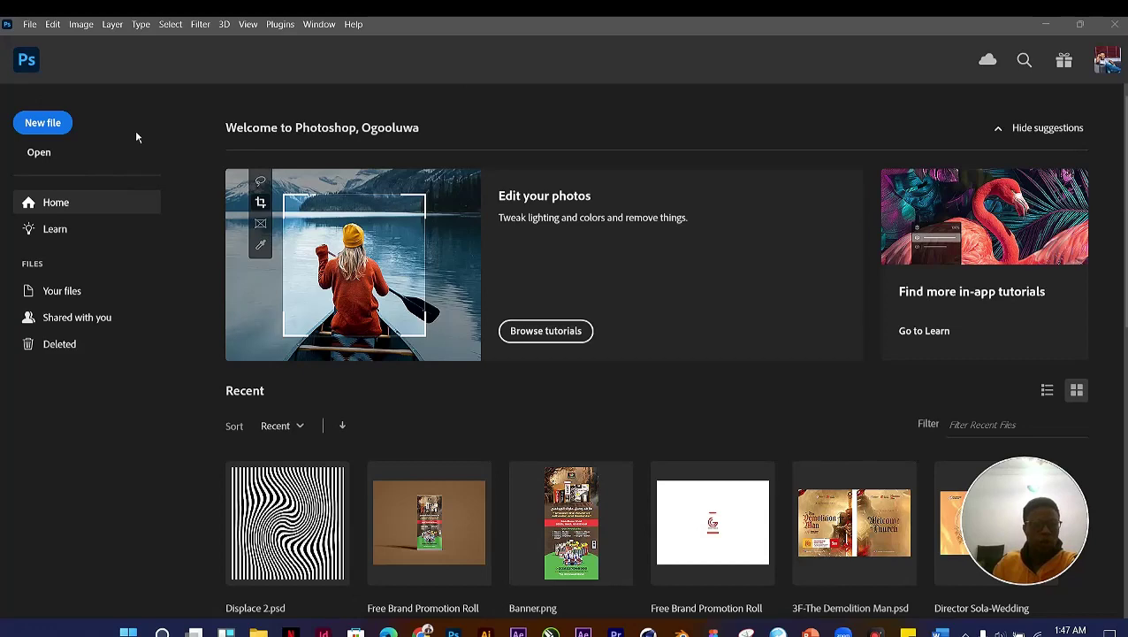
Step: Create a new 5 x 5 inch RGB document at 300 pixels/inch with a white background
left_click(46, 130)
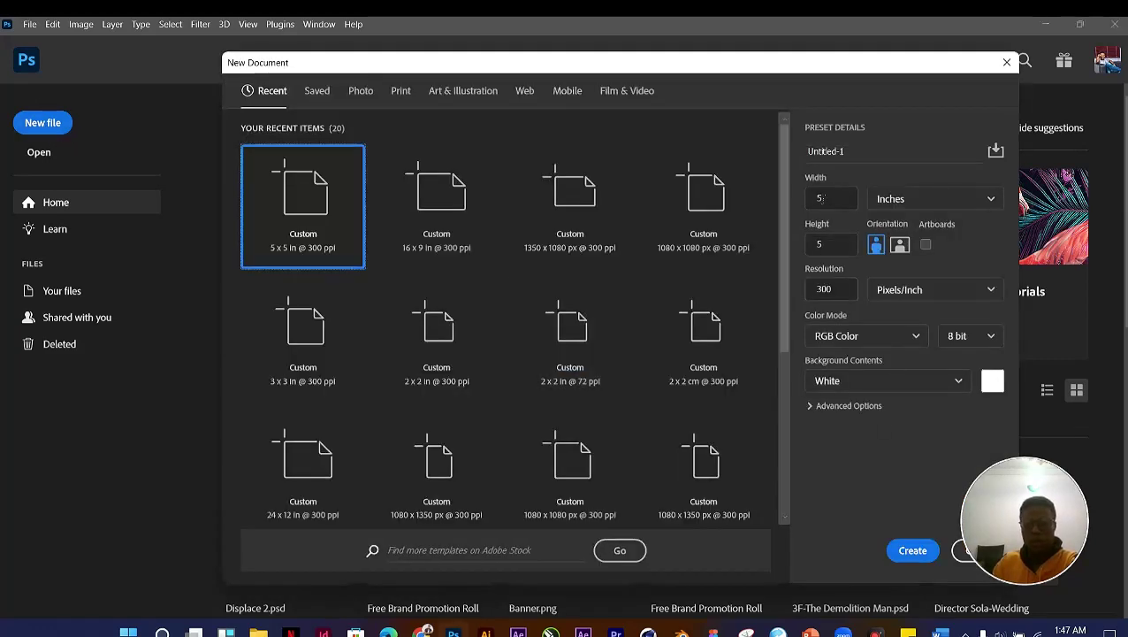
key("Escape")
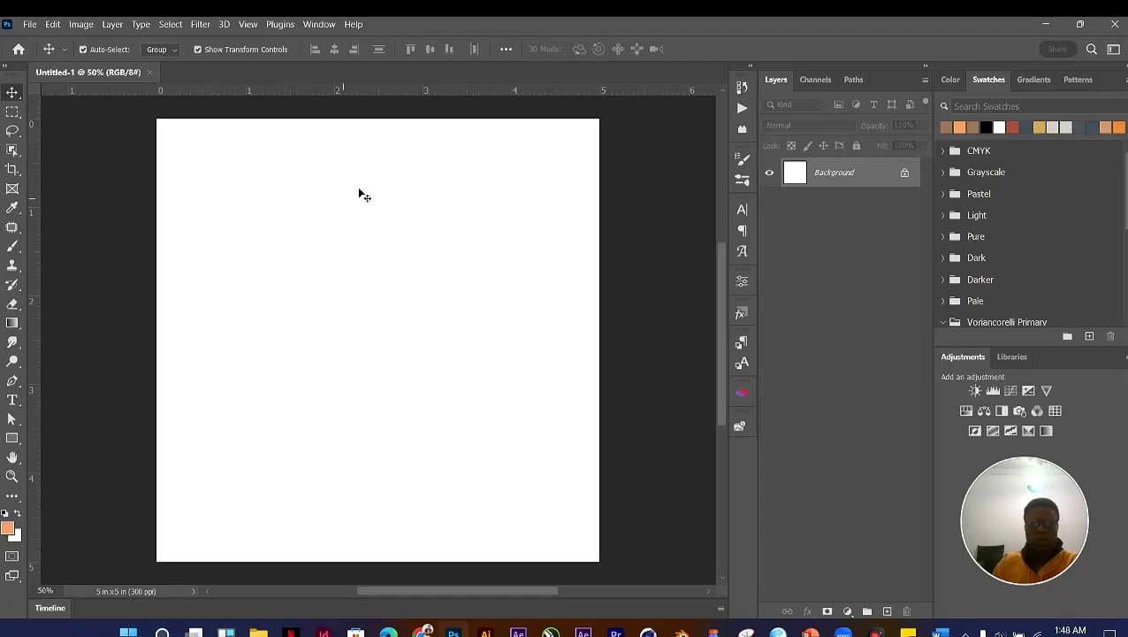
left_click(31, 25)
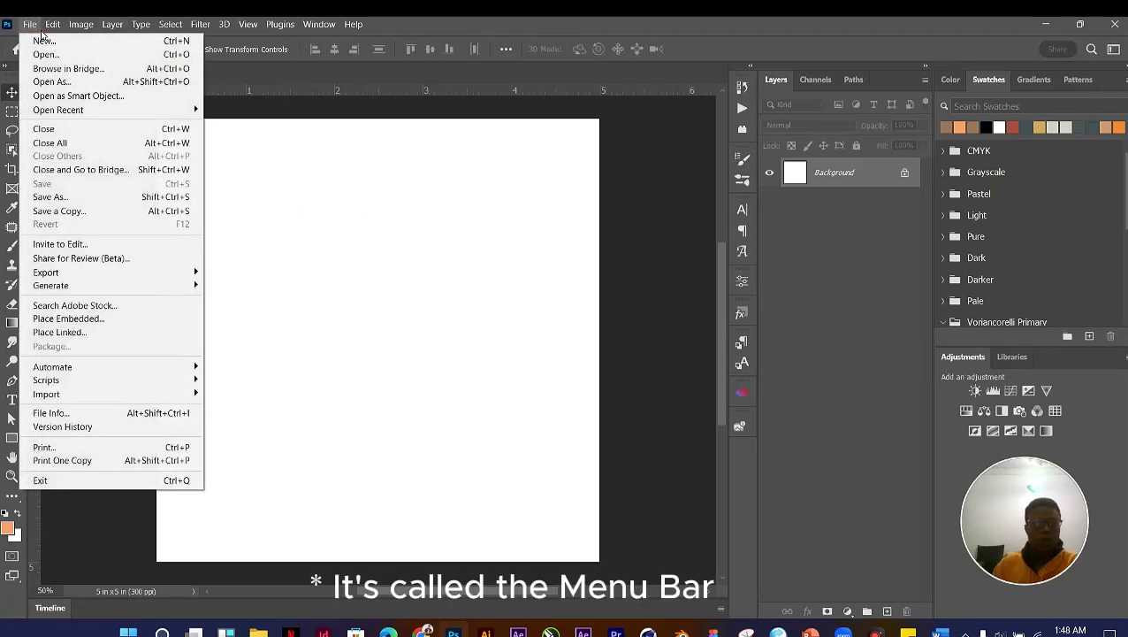
mouse_move(106, 33)
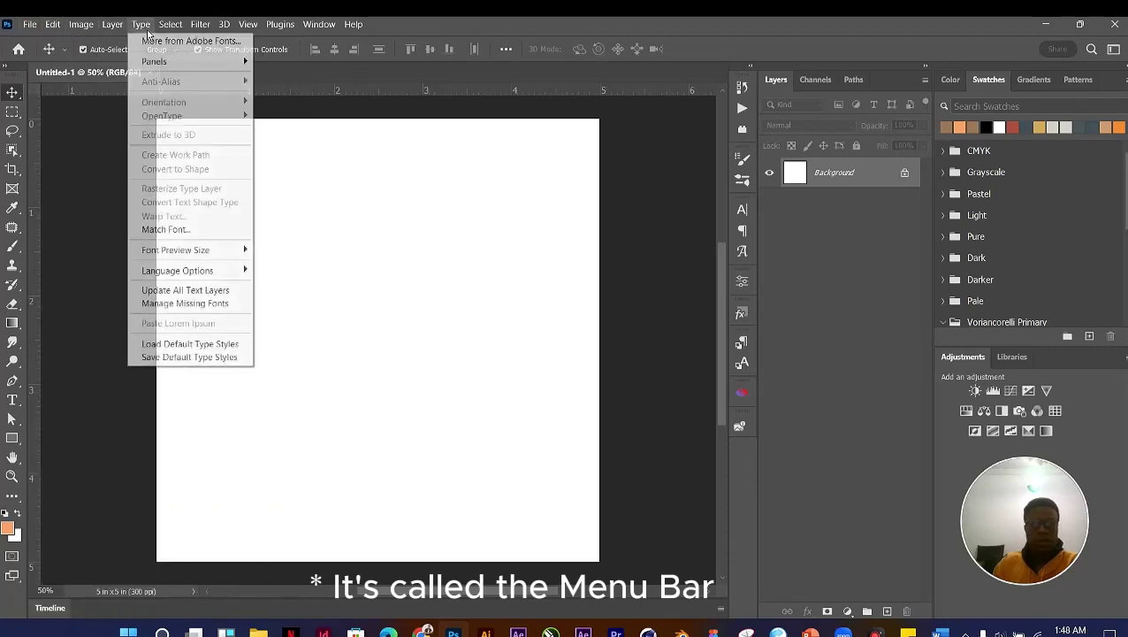
mouse_move(172, 35)
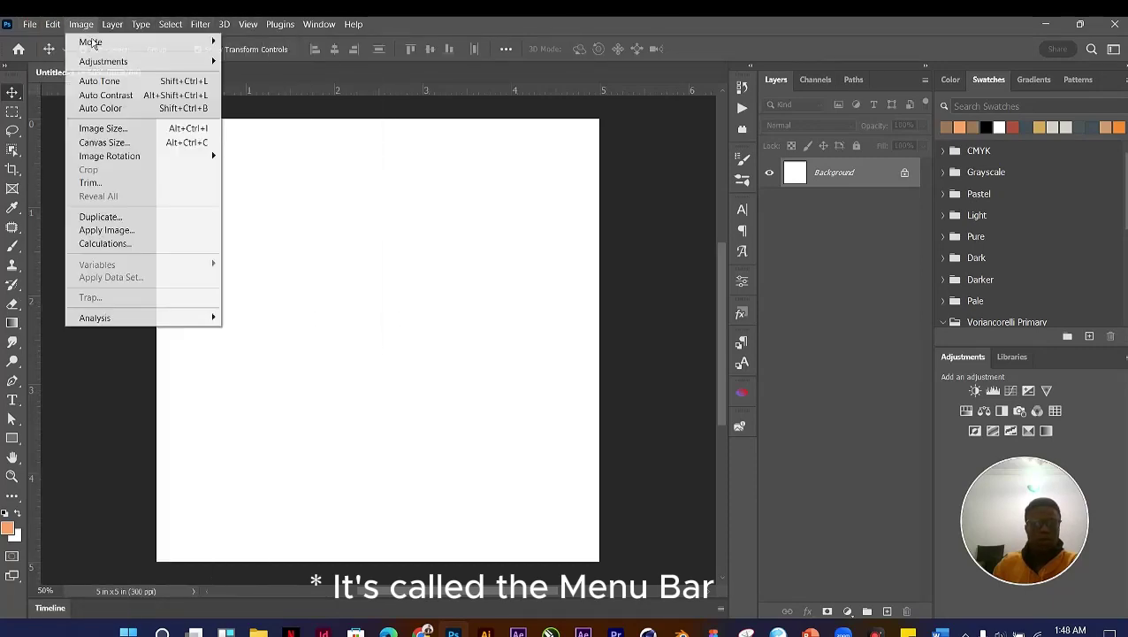
left_click(329, 210)
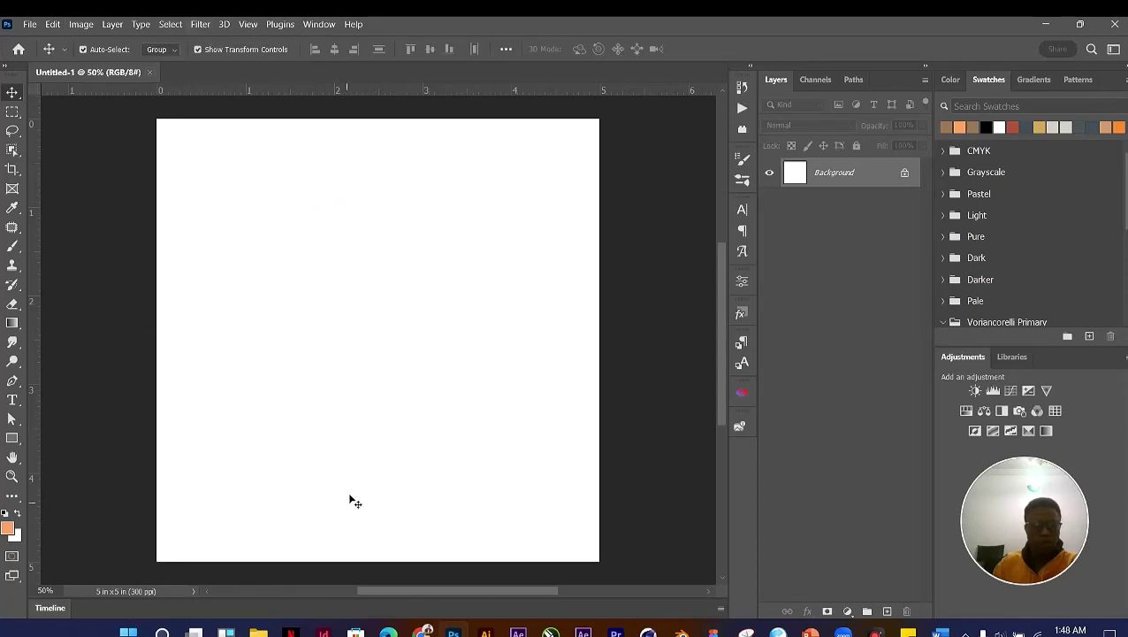
Step: Open the portrait good-faces-xmSWVeGEnJw-unsplash.jpg from the TUTORIAL FILE folder as its own document
mouse_move(271, 633)
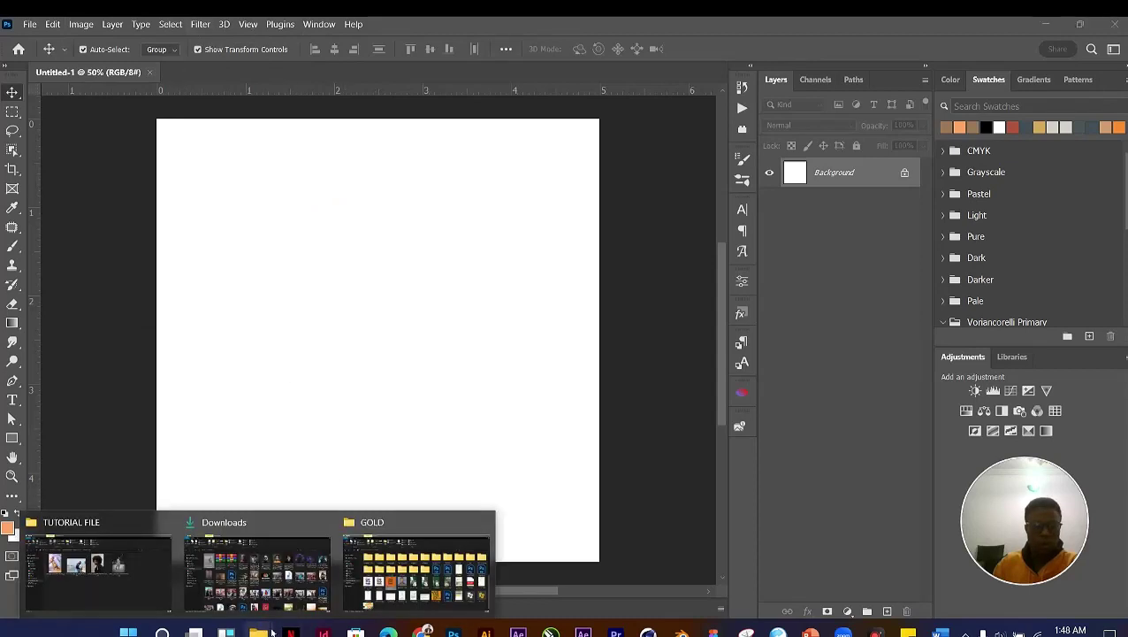
left_click(136, 578)
left_click_drag(557, 256, 799, 451)
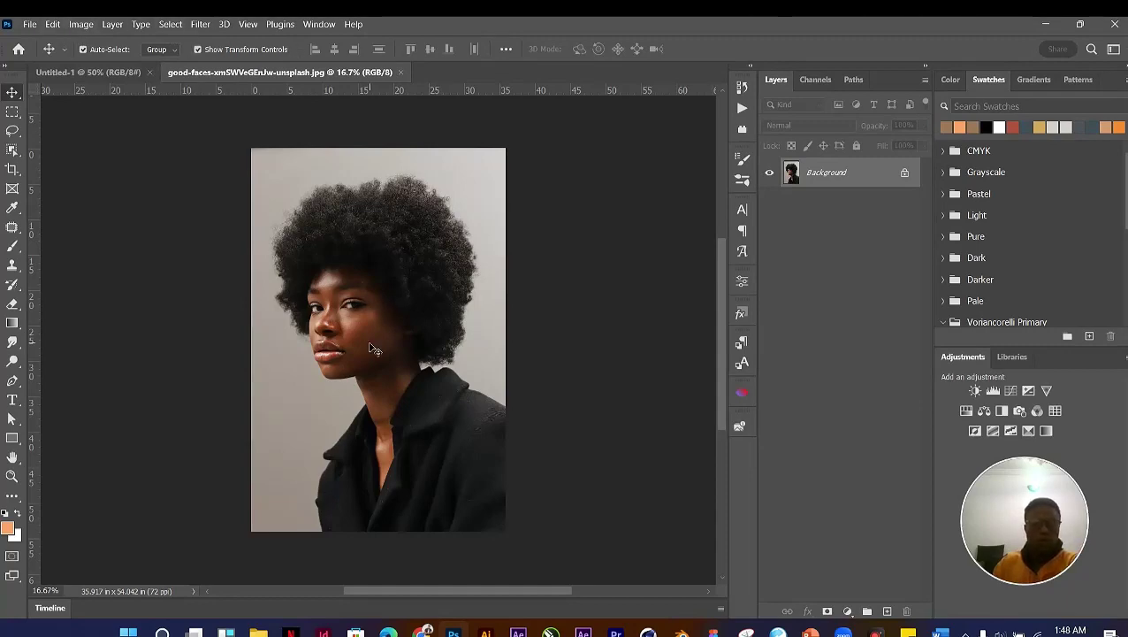
Step: Try the Filter Gallery's Poster Edges effect on the portrait photo and undo it
scroll(371, 346, "up", 5)
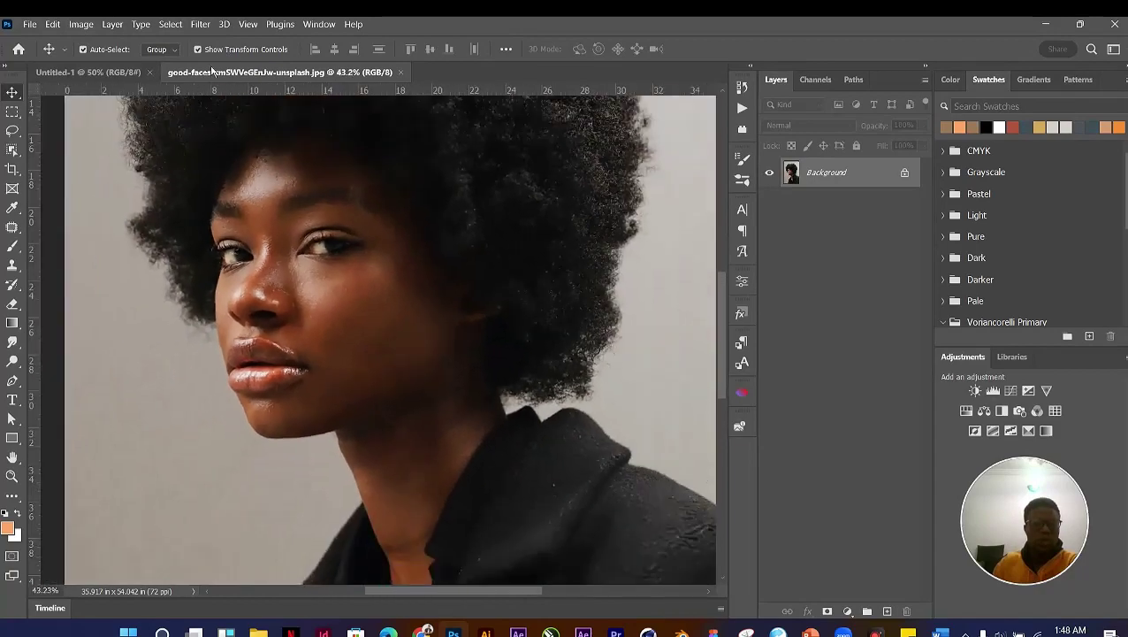
left_click(201, 25)
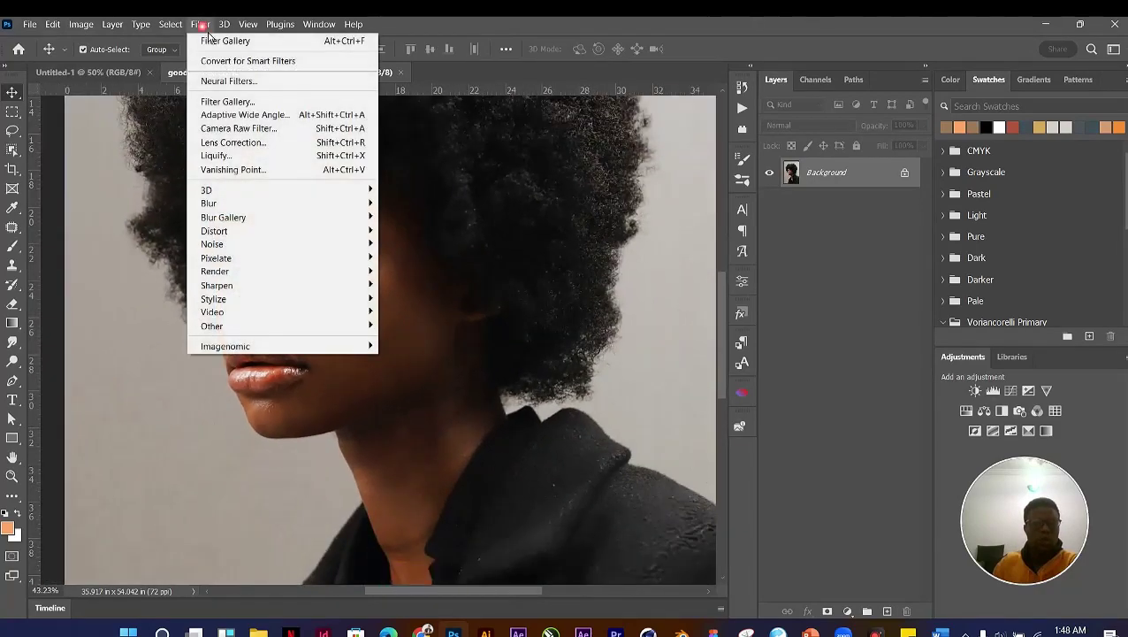
left_click(226, 103)
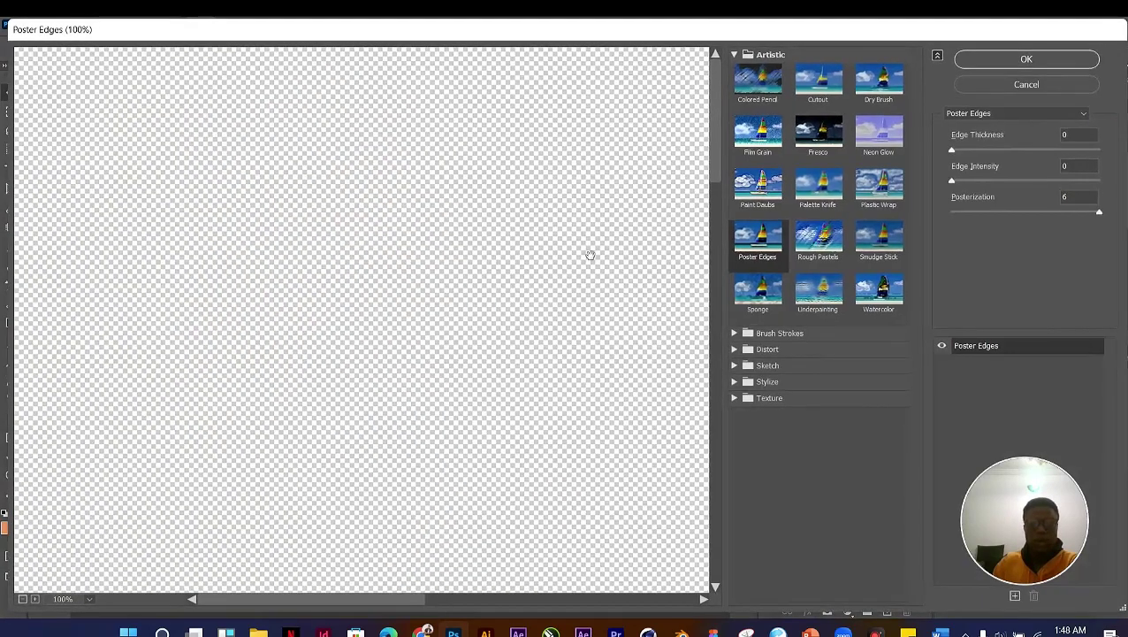
left_click(995, 58)
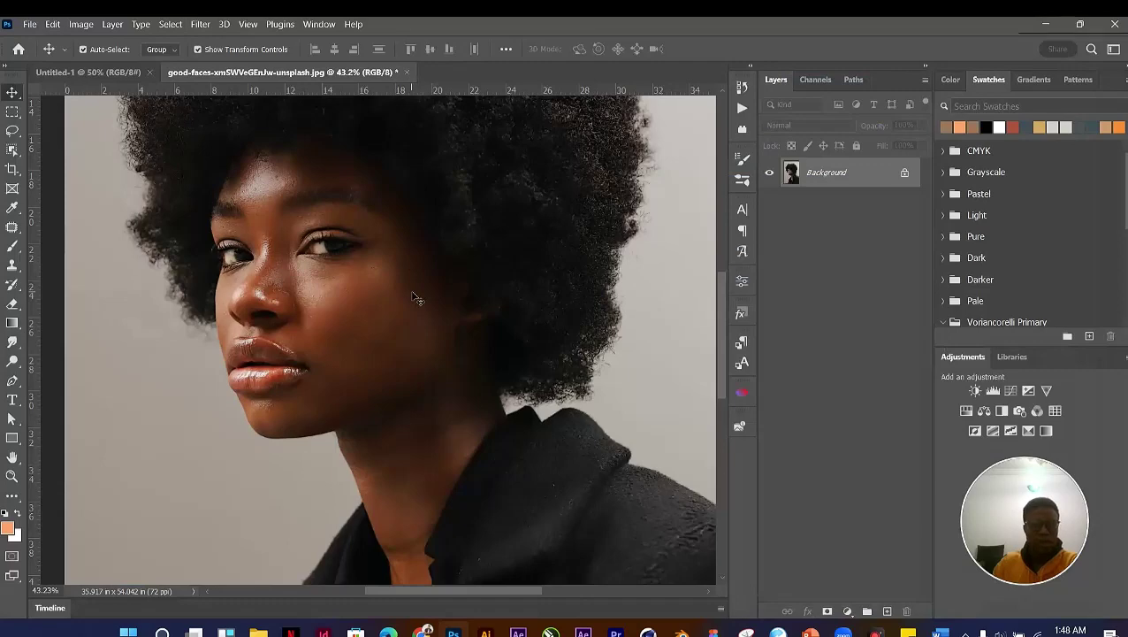
scroll(435, 312, "down", 2)
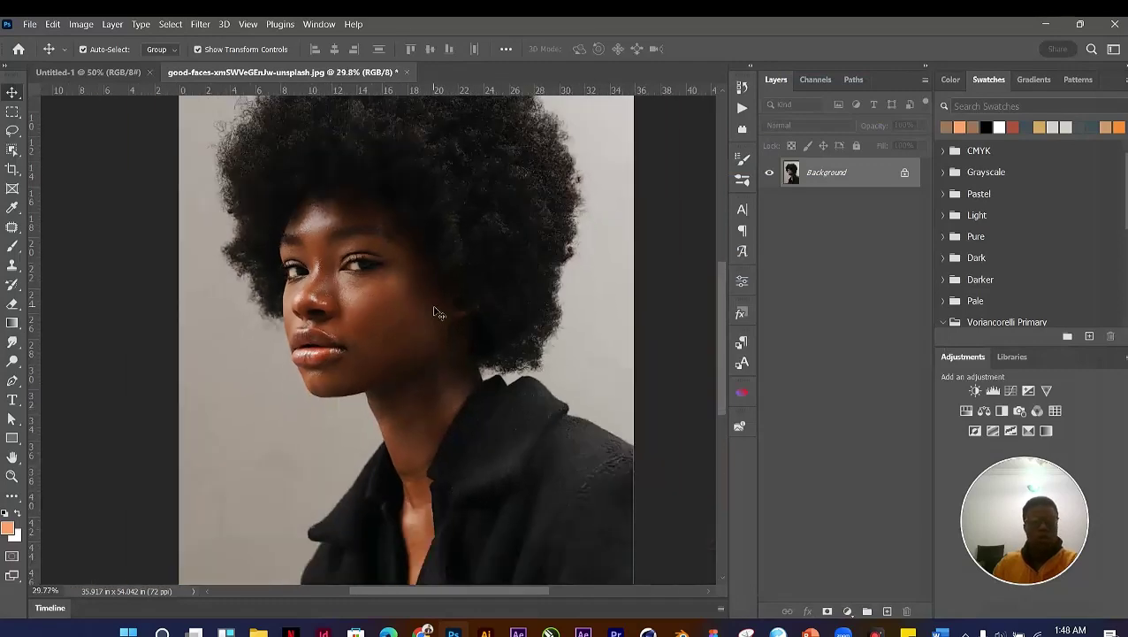
key("ctrl+z")
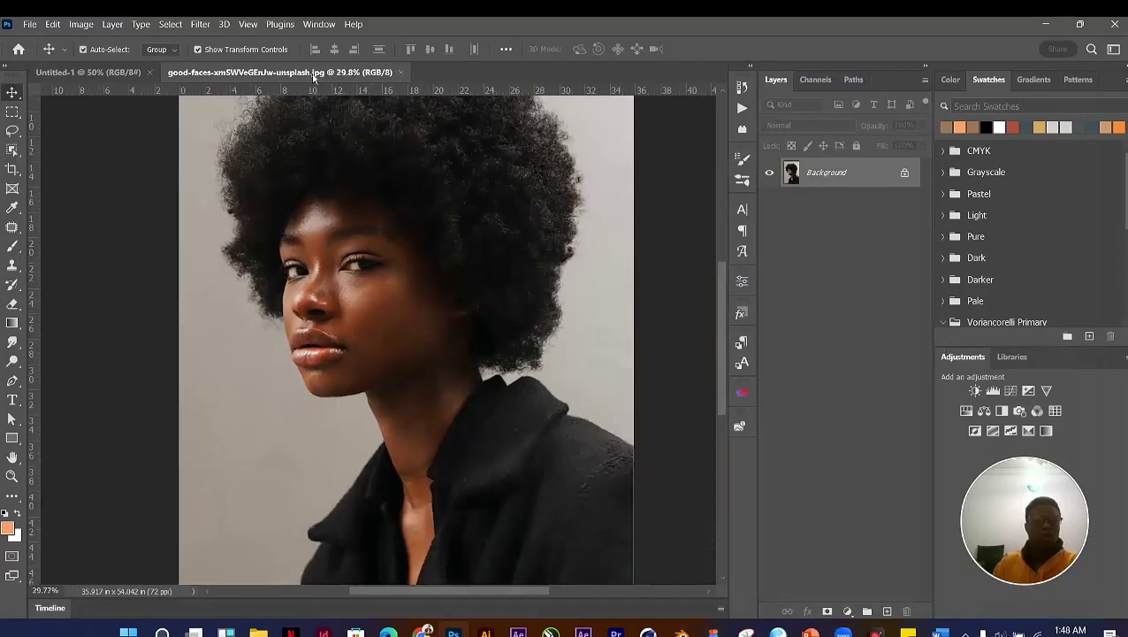
Step: Detach the tools panel, float it over the portrait and dock it back in its original place
left_click_drag(21, 81, 325, 156)
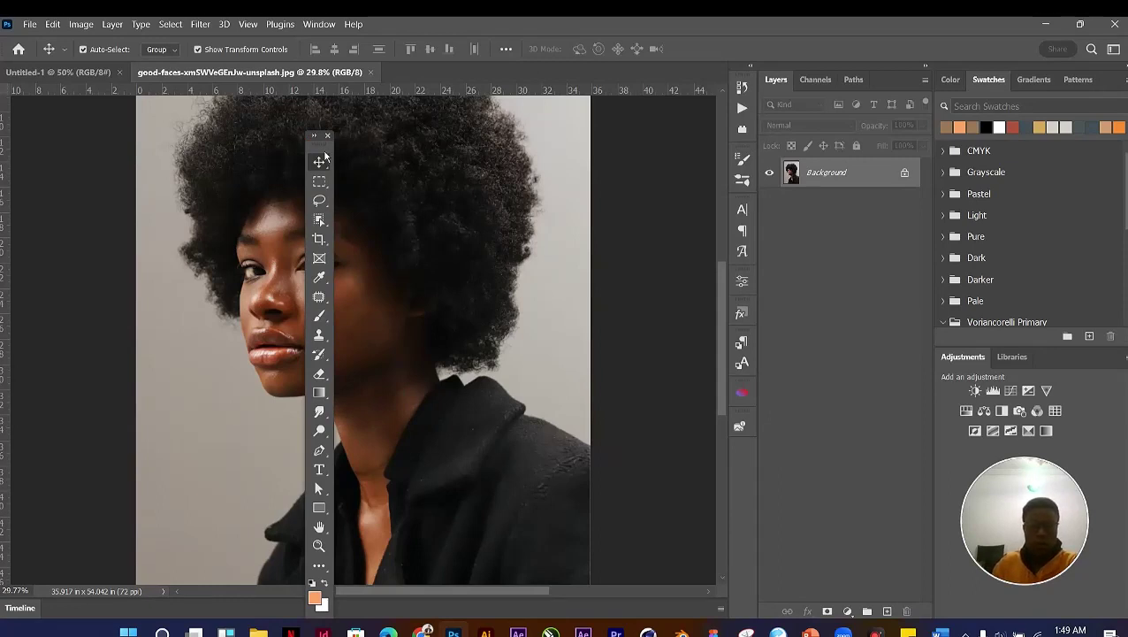
left_click_drag(324, 153, 247, 137)
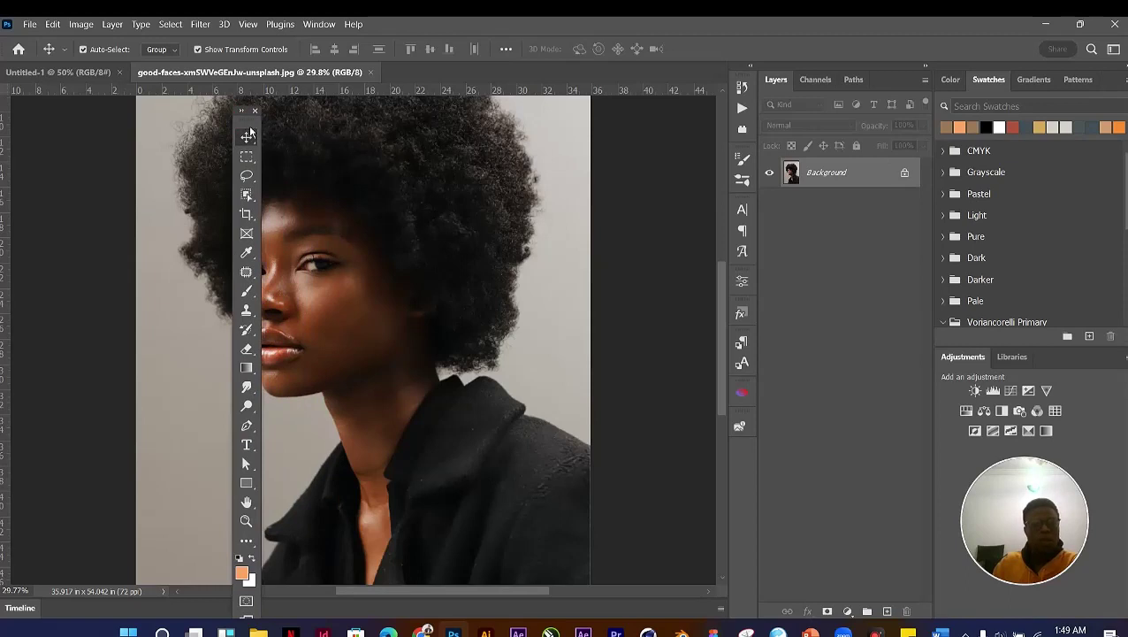
left_click_drag(251, 130, 17, 96)
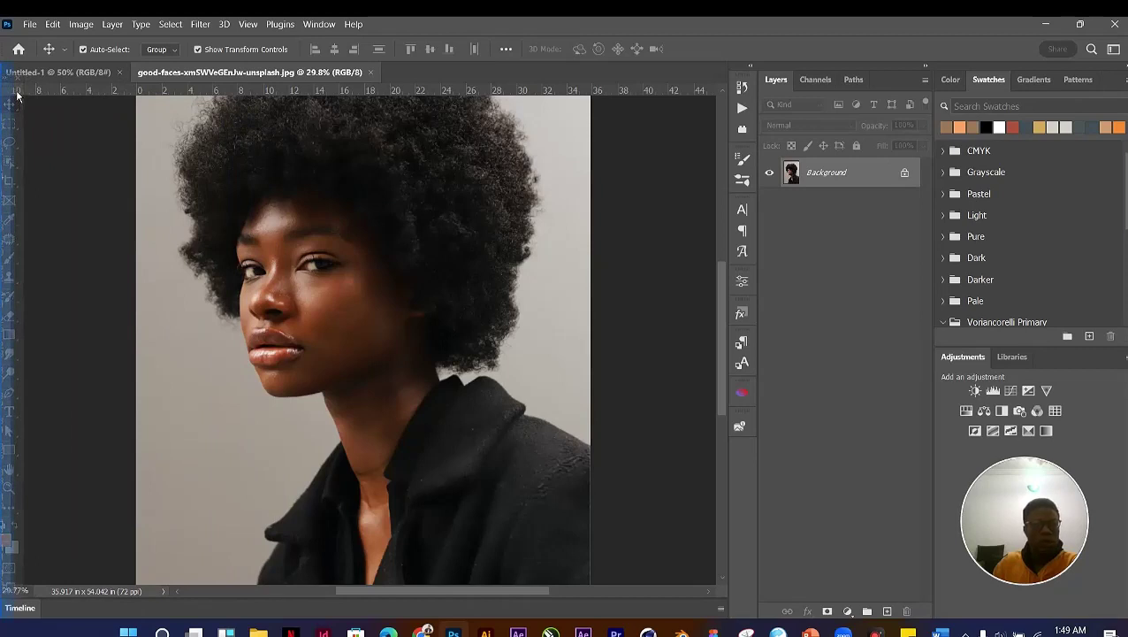
left_click_drag(17, 95, 16, 93)
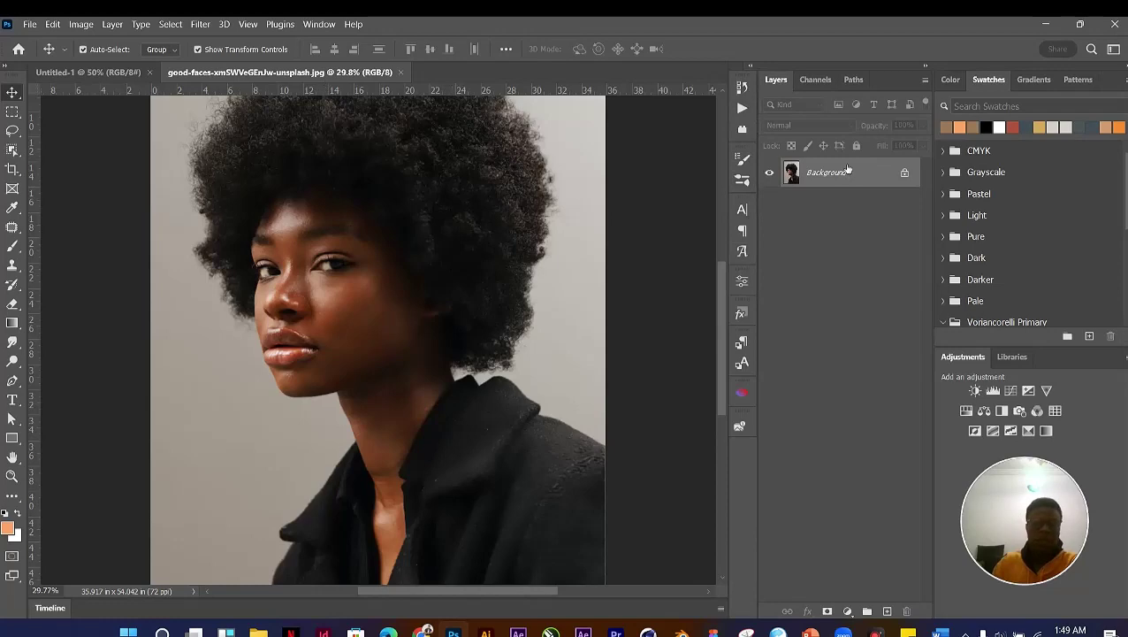
Step: Reset the Essentials workspace to its default panel layout
left_click(332, 26)
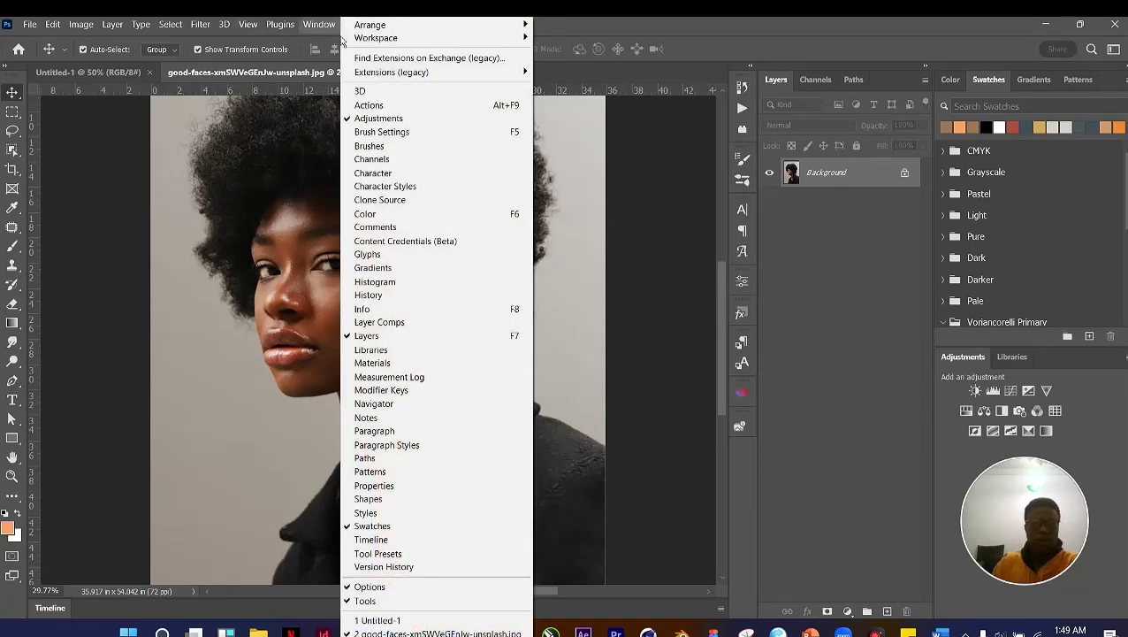
mouse_move(380, 38)
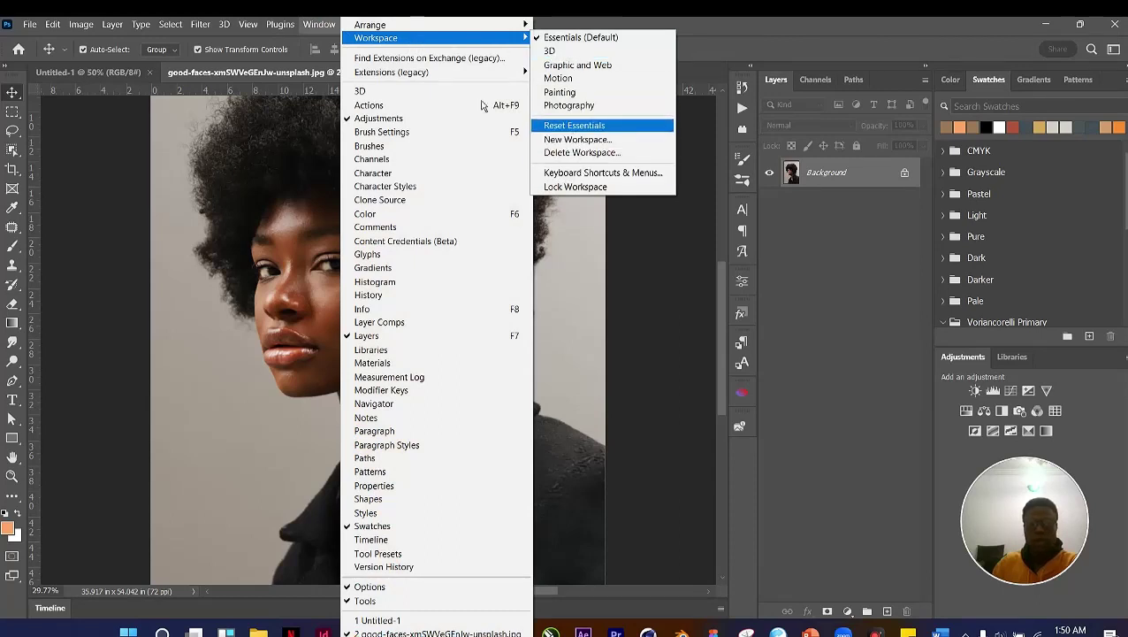
left_click(326, 32)
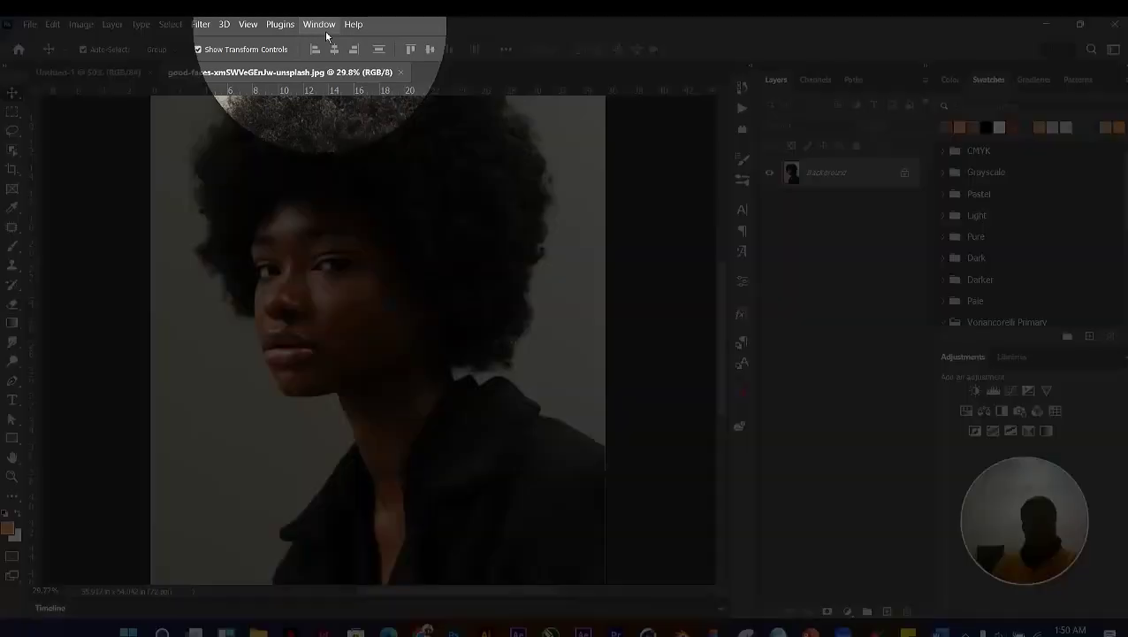
left_click(325, 33)
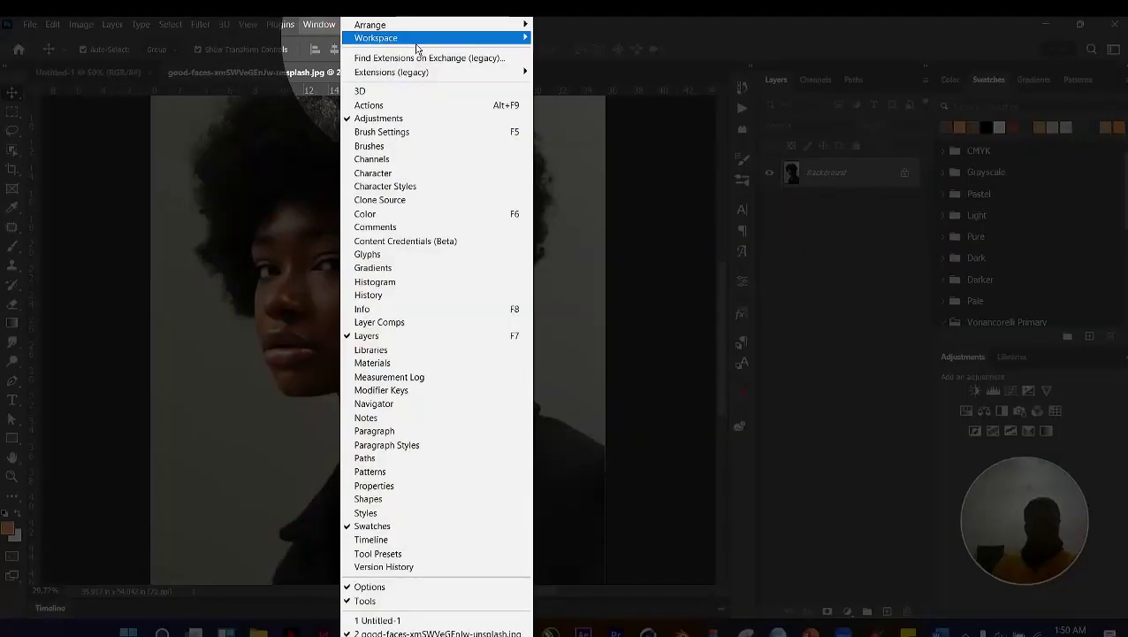
mouse_move(416, 47)
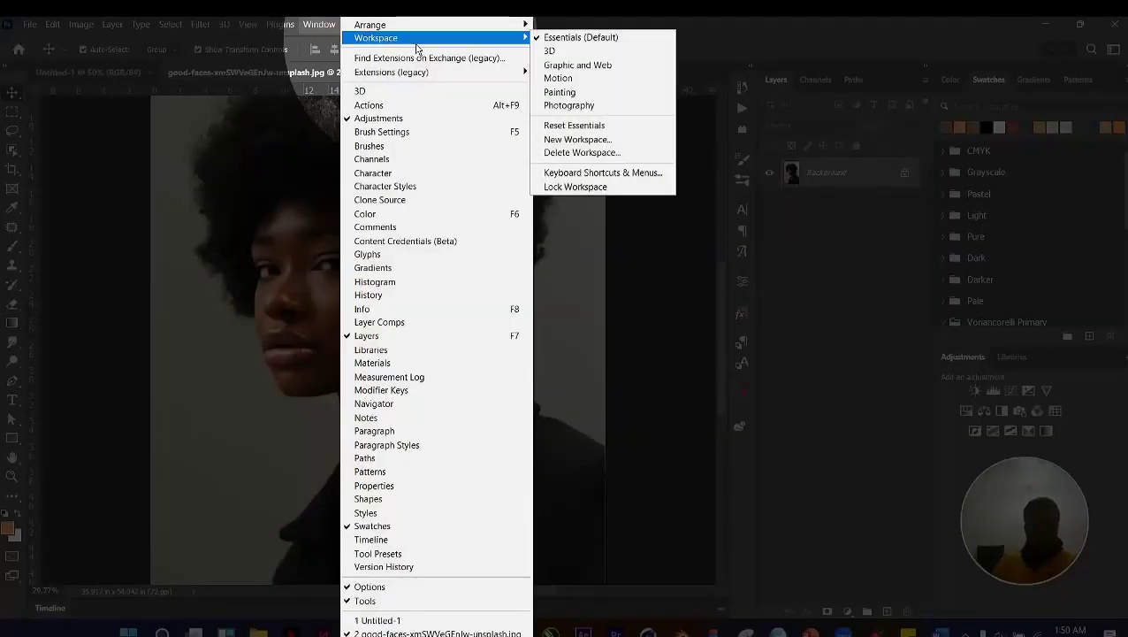
left_click(575, 129)
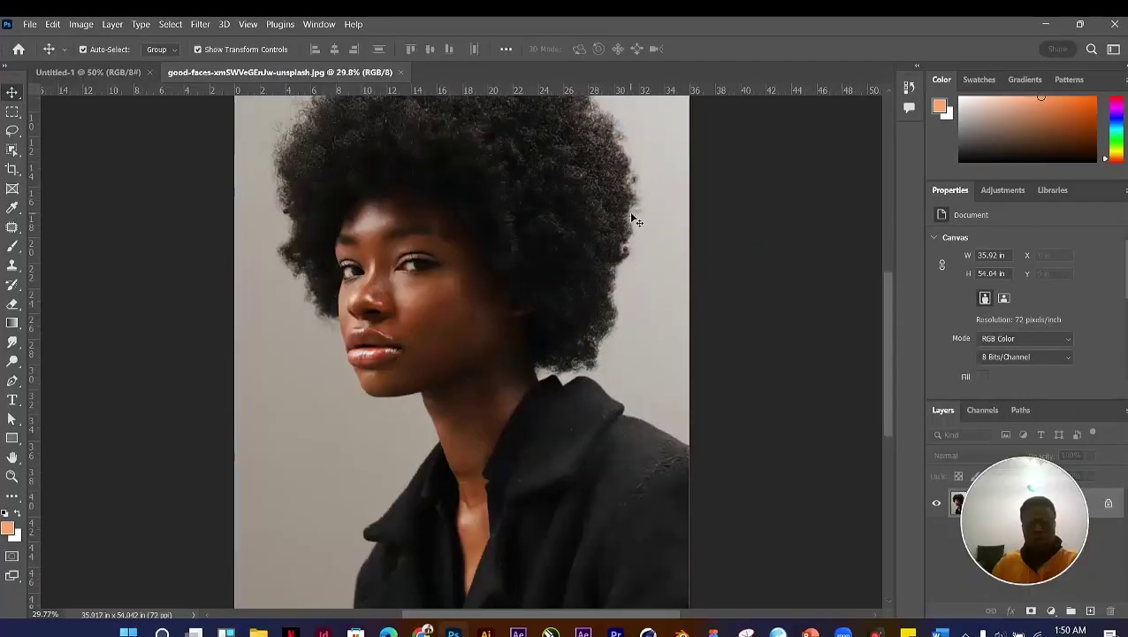
mouse_move(1051, 496)
left_click_drag(1051, 496, 144, 506)
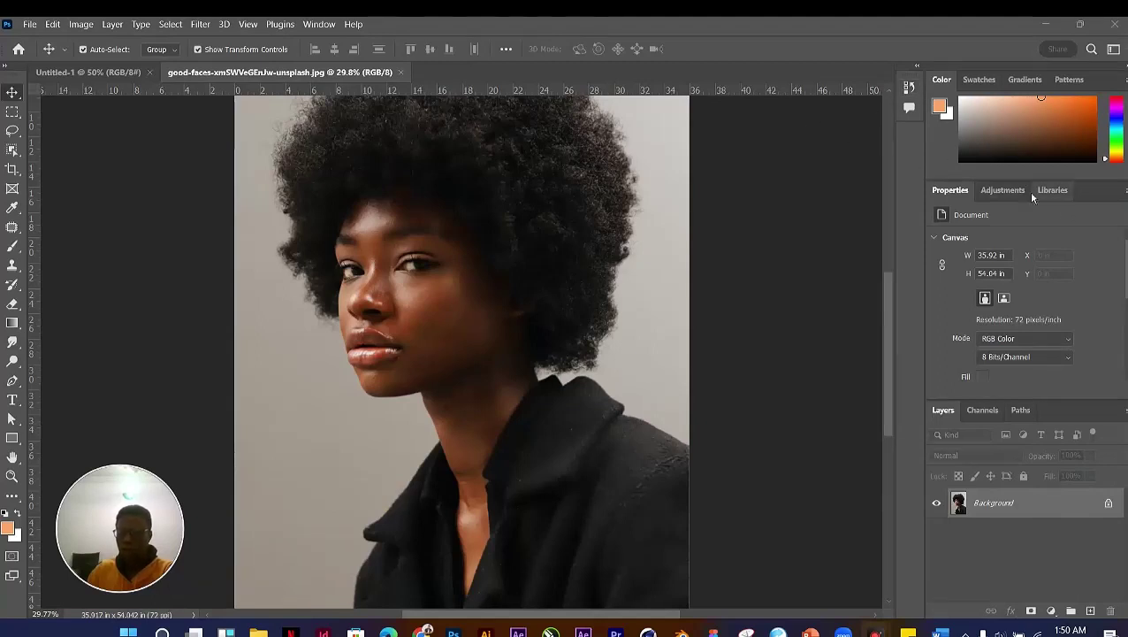
Step: Expand the History panel to examine the portrait's recorded states and collapse it again
left_click(916, 97)
left_click_drag(838, 179, 870, 254)
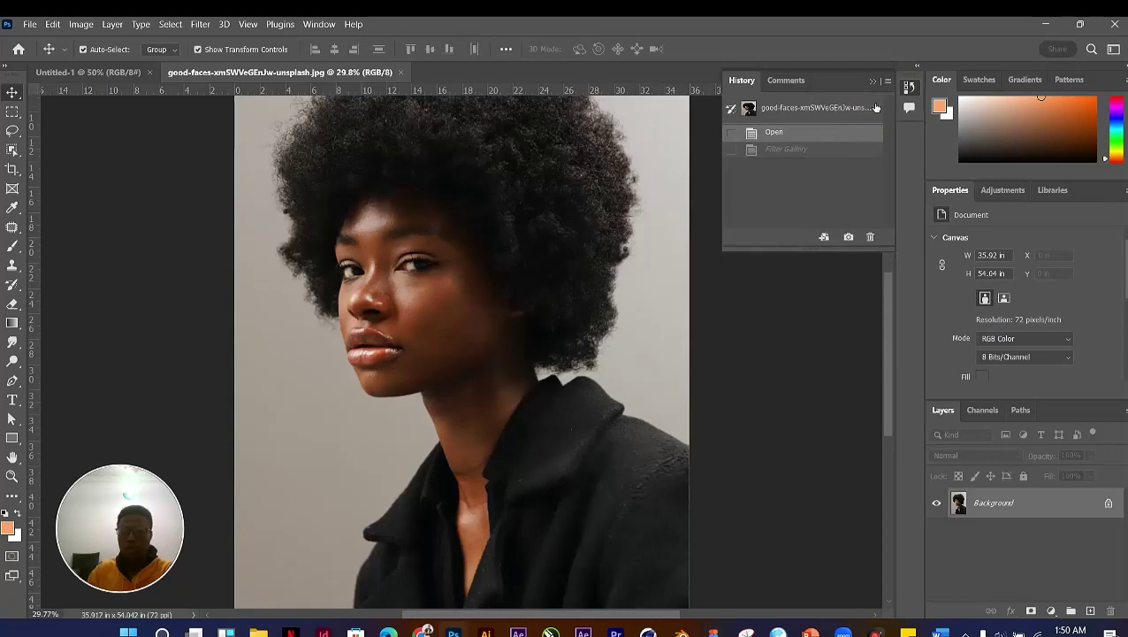
left_click(873, 81)
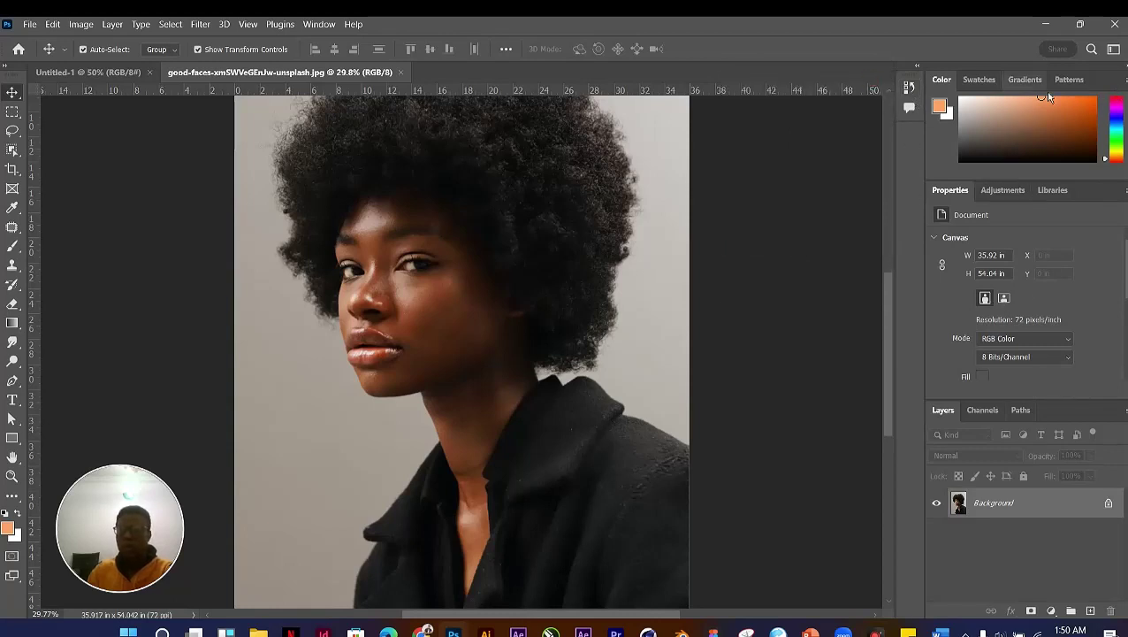
Step: Examine the Swatches, Gradients, Patterns, Adjustments and Libraries panels, returning to Color and Properties
left_click(980, 79)
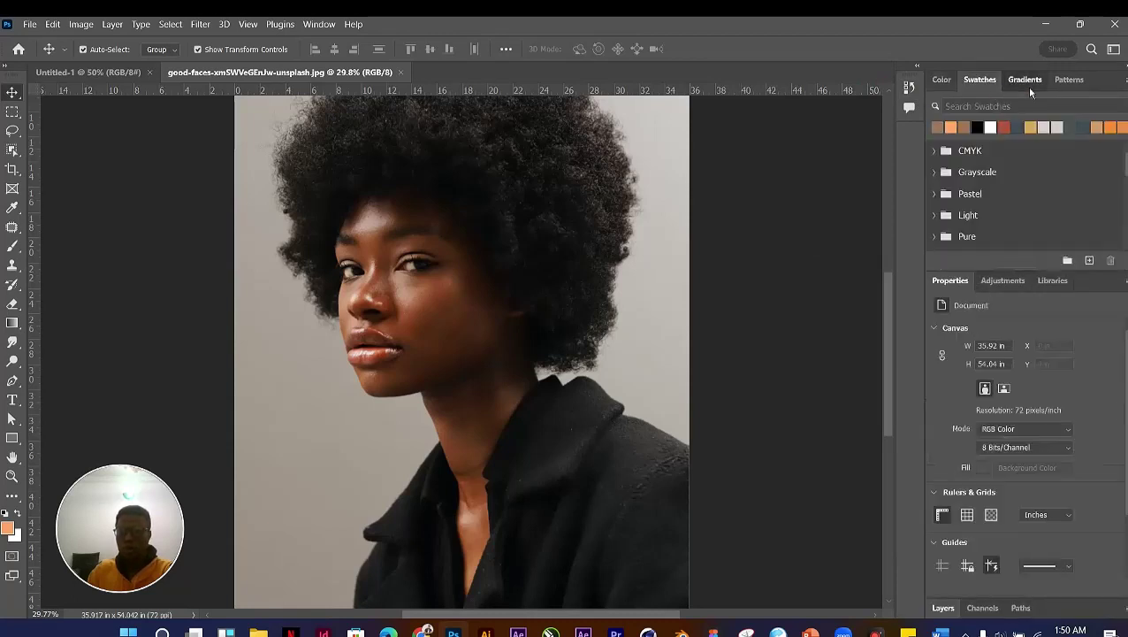
left_click(1030, 90)
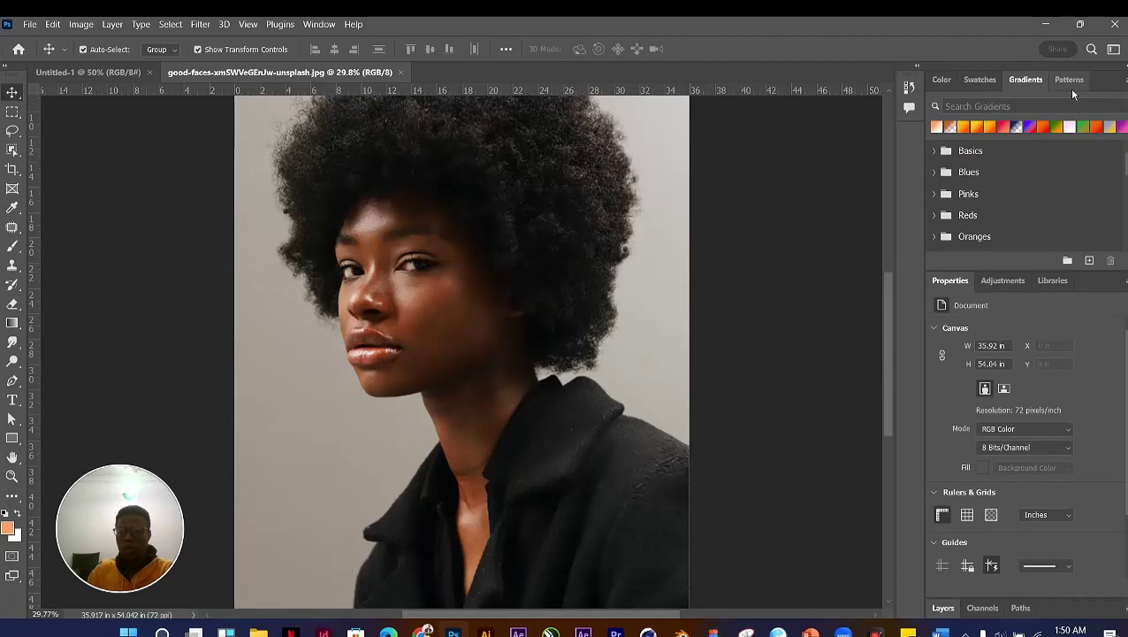
left_click(1070, 82)
left_click(948, 87)
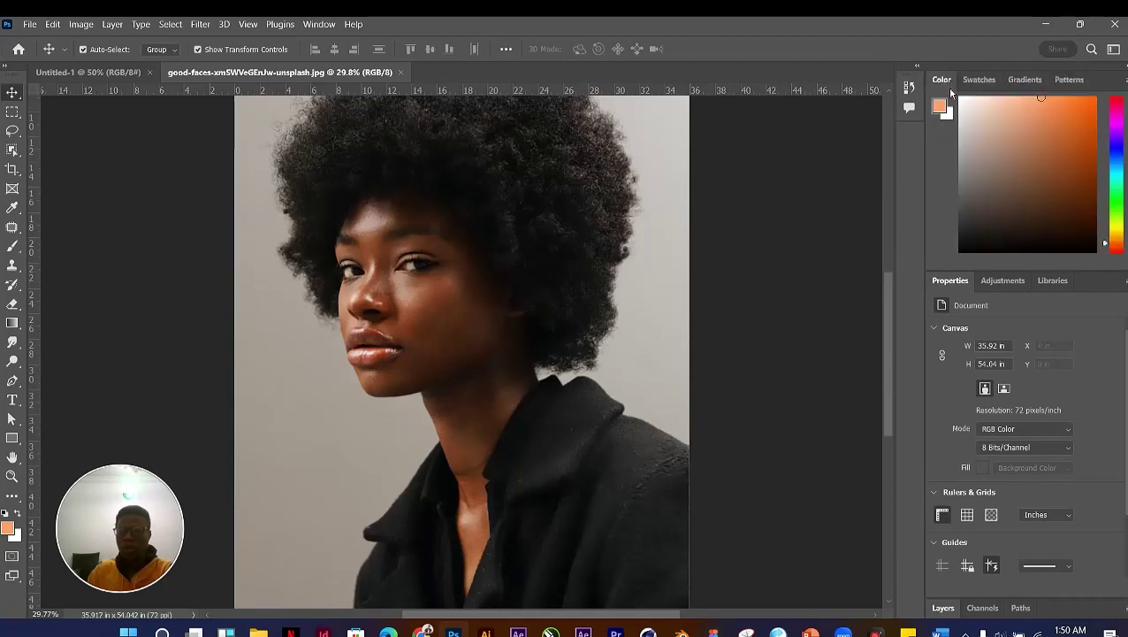
left_click(953, 283)
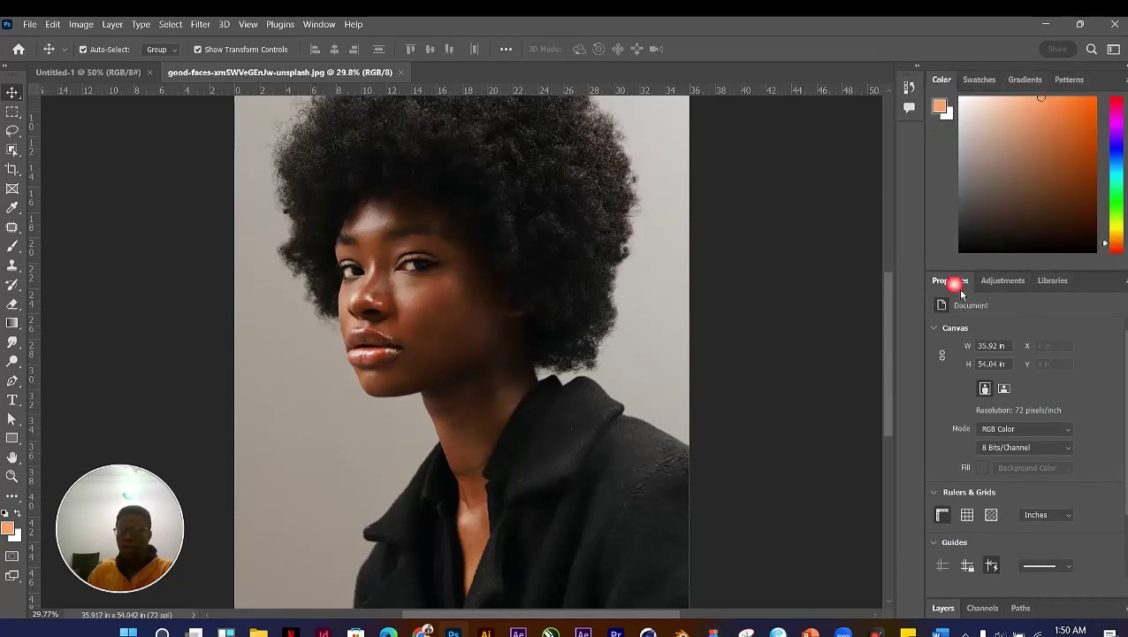
left_click(1011, 286)
left_click(1062, 289)
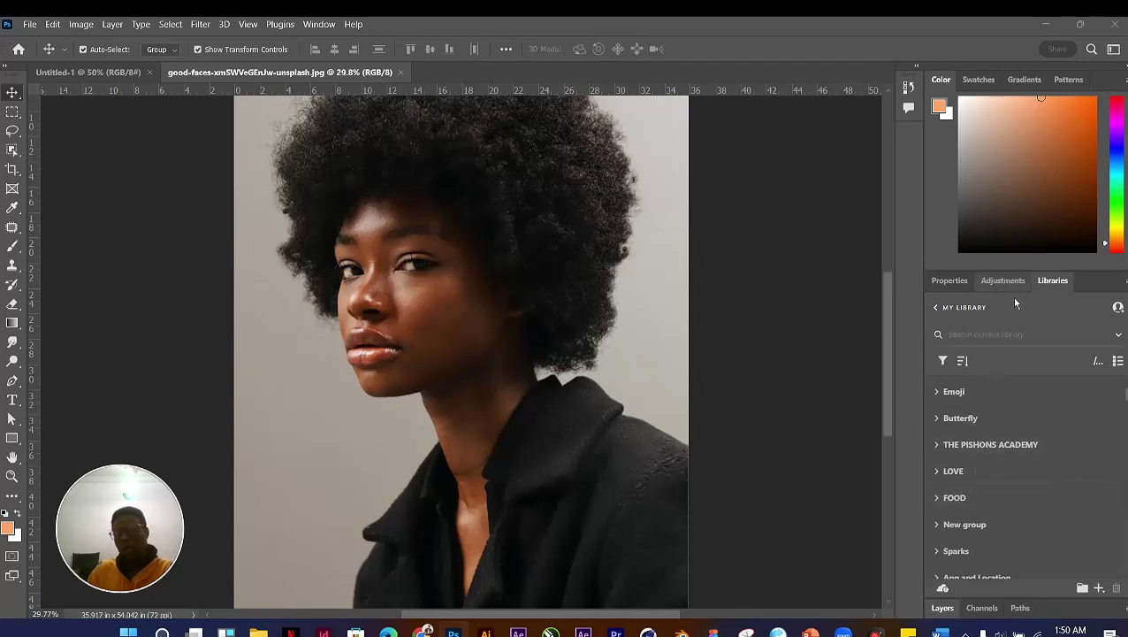
left_click(959, 288)
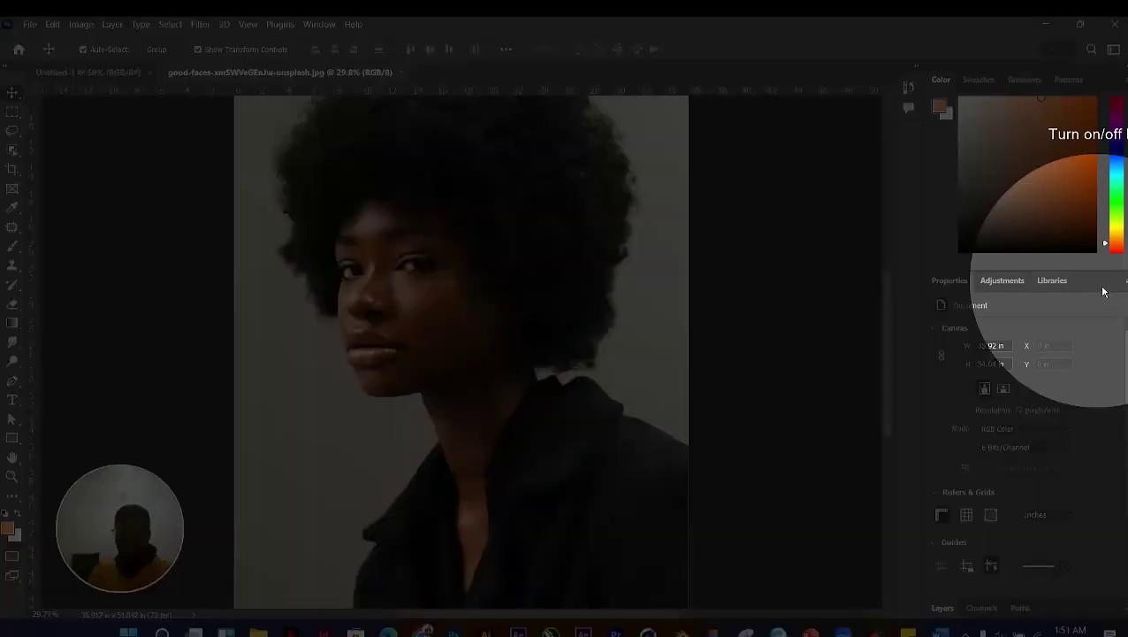
Step: Float the Properties panel group over the canvas and separate the Adjustments panel into its own floating window
left_click_drag(1102, 291, 813, 227)
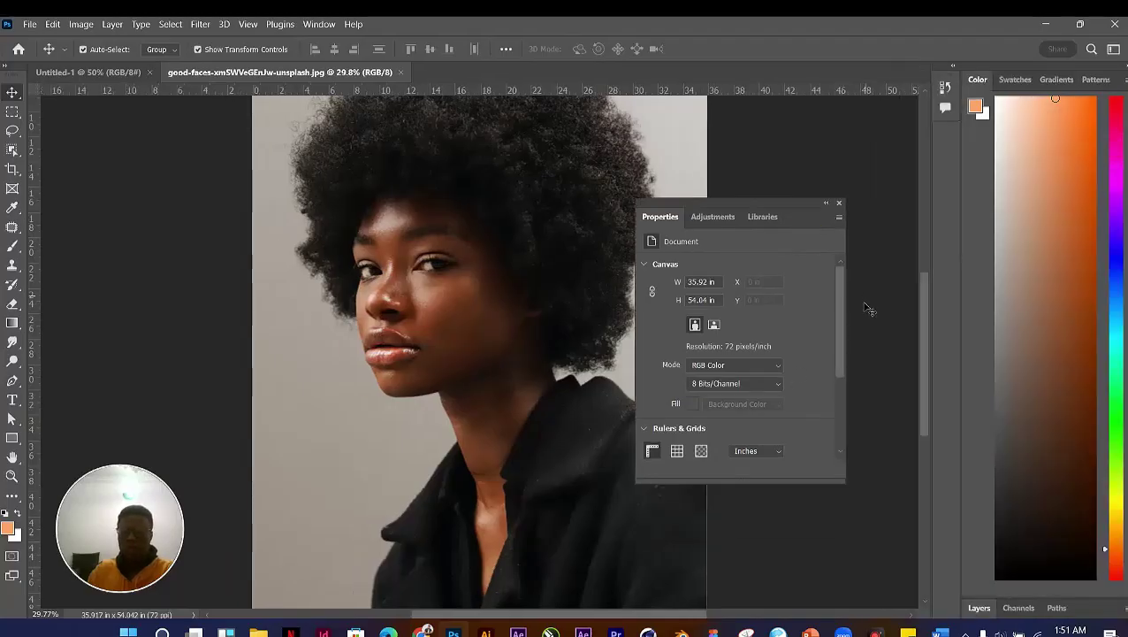
left_click_drag(720, 224, 365, 232)
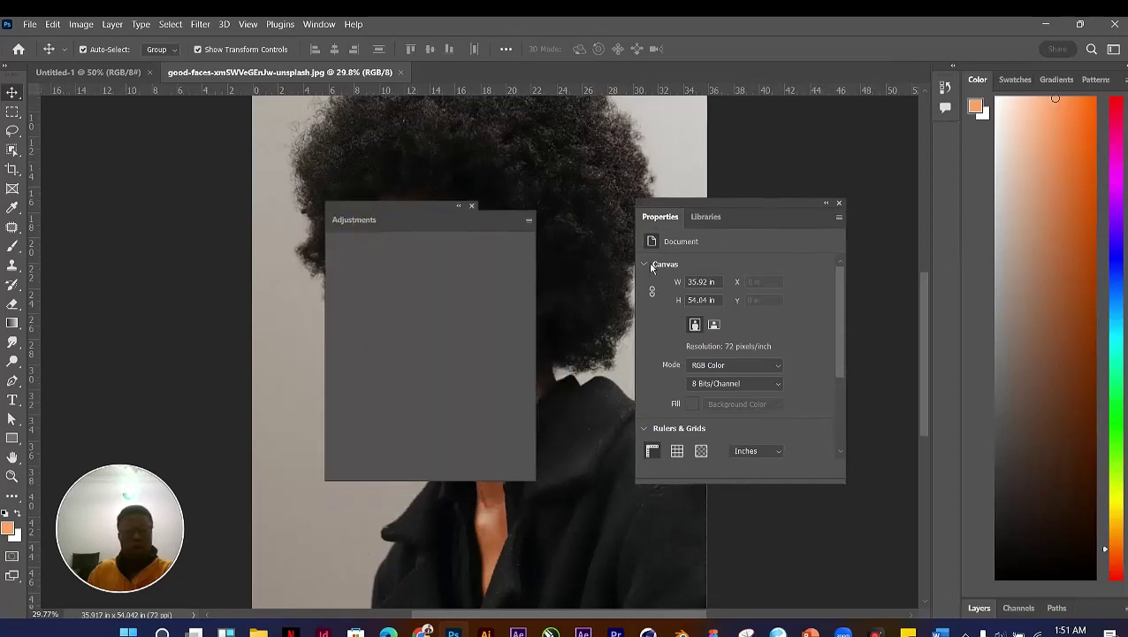
Step: Float the Gradients panel over the canvas and arrange it next to the floating Adjustments panel
mouse_move(1056, 79)
left_mouse_down()
mouse_move(742, 194)
mouse_move(227, 206)
mouse_move(210, 183)
left_mouse_up()
left_click_drag(412, 217, 478, 169)
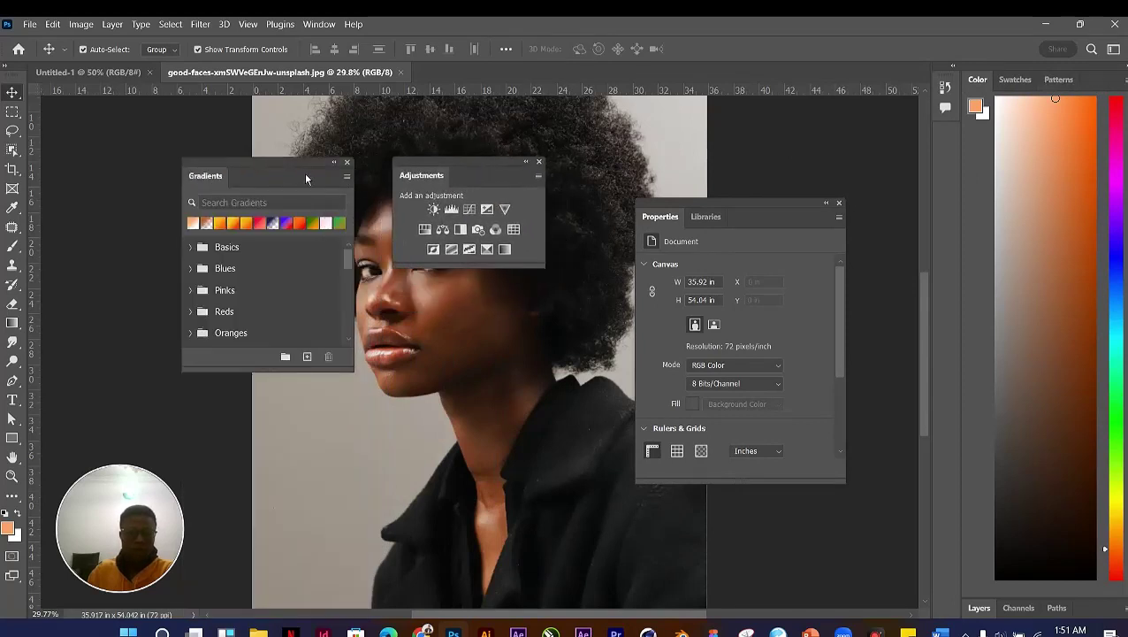
left_click_drag(300, 172, 328, 166)
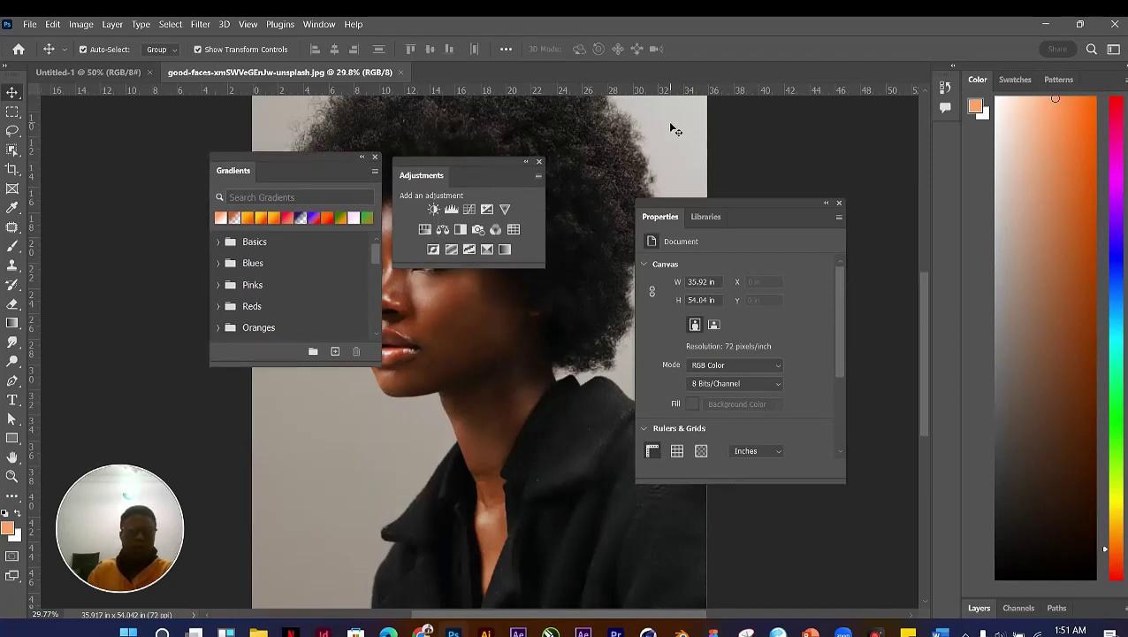
Step: Reset the Essentials workspace so the floating Gradients, Adjustments and Properties panels return to their default places
left_click(320, 25)
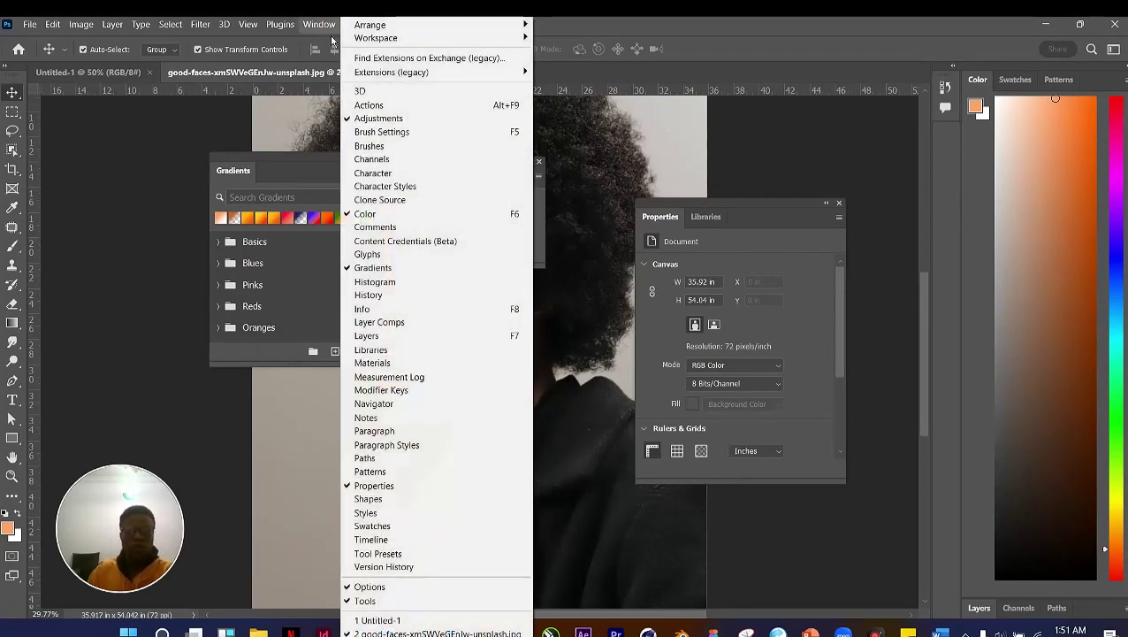
mouse_move(403, 44)
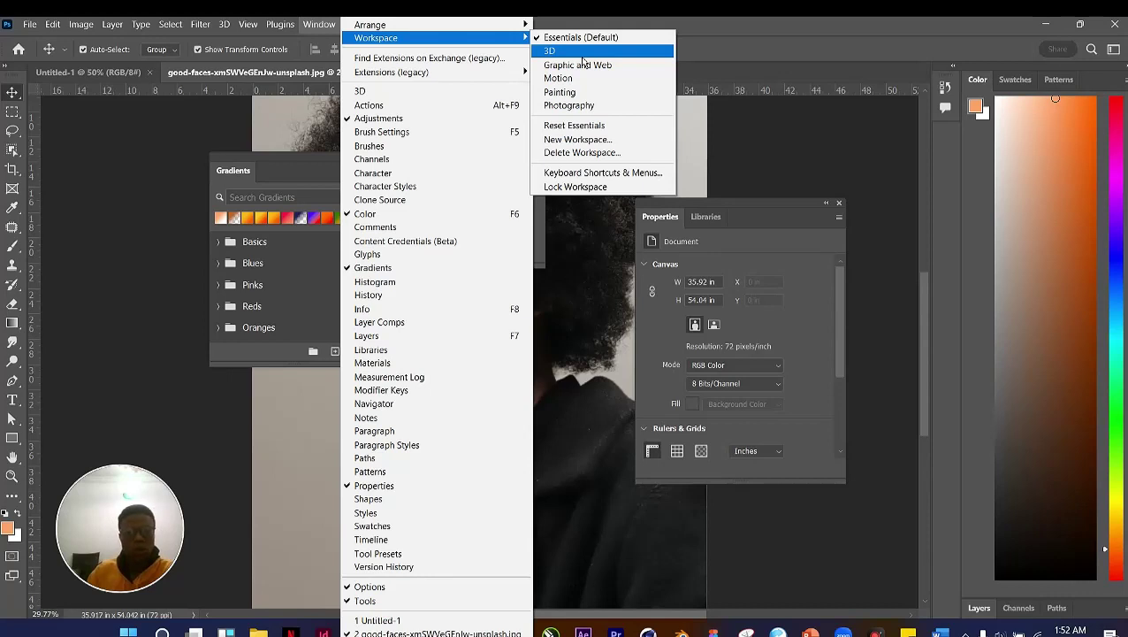
left_click(588, 129)
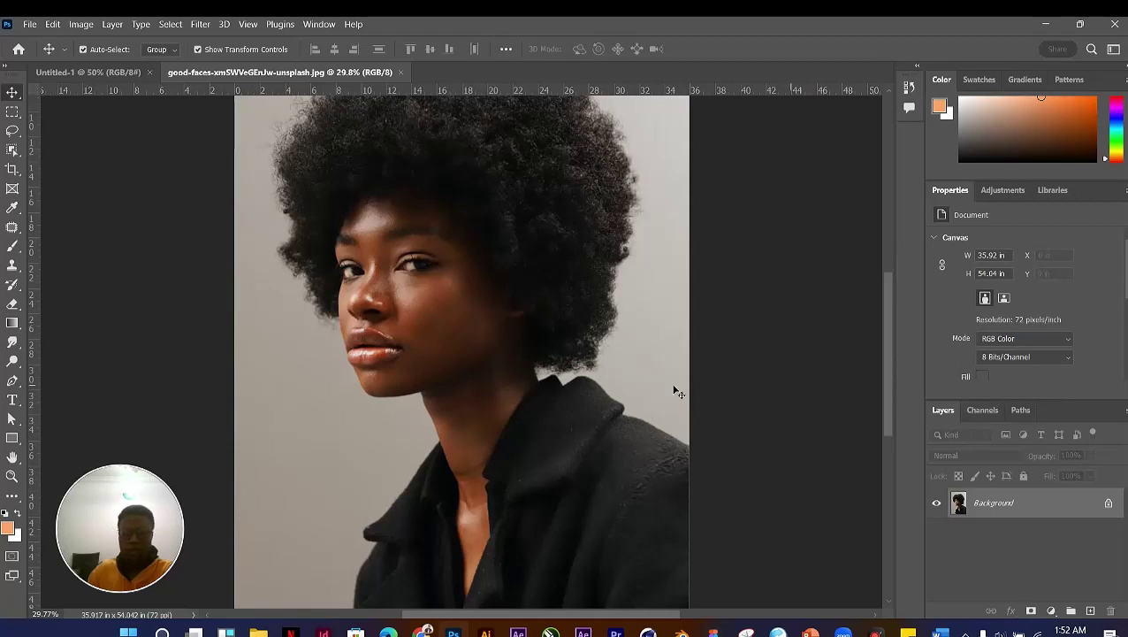
Step: Add a new blank layer above the portrait's Background layer and delete it again
scroll(549, 341, "down", 3)
scroll(549, 341, "up", 1)
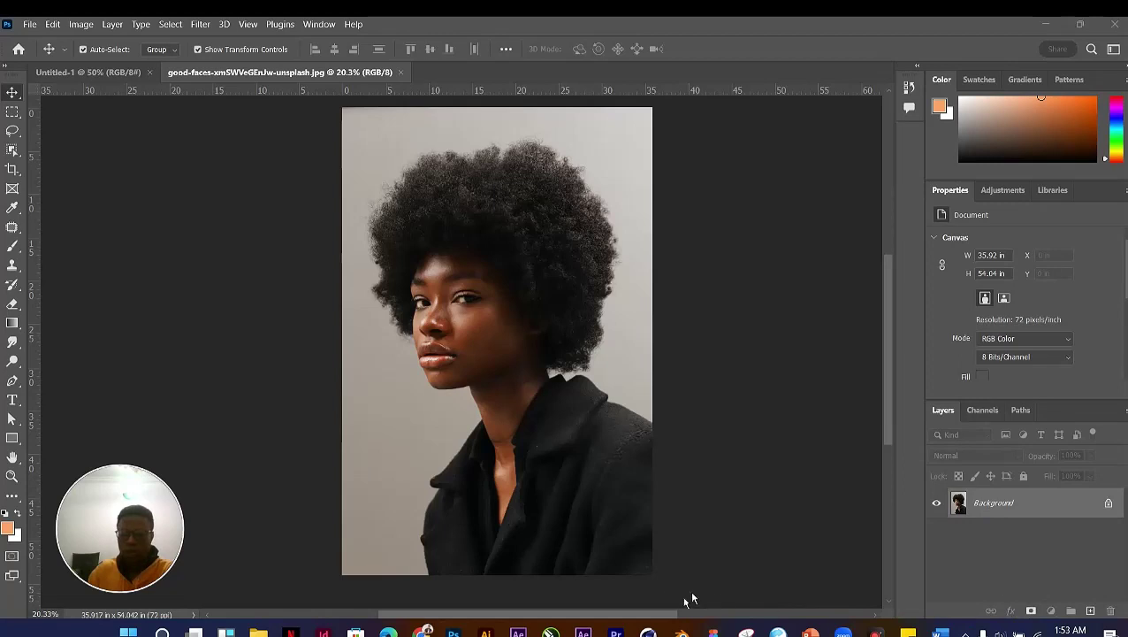
left_click(270, 594)
left_click(1093, 612)
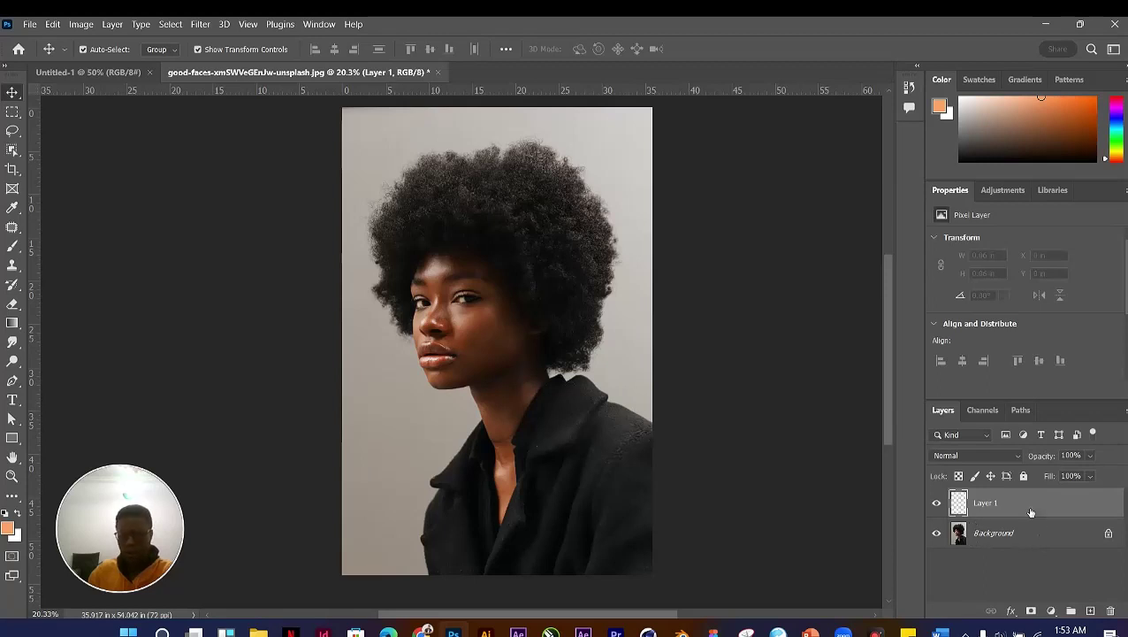
key("Delete")
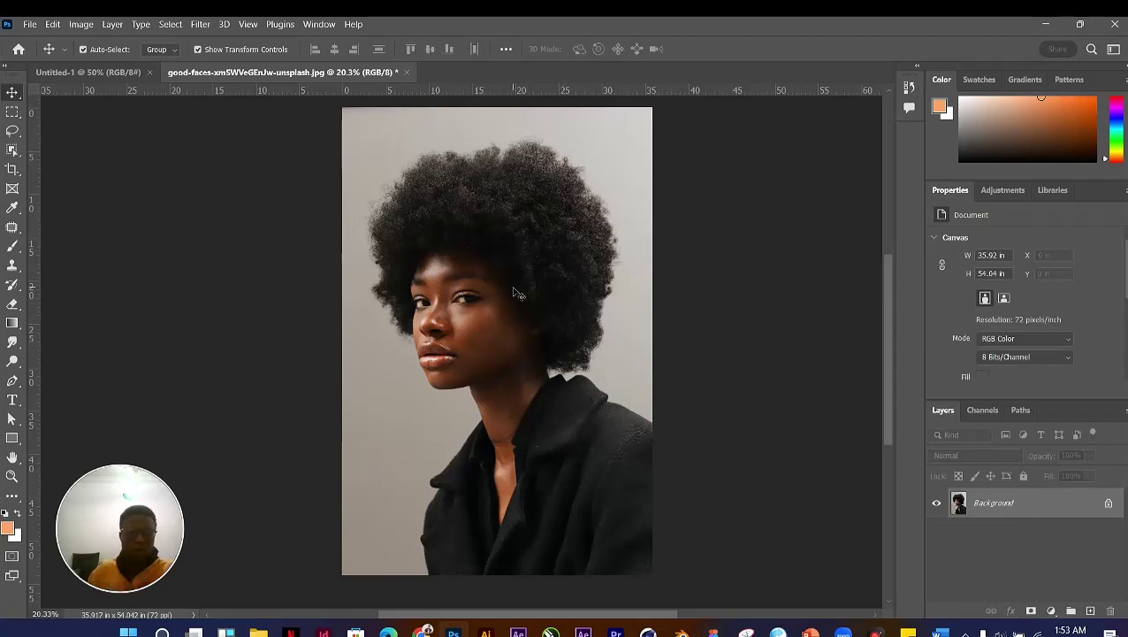
Step: Detach the Layers panel from its group so it floats over the portrait, and close it
scroll(517, 294, "up", 2)
scroll(519, 297, "down", 3)
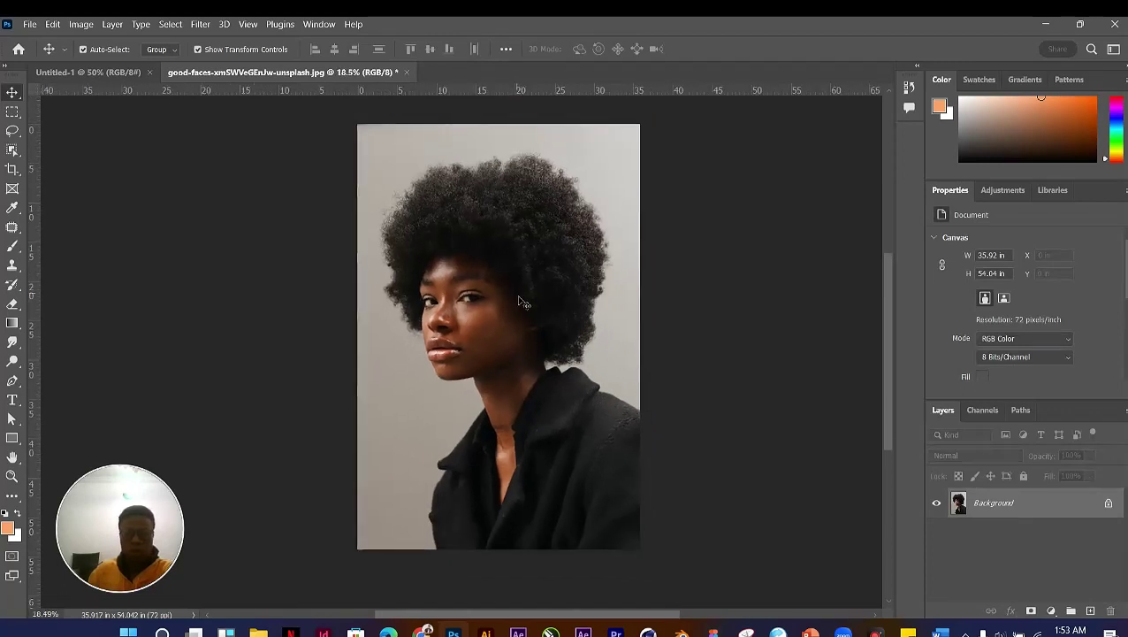
scroll(520, 300, "up", 2)
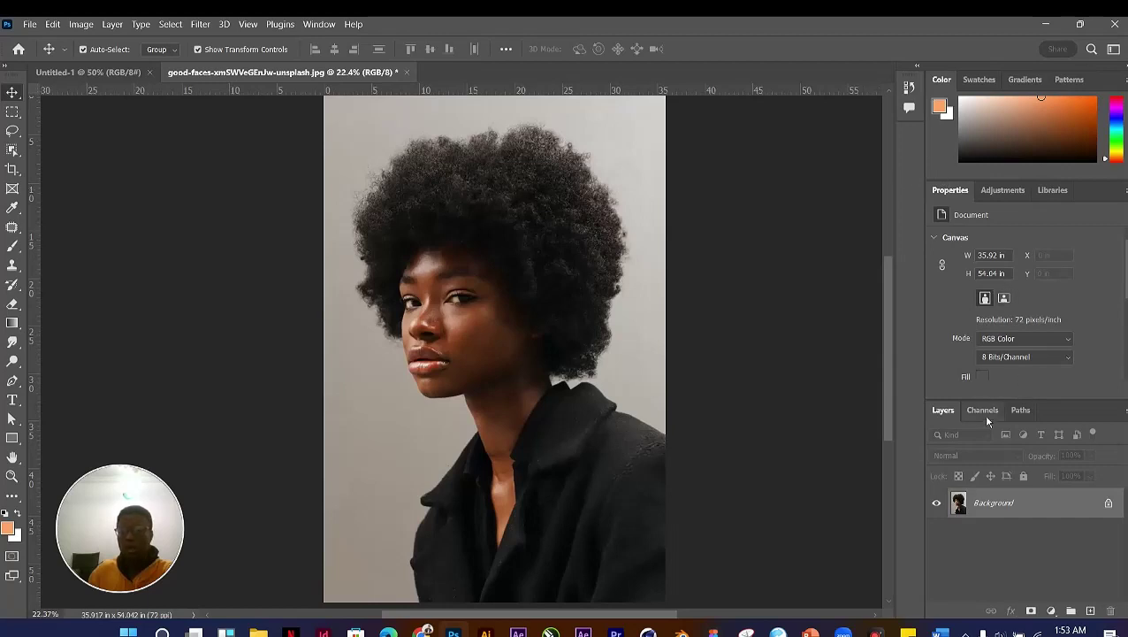
left_click_drag(947, 413, 516, 291)
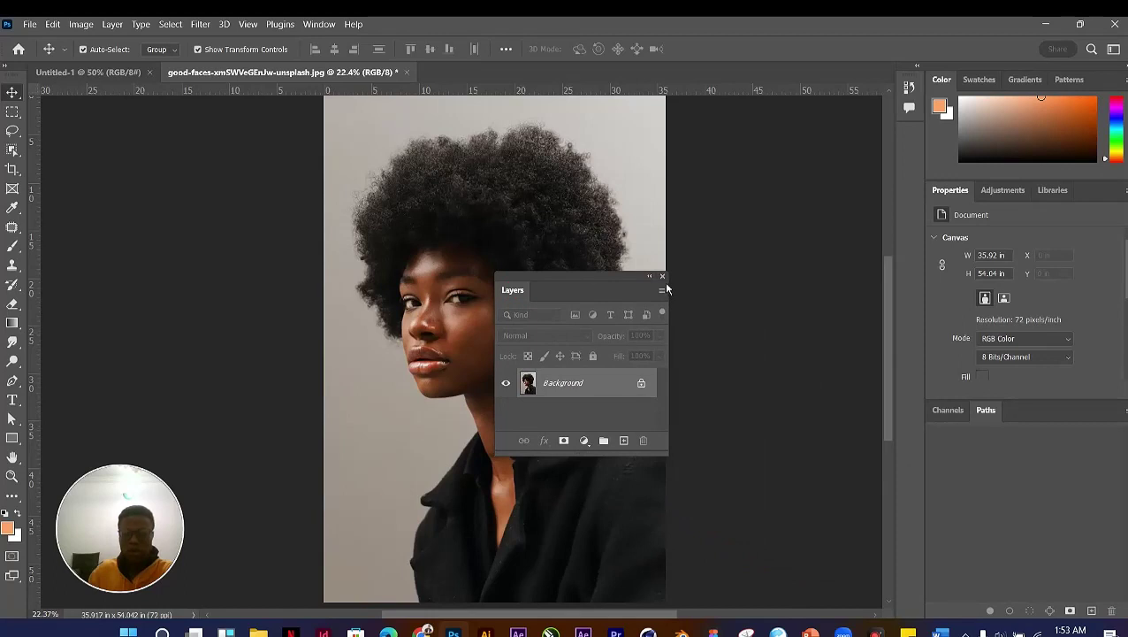
left_click(662, 277)
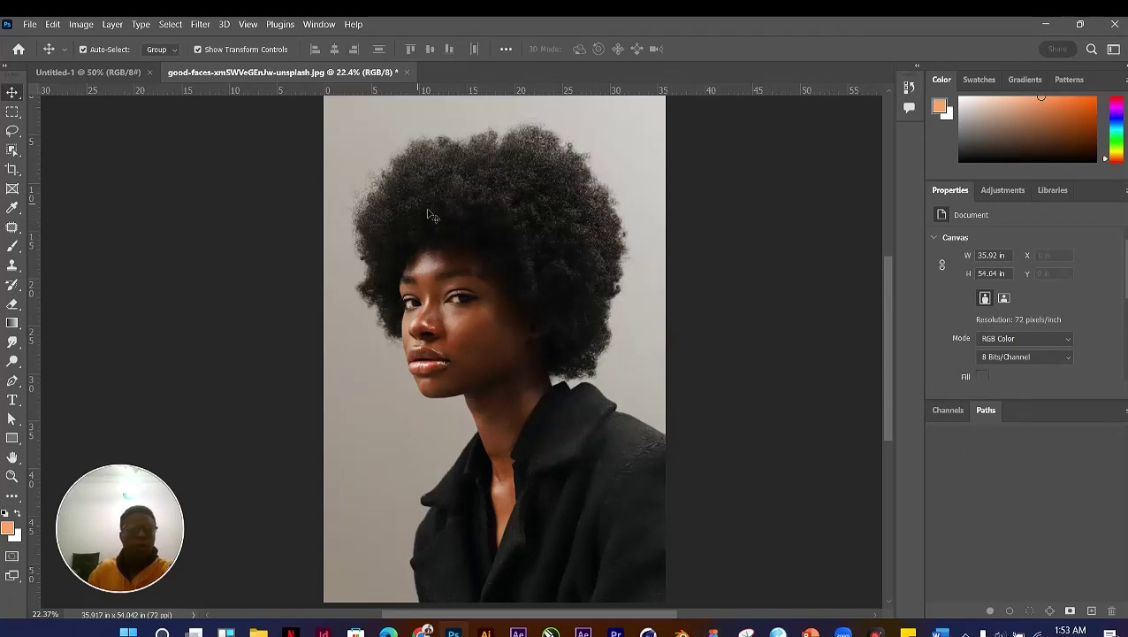
Step: Reopen the closed Layers panel and dock it back into the group with Channels and Paths
left_click(319, 24)
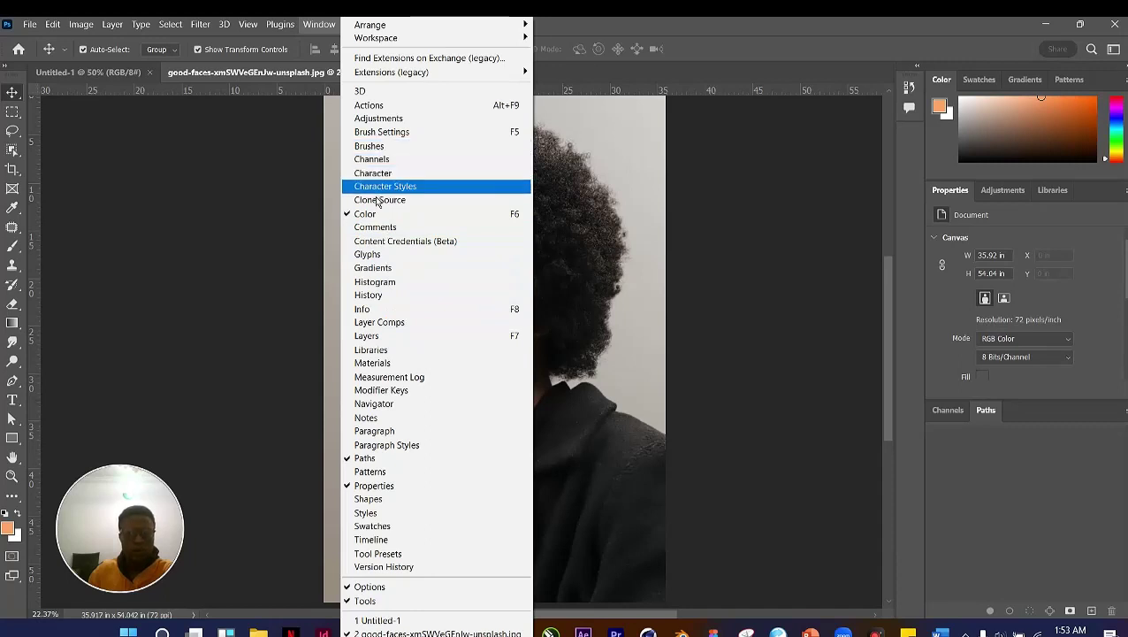
left_click(382, 342)
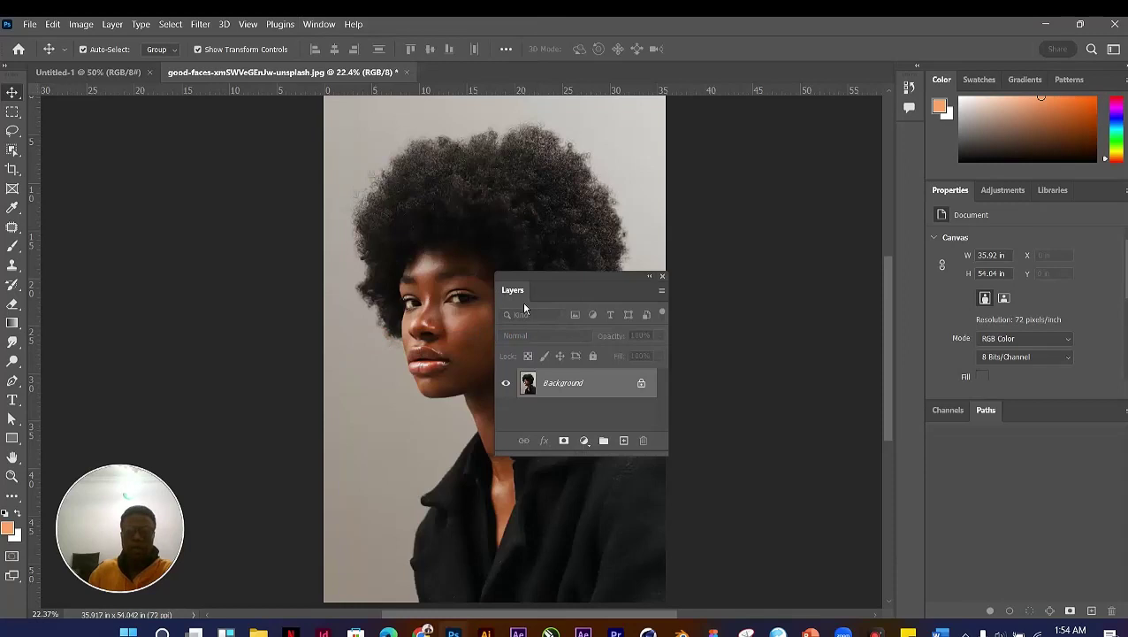
left_click_drag(574, 289, 491, 277)
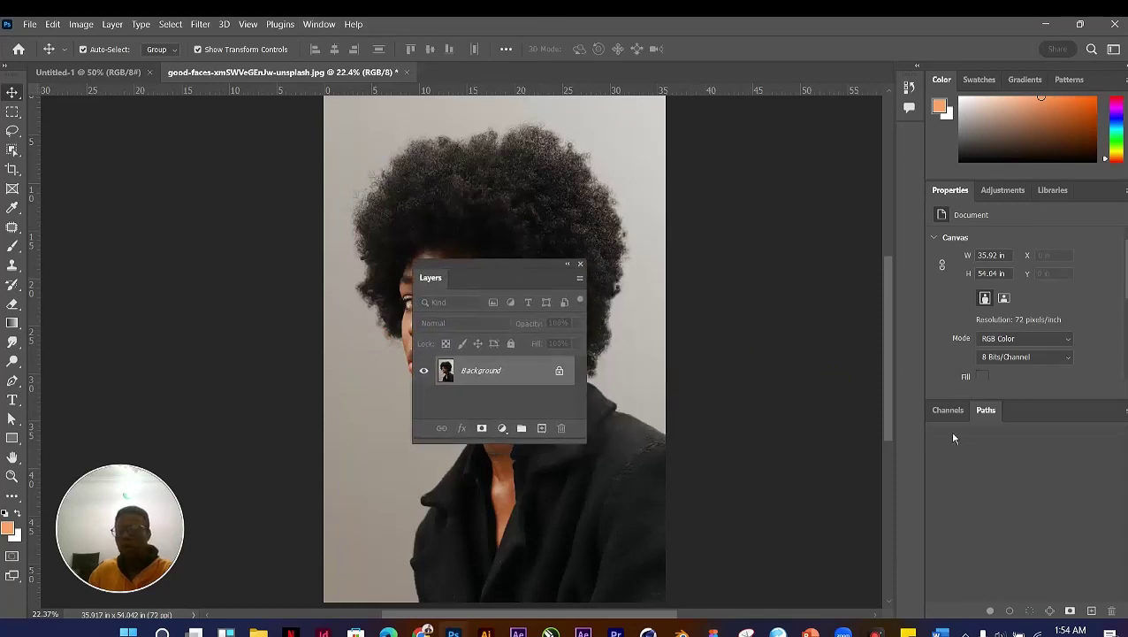
left_click_drag(499, 277, 469, 262)
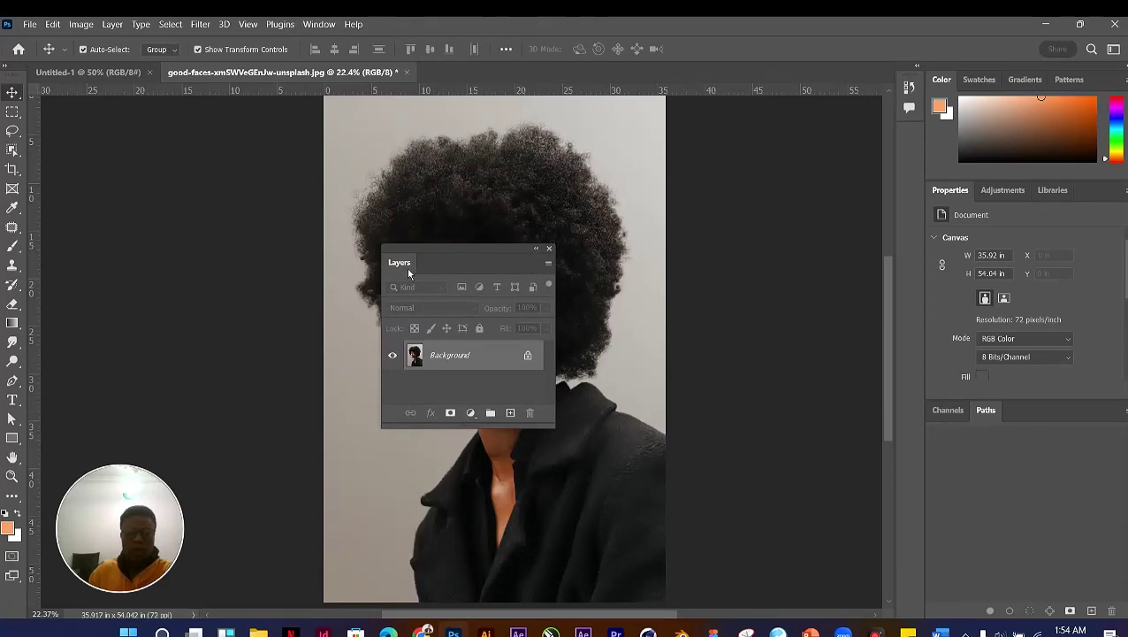
key("F4")
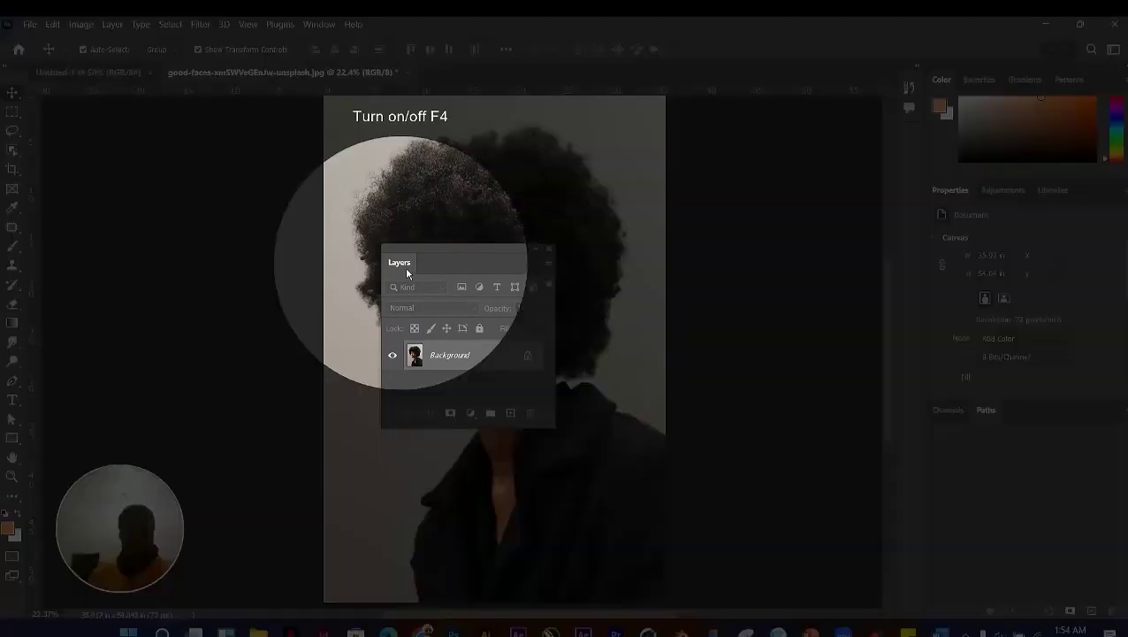
left_click_drag(409, 266, 949, 424)
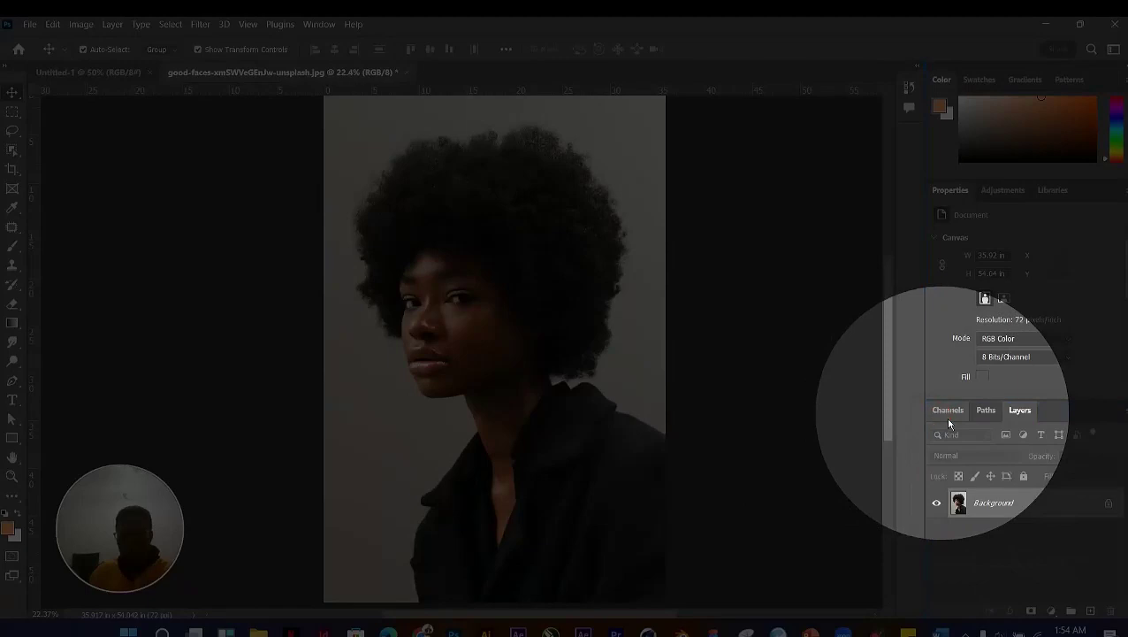
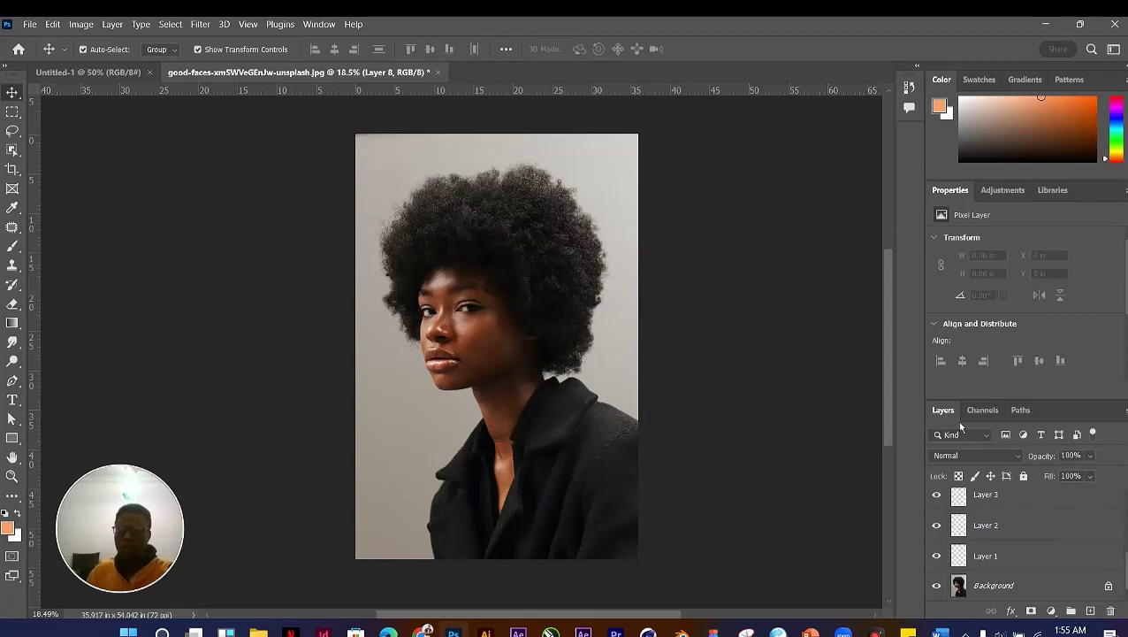
Step: Float the Layers panel beside the portrait and lengthen it until Layer 8 through Background all fit
left_click_drag(948, 412, 680, 307)
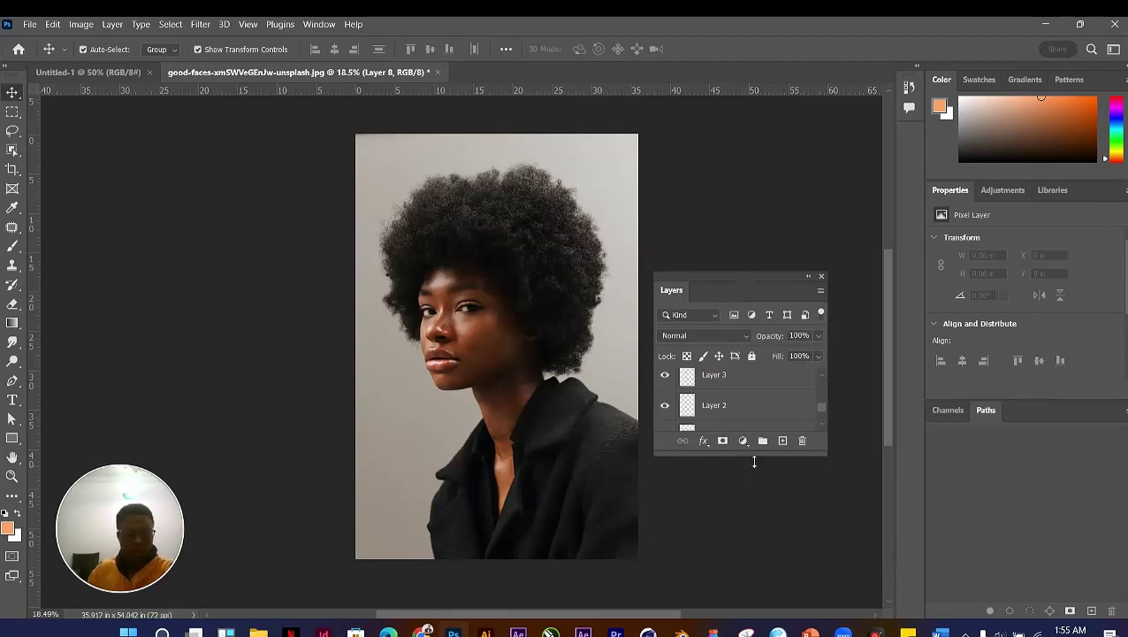
left_click_drag(754, 460, 768, 604)
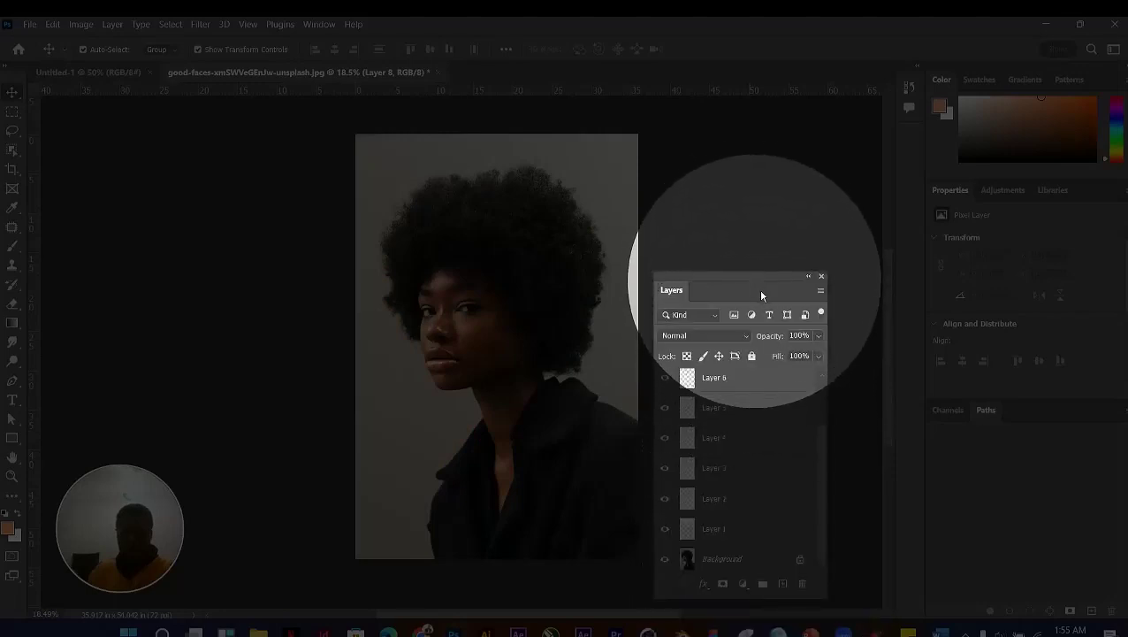
left_click_drag(762, 294, 753, 152)
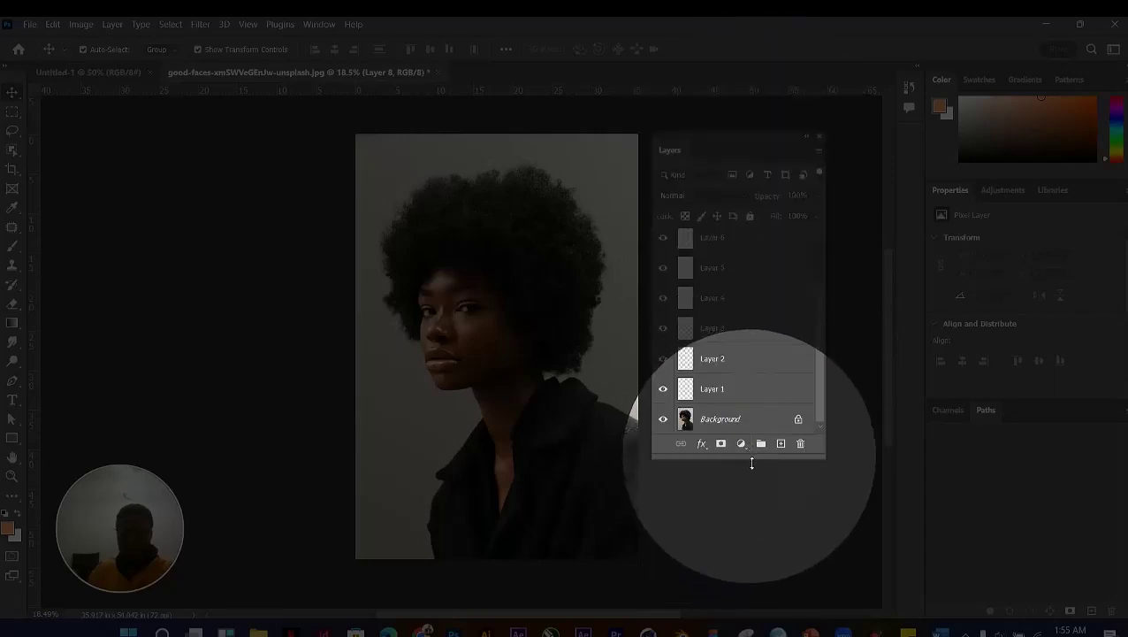
left_click_drag(751, 463, 752, 575)
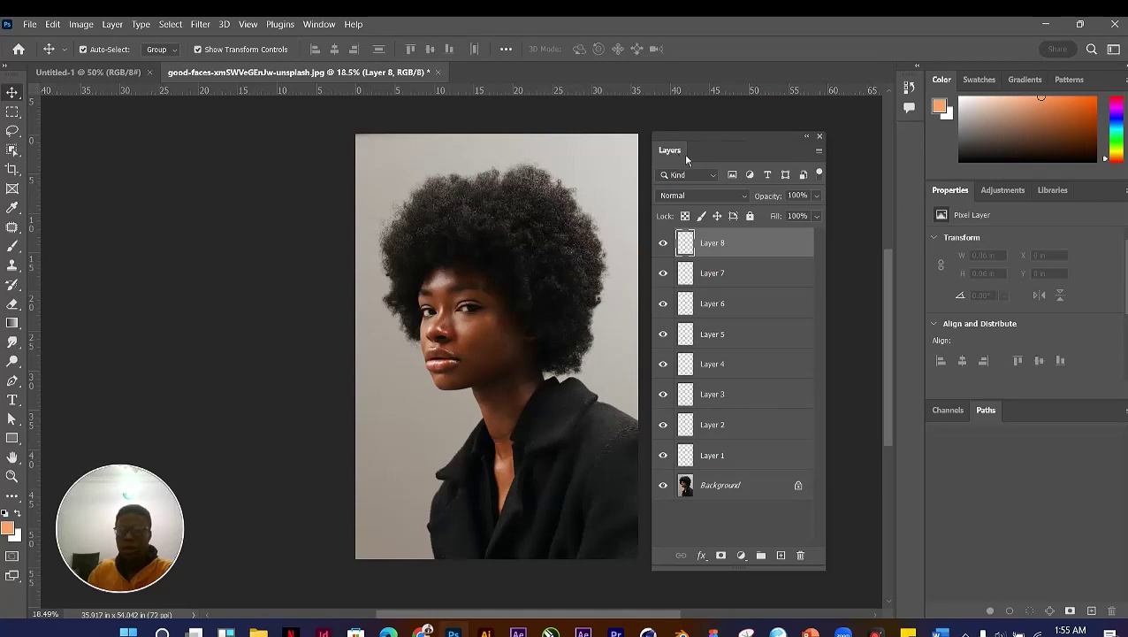
Step: Dock the Layers panel as its own column beside the Color and Properties panels, and narrow the Color and Properties column
left_click_drag(679, 158, 929, 135)
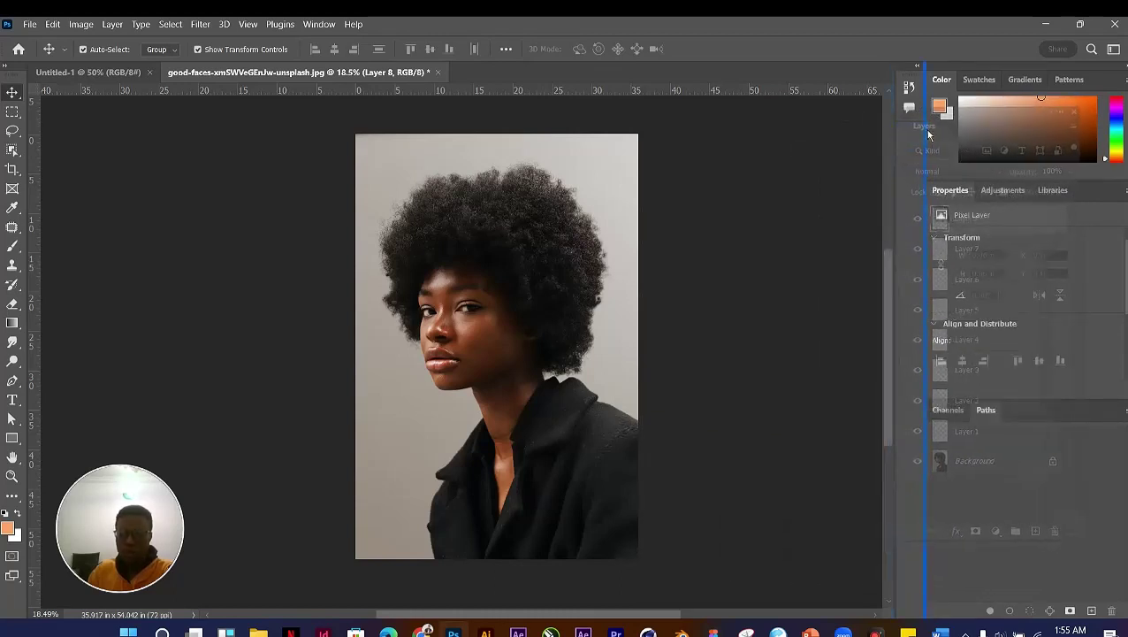
left_click_drag(928, 134, 928, 135)
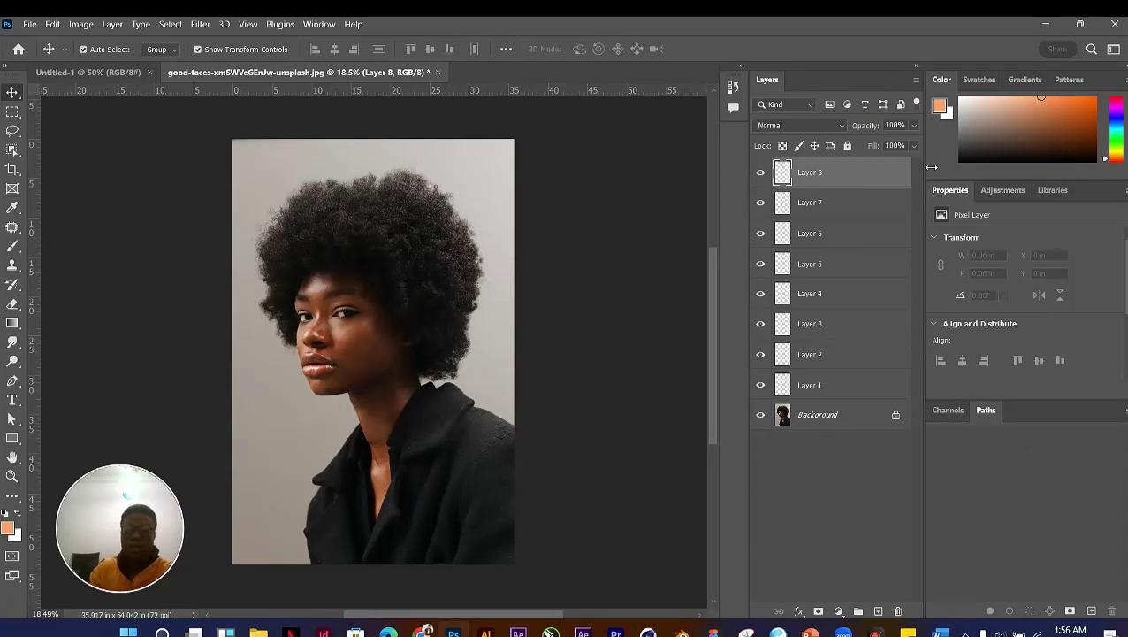
key("F4")
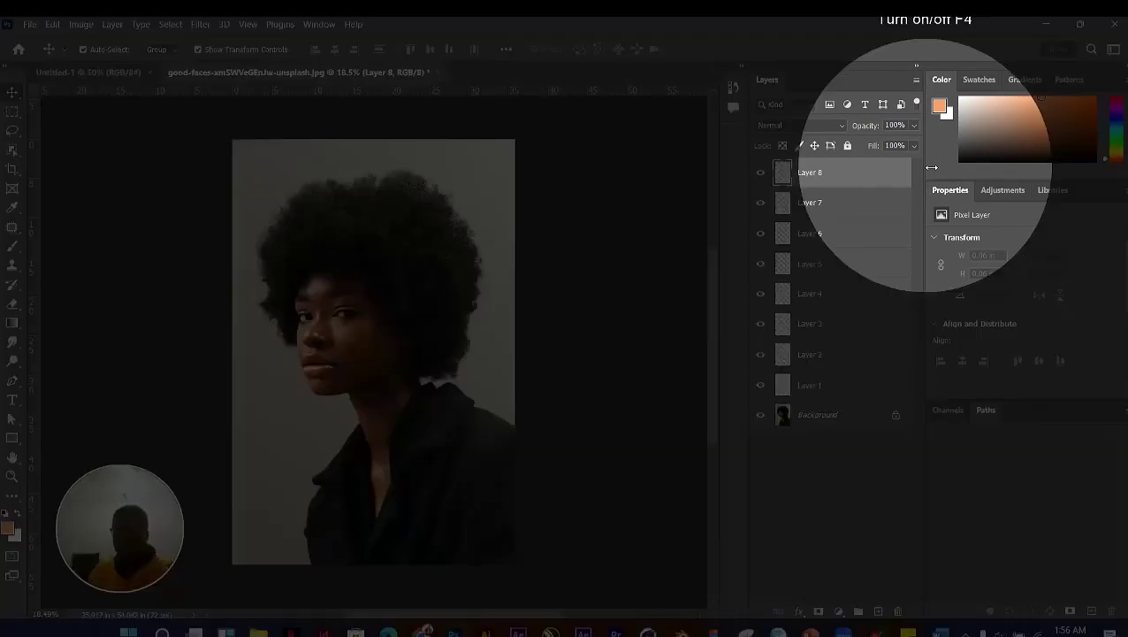
left_click_drag(931, 167, 1005, 173)
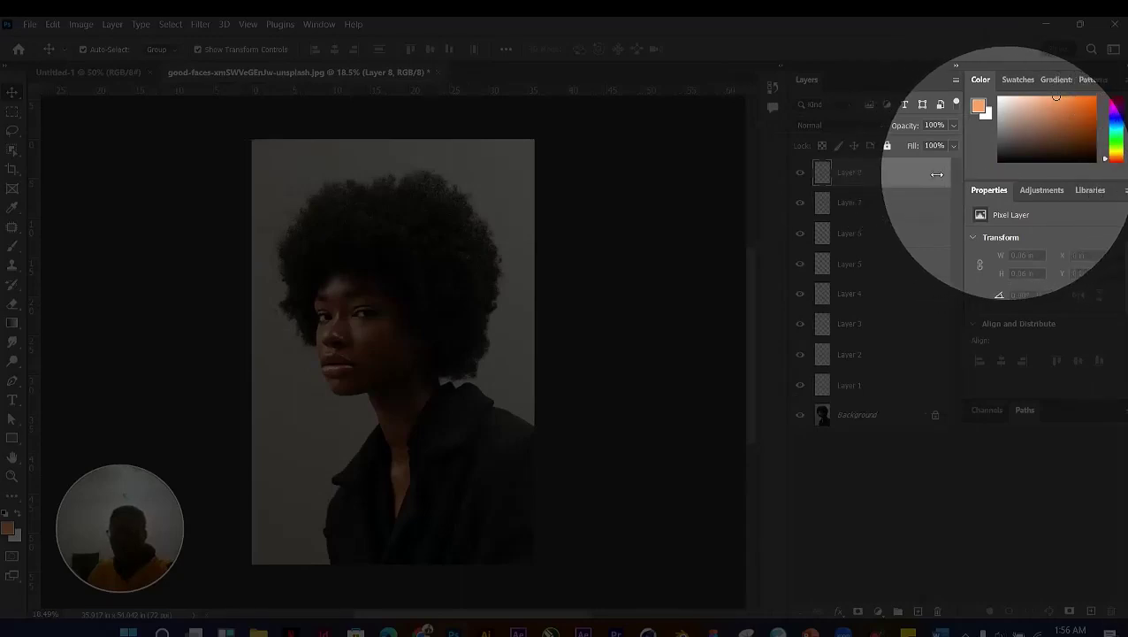
left_click_drag(1011, 176, 962, 176)
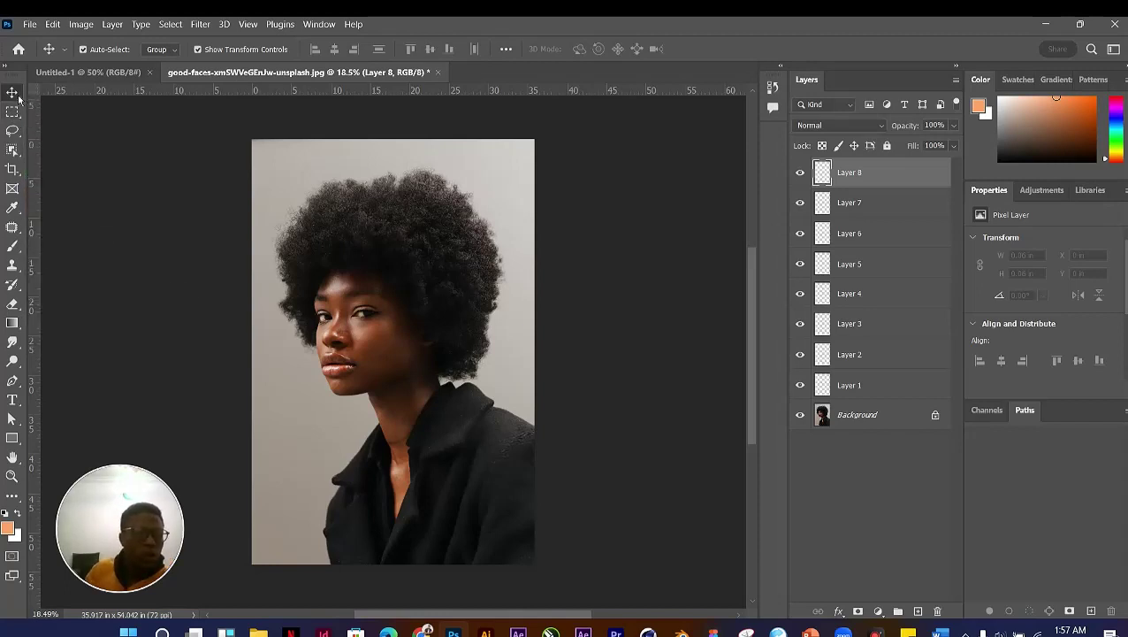
Step: Delete Layer 8 through Layer 2 together and undo the deletion
left_click(18, 98)
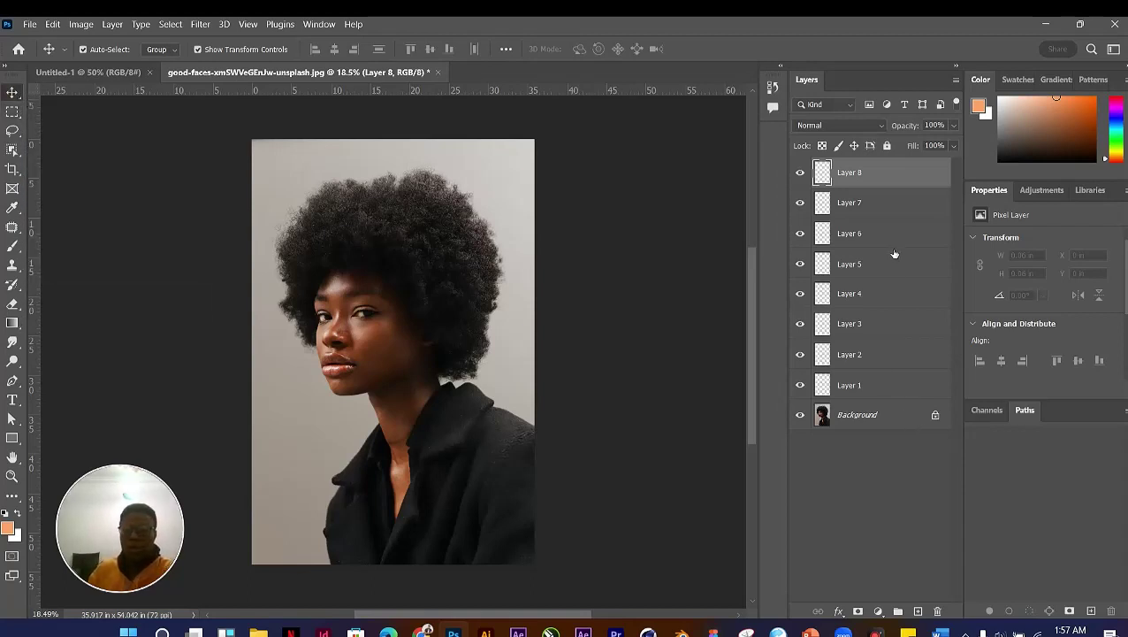
left_click(899, 355, "shift")
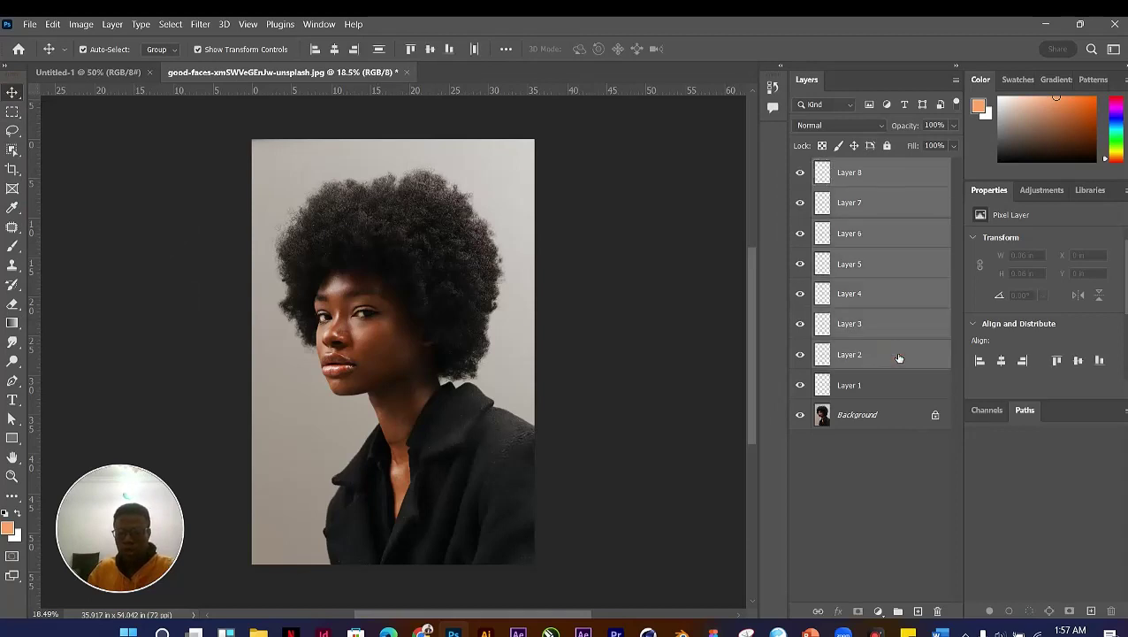
key("Delete")
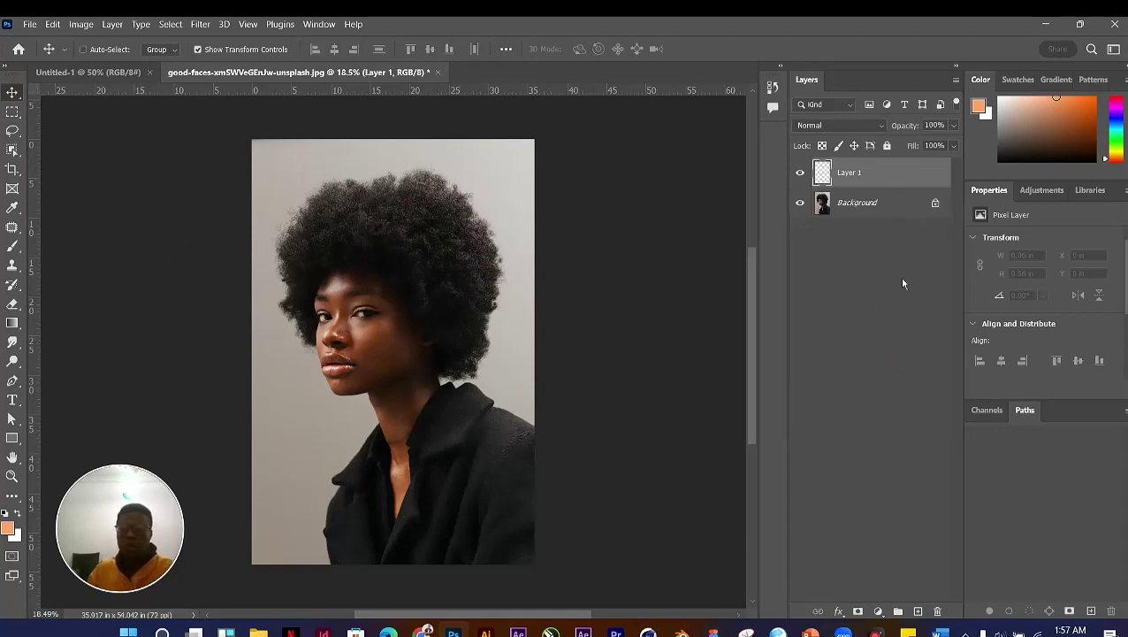
key("ctrl+z")
Step: Select Layer 8 through Layer 2 as a range and delete them, keeping Layer 1 and Background
left_click(895, 183)
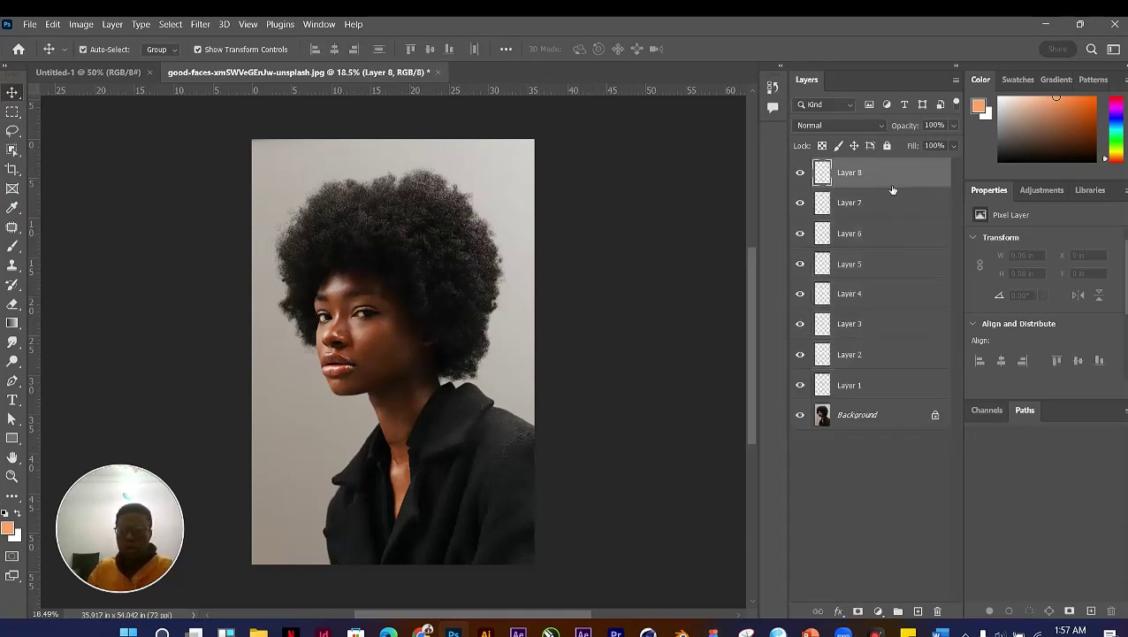
left_click(890, 361, "shift")
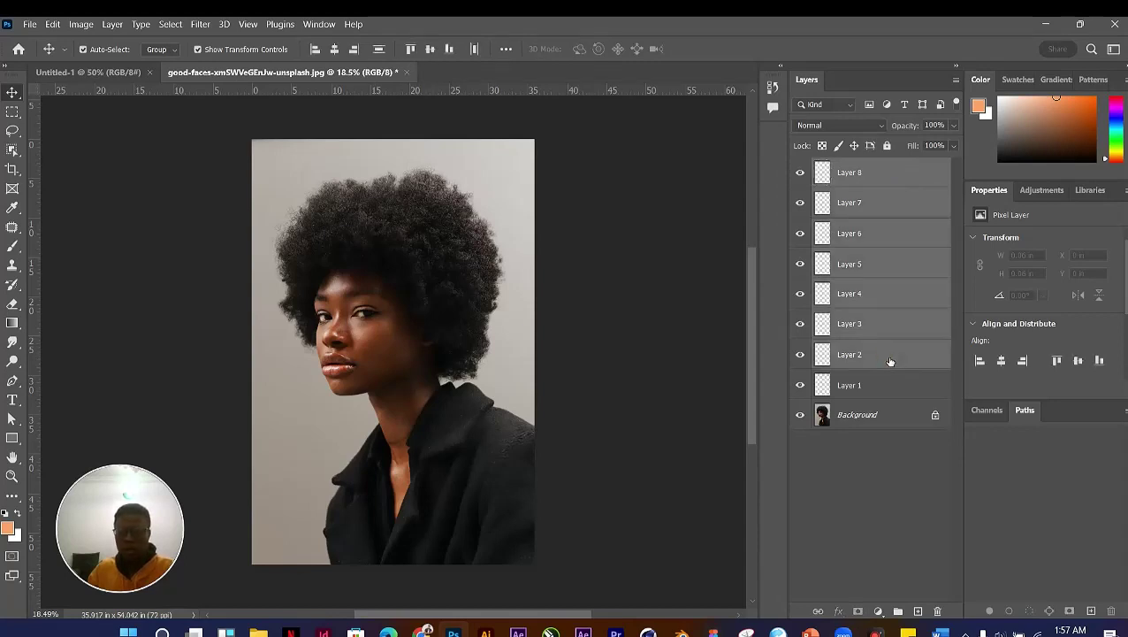
key("Delete")
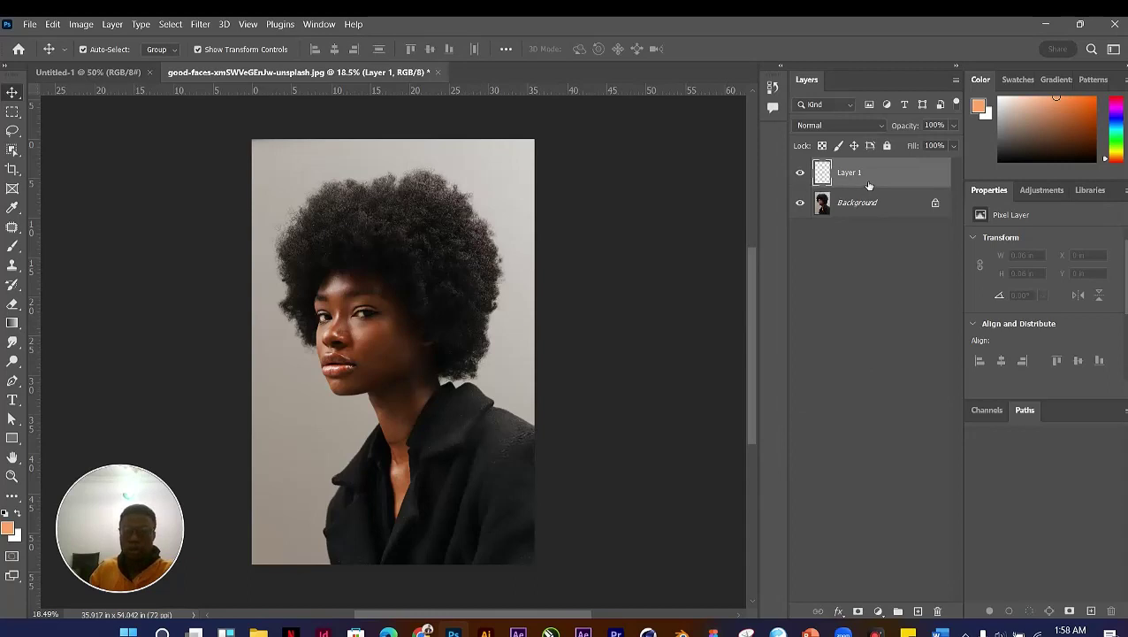
scroll(409, 311, "up", 3)
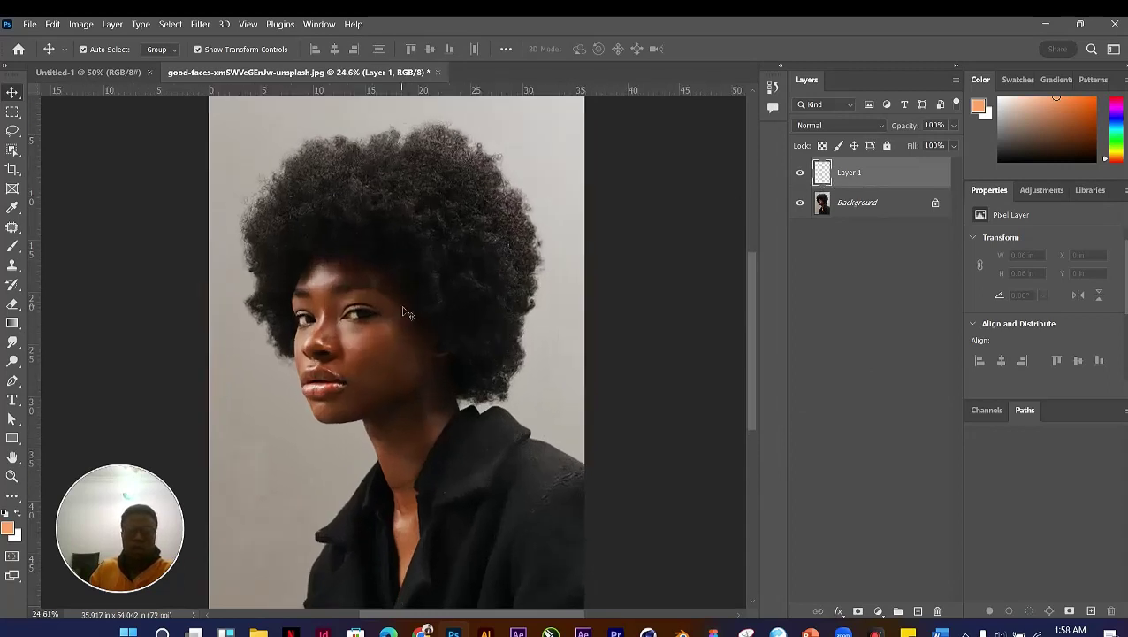
Step: Switch to the Brush tool with a 125 px tip and set its hardness to 95%
scroll(421, 314, "down", 1)
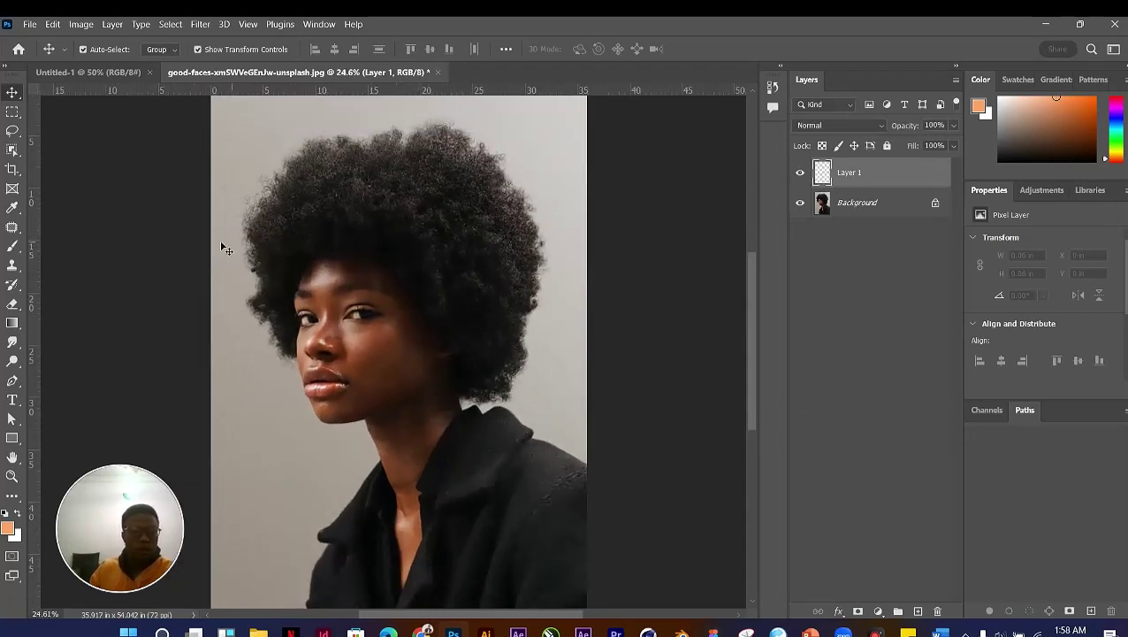
left_click(12, 247)
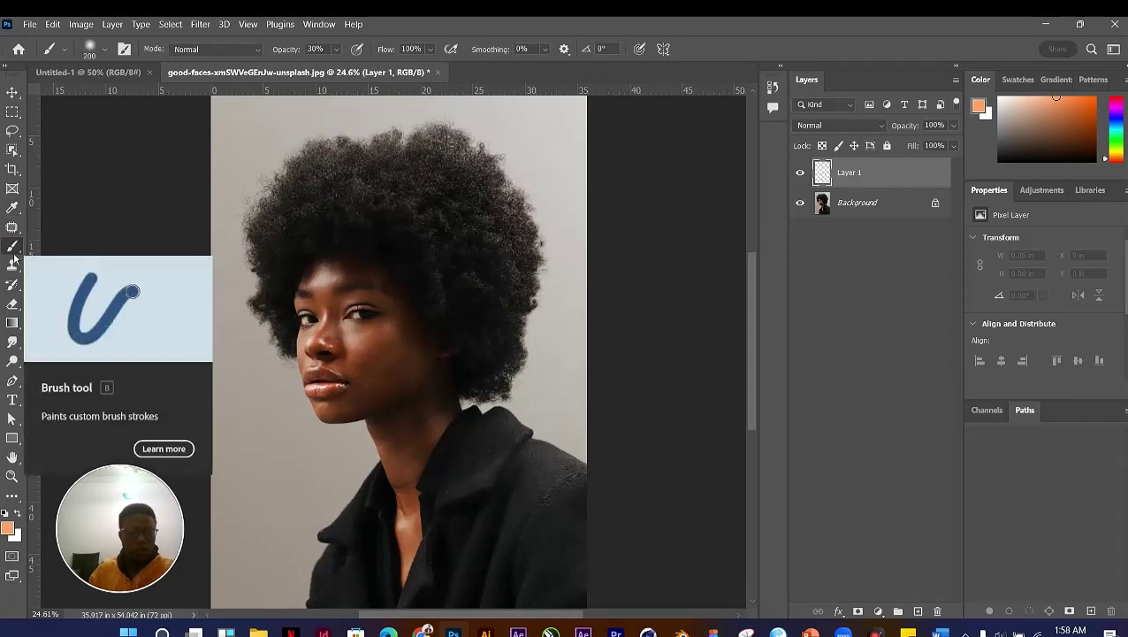
key("F4")
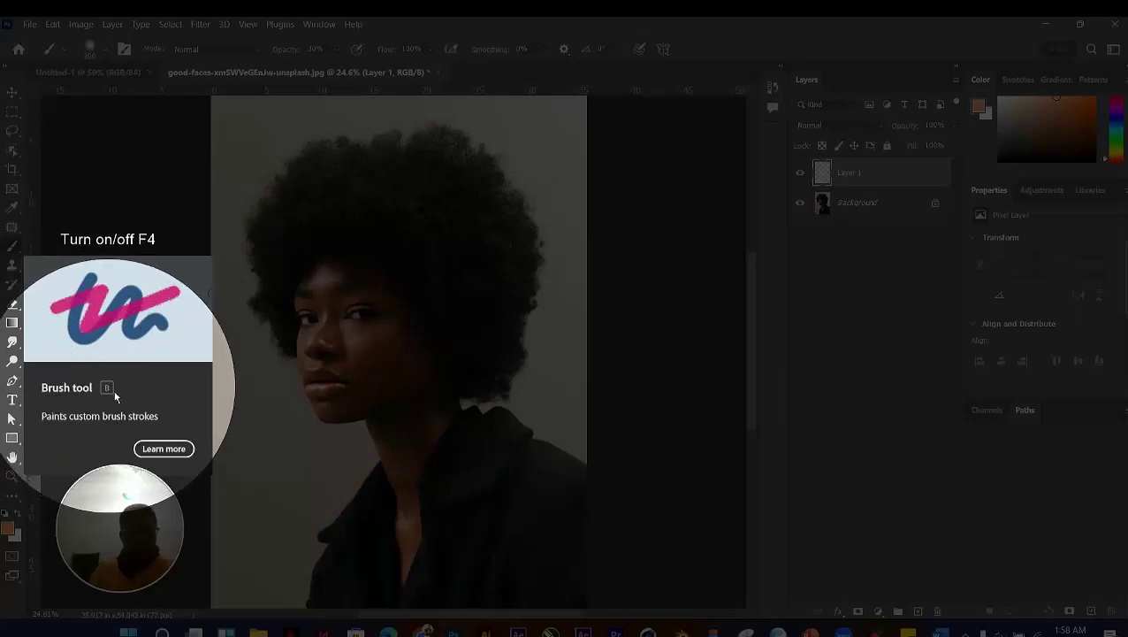
key("F4")
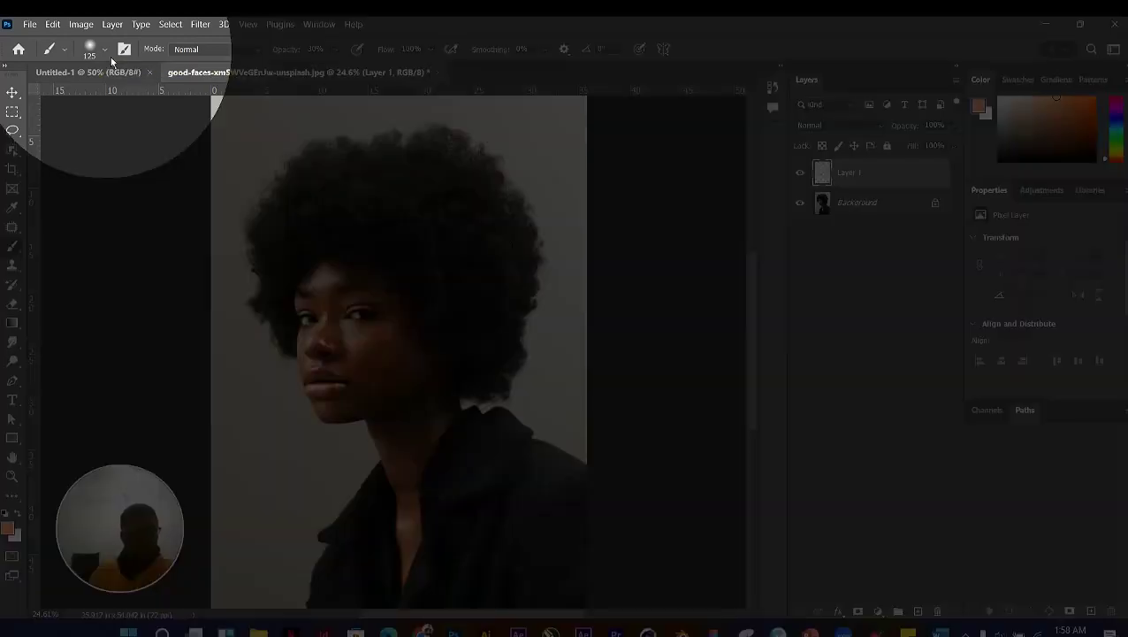
left_click(110, 57)
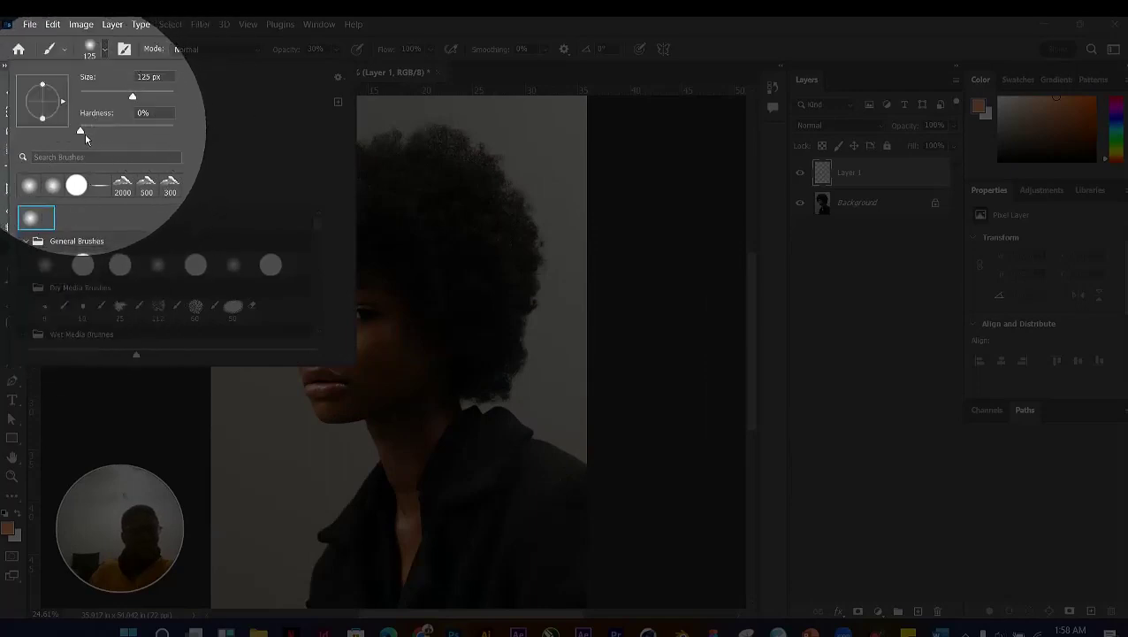
left_click_drag(84, 136, 175, 136)
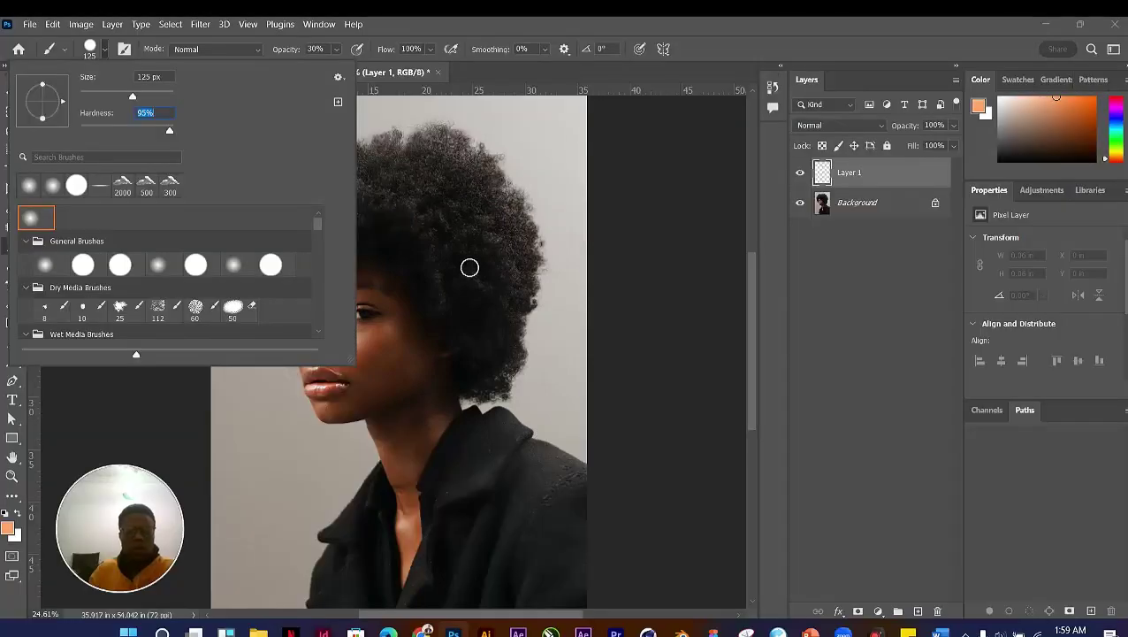
key("Return")
Step: Paint a curved trial stroke at 30% opacity from the hair down the cheek on Layer 1 and undo it
mouse_move(464, 258)
left_mouse_down()
mouse_move(408, 292)
mouse_move(427, 358)
left_mouse_up()
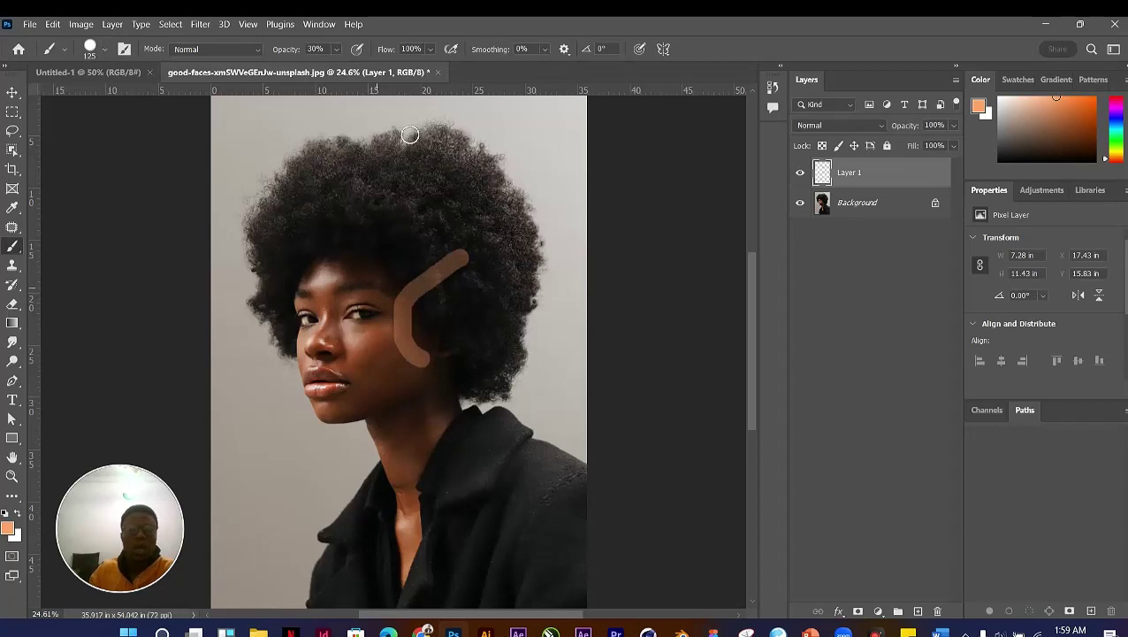
key("ctrl+z")
Step: Set the brush opacity to 100% and scribble a looping orange stroke over the woman's face on Layer 1
left_click(338, 50)
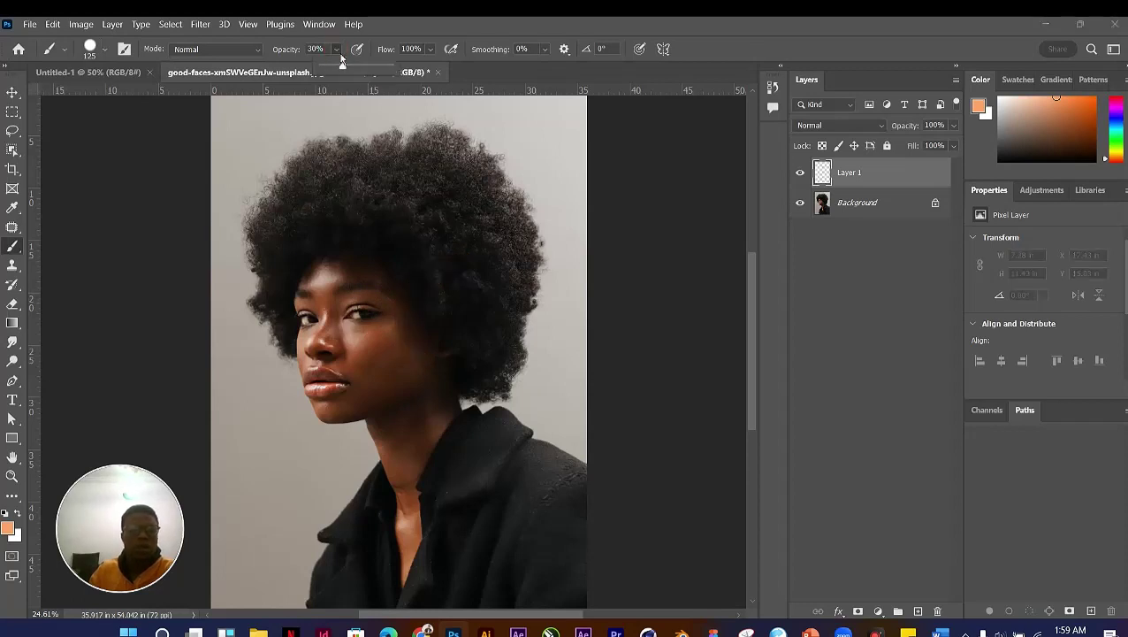
left_click_drag(352, 72, 408, 77)
left_click(434, 40)
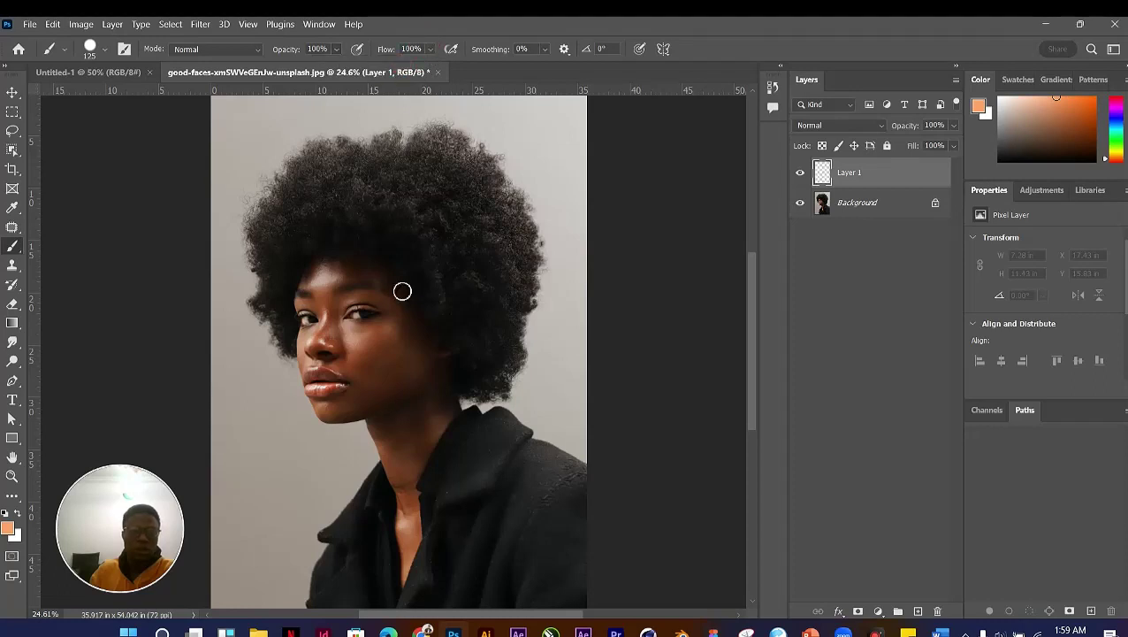
mouse_move(386, 181)
left_mouse_down()
mouse_move(415, 302)
mouse_move(370, 280)
mouse_move(455, 292)
mouse_move(466, 415)
mouse_move(474, 280)
mouse_move(463, 269)
left_mouse_up()
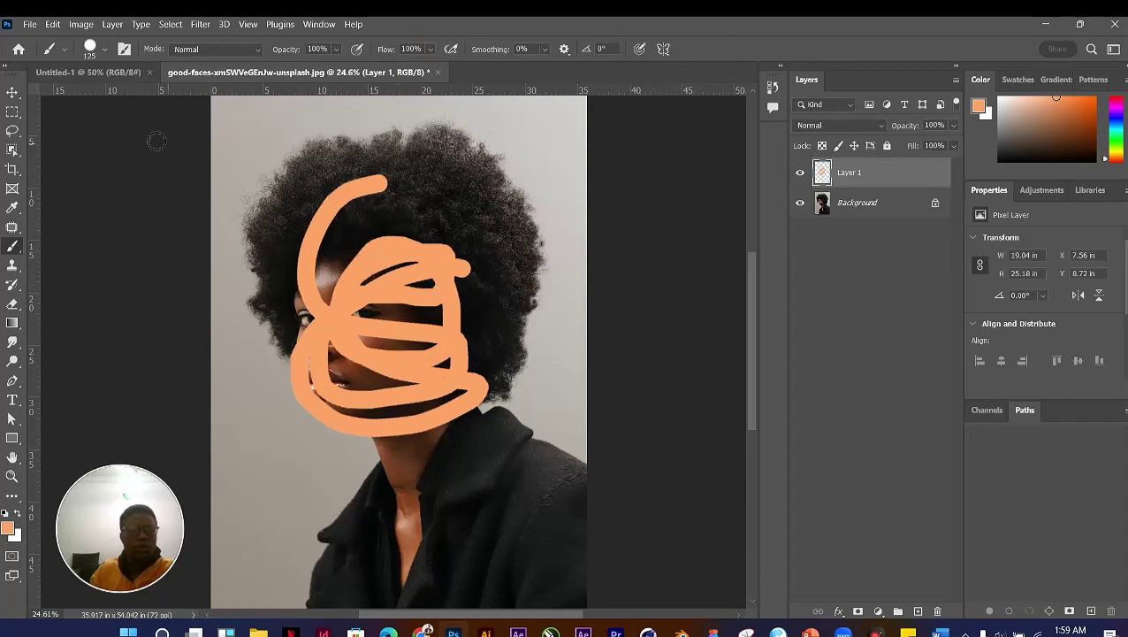
Step: Use the Move tool to shift the orange scribble slightly down over the face
left_click(14, 93)
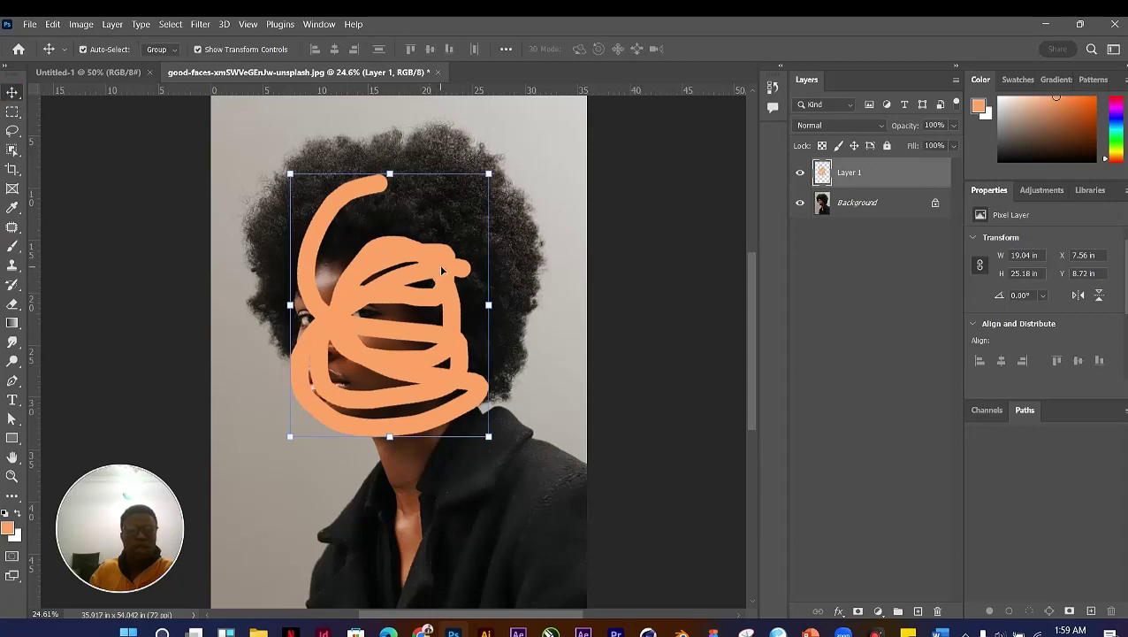
mouse_move(442, 268)
left_mouse_down()
mouse_move(385, 293)
mouse_move(459, 355)
mouse_move(465, 262)
mouse_move(463, 280)
mouse_move(381, 249)
mouse_move(452, 254)
mouse_move(441, 307)
mouse_move(447, 298)
left_mouse_up()
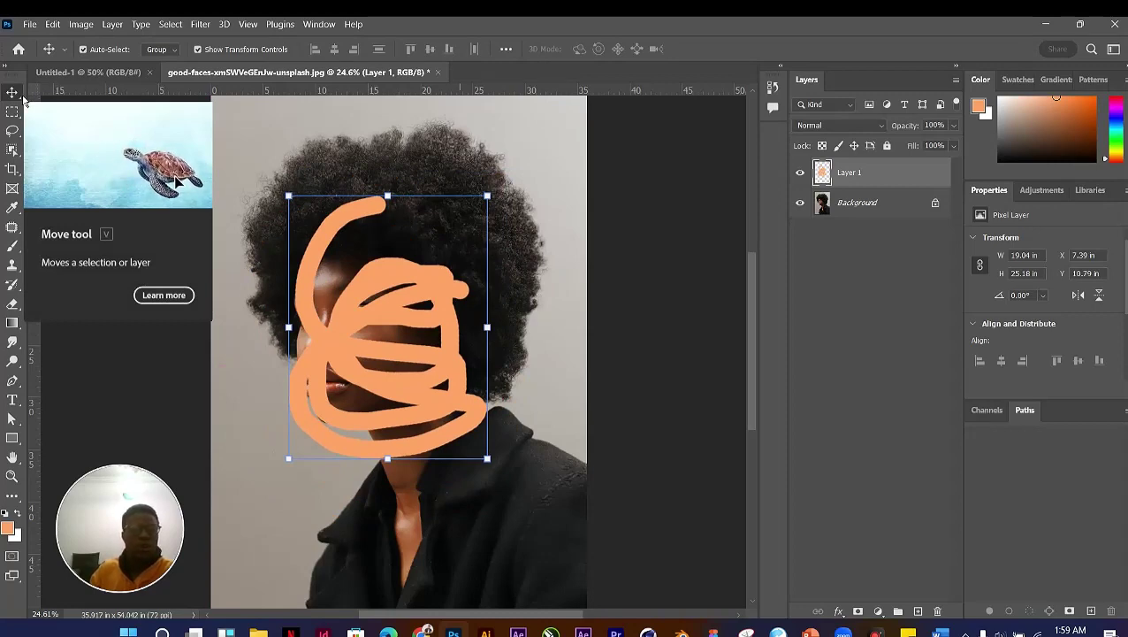
left_click(378, 292)
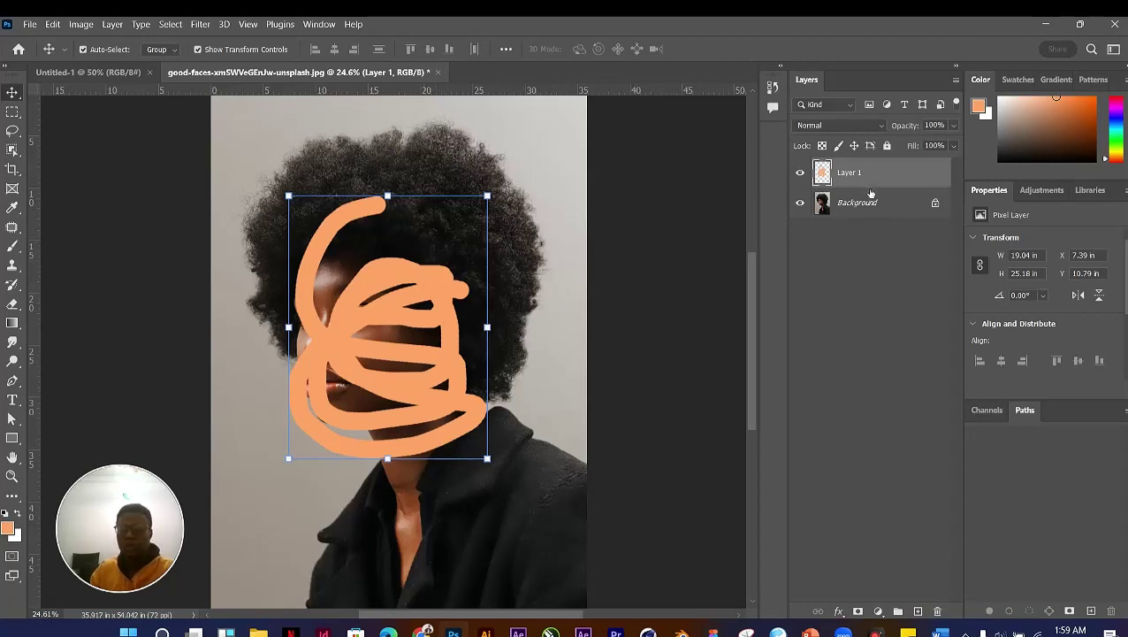
Step: Delete Layer 1 and try to move the locked Background layer, declining its conversion to a normal layer
key("Delete")
left_click(486, 244)
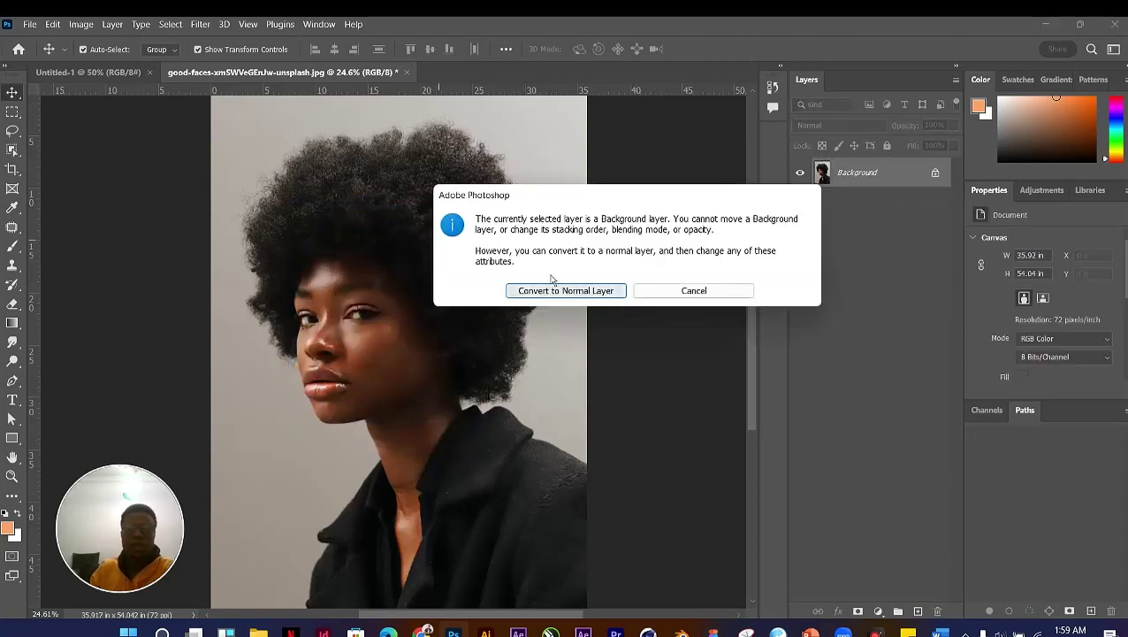
left_click(685, 292)
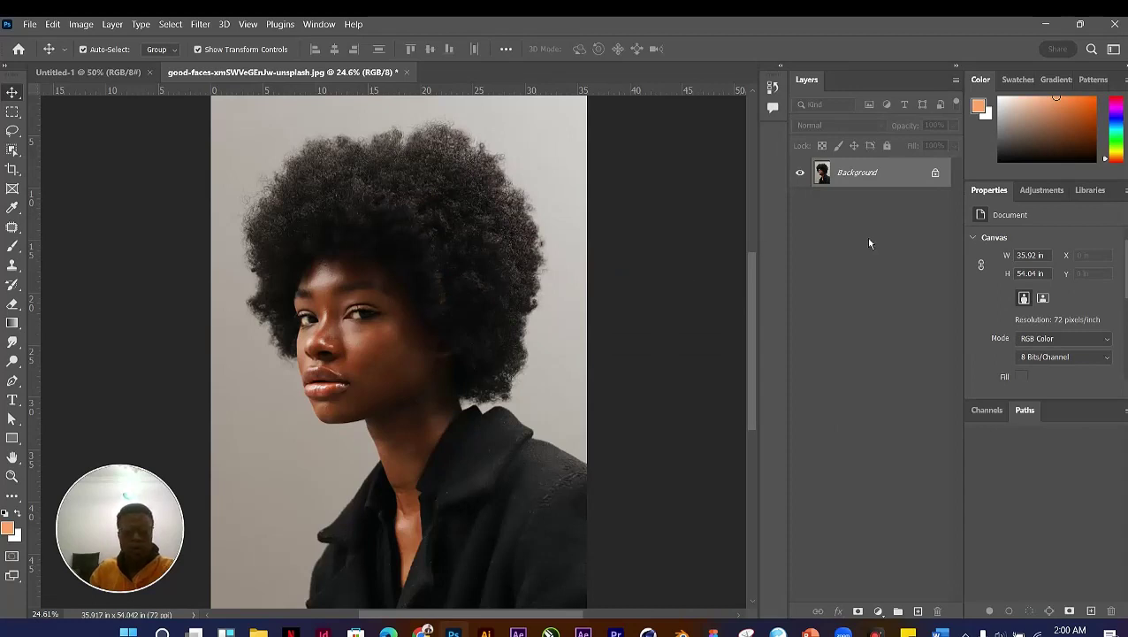
Step: Unlock the Background layer and shift the photo, undoing both the move and the unlocking
key("F4")
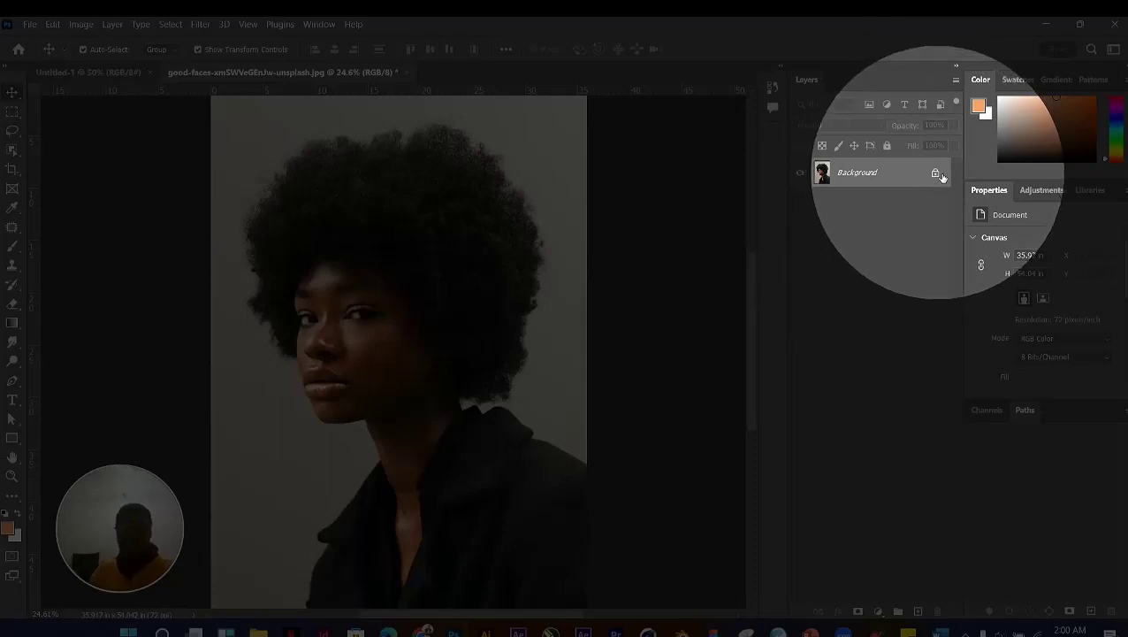
left_click(939, 176)
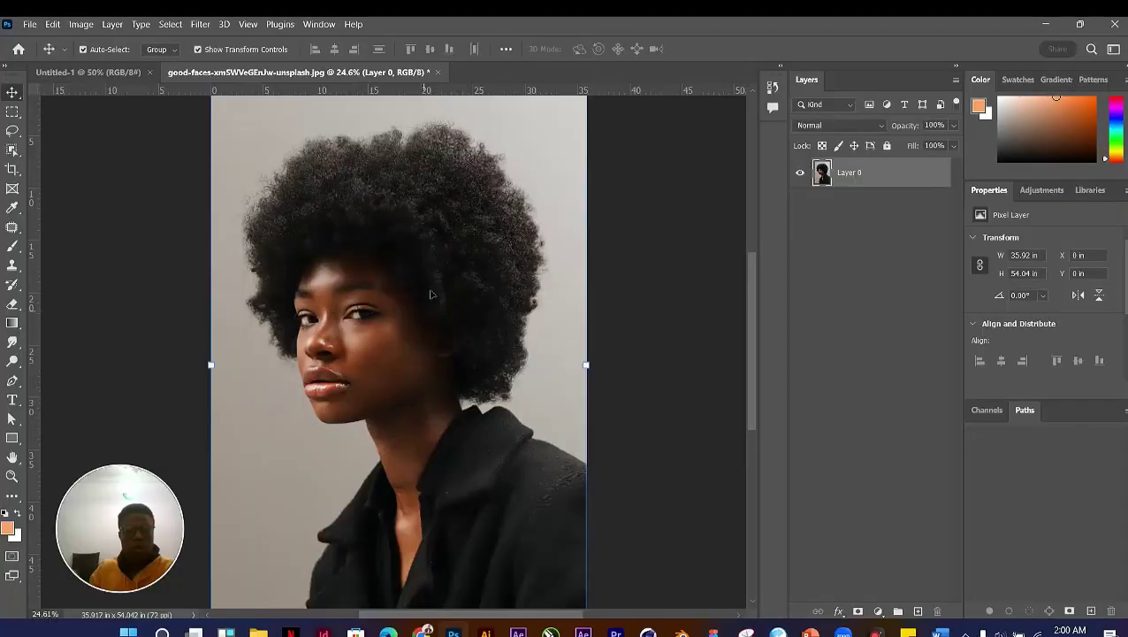
left_click_drag(433, 265, 446, 302)
key("ctrl+z")
key("ctrl")
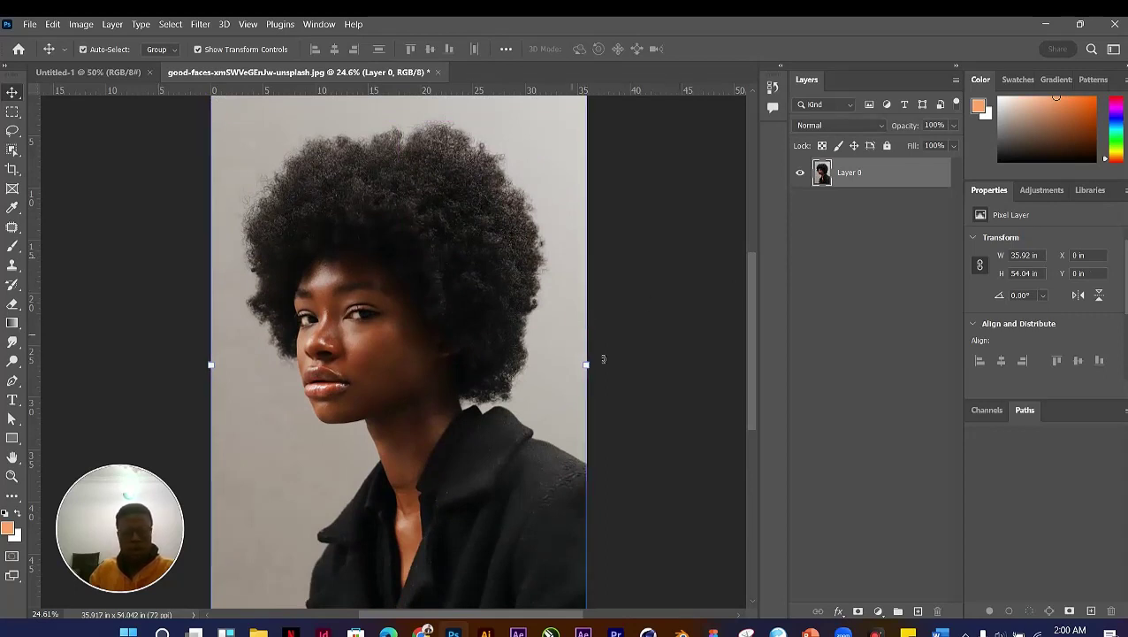
key("ctrl+z")
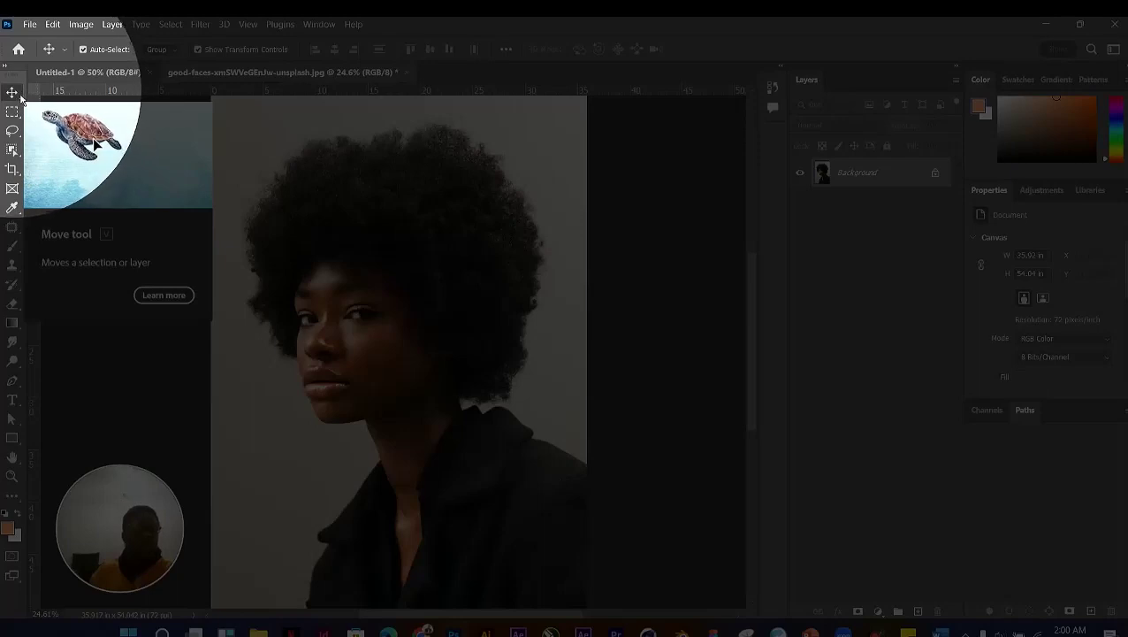
Step: Check which tools are grouped with the Move tool and keep the Move tool active
right_click(21, 100)
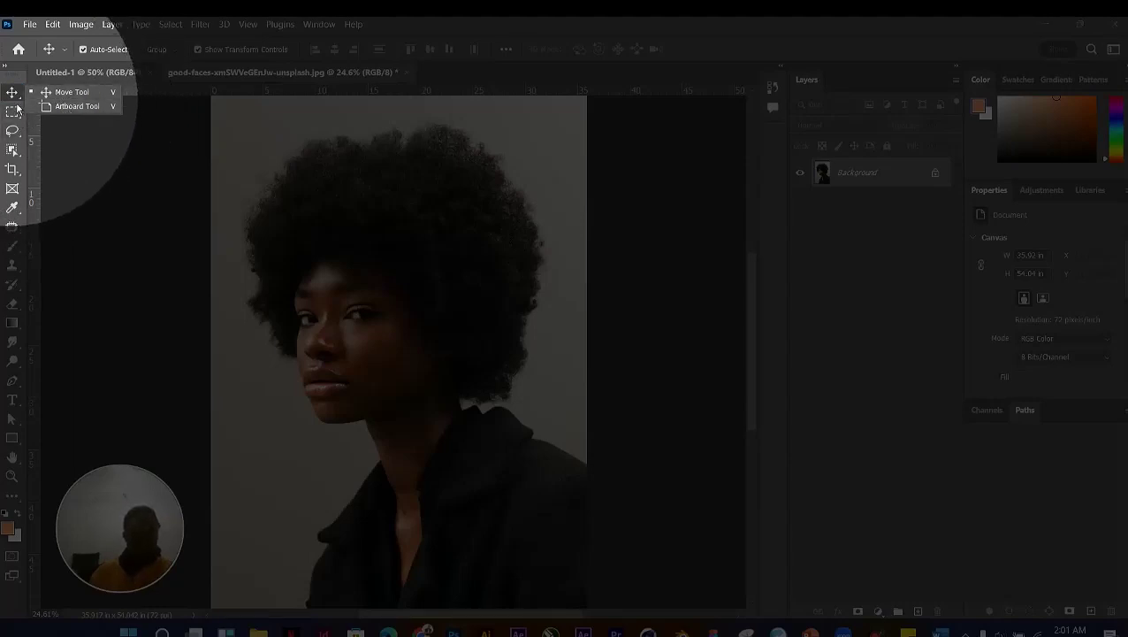
left_click(36, 92)
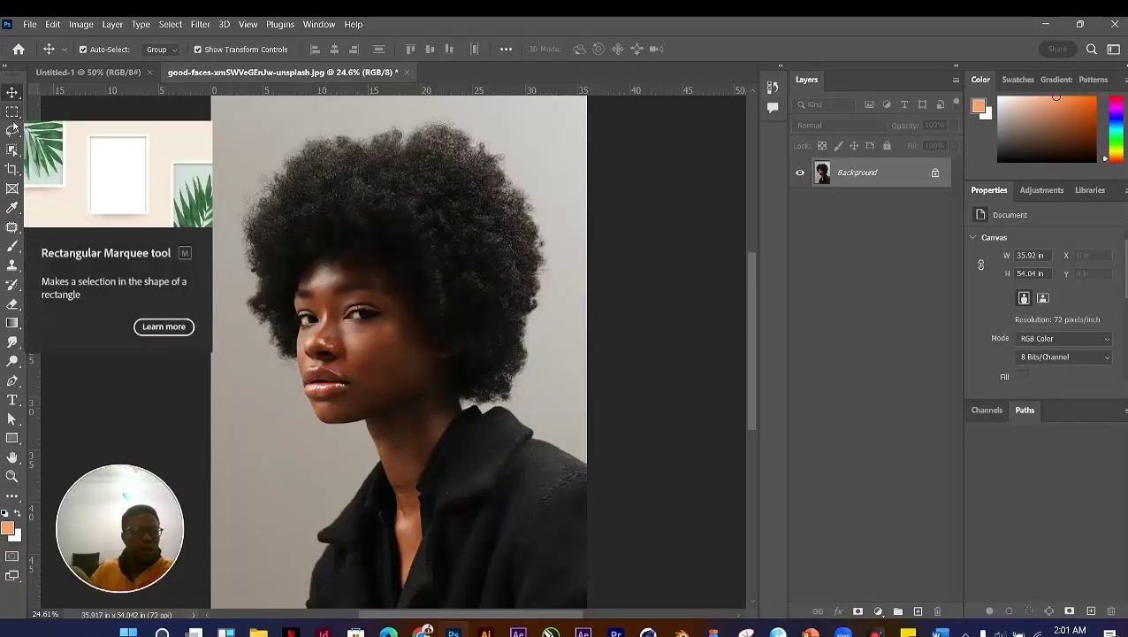
Step: Draw a rectangular marquee around the woman's head and neck, shift the selection slightly, and deselect it
left_click(13, 111)
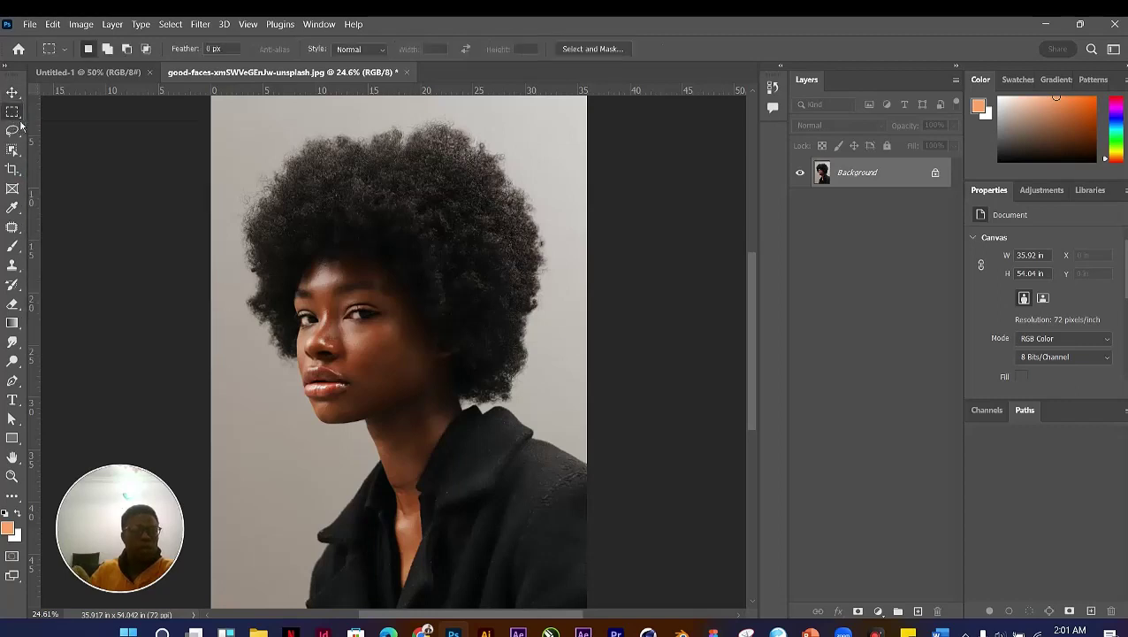
left_click_drag(286, 148, 520, 463)
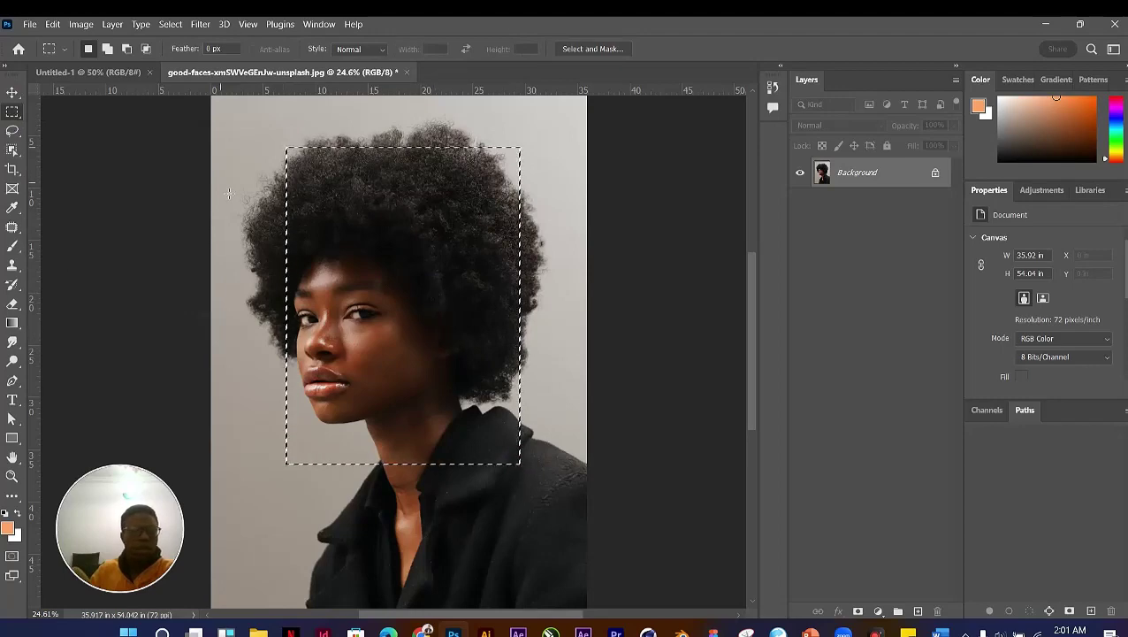
left_click_drag(407, 270, 448, 295)
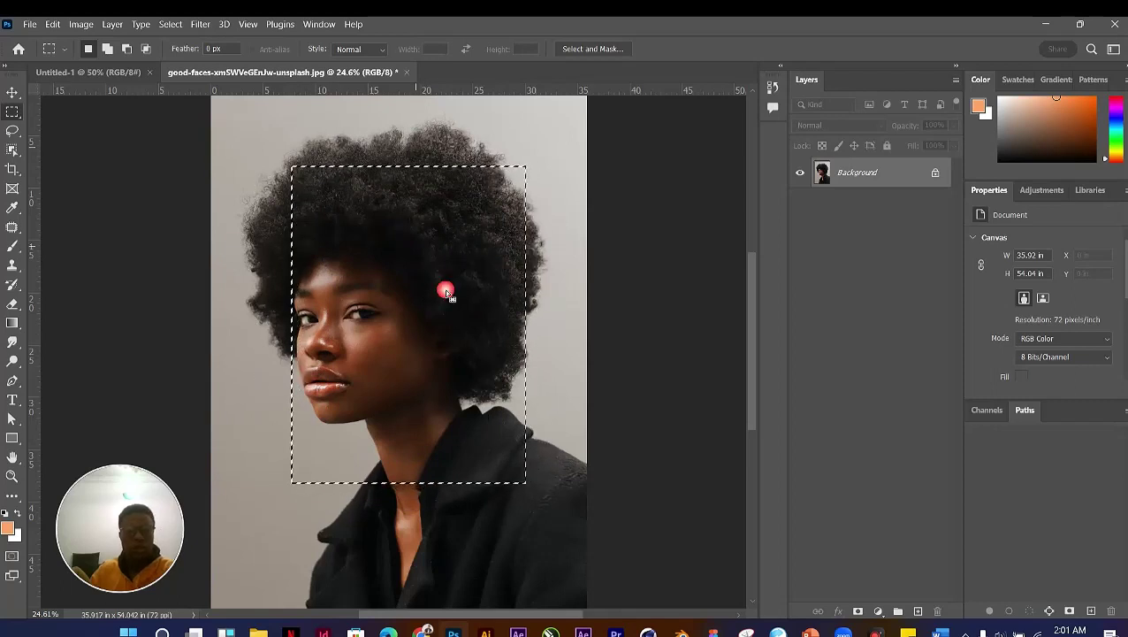
key("ctrl+d")
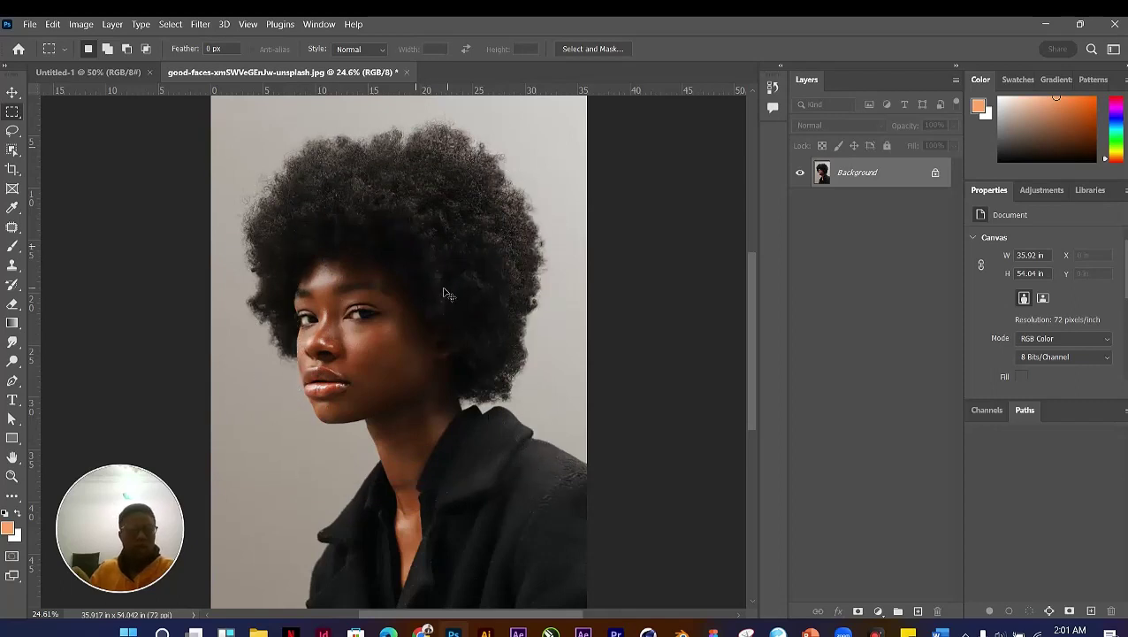
Step: Switch to the Elliptical Marquee tool, draw an oval selection around the face and neck, and deselect it
right_click(16, 117)
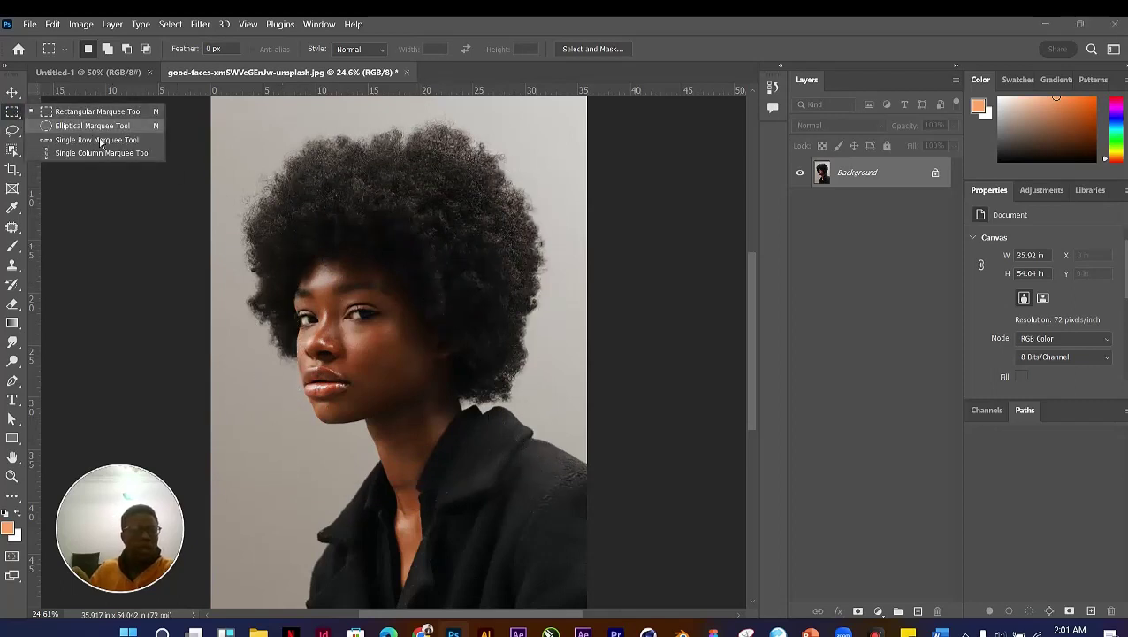
left_click(396, 248)
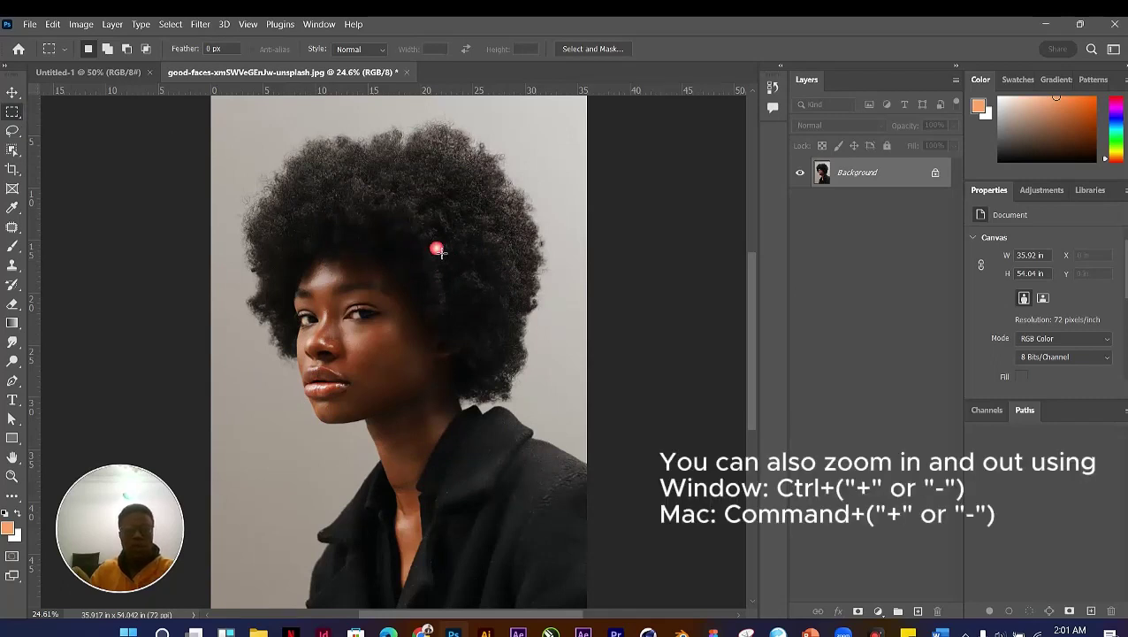
right_click(15, 118)
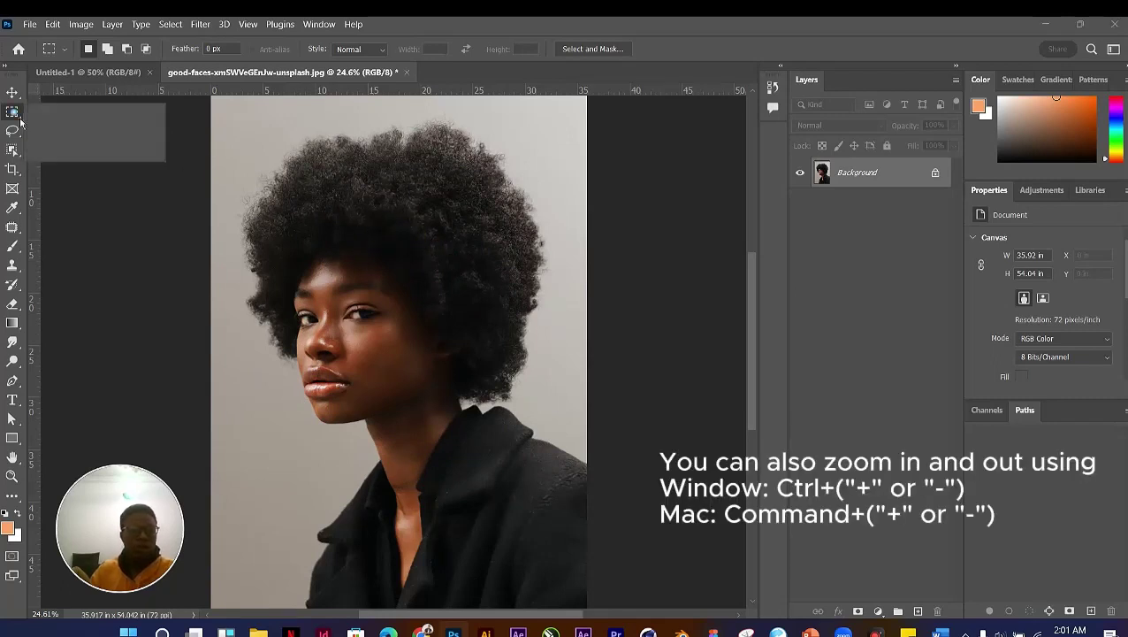
key("Escape")
key("shift+m")
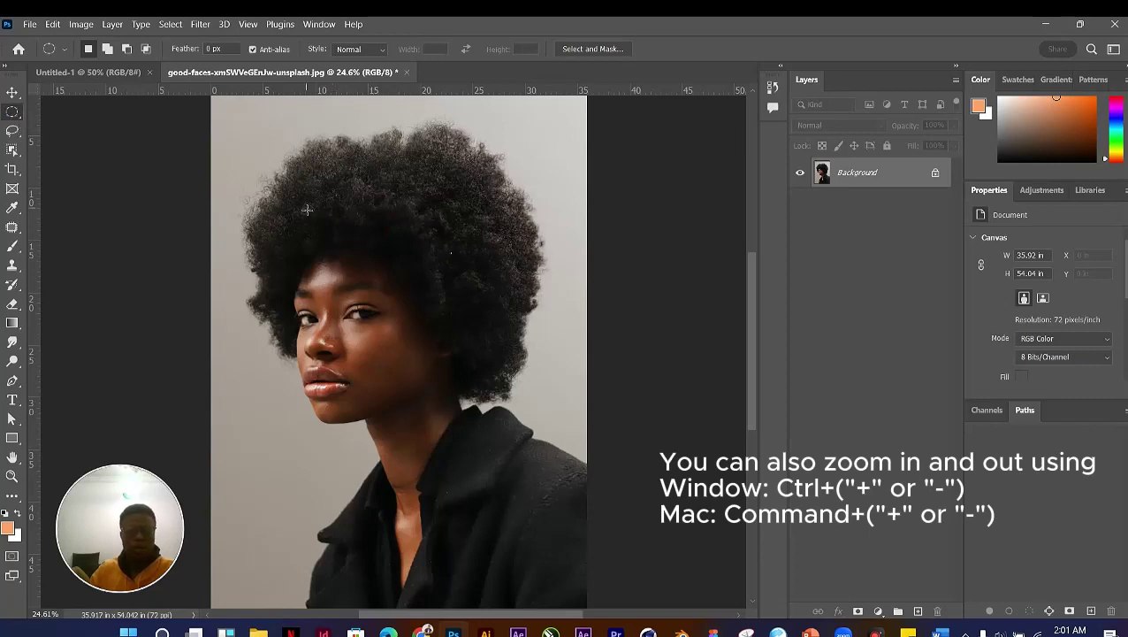
left_click_drag(294, 199, 524, 491)
left_click(503, 398)
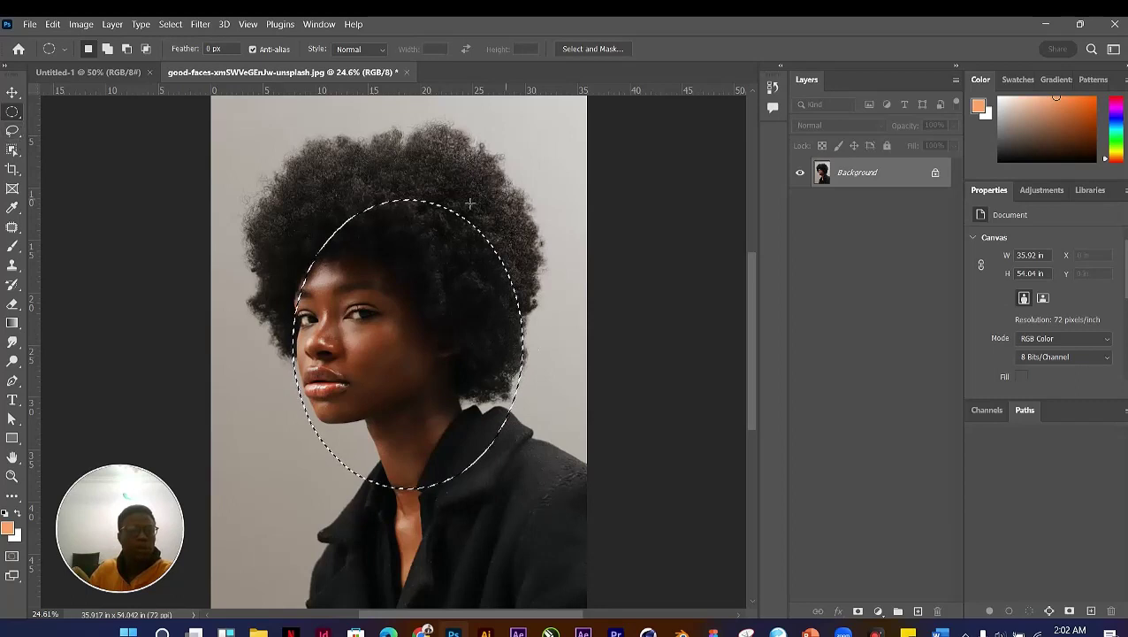
left_click(416, 180)
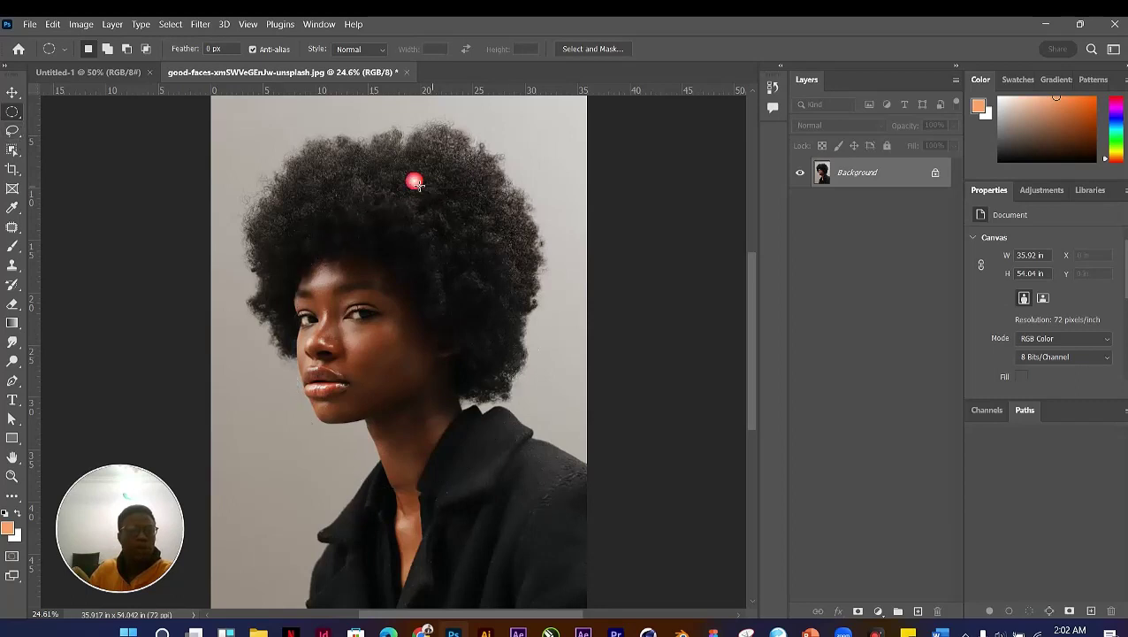
Step: Draw an irregular freehand Lasso selection across the hair, face and neck, and deselect it
left_click(14, 136)
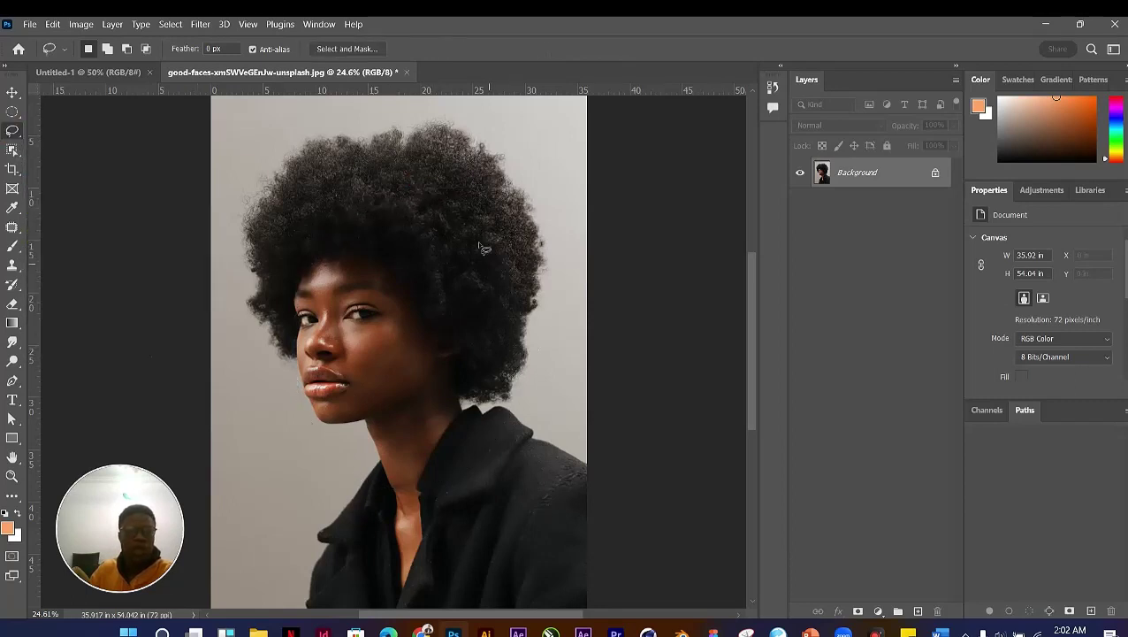
mouse_move(407, 194)
left_mouse_down()
mouse_move(347, 211)
mouse_move(297, 289)
mouse_move(342, 421)
mouse_move(496, 443)
mouse_move(529, 373)
mouse_move(510, 336)
mouse_move(466, 343)
mouse_move(425, 331)
mouse_move(433, 291)
mouse_move(519, 253)
mouse_move(516, 206)
mouse_move(478, 164)
mouse_move(400, 135)
mouse_move(323, 134)
mouse_move(287, 157)
mouse_move(321, 174)
left_mouse_up()
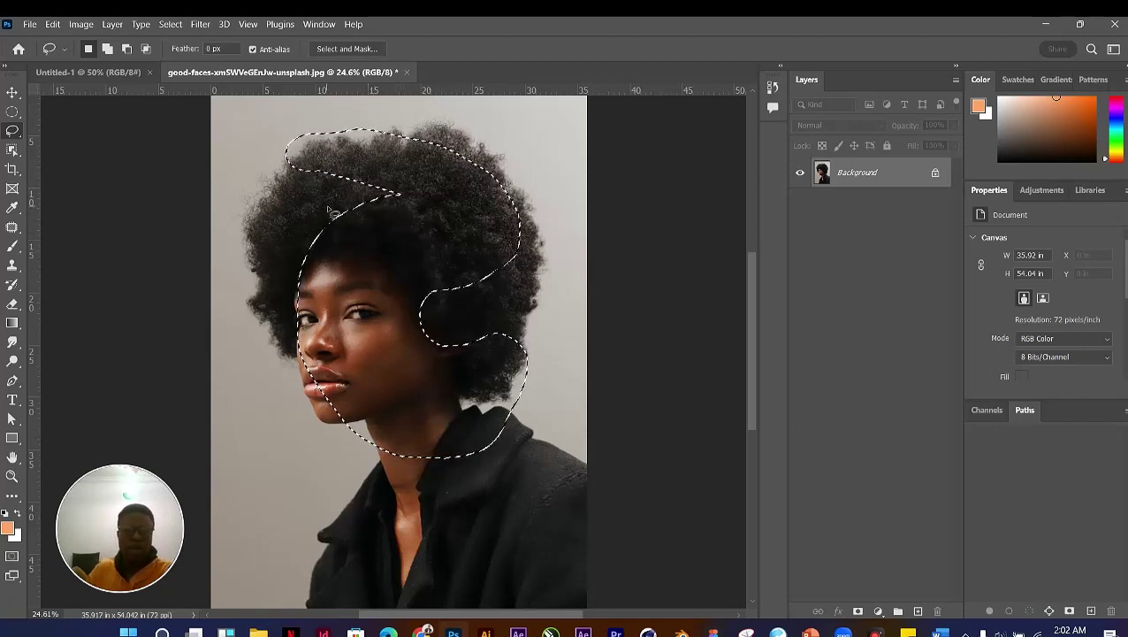
key("ctrl+d")
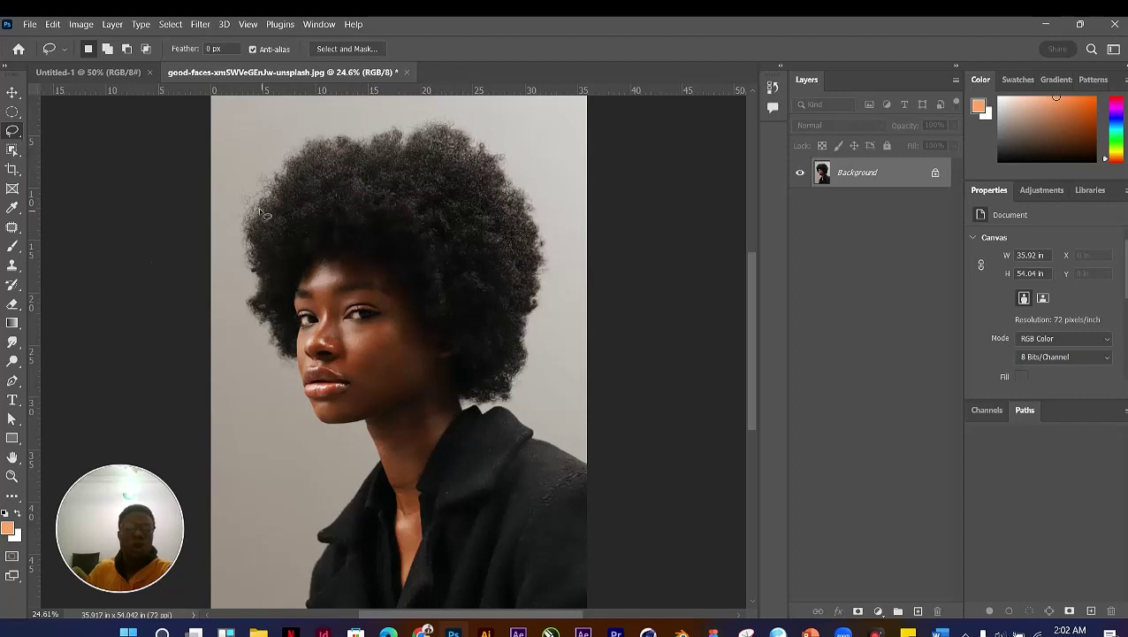
Step: Draw new freehand Lasso selections over the portrait, ending with a wavy outline around the front hair, face and neck
mouse_move(258, 310)
left_mouse_down()
mouse_move(259, 343)
mouse_move(301, 381)
left_mouse_up()
mouse_move(337, 453)
left_mouse_down()
mouse_move(387, 493)
mouse_move(443, 417)
mouse_move(372, 186)
mouse_move(327, 288)
left_mouse_up()
mouse_move(458, 178)
left_mouse_down()
mouse_move(373, 156)
mouse_move(313, 174)
left_mouse_up()
mouse_move(327, 312)
left_mouse_down()
mouse_move(399, 461)
mouse_move(492, 386)
mouse_move(382, 244)
mouse_move(434, 194)
mouse_move(397, 163)
mouse_move(364, 163)
left_mouse_up()
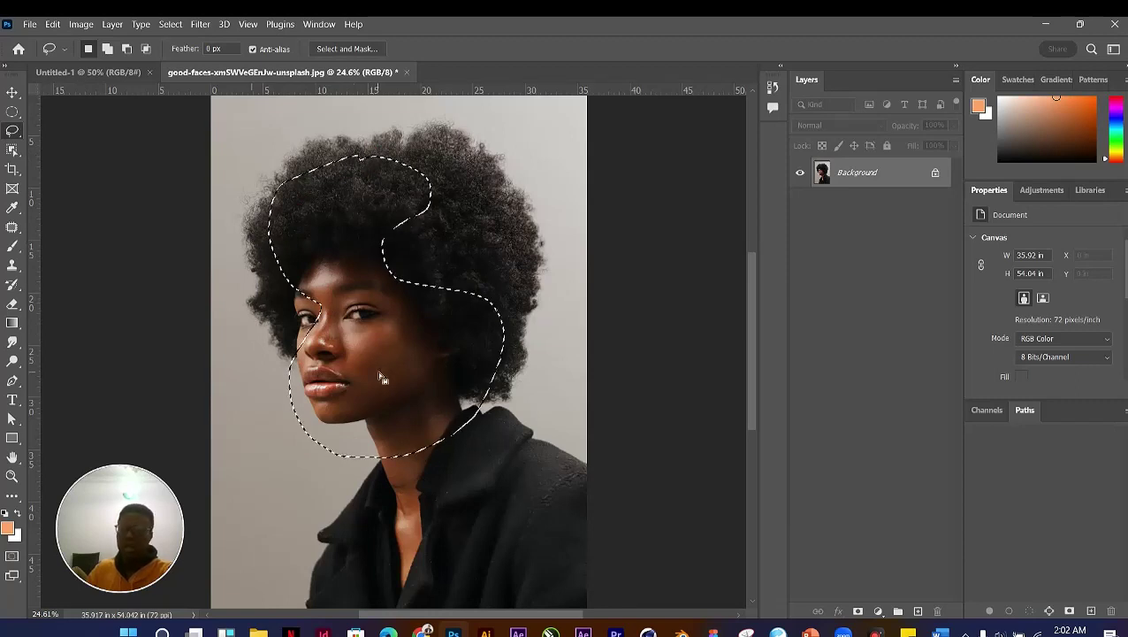
Step: Replace the Lasso selection with a new one around the face and hair, and extend it over the upper front hair using Add to Selection
left_click(543, 142)
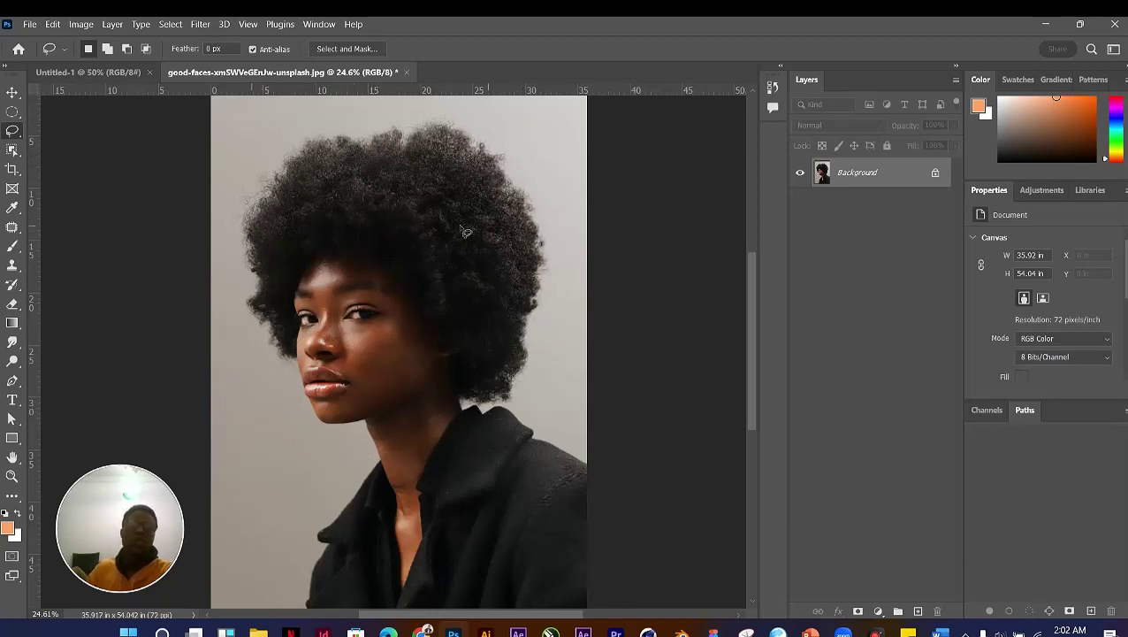
mouse_move(347, 204)
left_mouse_down()
mouse_move(349, 404)
mouse_move(468, 202)
mouse_move(346, 202)
left_mouse_up()
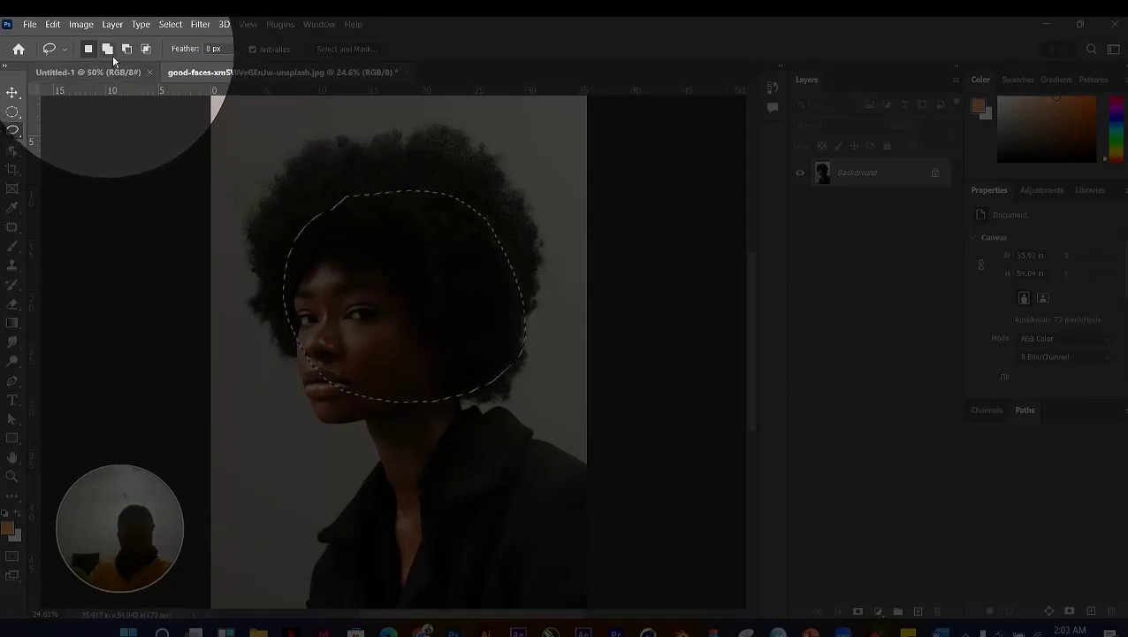
left_click(112, 55)
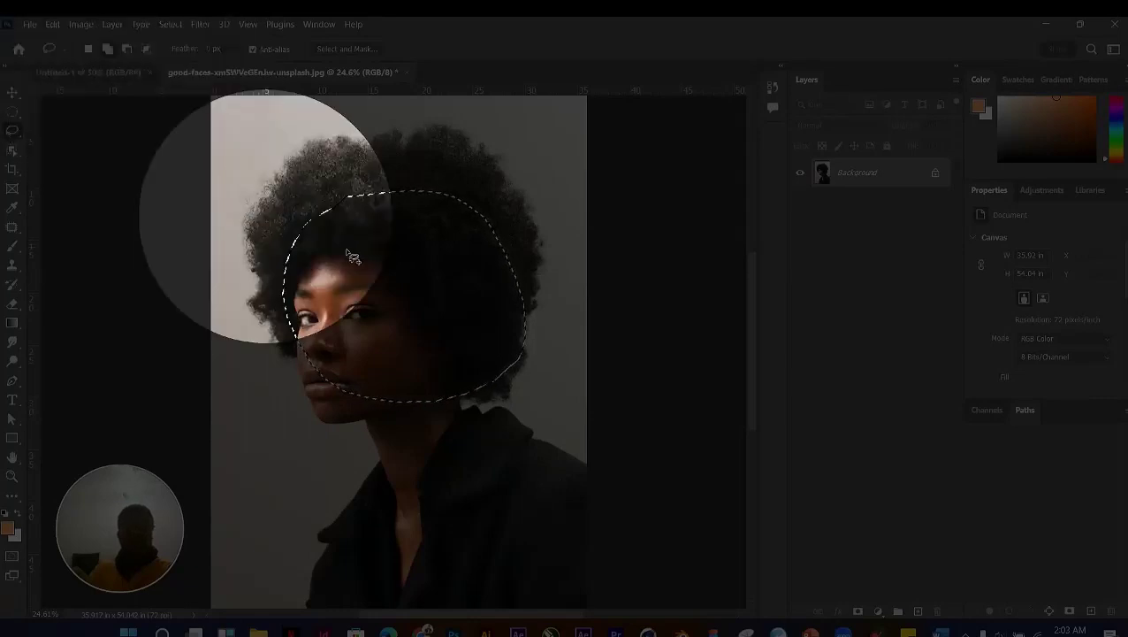
mouse_move(344, 196)
left_mouse_down()
mouse_move(285, 188)
mouse_move(269, 226)
mouse_move(287, 285)
mouse_move(373, 309)
mouse_move(410, 229)
mouse_move(384, 168)
mouse_move(344, 163)
mouse_move(302, 189)
left_mouse_up()
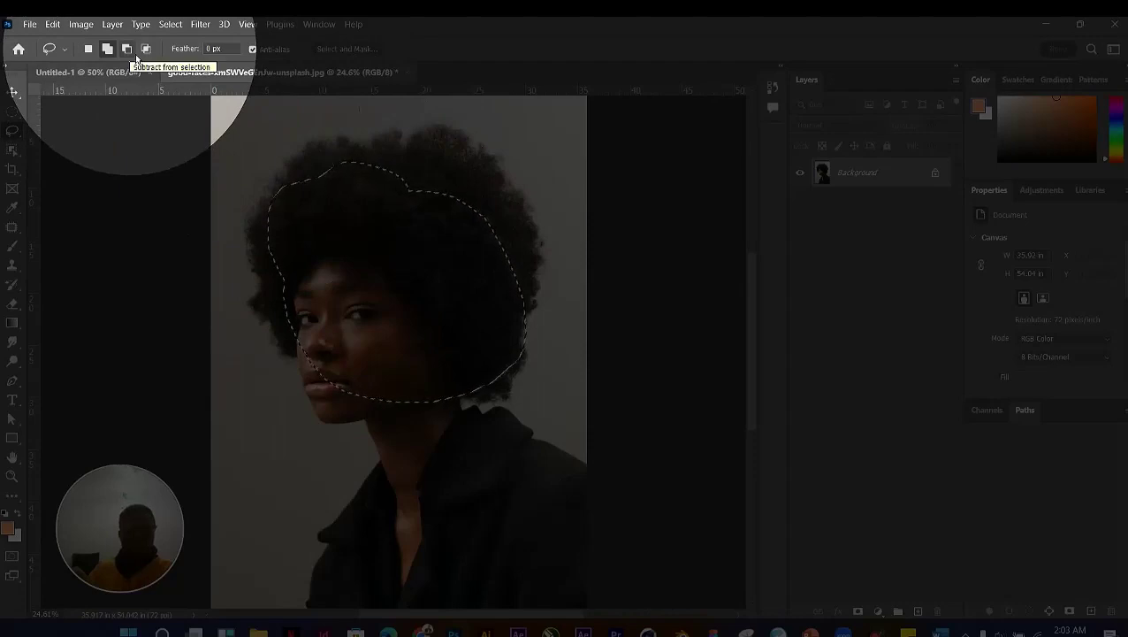
Step: Subtract the front hair and upper forehead area from the Lasso selection, and deselect everything
left_click(129, 51)
mouse_move(371, 141)
left_mouse_down()
mouse_move(404, 252)
mouse_move(252, 248)
mouse_move(350, 146)
left_mouse_up()
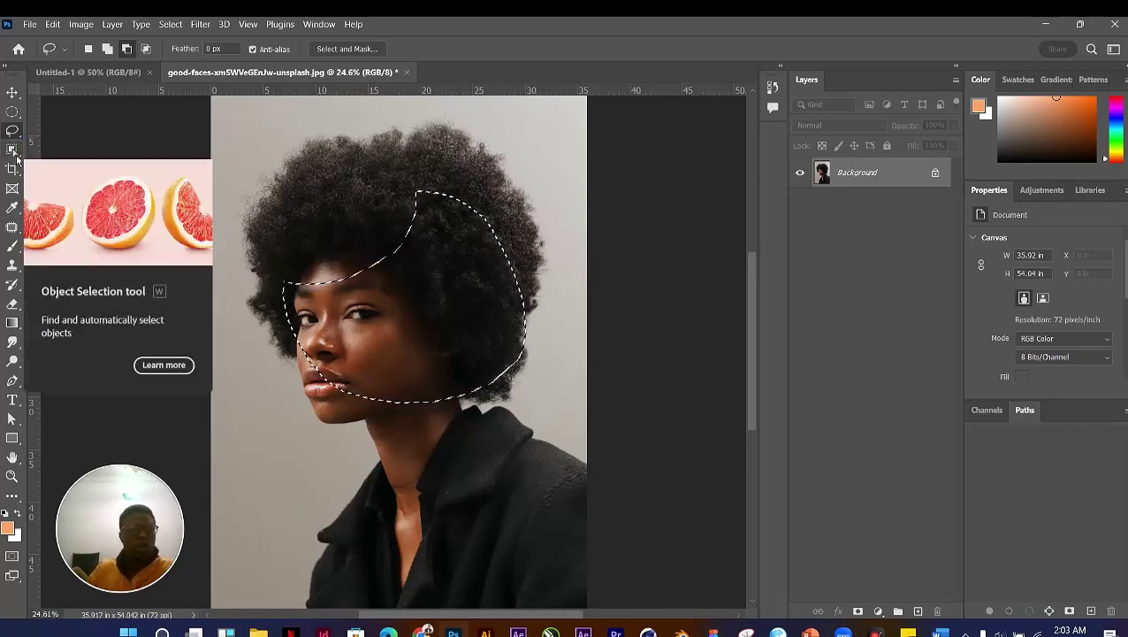
left_click(394, 240)
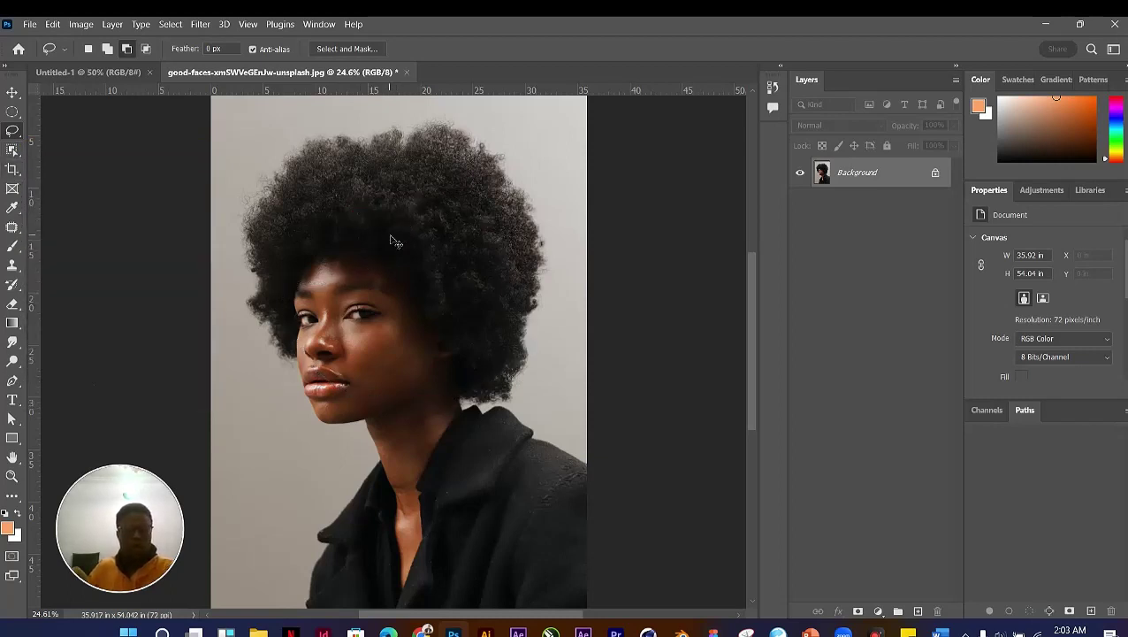
Step: Crop the portrait with the Crop tool, trimming its upper and lower edges to a height of about 39.4 in at full width
left_click(19, 154)
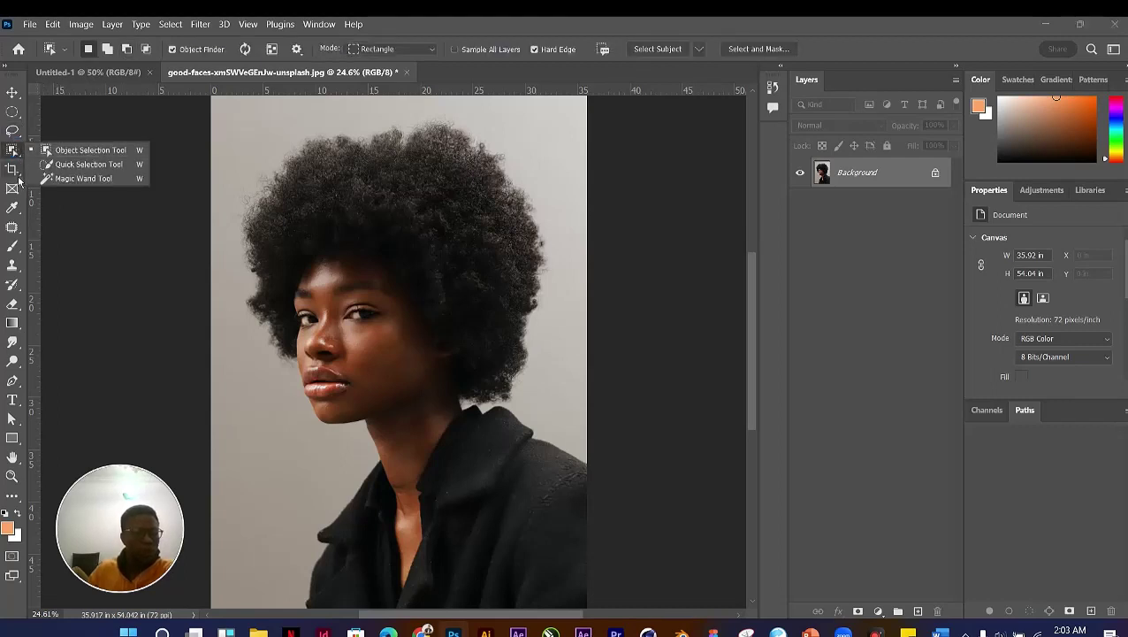
left_click(20, 181)
left_click(20, 179)
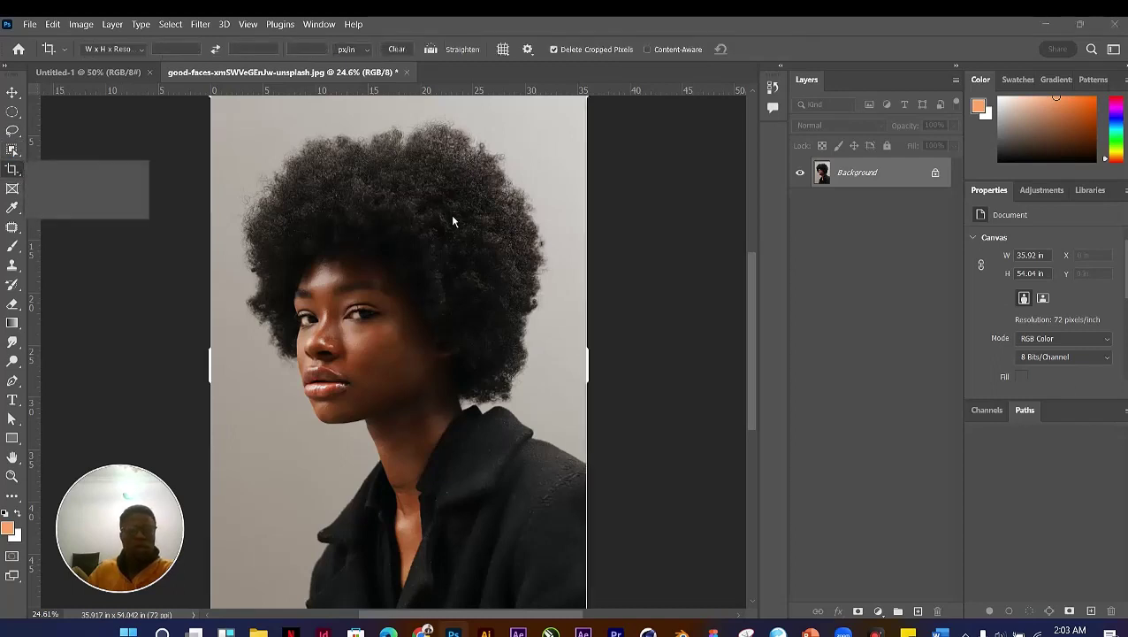
scroll(450, 214, "down", 1)
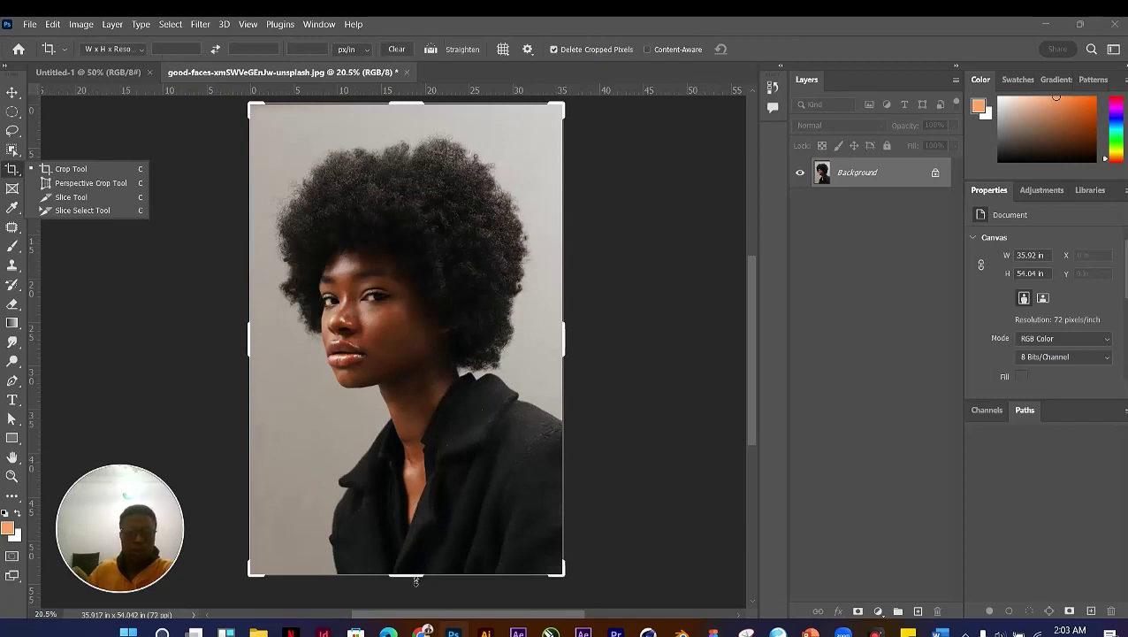
left_click_drag(420, 551, 415, 550)
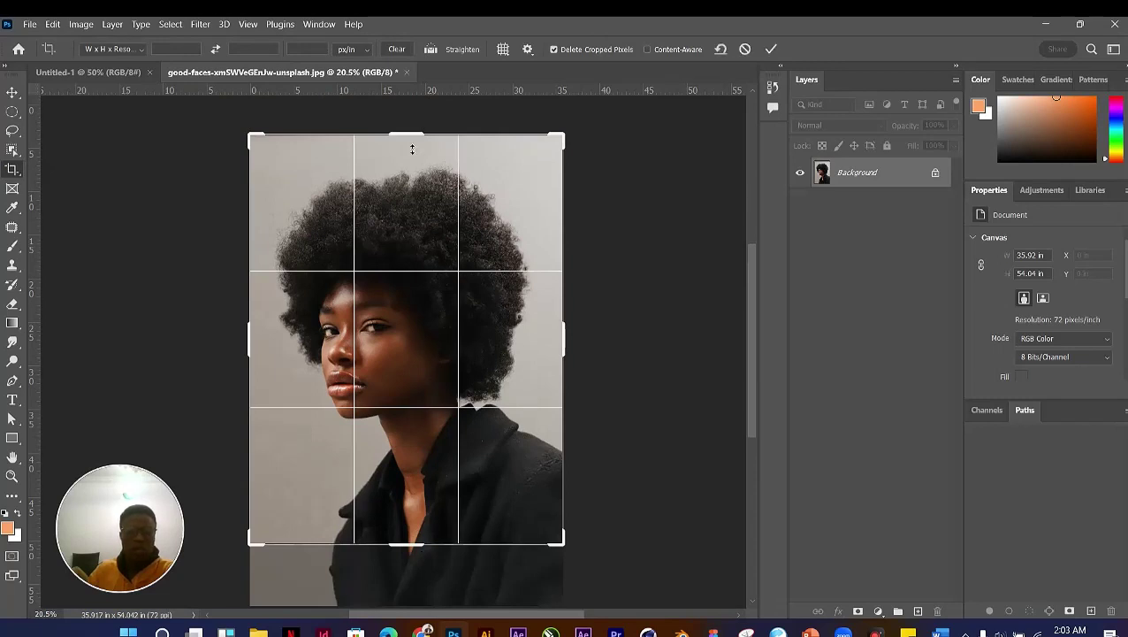
left_click_drag(413, 146, 409, 139)
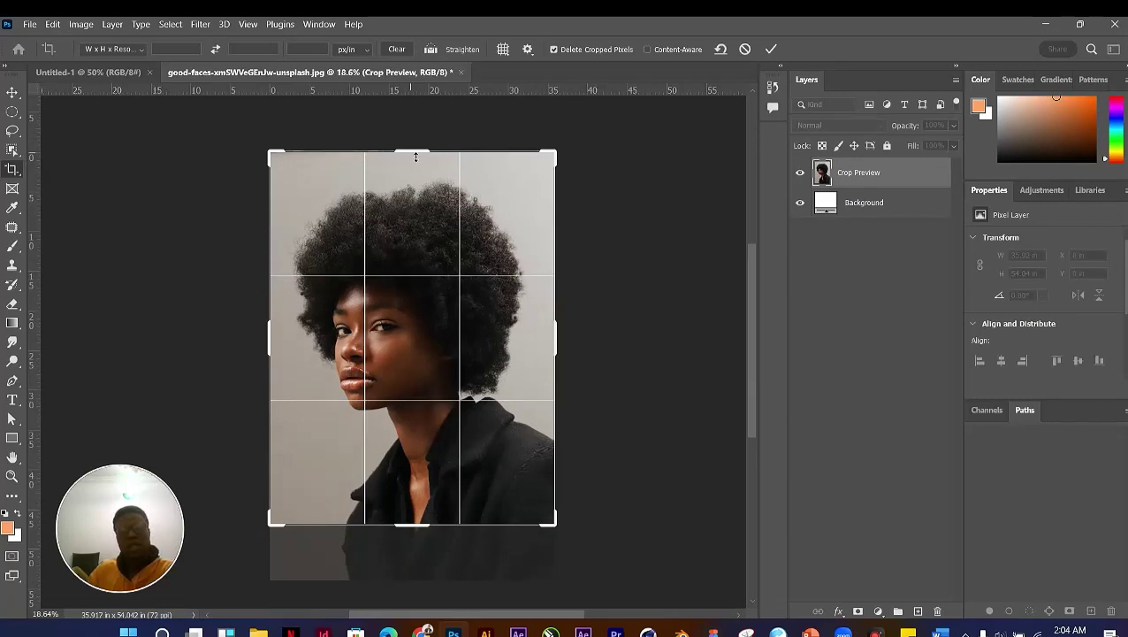
left_click_drag(416, 157, 419, 161)
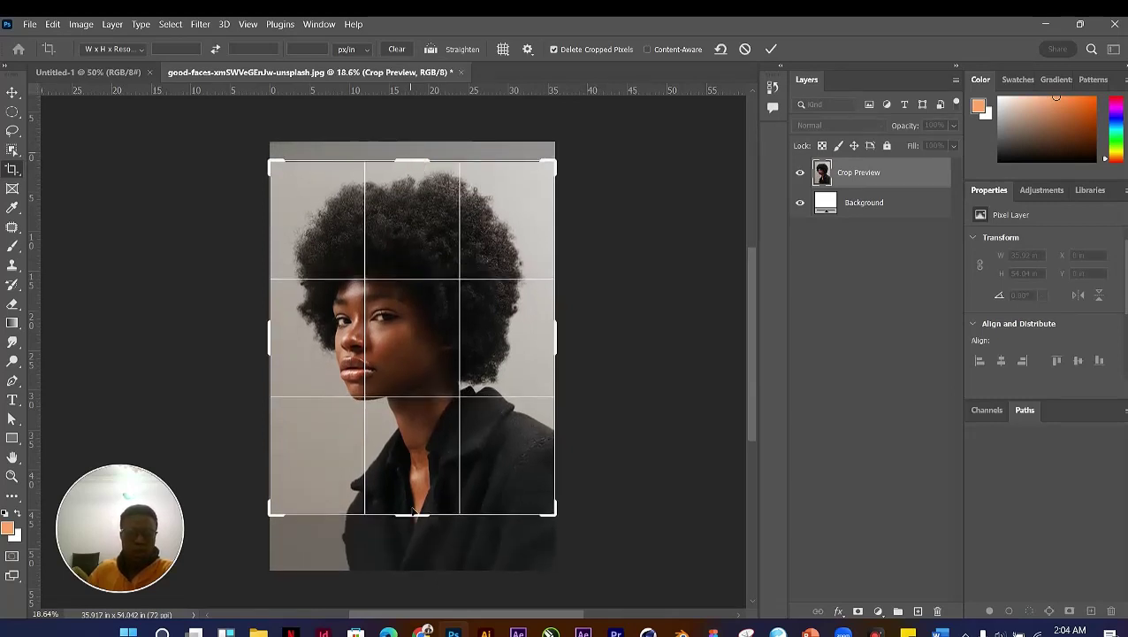
mouse_move(416, 513)
left_mouse_down()
mouse_move(422, 476)
mouse_move(419, 494)
left_mouse_up()
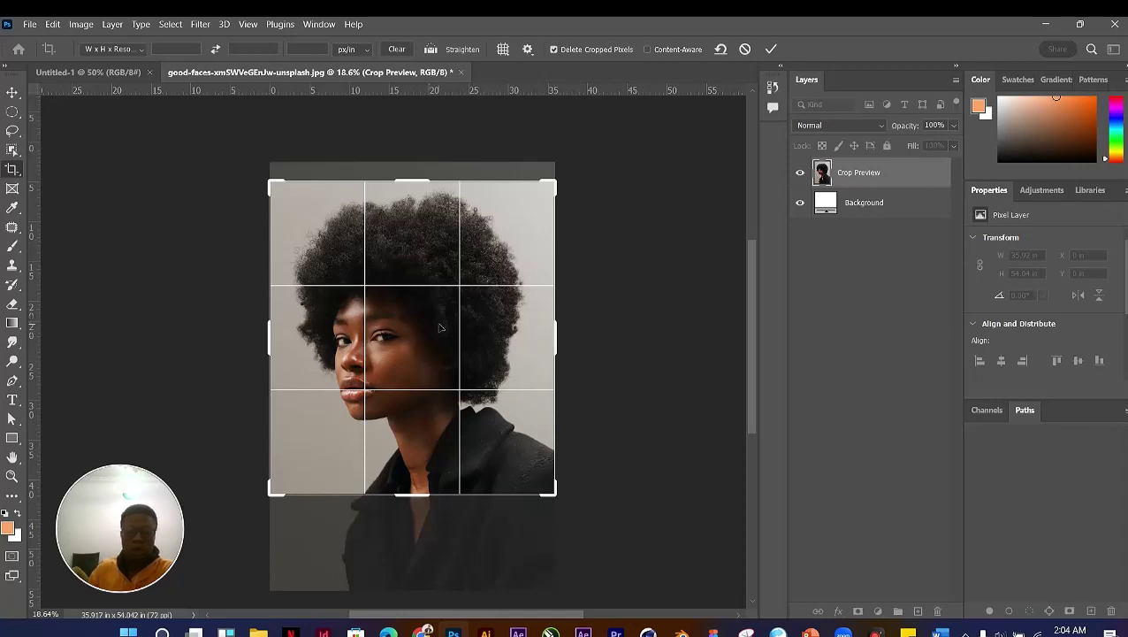
key("Return")
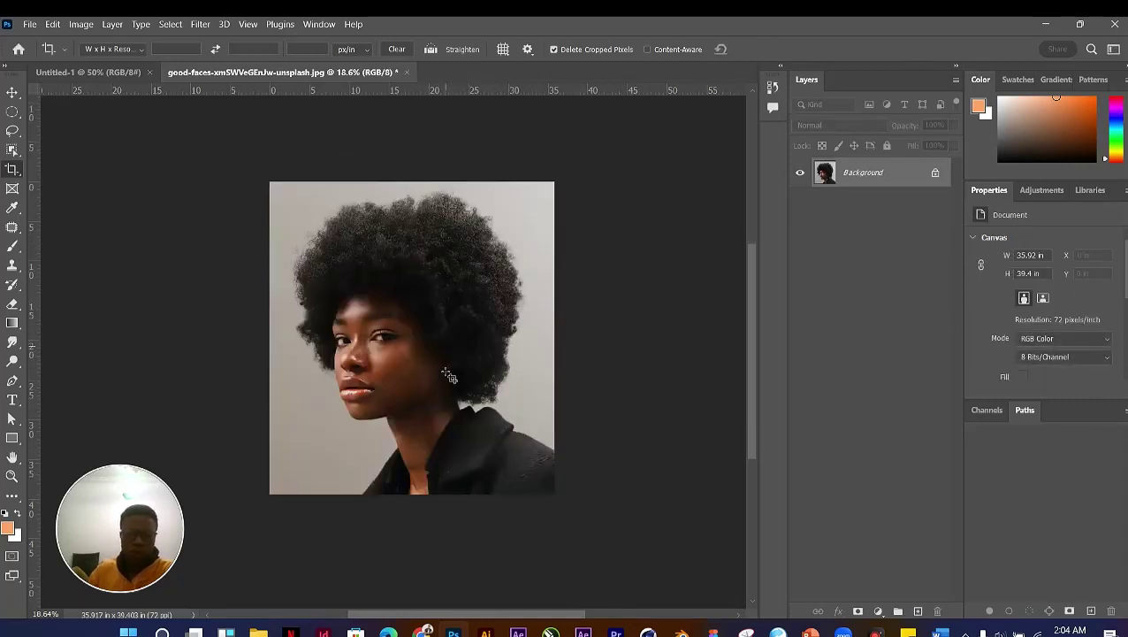
scroll(415, 395, "up", 1)
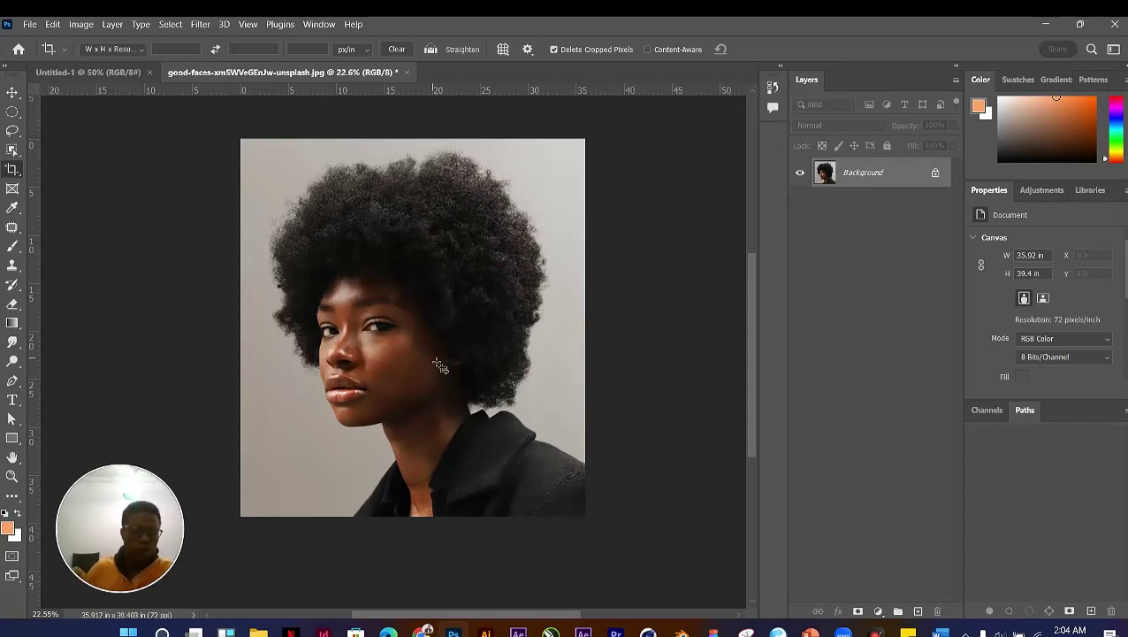
Step: Switch to the Eyedropper tool and add a new empty layer above the Background
left_click(14, 209)
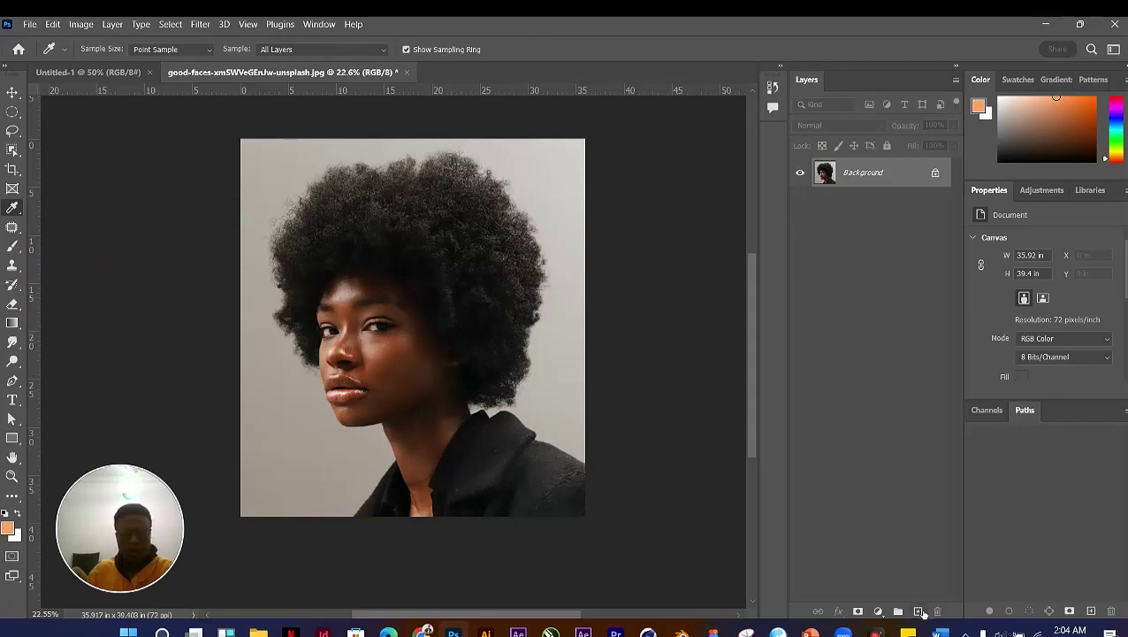
key("F4")
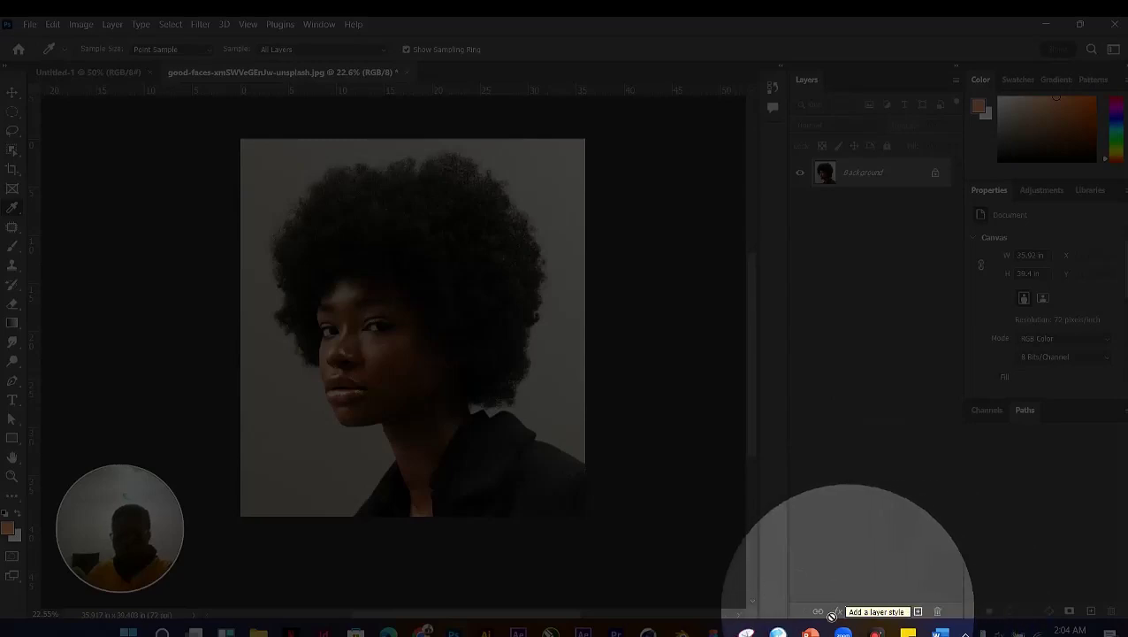
left_click(919, 611)
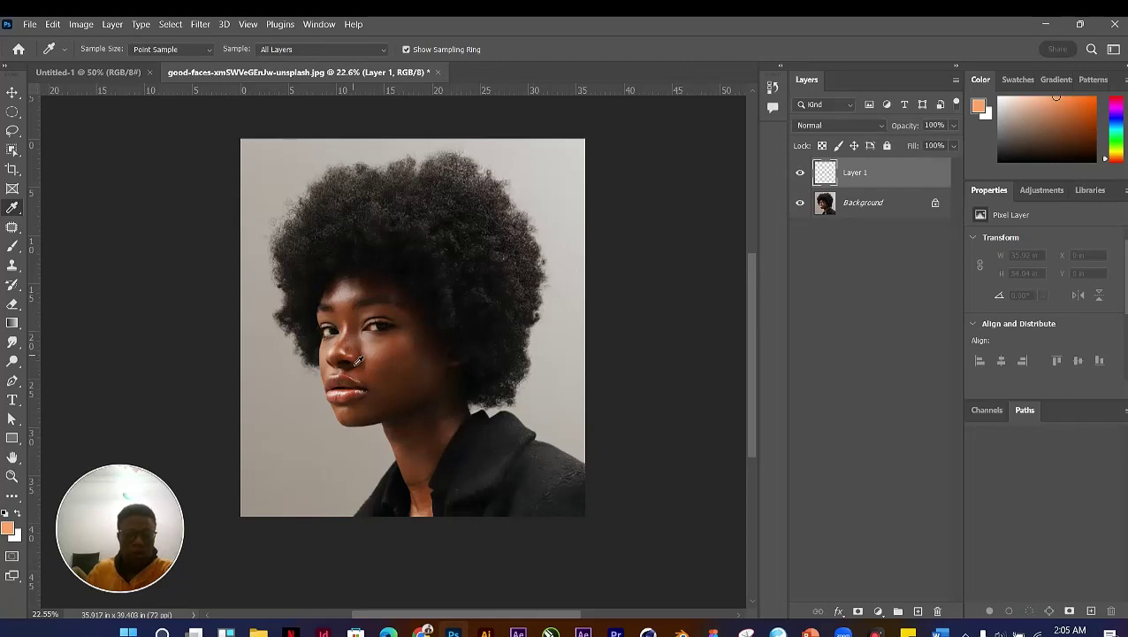
scroll(358, 361, "up", 1)
scroll(358, 361, "down", 1)
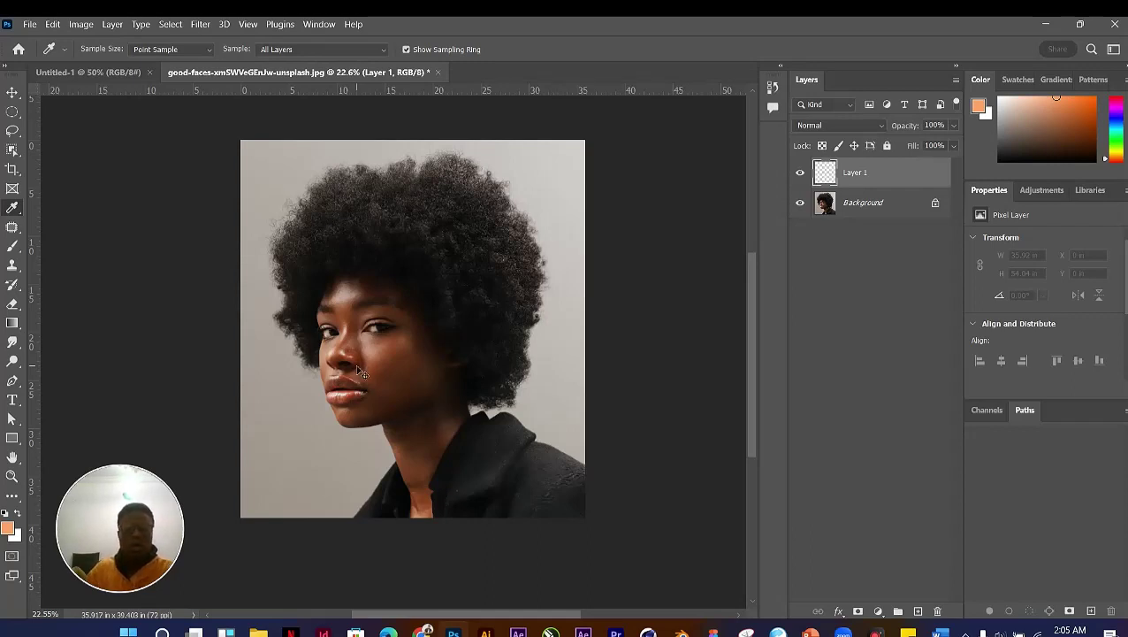
key("ctrl+shift+x")
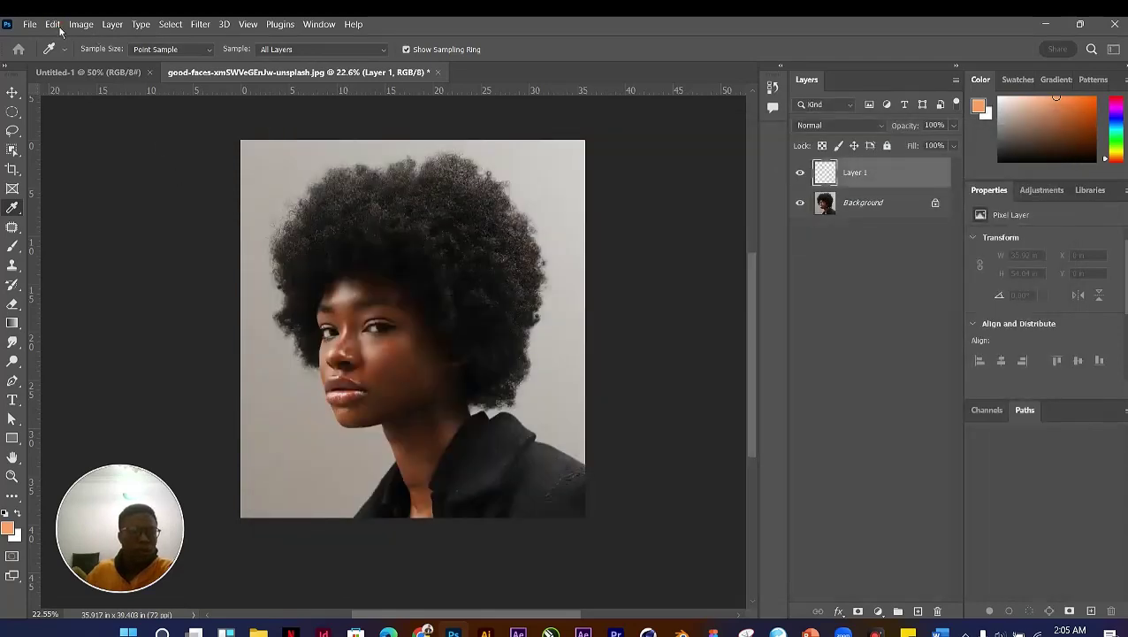
left_click(58, 29)
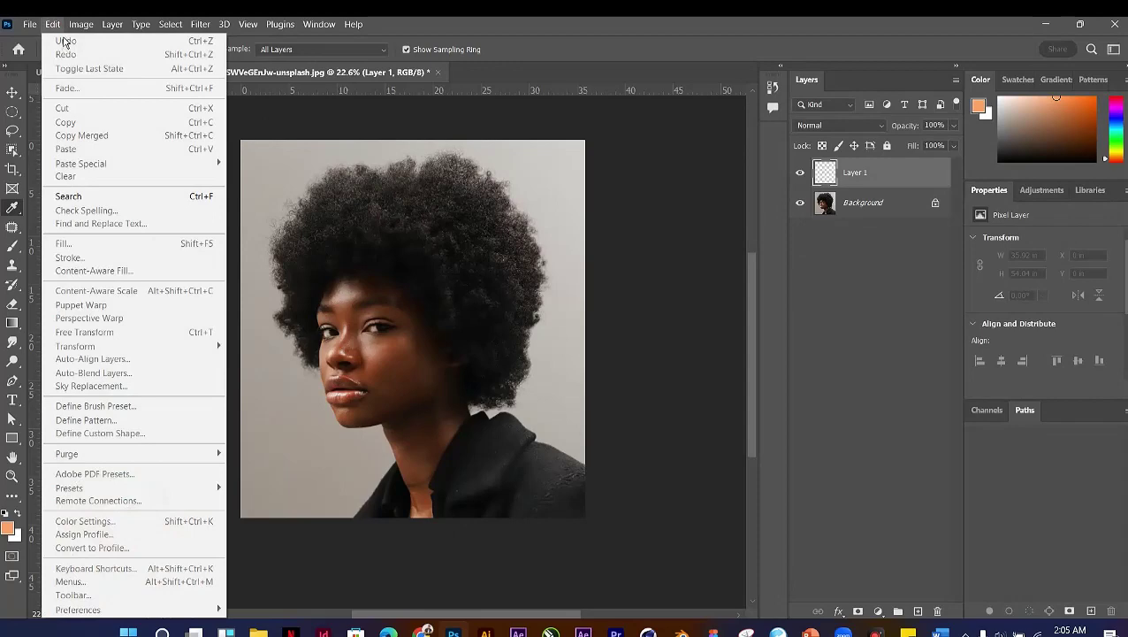
left_click(51, 26)
left_click(82, 26)
Step: Select the Background layer and open the General preferences
mouse_move(59, 33)
left_click(886, 202)
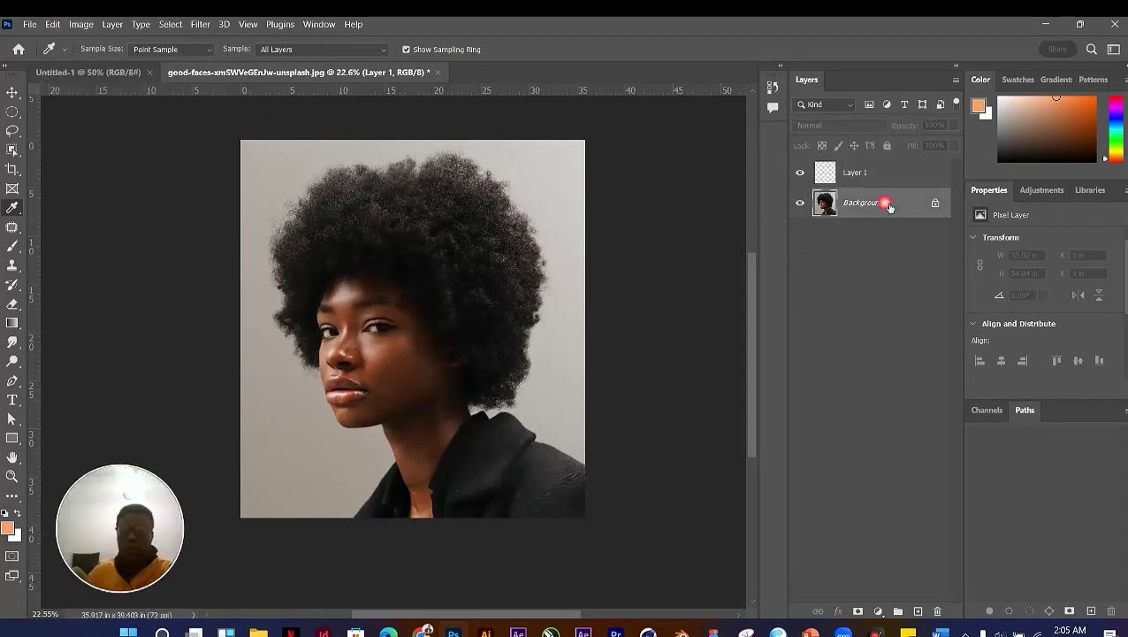
left_click(610, 158)
left_click(81, 25)
mouse_move(62, 31)
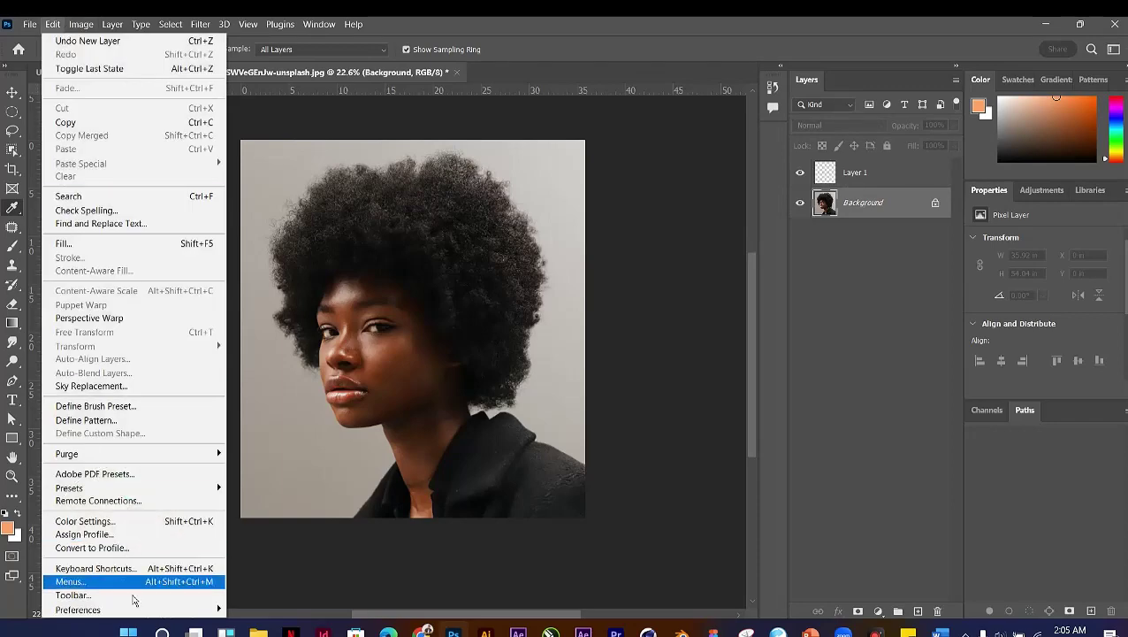
mouse_move(169, 609)
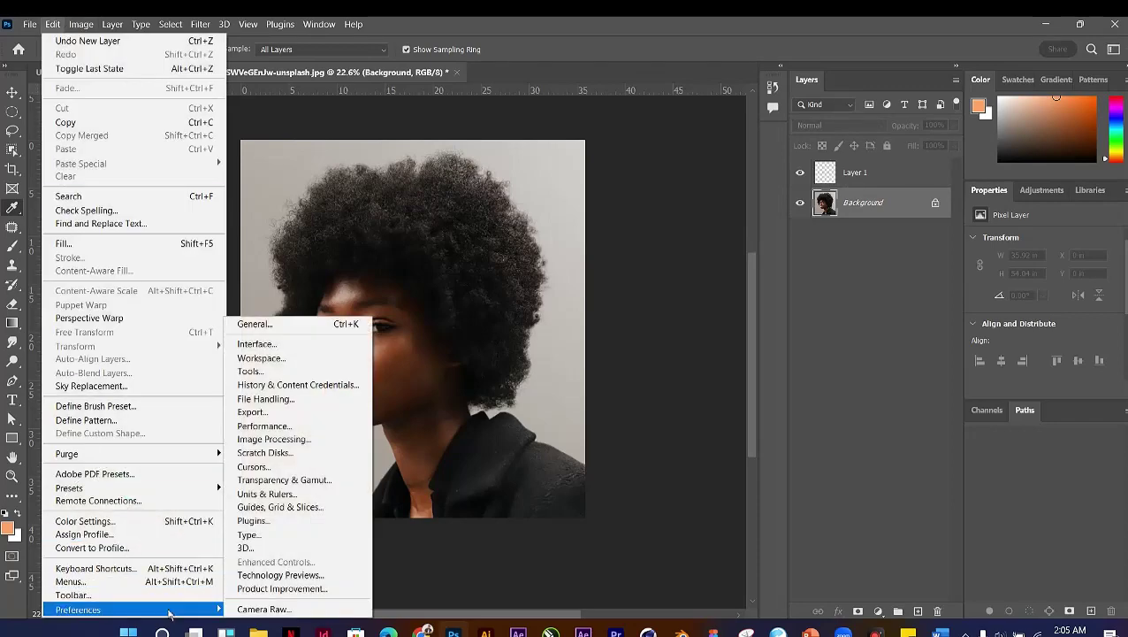
left_click(303, 325)
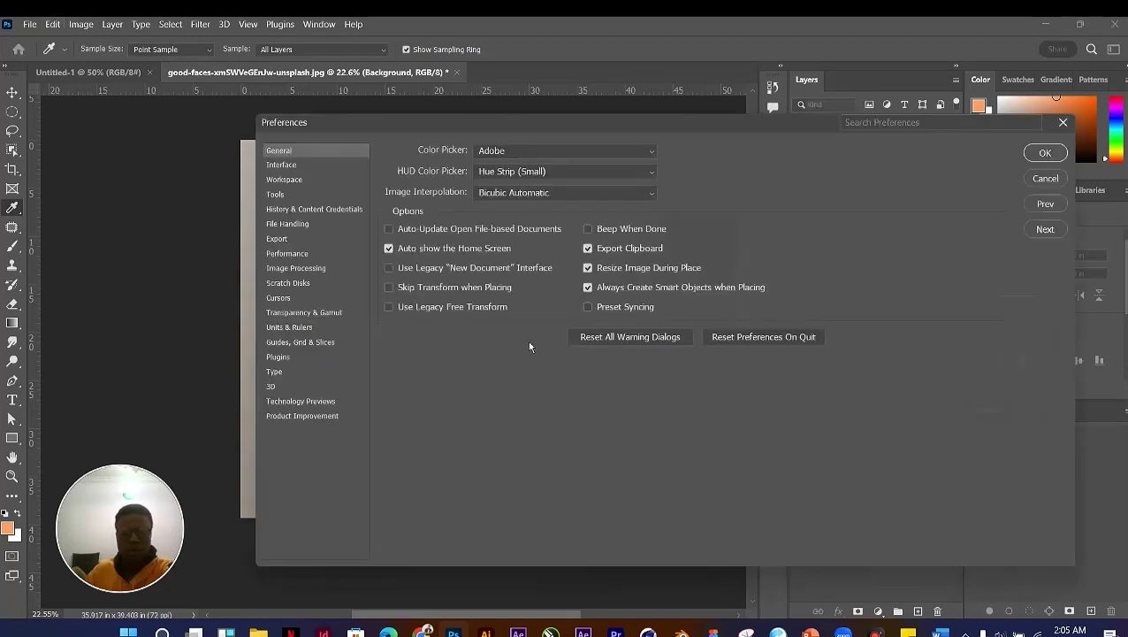
Step: Review the Workspace and Tools preferences, including Zoom with Scroll Wheel and Animated Zoom, and accept the dialog
left_click(292, 181)
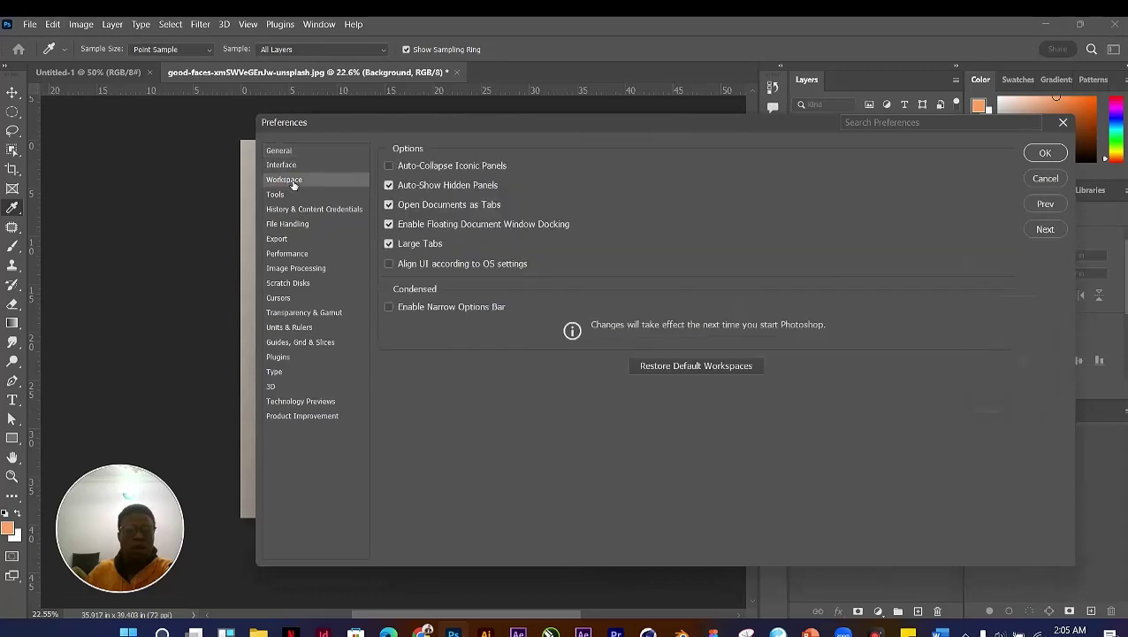
left_click(276, 195)
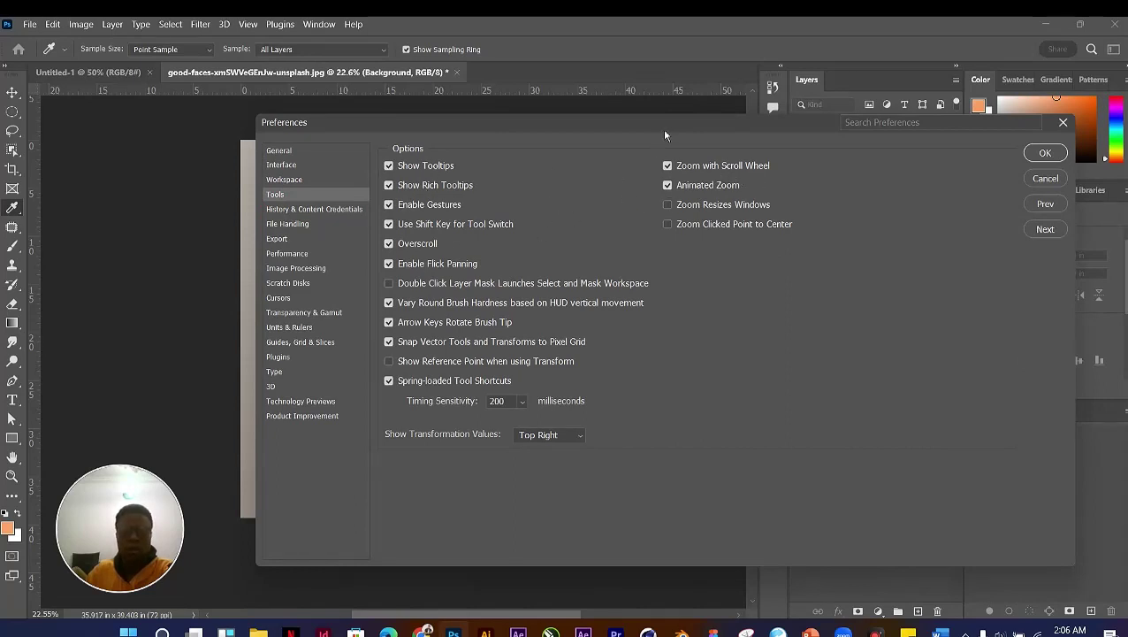
left_click_drag(665, 133, 639, 129)
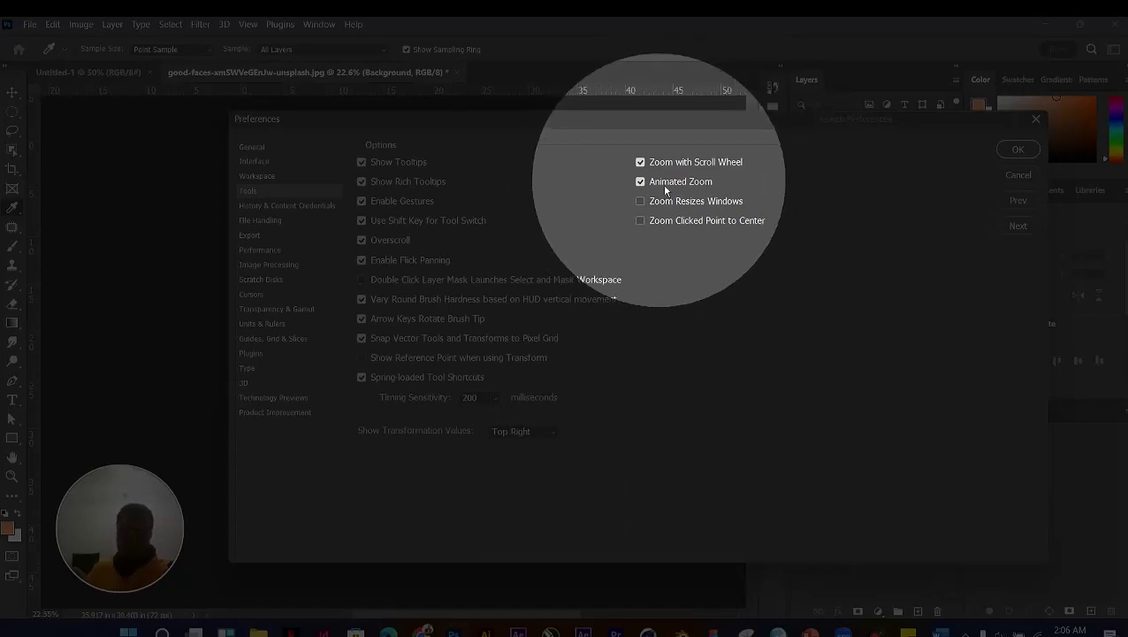
left_click(1019, 151)
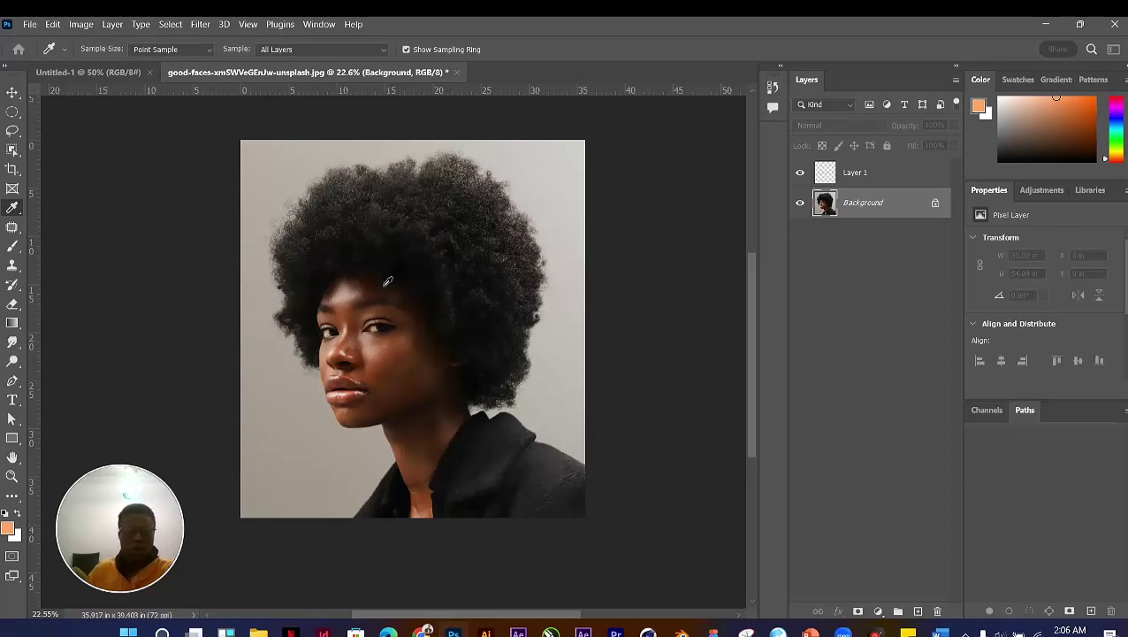
Step: Try zooming in and out of the cropped portrait, and examine the eyes, nose, lips and cheek skin up close
scroll(387, 281, "up", 8)
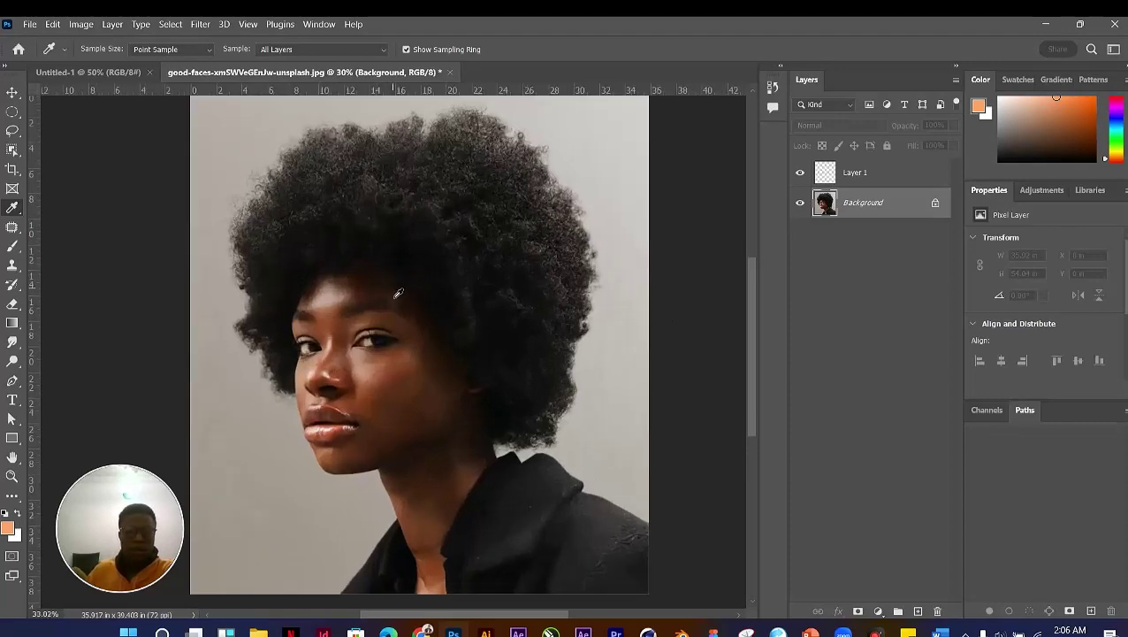
scroll(398, 294, "down", 12)
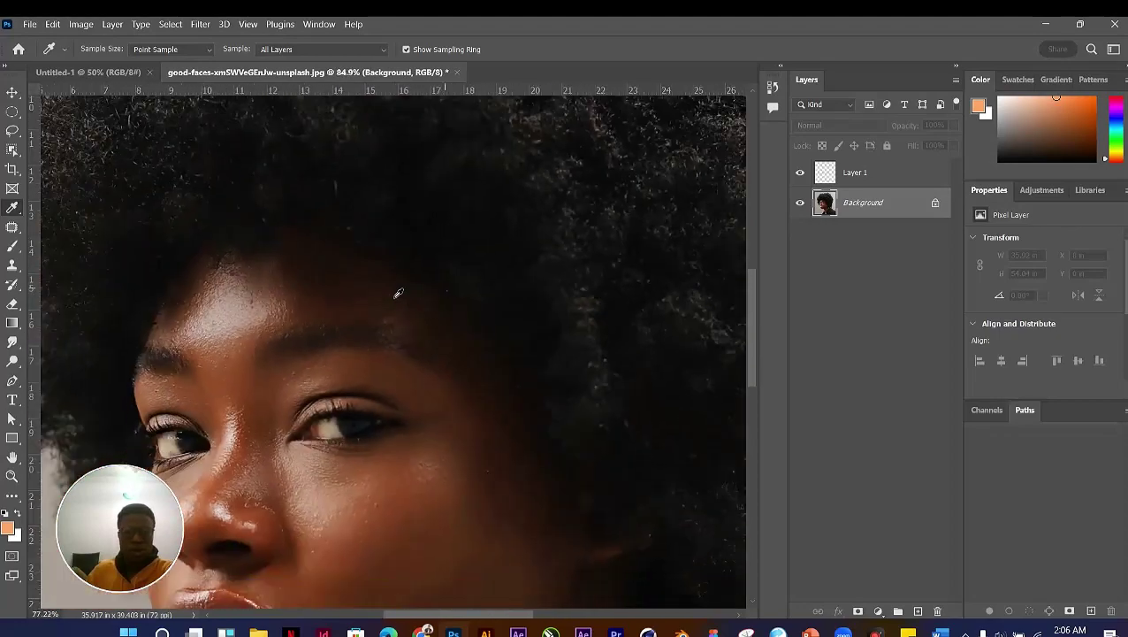
scroll(397, 294, "up", 6)
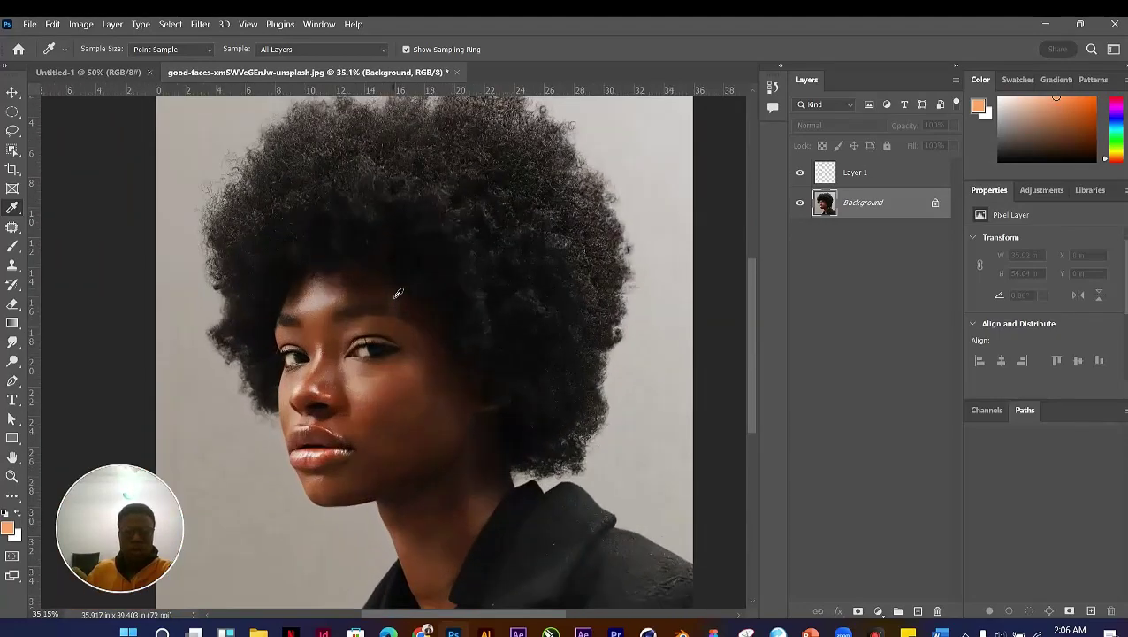
scroll(398, 294, "down", 4)
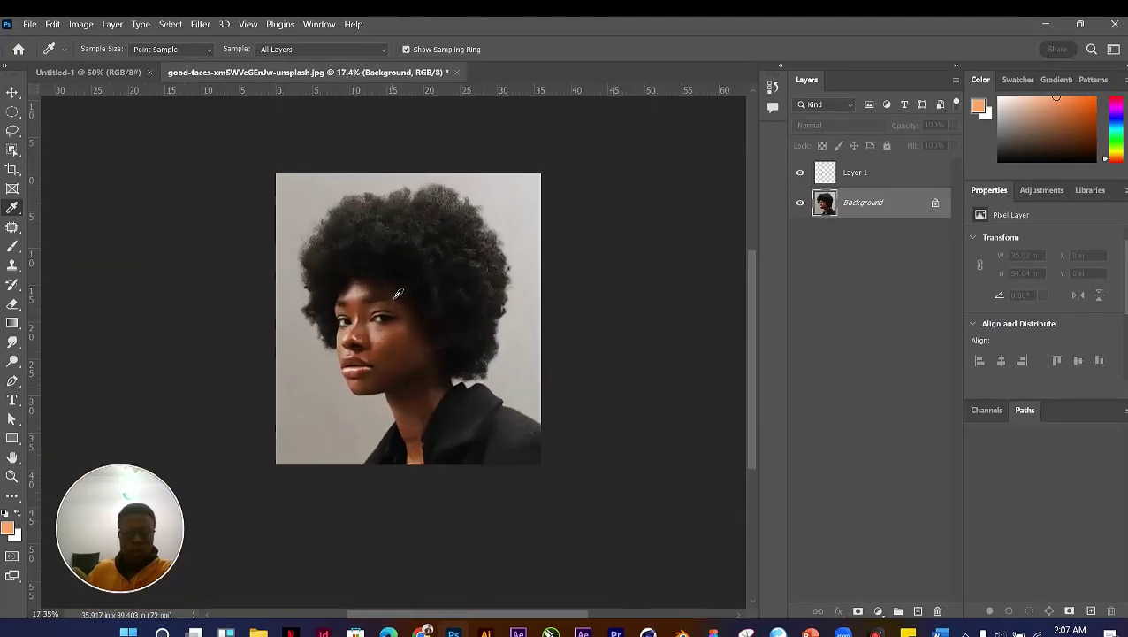
scroll(398, 294, "up", 4)
scroll(398, 293, "down", 4)
scroll(335, 398, "up", 3)
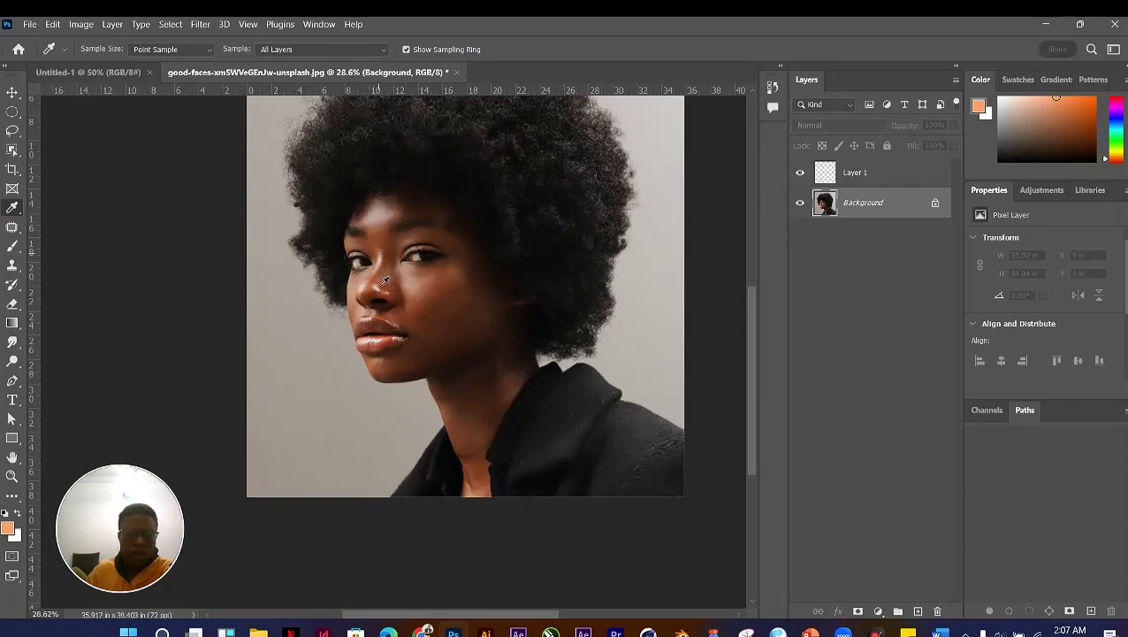
scroll(386, 310, "up", 6)
scroll(396, 348, "up", 4)
scroll(415, 327, "down", 2)
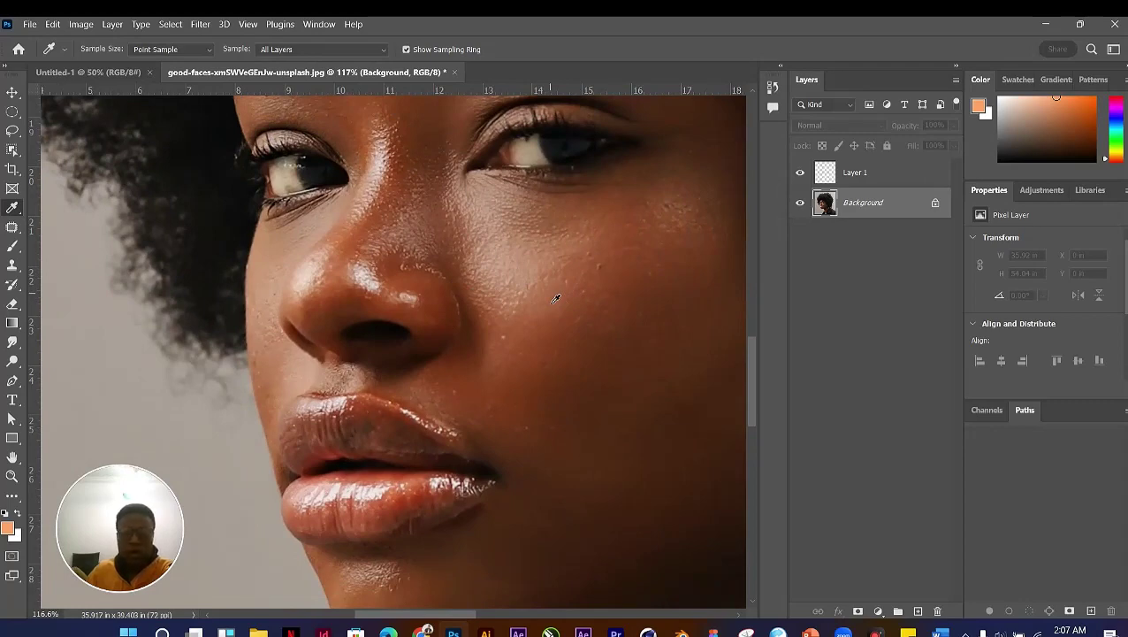
Step: Sample a light skin tone from the cheek beside the nose as the foreground color
left_click(555, 299)
left_click(555, 299)
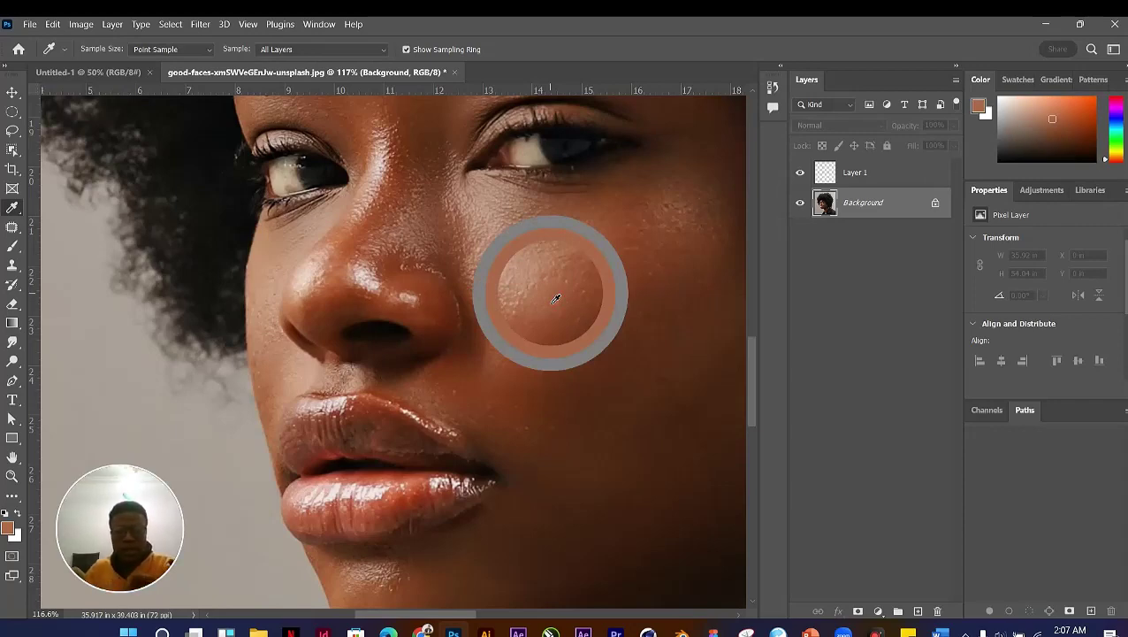
left_click_drag(555, 298, 537, 278)
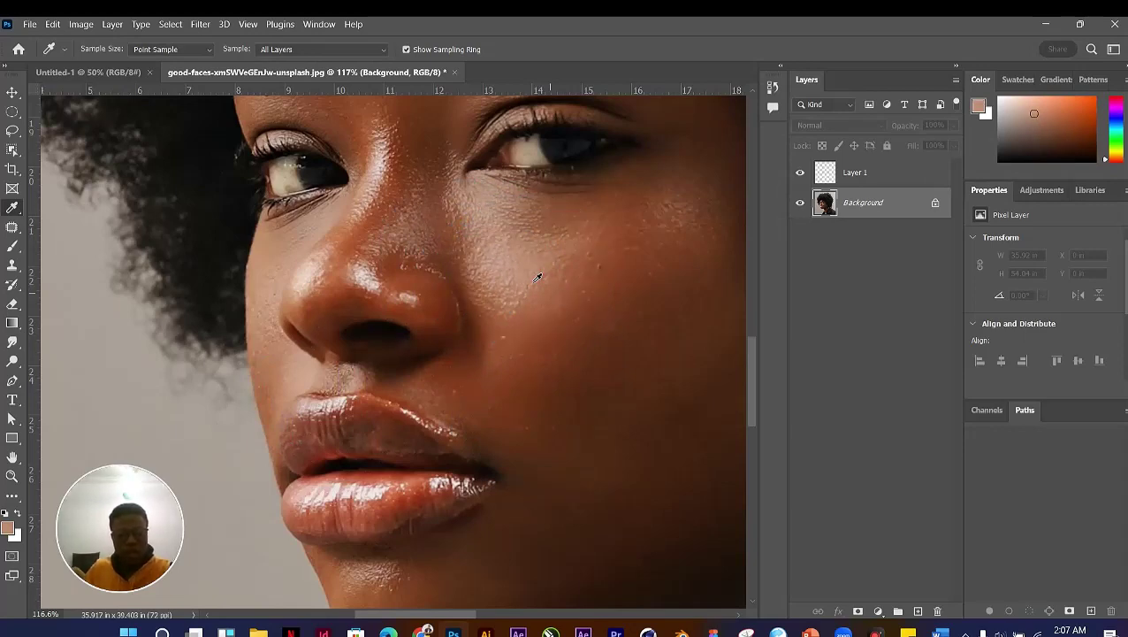
key("F4")
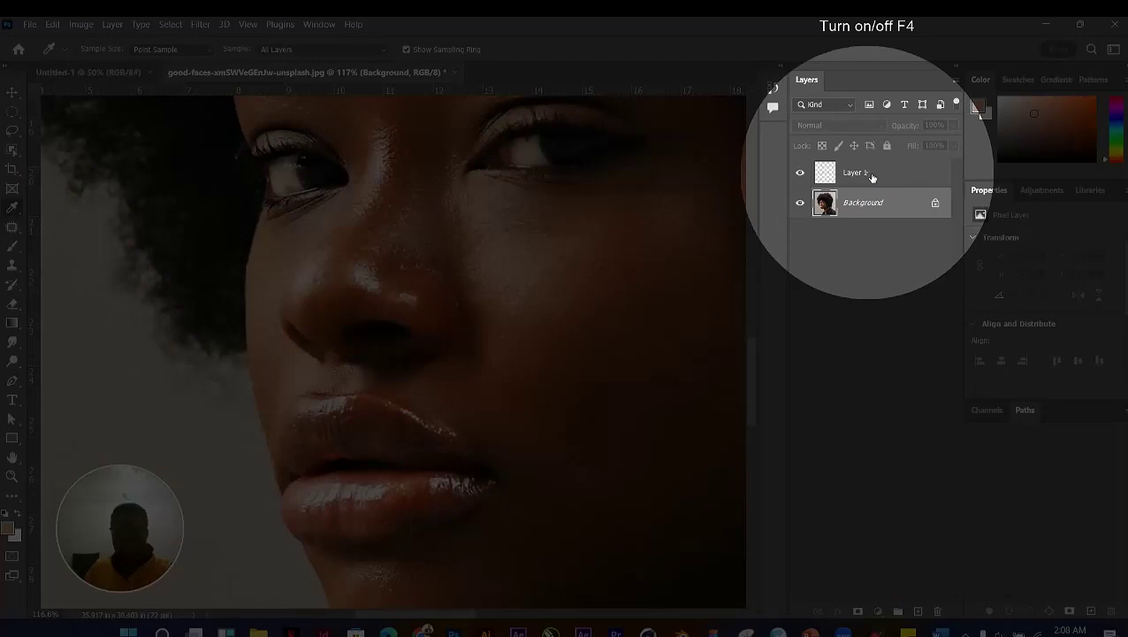
Step: Select Layer 1, switch to the Brush tool and reduce the brush size to 15 px
left_click(871, 177)
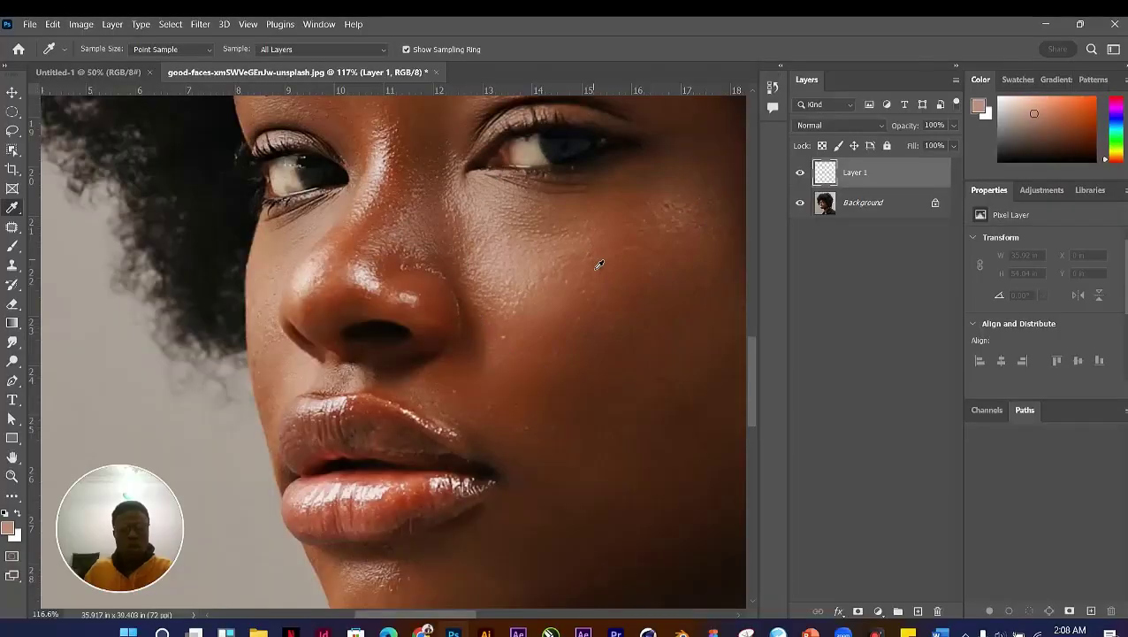
left_click(13, 249)
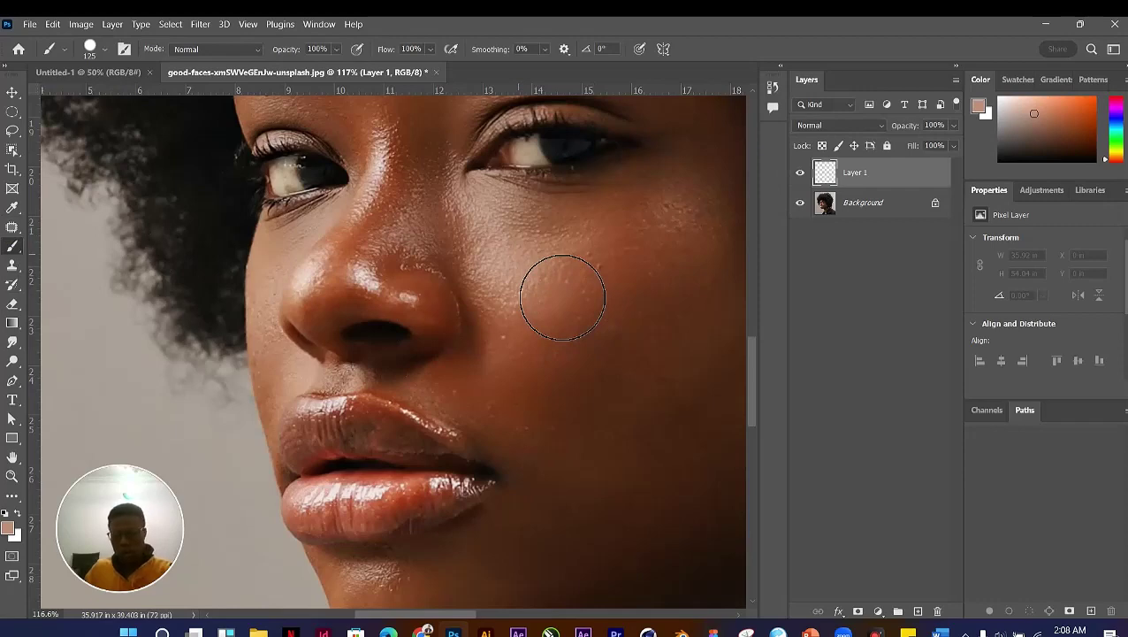
key("bracketleft")
key("bracketleft")
key("bracketleft")
key("bracketleft")
key("bracketleft")
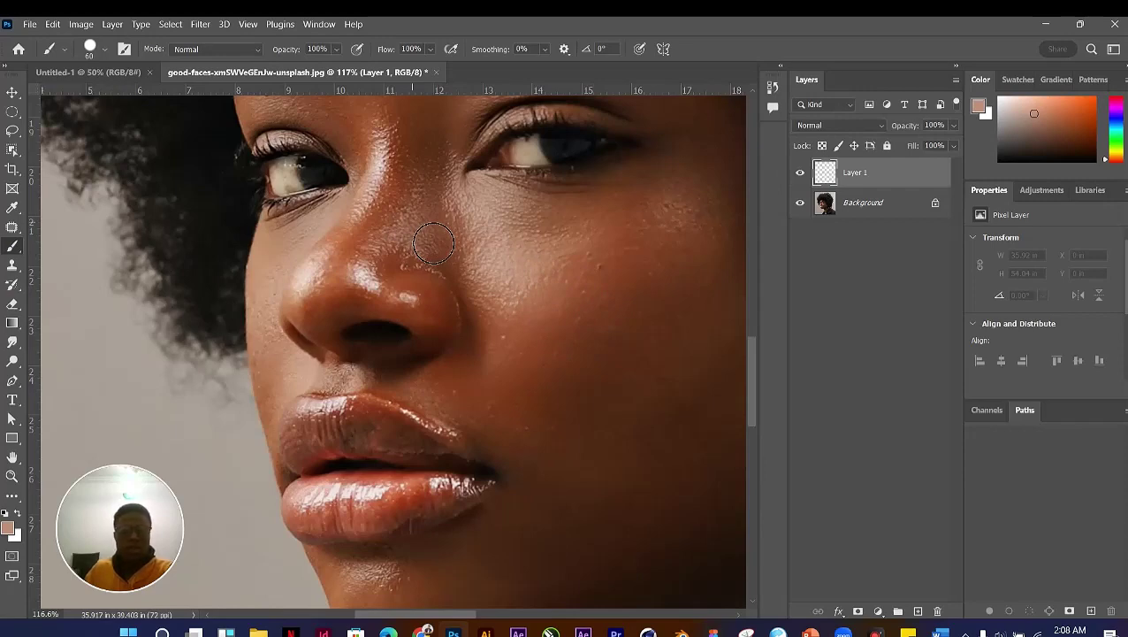
key("bracketleft")
key("bracketleft")
key("bracketleft")
key("bracketleft")
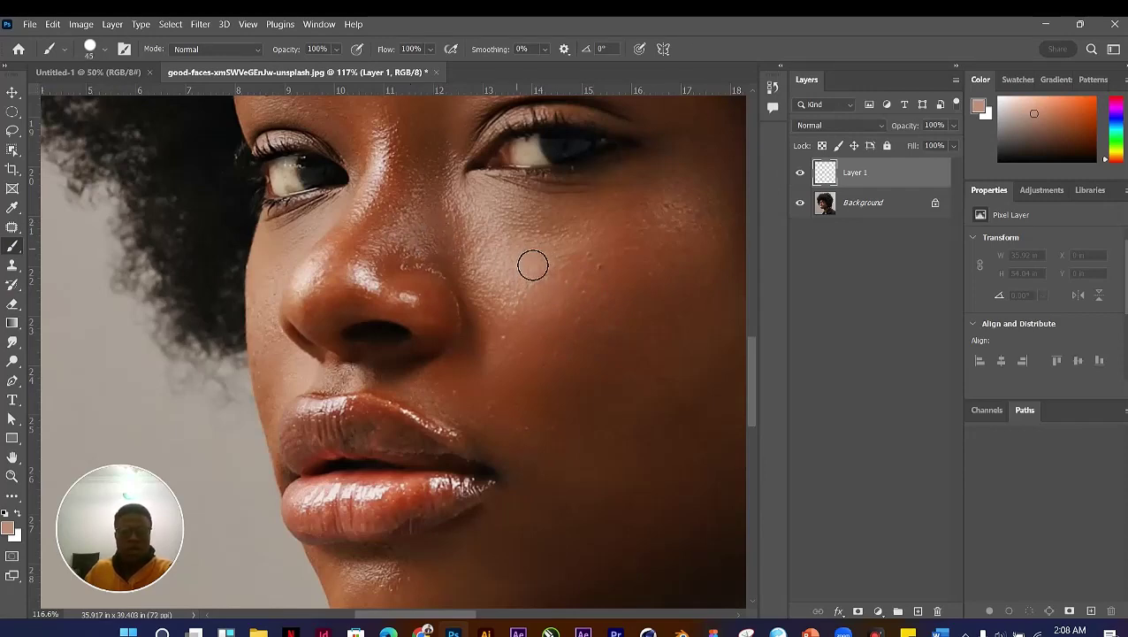
key("bracketleft")
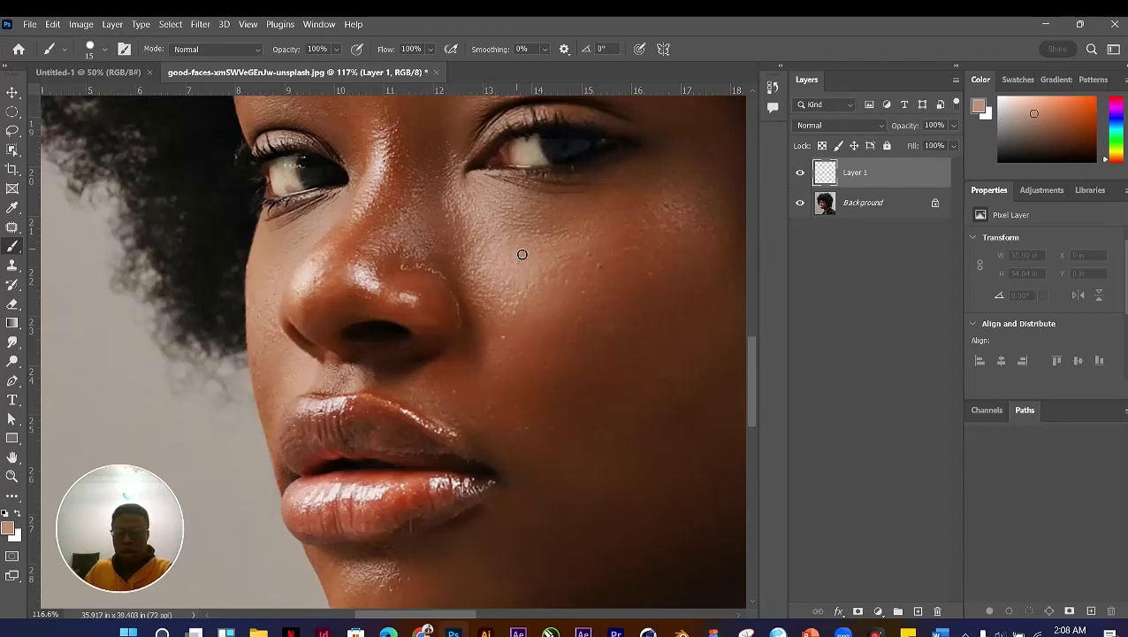
Step: Enlarge the brush gradually to 600 px
key("bracketright")
key("bracketright")
key("bracketright")
key("bracketright")
key("bracketright")
key("bracketright")
key("bracketright")
key("bracketright")
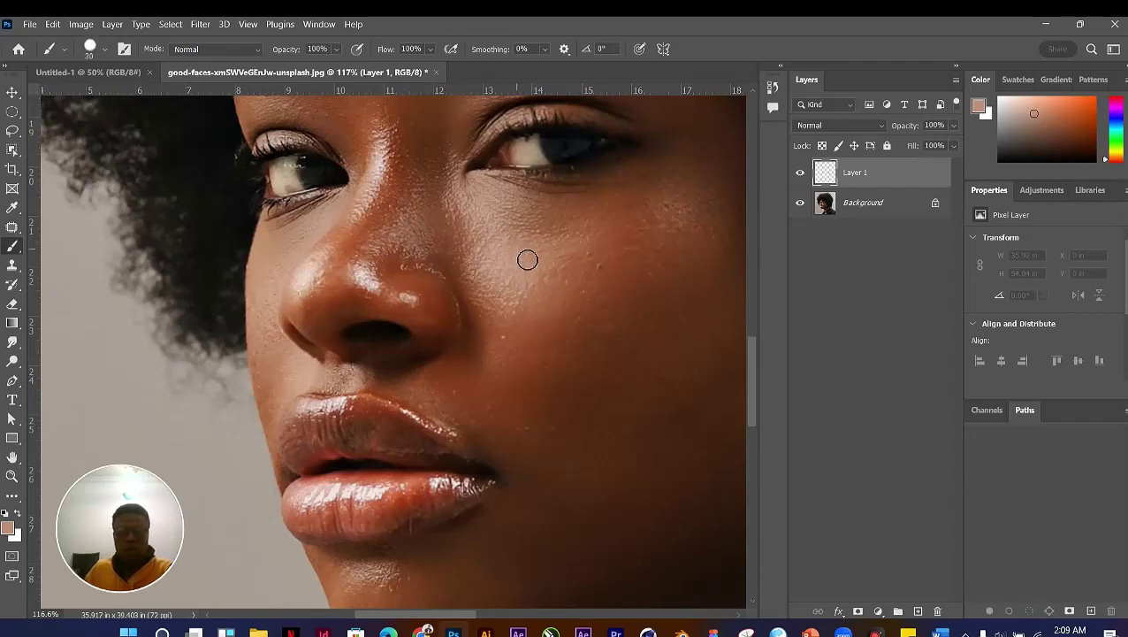
key("bracketright")
key("bracketright")
key("bracketright")
key("bracketright")
key("bracketright")
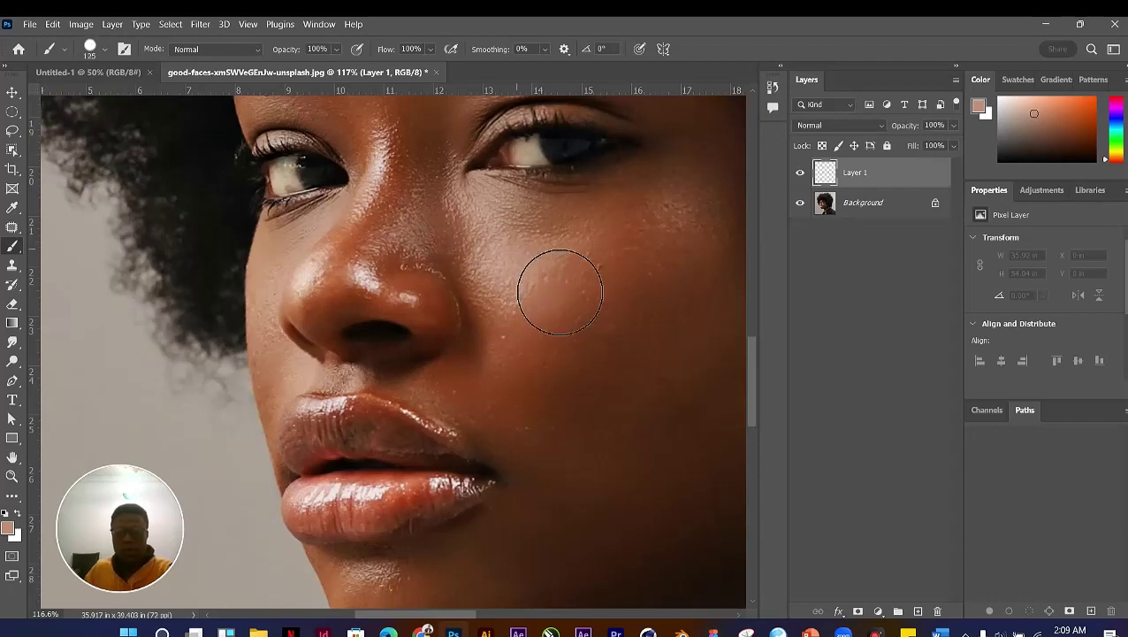
key("bracketright")
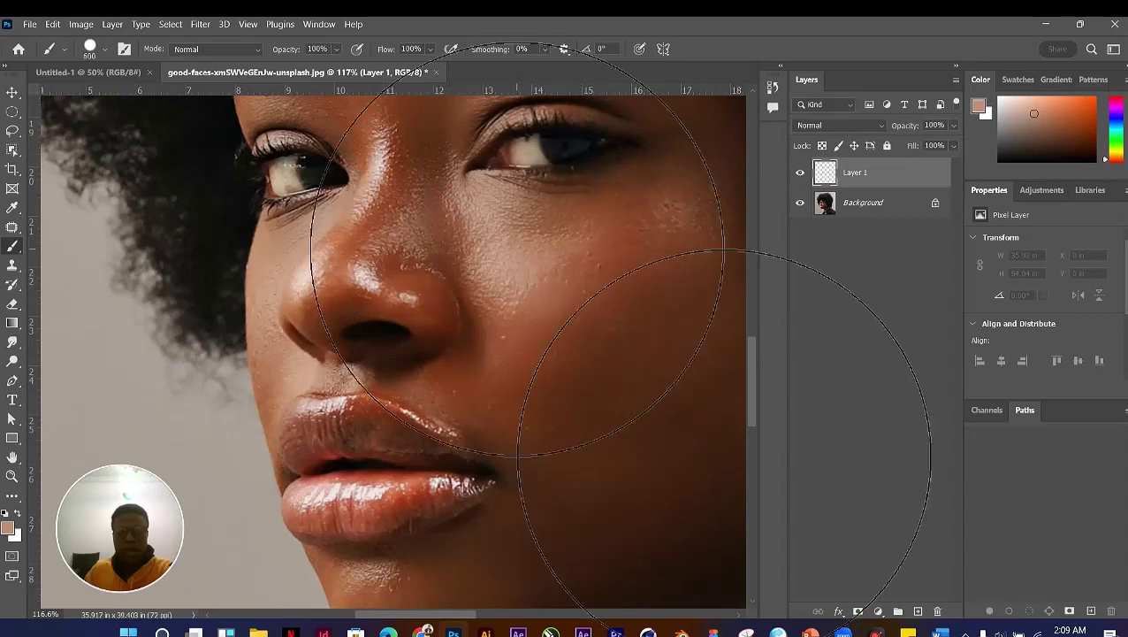
Step: Reduce the brush size gradually to 25 px
key("bracketleft")
key("bracketleft")
key("bracketleft")
key("bracketleft")
key("bracketleft")
key("bracketleft")
key("bracketleft")
key("bracketleft")
key("bracketleft")
key("bracketleft")
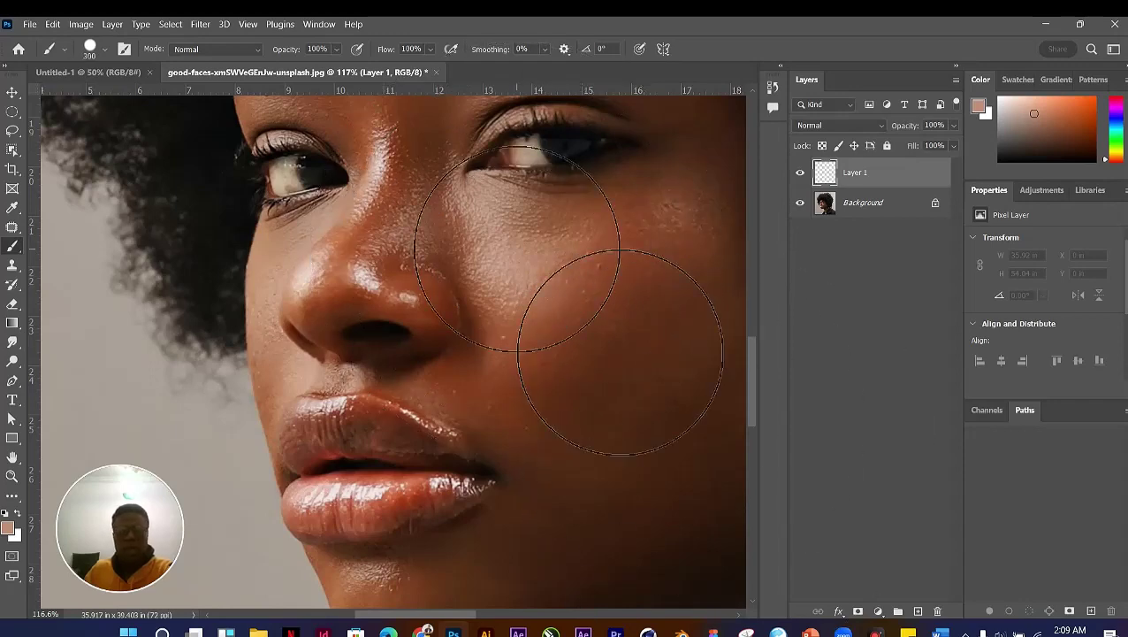
key("bracketleft")
key("bracketleft")
key("bracketleft")
key("bracketleft")
key("bracketleft")
key("bracketleft")
key("bracketleft")
key("bracketleft")
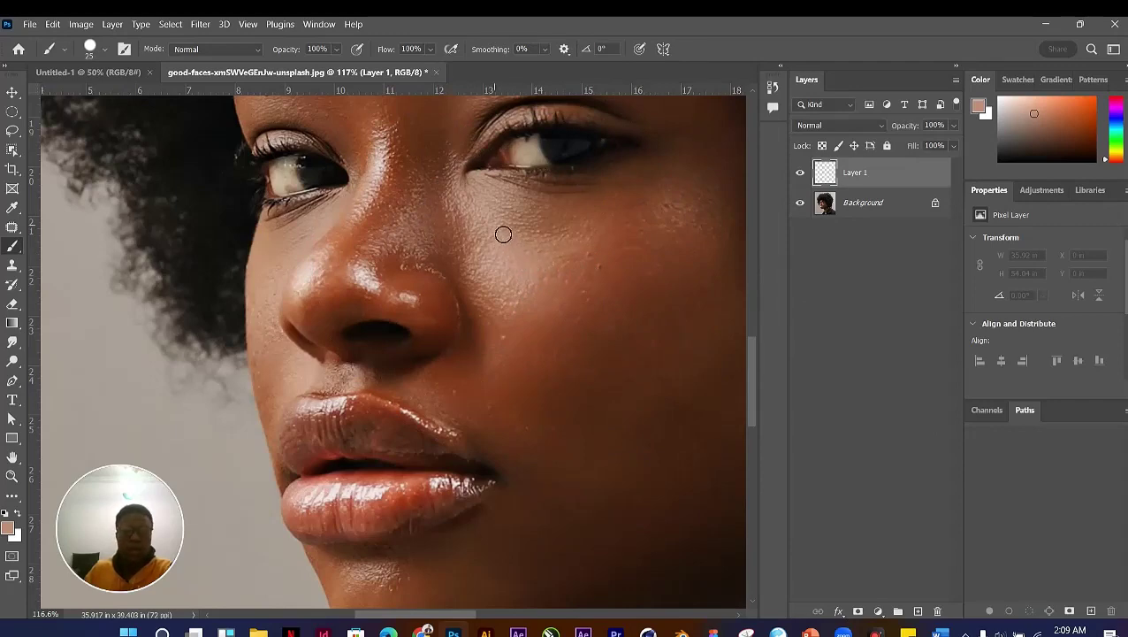
Step: Set the brush size to 12 px in the brush settings and open the Brush Preset picker
right_click(478, 245)
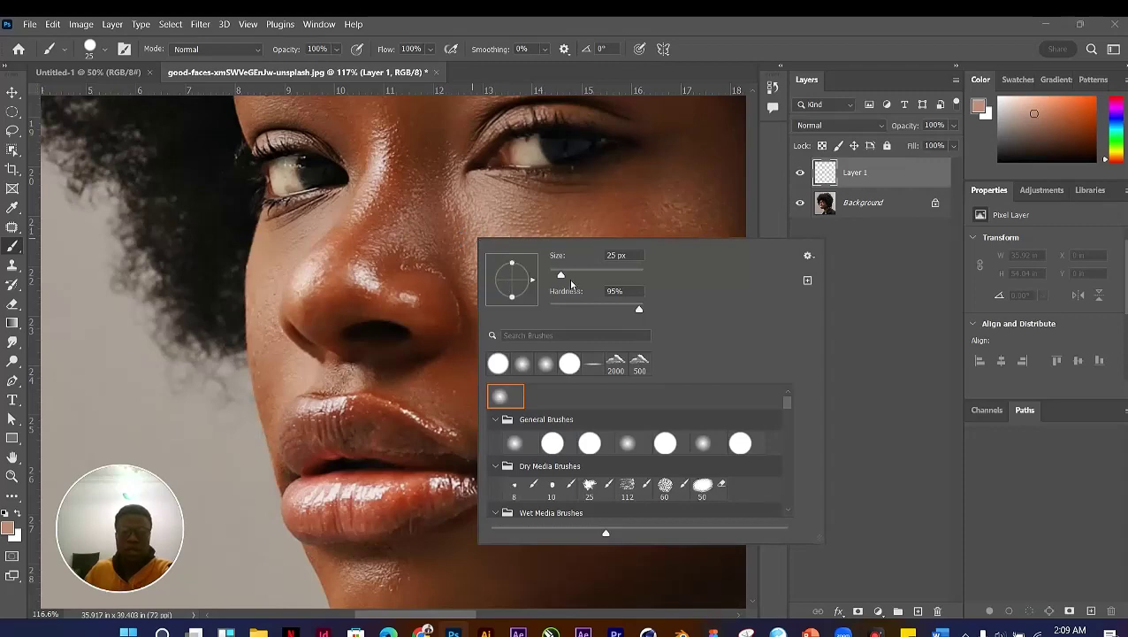
left_click_drag(565, 276, 555, 276)
key("Return")
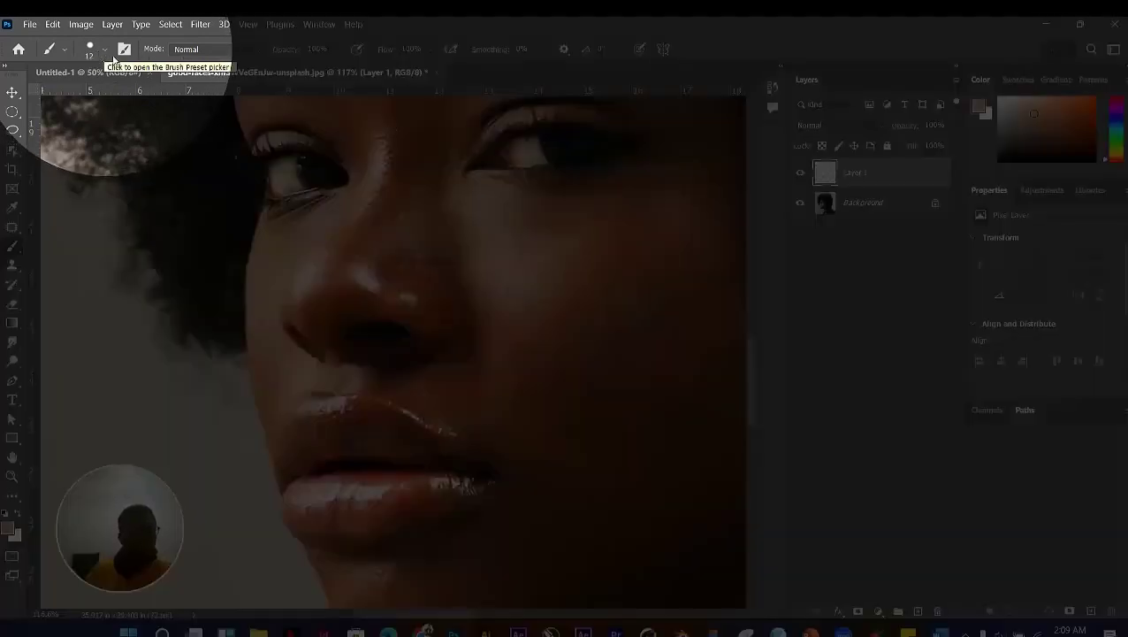
left_click(106, 51)
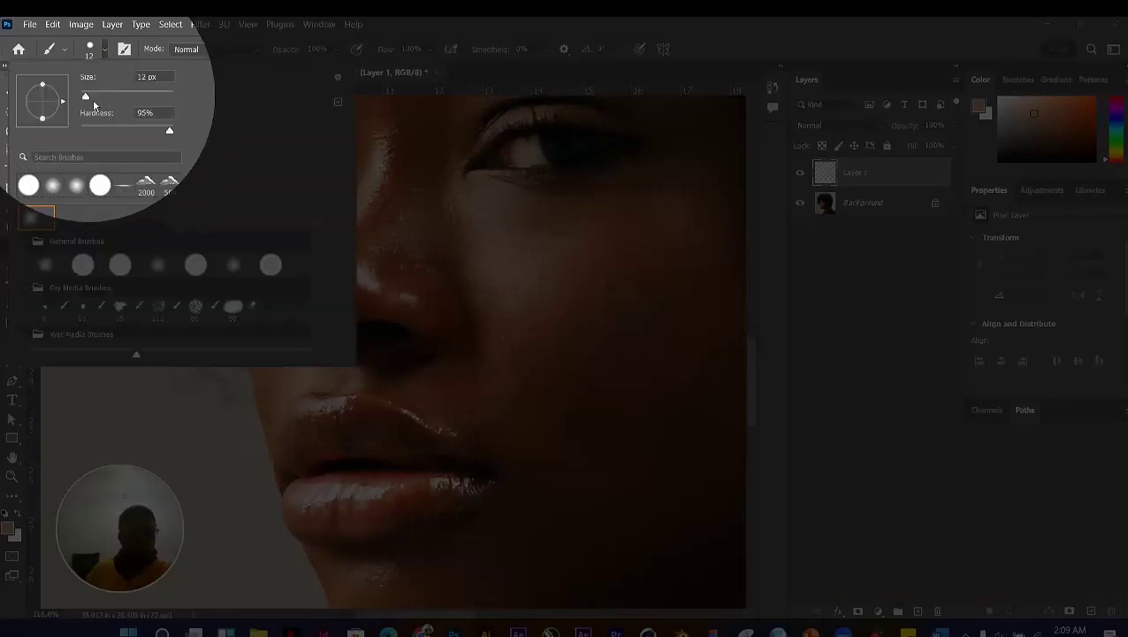
mouse_move(88, 97)
left_mouse_down()
mouse_move(112, 97)
mouse_move(89, 99)
left_mouse_up()
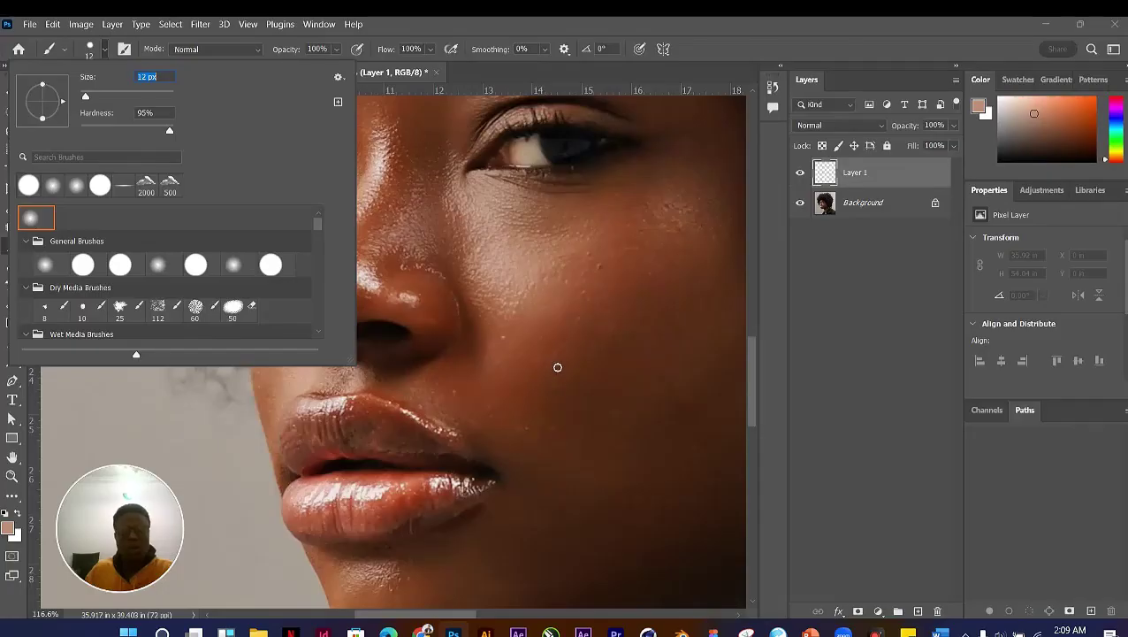
Step: Try a single 12 px brush dab on the cheek and undo it
left_click(553, 321)
left_click(549, 316)
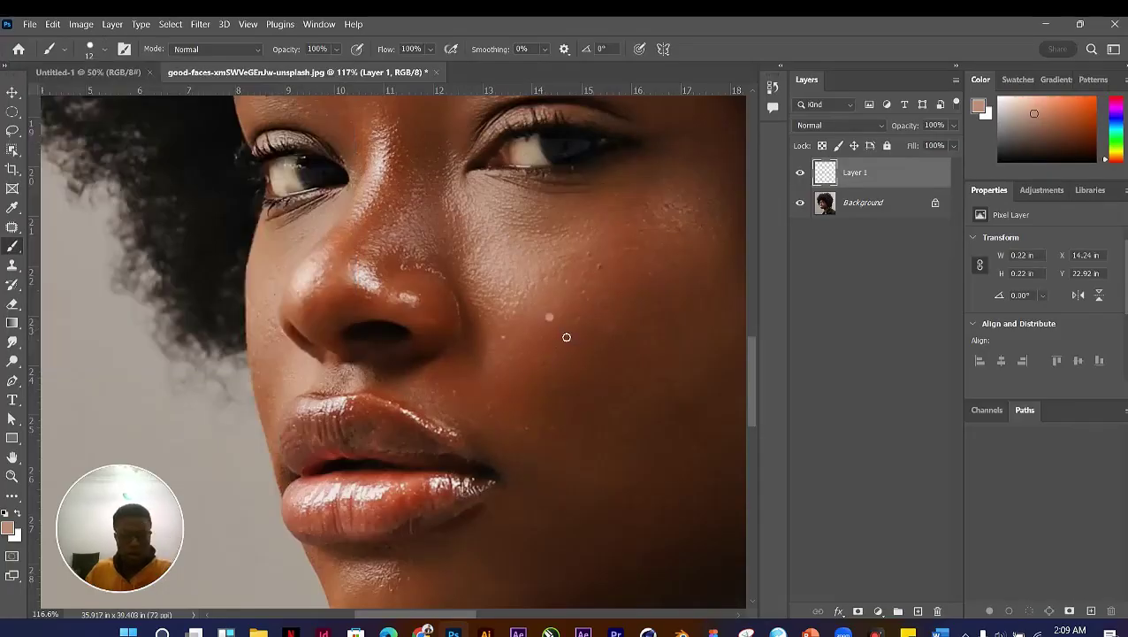
key("ctrl+z")
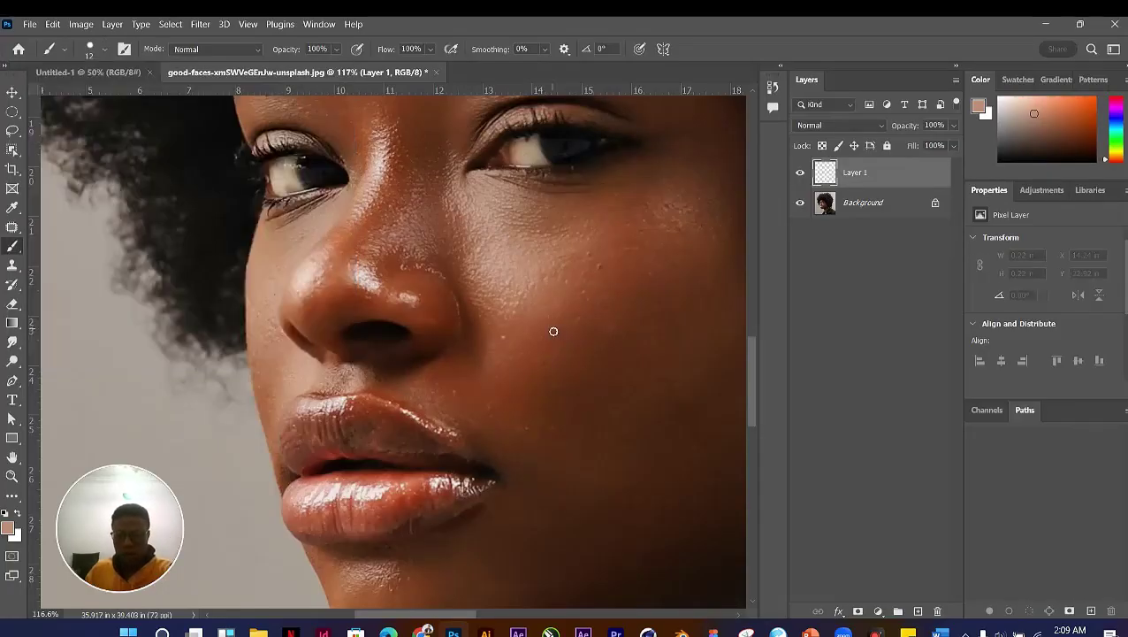
Step: Set the brush size to 50 px
key("bracketright")
key("bracketright")
key("bracketright")
key("bracketright")
key("bracketright")
key("bracketright")
key("bracketright")
key("bracketright")
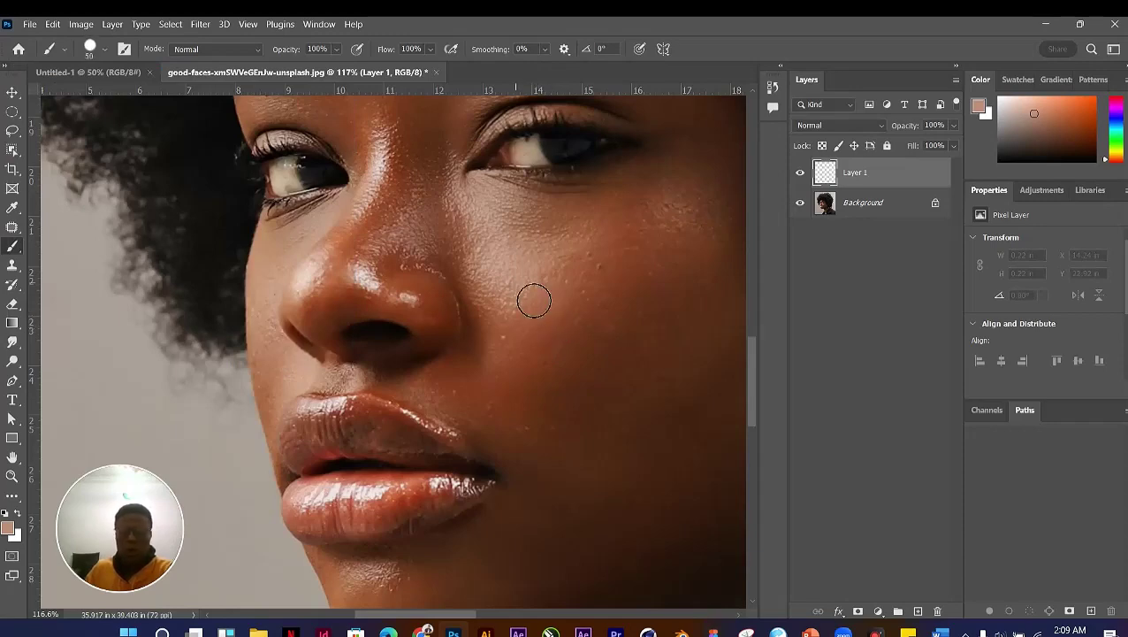
Step: Try filling the cheek with paint and brushing a long curved stroke around the face, and undo the strokes
mouse_move(540, 297)
left_mouse_down()
mouse_move(528, 290)
mouse_move(547, 272)
mouse_move(535, 292)
left_mouse_up()
mouse_move(410, 323)
left_mouse_down()
mouse_move(631, 245)
mouse_move(532, 343)
mouse_move(416, 300)
mouse_move(582, 269)
mouse_move(497, 345)
mouse_move(382, 327)
mouse_move(553, 284)
mouse_move(409, 339)
mouse_move(388, 290)
mouse_move(532, 291)
mouse_move(591, 349)
mouse_move(444, 411)
mouse_move(567, 370)
left_mouse_up()
scroll(392, 372, "down", 3)
left_click_drag(550, 205, 378, 423)
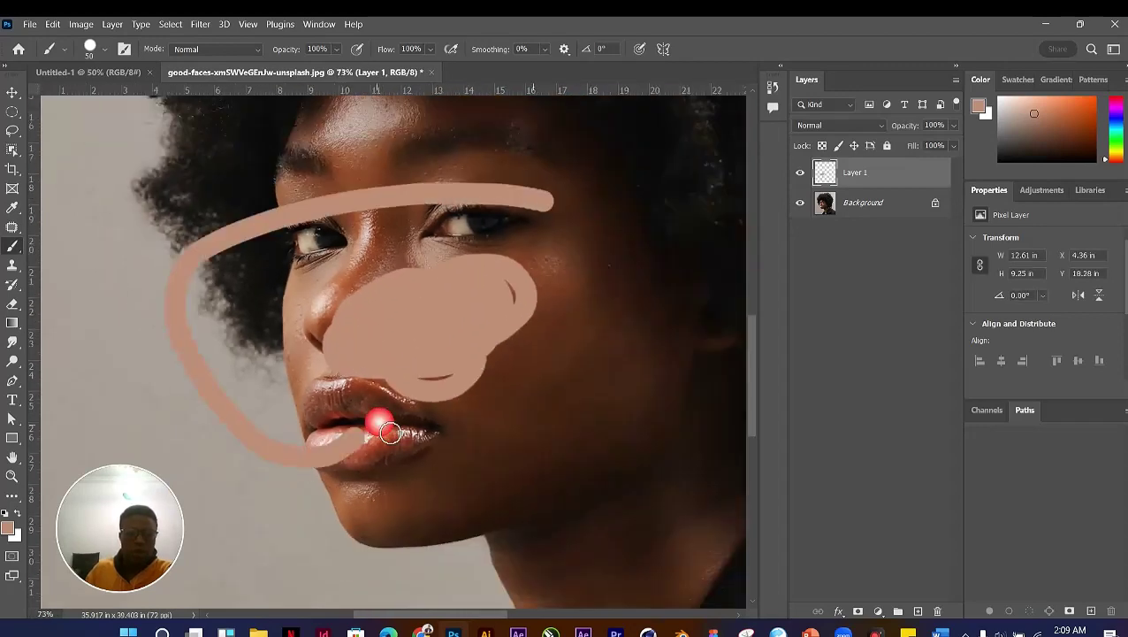
scroll(395, 354, "down", 3)
key("ctrl+z")
key("ctrl+z")
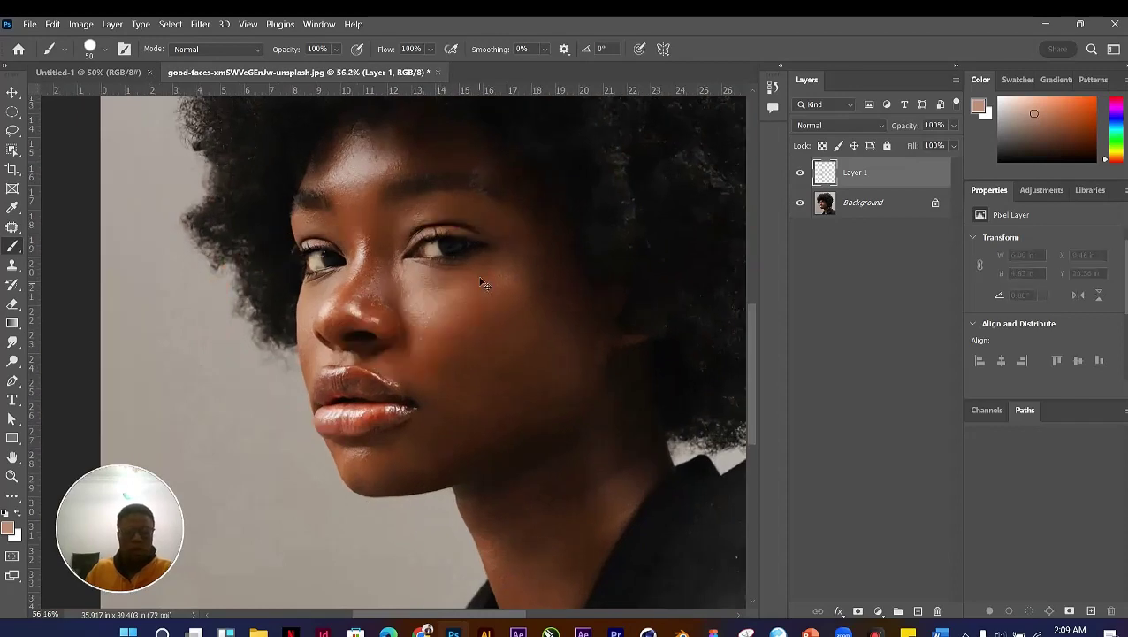
Step: Paint several crossing 50 px strokes over the cheek and beside the eye on Layer 1
mouse_move(501, 200)
left_mouse_down()
mouse_move(563, 292)
mouse_move(517, 370)
left_mouse_up()
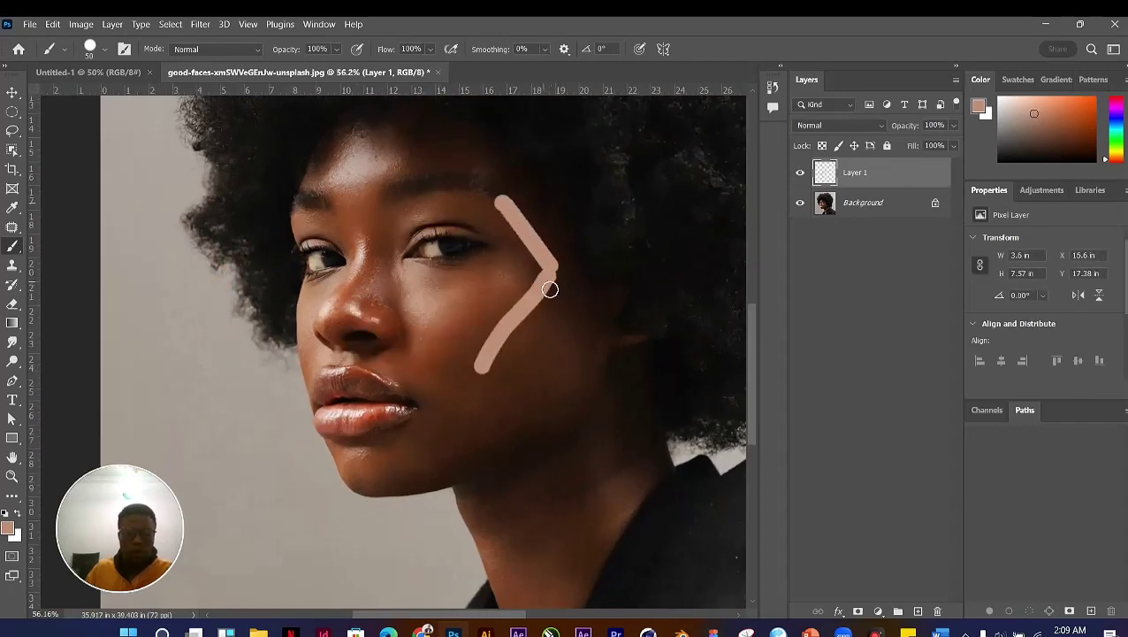
left_click_drag(549, 285, 402, 389)
mouse_move(447, 323)
left_mouse_down()
mouse_move(529, 394)
mouse_move(548, 394)
mouse_move(549, 329)
mouse_move(592, 350)
mouse_move(539, 439)
left_mouse_up()
Step: Move the painted strokes about 0.4 in to the left and 0.5 in upward with the Move tool
key("v")
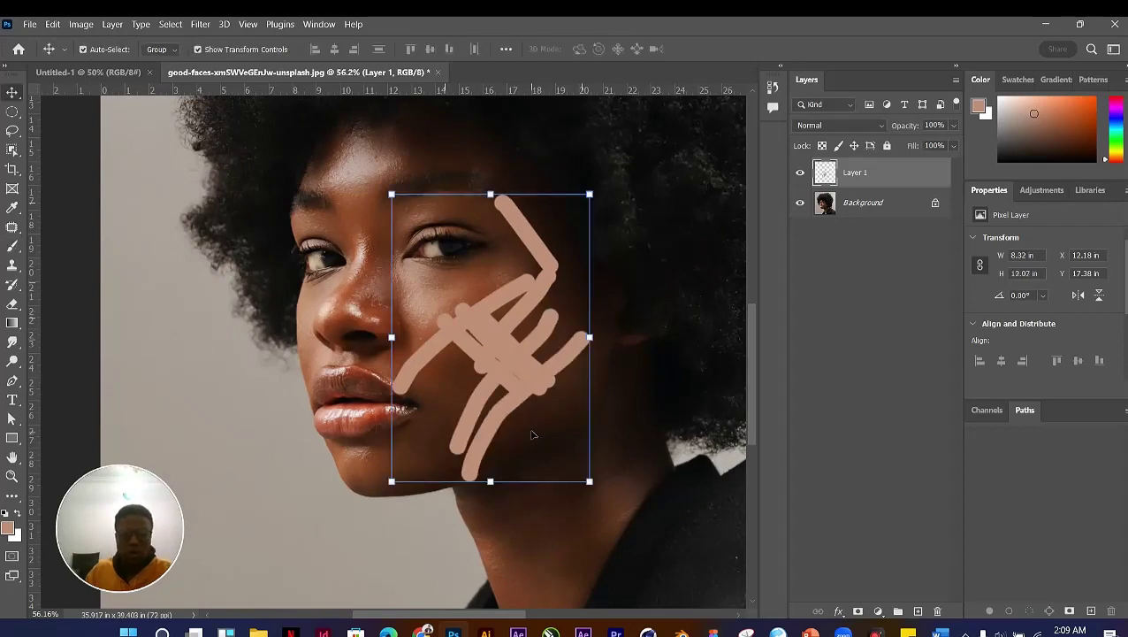
scroll(449, 334, "up", 5)
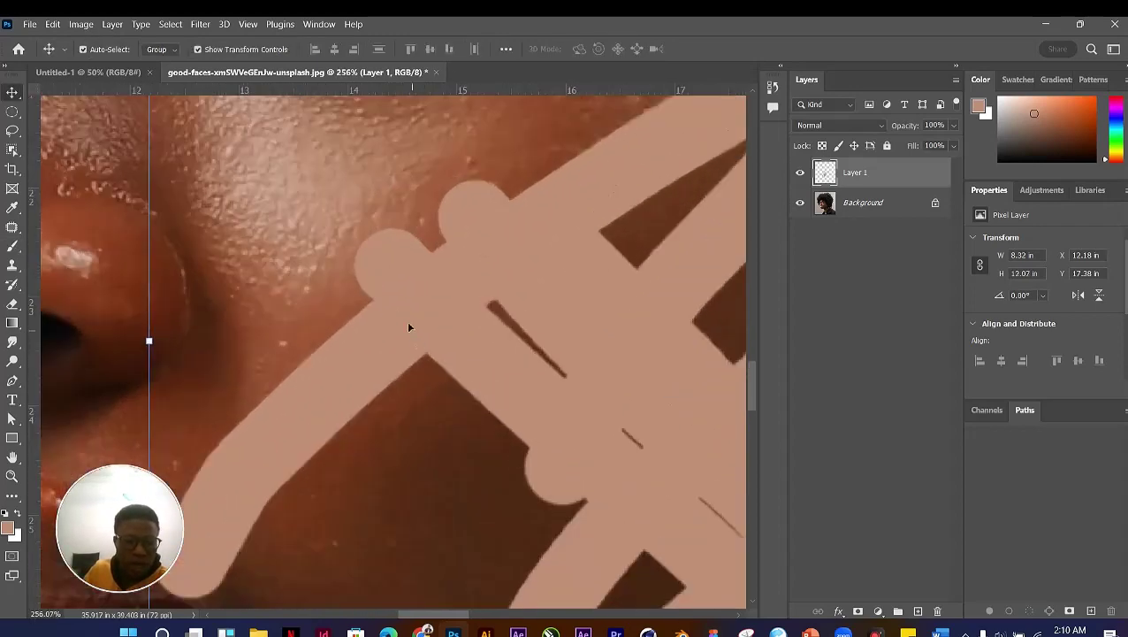
left_click_drag(409, 327, 378, 245)
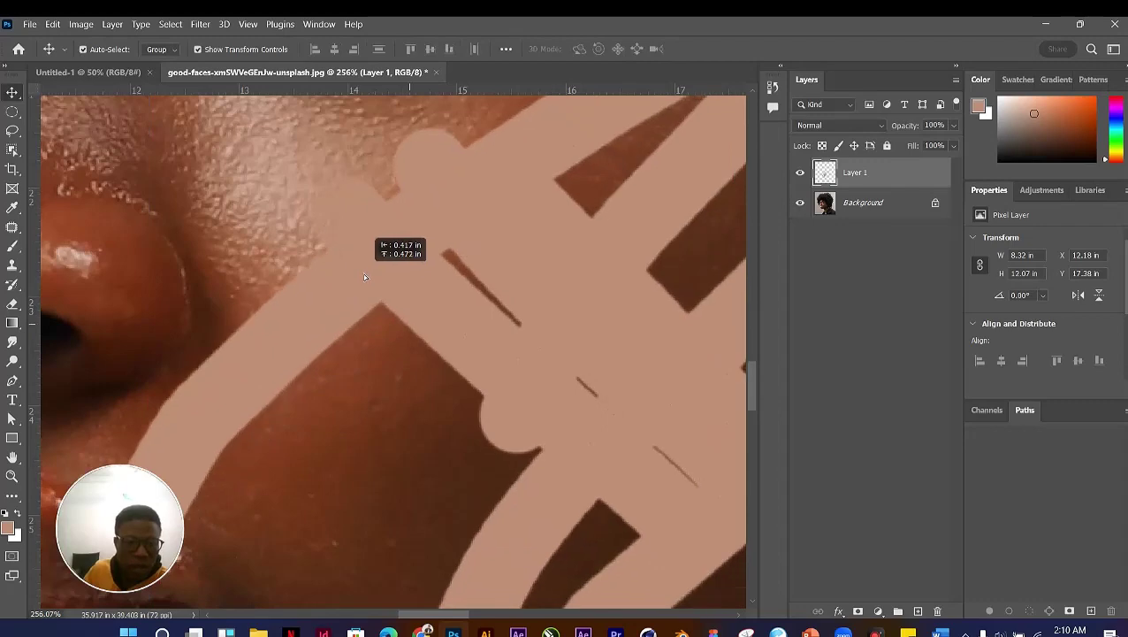
Step: Examine the painted strokes on the cheek at close and distant zoom levels
scroll(336, 234, "up", 1)
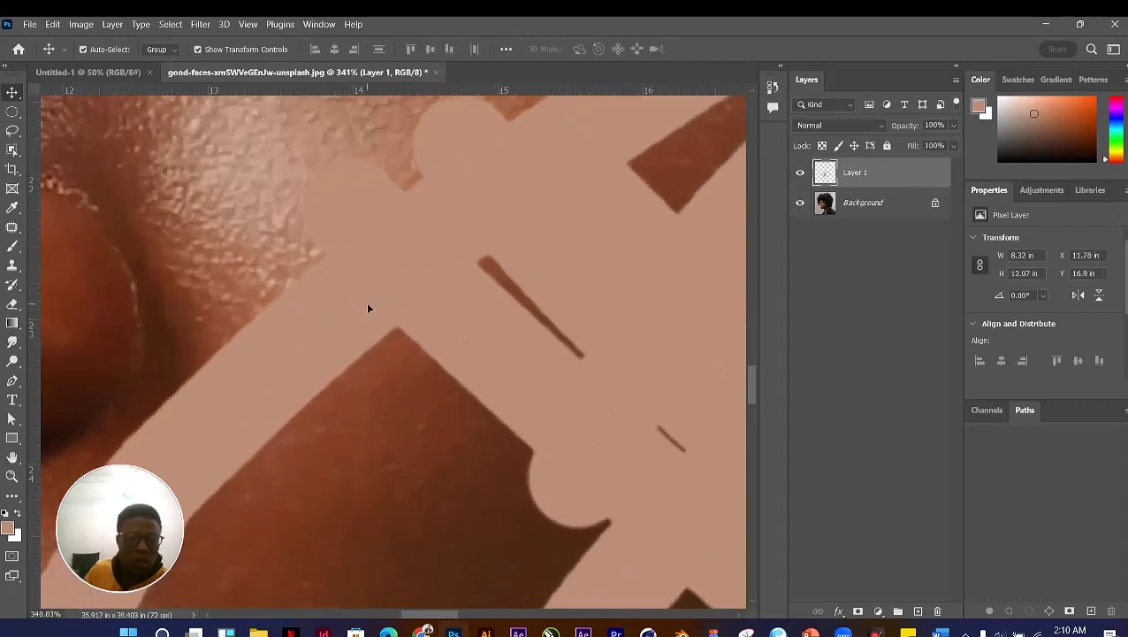
scroll(370, 308, "down", 8)
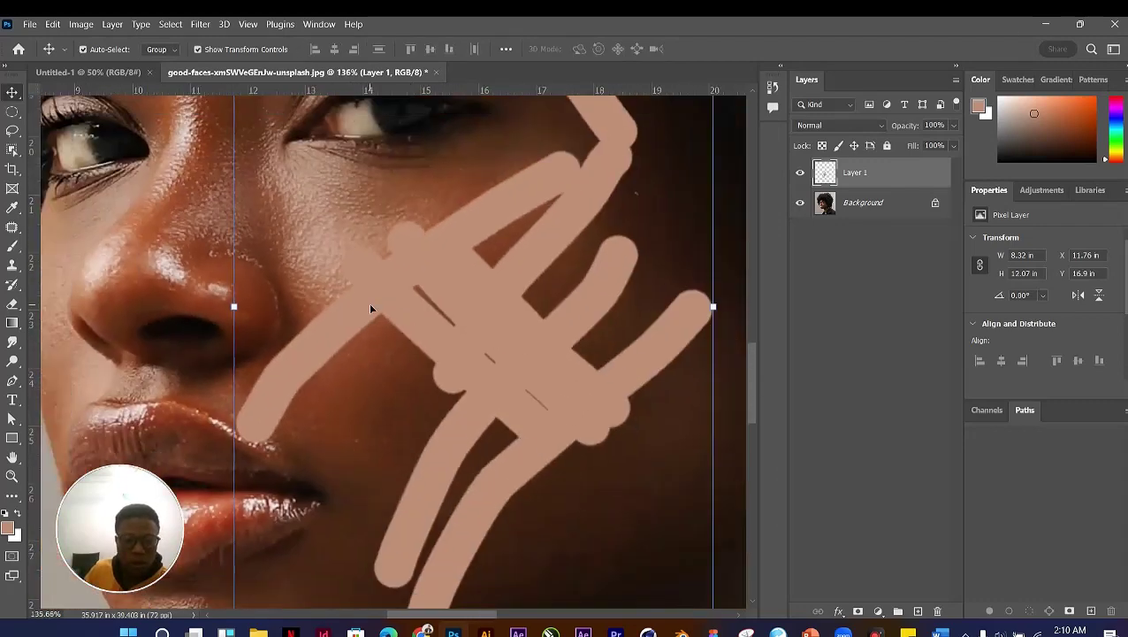
scroll(370, 308, "up", 1)
scroll(370, 308, "up", 4)
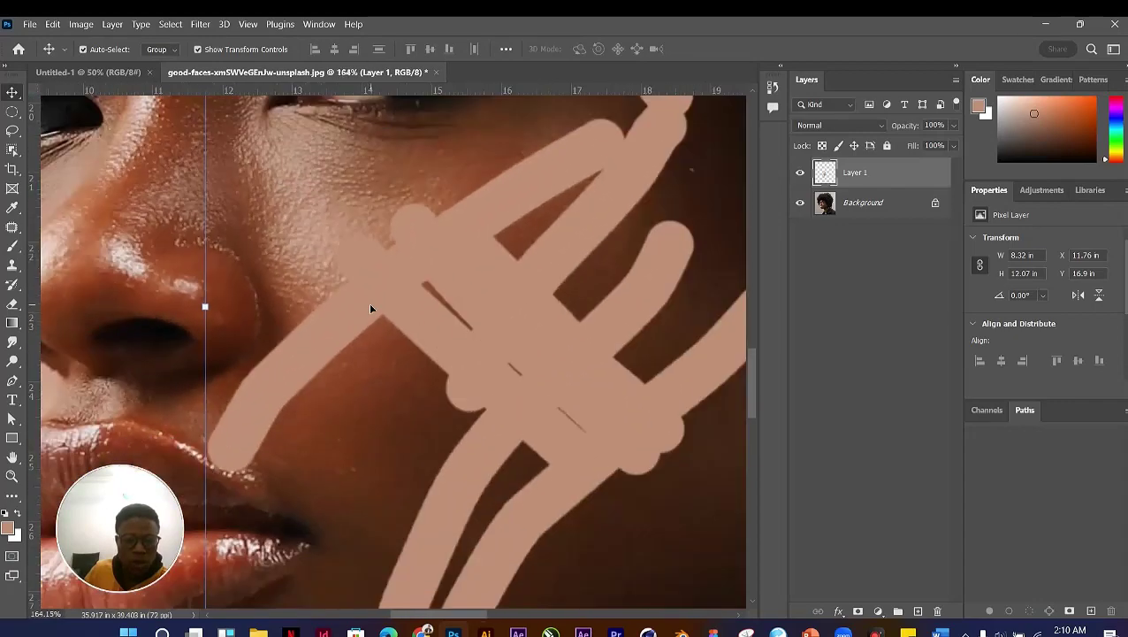
scroll(370, 308, "down", 5)
scroll(370, 308, "up", 3)
scroll(371, 308, "up", 3)
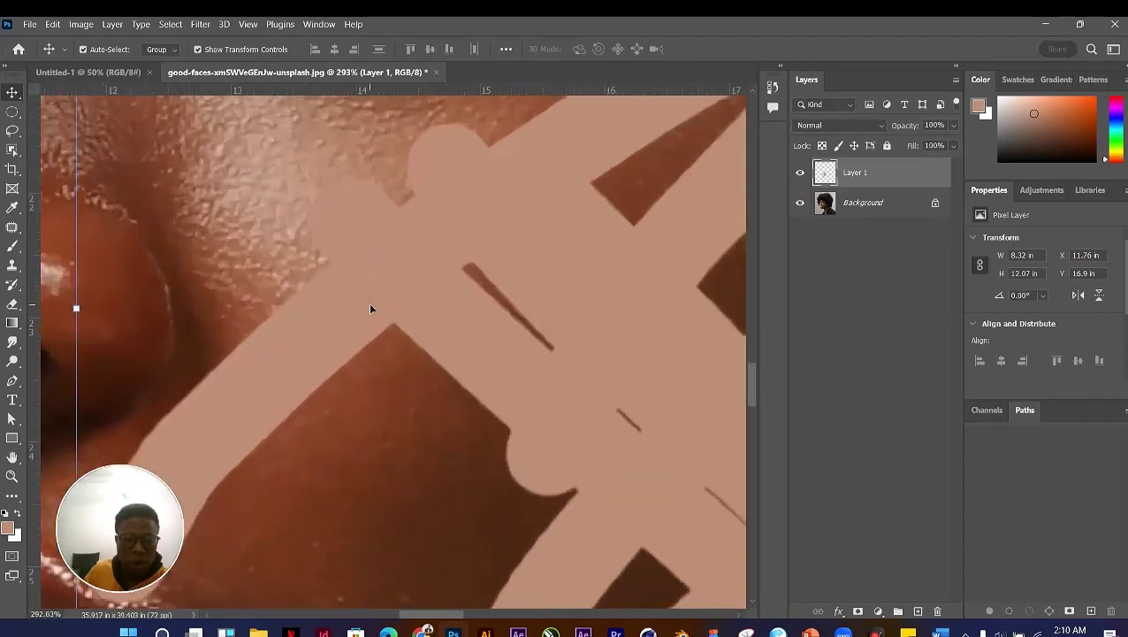
scroll(370, 308, "down", 4)
scroll(370, 308, "up", 3)
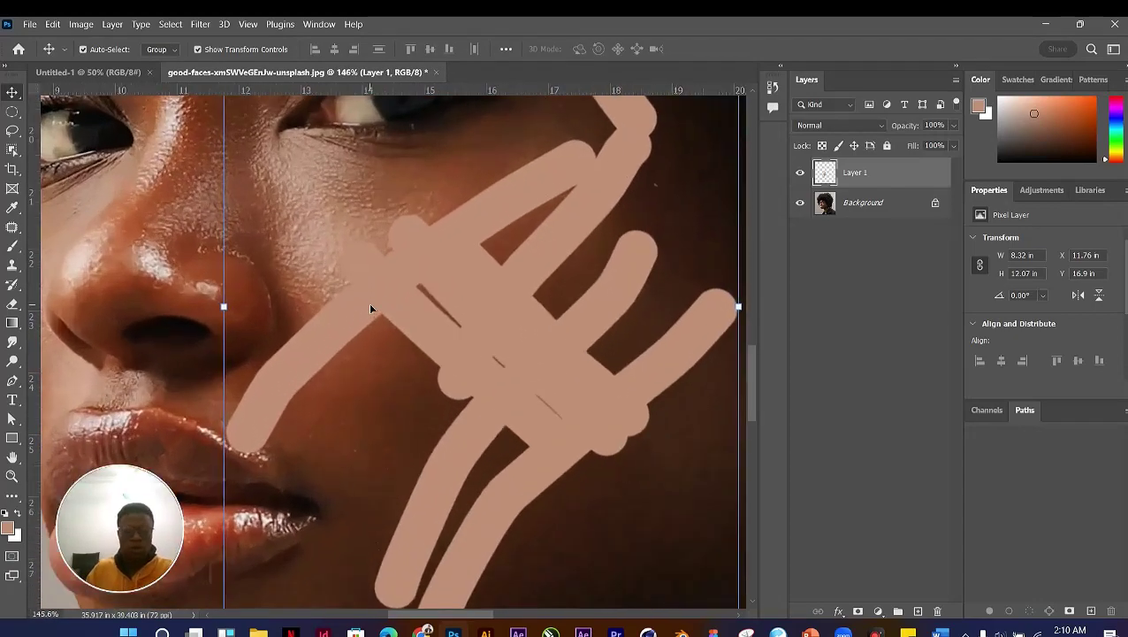
scroll(370, 308, "down", 5)
scroll(371, 307, "up", 4)
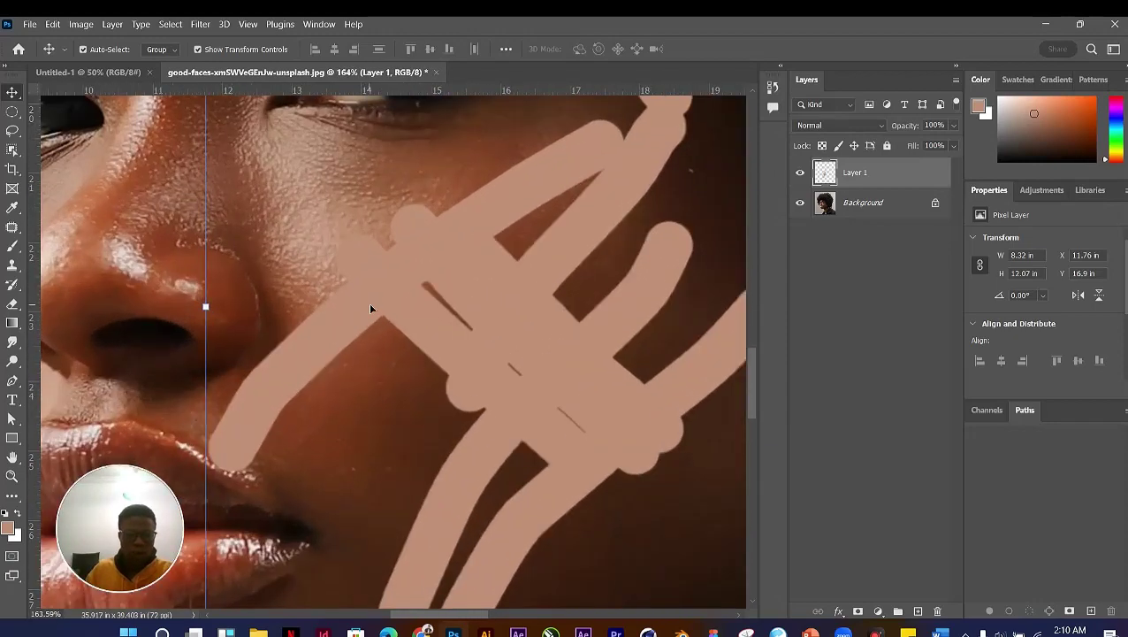
scroll(370, 308, "down", 5)
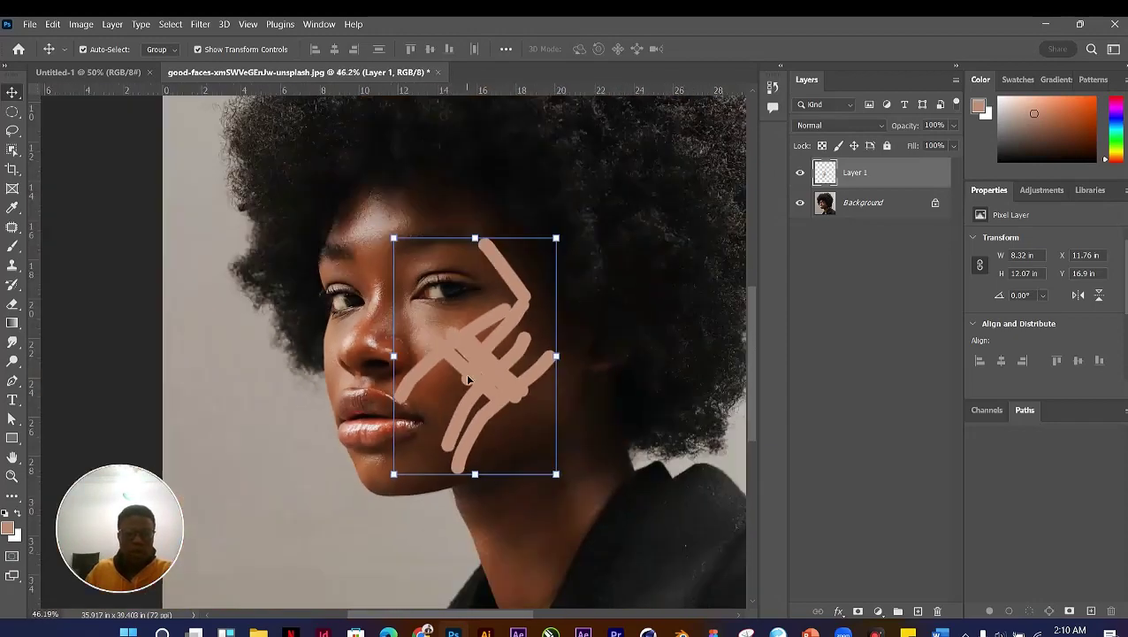
Step: Shift the painted strokes about 0.4 in upward and delete Layer 1
mouse_move(493, 381)
left_mouse_down()
mouse_move(406, 364)
mouse_move(482, 376)
mouse_move(502, 291)
mouse_move(370, 415)
mouse_move(495, 314)
mouse_move(522, 416)
mouse_move(553, 389)
mouse_move(498, 373)
left_mouse_up()
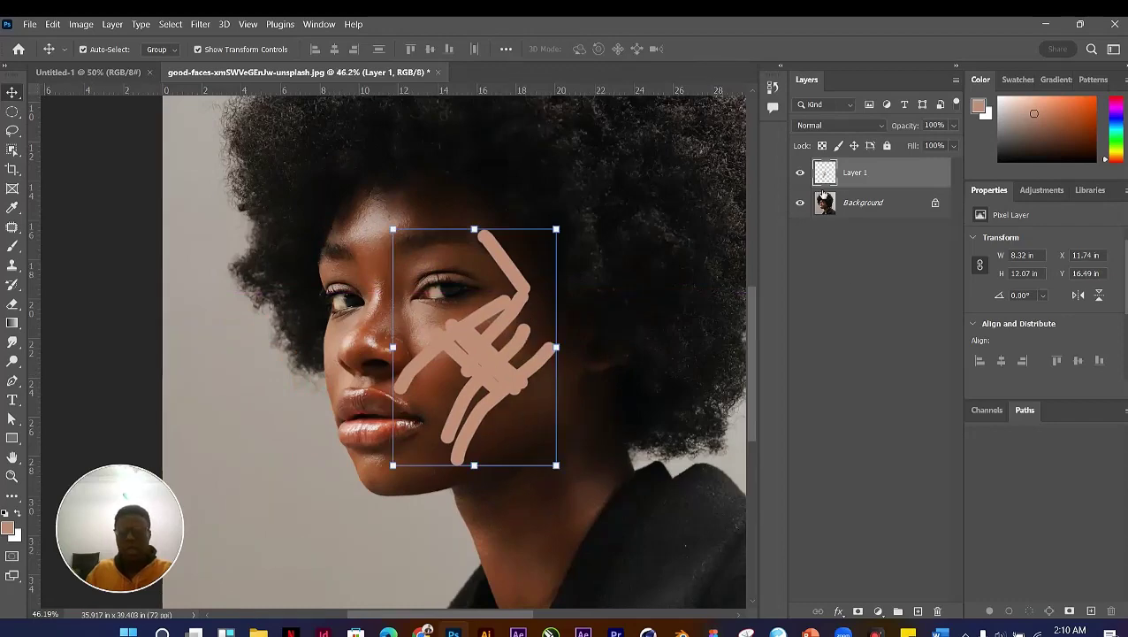
key("Delete")
scroll(498, 357, "up", 5)
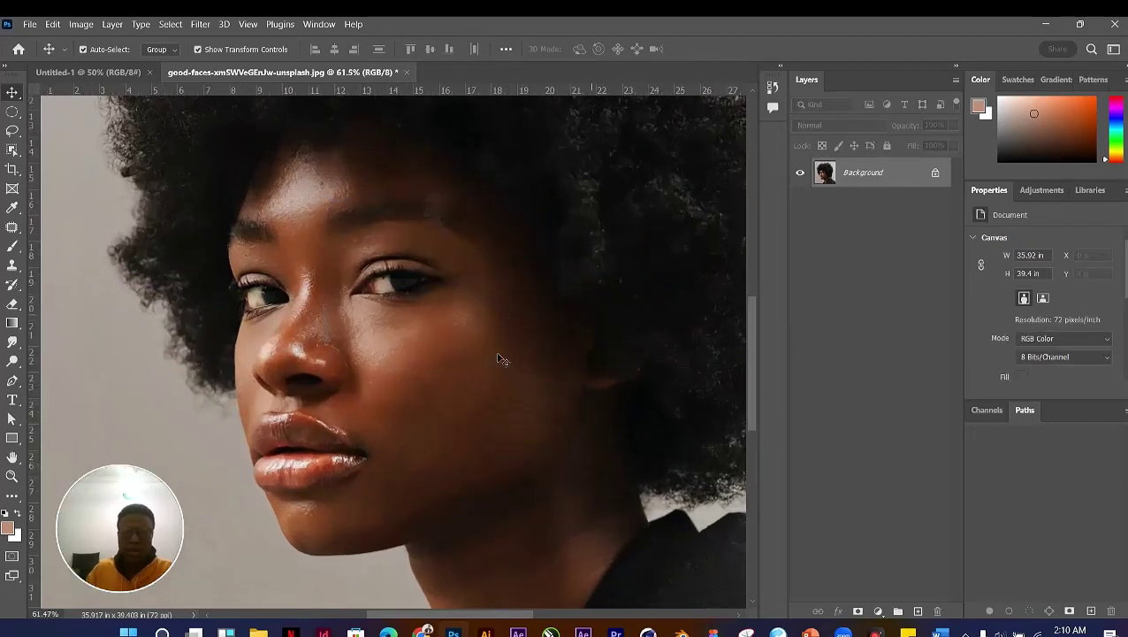
Step: Paint a looping 50 px brush stroke over the cheek on the Background layer and try to move it, cancelling conversion to a normal layer
key("b")
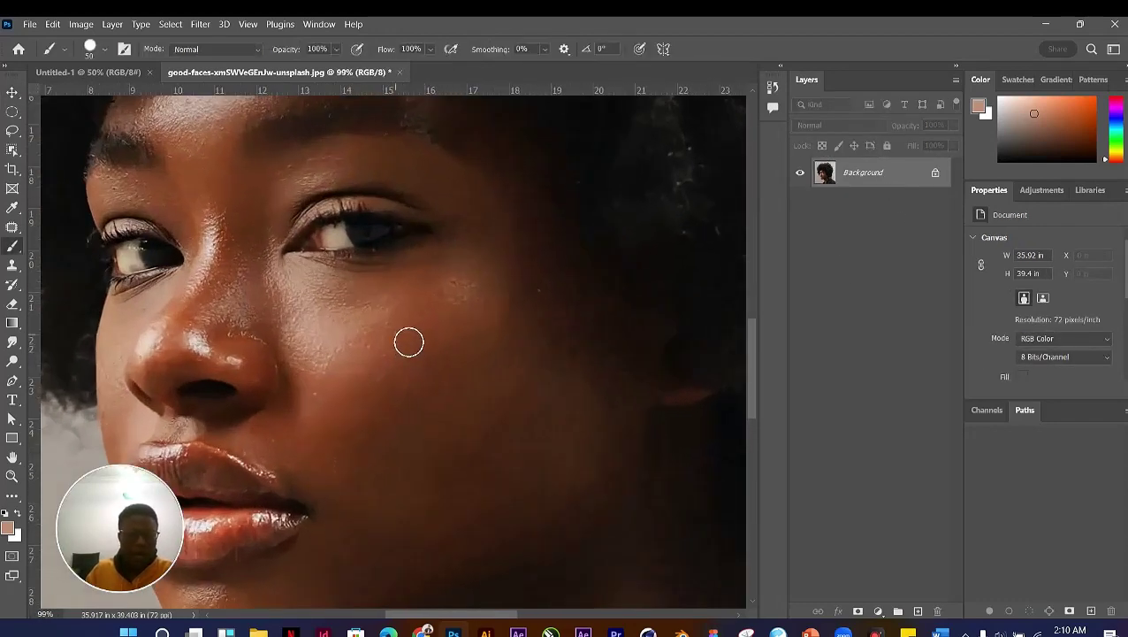
mouse_move(347, 314)
left_mouse_down()
mouse_move(313, 363)
mouse_move(365, 335)
mouse_move(416, 354)
mouse_move(496, 355)
mouse_move(492, 414)
left_mouse_up()
key("v")
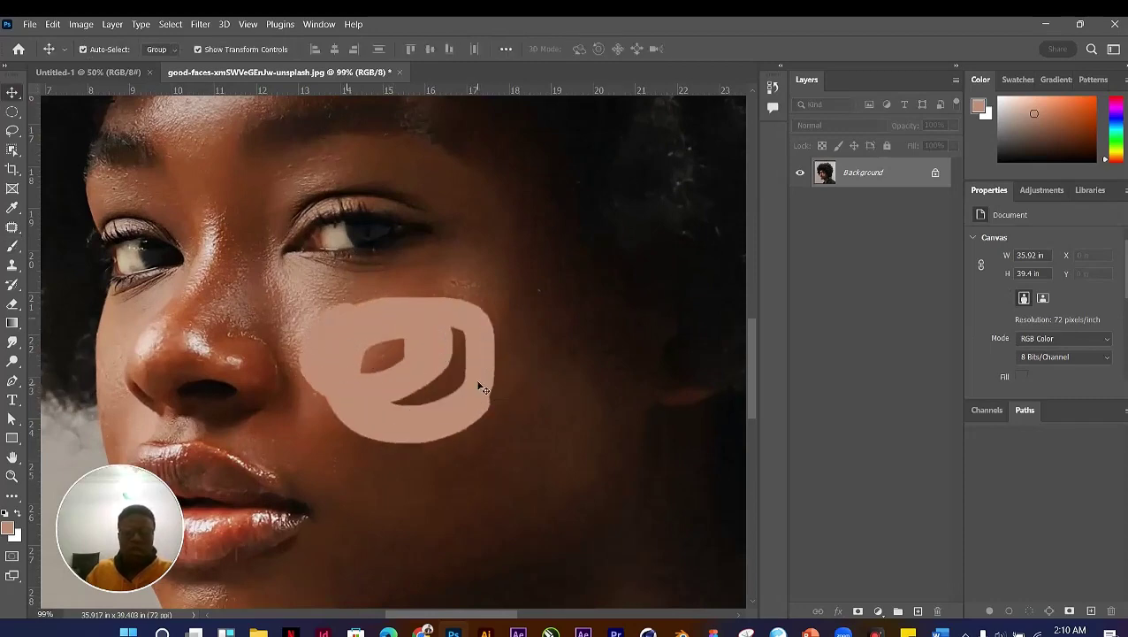
key("b")
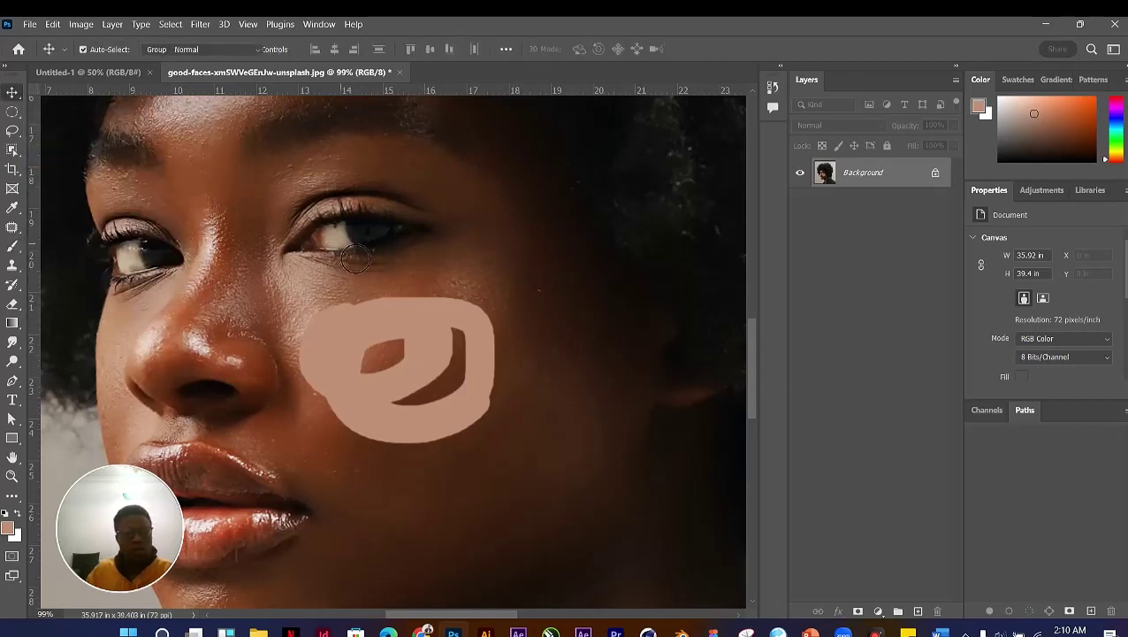
key("v")
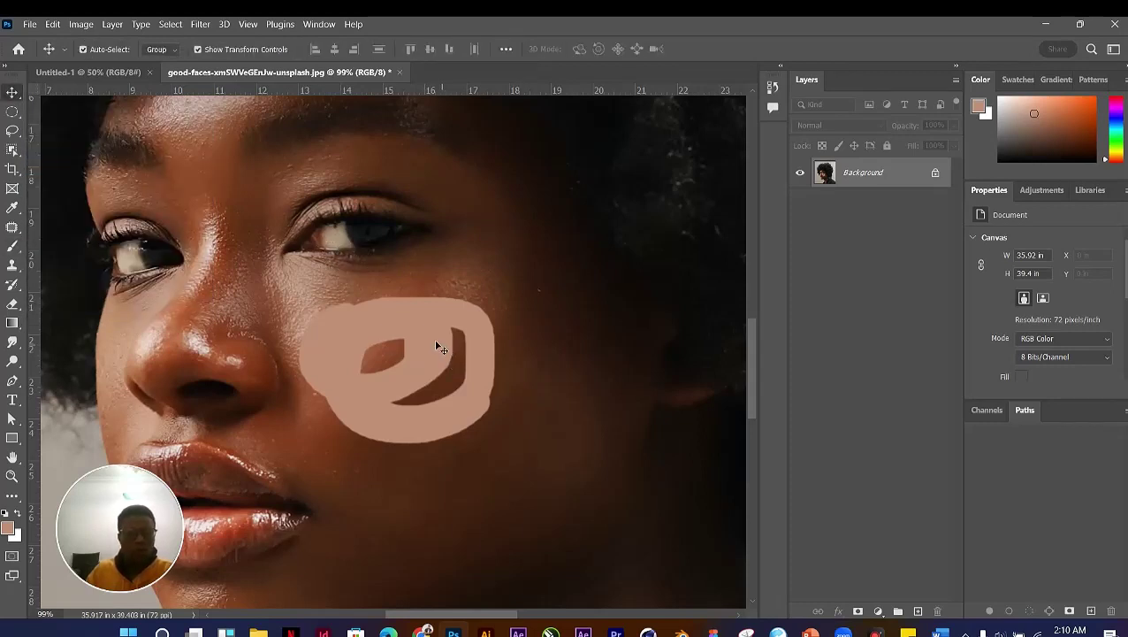
mouse_move(432, 337)
left_mouse_down()
mouse_move(446, 358)
mouse_move(475, 360)
left_mouse_up()
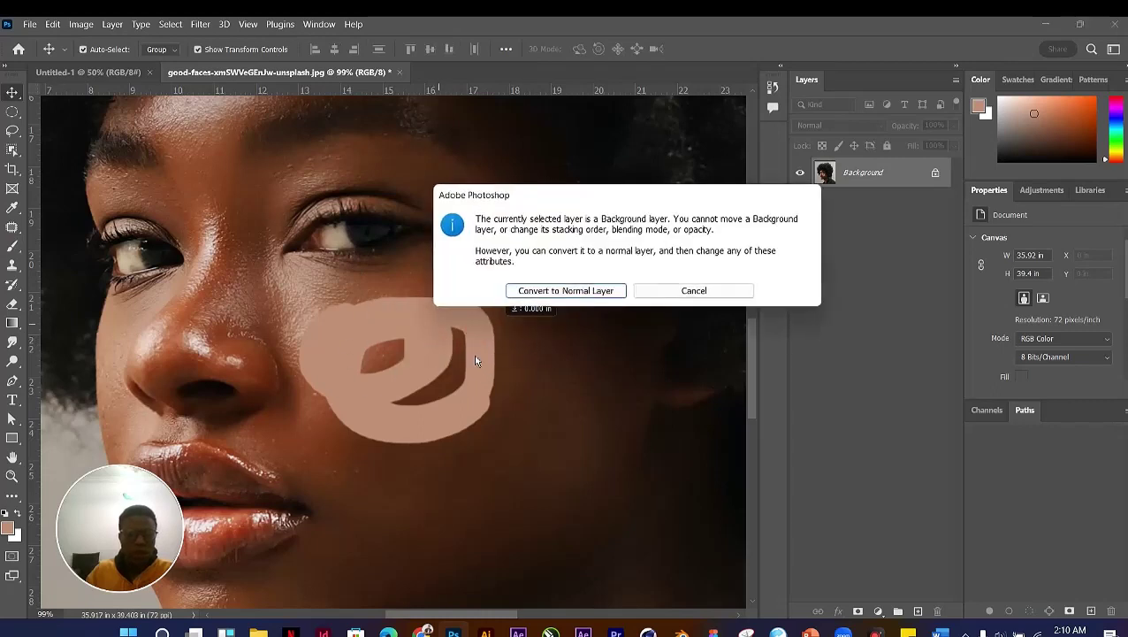
left_click(717, 291)
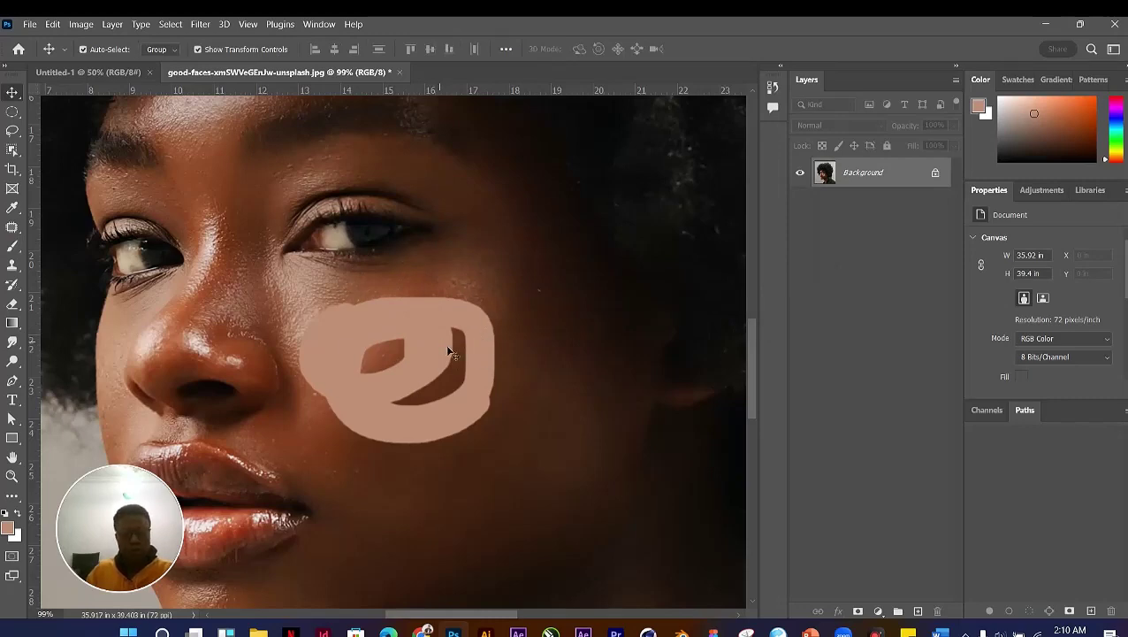
Step: Undo the brush stroke painted over the cheek
scroll(449, 352, "down", 4)
scroll(407, 365, "up", 5)
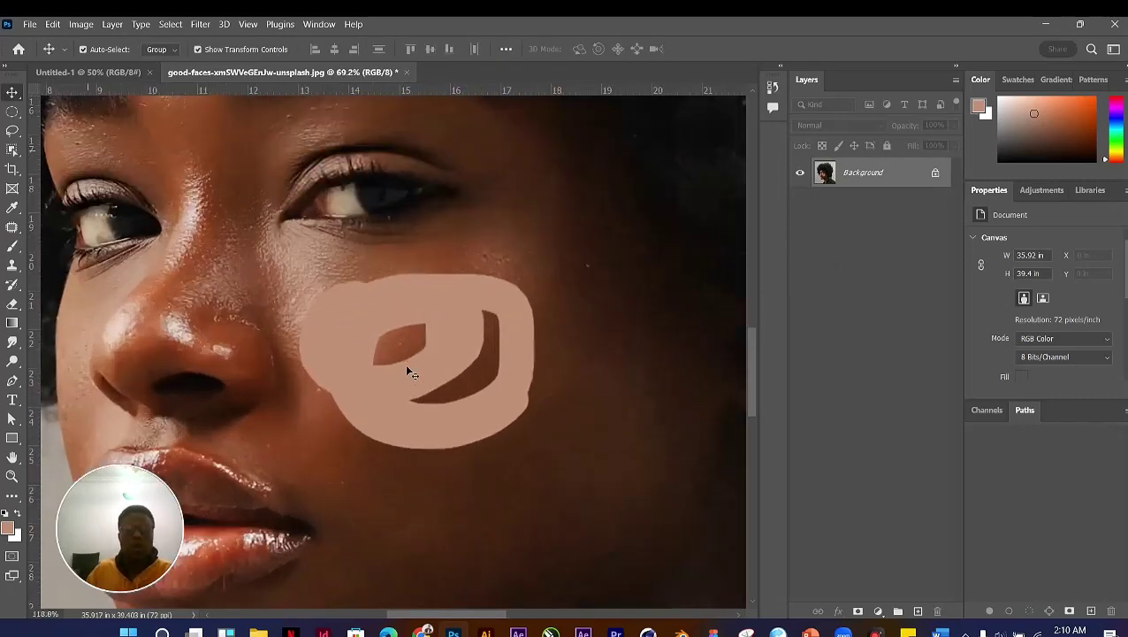
scroll(405, 369, "down", 4)
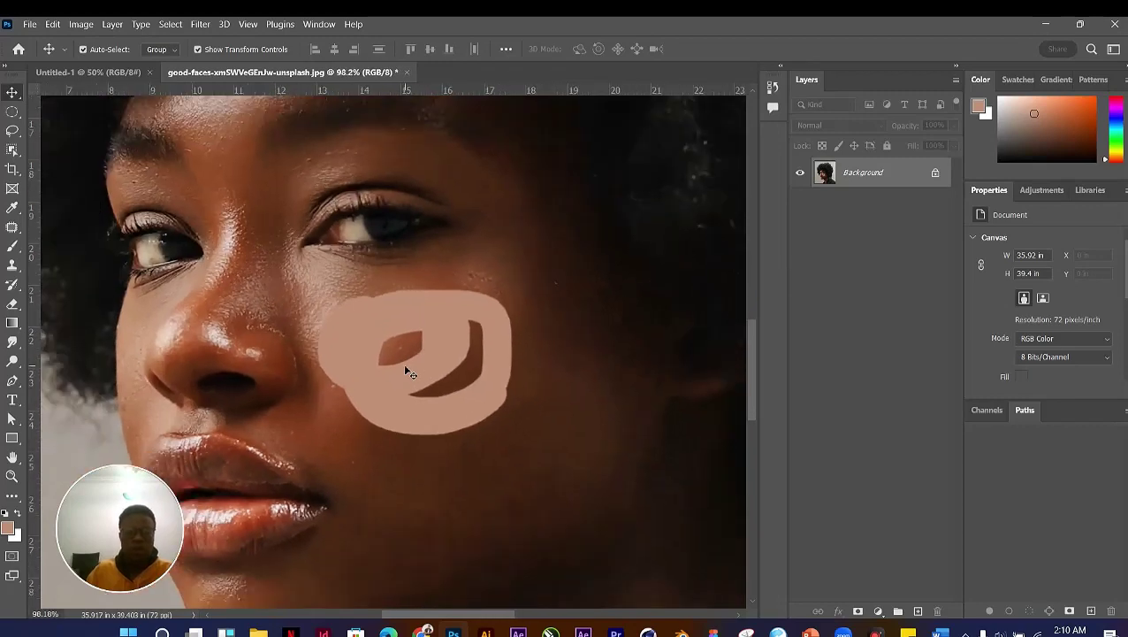
scroll(405, 370, "up", 3)
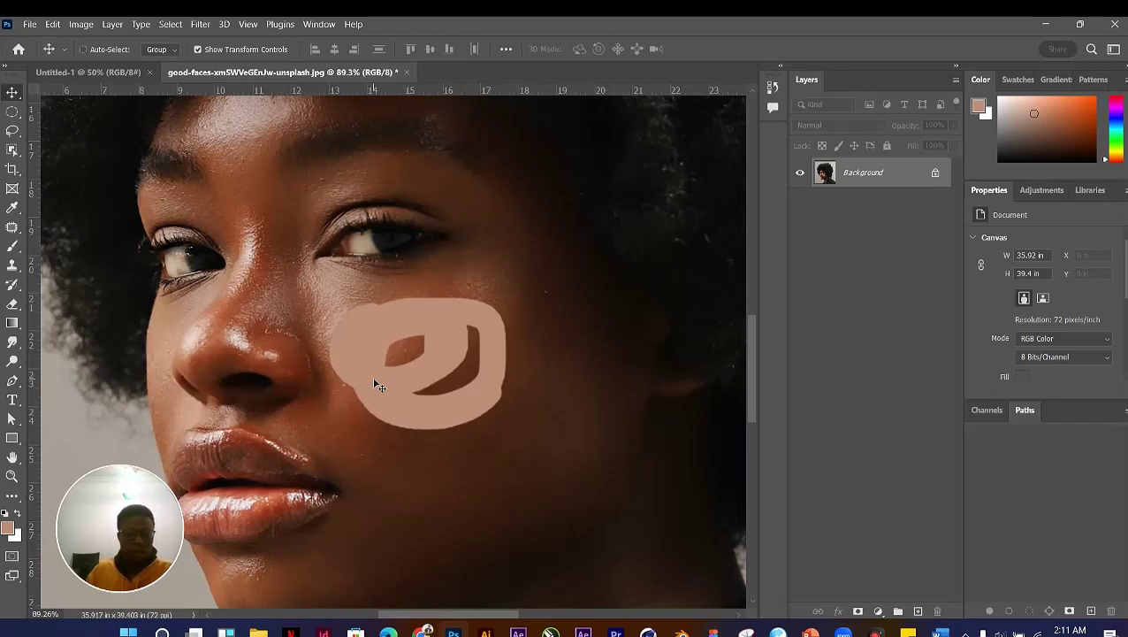
key("ctrl+z")
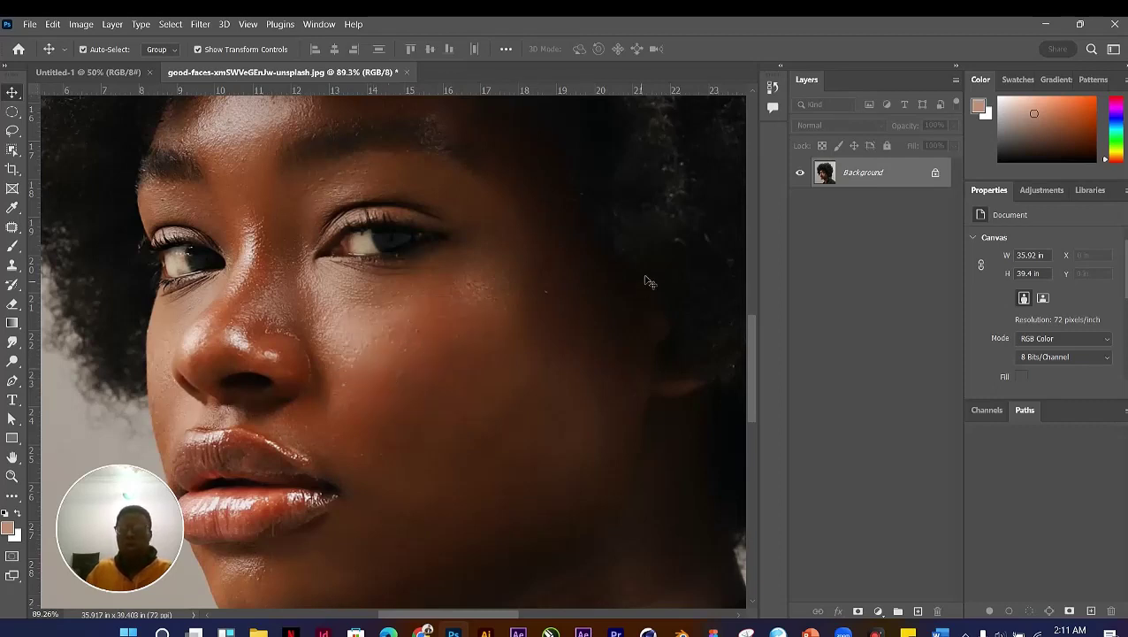
Step: Expand the History panel, lengthen it to list more states, and review the states back to the first before collapsing it
left_click(773, 88)
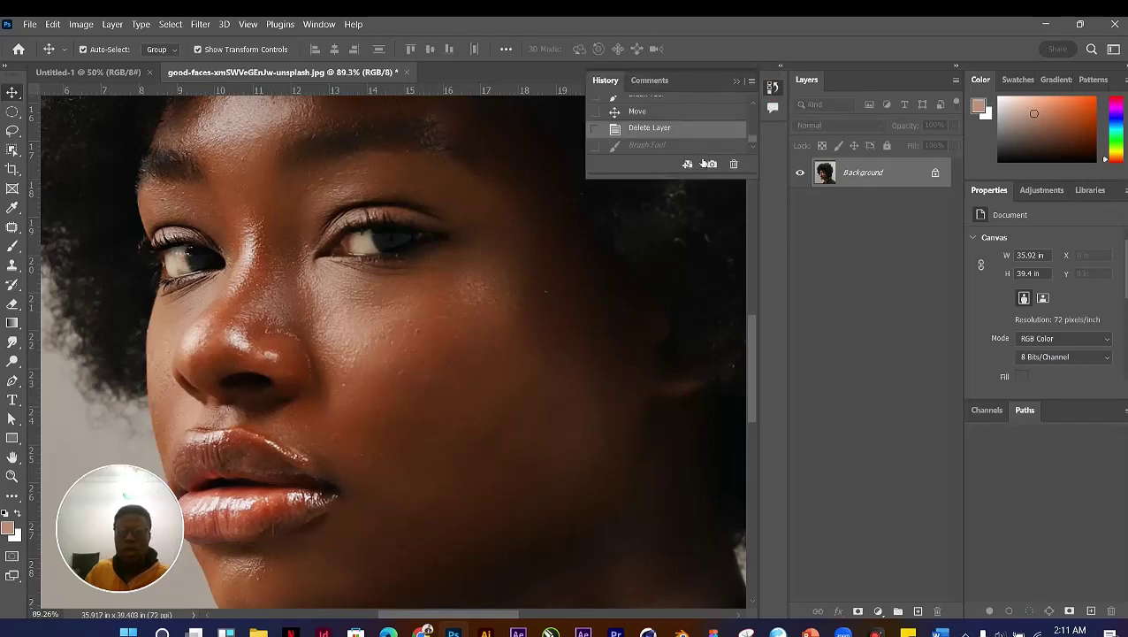
left_click_drag(670, 181, 705, 523)
left_click_drag(753, 442, 770, 213)
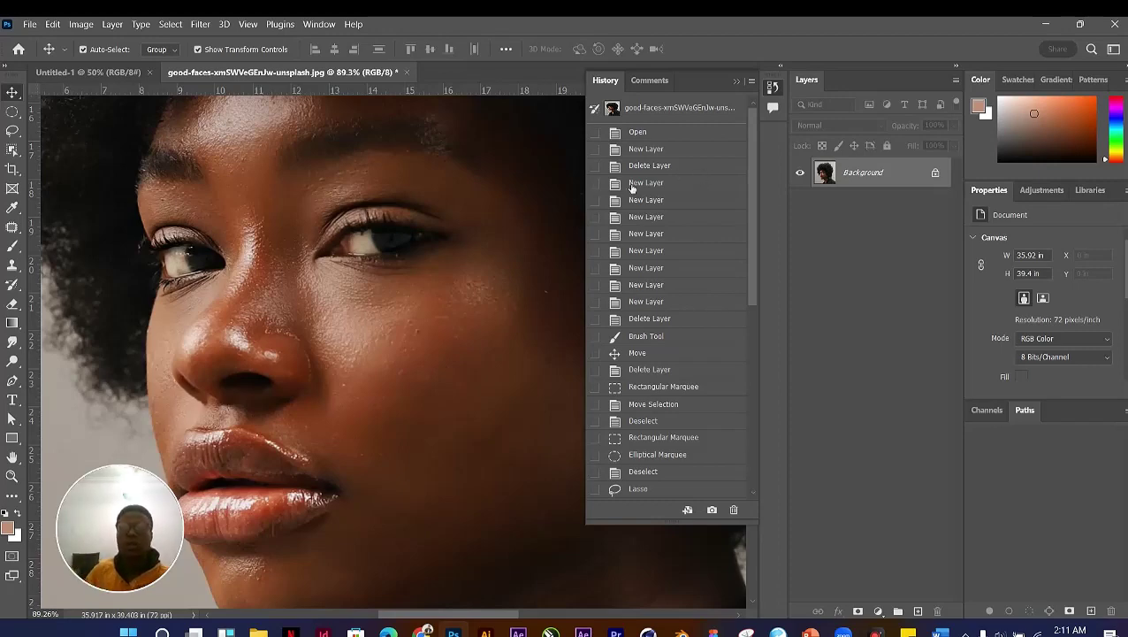
scroll(478, 262, "down", 8)
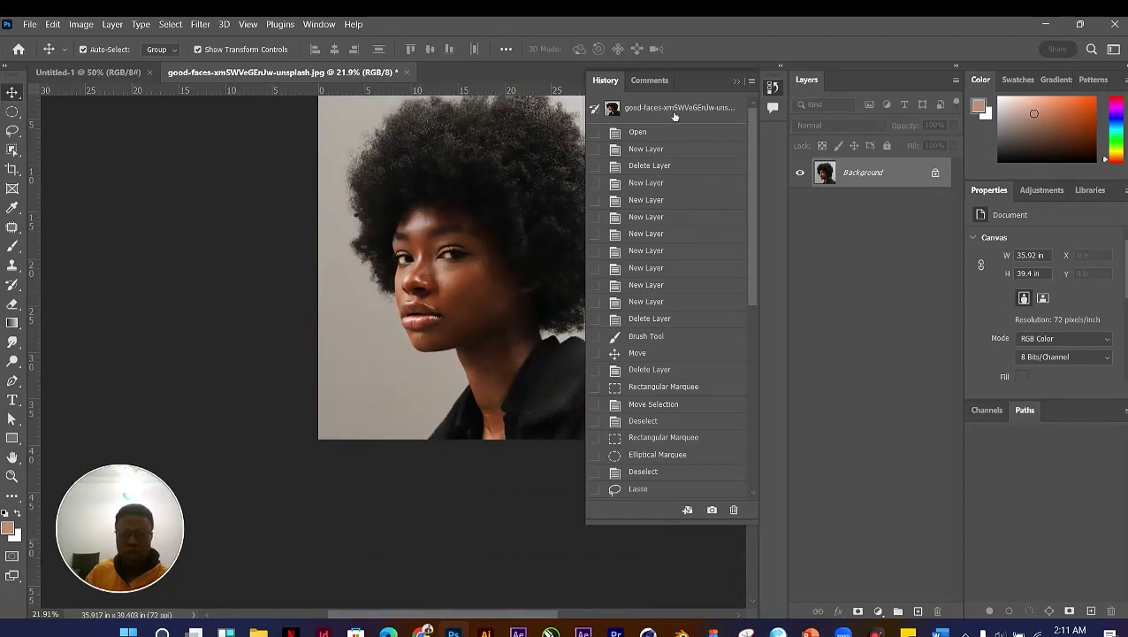
left_click(773, 88)
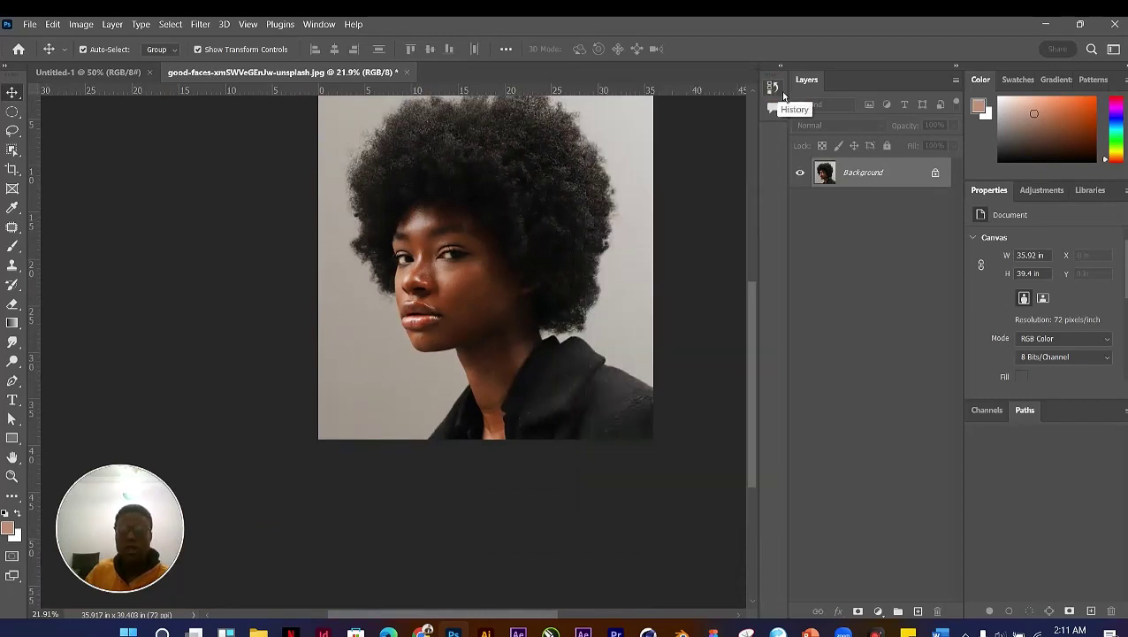
Step: Detach the History panel from the dock and close it
left_click_drag(783, 94, 566, 174)
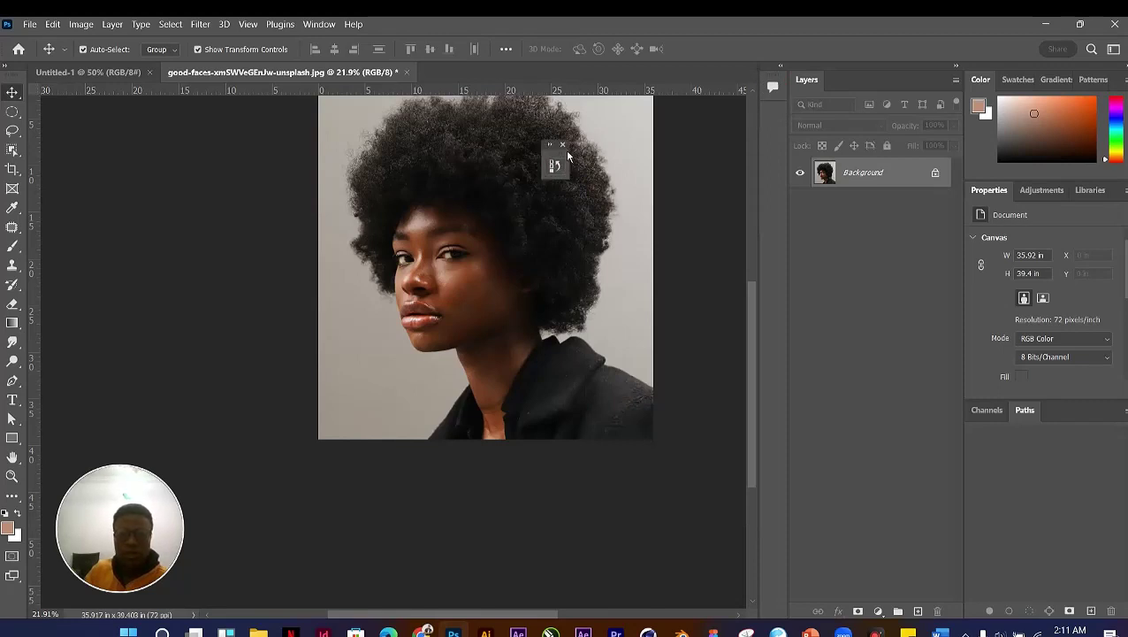
left_click(562, 144)
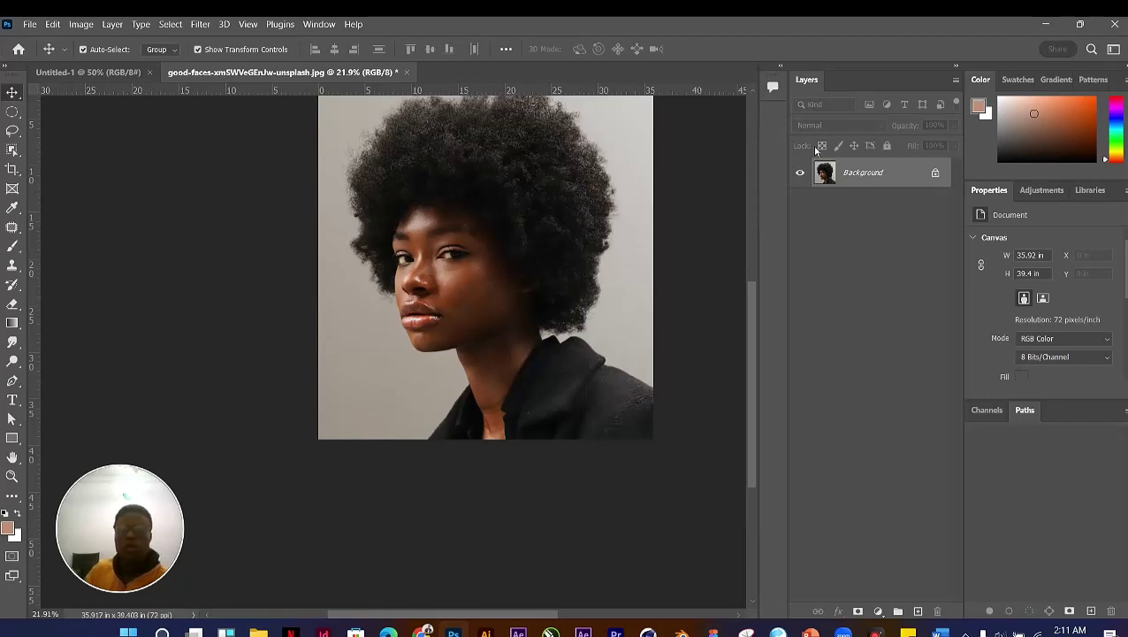
Step: Show the History panel again and dock it above the collapsed Comments panel beside Layers
left_click(320, 25)
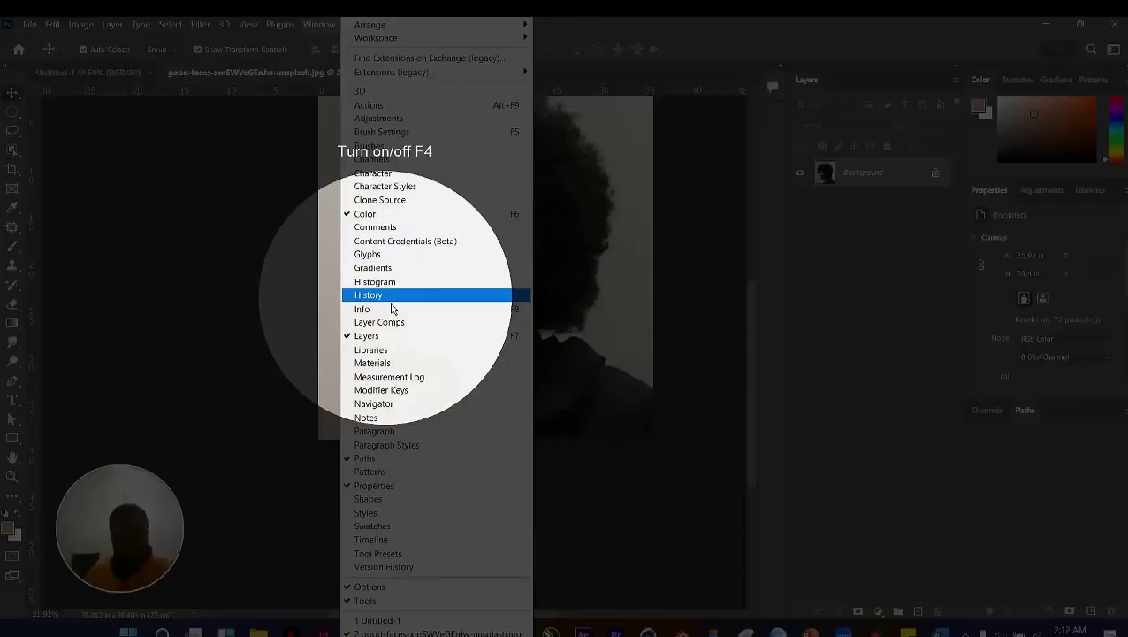
left_click(385, 300)
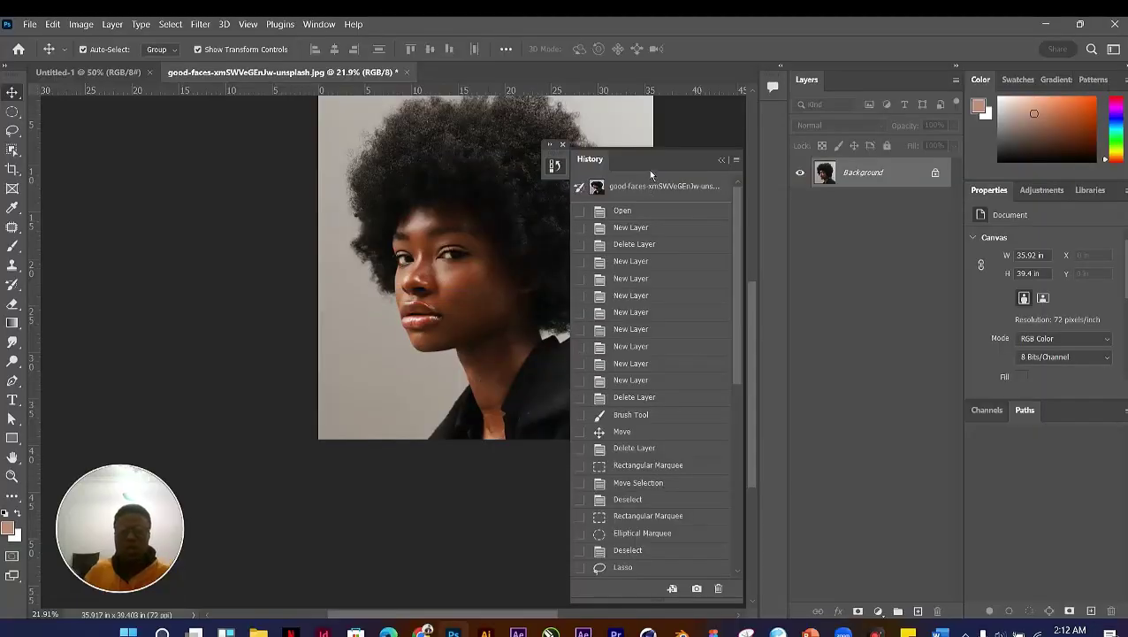
left_click_drag(651, 174, 636, 154)
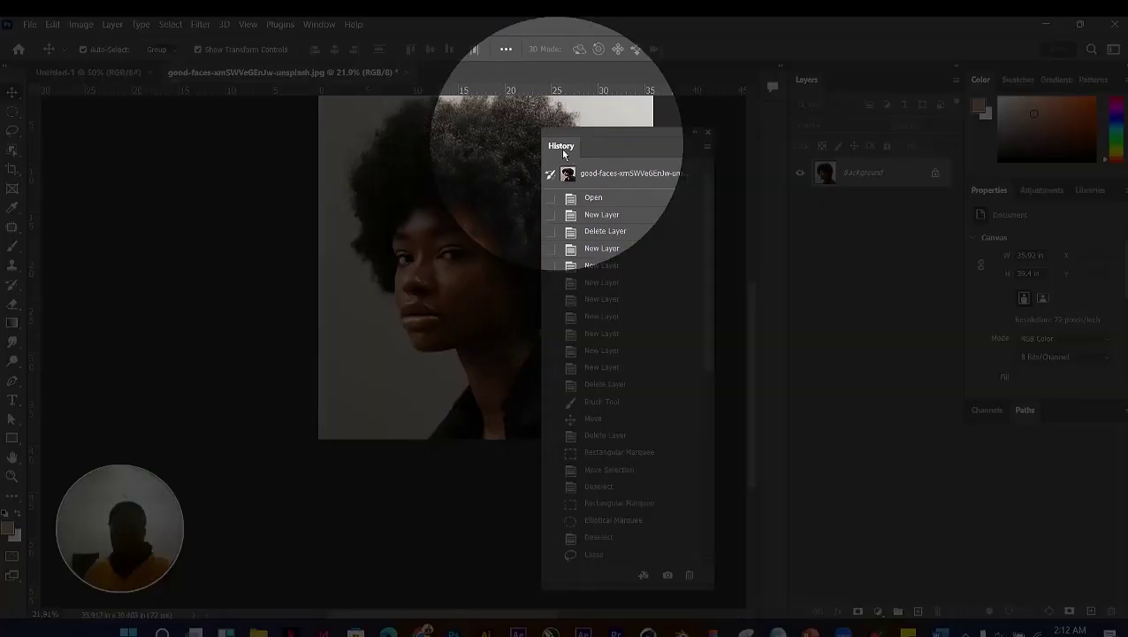
left_click_drag(563, 153, 781, 118)
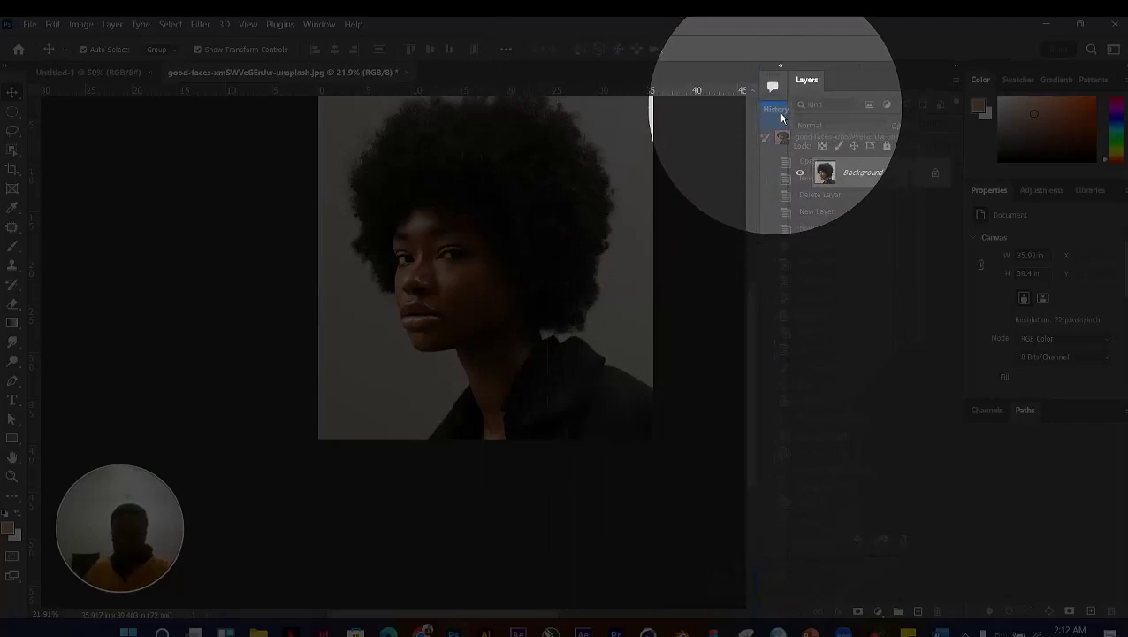
left_click_drag(781, 118, 760, 104)
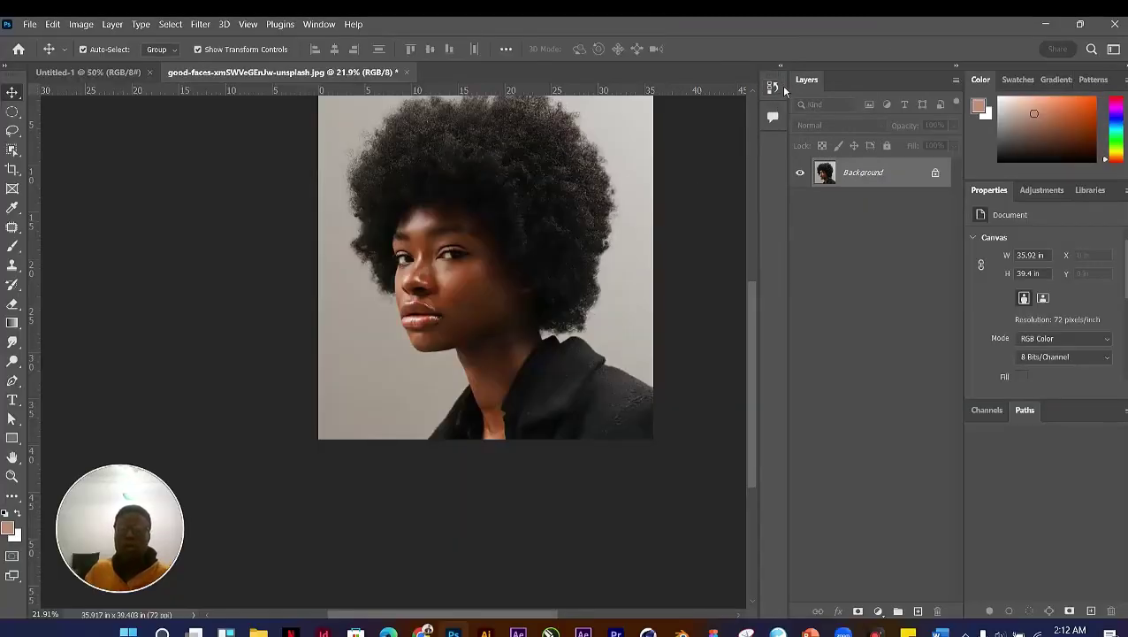
Step: Expand the docked History panel and browse its list of recorded states
left_click(779, 91)
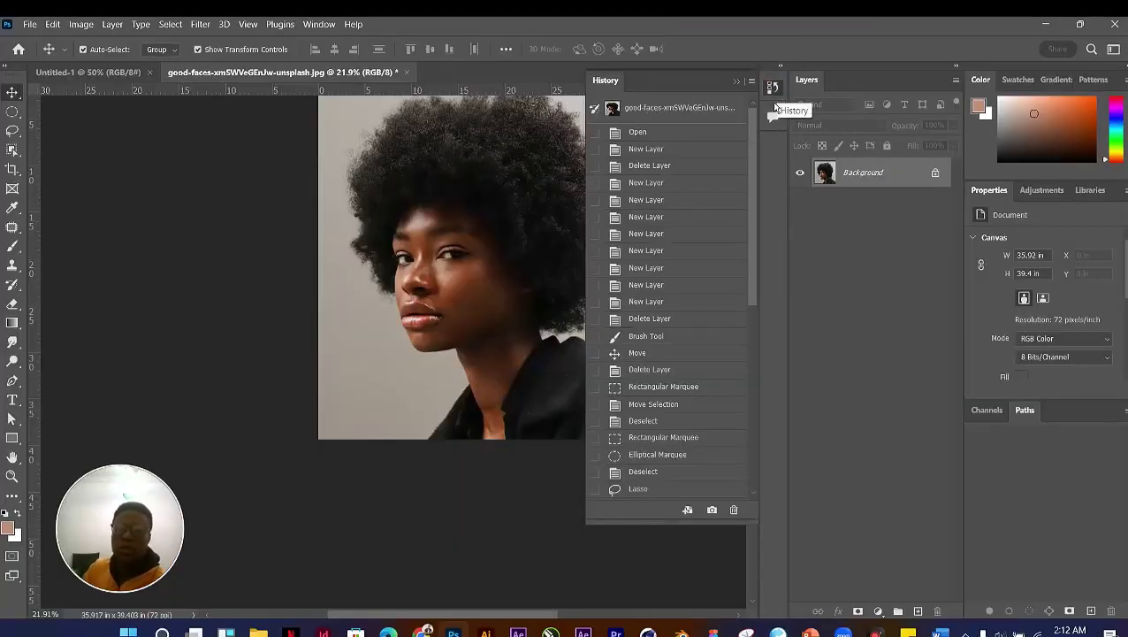
left_click_drag(756, 166, 755, 380)
scroll(659, 416, "up", 10)
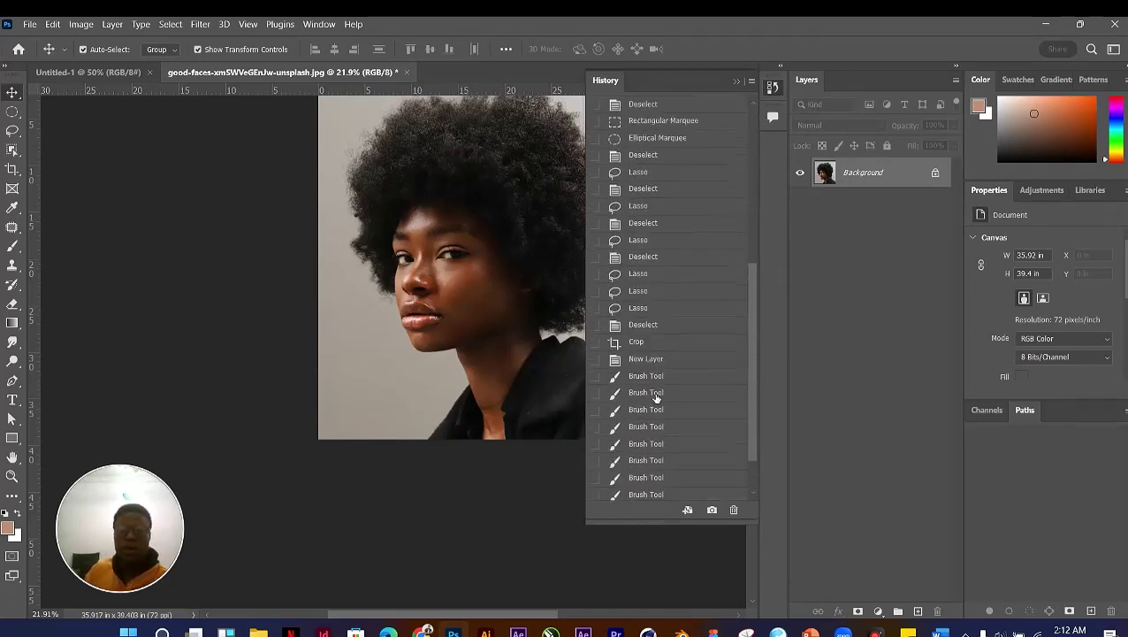
scroll(367, 336, "down", 3)
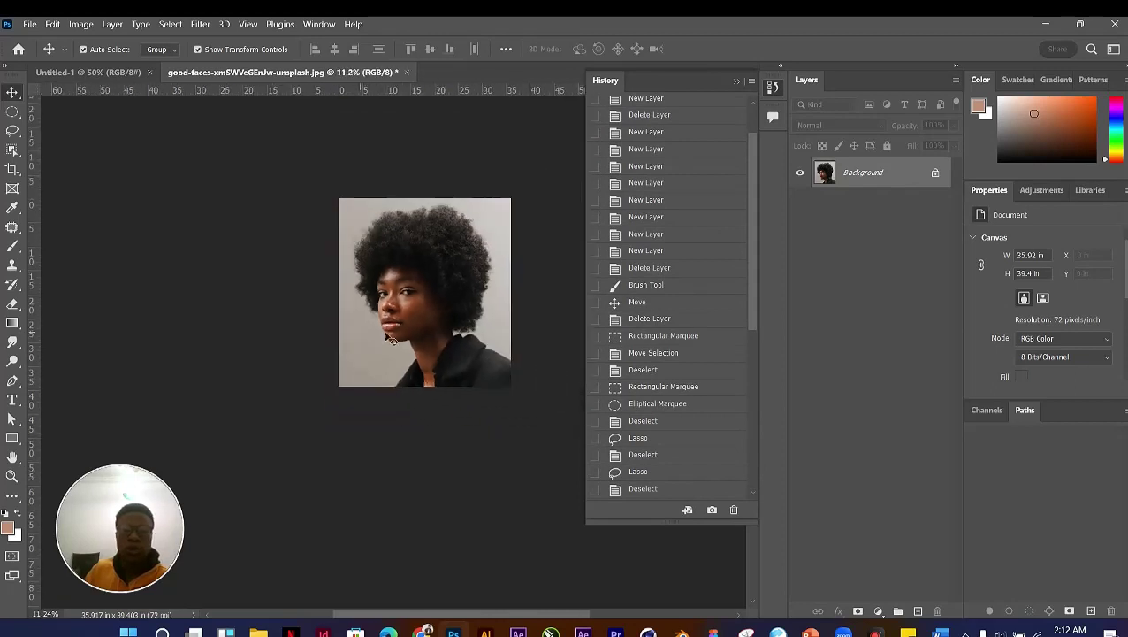
scroll(695, 297, "up", 2)
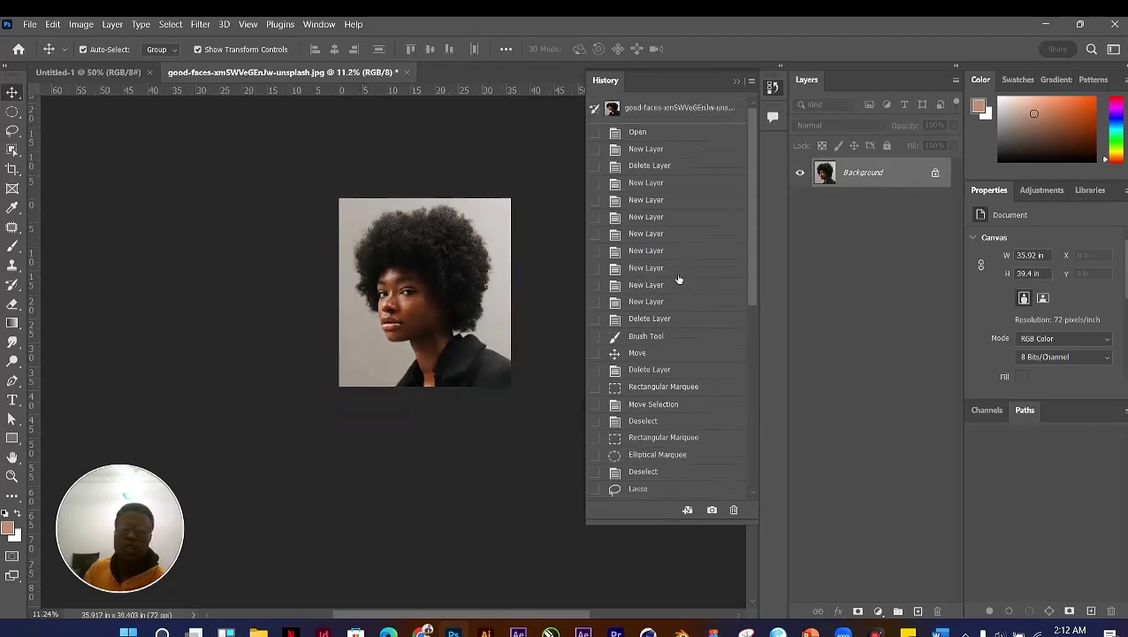
Step: Switch through several earlier history states and revert the photo to its Open state
left_click(677, 268)
left_click(669, 338)
left_click(660, 387)
left_click(660, 437)
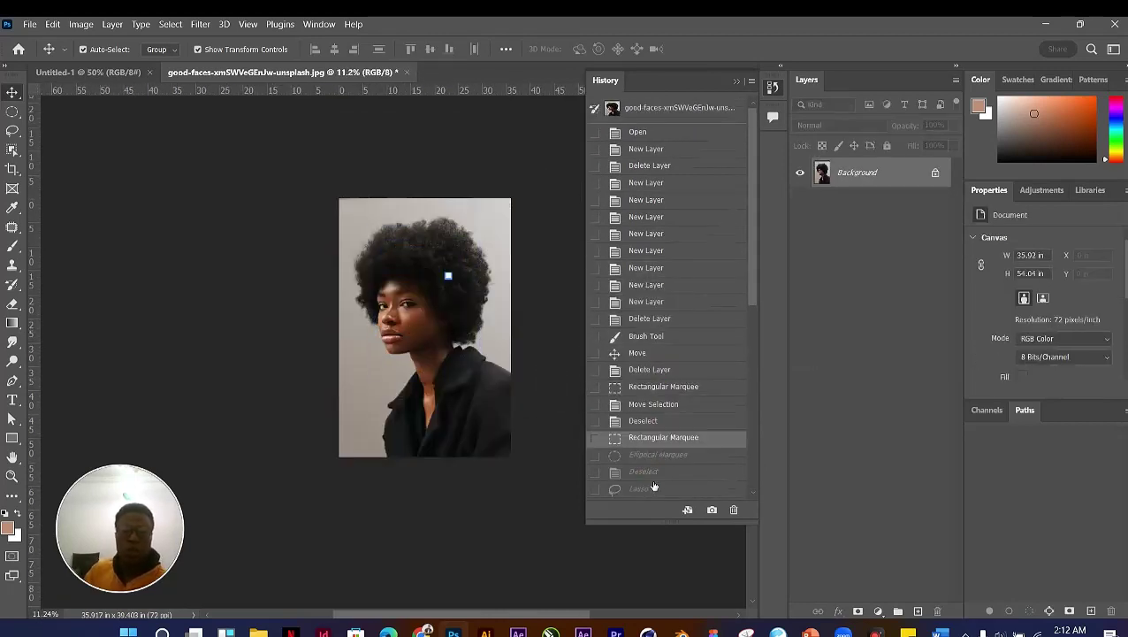
left_click(658, 471)
left_click(657, 318)
left_click(655, 252)
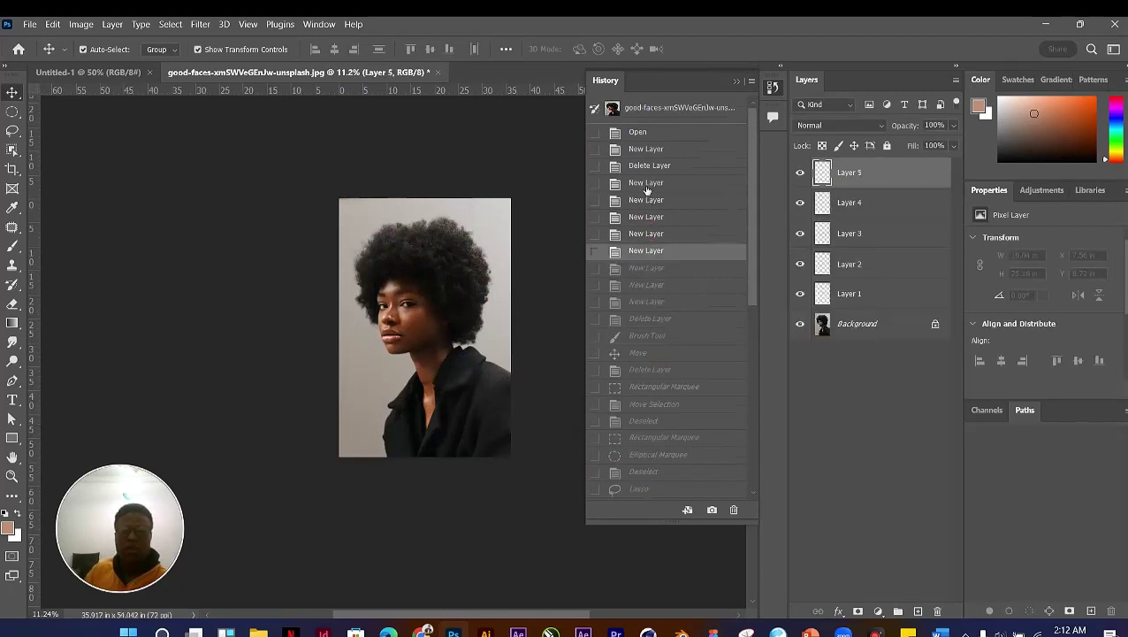
left_click(647, 183)
left_click(649, 165)
left_click(643, 136)
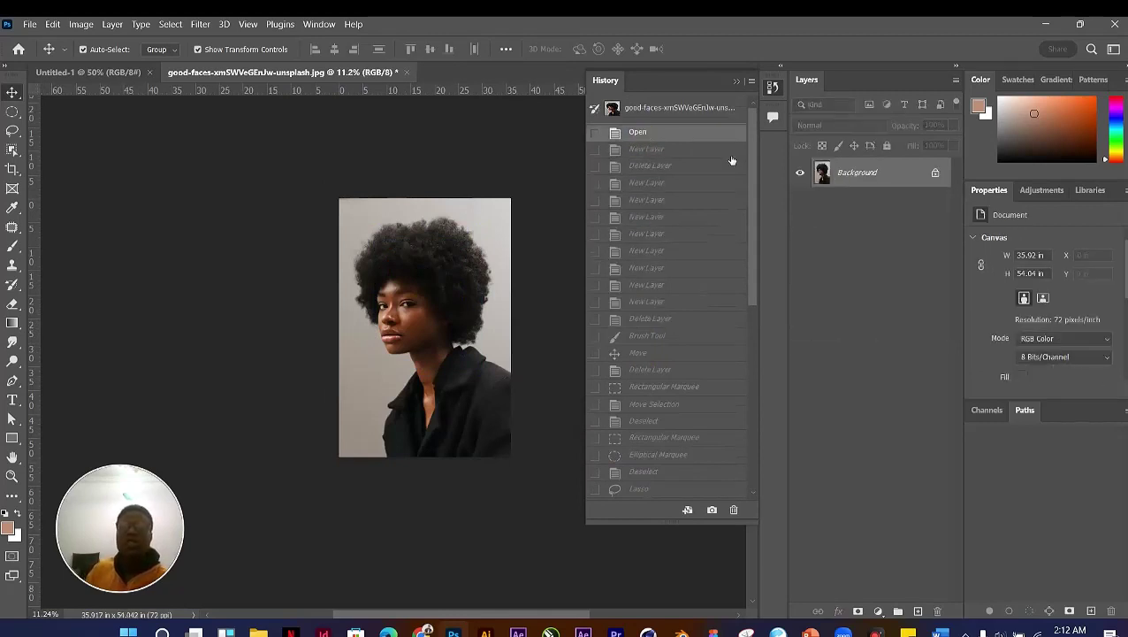
Step: Examine the undone history states and the reverted photo at different zoom levels, and collapse the History panel
mouse_move(757, 215)
left_mouse_down()
mouse_move(752, 424)
mouse_move(754, 401)
left_mouse_up()
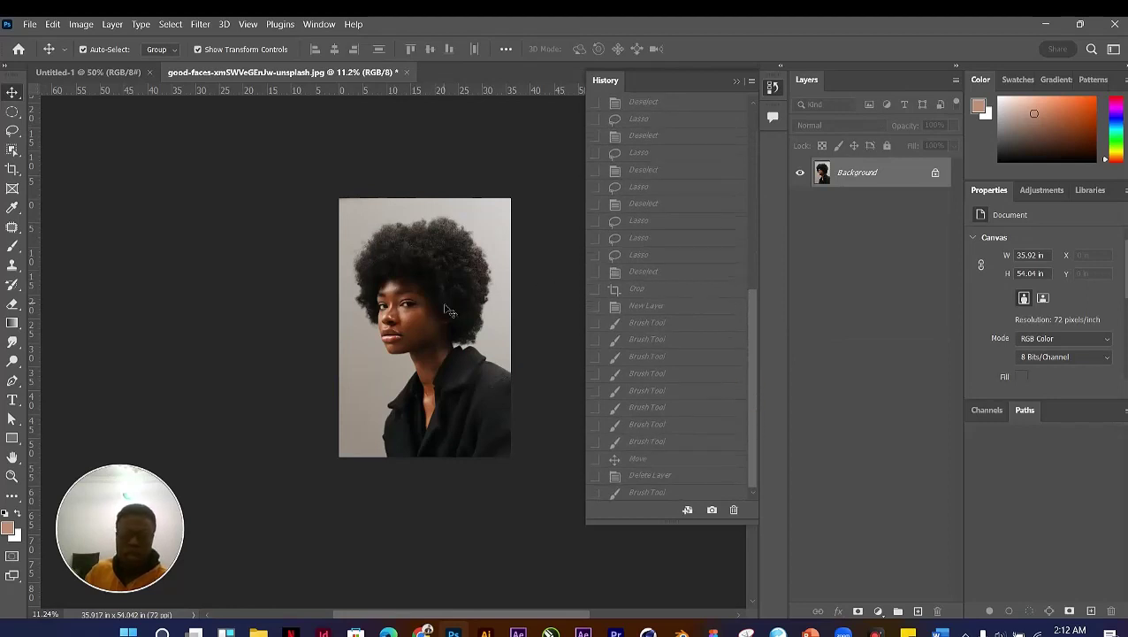
scroll(412, 331, "up", 1)
scroll(412, 330, "up", 3)
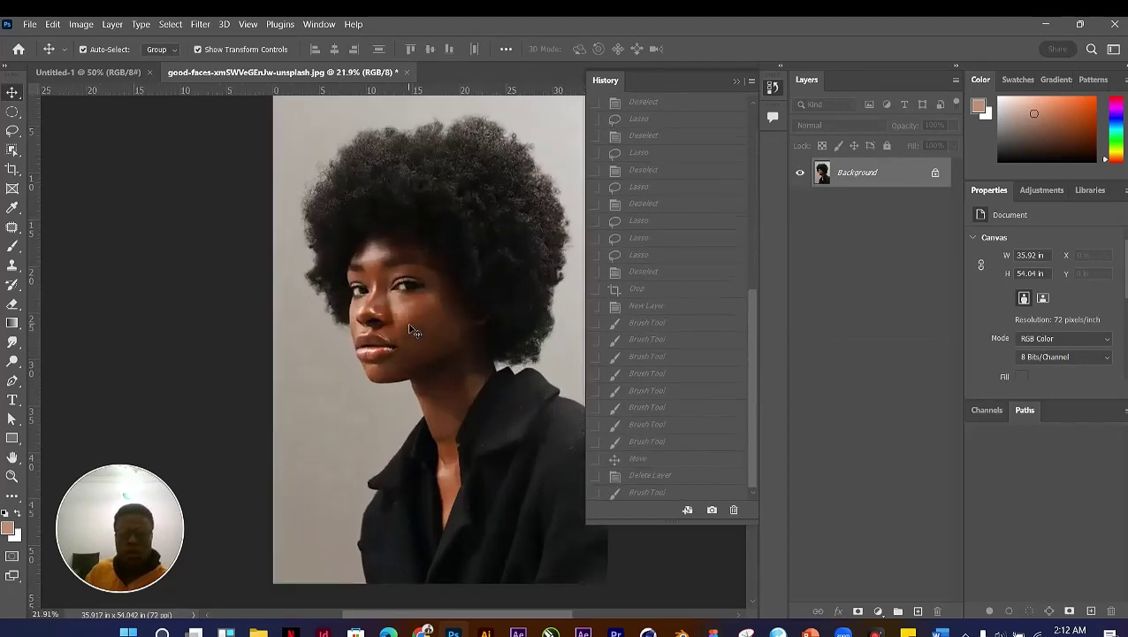
scroll(412, 320, "down", 2)
scroll(411, 317, "down", 2)
scroll(477, 327, "up", 2)
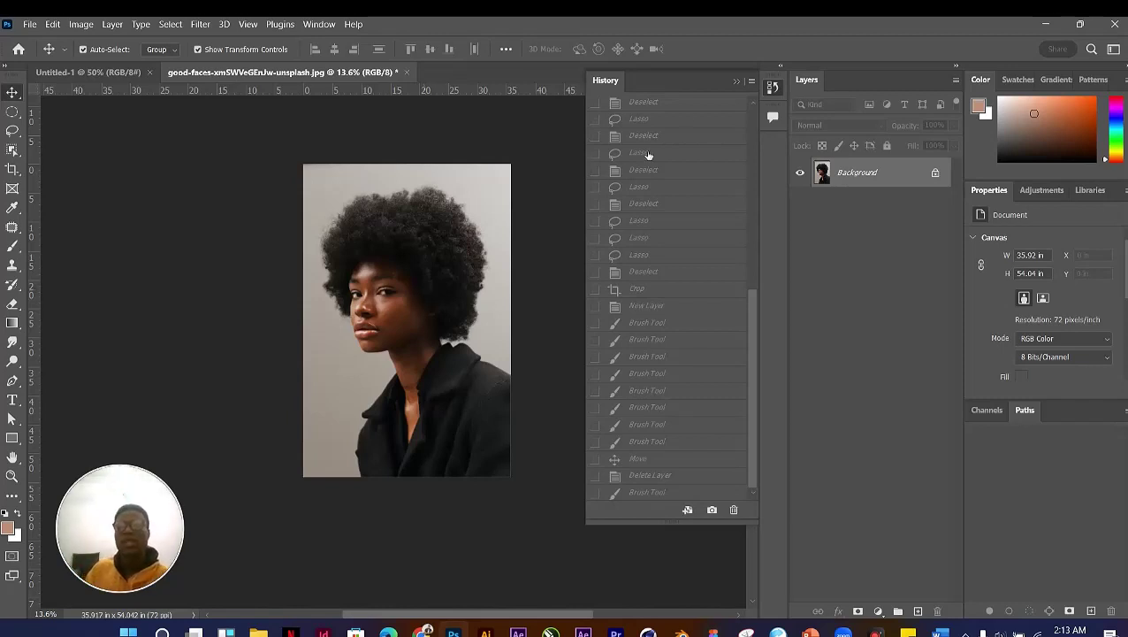
left_click(738, 81)
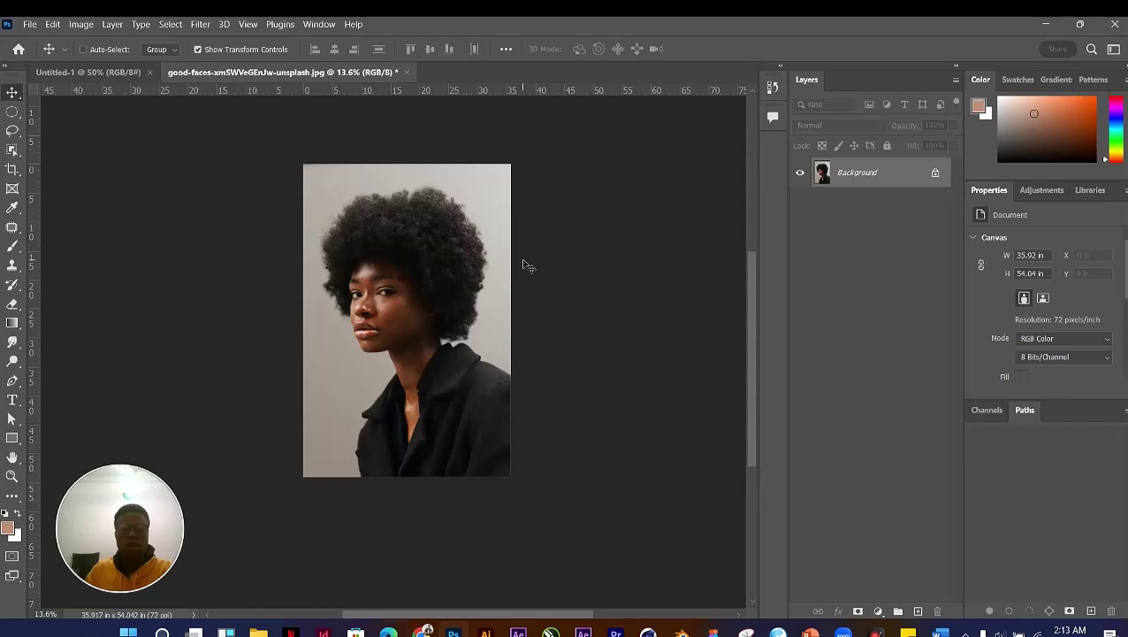
Step: Open the Preferences and look through the General, Workspace, Tools, File Handling and History & Content Credentials pages
key("ctrl+shift+x")
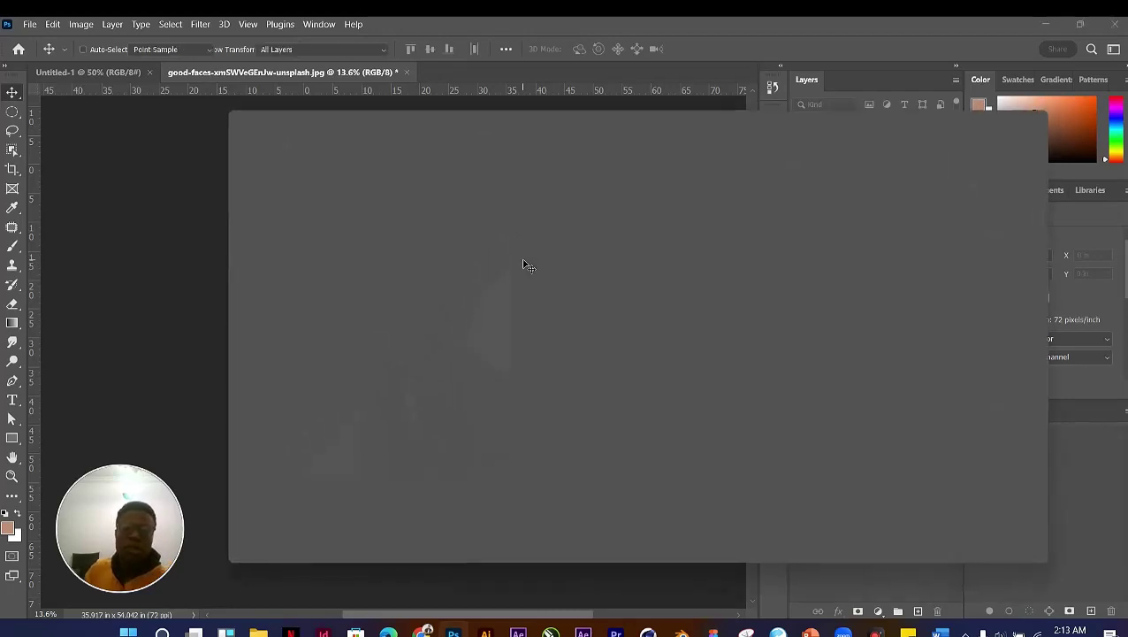
left_click_drag(554, 123, 522, 104)
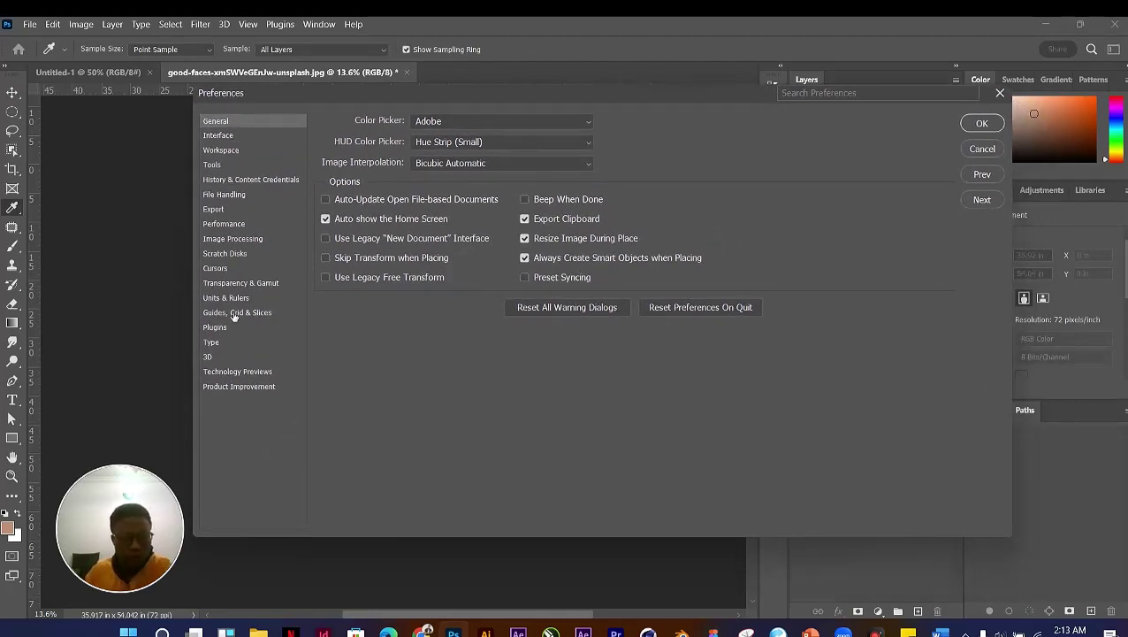
key("F4")
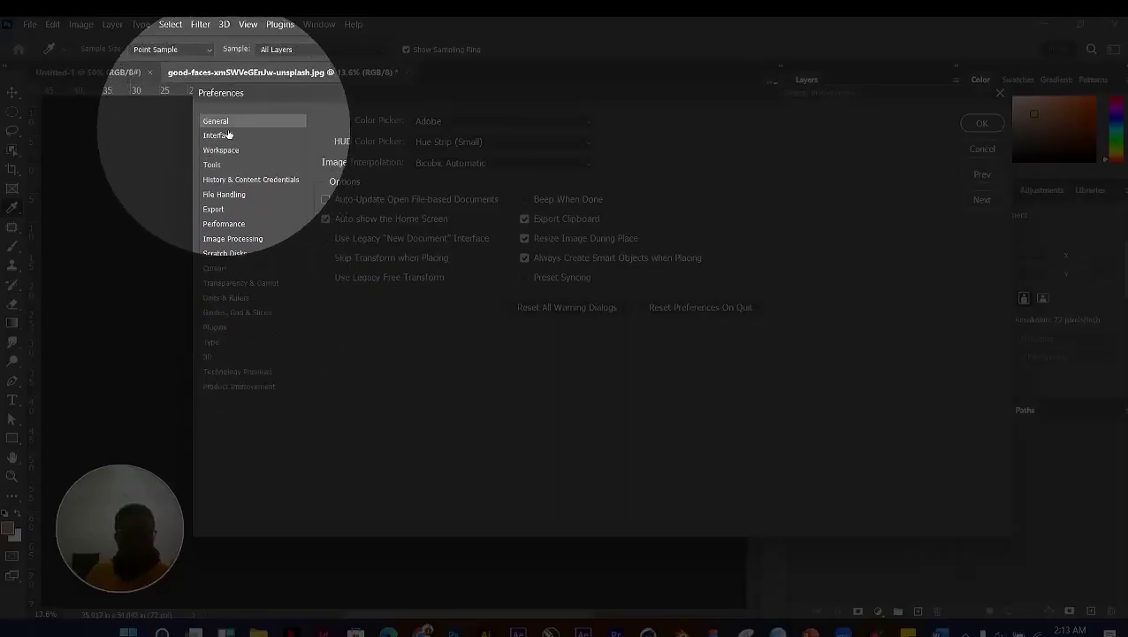
left_click(263, 183)
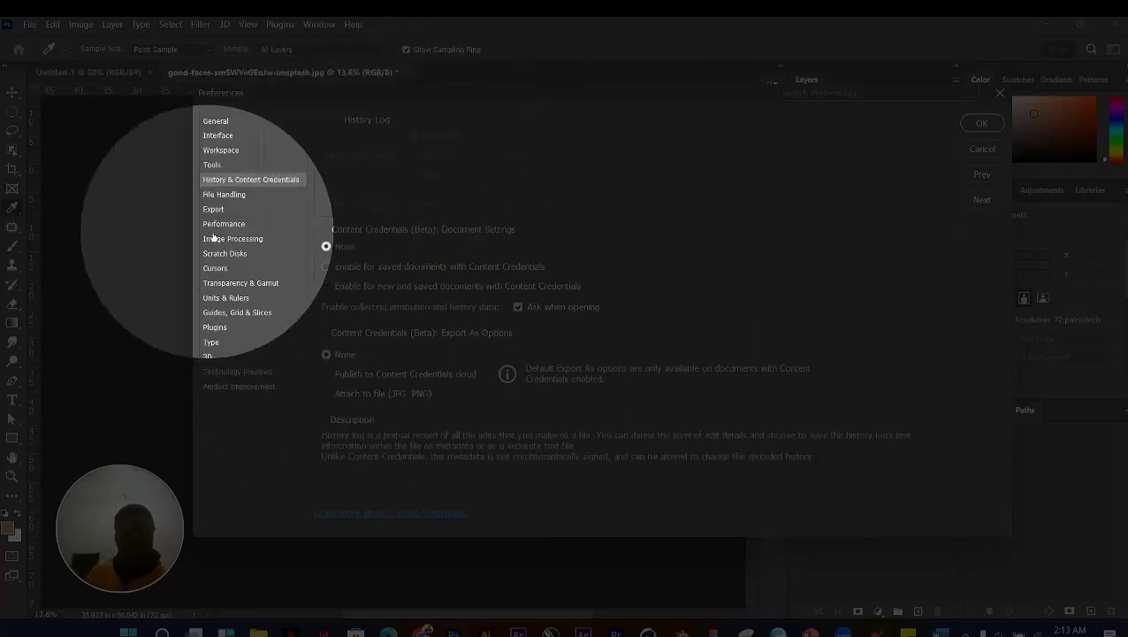
left_click(238, 152)
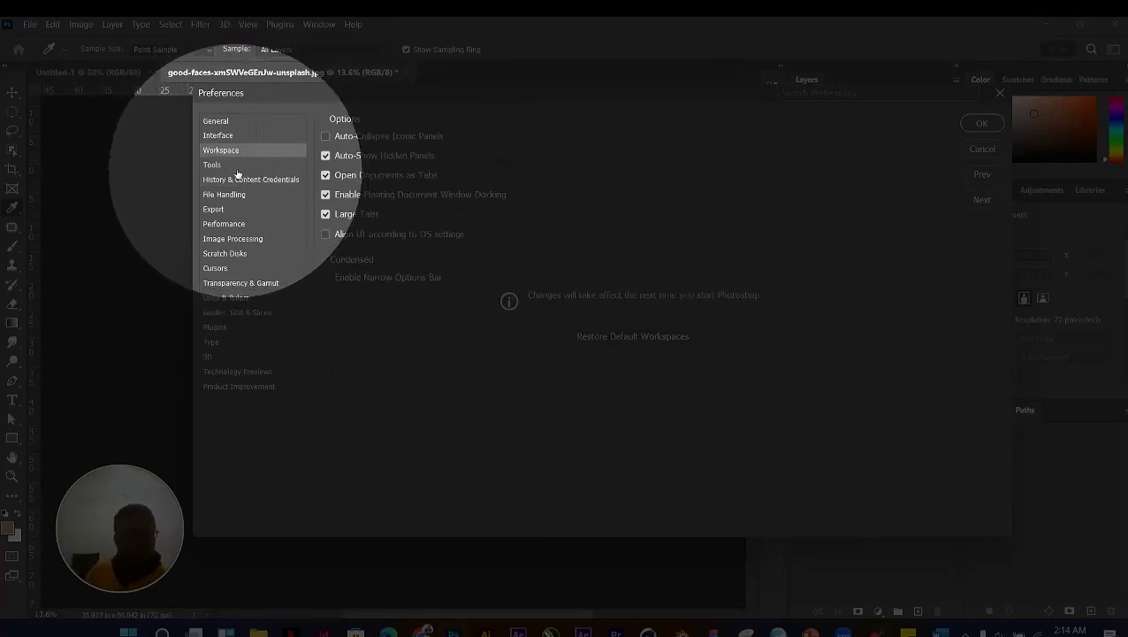
left_click(230, 166)
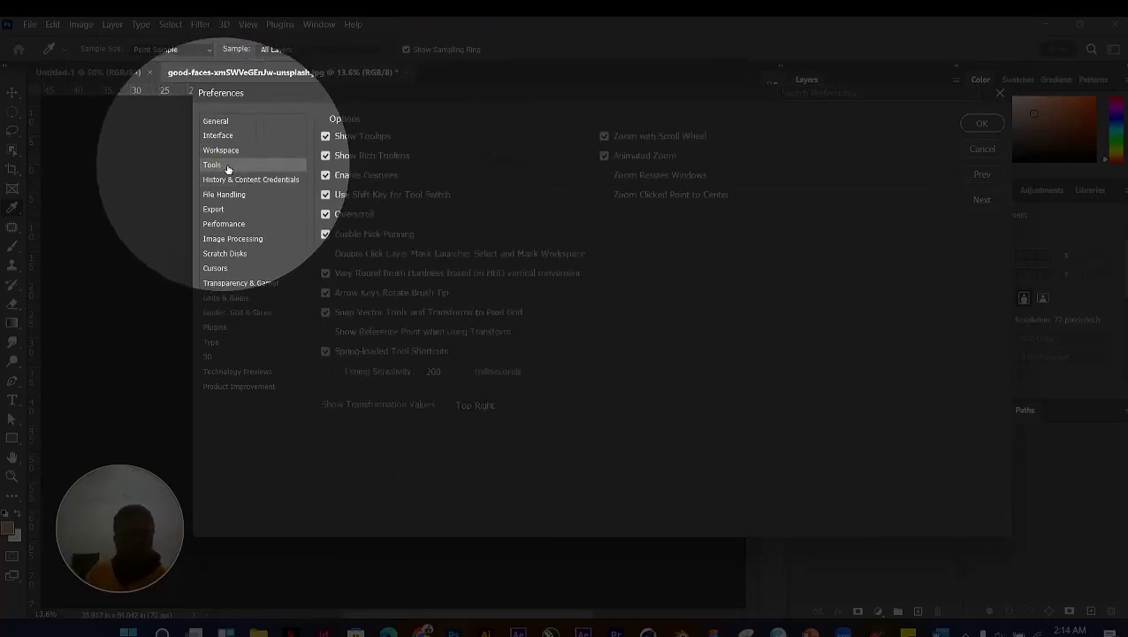
left_click(229, 124)
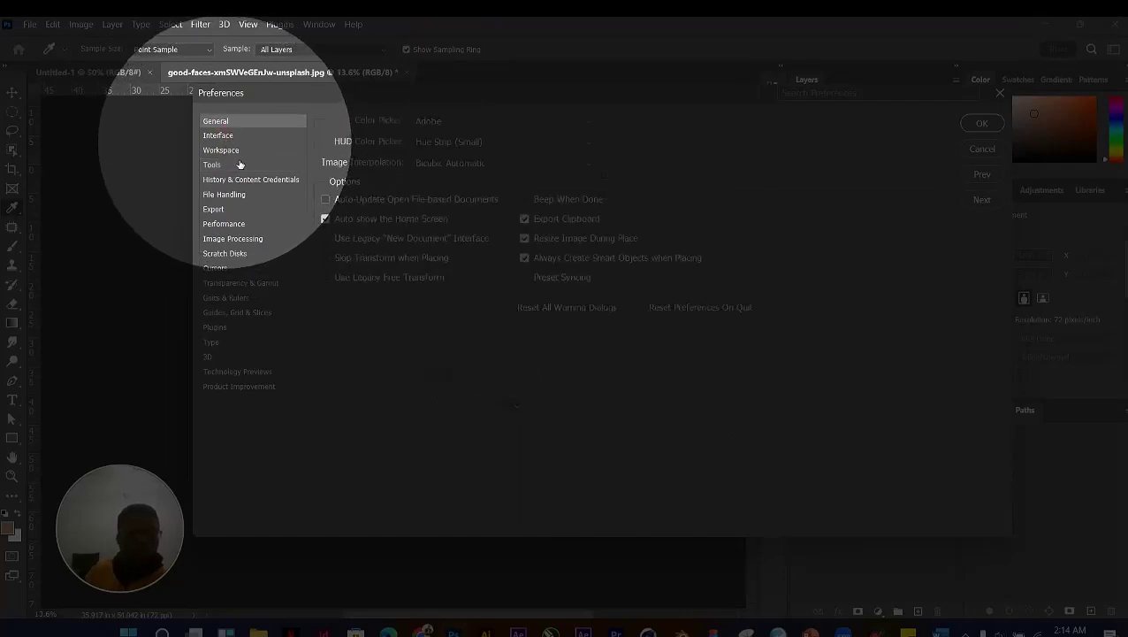
left_click(245, 198)
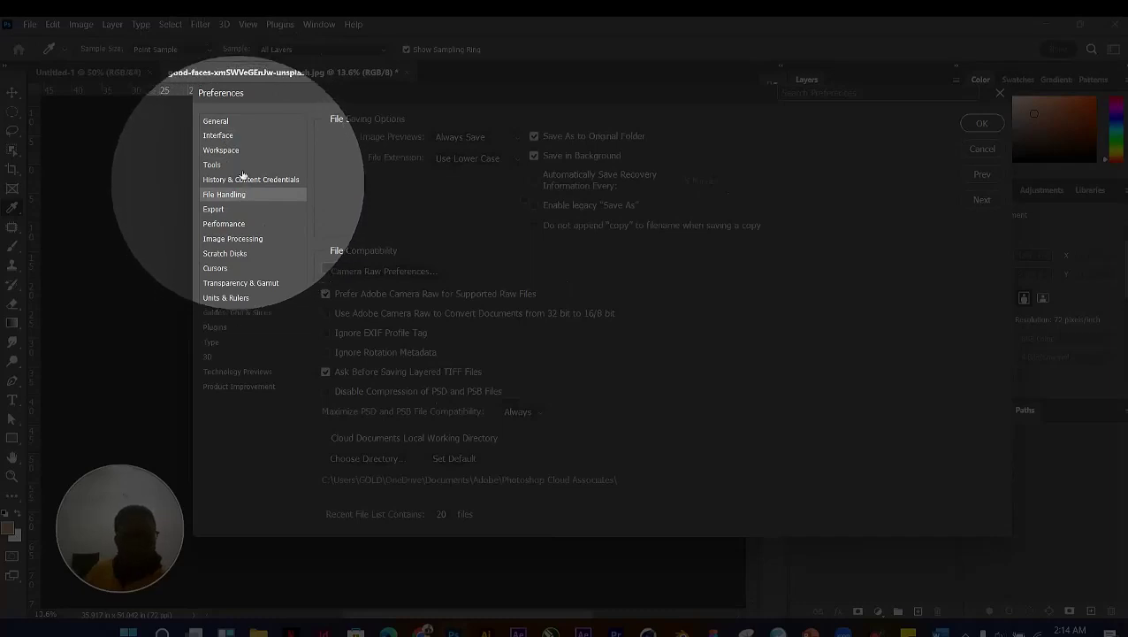
left_click(229, 180)
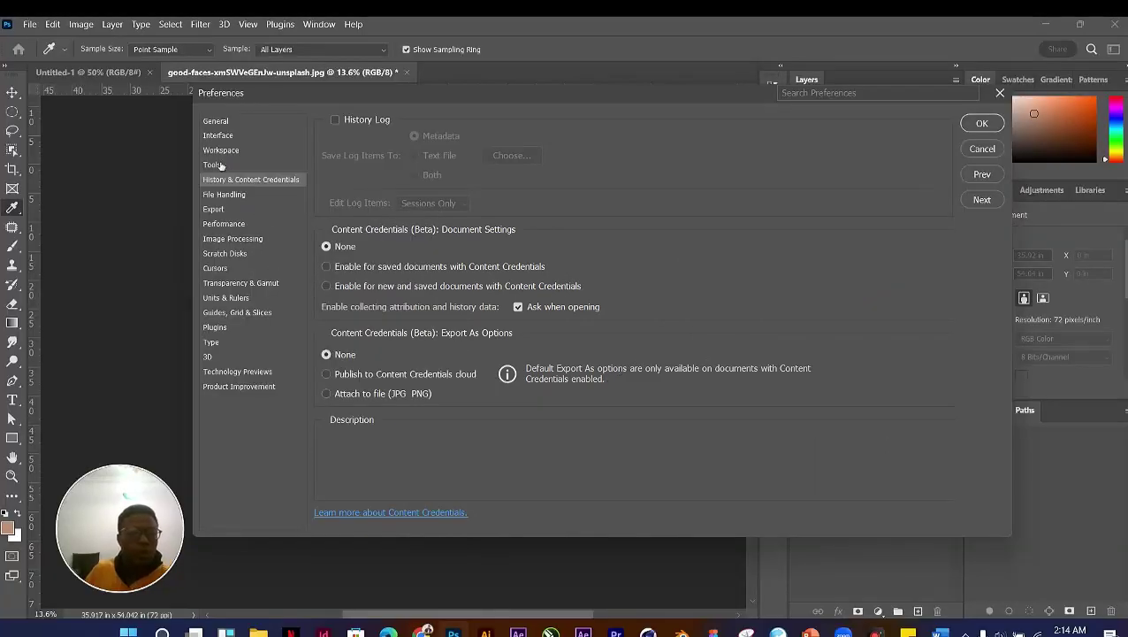
Step: Go through the preference categories from General to Performance to find the history settings
left_click(217, 165)
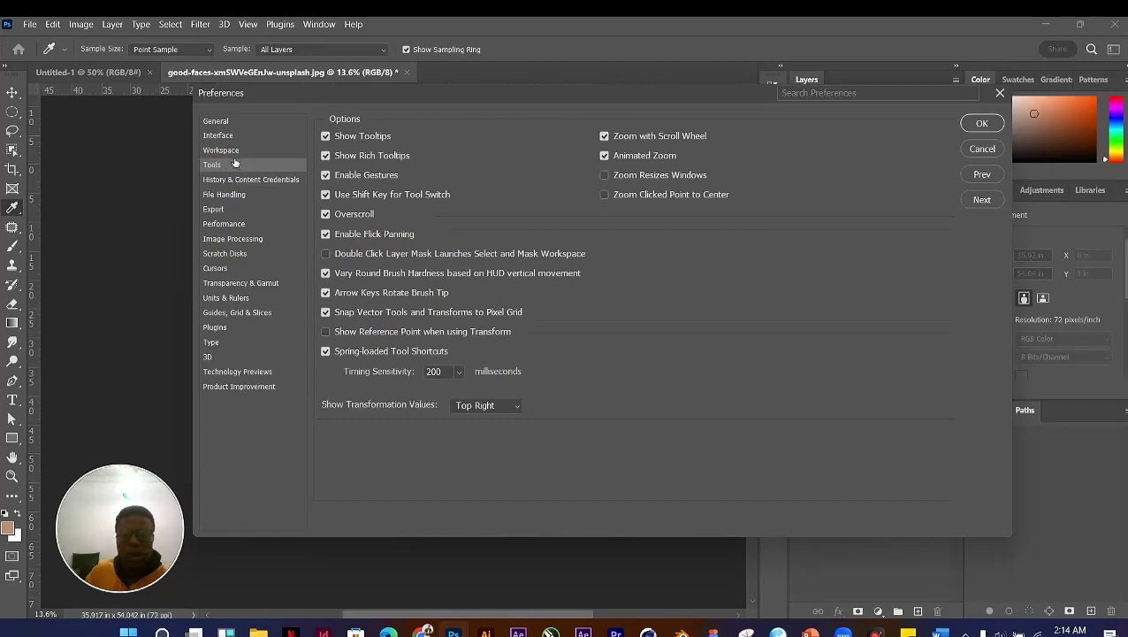
left_click(217, 123)
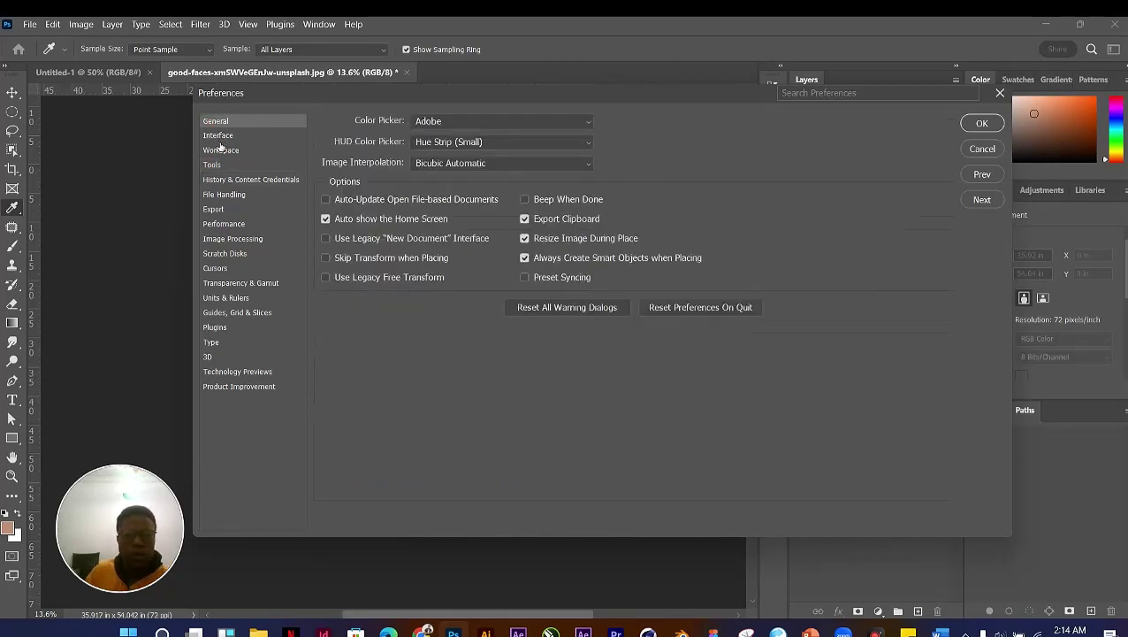
left_click(219, 137)
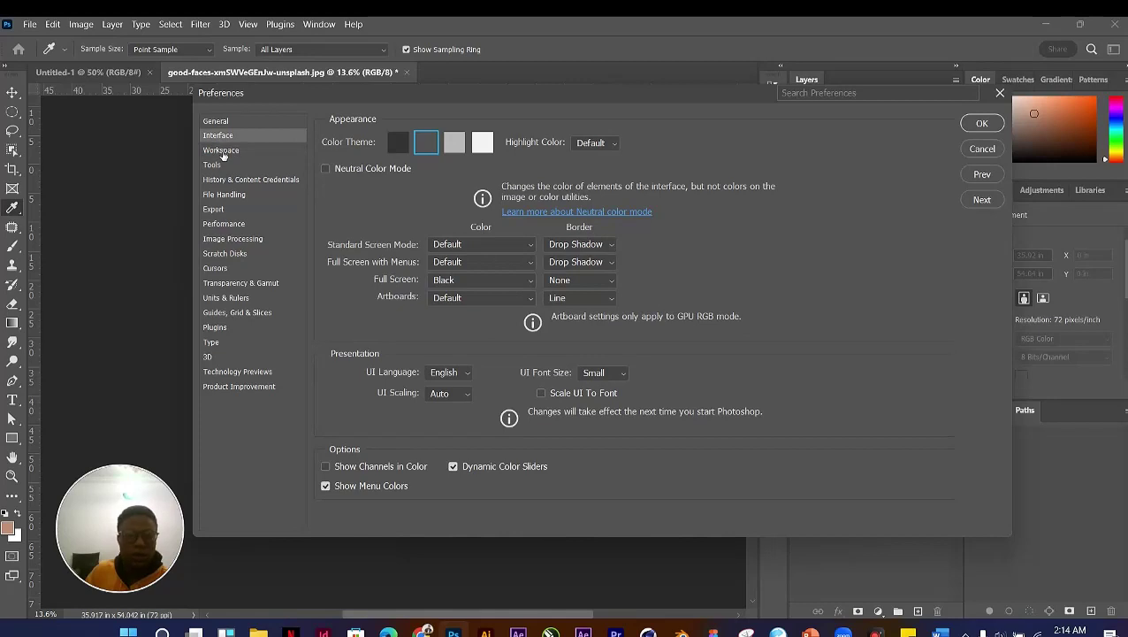
left_click(221, 152)
left_click(216, 166)
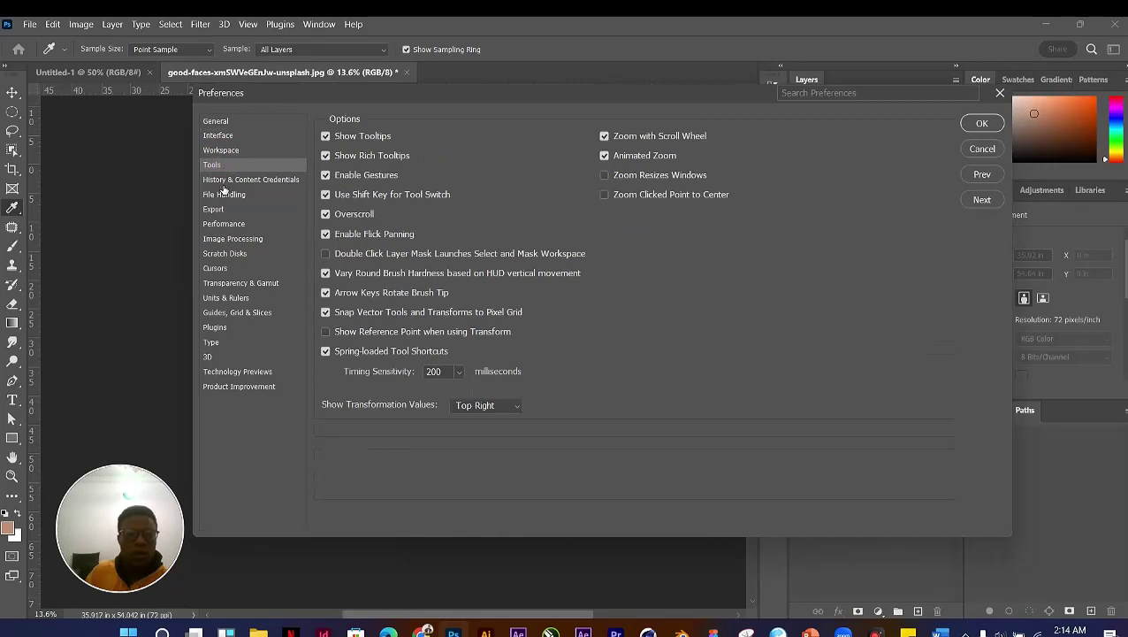
left_click(223, 182)
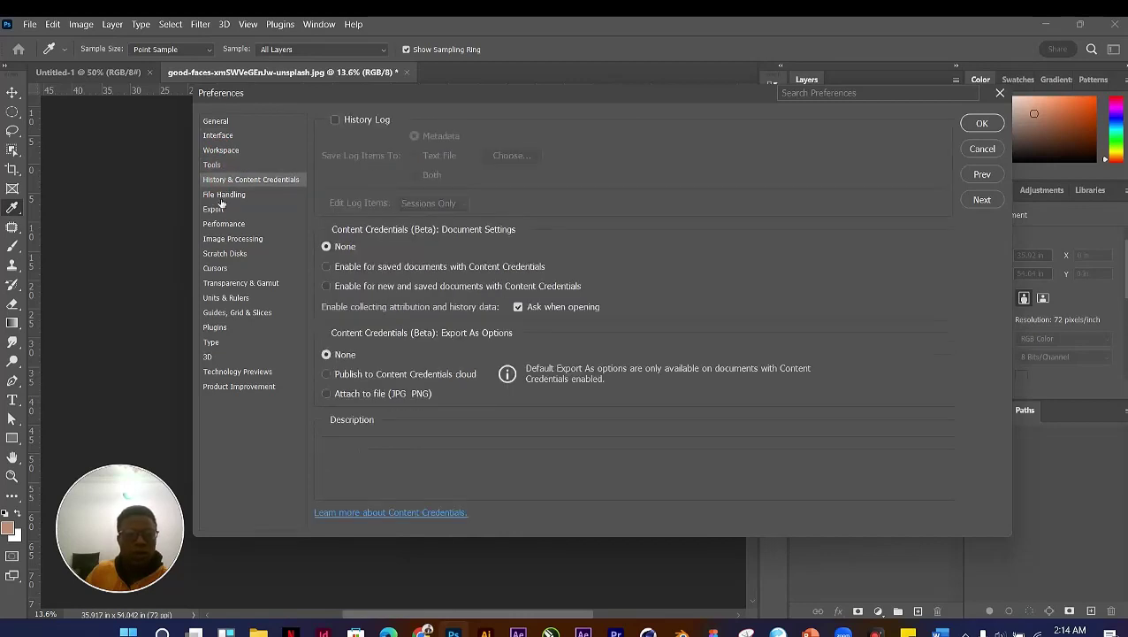
left_click(221, 198)
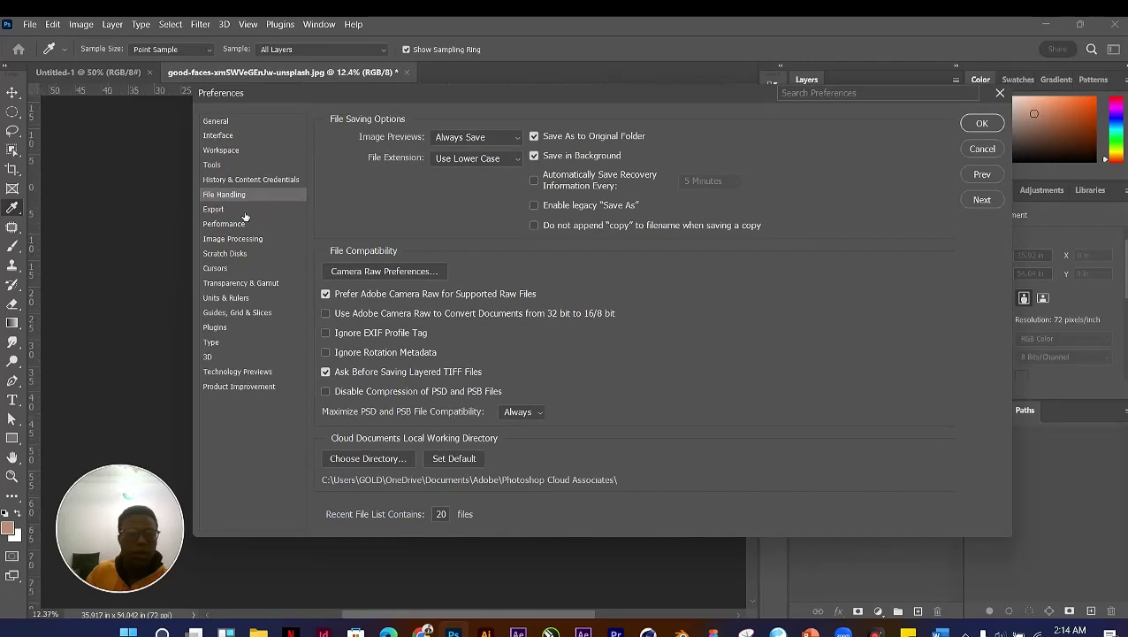
left_click(238, 210)
left_click(247, 228)
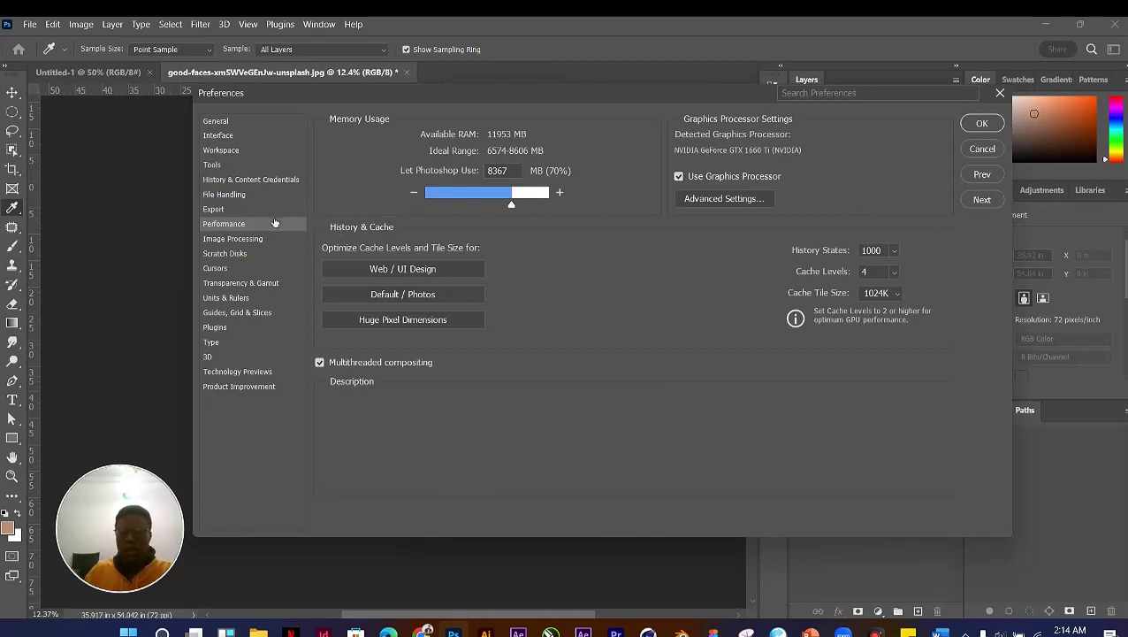
Step: Try lowering the number of History States in the Performance preferences to 62
key("F4")
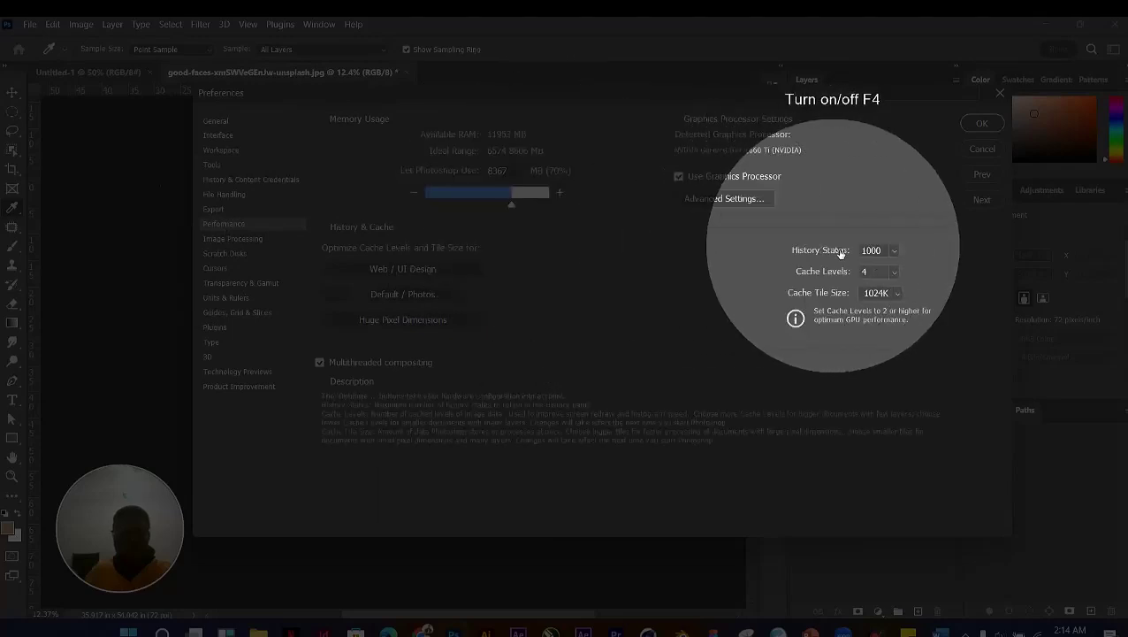
left_click(895, 271)
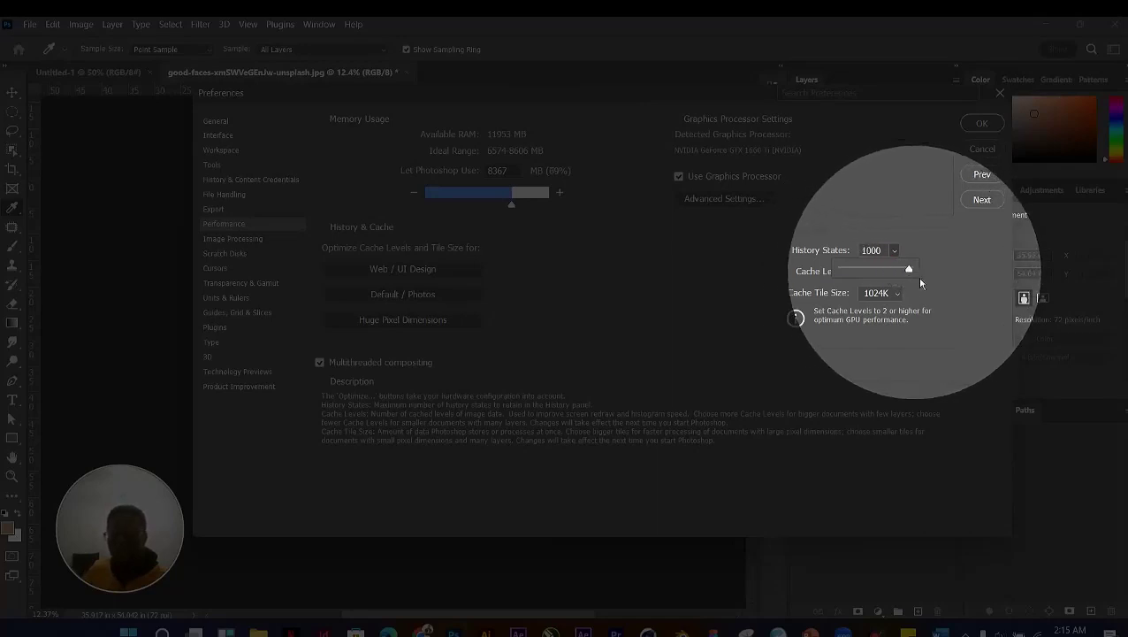
left_click_drag(918, 276, 874, 256)
left_click(878, 254)
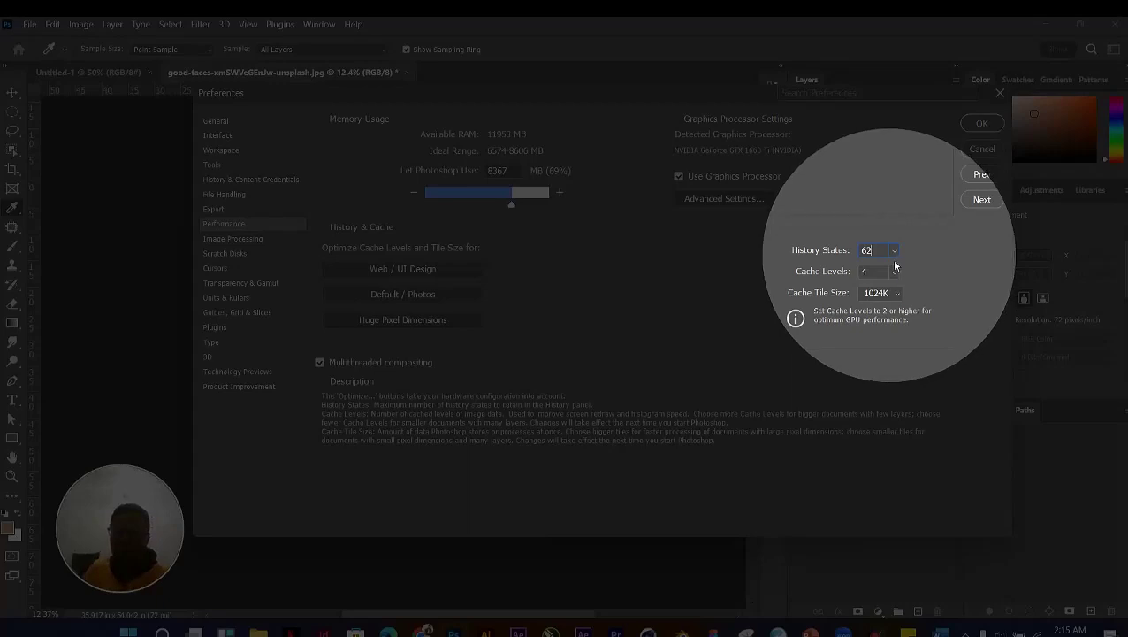
double_click(866, 251)
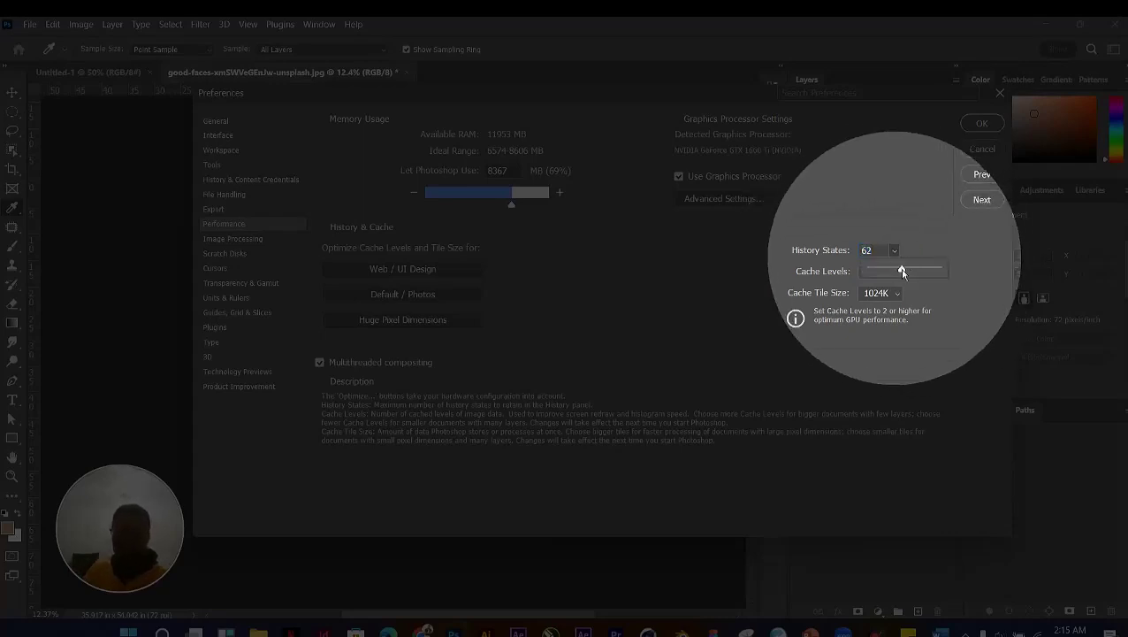
left_click(880, 250)
key("Tab")
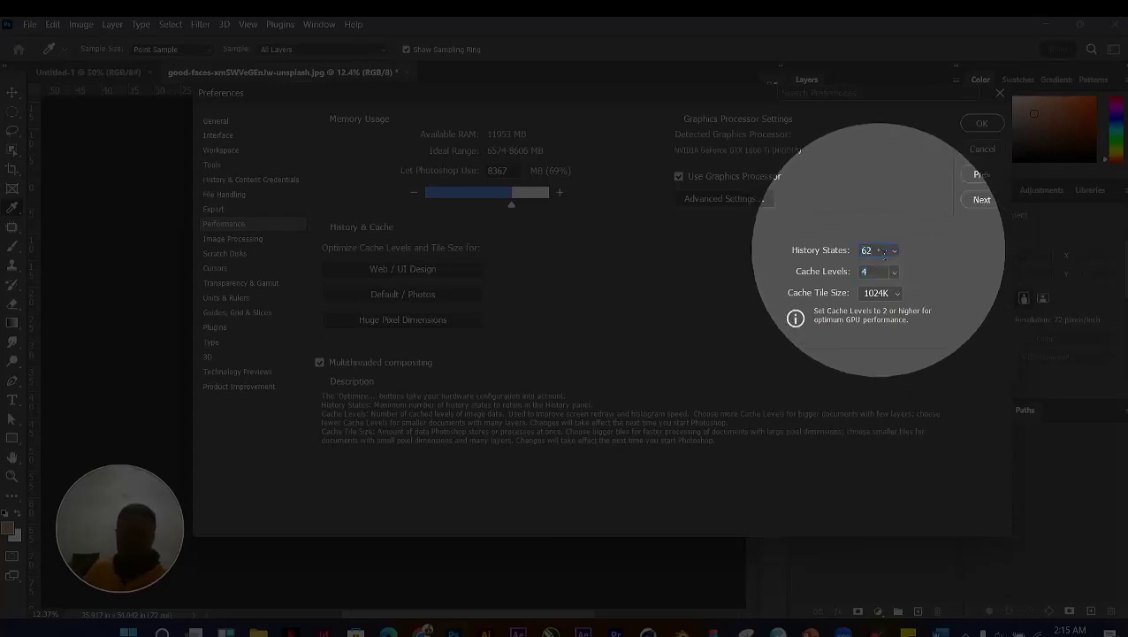
Step: Set the History States to 1000, trying 50 as an alternative, and apply the preferences
double_click(867, 250)
type("10")
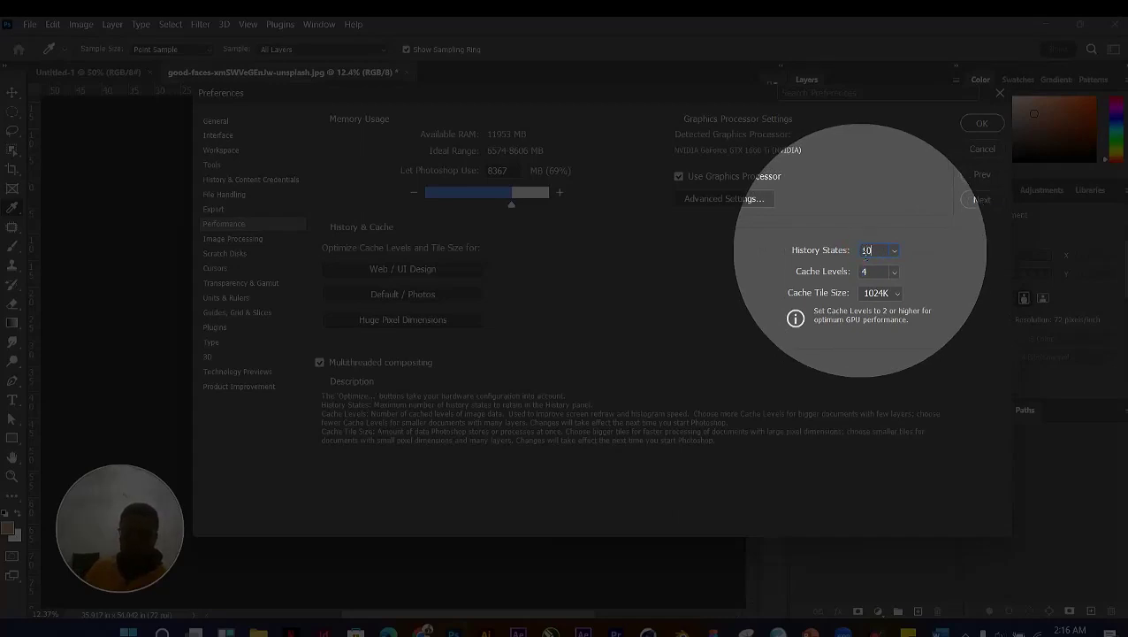
type("00")
double_click(866, 251)
type("50")
key("BackSpace")
key("BackSpace")
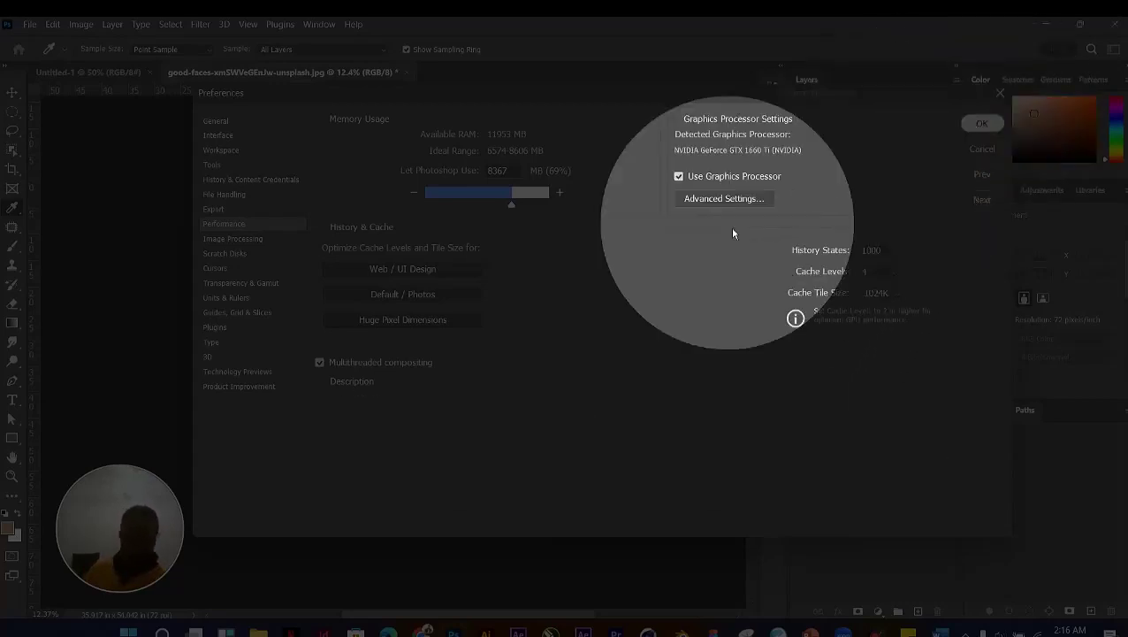
key("Return")
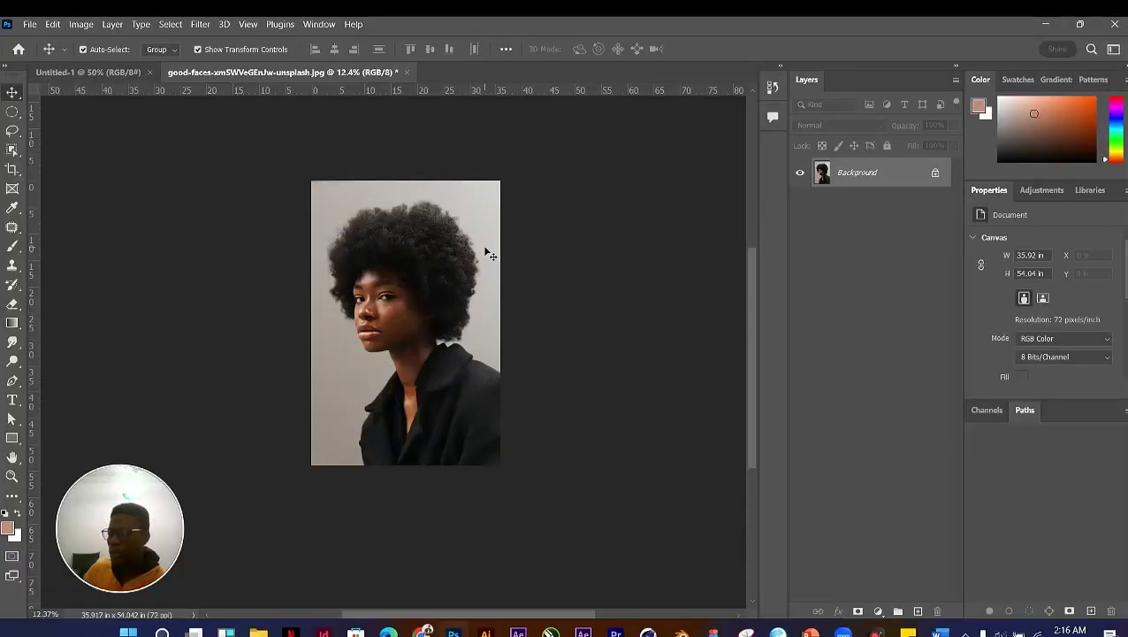
Step: Activate the Clone Stamp tool and try painting on the woman's cheek without a source point
scroll(376, 300, "up", 3)
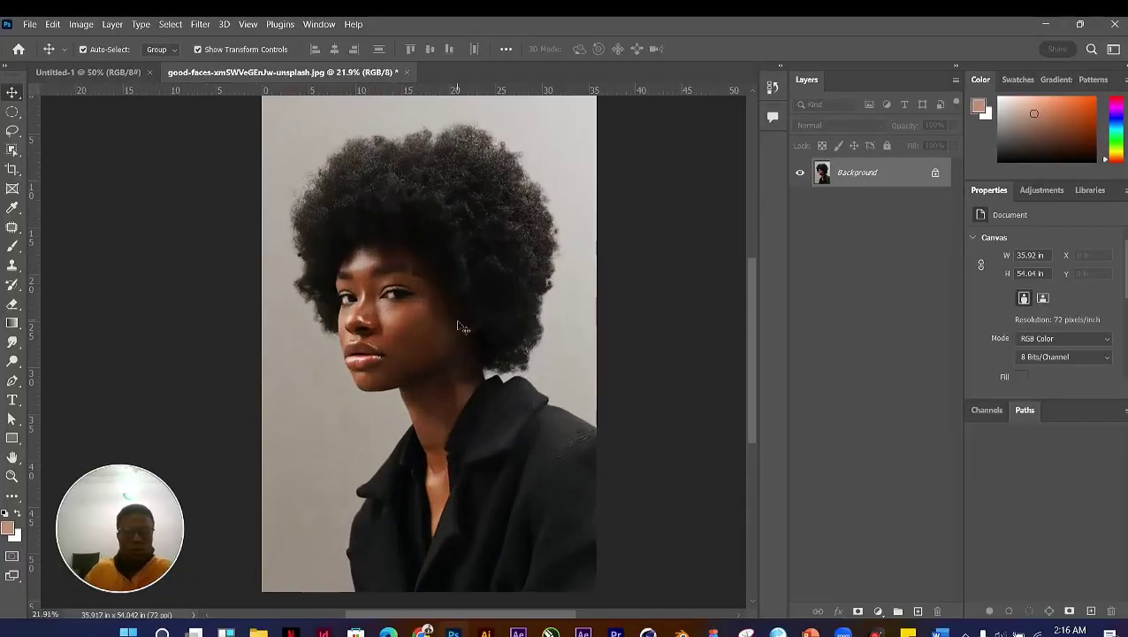
scroll(442, 322, "up", 4)
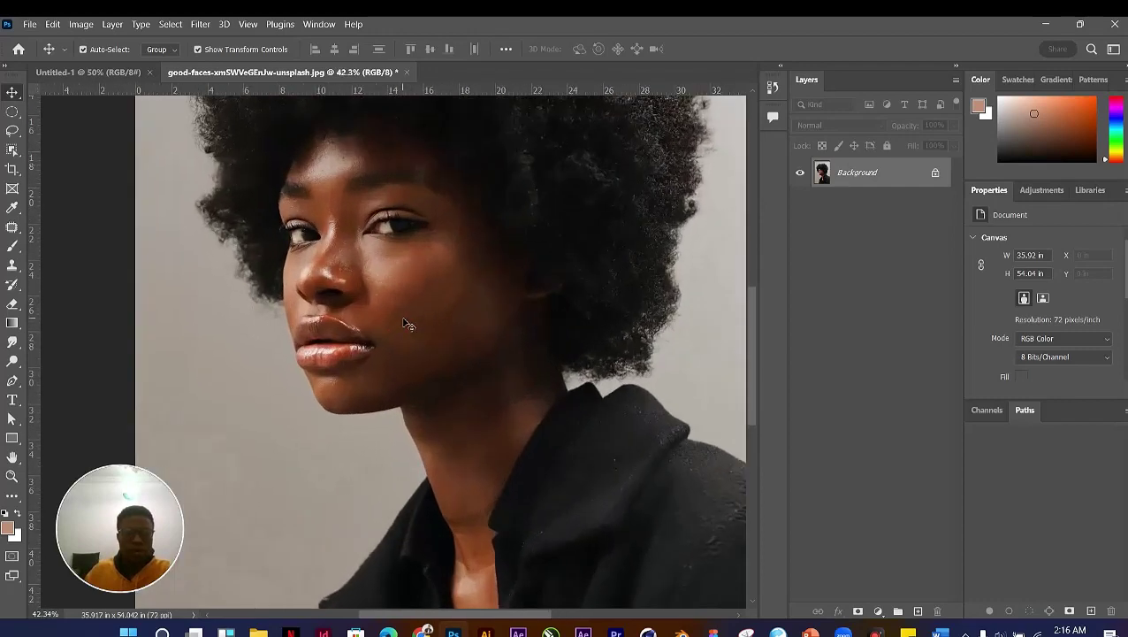
scroll(415, 319, "up", 4)
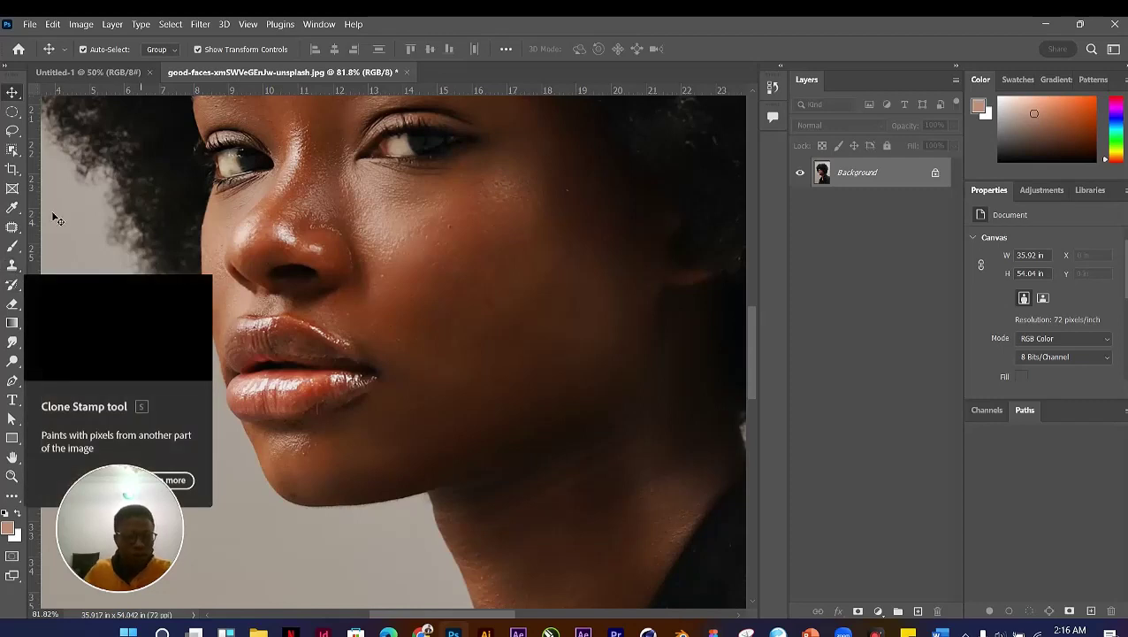
left_click(18, 274)
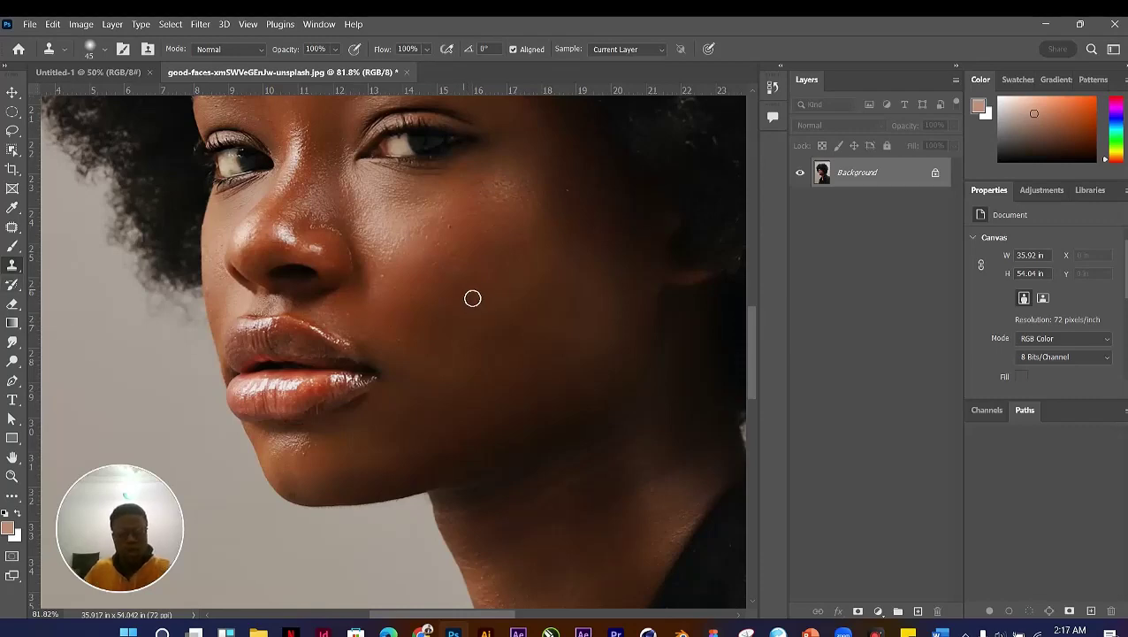
scroll(428, 247, "up", 3)
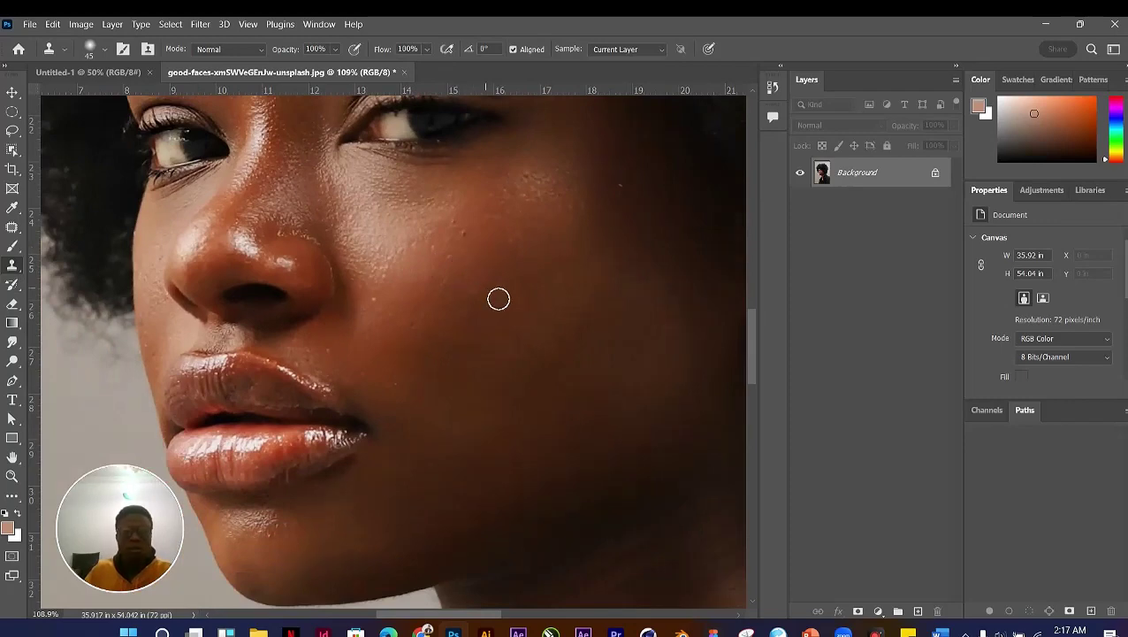
left_click(429, 261)
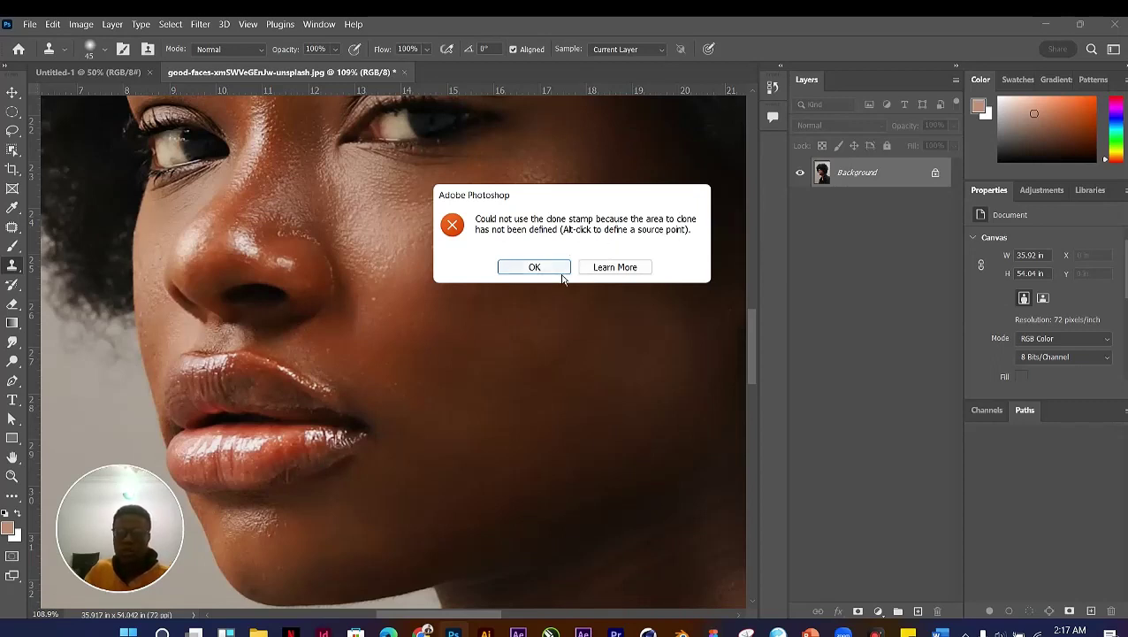
left_click(534, 267)
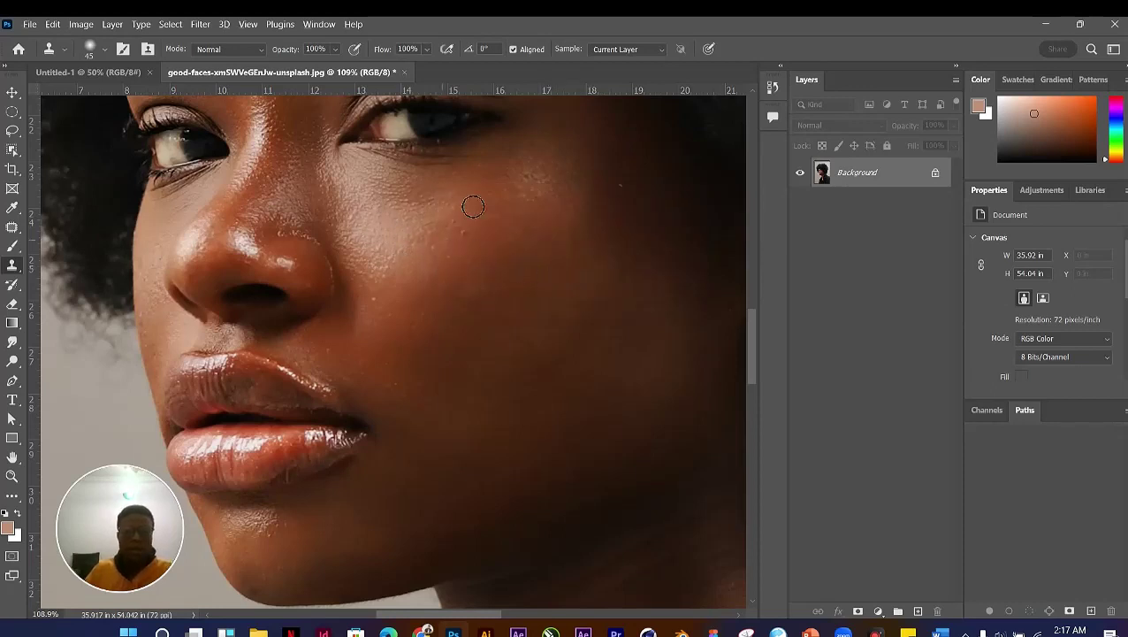
Step: Sample a clone source on the cheek below the eye and enlarge the Clone Stamp brush to 250 px
left_click_drag(469, 168, 471, 244)
left_click(466, 238, "alt")
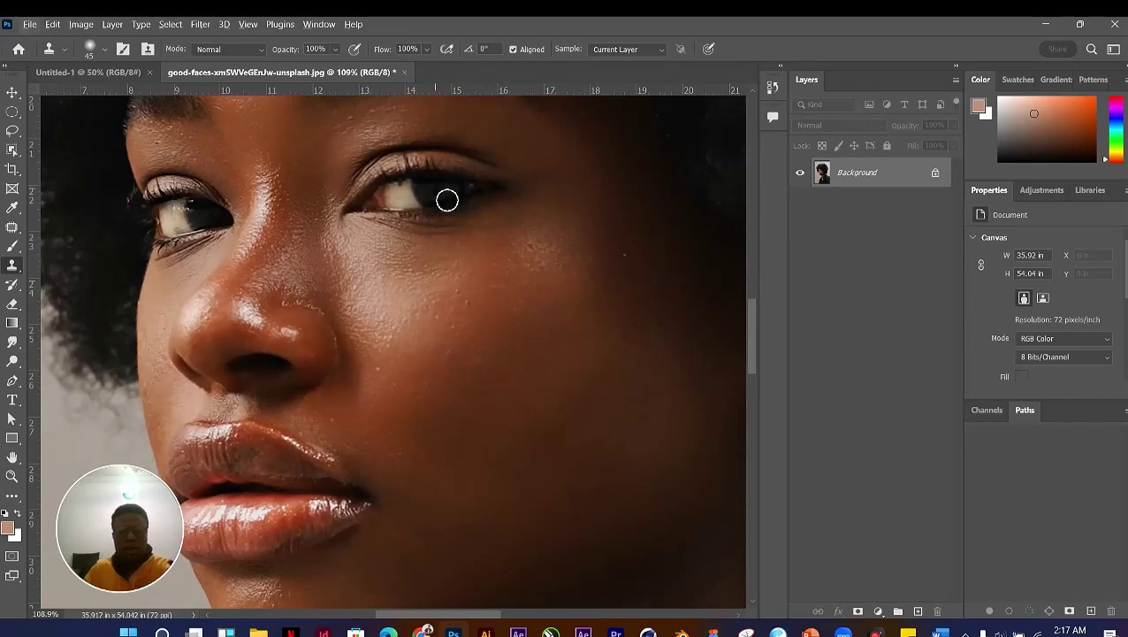
left_click(110, 53)
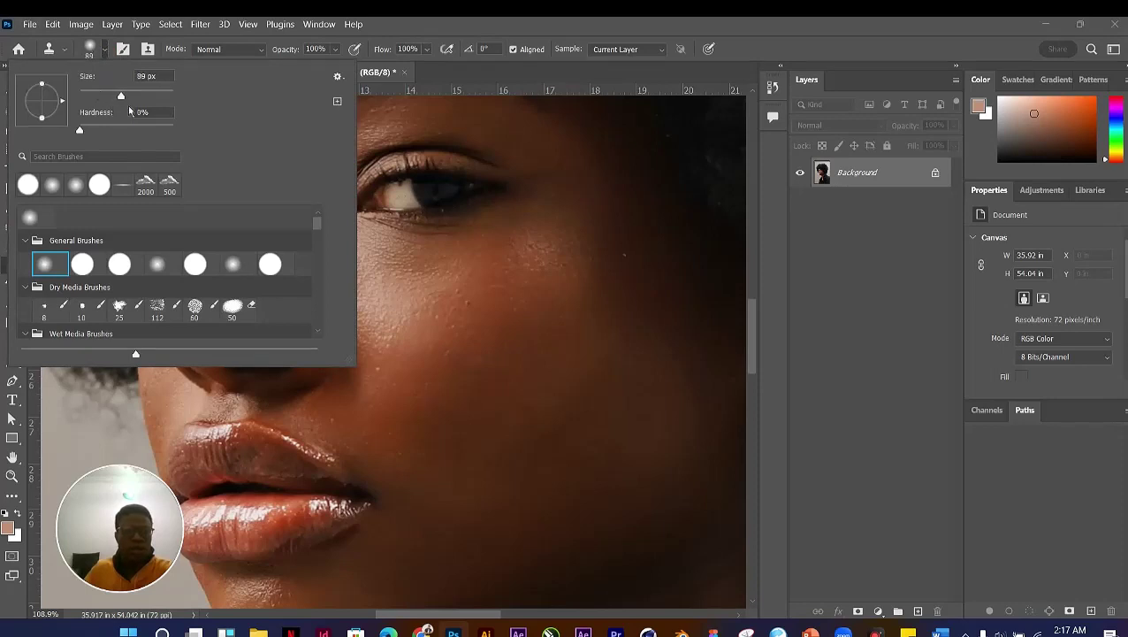
left_click(534, 40)
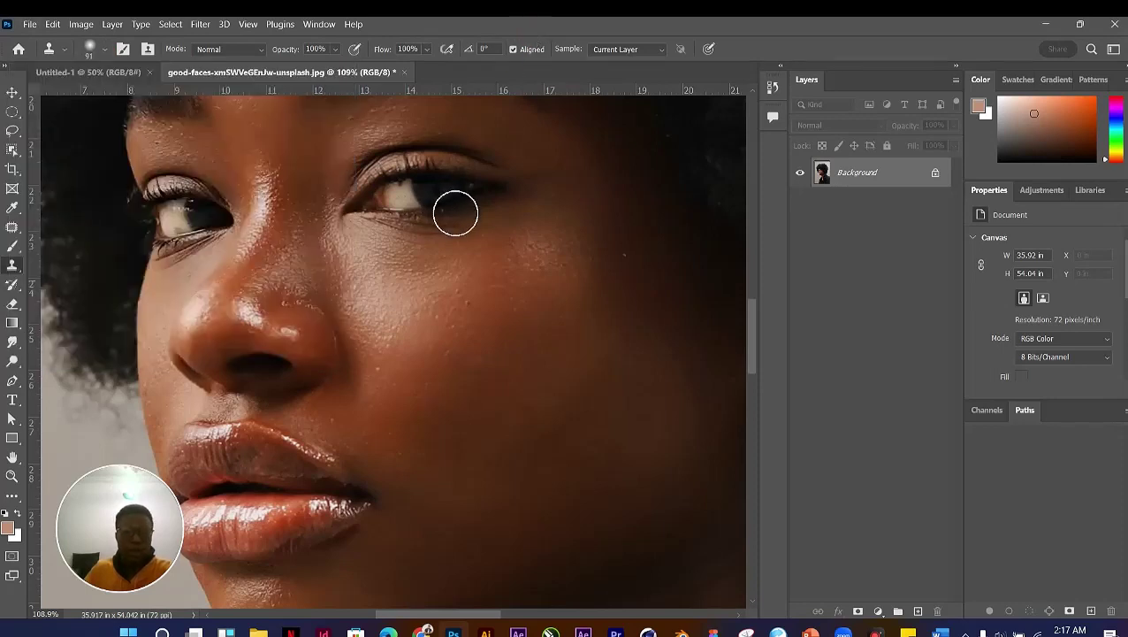
key("bracketright")
key("bracketright")
key("bracketright")
key("bracketright")
key("bracketright")
key("bracketright")
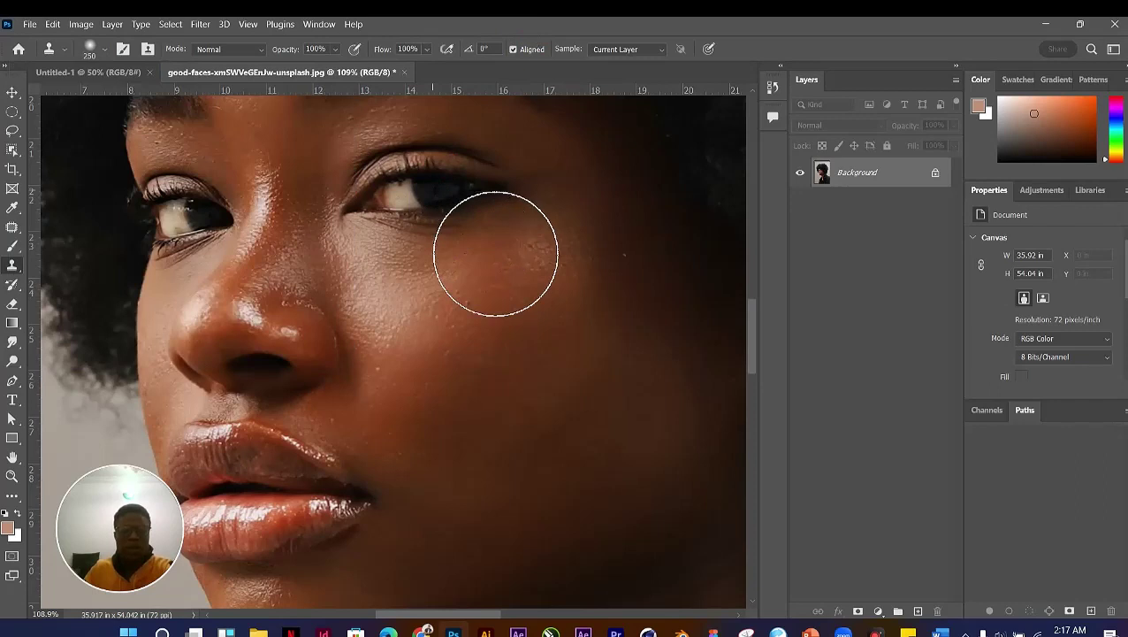
Step: Reduce the Clone Stamp brush to 200 px and sample the woman's eye above the large cheek as the clone source
key("bracketleft")
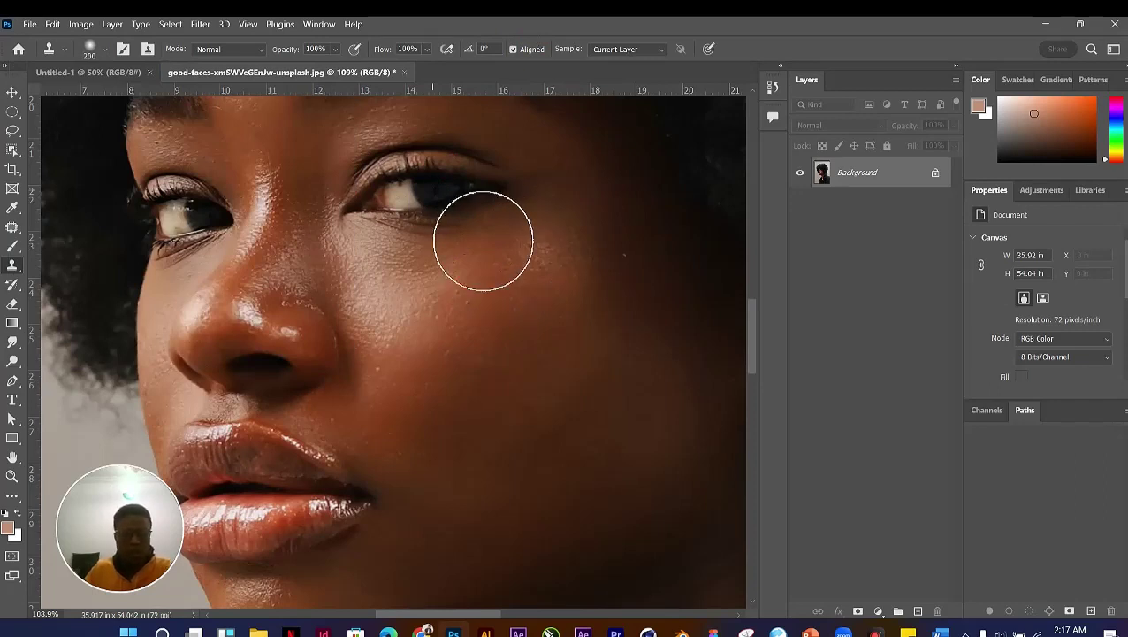
left_click(437, 196, "alt")
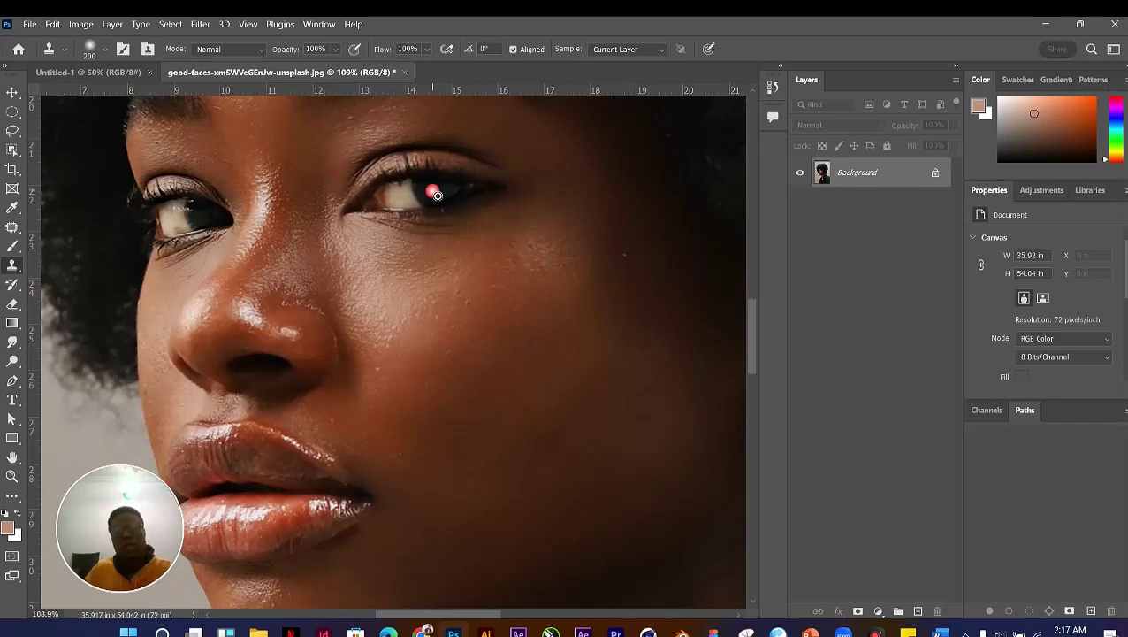
Step: Try cloning the sampled eye over the cheek, the nose and the area just below the eye, undoing the strokes
mouse_move(468, 296)
left_mouse_down()
mouse_move(526, 351)
mouse_move(621, 400)
mouse_move(593, 382)
left_mouse_up()
key("ctrl+z")
key("ctrl+z")
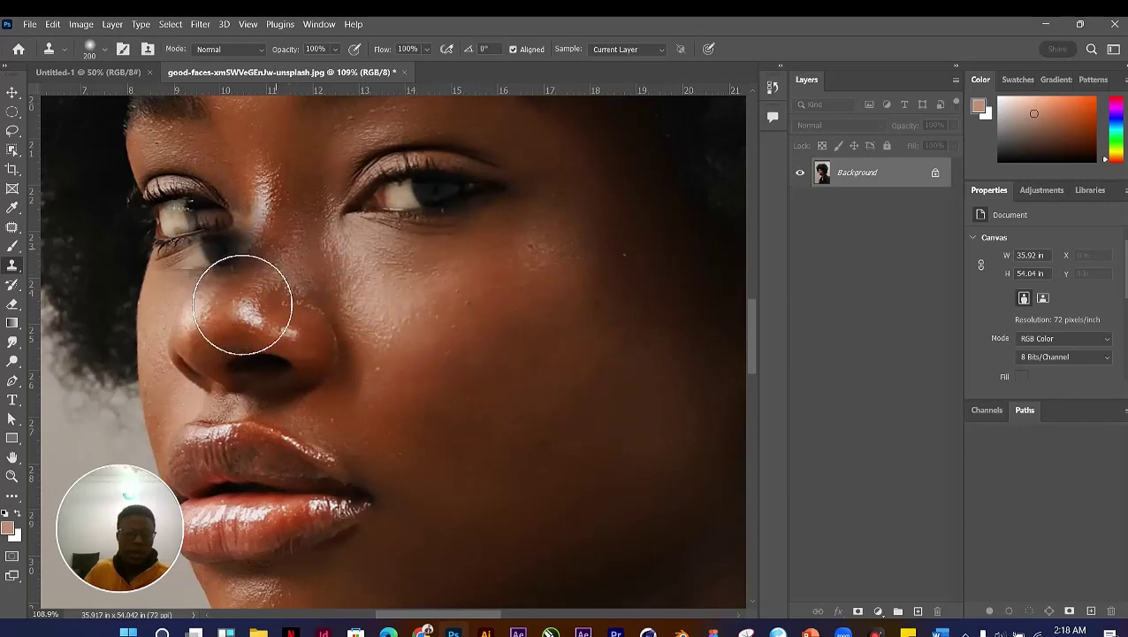
left_click_drag(244, 297, 344, 373)
key("ctrl+z")
scroll(487, 261, "down", 2)
scroll(487, 260, "down", 4)
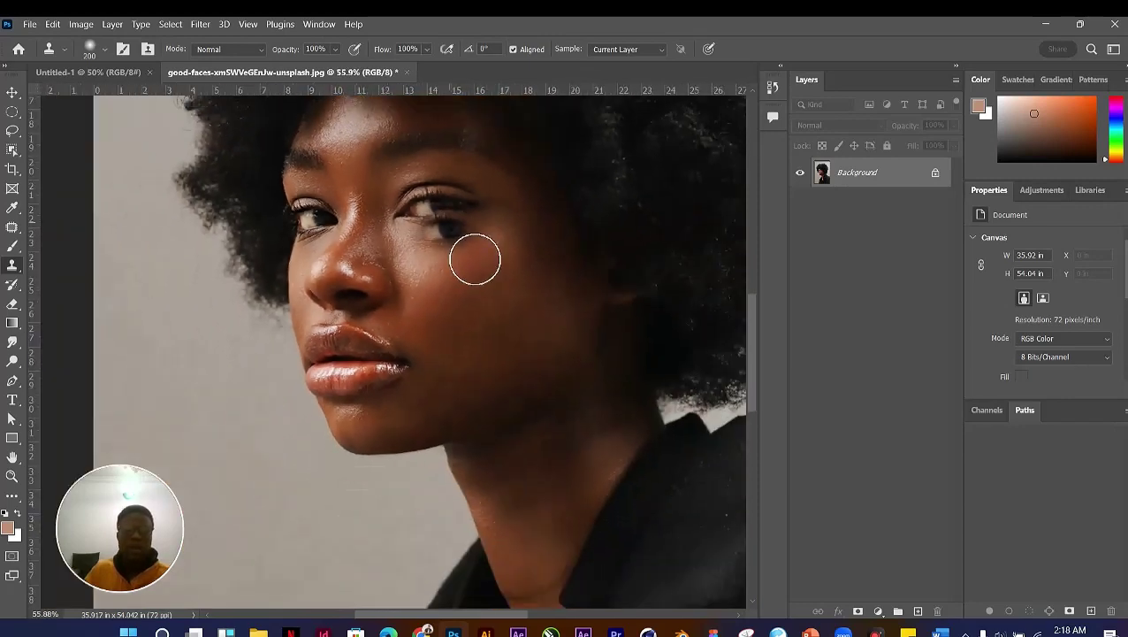
left_click(445, 263)
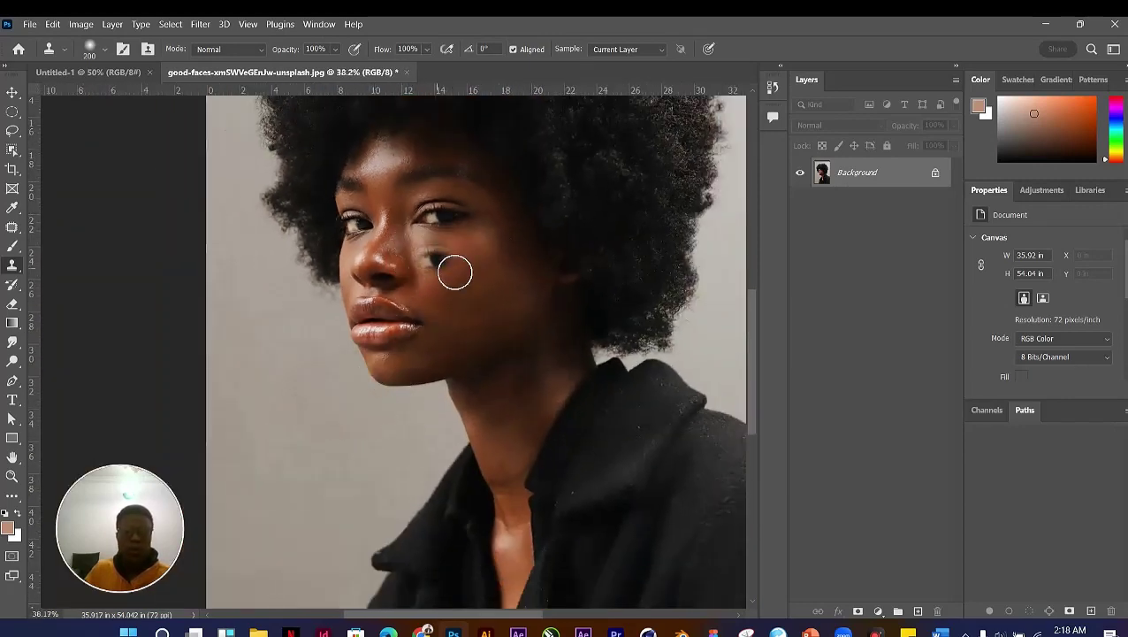
scroll(453, 267, "up", 1)
scroll(454, 267, "down", 1)
key("ctrl+z")
Step: Try cloning the whole face from the eye source, painting an offset copy of the eyes, nose, lips and forehead
scroll(494, 256, "up", 1)
scroll(494, 256, "up", 5)
mouse_move(469, 274)
left_mouse_down()
mouse_move(504, 290)
mouse_move(492, 359)
mouse_move(513, 335)
mouse_move(516, 326)
mouse_move(453, 337)
mouse_move(469, 360)
mouse_move(519, 341)
mouse_move(499, 304)
mouse_move(521, 307)
mouse_move(464, 305)
mouse_move(436, 322)
mouse_move(436, 365)
mouse_move(457, 400)
mouse_move(500, 401)
mouse_move(534, 375)
mouse_move(541, 300)
mouse_move(586, 361)
mouse_move(568, 410)
mouse_move(511, 438)
mouse_move(480, 428)
mouse_move(450, 399)
mouse_move(432, 332)
mouse_move(403, 324)
mouse_move(379, 384)
mouse_move(389, 412)
mouse_move(420, 437)
mouse_move(447, 439)
mouse_move(512, 323)
left_mouse_up()
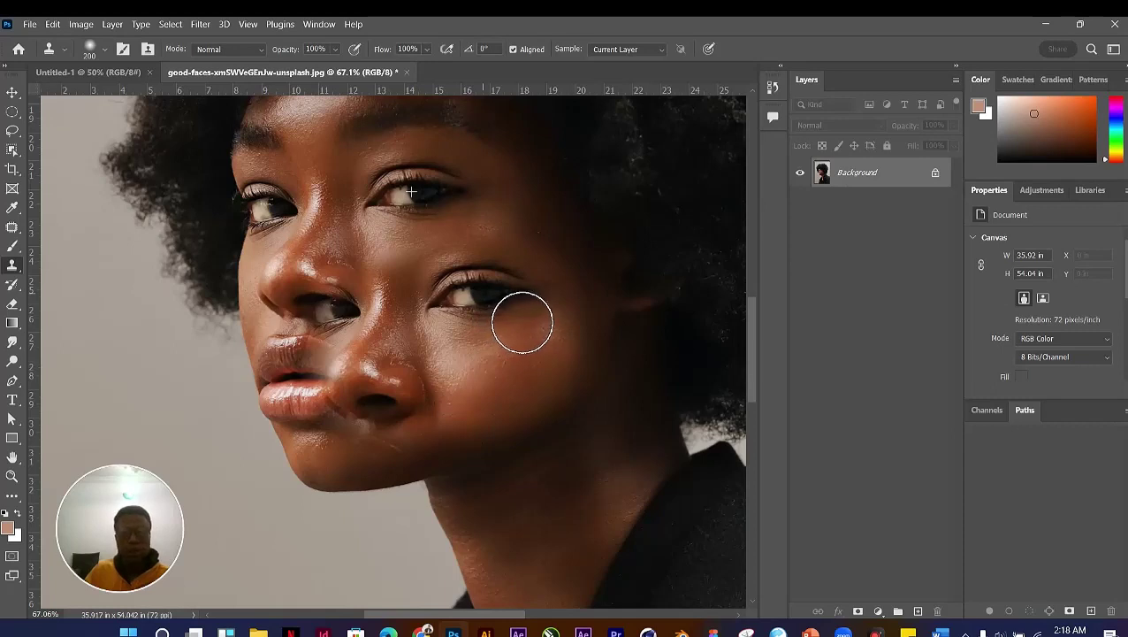
mouse_move(504, 315)
left_mouse_down()
mouse_move(448, 316)
mouse_move(486, 292)
mouse_move(516, 299)
mouse_move(511, 307)
left_mouse_up()
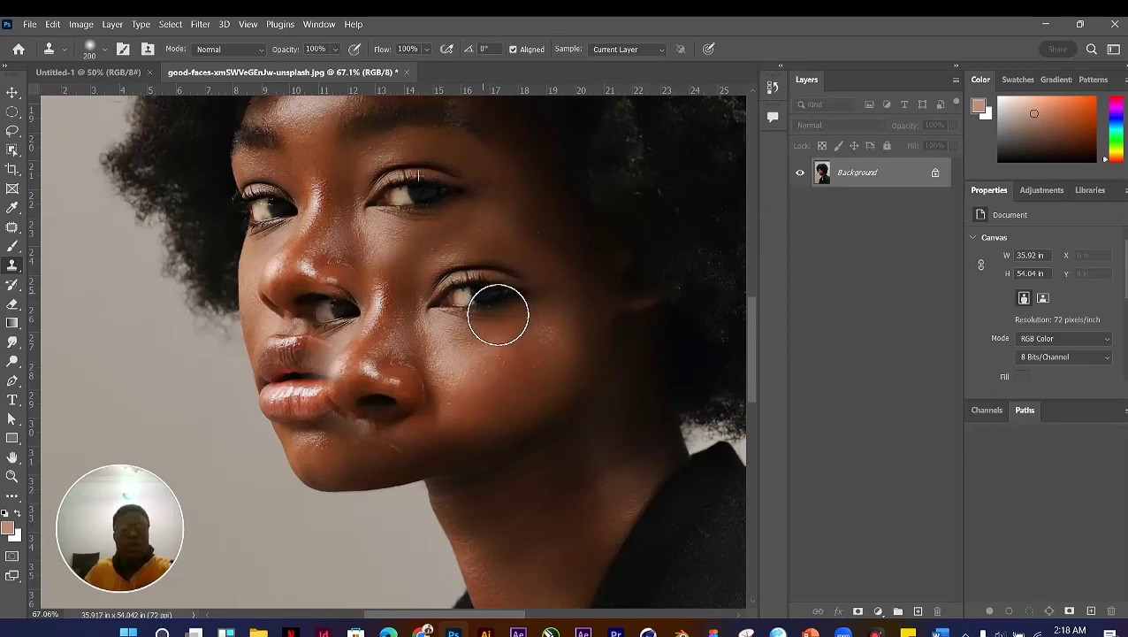
mouse_move(498, 314)
left_mouse_down()
mouse_move(427, 337)
mouse_move(350, 315)
mouse_move(318, 328)
mouse_move(304, 352)
mouse_move(316, 394)
mouse_move(321, 372)
mouse_move(350, 352)
mouse_move(350, 440)
mouse_move(392, 471)
mouse_move(328, 462)
mouse_move(413, 528)
mouse_move(369, 519)
mouse_move(450, 563)
mouse_move(464, 481)
mouse_move(534, 493)
left_mouse_up()
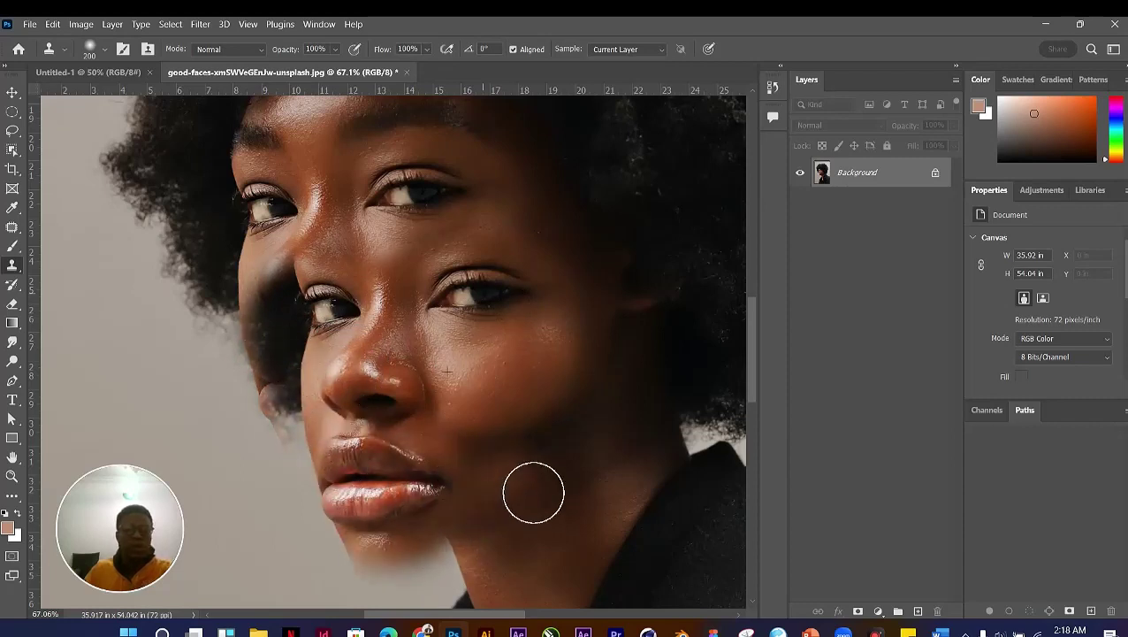
mouse_move(497, 301)
left_mouse_down()
mouse_move(338, 261)
mouse_move(437, 215)
mouse_move(347, 236)
mouse_move(578, 182)
mouse_move(351, 210)
mouse_move(582, 180)
mouse_move(380, 199)
left_mouse_up()
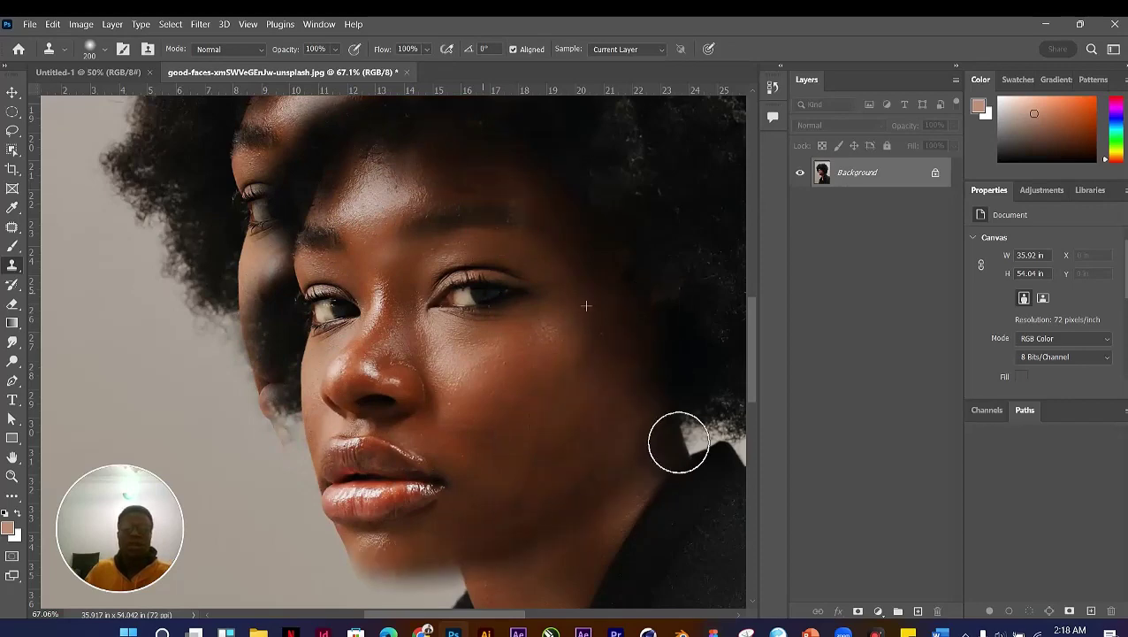
mouse_move(351, 259)
left_mouse_down()
mouse_move(339, 216)
mouse_move(327, 264)
left_mouse_up()
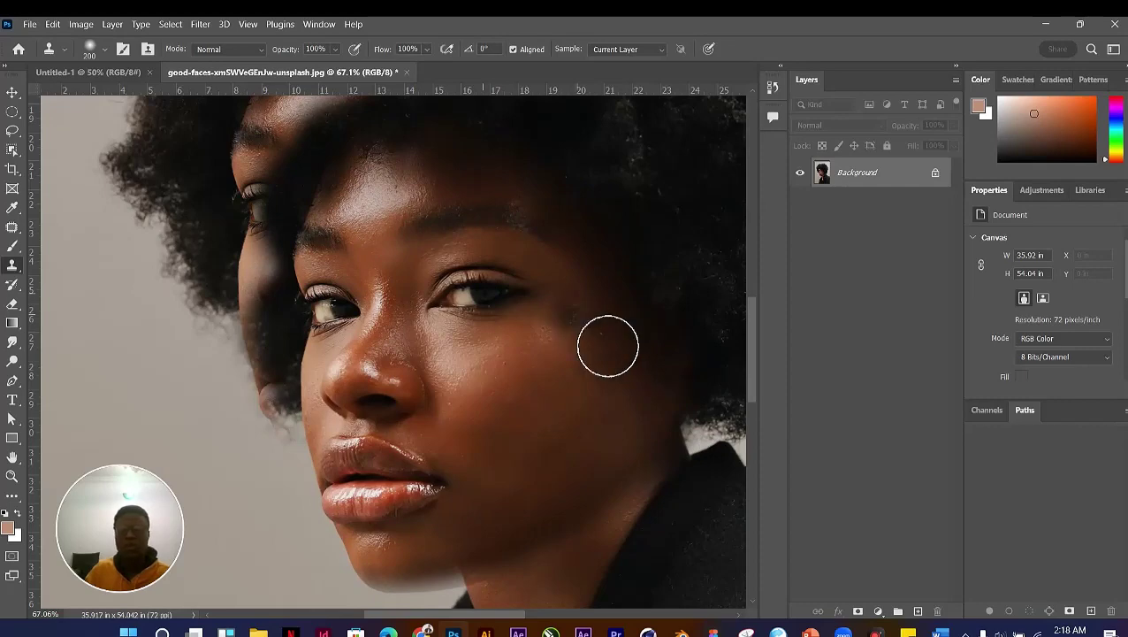
scroll(598, 336, "down", 2)
scroll(598, 336, "down", 1)
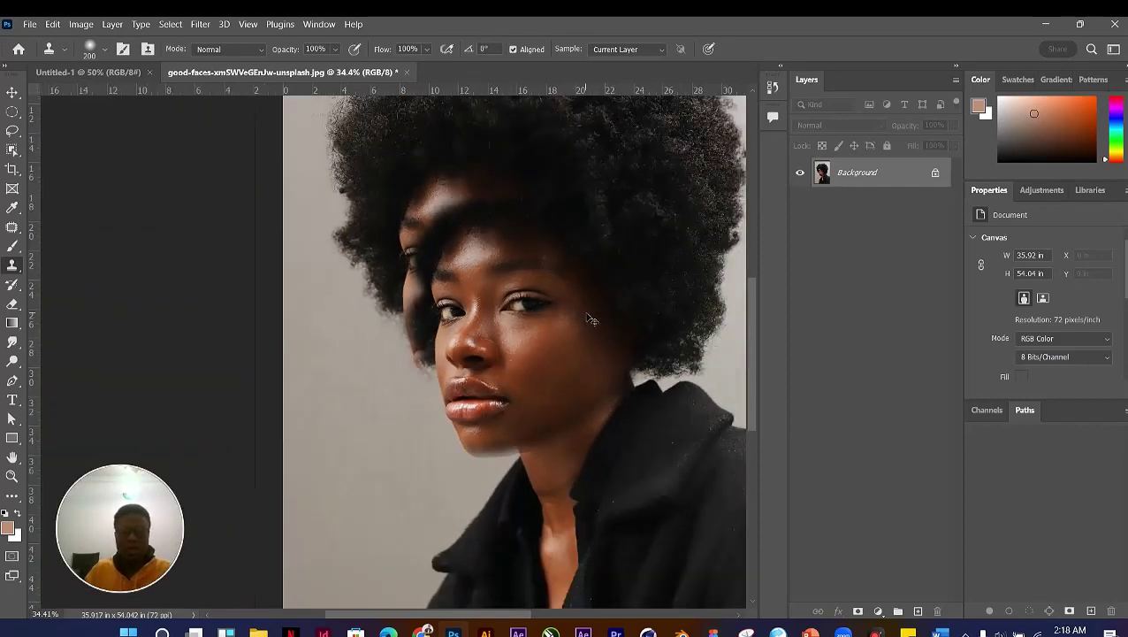
Step: Try cloning the eye onto the outer cheek with the 200 px brush
scroll(557, 312, "up", 1)
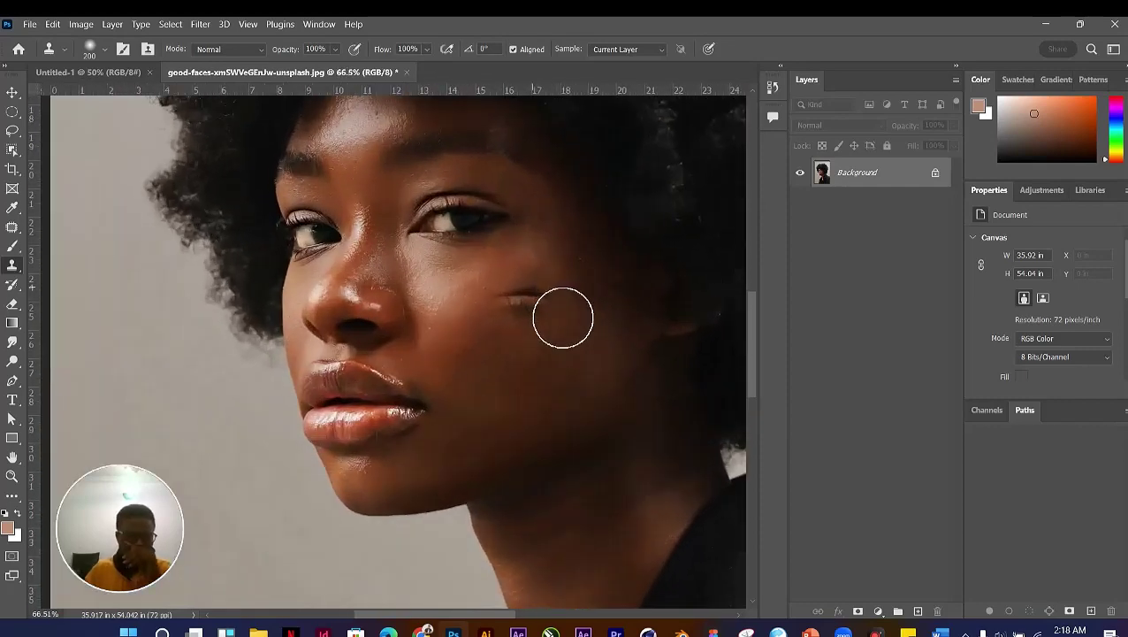
scroll(566, 320, "up", 2)
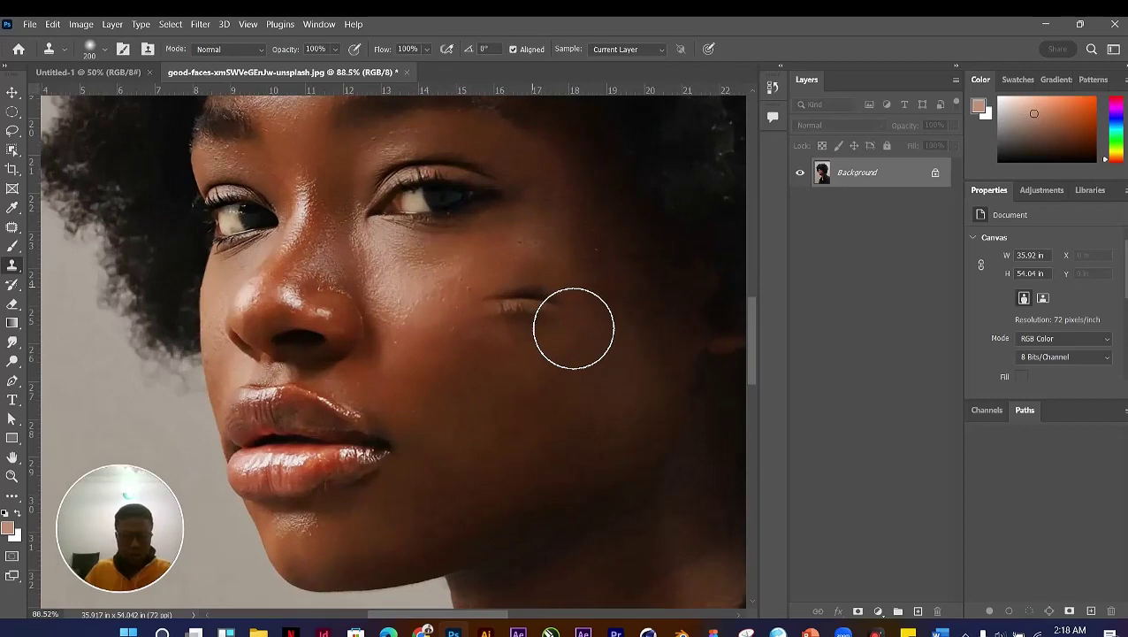
mouse_move(573, 328)
left_mouse_down()
mouse_move(491, 326)
mouse_move(572, 375)
left_mouse_up()
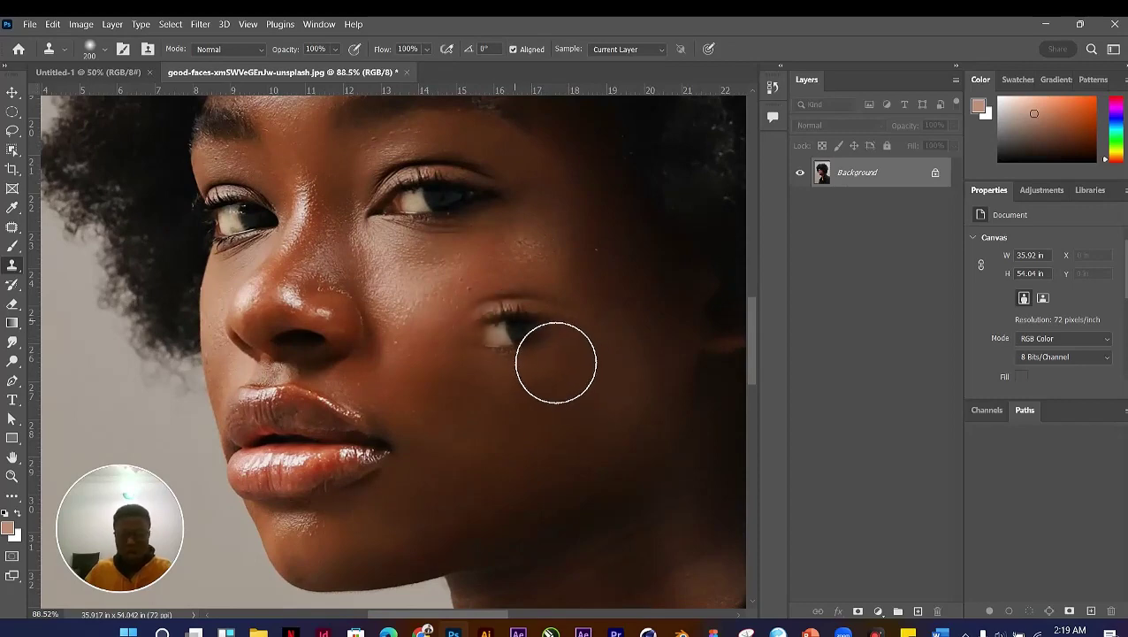
Step: Undo the cloned eye and reduce the Clone Stamp brush to 30 px, trying small dabs on the cheek
key("bracketleft")
key("bracketleft")
key("bracketleft")
key("bracketleft")
key("bracketleft")
key("bracketleft")
key("bracketleft")
key("ctrl+z")
key("bracketleft")
key("bracketleft")
key("bracketleft")
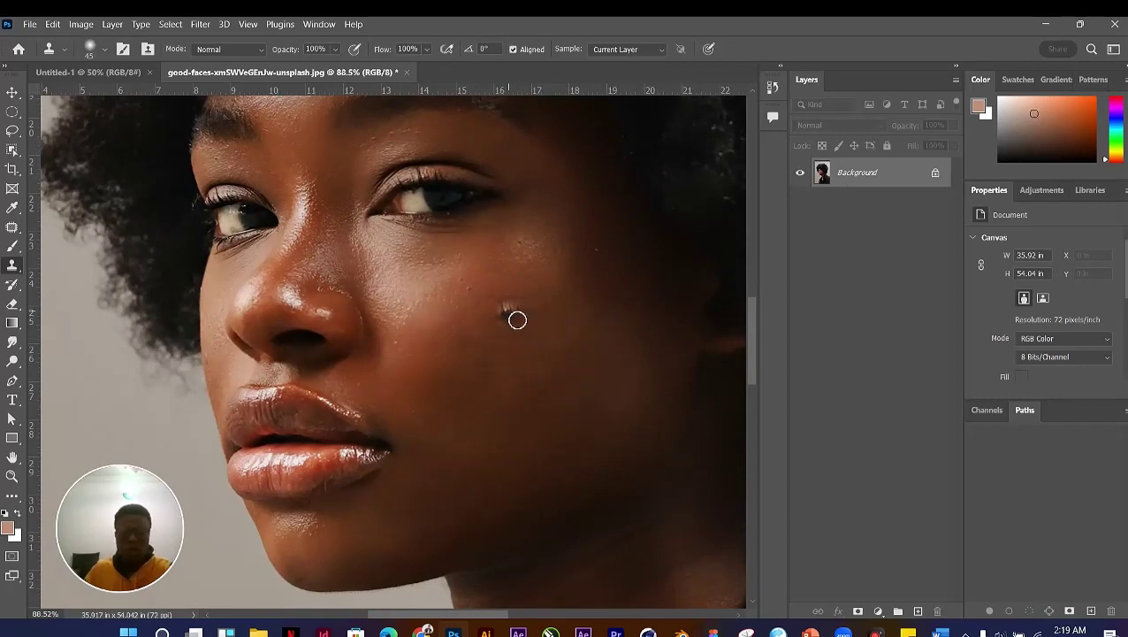
scroll(512, 310, "up", 9)
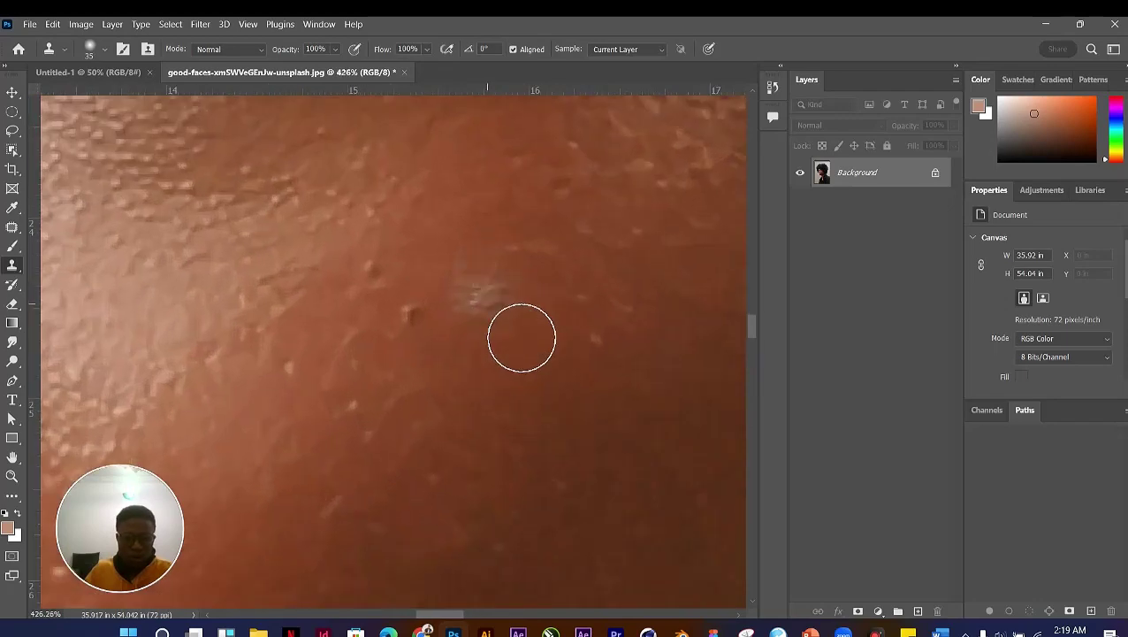
key("bracketleft")
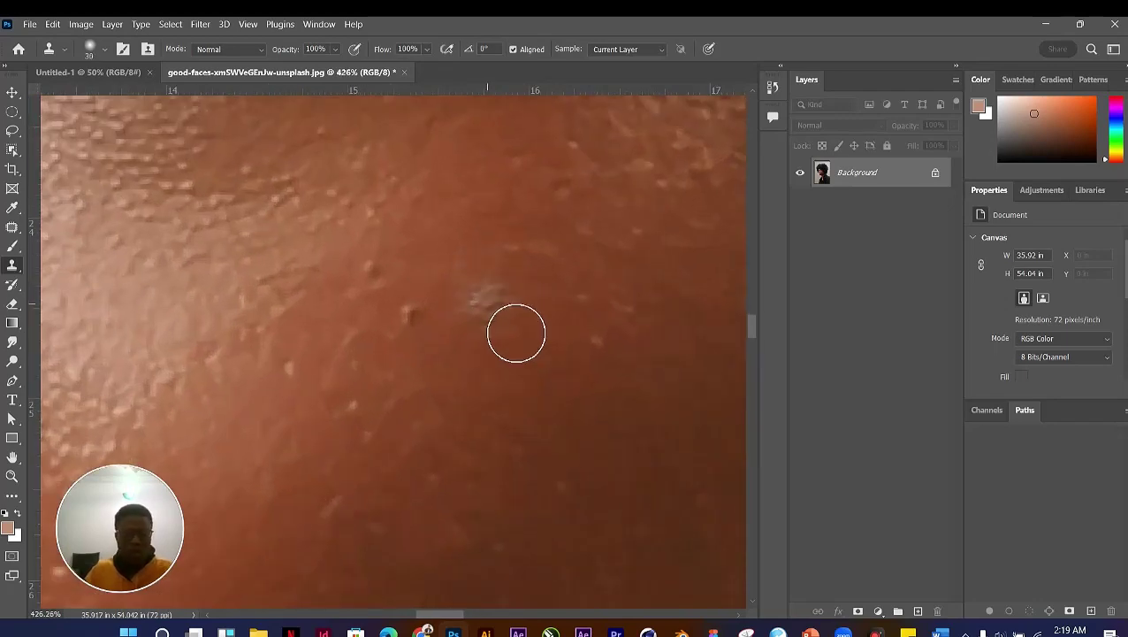
left_click(480, 296)
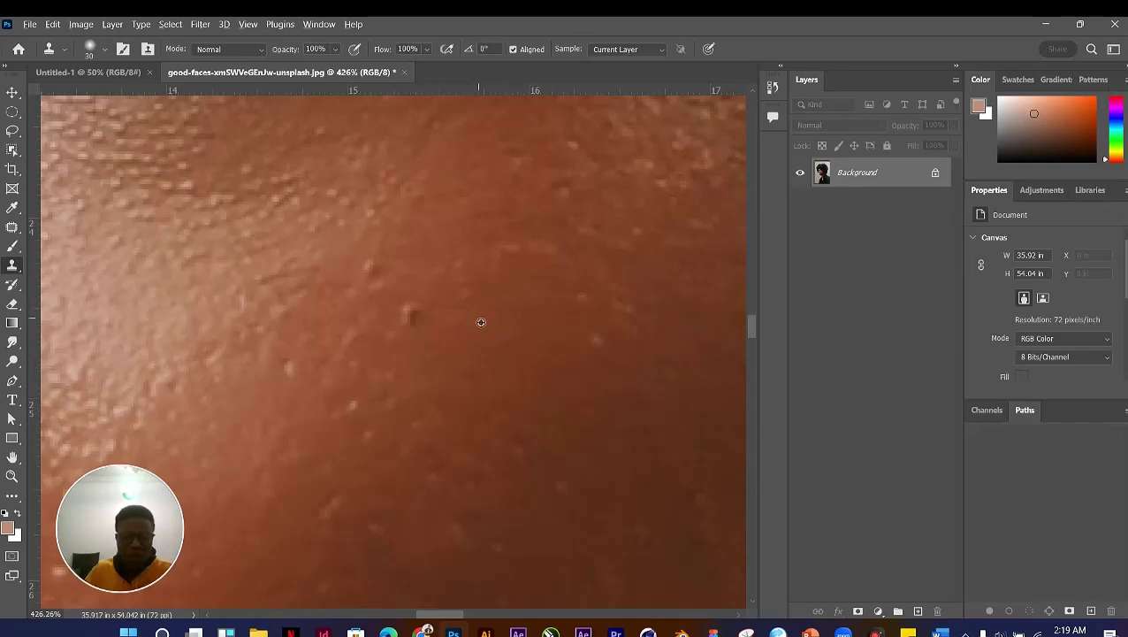
Step: Sample skin on the cheek and try covering the two small blemishes with the 30 px Clone Stamp brush
left_click(422, 319, "alt")
left_click(491, 353)
key("F4")
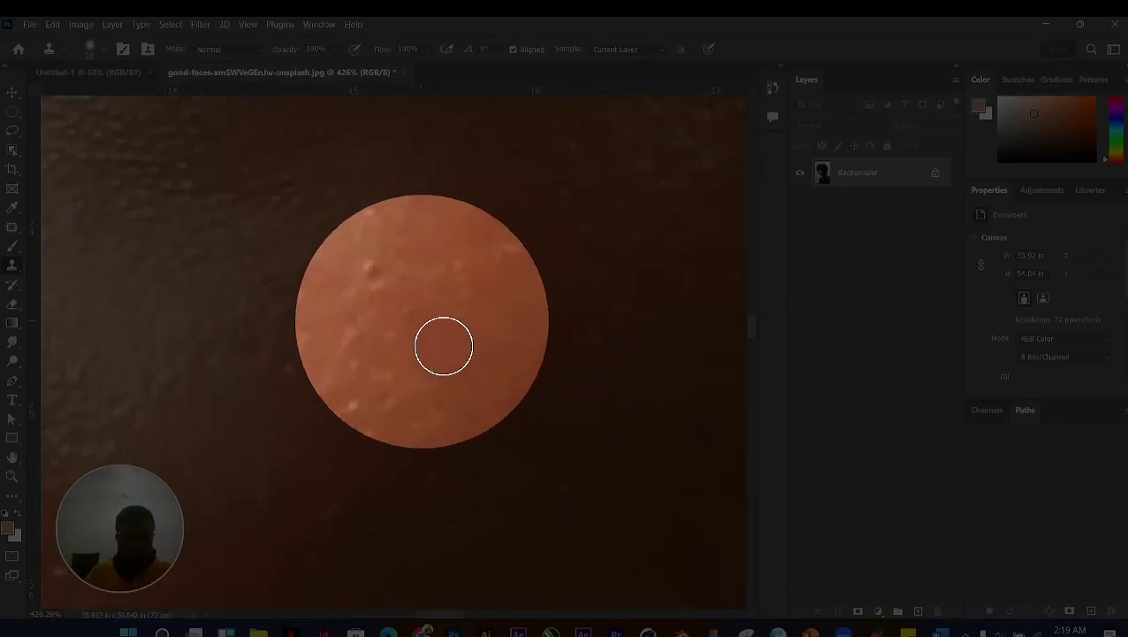
left_click(442, 345)
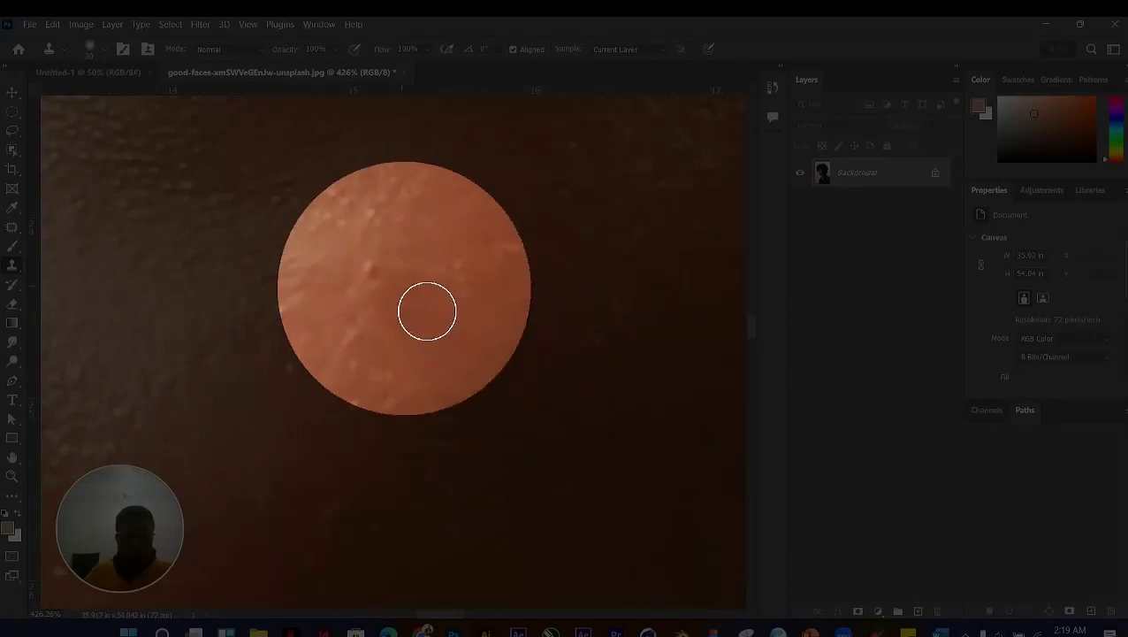
left_click(396, 301)
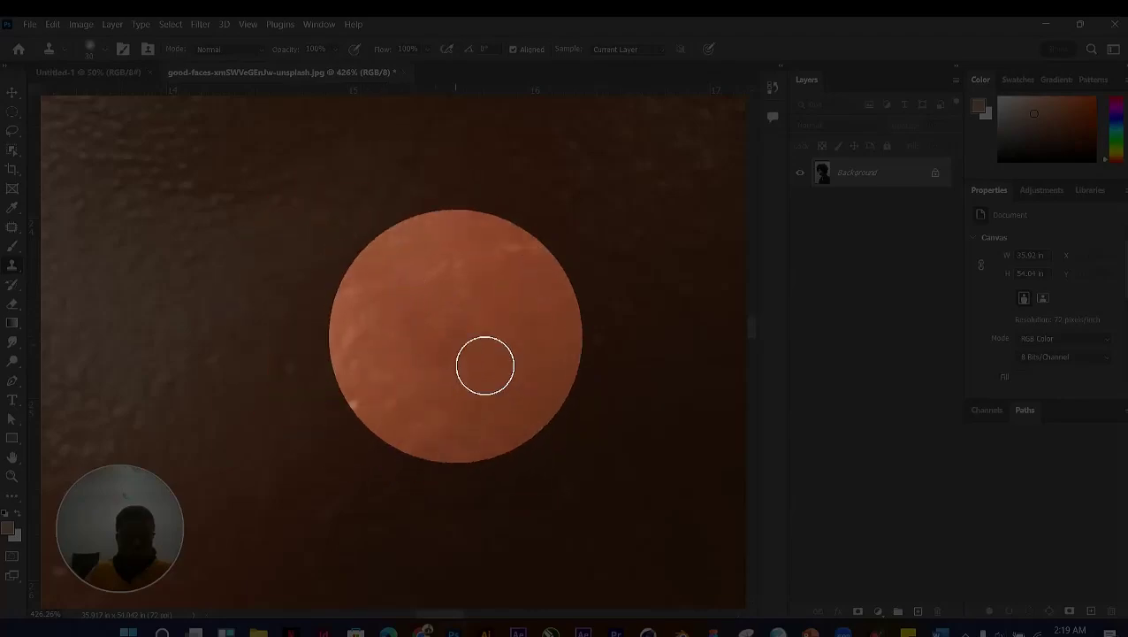
Step: Examine the cheek from close up and farther away to compare the skin with and without the blemishes
scroll(477, 359, "down", 6)
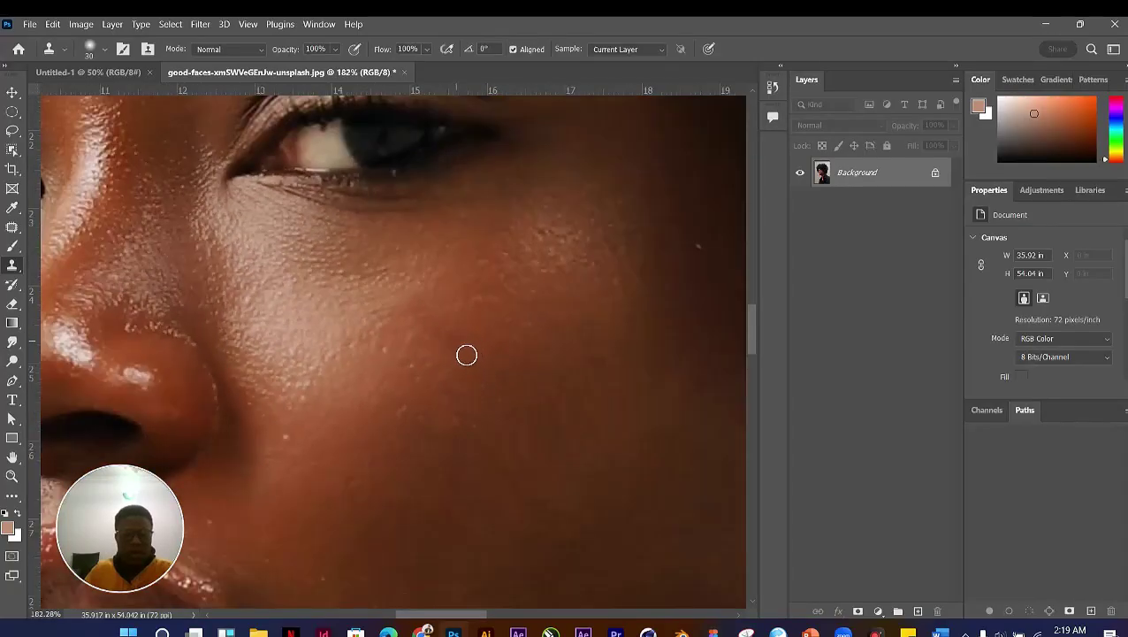
scroll(468, 382, "up", 5)
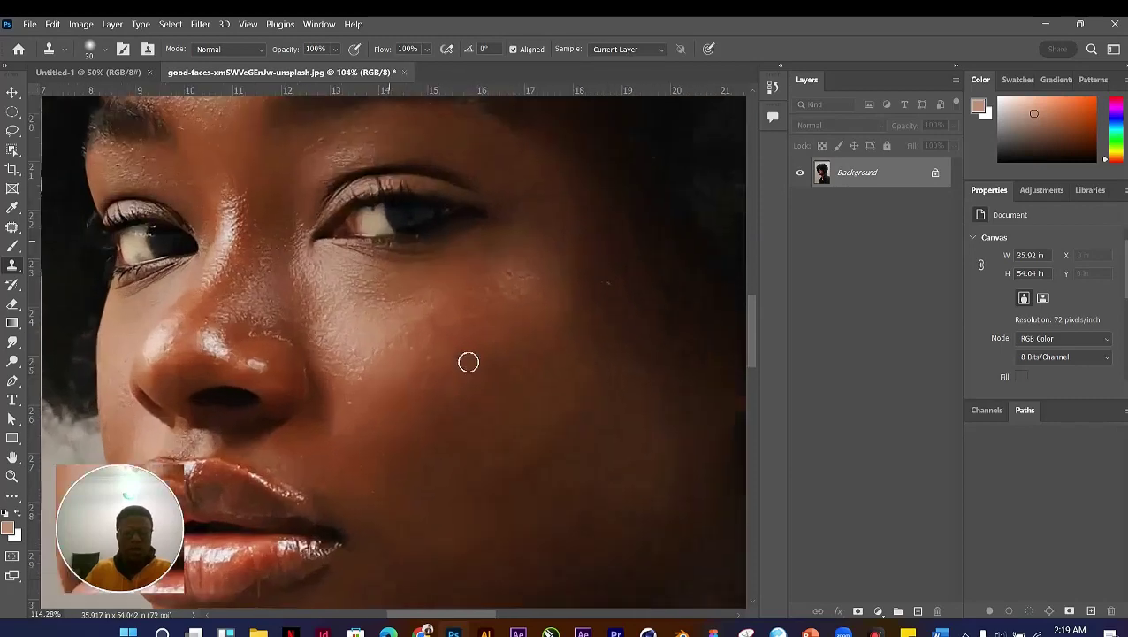
scroll(478, 372, "up", 3)
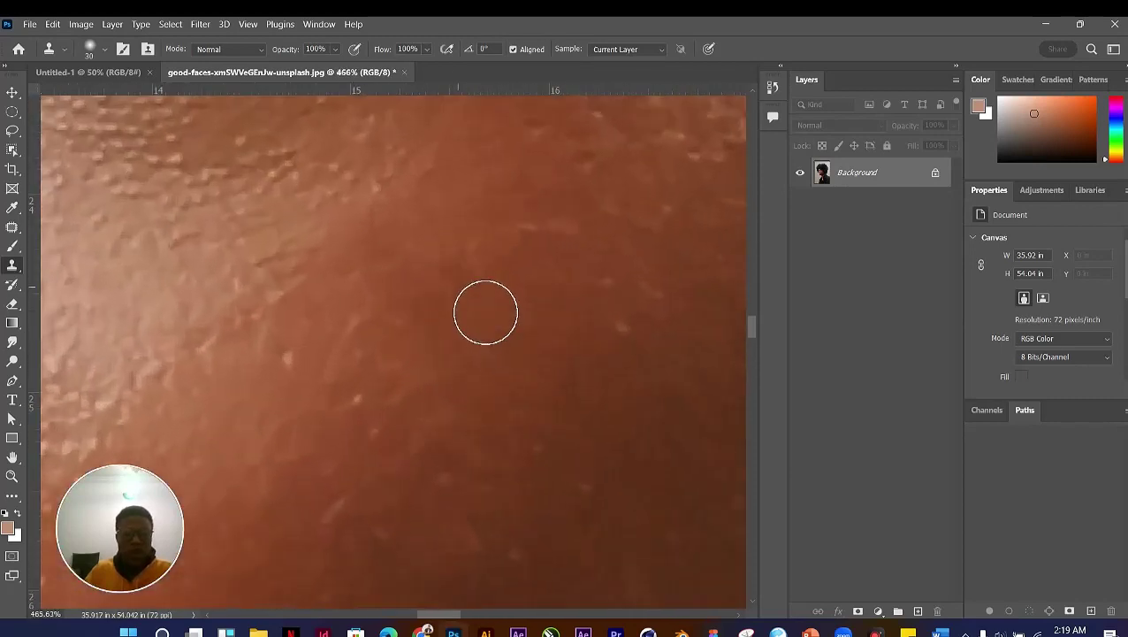
scroll(469, 370, "up", 1)
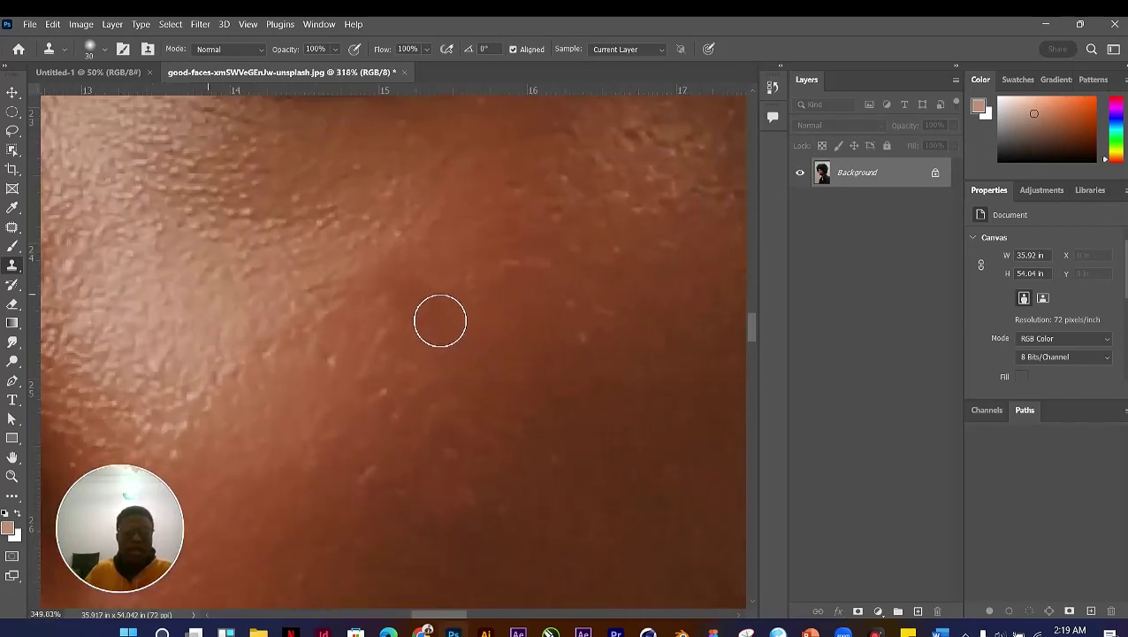
scroll(464, 347, "down", 3)
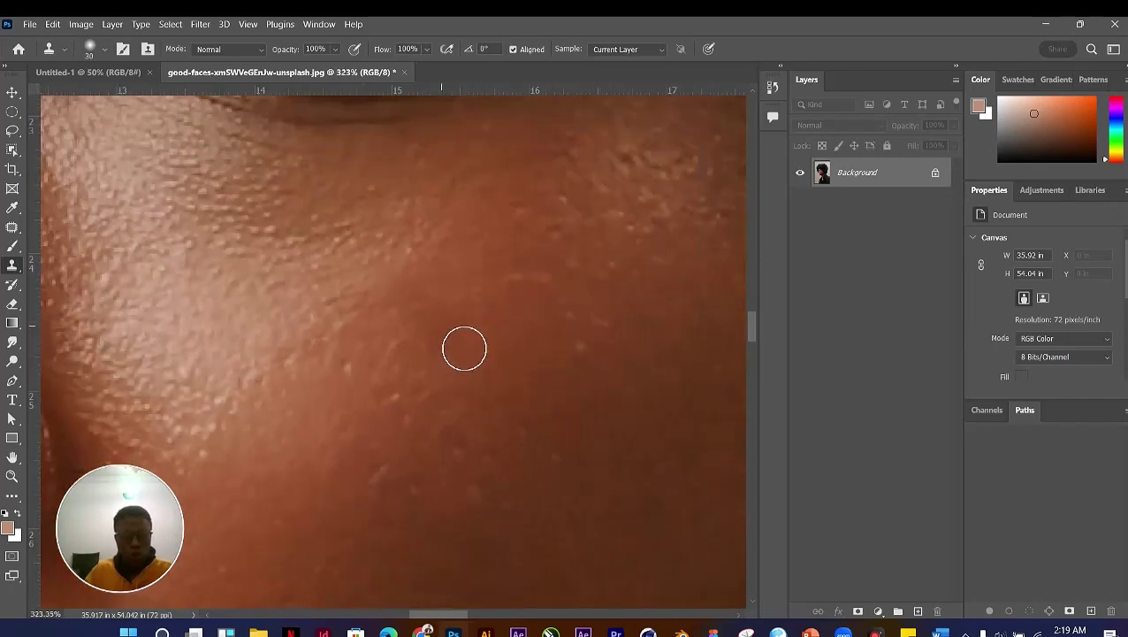
scroll(437, 337, "down", 1)
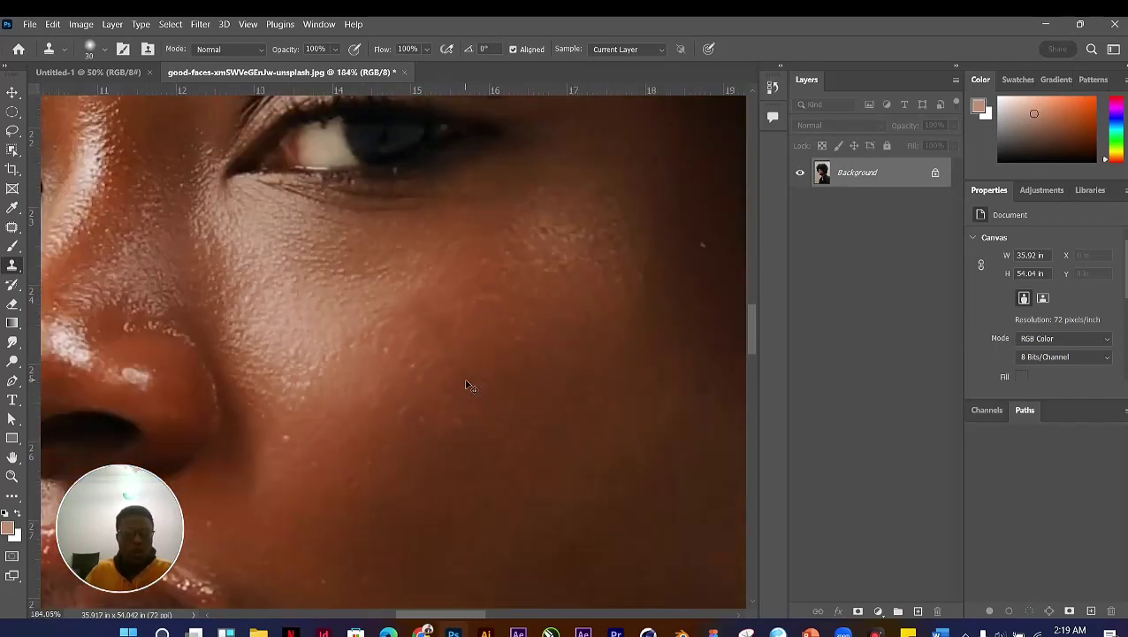
scroll(442, 323, "up", 1)
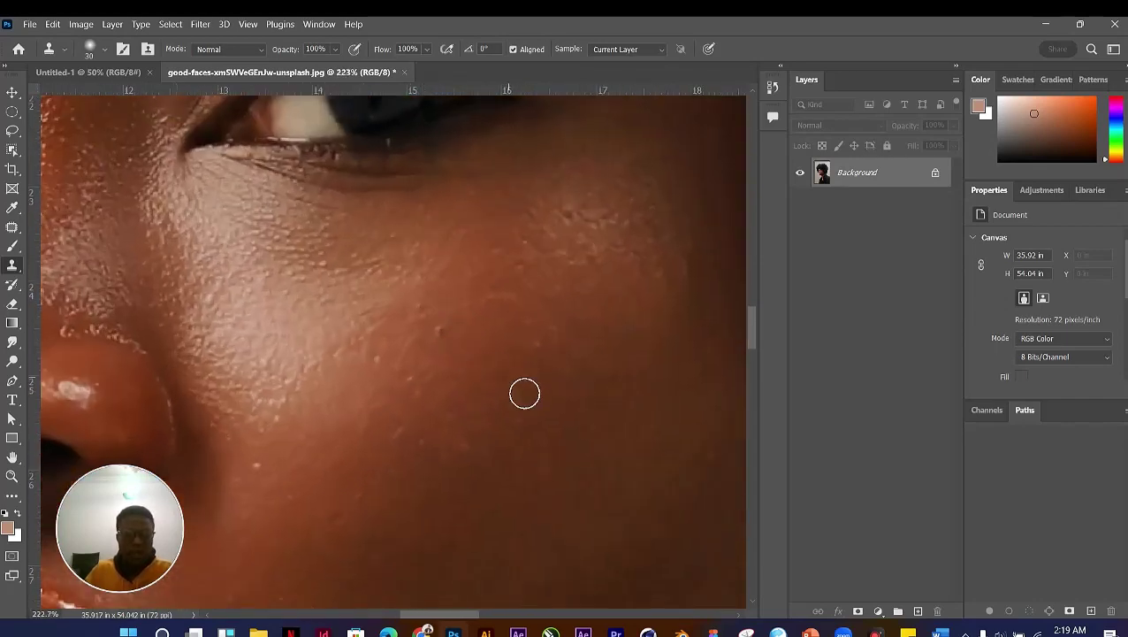
scroll(468, 336, "up", 3)
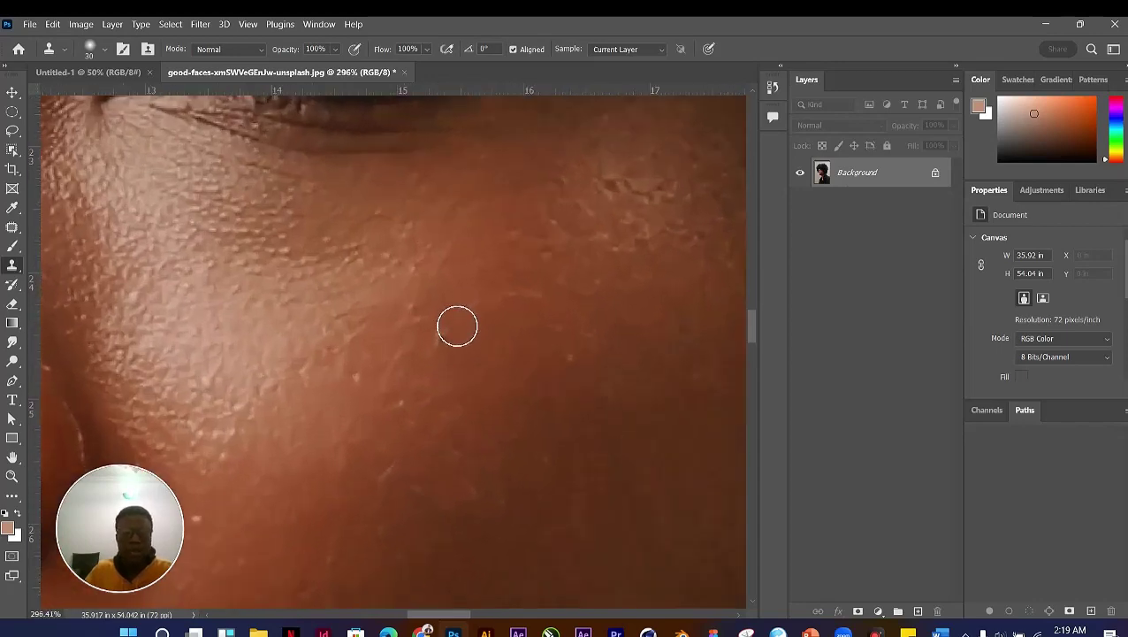
Step: Reduce the Clone Stamp brush to 10 px and clone clean skin over the two small blemishes on the cheek
key("bracketleft")
key("bracketleft")
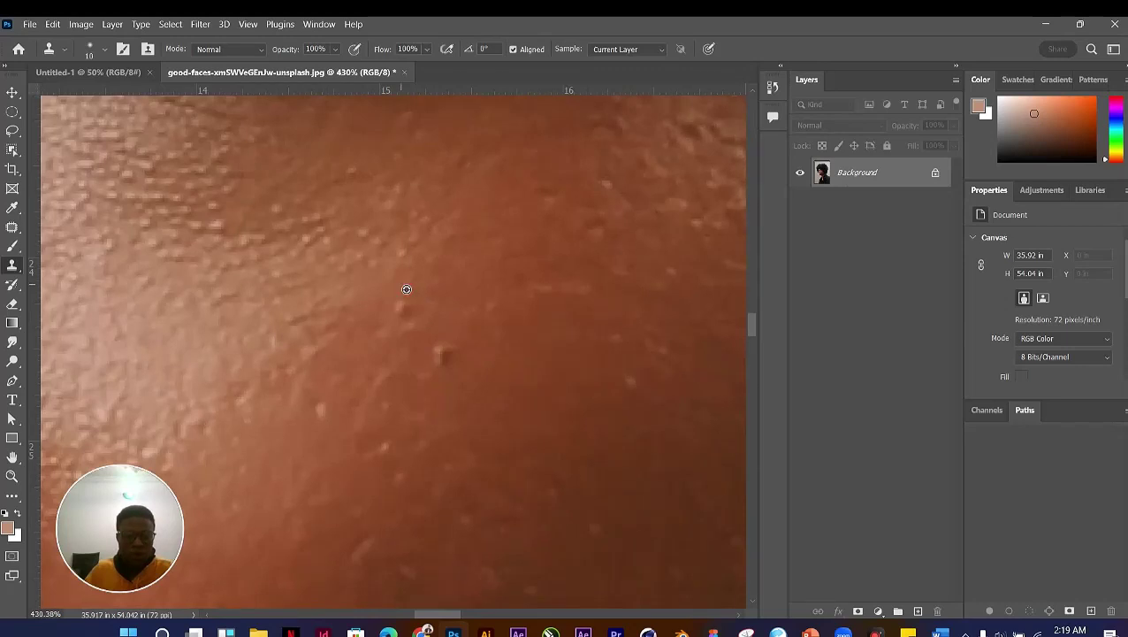
left_click(419, 338)
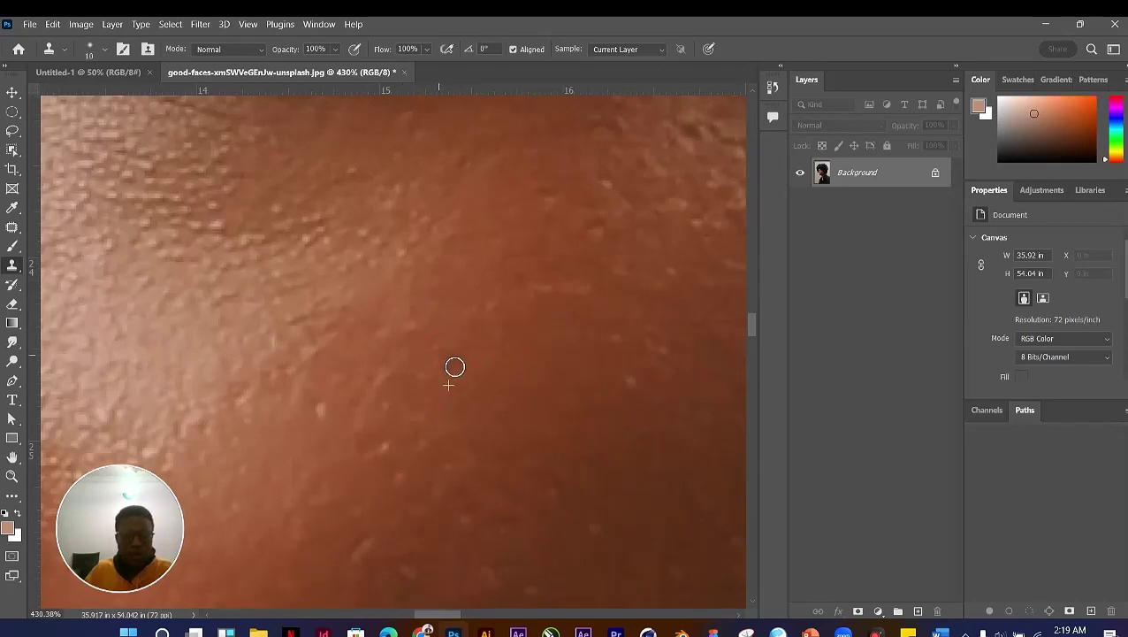
scroll(530, 375, "down", 5)
scroll(529, 373, "down", 2)
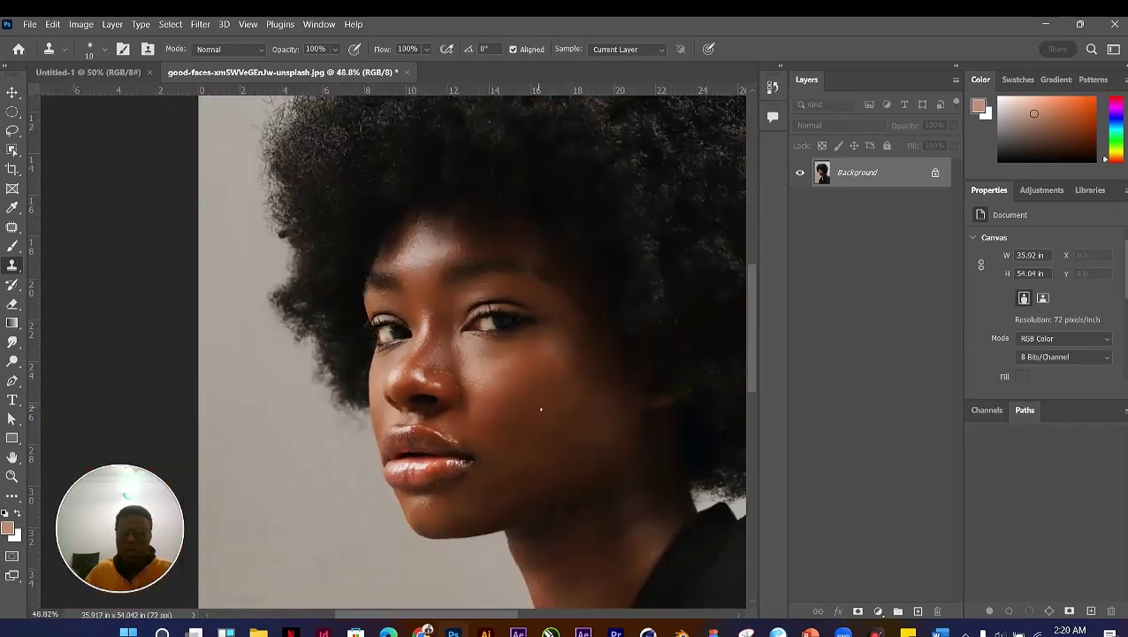
scroll(539, 389, "up", 4)
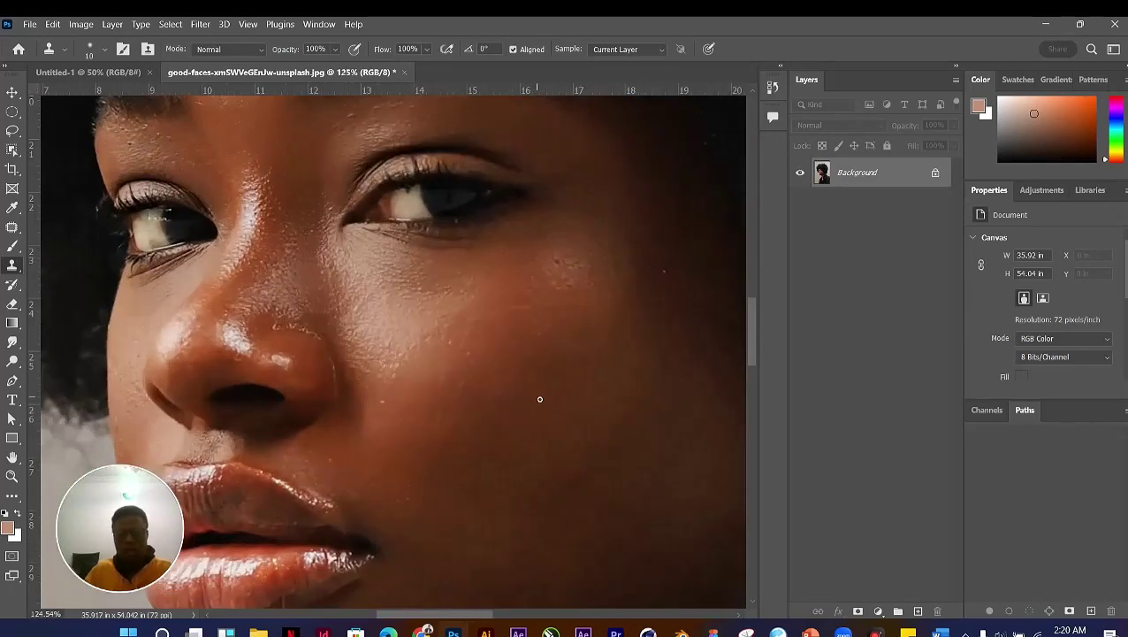
Step: Add a new empty layer above the Background and activate the Brush tool, showing its related tools
left_click(919, 611)
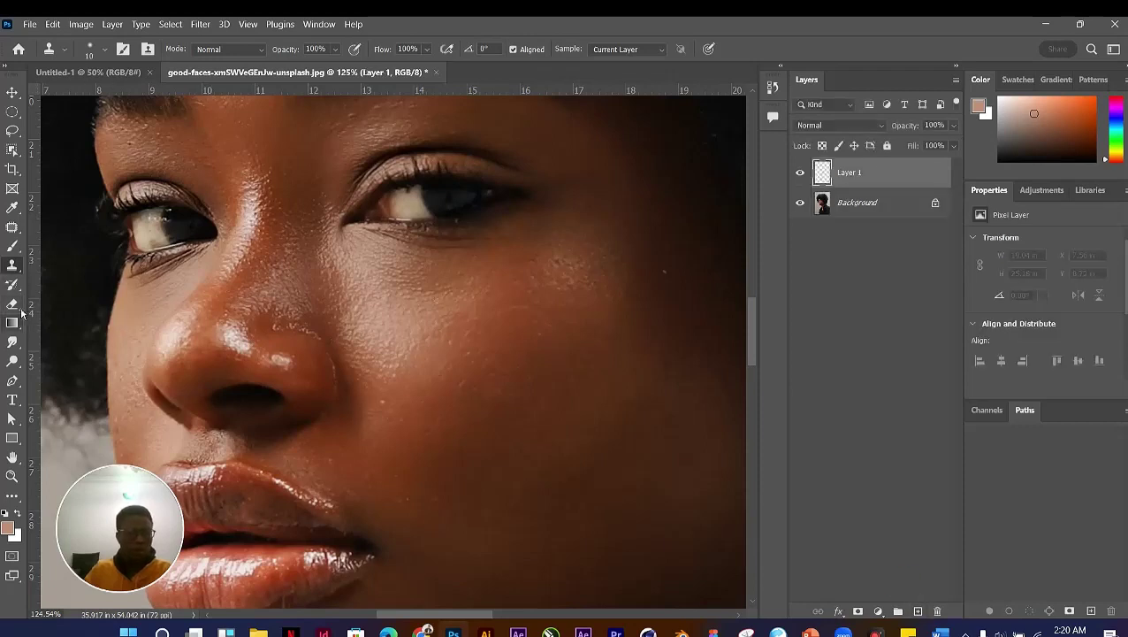
left_click(13, 246)
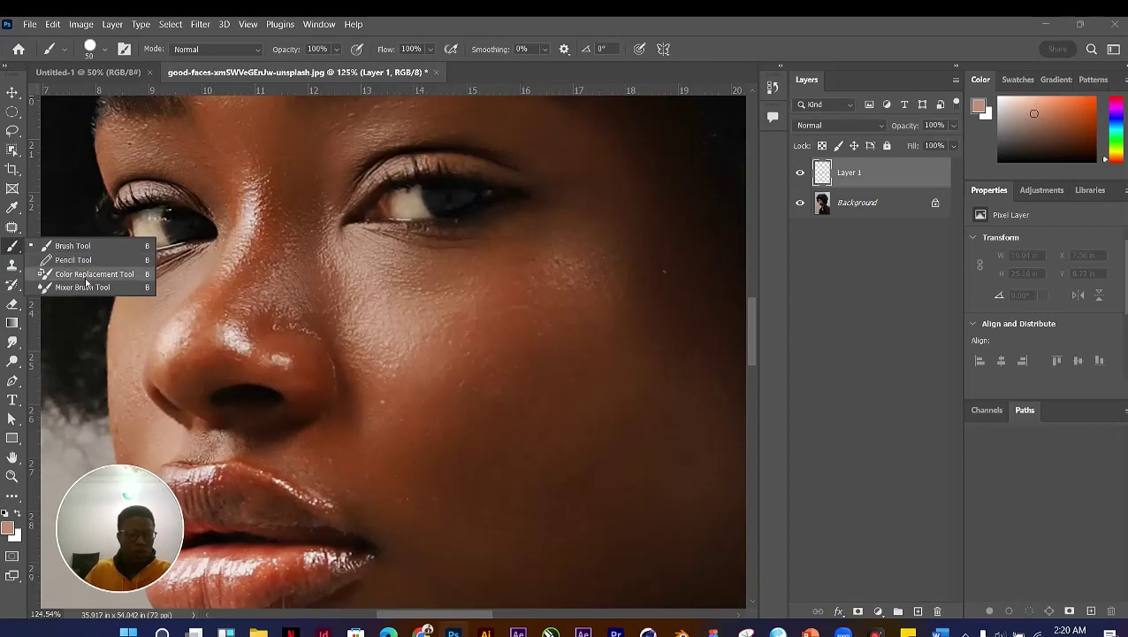
Step: Review the stamp tools and the healing tools, and activate the Healing Brush Tool
left_click(17, 277)
right_click(17, 276)
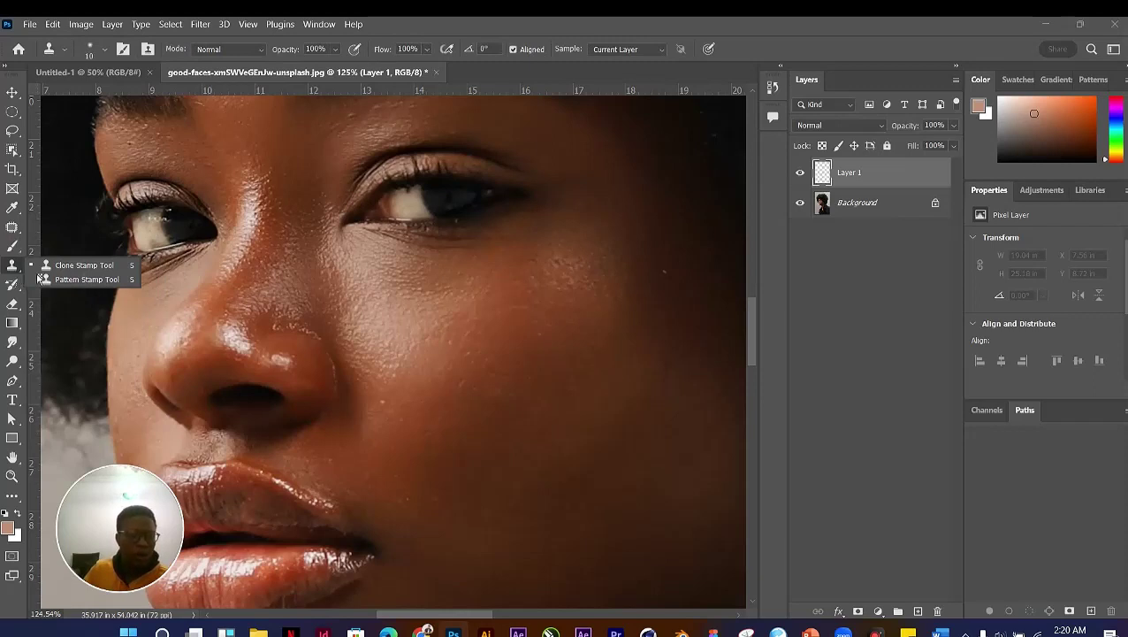
left_click(13, 229)
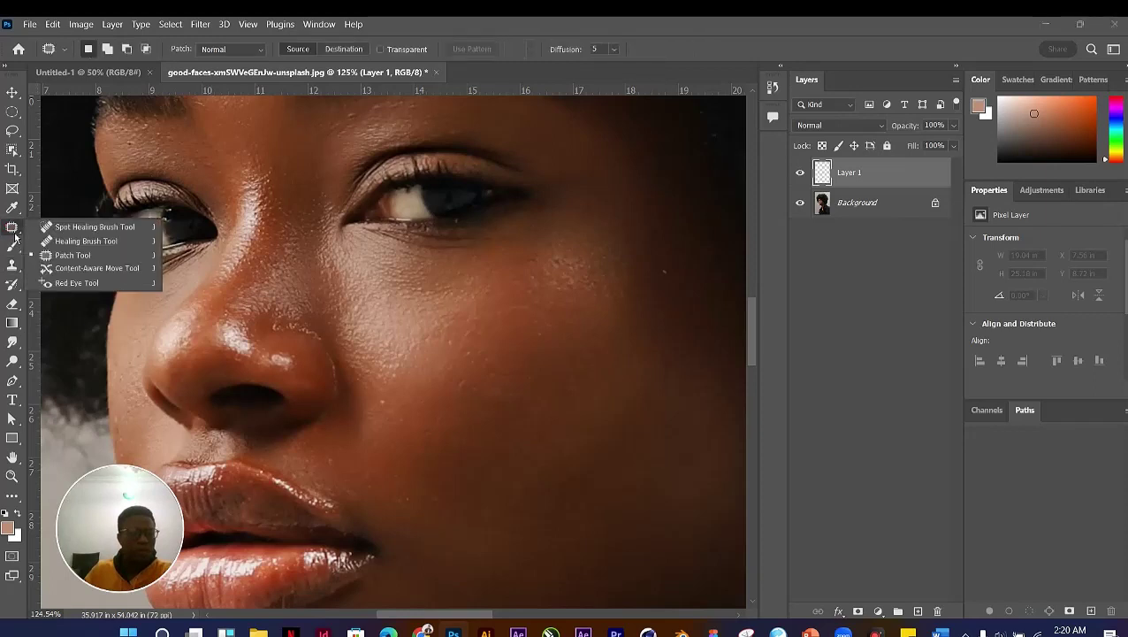
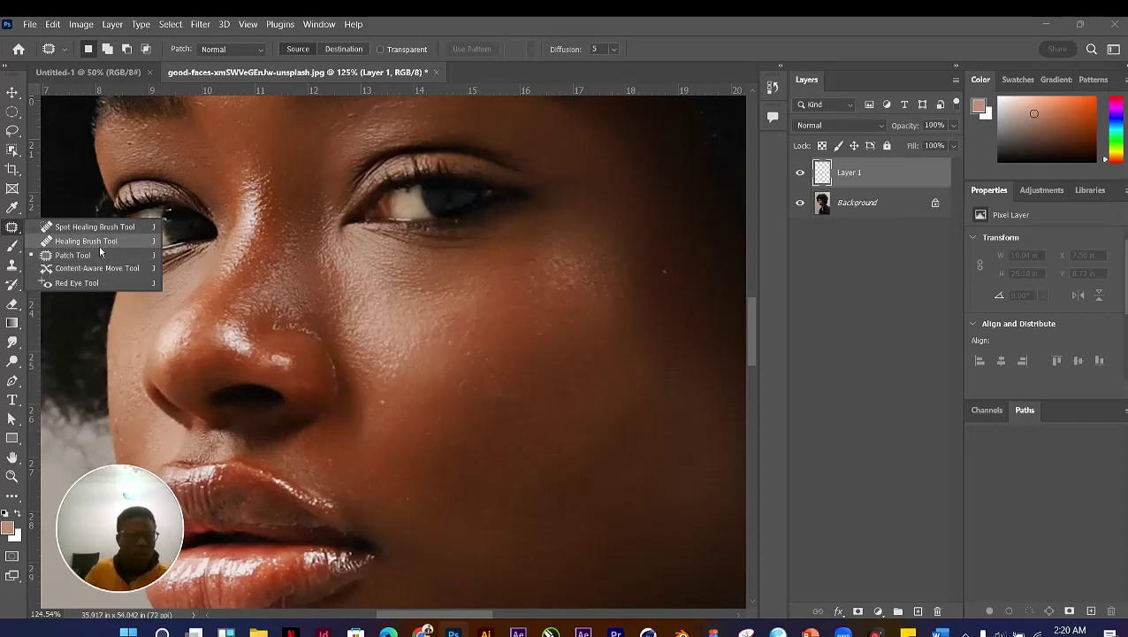
left_click(99, 242)
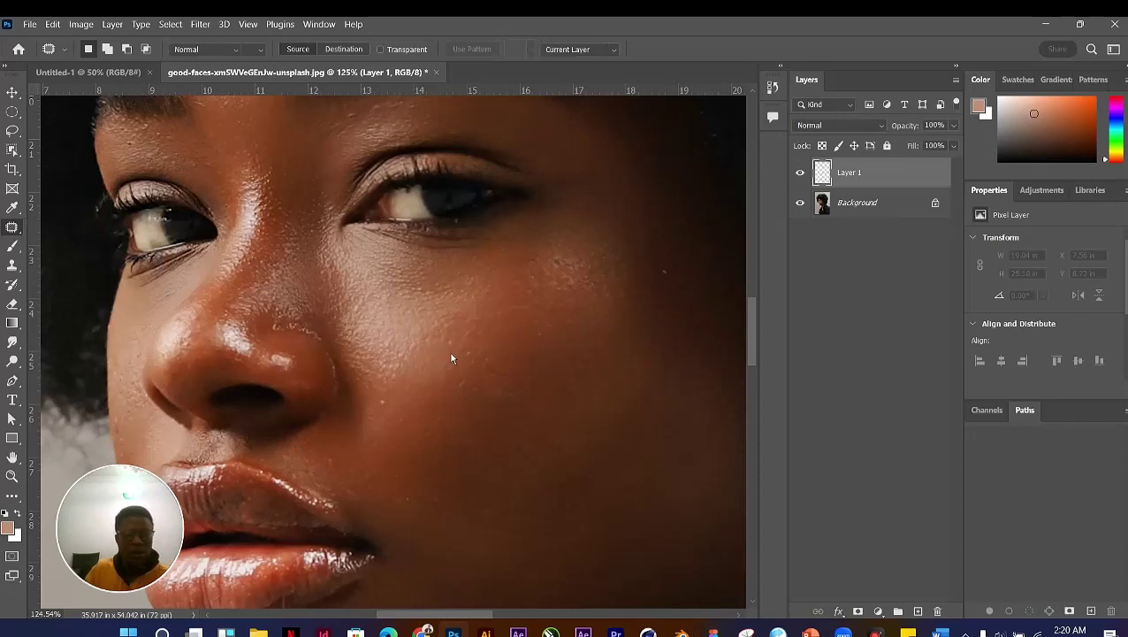
Step: Revert the photo to its opening snapshot in the history, comparing the cheek with the state after the new layer was added
left_click(773, 87)
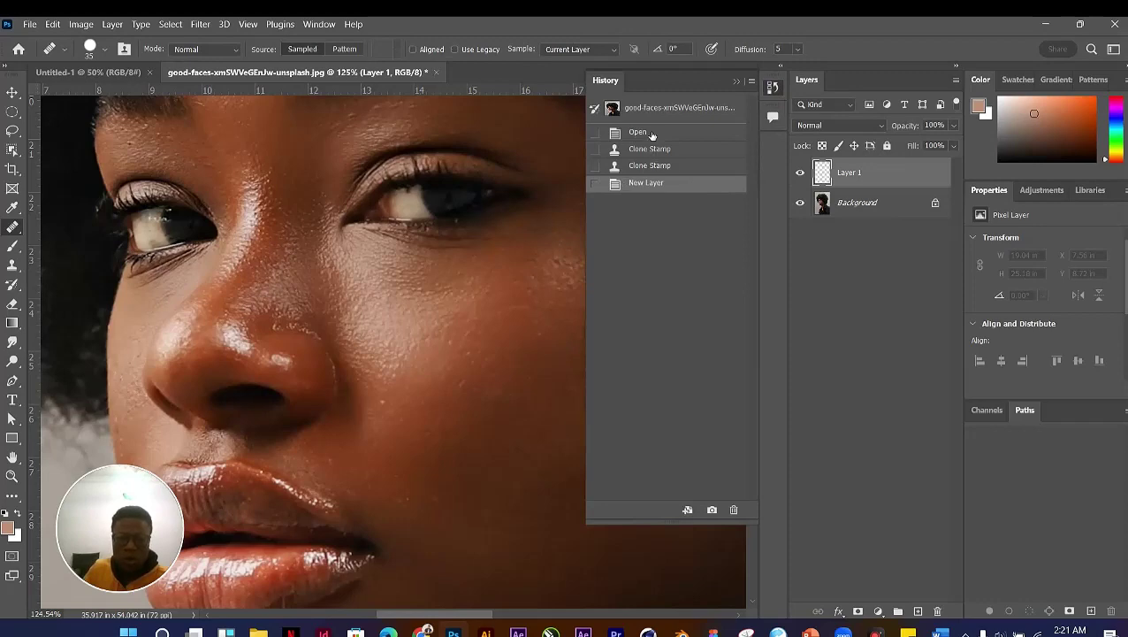
left_click(655, 109)
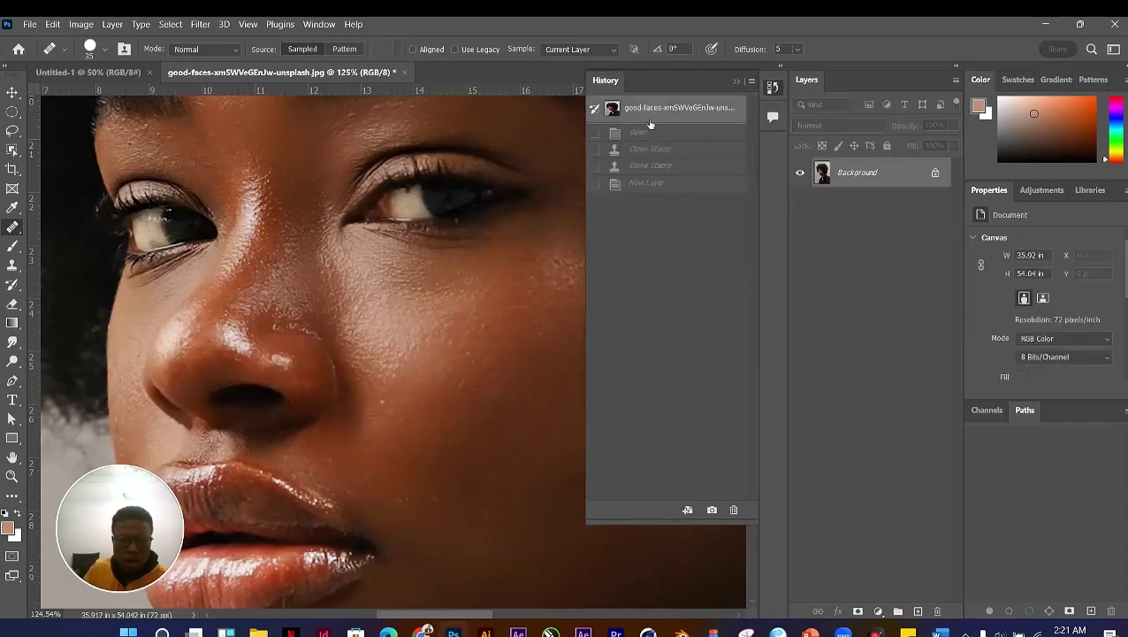
scroll(521, 354, "up", 2)
scroll(520, 354, "up", 2)
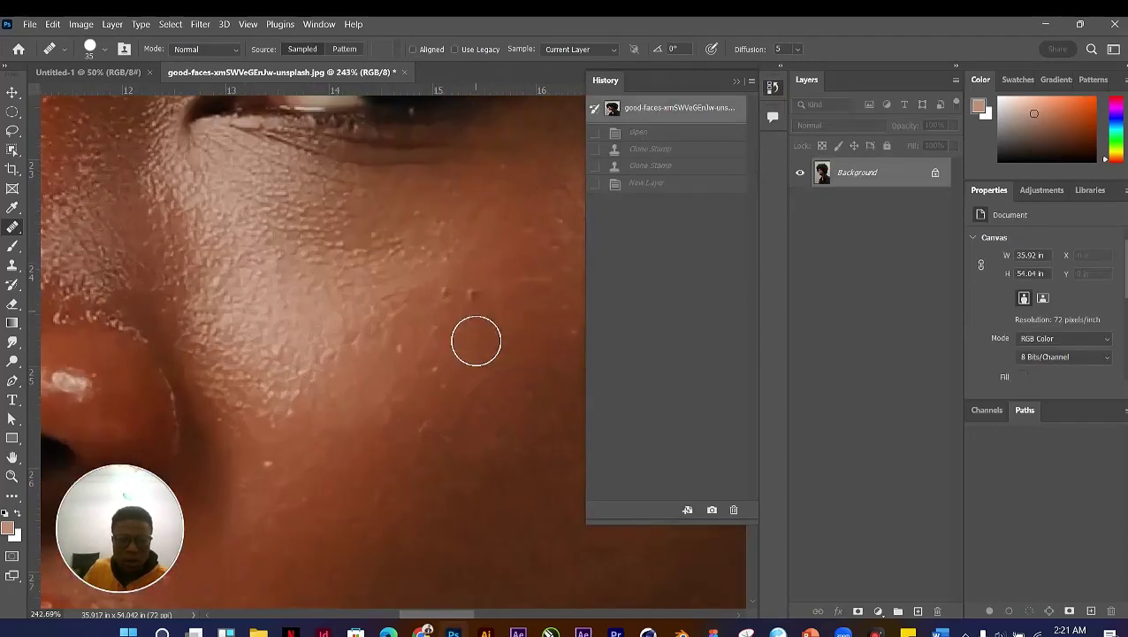
left_click(674, 184)
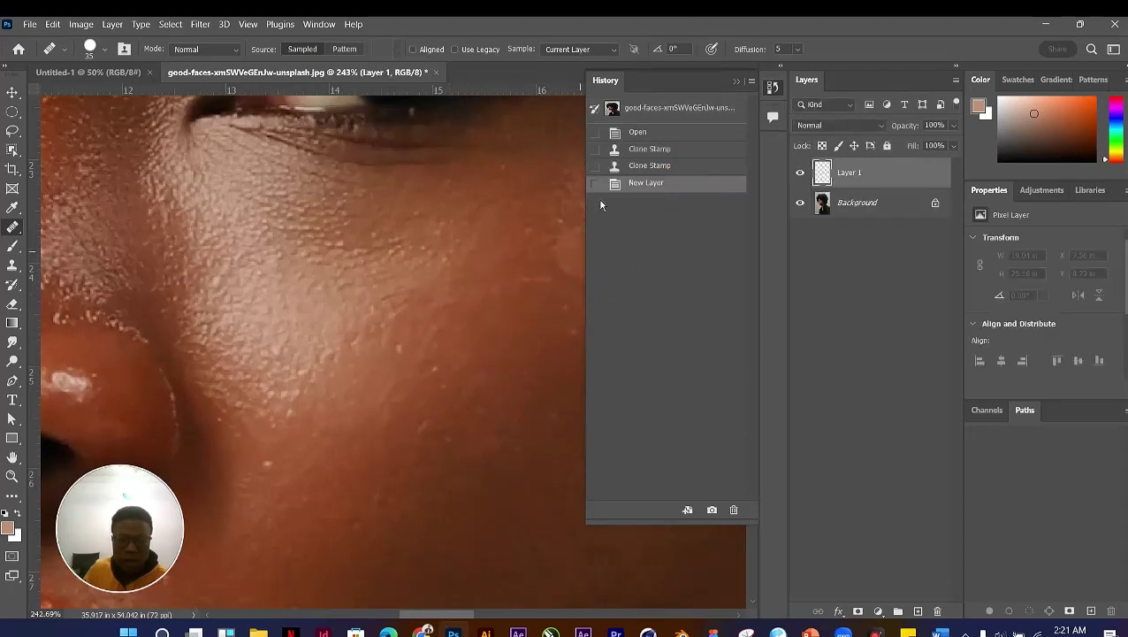
left_click(668, 111)
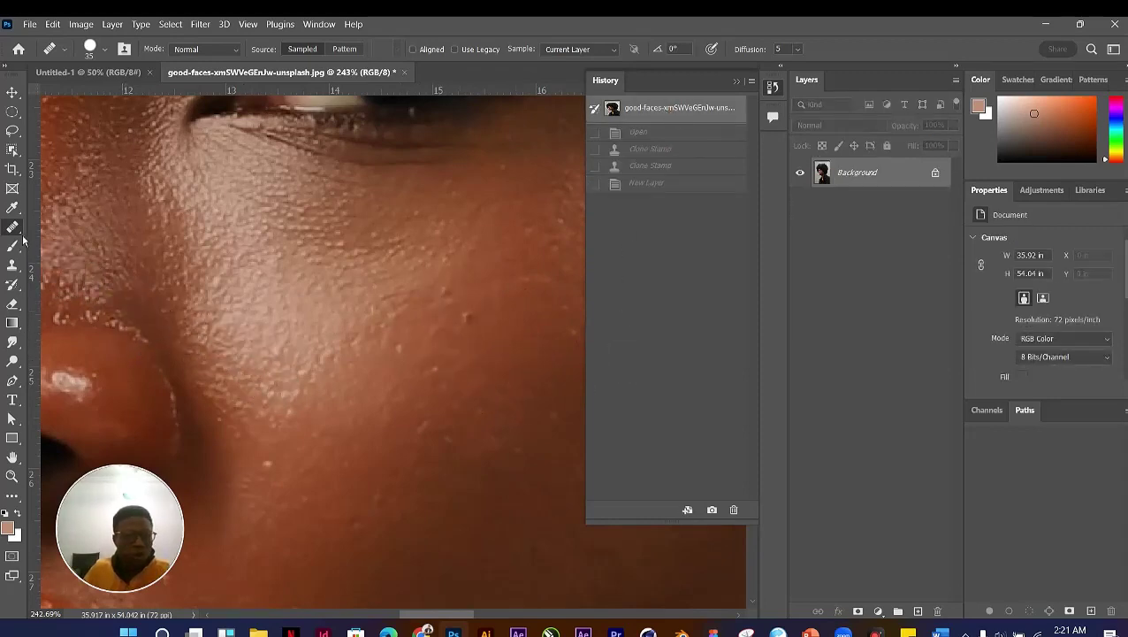
Step: Reduce the Healing Brush to 15 px and heal the two small blemishes on the cheek below the eye
key("bracketleft")
key("bracketleft")
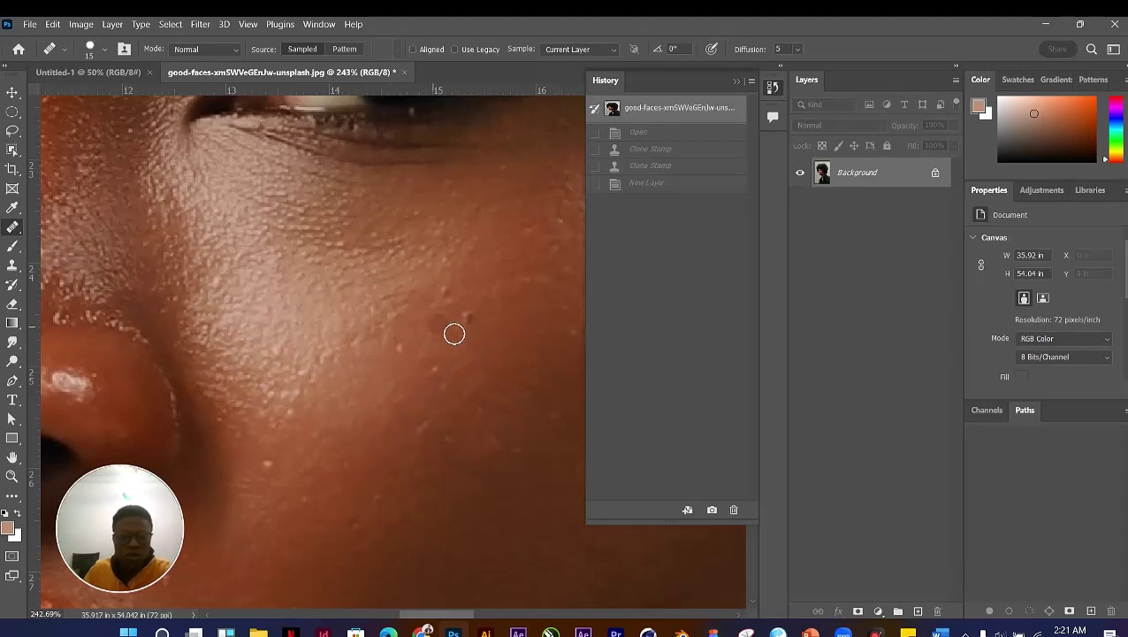
scroll(455, 333, "up", 3)
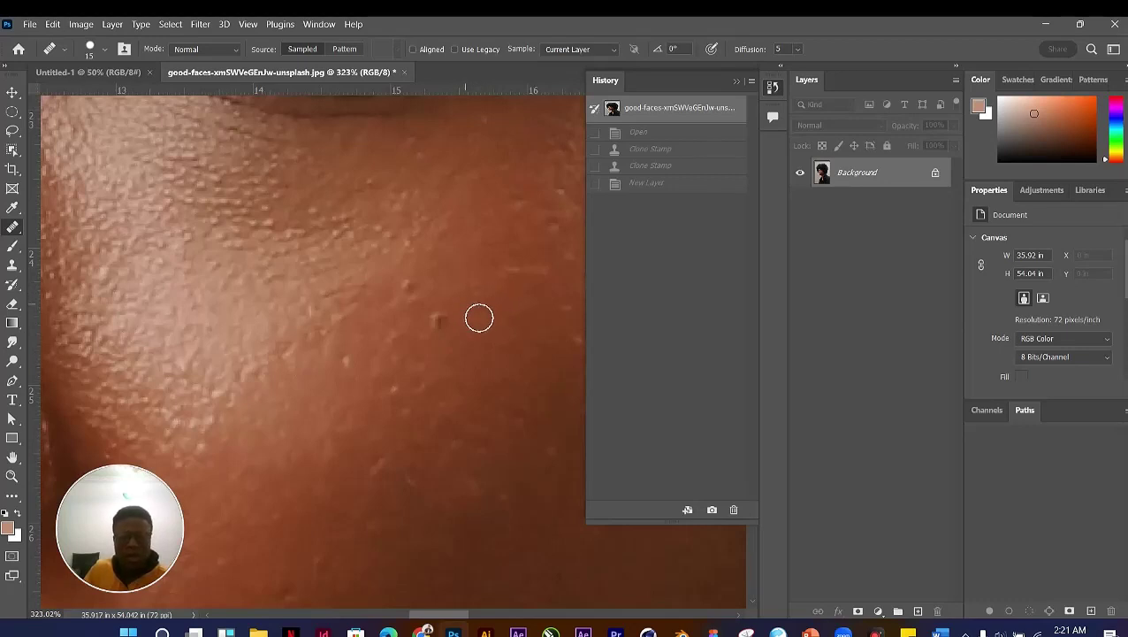
mouse_move(478, 317)
left_mouse_down()
mouse_move(454, 339)
mouse_move(463, 333)
left_mouse_up()
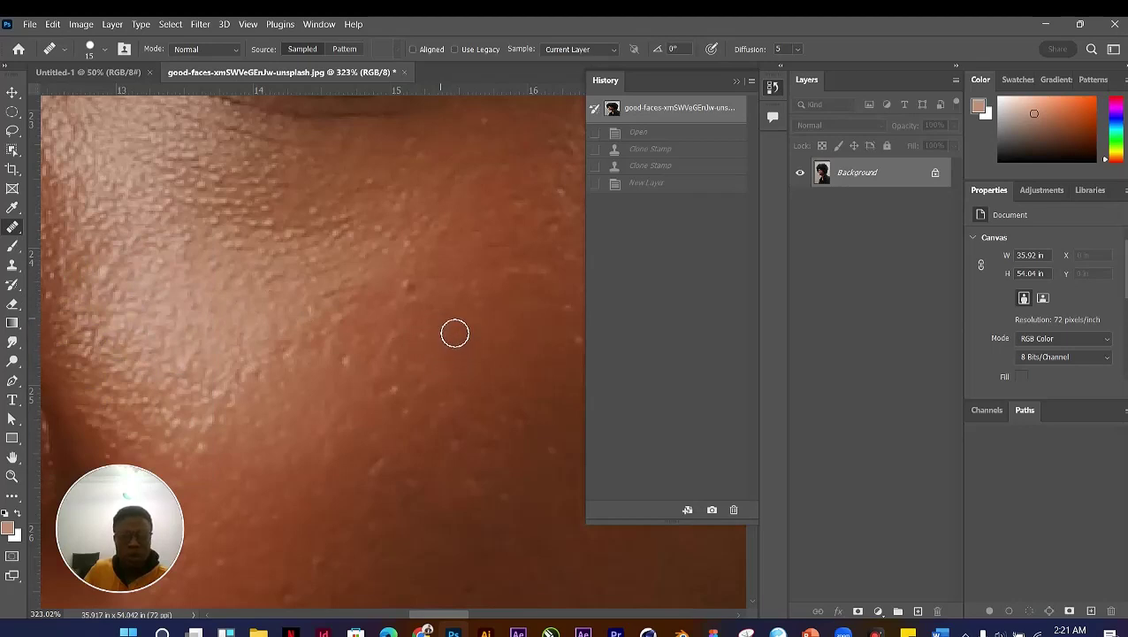
left_click_drag(433, 365, 448, 413)
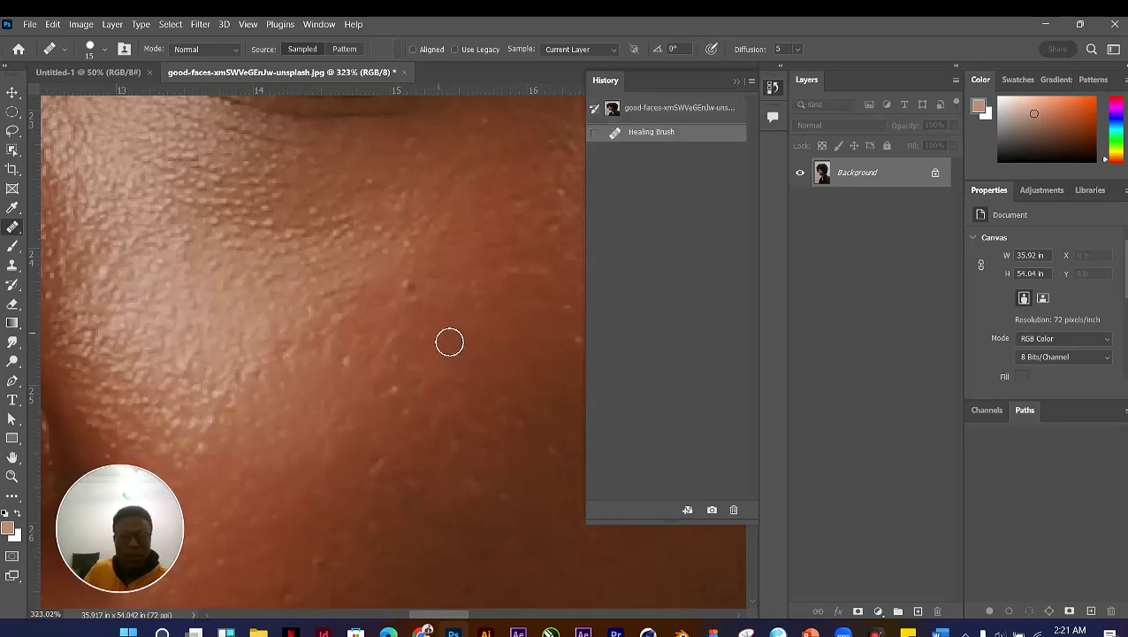
left_click(410, 283)
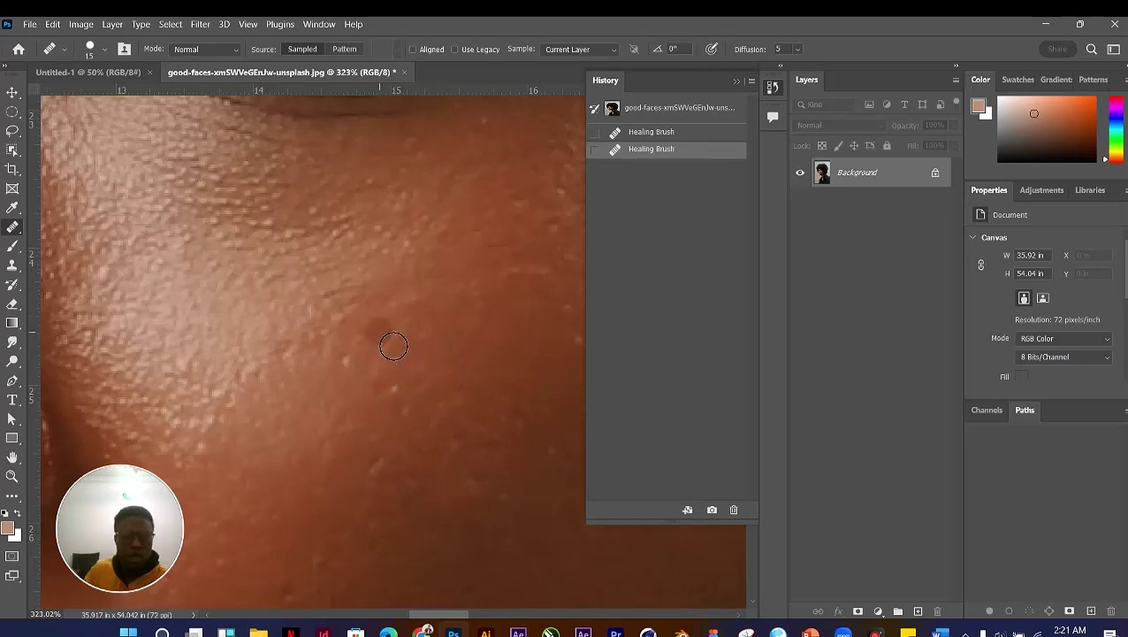
Step: Heal the remaining small bumps on the upper cheek and beside the nose with the 15 px Healing Brush
scroll(393, 346, "up", 1)
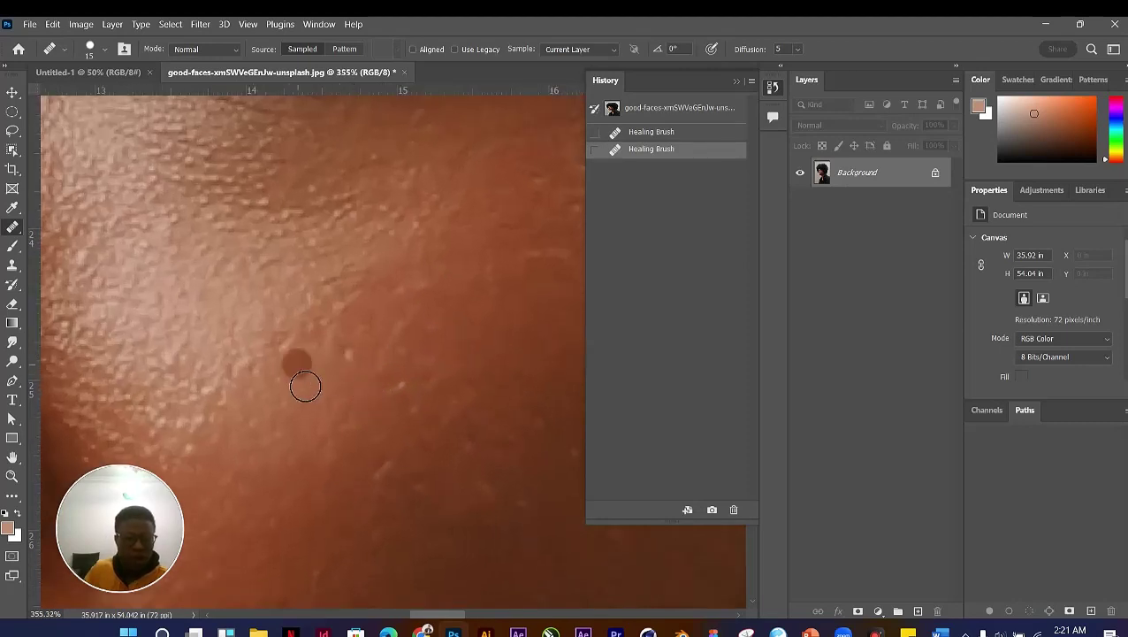
mouse_move(296, 364)
left_mouse_down()
mouse_move(372, 372)
mouse_move(394, 429)
left_mouse_up()
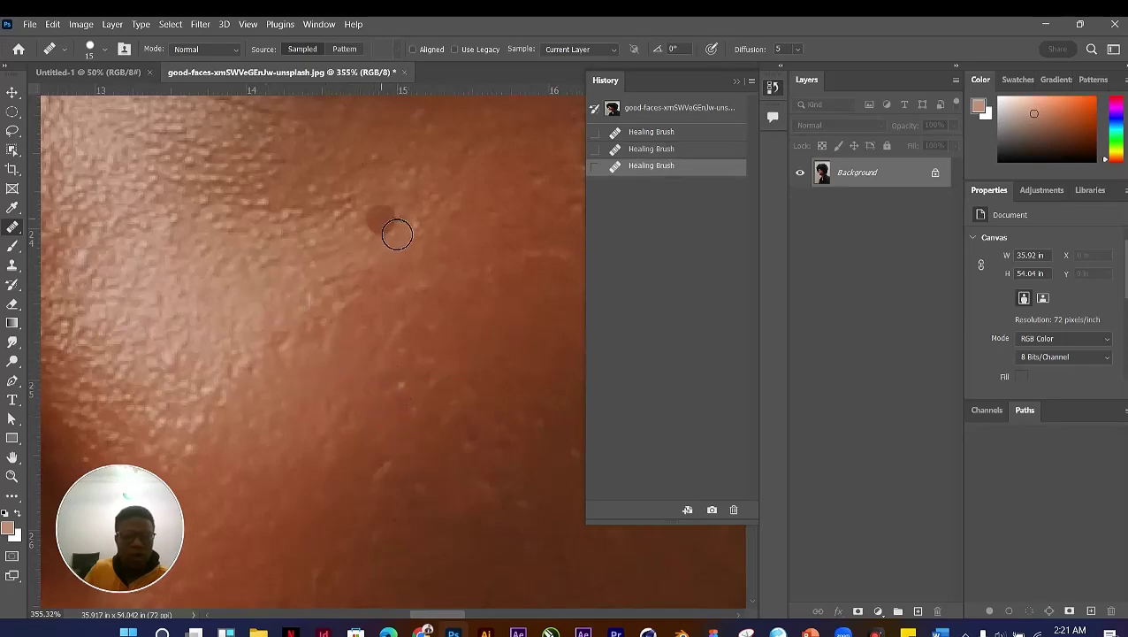
left_click(391, 226)
scroll(442, 368, "down", 7)
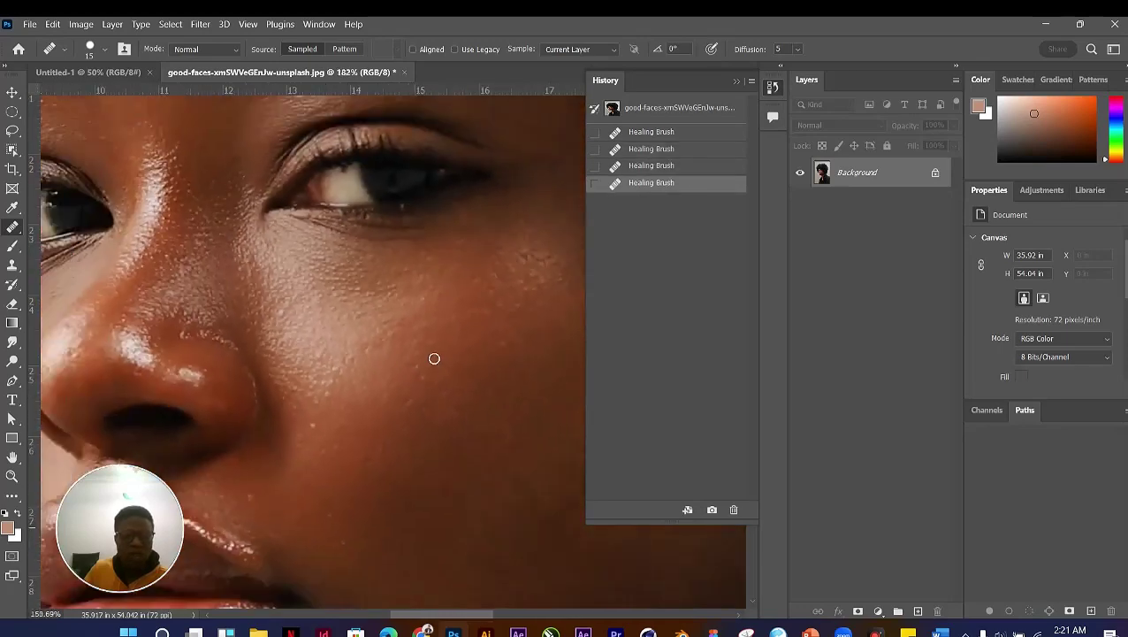
scroll(434, 359, "up", 10)
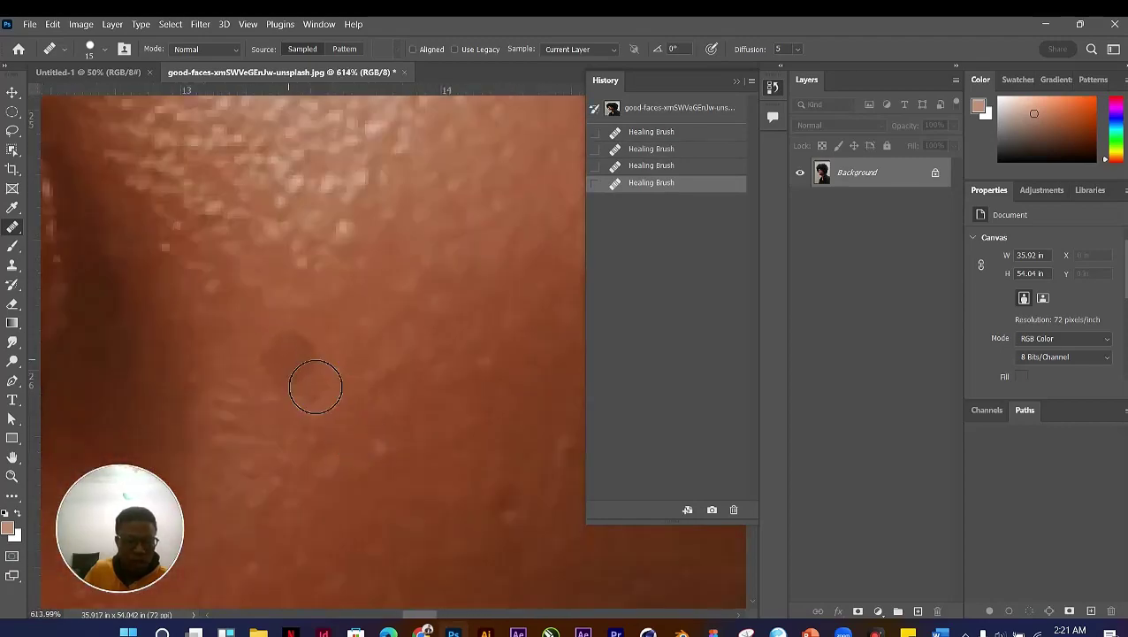
left_click(296, 363)
scroll(418, 458, "down", 6)
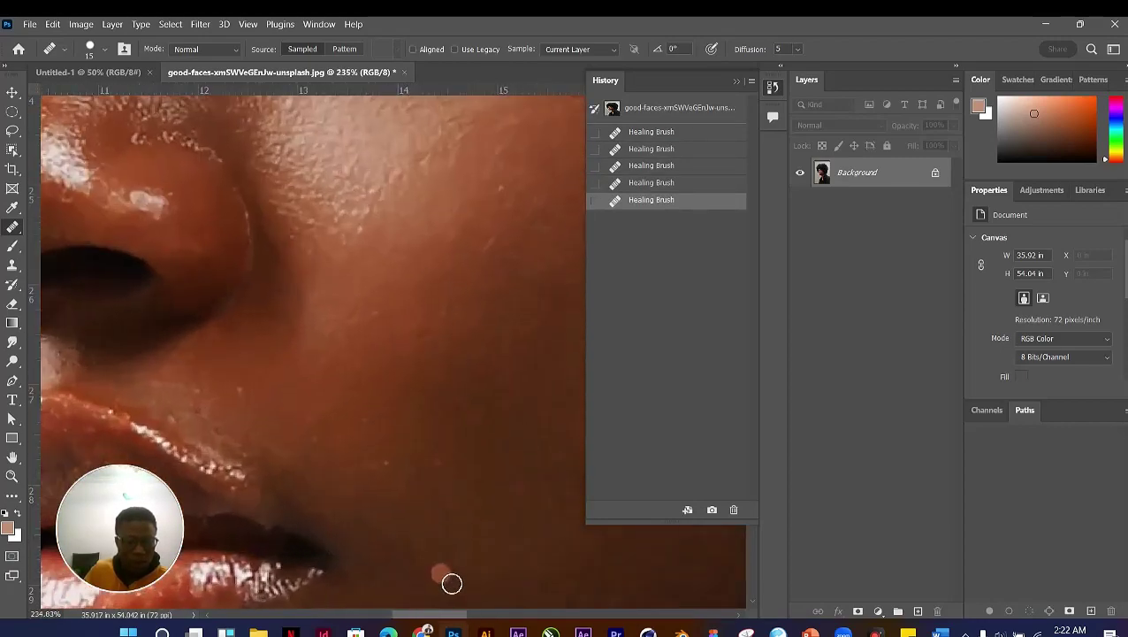
Step: Heal the small light spots on the lower cheek near the corner of the mouth
scroll(469, 523, "up", 6)
left_click(324, 452)
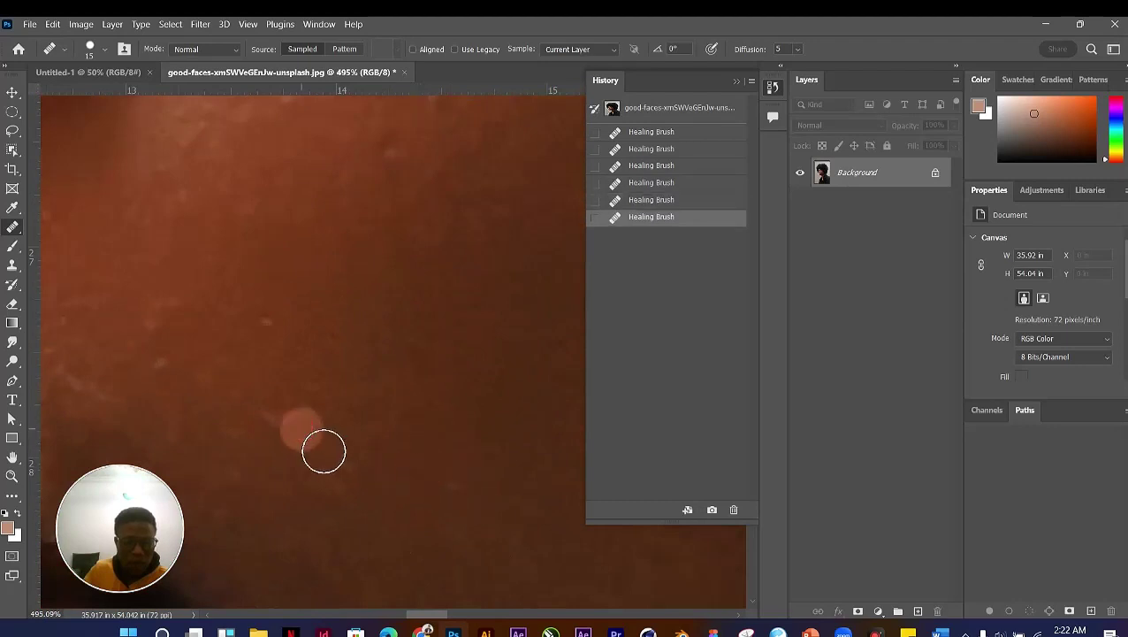
left_click(367, 486)
left_click(483, 501)
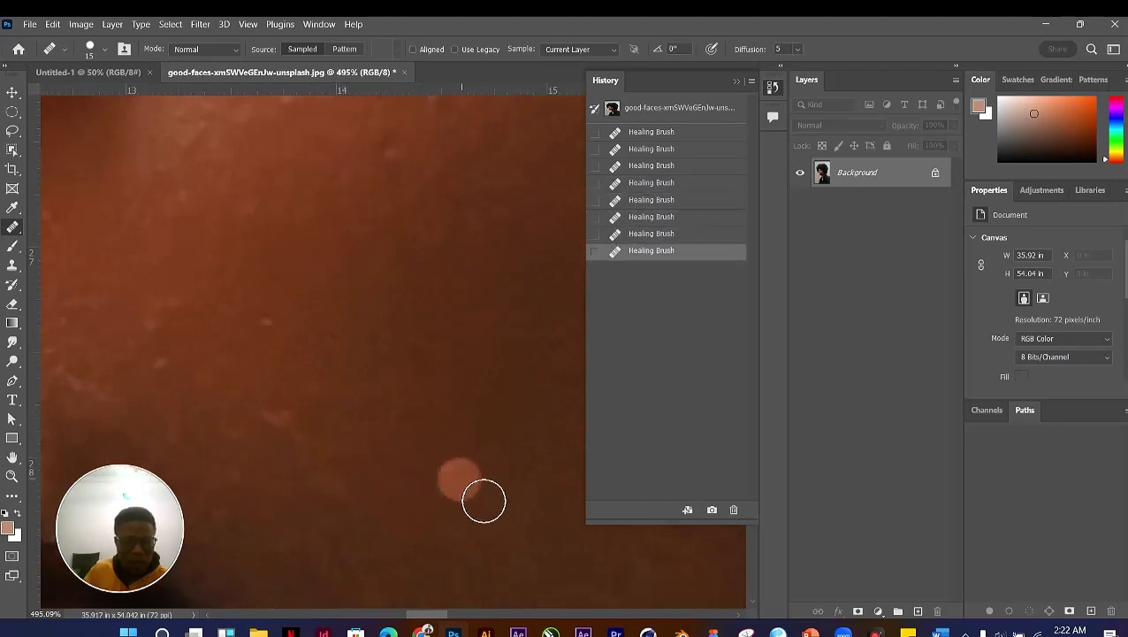
left_click(484, 502)
left_click(428, 372)
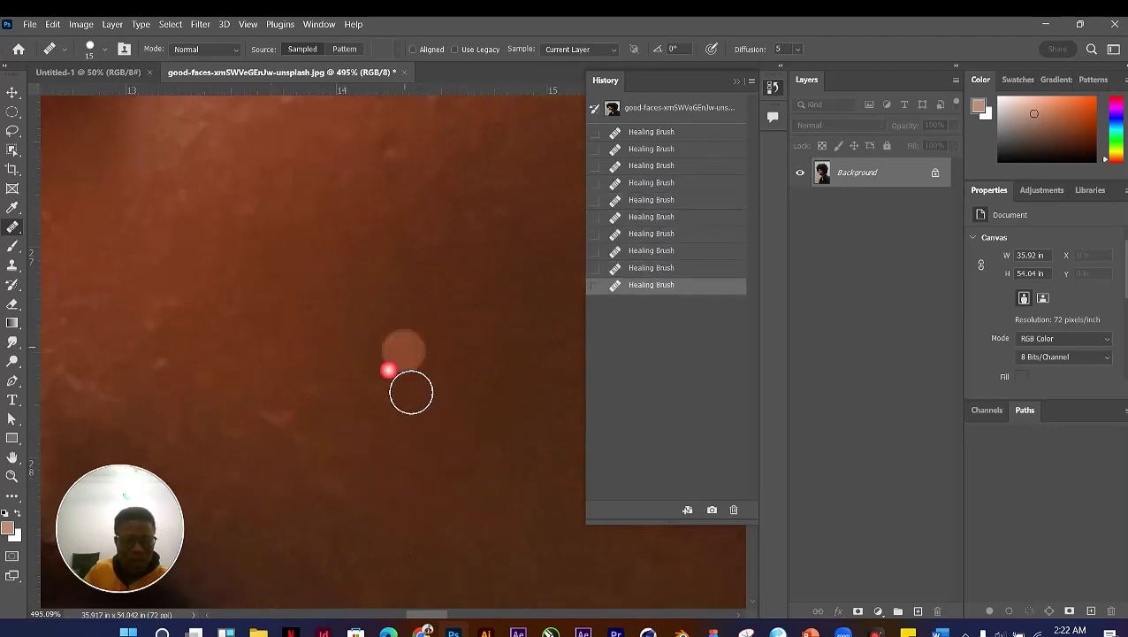
left_click(405, 354)
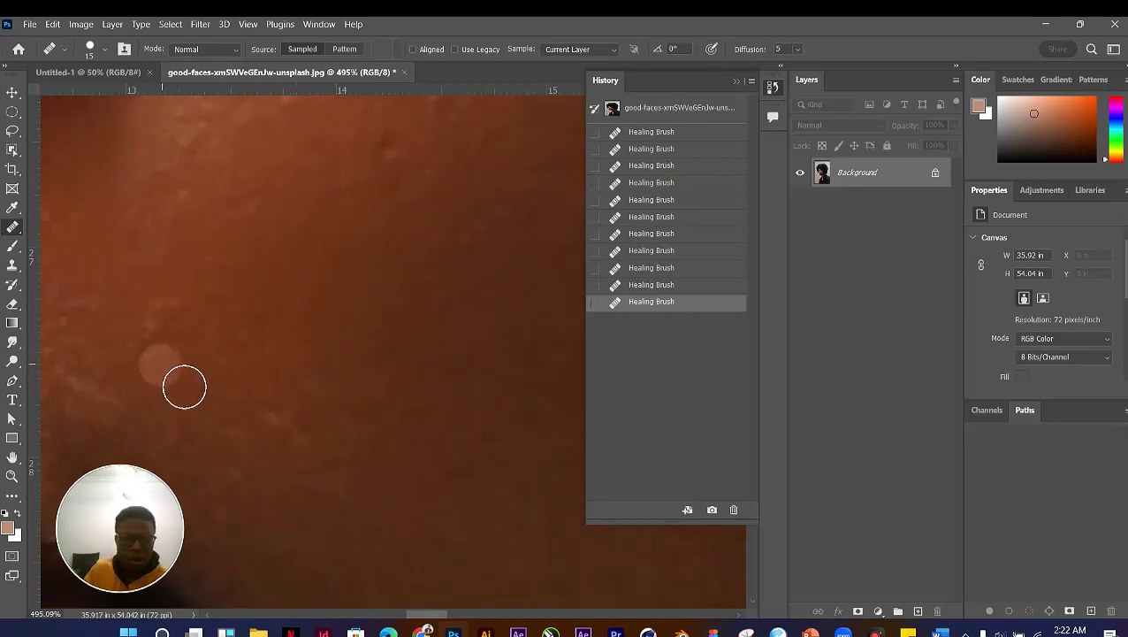
left_click(164, 340)
left_click(172, 348)
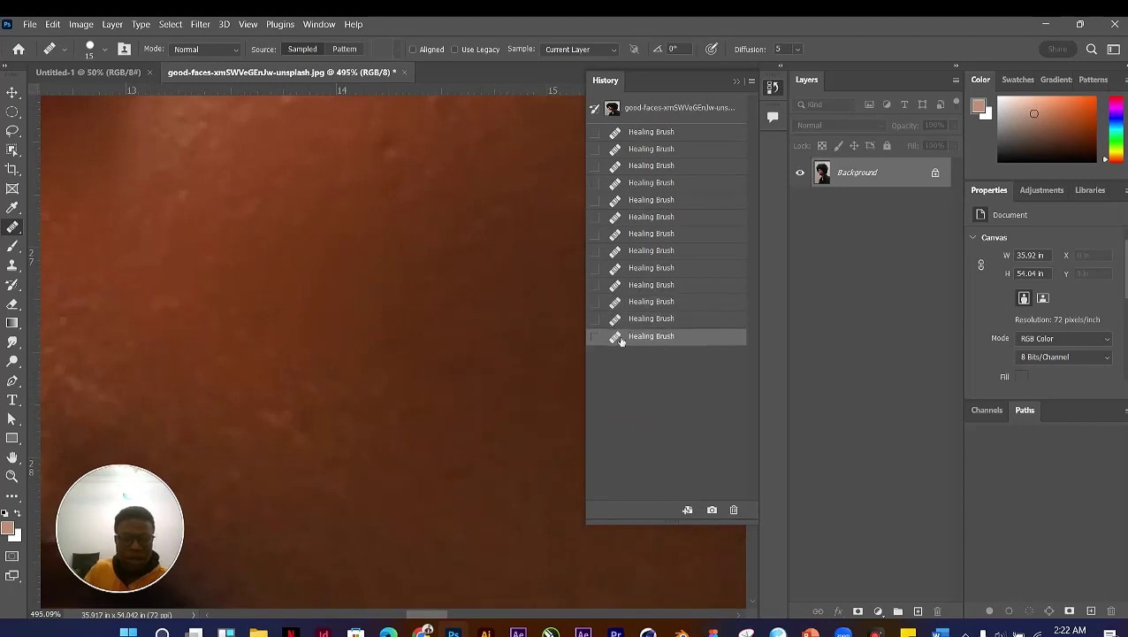
Step: Step back through the Healing Brush history states to compare the skin, return to the latest state and examine the retouched cheek
left_click(665, 284)
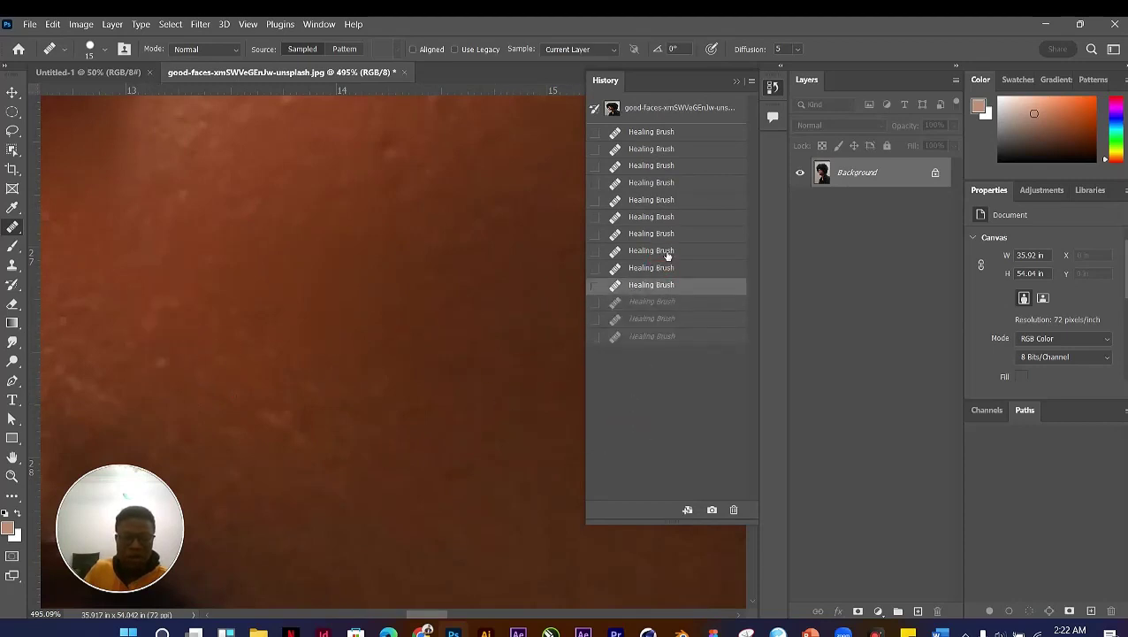
left_click(665, 250)
left_click(663, 216)
left_click(659, 165)
left_click(656, 150)
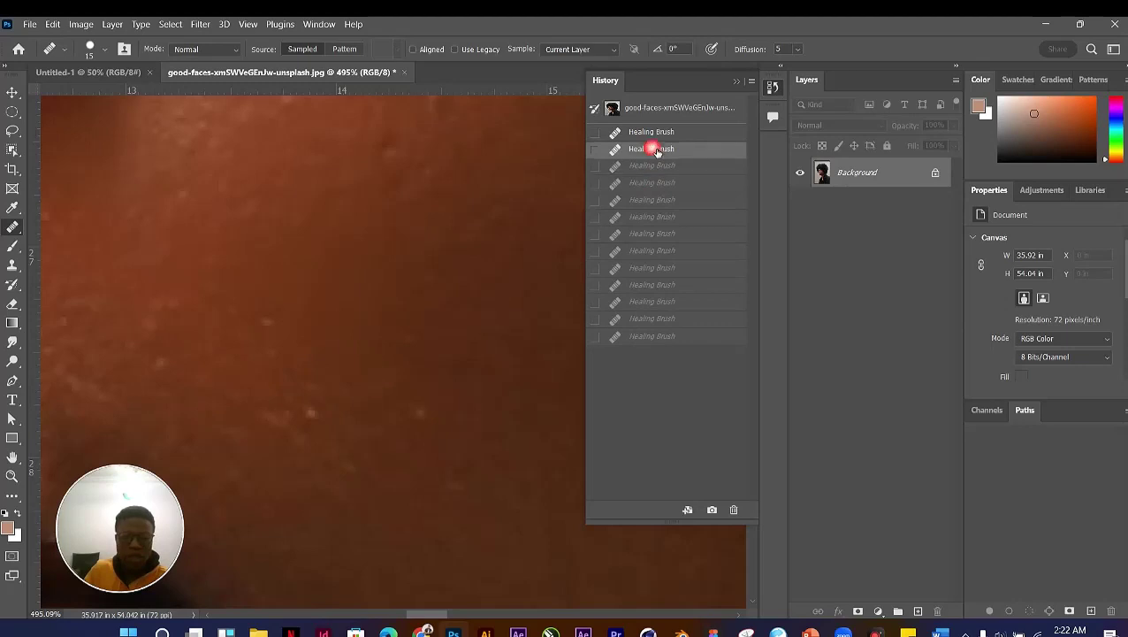
left_click(654, 133)
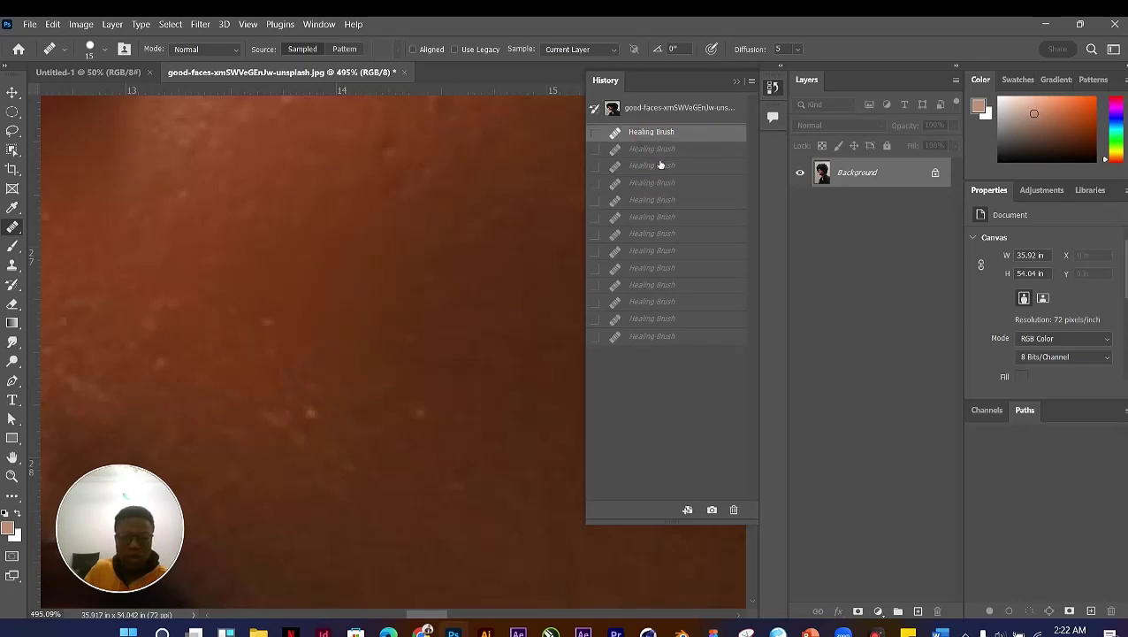
left_click(669, 337)
scroll(448, 324, "down", 10)
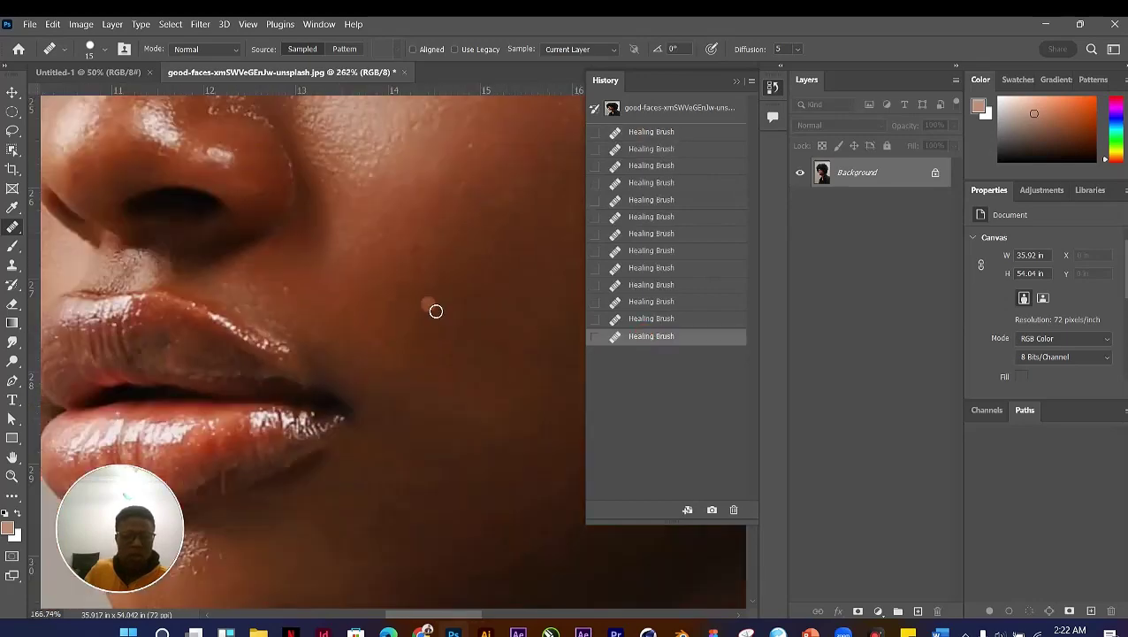
scroll(430, 306, "up", 5)
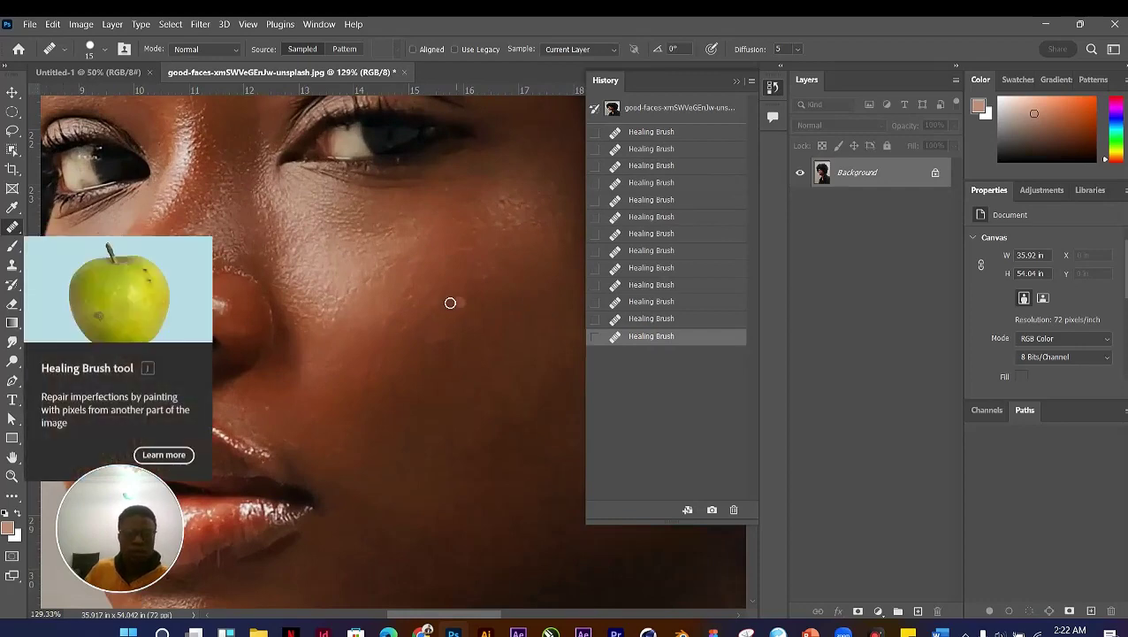
Step: Choose the Patch tool and outline the small rough skin area below the outer corner of the eye
right_click(13, 232)
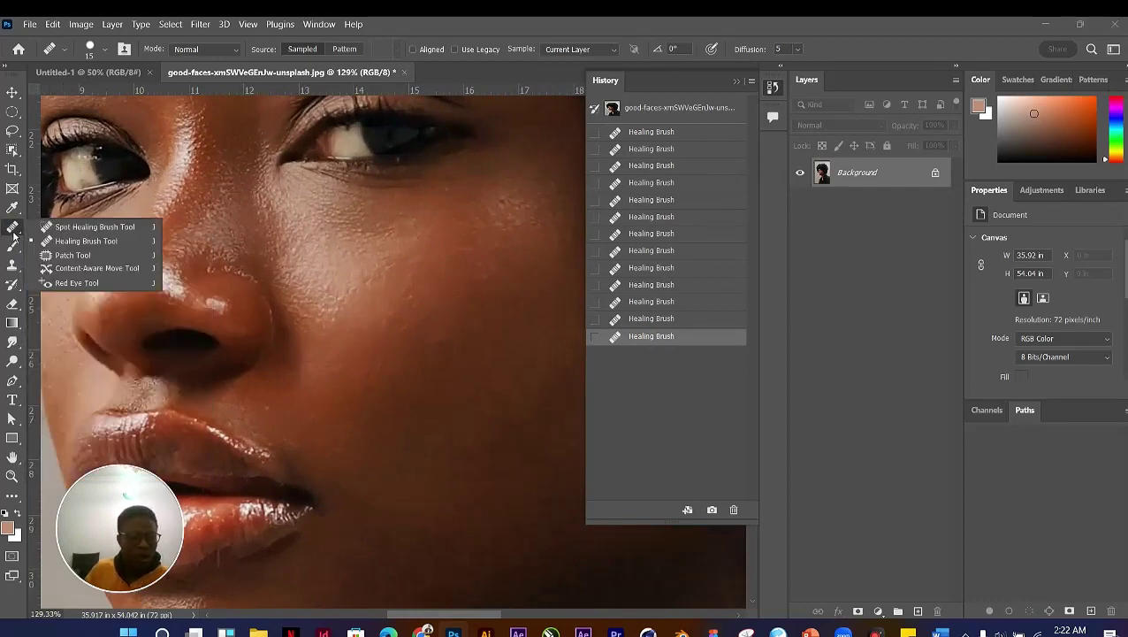
left_click(67, 255)
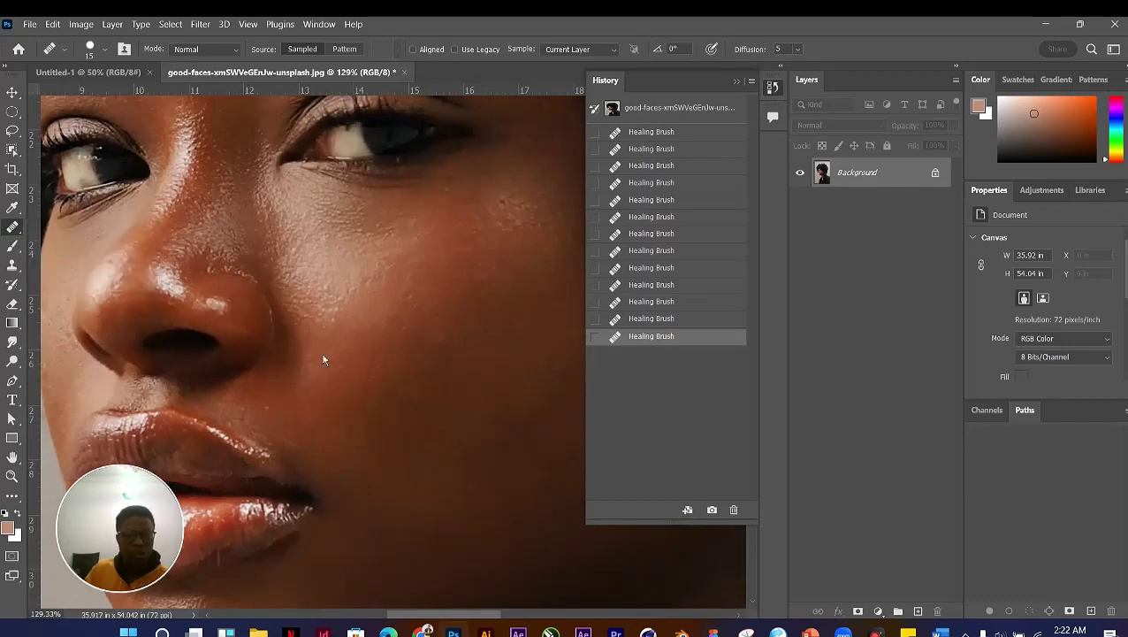
scroll(342, 368, "down", 2)
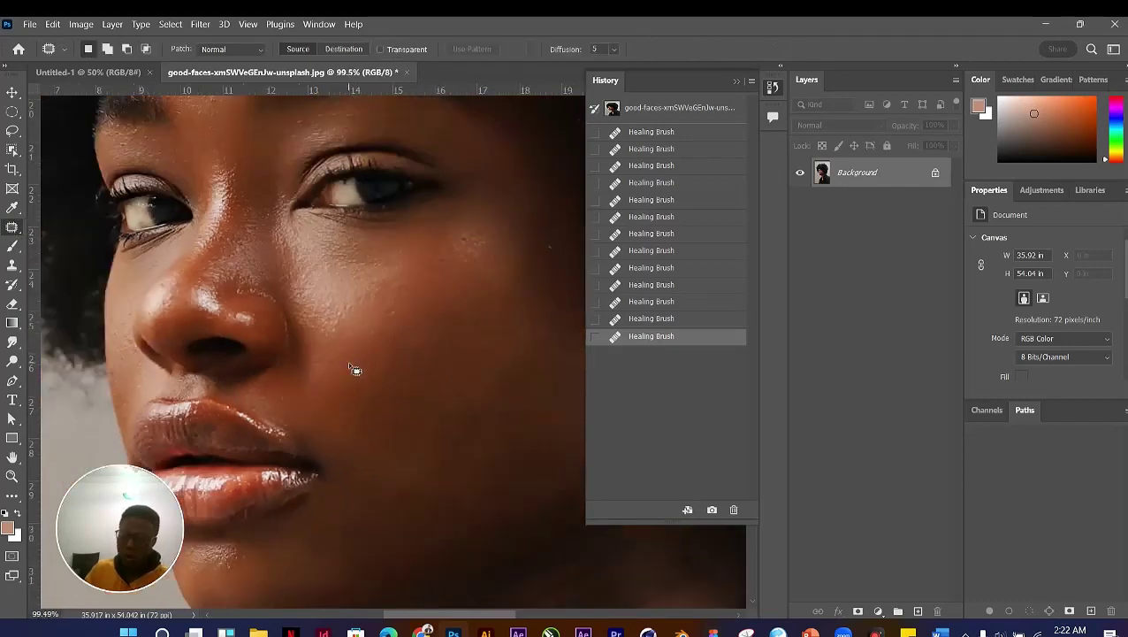
scroll(347, 360, "up", 2)
scroll(346, 361, "up", 1)
scroll(346, 360, "down", 2)
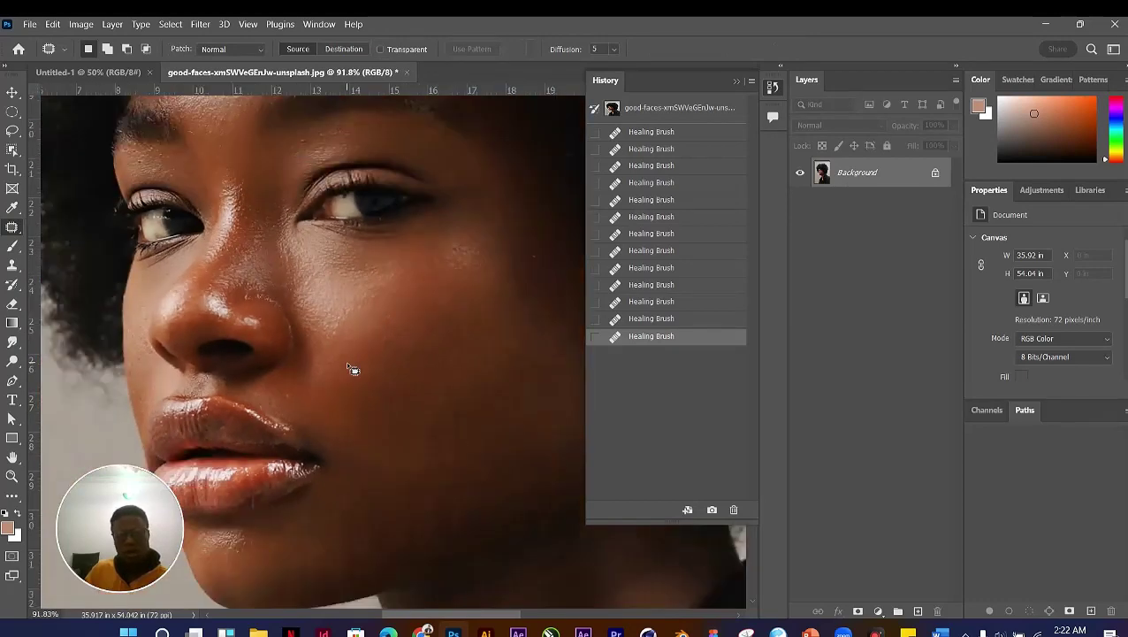
scroll(346, 360, "up", 3)
scroll(440, 305, "down", 1)
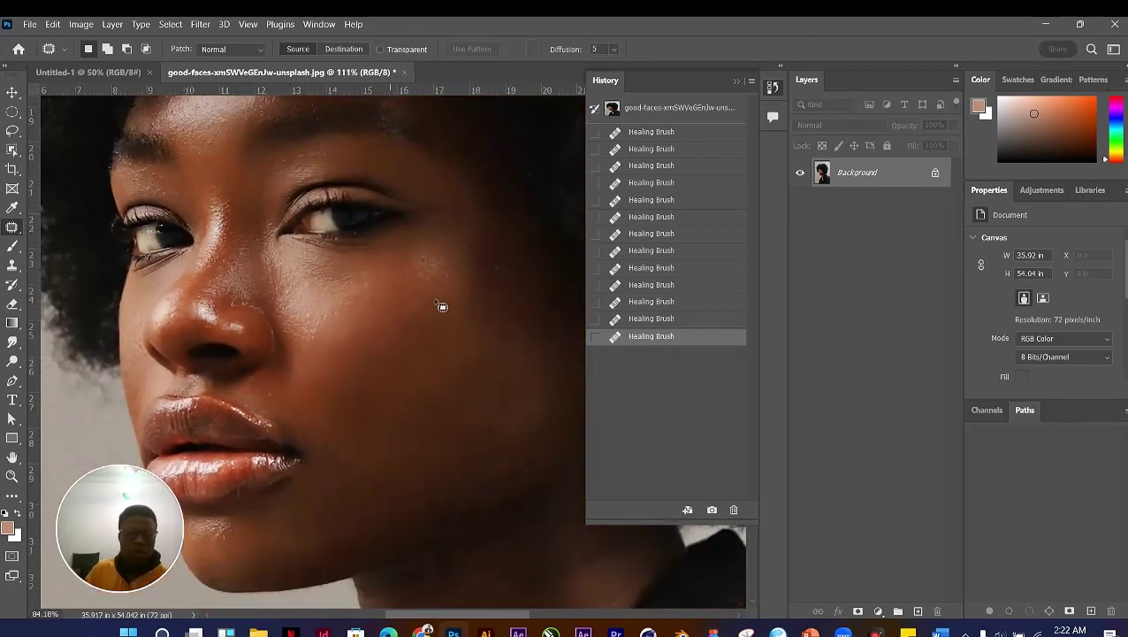
scroll(446, 275, "up", 3)
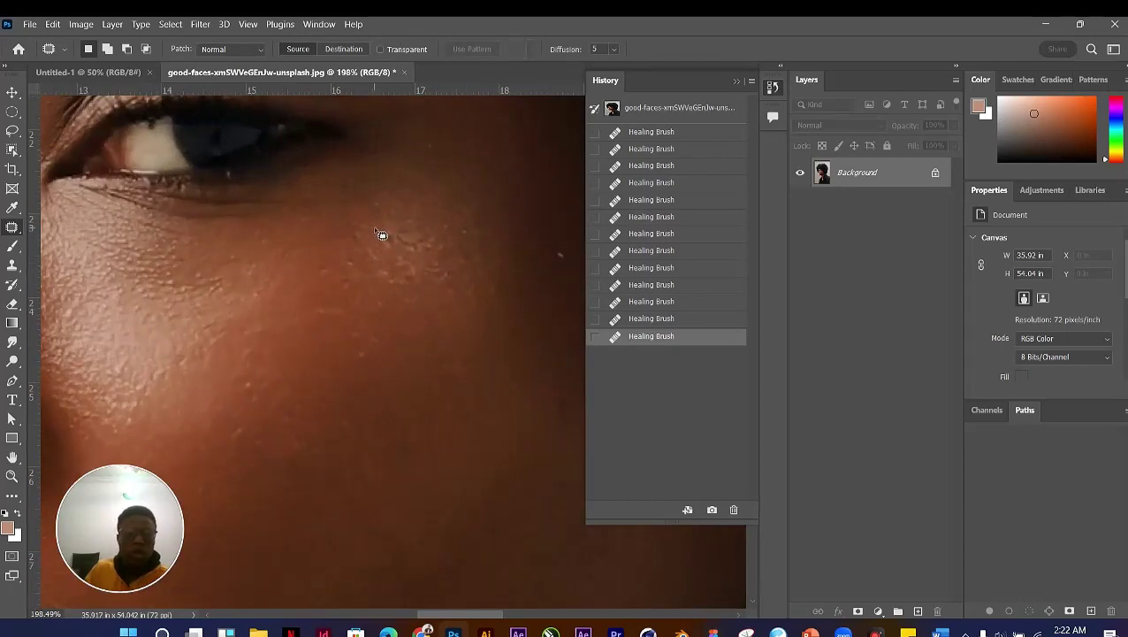
mouse_move(374, 229)
left_mouse_down()
mouse_move(367, 248)
mouse_move(393, 257)
left_mouse_up()
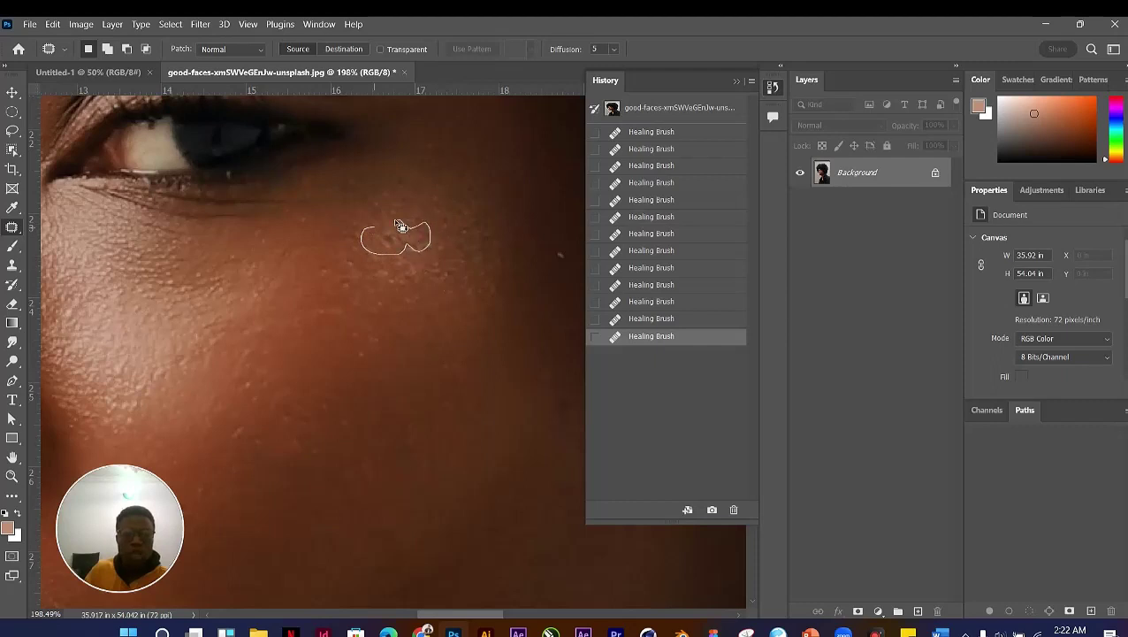
Step: Try patching the outlined skin with smoother cheek texture from below and deselecting, and undo both changes
left_click_drag(382, 235, 397, 362)
scroll(389, 237, "up", 3)
key("ctrl+d")
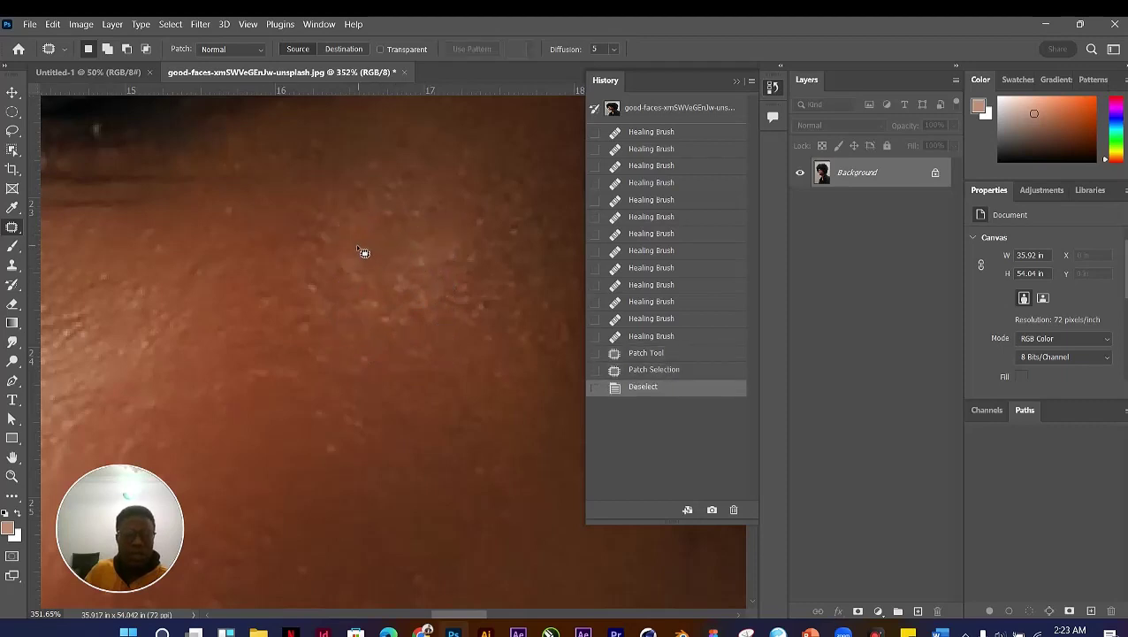
key("ctrl+z")
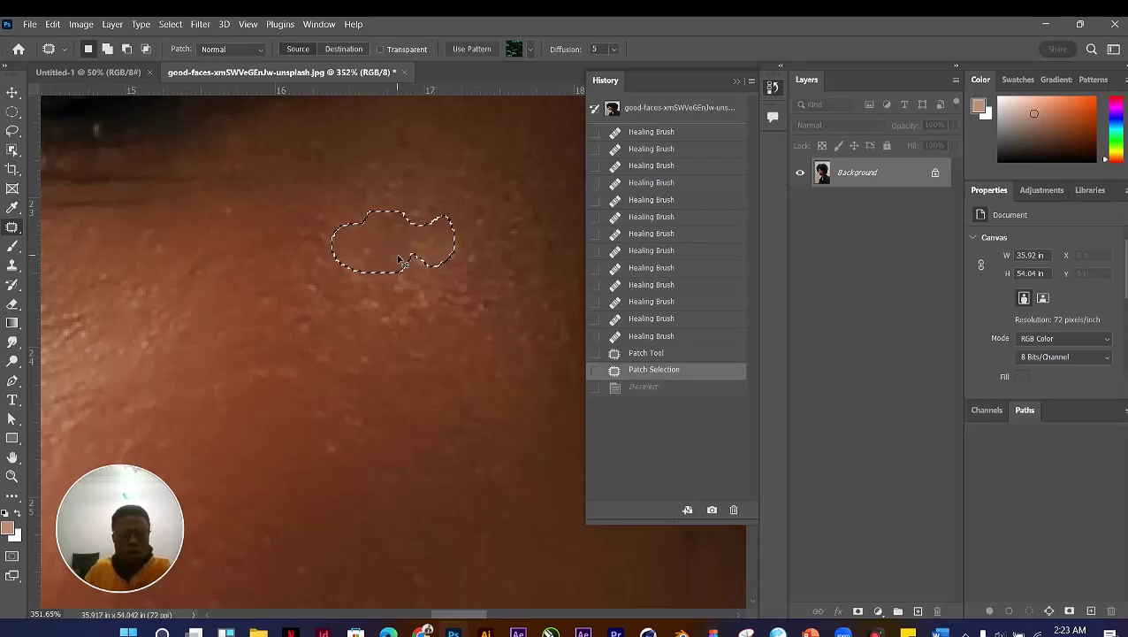
key("ctrl+z")
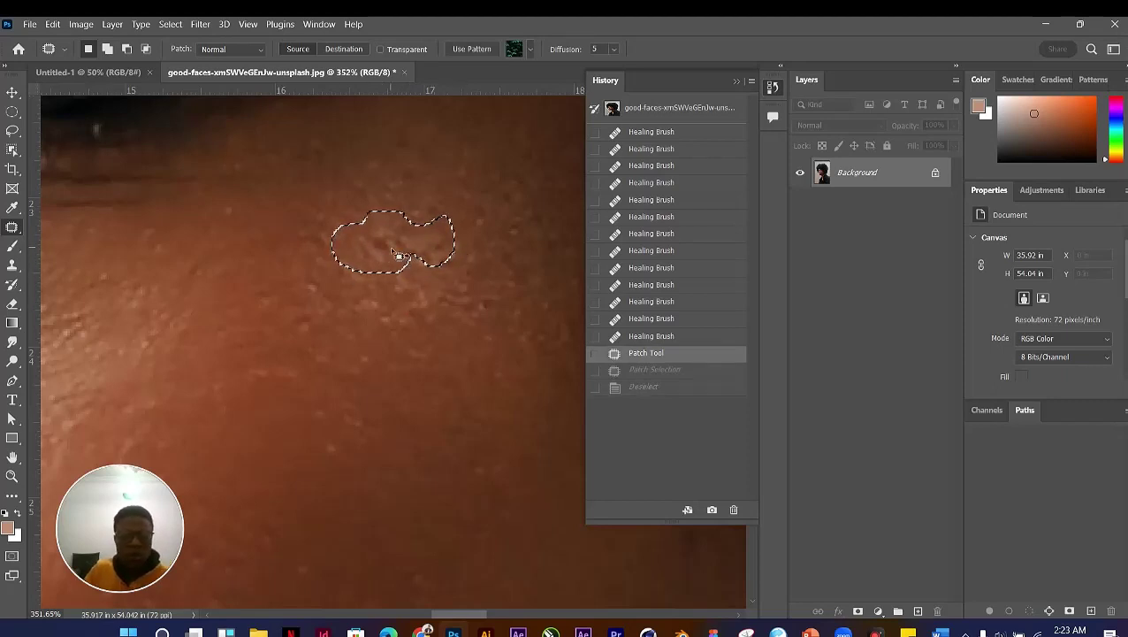
Step: Patch the restored outline below the eye with the skin directly beneath it and clear the selection
left_click_drag(395, 250, 393, 363)
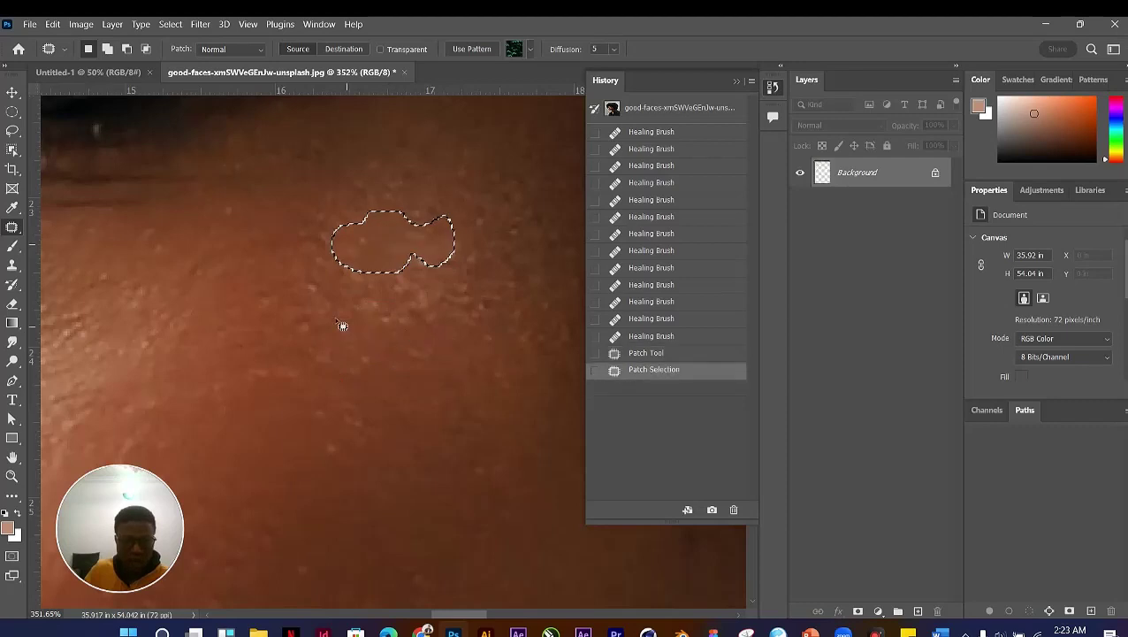
left_click(330, 320)
scroll(378, 345, "down", 2)
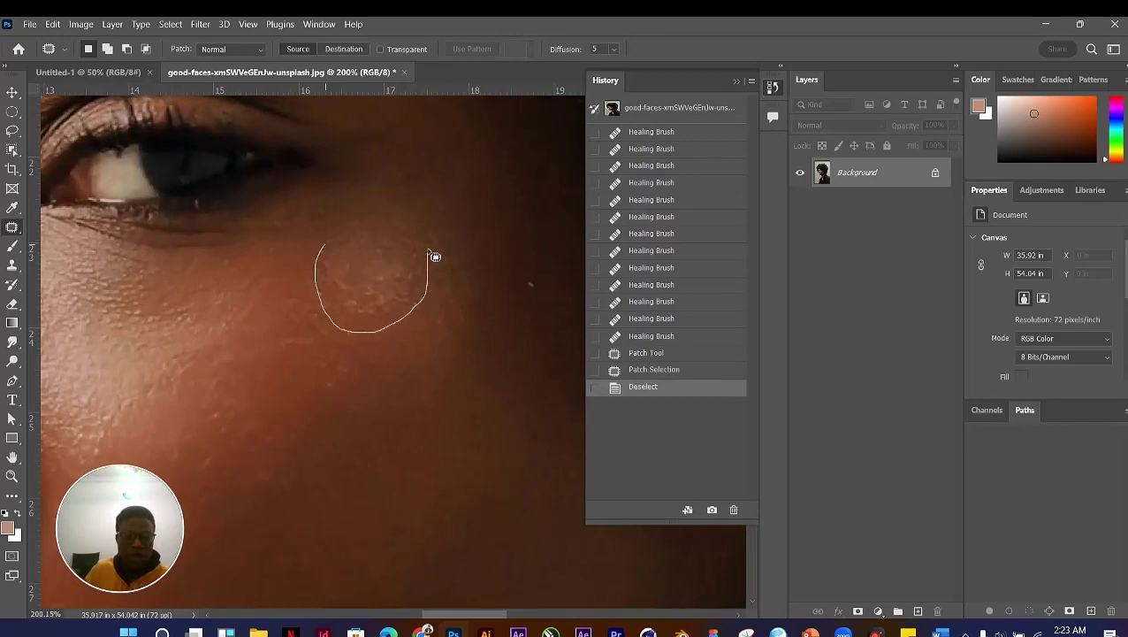
Step: Patch the rough skin below the eye's outer corner with smoother cheek skin beneath it, and clear the selection
left_click_drag(337, 248, 334, 244)
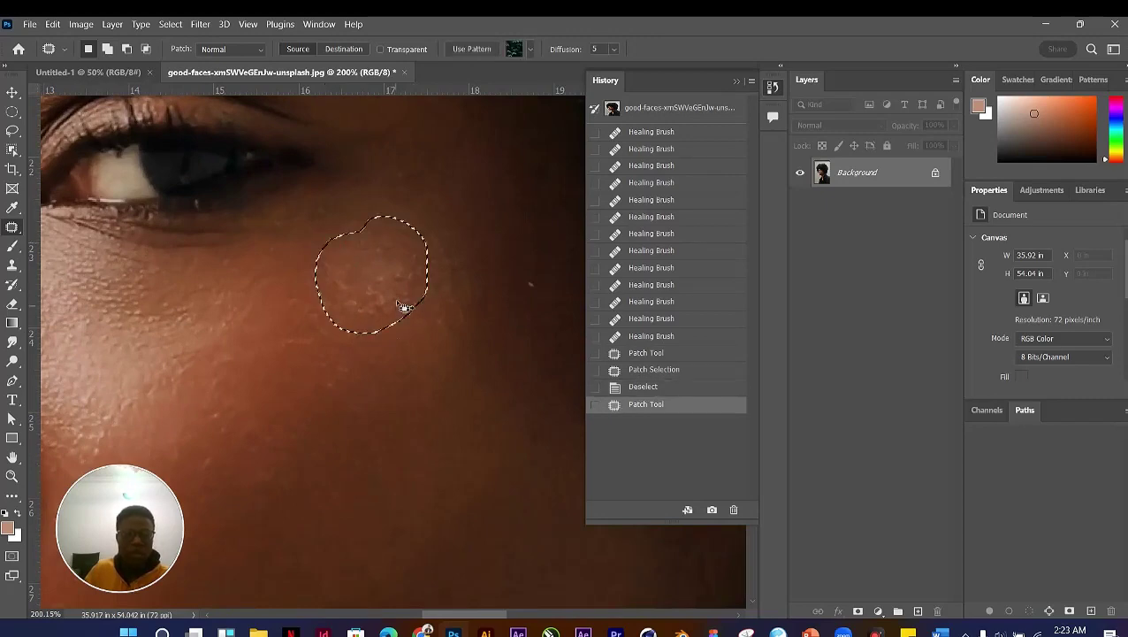
left_click_drag(385, 281, 400, 384)
left_click(449, 382)
scroll(440, 344, "down", 3)
scroll(439, 344, "down", 3)
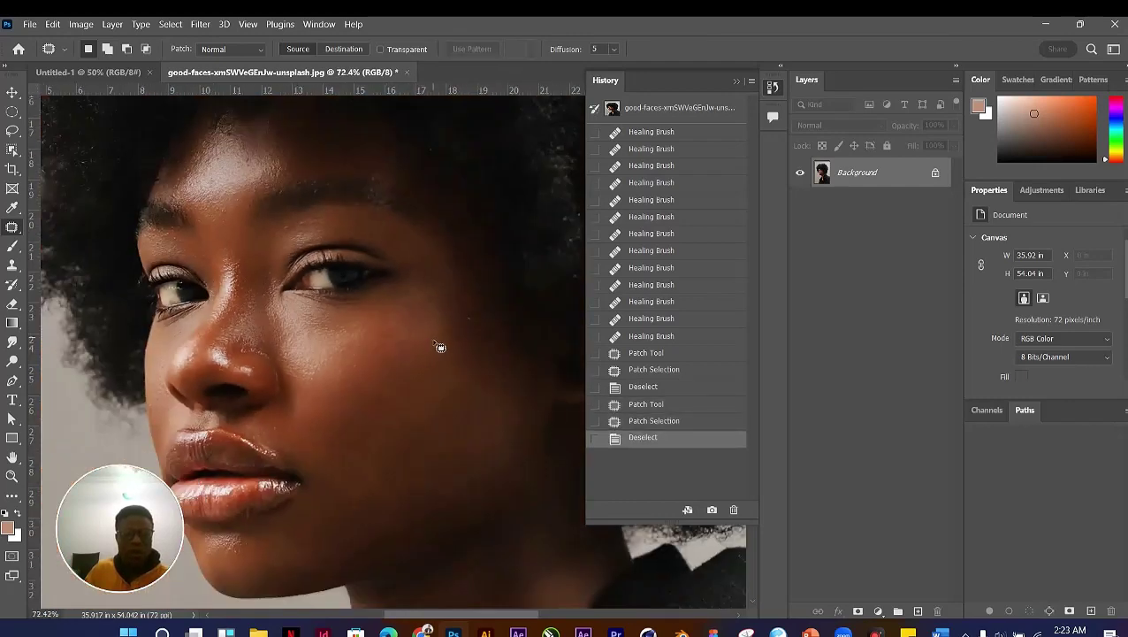
scroll(439, 346, "up", 5)
scroll(439, 350, "up", 1)
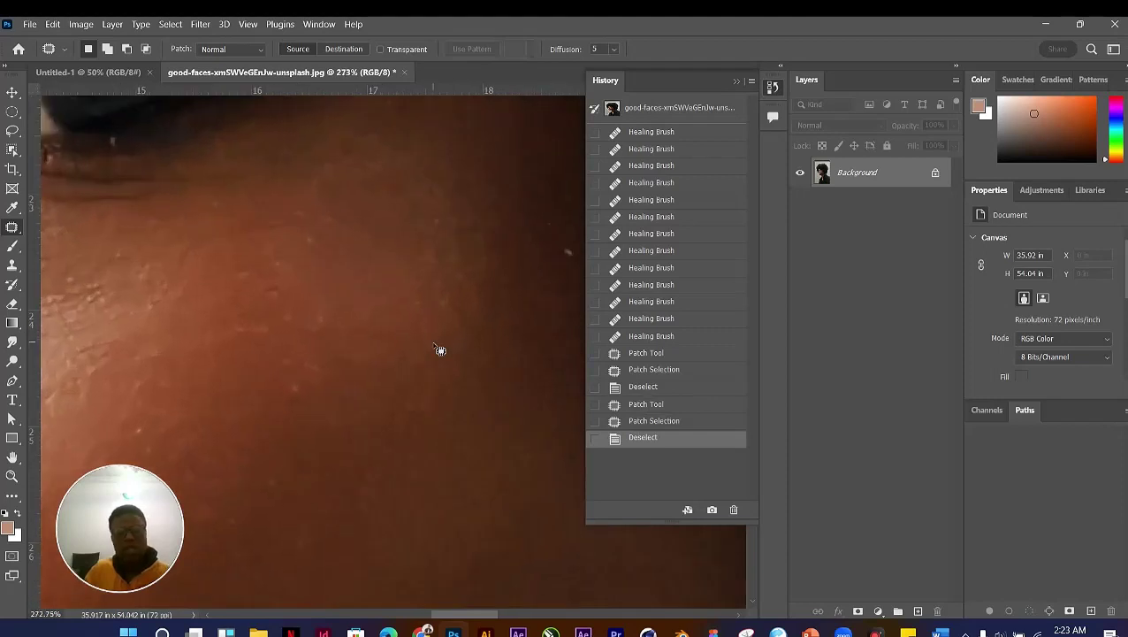
scroll(440, 350, "down", 2)
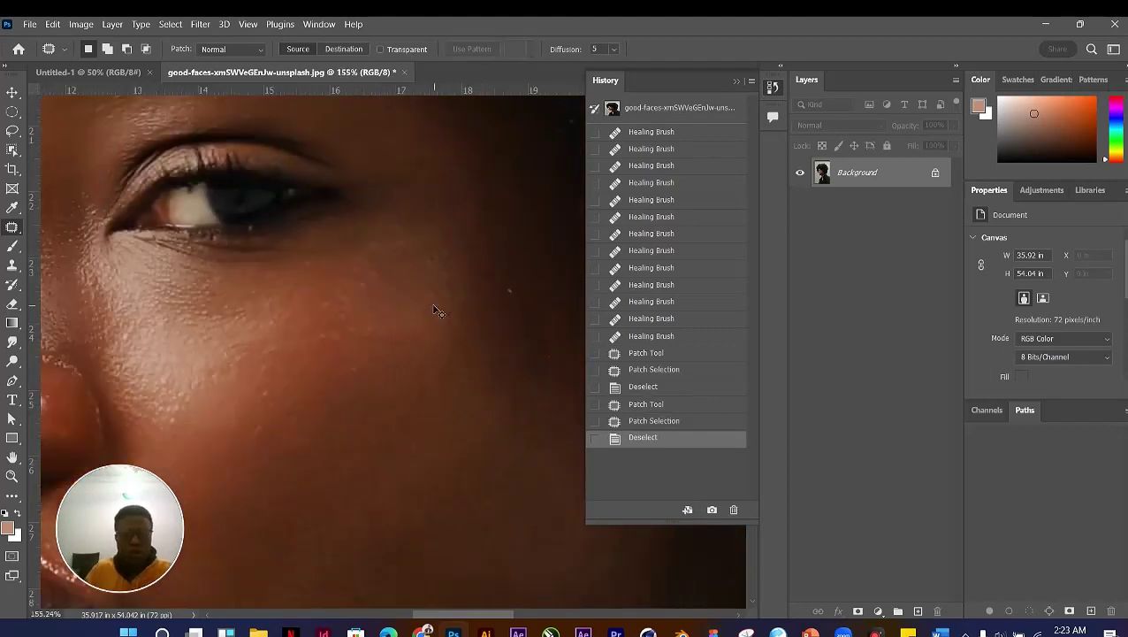
Step: Undo the patch repairs below the eye's outer corner and clear the remaining selection
key("ctrl+z")
key("ctrl+z")
scroll(440, 310, "up", 3)
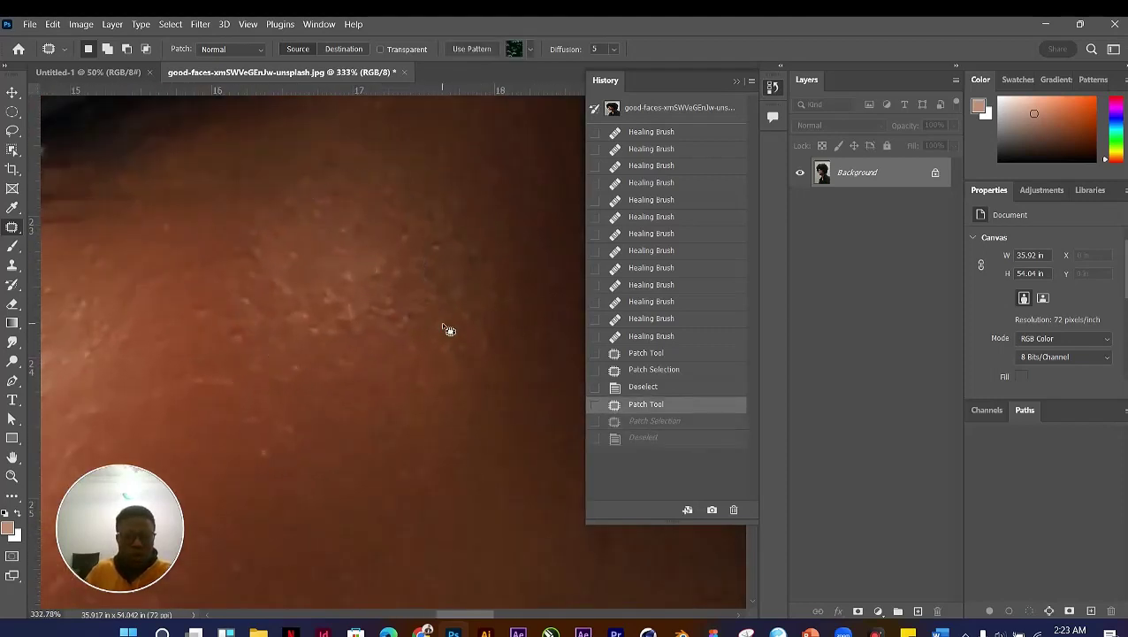
key("ctrl+shift+z")
key("ctrl+z")
key("ctrl+z")
key("ctrl+z")
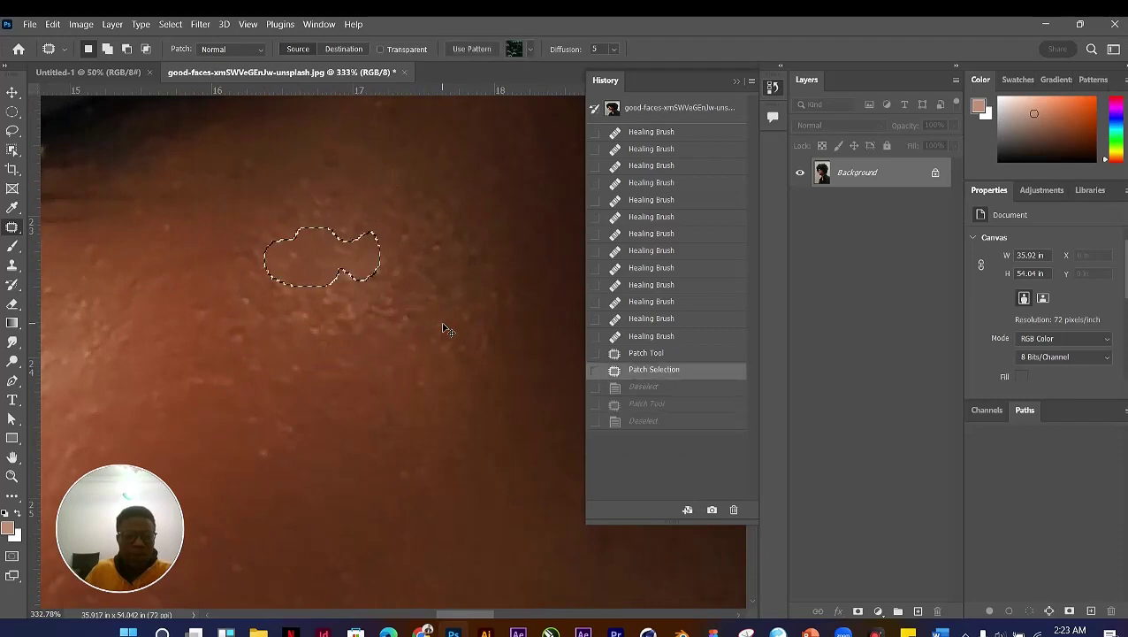
key("ctrl+z")
key("ctrl+d")
scroll(318, 305, "down", 1)
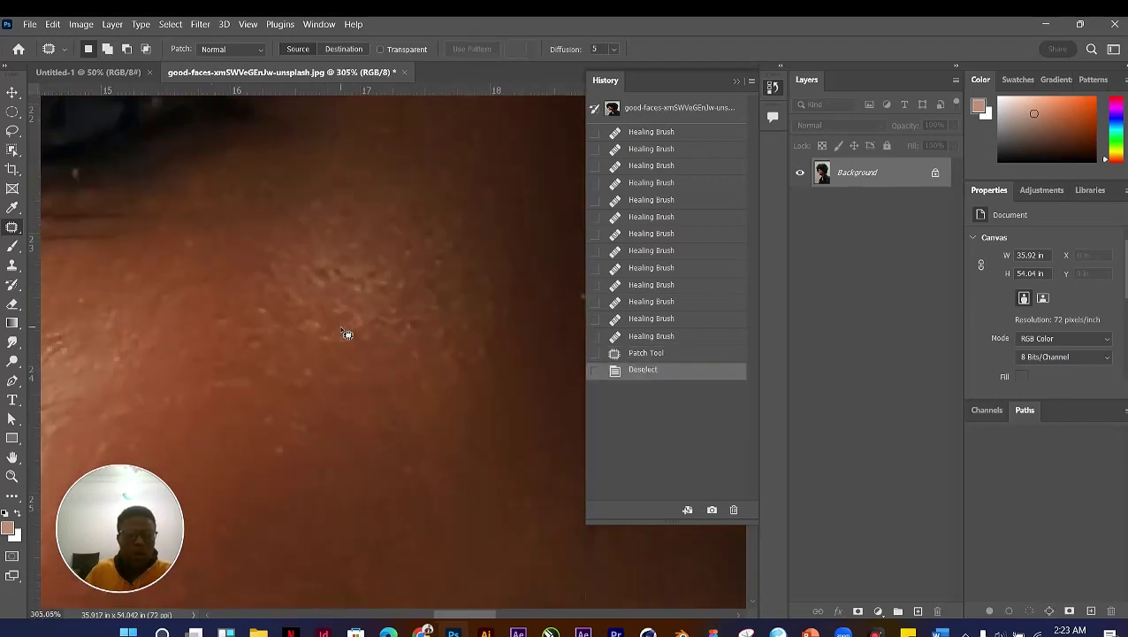
Step: Try to patch a large section of the hair's outer edge with the plain grey background, and clear the selection
scroll(346, 333, "down", 4)
scroll(373, 345, "up", 2)
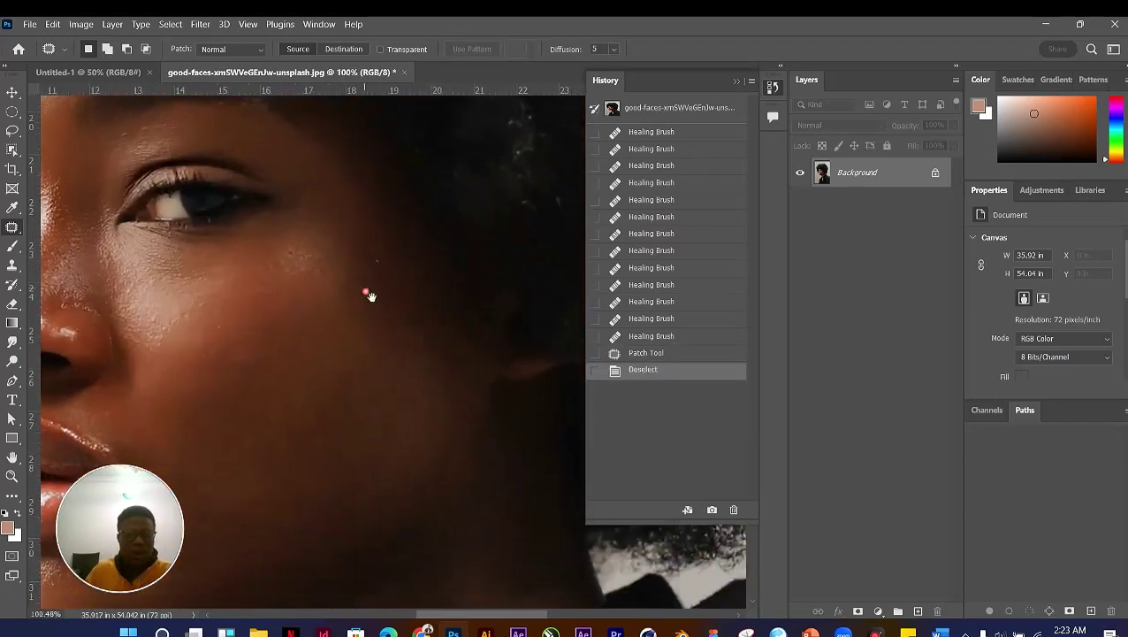
scroll(371, 296, "down", 5)
scroll(307, 347, "up", 1)
scroll(392, 317, "up", 3)
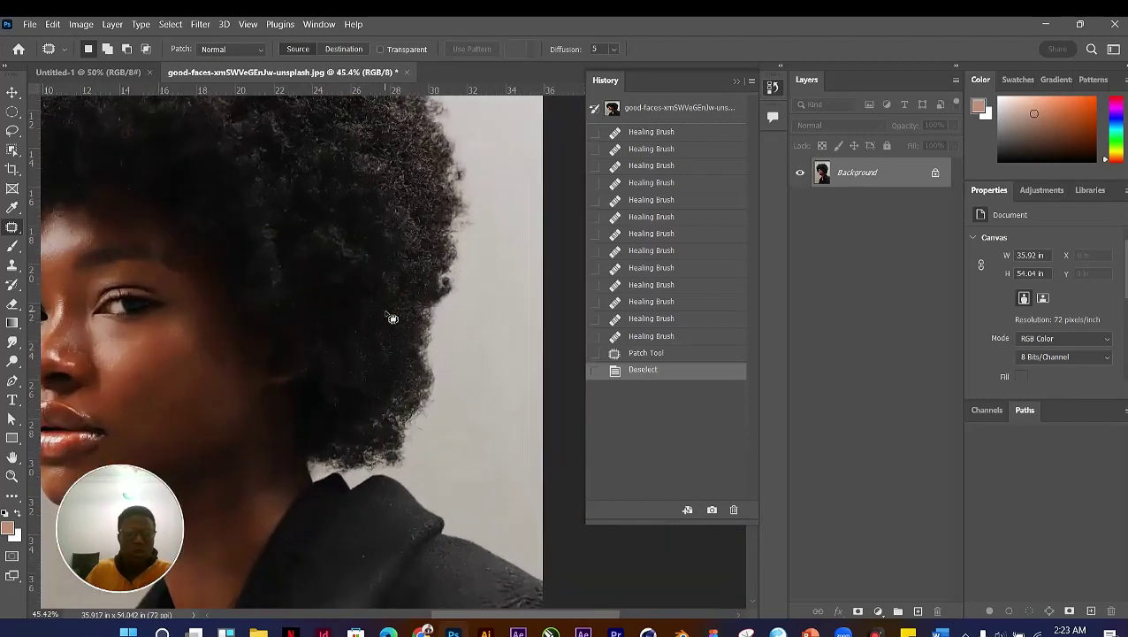
scroll(336, 305, "up", 1)
mouse_move(321, 269)
left_mouse_down()
mouse_move(337, 352)
mouse_move(371, 265)
left_mouse_up()
left_click_drag(372, 330, 427, 412)
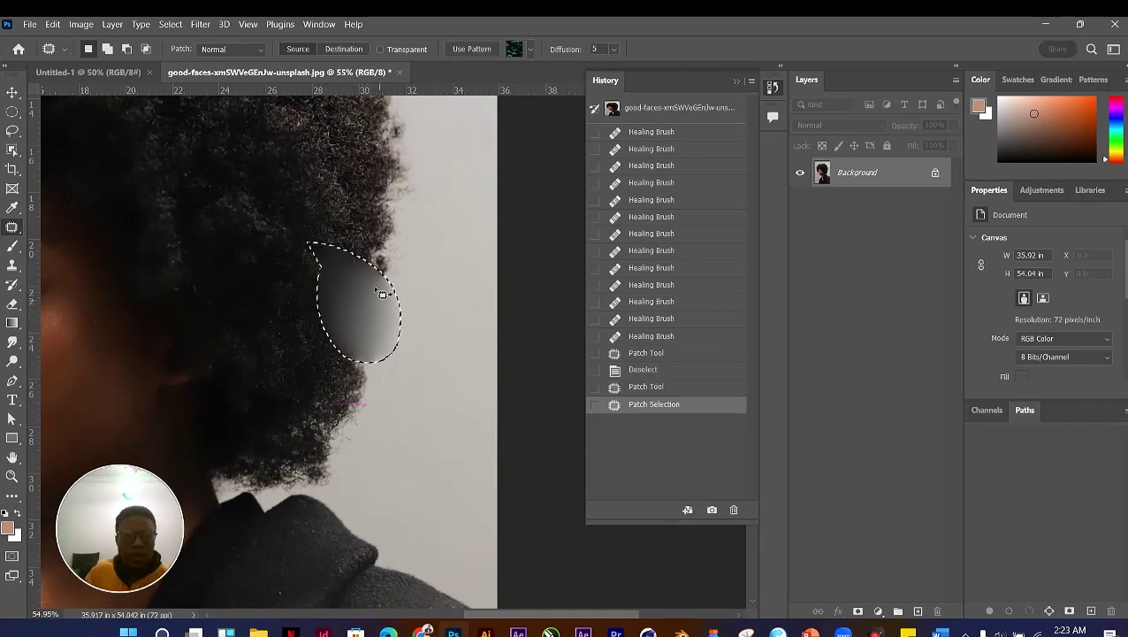
key("ctrl+d")
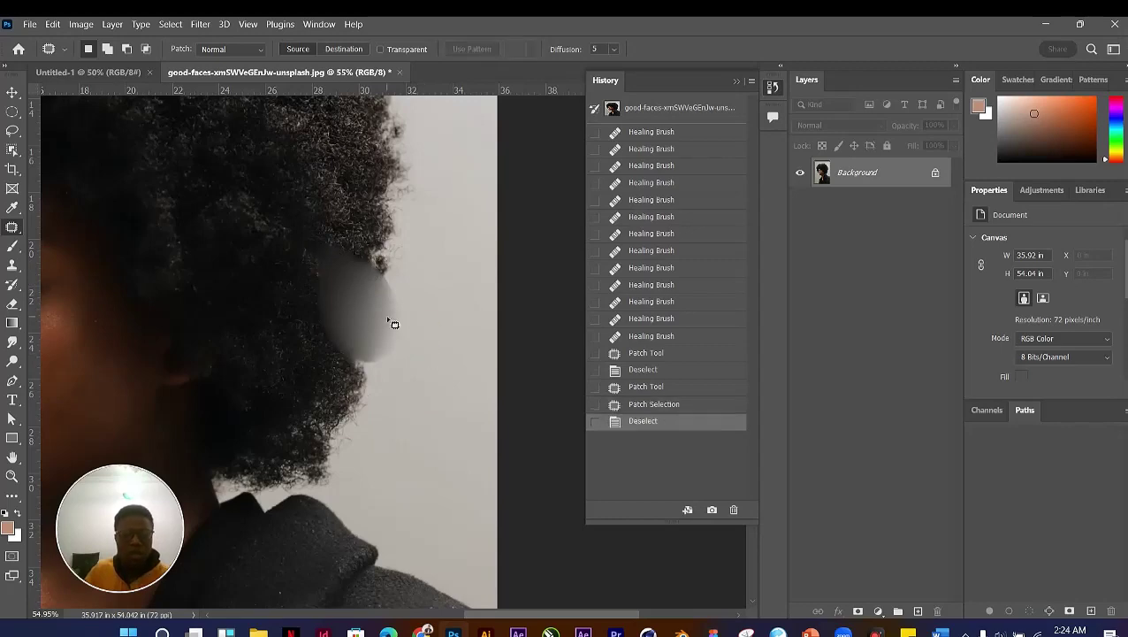
Step: Inspect and undo the patch on the hair's outer edge, and clear the restored selection
scroll(390, 322, "down", 5)
scroll(390, 322, "up", 5)
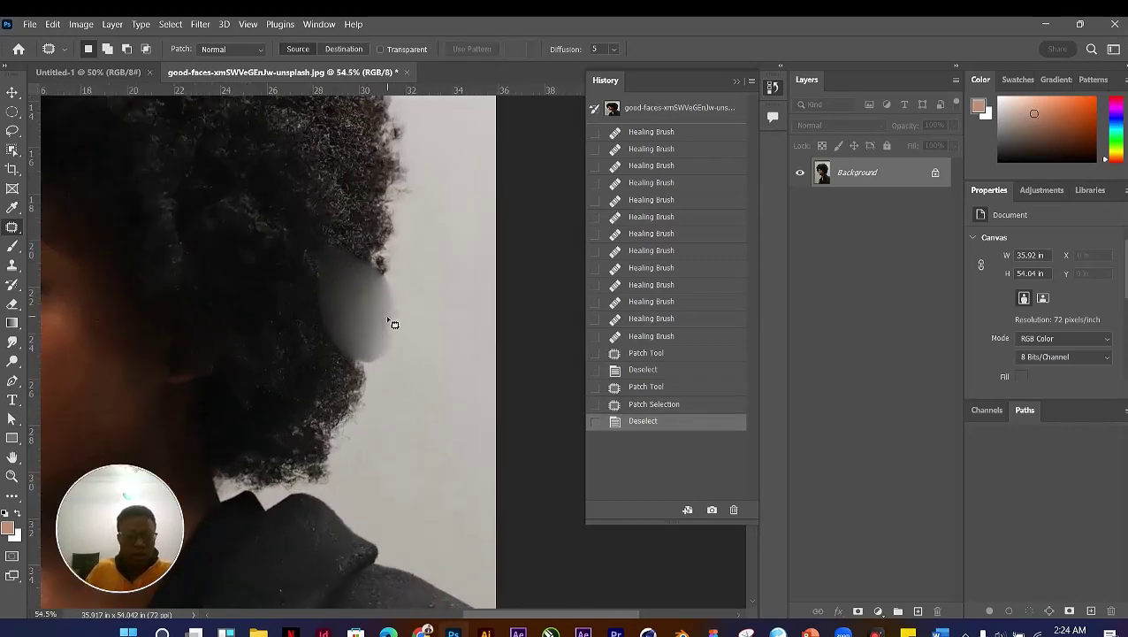
scroll(390, 322, "up", 5)
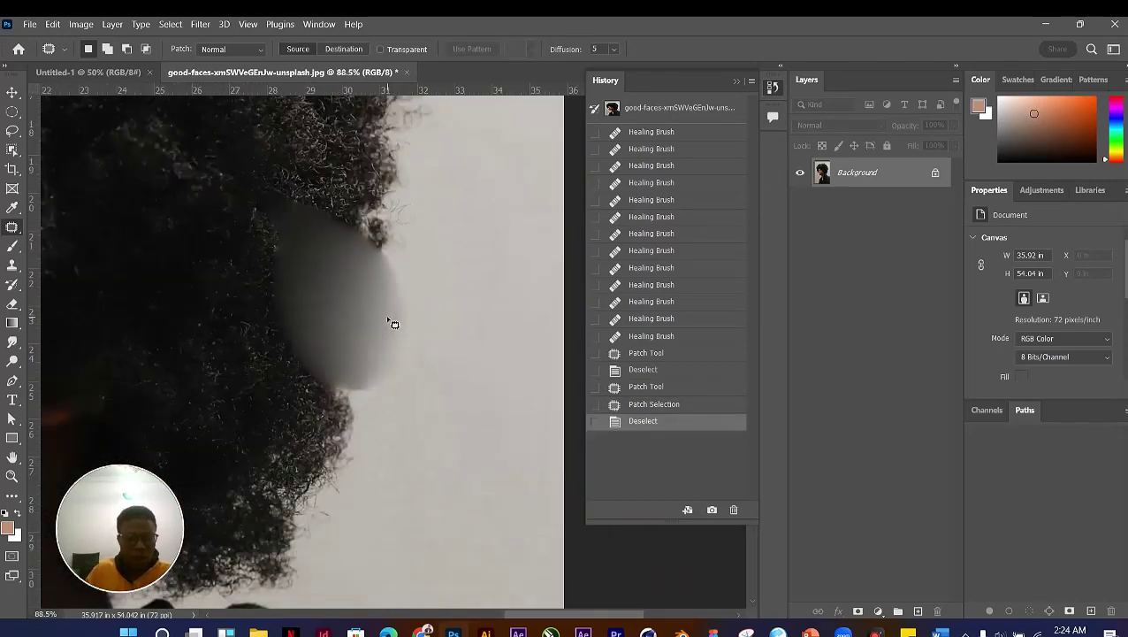
scroll(390, 322, "down", 4)
key("ctrl+z")
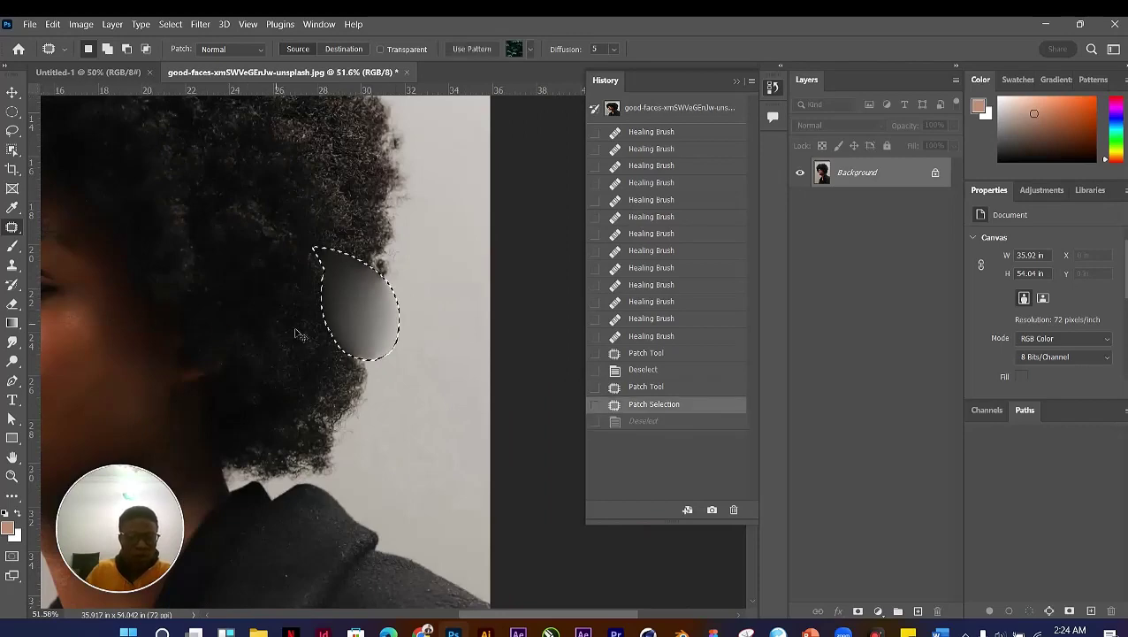
key("ctrl+z")
scroll(301, 336, "up", 6)
key("ctrl+d")
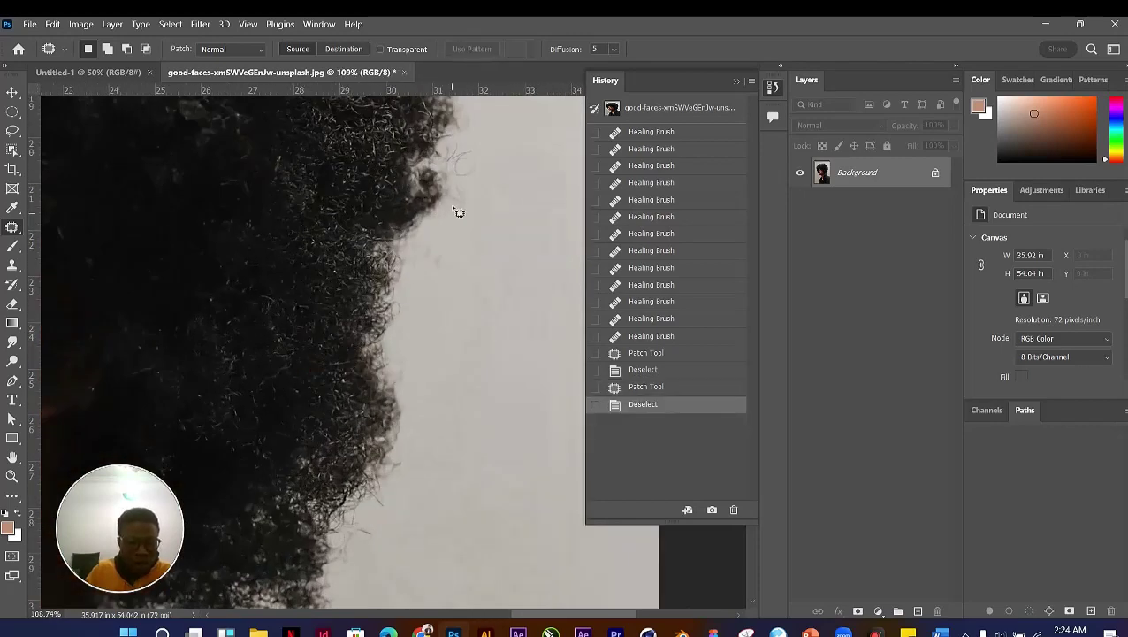
Step: Patch a section of the hair's outer edge using the area beside it as the source, and clear the selection
mouse_move(347, 376)
left_mouse_down()
mouse_move(334, 335)
mouse_move(399, 407)
mouse_move(433, 361)
left_mouse_up()
key("ctrl+d")
scroll(390, 398, "down", 5)
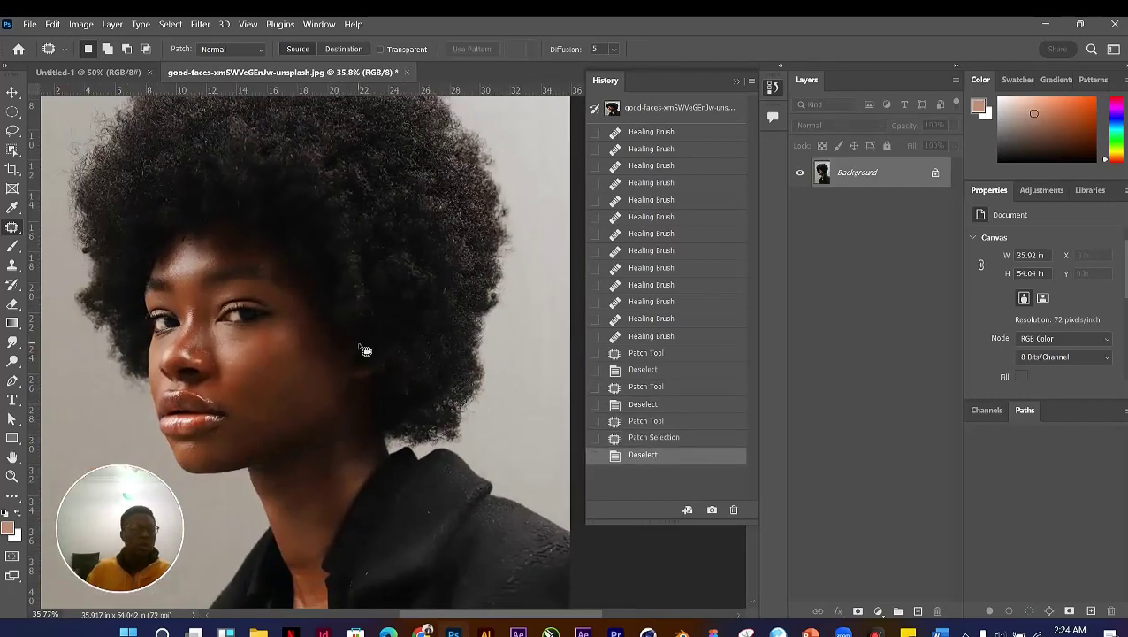
Step: Patch two small blemishes between the nostril and the mouth corner with neighbouring skin, clearing the selection after each
scroll(273, 365, "up", 6)
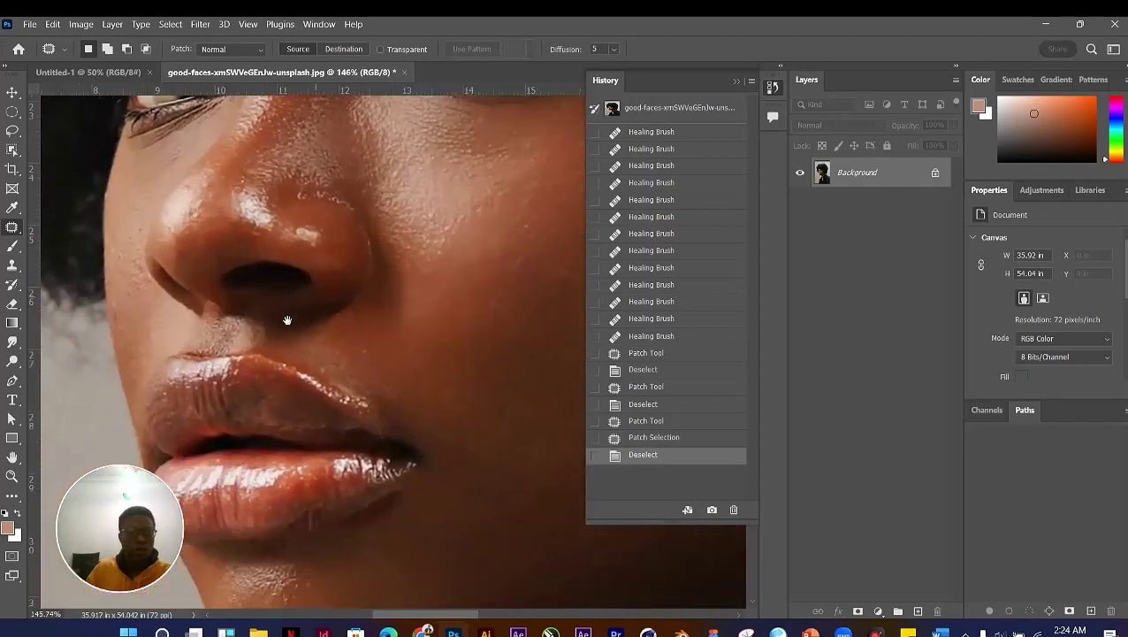
scroll(389, 372, "up", 1)
left_click_drag(389, 371, 337, 381)
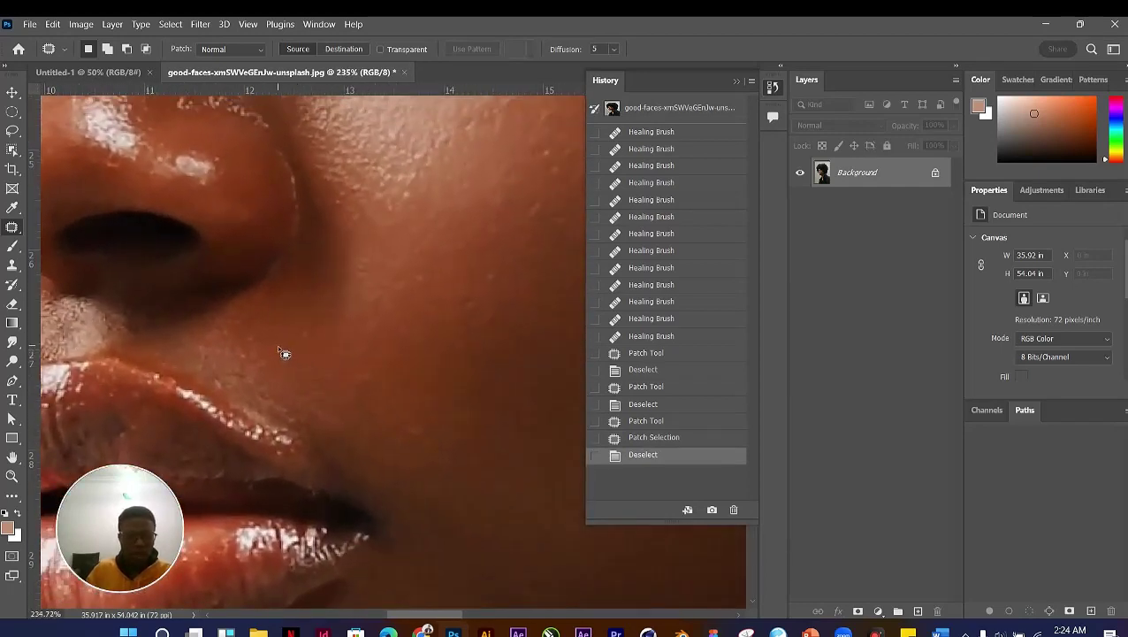
scroll(294, 364, "up", 2)
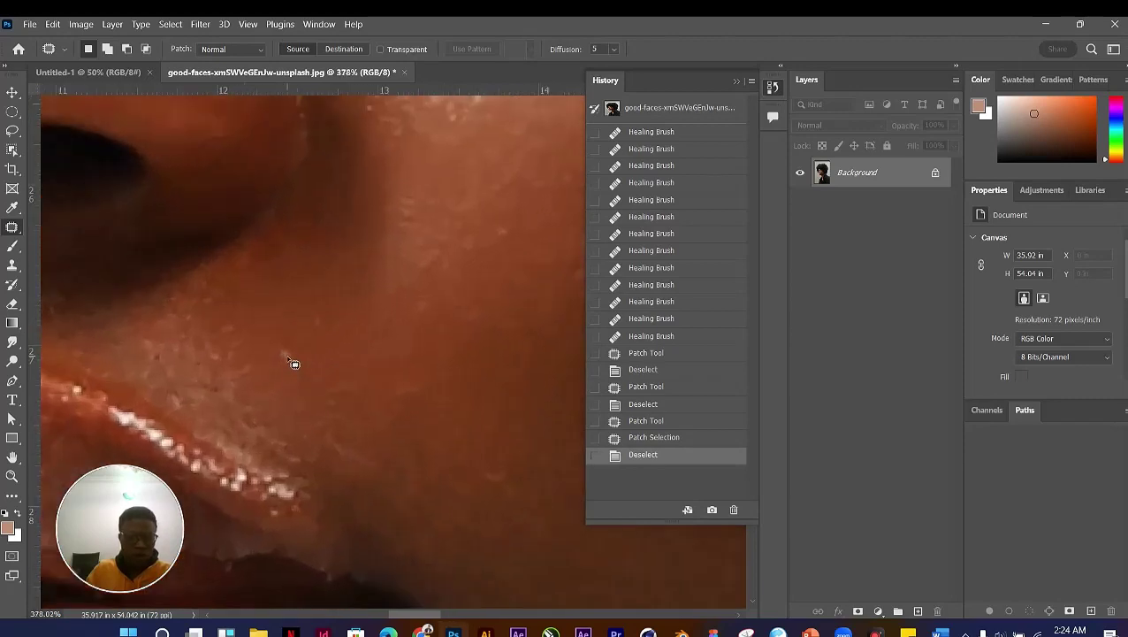
mouse_move(301, 352)
left_mouse_down()
mouse_move(295, 370)
mouse_move(309, 382)
mouse_move(350, 377)
left_mouse_up()
left_click(380, 373)
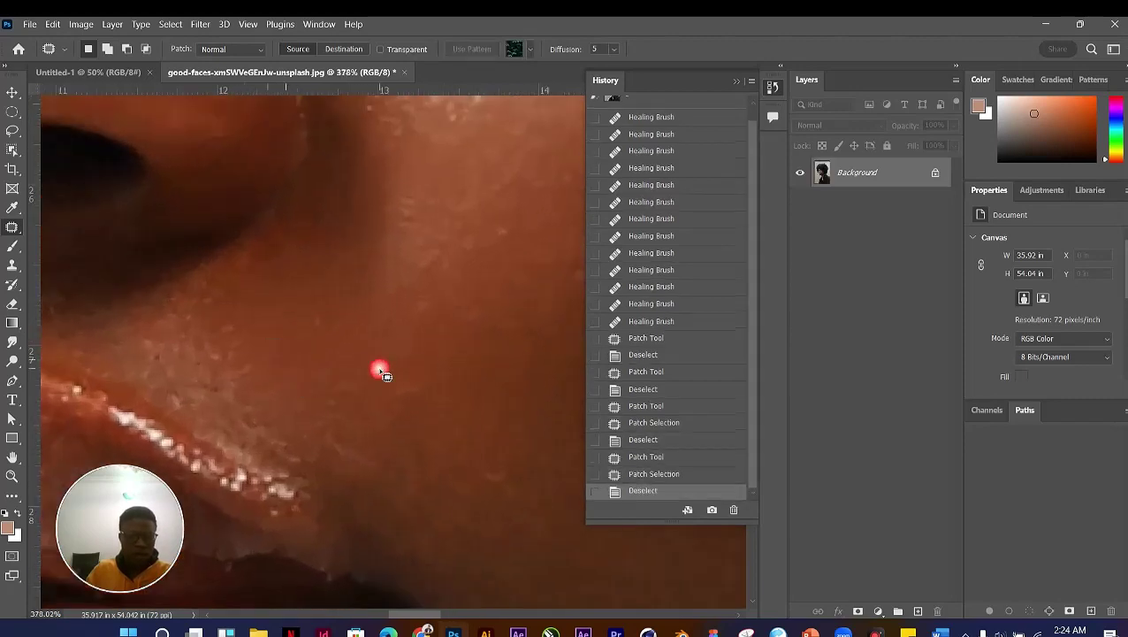
mouse_move(341, 338)
left_mouse_down()
mouse_move(322, 323)
mouse_move(330, 297)
left_mouse_up()
left_click(343, 327)
scroll(364, 354, "down", 2)
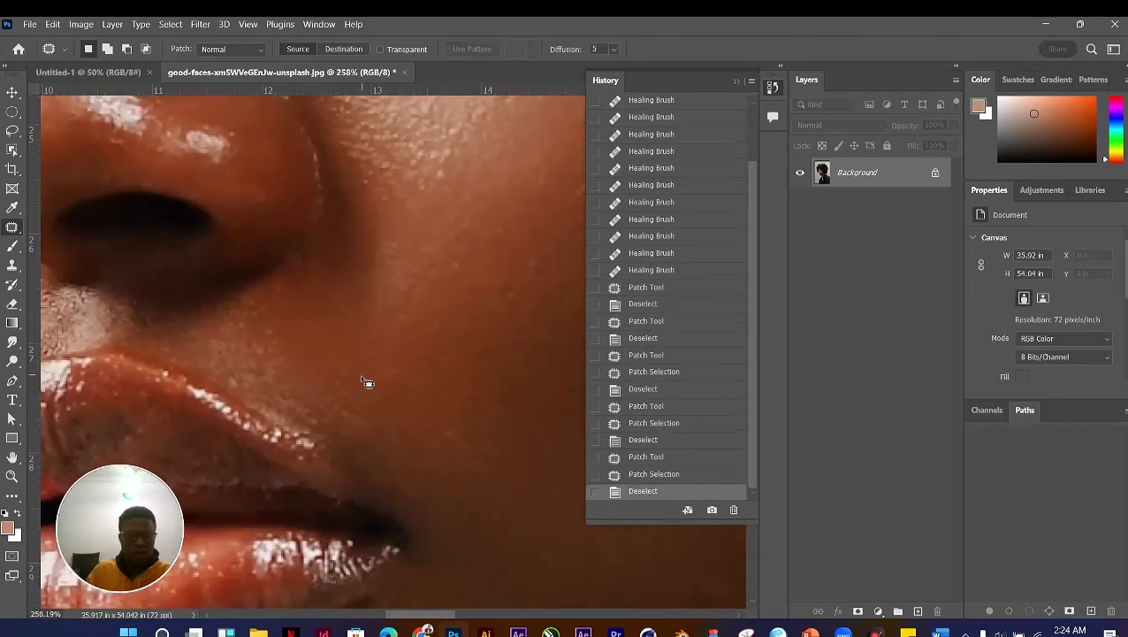
Step: Patch the small blemish on the cheek beside the mouth corner with clean skin above it, and clear the selection
scroll(508, 478, "up", 4)
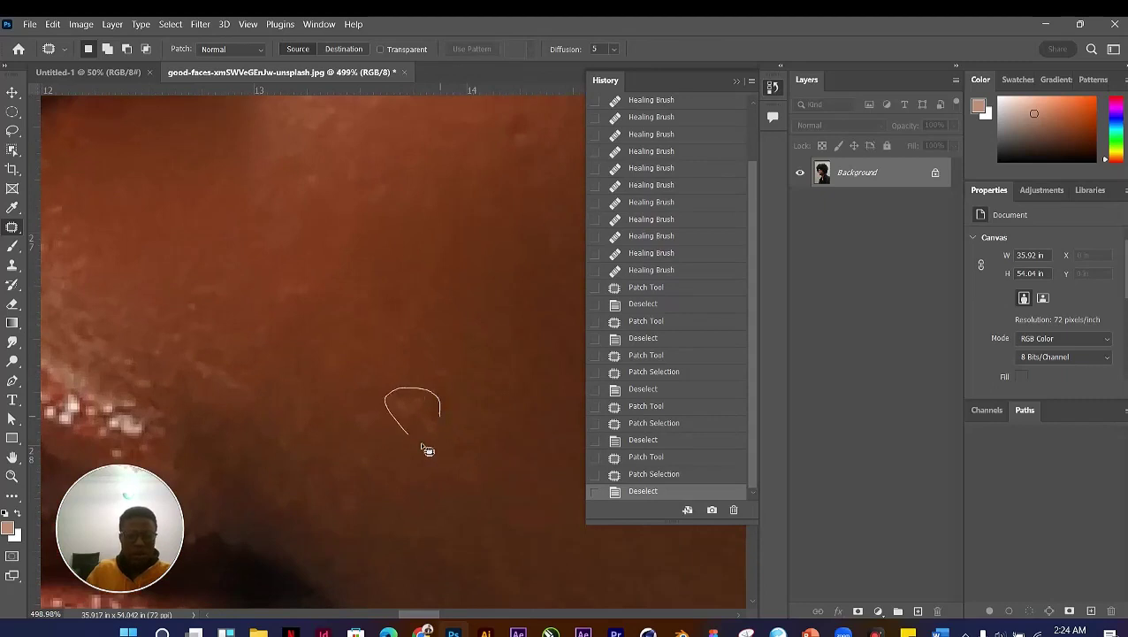
mouse_move(447, 422)
left_mouse_down()
mouse_move(443, 430)
mouse_move(416, 411)
mouse_move(410, 379)
mouse_move(397, 374)
left_mouse_up()
key("ctrl+d")
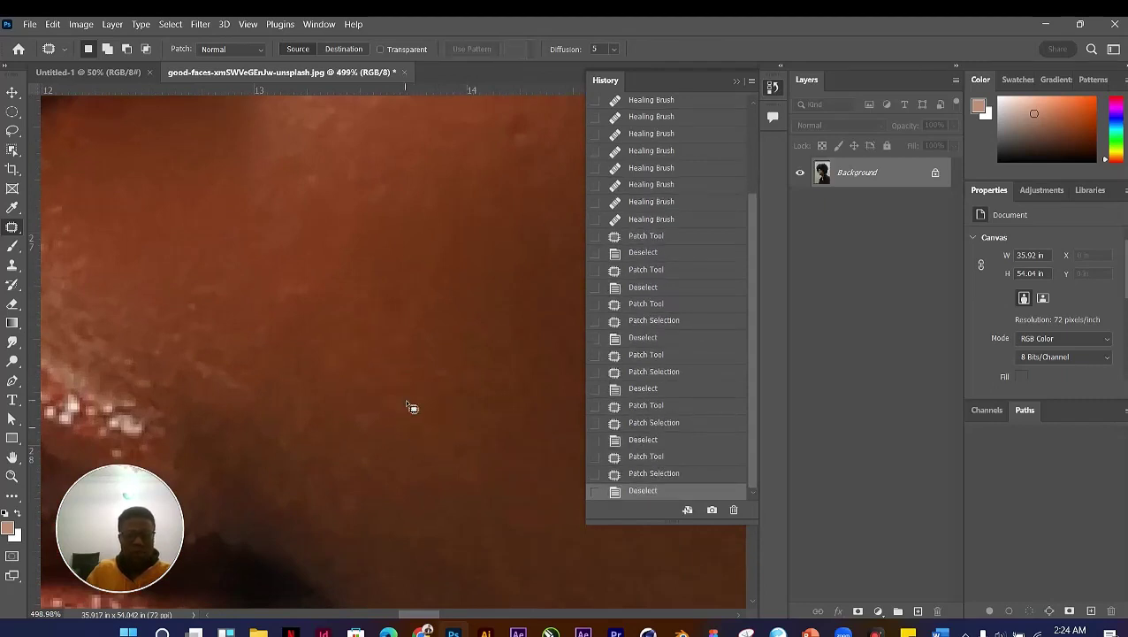
Step: Examine the retouched skin around the mouth and cheek, both close up and across the whole face
scroll(405, 399, "down", 6)
scroll(408, 406, "down", 5)
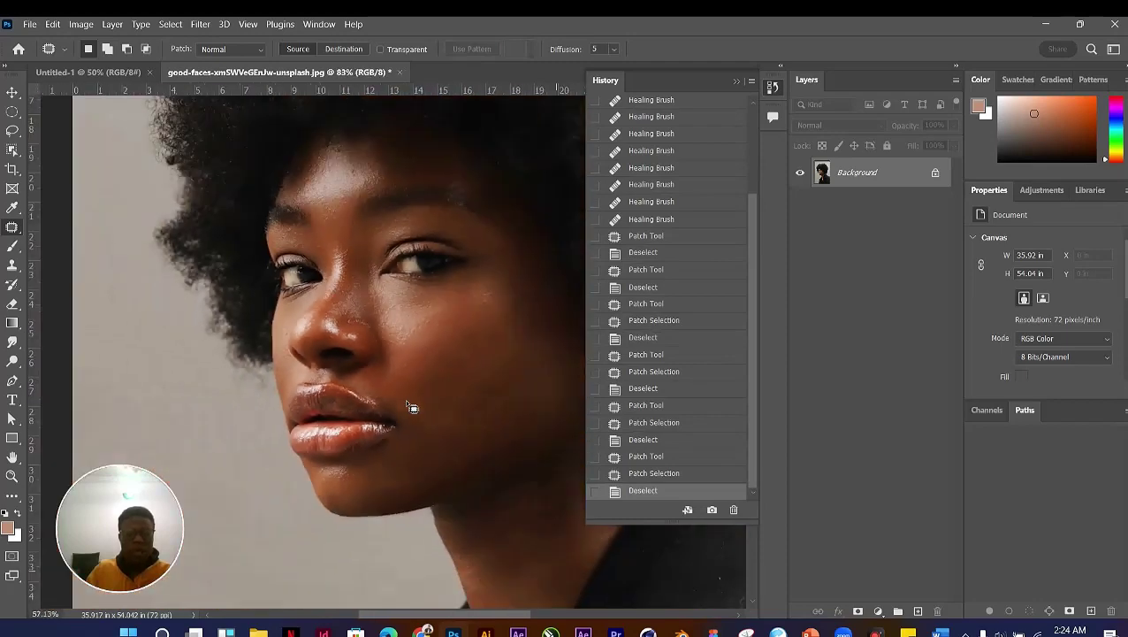
scroll(425, 426, "up", 5)
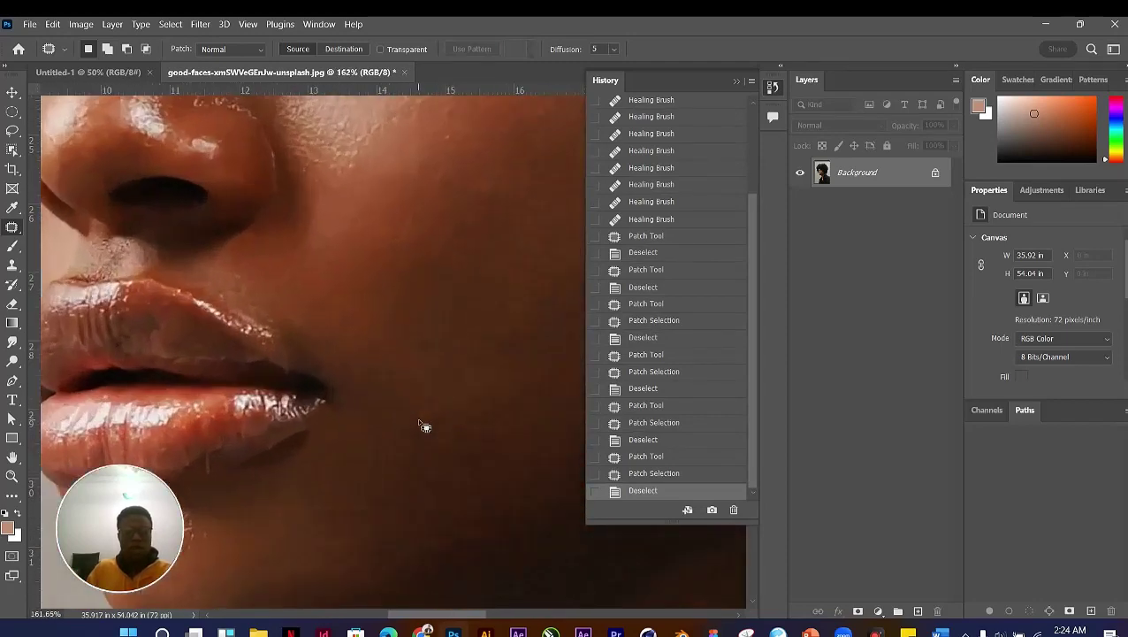
scroll(406, 409, "down", 3)
scroll(409, 403, "up", 2)
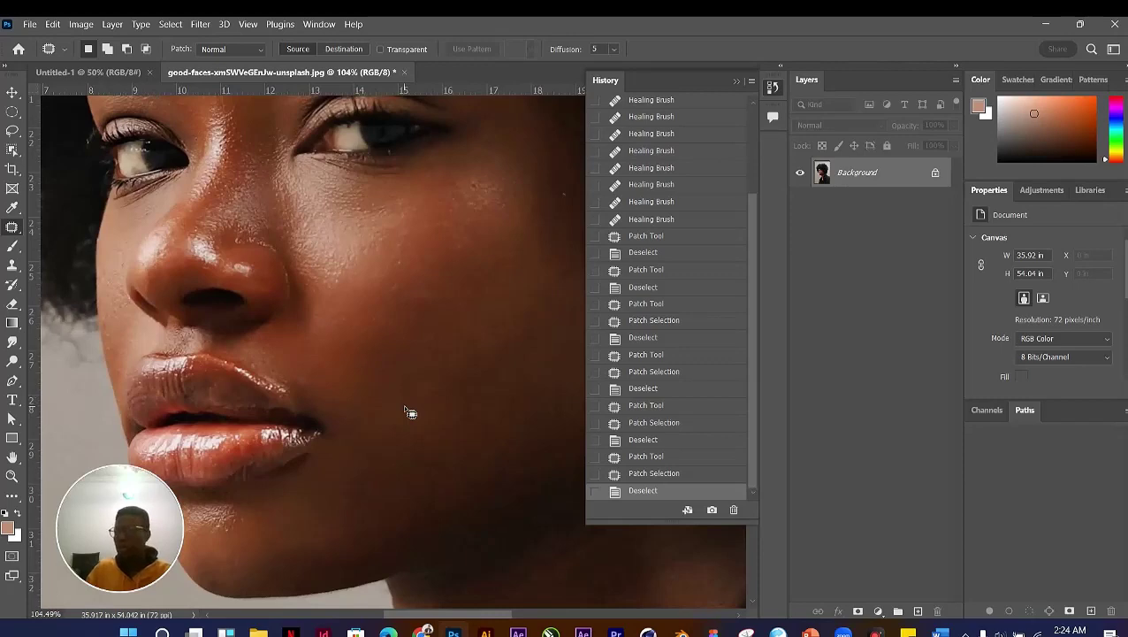
scroll(428, 330, "down", 3)
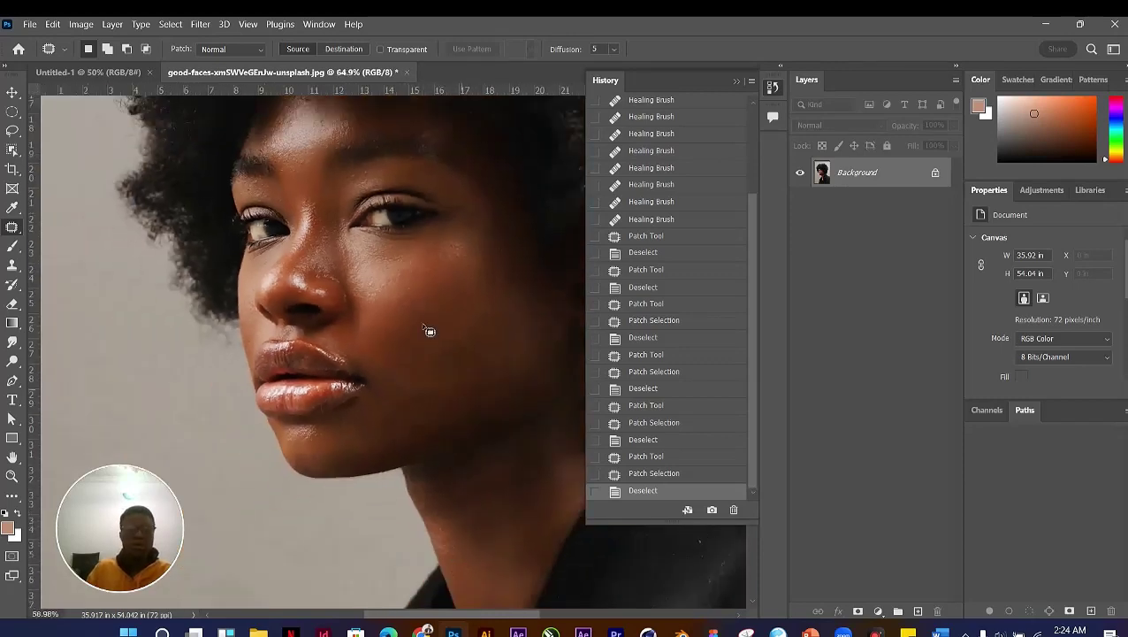
scroll(425, 332, "up", 1)
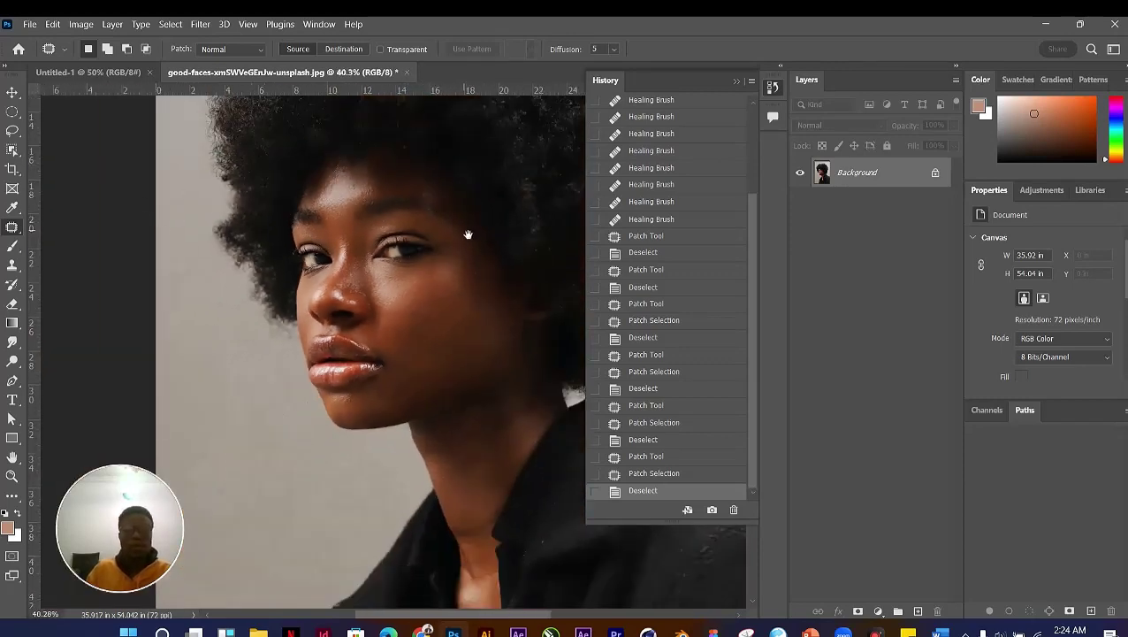
left_click_drag(468, 234, 433, 285)
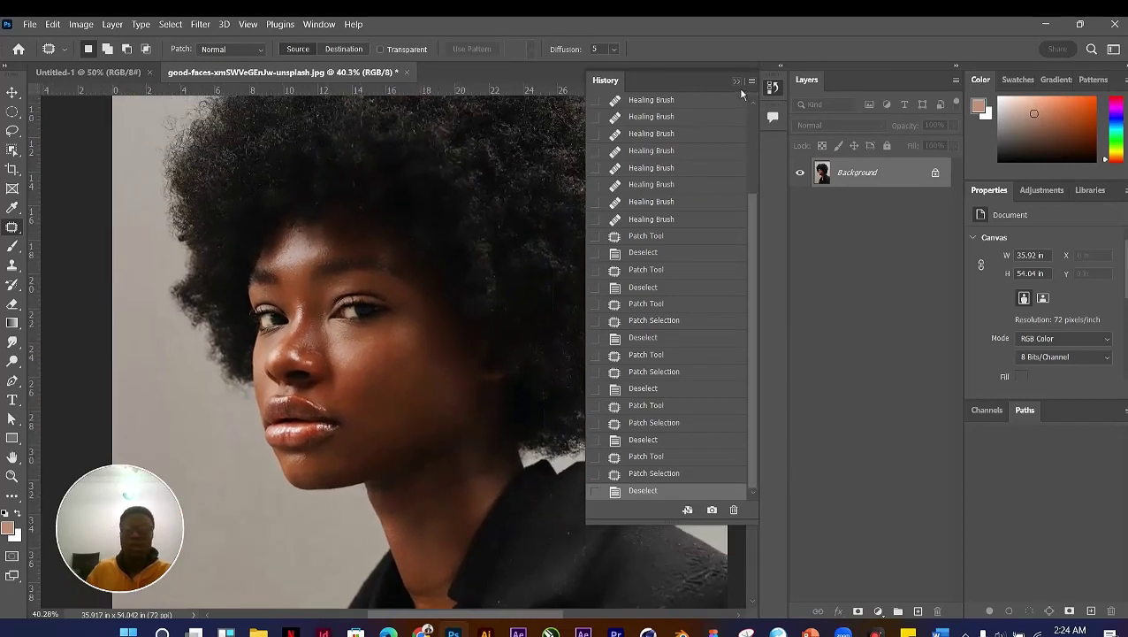
Step: Collapse the History panel and switch to the Move tool
left_click(737, 83)
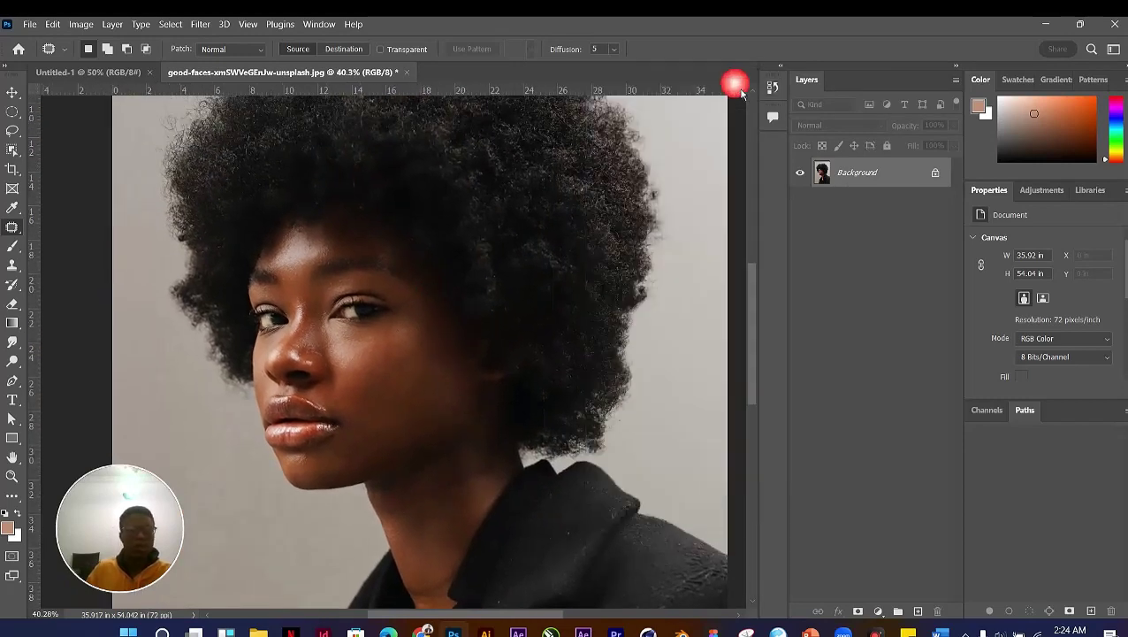
left_click(11, 92)
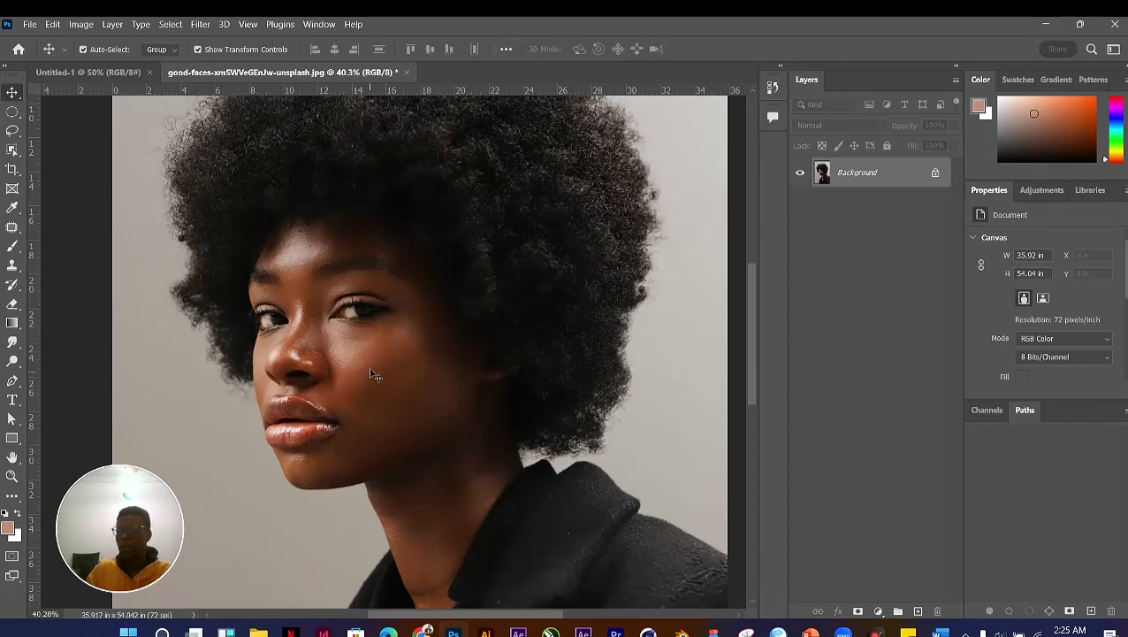
scroll(282, 385, "up", 1)
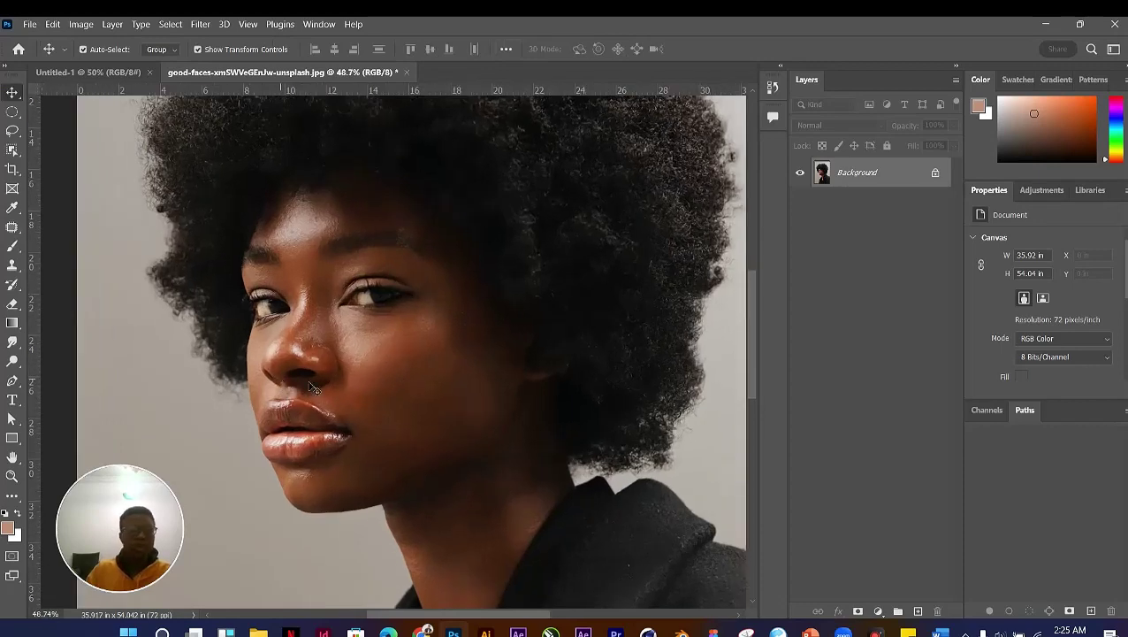
scroll(315, 387, "down", 2)
left_click_drag(412, 347, 410, 321)
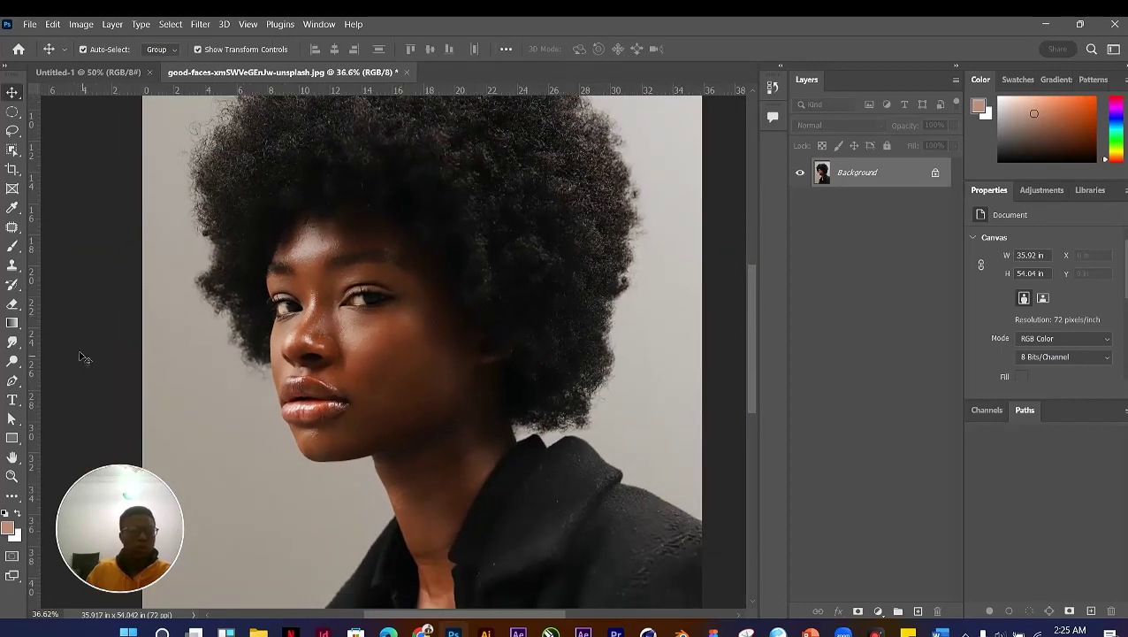
Step: Try erasing the face on the Background layer with the soft 600-pixel Eraser, and undo the stroke
left_click(19, 308)
mouse_move(331, 256)
left_mouse_down()
mouse_move(365, 392)
mouse_move(423, 307)
mouse_move(421, 375)
mouse_move(385, 374)
mouse_move(393, 357)
mouse_move(353, 303)
mouse_move(541, 373)
mouse_move(526, 463)
left_mouse_up()
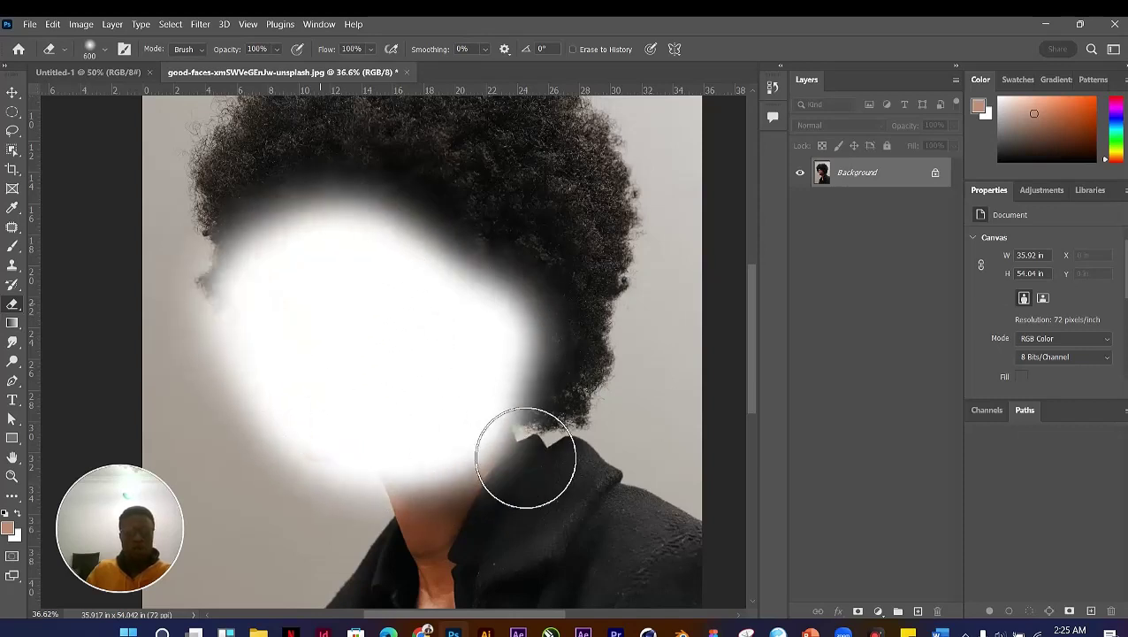
key("ctrl+z")
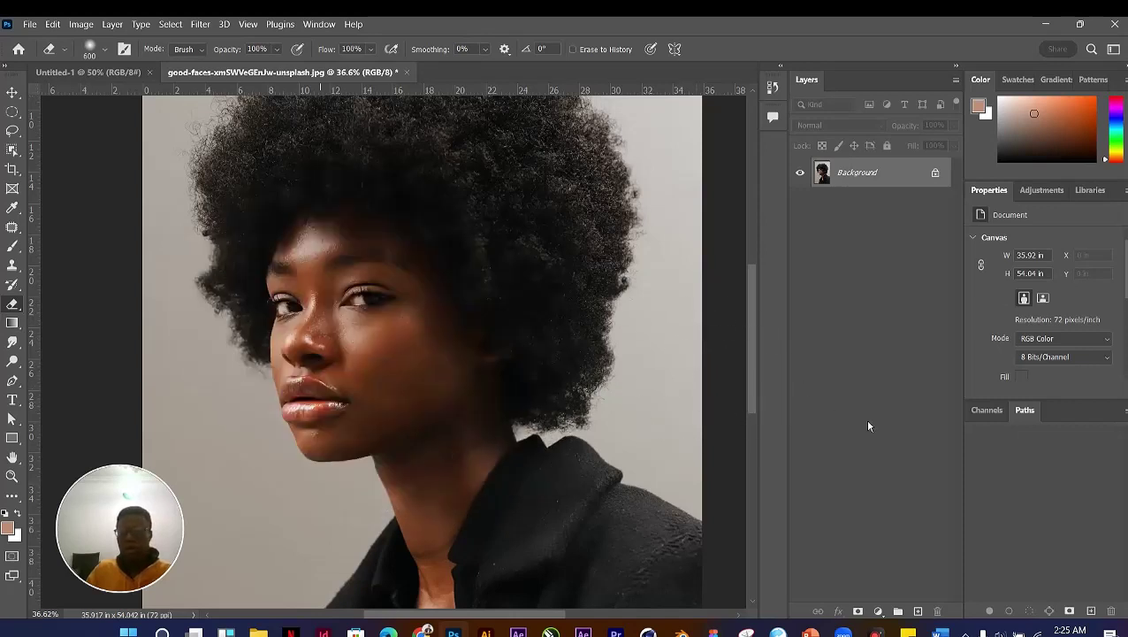
Step: Add an empty layer above the portrait and unlock the Background layer into a regular layer
left_click(918, 611)
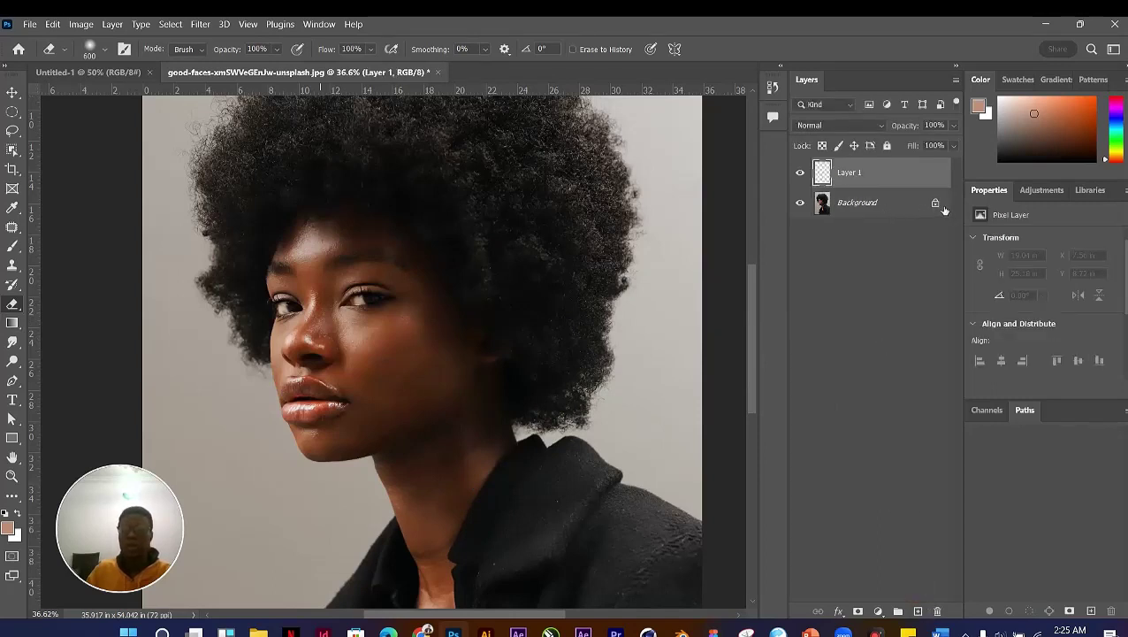
key("F4")
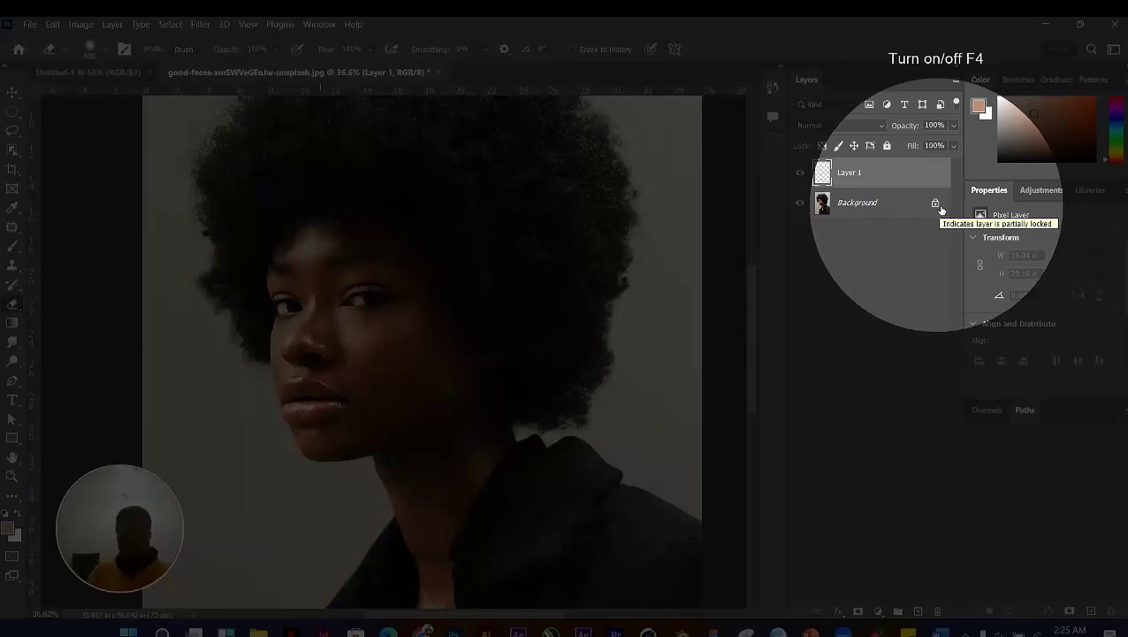
left_click(935, 204)
key("ctrl+minus")
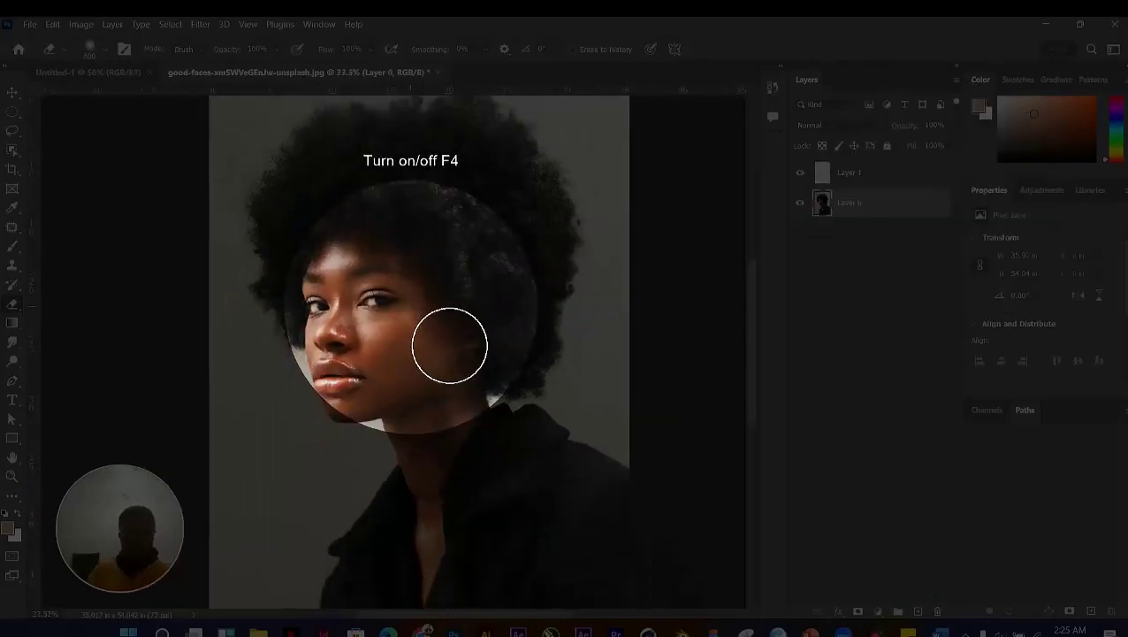
scroll(454, 353, "up", 1)
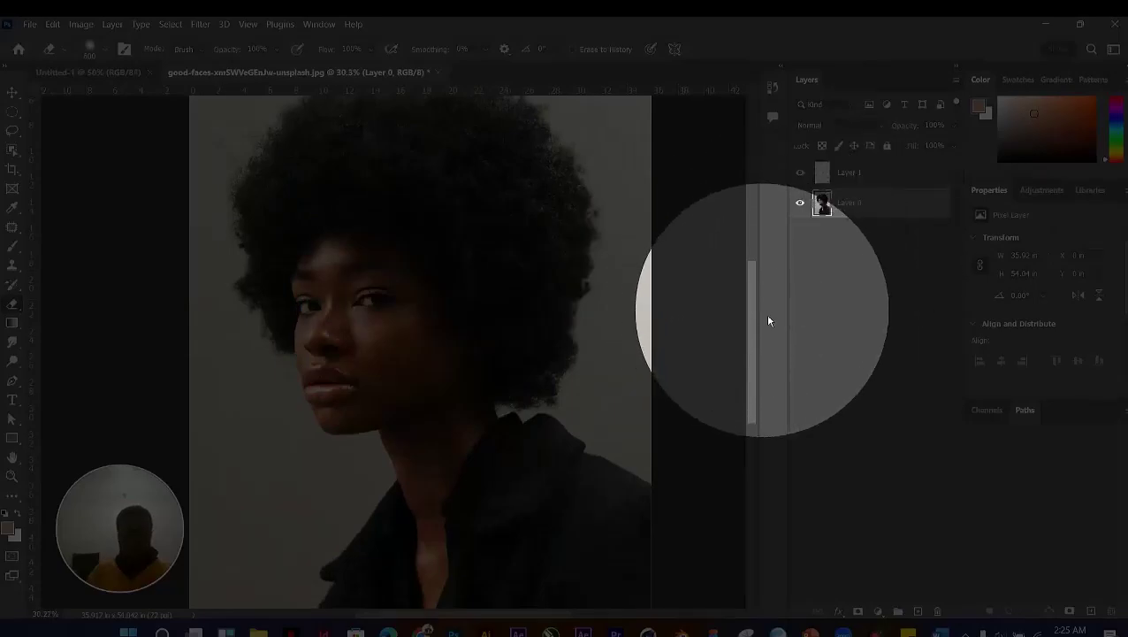
key("F4")
Step: Select the empty layer and pick an orange foreground color
left_click(866, 178)
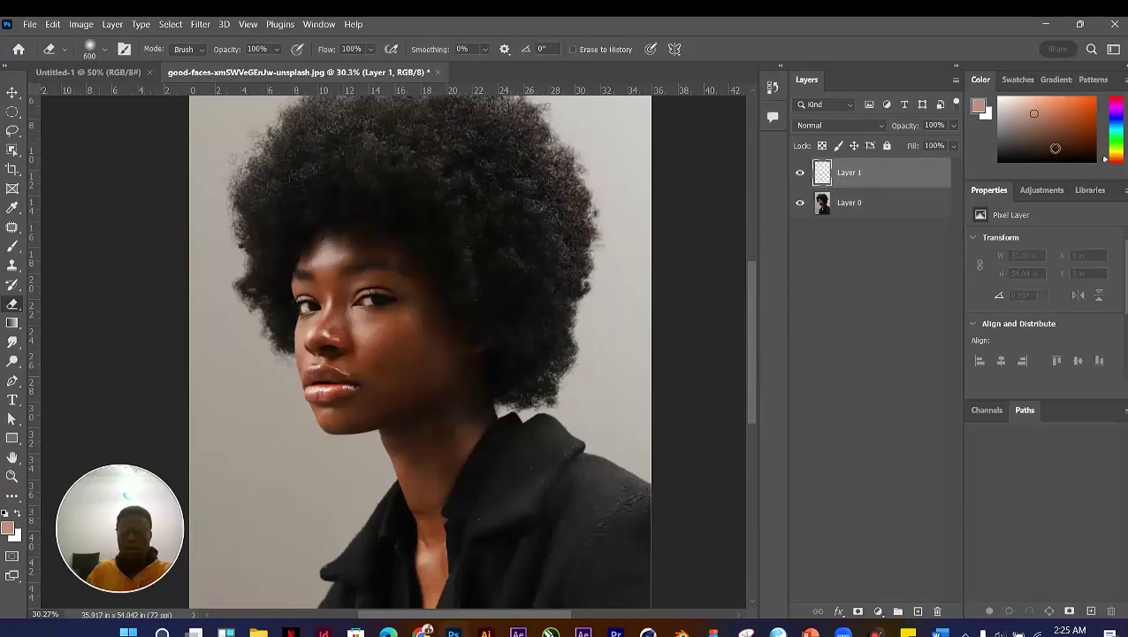
left_click(1085, 99)
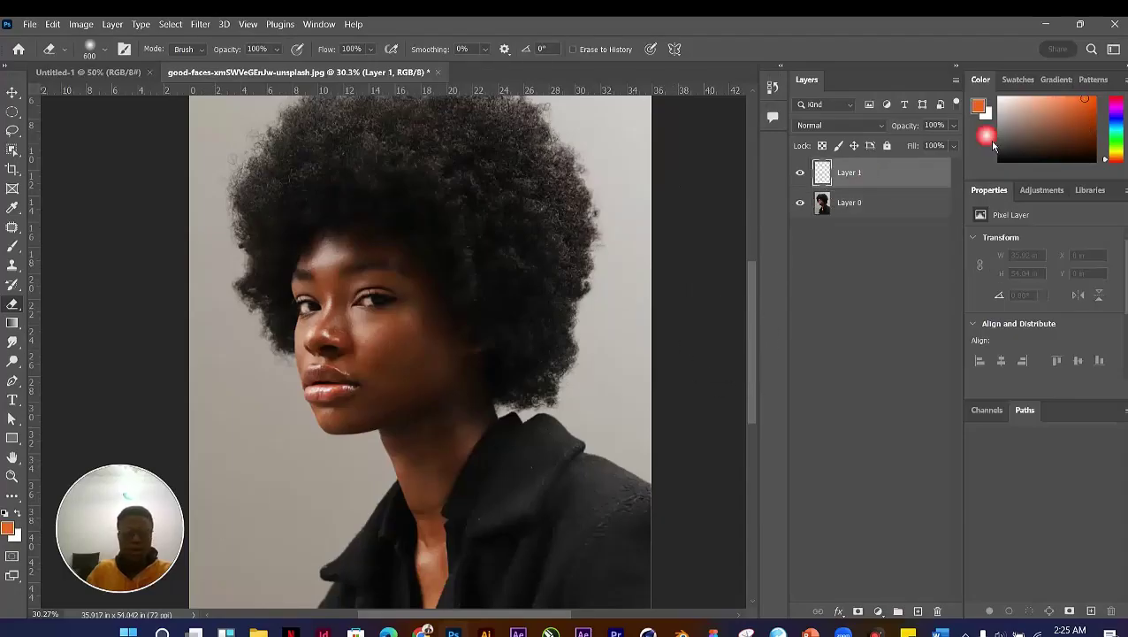
left_click(1093, 122)
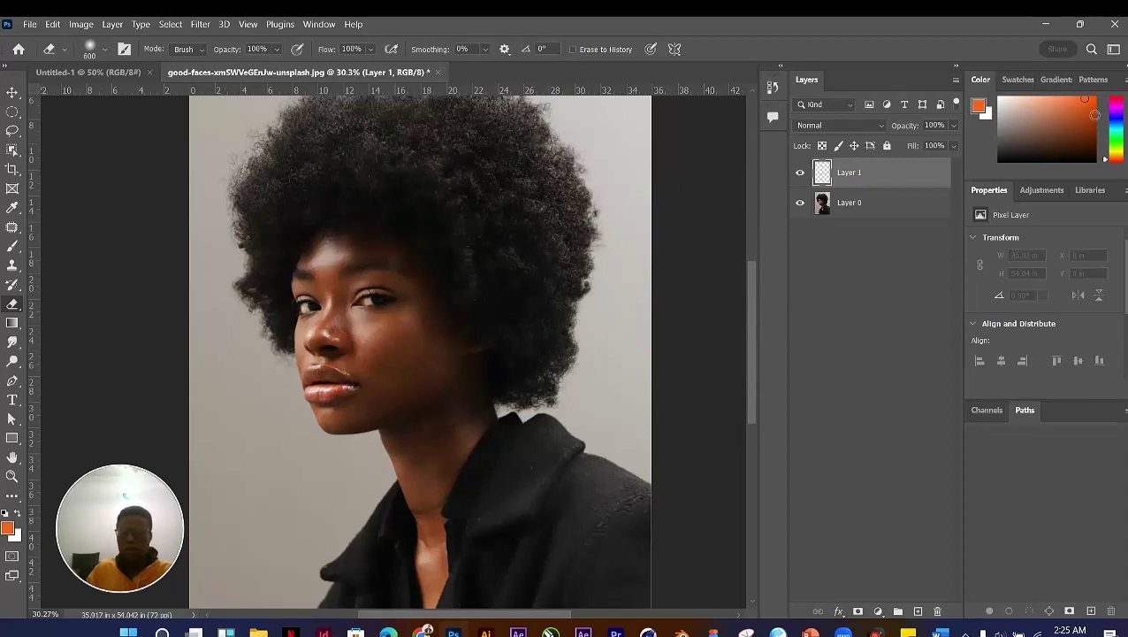
left_click(1090, 106)
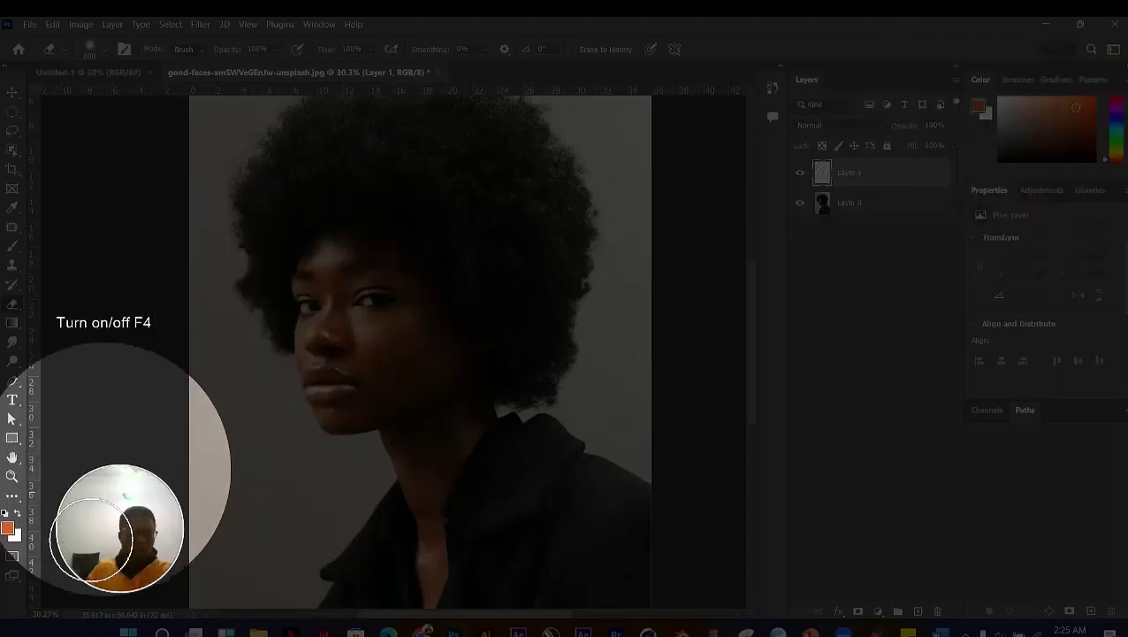
Step: Set the foreground color to light blue, hex 45c7e8
left_click(11, 529)
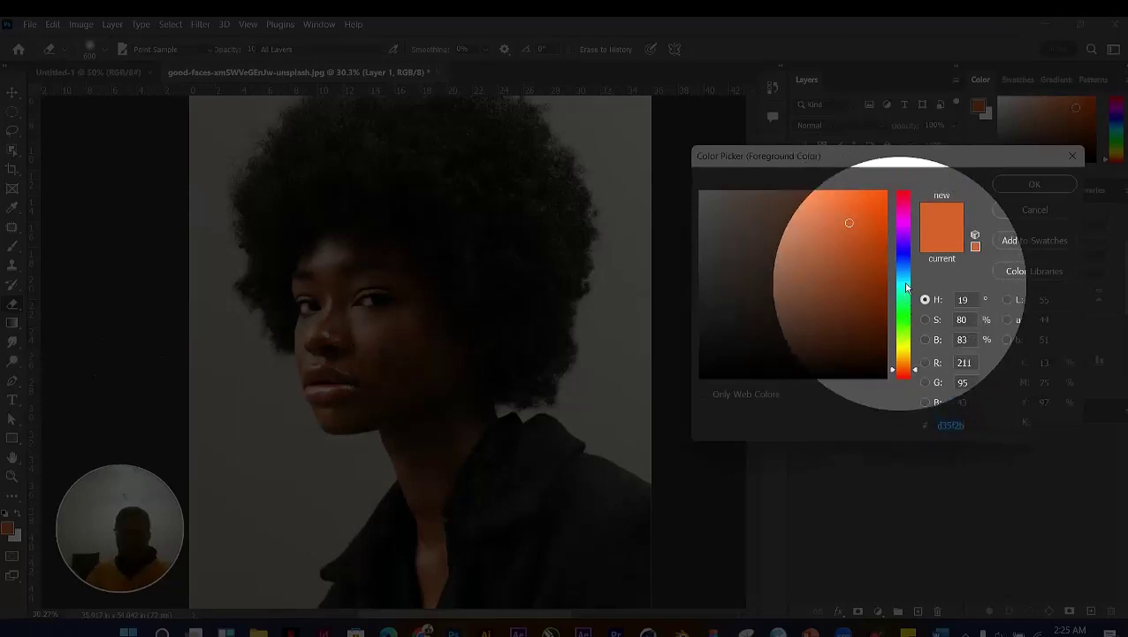
left_click_drag(904, 331, 907, 278)
left_click(906, 278)
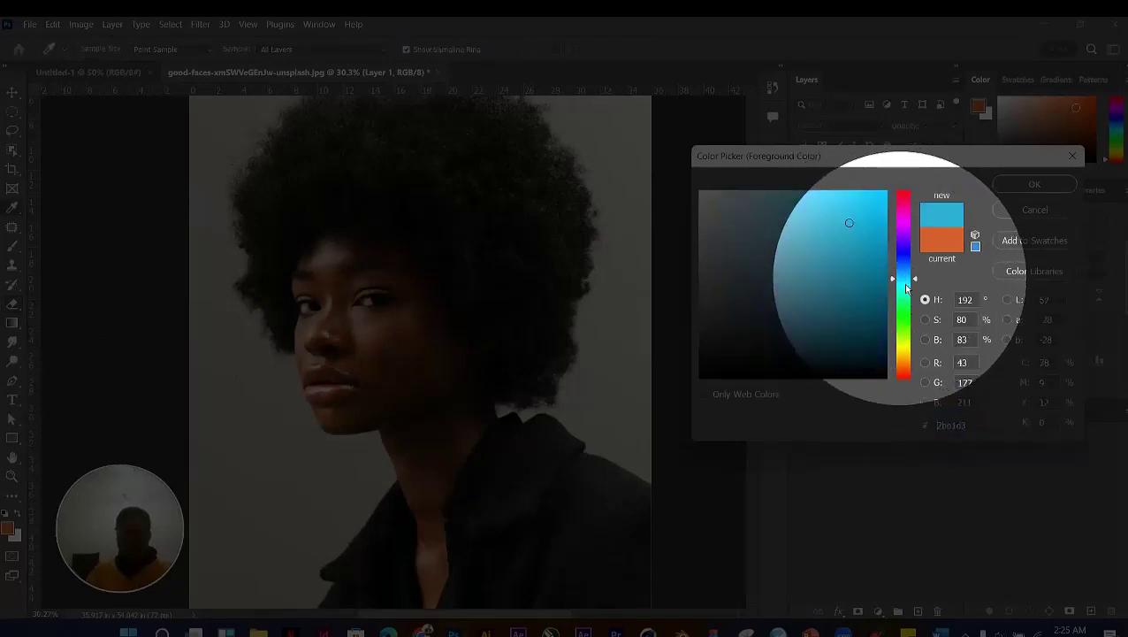
left_click(831, 208)
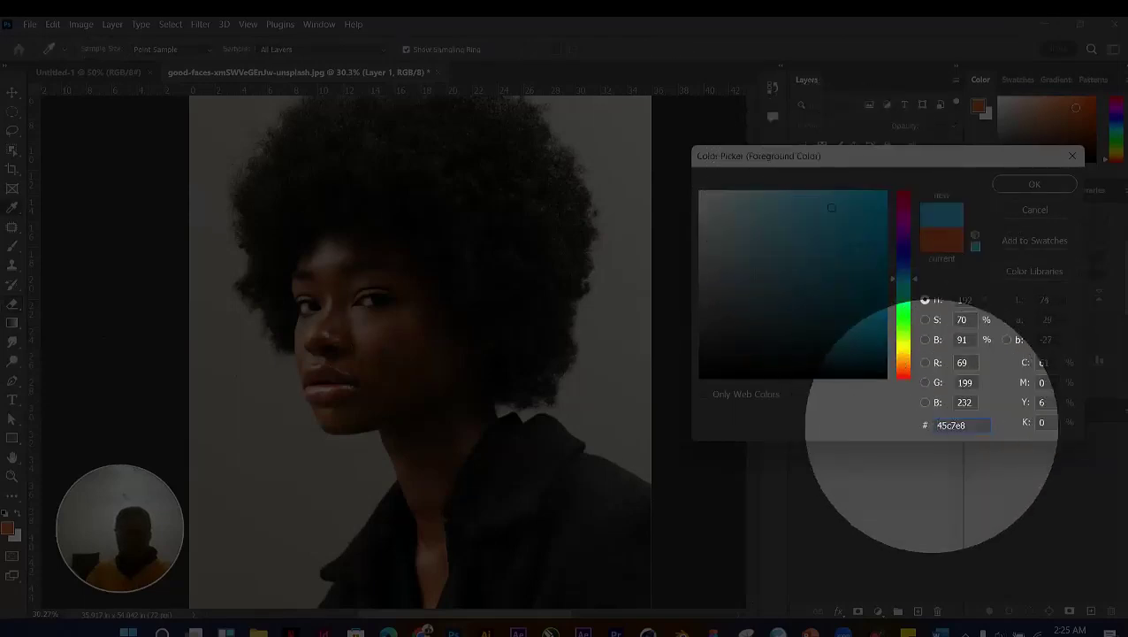
double_click(941, 425)
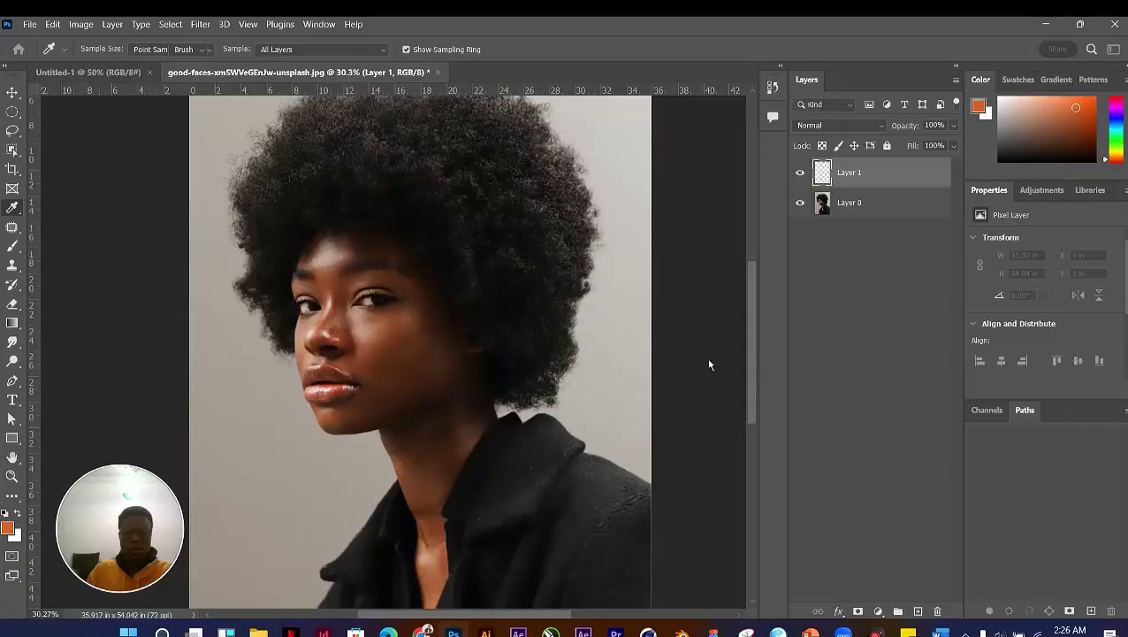
scroll(680, 285, "down", 2)
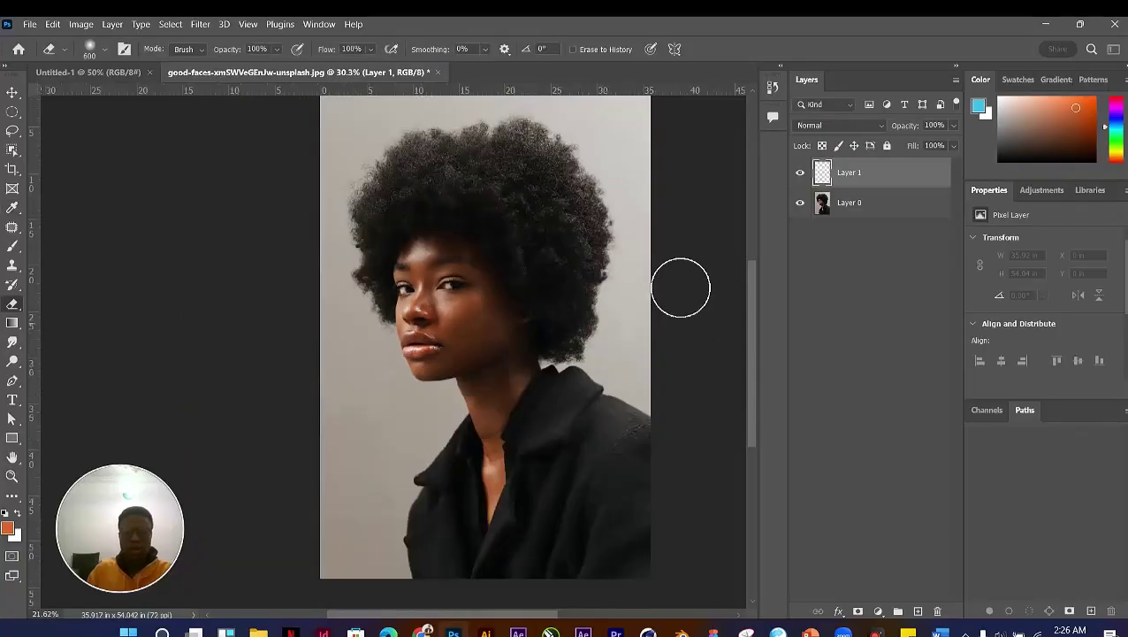
scroll(686, 294, "up", 1)
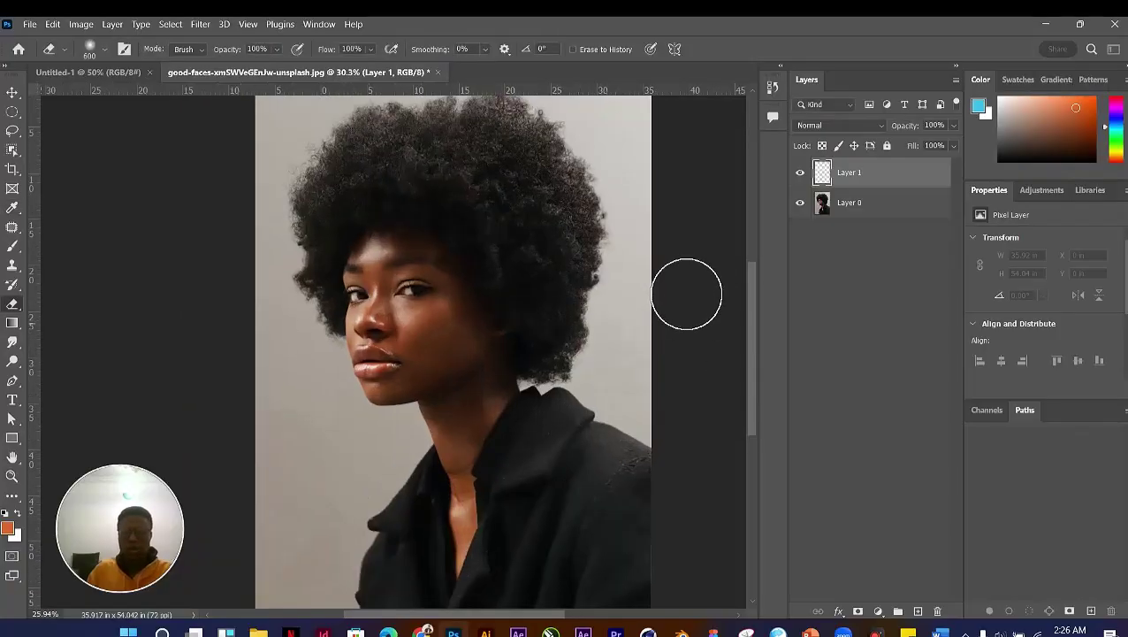
Step: Delete the empty layer above the portrait
left_click(878, 210)
left_click(878, 182)
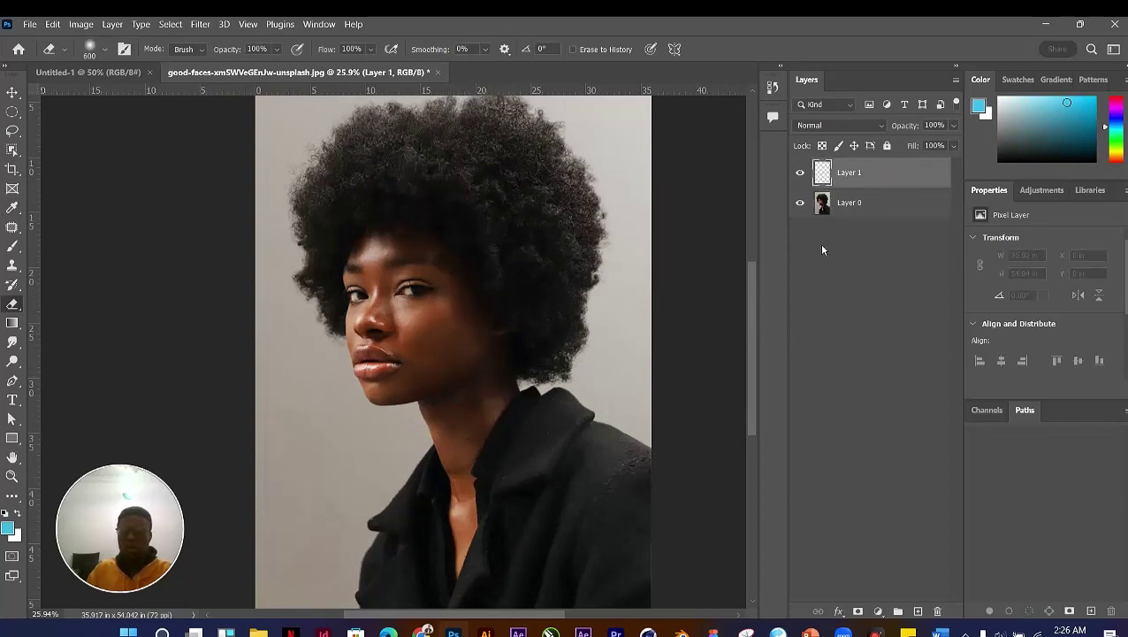
key("Delete")
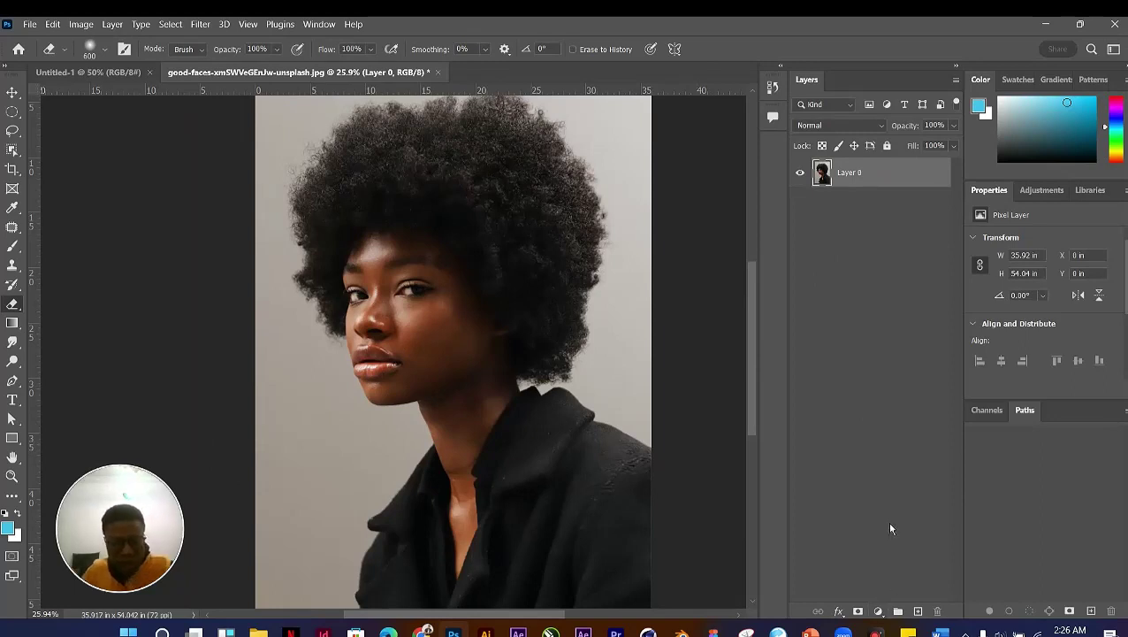
Step: Add a Solid Color fill layer in blue, hex 4549e8, above the portrait
key("F4")
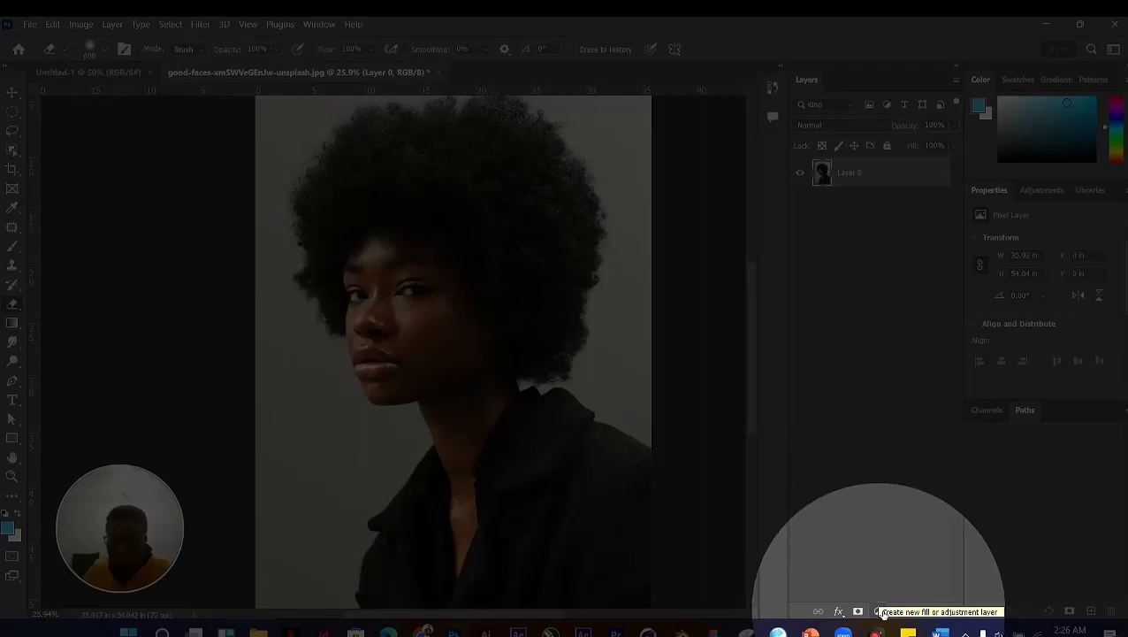
left_click(878, 612)
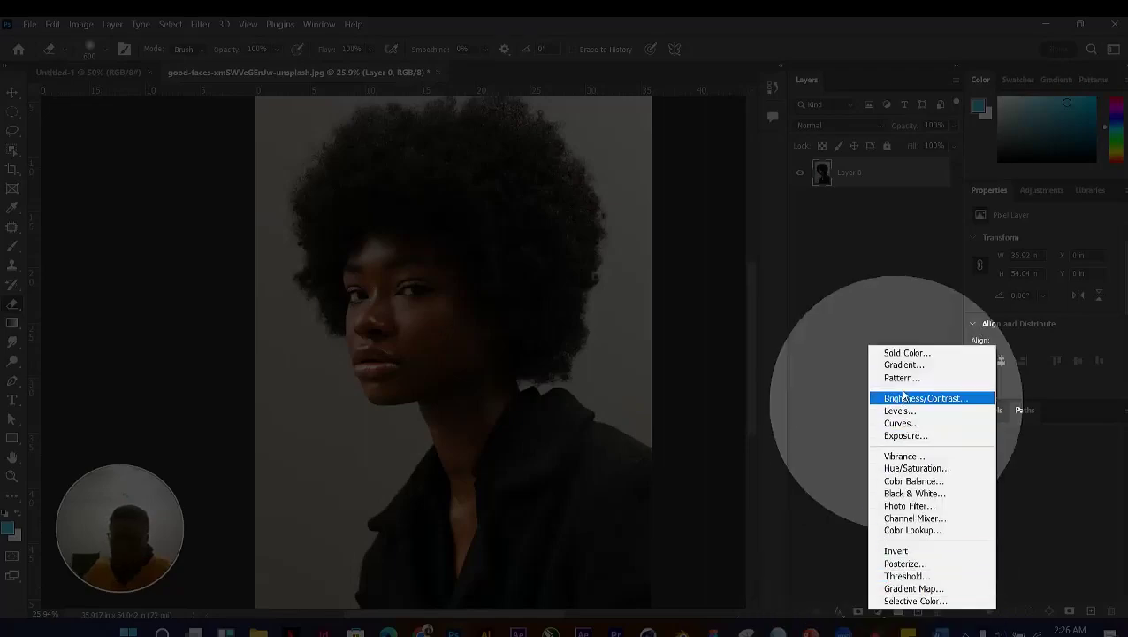
left_click(899, 356)
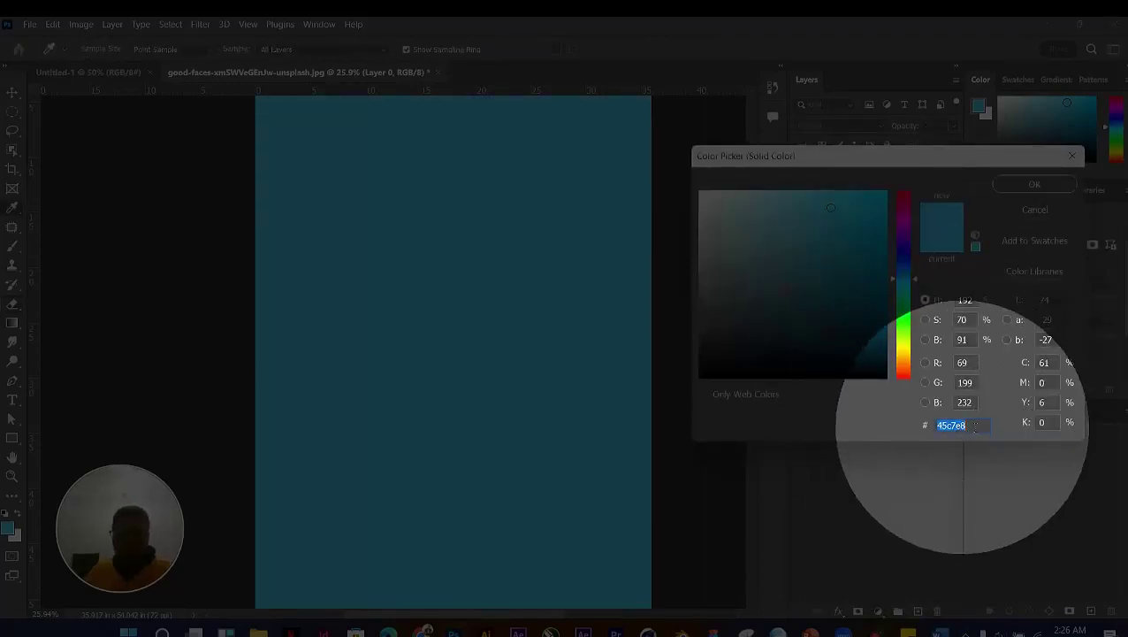
left_click(904, 255)
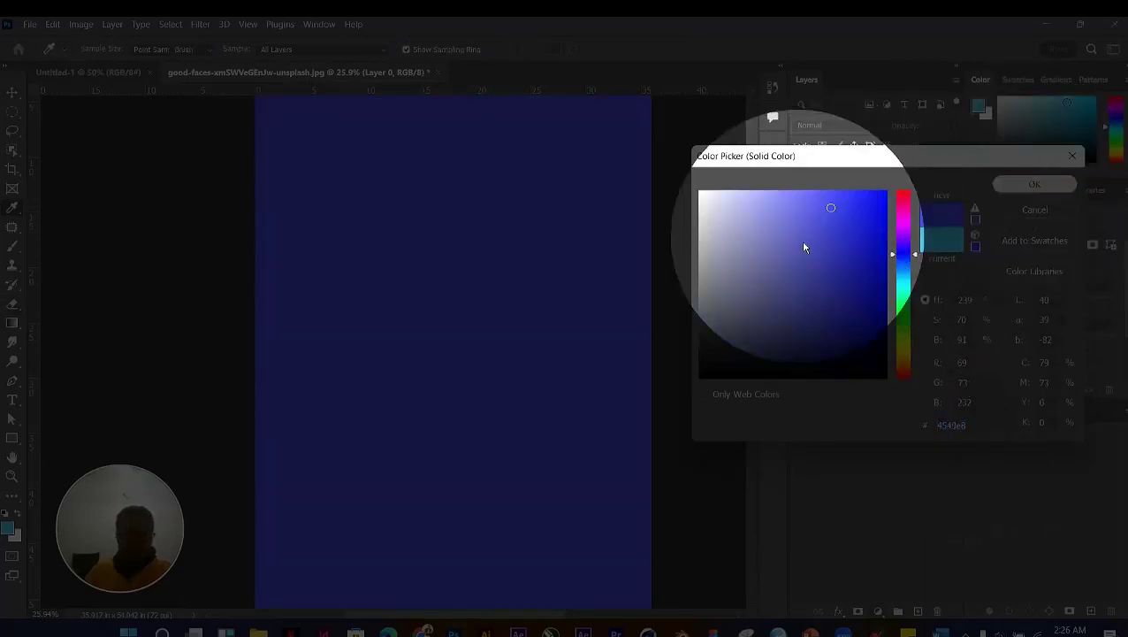
key("Return")
key("e")
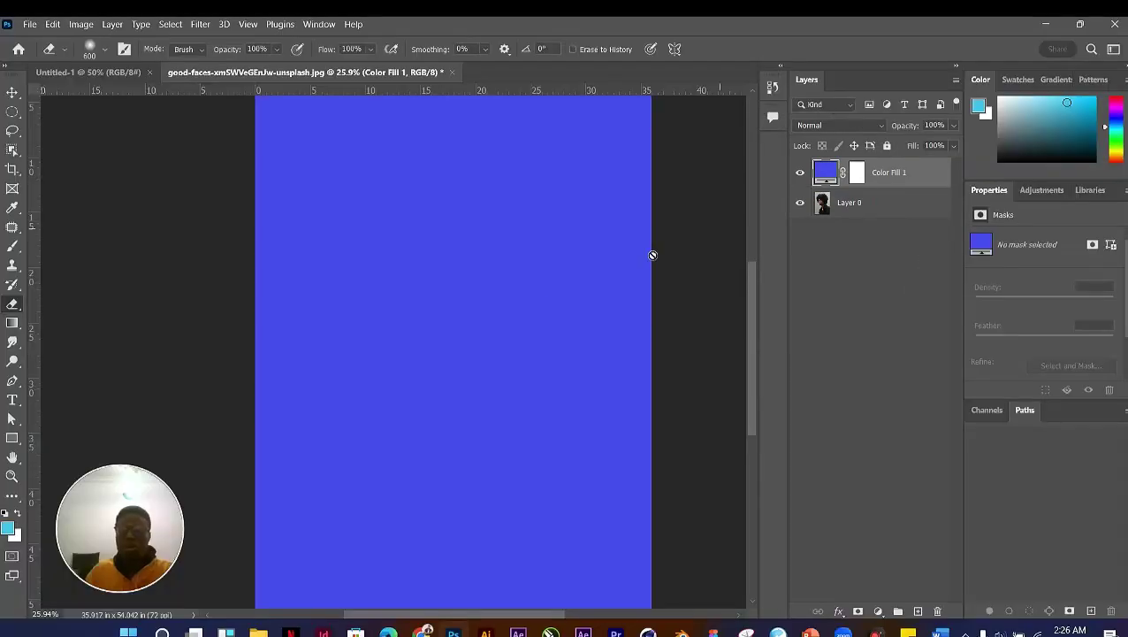
Step: Switch to the Move tool and reorder the blue fill layer beneath the portrait layer
scroll(557, 299, "down", 1)
key("v")
scroll(557, 299, "down", 2)
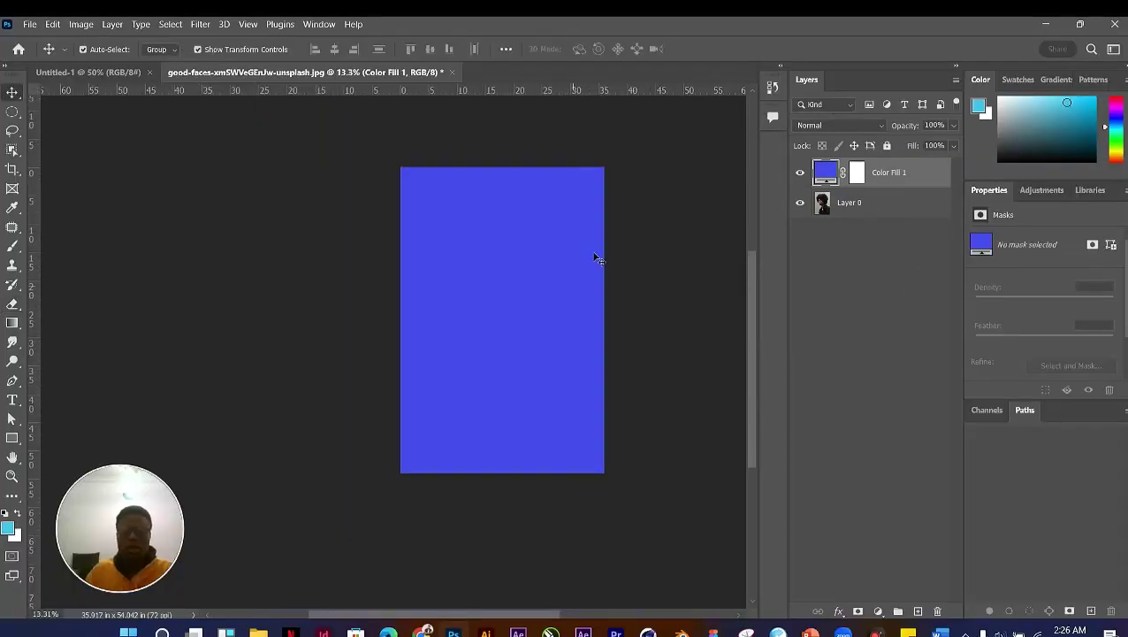
scroll(598, 255, "up", 1)
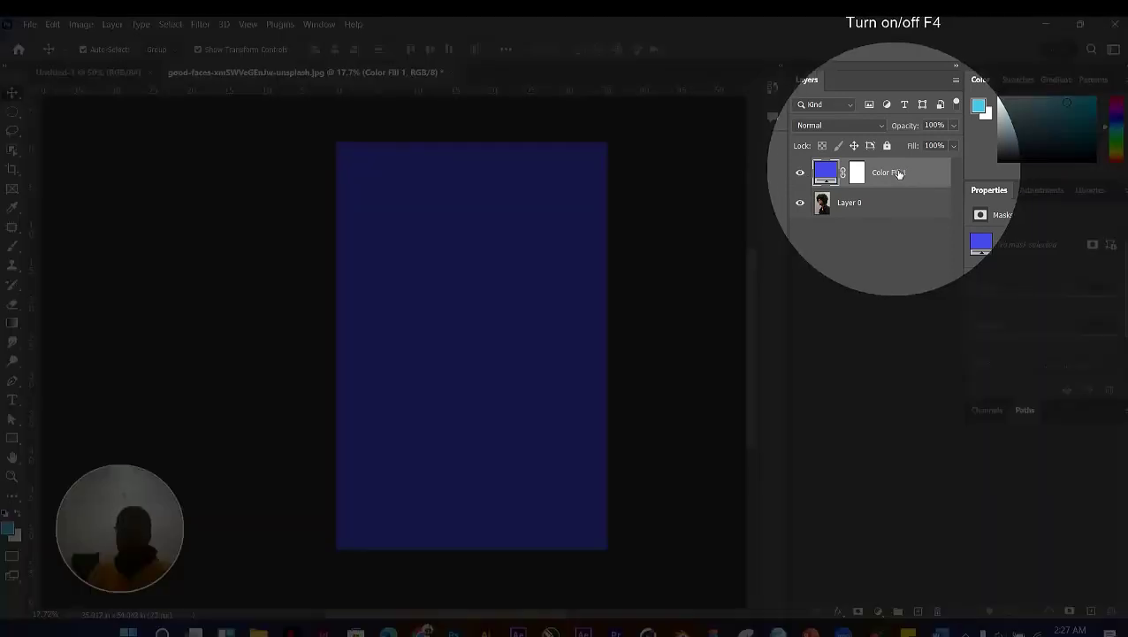
left_click_drag(898, 173, 893, 219)
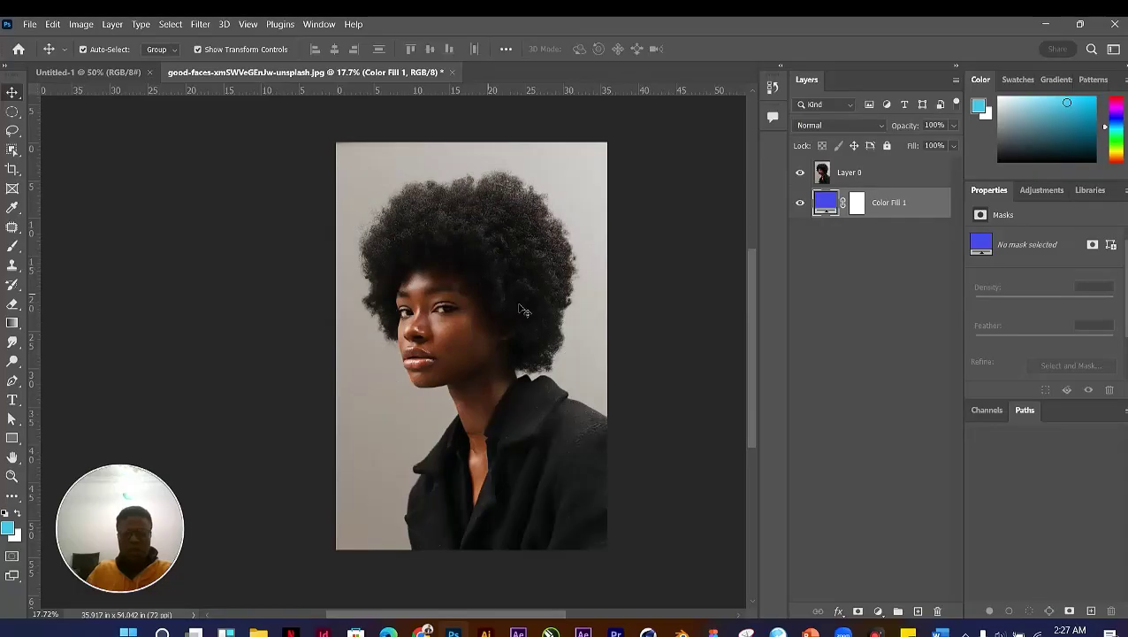
Step: Select the portrait layer and activate the standard Eraser tool
left_click(862, 174)
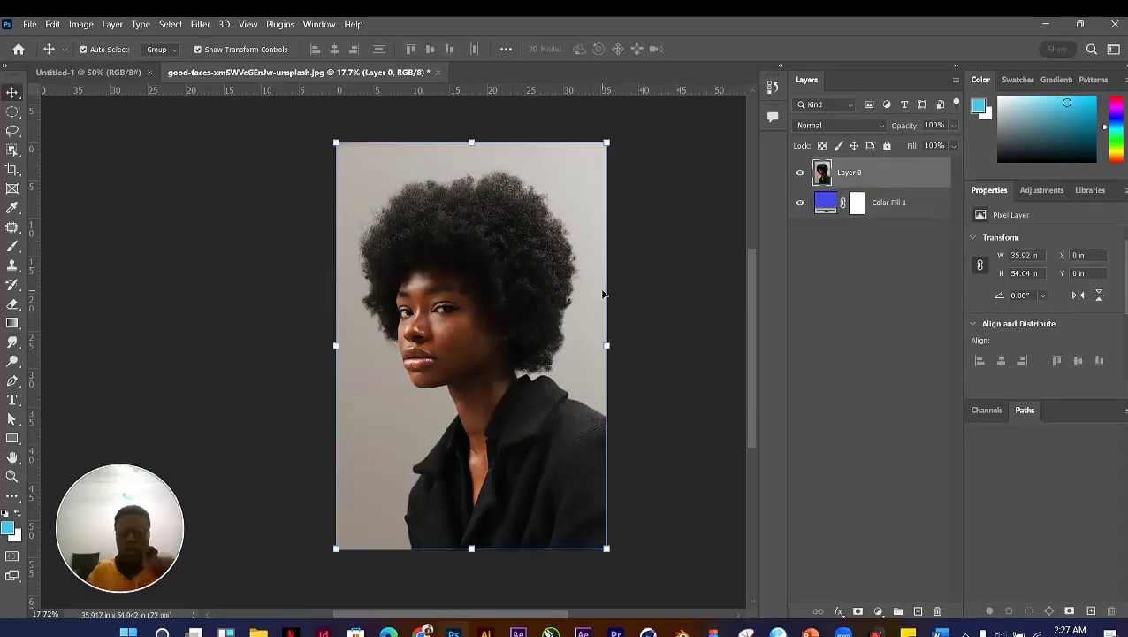
scroll(600, 287, "up", 2)
scroll(599, 288, "down", 3)
scroll(553, 352, "up", 3)
scroll(552, 352, "down", 2)
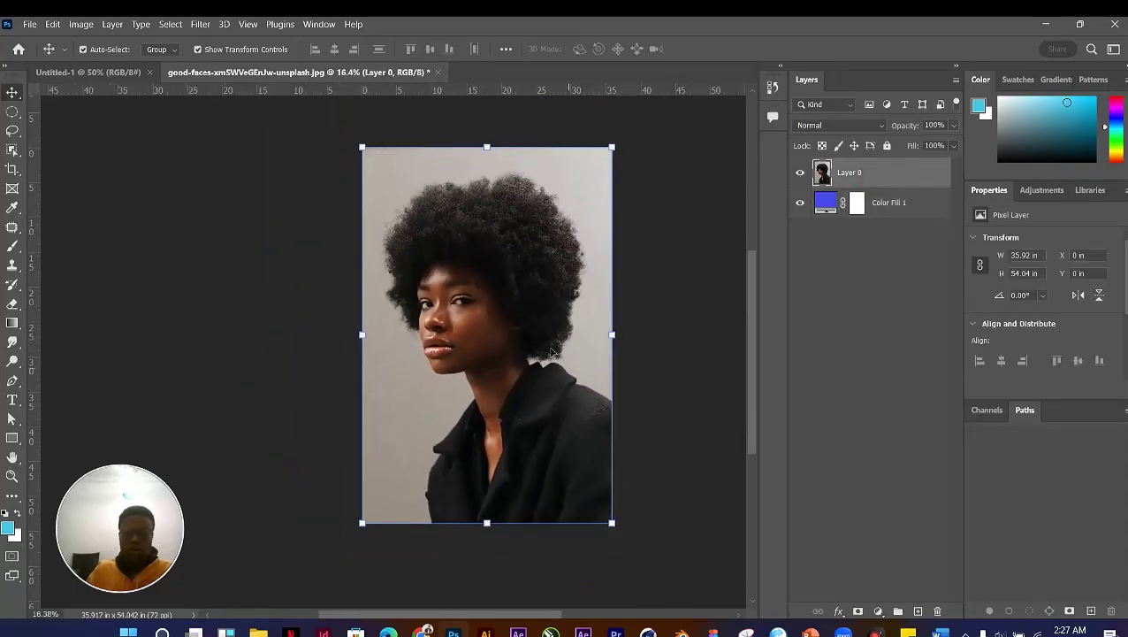
scroll(550, 352, "up", 1)
scroll(612, 304, "down", 2)
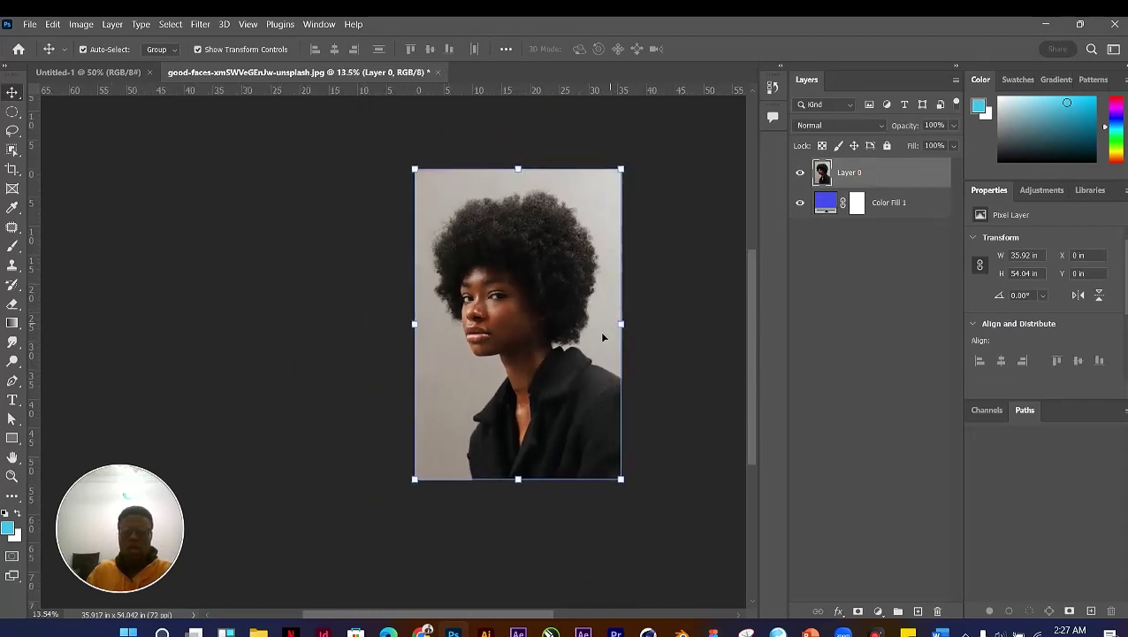
scroll(600, 330, "up", 1)
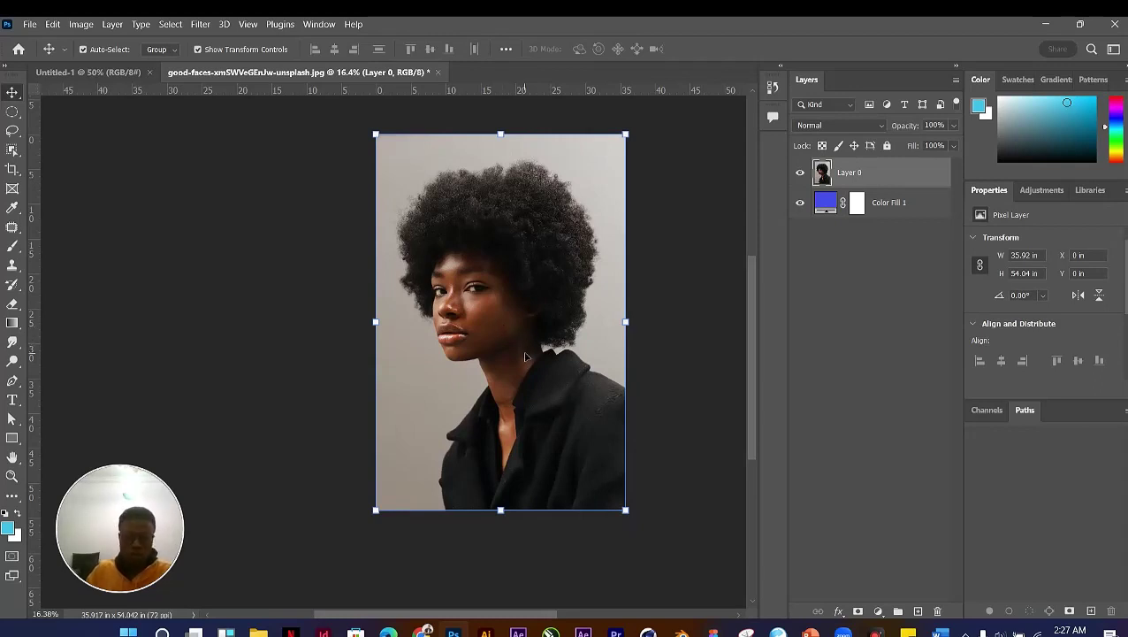
scroll(526, 357, "down", 1)
key("b")
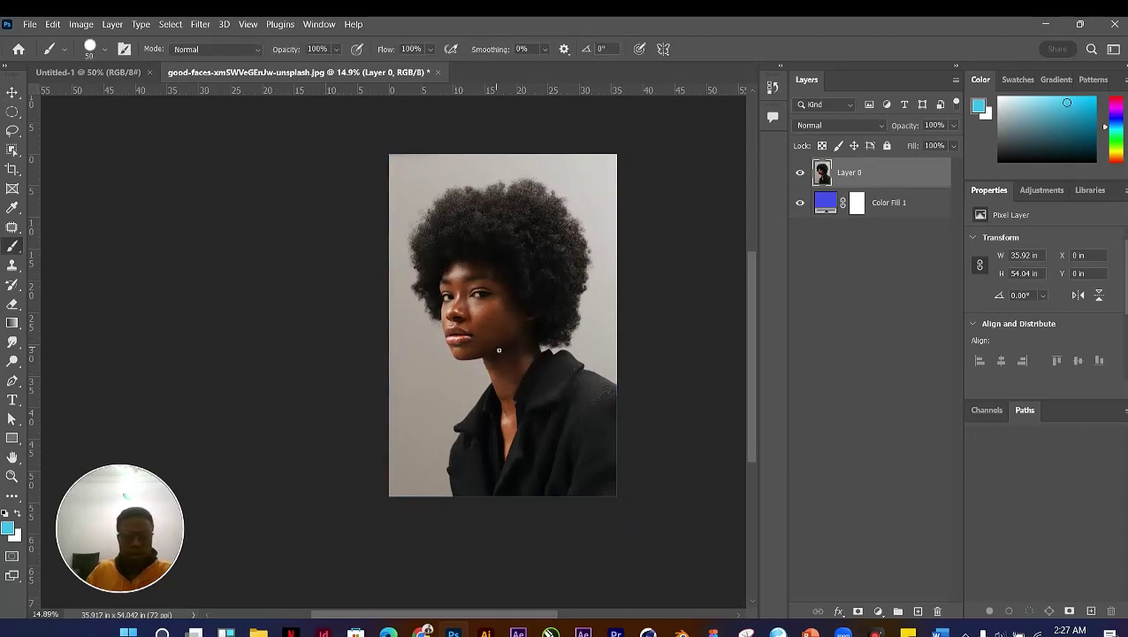
key("e")
right_click(12, 303)
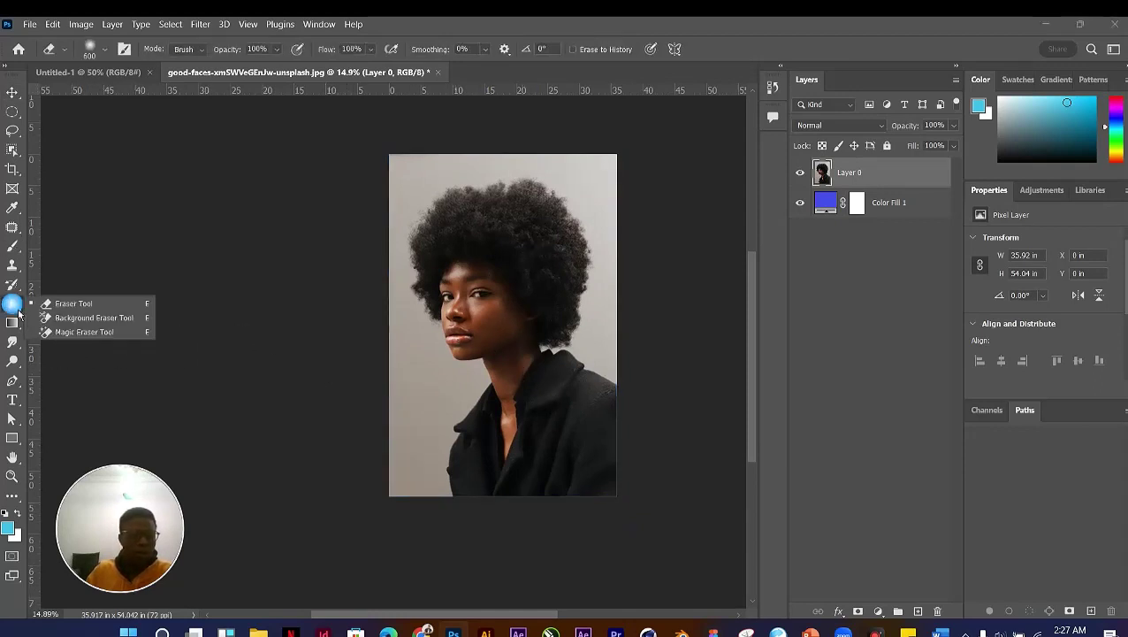
left_click(76, 308)
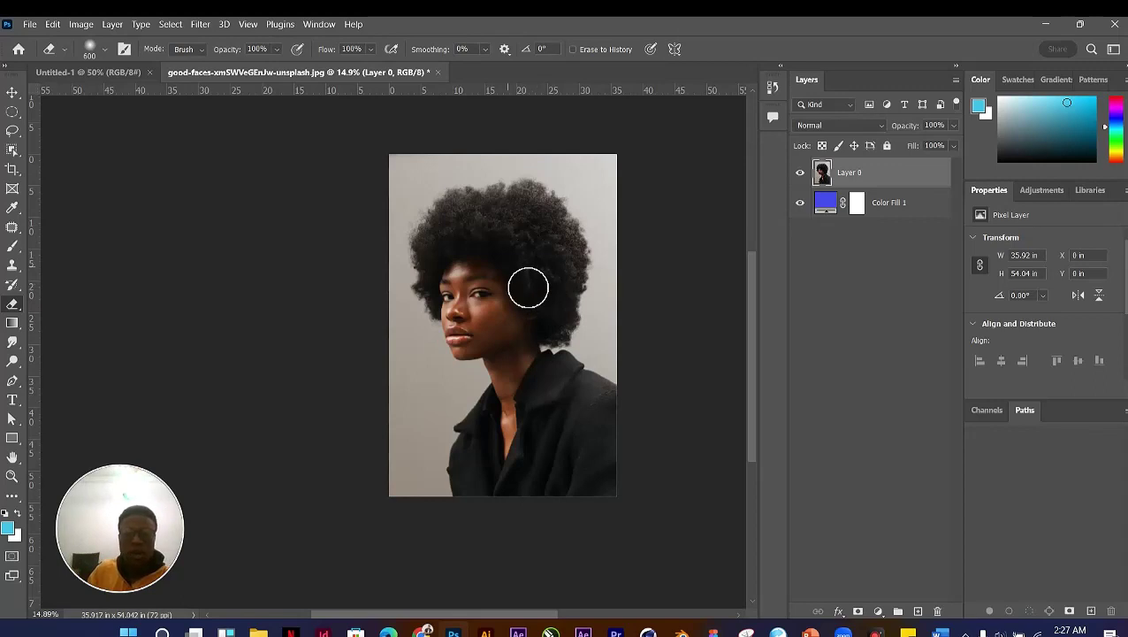
Step: Choose the Soft Round tip for the Eraser and enlarge it to 1100 px
right_click(528, 286)
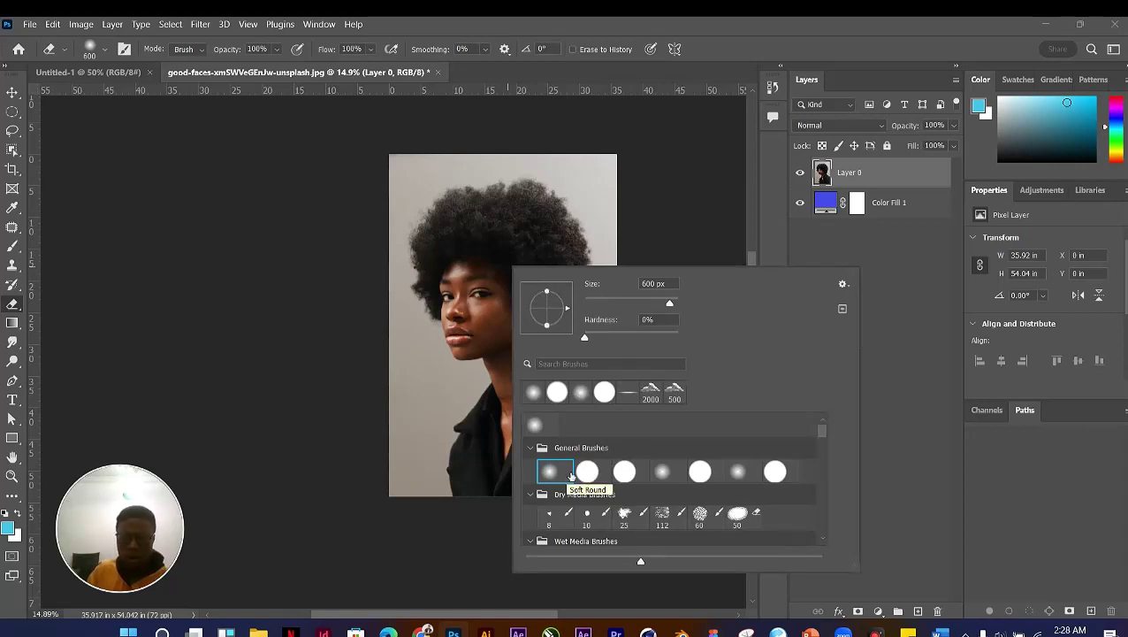
left_click(556, 477)
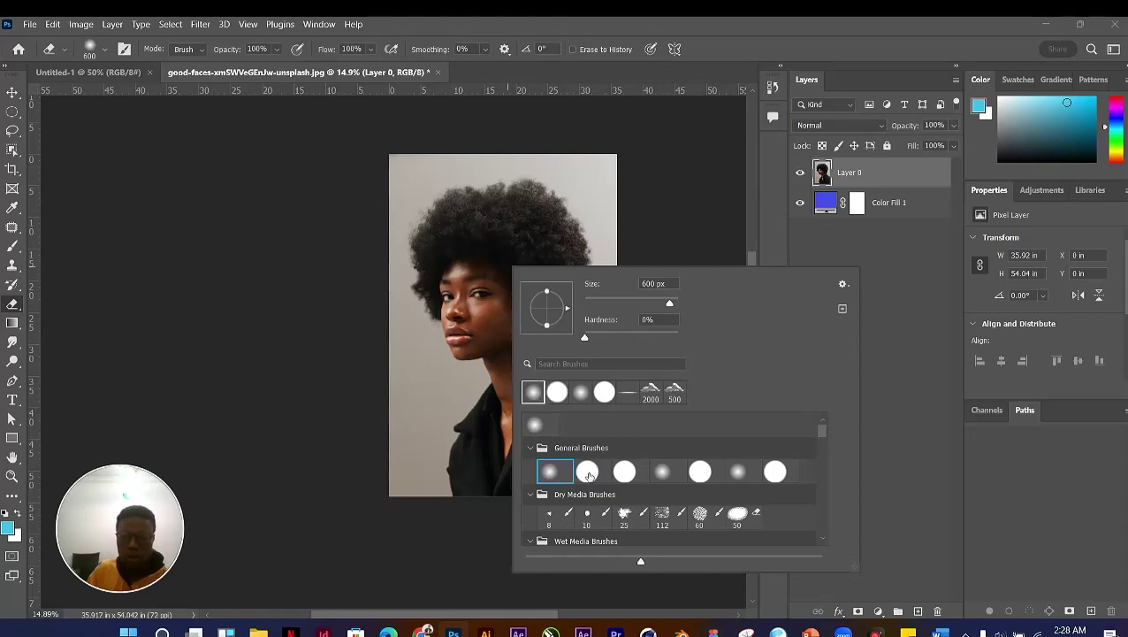
key("Return")
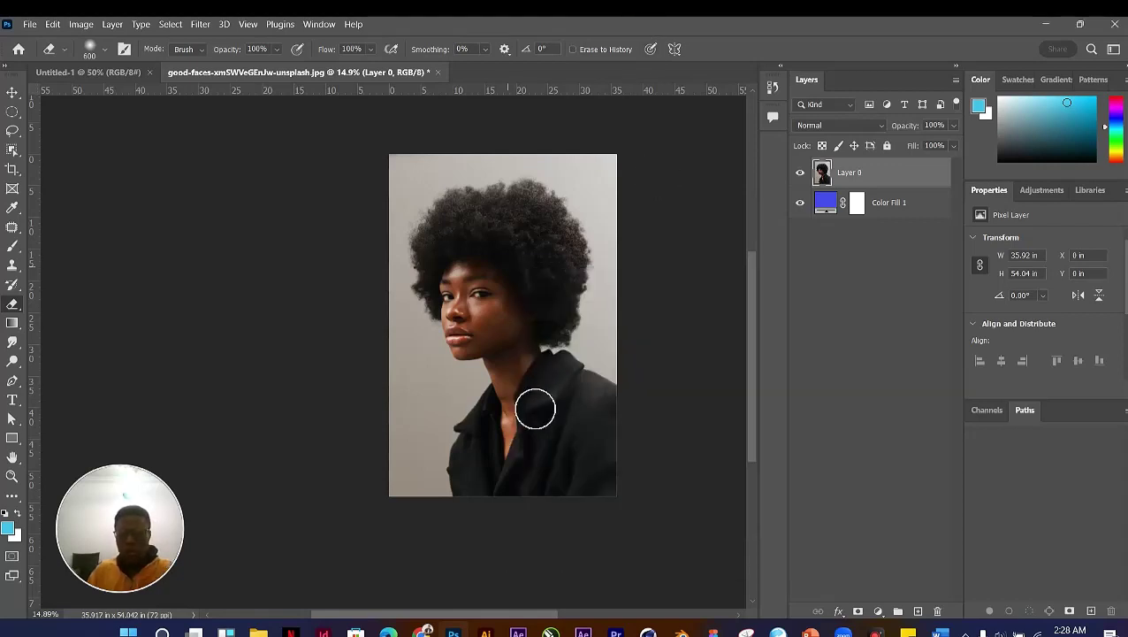
key("bracketright")
key("bracketright")
key("bracketright")
key("bracketright")
key("bracketright")
key("bracketright")
key("bracketright")
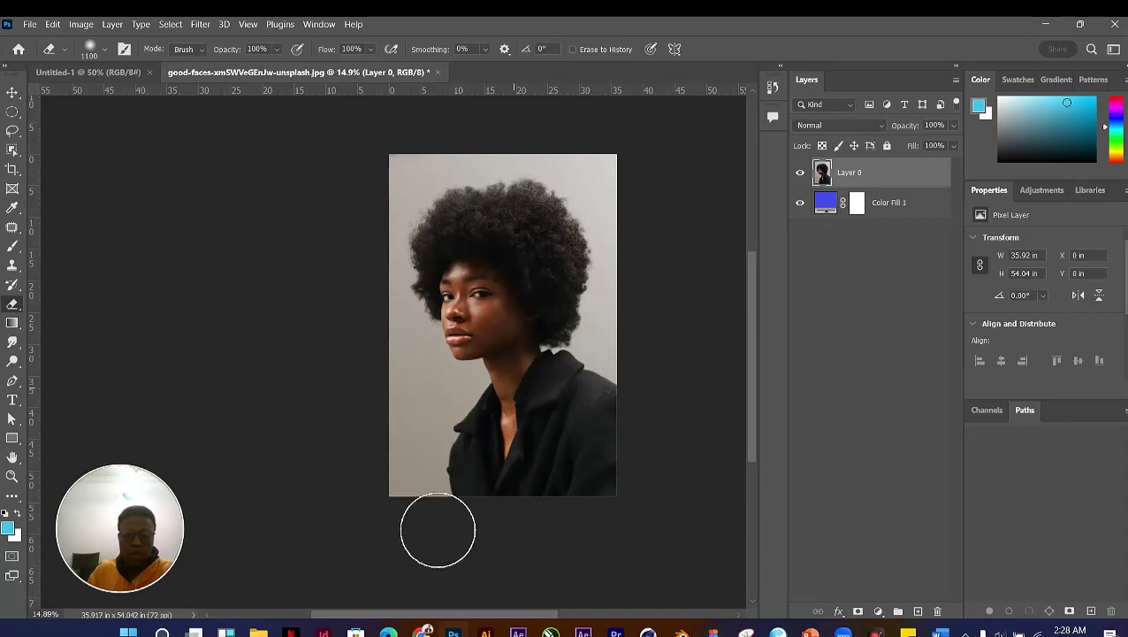
Step: Try erasing the portrait's lower body, background and hair with the soft Eraser at 1300 px, and undo the strokes
mouse_move(593, 532)
left_mouse_down()
mouse_move(674, 525)
mouse_move(406, 499)
mouse_move(597, 481)
mouse_move(680, 450)
mouse_move(368, 494)
left_mouse_up()
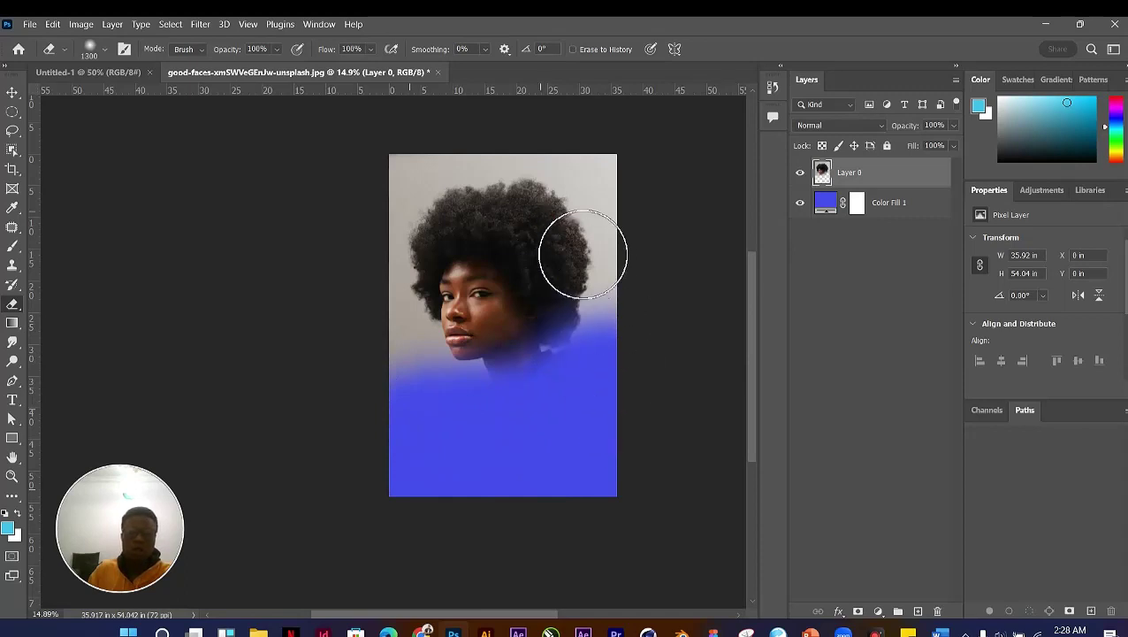
mouse_move(582, 252)
left_mouse_down()
mouse_move(526, 312)
mouse_move(573, 248)
mouse_move(500, 251)
mouse_move(643, 282)
mouse_move(642, 355)
left_mouse_up()
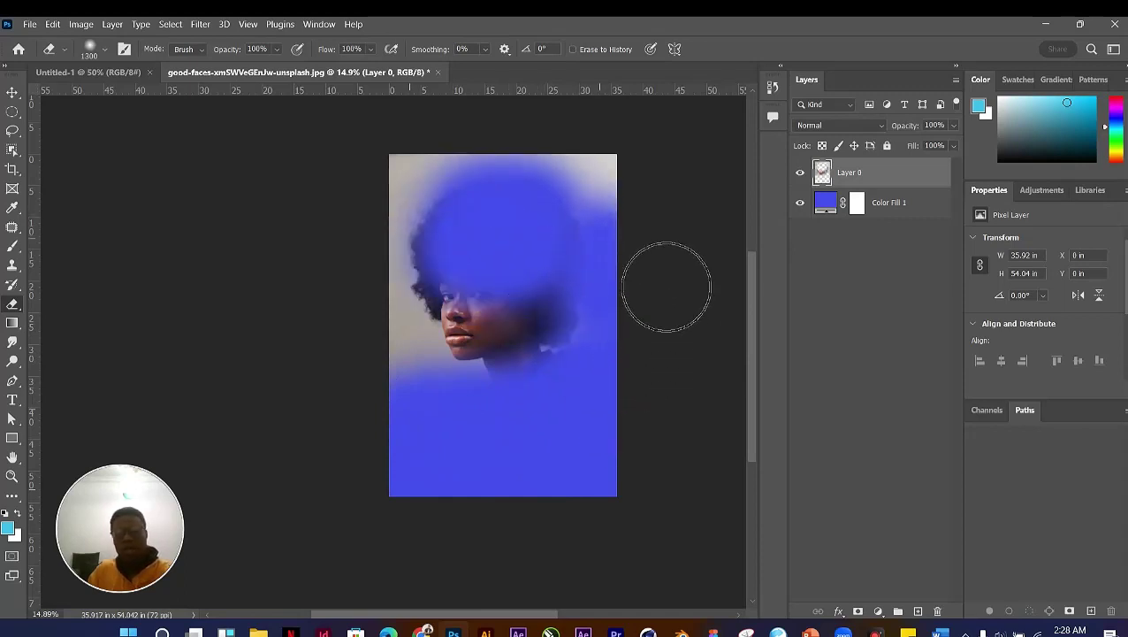
key("ctrl+z")
key("ctrl+z")
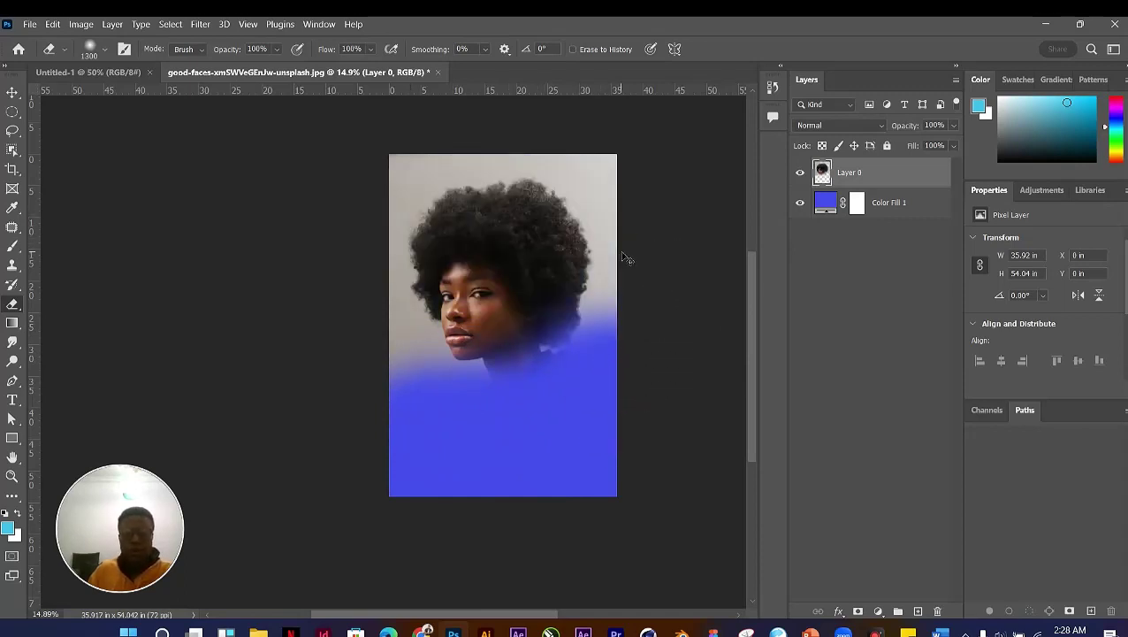
key("ctrl+z")
key("ctrl+z")
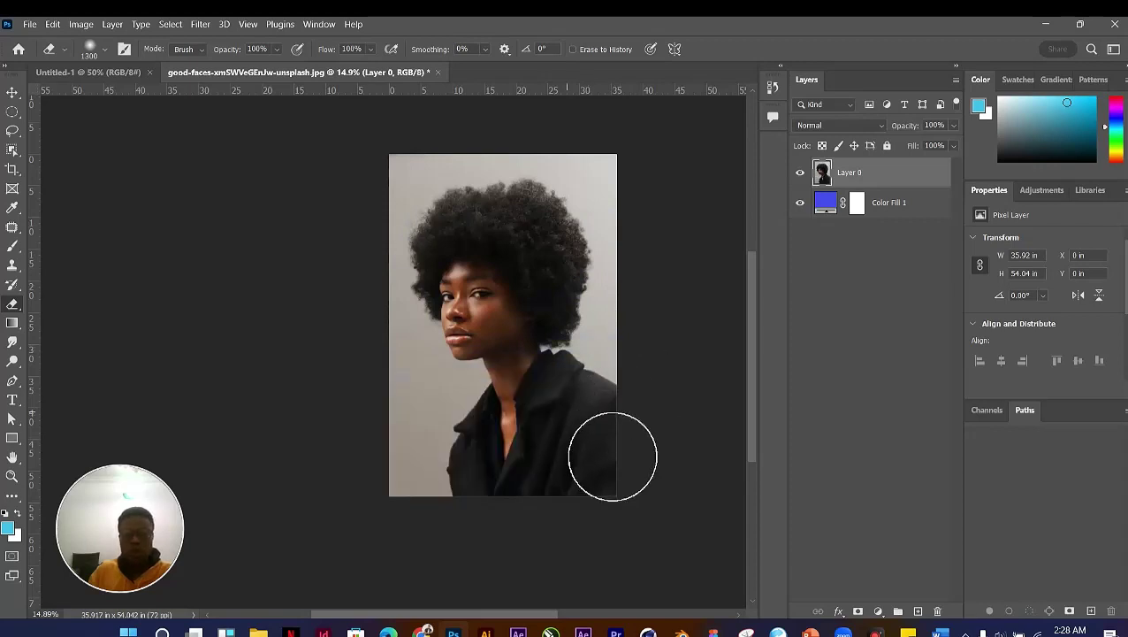
Step: Enlarge the soft Eraser to 2200 px and fade the portrait's lower edge into the blue fill
scroll(597, 423, "down", 1)
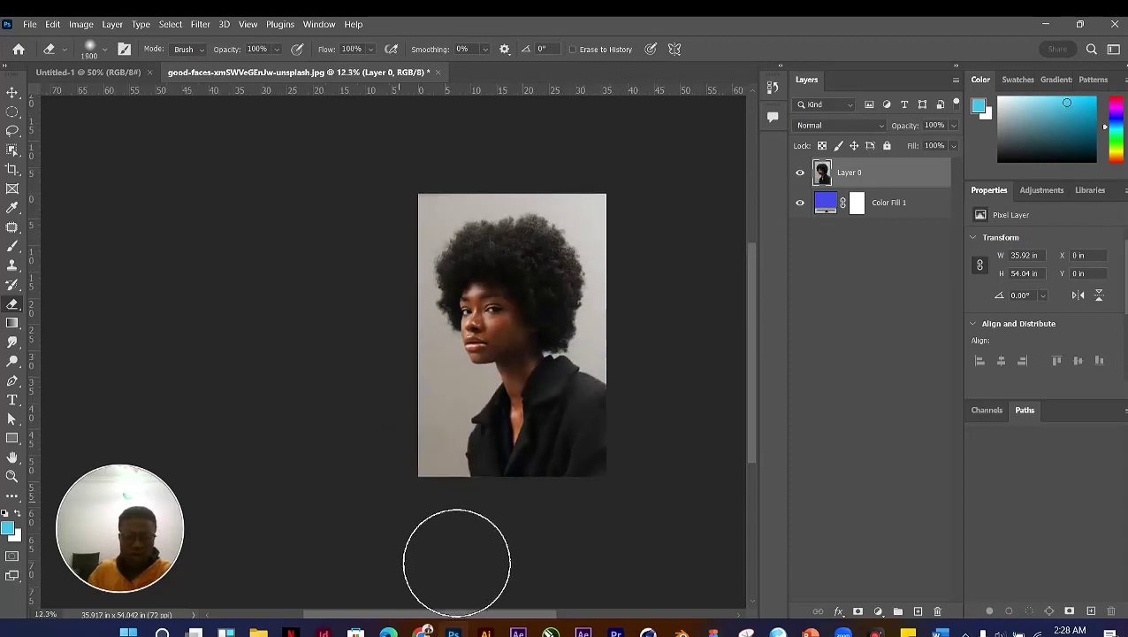
left_click_drag(457, 562, 701, 539)
key("bracketright")
key("bracketright")
key("bracketright")
left_click_drag(529, 558, 559, 560)
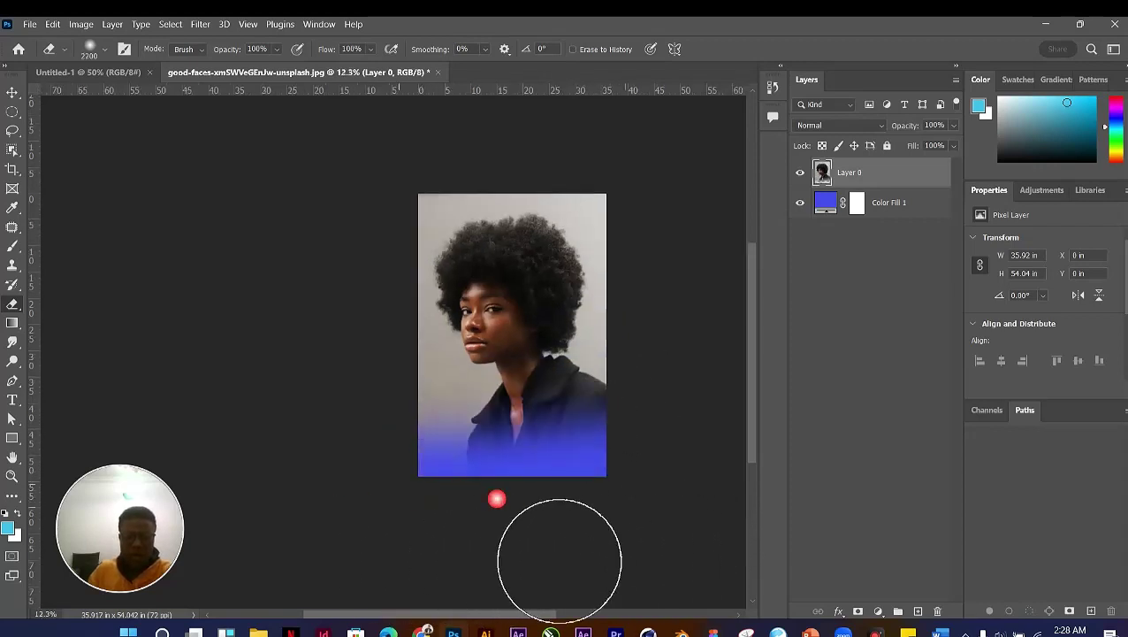
Step: Set the Eraser opacity to 42% and gradually fade the coat, neck and lower face into the blue fill
scroll(559, 560, "up", 1)
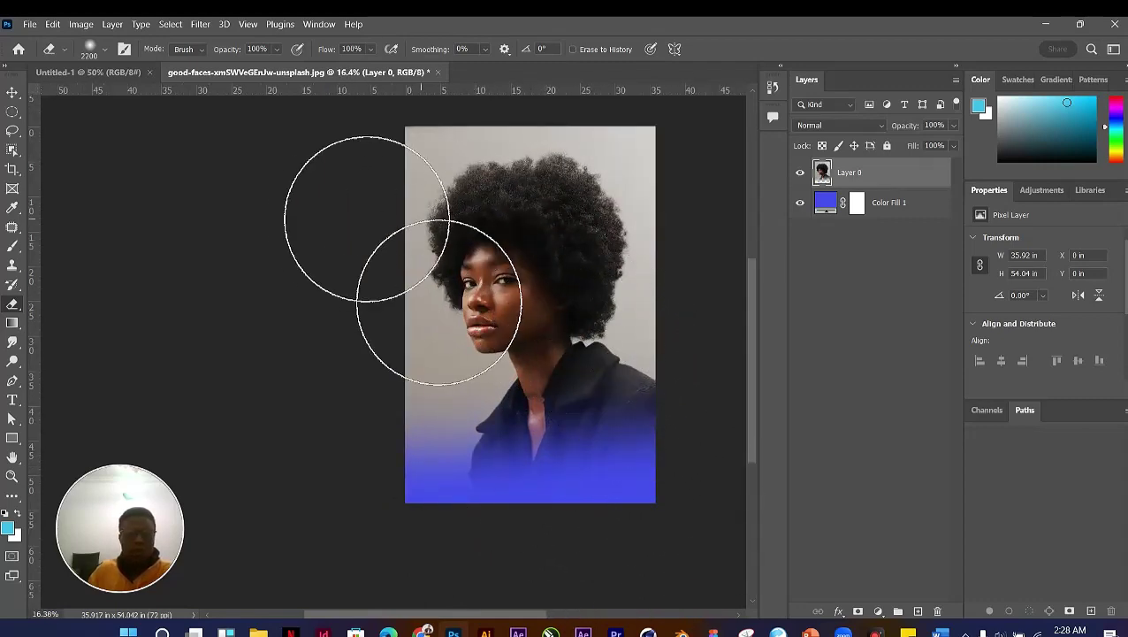
left_click(278, 50)
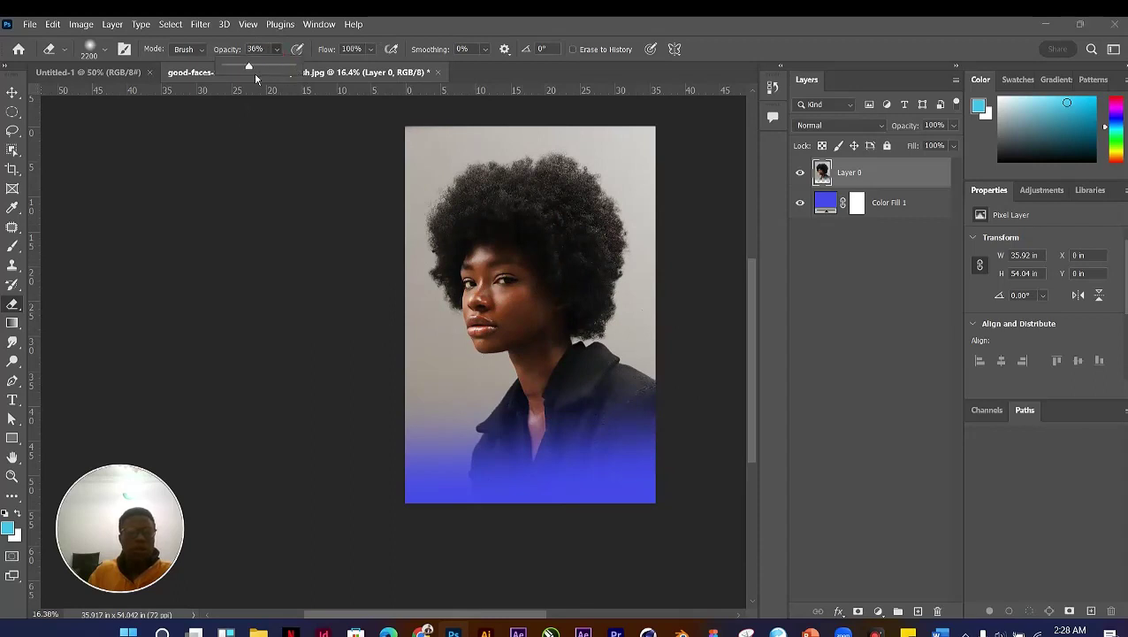
left_click_drag(255, 74, 259, 74)
left_click(486, 59)
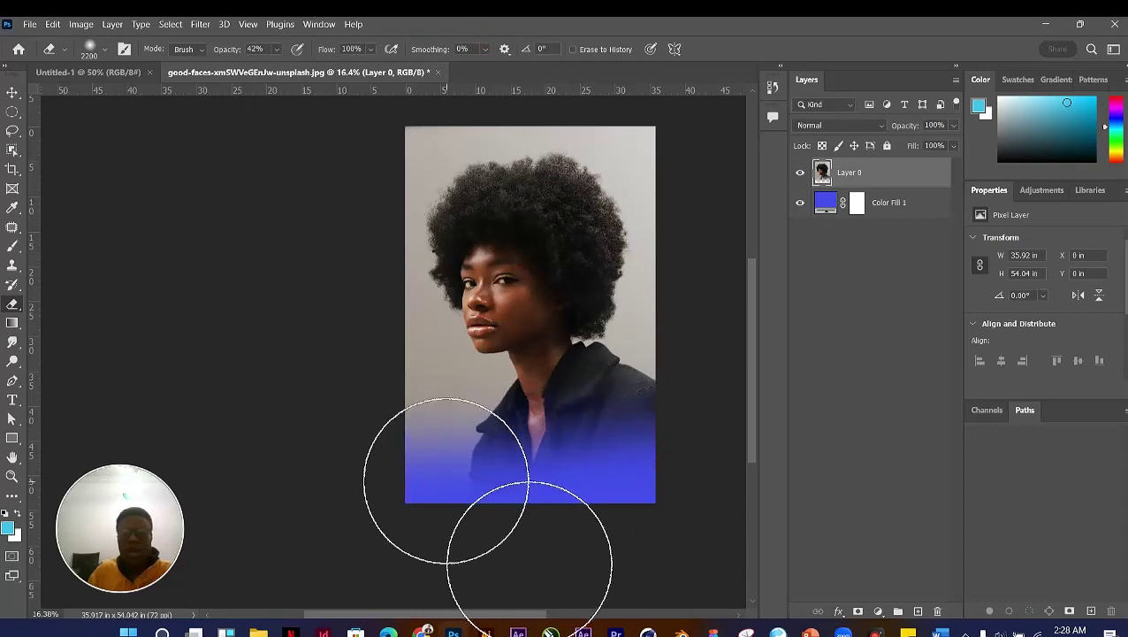
mouse_move(446, 480)
left_mouse_down()
mouse_move(512, 485)
mouse_move(648, 446)
mouse_move(403, 457)
left_mouse_up()
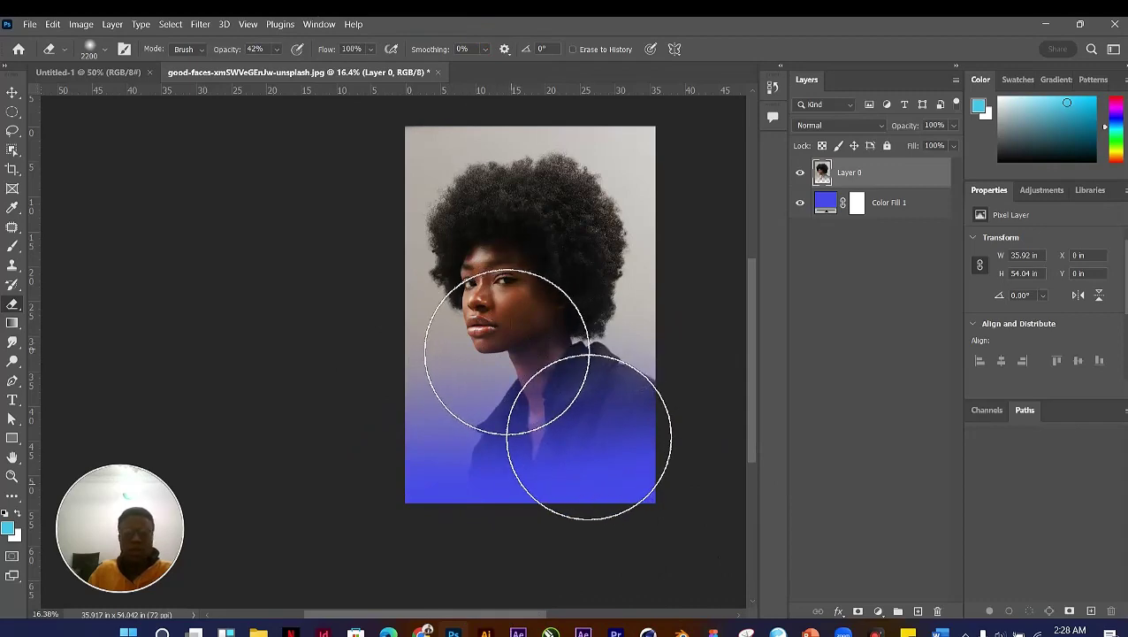
mouse_move(506, 351)
left_mouse_down()
mouse_move(452, 365)
mouse_move(514, 336)
mouse_move(525, 342)
mouse_move(466, 353)
mouse_move(602, 337)
mouse_move(613, 325)
mouse_move(471, 344)
mouse_move(429, 372)
mouse_move(506, 399)
mouse_move(612, 353)
mouse_move(640, 366)
mouse_move(620, 417)
mouse_move(490, 447)
mouse_move(391, 453)
mouse_move(477, 466)
mouse_move(678, 423)
mouse_move(393, 461)
mouse_move(644, 446)
mouse_move(678, 416)
mouse_move(518, 461)
mouse_move(431, 461)
mouse_move(516, 477)
mouse_move(664, 438)
mouse_move(668, 419)
mouse_move(610, 448)
mouse_move(371, 488)
mouse_move(544, 444)
left_mouse_up()
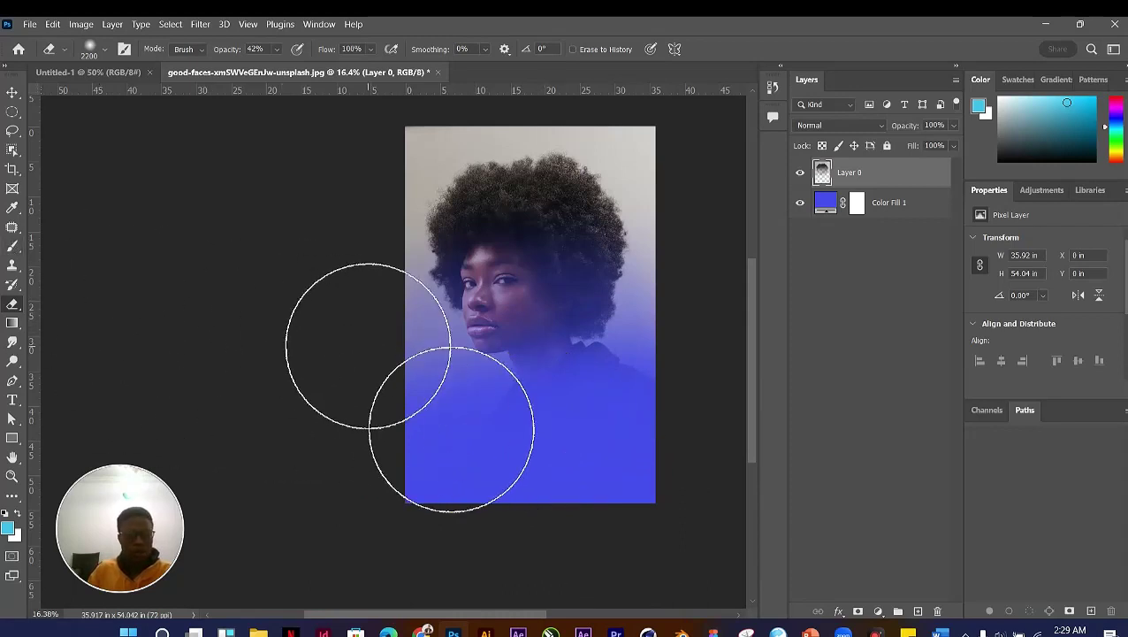
key("F4")
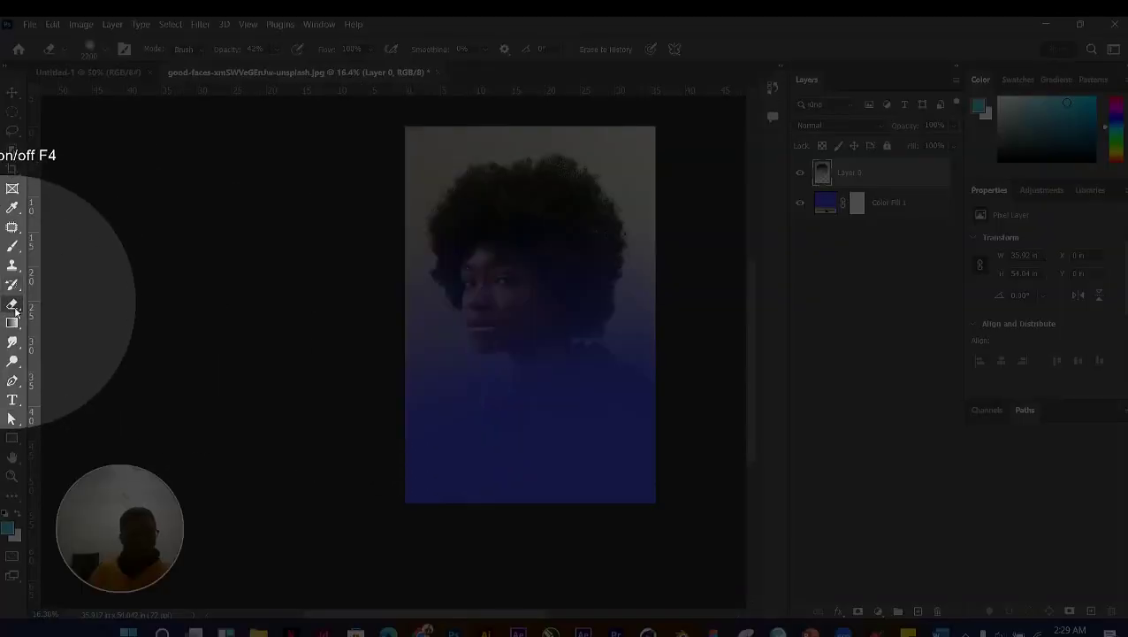
right_click(13, 305)
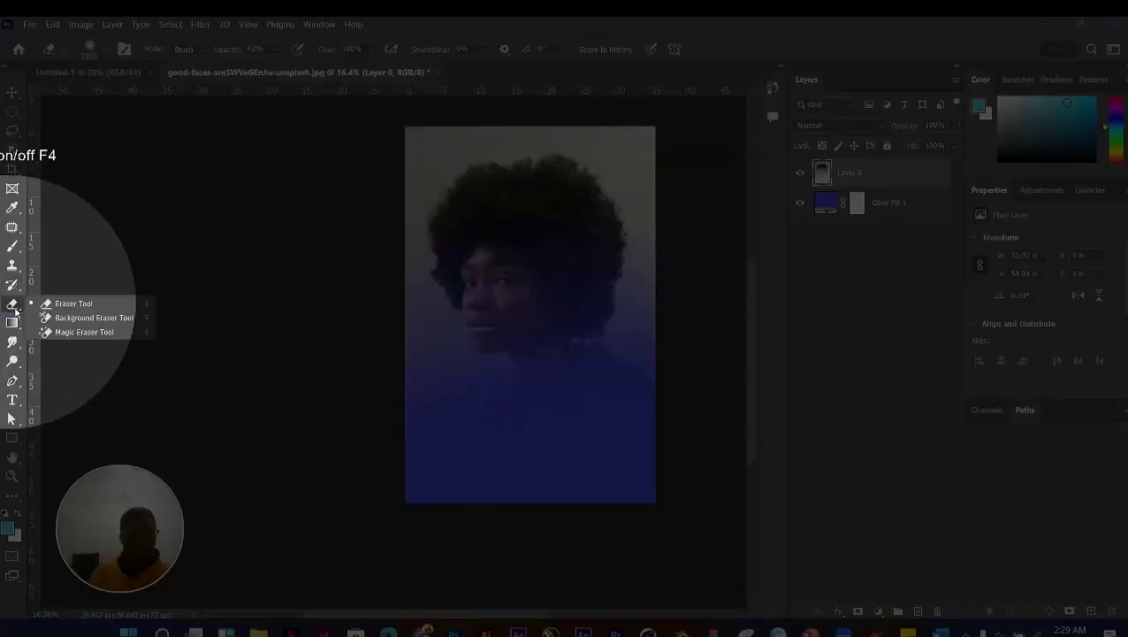
left_click(100, 334)
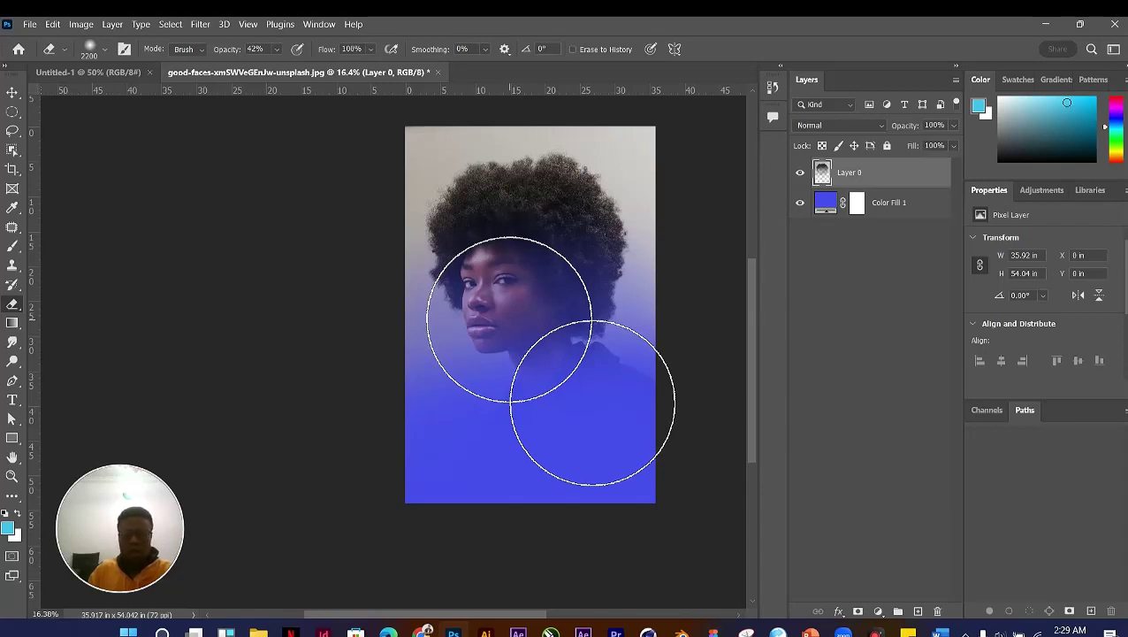
key("F4")
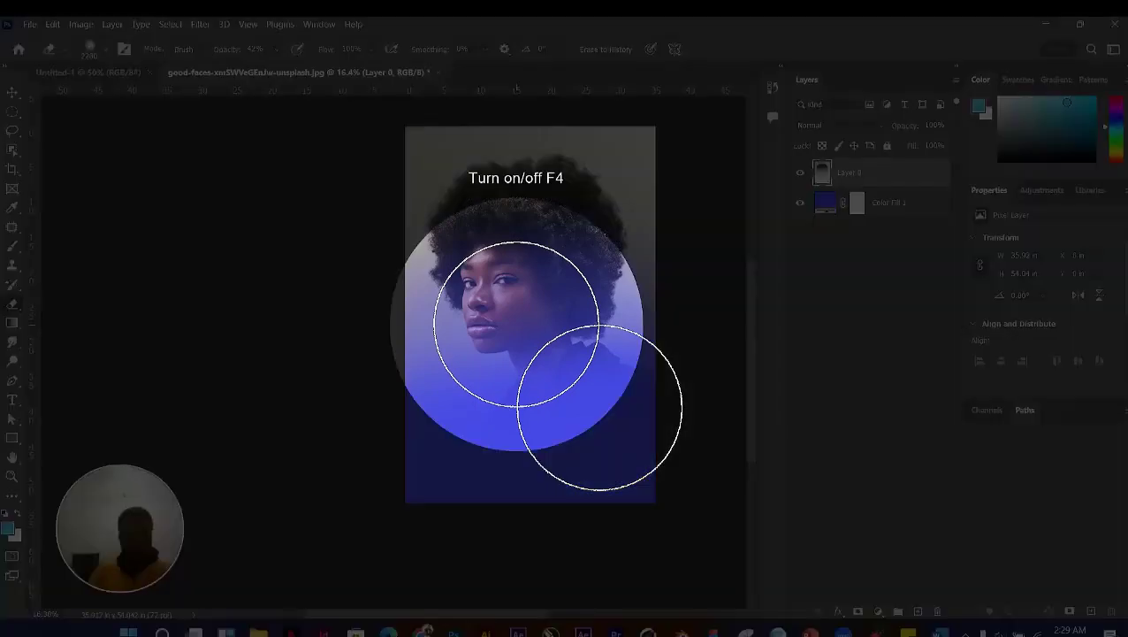
key("F4")
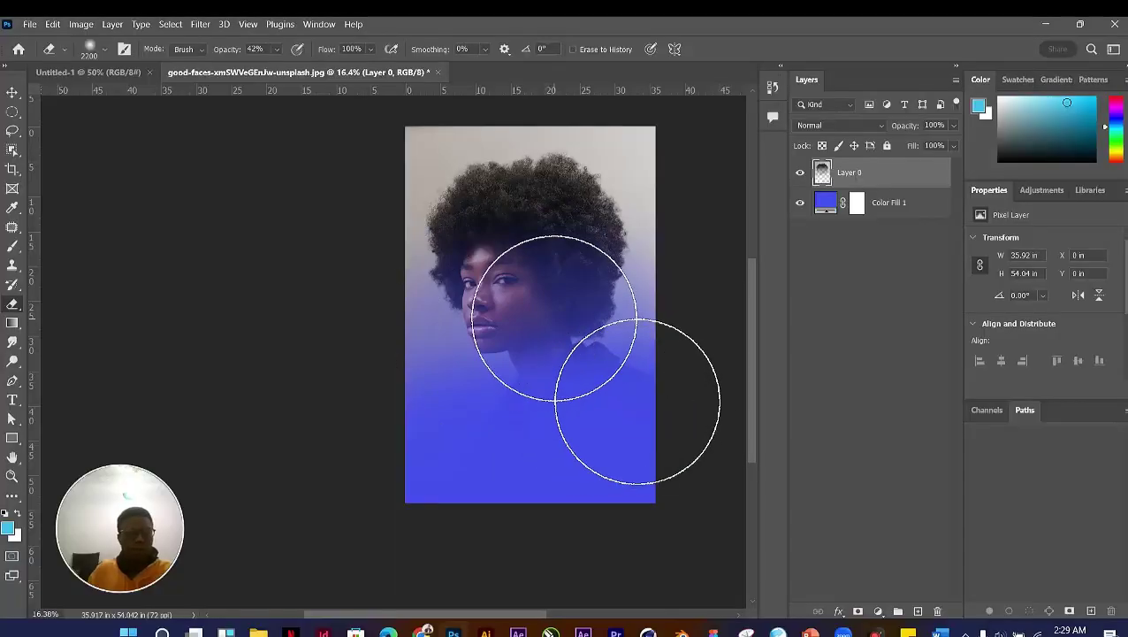
Step: Switch to the Move tool and revert the portrait to its original opened state using the document's History snapshot
key("v")
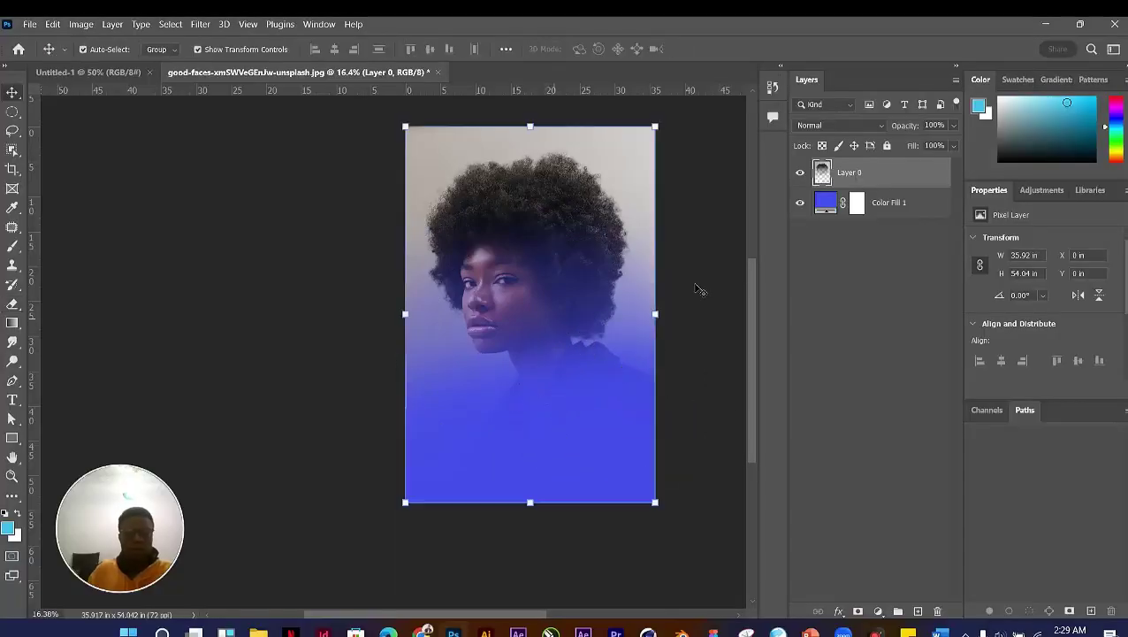
left_click(773, 91)
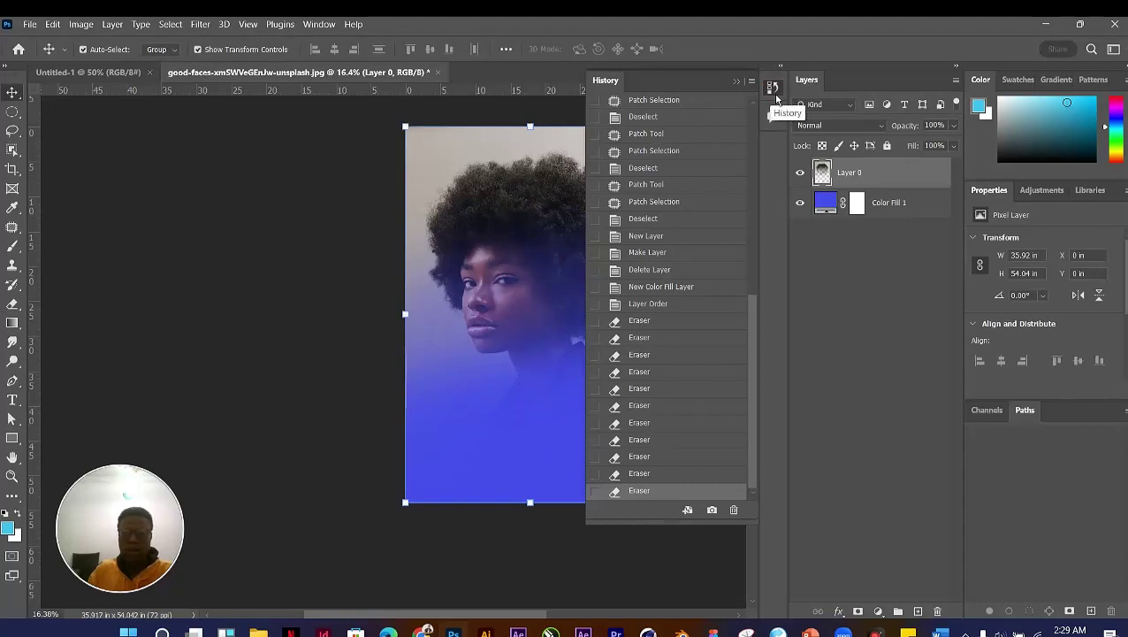
left_click_drag(751, 327, 766, 141)
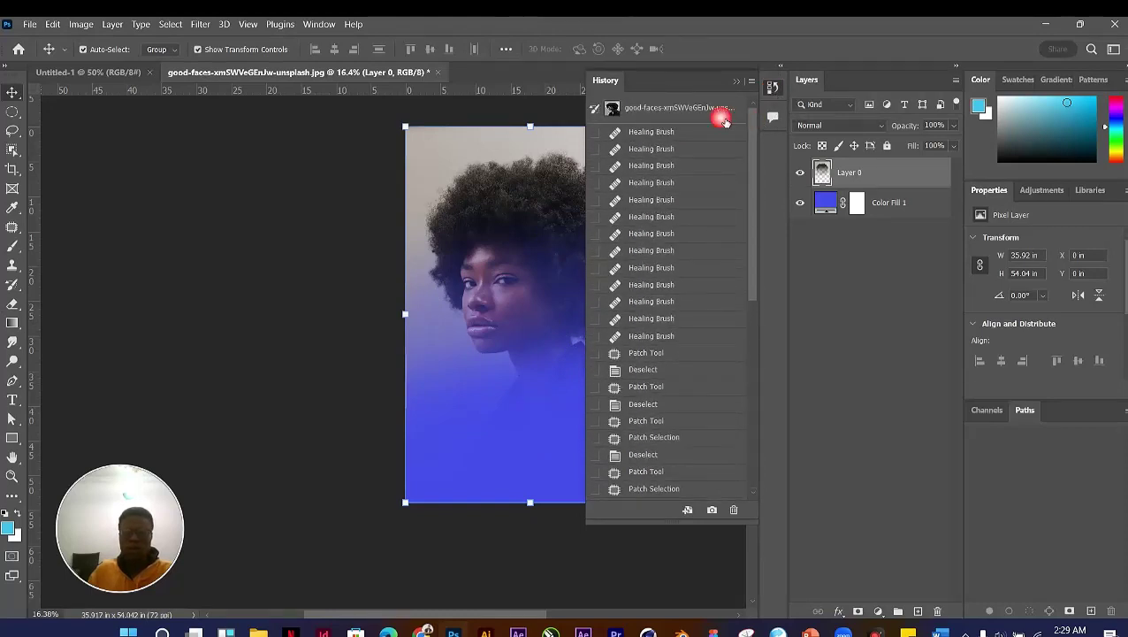
left_click(674, 110)
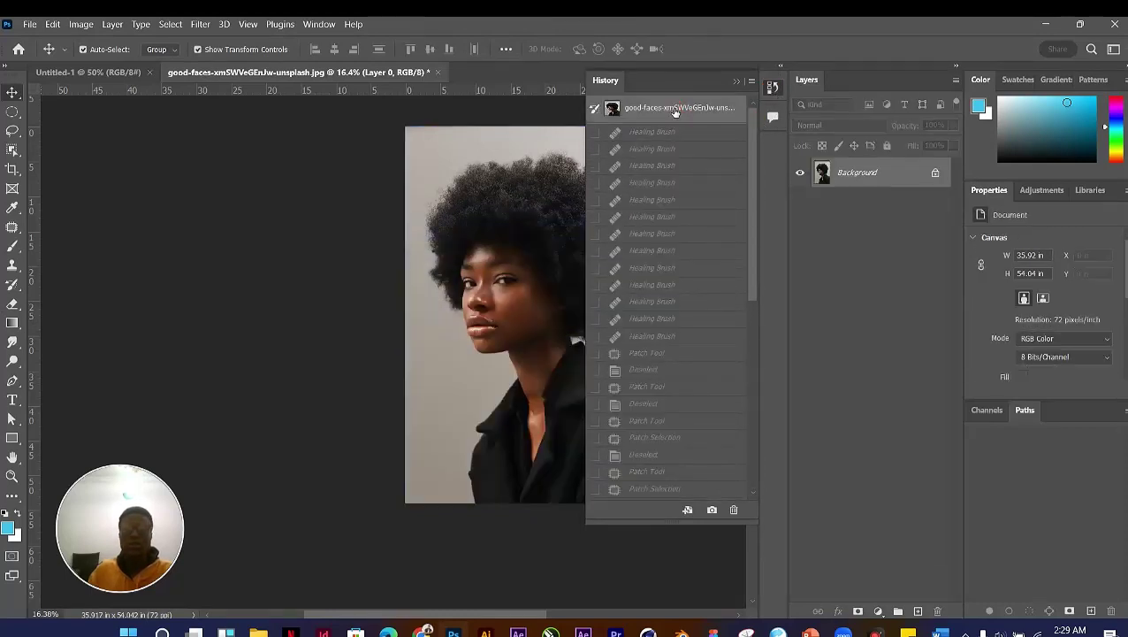
left_click(737, 82)
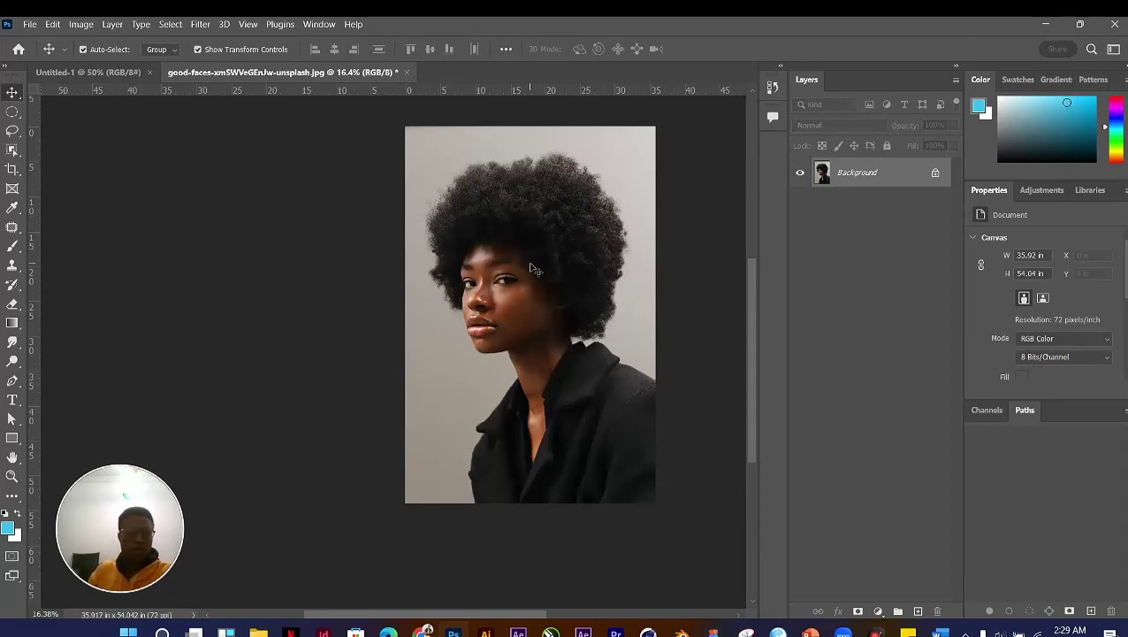
scroll(549, 270, "up", 3)
scroll(549, 270, "down", 4)
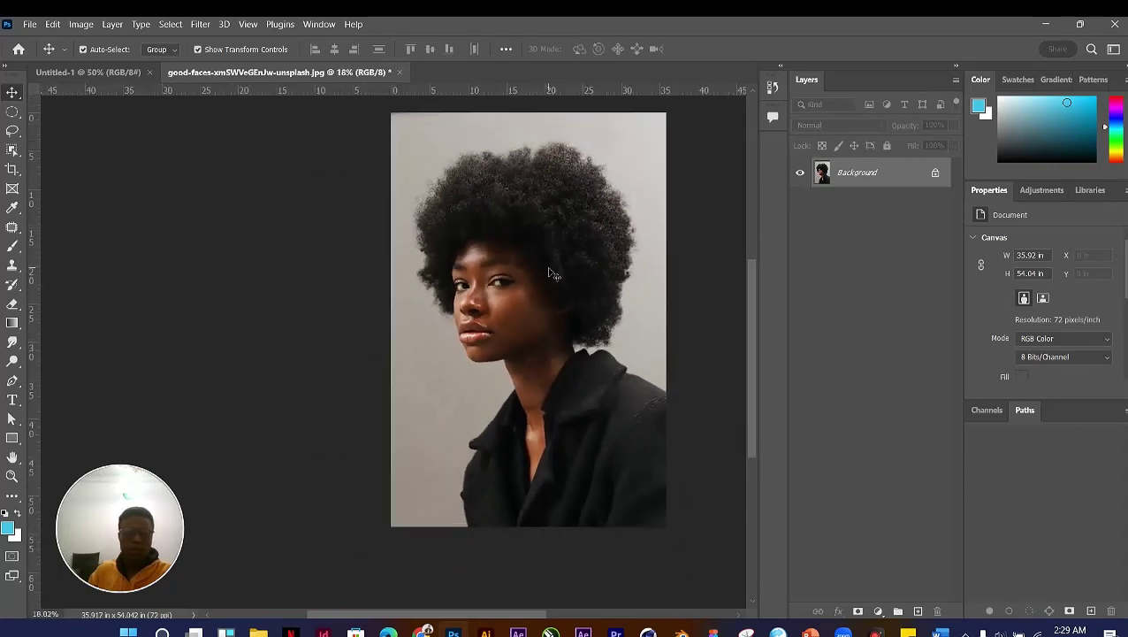
scroll(44, 381, "up", 3)
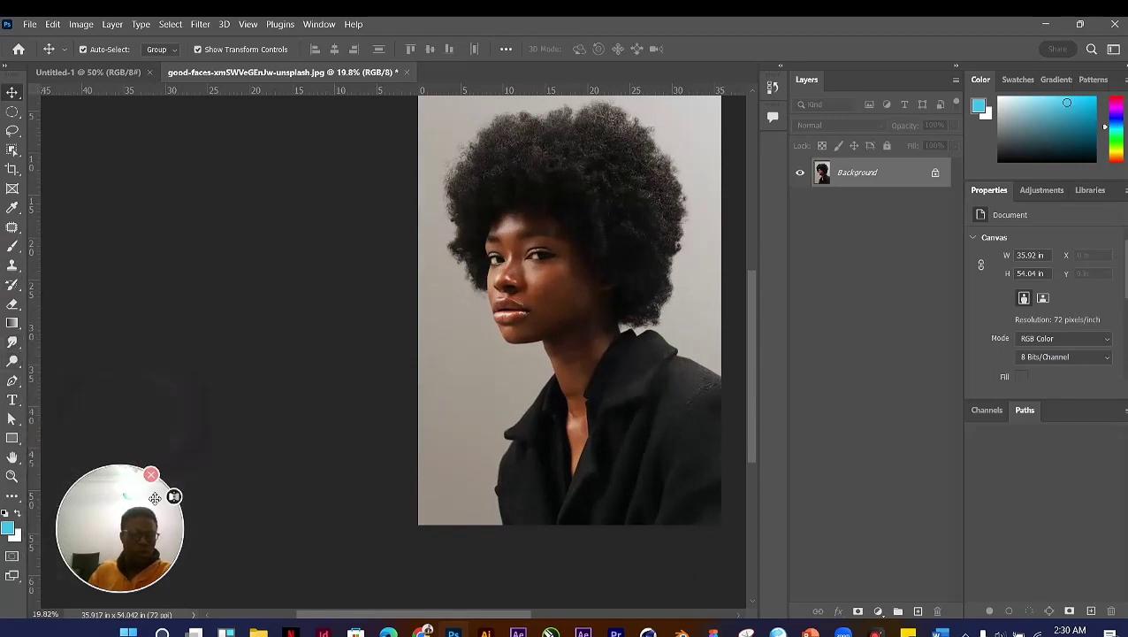
left_click_drag(149, 526, 983, 525)
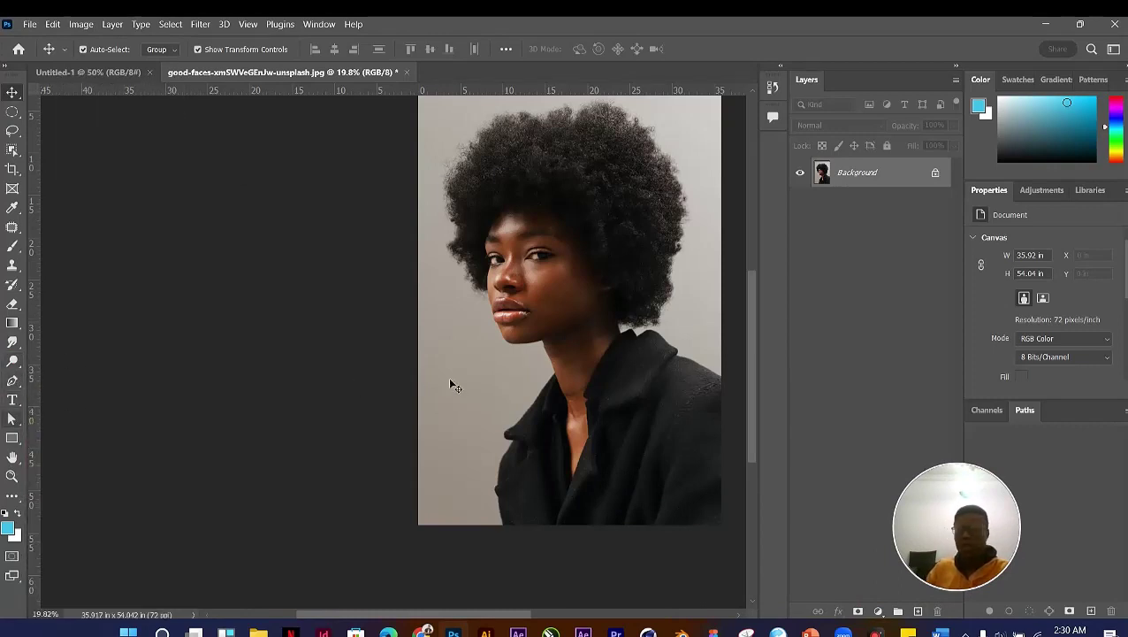
scroll(234, 339, "down", 2)
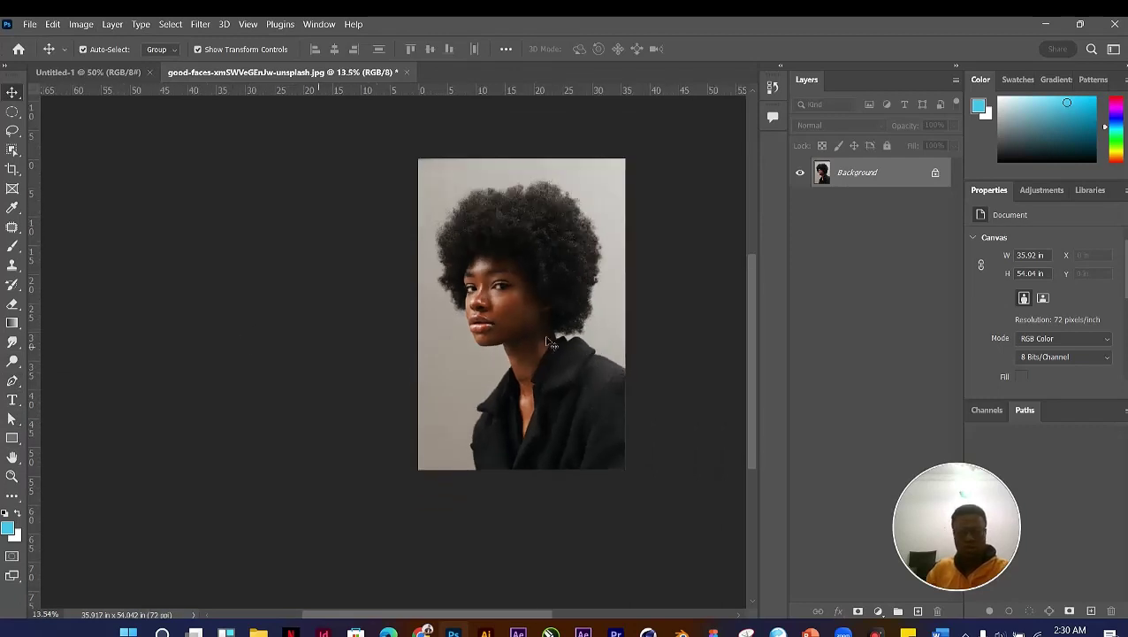
left_click_drag(566, 327, 532, 325)
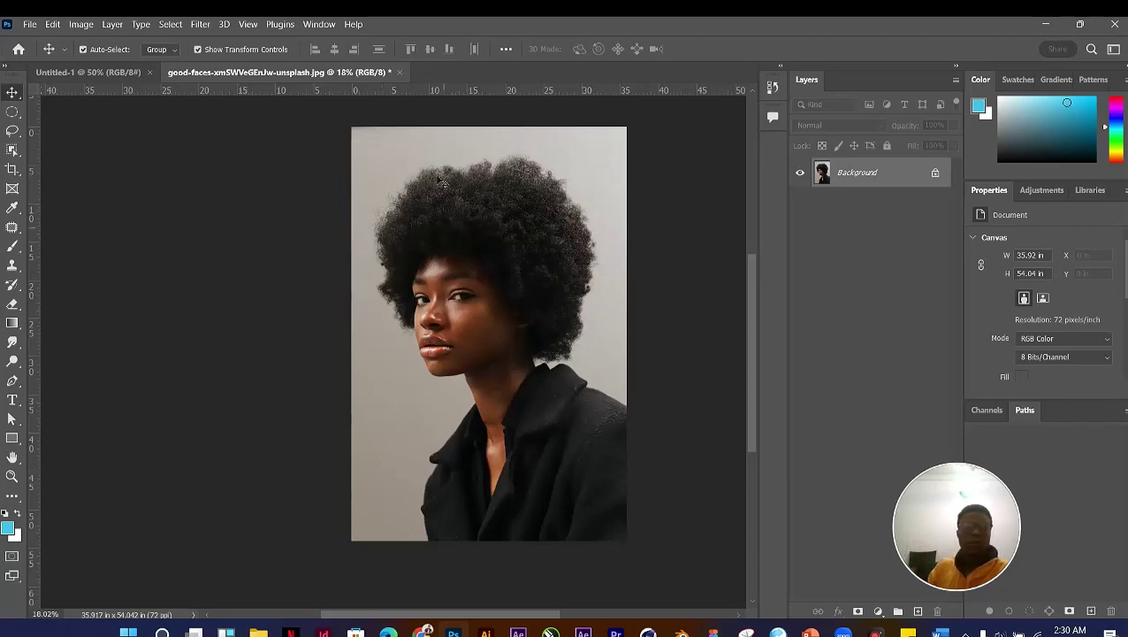
left_click(772, 88)
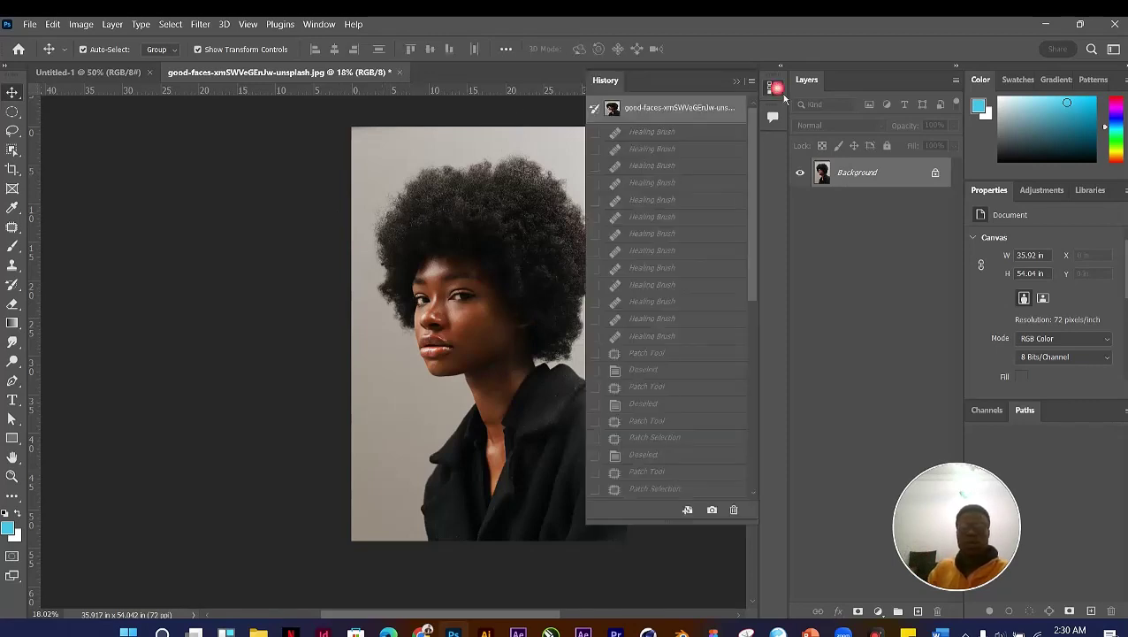
left_click(772, 87)
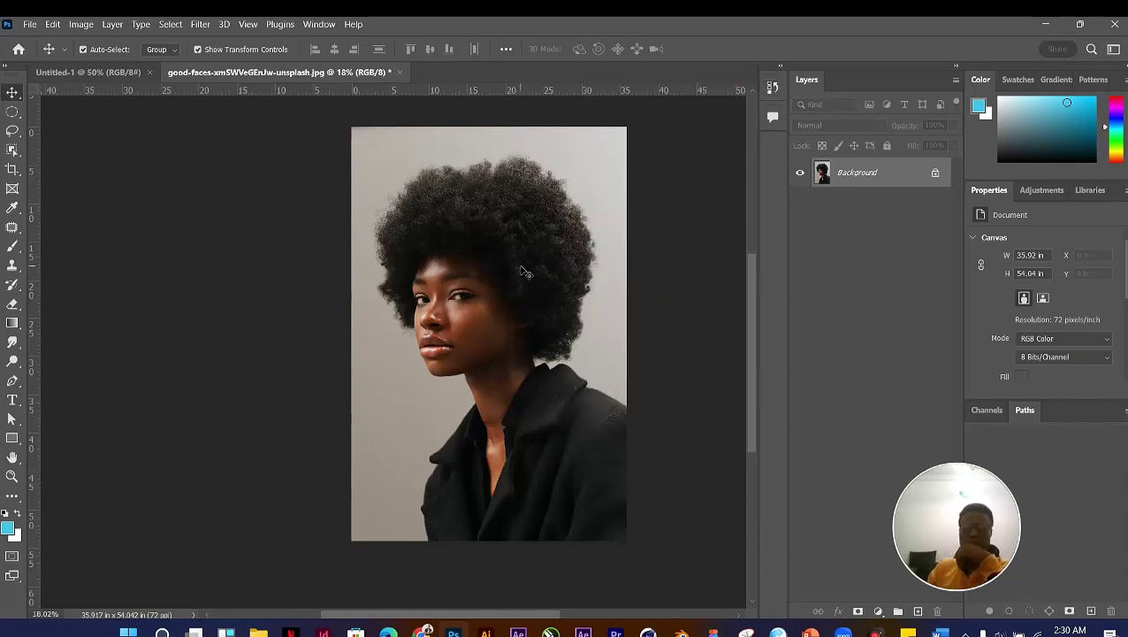
scroll(528, 269, "down", 1)
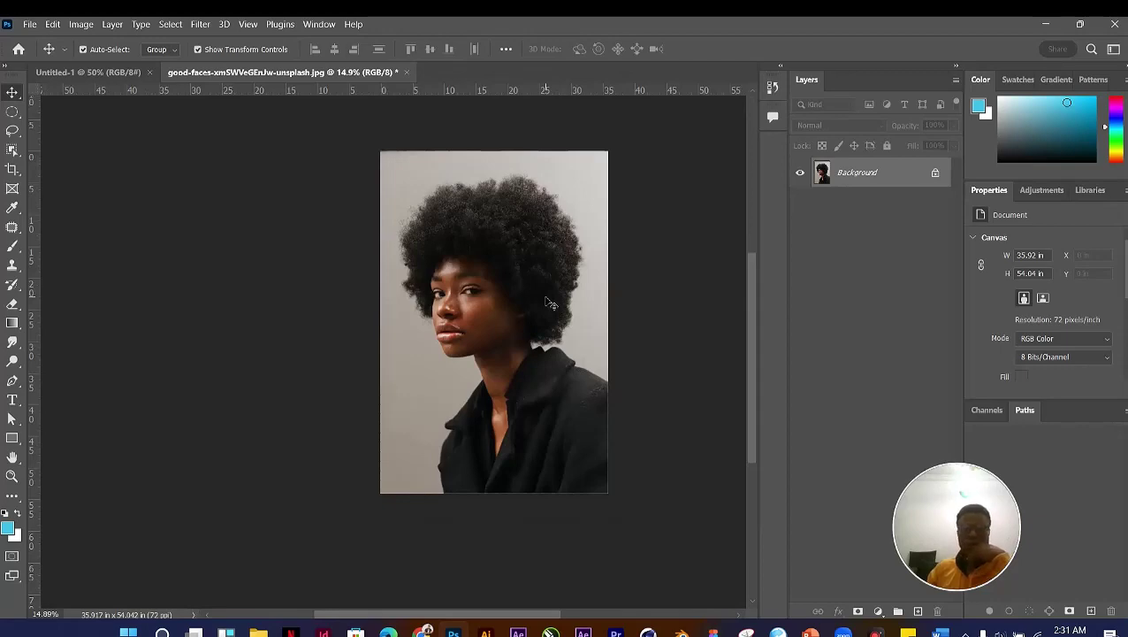
scroll(549, 302, "up", 3)
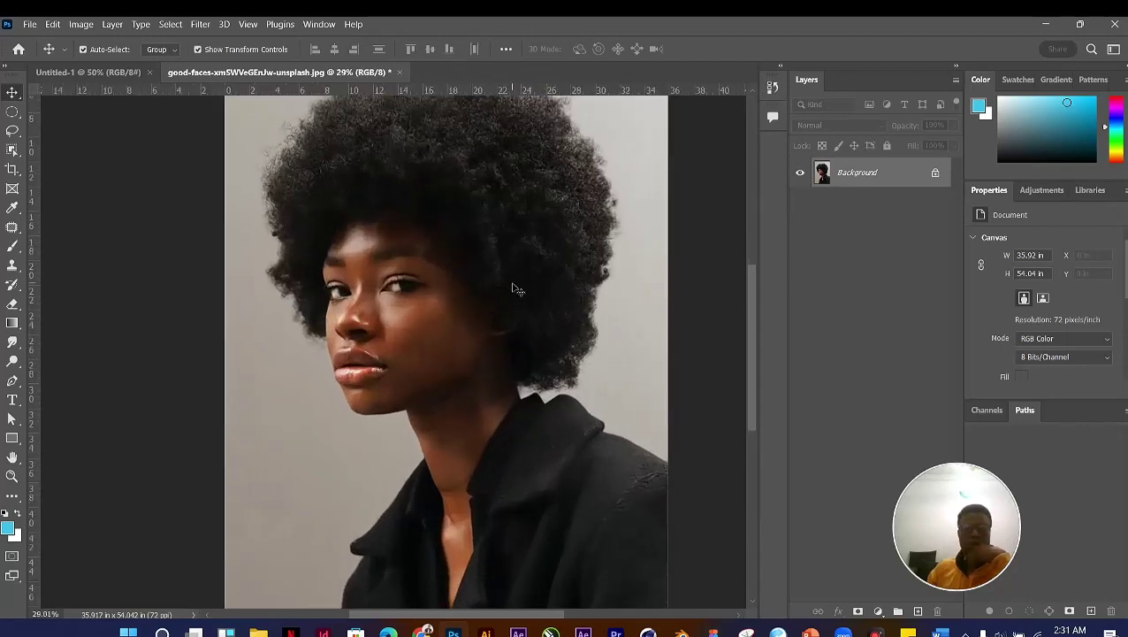
scroll(515, 289, "down", 4)
scroll(513, 289, "up", 3)
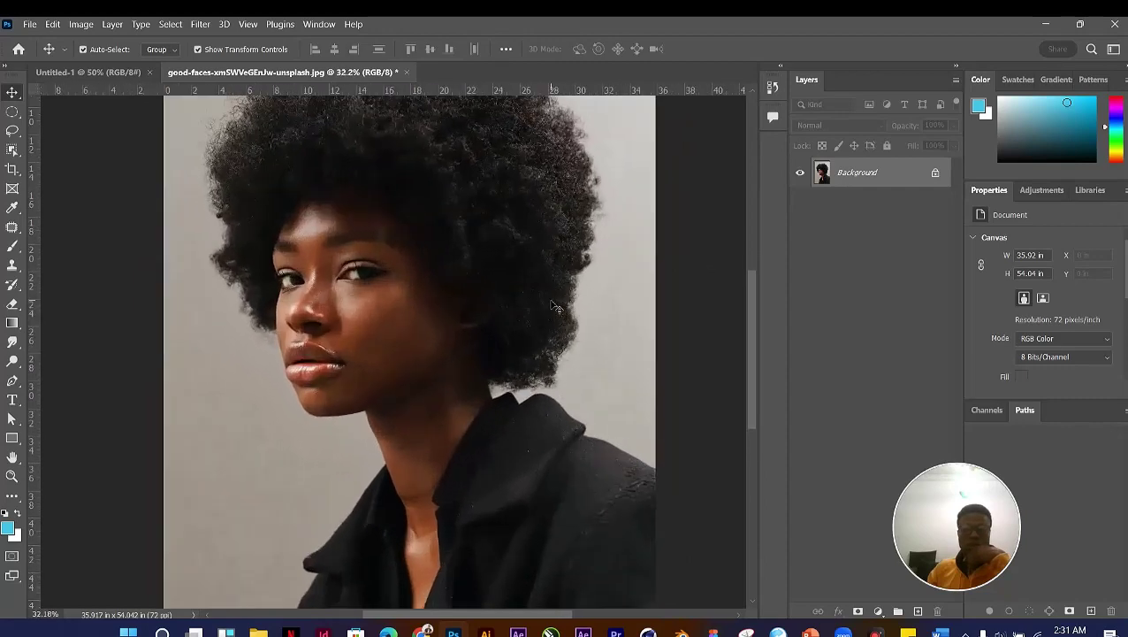
scroll(500, 288, "down", 1)
scroll(498, 286, "down", 1)
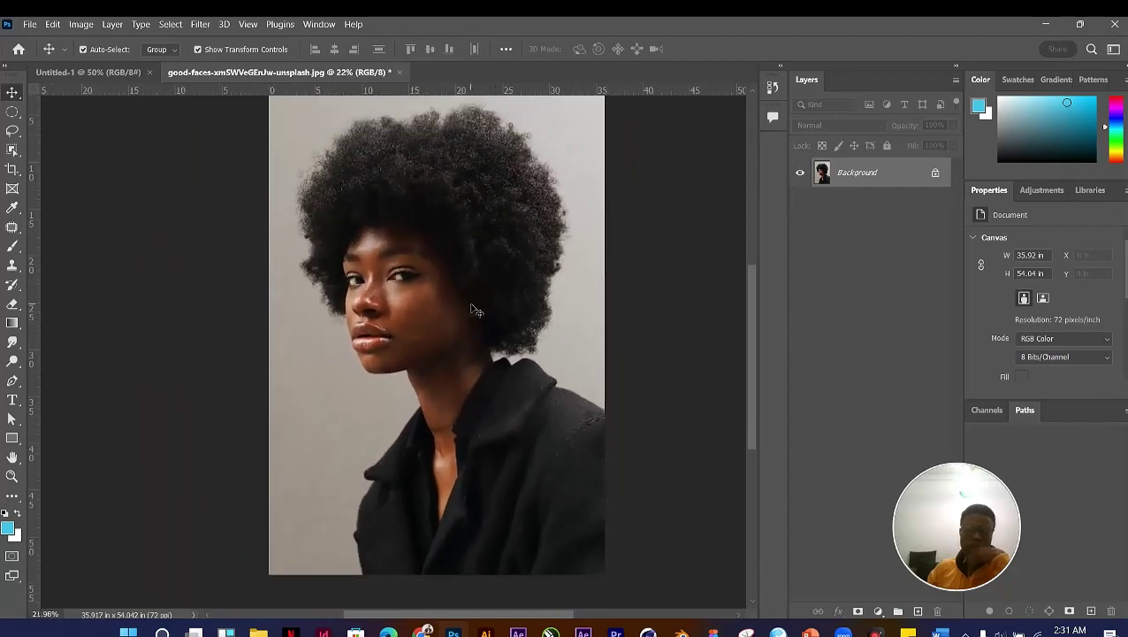
scroll(473, 310, "up", 1)
scroll(473, 310, "down", 1)
scroll(473, 309, "down", 1)
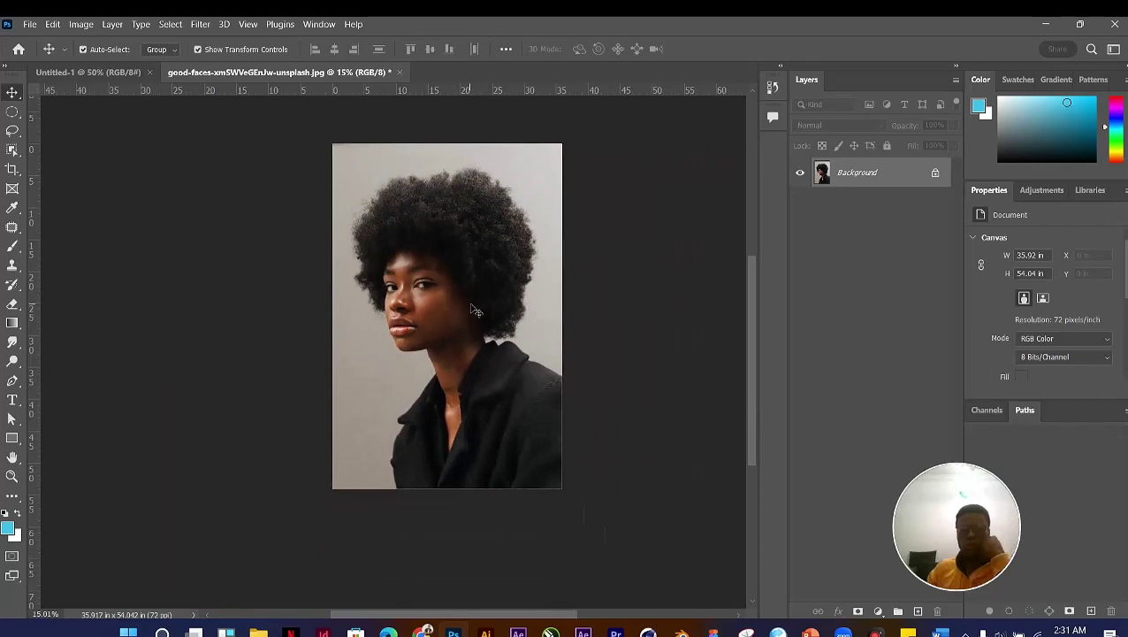
scroll(475, 310, "up", 1)
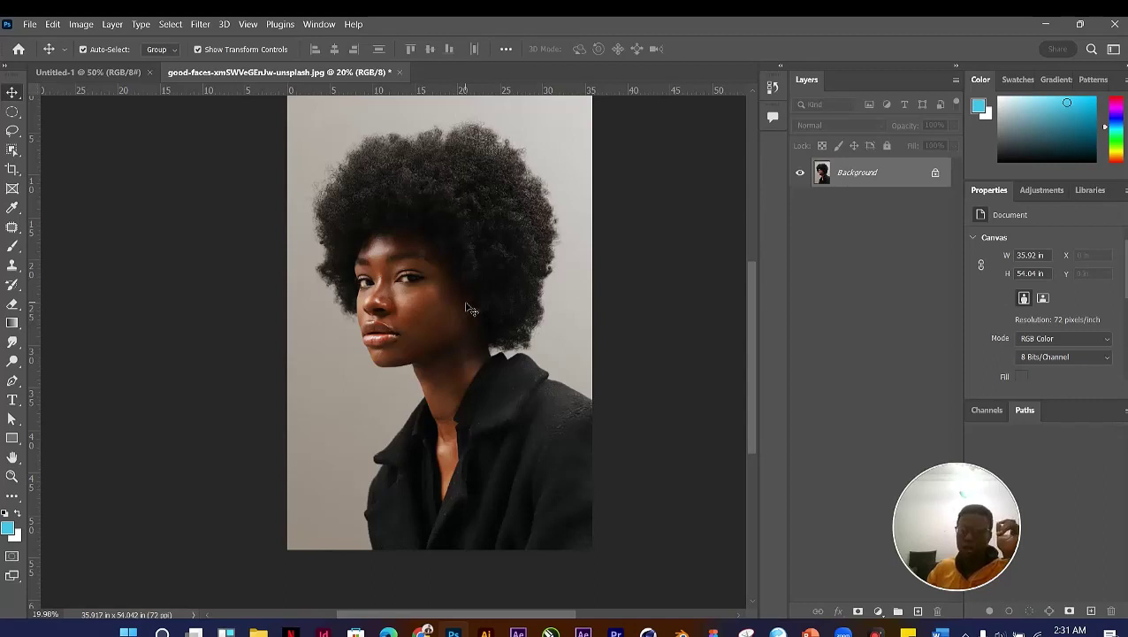
scroll(470, 308, "down", 1)
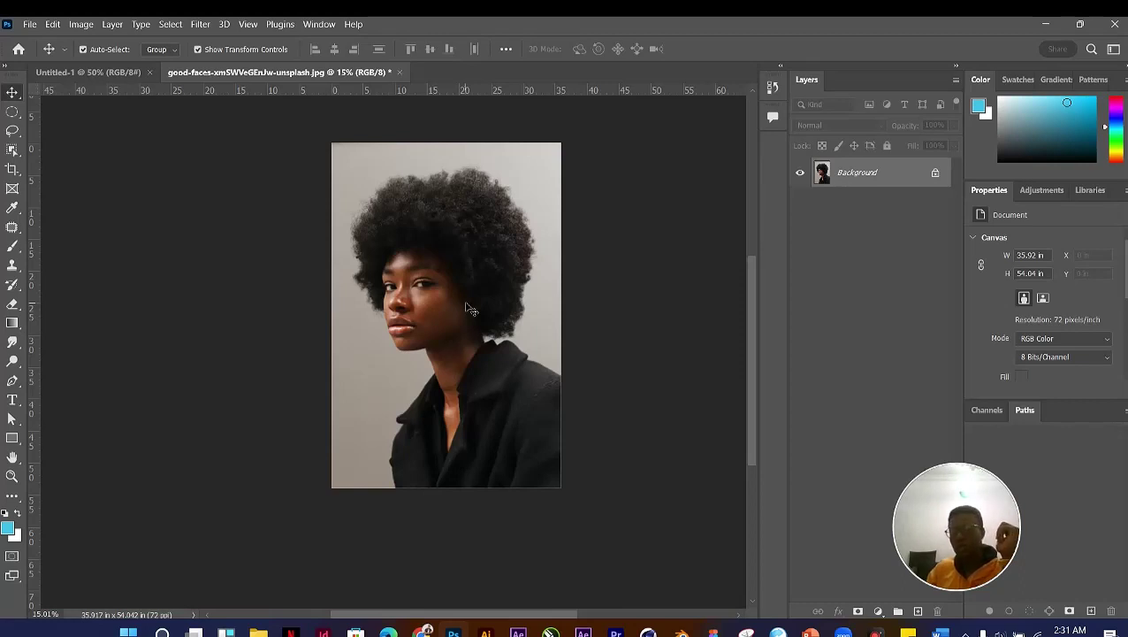
Step: Open the New Document dialog and move it clear of the document settings
scroll(469, 309, "up", 1)
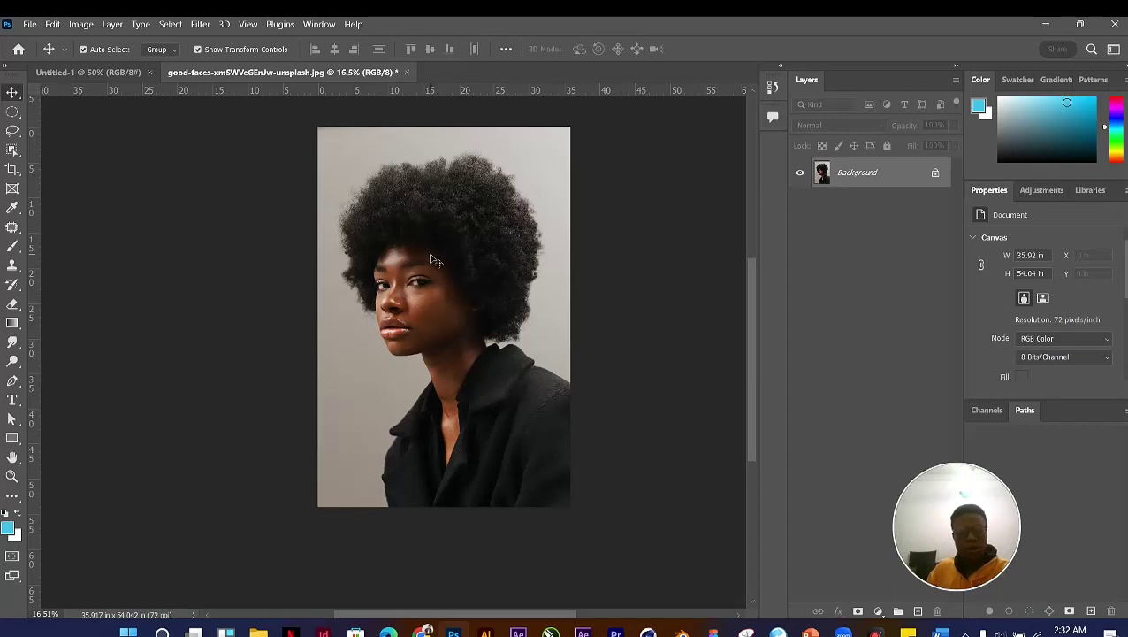
key("F4")
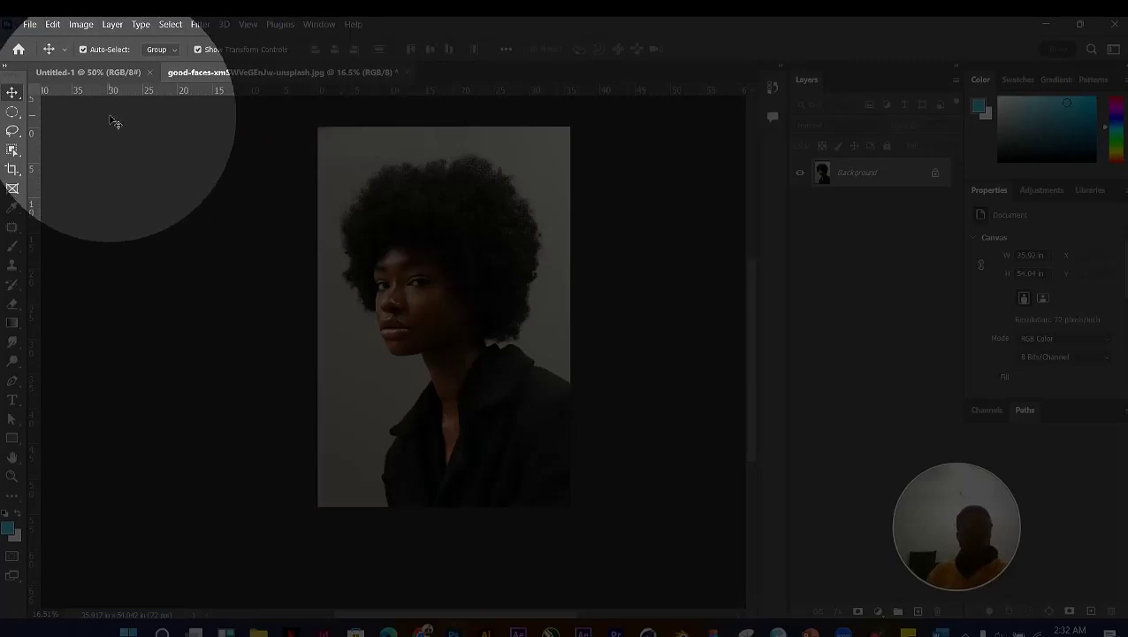
left_click(32, 26)
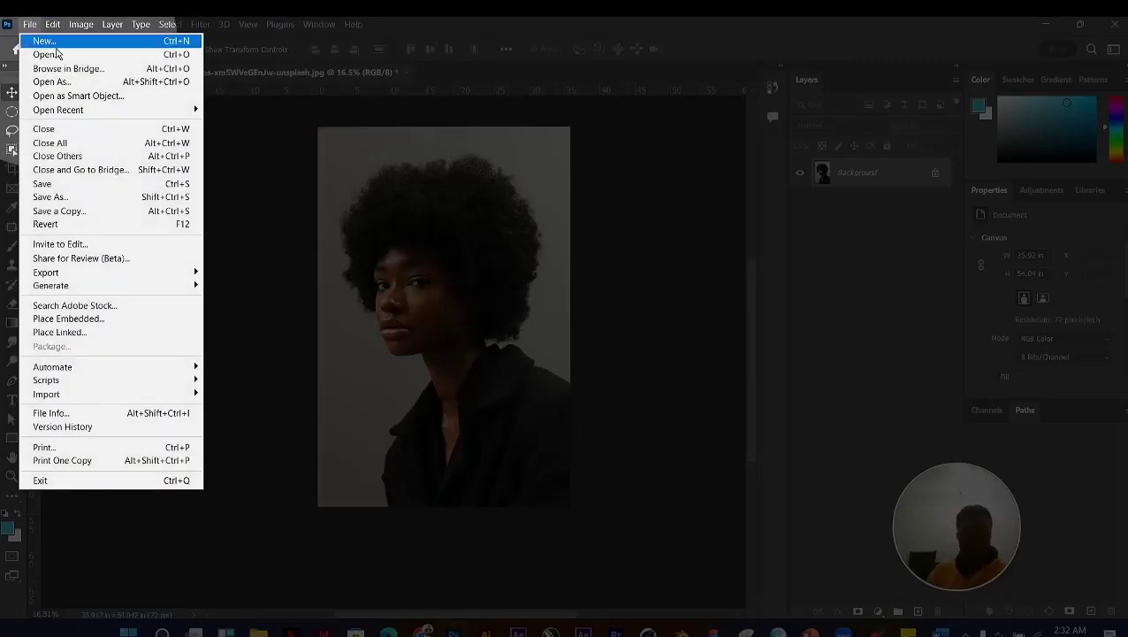
left_click(45, 41)
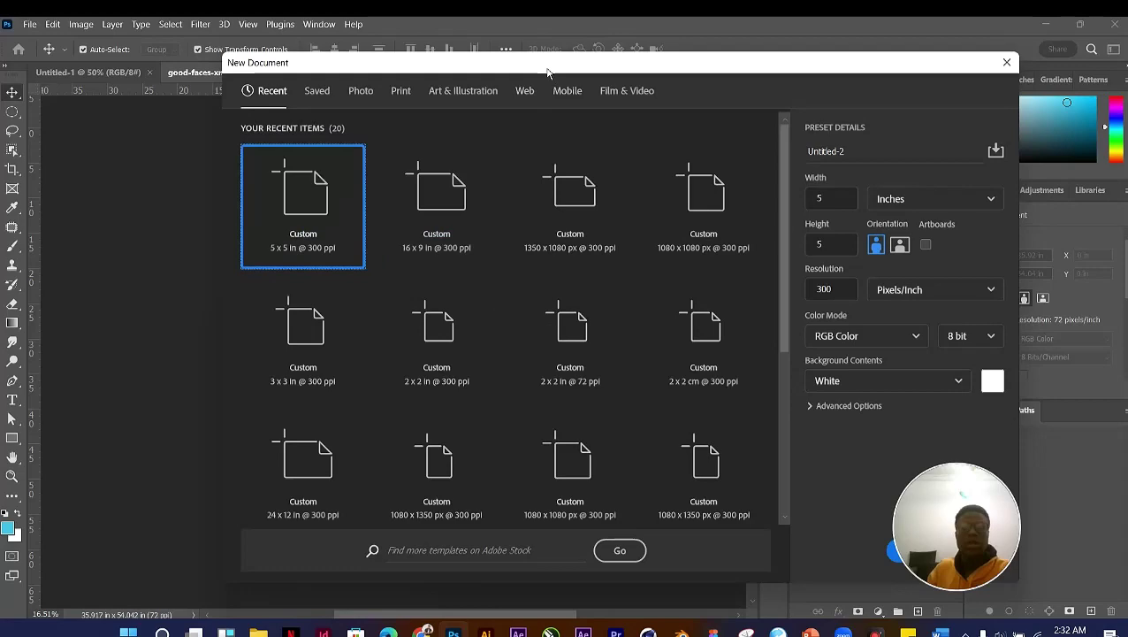
left_click_drag(540, 62, 433, 42)
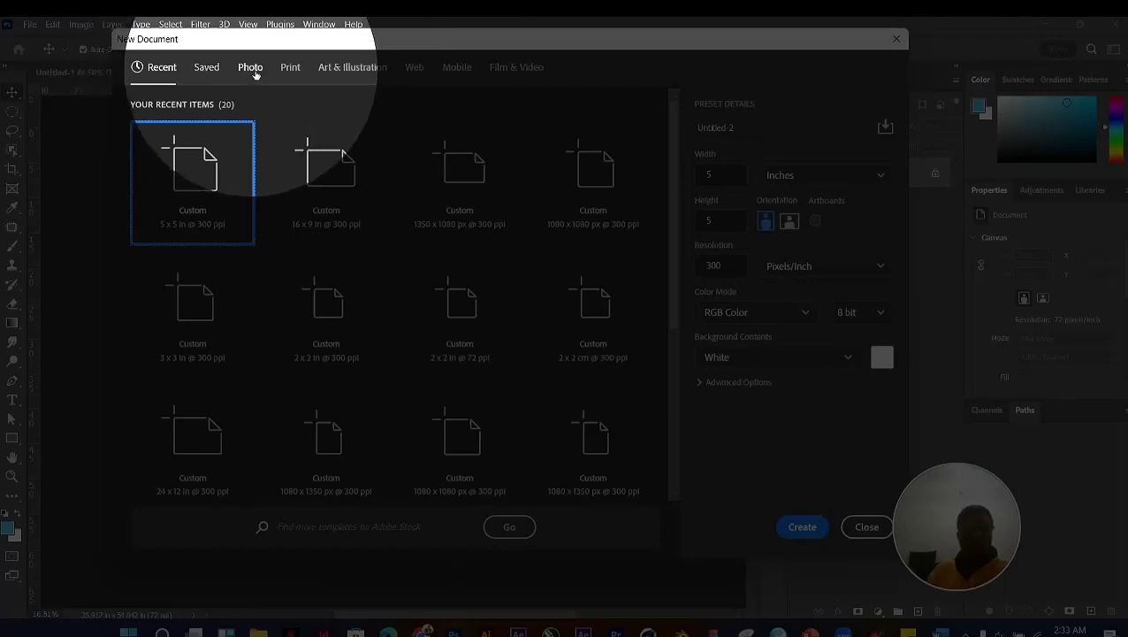
Step: Look through the Photo, Print and Saved preset categories for a new document and return to the recent items
left_click(251, 69)
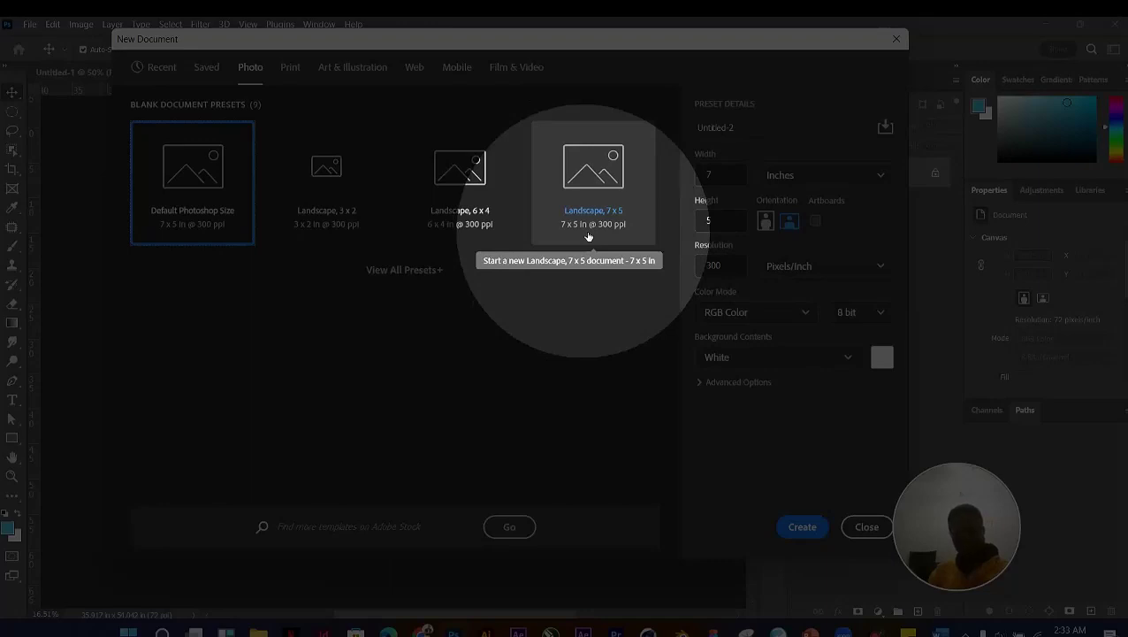
left_click(297, 74)
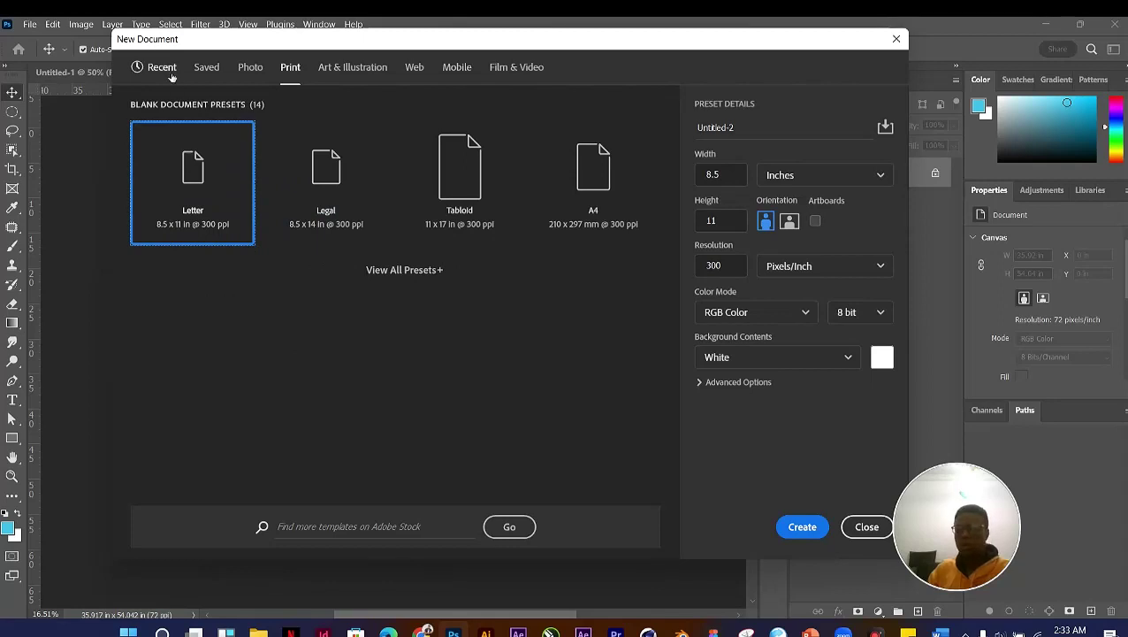
left_click(159, 70)
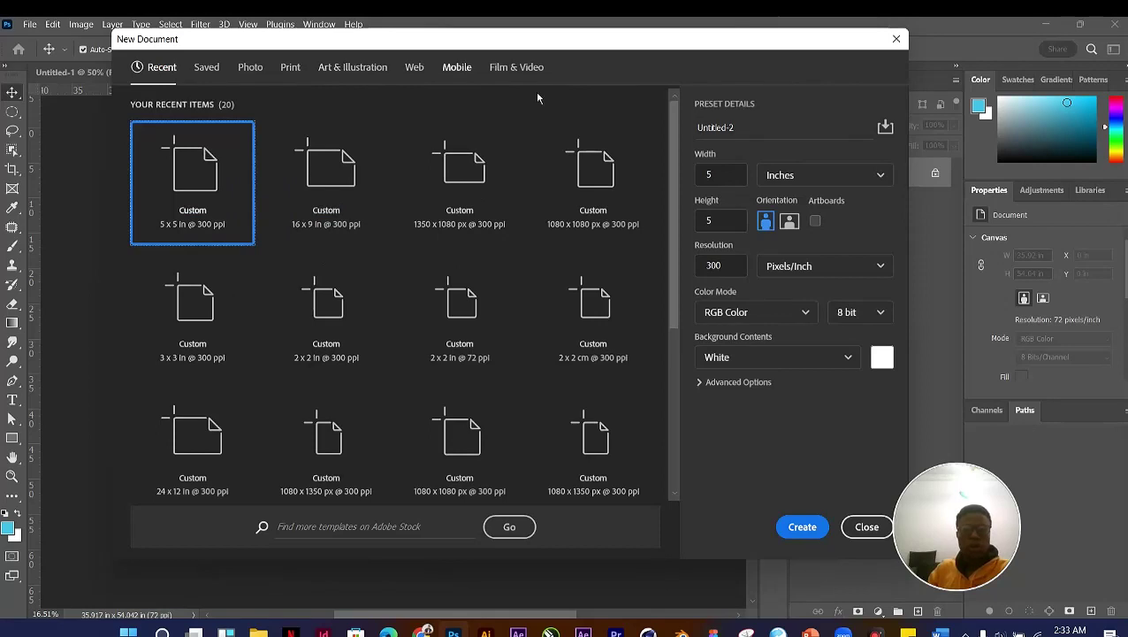
left_click(290, 68)
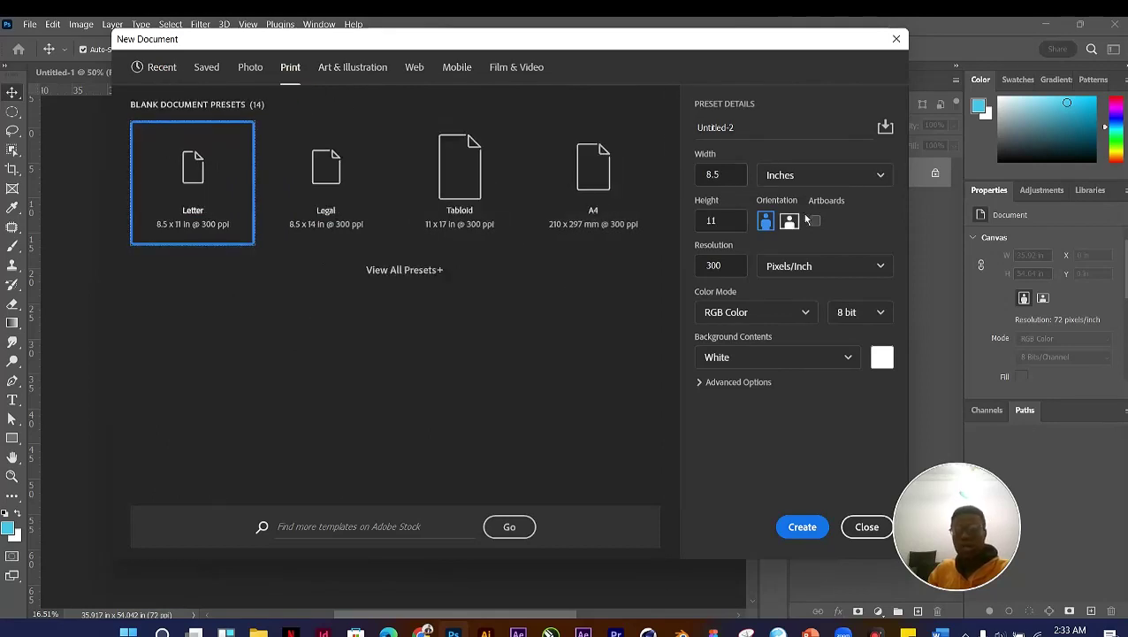
left_click(206, 69)
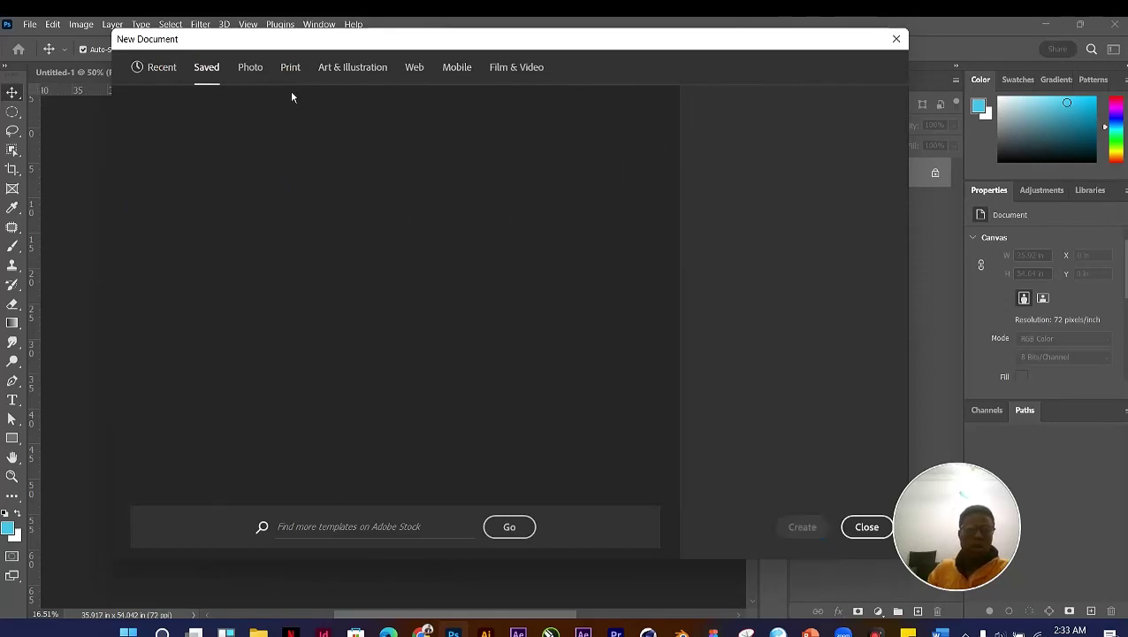
left_click(166, 69)
left_click_drag(644, 39, 618, 42)
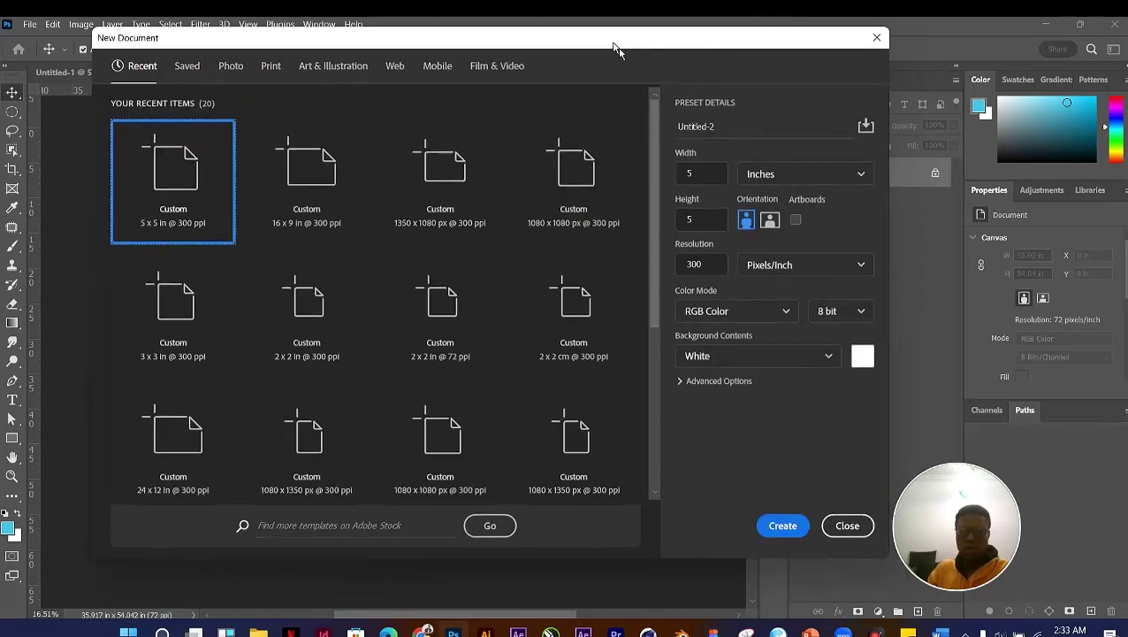
Step: Set the new document's units to pixels and its size to 1080 wide by 1080 high
left_click(672, 249)
left_click(699, 184)
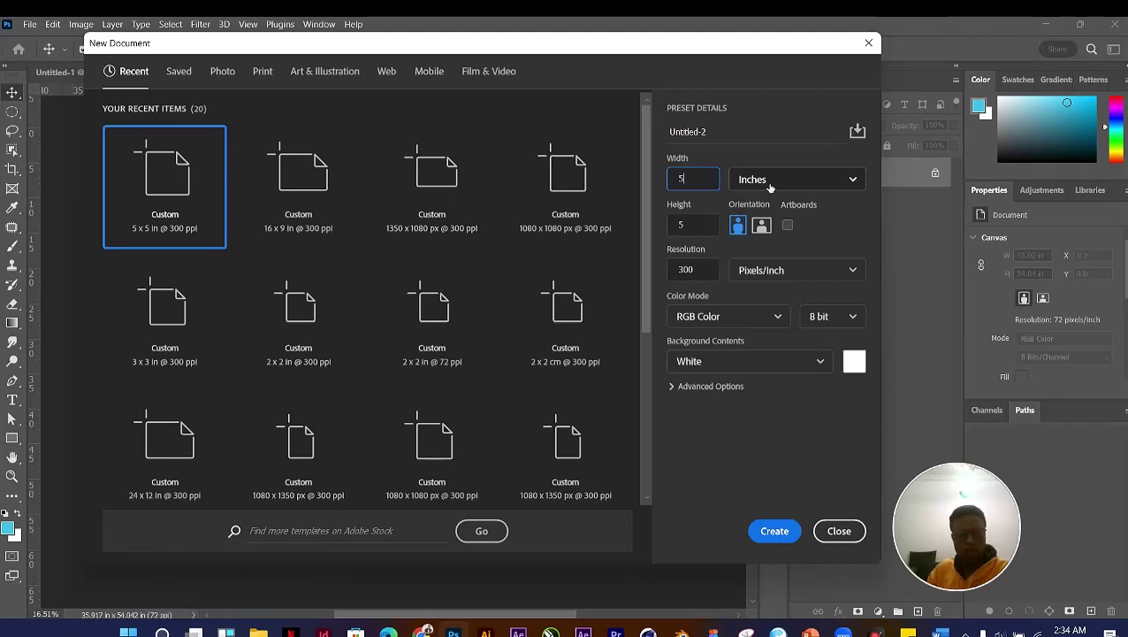
key("F4")
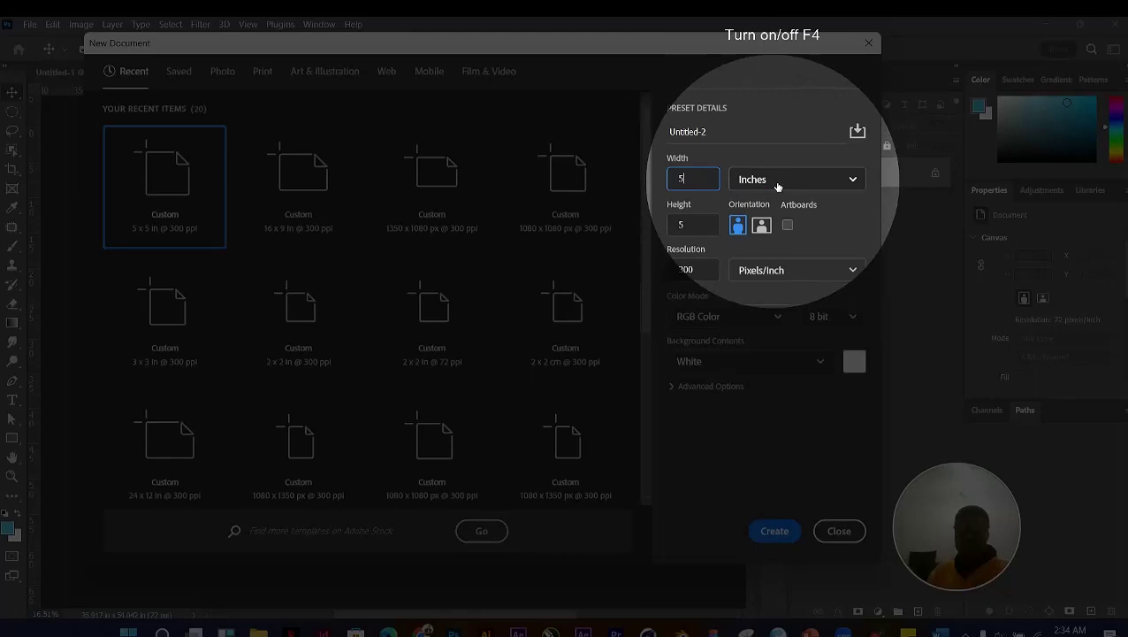
left_click(777, 183)
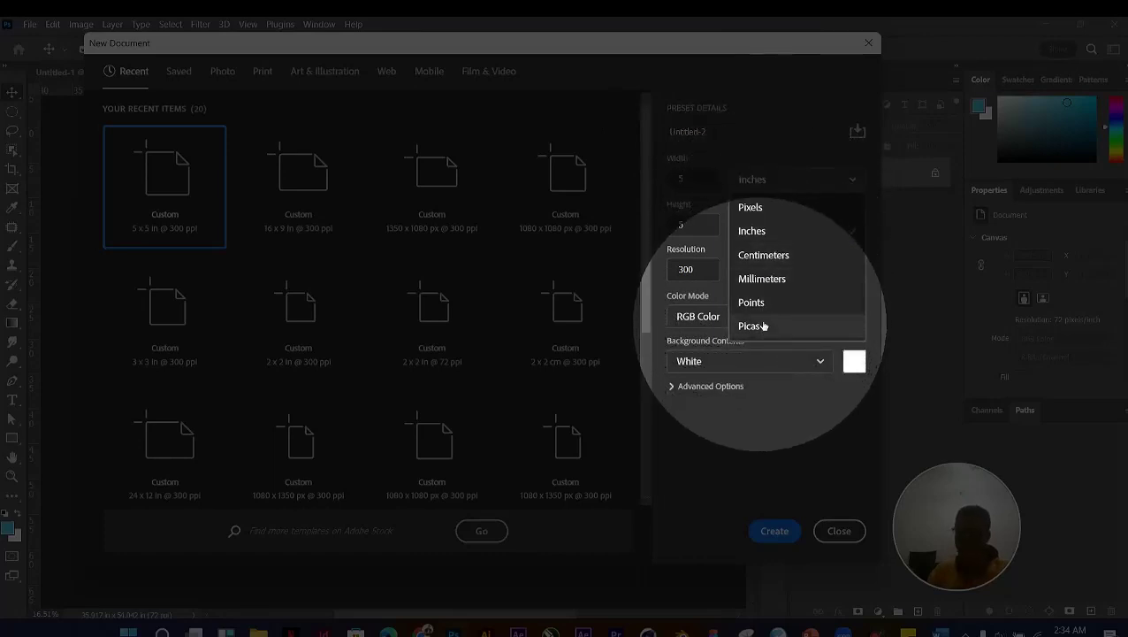
left_click(777, 217)
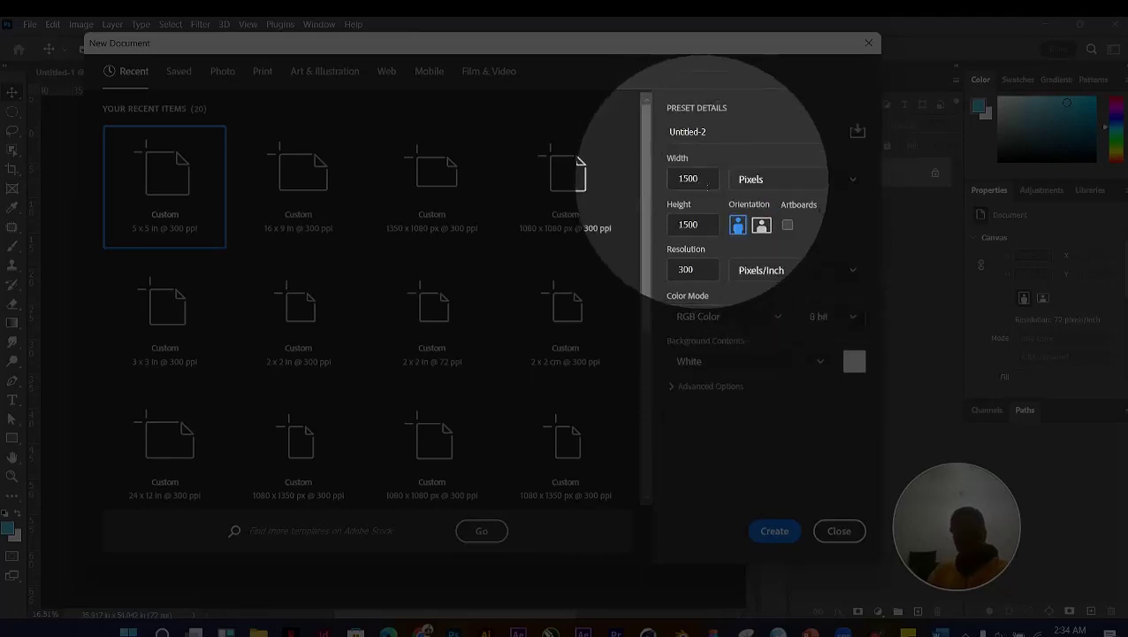
double_click(686, 181)
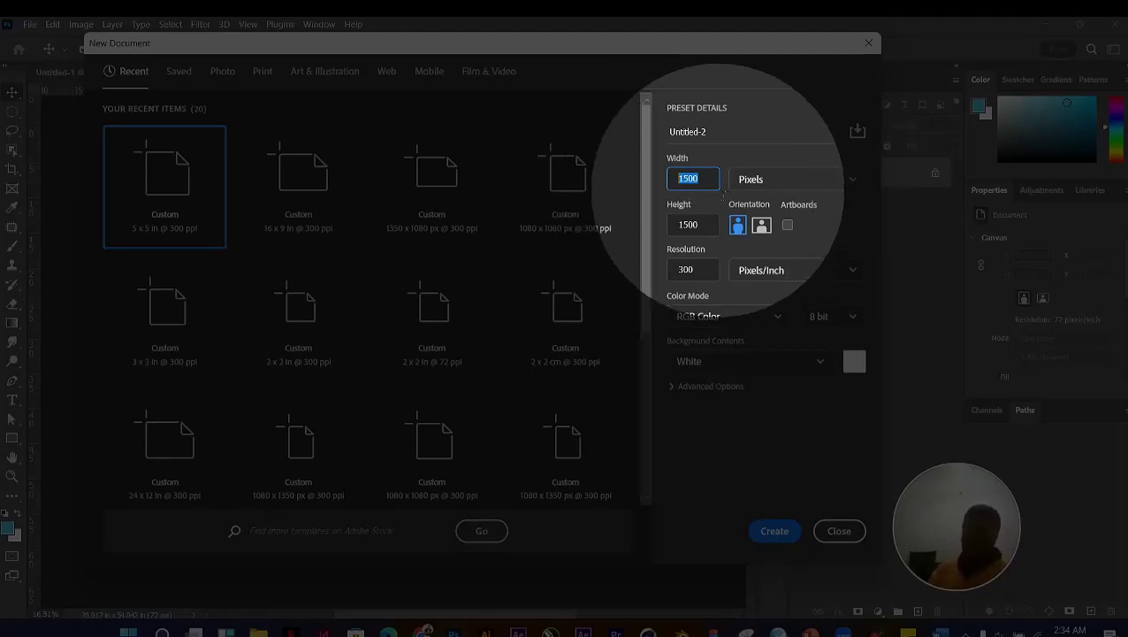
type("1")
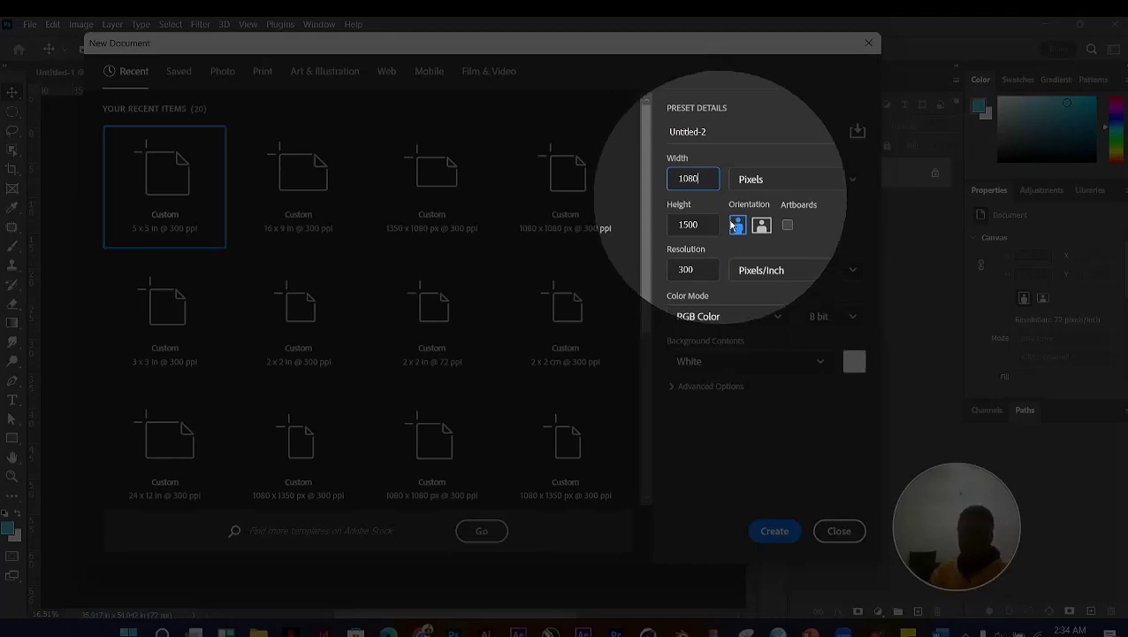
left_click(681, 225)
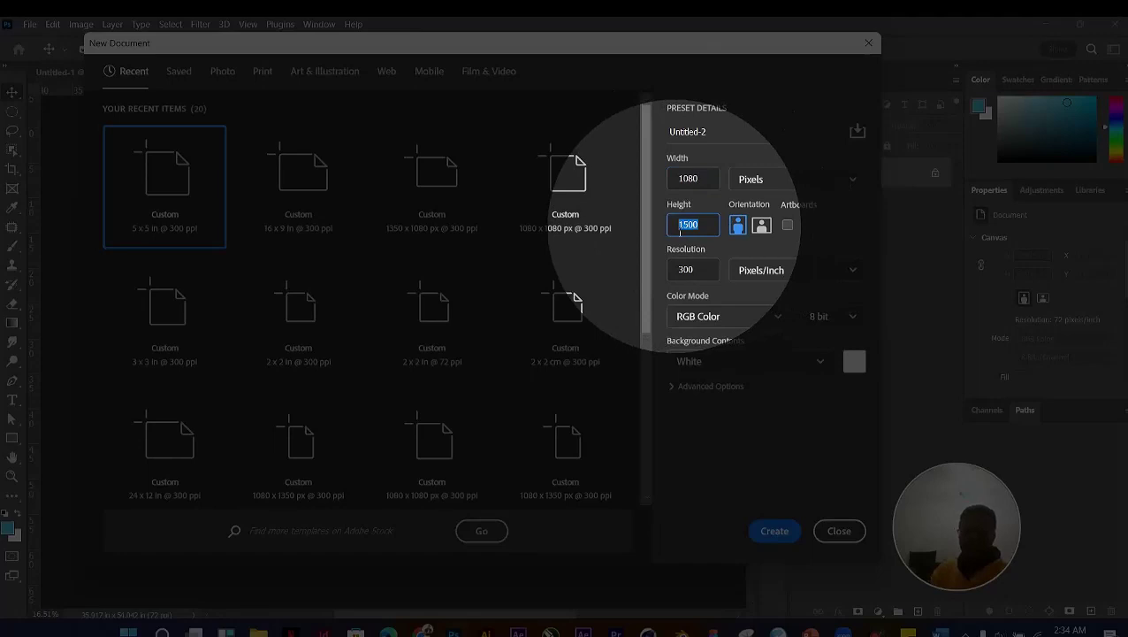
type("108")
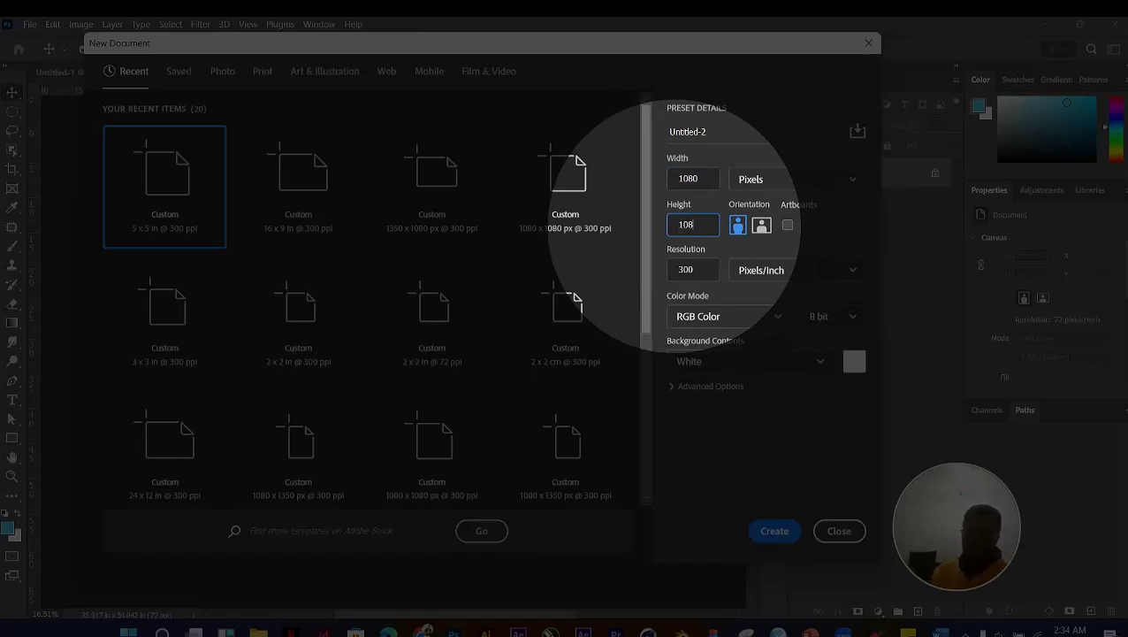
type("0")
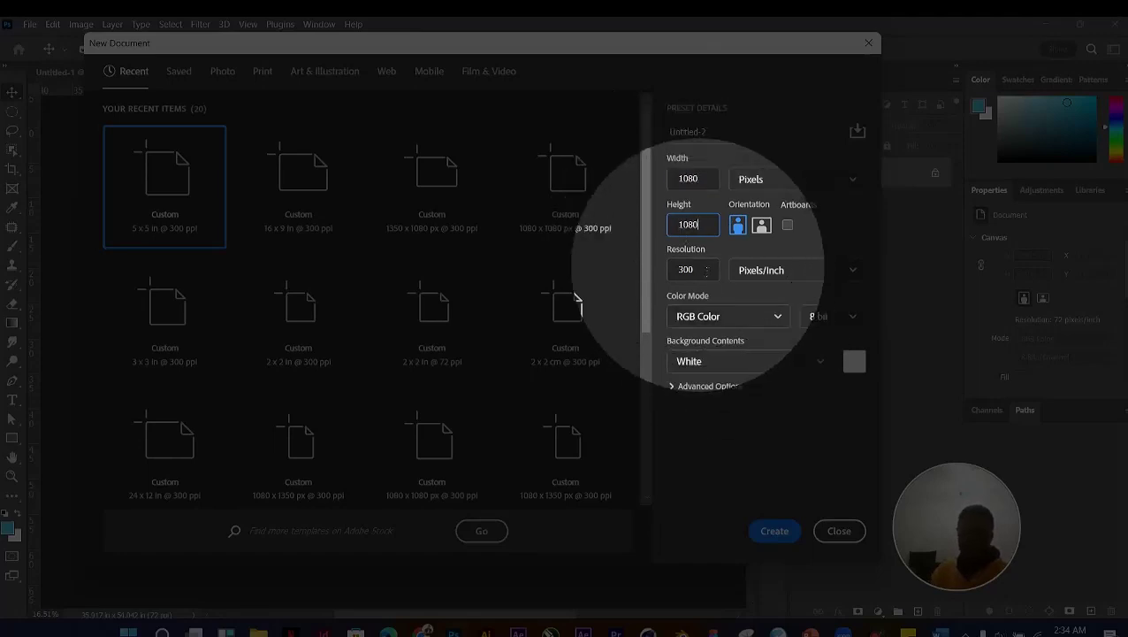
Step: Try a resolution of 72 pixels/inch for the new document, and set it back to 300
left_click(706, 270)
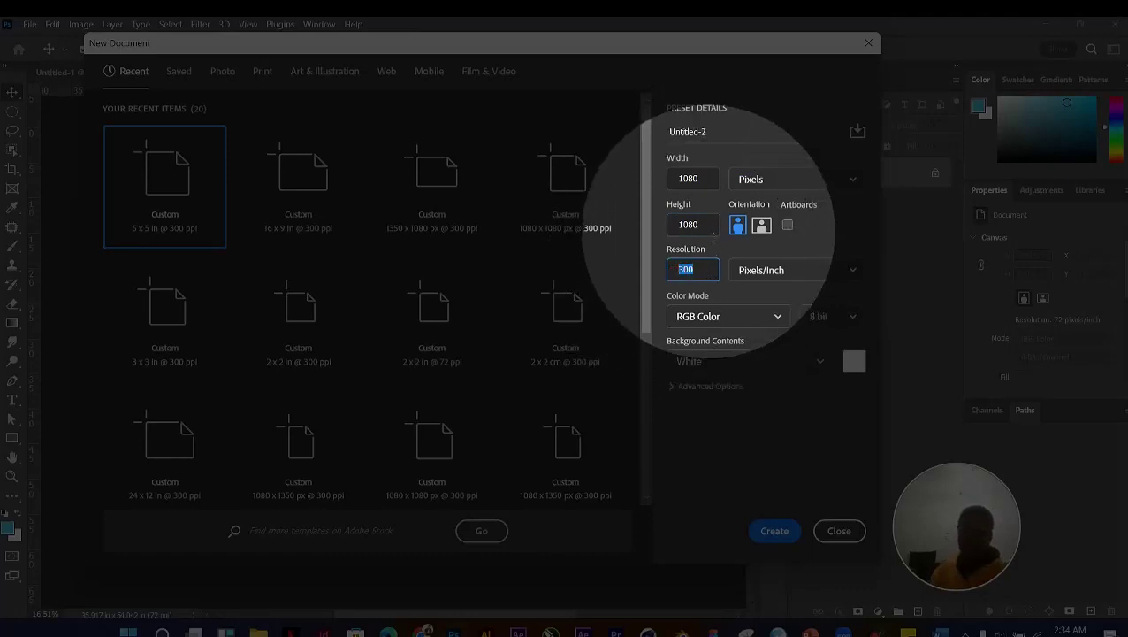
left_click(713, 268)
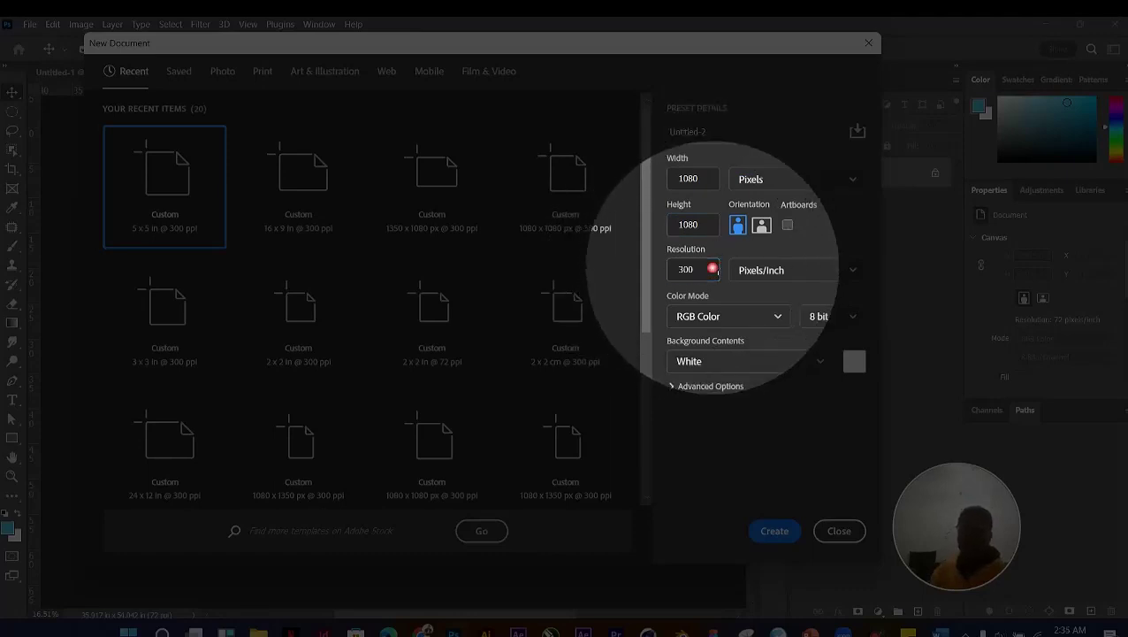
double_click(713, 268)
double_click(708, 268)
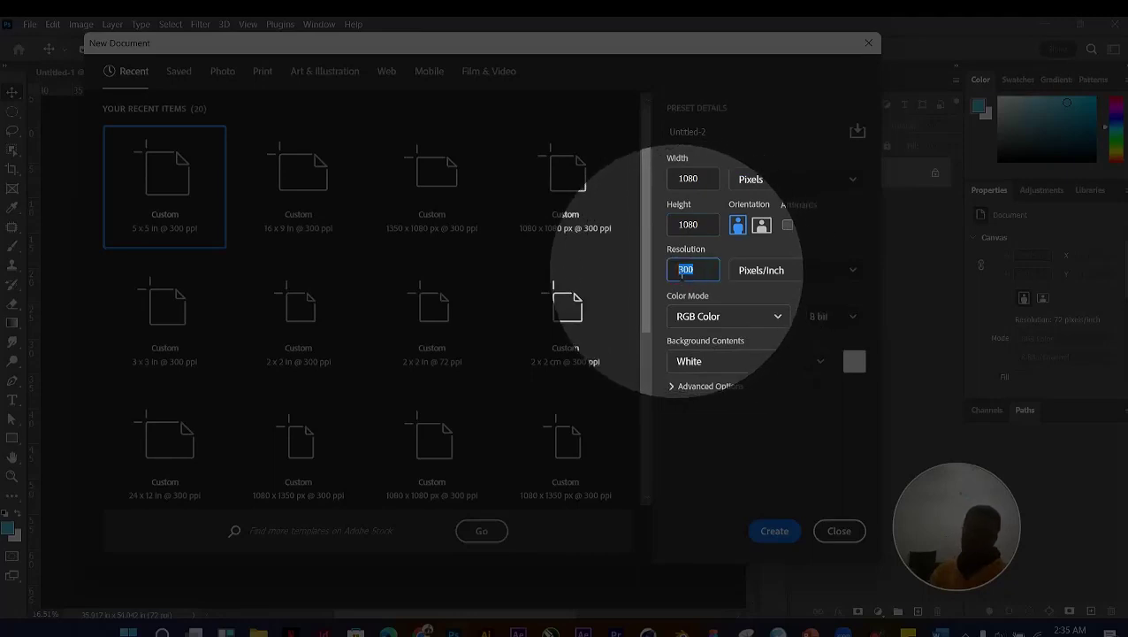
type("72")
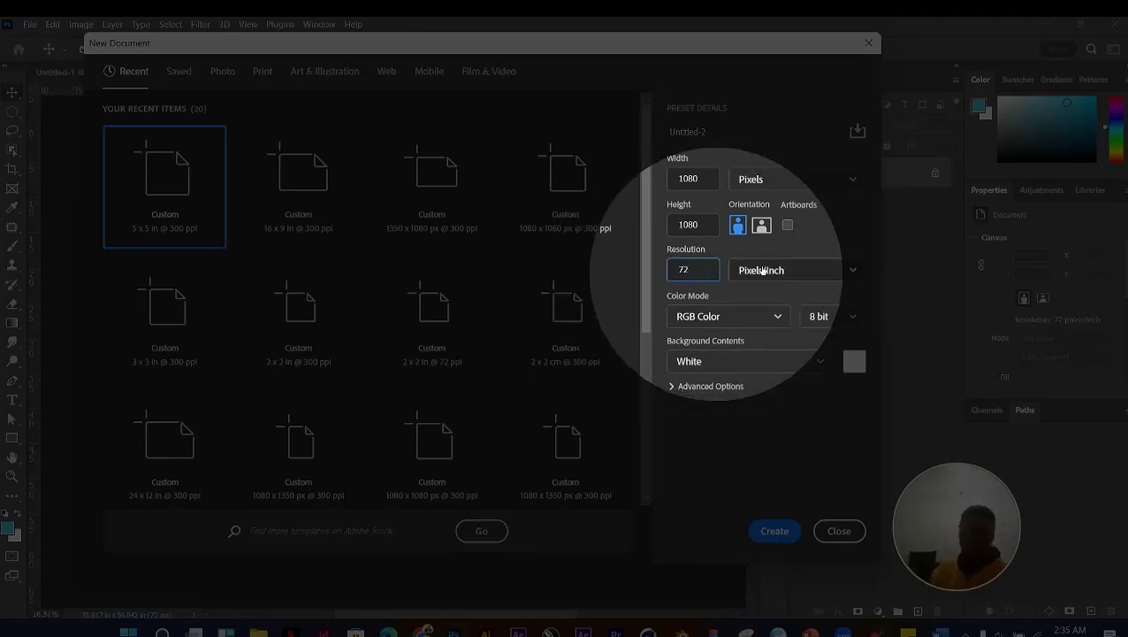
double_click(701, 273)
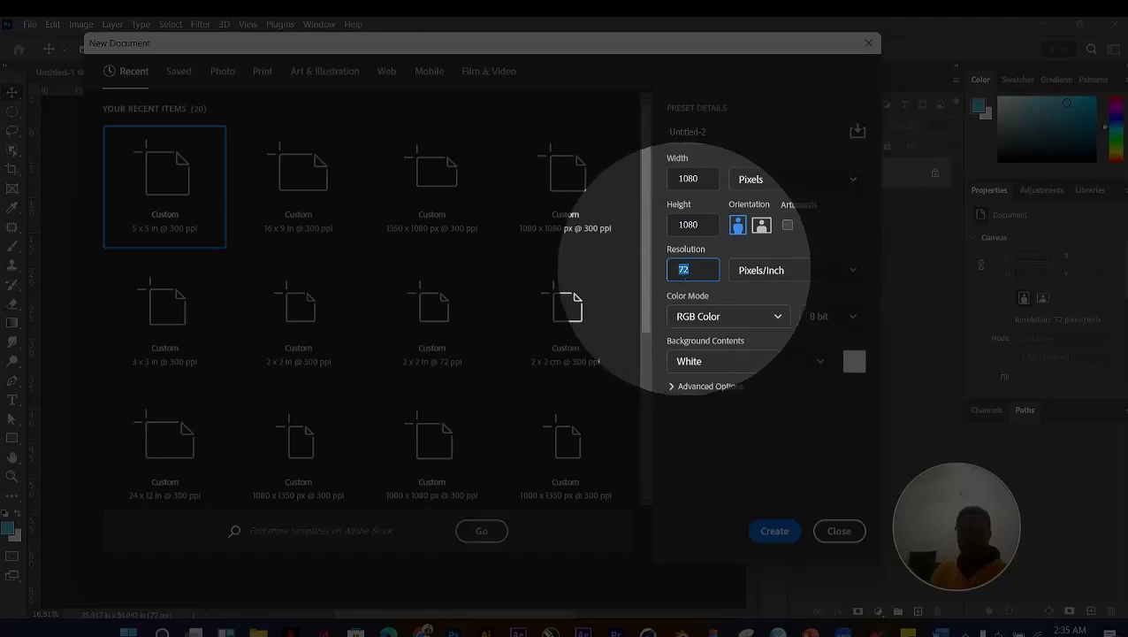
type("300")
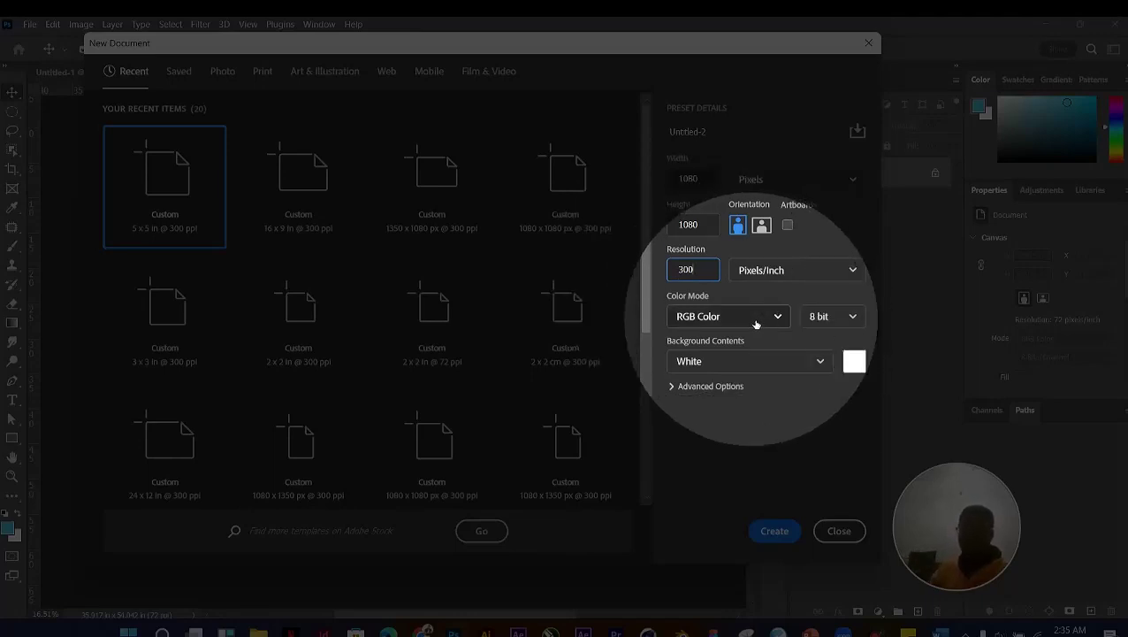
Step: Check the available bit depths, keep 8 bit RGB Color with a white background, and create the document
left_click(852, 317)
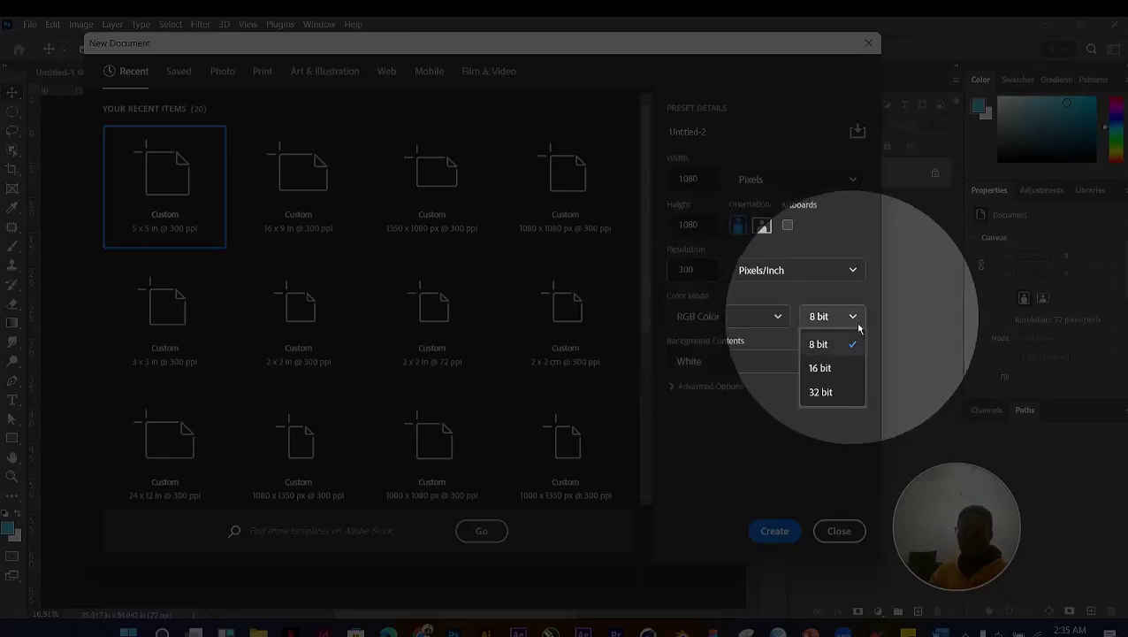
left_click(755, 320)
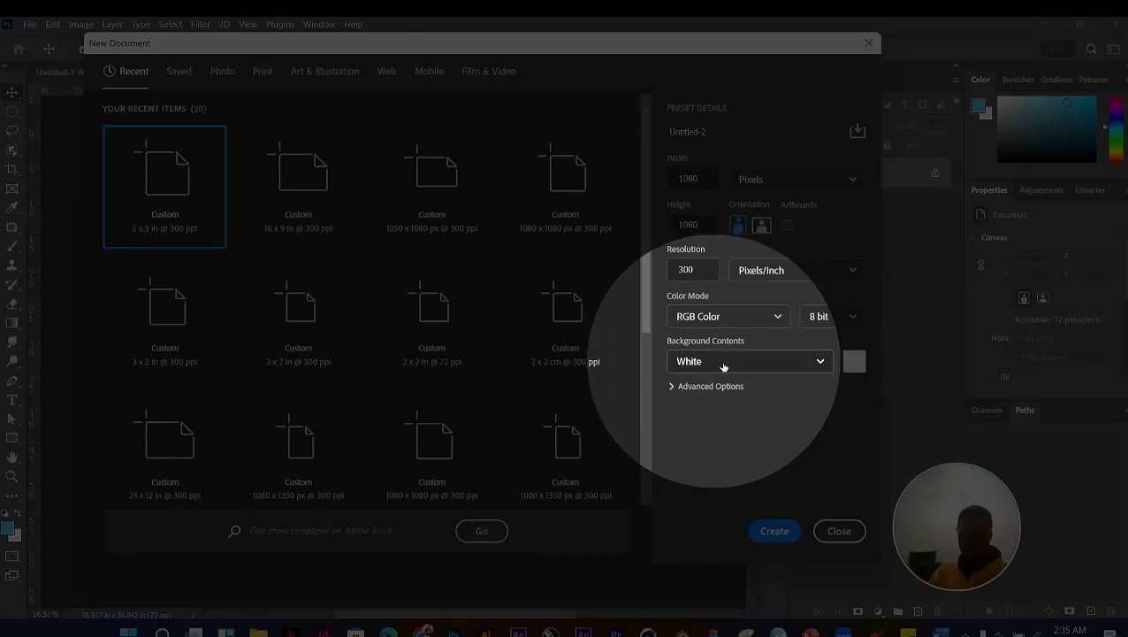
left_click(776, 531)
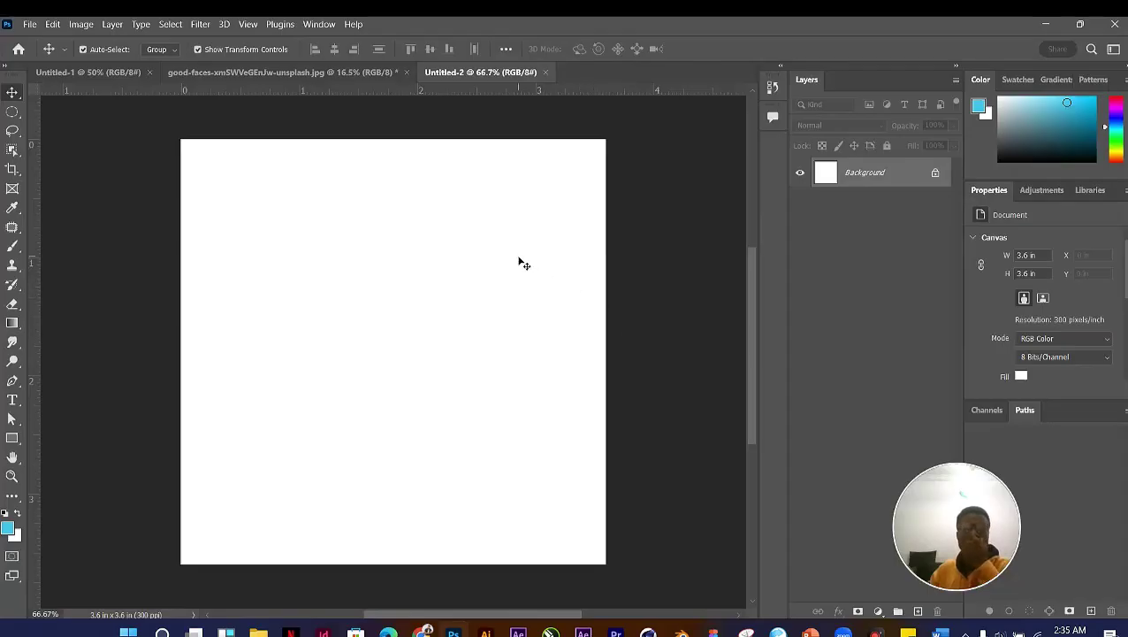
Step: Start opening an existing file and browse to the folder GOLD > 00 THE PISHON BRANDING > 2023 > TUTORIAL FILE on Local Disk (D:)
scroll(524, 262, "down", 1)
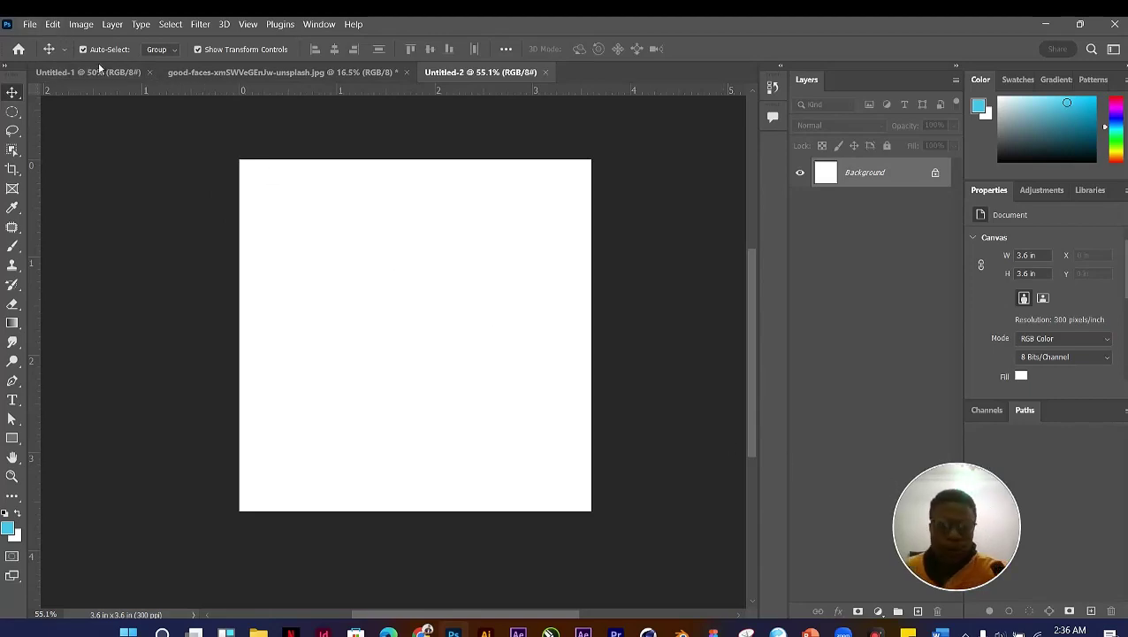
left_click(29, 23)
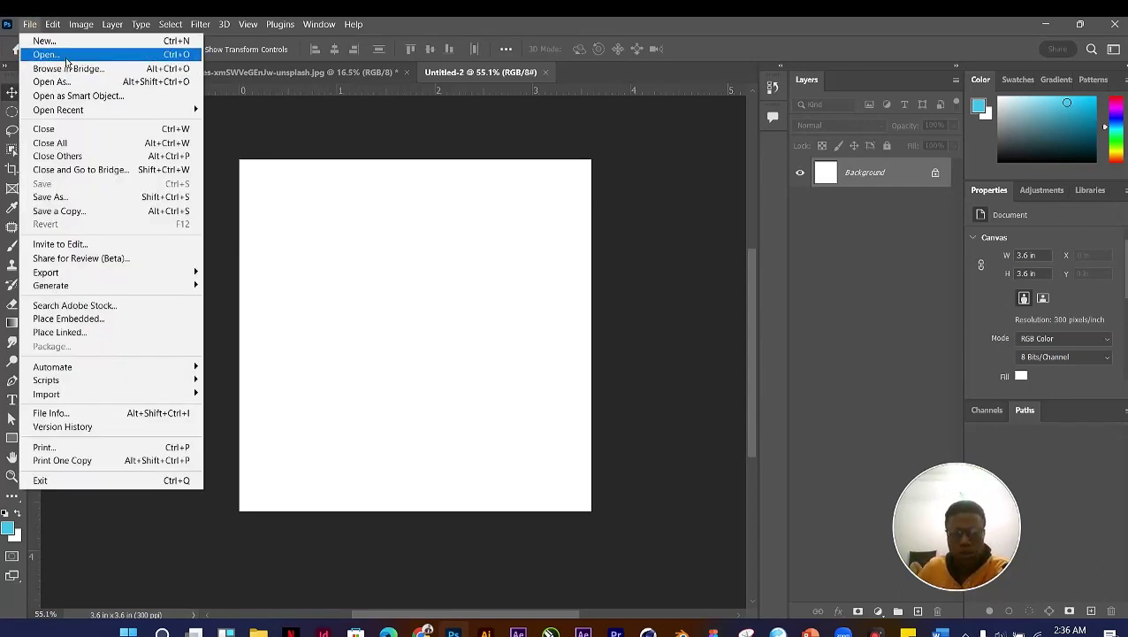
left_click(46, 54)
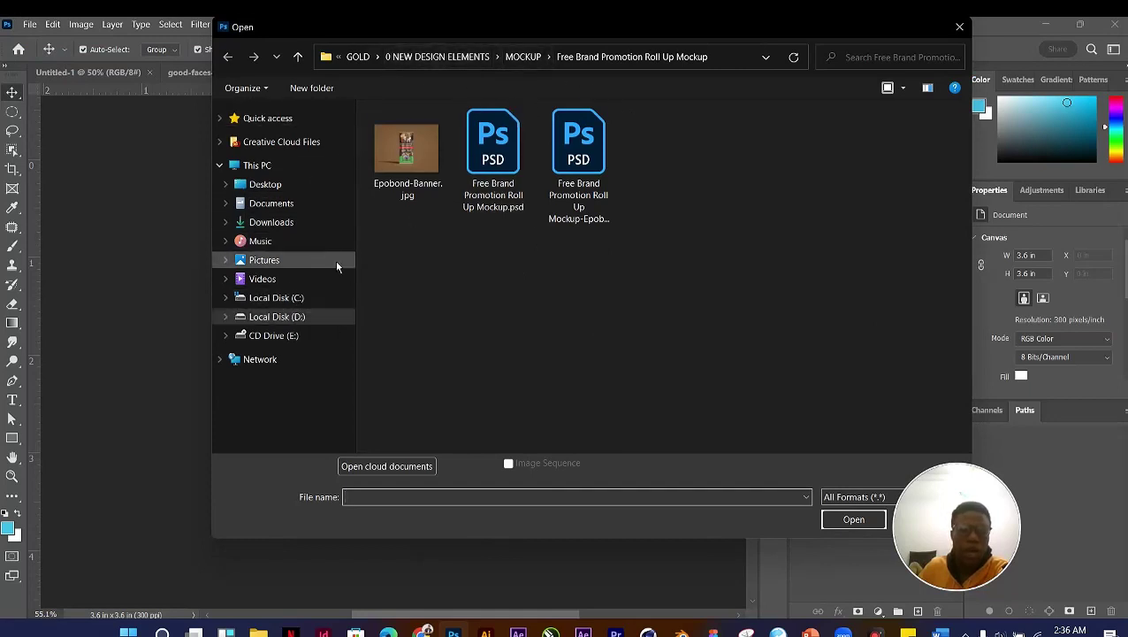
left_click(371, 58)
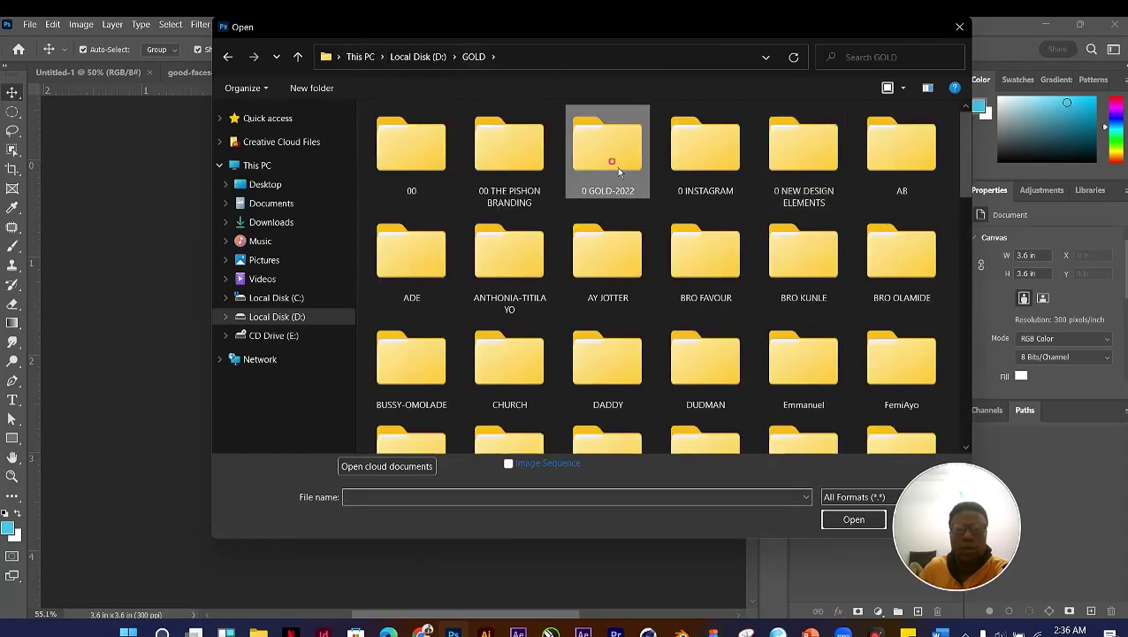
double_click(619, 169)
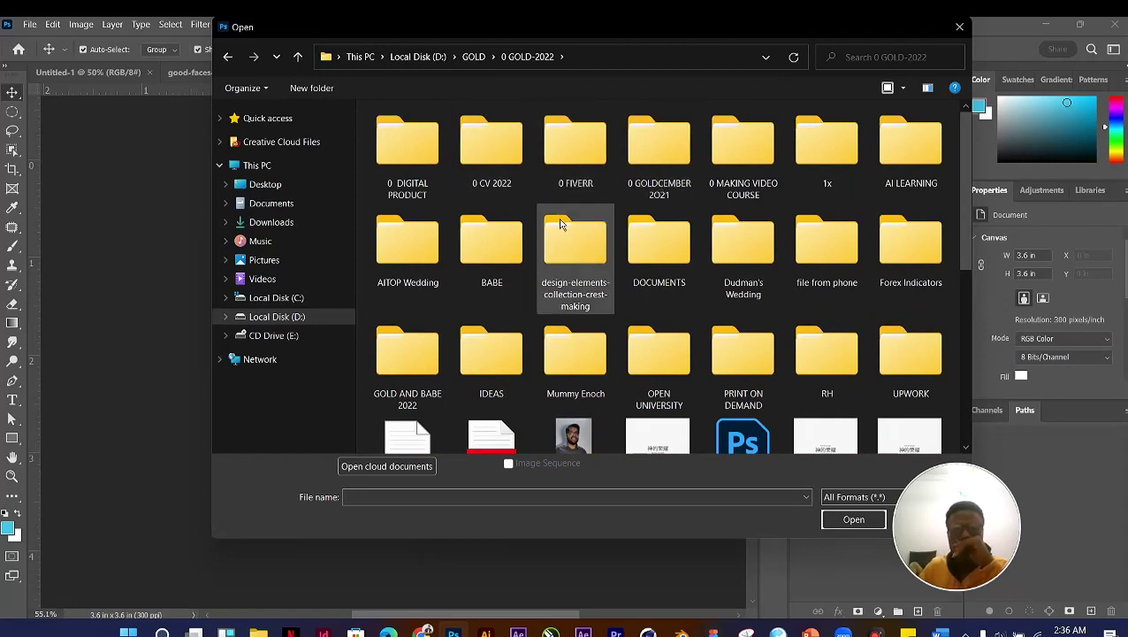
left_click(474, 56)
double_click(501, 142)
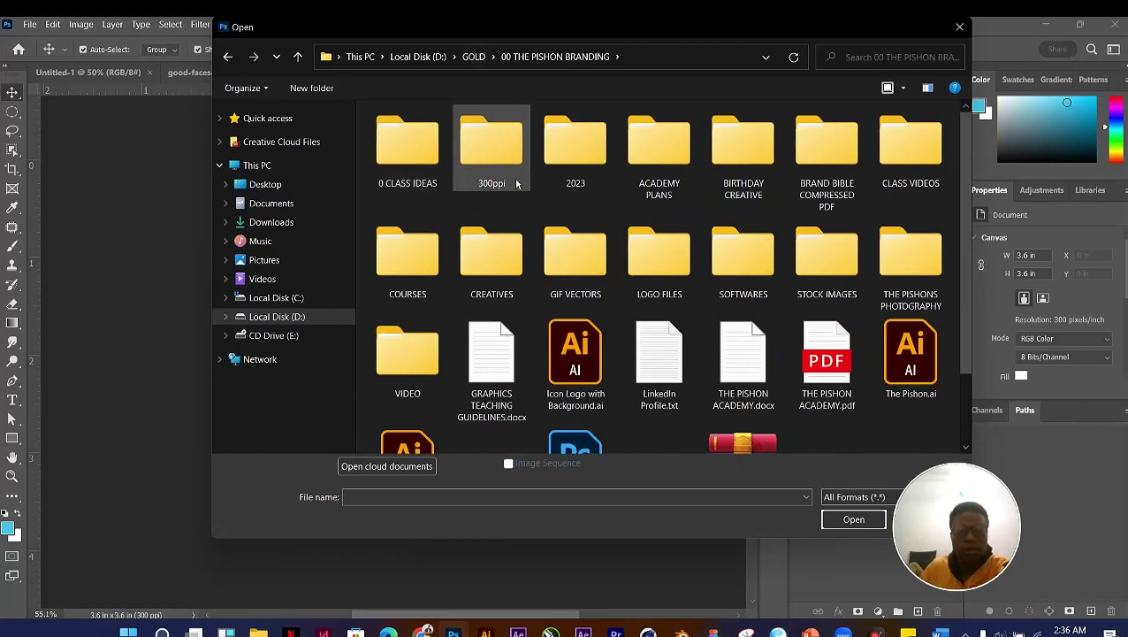
double_click(575, 173)
double_click(430, 137)
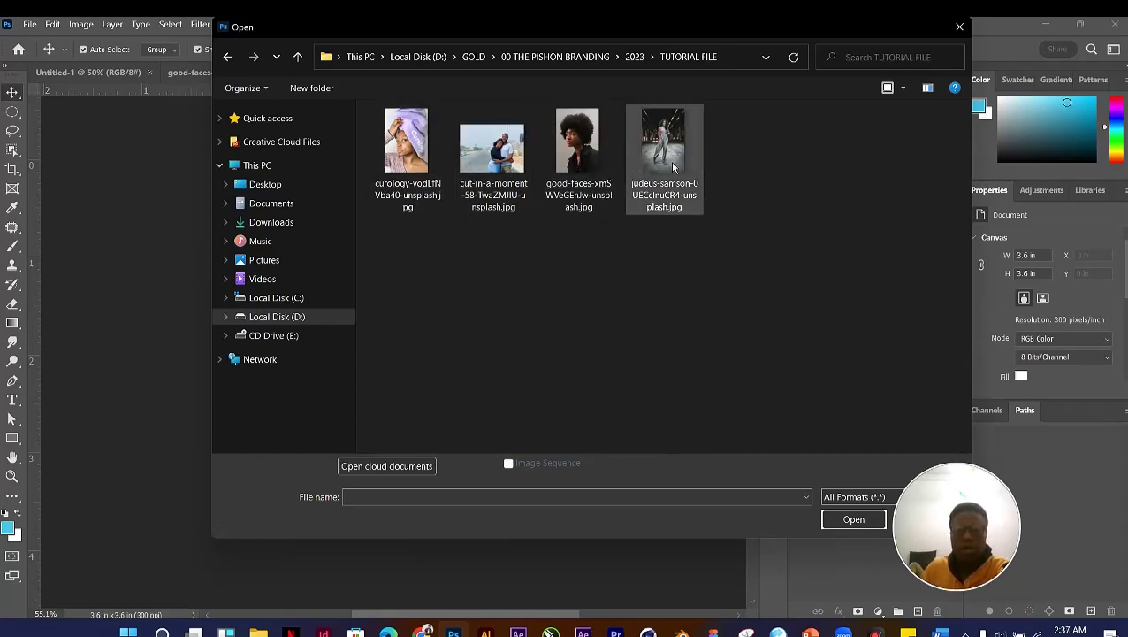
Step: Try selecting the tutorial images one by one, as a multiple selection, and all four together
left_click(522, 163)
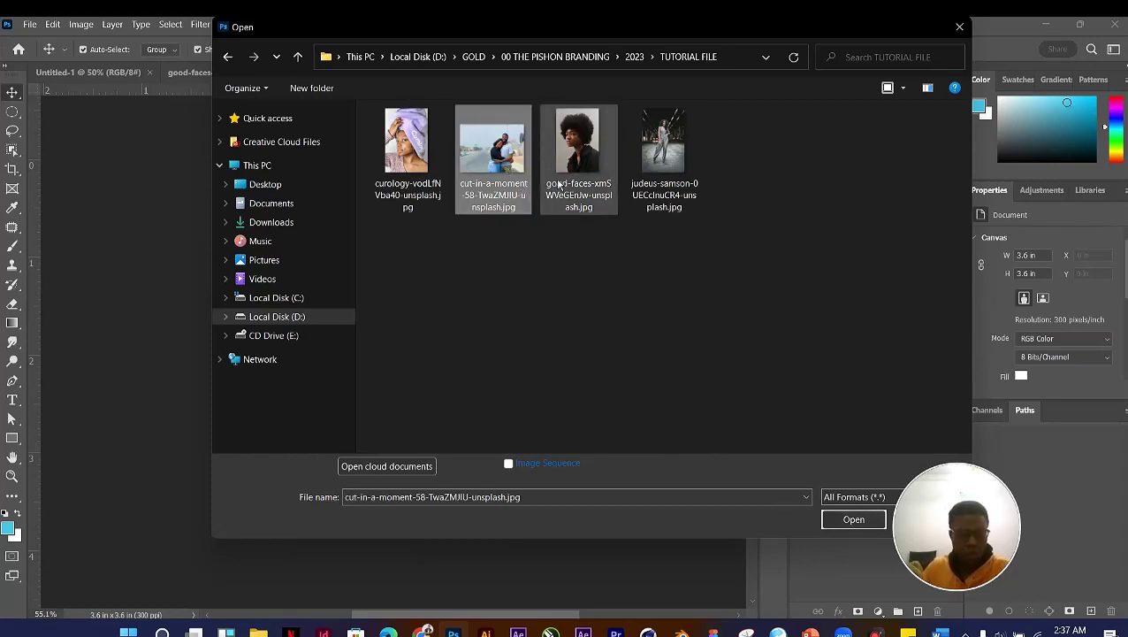
left_click(598, 153, "ctrl")
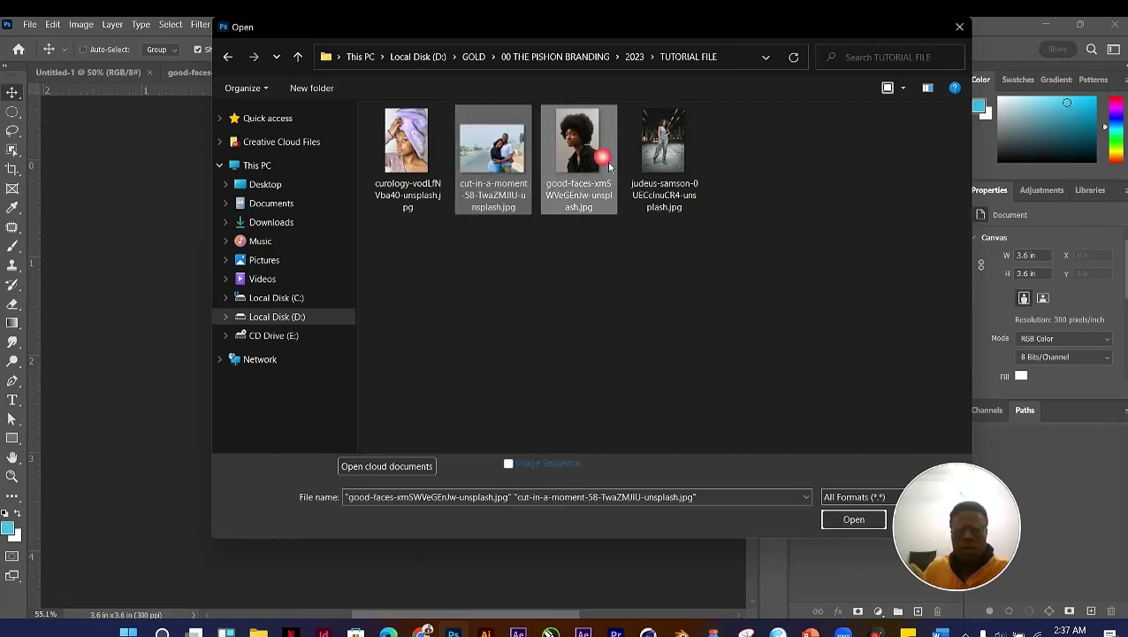
left_click(663, 157, "ctrl")
left_click(433, 177)
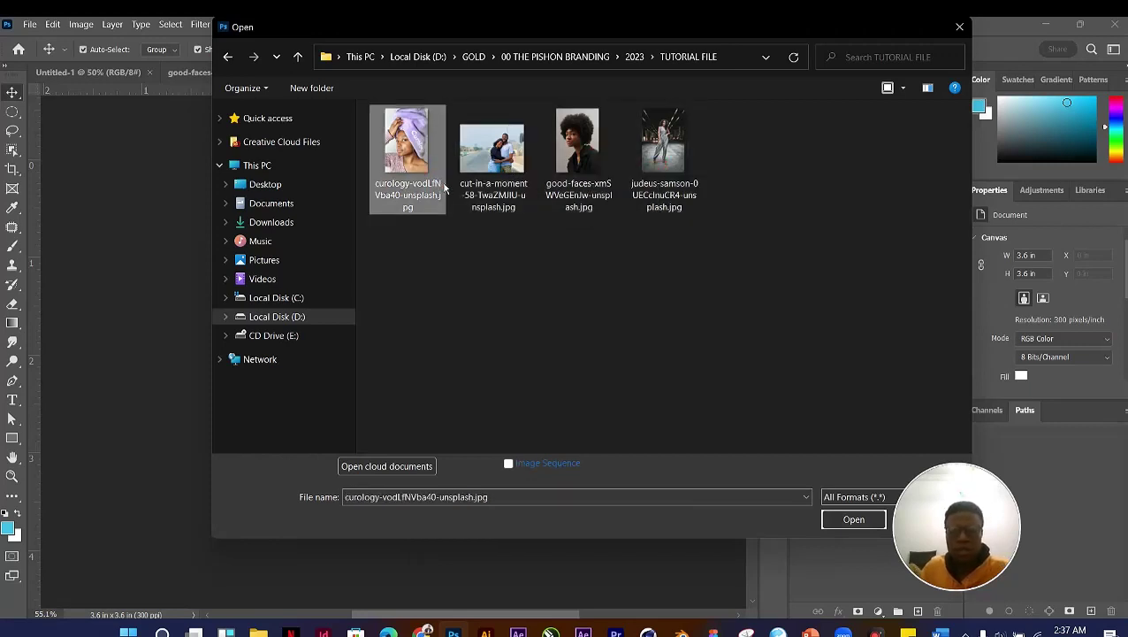
left_click(504, 171)
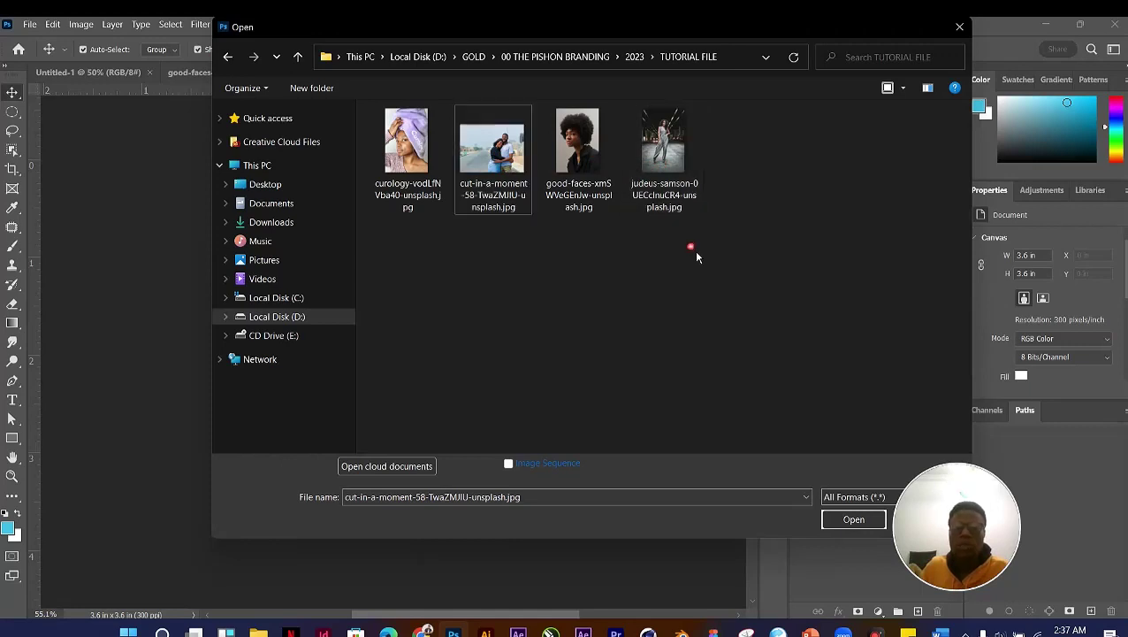
left_click(417, 165)
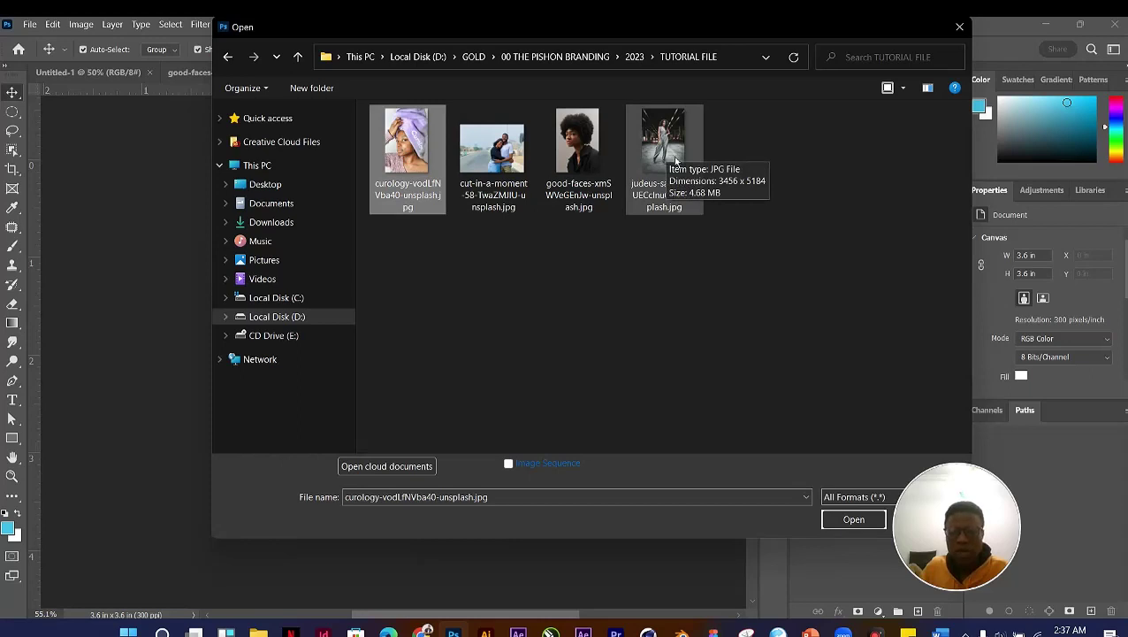
left_click(672, 150, "shift")
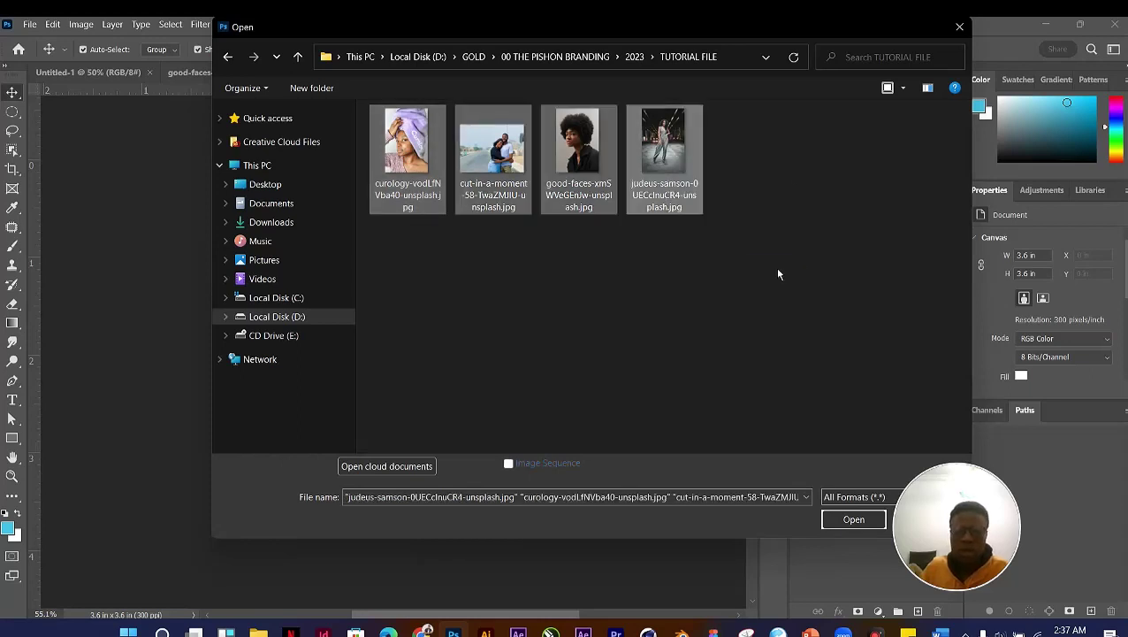
left_click_drag(843, 252, 380, 146)
left_click_drag(844, 320, 673, 239)
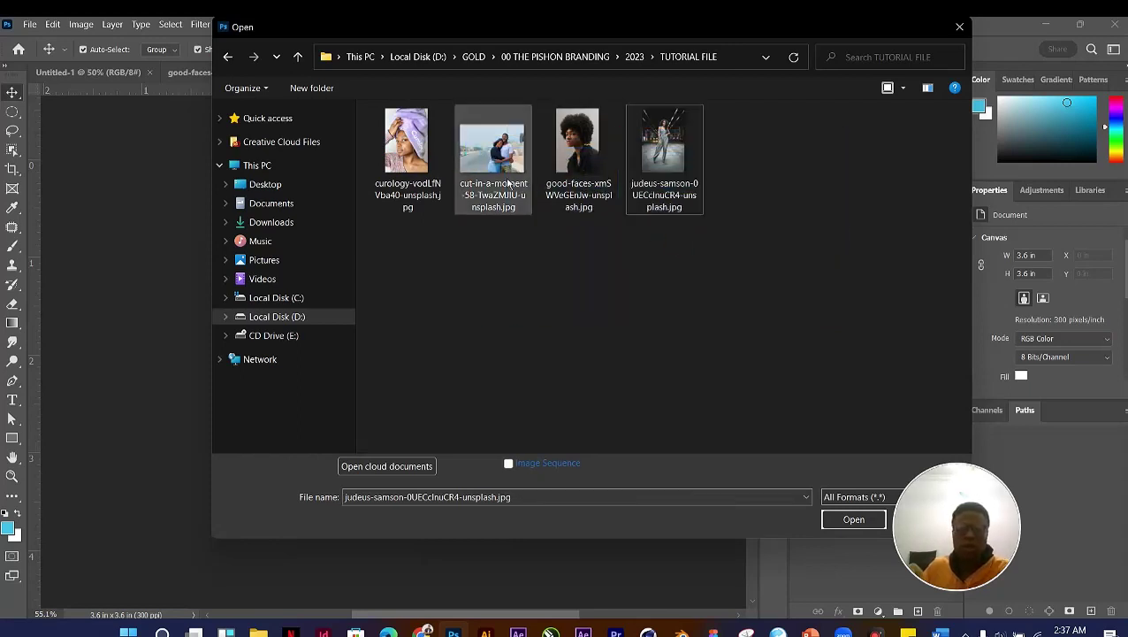
Step: Open only the JPG of the woman in the grey jumpsuit from the TUTORIAL FILE folder
left_click(669, 144)
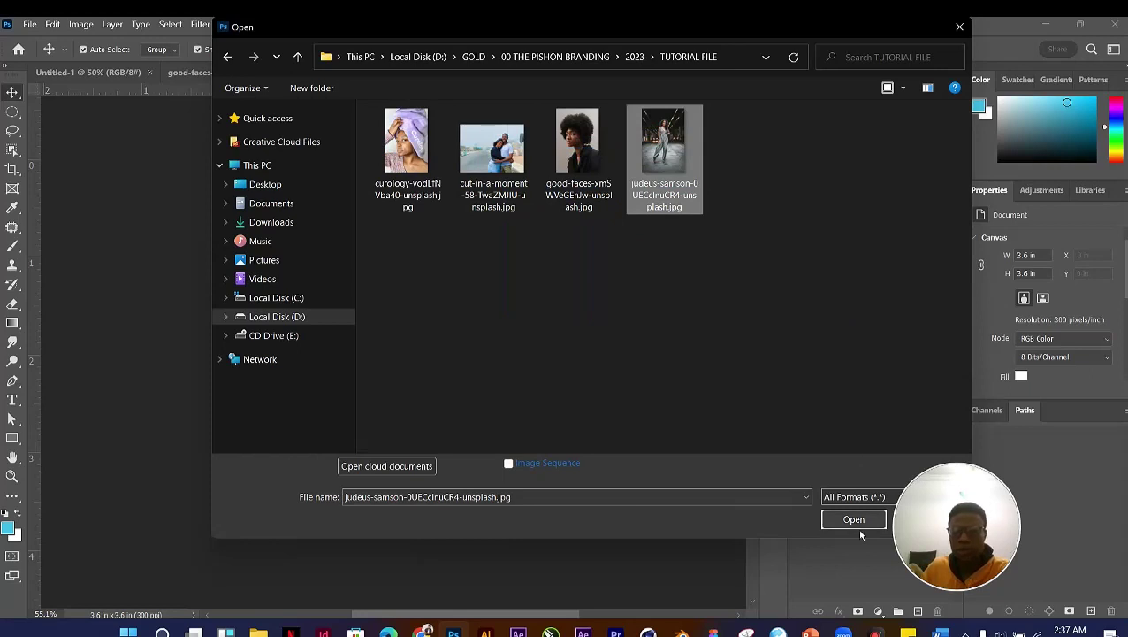
left_click(857, 525)
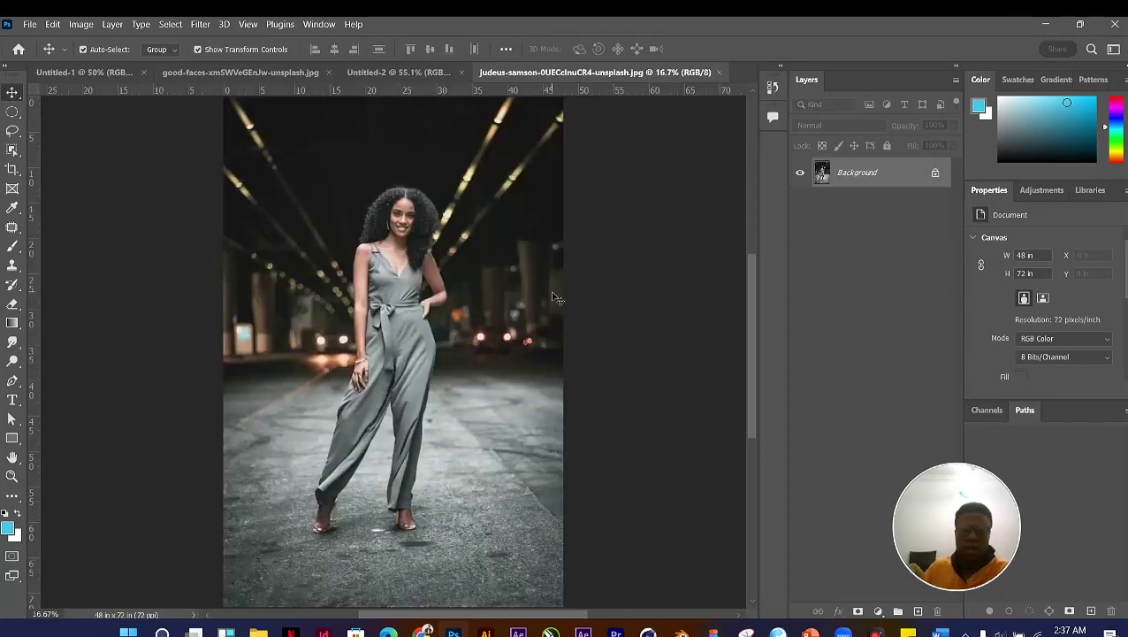
scroll(378, 227, "down", 1)
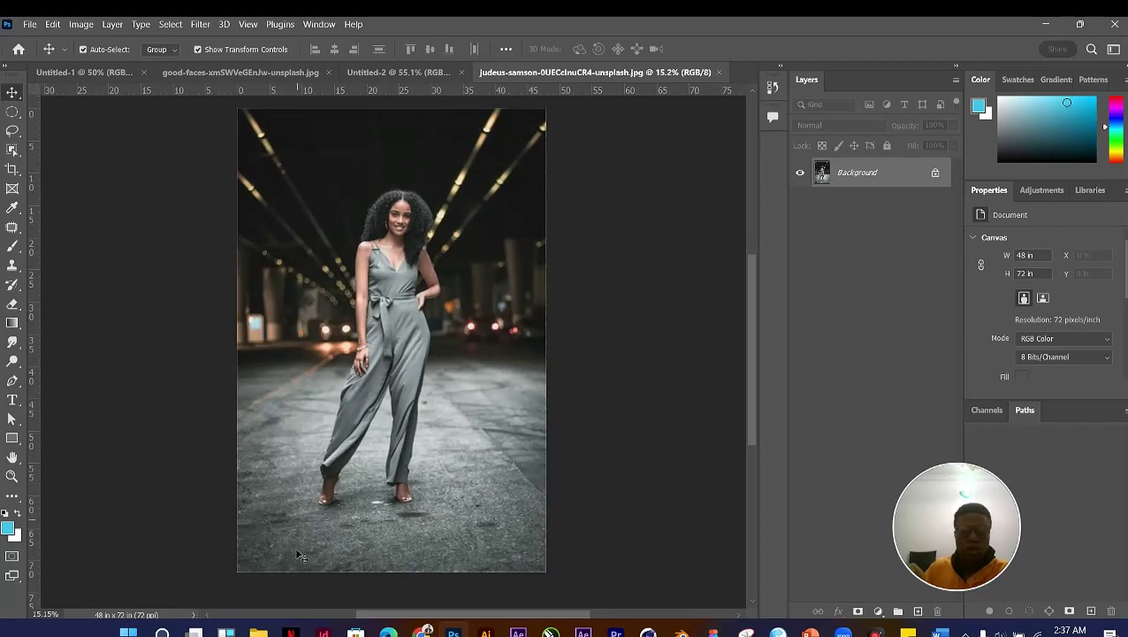
Step: Switch to File Explorer and open cut-in-a-moment-58-TwaZMJIU-unsplash.jpg from the TUTORIAL FILE folder in Photoshop as a separate document
mouse_move(257, 630)
left_click(98, 566)
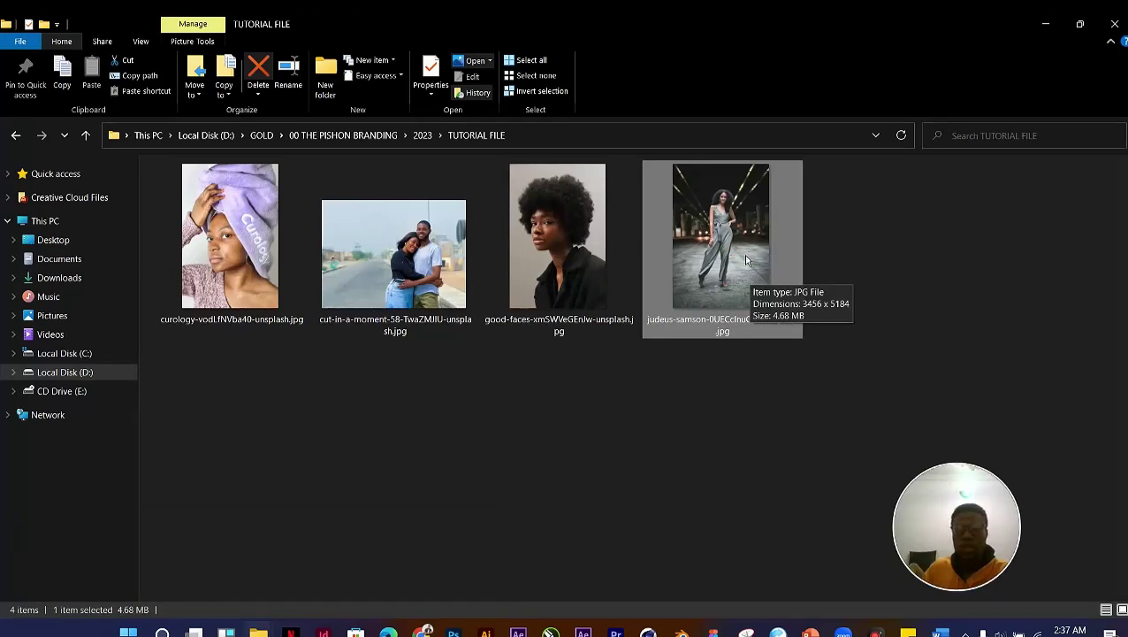
left_click(429, 269)
left_click_drag(445, 283, 400, 327)
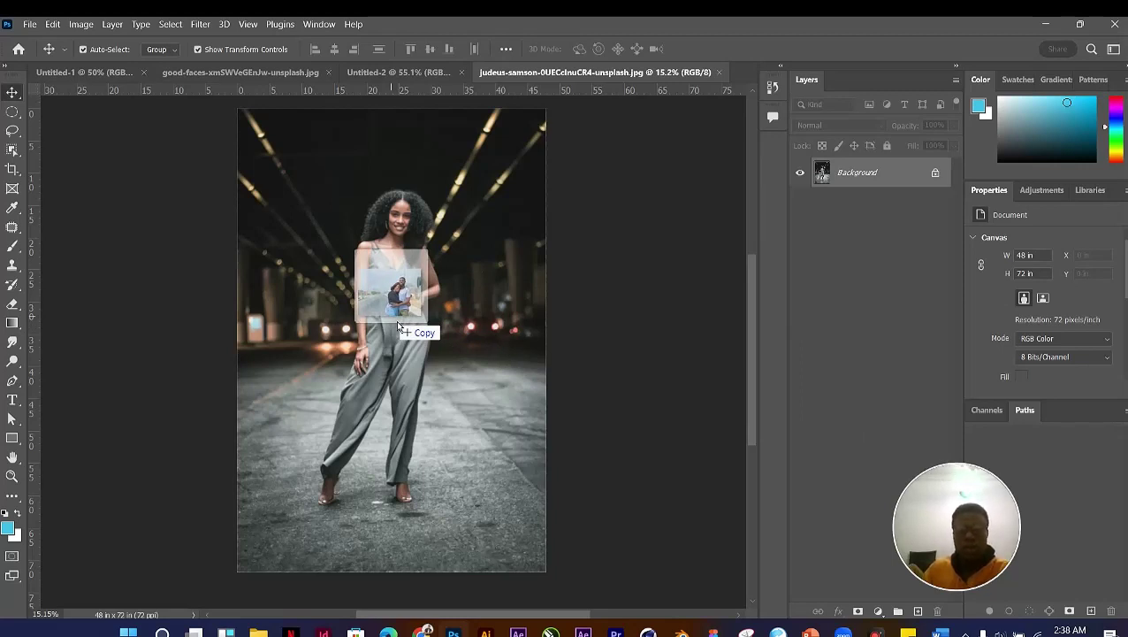
left_click_drag(400, 327, 855, 299)
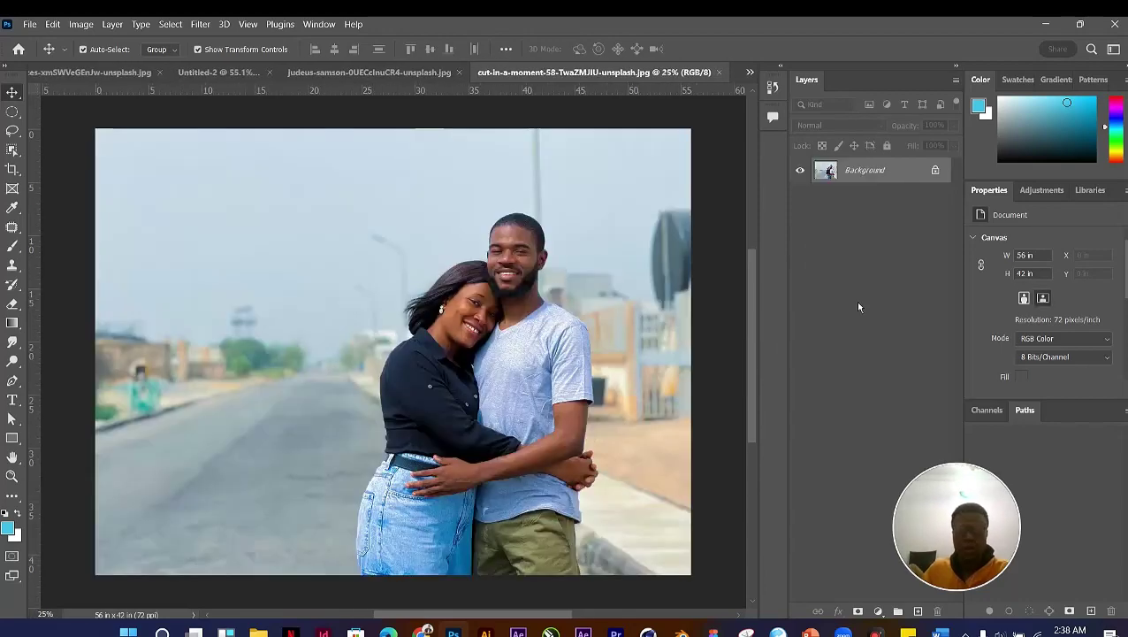
Step: Place the couple photo from File Explorer's TUTORIAL FILE folder into the jumpsuit portrait document as an embedded layer
left_click(417, 78)
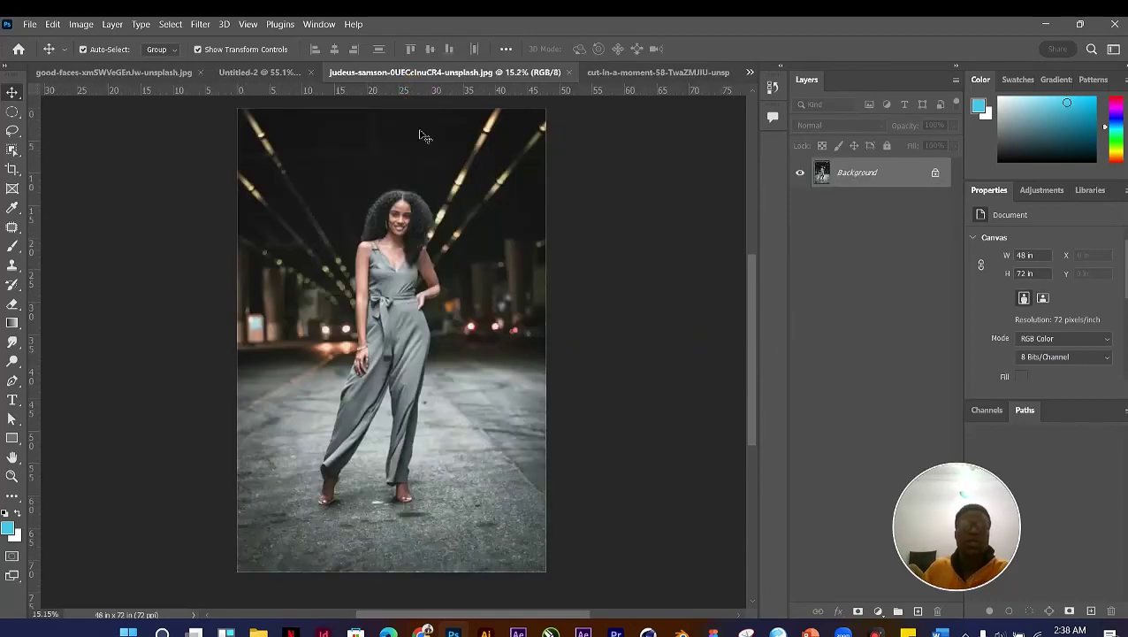
mouse_move(258, 631)
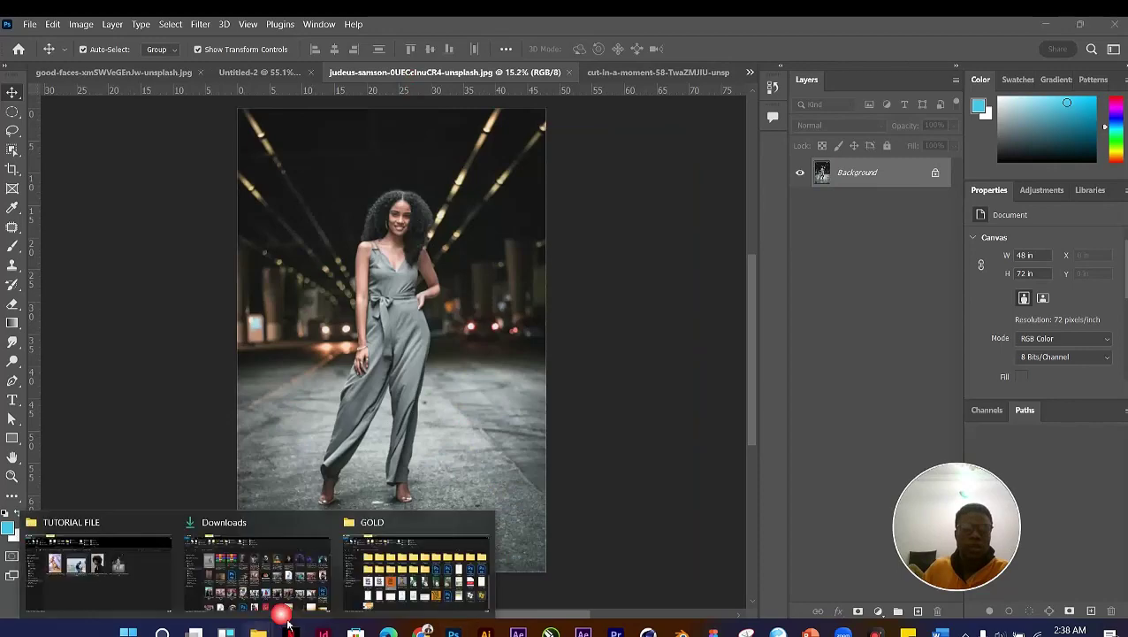
left_click(146, 583)
mouse_move(417, 414)
left_mouse_down()
mouse_move(452, 630)
mouse_move(426, 396)
left_mouse_up()
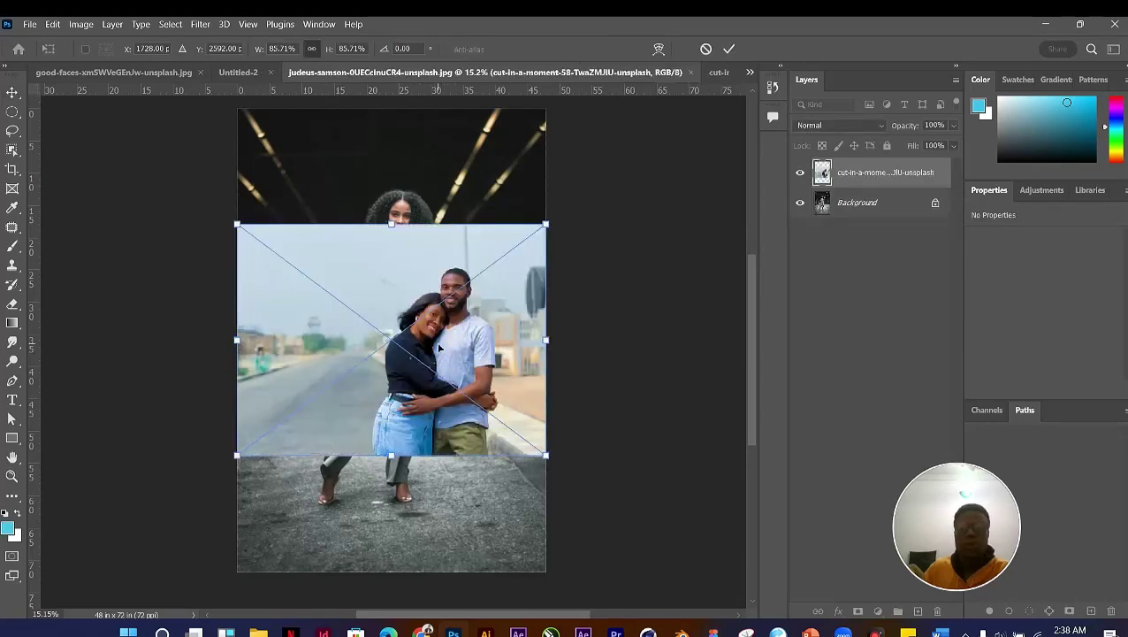
key("Return")
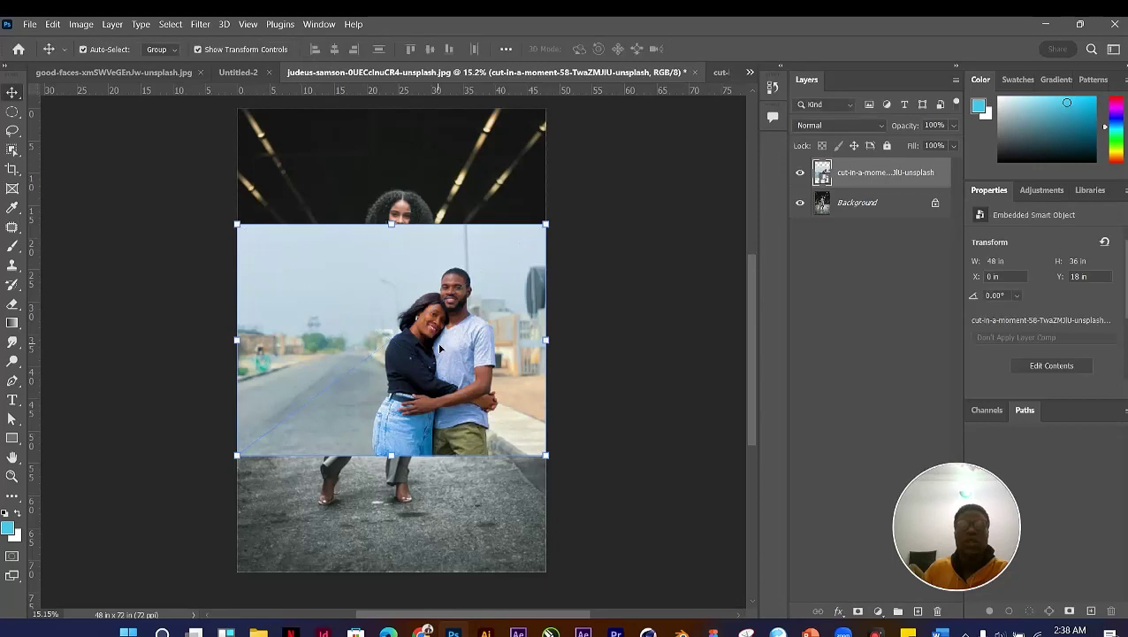
left_click(398, 156)
left_click(446, 283)
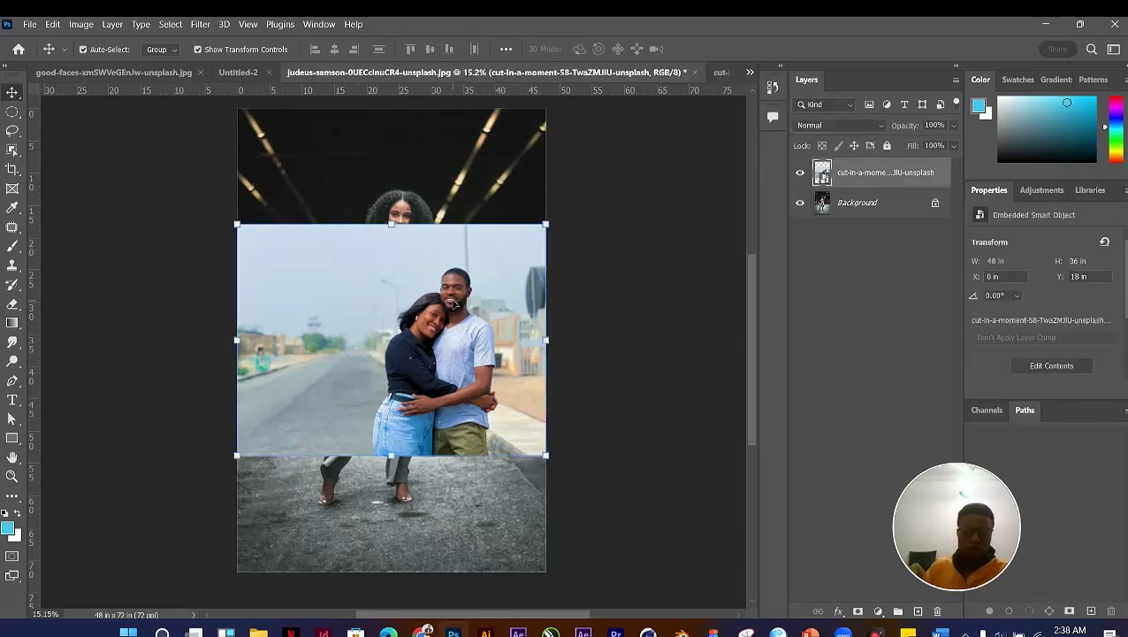
Step: Revert the jumpsuit portrait to its originally opened state through the document history
scroll(454, 304, "down", 1)
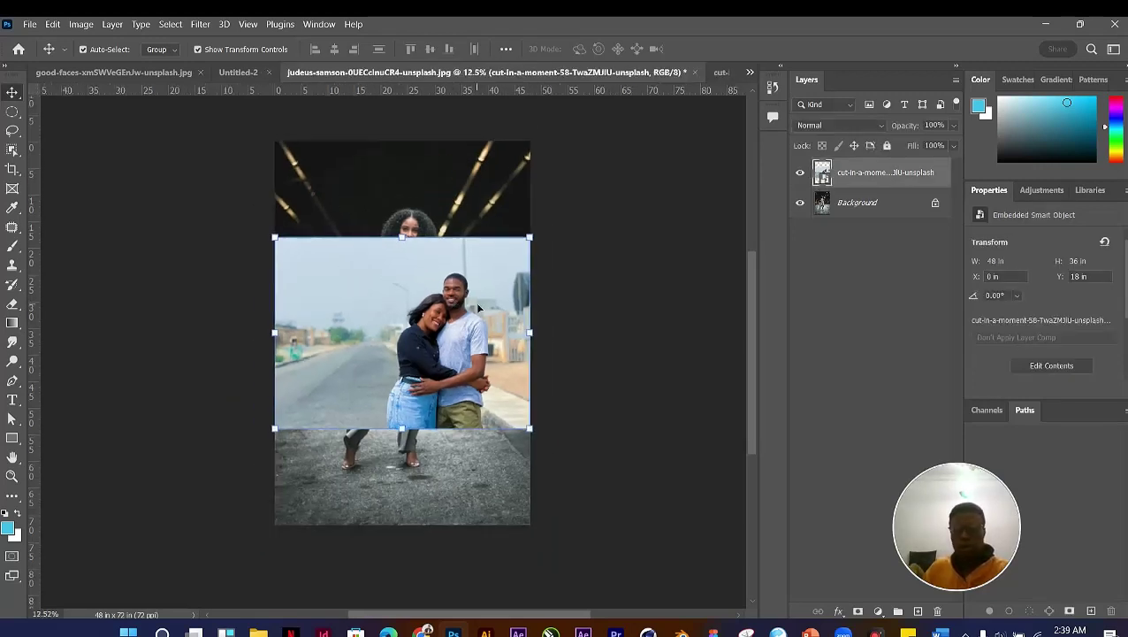
left_click(772, 88)
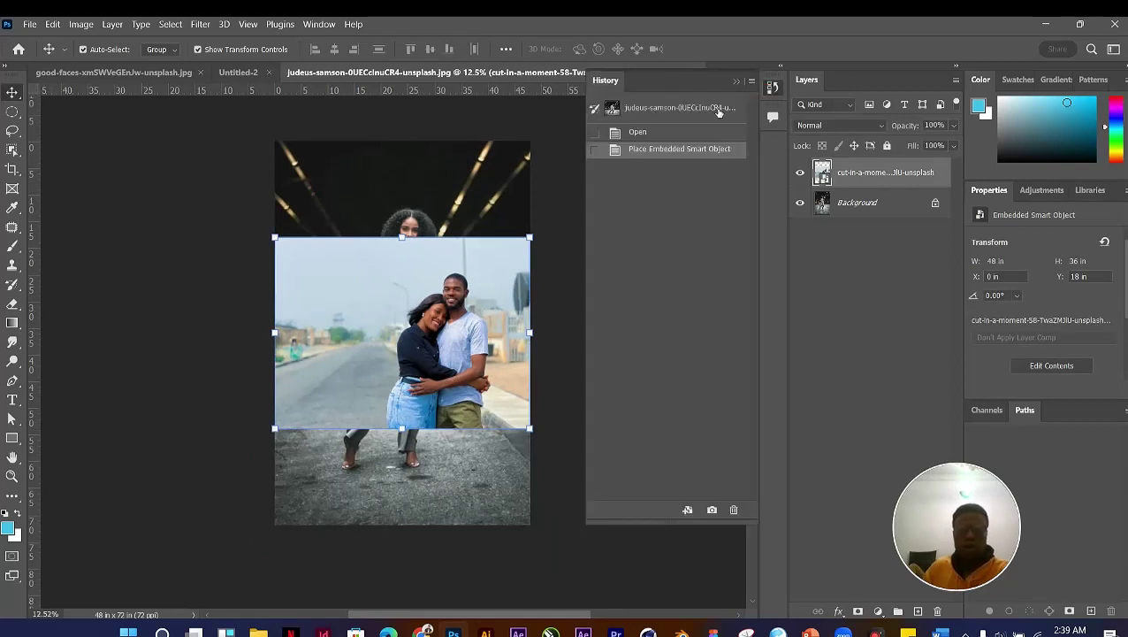
left_click(719, 110)
left_click(736, 81)
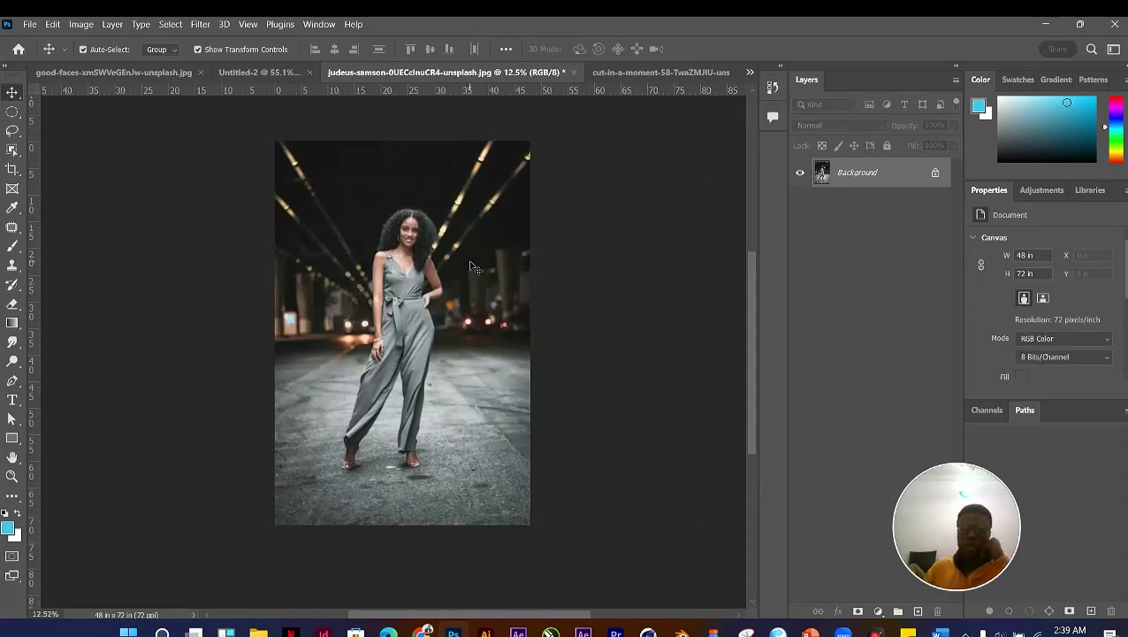
Step: Crop the jumpsuit portrait on all sides around the woman, from her head to her thighs, to about 26.75 by 35.72 in
scroll(470, 267, "up", 2)
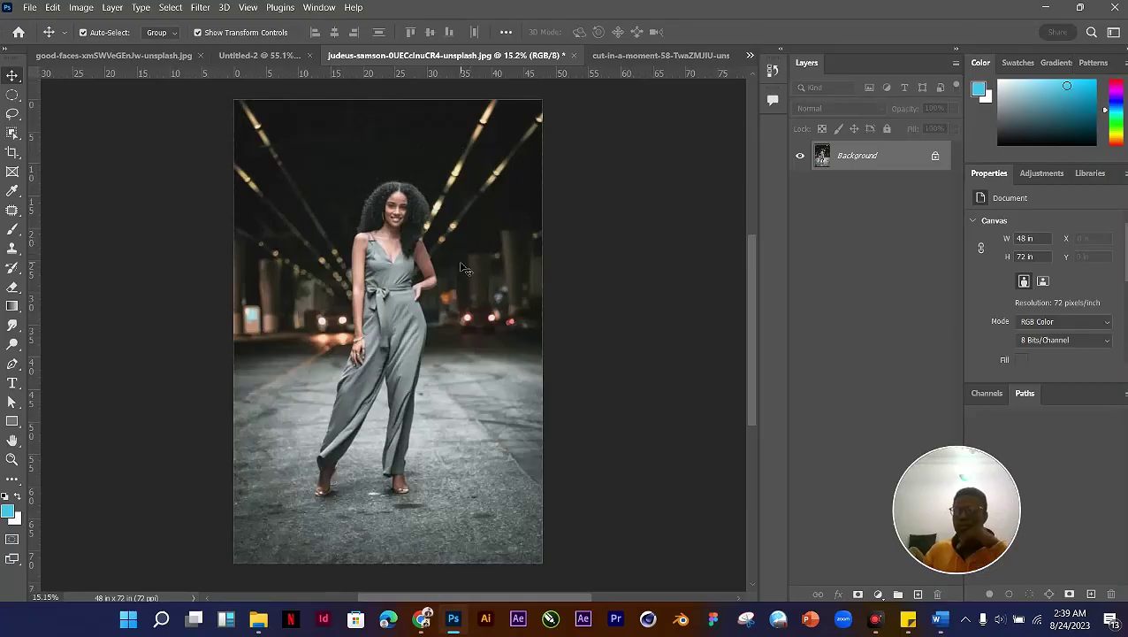
scroll(458, 285, "down", 3)
scroll(458, 286, "up", 2)
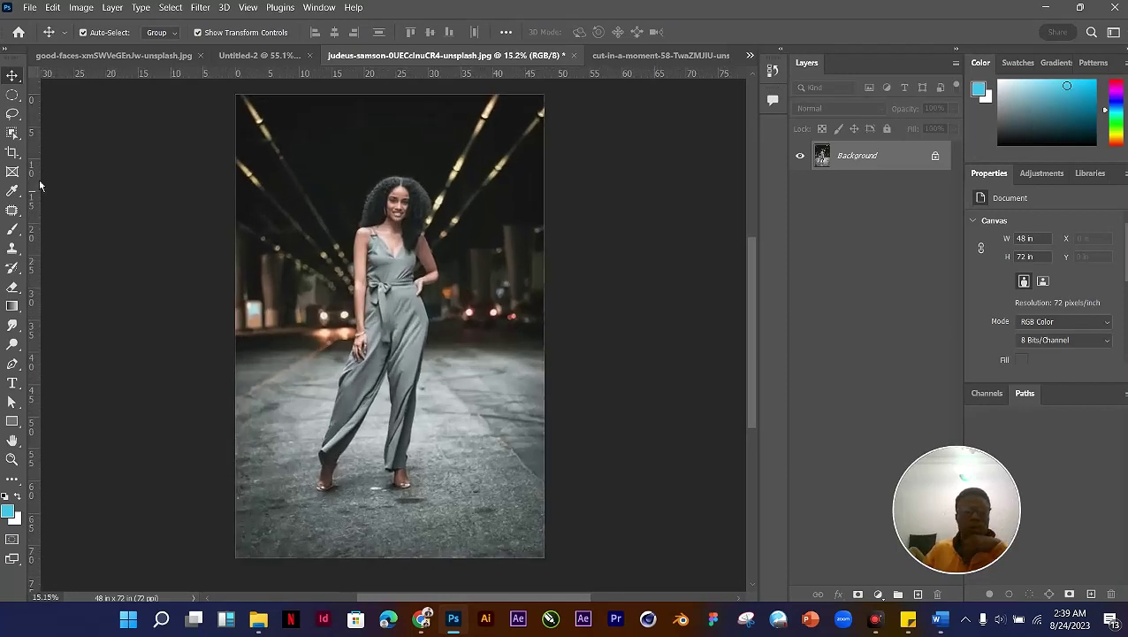
key("c")
left_click_drag(398, 95, 402, 135)
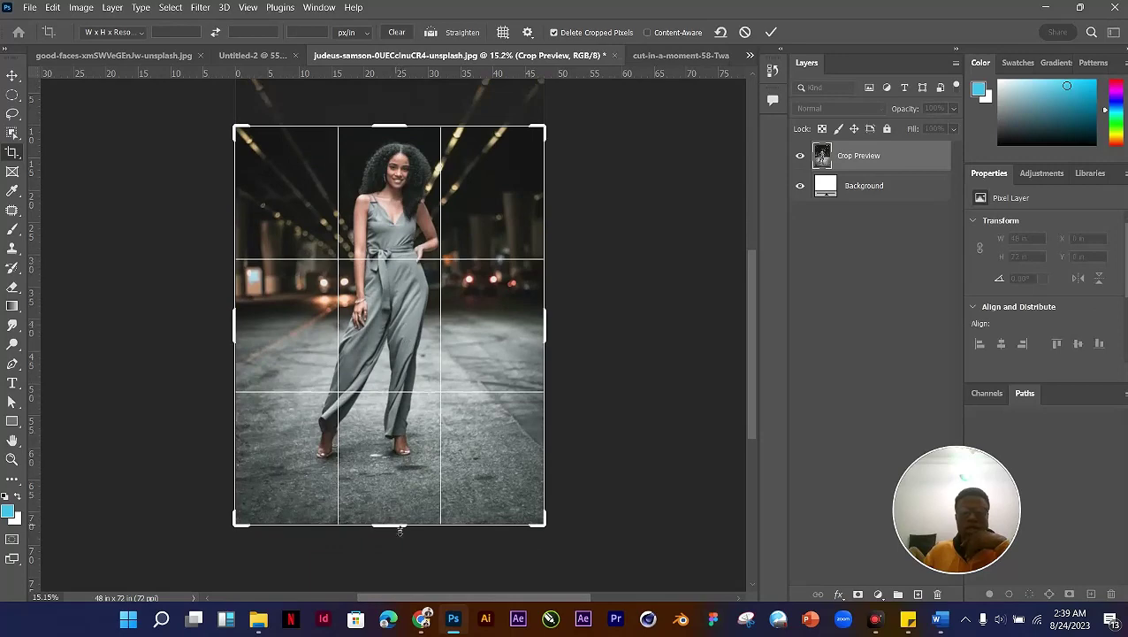
left_click_drag(399, 525, 402, 450)
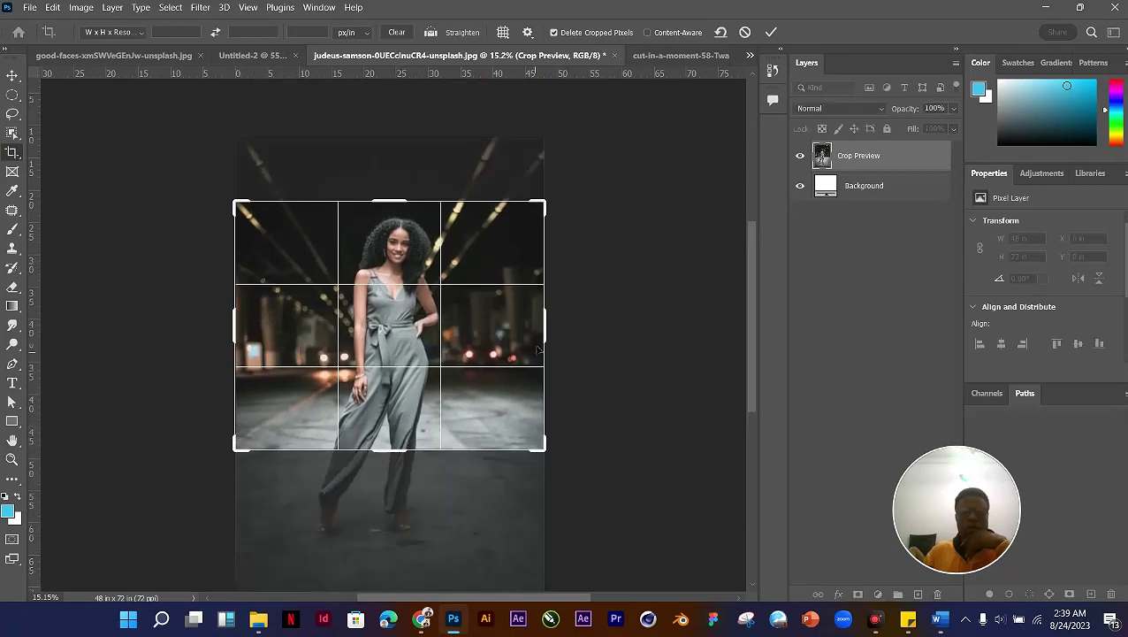
left_click_drag(542, 336, 484, 336)
left_click_drag(371, 327, 397, 384)
left_click_drag(467, 450, 487, 432)
key("Return")
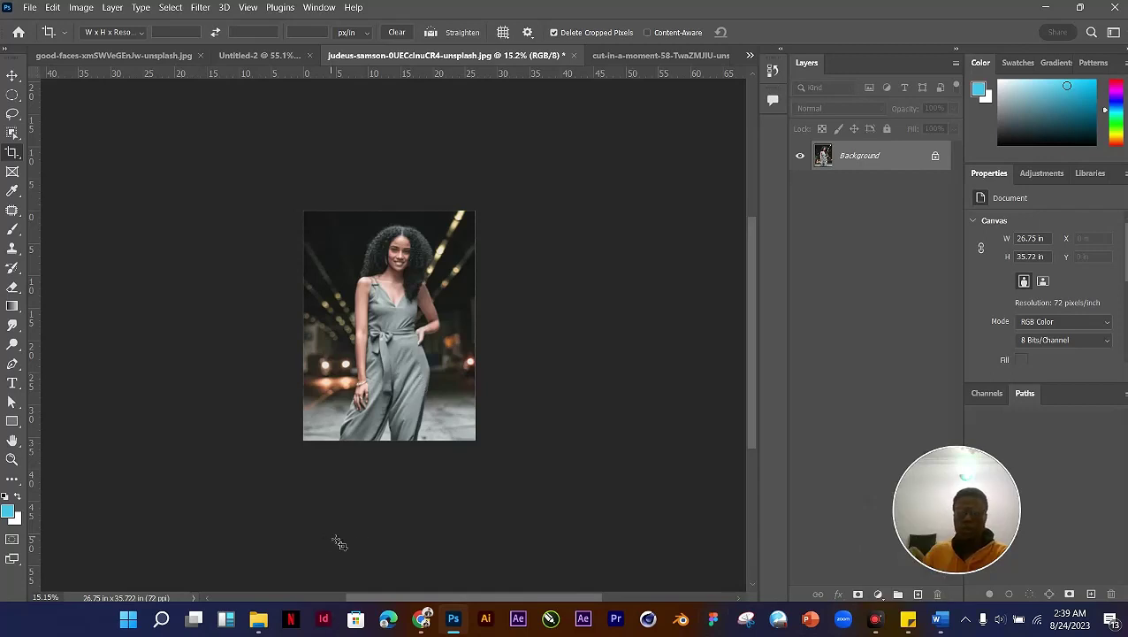
Step: Set the crop size for the jumpsuit portrait to 1080 px wide by 1080 px high at 300 px/in
left_click(412, 364)
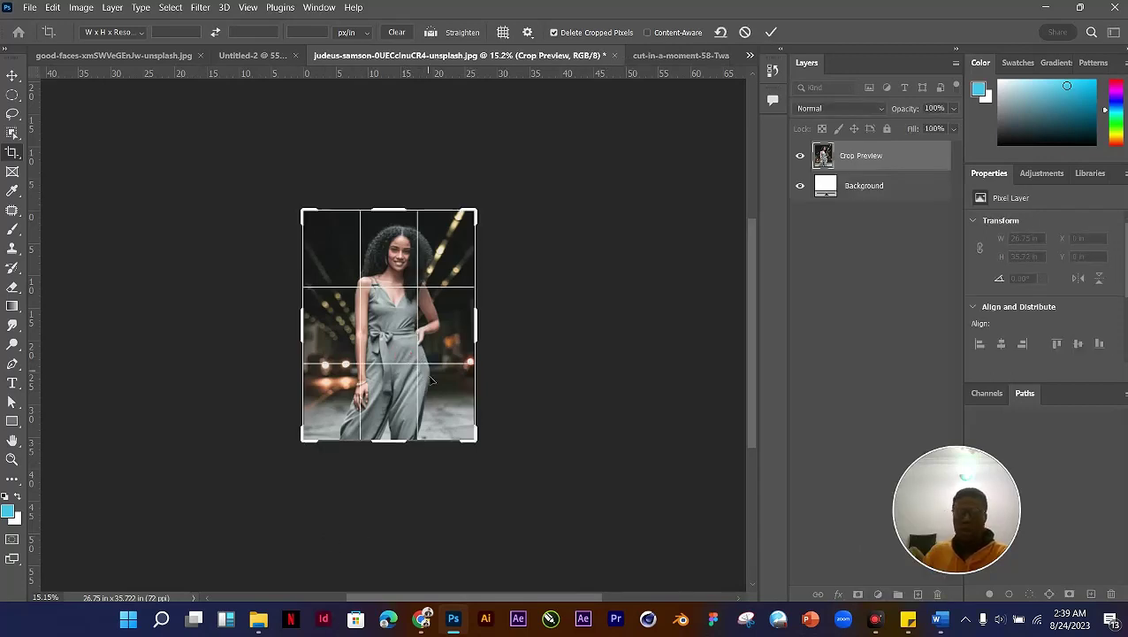
mouse_move(400, 442)
left_mouse_down()
mouse_move(400, 423)
mouse_move(407, 447)
left_mouse_up()
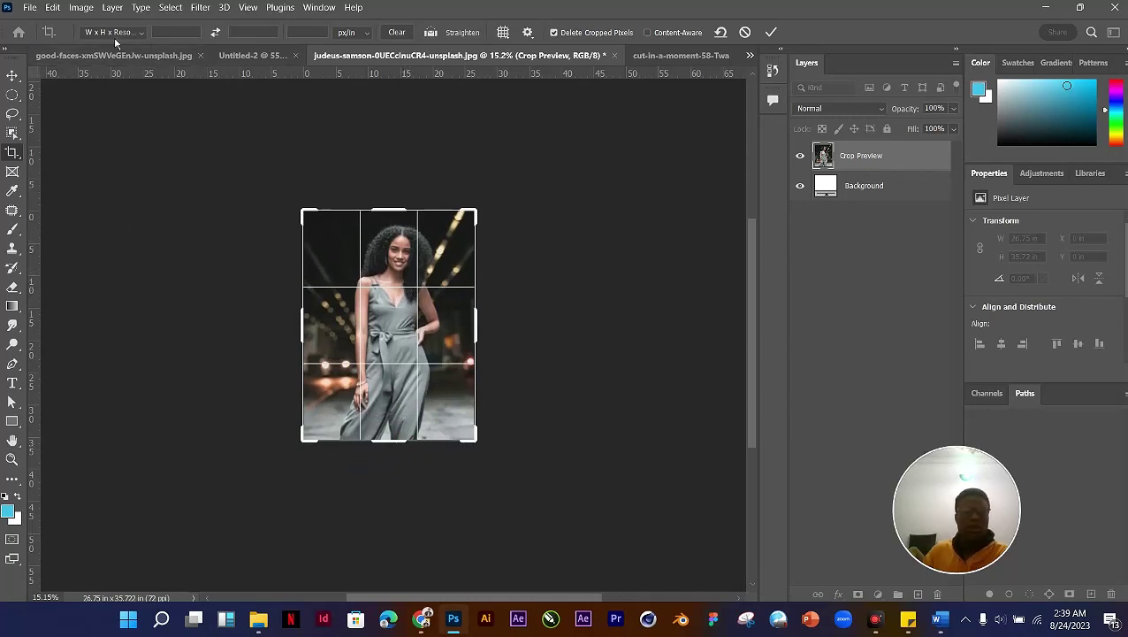
left_click(175, 32)
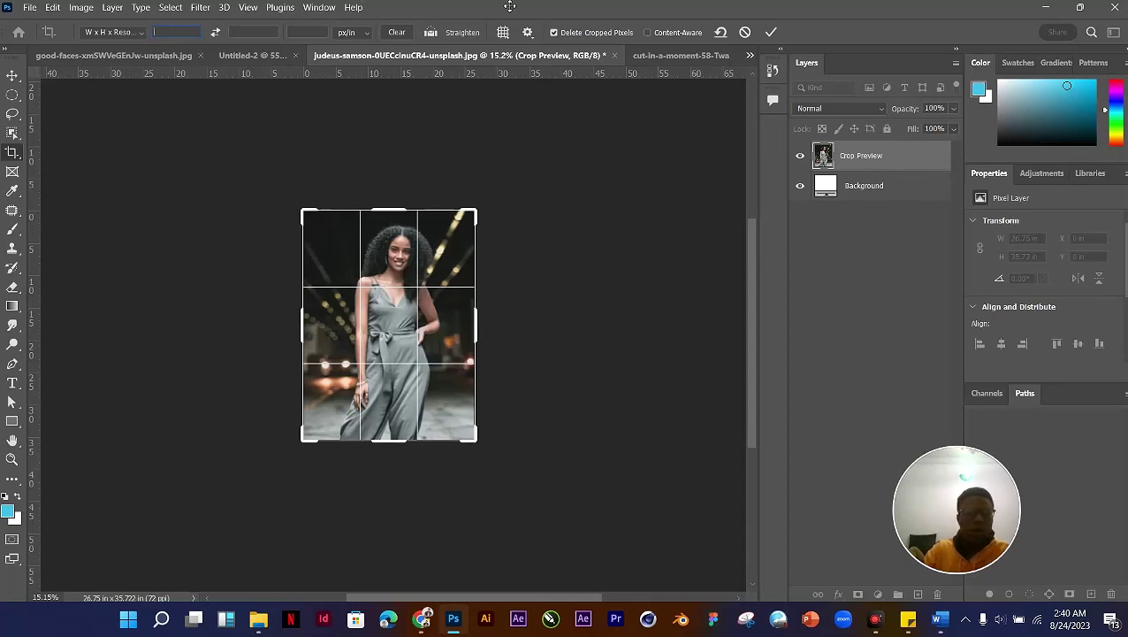
type("1080")
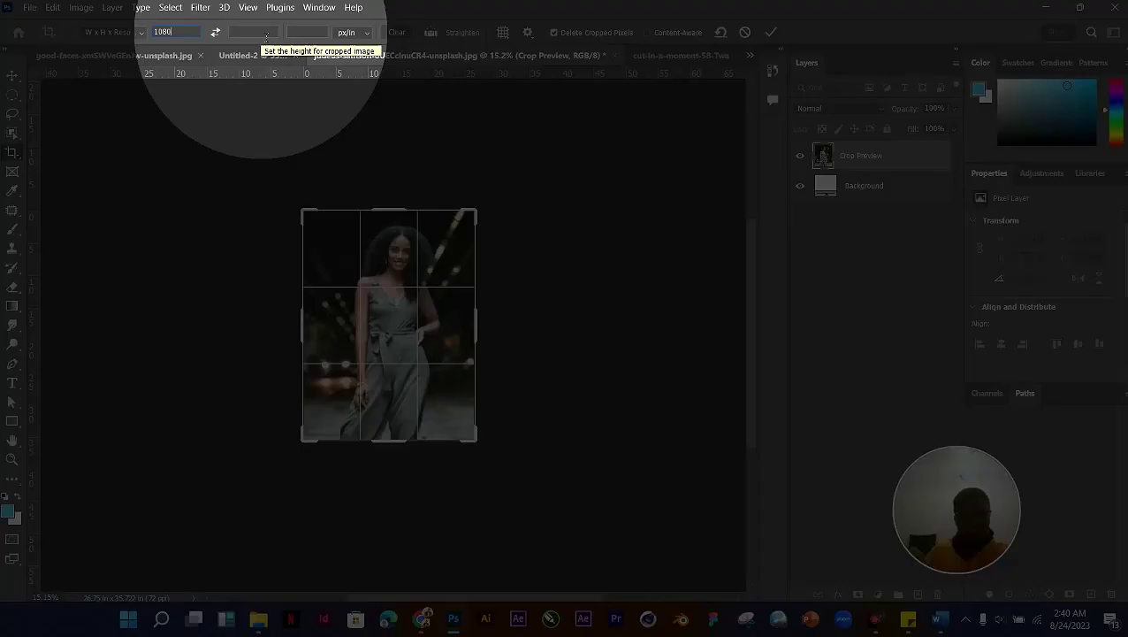
left_click(266, 36)
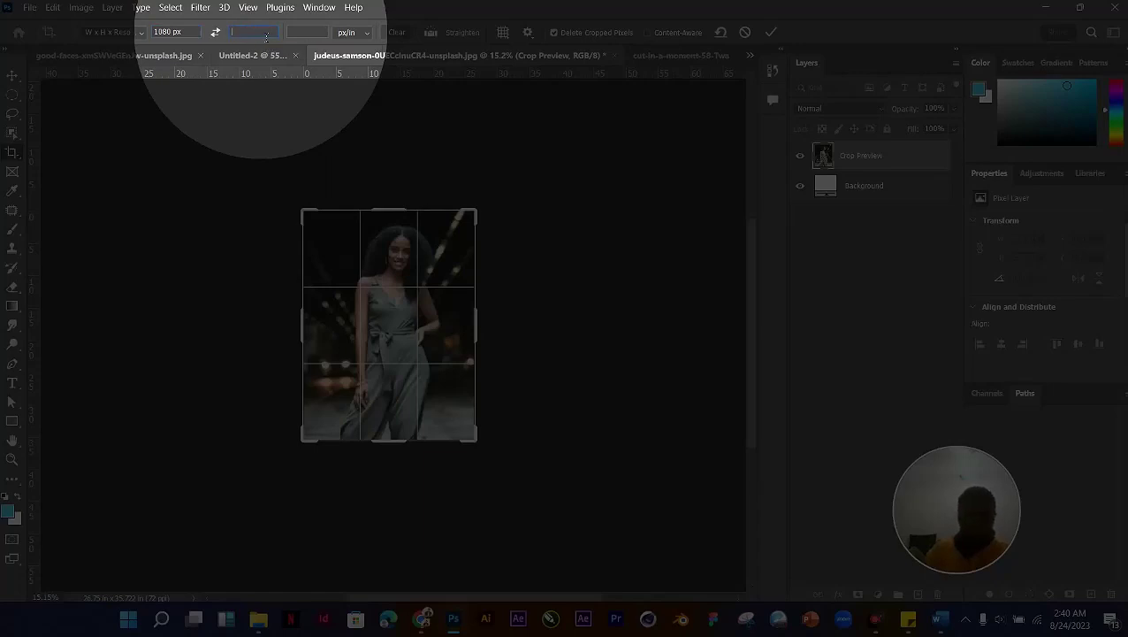
type("1080")
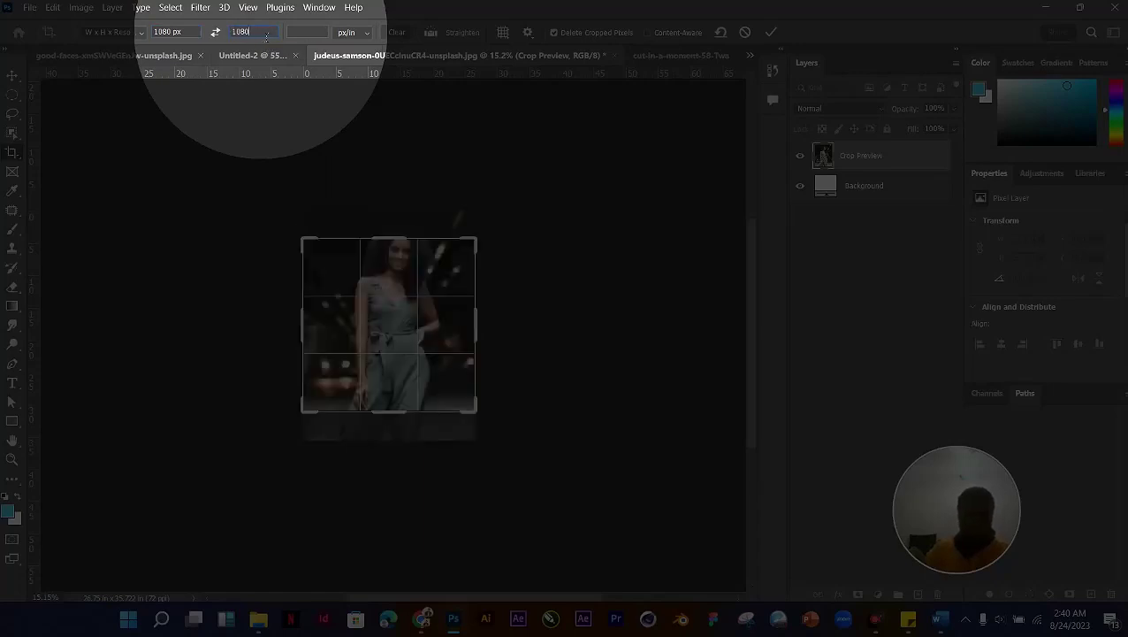
left_click(309, 33)
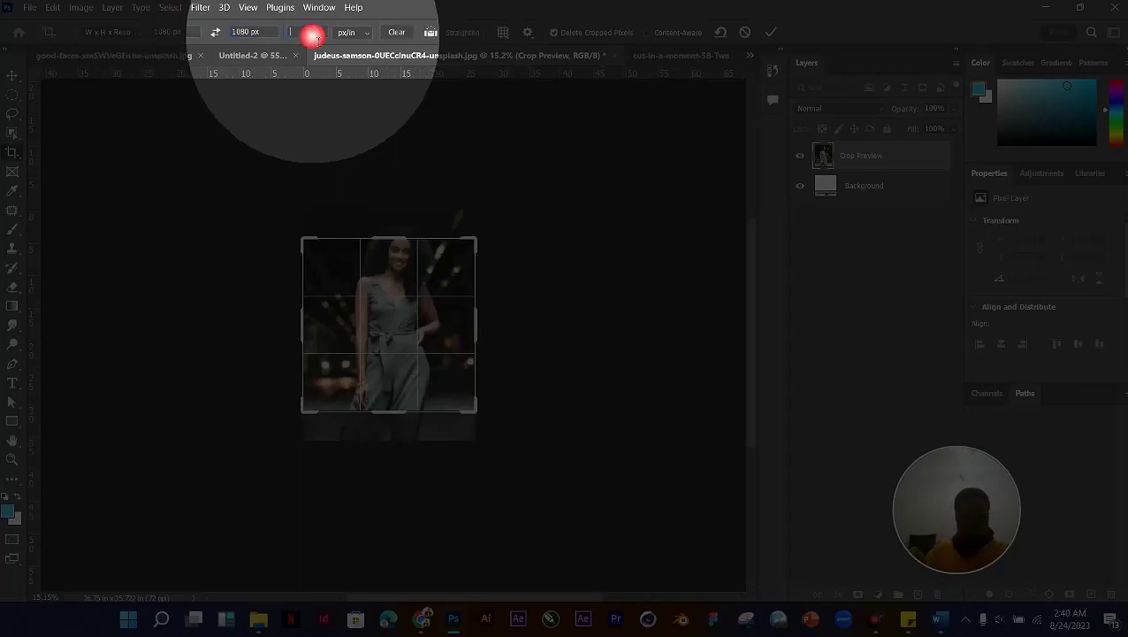
type("300")
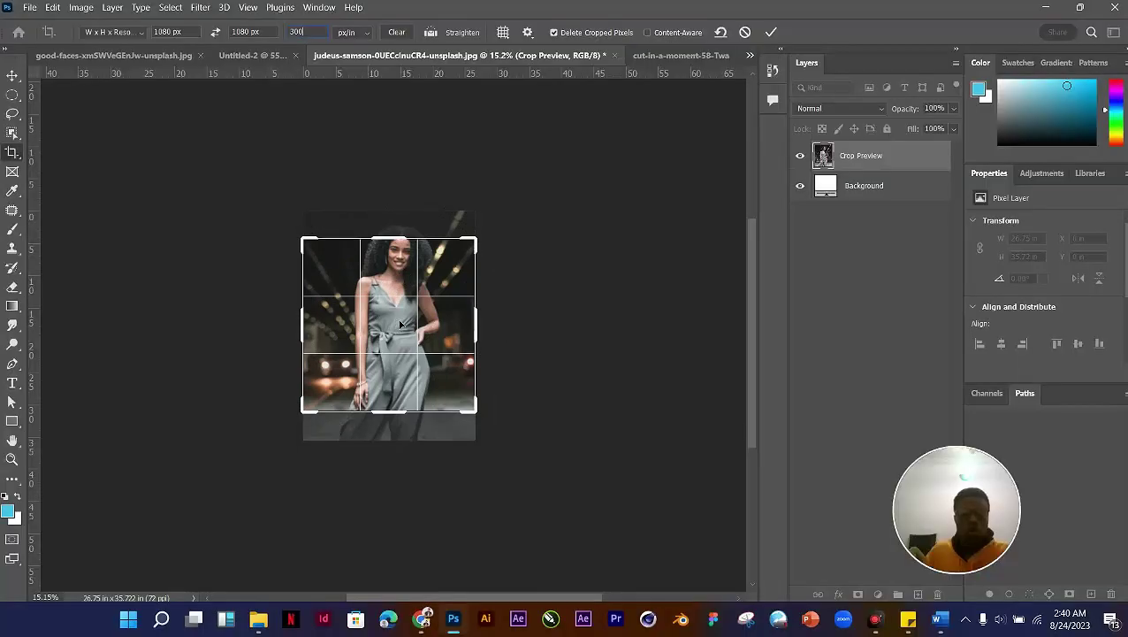
Step: Reposition the portrait within the square crop frame so the woman's whole head is included, and apply the crop
mouse_move(400, 322)
left_mouse_down()
mouse_move(399, 342)
mouse_move(397, 304)
mouse_move(399, 338)
left_mouse_up()
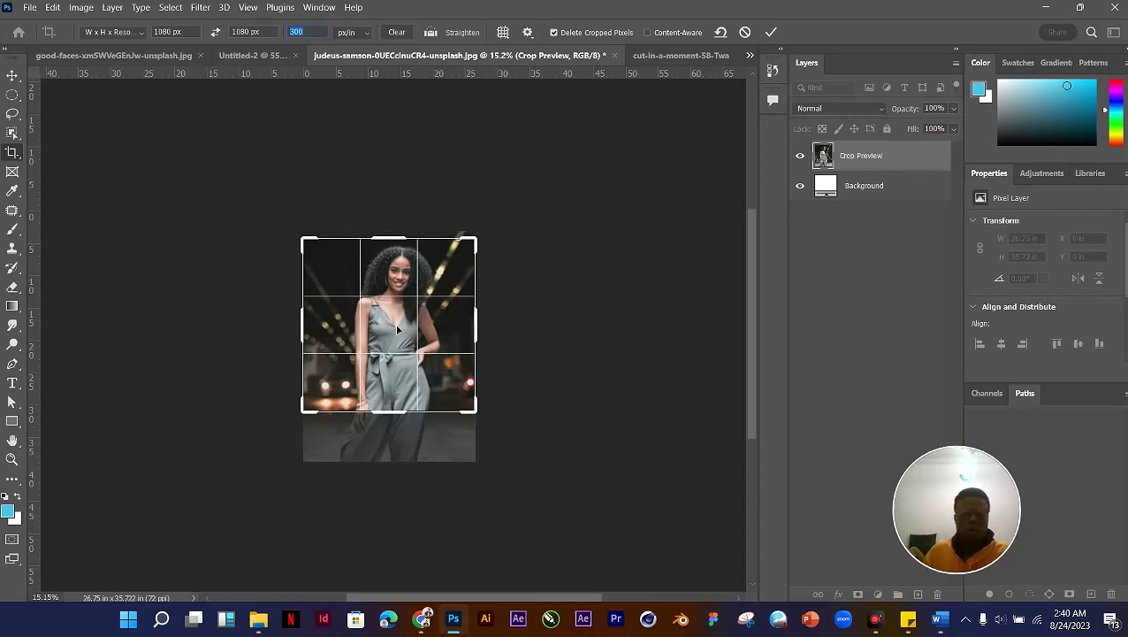
double_click(395, 324)
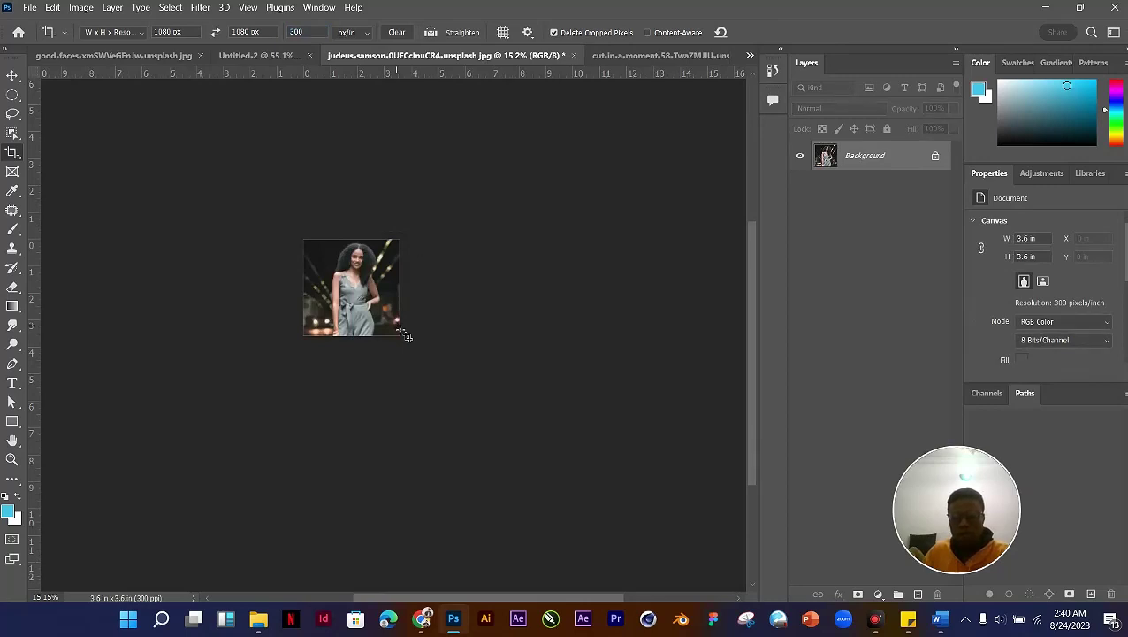
key("ctrl+0")
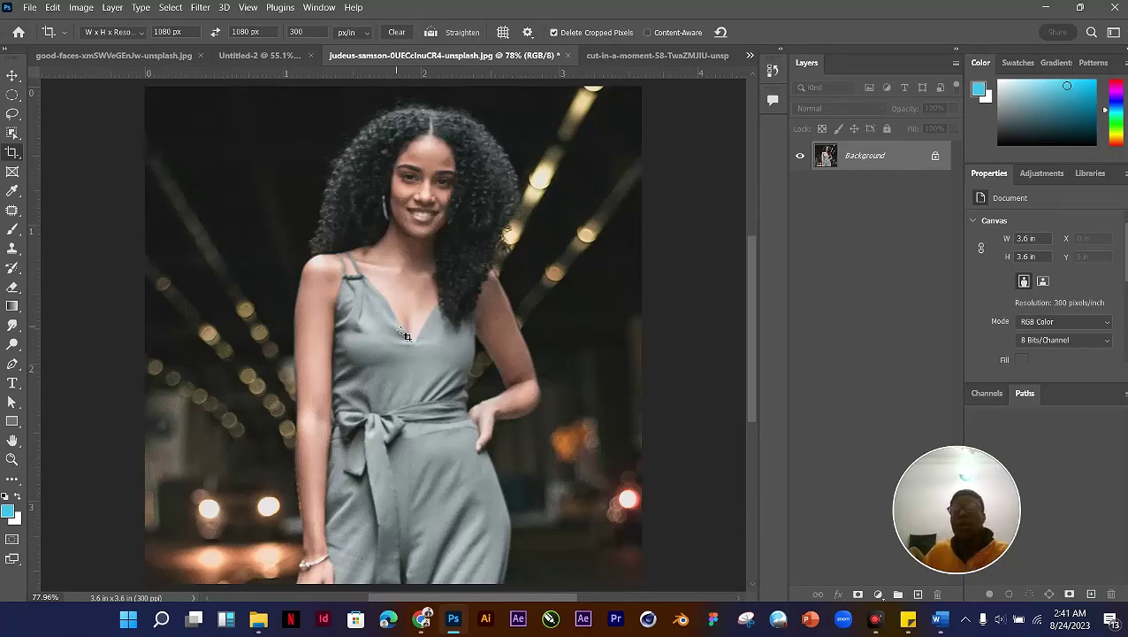
Step: Finish cropping the portrait with its full square frame kept and switch to the Move tool
key("ctrl")
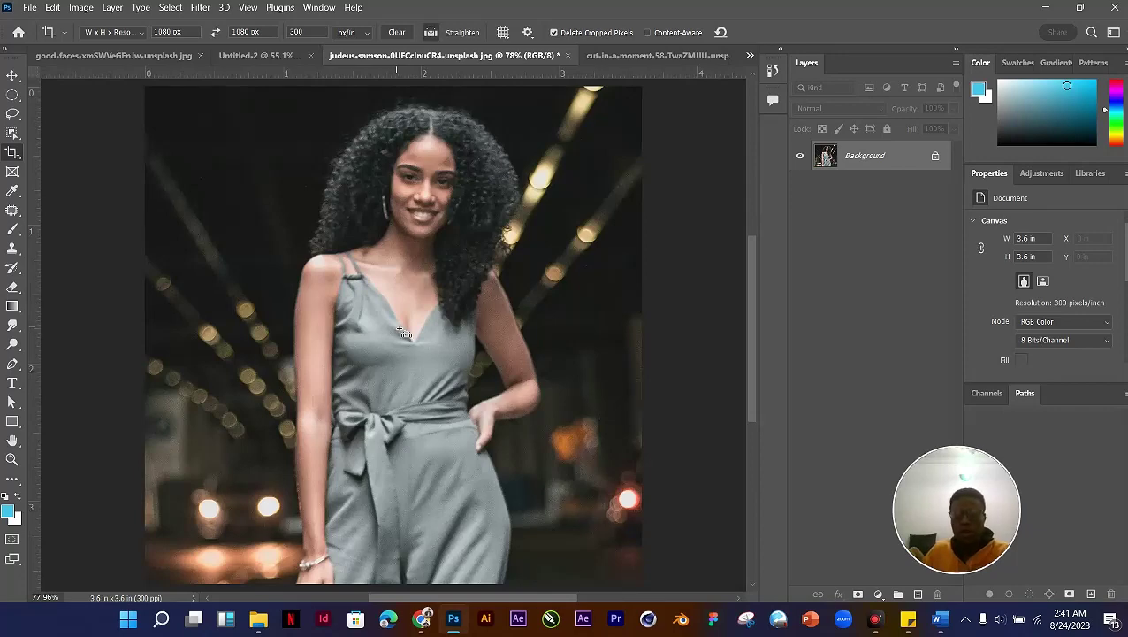
key("ctrl+minus")
key("ctrl+minus")
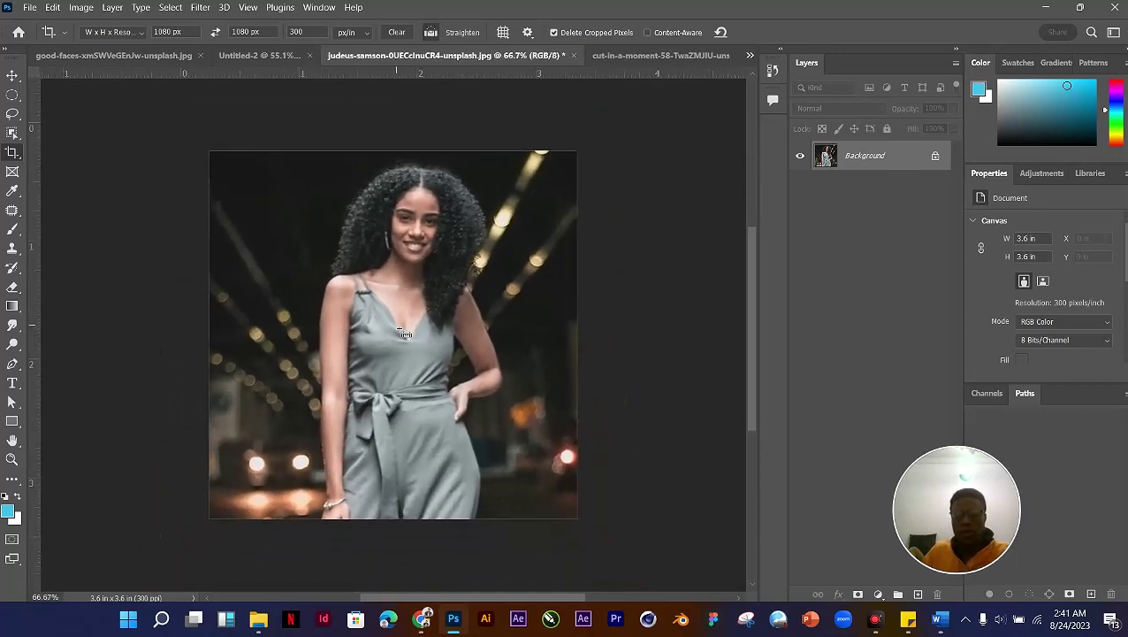
scroll(403, 333, "up", 2)
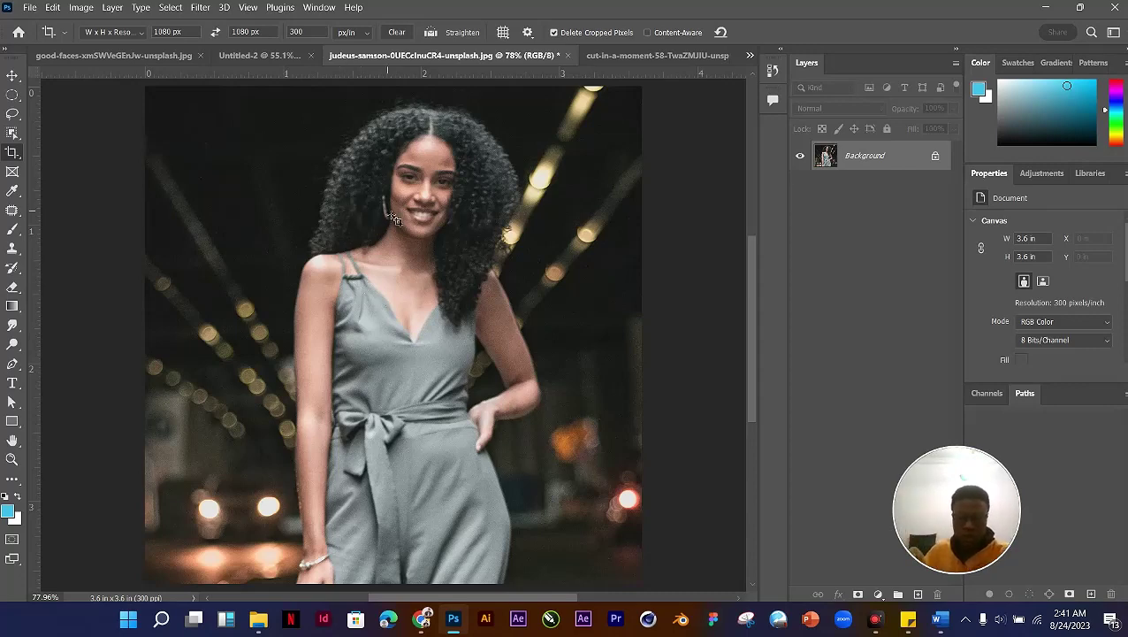
scroll(398, 221, "down", 3)
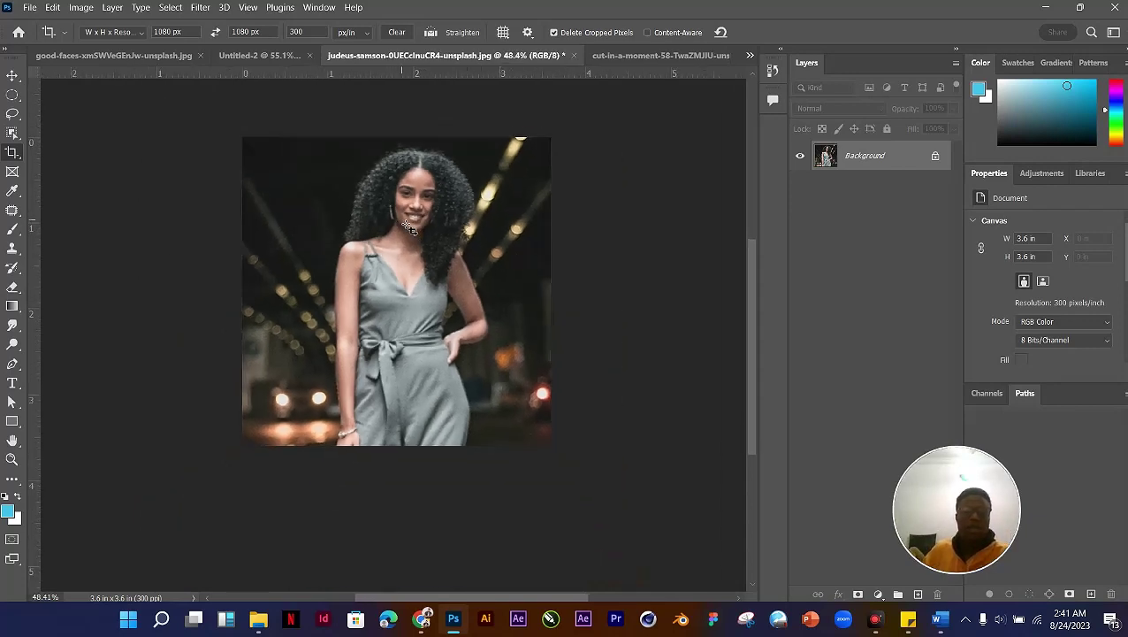
scroll(409, 228, "up", 3)
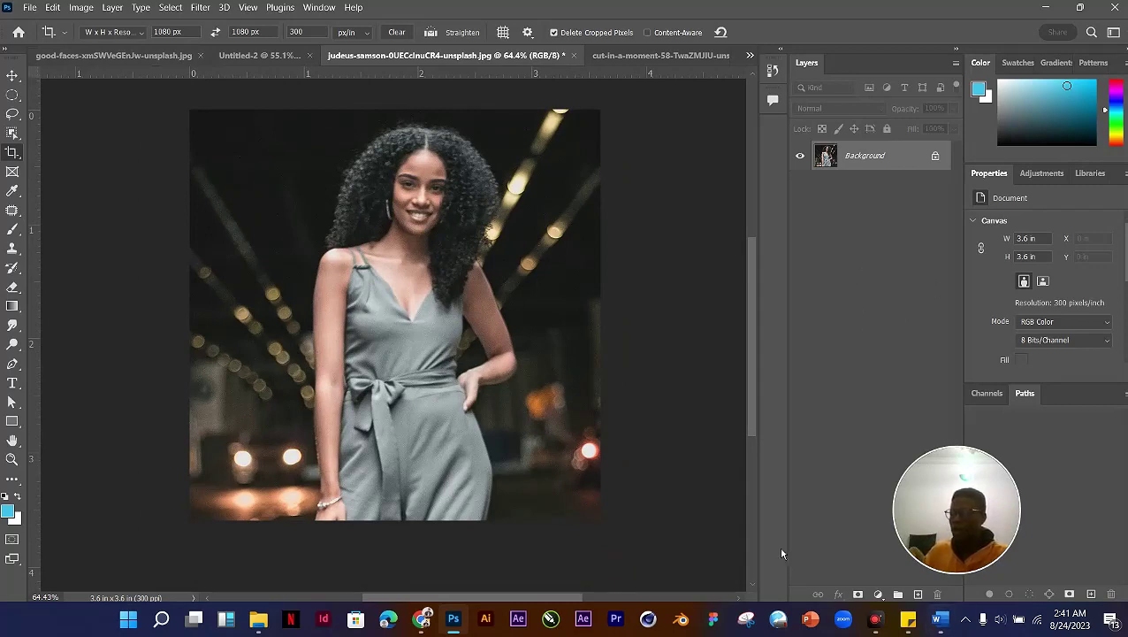
left_click(512, 380)
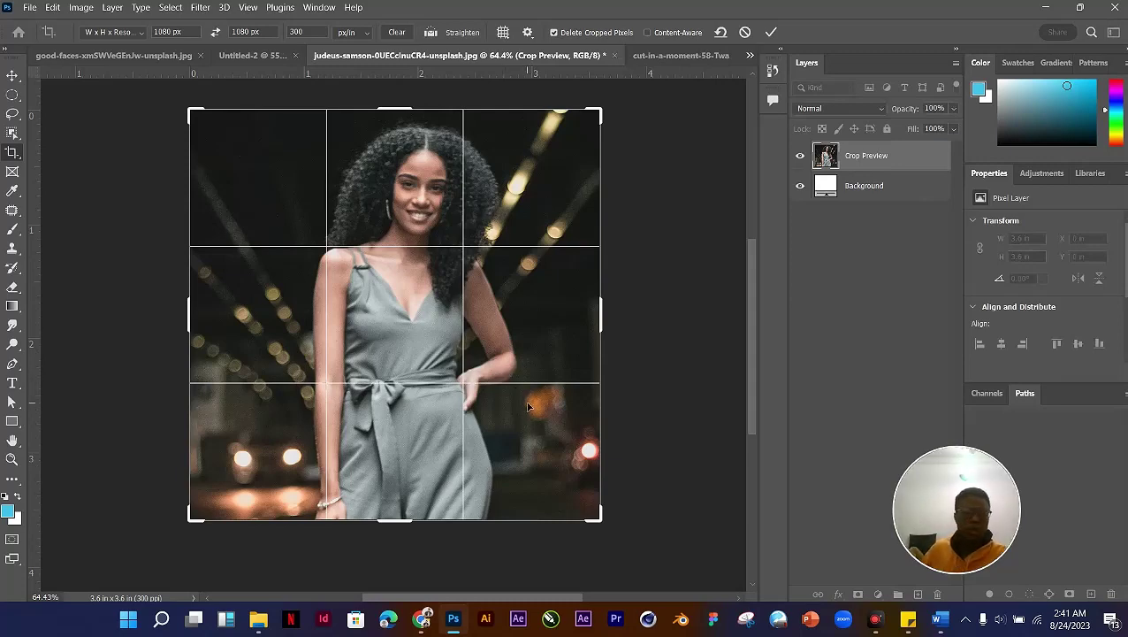
key("Return")
key("v")
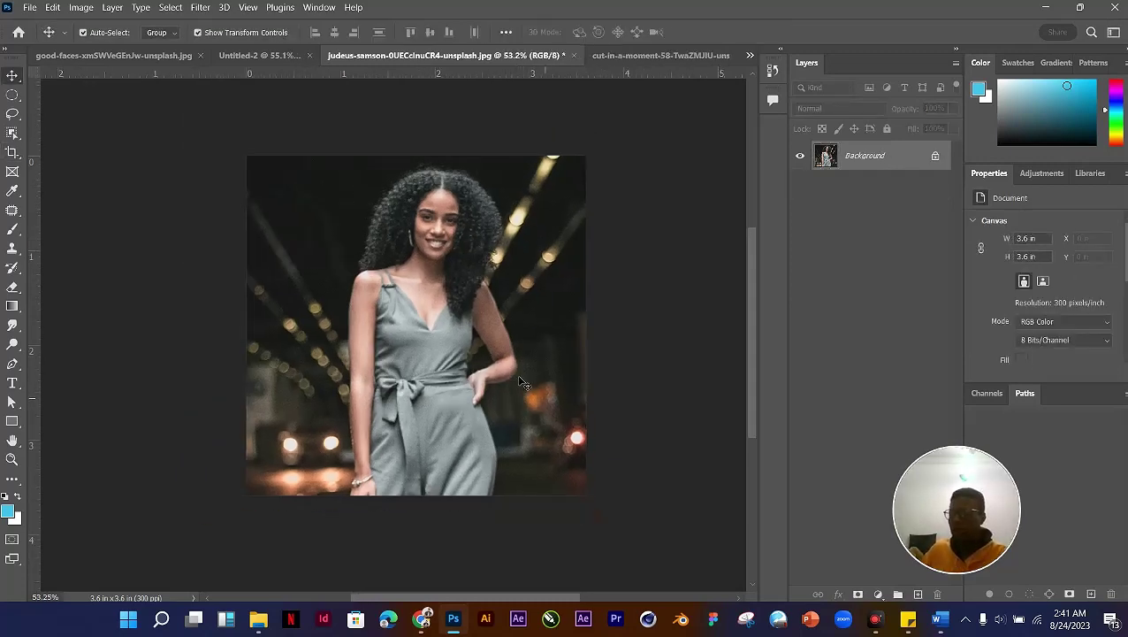
Step: Examine the cropped square portrait at several magnifications to judge its framing and sharpness
scroll(520, 380, "up", 1)
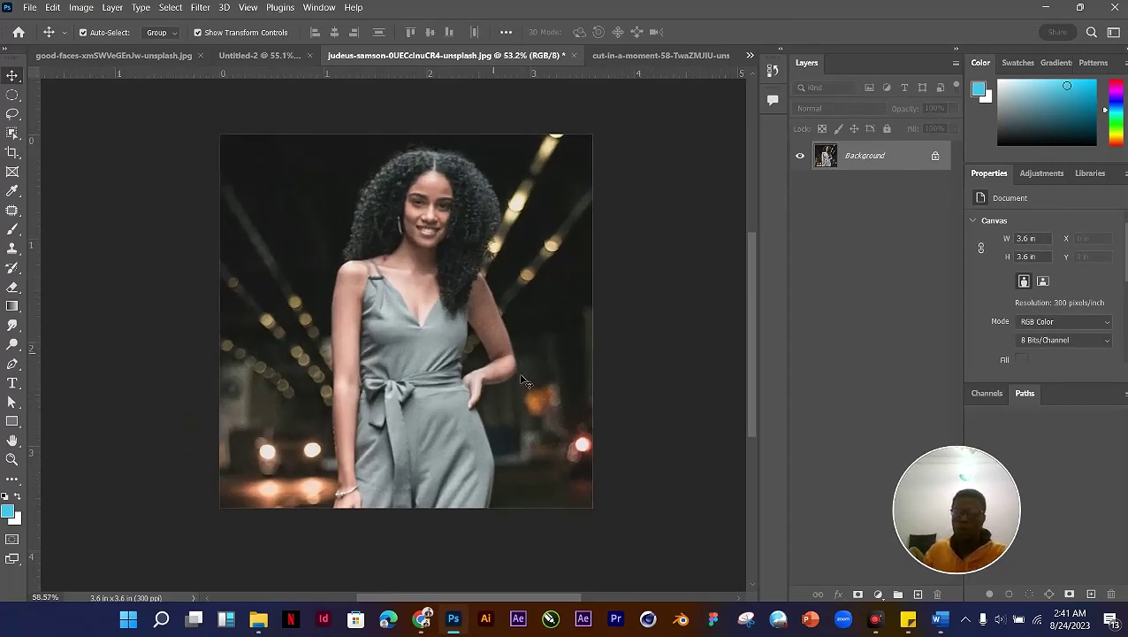
scroll(523, 381, "up", 1)
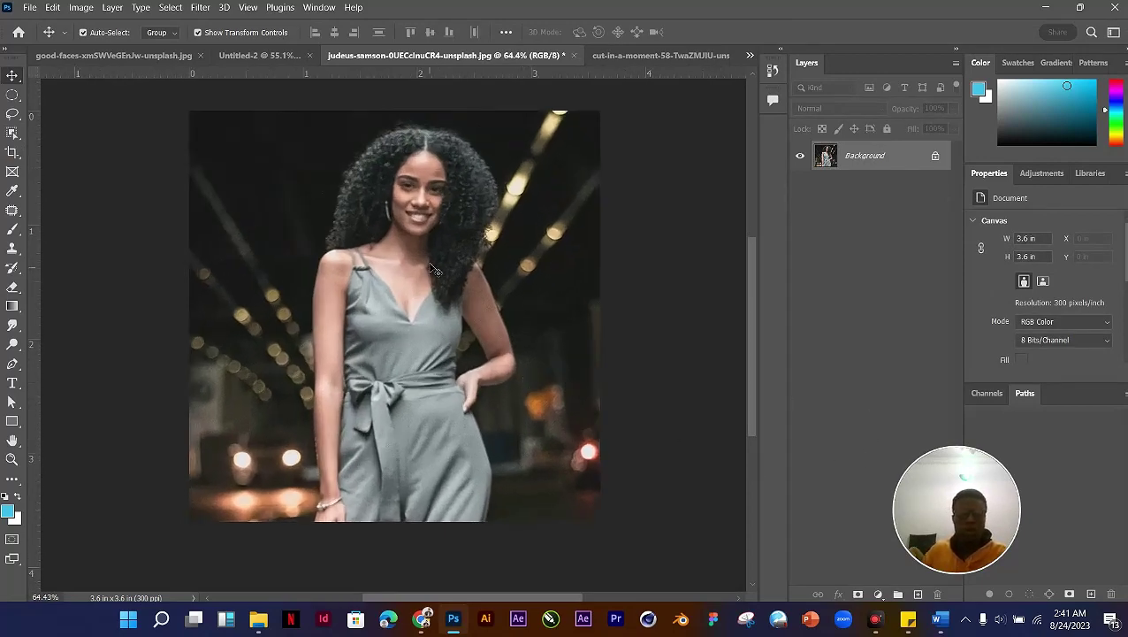
scroll(435, 271, "up", 4)
scroll(442, 284, "down", 6)
scroll(446, 291, "up", 6)
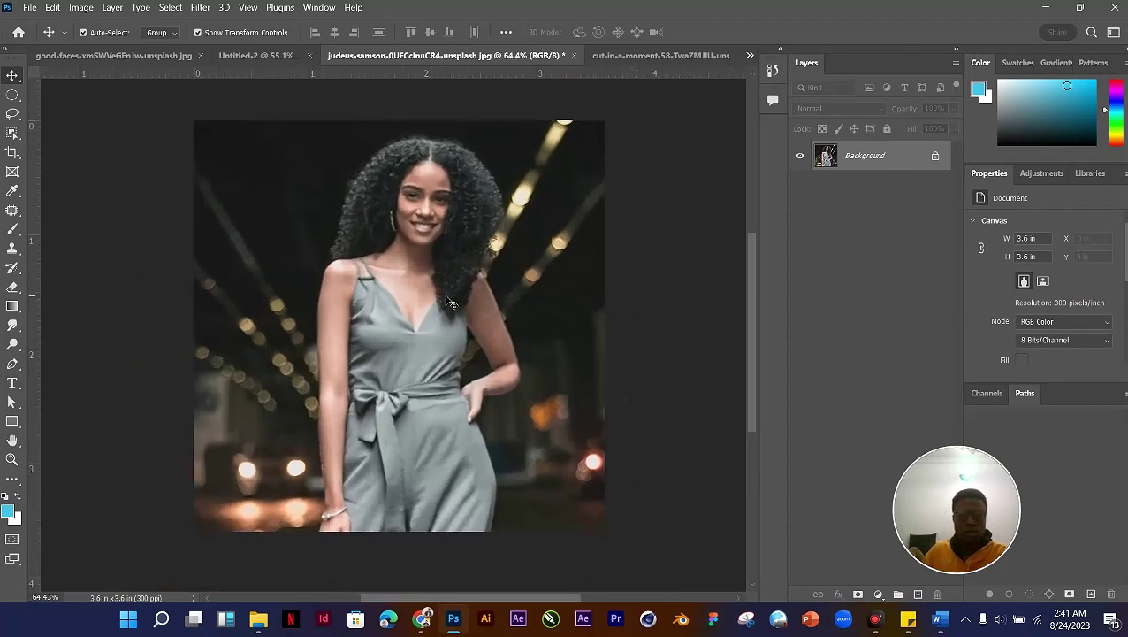
left_click_drag(478, 314, 487, 332)
scroll(482, 329, "down", 2)
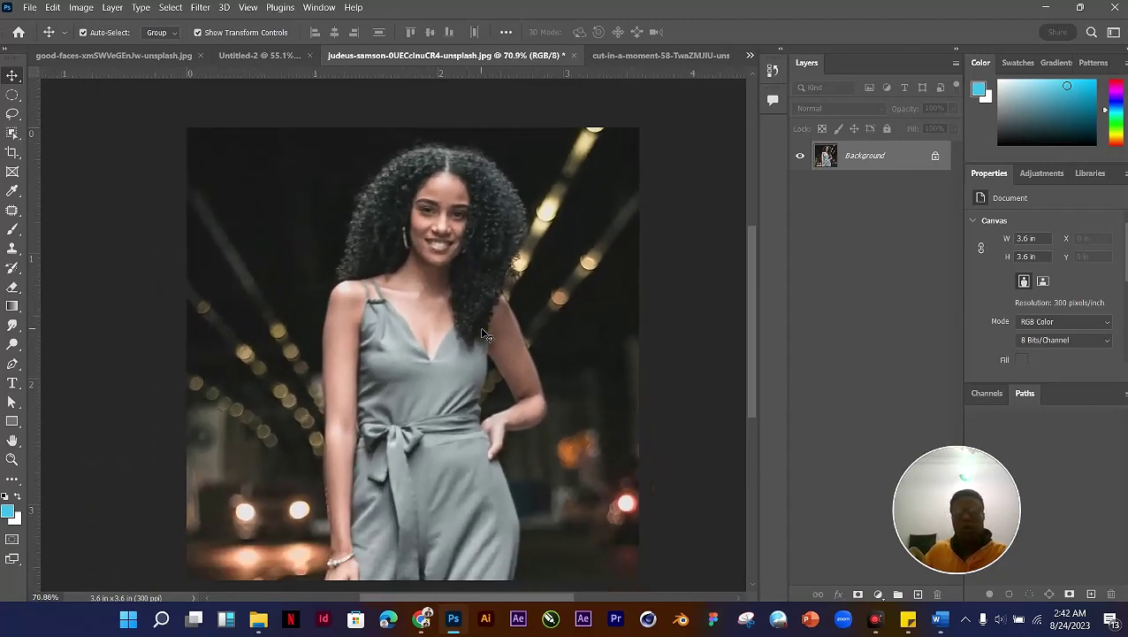
scroll(482, 329, "up", 1)
scroll(484, 334, "down", 1)
scroll(490, 332, "down", 1)
scroll(500, 329, "up", 1)
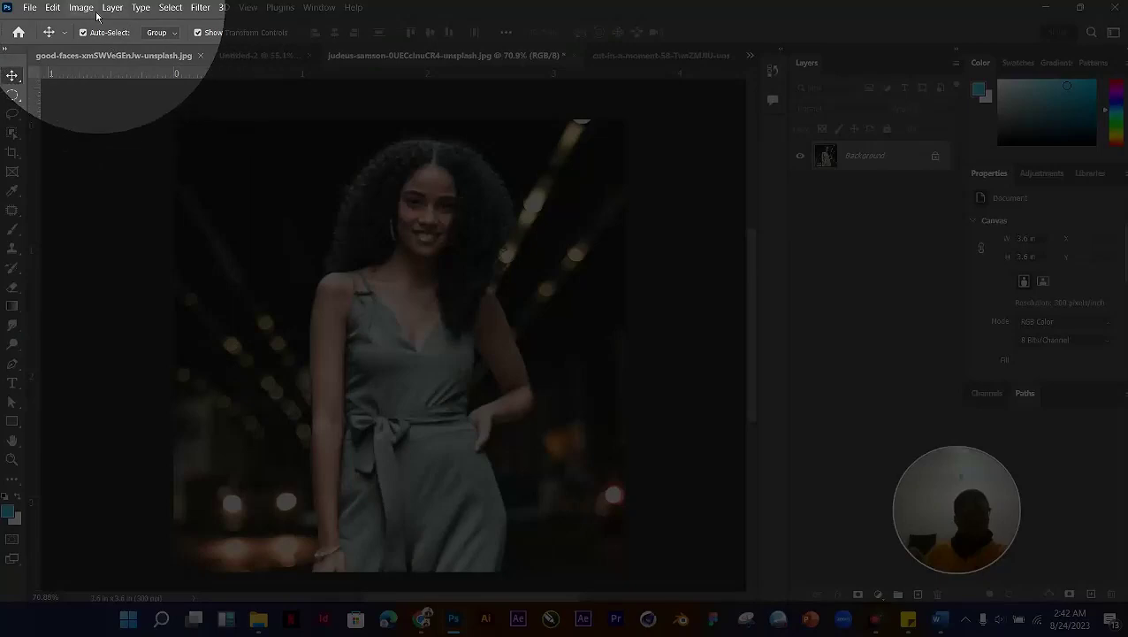
Step: Open the Color Balance adjustment for the cropped portrait and place its dialog clear of the woman's face
left_click(92, 13)
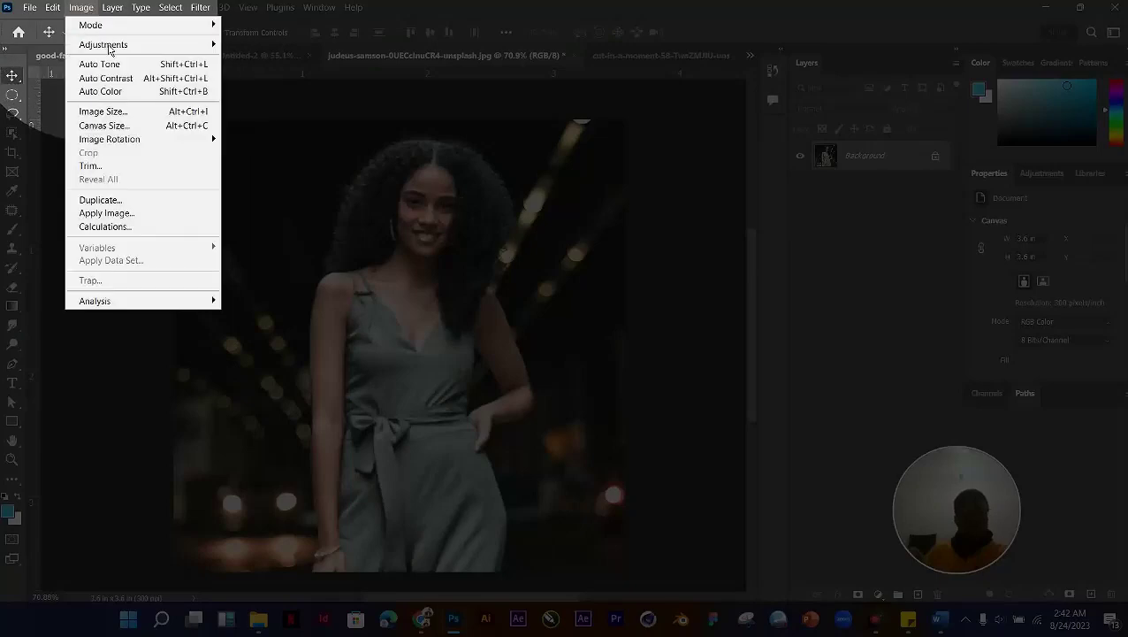
left_click(105, 42)
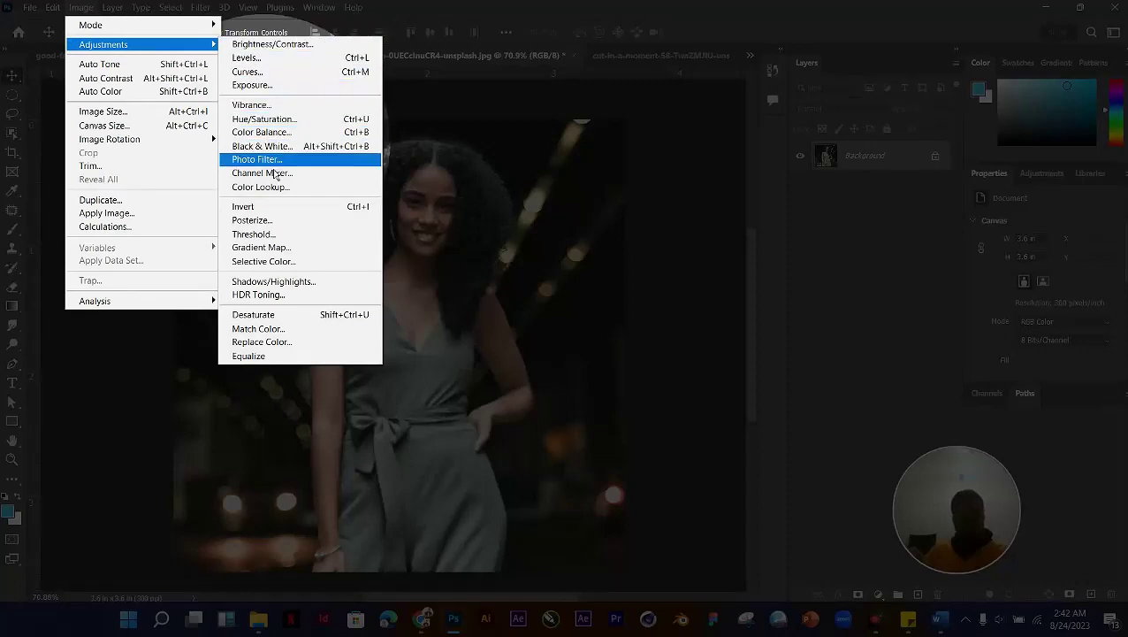
left_click(280, 287)
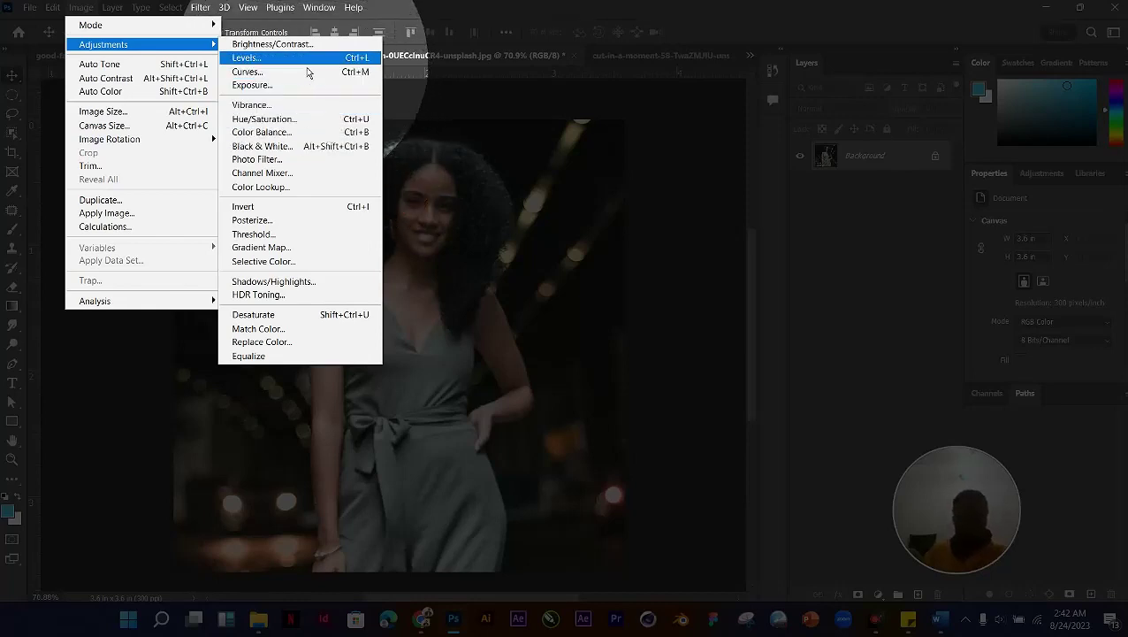
left_click(301, 135)
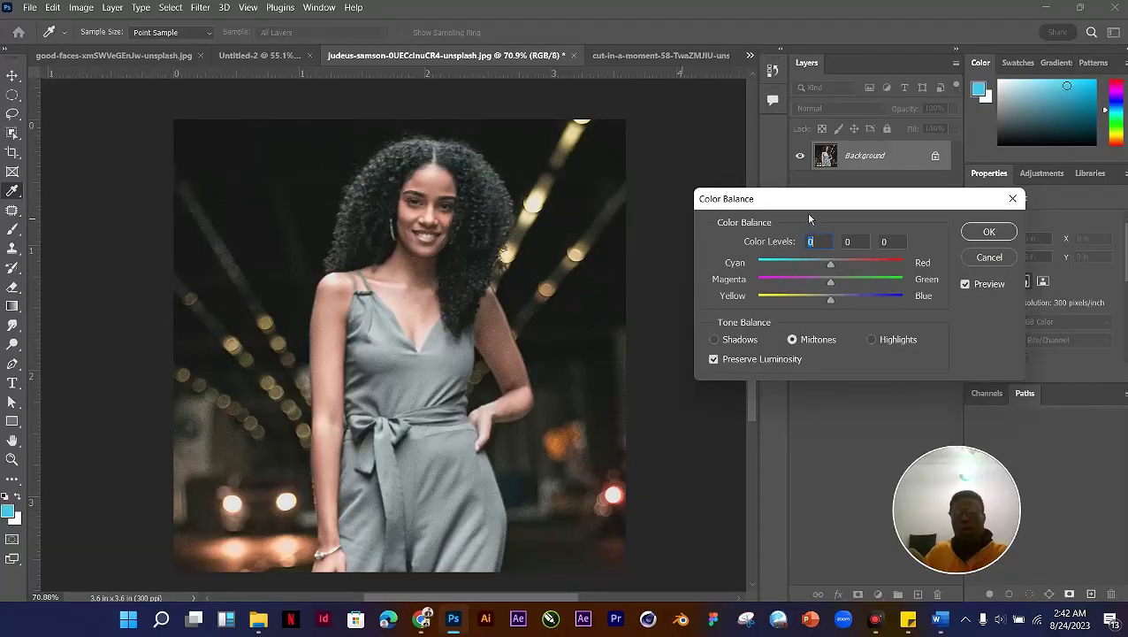
left_click_drag(806, 211, 498, 178)
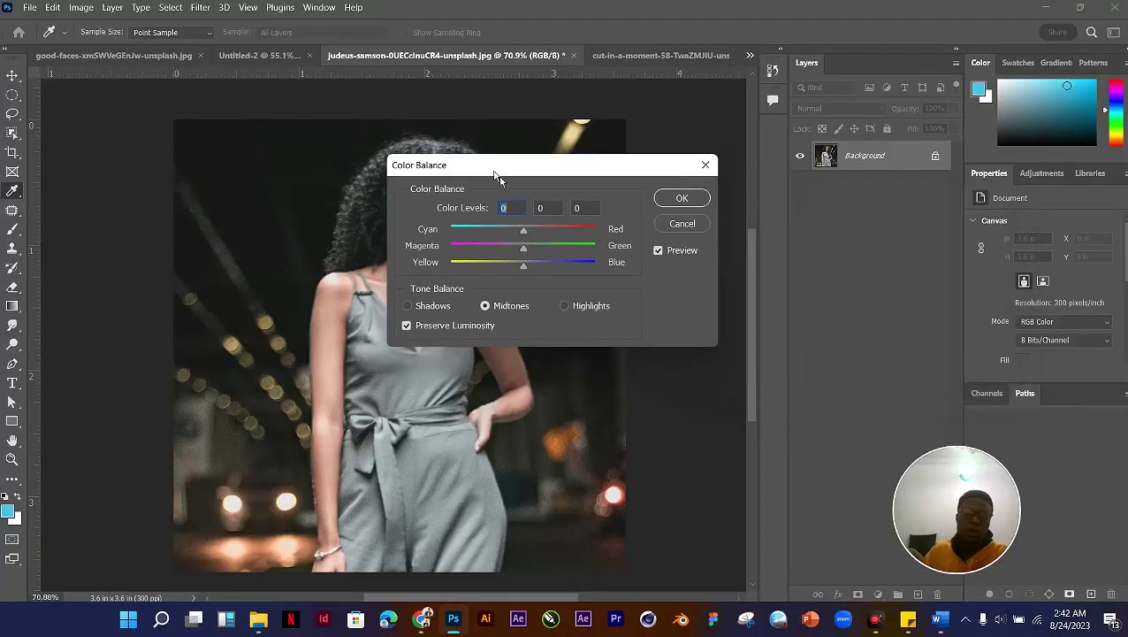
left_click(496, 171)
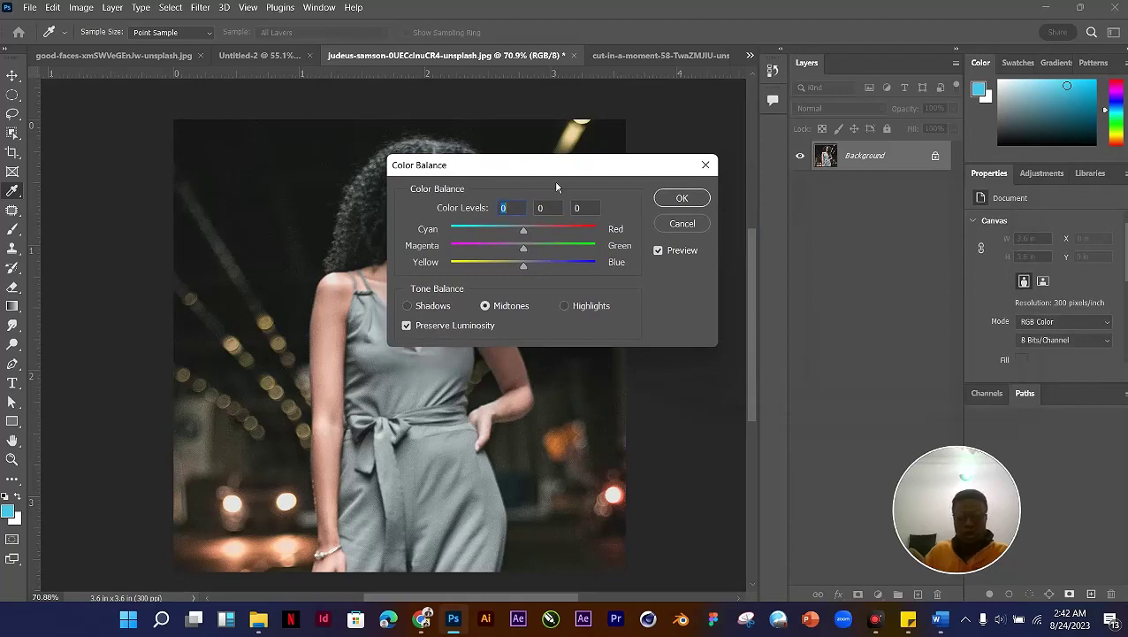
left_click_drag(554, 172, 733, 132)
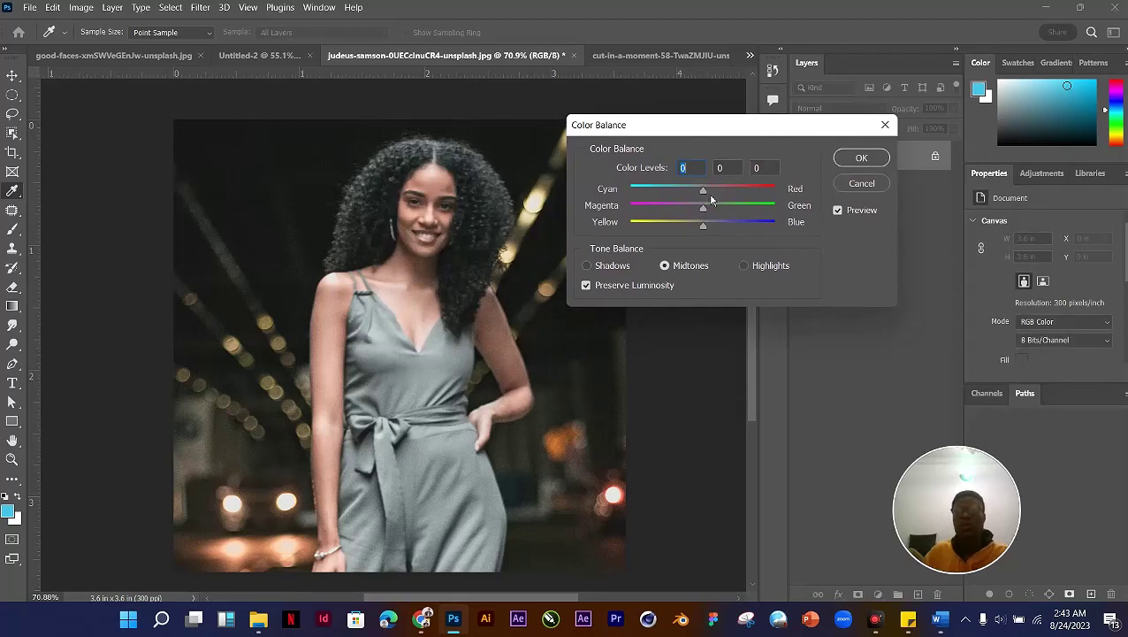
left_click_drag(697, 133, 690, 109)
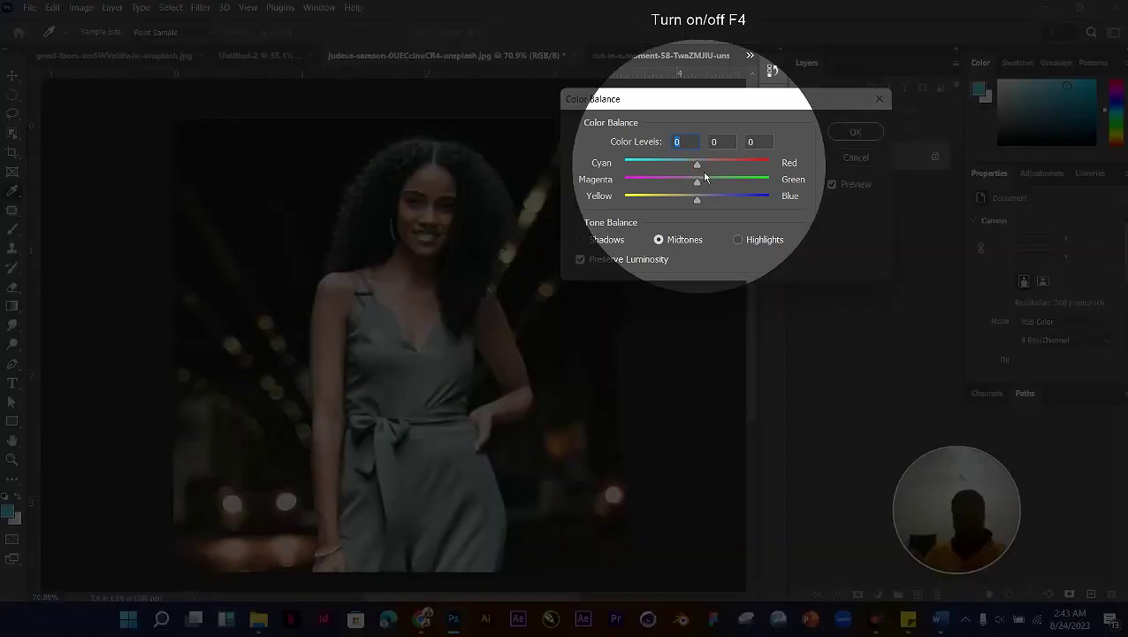
Step: Try midtone Color Balance levels of +17, -5 and +7 on the portrait and discard the adjustment
mouse_move(701, 168)
left_mouse_down()
mouse_move(760, 168)
mouse_move(658, 168)
mouse_move(730, 177)
mouse_move(692, 171)
mouse_move(710, 176)
left_mouse_up()
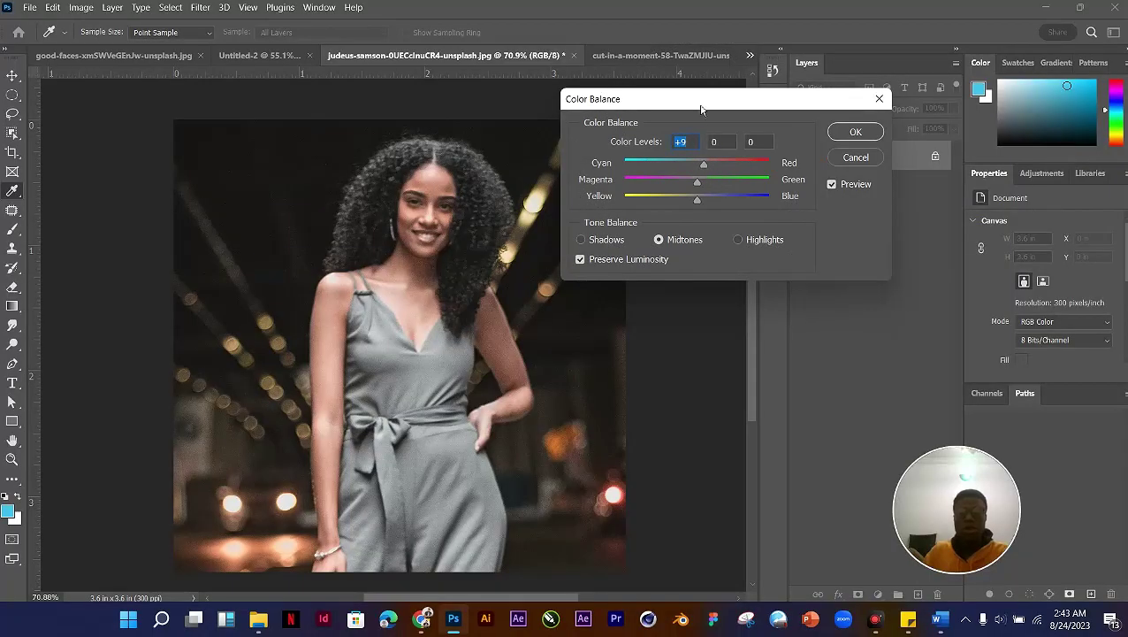
mouse_move(700, 104)
left_mouse_down()
mouse_move(714, 106)
mouse_move(695, 113)
left_mouse_up()
mouse_move(702, 174)
left_mouse_down()
mouse_move(778, 172)
mouse_move(616, 178)
mouse_move(712, 176)
mouse_move(698, 196)
left_mouse_up()
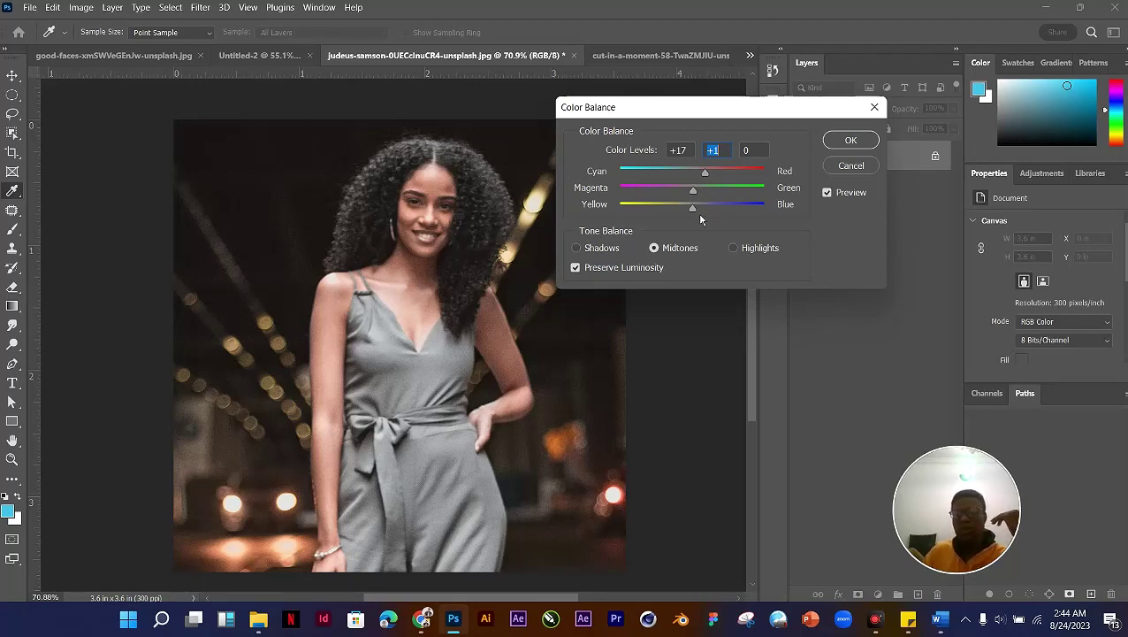
mouse_move(694, 209)
left_mouse_down()
mouse_move(720, 211)
mouse_move(700, 215)
mouse_move(699, 177)
mouse_move(691, 217)
mouse_move(685, 194)
mouse_move(697, 190)
mouse_move(699, 200)
left_mouse_up()
left_click(712, 179)
left_click(698, 209)
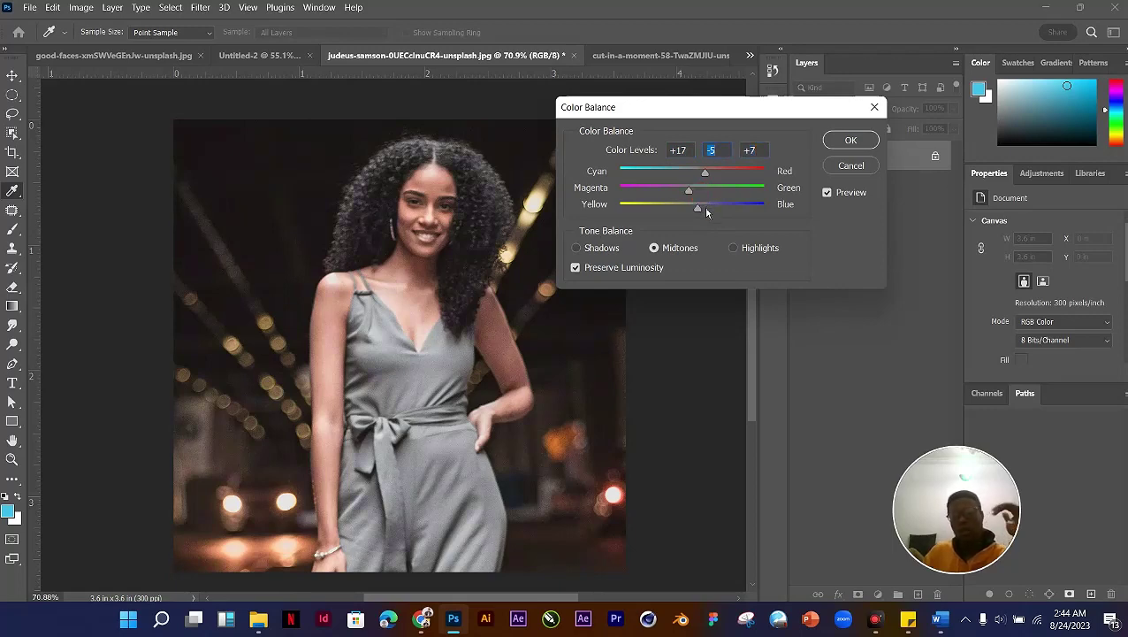
left_click(851, 174)
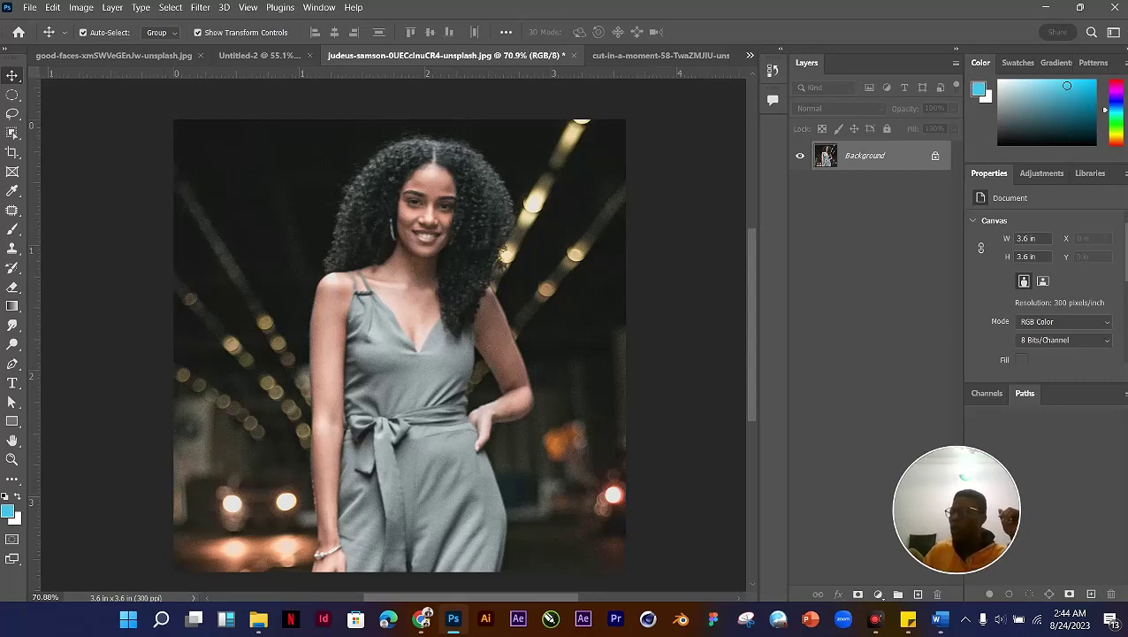
Step: Open the Brightness/Contrast adjustment for the cropped portrait and move its dialog clear of the woman's face
key("alt+Tab")
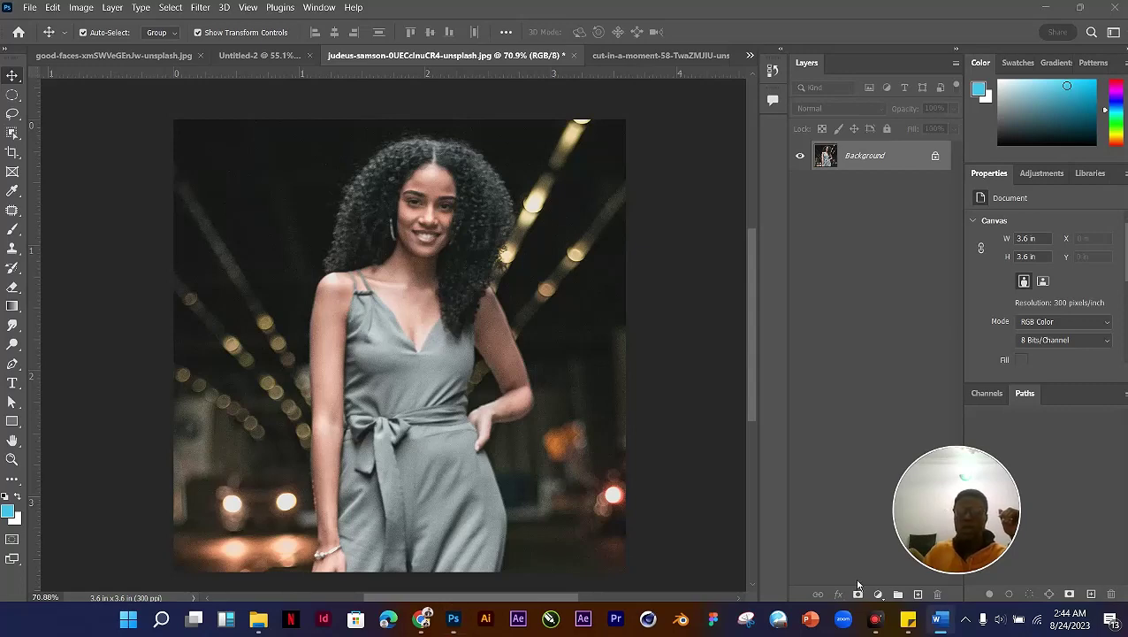
left_click(870, 171)
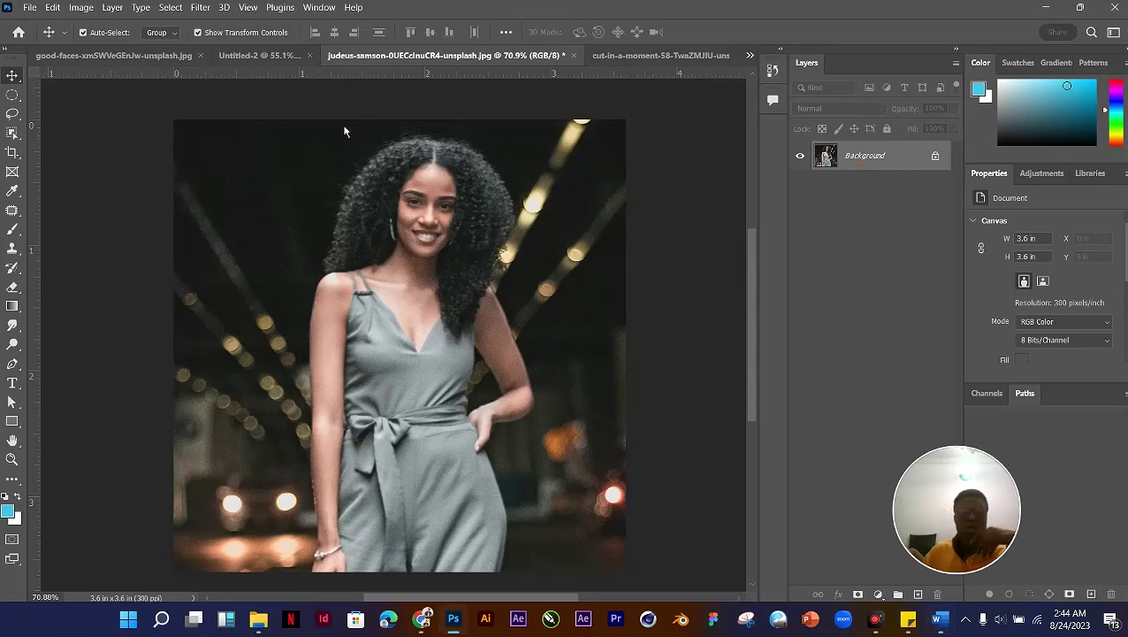
left_click(86, 13)
mouse_move(101, 51)
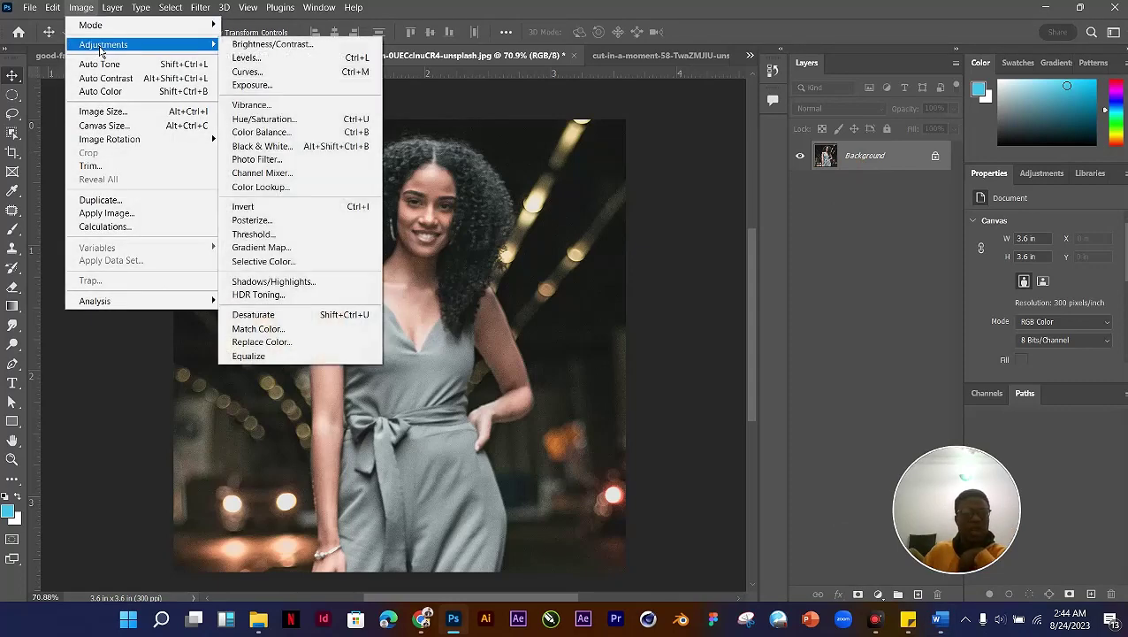
left_click(157, 45)
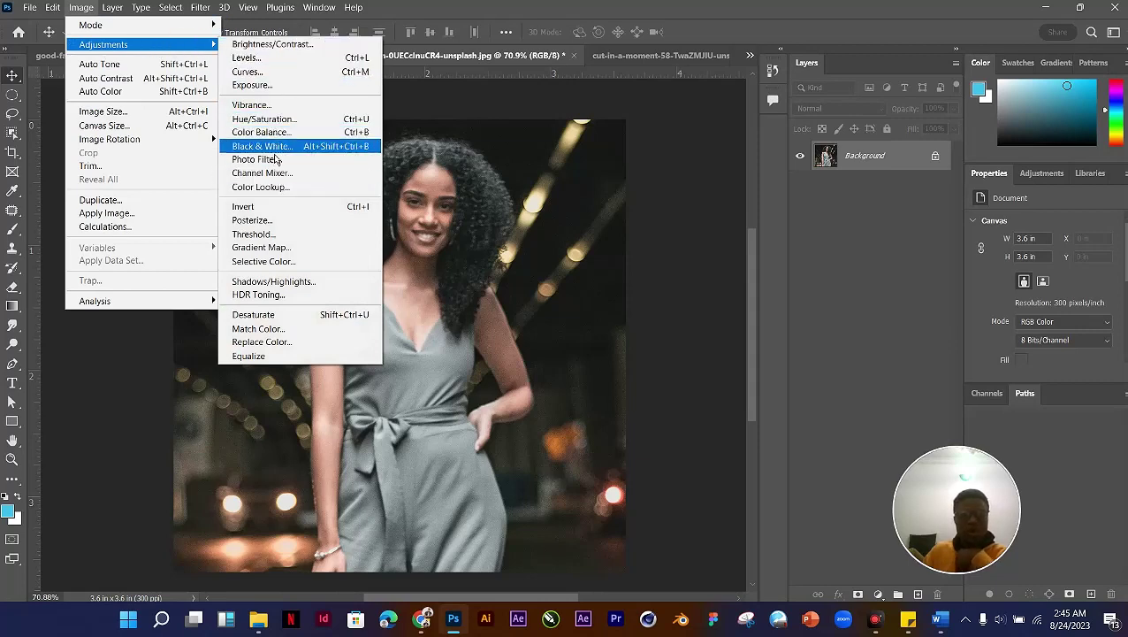
left_click(270, 44)
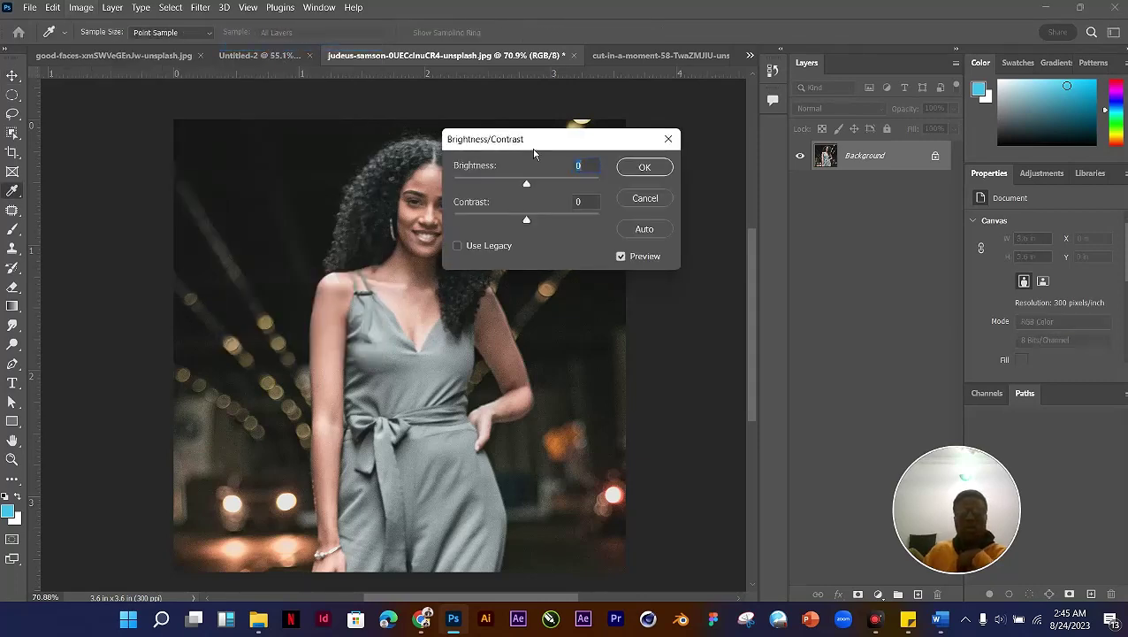
mouse_move(536, 152)
left_mouse_down()
mouse_move(670, 143)
mouse_move(681, 177)
mouse_move(635, 177)
mouse_move(691, 183)
mouse_move(673, 176)
mouse_move(634, 214)
mouse_move(694, 217)
mouse_move(675, 207)
mouse_move(673, 179)
mouse_move(678, 198)
mouse_move(649, 214)
mouse_move(683, 181)
mouse_move(663, 179)
left_mouse_up()
Step: Try Brightness 15 and Contrast 17 on the portrait, return Brightness to 0 and discard the adjustment
left_click(676, 210)
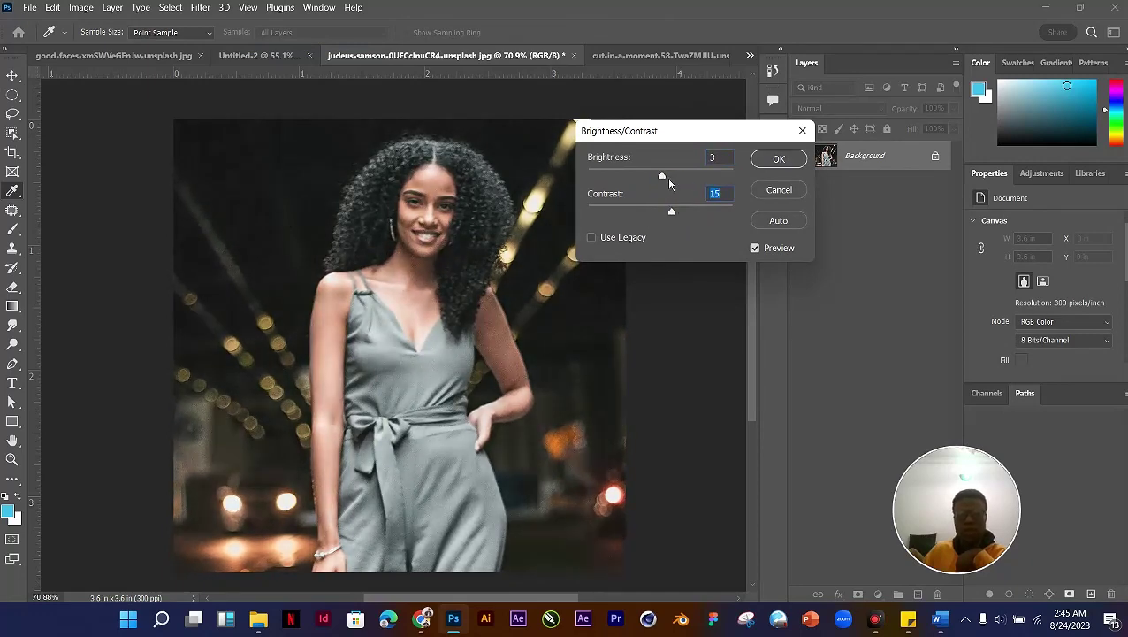
mouse_move(678, 223)
left_mouse_down()
mouse_move(656, 230)
mouse_move(668, 226)
left_mouse_up()
mouse_move(669, 186)
left_mouse_down()
mouse_move(681, 187)
mouse_move(648, 213)
mouse_move(678, 216)
mouse_move(679, 181)
mouse_move(667, 181)
left_mouse_up()
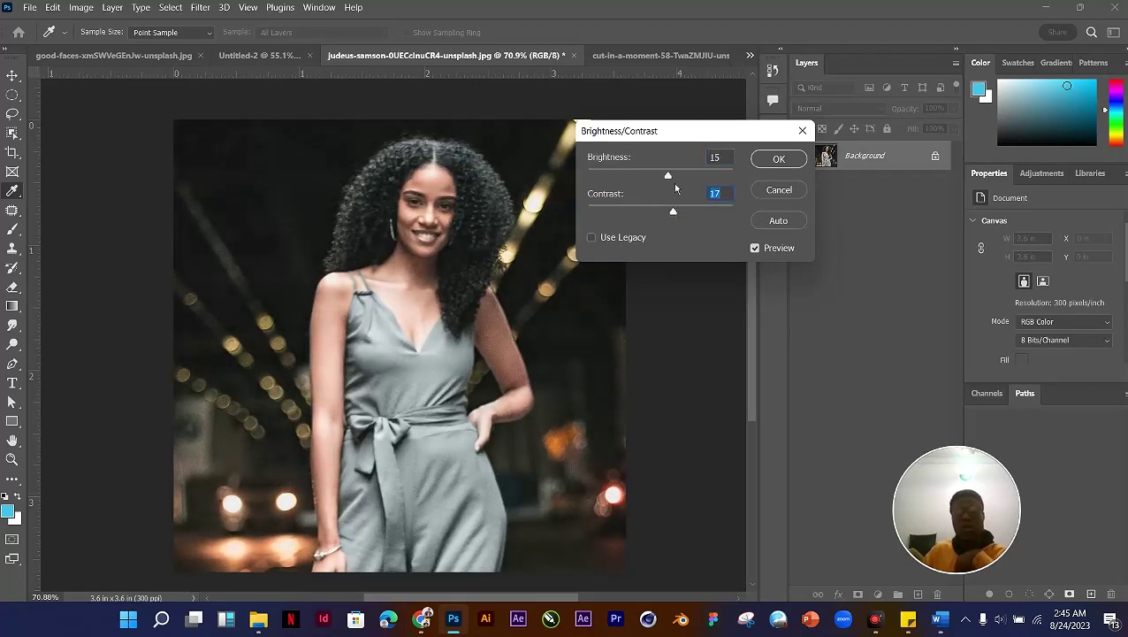
left_click(675, 184)
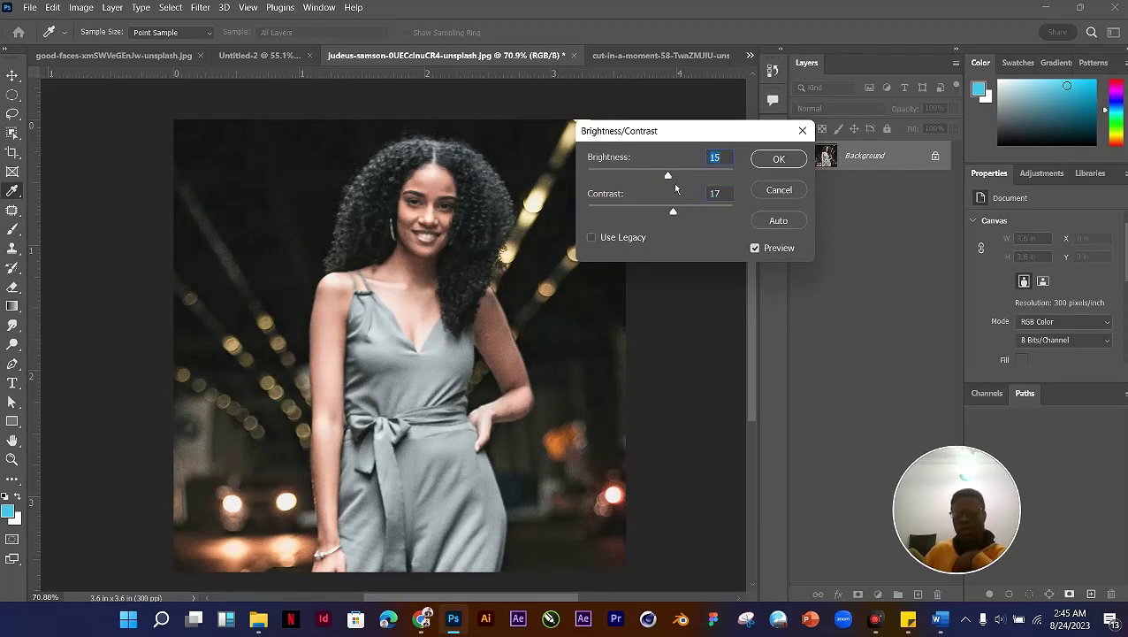
mouse_move(675, 186)
left_mouse_down()
mouse_move(688, 188)
mouse_move(661, 176)
left_mouse_up()
left_click(774, 194)
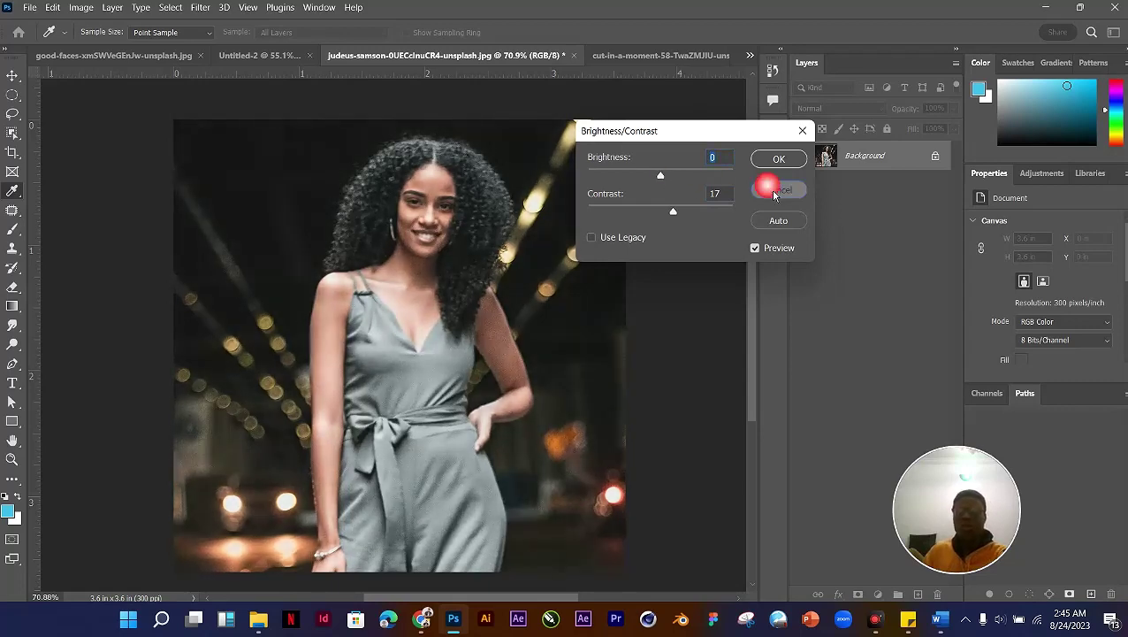
key("v")
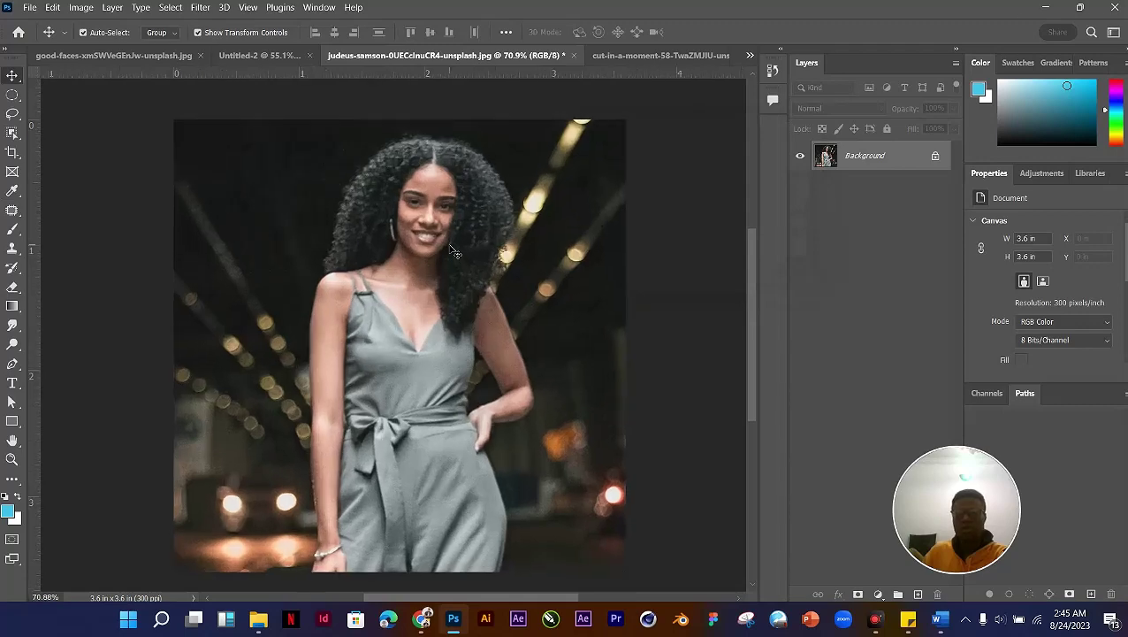
mouse_move(967, 489)
left_click_drag(966, 489, 1038, 491)
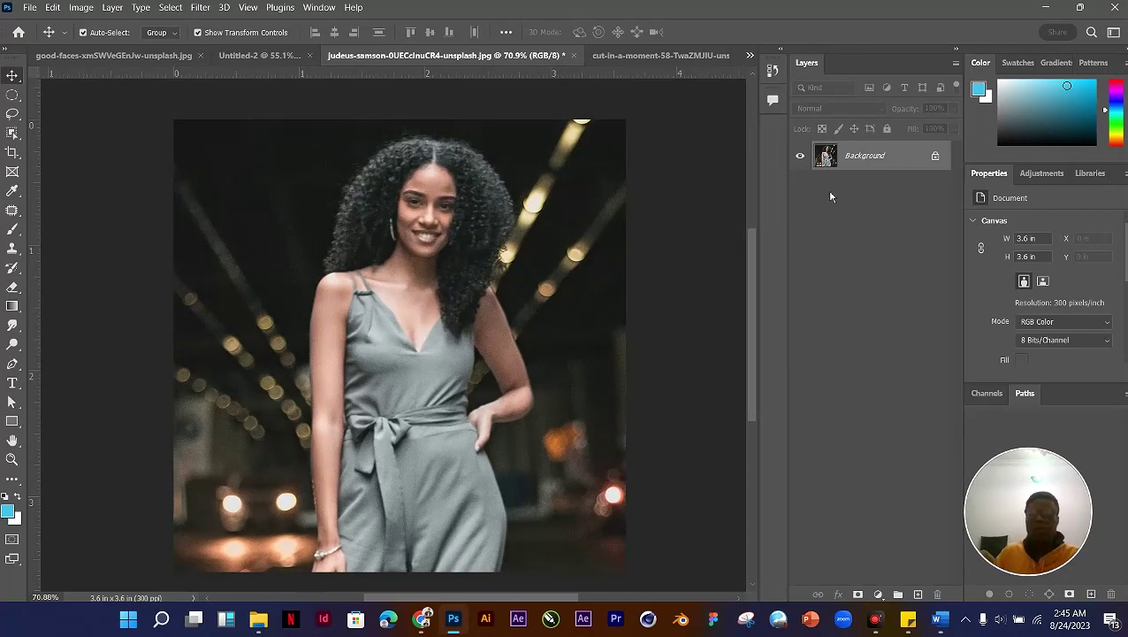
Step: Open the Curves adjustment for the portrait and place its dialog beside the woman's face
key("ctrl")
left_click(80, 8)
mouse_move(124, 49)
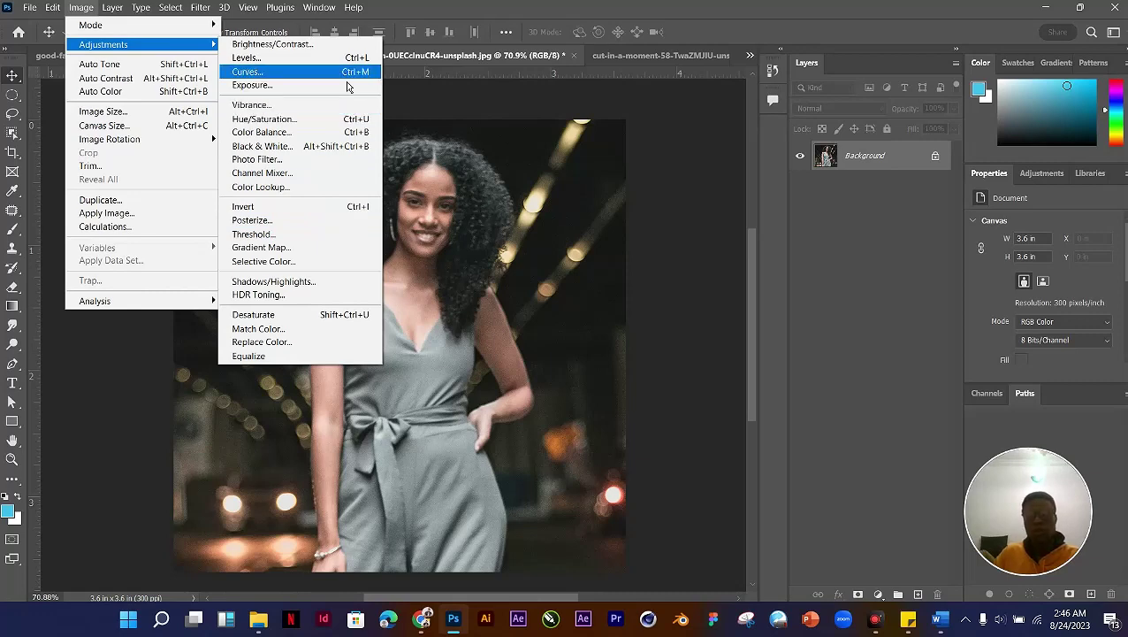
left_click(254, 71)
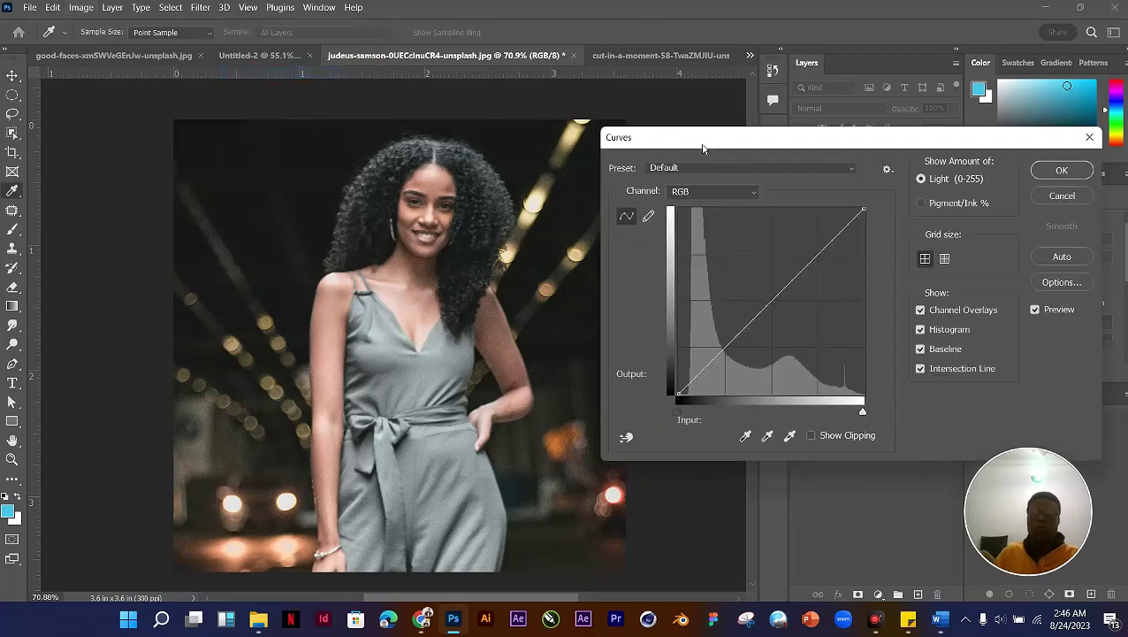
left_click_drag(711, 150, 640, 132)
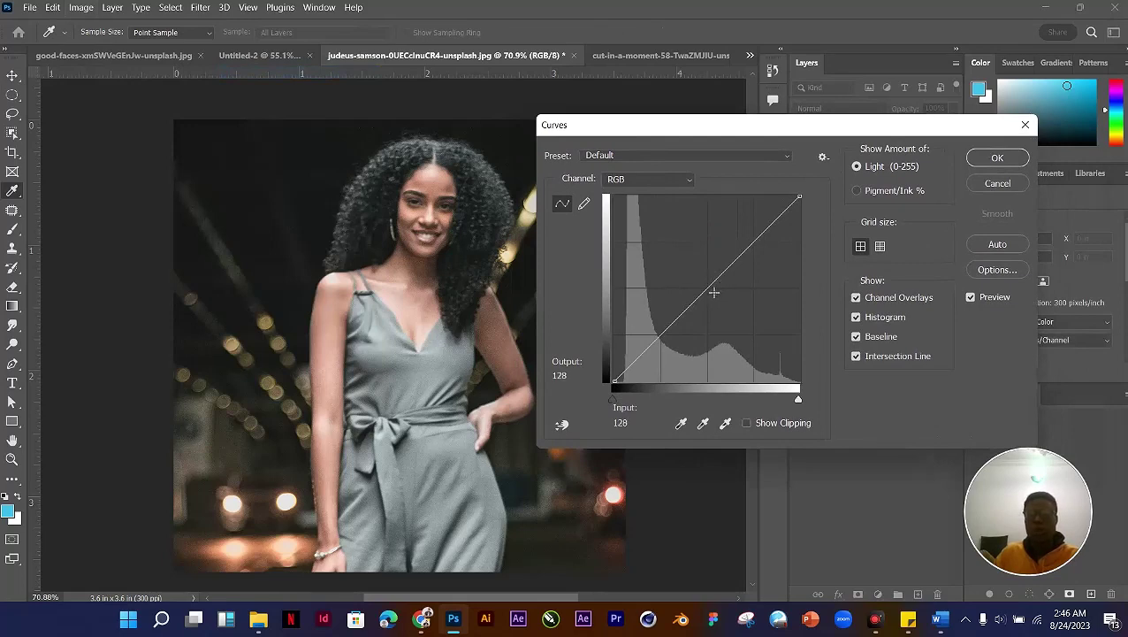
Step: Shape an S-curve on the RGB channel with points at input 66, output 52 and input 195, output 208
left_click_drag(714, 292, 695, 306)
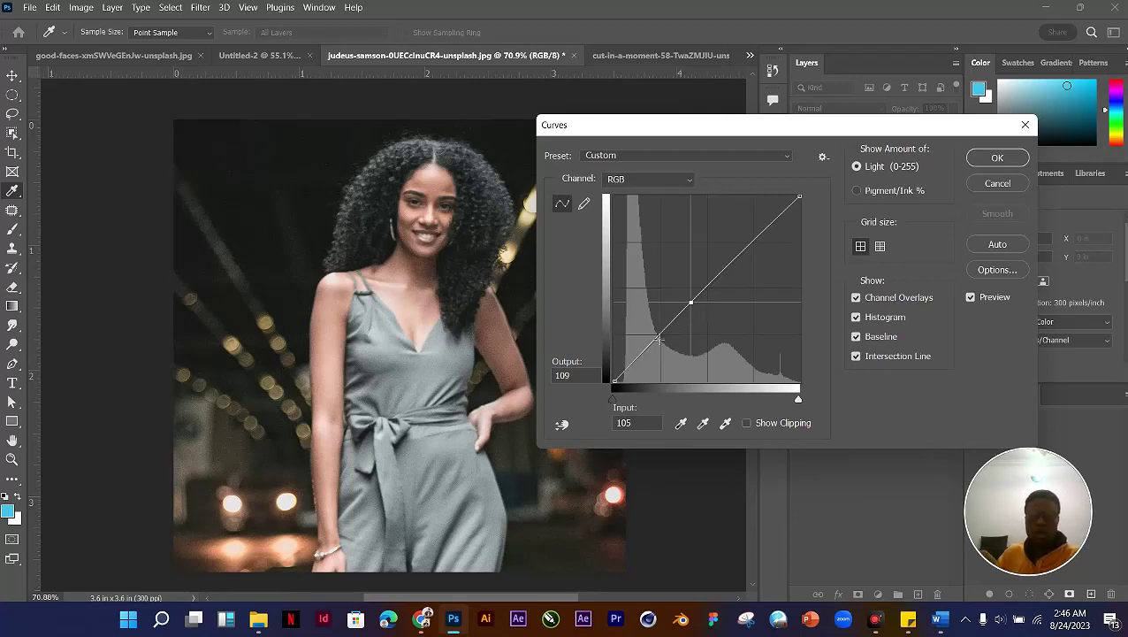
left_click_drag(696, 310, 666, 352)
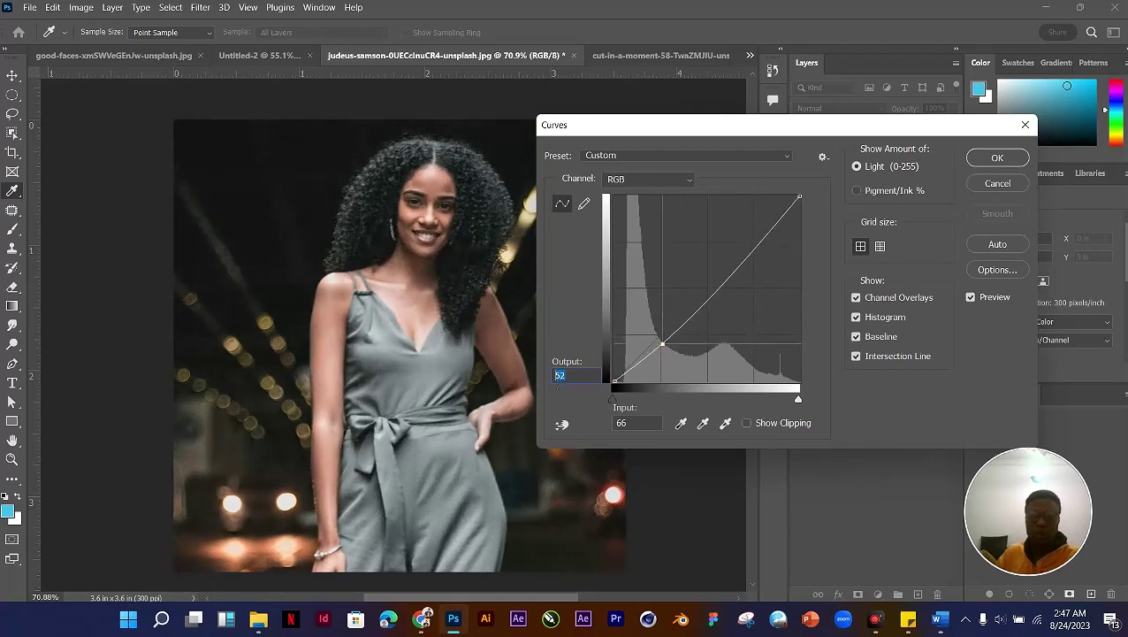
key("Tab")
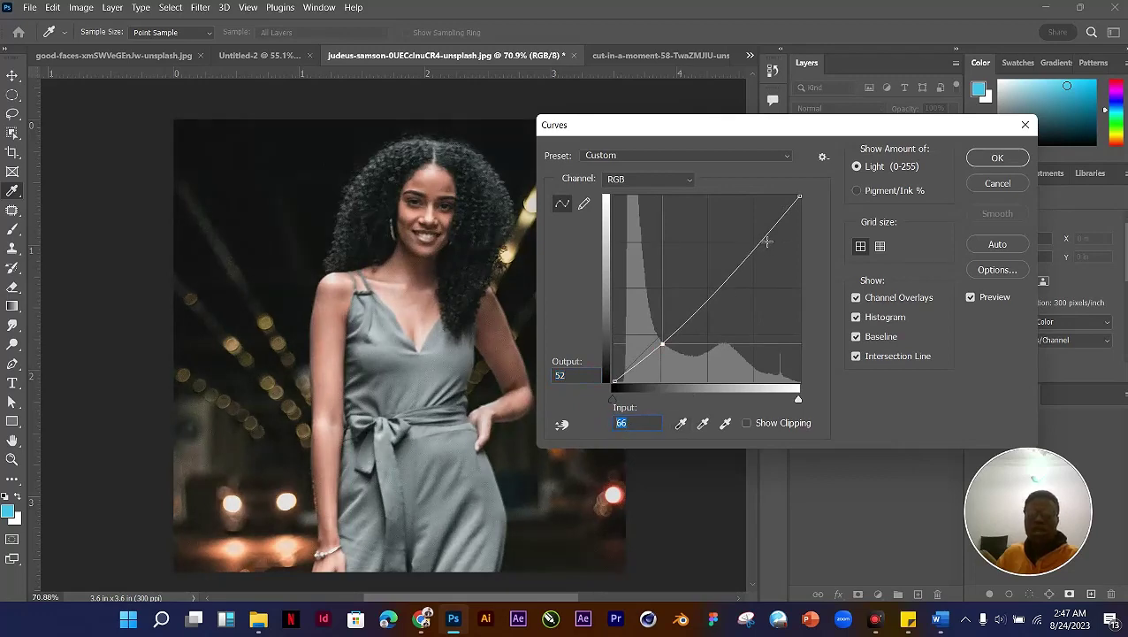
left_click_drag(766, 240, 761, 233)
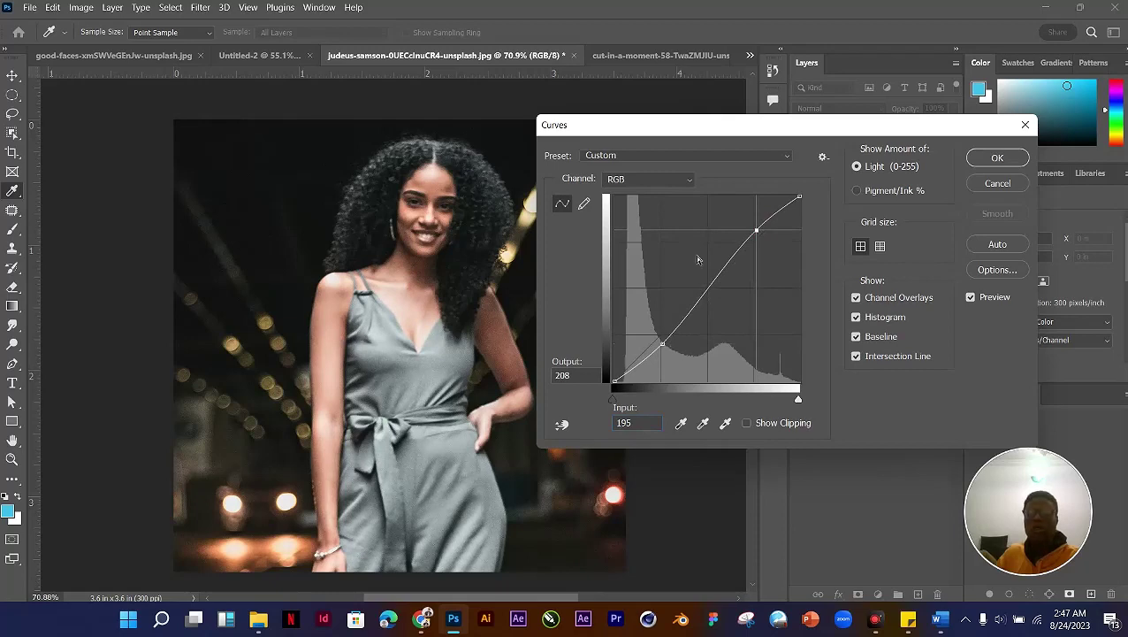
Step: Try moving the shadow point to input 85, output 69 and the highlight point to input 91, output 73, and discard the Curves adjustment
left_click_drag(713, 136, 716, 99)
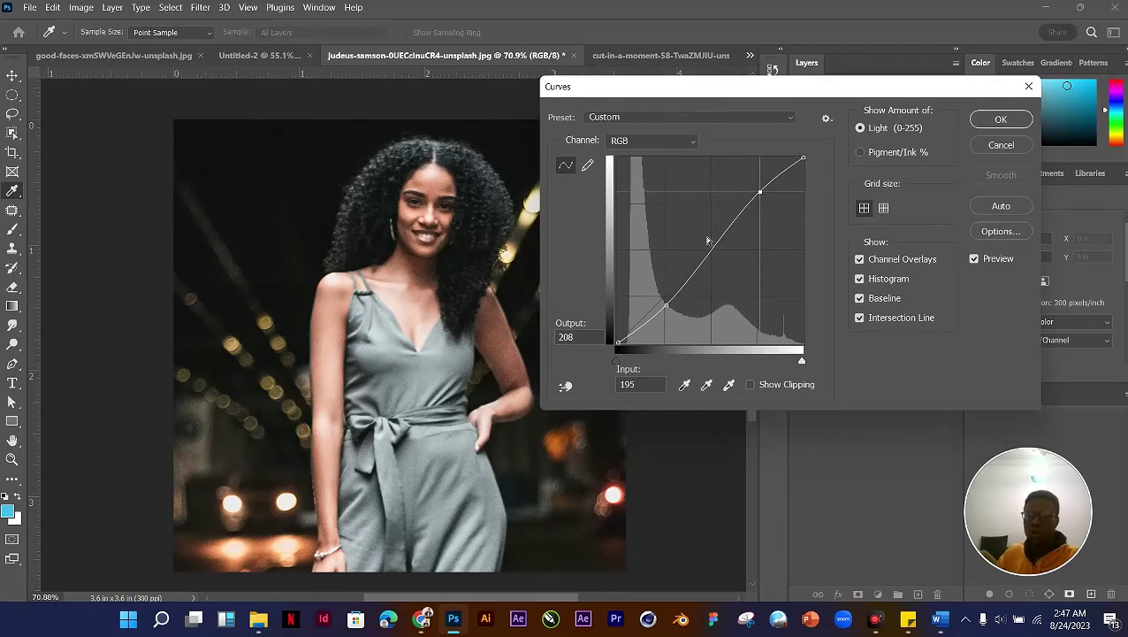
mouse_move(671, 311)
left_mouse_down()
mouse_move(694, 265)
mouse_move(709, 255)
mouse_move(672, 301)
mouse_move(758, 192)
mouse_move(775, 188)
mouse_move(685, 299)
left_mouse_up()
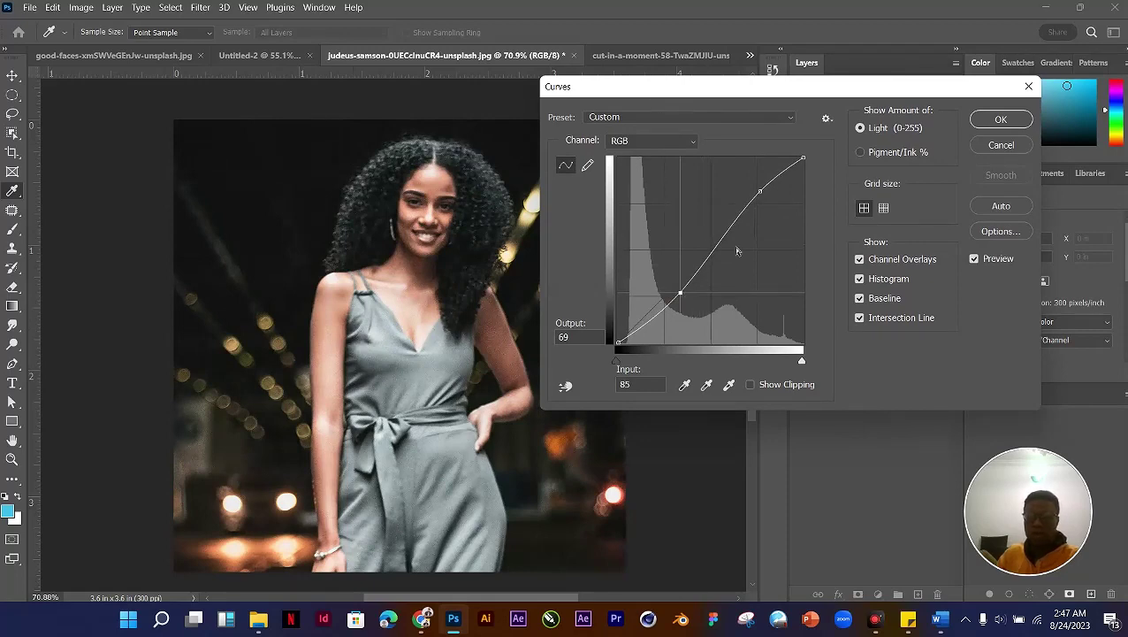
left_click_drag(761, 191, 687, 293)
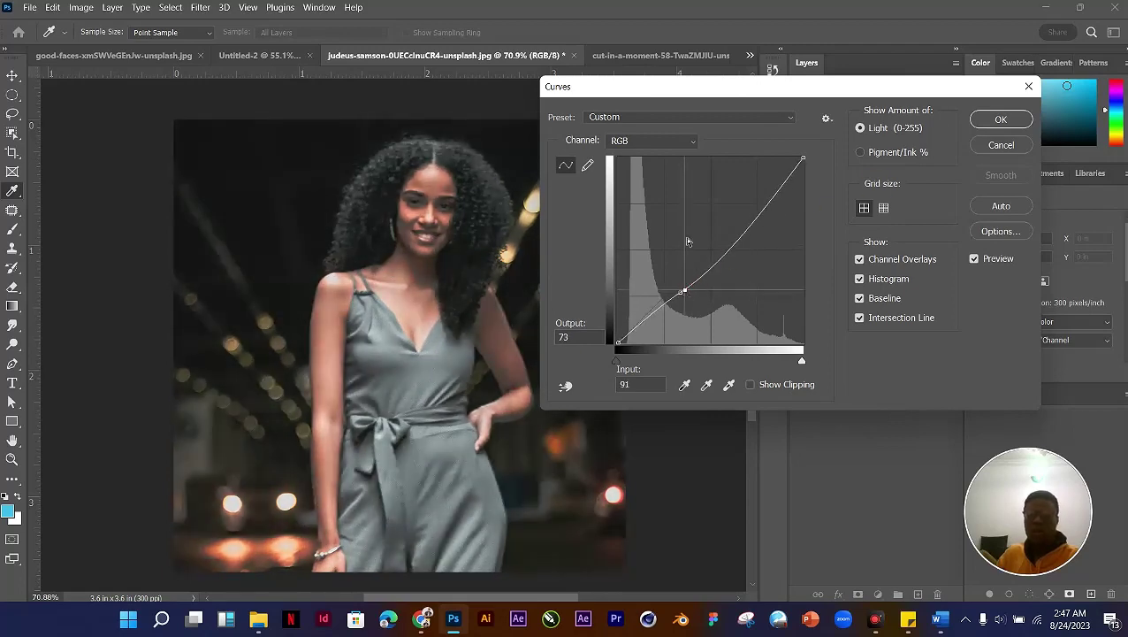
left_click(1001, 144)
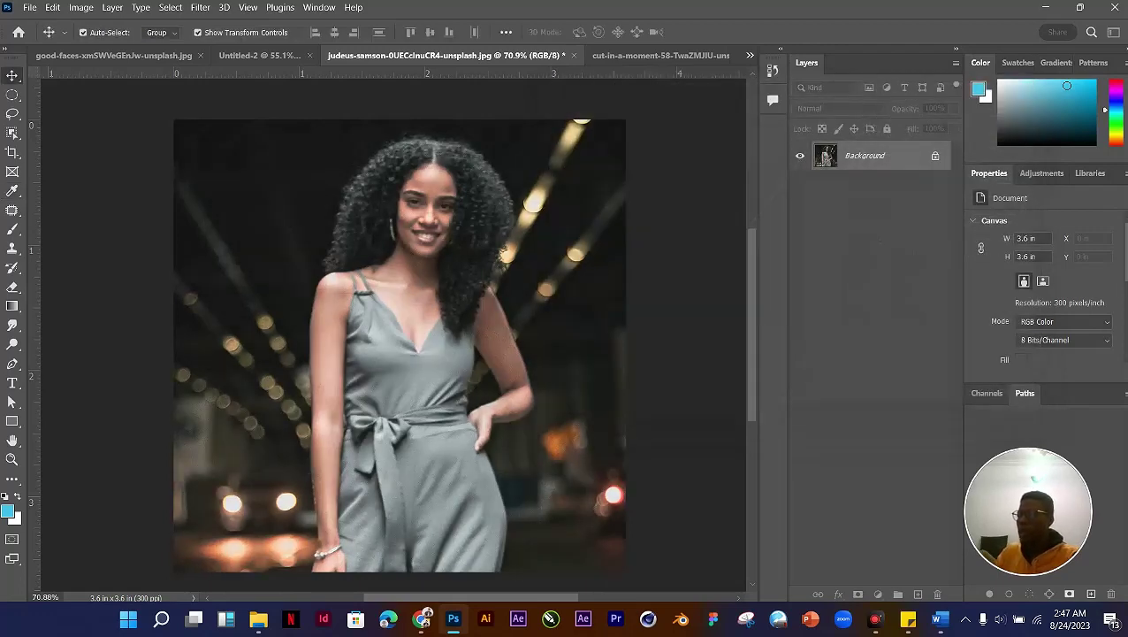
Step: Open the Levels adjustment for the portrait and place its dialog clear of the woman's face
key("alt+Tab")
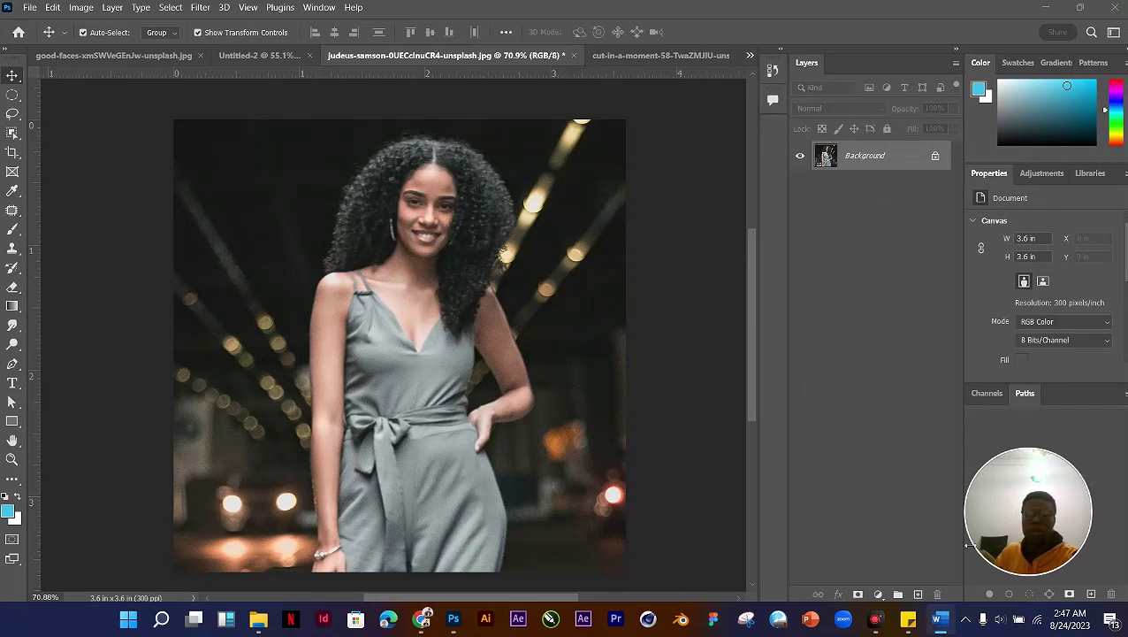
left_click(881, 168)
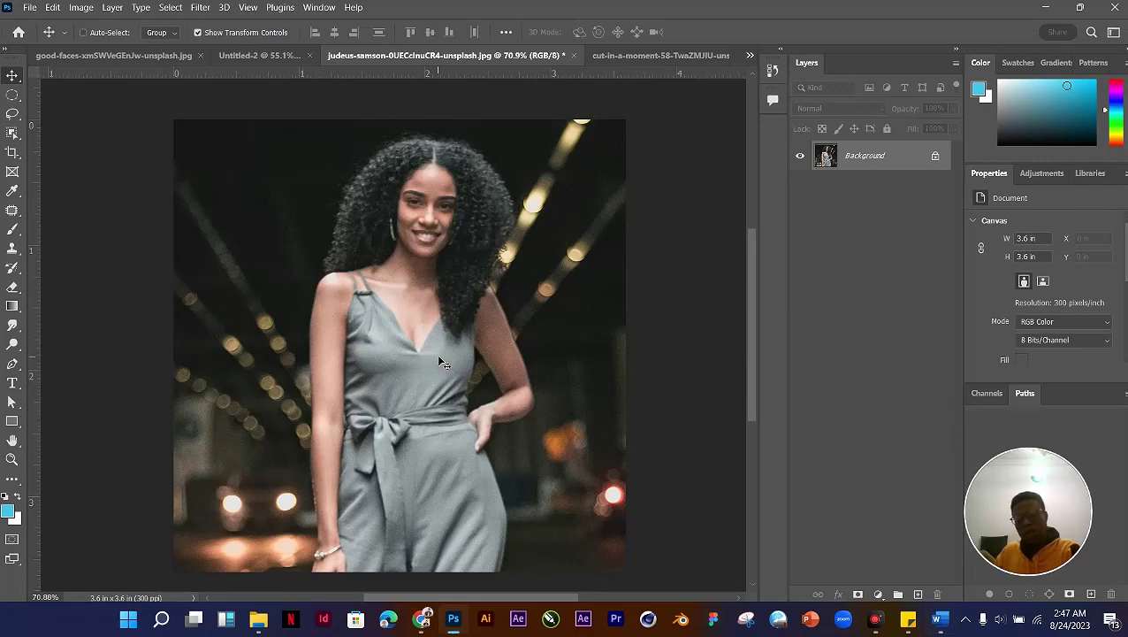
key("ctrl")
left_click(81, 7)
mouse_move(113, 46)
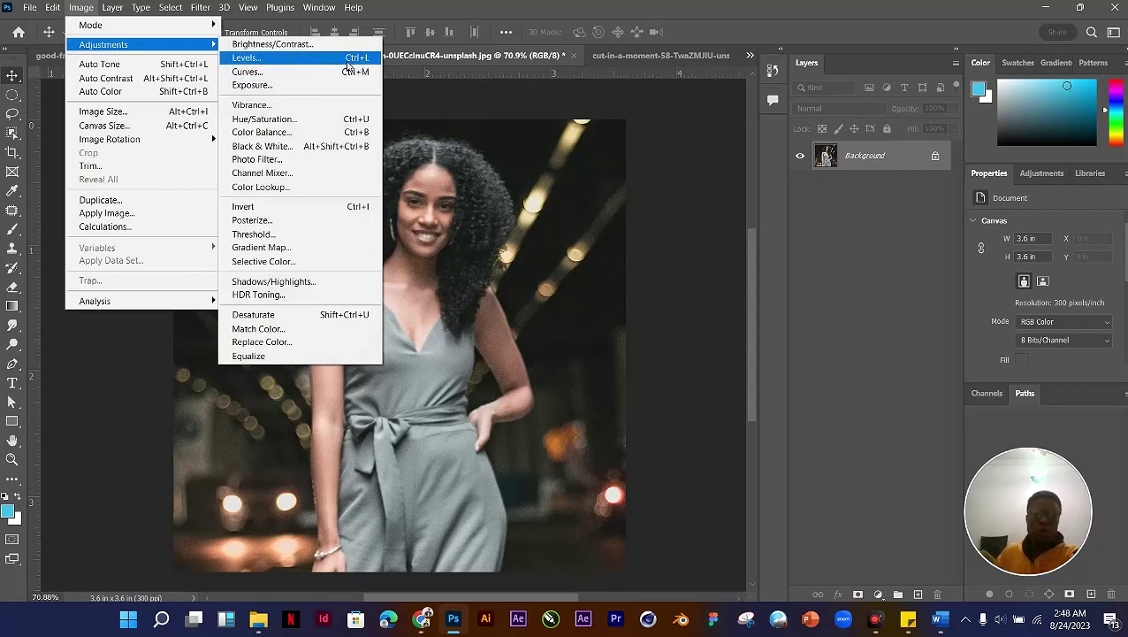
left_click(348, 59)
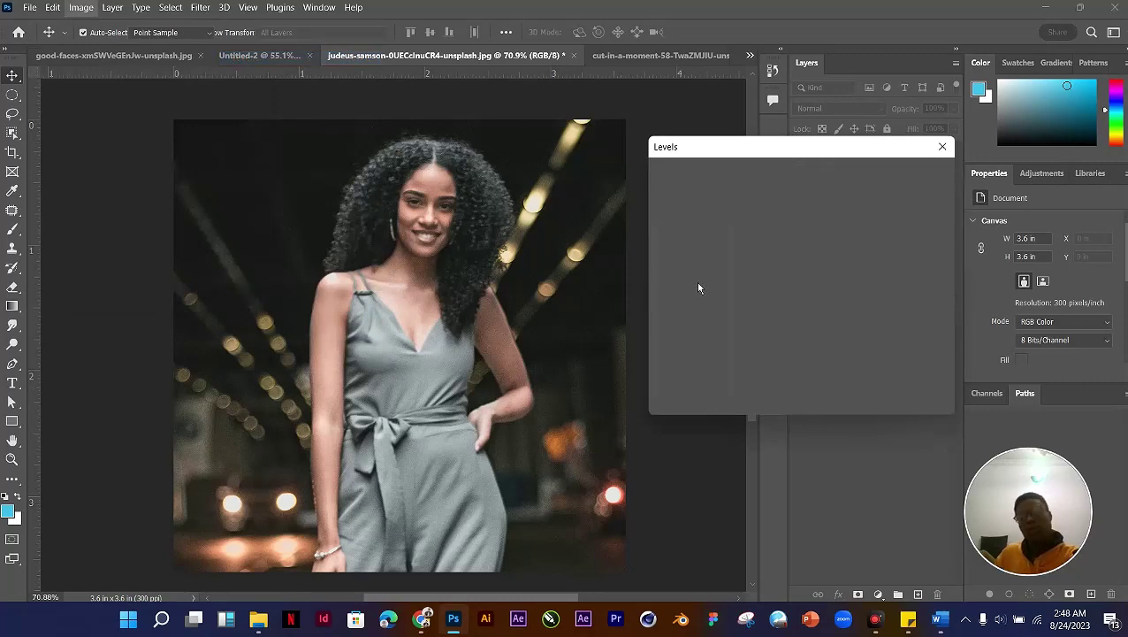
left_click_drag(733, 143, 705, 125)
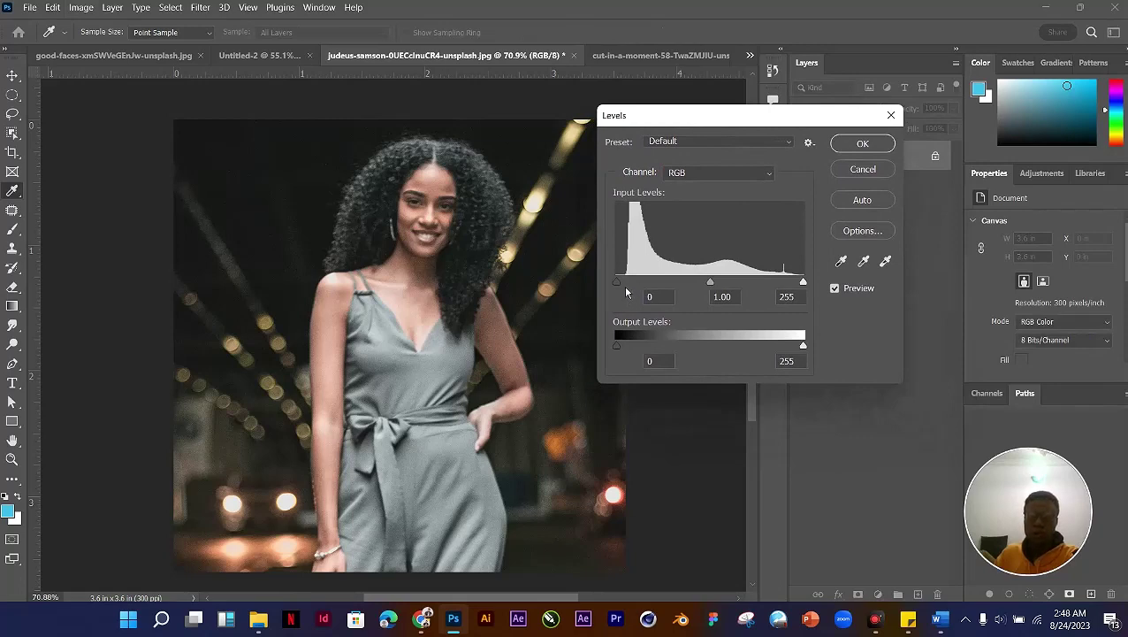
Step: Try shifting the black and white input levels of the RGB channel and return them to 0 and 255
mouse_move(624, 291)
left_mouse_down()
mouse_move(643, 292)
mouse_move(631, 289)
left_mouse_up()
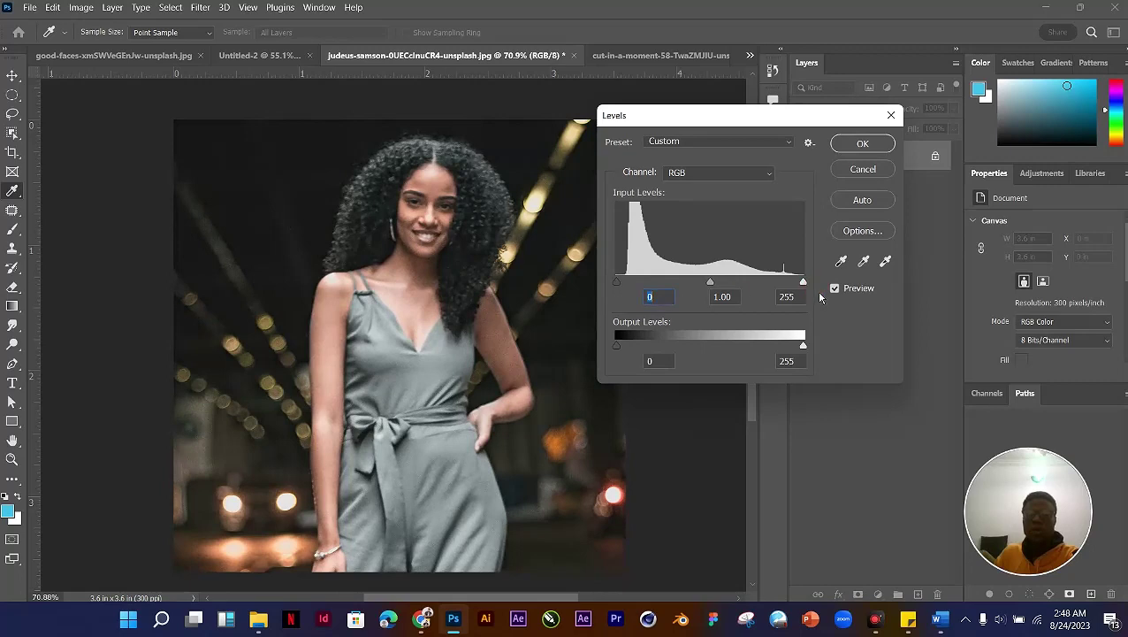
mouse_move(802, 281)
left_mouse_down()
mouse_move(793, 281)
mouse_move(806, 283)
left_mouse_up()
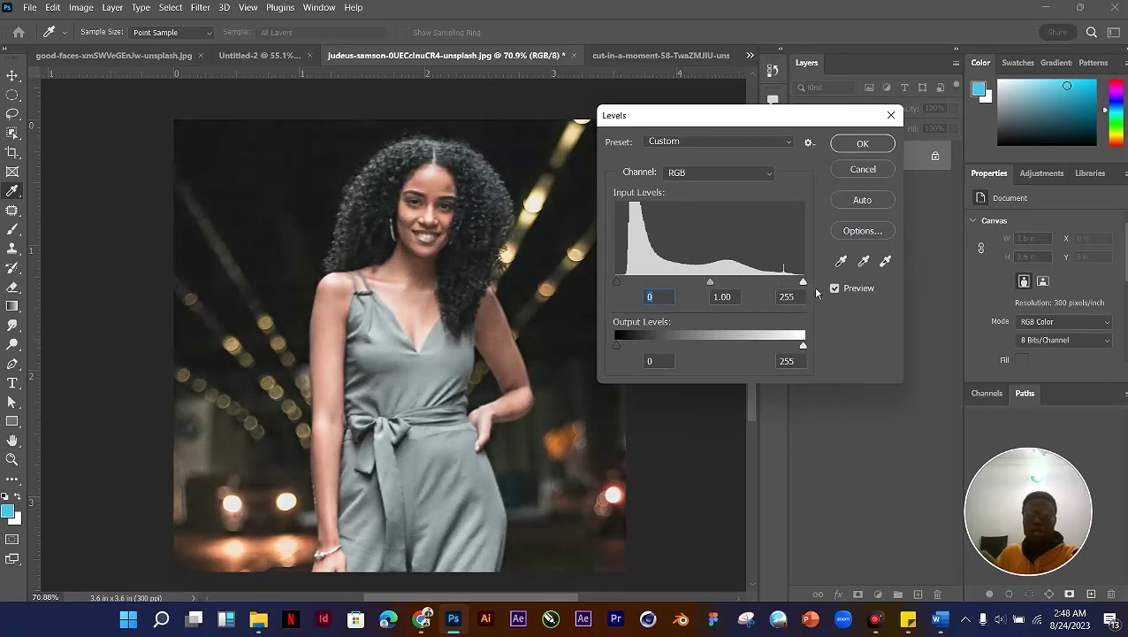
mouse_move(618, 282)
left_mouse_down()
mouse_move(644, 294)
mouse_move(691, 282)
mouse_move(769, 292)
mouse_move(611, 292)
mouse_move(624, 305)
mouse_move(627, 288)
mouse_move(656, 299)
mouse_move(617, 294)
left_mouse_up()
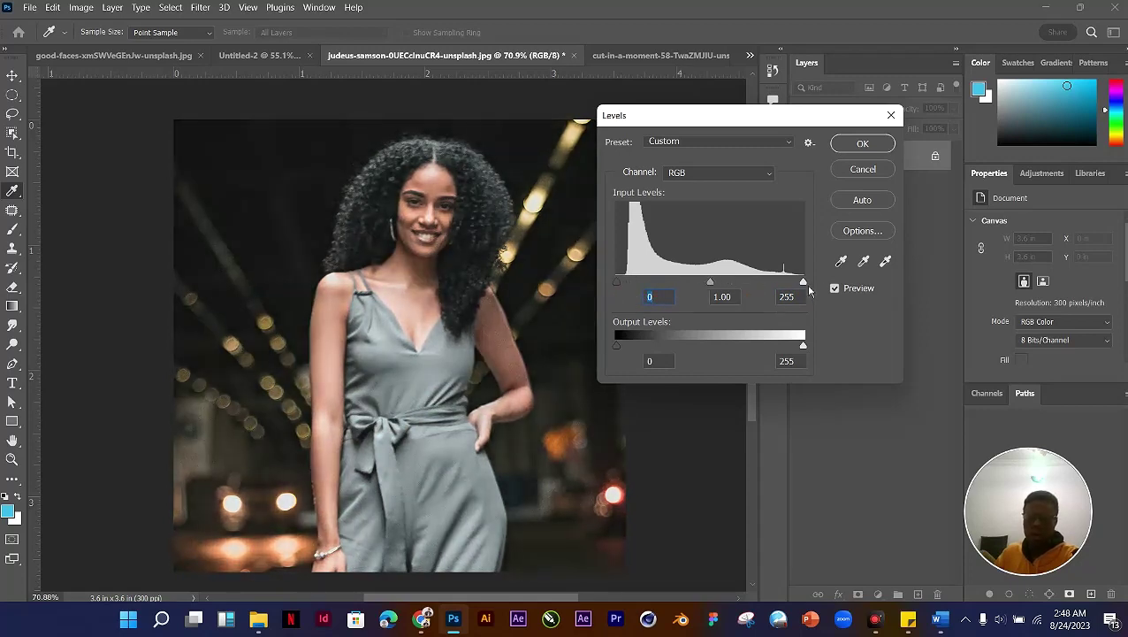
mouse_move(805, 285)
left_mouse_down()
mouse_move(780, 293)
mouse_move(819, 295)
left_mouse_up()
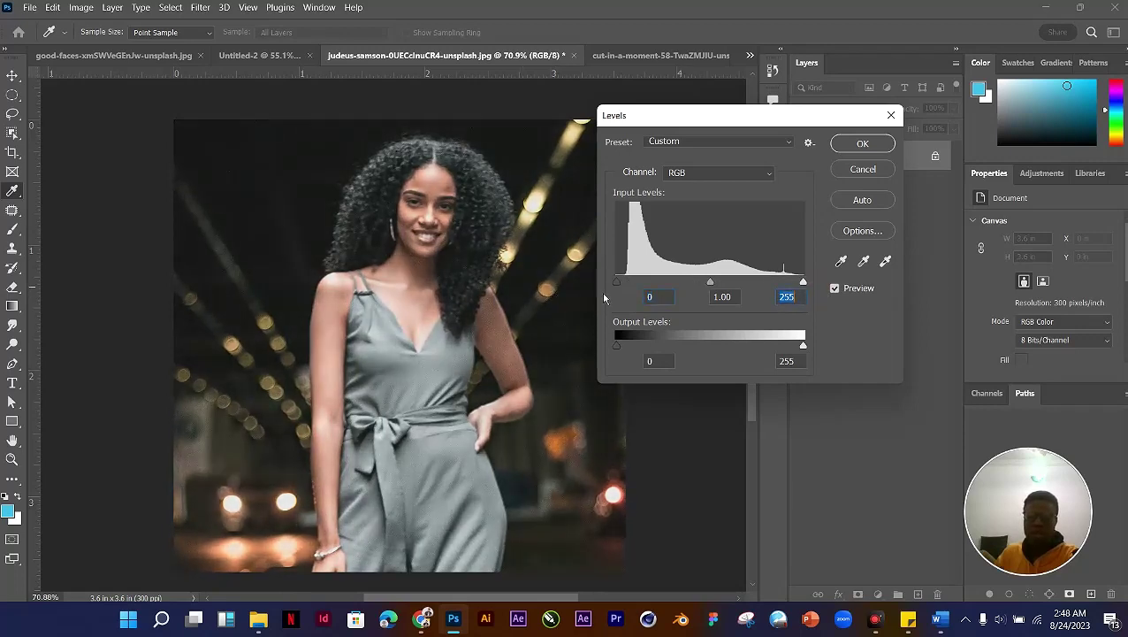
Step: Try RGB input levels of 18 for black and 236 for white, and restore them to 0 and 255
left_click_drag(623, 285, 639, 297)
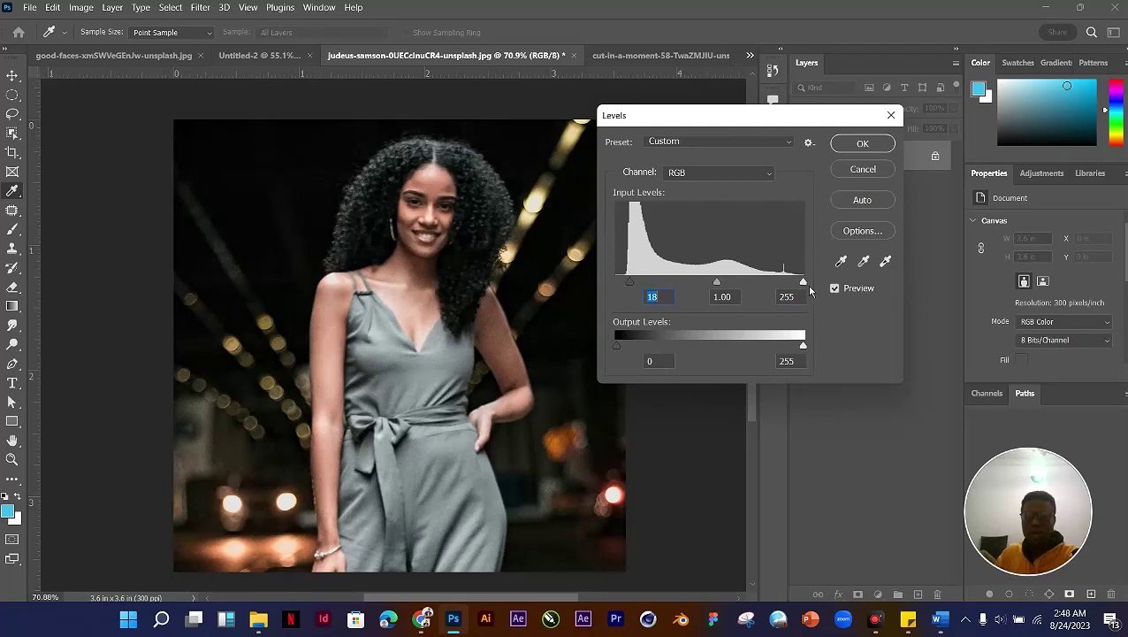
left_click_drag(810, 290, 795, 290)
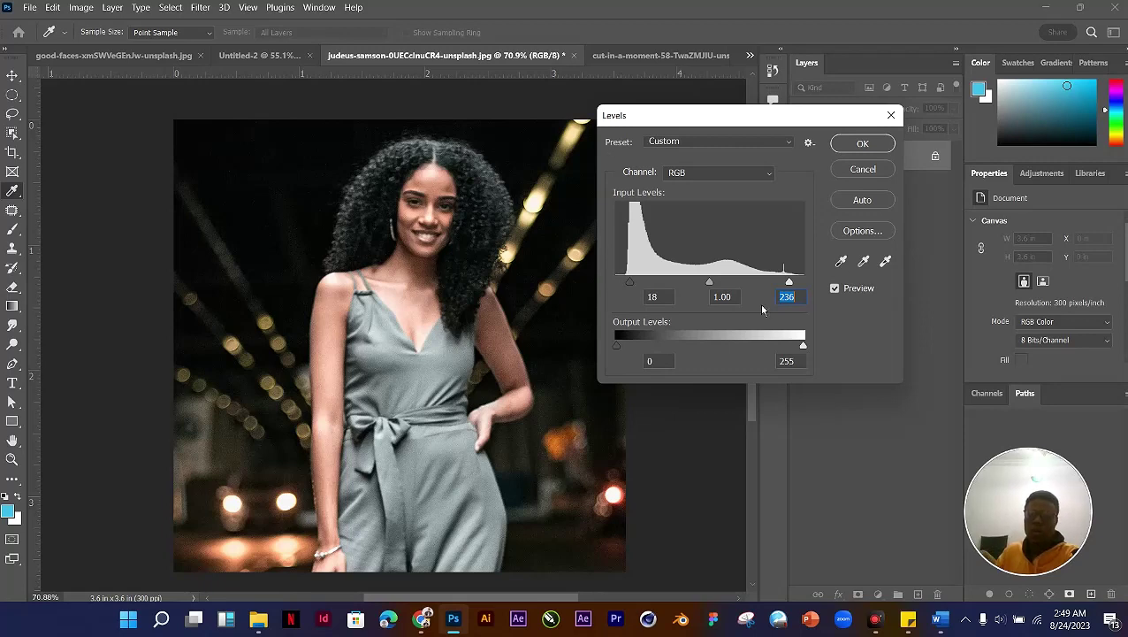
left_click_drag(629, 282, 585, 287)
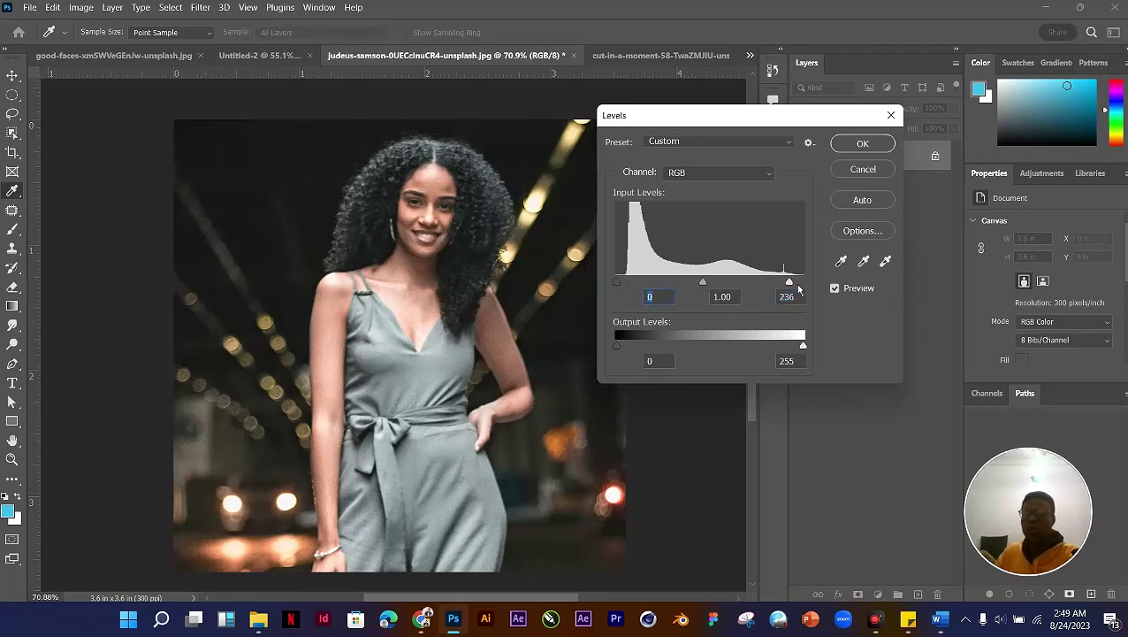
left_click_drag(798, 287, 809, 285)
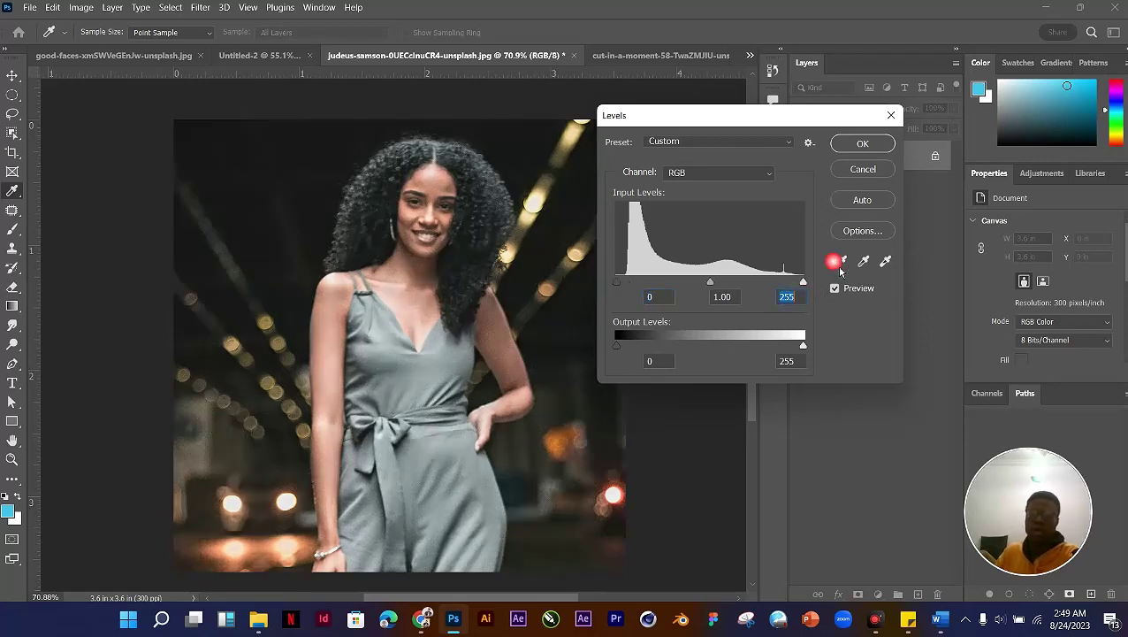
Step: Discard the Levels adjustment on the portrait
left_click(860, 174)
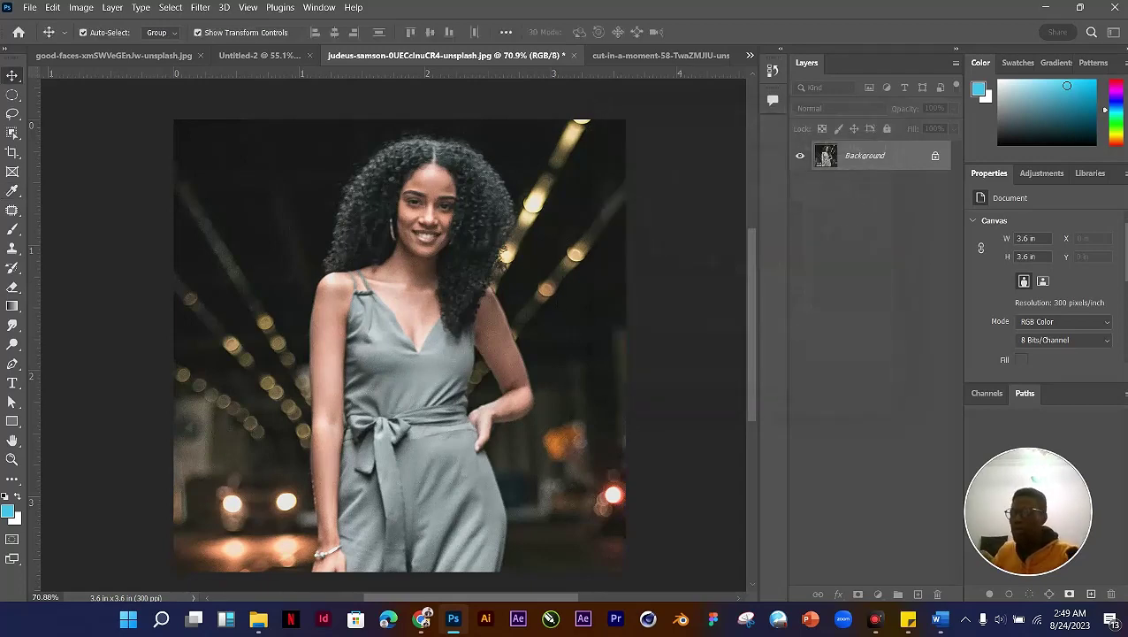
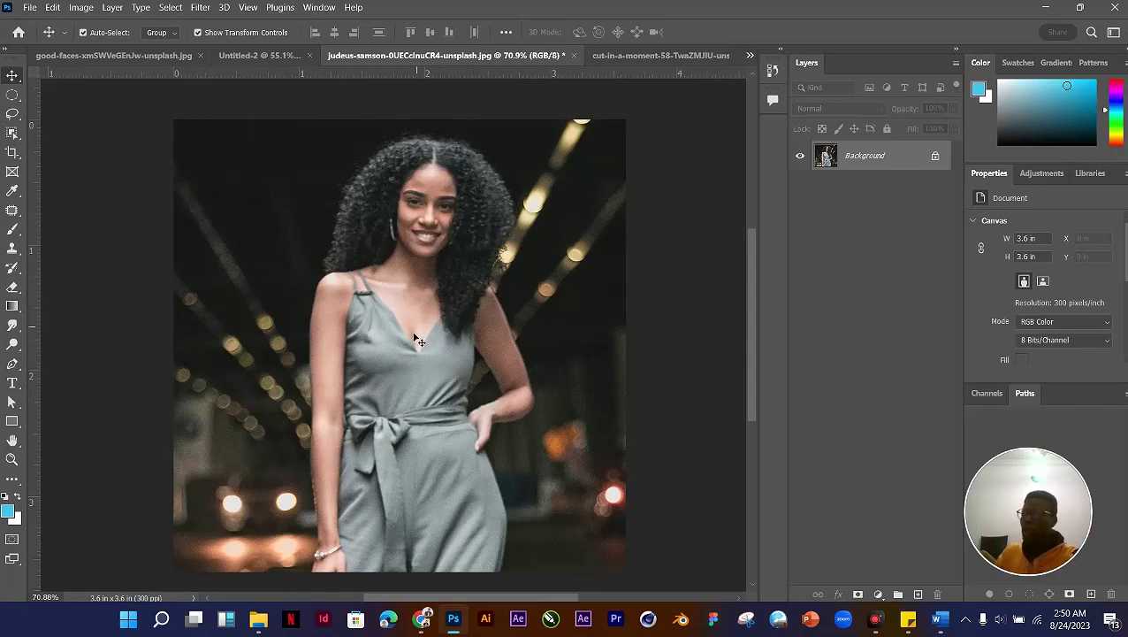
scroll(448, 295, "down", 1)
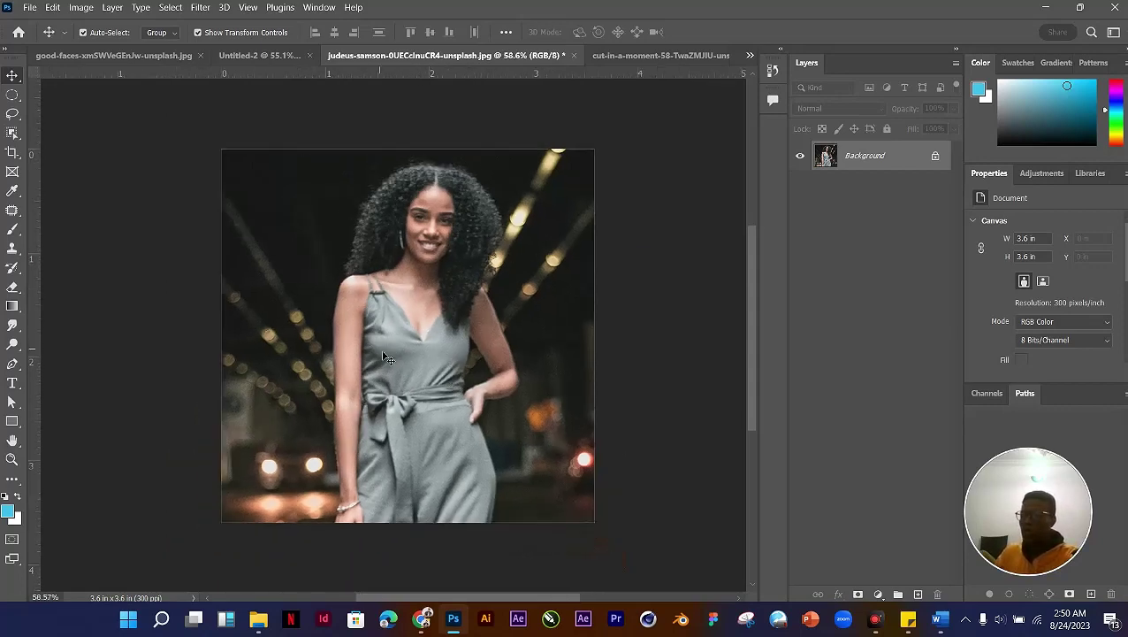
scroll(404, 373, "up", 1)
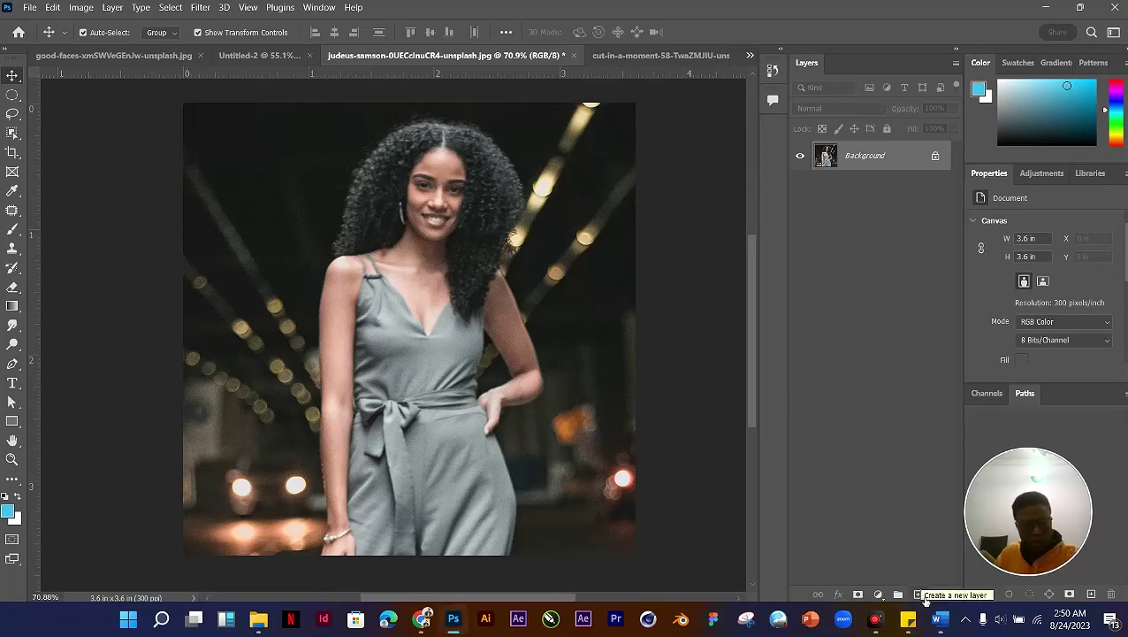
Step: Add an empty layer above the Background and name it Brush
key("F4")
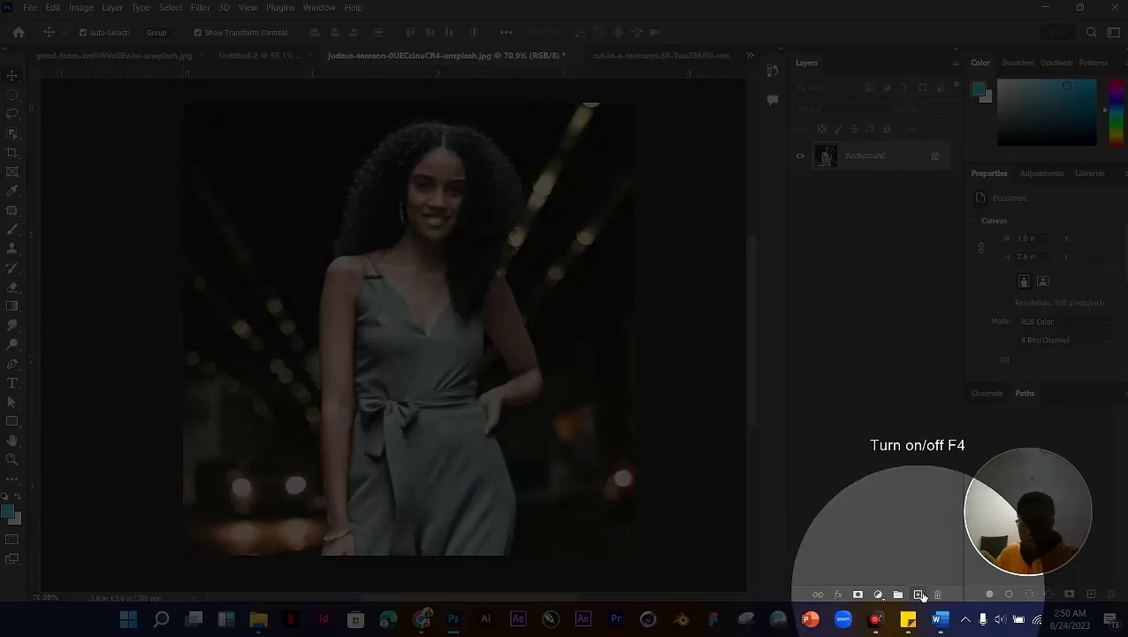
left_click(920, 594)
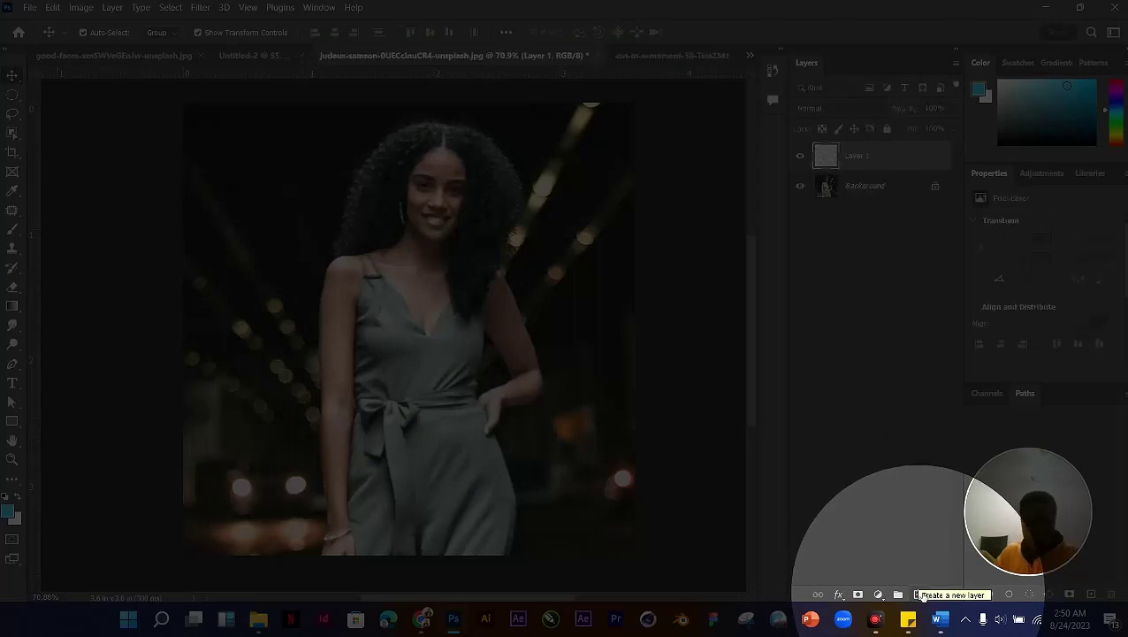
key("F4")
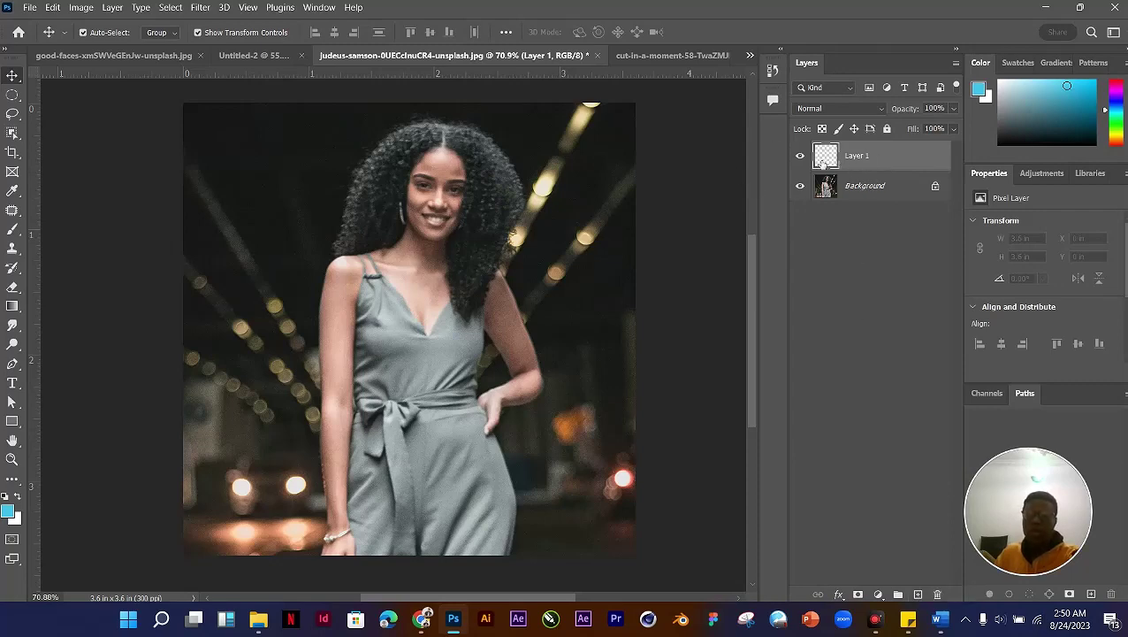
double_click(864, 159)
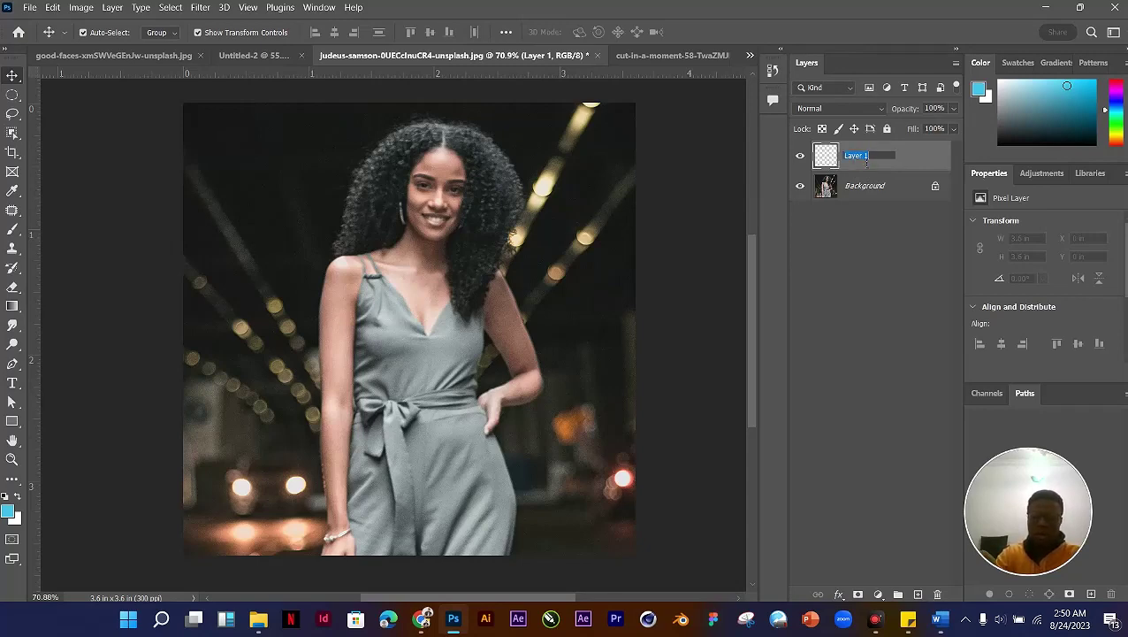
type("E")
type("rush")
left_click(876, 177)
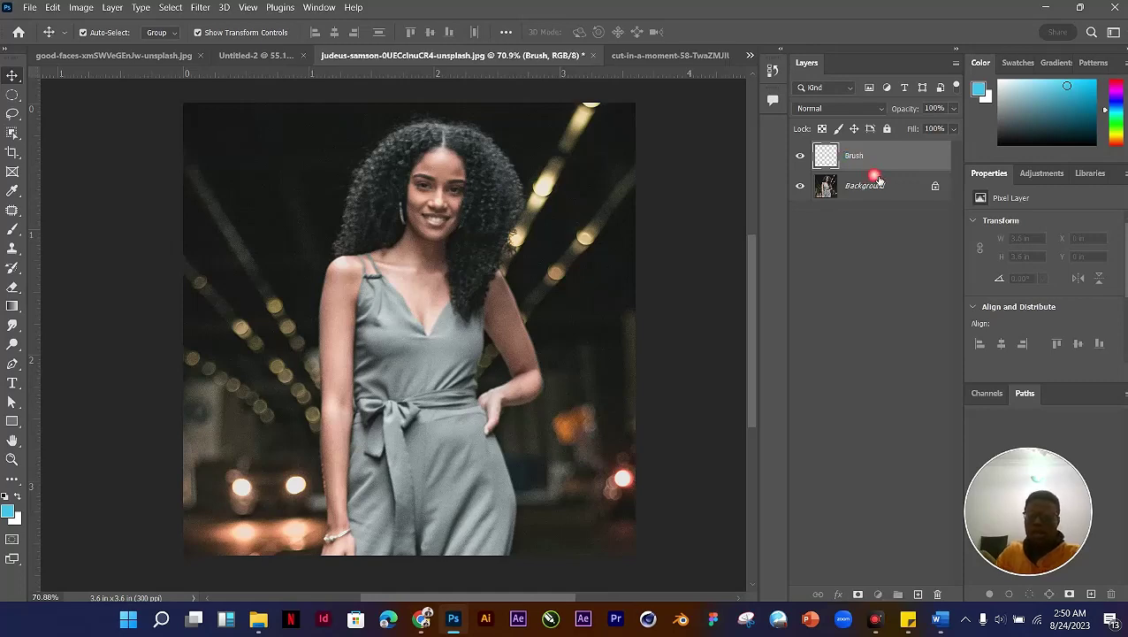
double_click(856, 155)
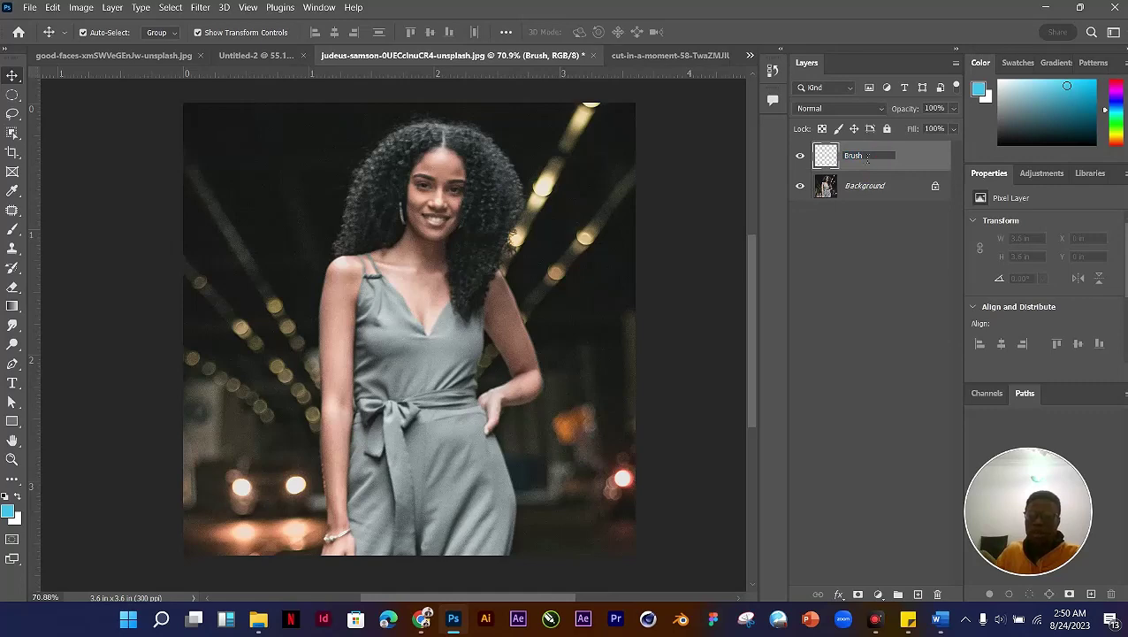
type("N")
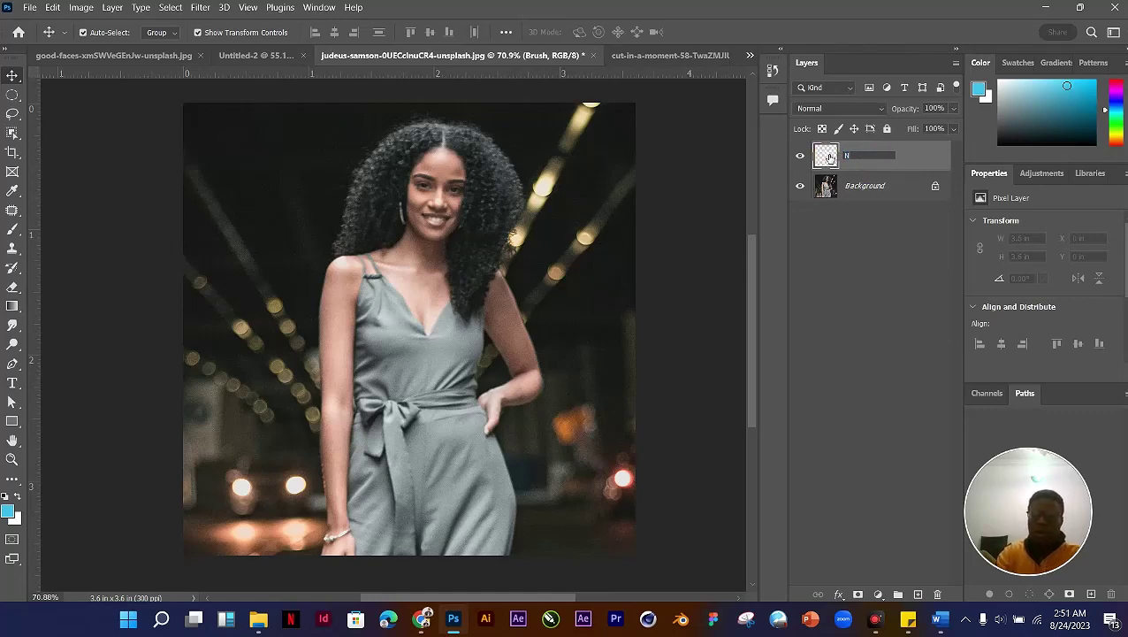
type("aBrush")
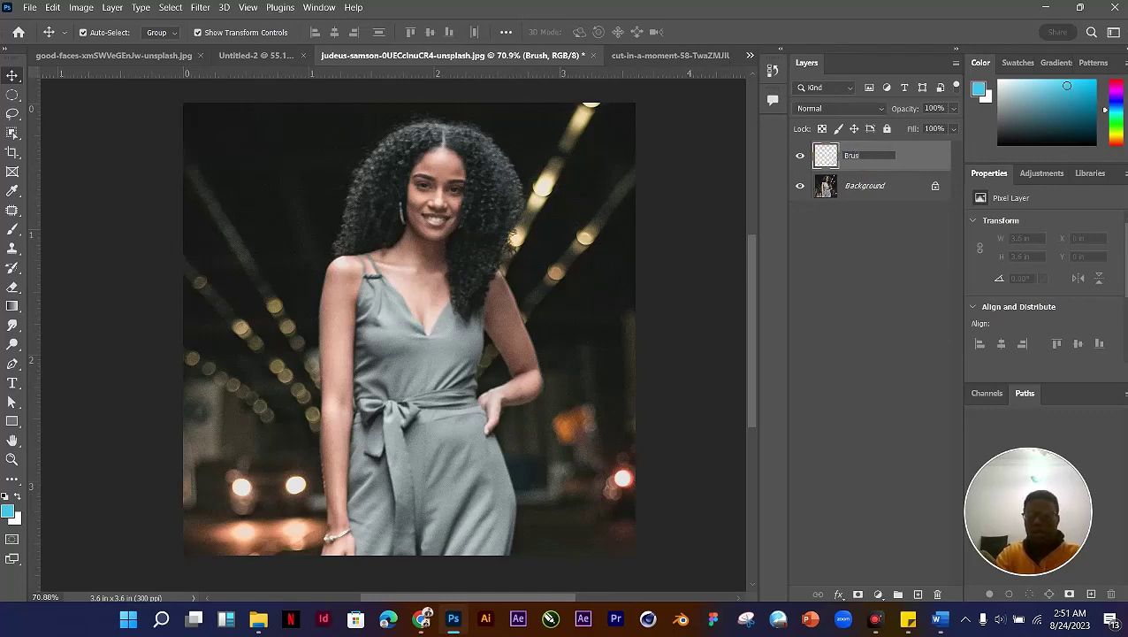
key("Return")
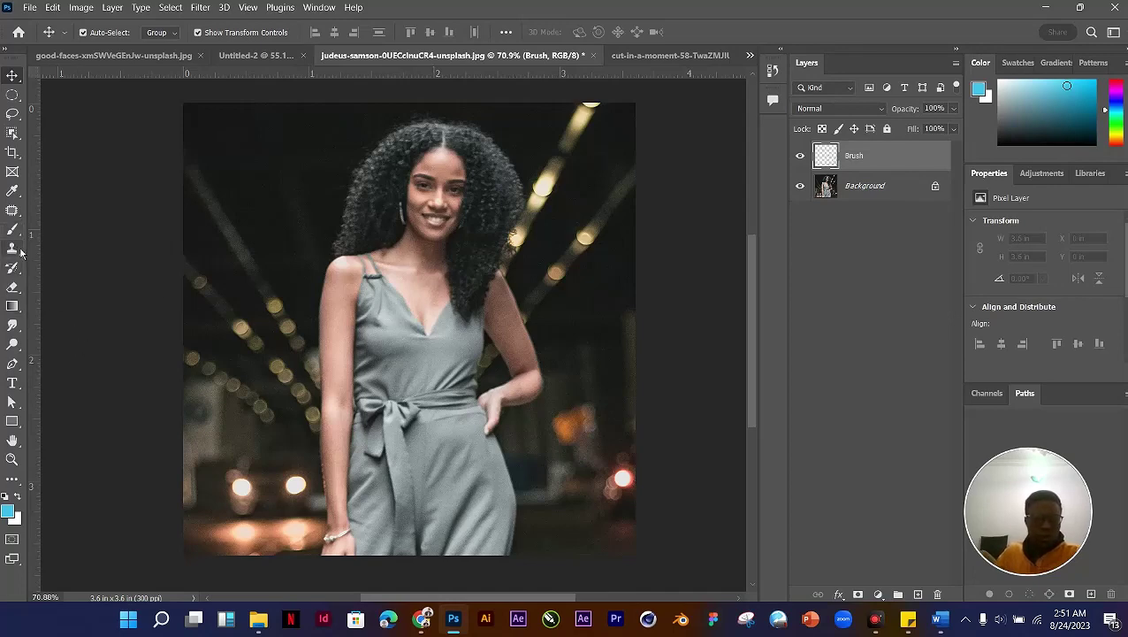
Step: Paint freehand blue loops about 1.5 × 1.5 in over the woman's face and chest on the Brush layer, and shift them slightly
key("b")
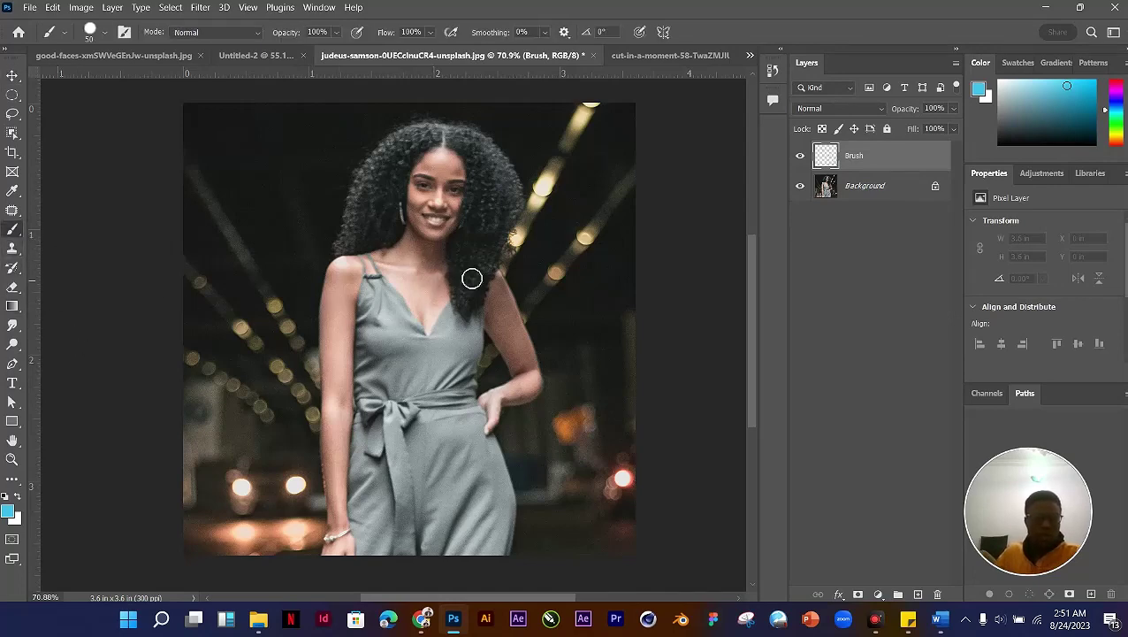
mouse_move(467, 206)
left_mouse_down()
mouse_move(390, 258)
mouse_move(523, 274)
mouse_move(384, 246)
mouse_move(530, 283)
mouse_move(460, 345)
mouse_move(544, 335)
left_mouse_up()
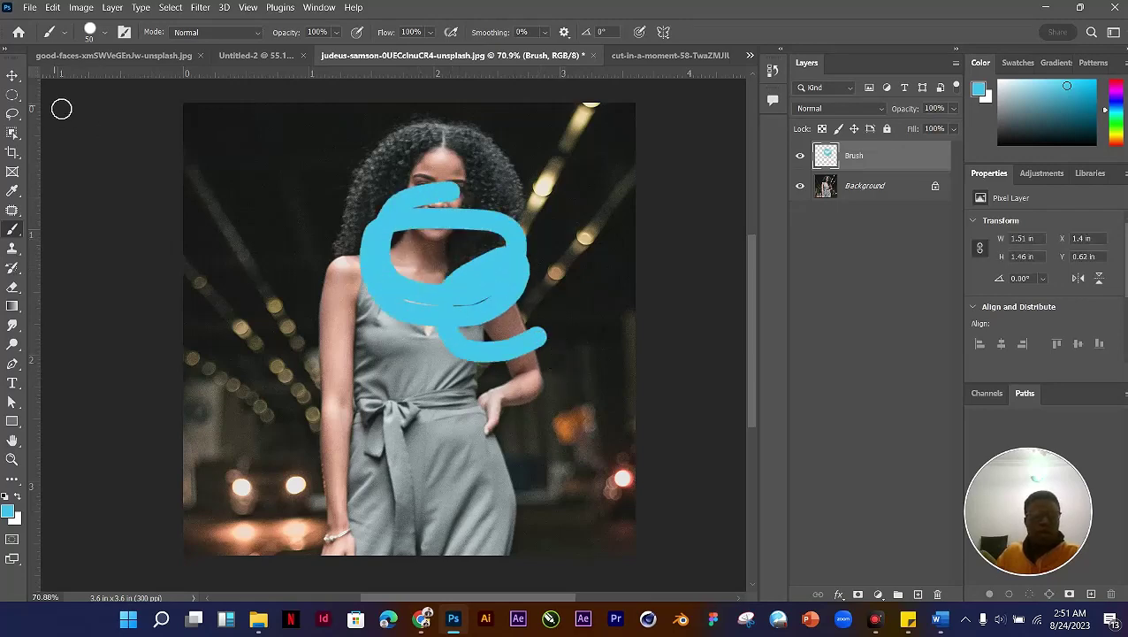
left_click(12, 76)
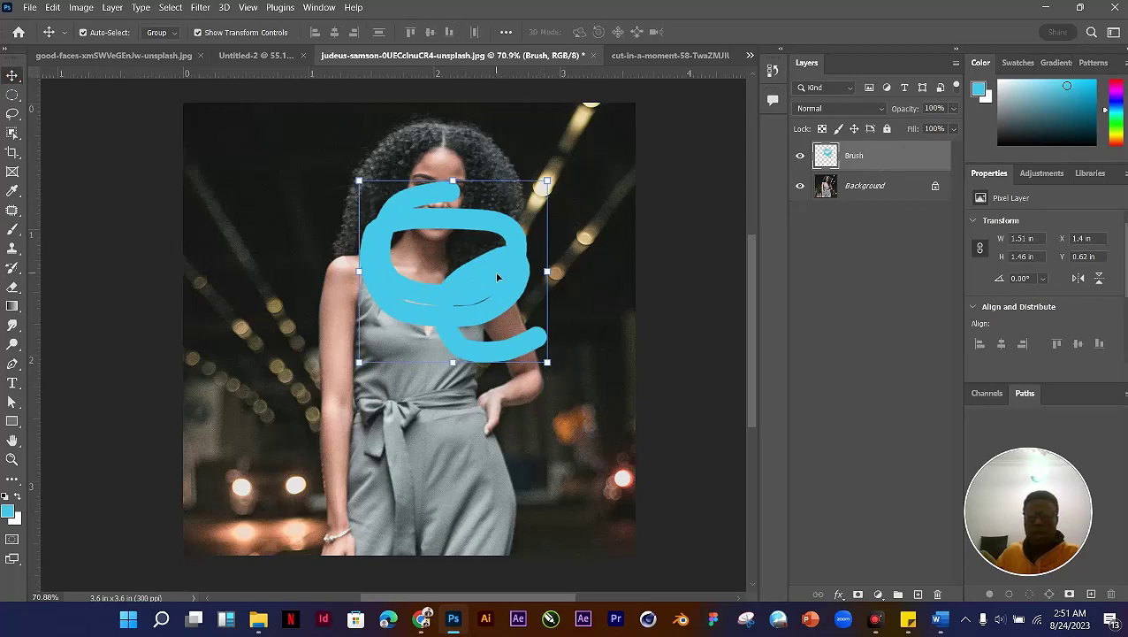
left_click(850, 166)
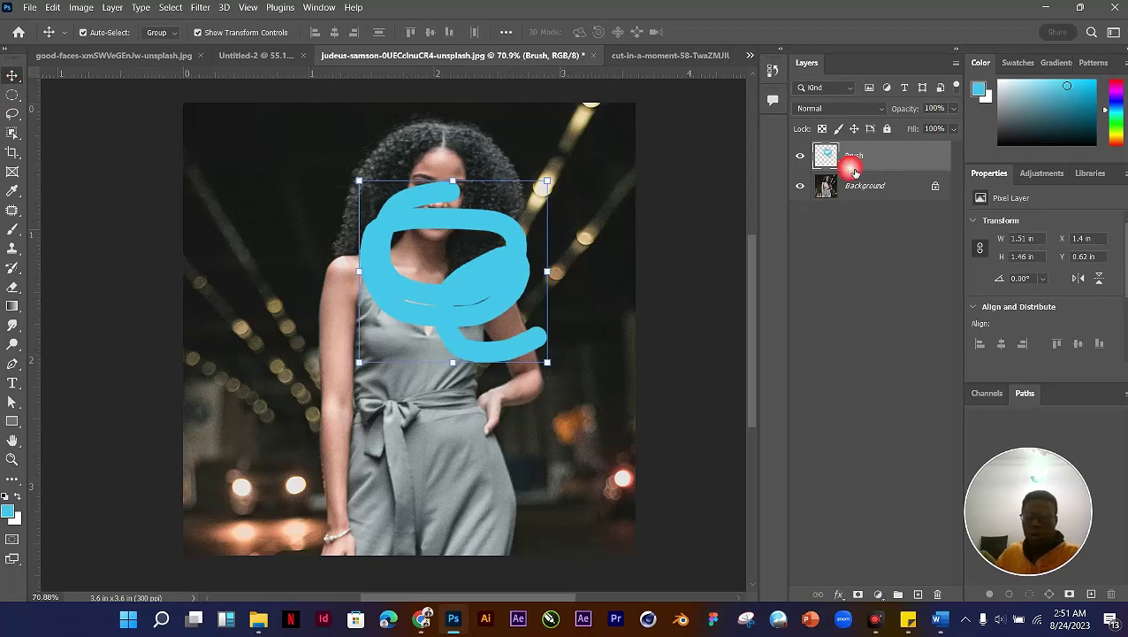
left_click(885, 154)
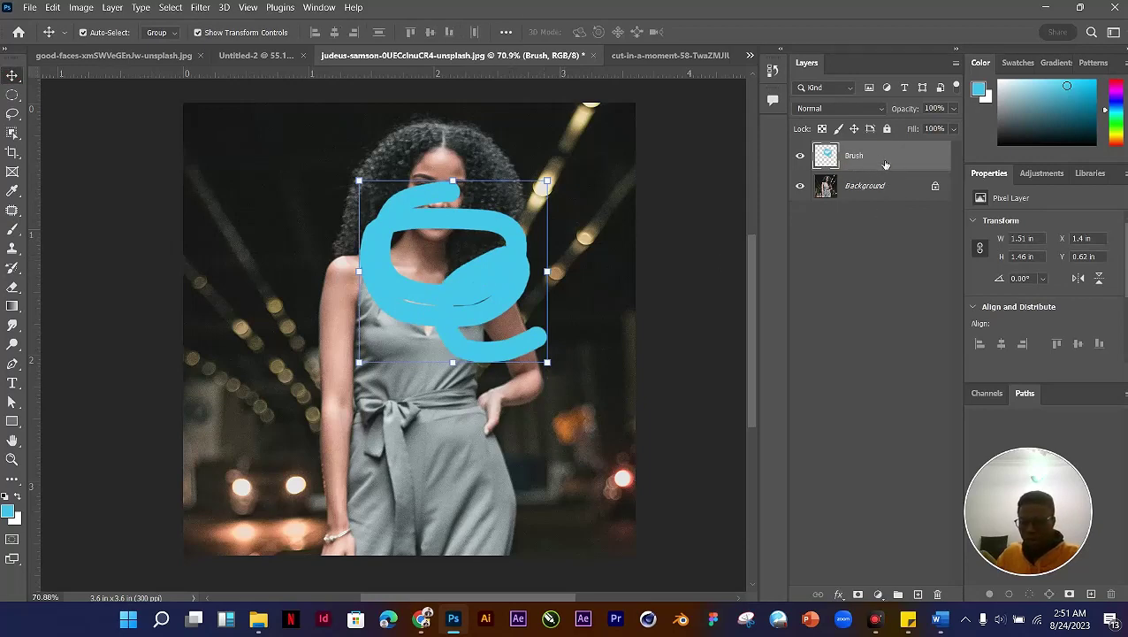
mouse_move(522, 252)
left_mouse_down()
mouse_move(428, 303)
mouse_move(349, 272)
mouse_move(451, 343)
mouse_move(509, 276)
mouse_move(514, 233)
left_mouse_up()
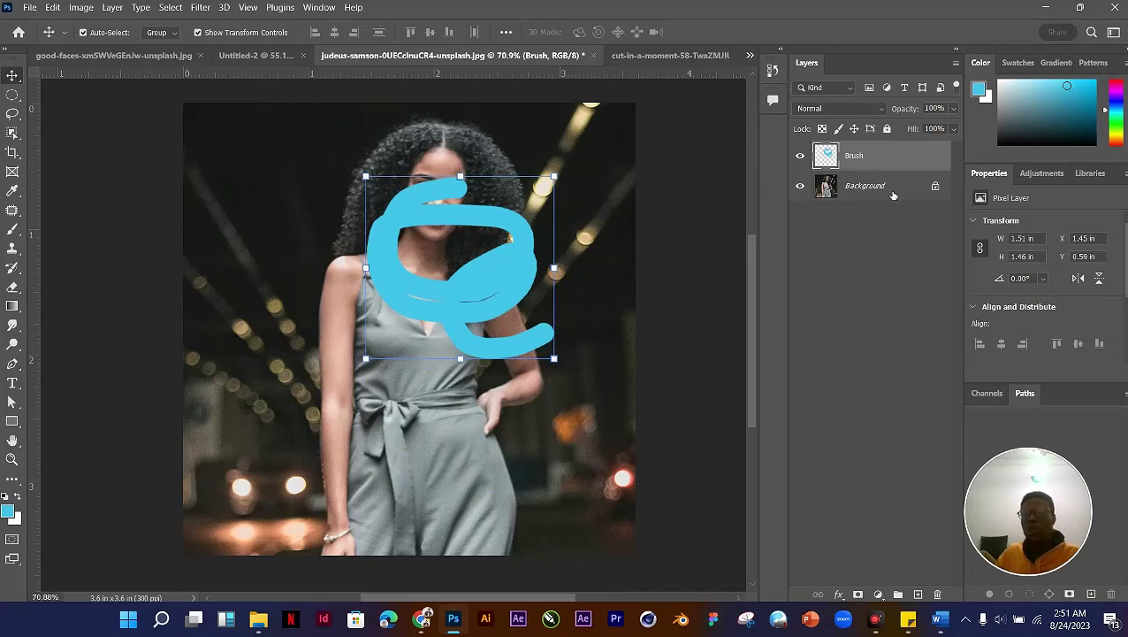
Step: Hide the Brush layer and paint freehand blue loops over the woman's upper body directly on the Background layer
left_click(800, 156)
left_click(893, 193)
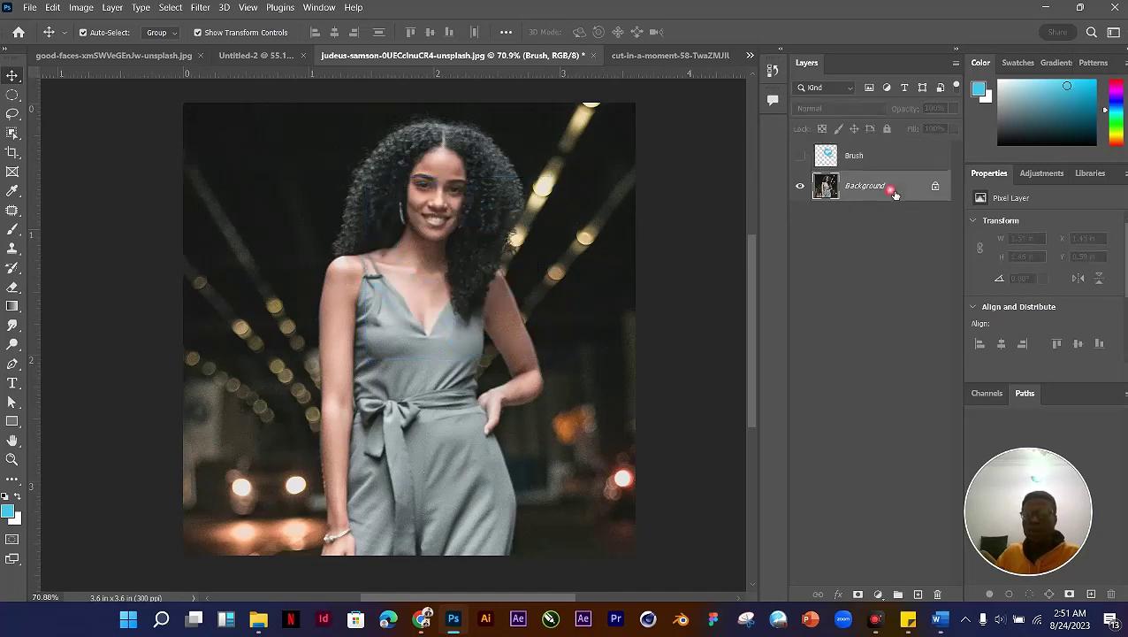
left_click(13, 232)
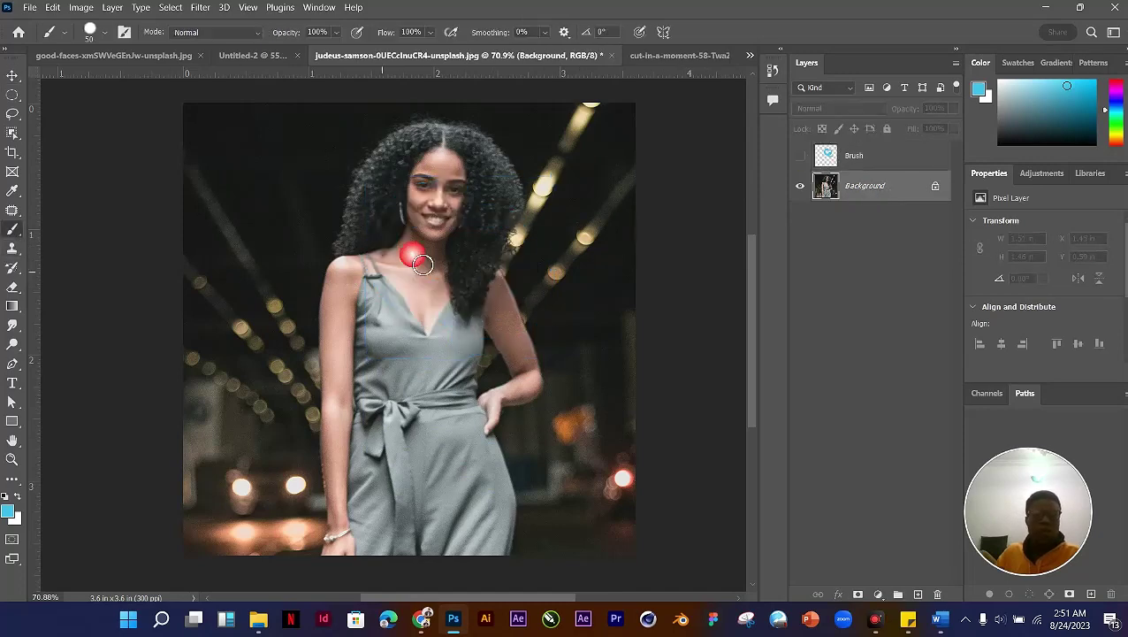
mouse_move(422, 264)
left_mouse_down()
mouse_move(346, 258)
mouse_move(531, 286)
mouse_move(392, 294)
mouse_move(533, 241)
mouse_move(480, 343)
mouse_move(468, 244)
mouse_move(554, 290)
mouse_move(553, 364)
left_mouse_up()
Step: Try to move the blue strokes painted on the locked Background with the Move tool
key("v")
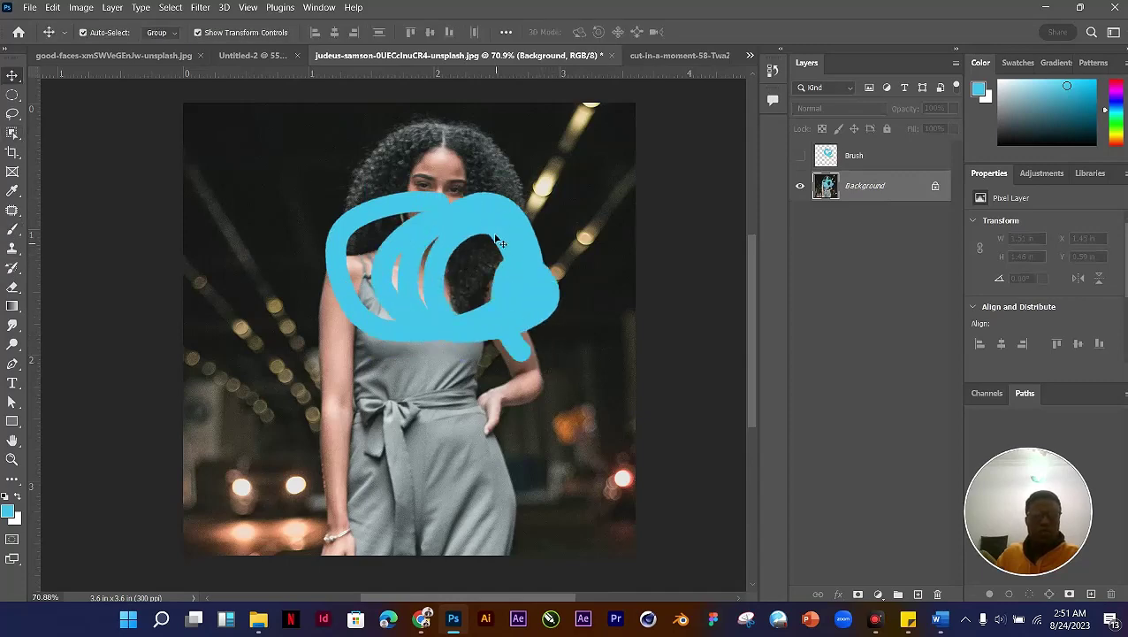
mouse_move(477, 216)
left_mouse_down()
mouse_move(518, 287)
mouse_move(566, 322)
mouse_move(601, 327)
mouse_move(518, 273)
mouse_move(583, 269)
mouse_move(562, 342)
mouse_move(405, 207)
left_mouse_up()
left_click(439, 248)
left_click(440, 247)
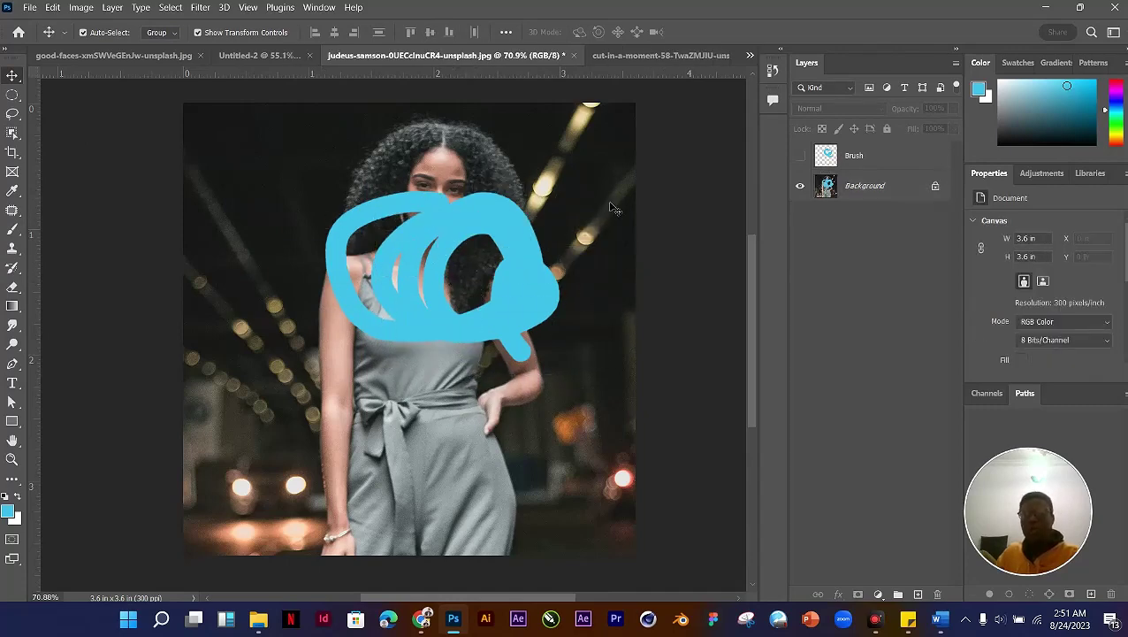
Step: Undo the strokes painted on the Background and delete the Brush layer
key("ctrl+z")
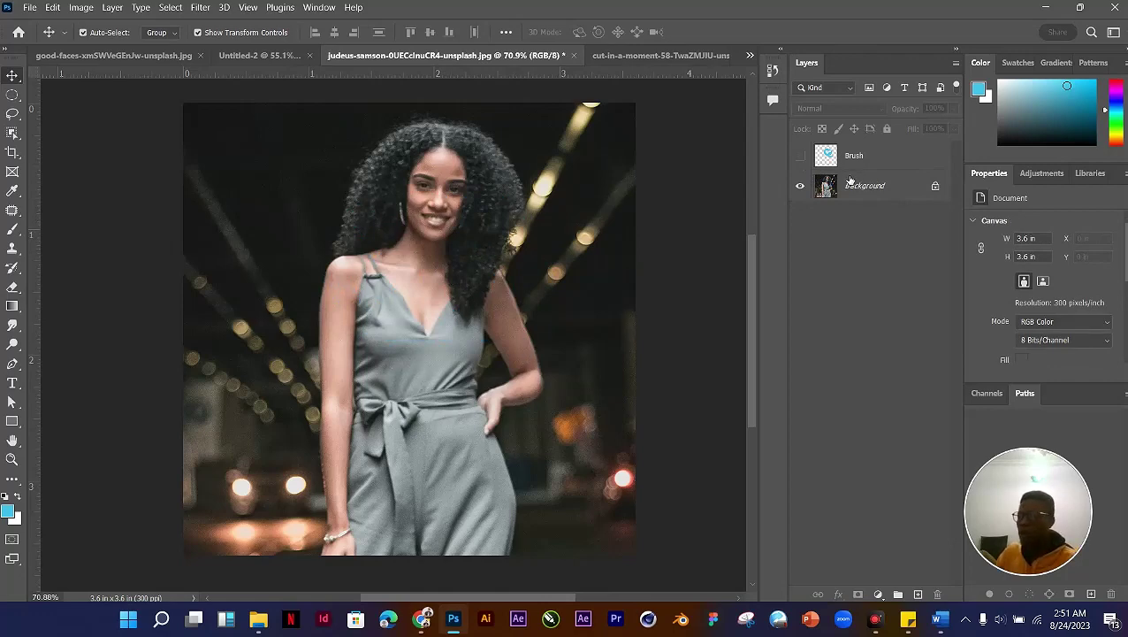
left_click(865, 157)
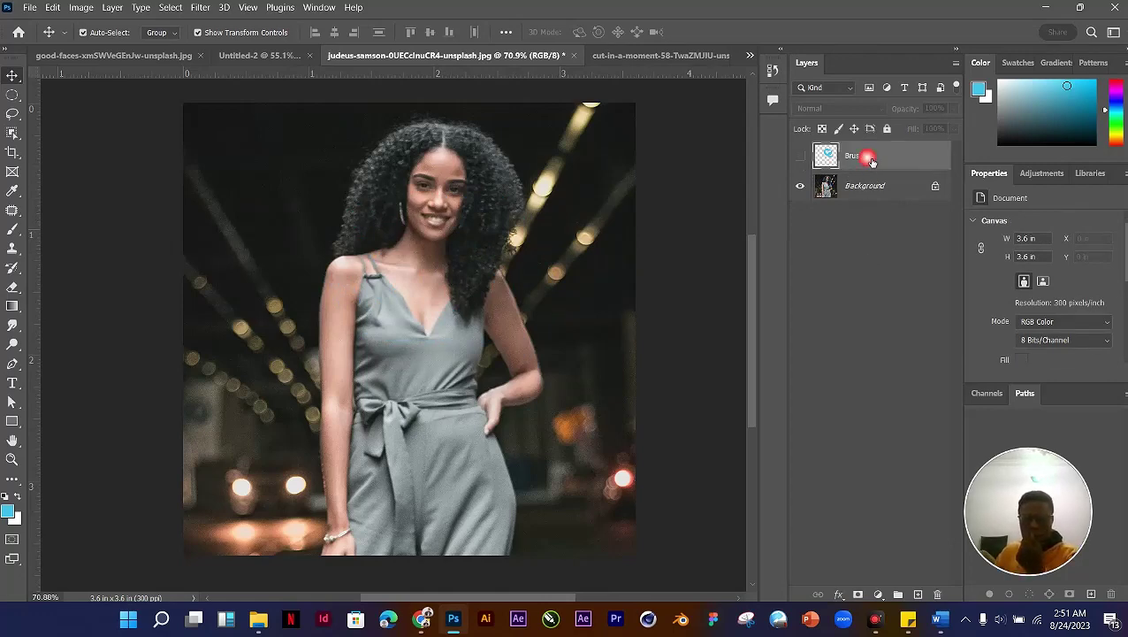
key("Delete")
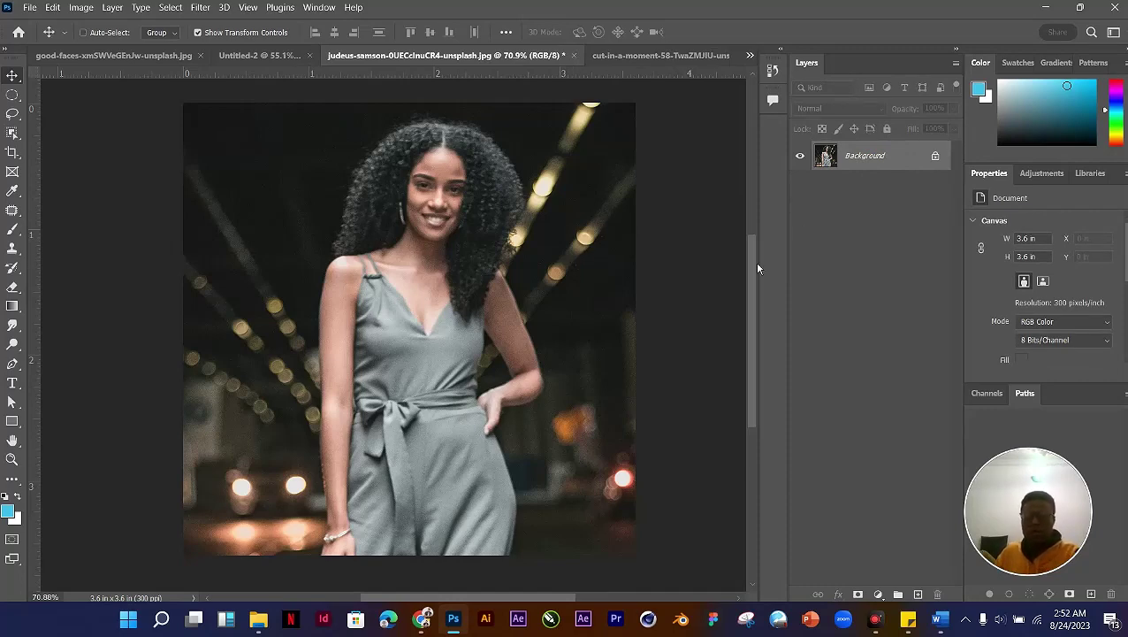
Step: Duplicate the Background onto a new layer above it
key("ctrl+j")
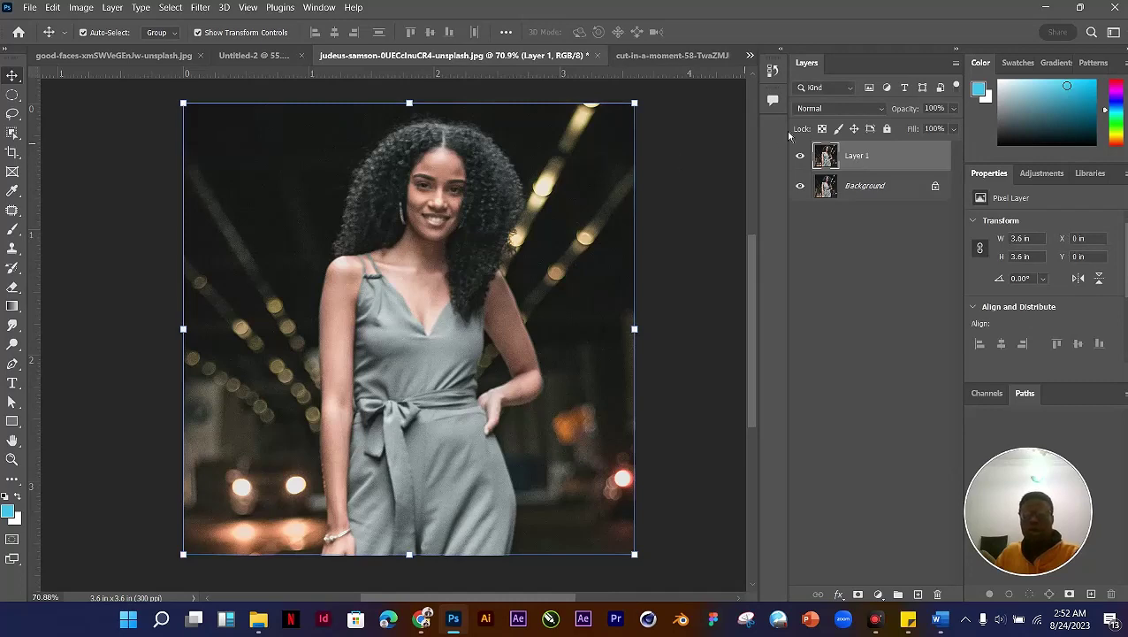
mouse_move(506, 196)
left_mouse_down()
mouse_move(450, 320)
mouse_move(672, 234)
mouse_move(470, 318)
mouse_move(582, 228)
mouse_move(574, 272)
mouse_move(491, 252)
mouse_move(496, 214)
mouse_move(479, 262)
mouse_move(522, 226)
mouse_move(500, 219)
mouse_move(508, 199)
left_mouse_up()
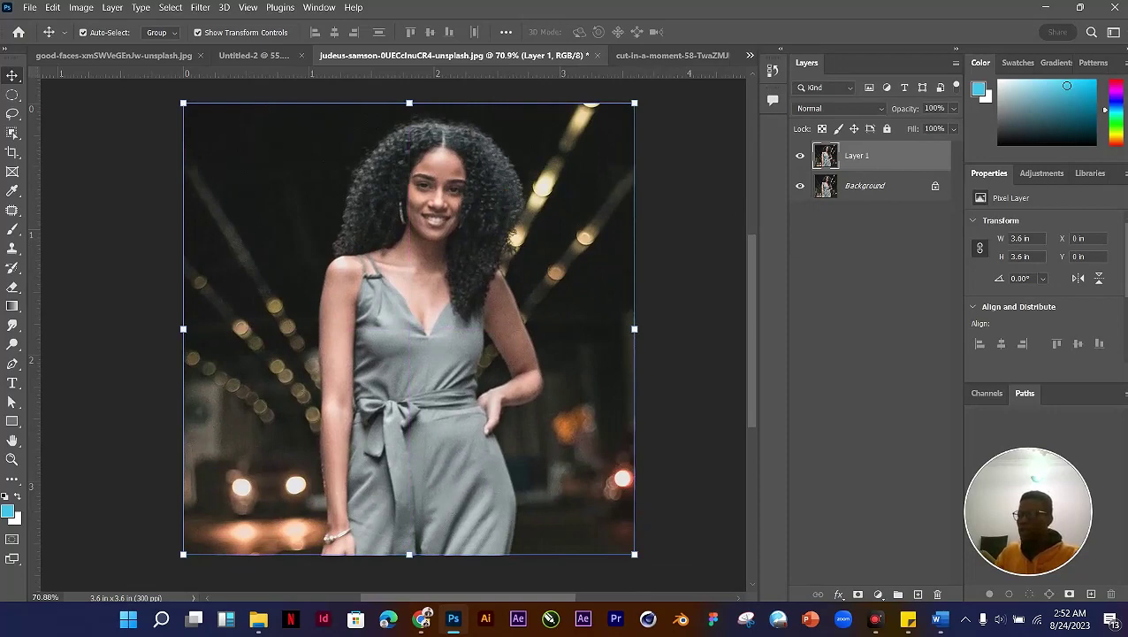
left_click(433, 386)
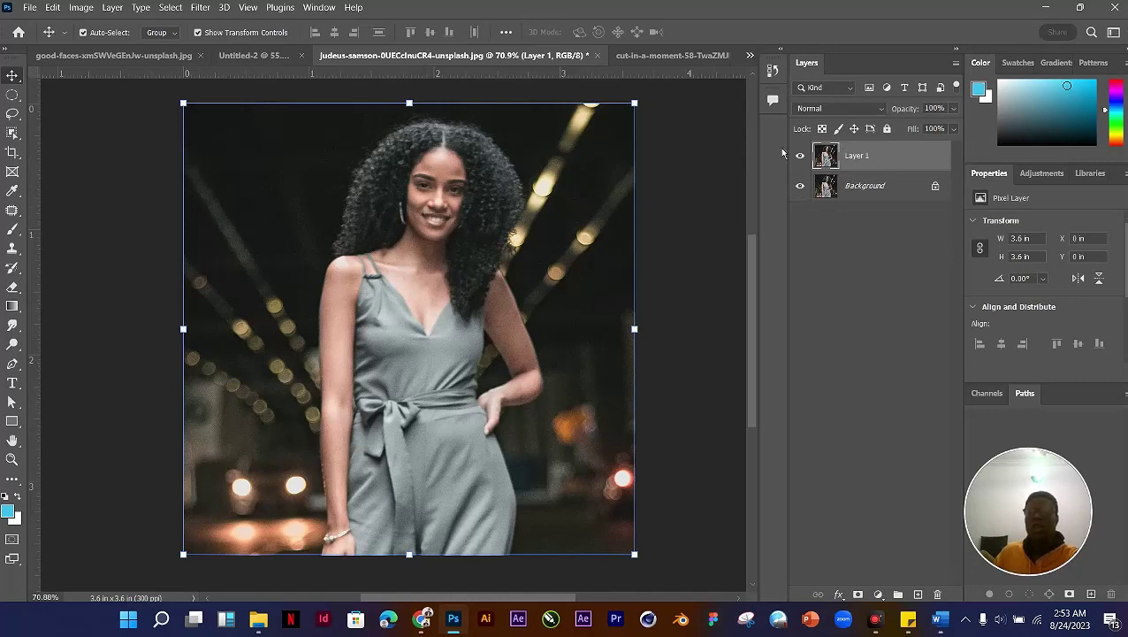
Step: Open the Filter Gallery for the duplicated portrait layer
scroll(492, 221, "up", 2)
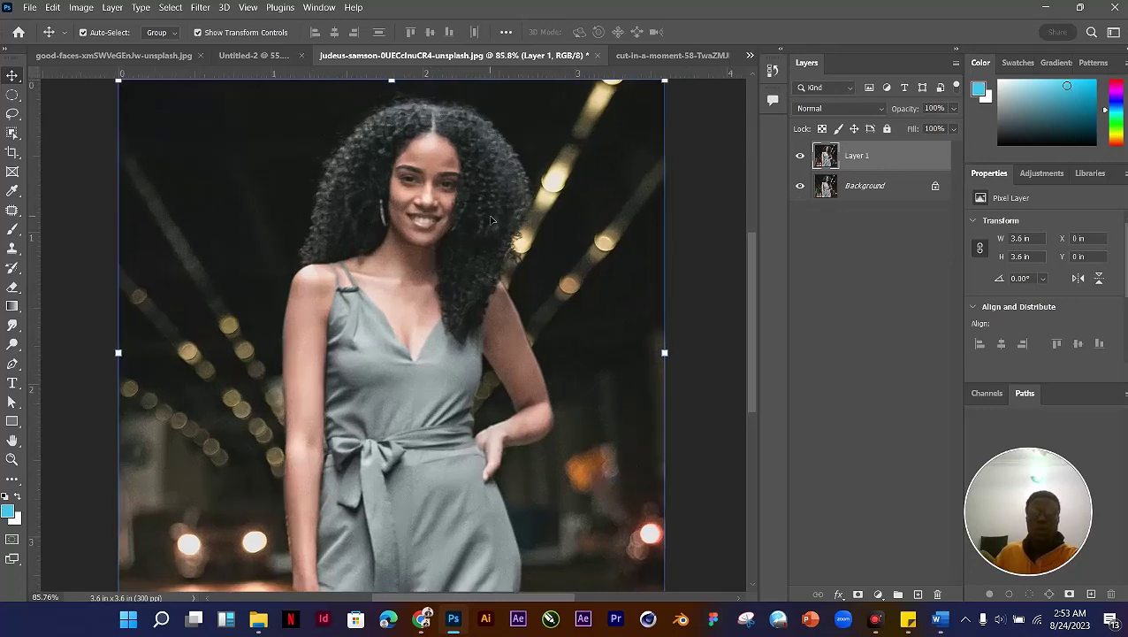
scroll(492, 220, "down", 3)
scroll(491, 220, "up", 2)
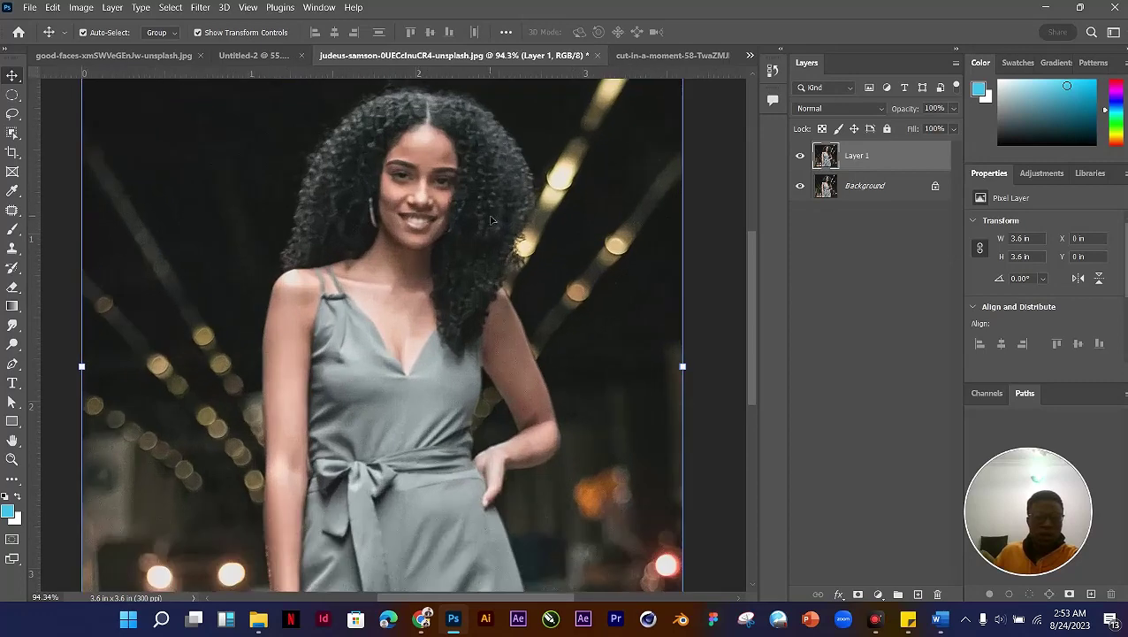
left_click(211, 9)
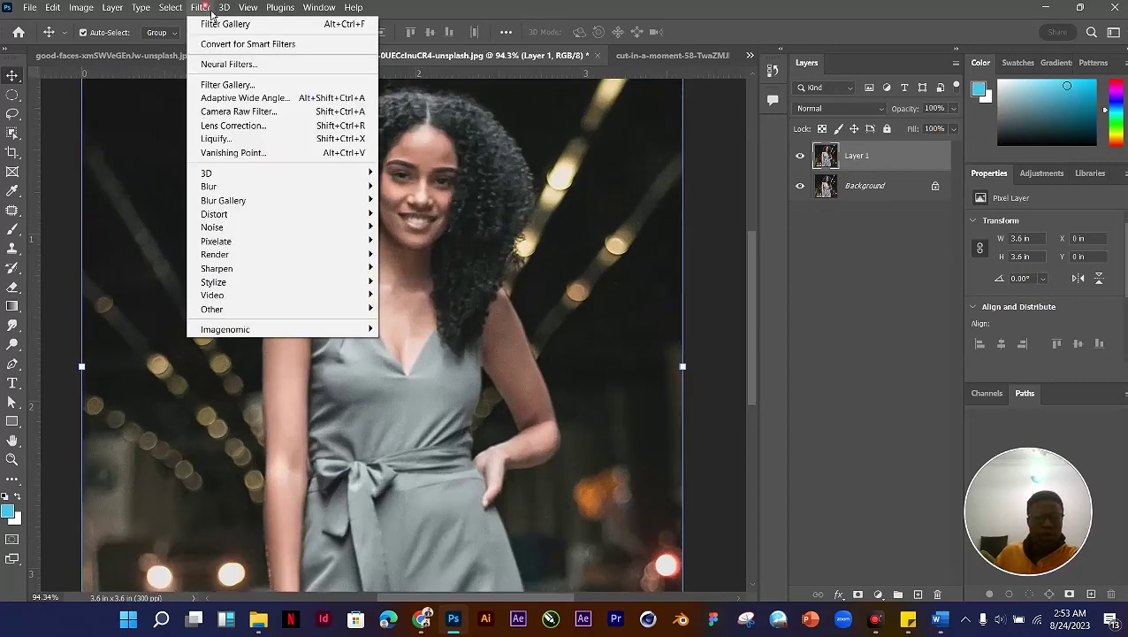
left_click(253, 90)
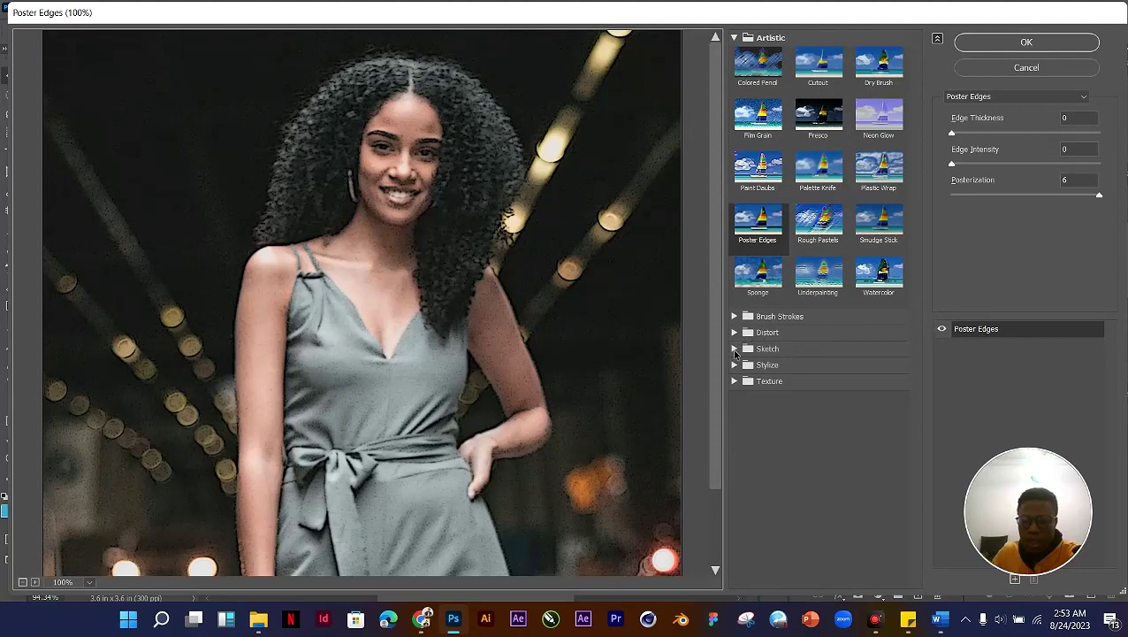
Step: Preview several Artistic filters on the portrait, including Plastic Wrap, Neon Glow, Dry Brush and Watercolor
left_click(818, 226)
left_click(766, 223)
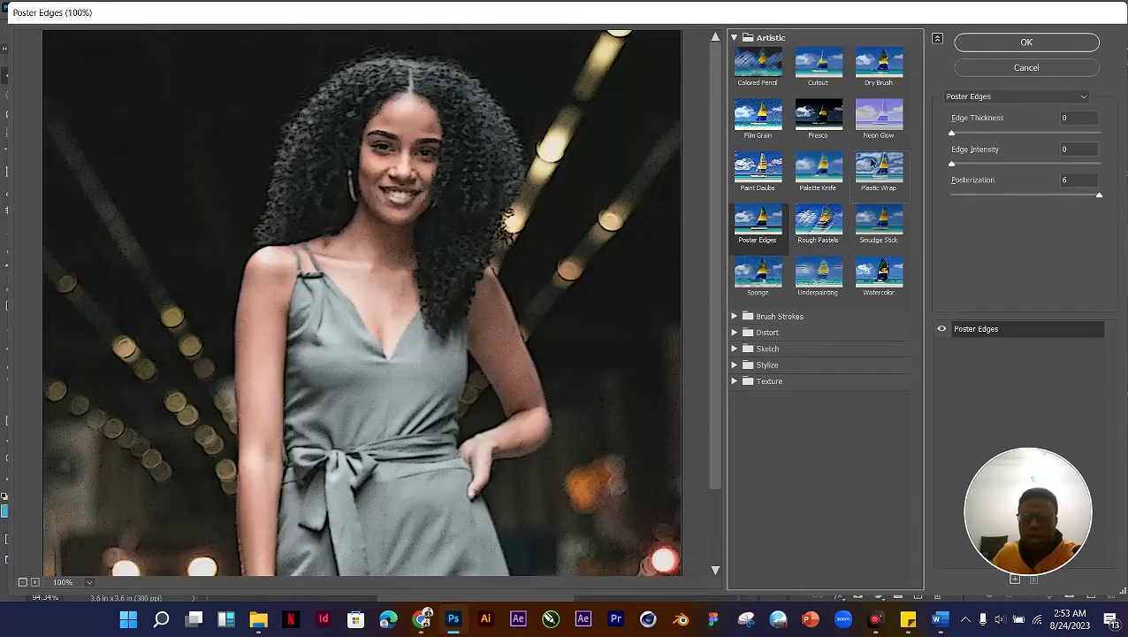
left_click(873, 163)
left_click(878, 115)
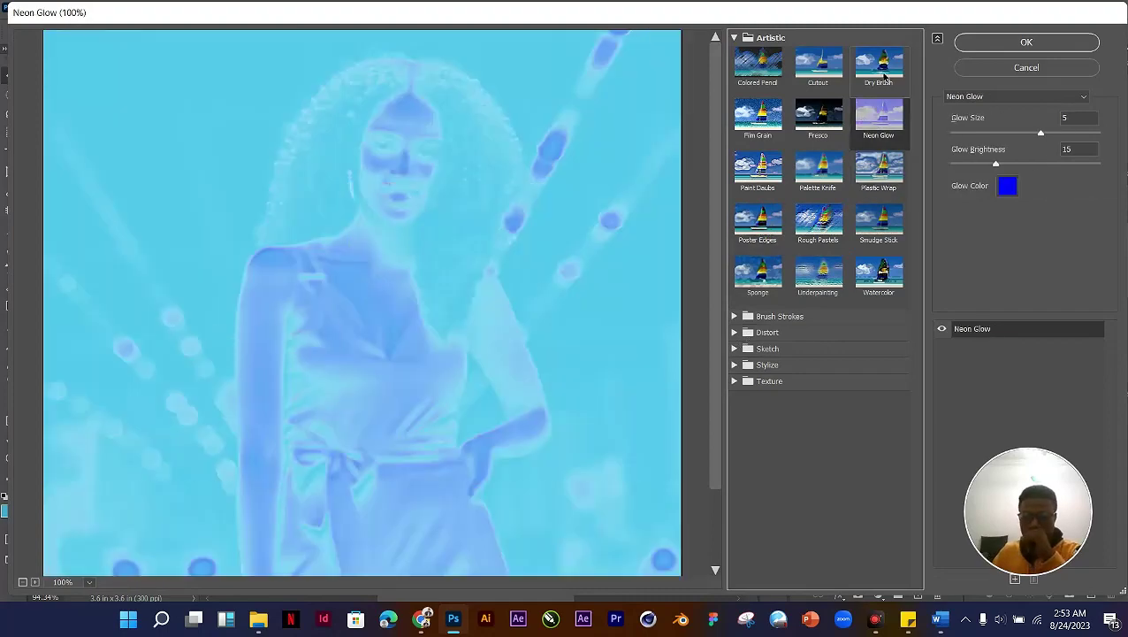
left_click(882, 71)
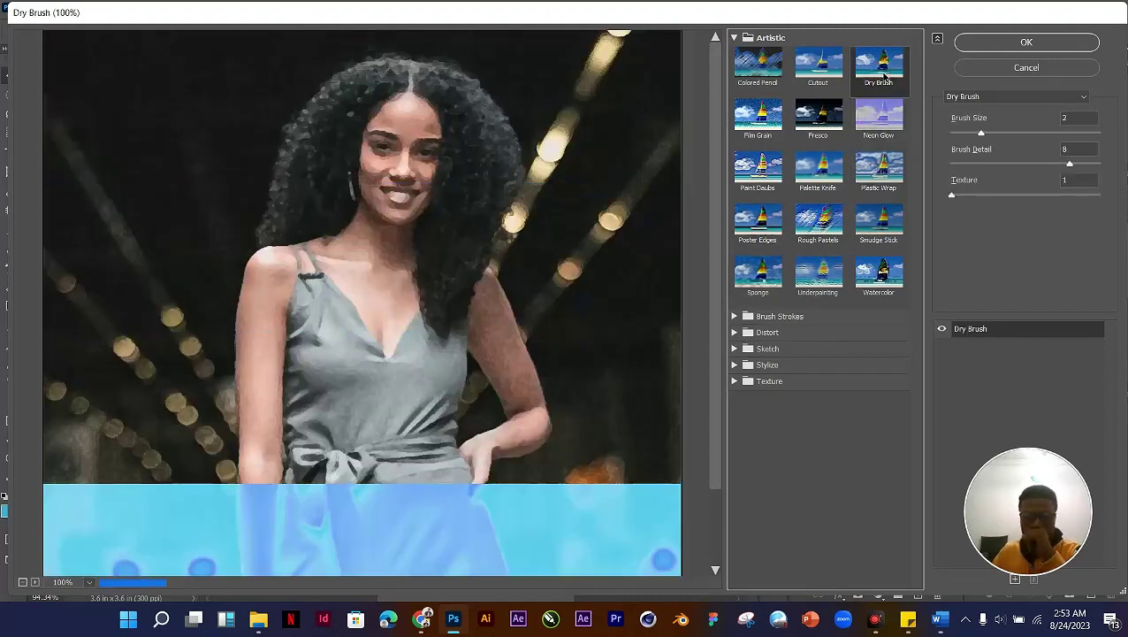
left_click(876, 280)
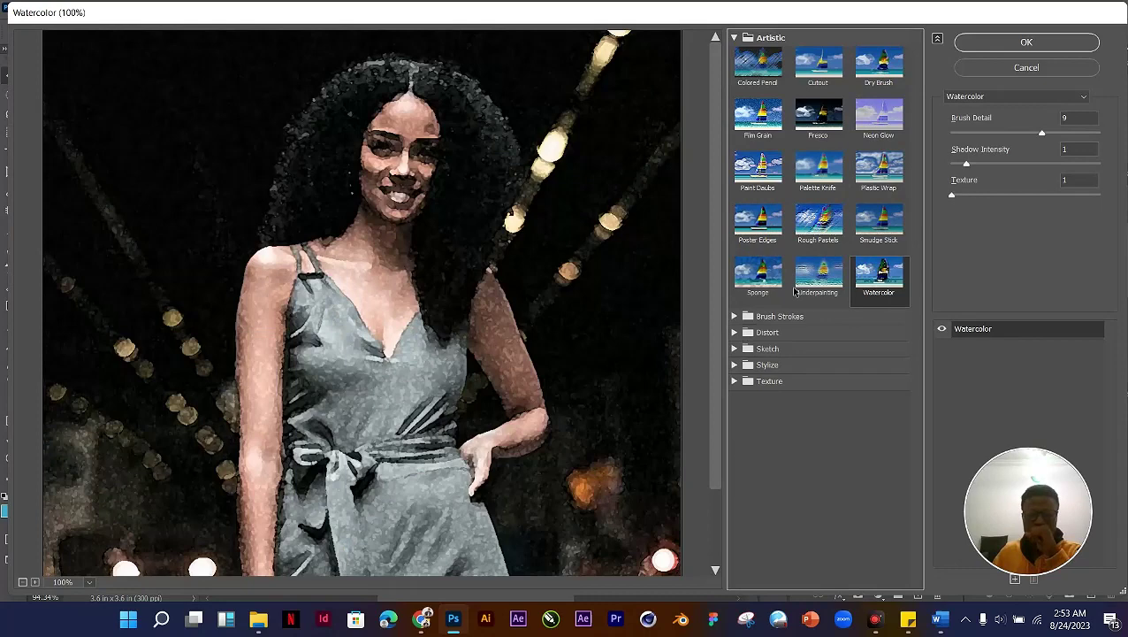
Step: Expand the Brush Strokes filter category and preview Smudge Stick, Plastic Wrap and Watercolor on the portrait
left_click(734, 334)
left_click(733, 335)
left_click(735, 316)
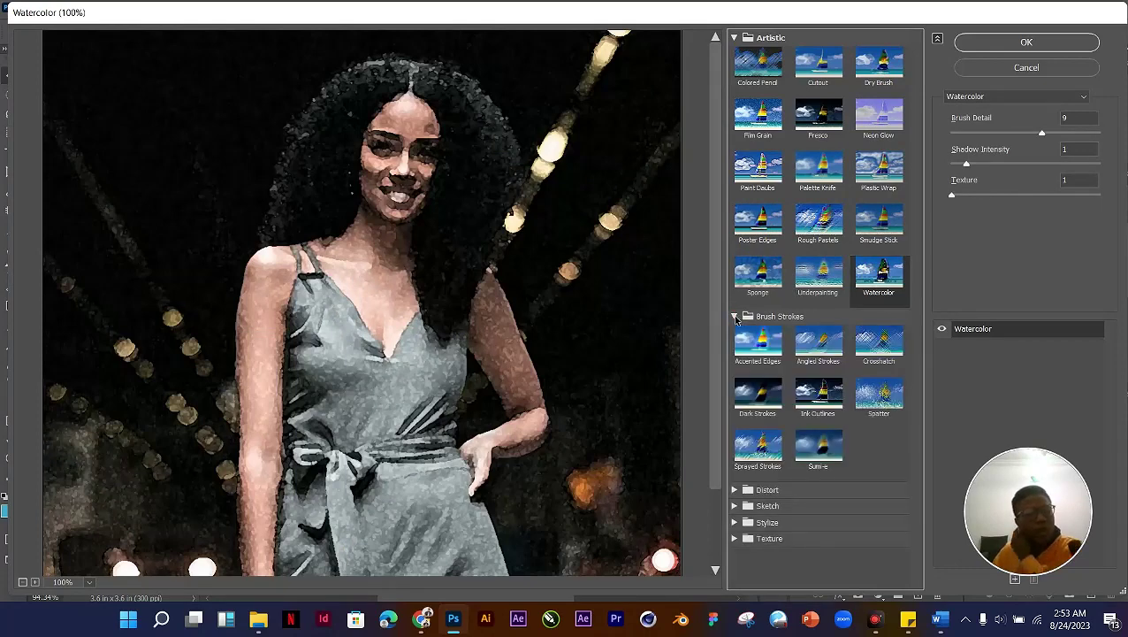
left_click(888, 225)
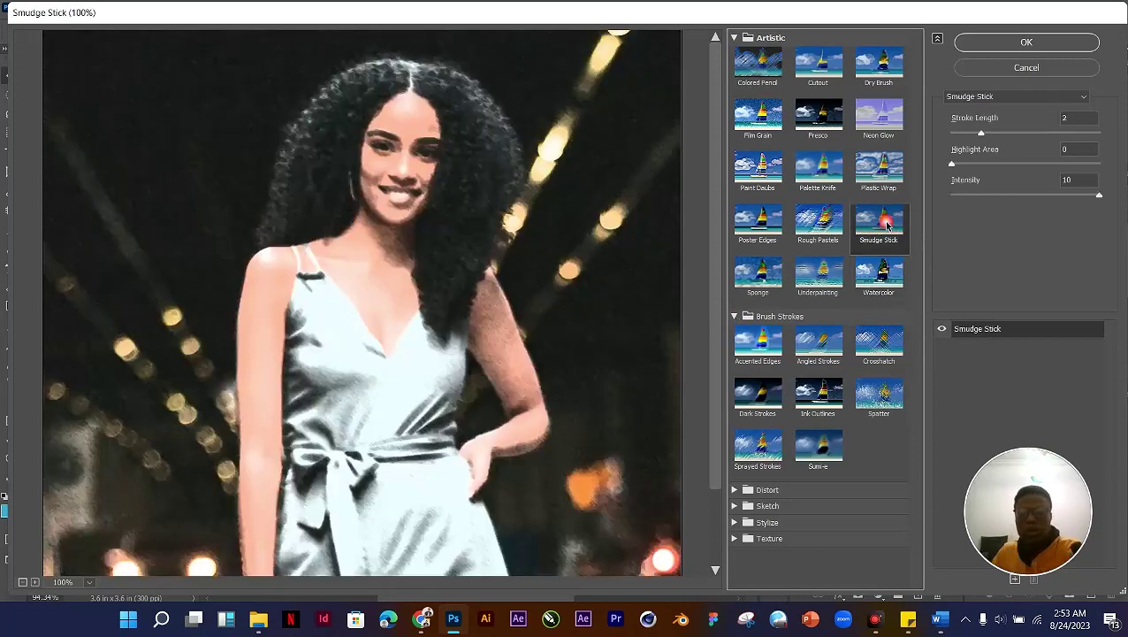
left_click(881, 169)
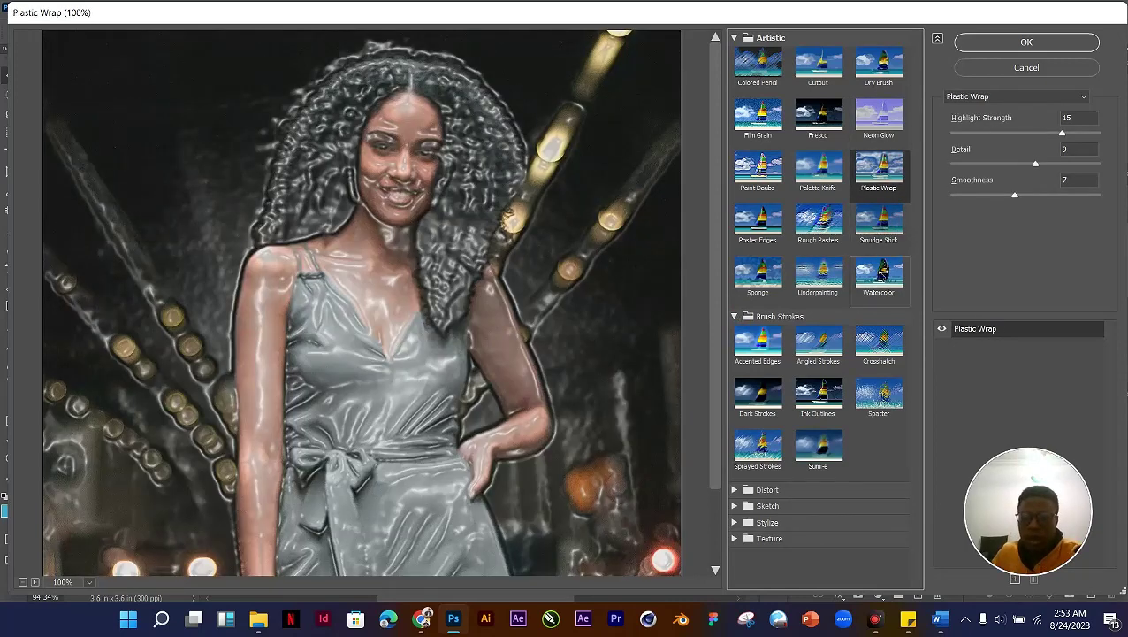
left_click(879, 274)
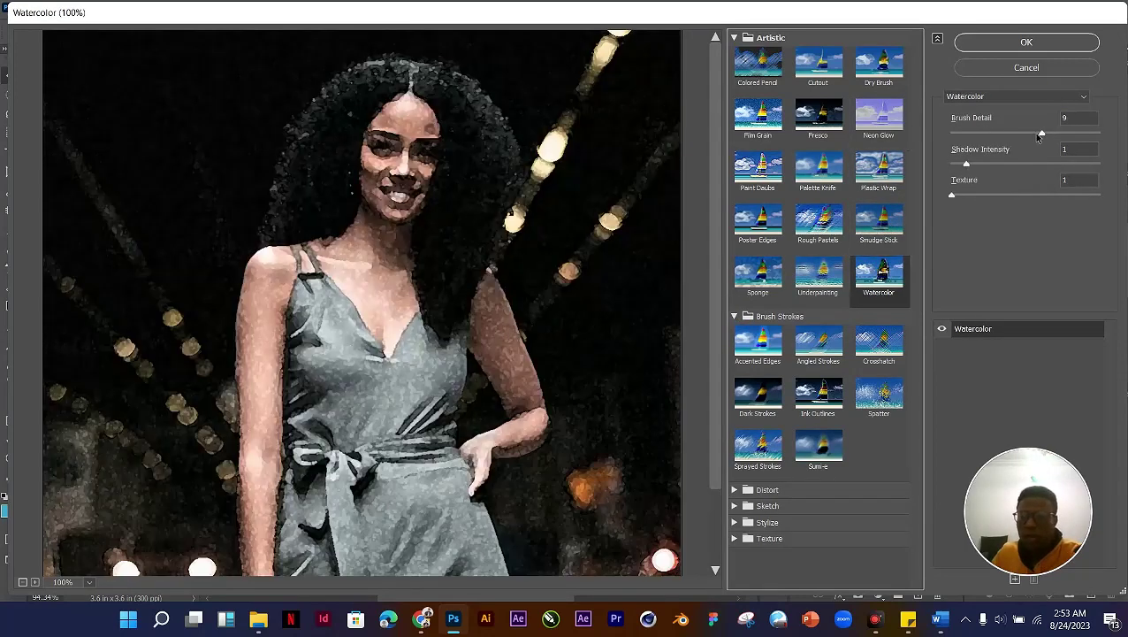
Step: Lower the Watercolor filter's Brush Detail to 4 and raise its Shadow Intensity
left_click_drag(1040, 135, 982, 135)
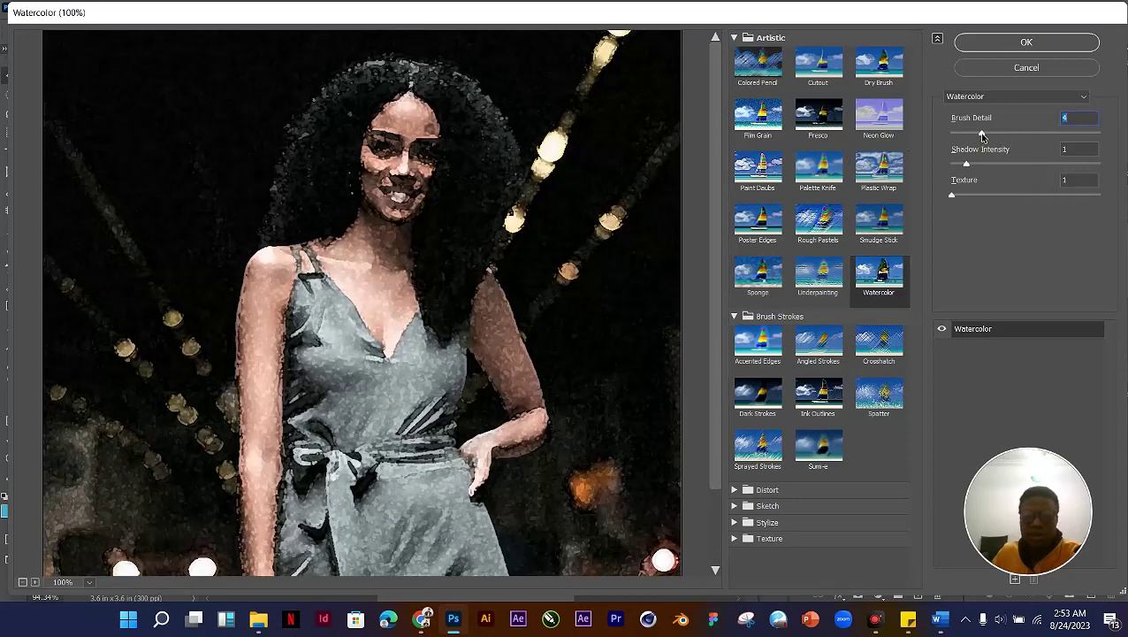
key("Tab")
key("Up")
key("Up")
key("Up")
key("Up")
key("Up")
key("Up")
key("Up")
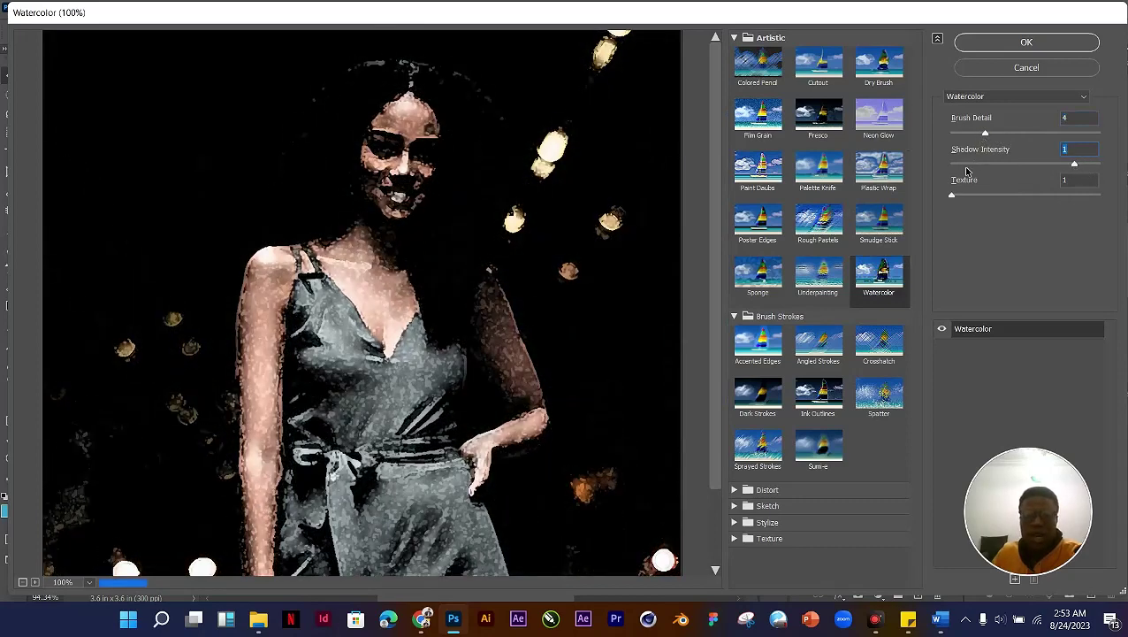
Step: Set the Watercolor filter to Shadow Intensity 0, Texture 1 and Brush Detail 7
left_click(958, 165)
left_click_drag(955, 193, 1064, 195)
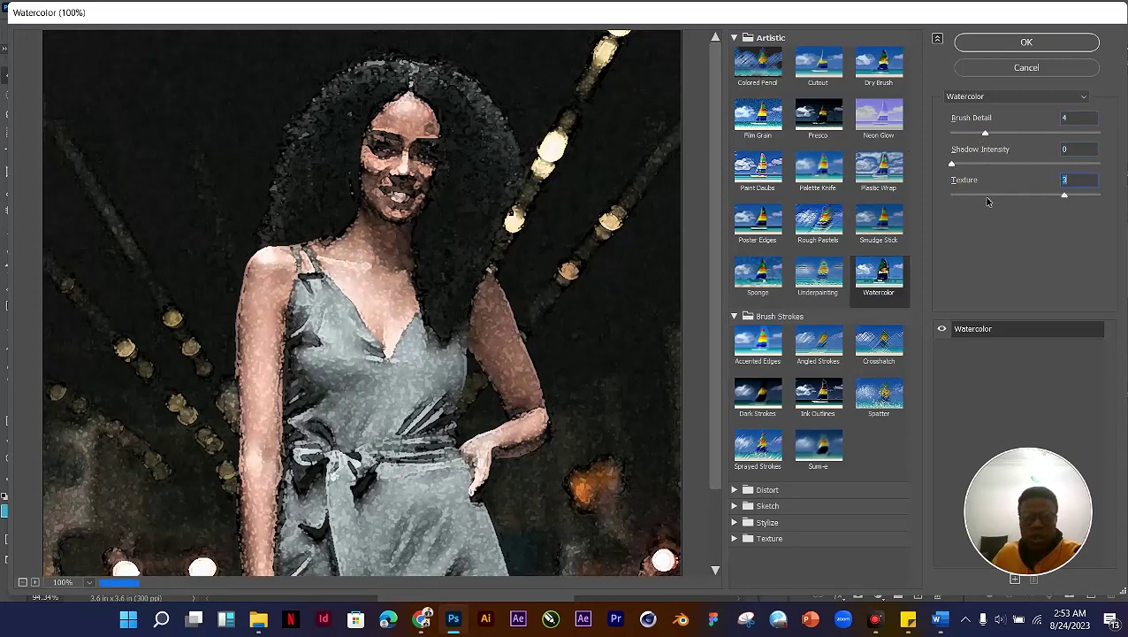
left_click(952, 195)
mouse_move(985, 133)
left_mouse_down()
mouse_move(967, 135)
mouse_move(1015, 132)
left_mouse_up()
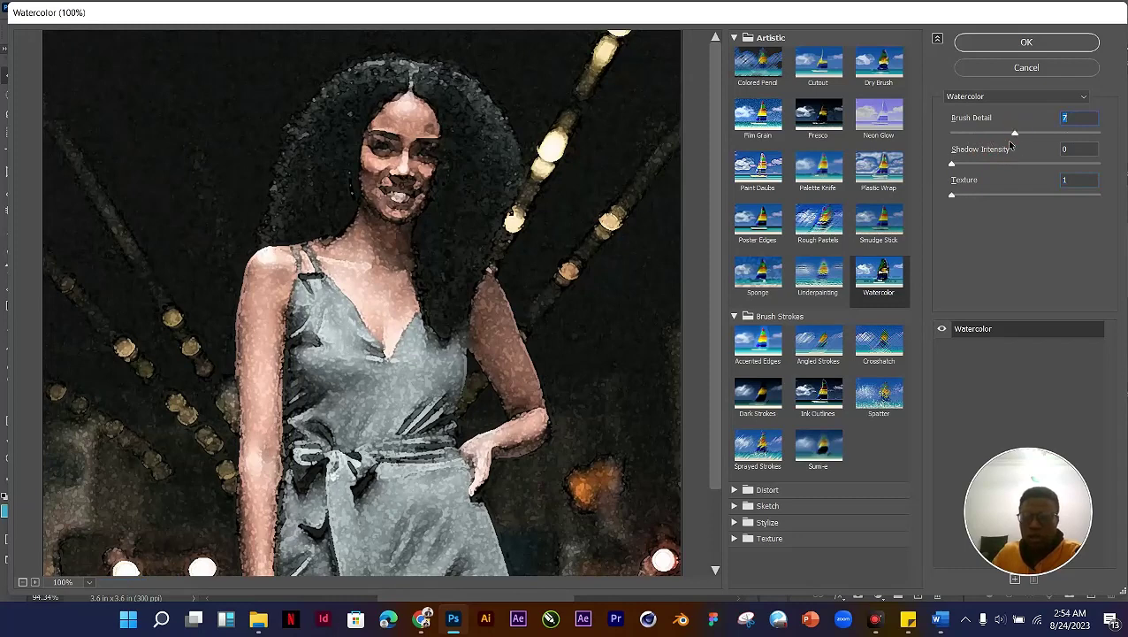
Step: Apply the Cutout filter to the duplicated portrait with Number of Levels 7, Edge Simplicity 1 and Edge Fidelity 3
left_click(815, 66)
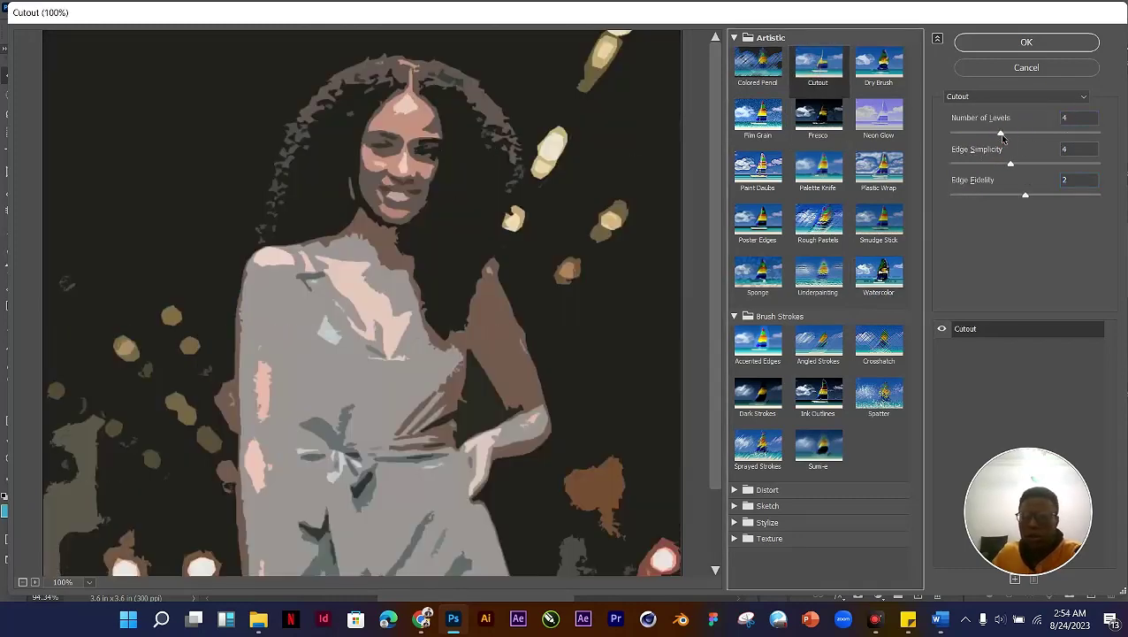
left_click_drag(1001, 134, 1074, 133)
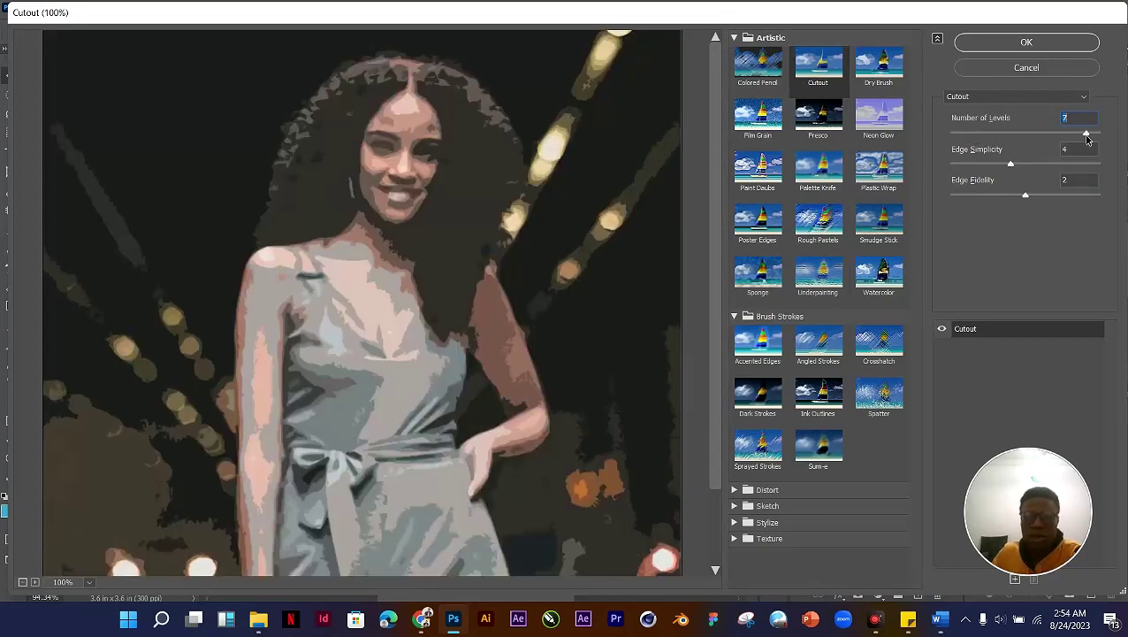
left_click_drag(1011, 163, 1096, 196)
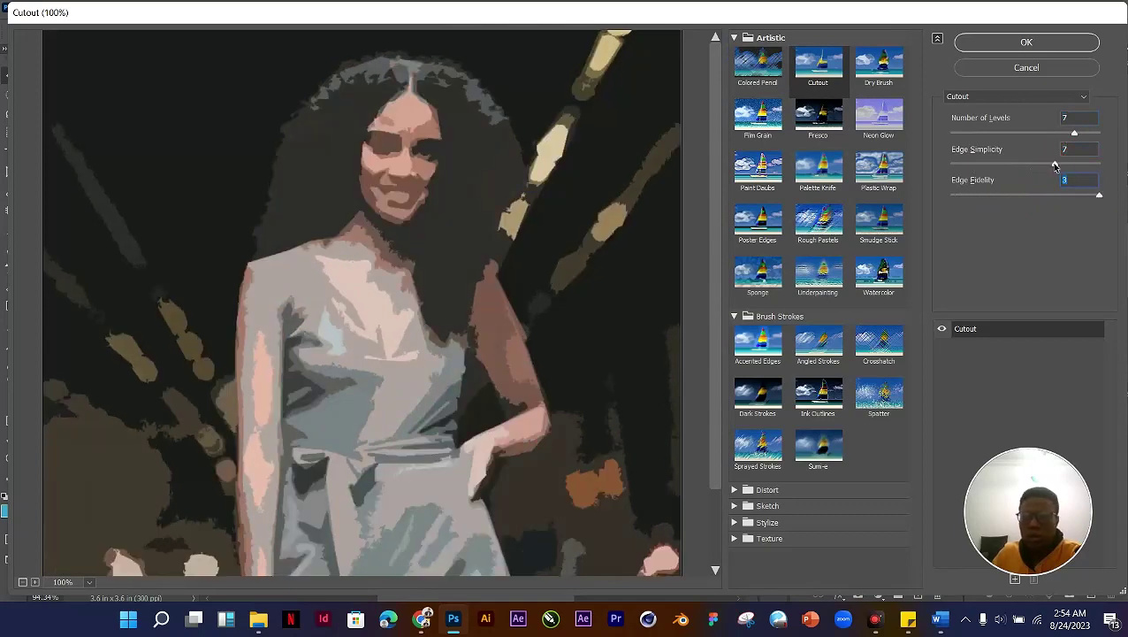
left_click_drag(1055, 165, 966, 168)
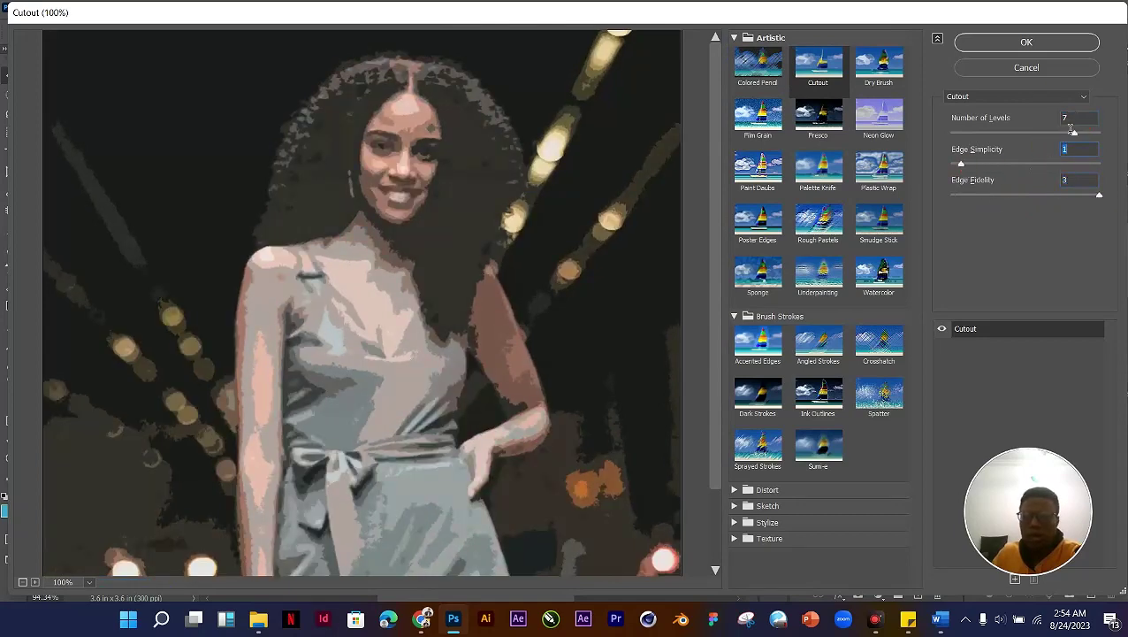
mouse_move(1072, 132)
left_mouse_down()
mouse_move(969, 139)
mouse_move(1068, 139)
left_mouse_up()
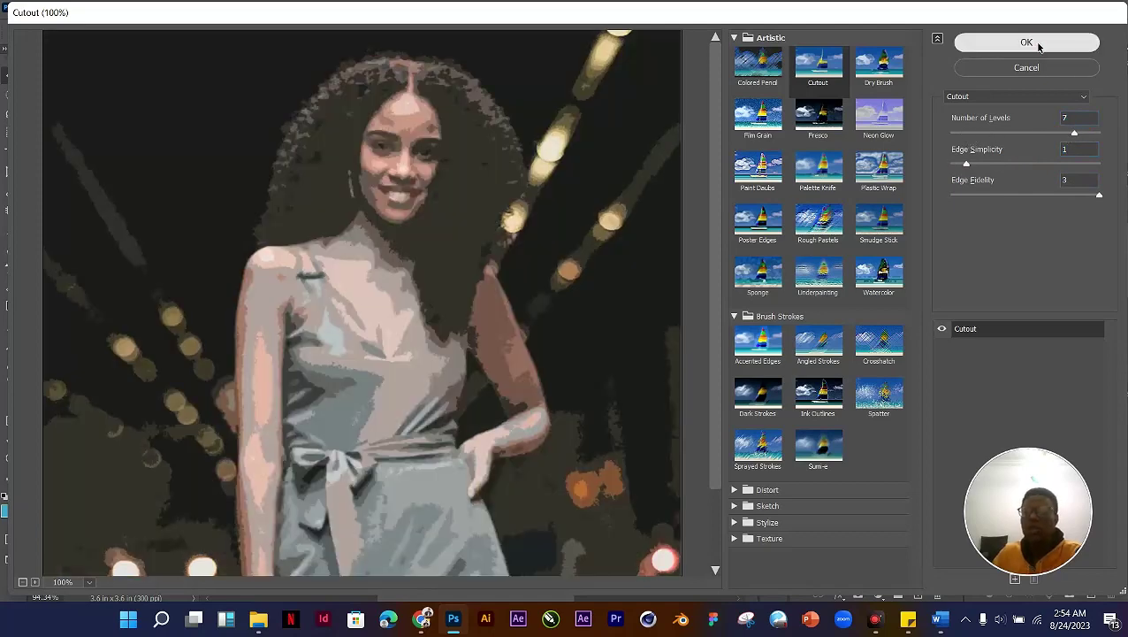
left_click(1025, 42)
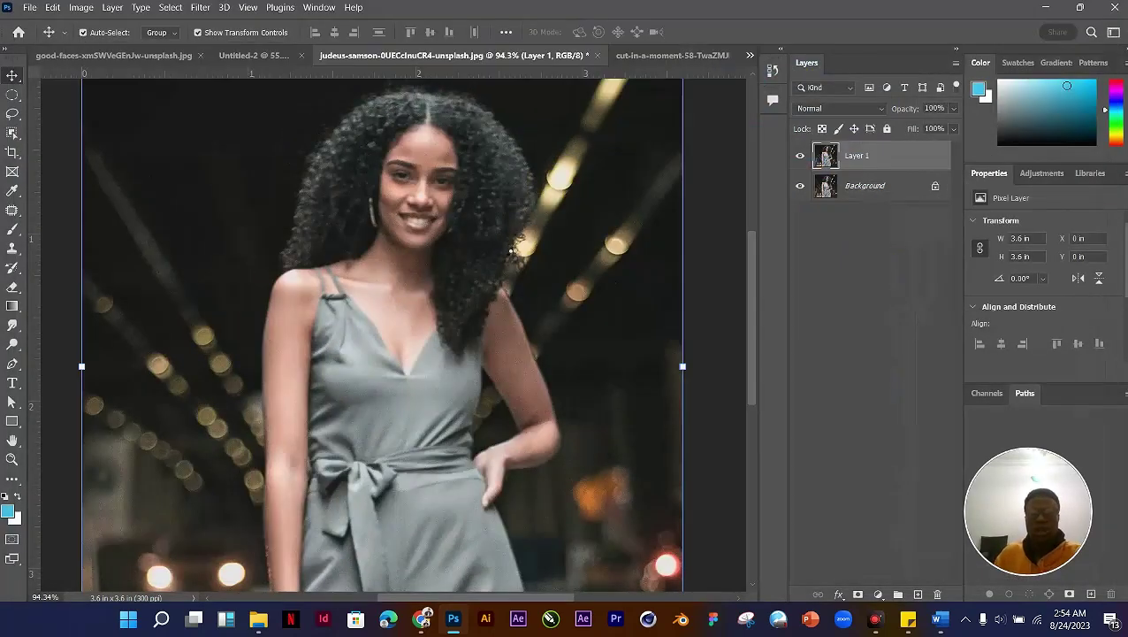
scroll(507, 252, "down", 3)
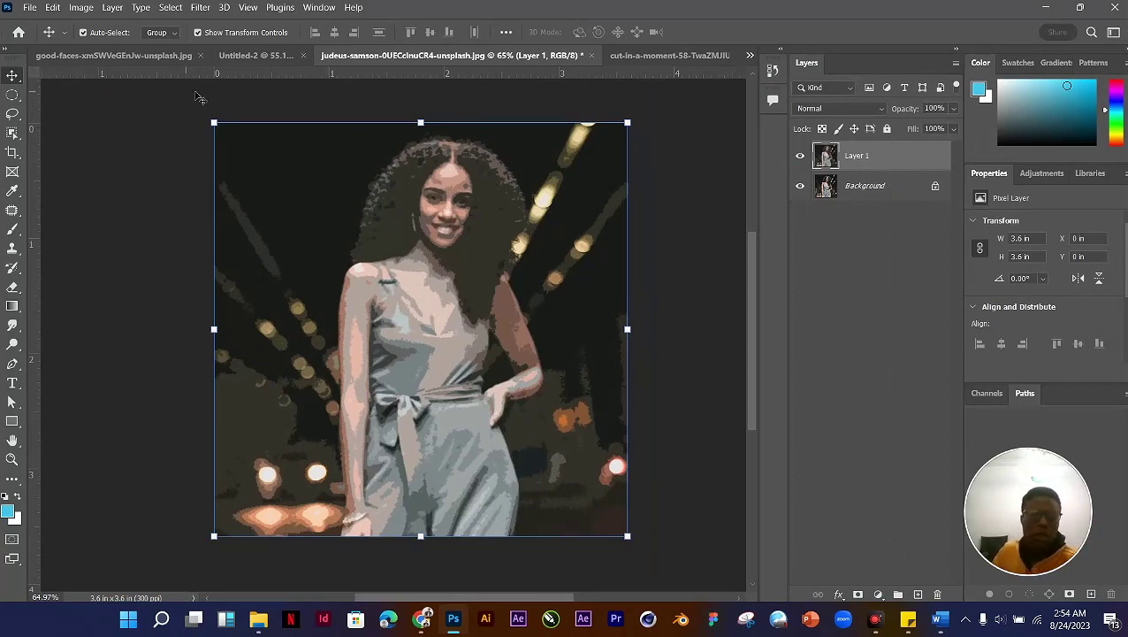
Step: Duplicate Layer 1 within the same document as a layer named "Image 3"
left_click(113, 8)
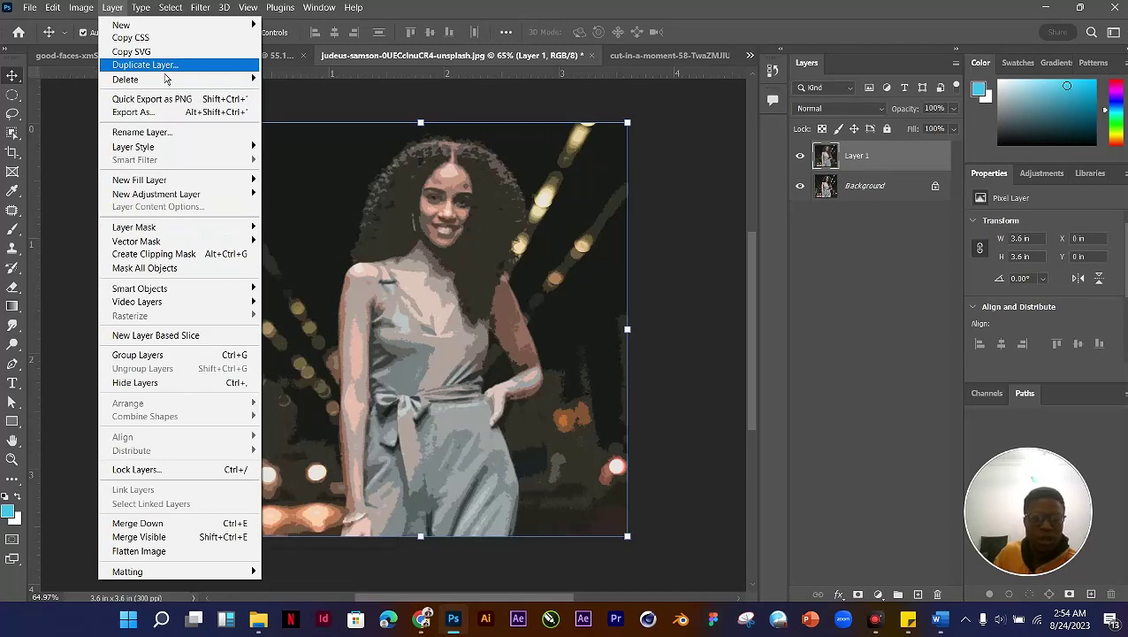
left_click(164, 67)
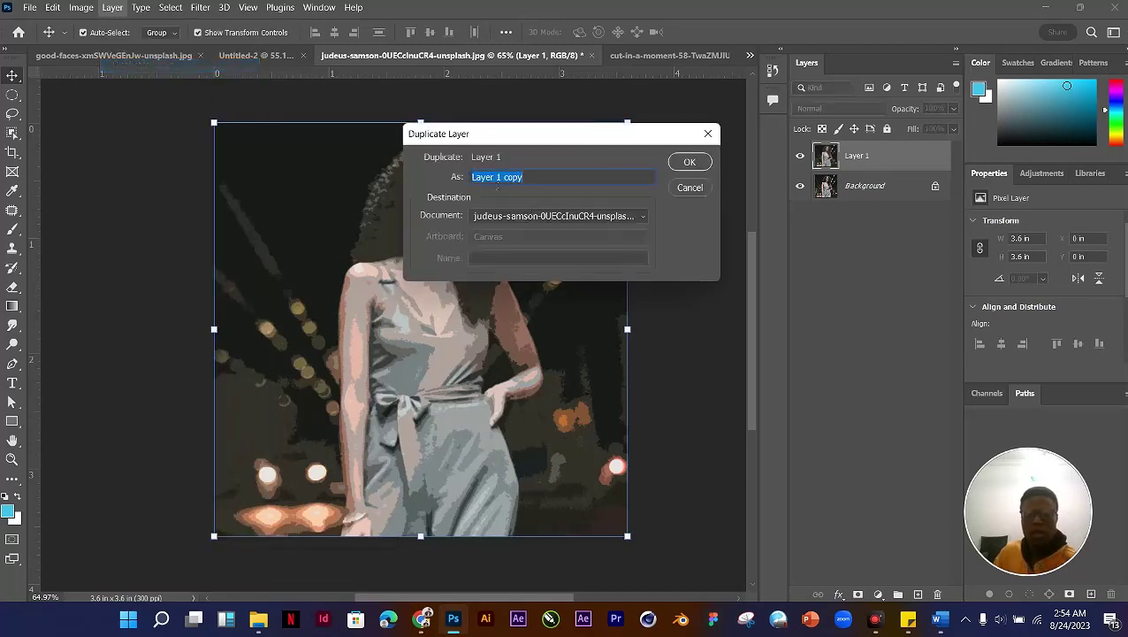
left_click_drag(530, 177, 469, 177)
type("Ima")
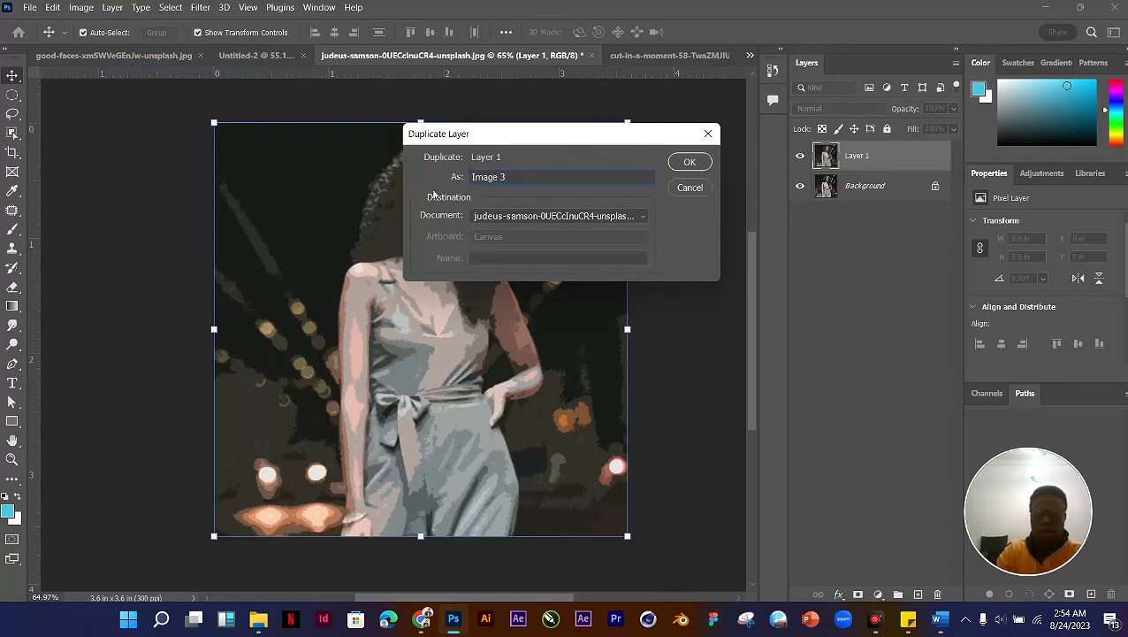
type("ge 3")
key("Return")
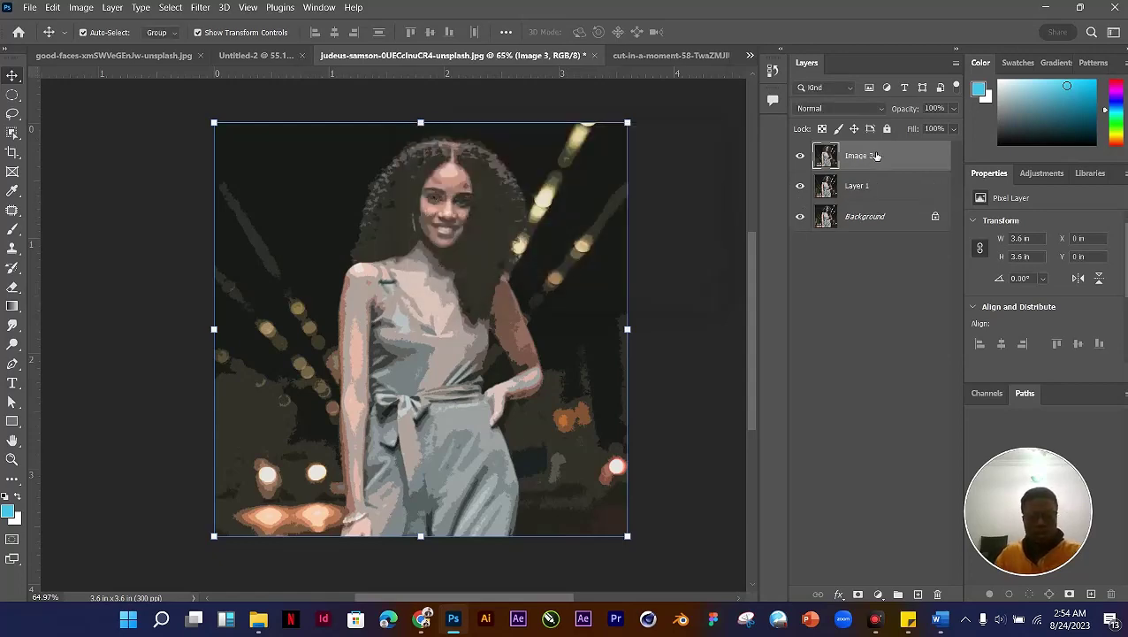
Step: Delete Layer 1 and rename the Image 3 layer as "Filter"
key("F4")
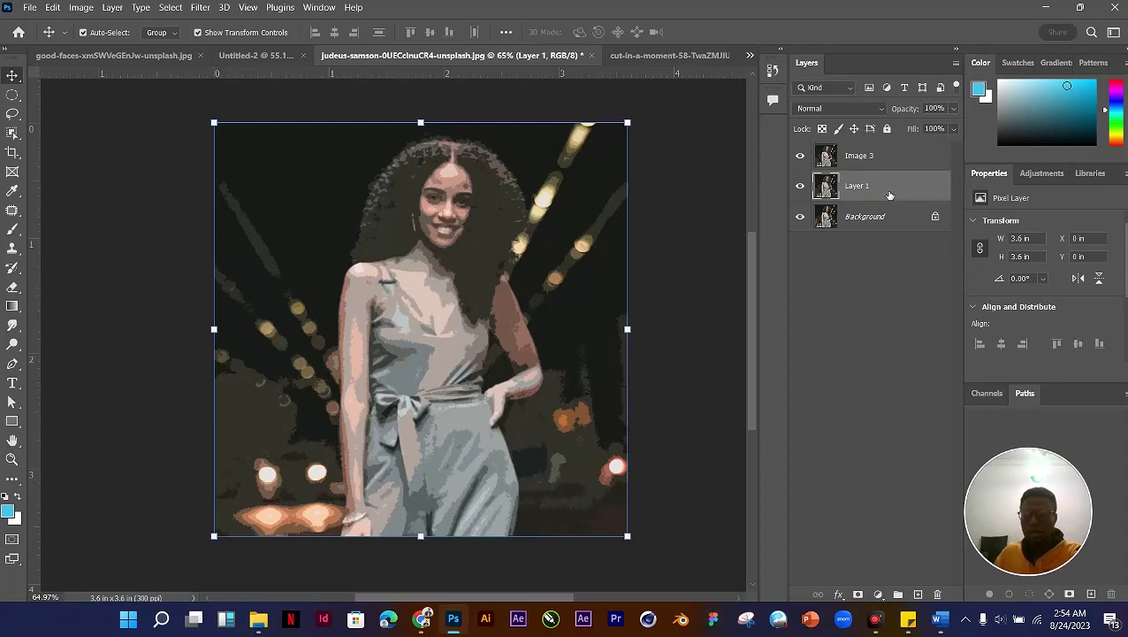
key("Delete")
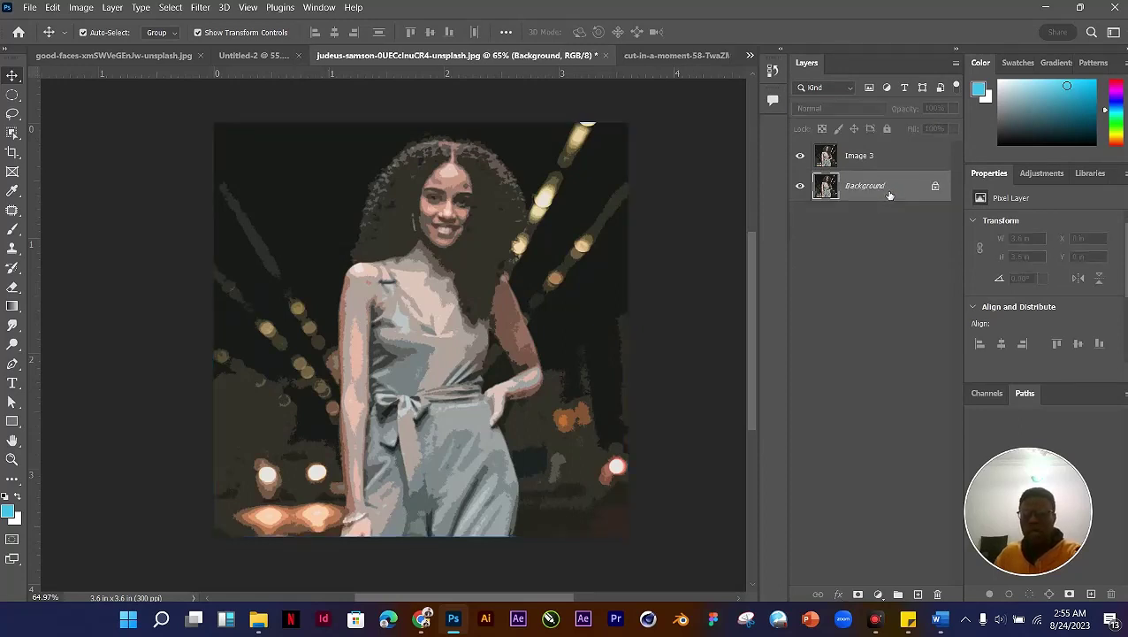
left_click(890, 167)
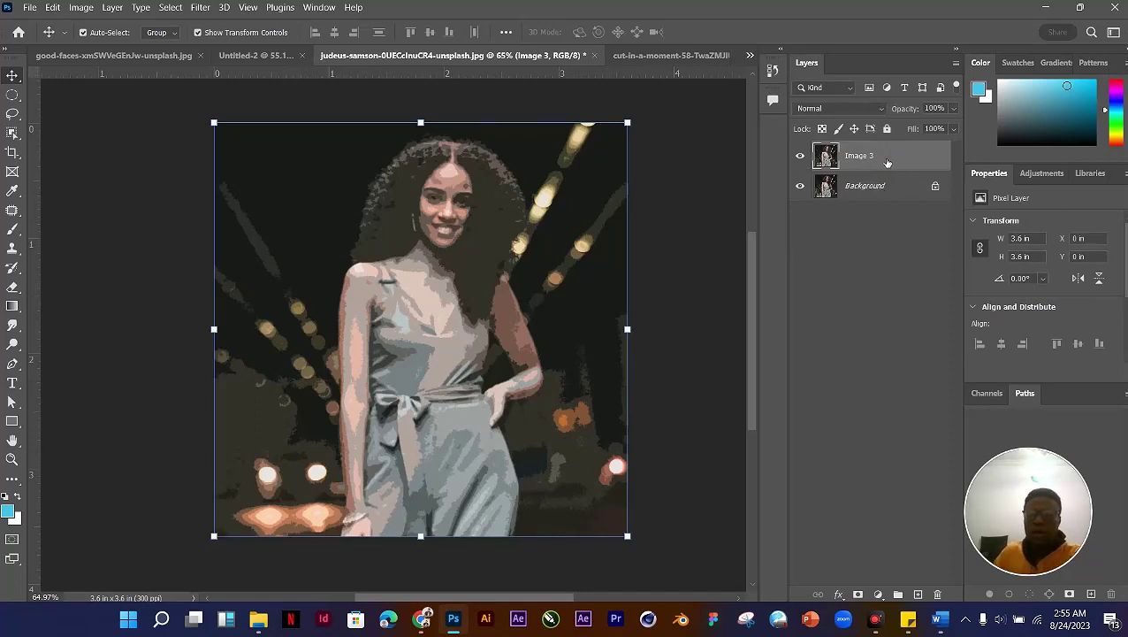
key("ctrl+plus")
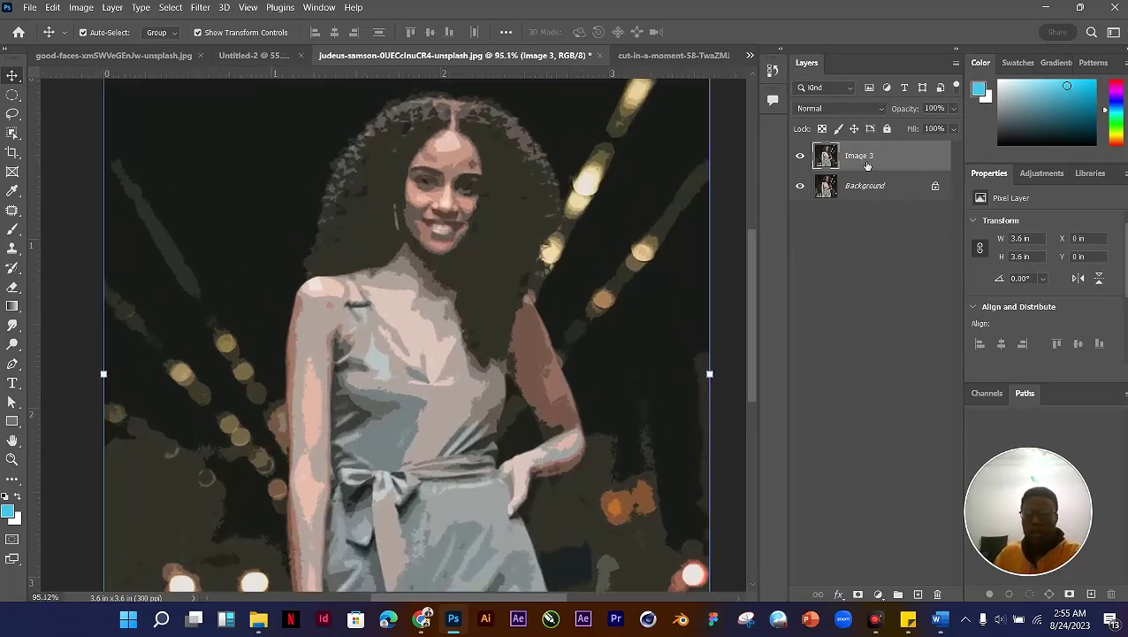
double_click(859, 156)
type("Filter")
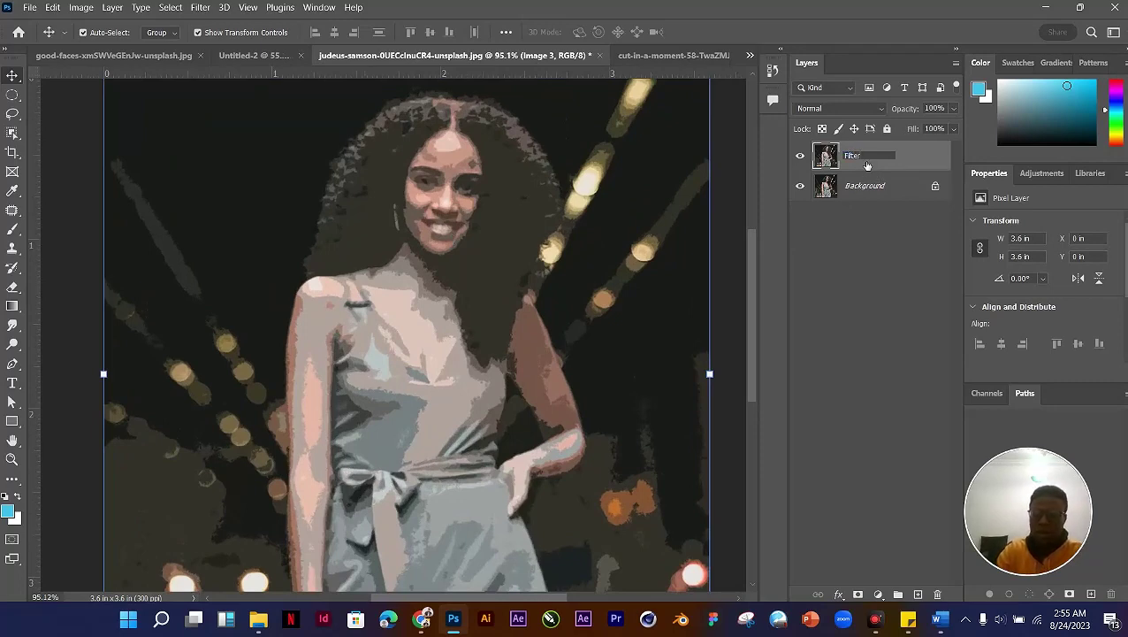
key("Return")
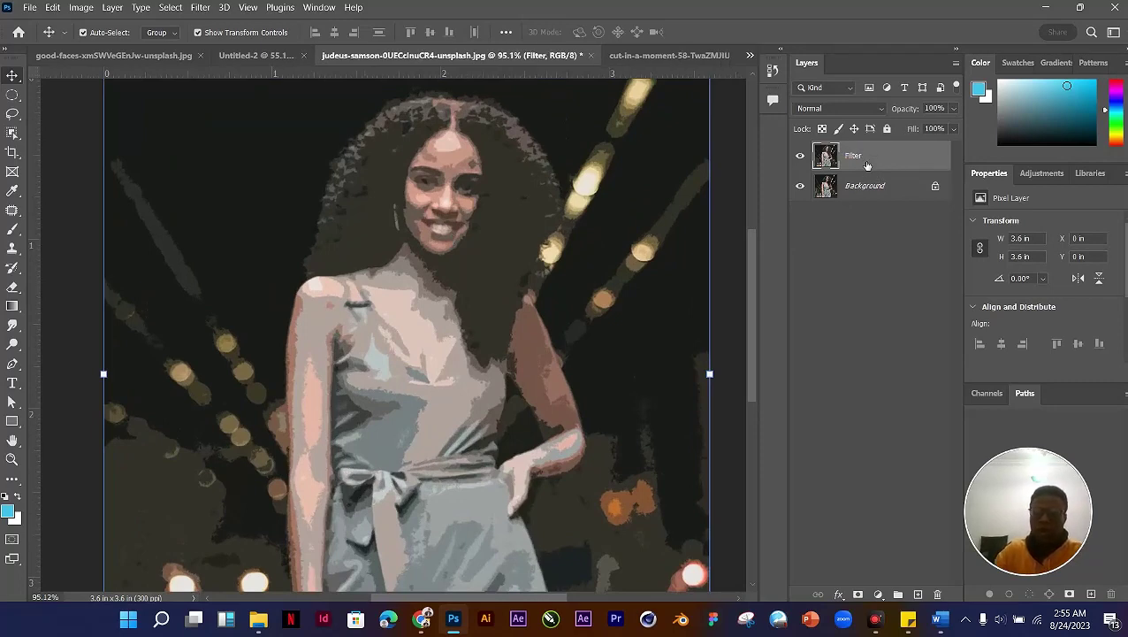
Step: Hide and show the Filter layer repeatedly to compare the Cutout effect with the original portrait, leaving it shown
scroll(509, 202, "down", 3)
scroll(508, 201, "up", 3)
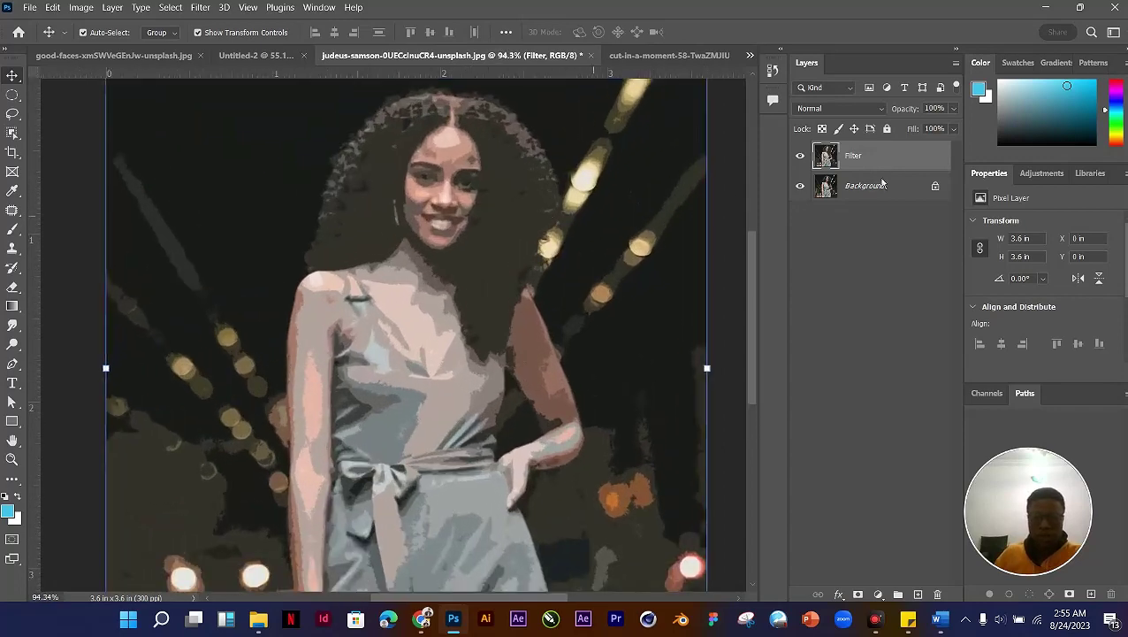
left_click(800, 156)
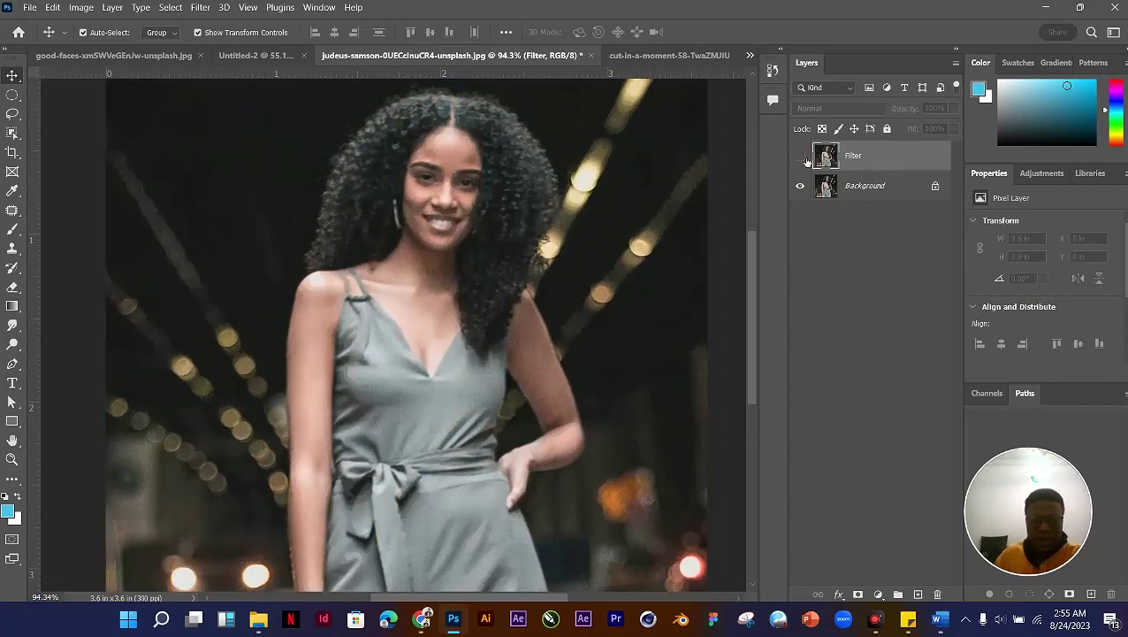
left_click(802, 157)
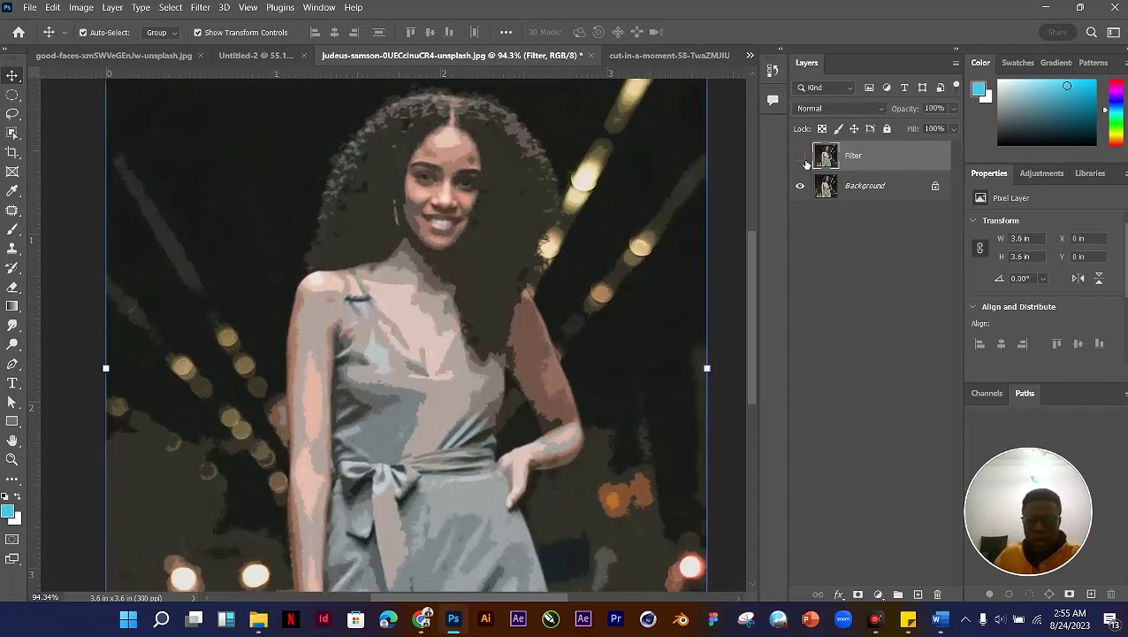
left_click(801, 156)
left_click(800, 157)
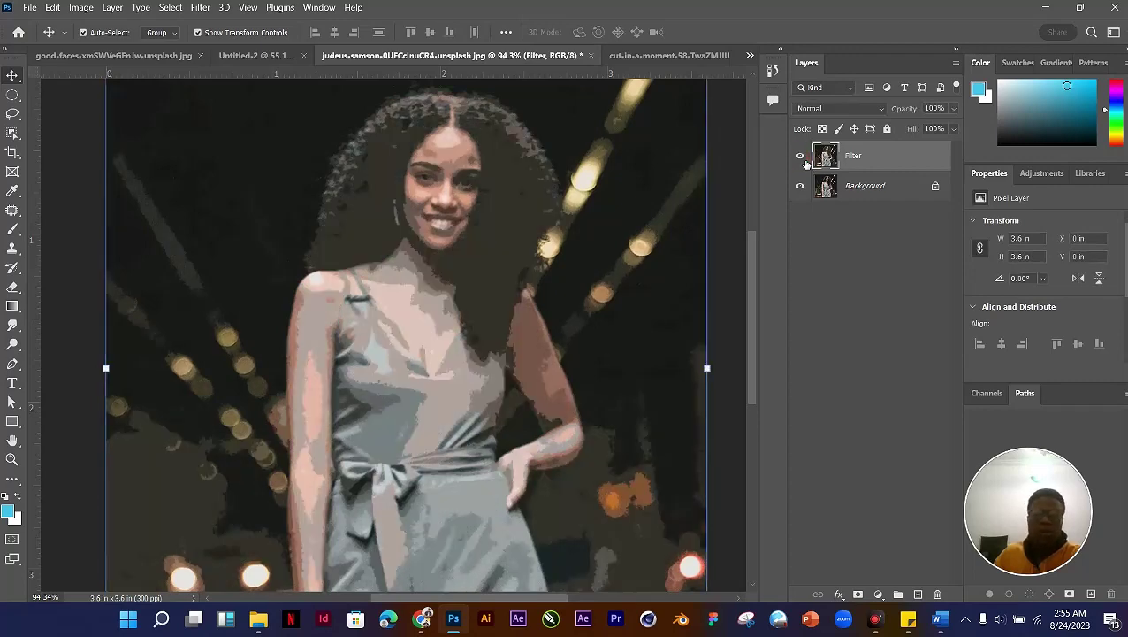
left_click(801, 156)
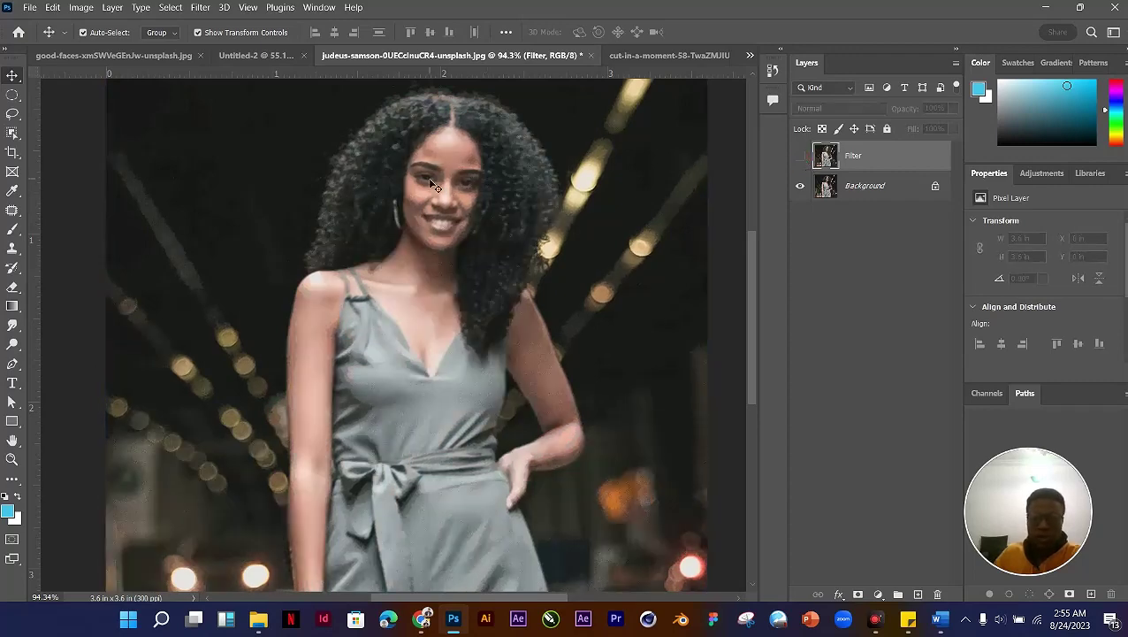
left_click(802, 156)
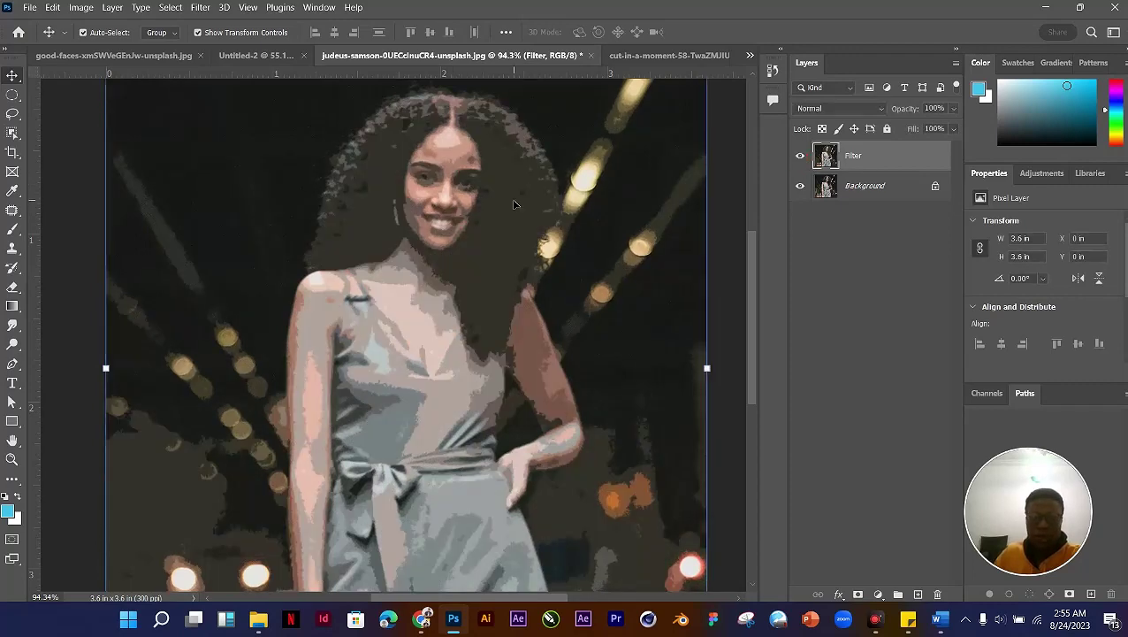
Step: Try the Multiply and Soft Light blend modes on the Filter layer, and set its blend mode to Overlay
left_click(843, 110)
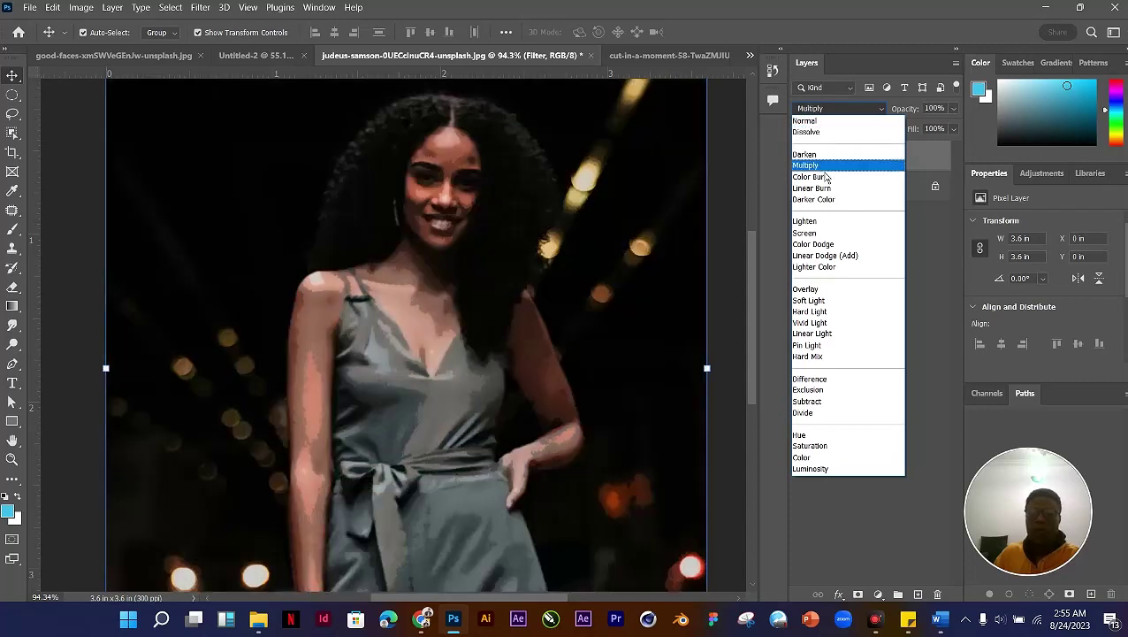
left_click(581, 109)
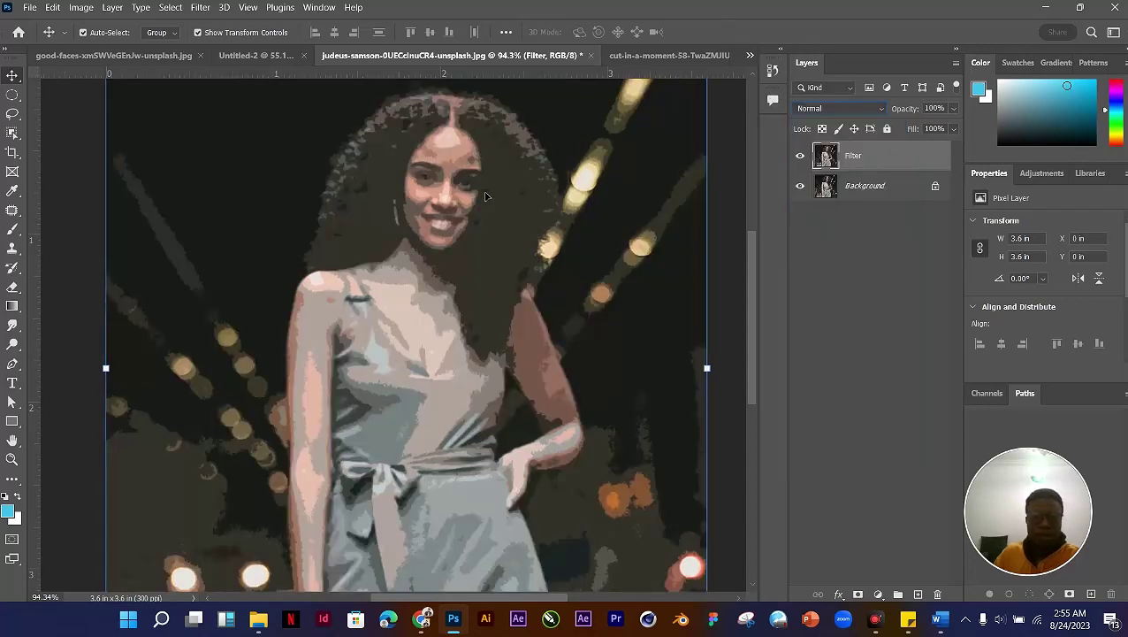
scroll(483, 197, "up", 5)
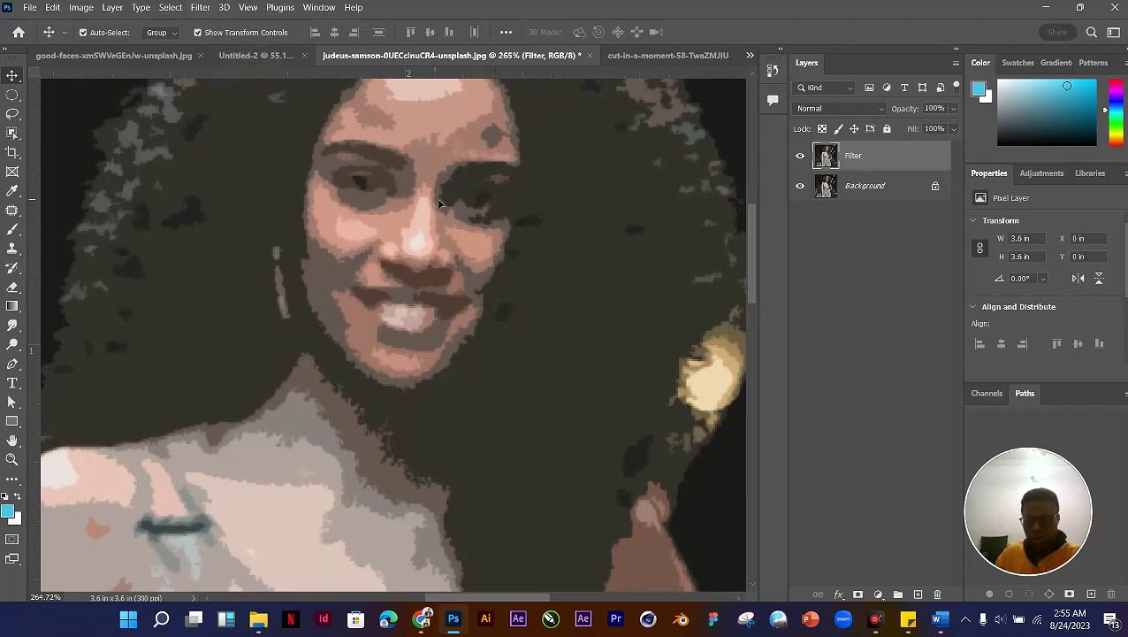
scroll(467, 293, "down", 3)
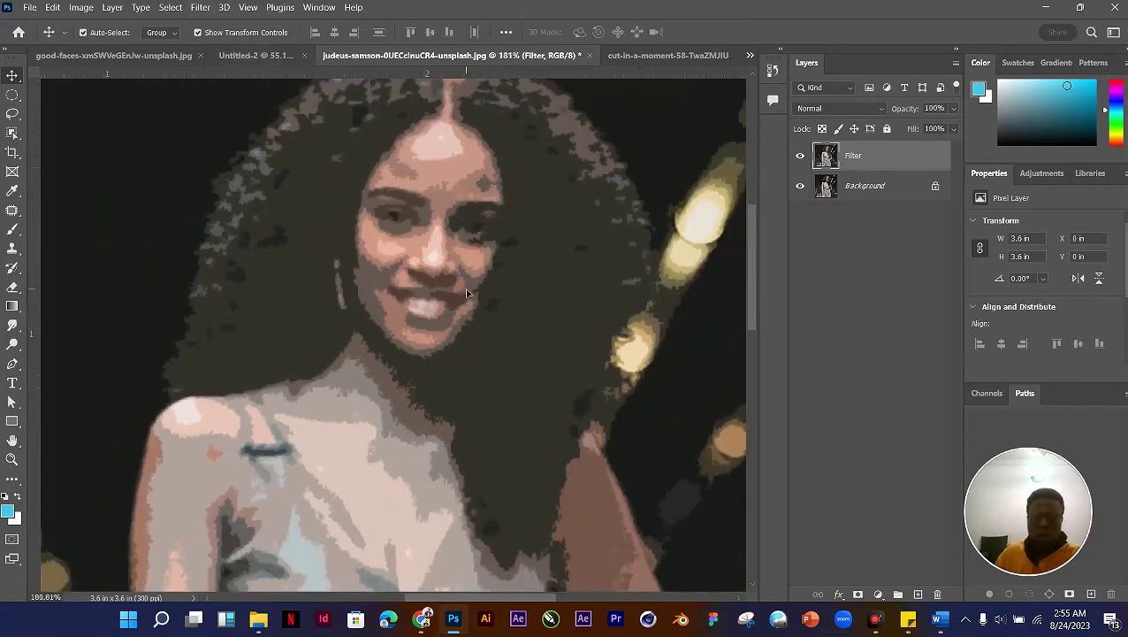
scroll(468, 294, "up", 5)
scroll(468, 294, "down", 3)
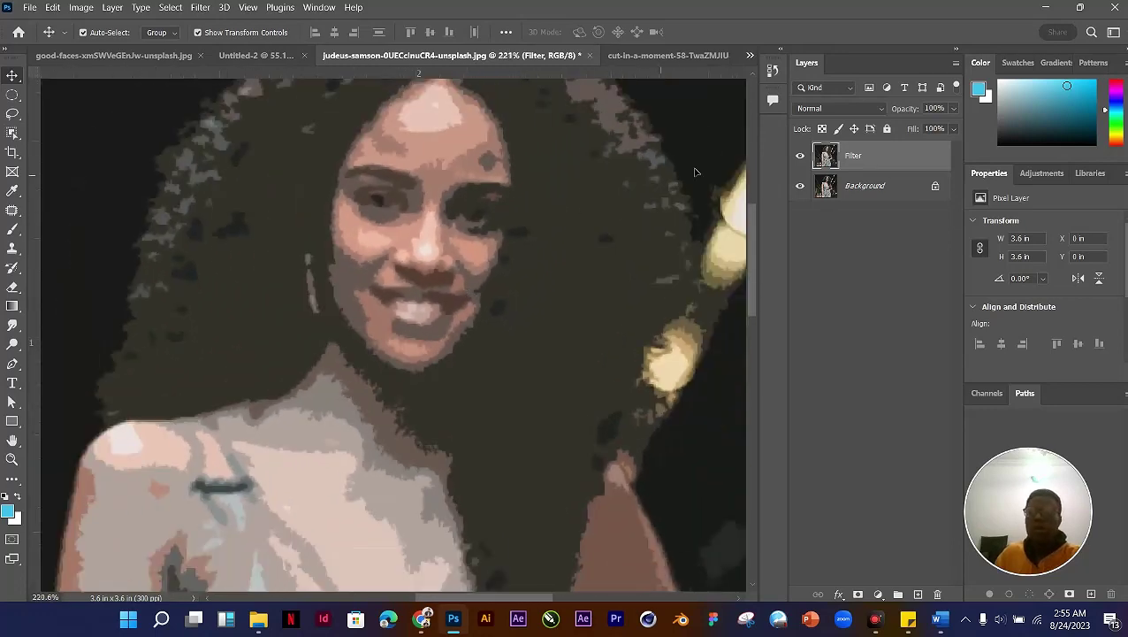
left_click(840, 108)
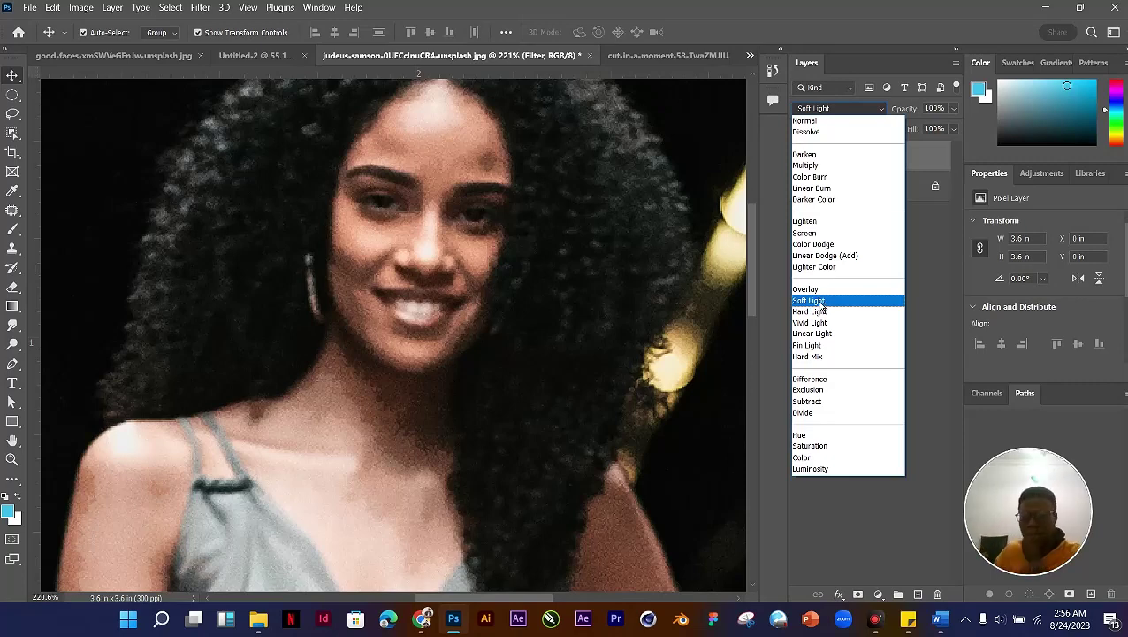
key("Up")
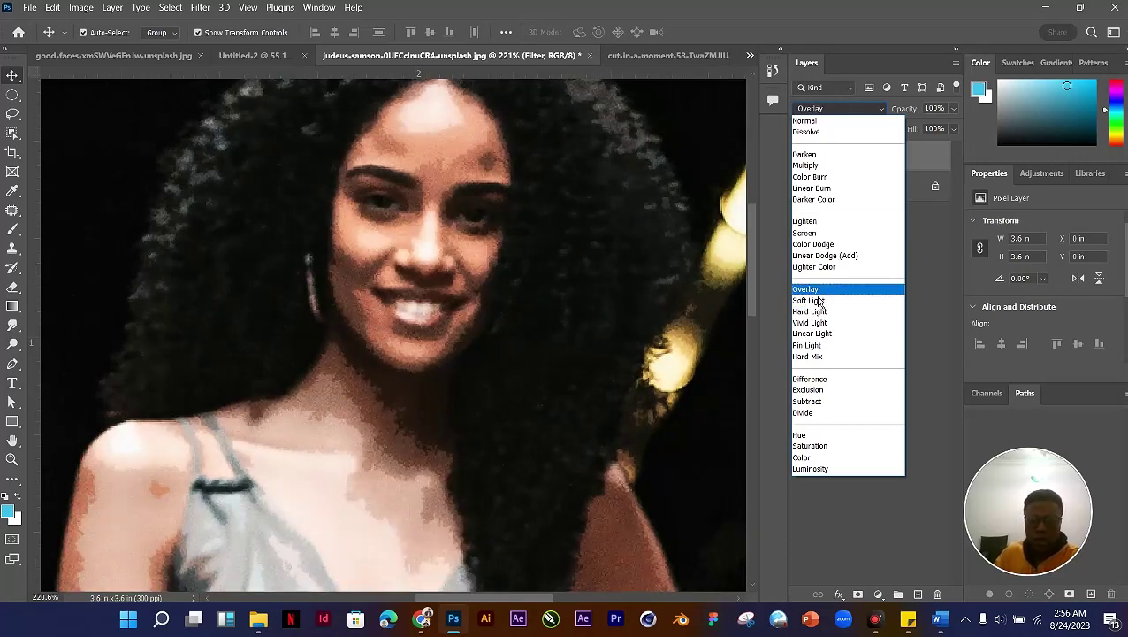
left_click(813, 293)
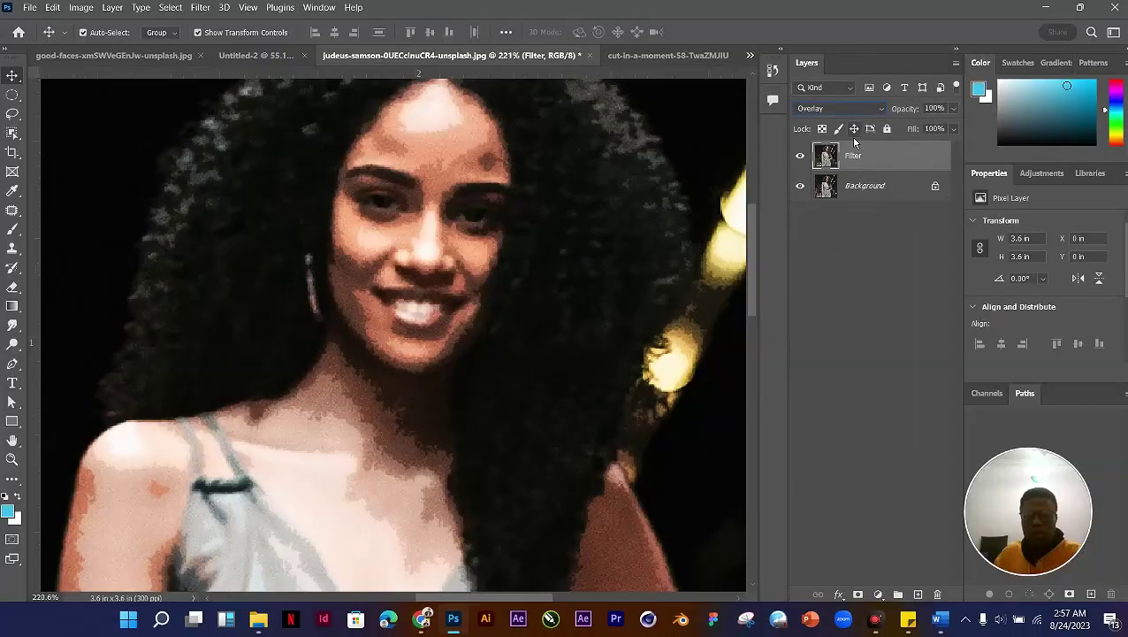
Step: Deselect the Filter layer and examine the blended portrait, both as a whole and close up on the woman's face
scroll(592, 231, "down", 5)
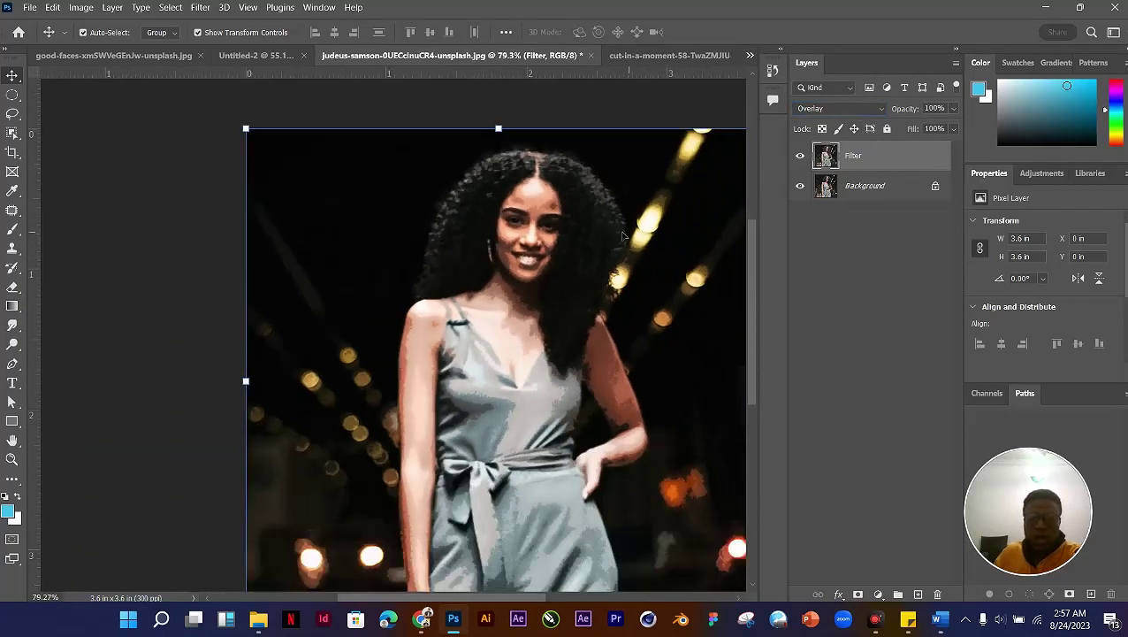
mouse_move(622, 236)
left_mouse_down()
mouse_move(551, 244)
mouse_move(597, 236)
mouse_move(583, 217)
mouse_move(616, 235)
mouse_move(596, 224)
mouse_move(570, 240)
mouse_move(589, 219)
mouse_move(537, 228)
mouse_move(566, 259)
mouse_move(579, 234)
mouse_move(606, 225)
left_mouse_up()
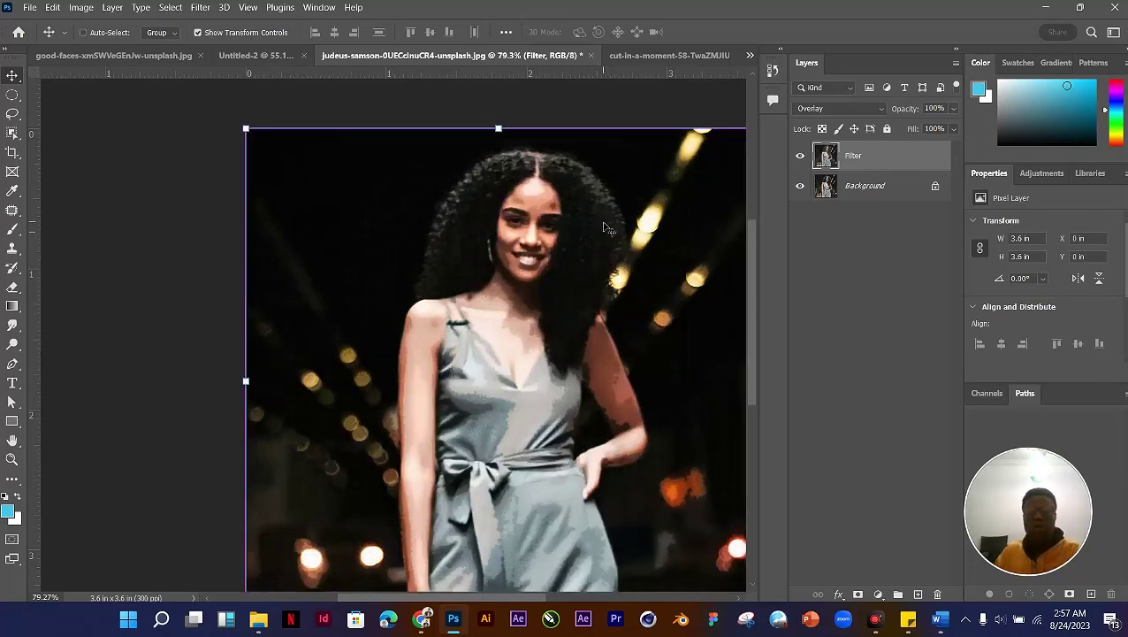
scroll(558, 237, "up", 3)
scroll(558, 237, "down", 5)
left_click(596, 131)
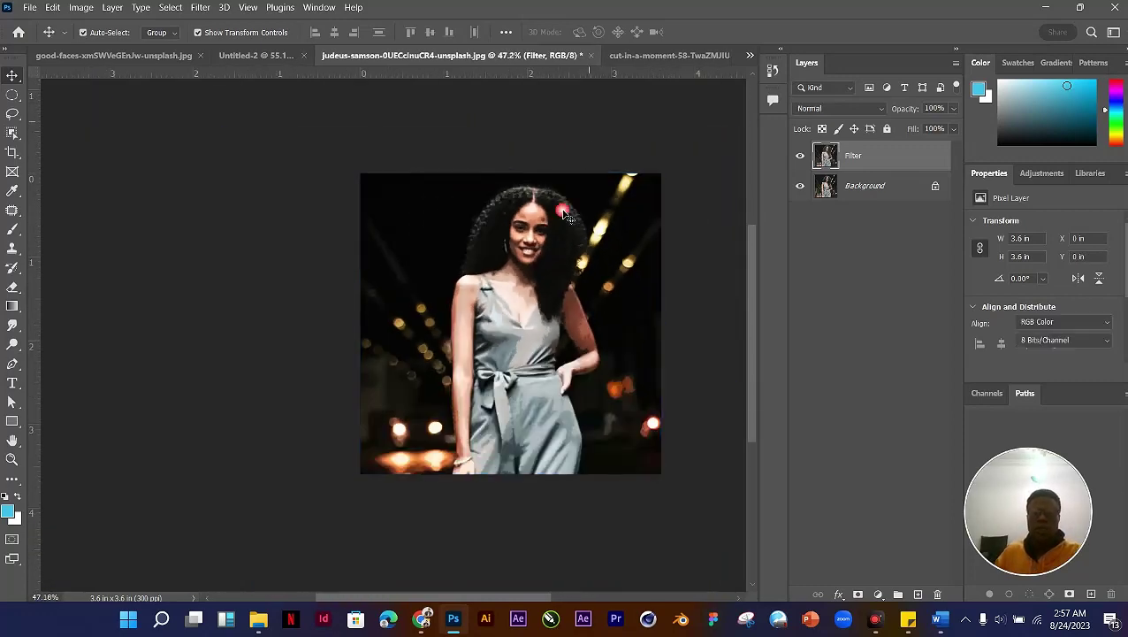
scroll(566, 257, "up", 2)
scroll(566, 261, "up", 2)
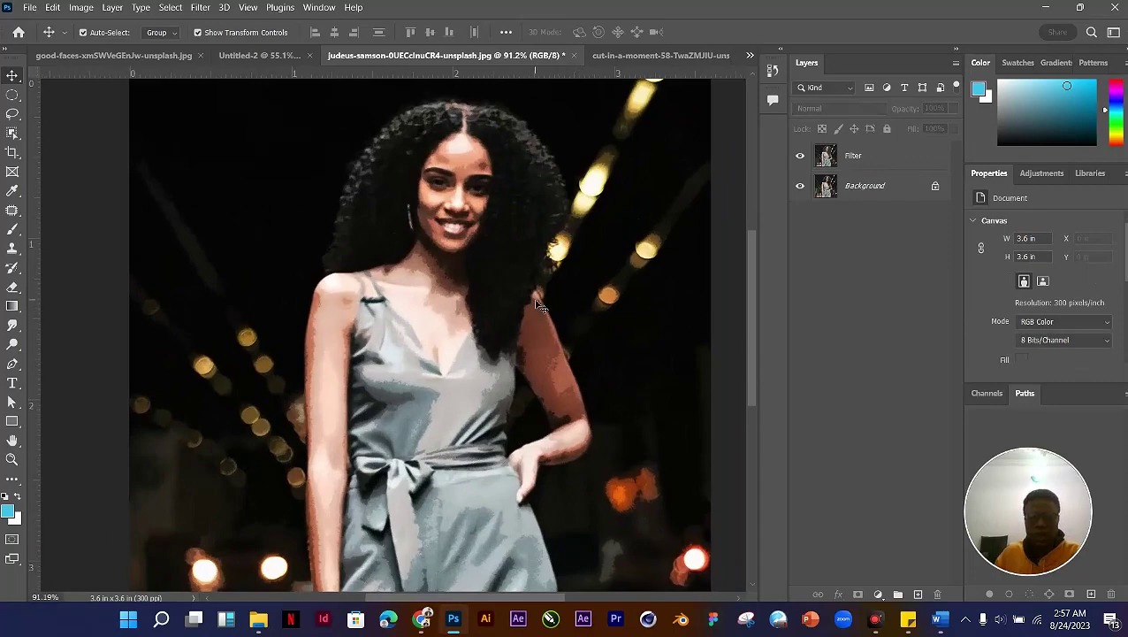
scroll(539, 308, "down", 3)
scroll(536, 311, "up", 2)
scroll(537, 311, "up", 5)
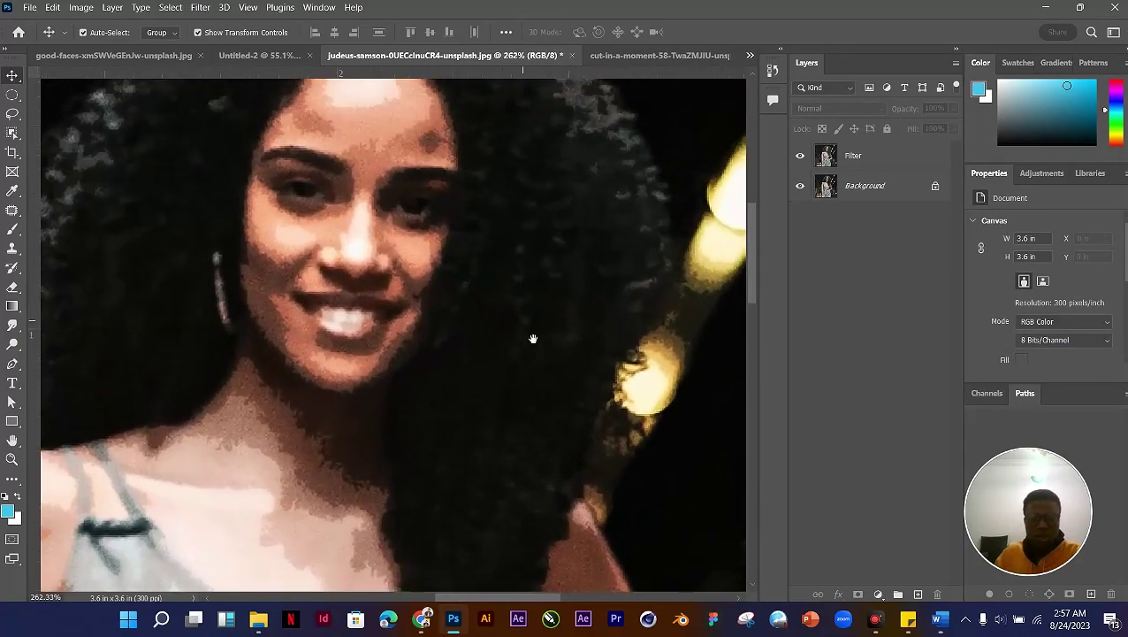
Step: Lower the opacity of the Overlay-blended Filter layer to 22%
left_click(522, 306)
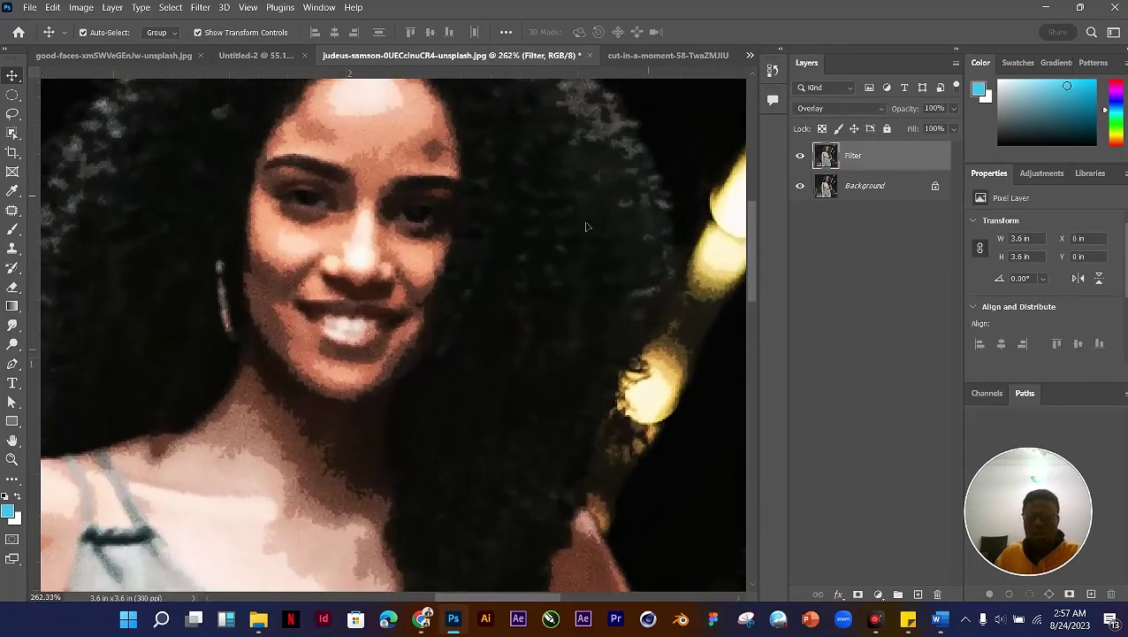
scroll(566, 234, "down", 4)
scroll(473, 251, "up", 5)
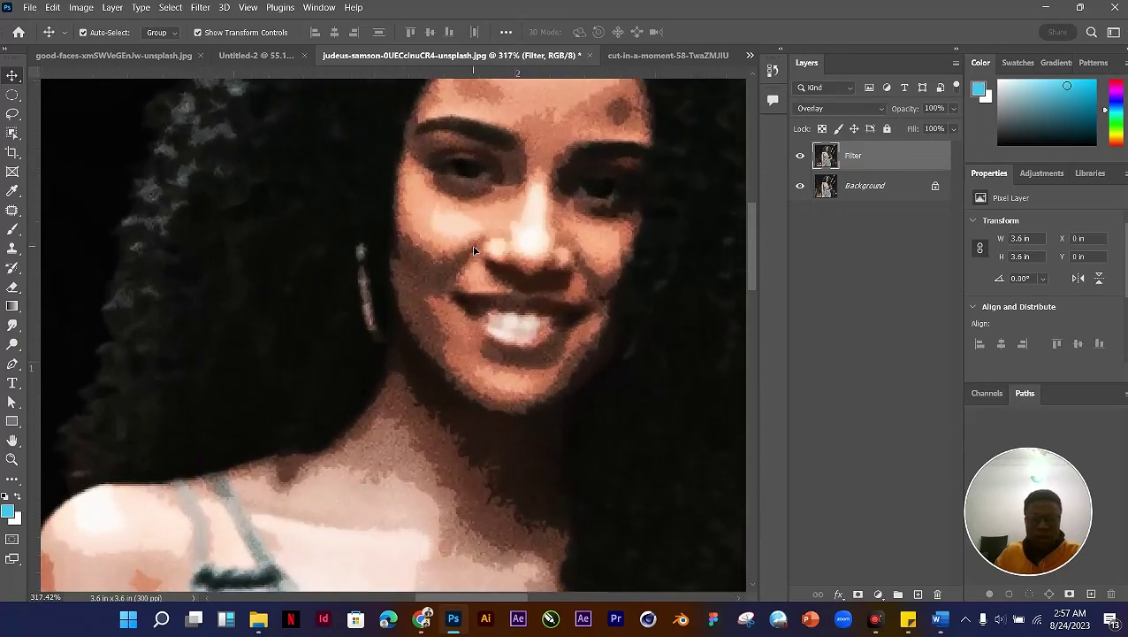
scroll(474, 251, "down", 5)
scroll(474, 250, "up", 1)
scroll(474, 250, "down", 2)
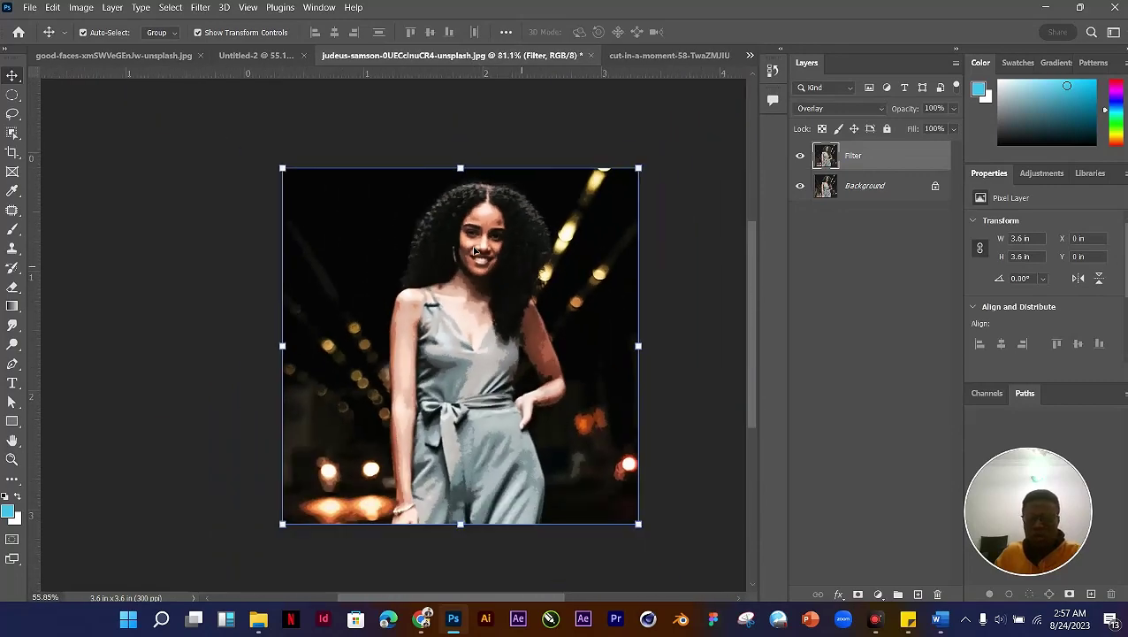
scroll(539, 261, "up", 5)
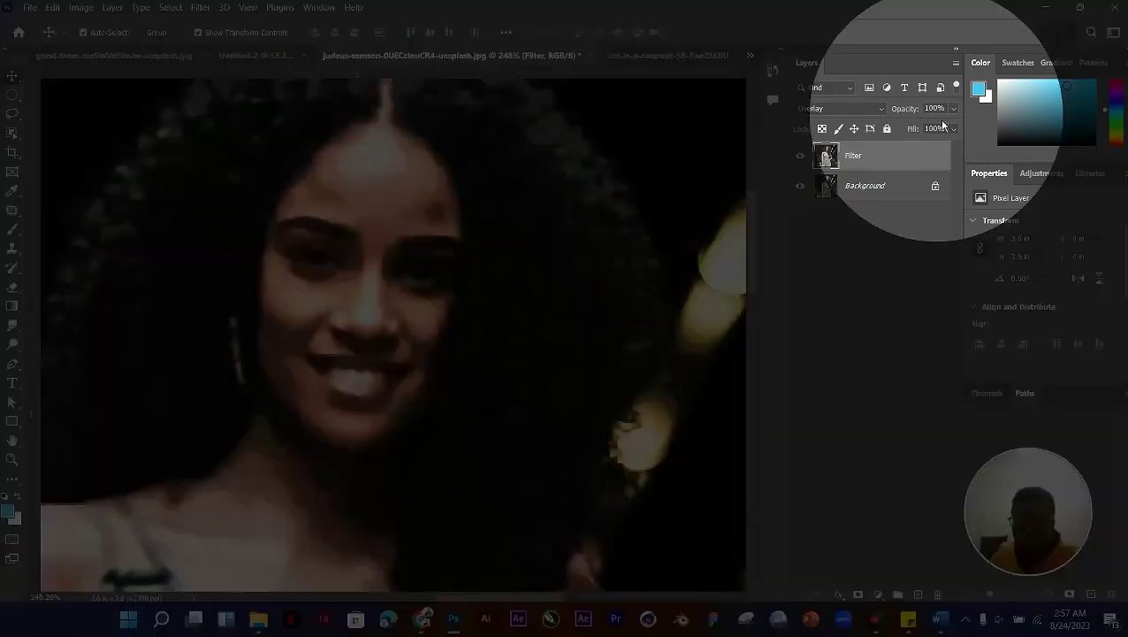
left_click(955, 114)
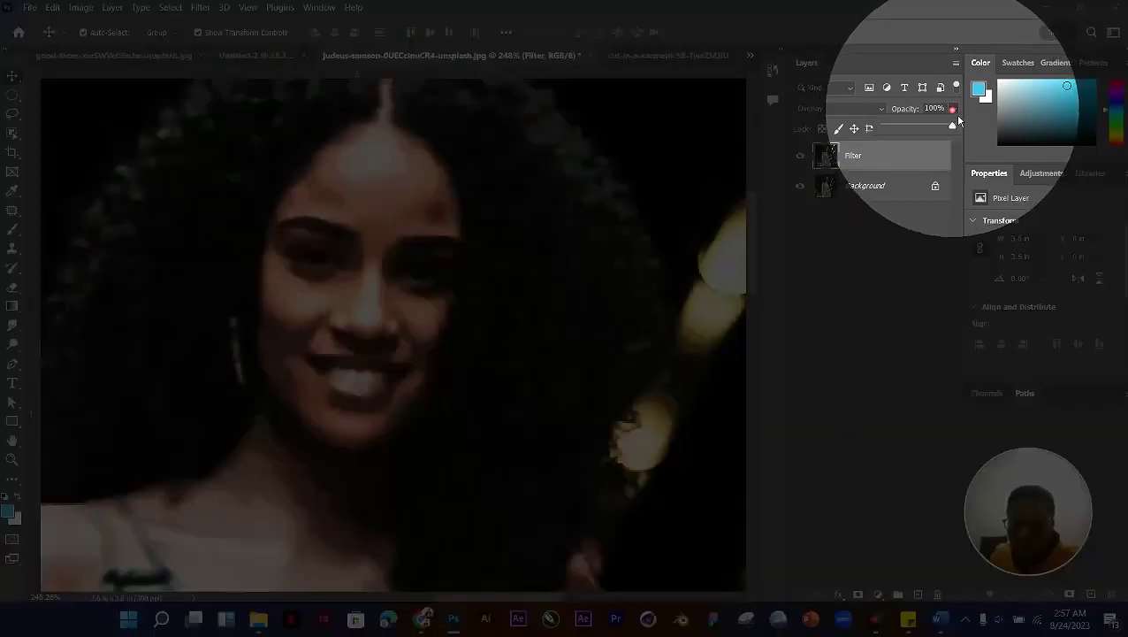
left_click_drag(951, 134, 907, 134)
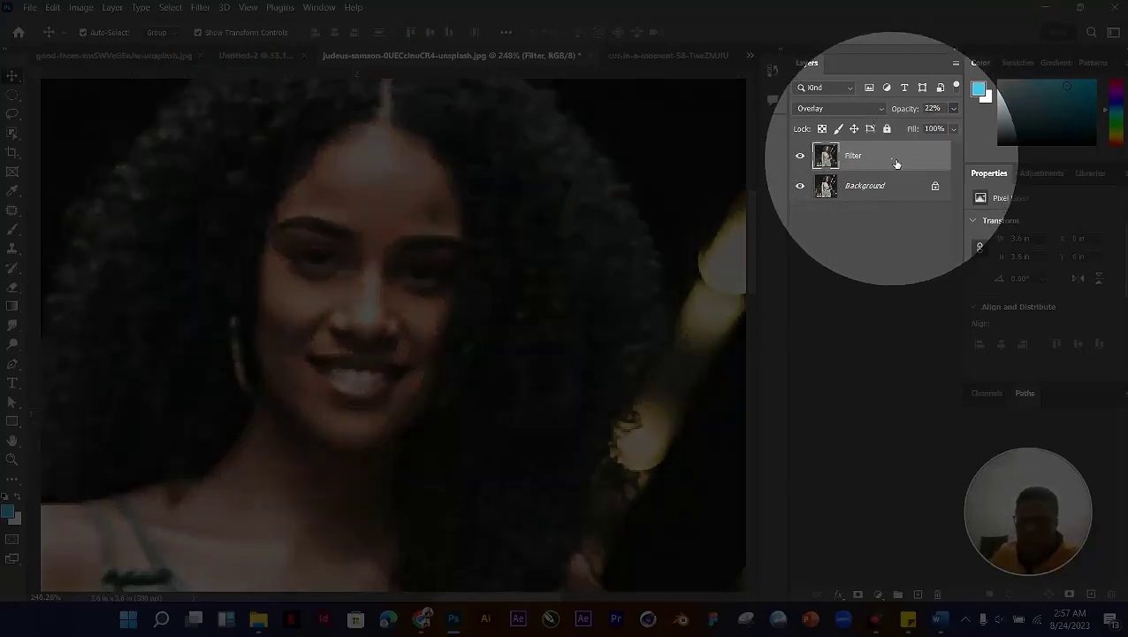
left_click(863, 159)
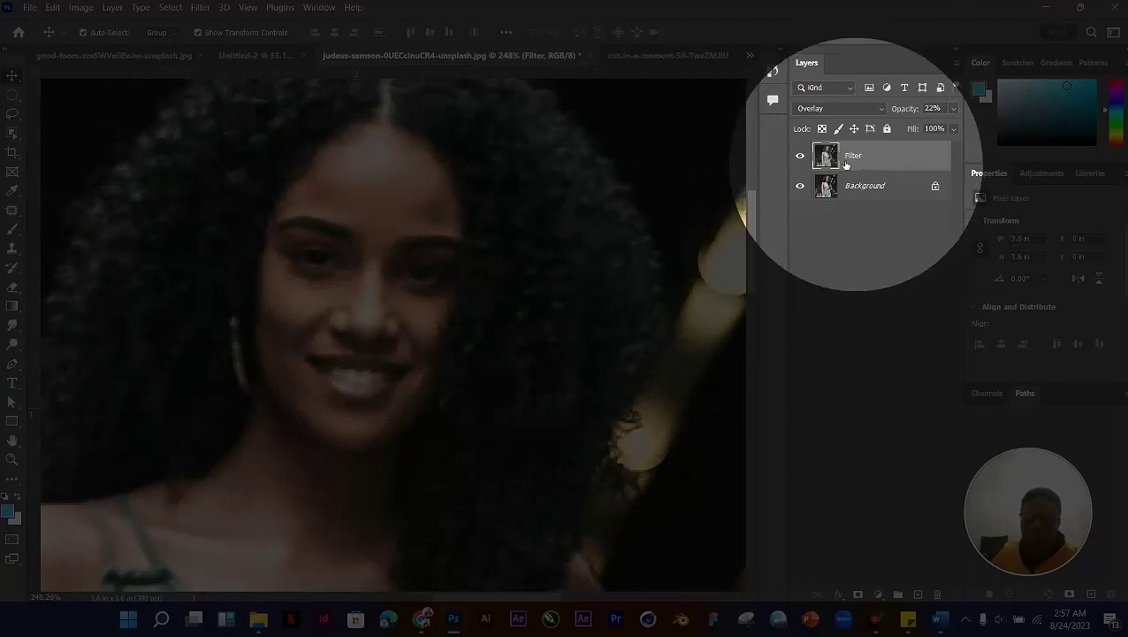
Step: Try unlocking the Background layer, and undo the unlock
left_click(914, 185)
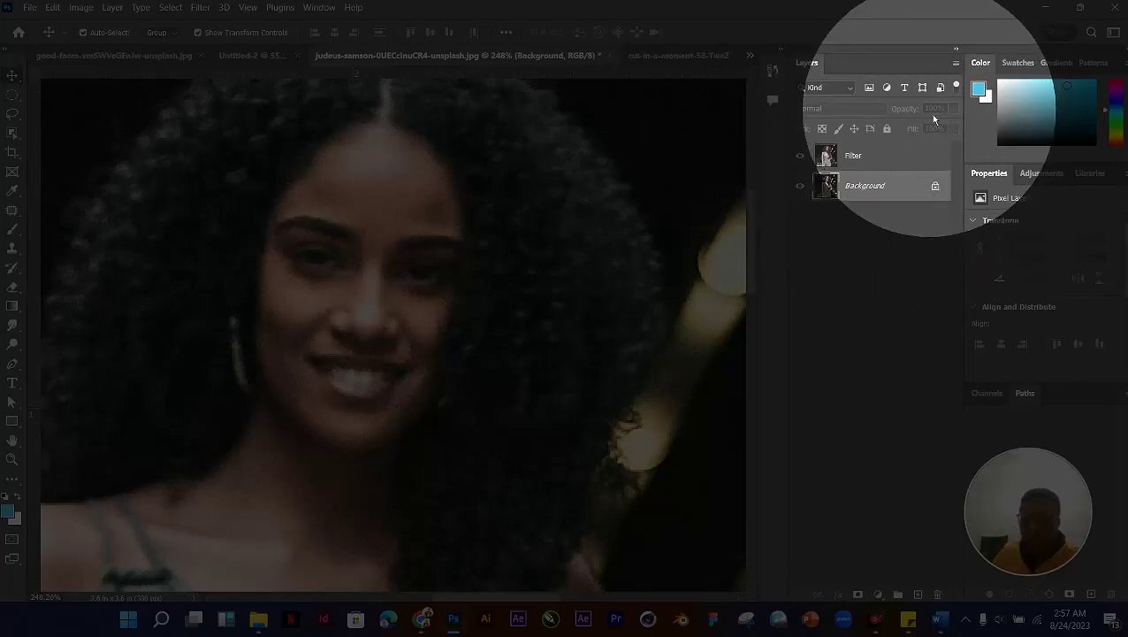
left_click(936, 188)
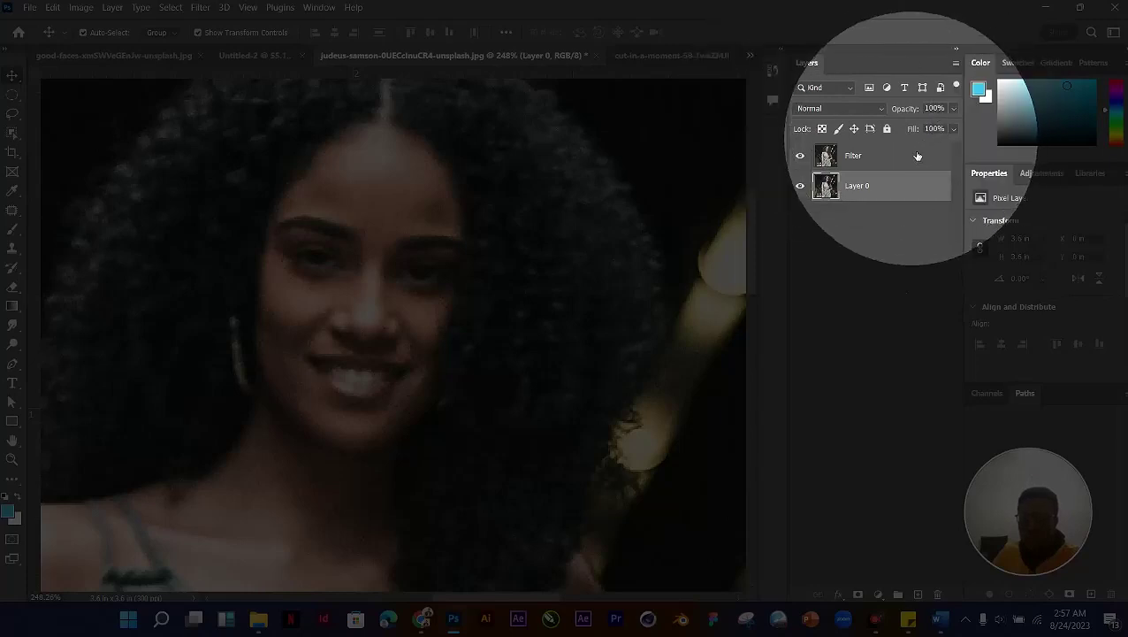
key("ctrl+z")
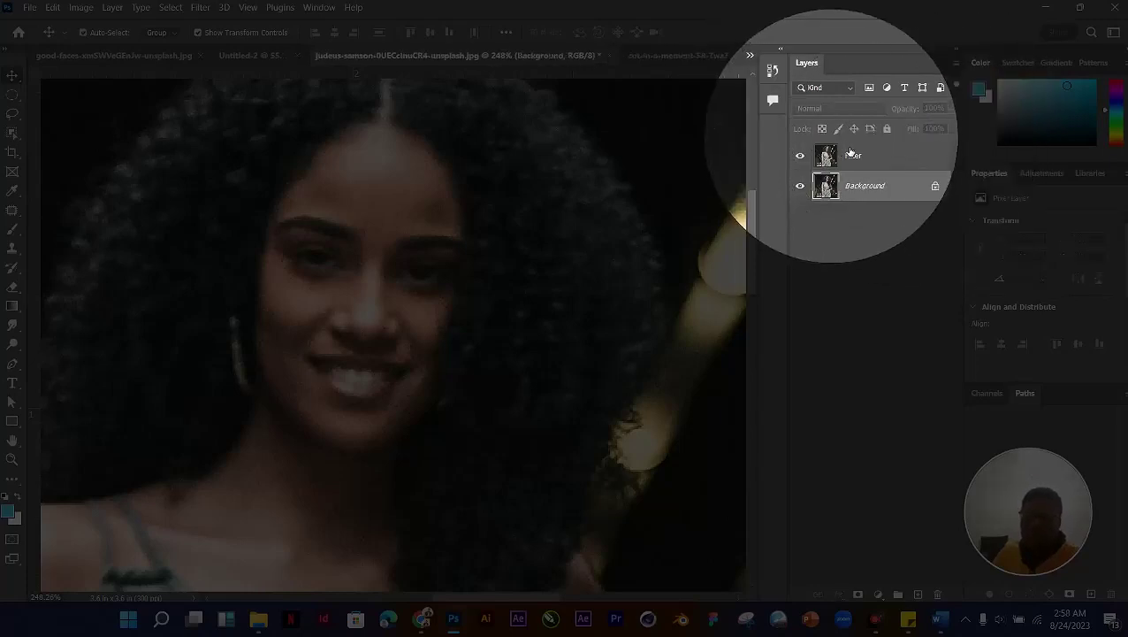
Step: Select the Filter layer again and choose Overlay as its blend mode
left_click(865, 159)
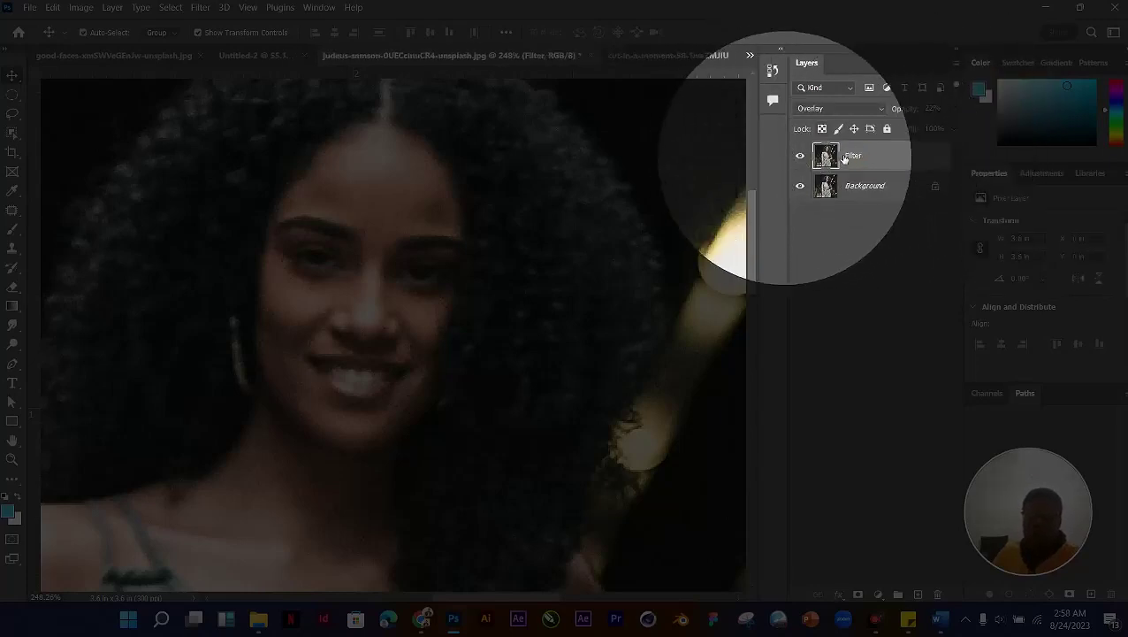
left_click(847, 110)
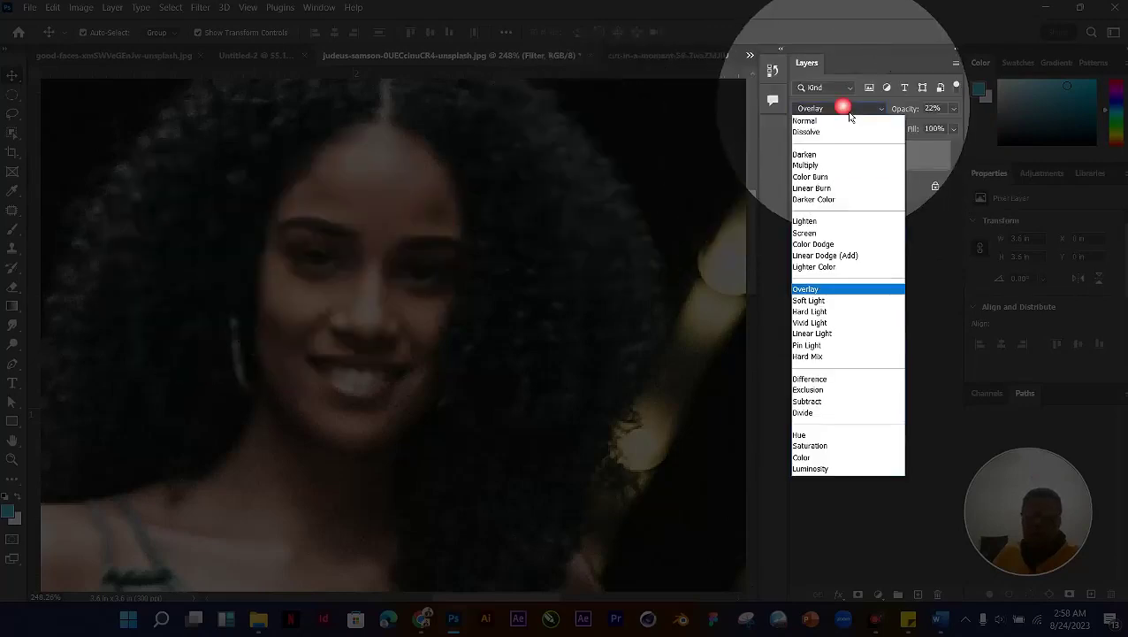
left_click(819, 290)
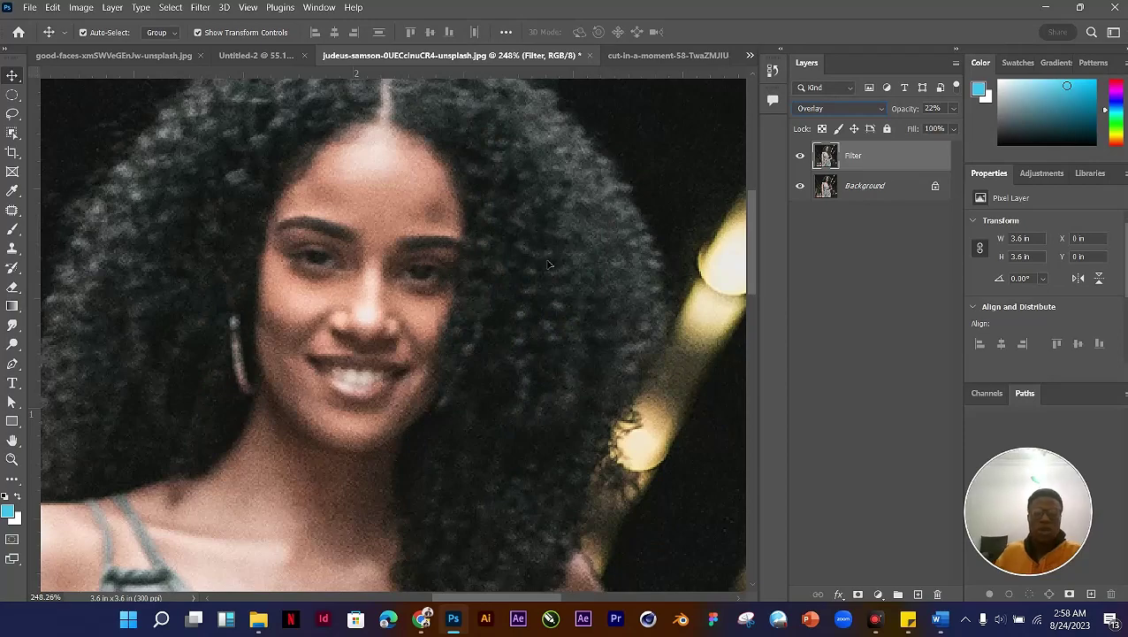
Step: Examine the filtered portrait both as a whole and in close-up, including the face, hair, jumpsuit and background lights
scroll(548, 265, "down", 3)
scroll(548, 264, "down", 5)
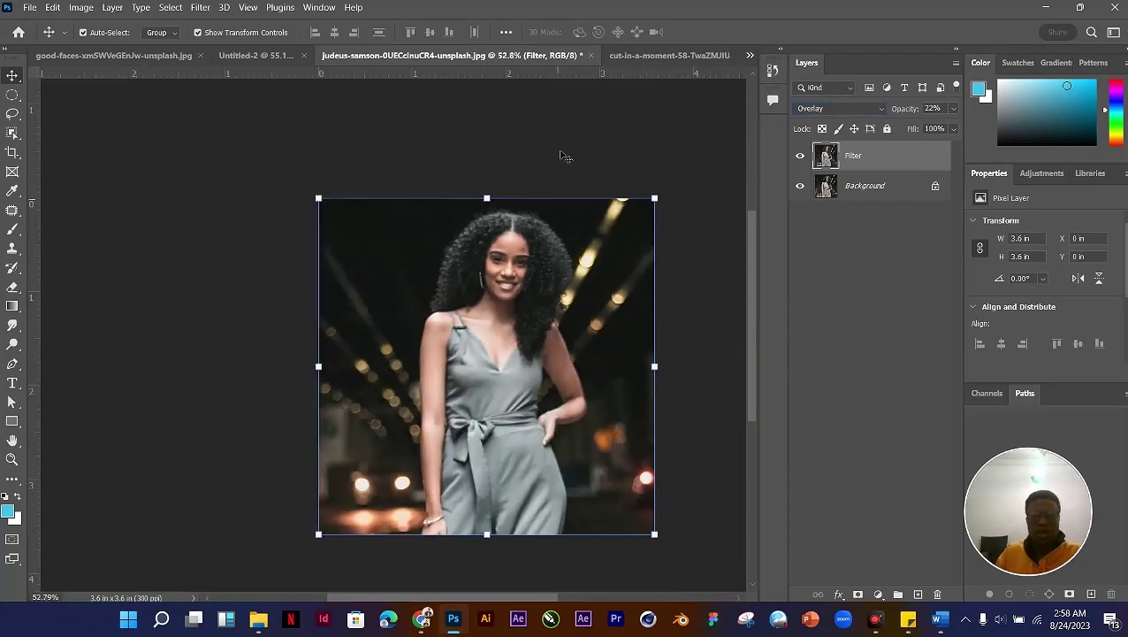
left_click(562, 156)
scroll(535, 259, "up", 4)
scroll(534, 257, "up", 2)
scroll(534, 258, "down", 4)
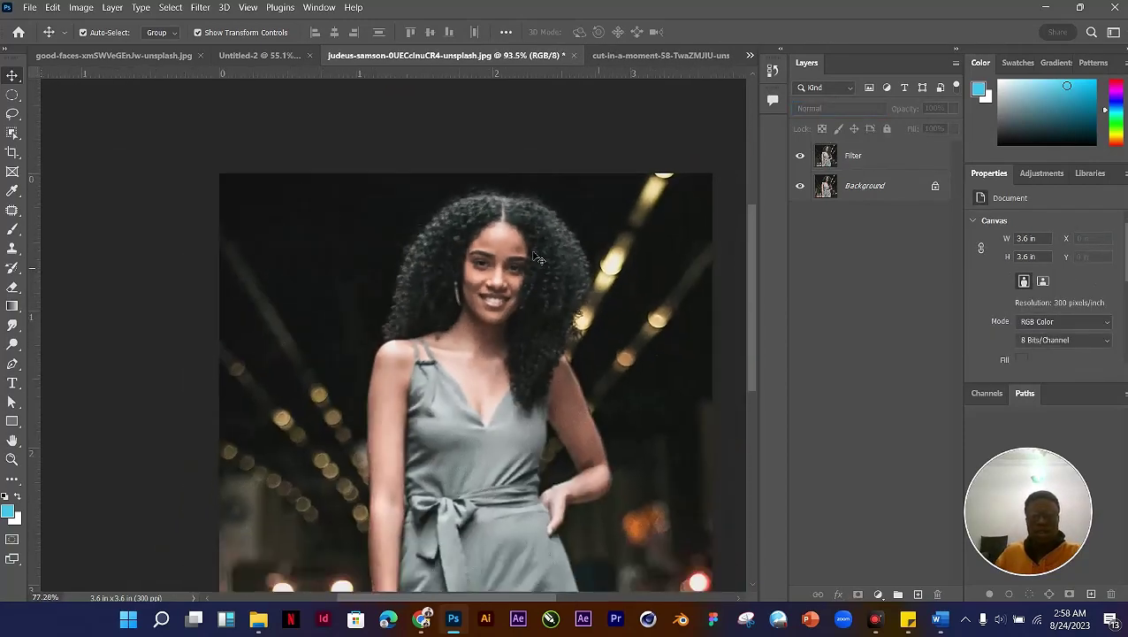
scroll(534, 257, "up", 3)
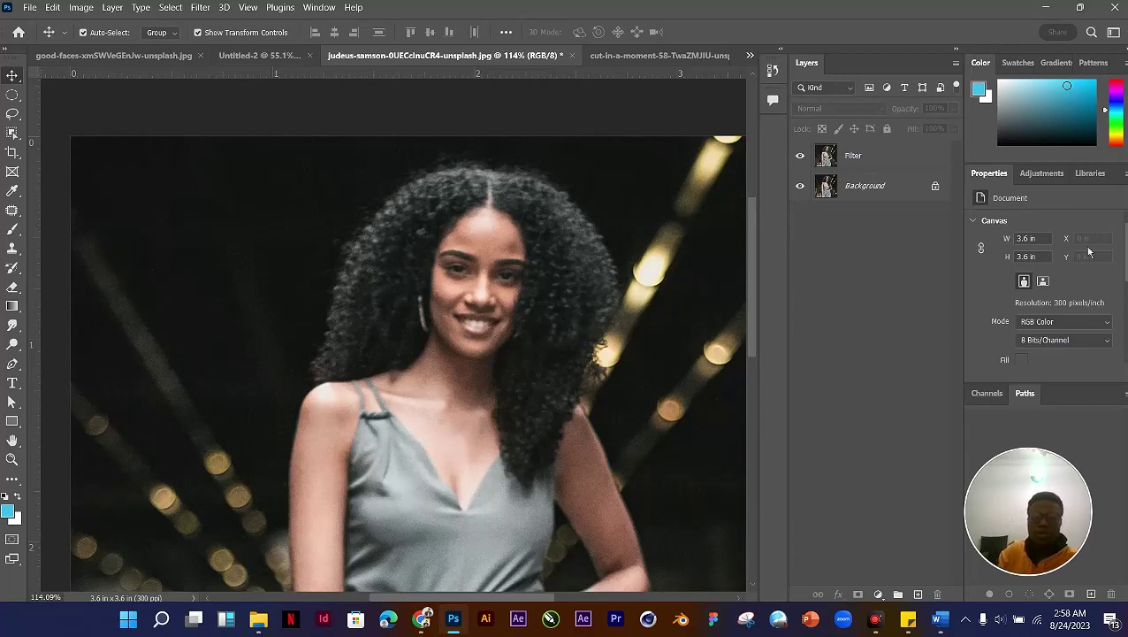
left_click(402, 358)
scroll(402, 358, "down", 5)
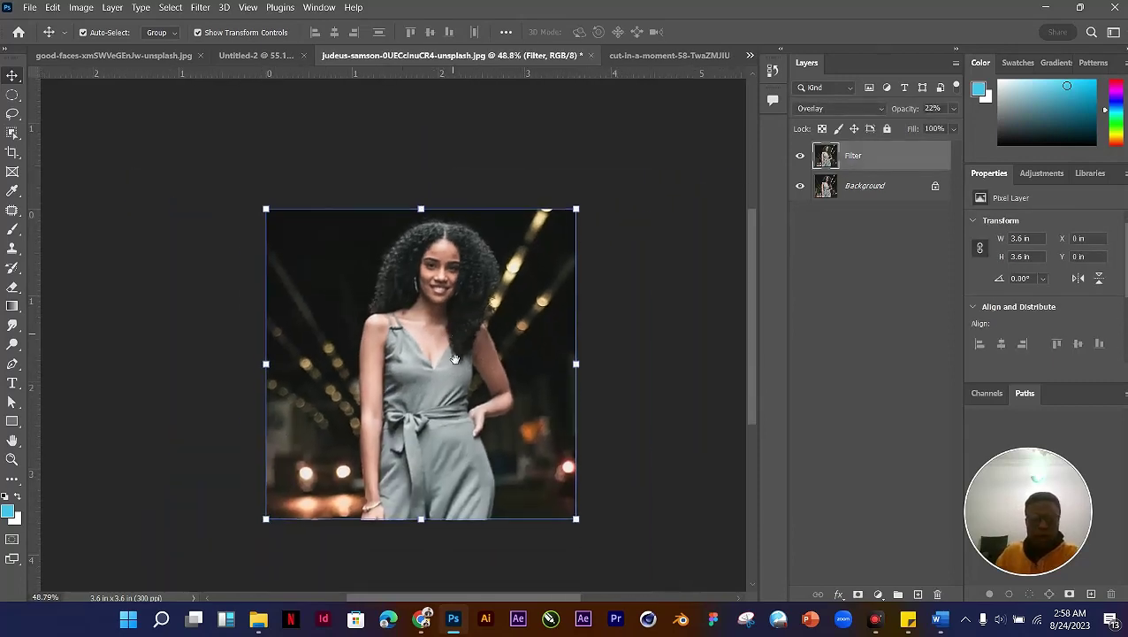
left_click(515, 371)
scroll(515, 371, "up", 5)
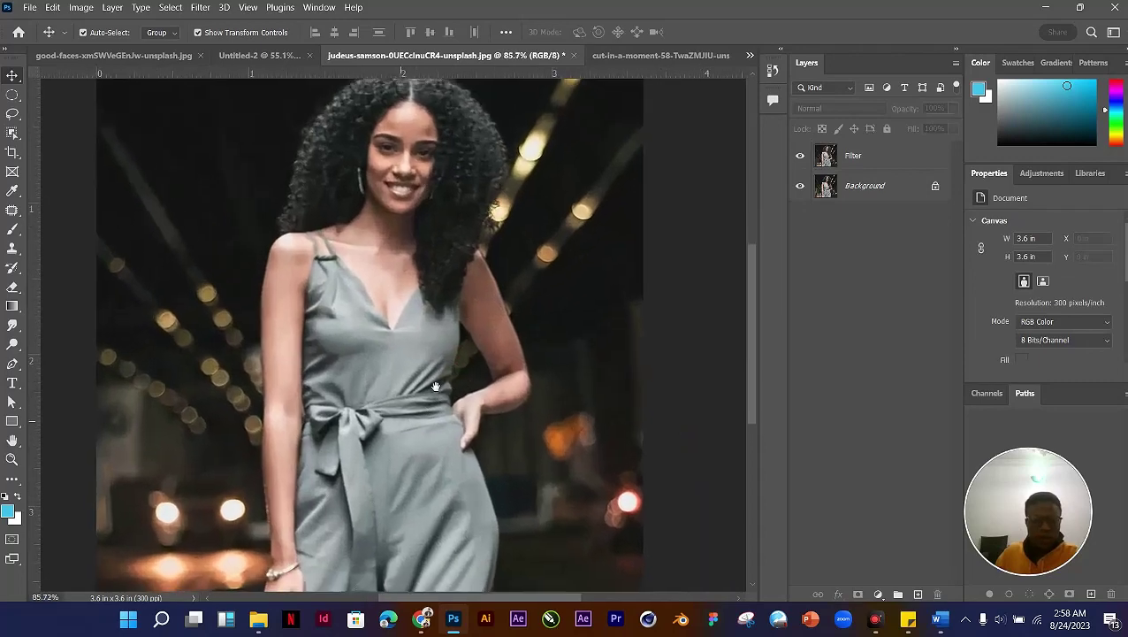
scroll(194, 478, "up", 1)
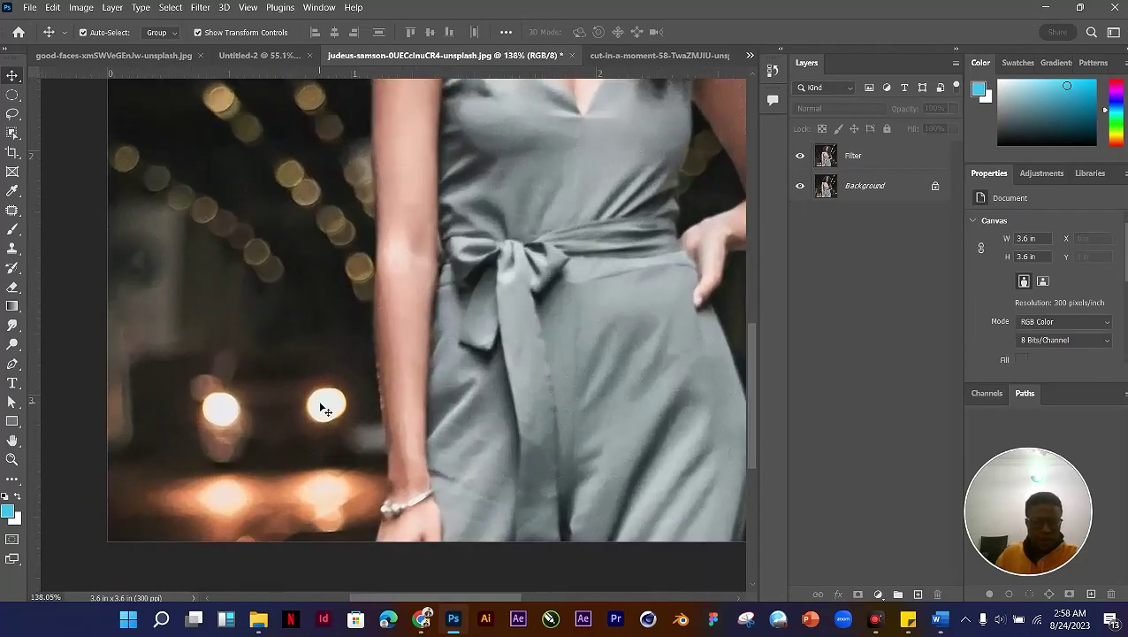
scroll(338, 425, "down", 1)
scroll(354, 425, "up", 2)
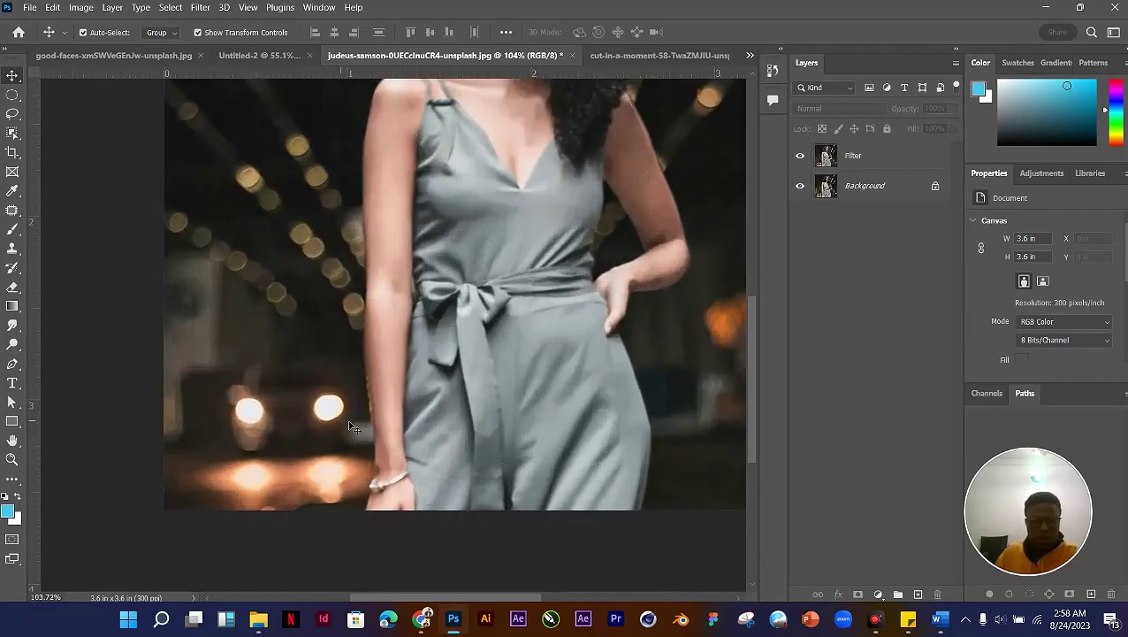
scroll(385, 423, "down", 1)
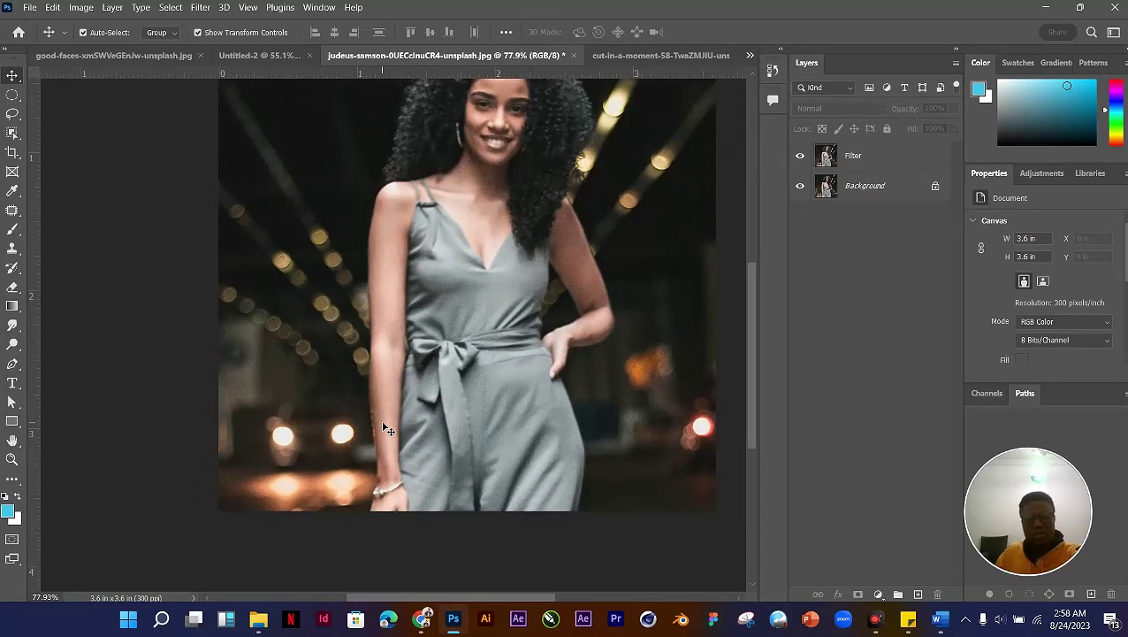
scroll(385, 428, "down", 2)
scroll(386, 428, "up", 2)
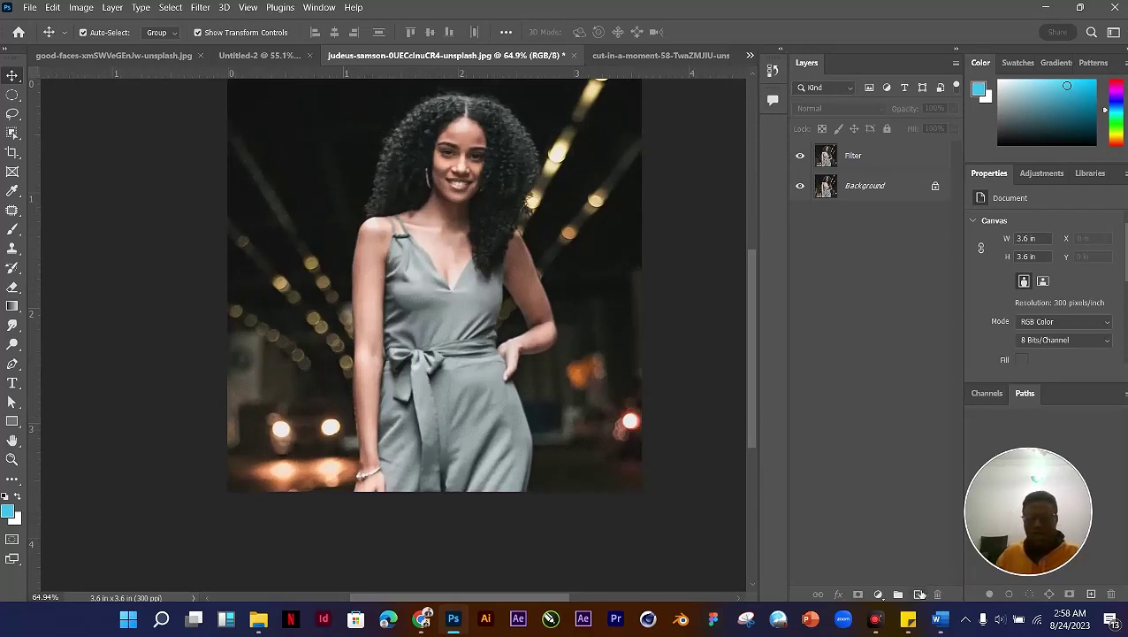
Step: Add a new blank layer above the Filter layer, keeping the default name, Normal mode and 100% opacity
left_click(111, 8)
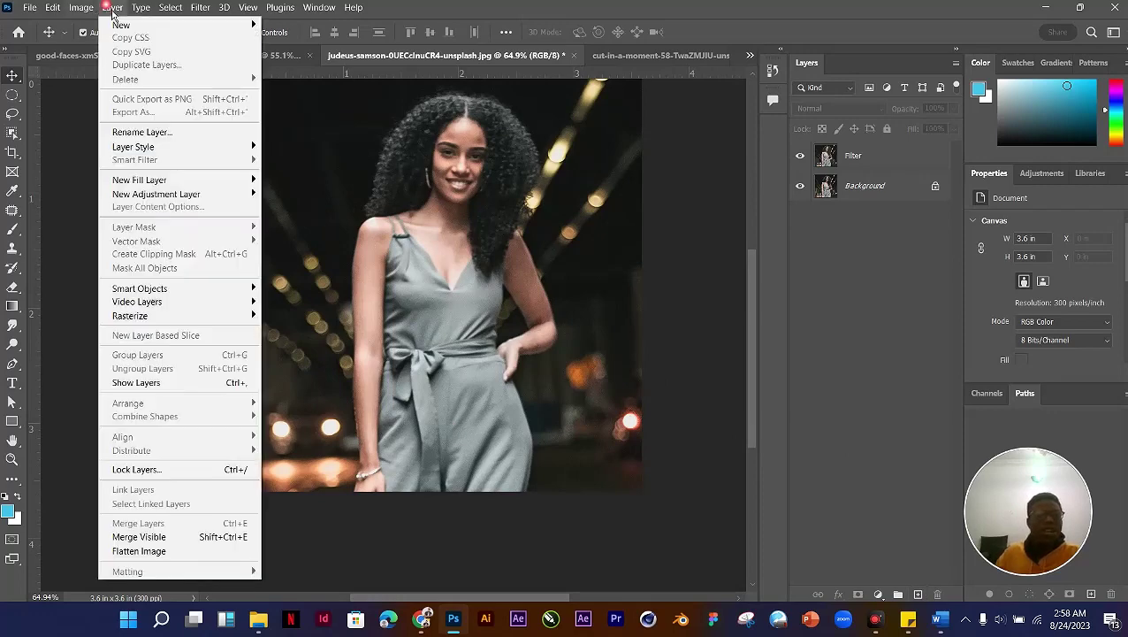
mouse_move(125, 28)
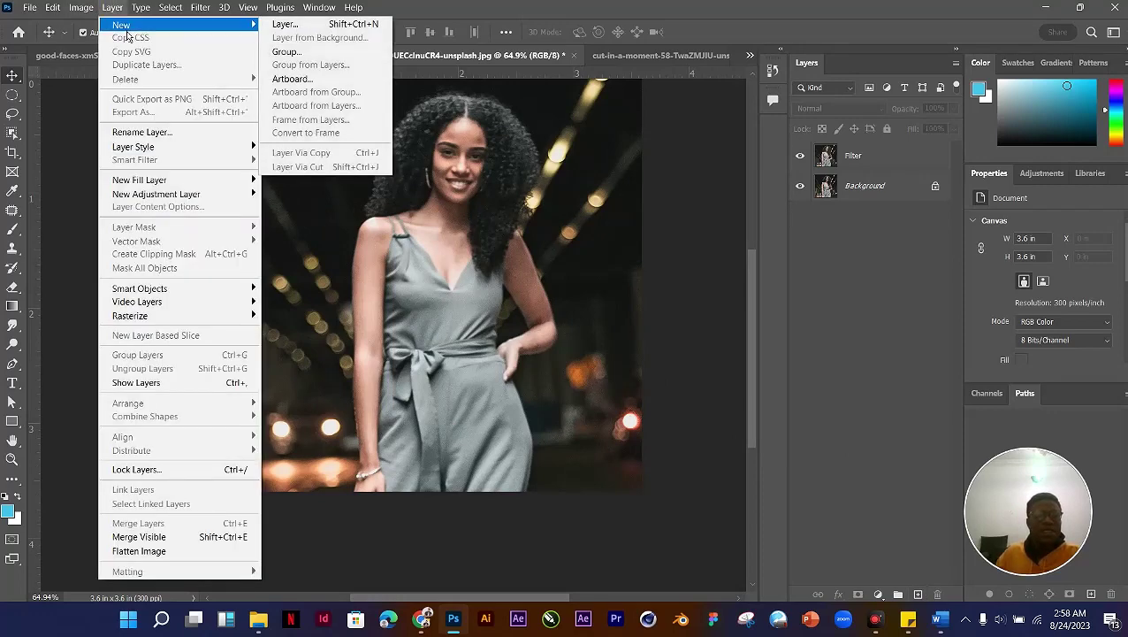
left_click(112, 8)
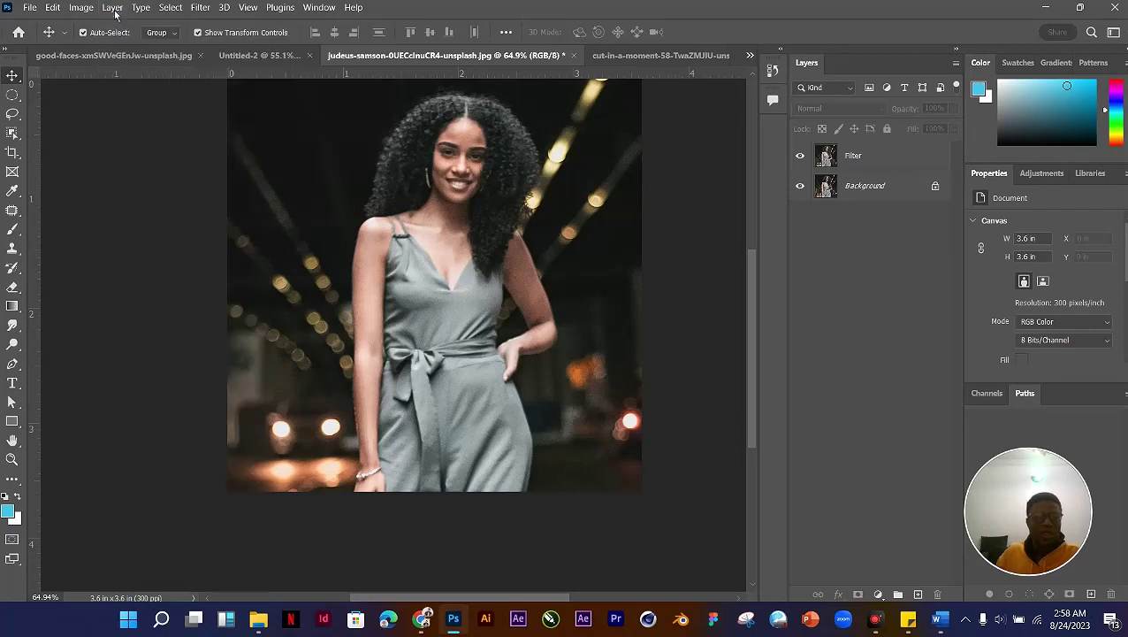
left_click(111, 8)
left_click(121, 26)
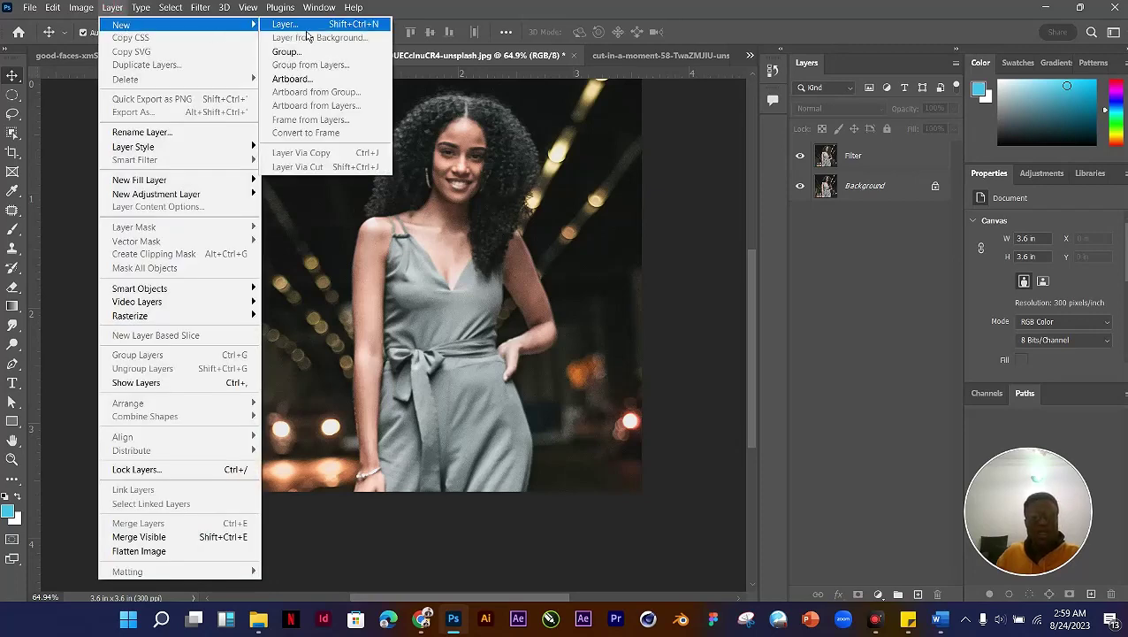
left_click(371, 26)
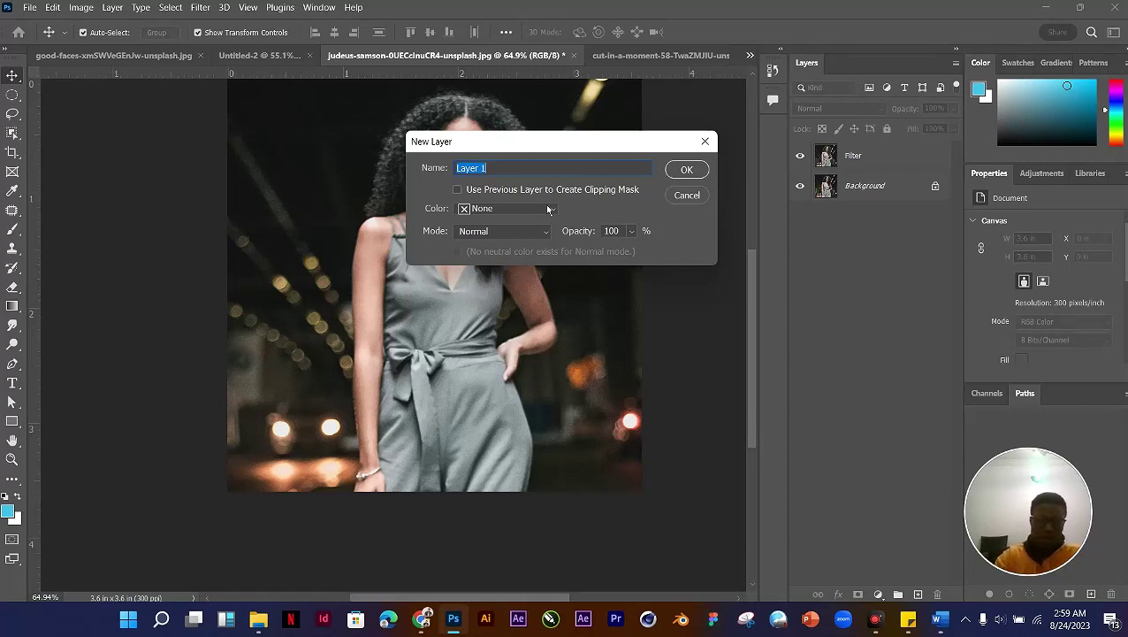
key("Return")
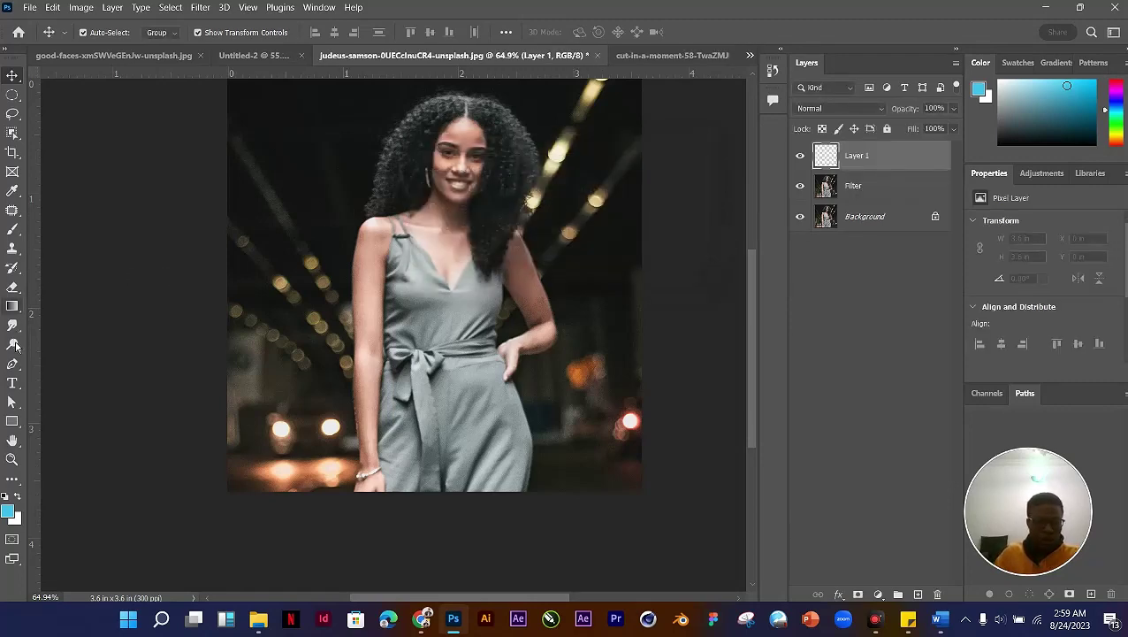
Step: Set up the Brush tool as a soft brush with 0% hardness and a size of 73 px
left_click(13, 228)
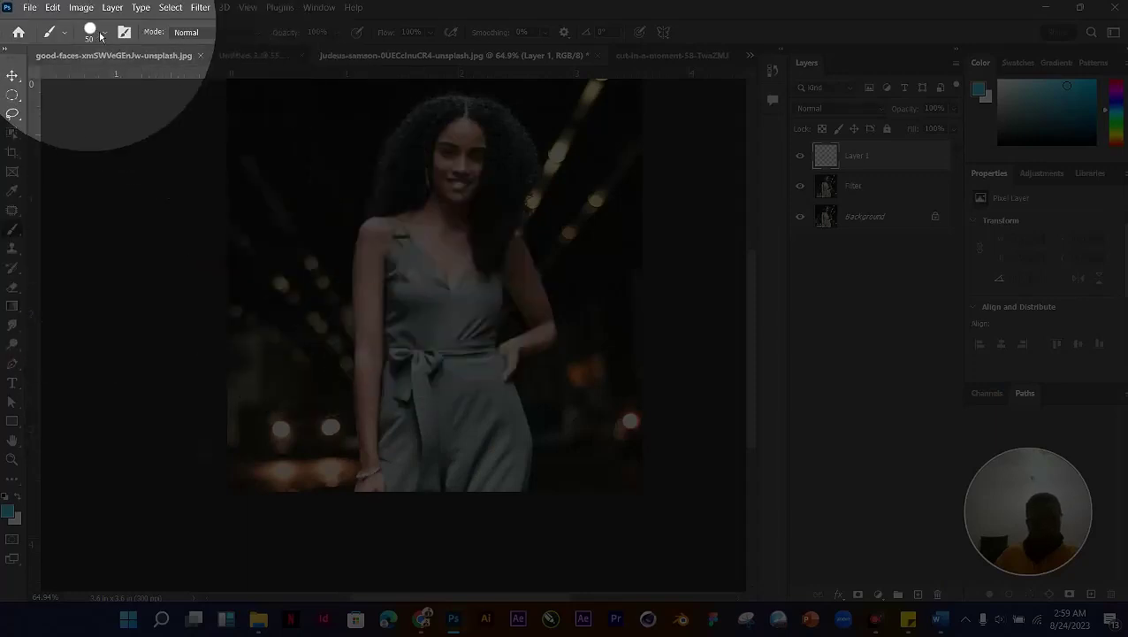
left_click(101, 35)
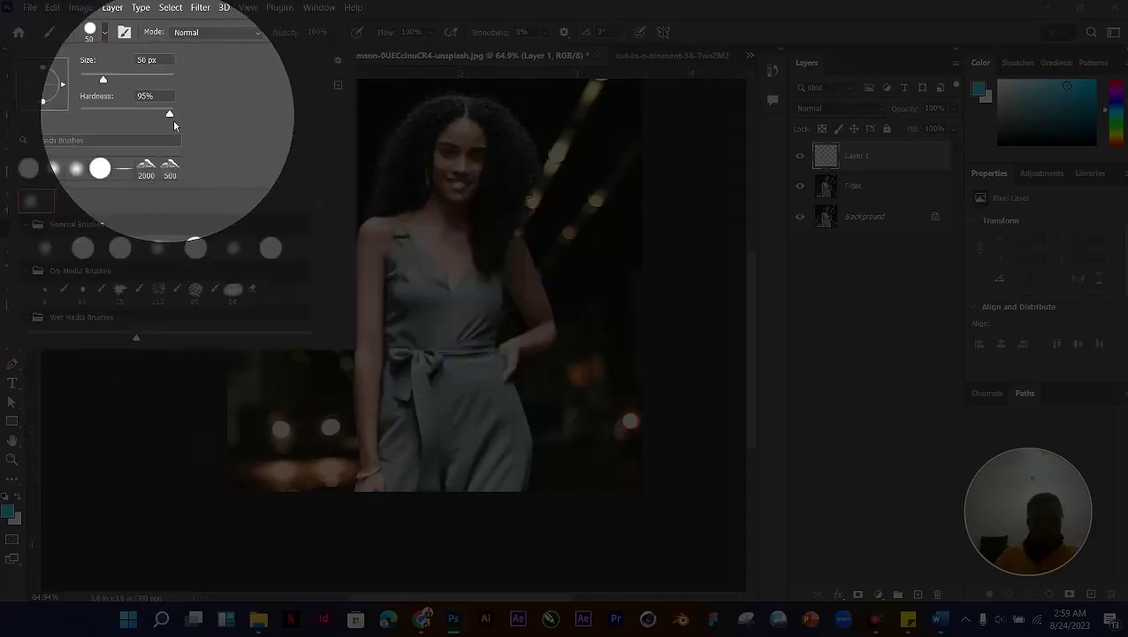
left_click_drag(173, 121, 80, 124)
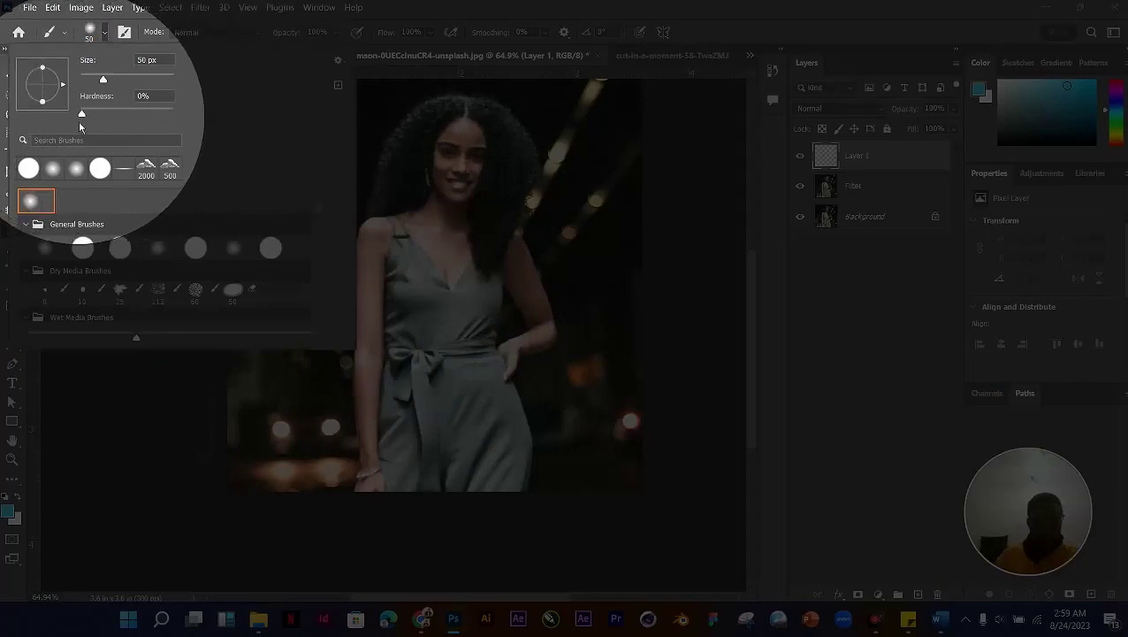
left_click(115, 95)
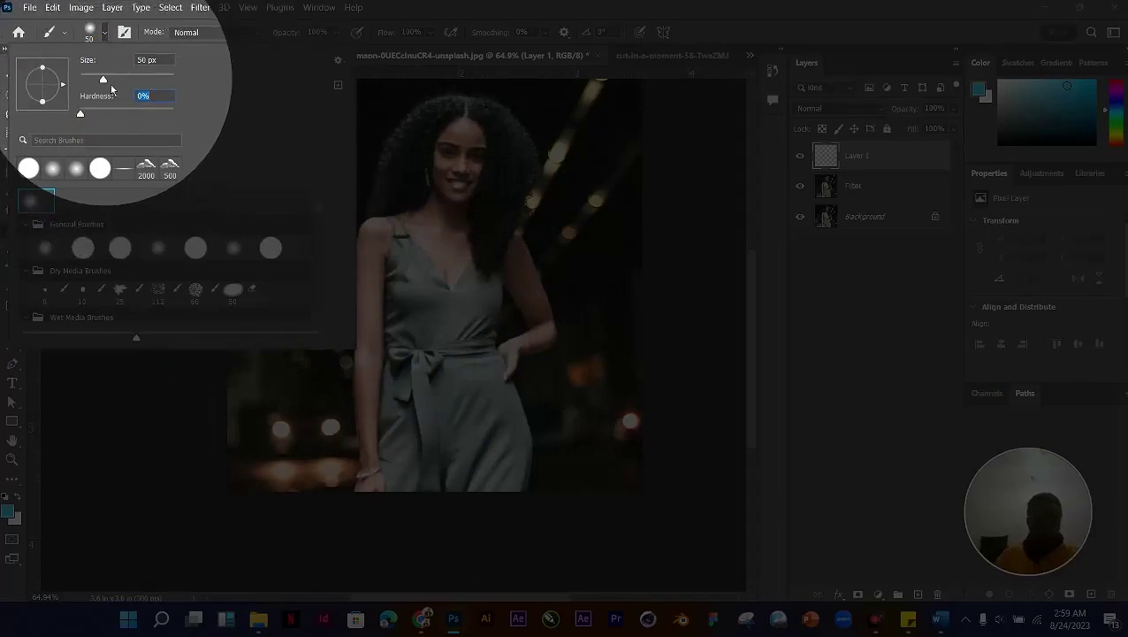
left_click_drag(109, 85, 120, 84)
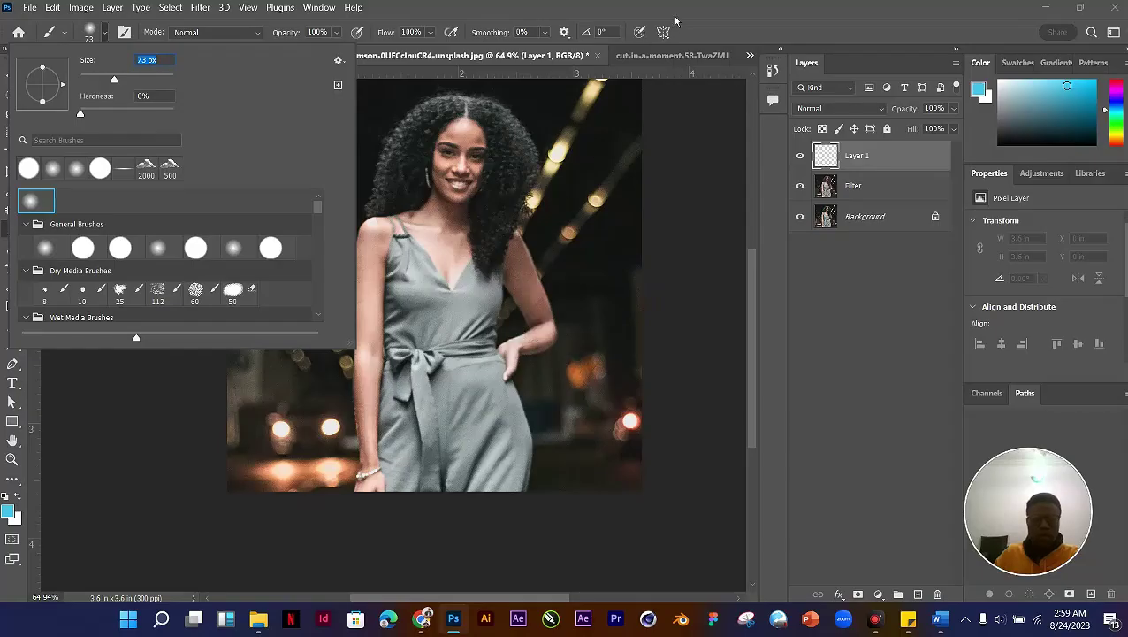
left_click(566, 113)
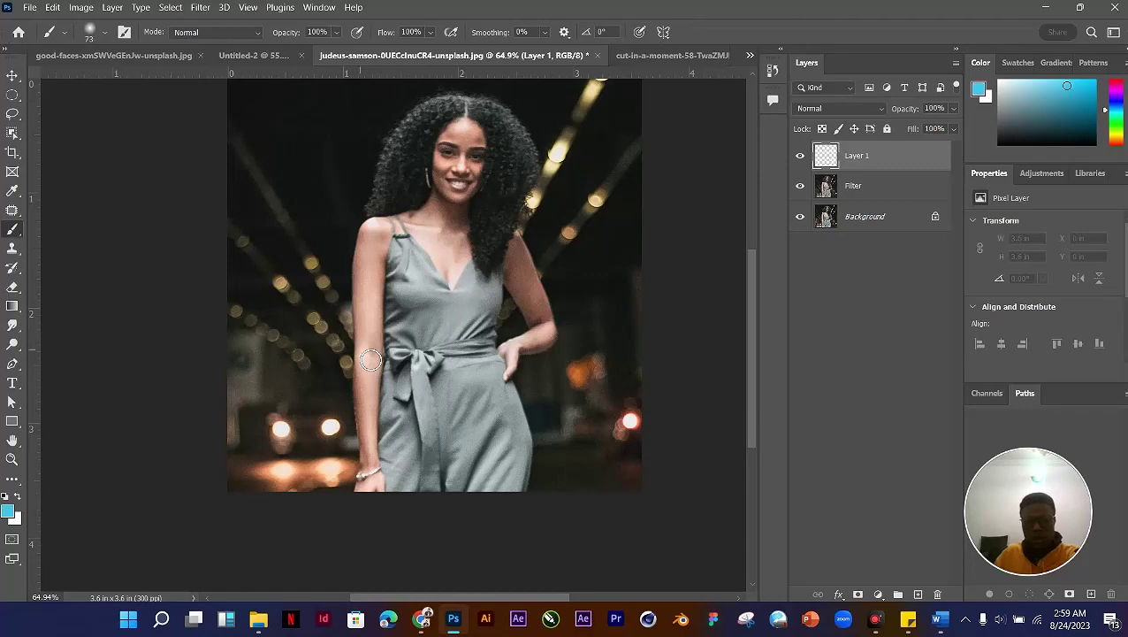
Step: Enlarge the brush to 200 px
key("bracketright")
key("bracketright")
key("bracketright")
key("bracketright")
key("bracketright")
key("bracketright")
key("bracketright")
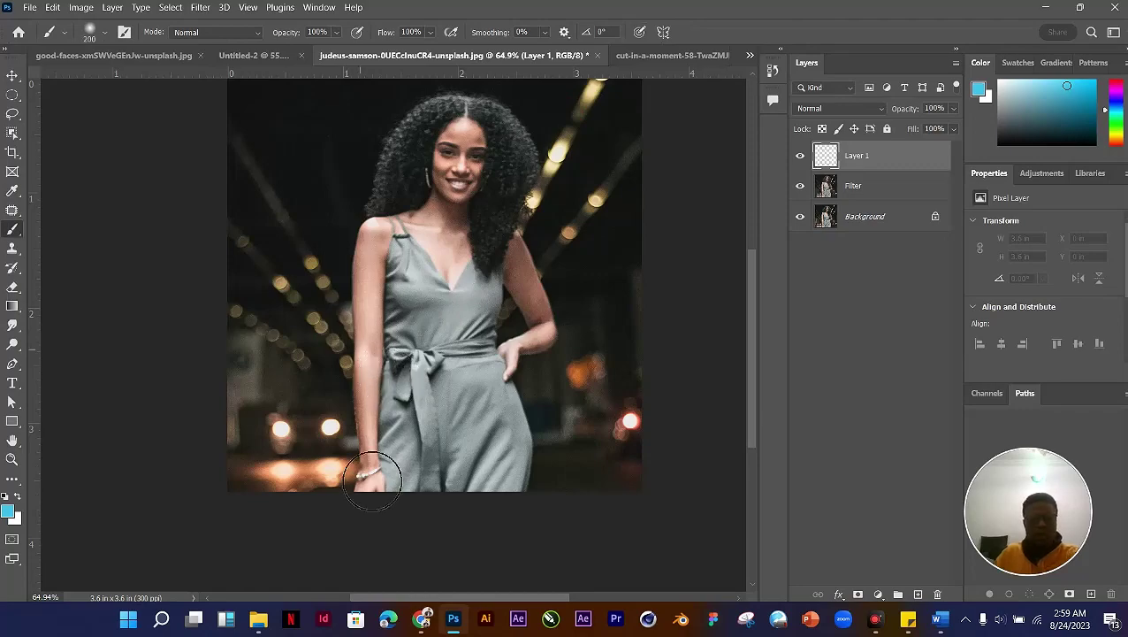
Step: Sample the orange rim of the headlight nearest the arm with the Eyedropper and adjust the foreground colour to a more saturated orange
scroll(380, 478, "up", 5)
scroll(400, 509, "up", 5)
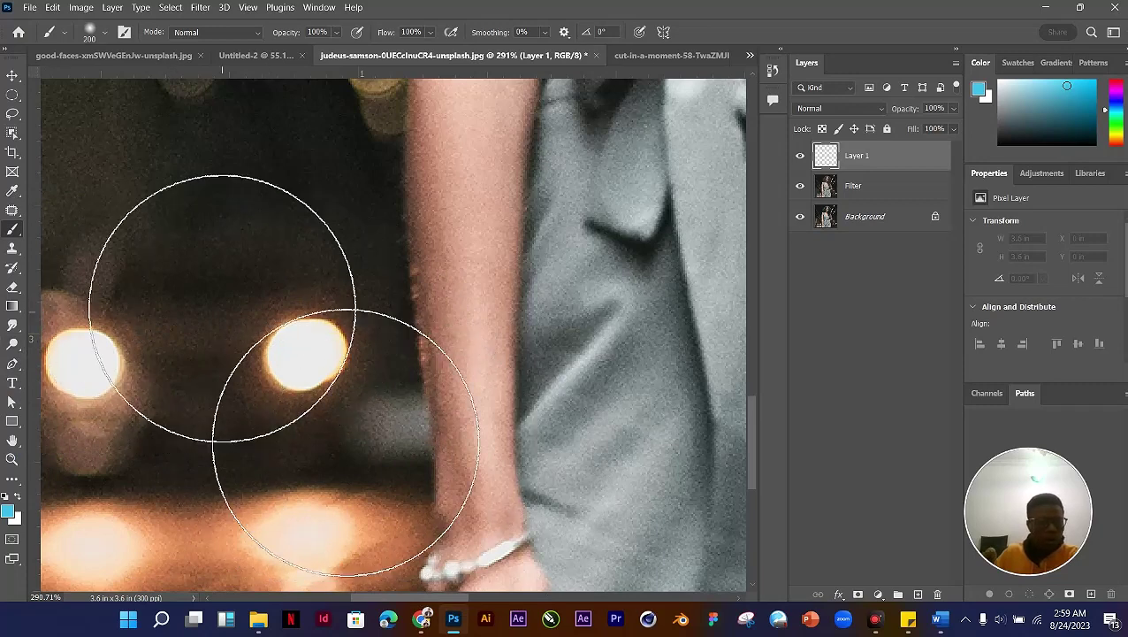
left_click(13, 191)
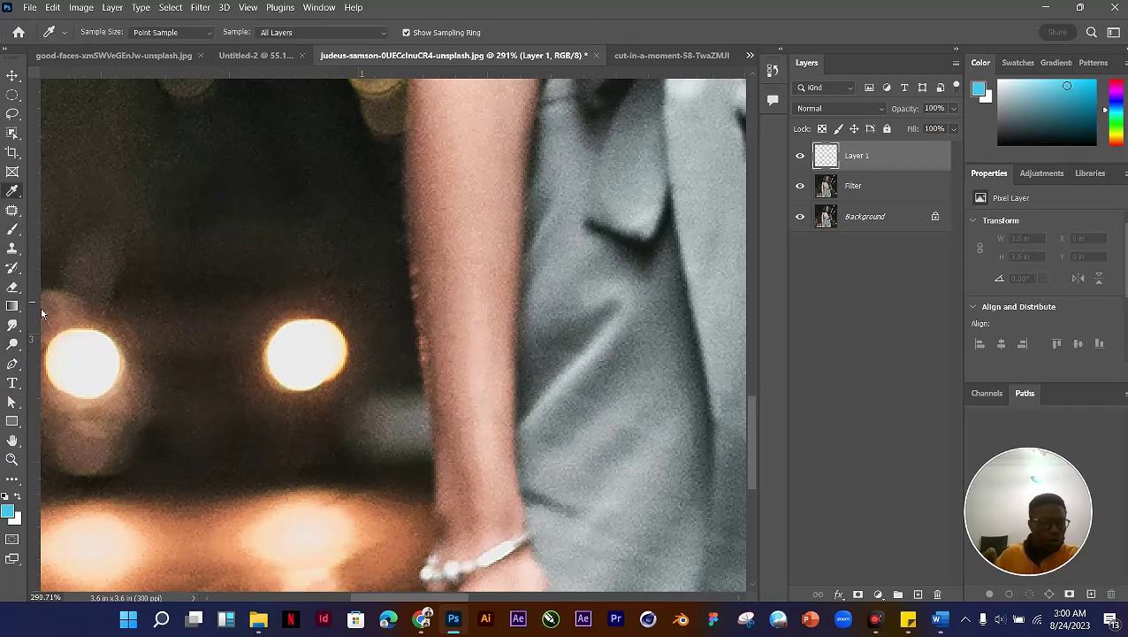
right_click(13, 191)
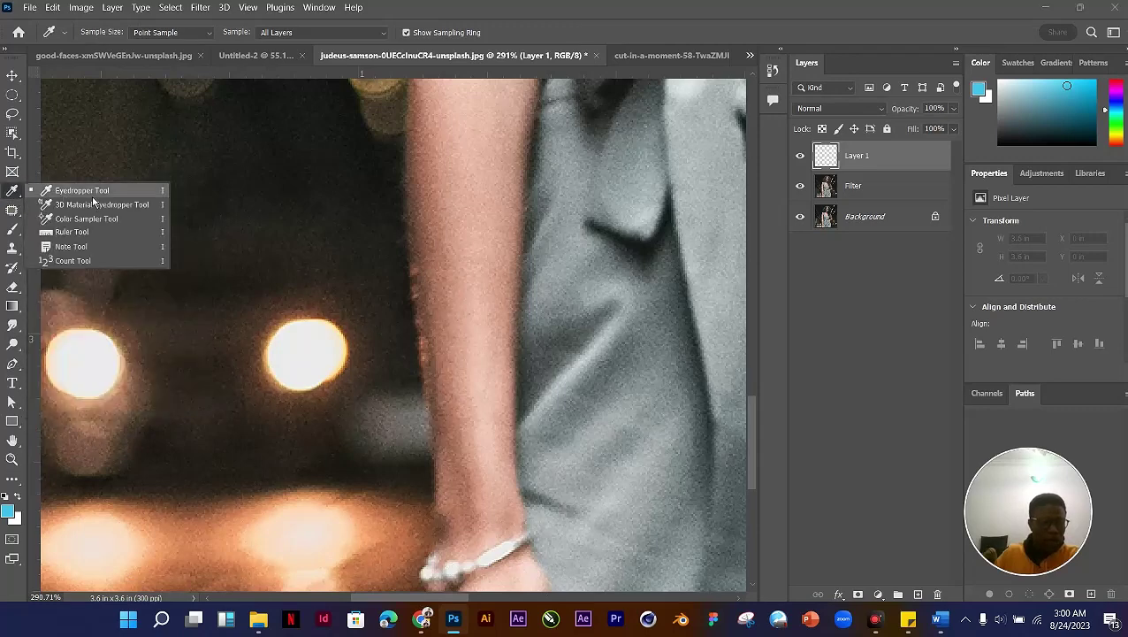
left_click(545, 285)
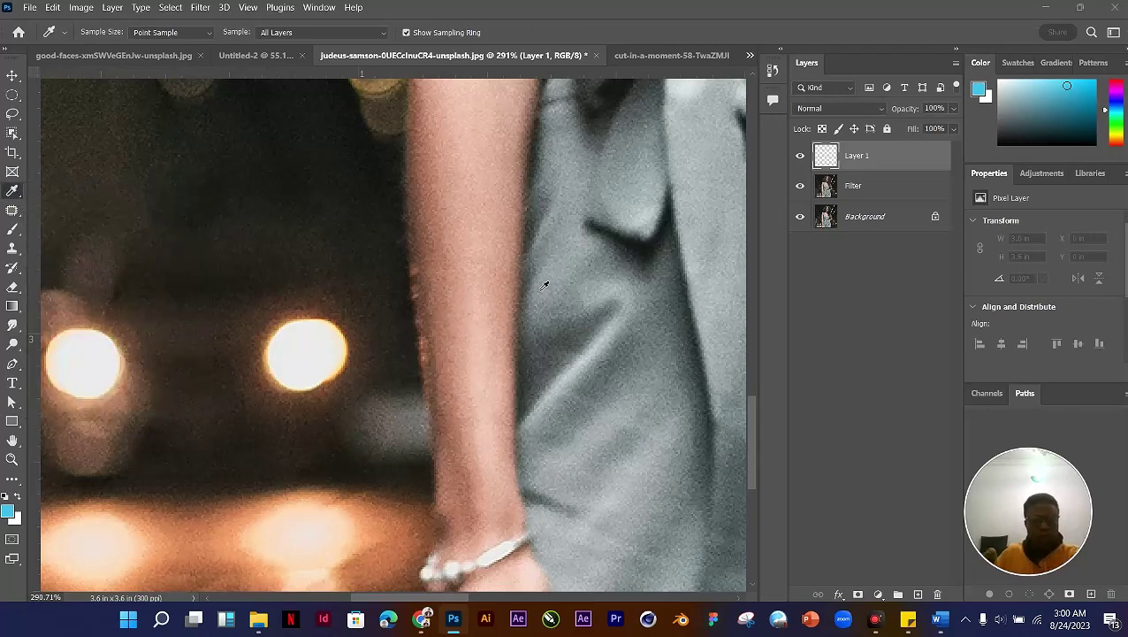
scroll(347, 368, "up", 1)
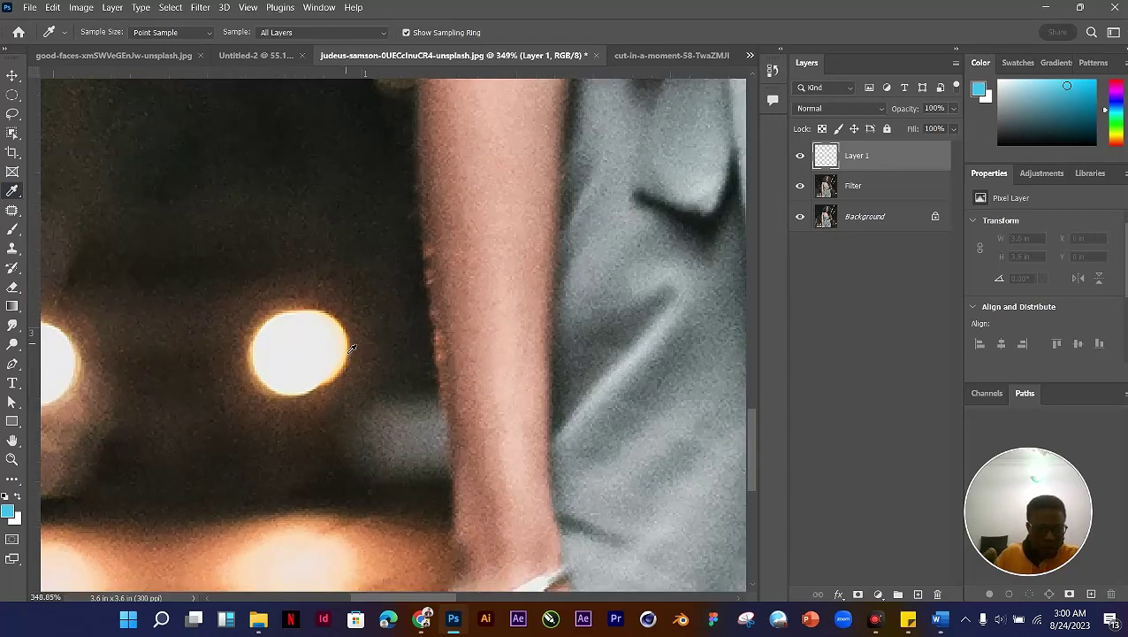
left_click(351, 348)
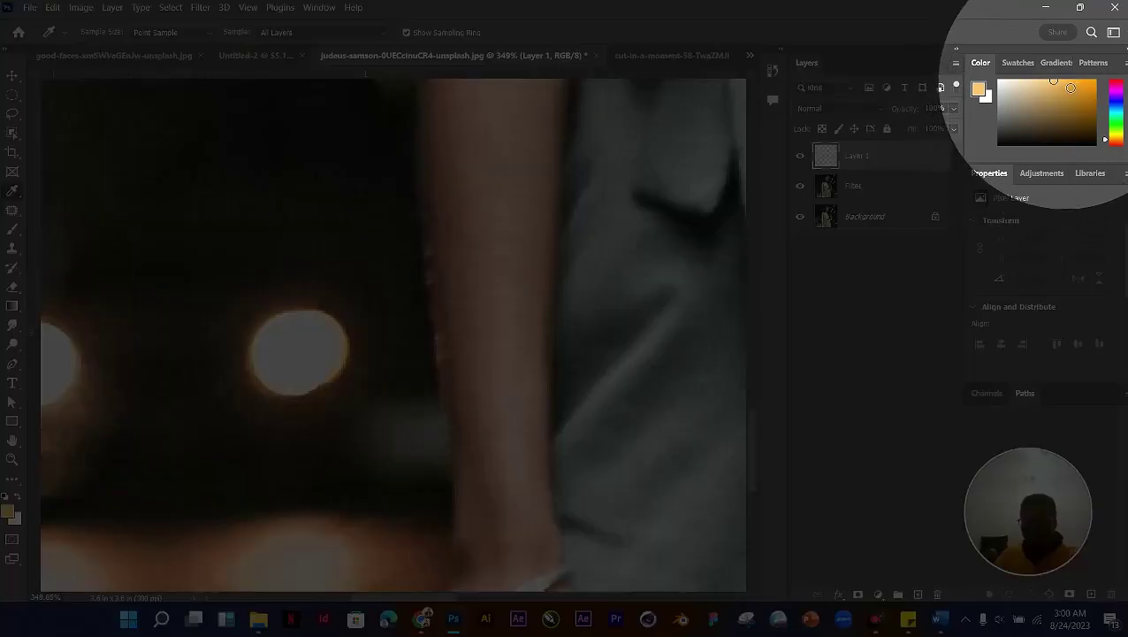
left_click(1078, 83)
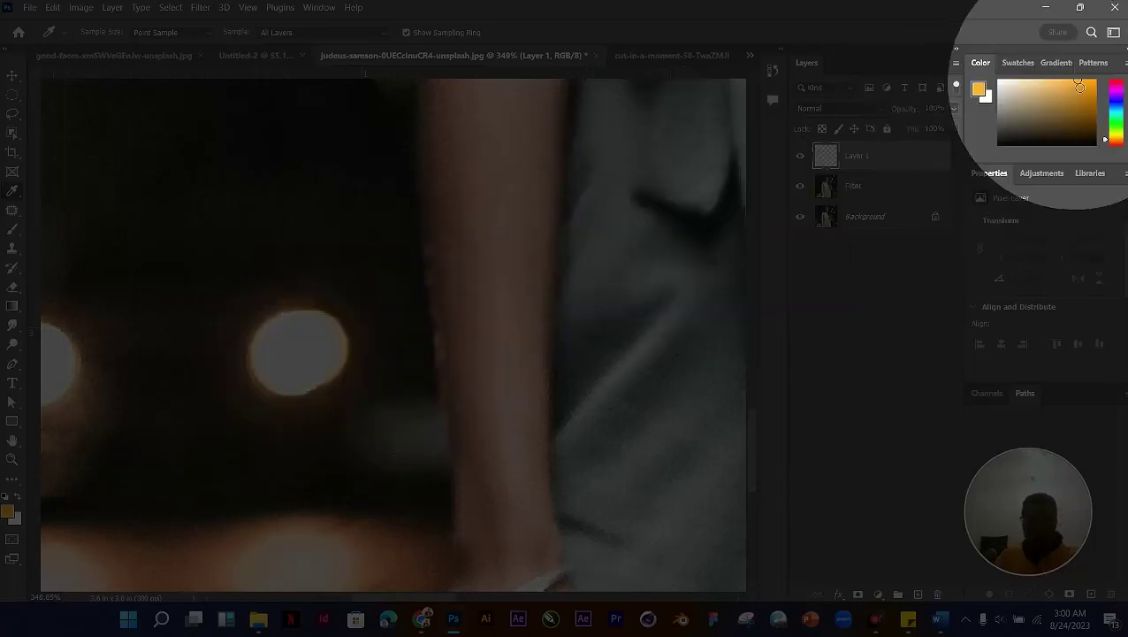
left_click(1061, 80)
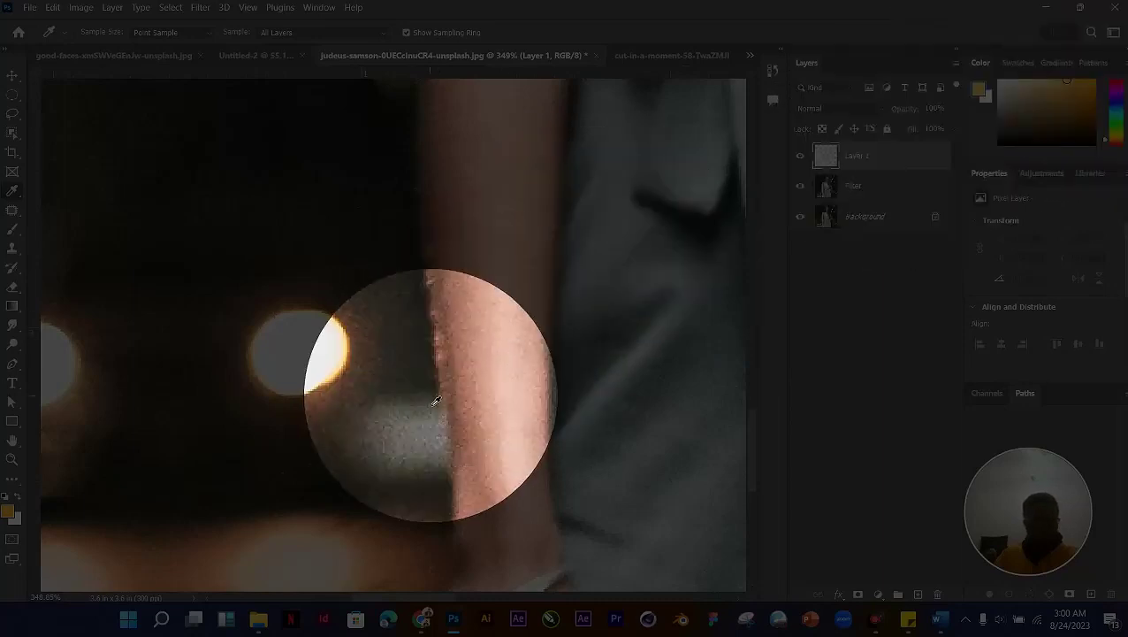
Step: Paint one soft orange dab over the headlight nearest the arm on Layer 1 with the Brush tool at 175 px
scroll(331, 356, "down", 3)
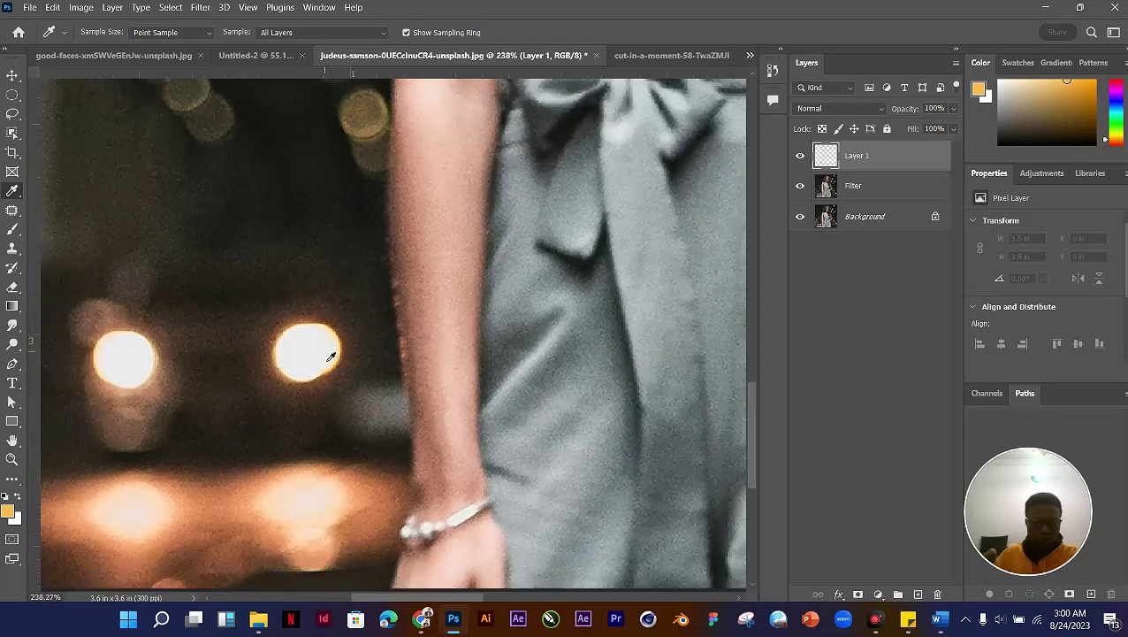
key("b")
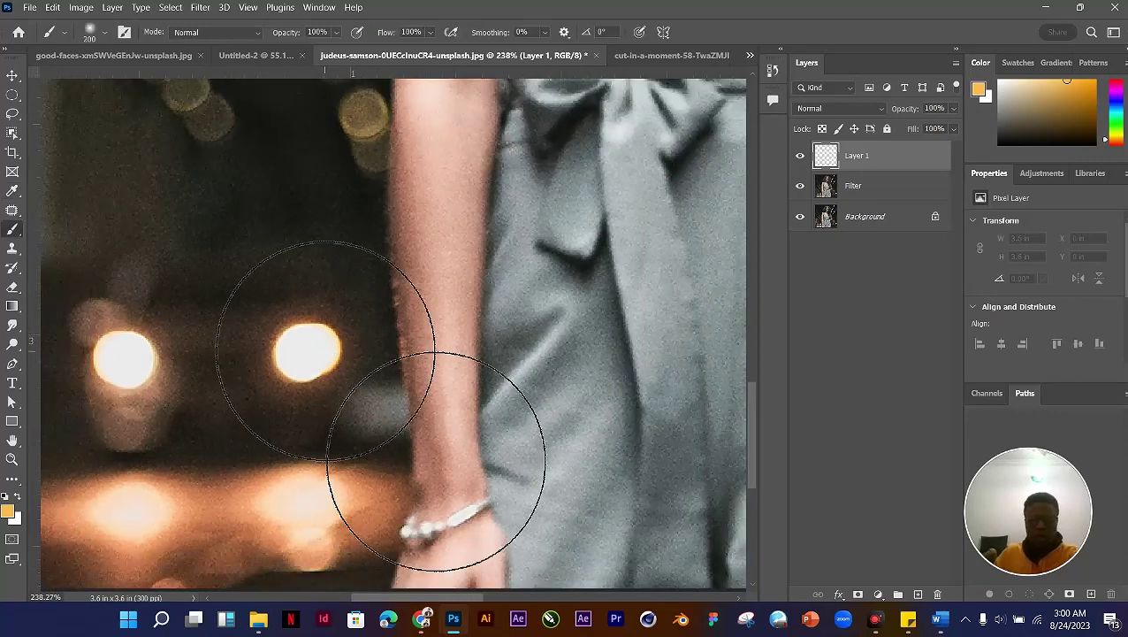
key("bracketleft")
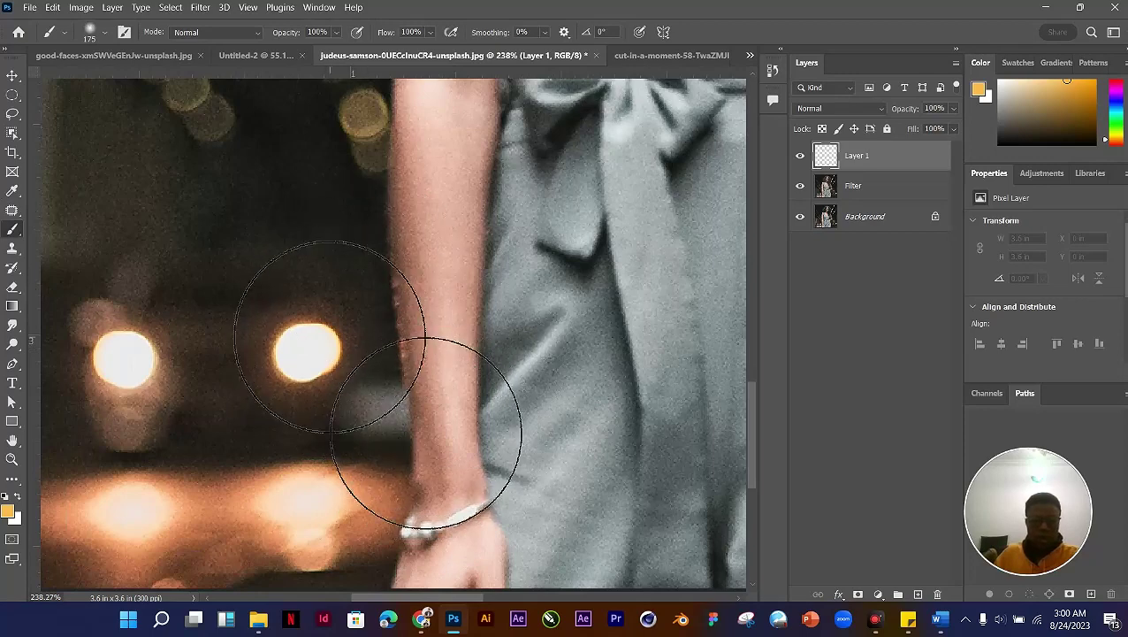
left_click(329, 337)
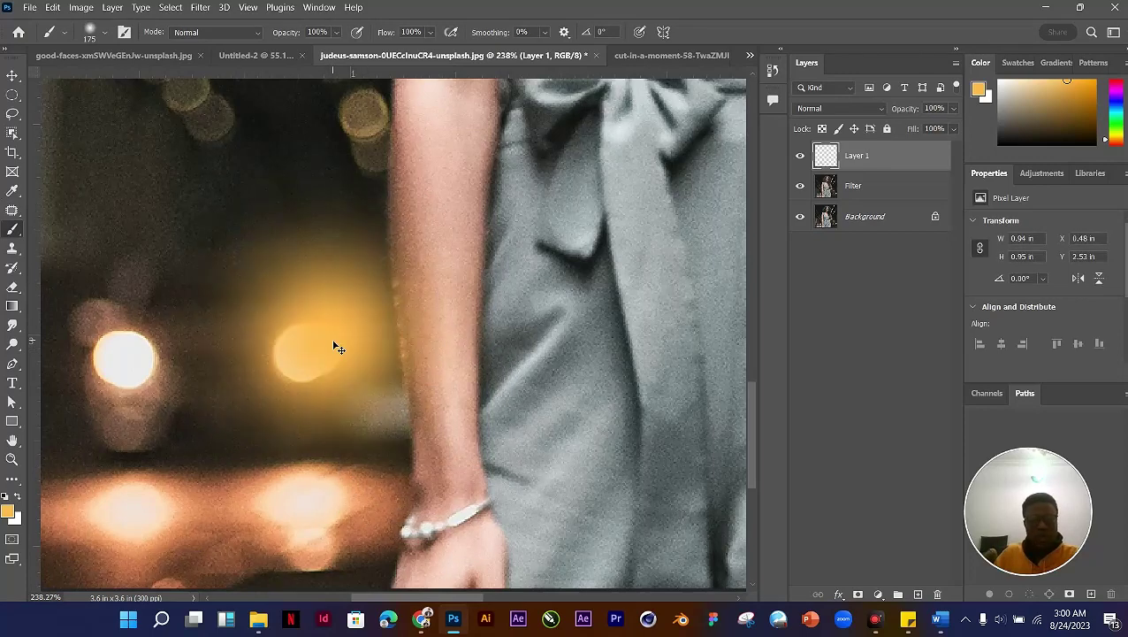
key("ctrl+z")
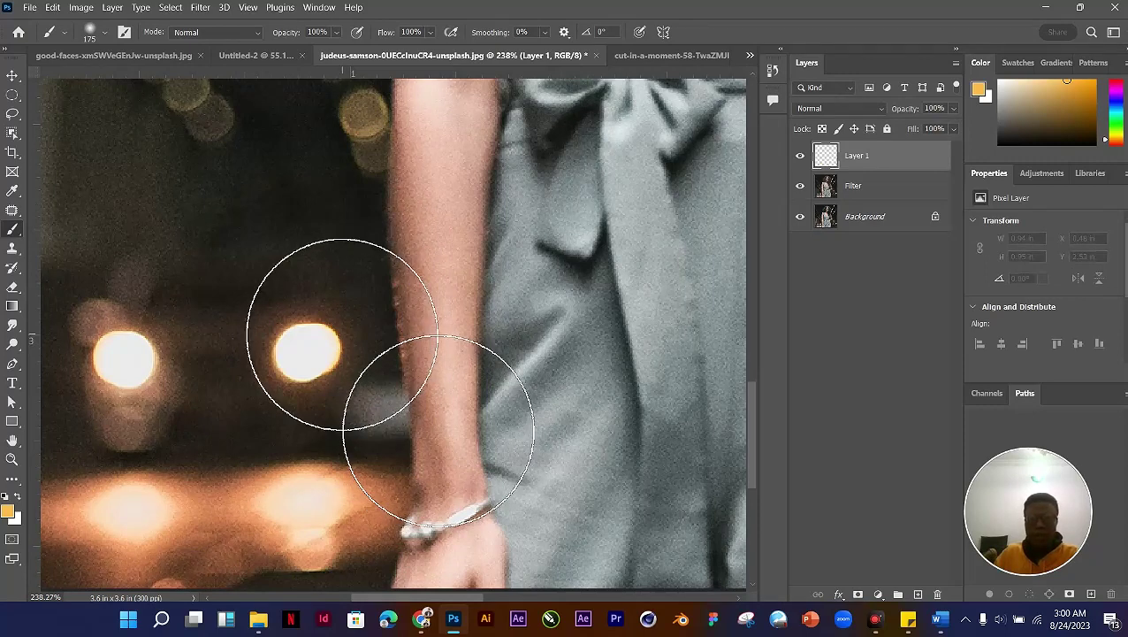
left_click(340, 333)
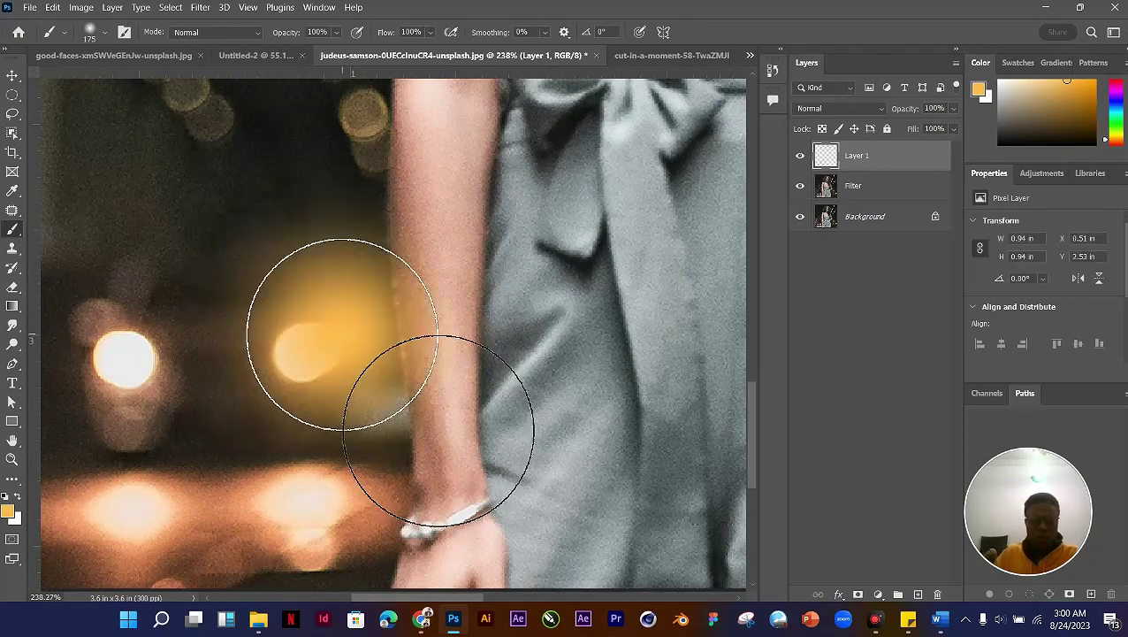
Step: Move the orange glow so it is centred on the headlight nearest the arm
key("v")
scroll(343, 338, "down", 5)
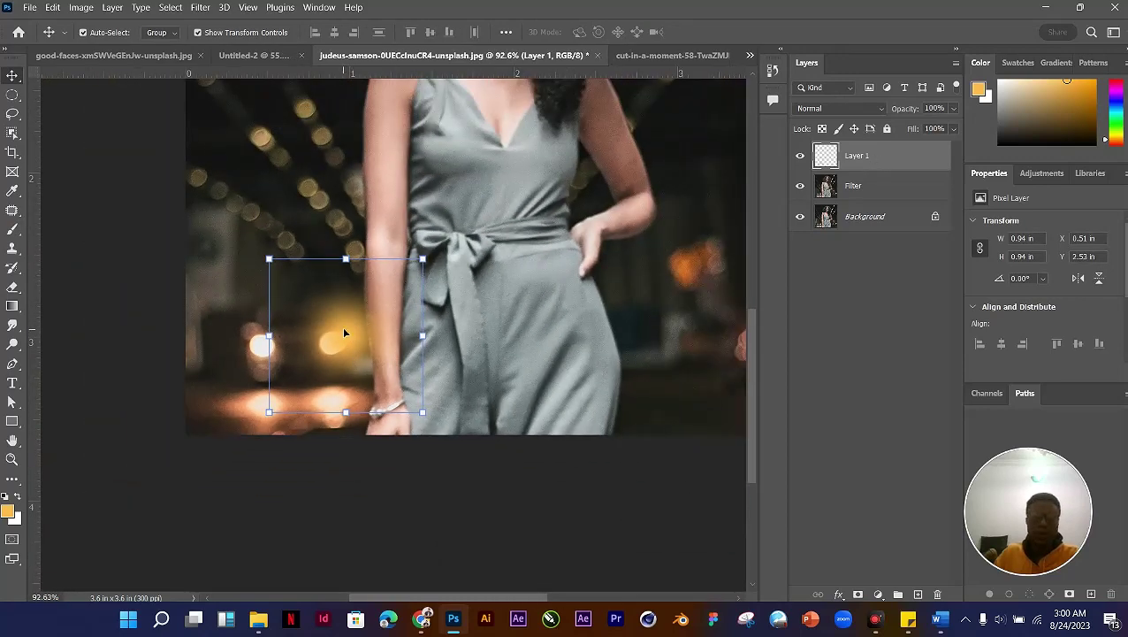
scroll(345, 333, "down", 2)
mouse_move(356, 340)
left_mouse_down()
mouse_move(496, 344)
mouse_move(639, 154)
mouse_move(364, 129)
mouse_move(510, 194)
mouse_move(347, 272)
mouse_move(354, 344)
left_mouse_up()
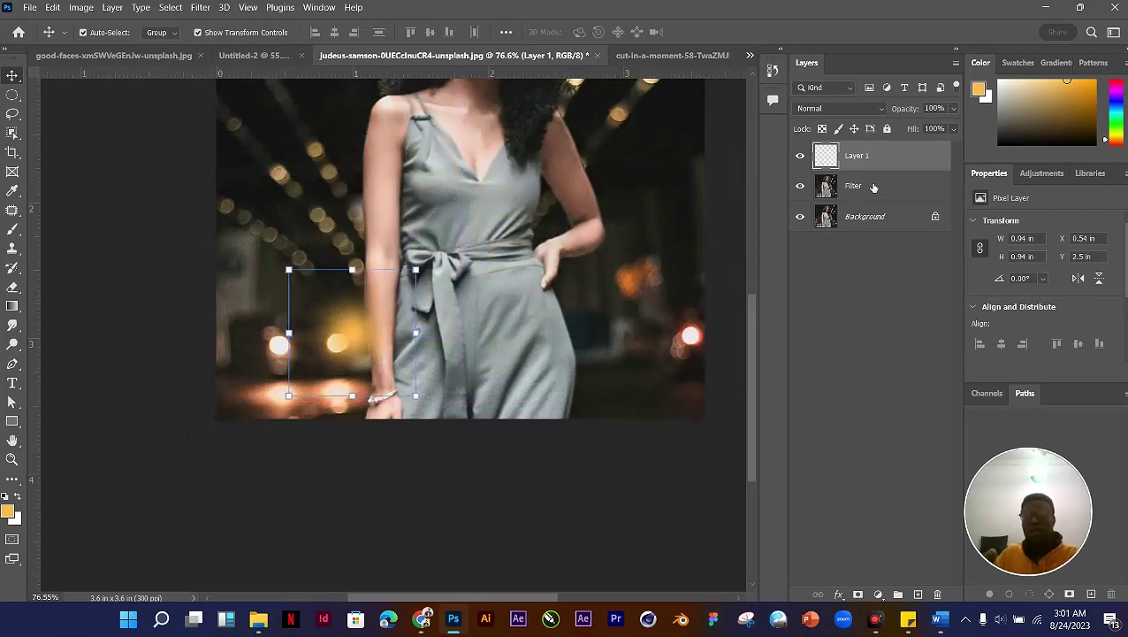
scroll(354, 330, "up", 4)
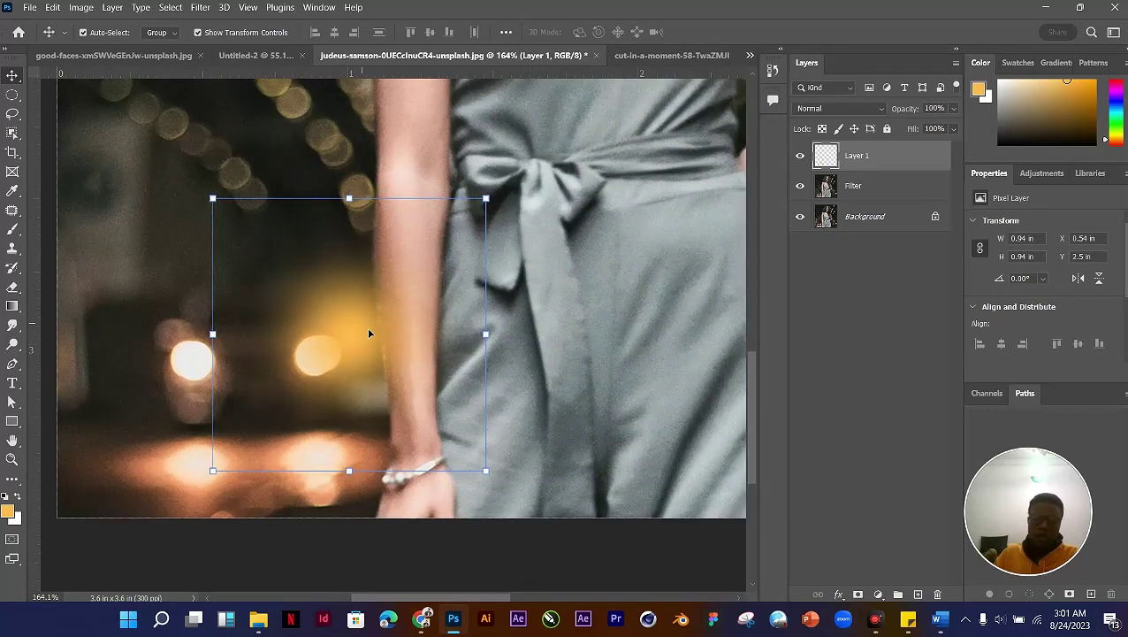
mouse_move(352, 323)
left_mouse_down()
mouse_move(475, 218)
mouse_move(259, 249)
mouse_move(374, 292)
mouse_move(310, 312)
mouse_move(327, 341)
mouse_move(285, 234)
mouse_move(325, 352)
left_mouse_up()
scroll(329, 332, "down", 2)
scroll(324, 352, "up", 1)
scroll(324, 351, "down", 2)
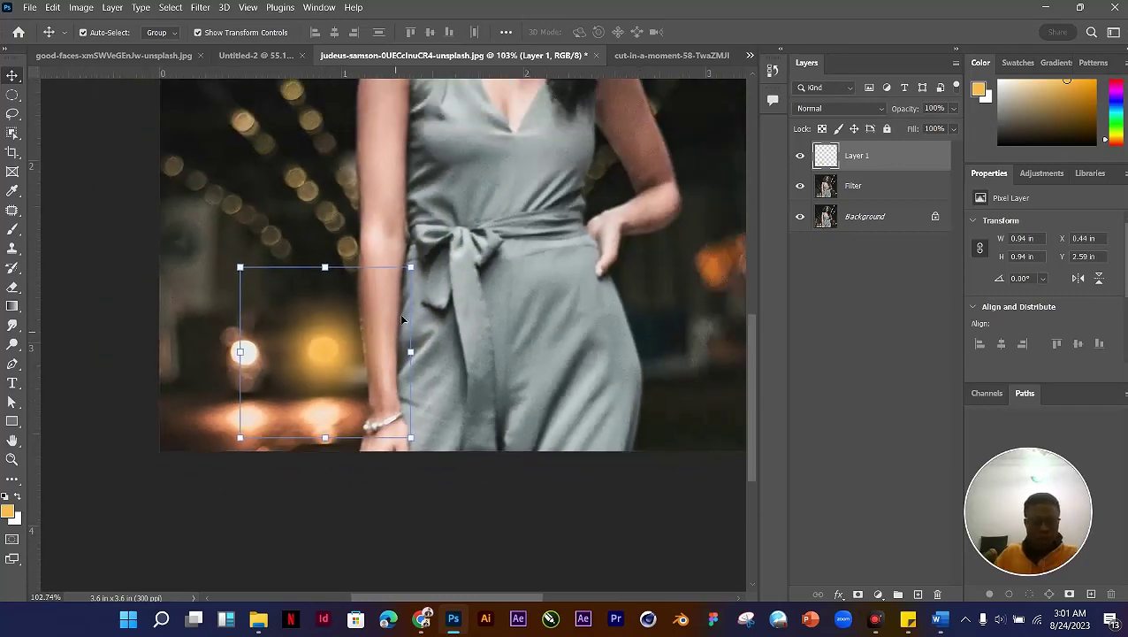
Step: Enlarge the glow proportionally to about 1.73 in square and set Layer 1's blending mode to Screen
left_click_drag(411, 268, 492, 205)
double_click(345, 322)
scroll(341, 336, "up", 3)
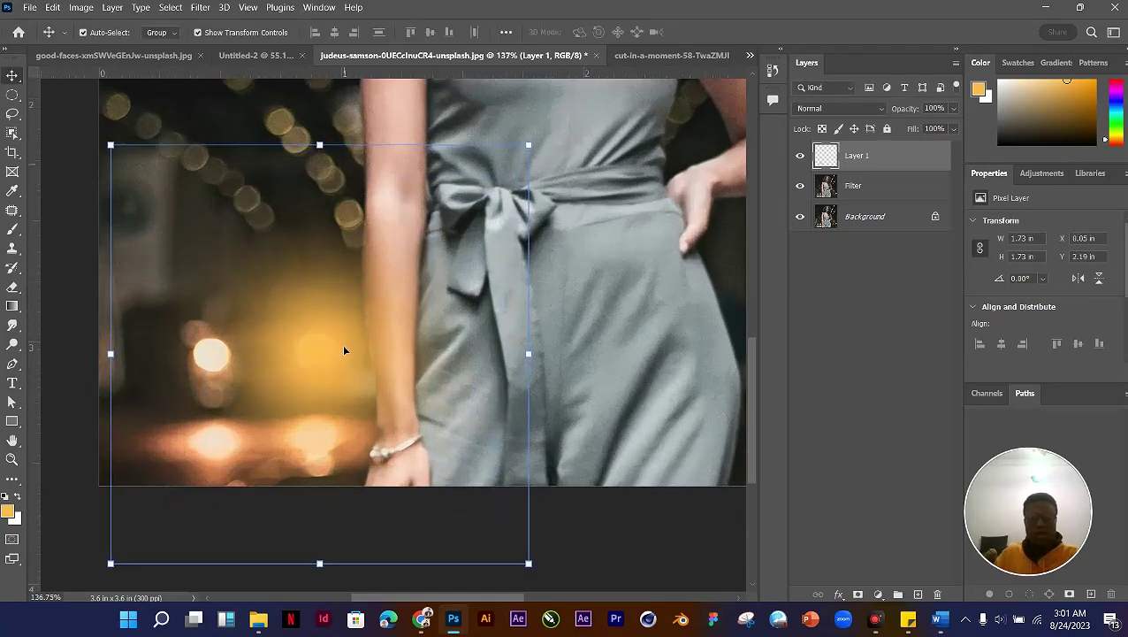
scroll(344, 350, "down", 2)
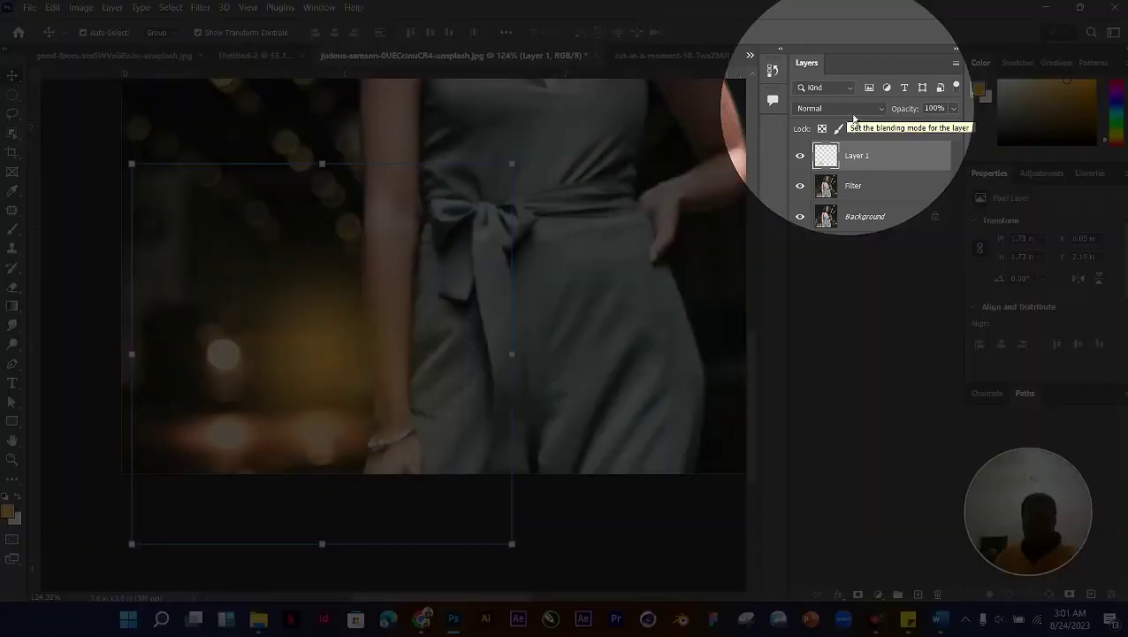
left_click(851, 107)
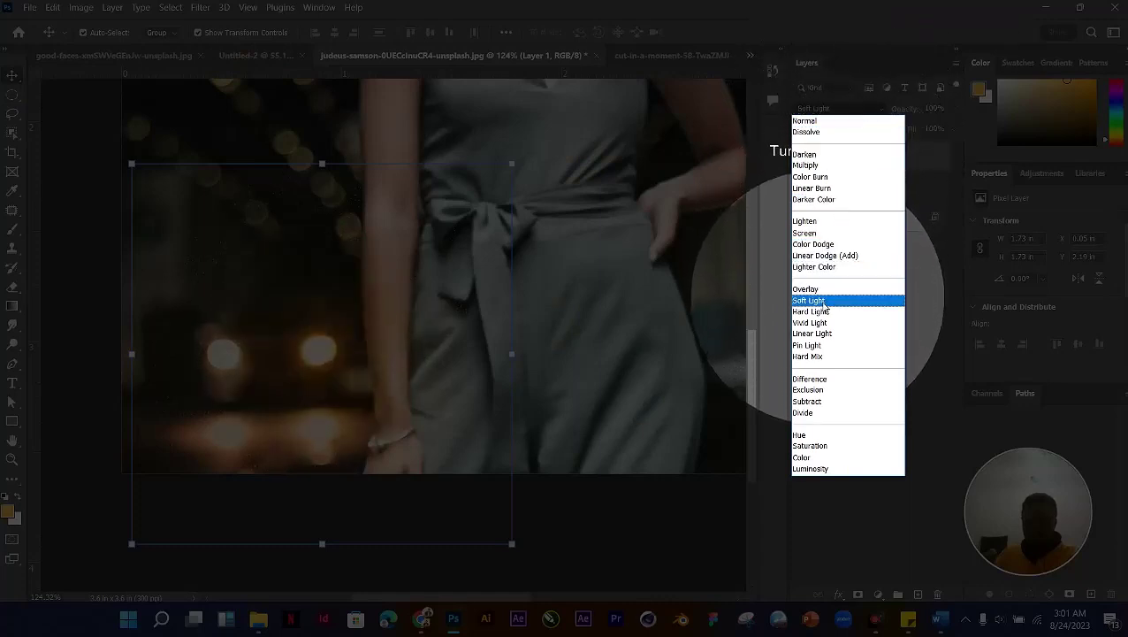
left_click(820, 233)
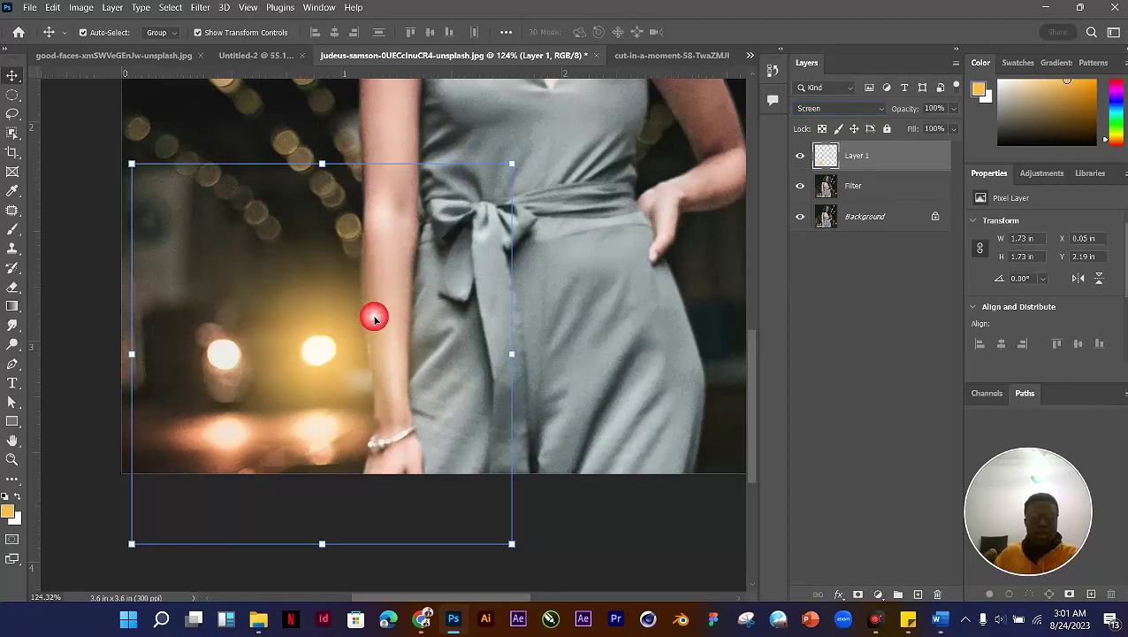
Step: Examine how the Screen-blended glow looks around the headlight, both in the whole portrait and in close-up
scroll(372, 315, "down", 5)
left_click(504, 406)
scroll(406, 290, "up", 5)
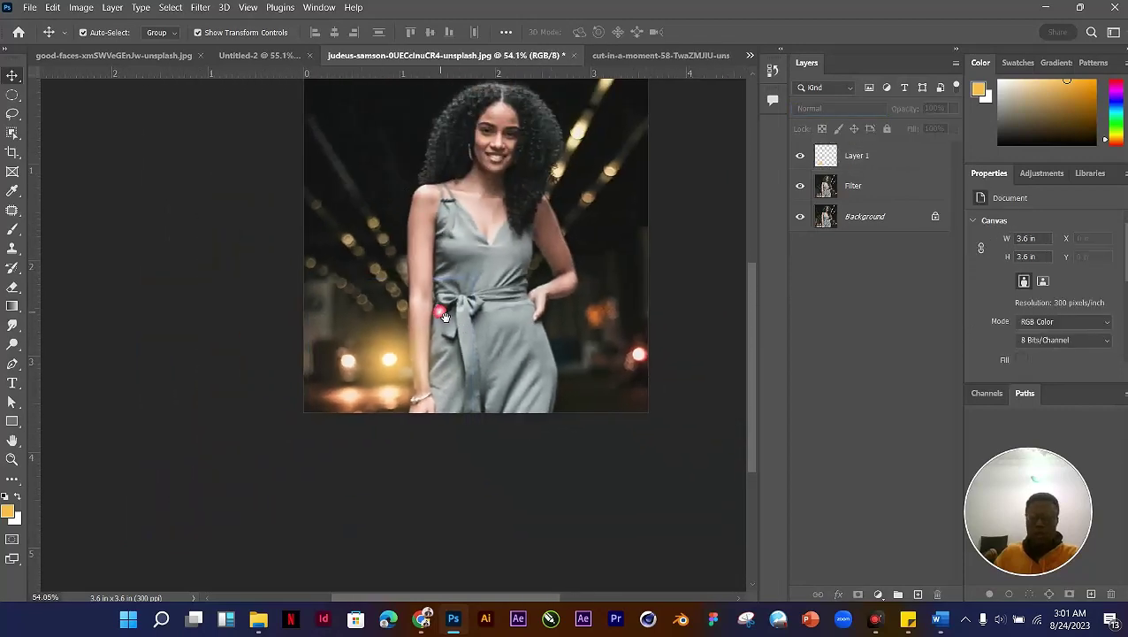
left_click(398, 350)
scroll(400, 351, "down", 3)
scroll(398, 350, "down", 1)
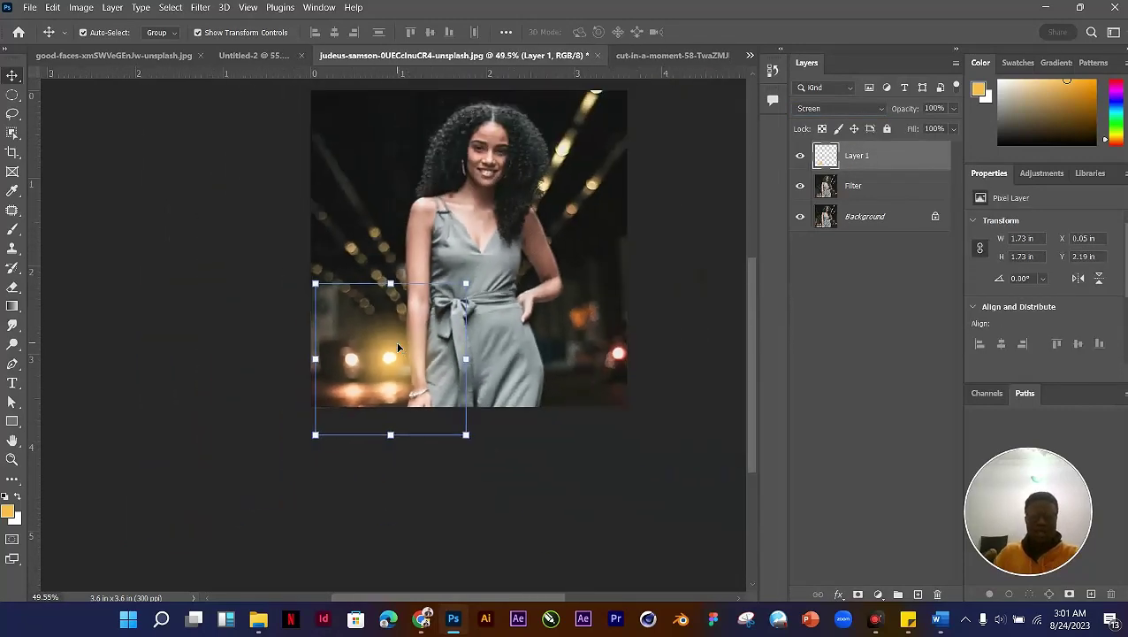
scroll(398, 348, "up", 4)
scroll(387, 359, "down", 3)
scroll(387, 359, "up", 3)
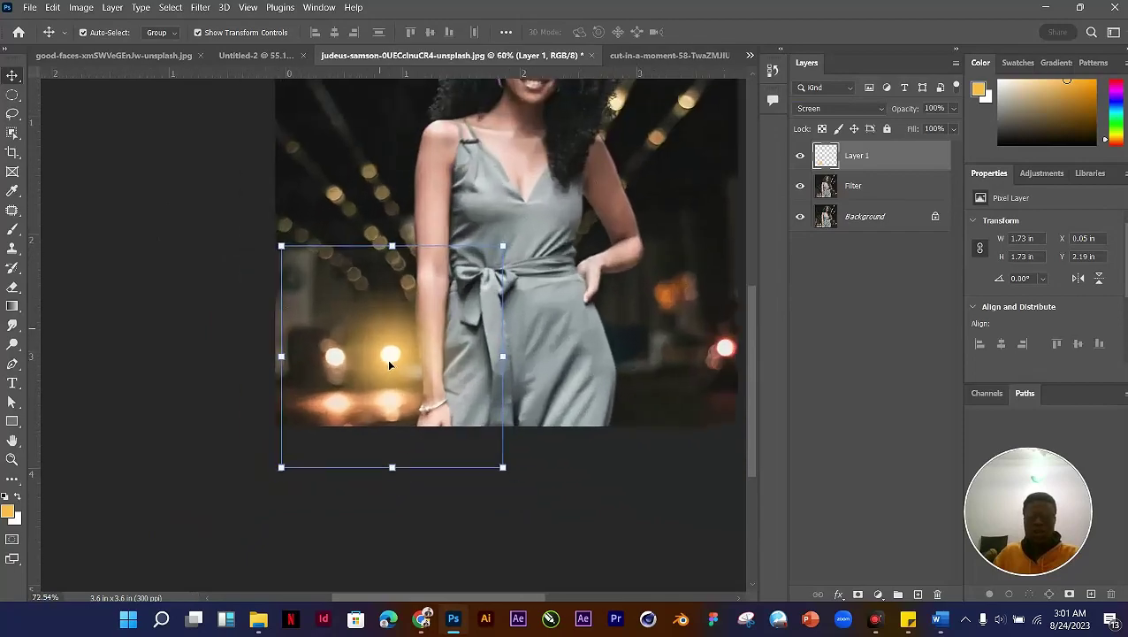
scroll(406, 341, "down", 2)
scroll(387, 349, "up", 5)
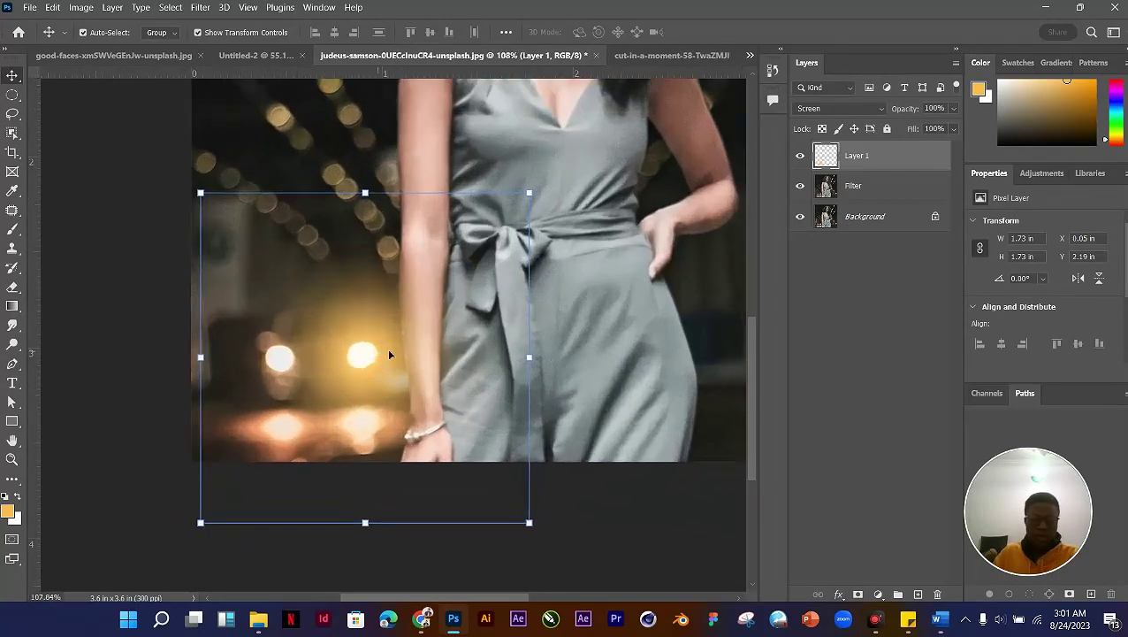
scroll(396, 354, "up", 2)
scroll(396, 303, "down", 4)
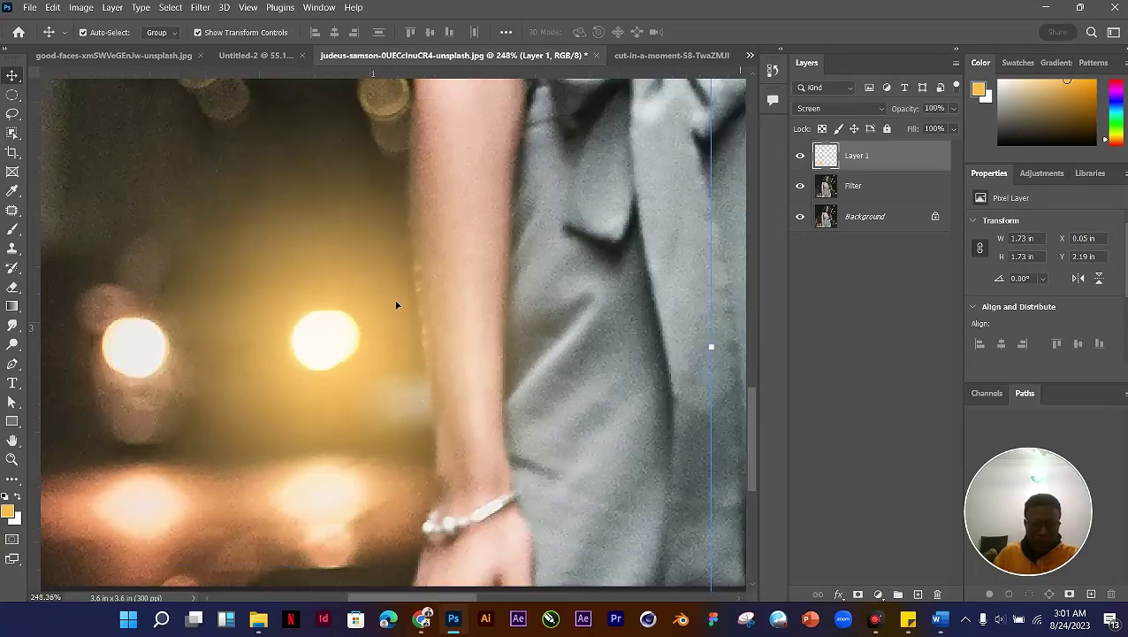
Step: Nudge the glow slightly lower around the headlight and scale it down proportionally to about 1.07 in square
scroll(404, 314, "up", 4)
scroll(325, 302, "down", 2)
mouse_move(325, 302)
left_mouse_down()
mouse_move(320, 334)
mouse_move(319, 313)
mouse_move(341, 297)
left_mouse_up()
scroll(340, 297, "down", 3)
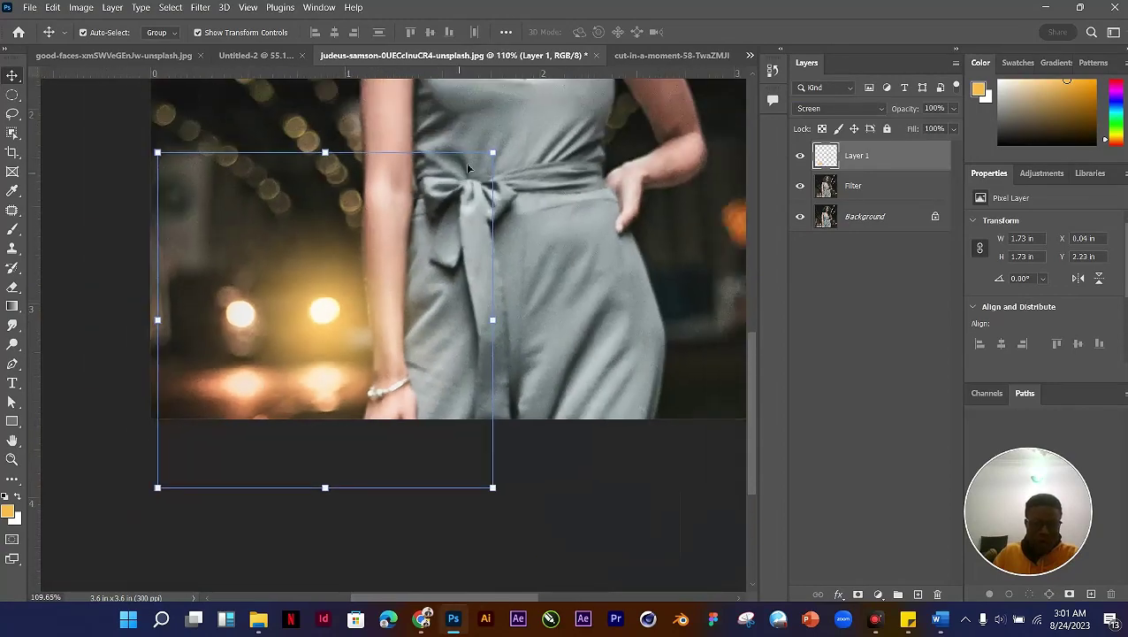
left_click_drag(498, 151, 428, 214)
scroll(353, 301, "up", 3)
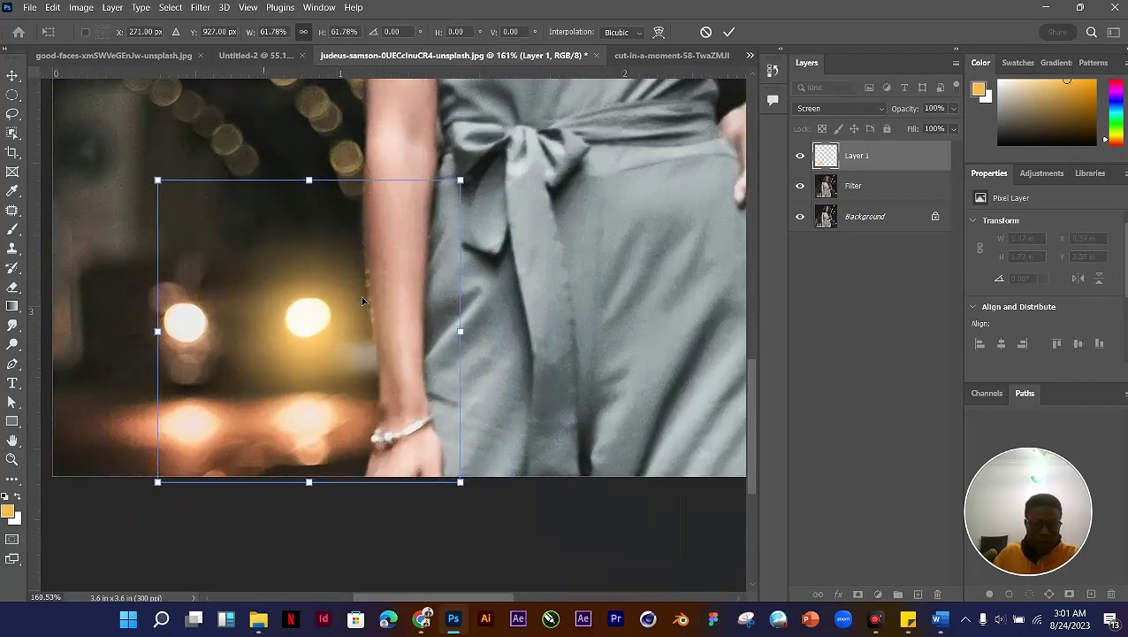
double_click(430, 305)
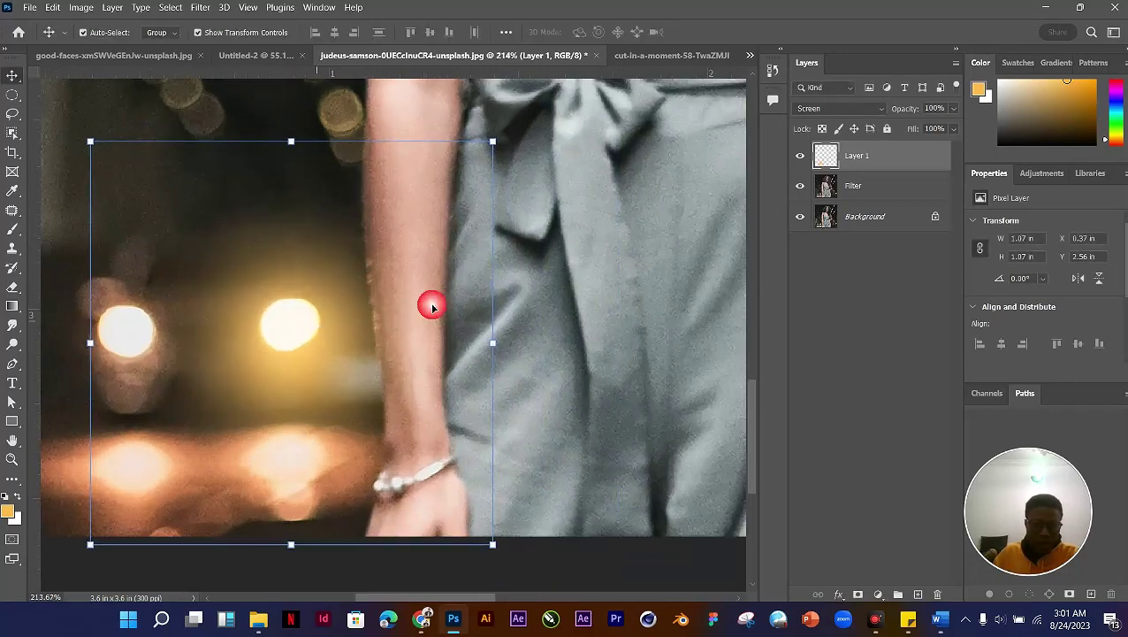
Step: Compare the headlight with and without the glow by toggling Layer 1's visibility, leaving the layer visible
left_click(802, 158)
left_click(801, 158)
left_click(801, 157)
left_click(802, 156)
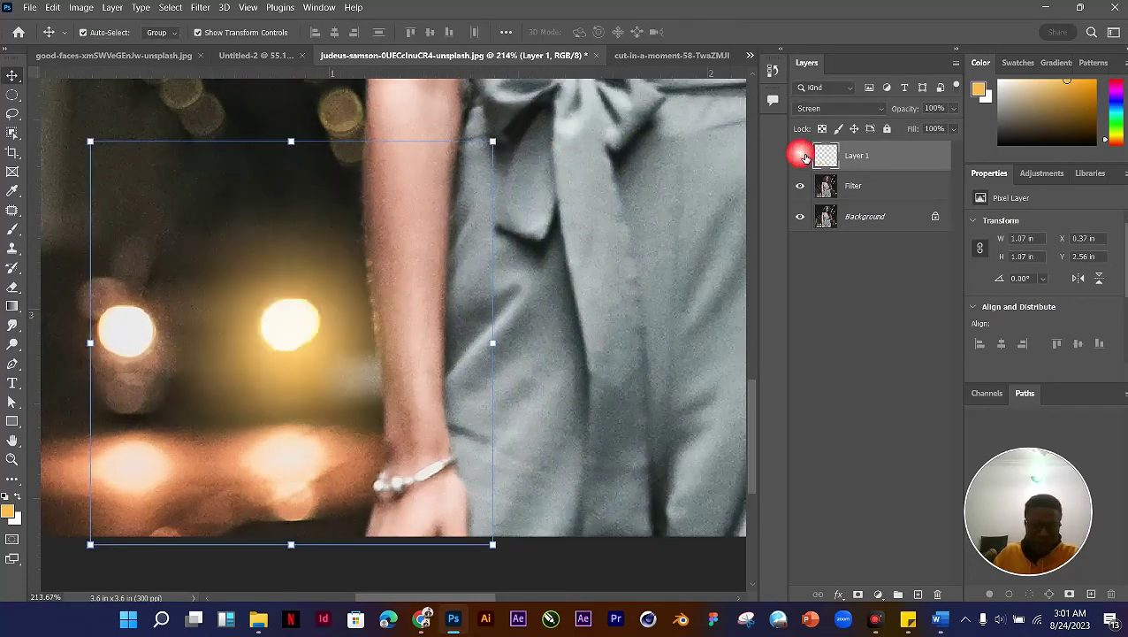
left_click(802, 156)
left_click(802, 157)
Step: Examine the resized glow without its transform box, then reselect Layer 1 and inspect both headlights up close
scroll(358, 238, "down", 3)
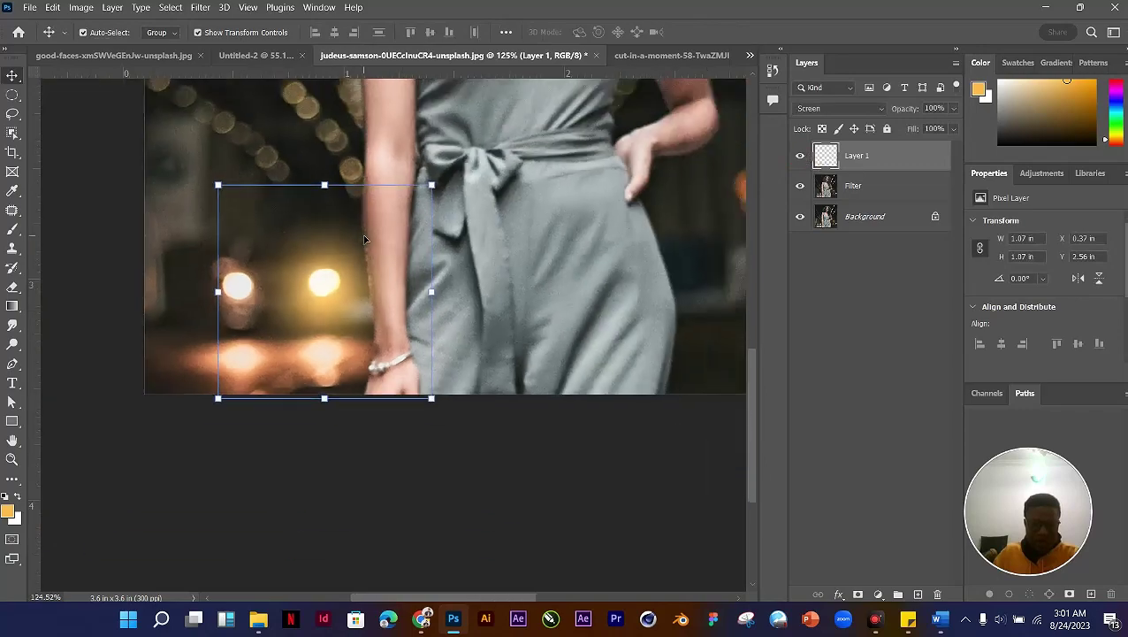
scroll(364, 239, "down", 2)
left_click(445, 360)
scroll(277, 265, "up", 3)
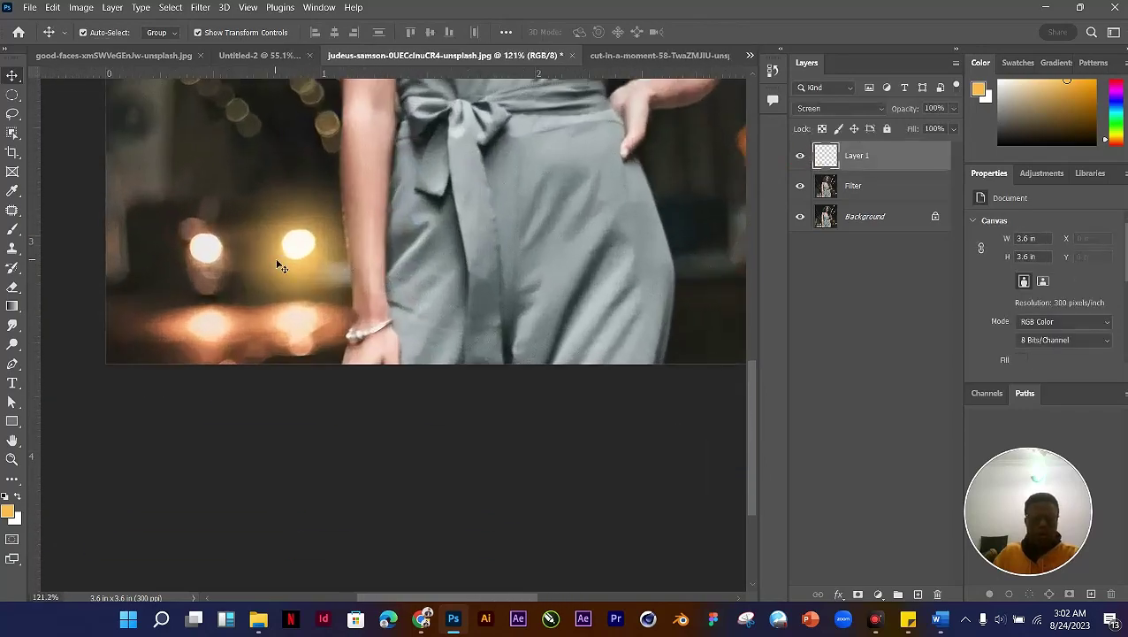
left_click(277, 266)
scroll(277, 265, "up", 3)
scroll(537, 288, "down", 2)
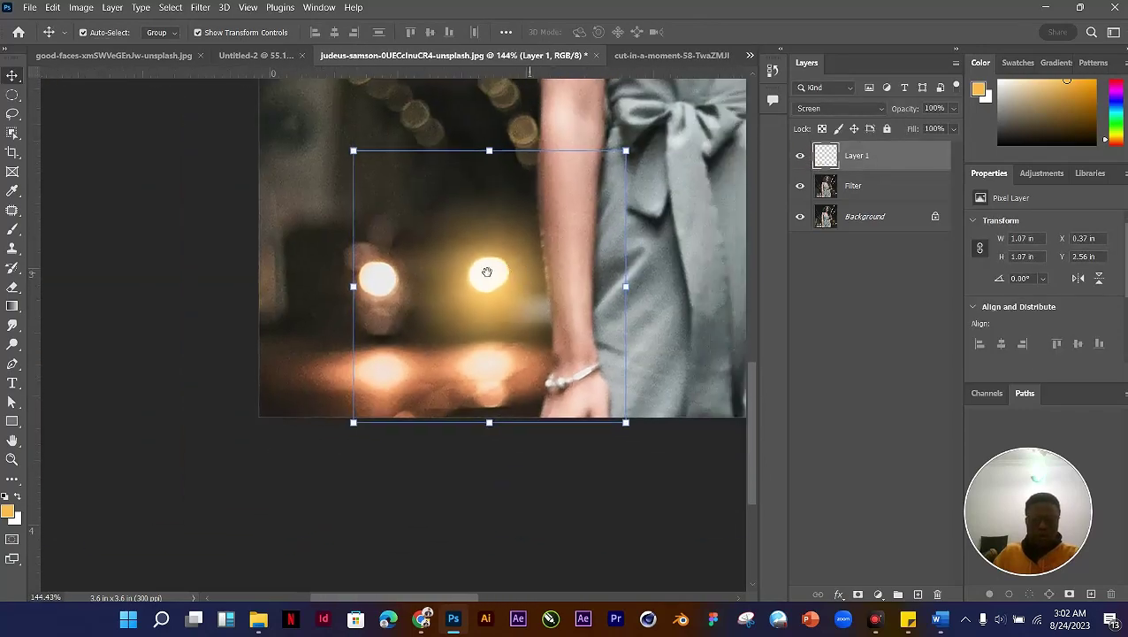
left_click_drag(486, 271, 466, 294)
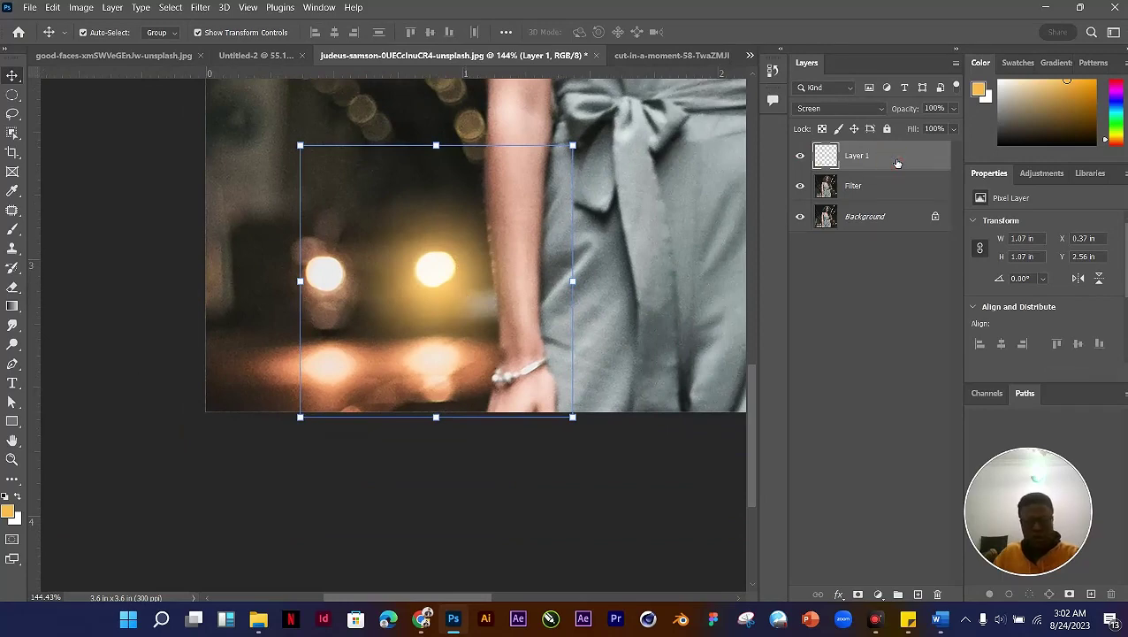
Step: Duplicate the Layer 1 glow and move the copy left so it is centred over the second headlight
key("ctrl")
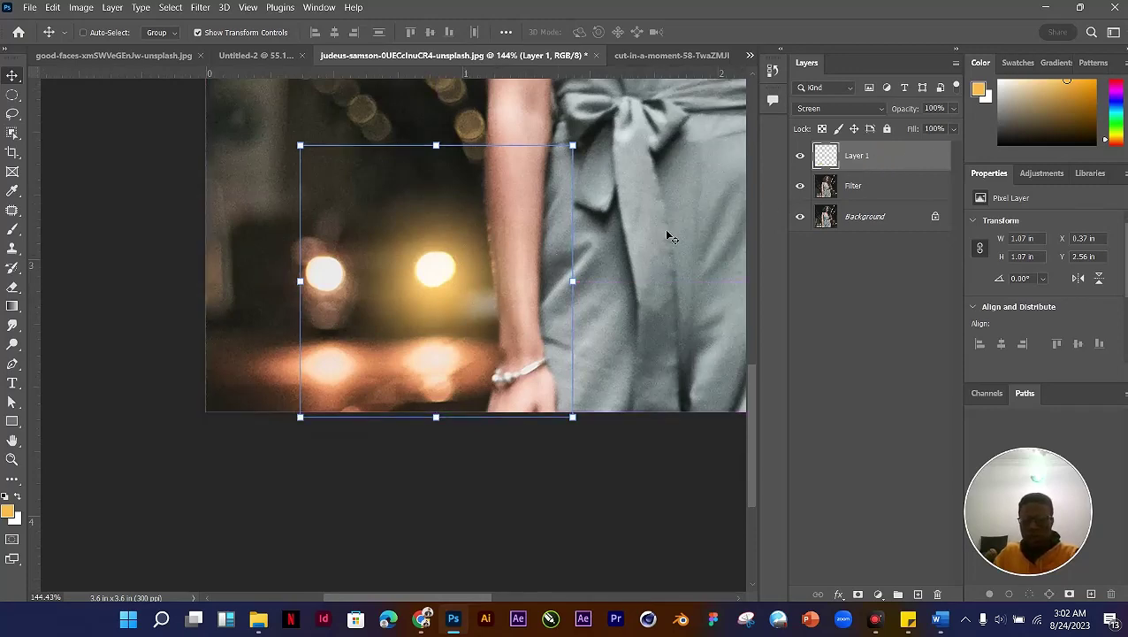
key("ctrl+j")
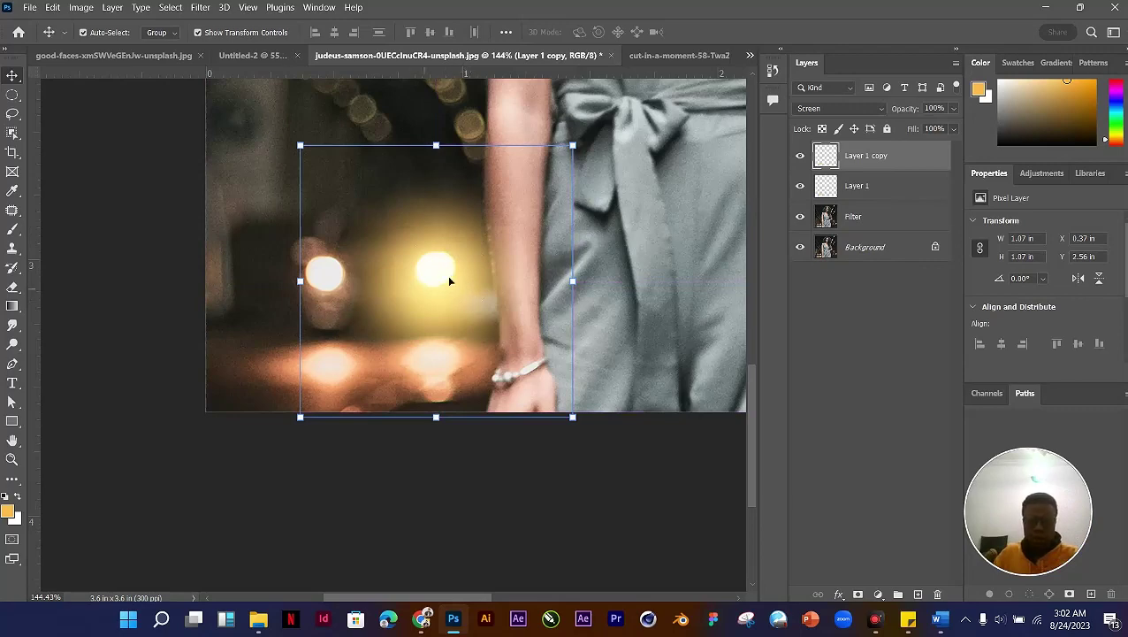
left_click_drag(440, 301, 333, 292)
scroll(390, 278, "down", 3)
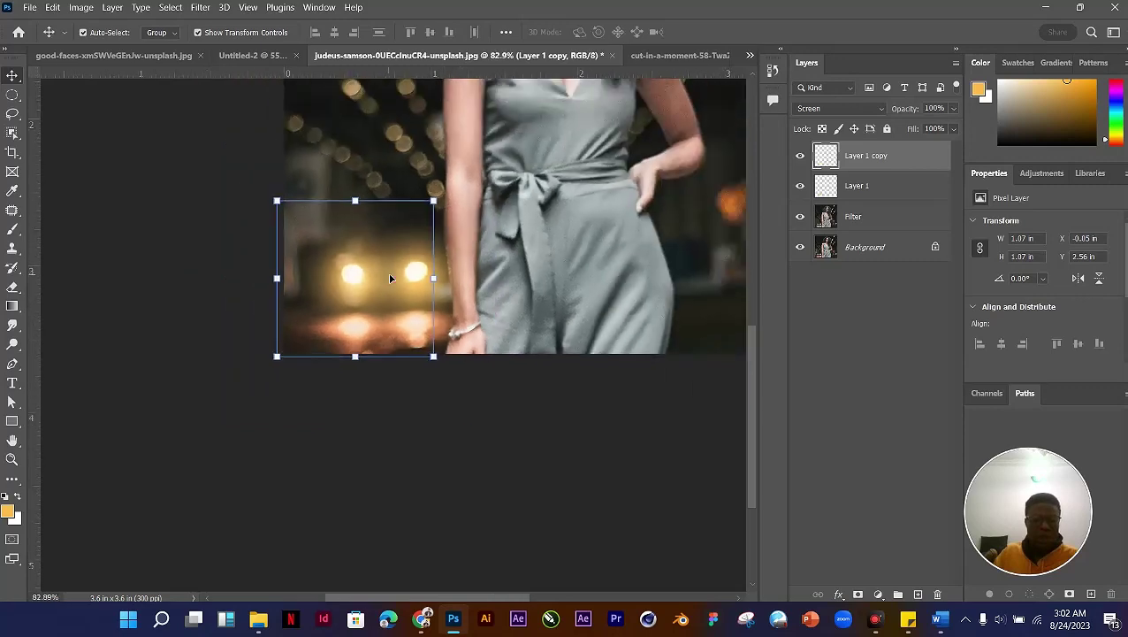
scroll(390, 279, "down", 2)
left_click(440, 365)
scroll(402, 287, "up", 3)
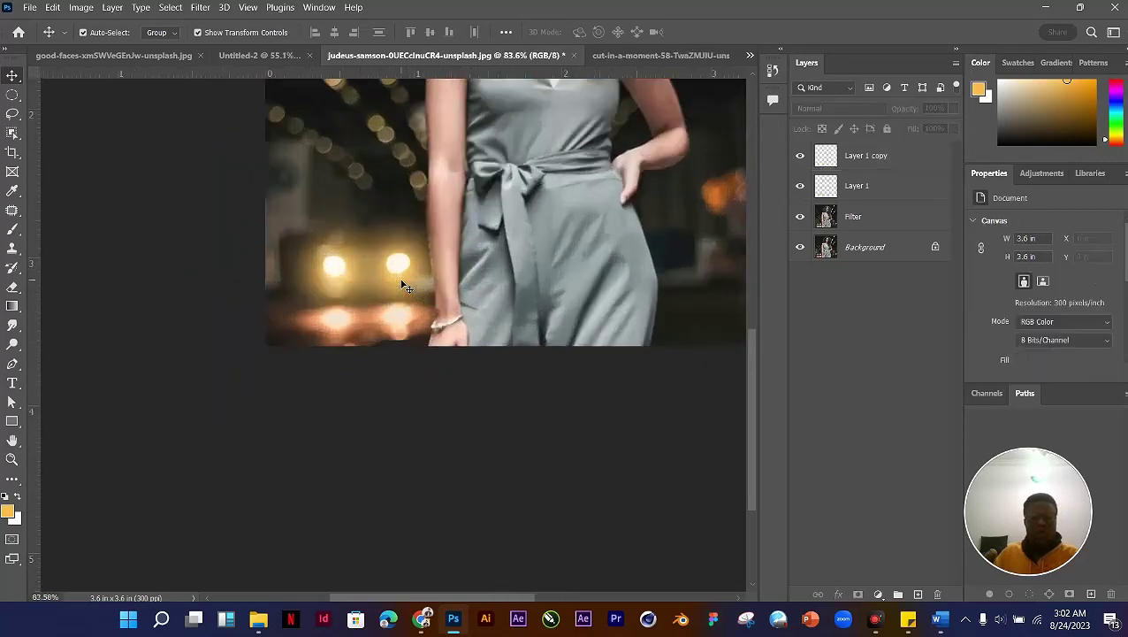
scroll(402, 285, "up", 2)
Step: Select both glow layers, Layer 1 and Layer 1 copy, and reduce their opacity to 50%
left_click(386, 272)
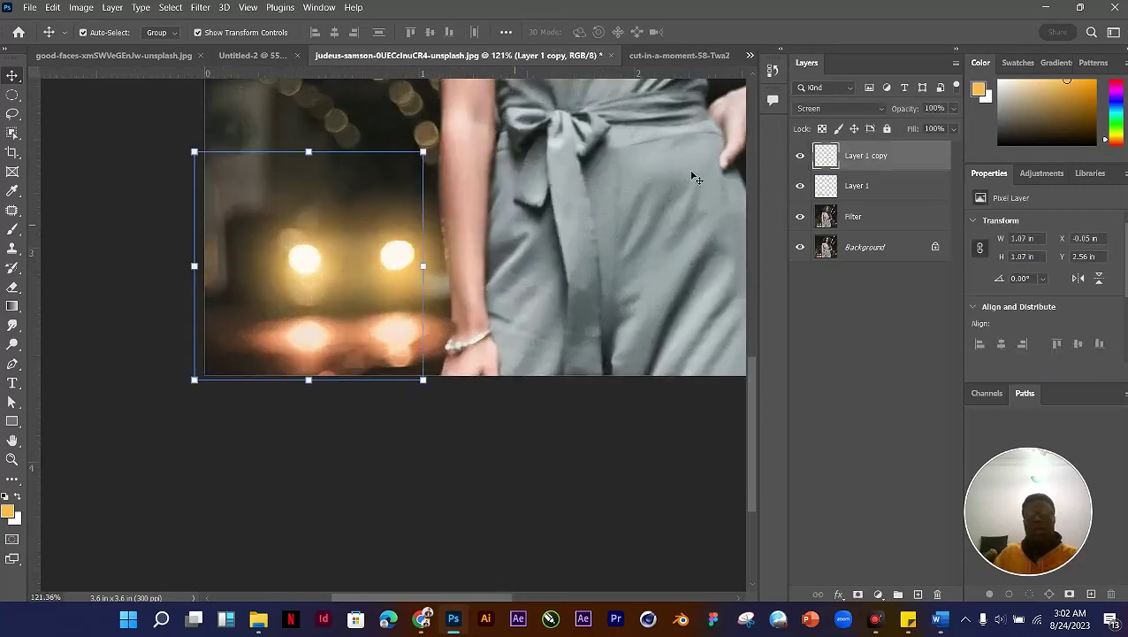
left_click(854, 186, "shift")
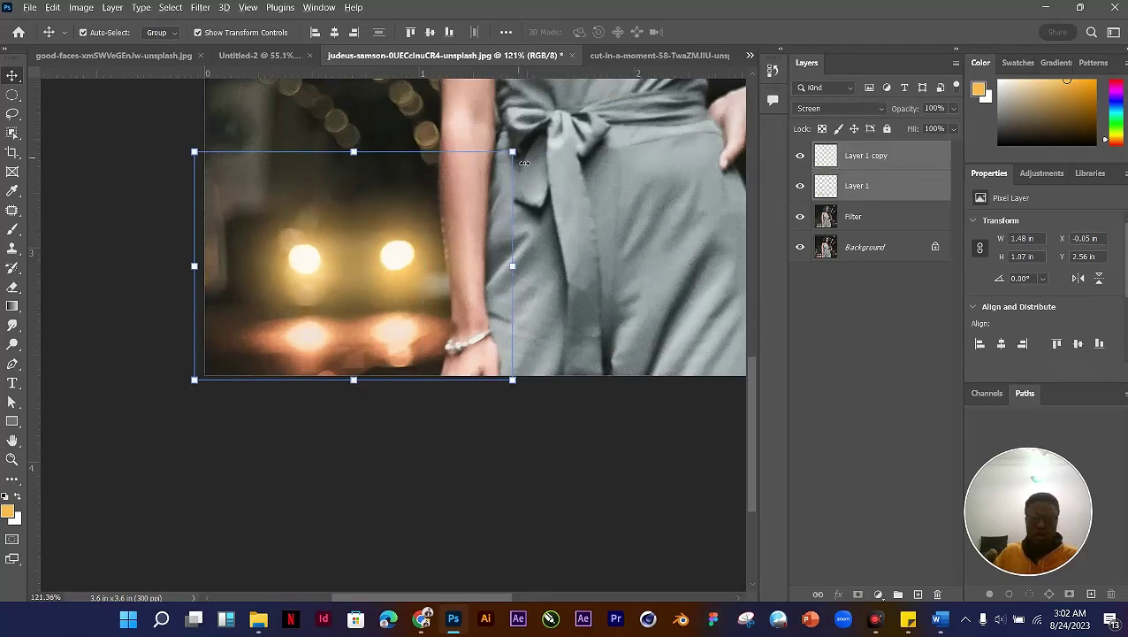
left_click(559, 377)
left_click(414, 274)
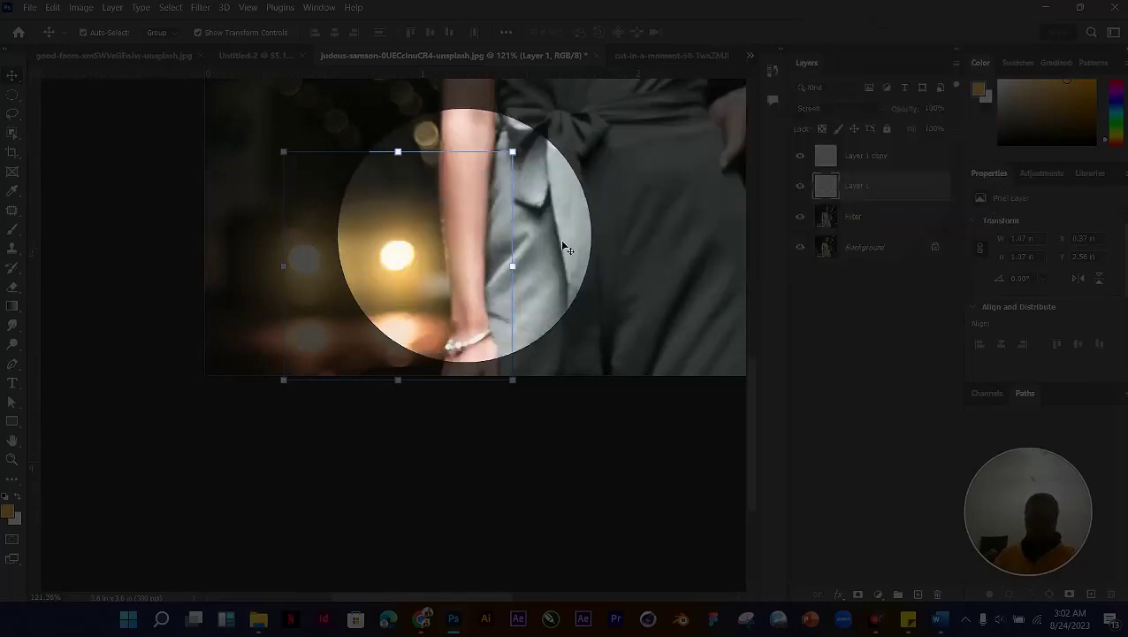
left_click(916, 157, "shift")
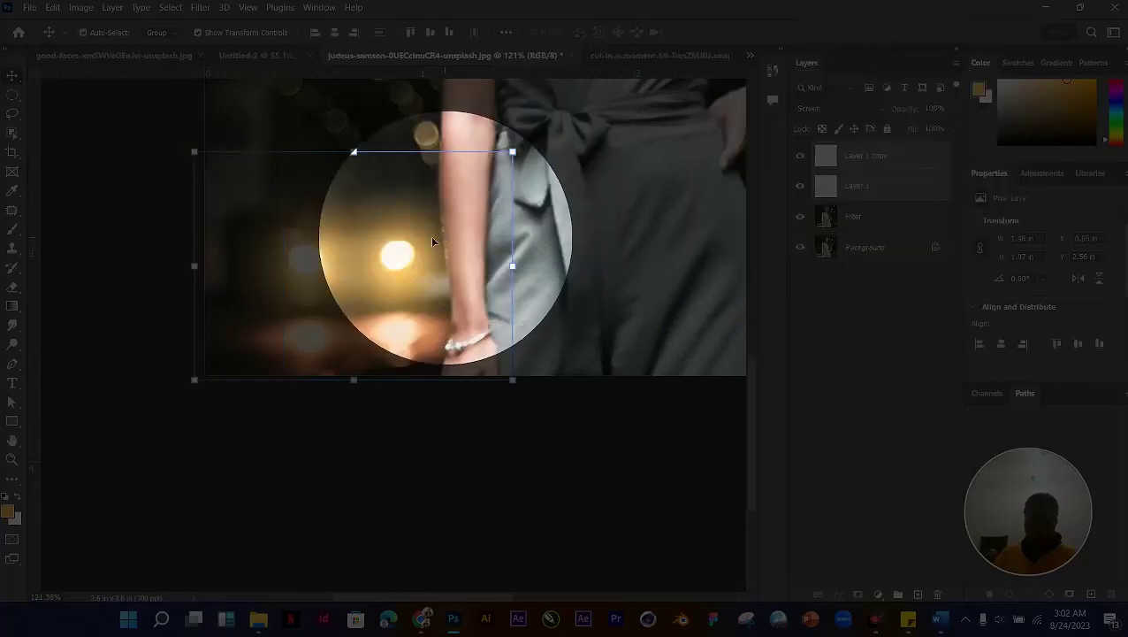
left_click(951, 111)
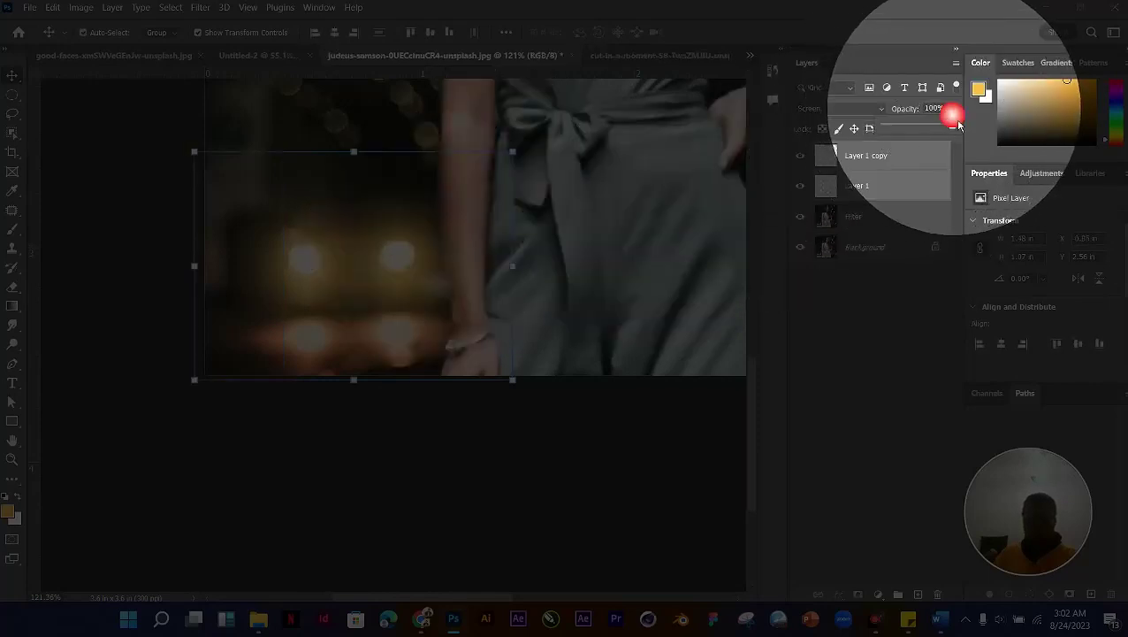
left_click_drag(958, 126, 931, 131)
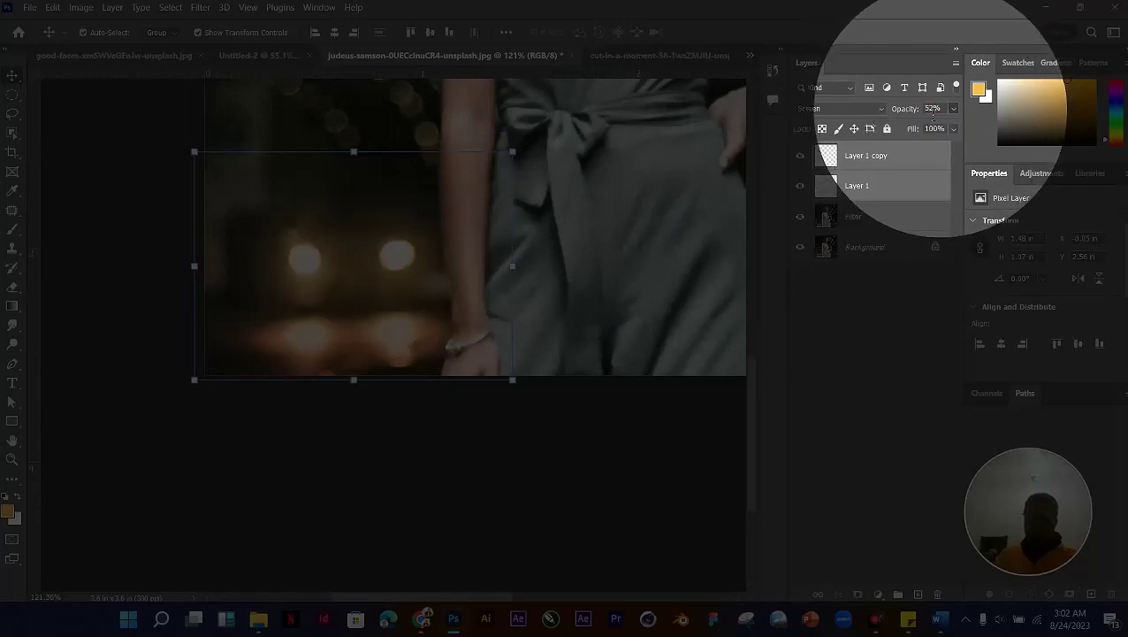
left_click(927, 108)
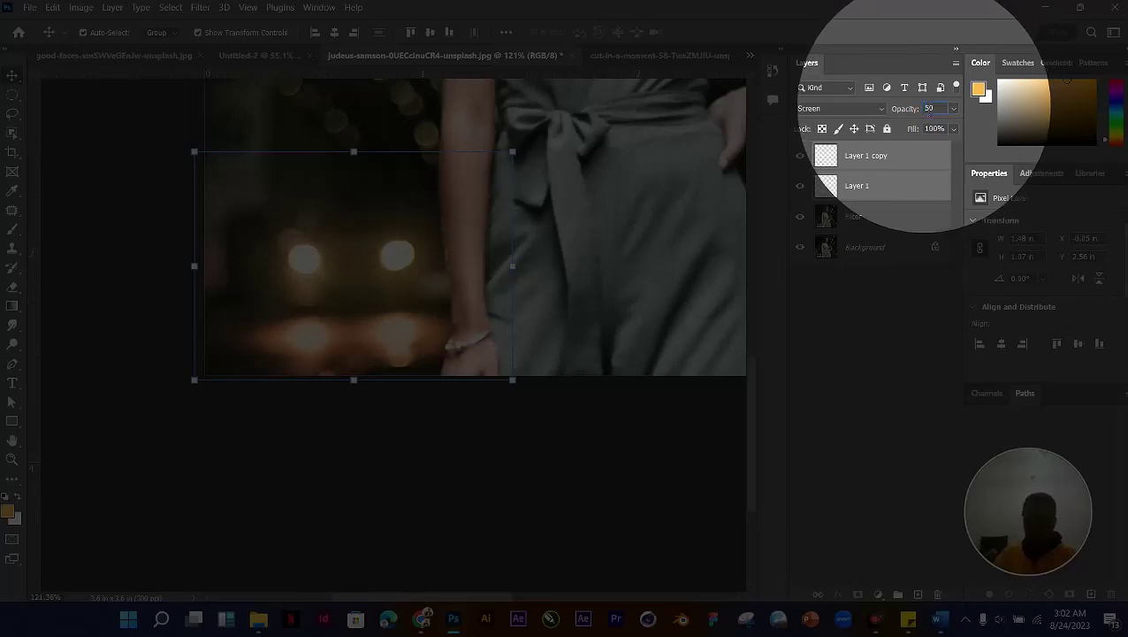
key("Return")
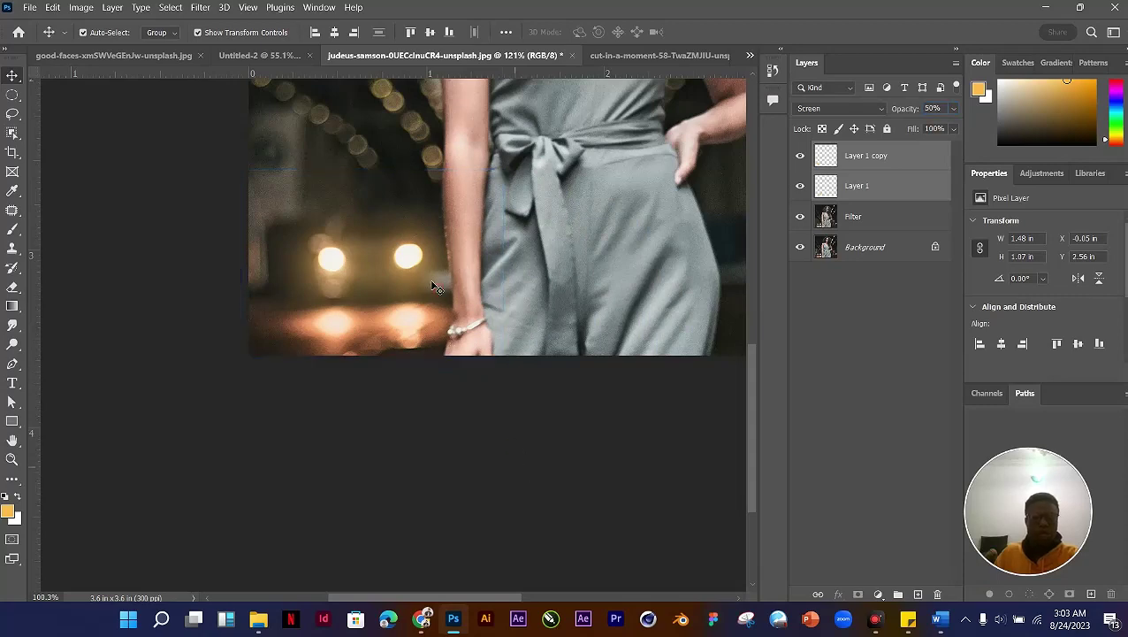
Step: Deselect the glow layers and examine the softened headlight glows in the whole portrait and at closer range
left_click(876, 336)
scroll(460, 265, "down", 2, "alt")
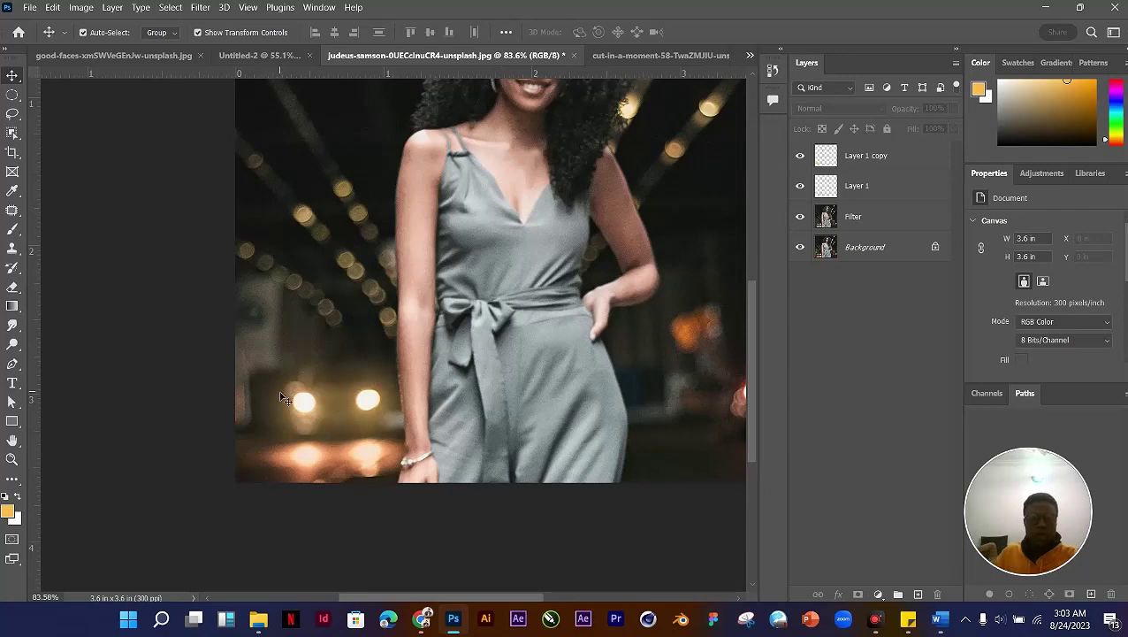
scroll(398, 395, "down", 2)
left_click_drag(459, 409, 470, 442)
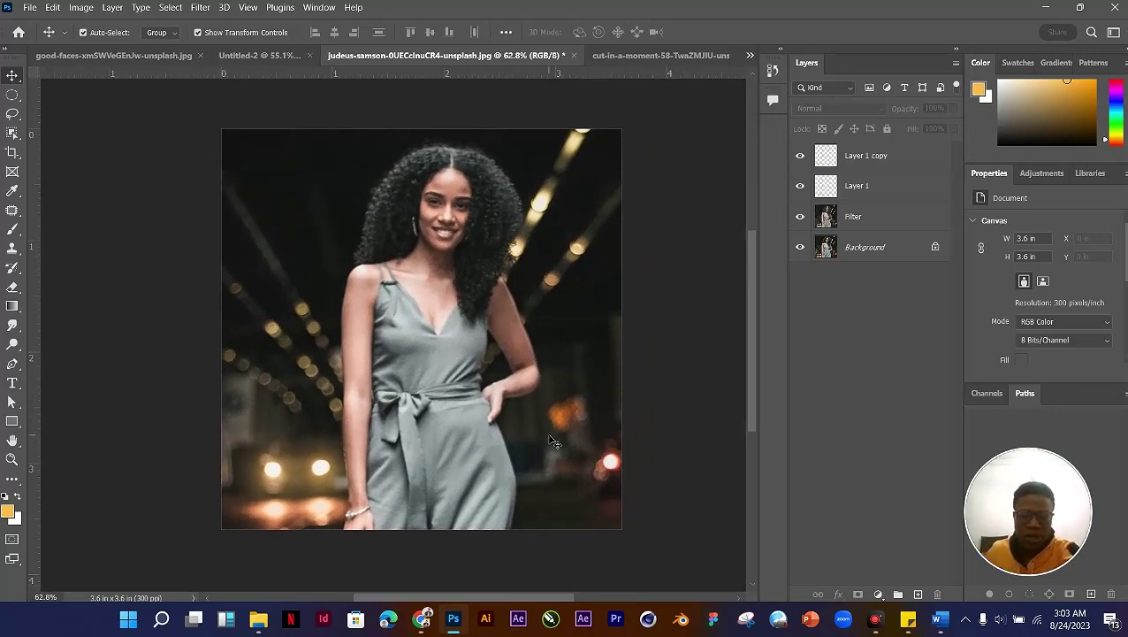
scroll(412, 480, "up", 3)
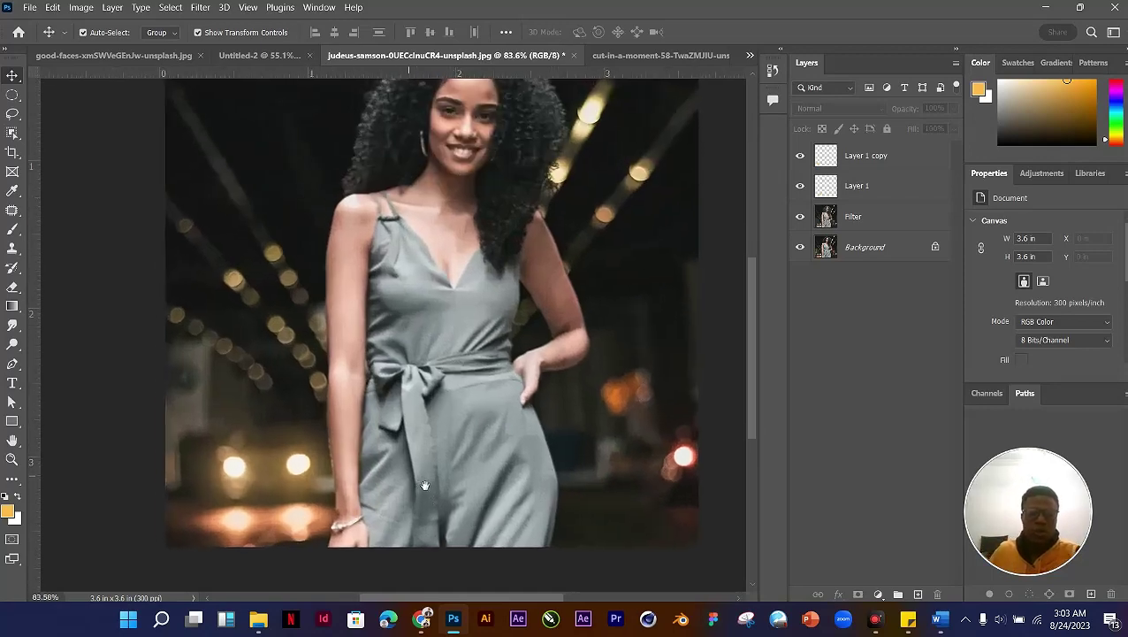
scroll(417, 476, "down", 1)
scroll(344, 500, "up", 1)
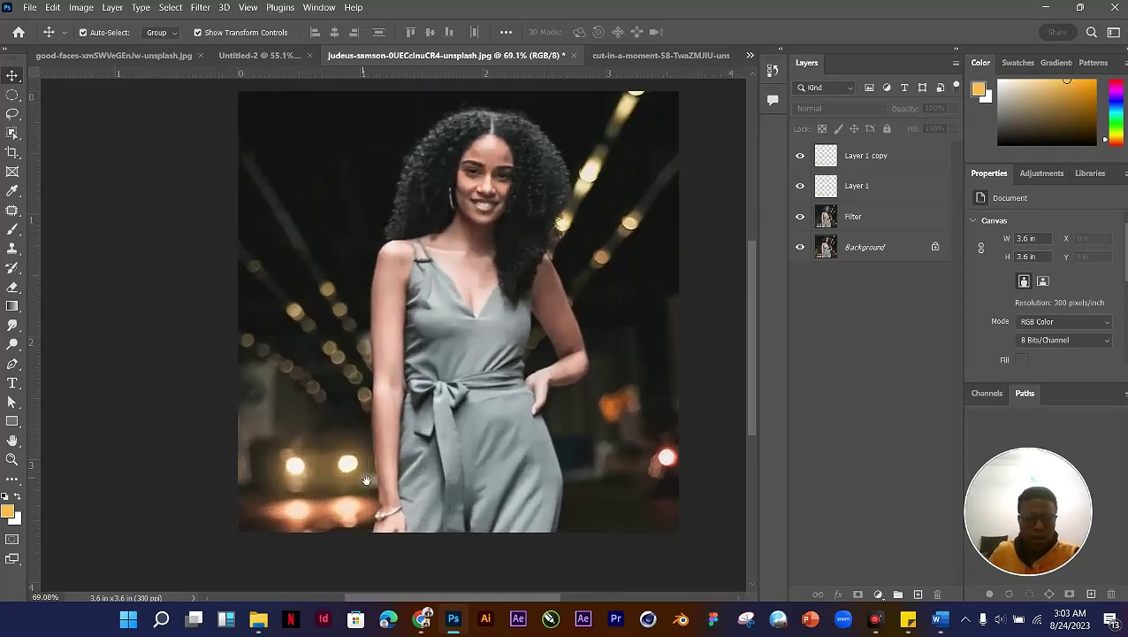
left_click(727, 299)
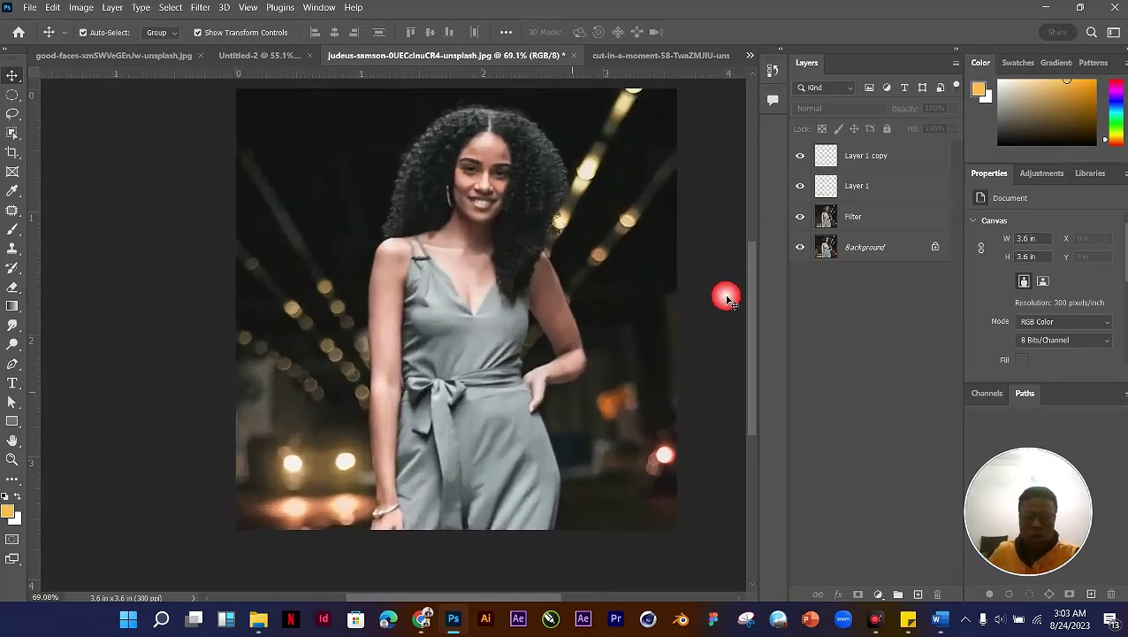
left_click(884, 159)
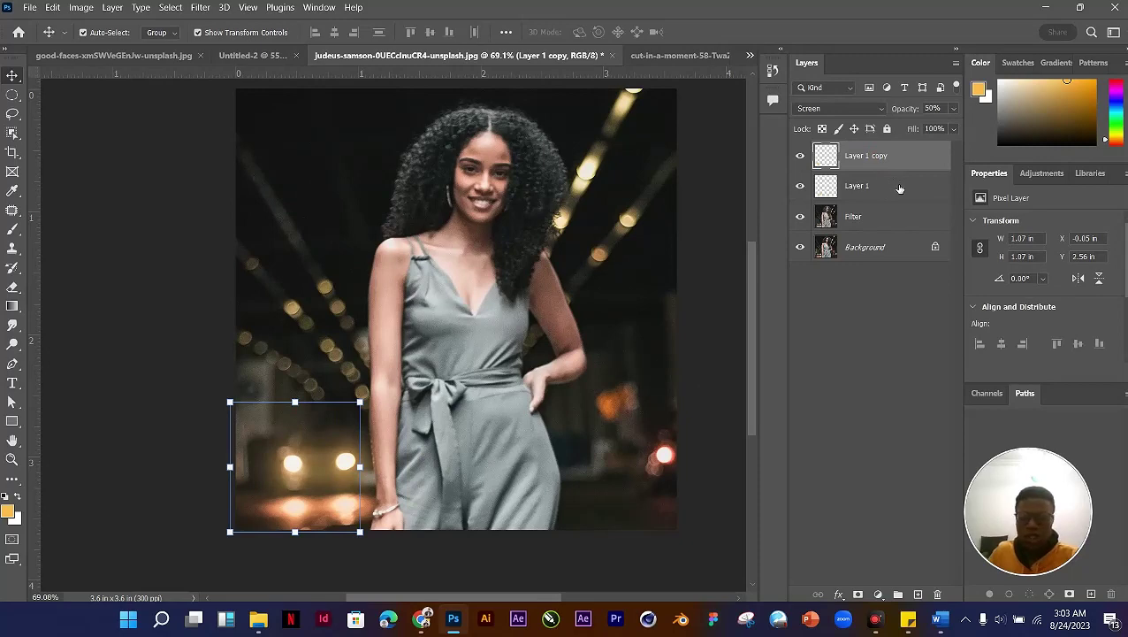
left_click(899, 225, "shift")
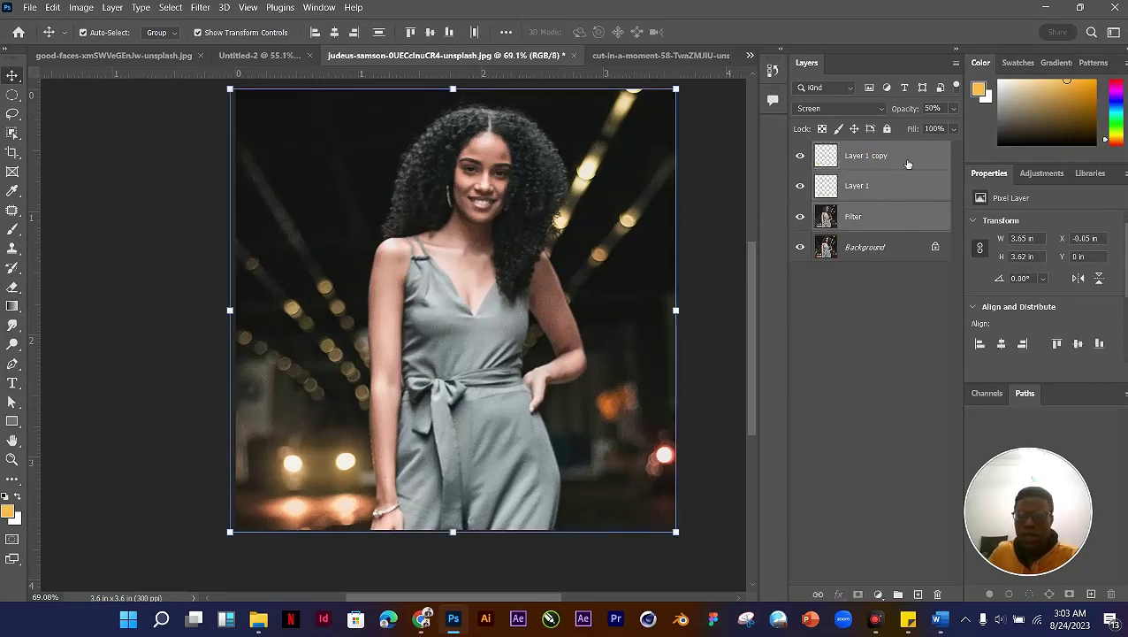
left_click(908, 163)
left_click(904, 221)
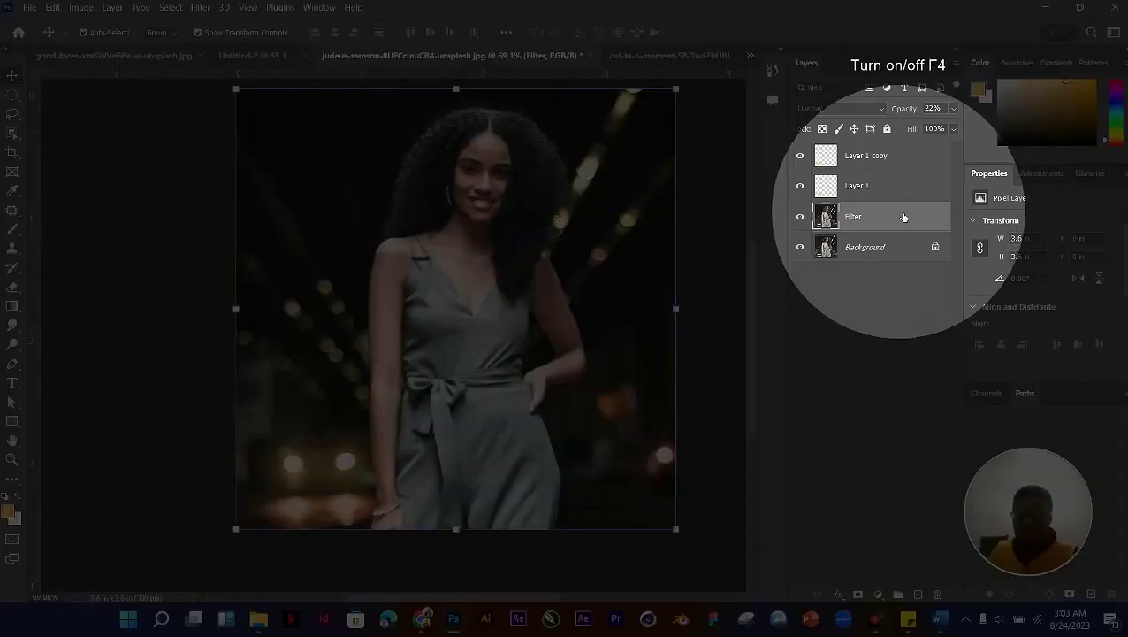
left_click(897, 223)
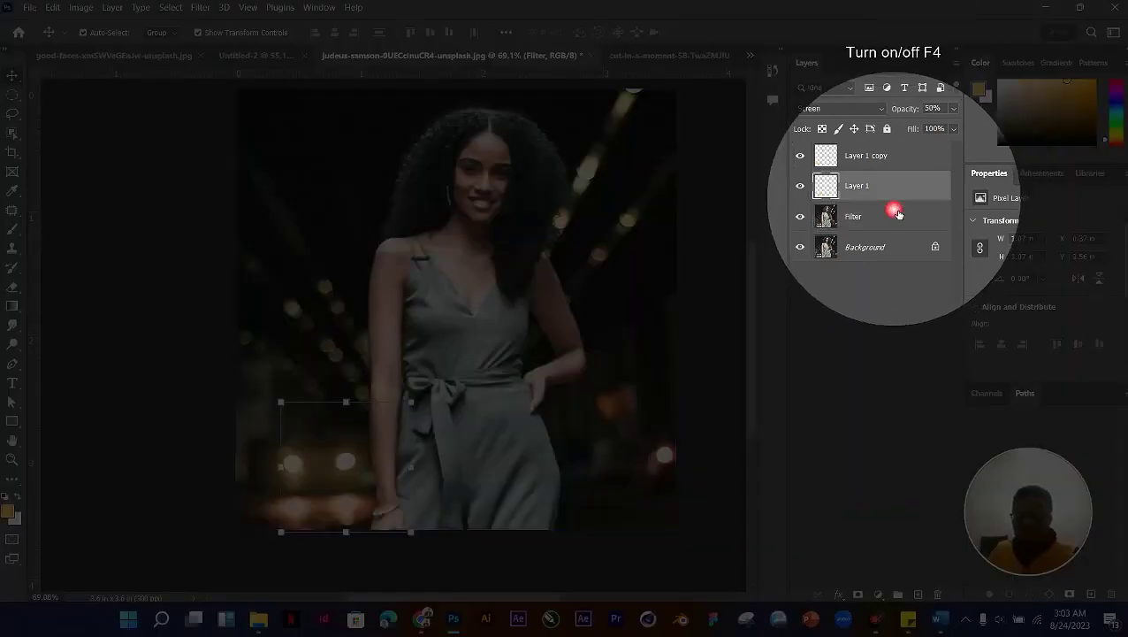
left_click(906, 158, "shift")
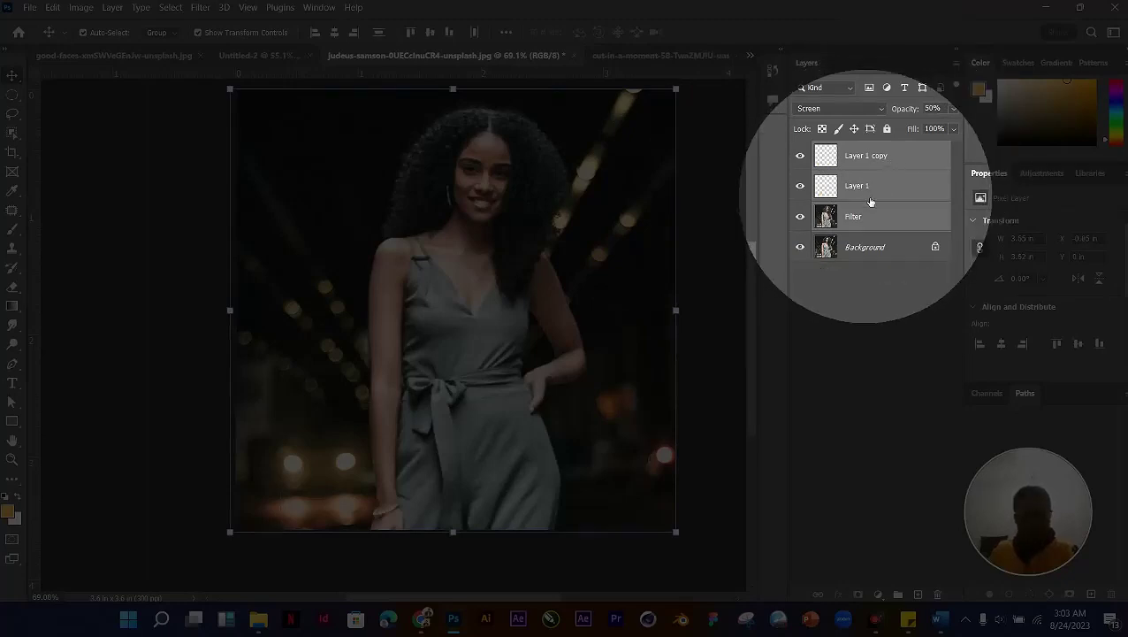
left_click(856, 221)
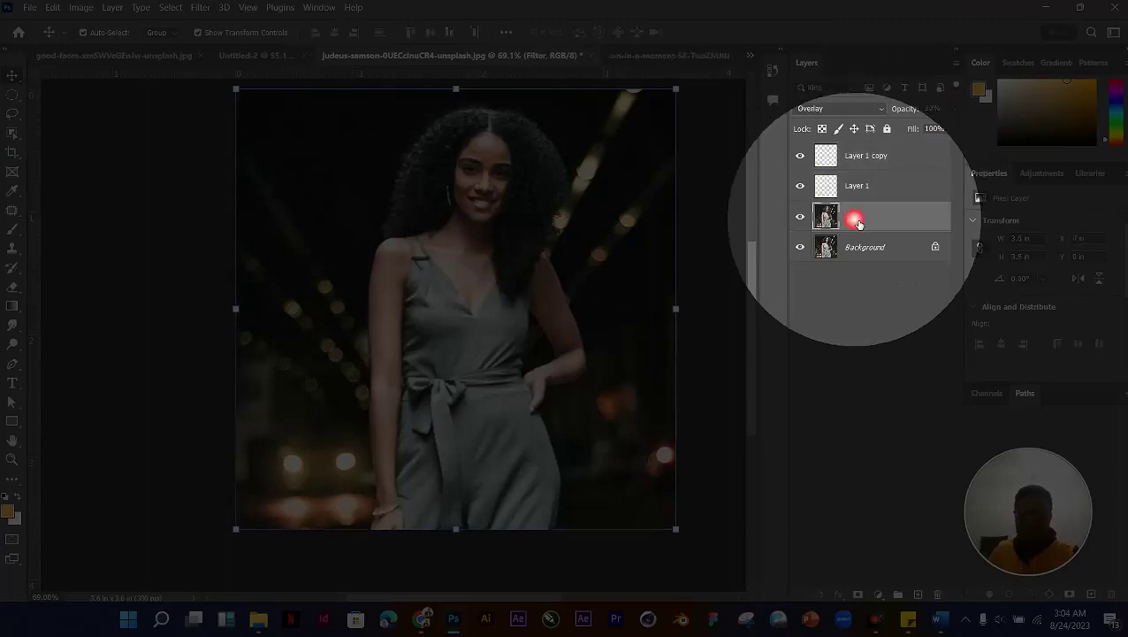
Step: Rename Layer 1 as Light Fx
double_click(853, 188)
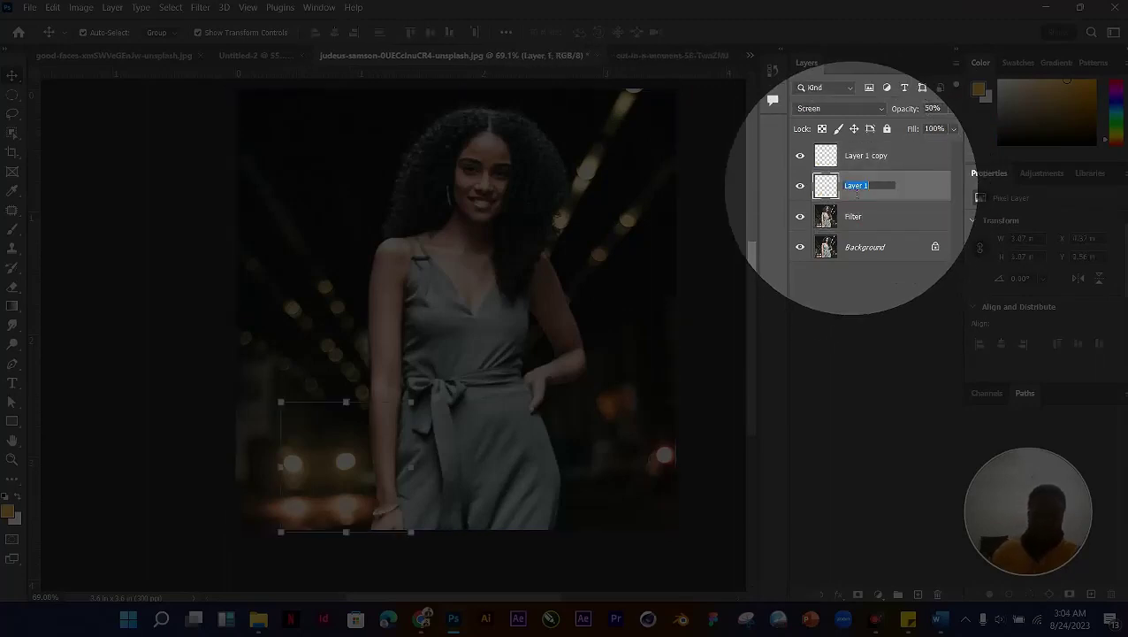
type("G")
key("BackSpace")
type("Lig")
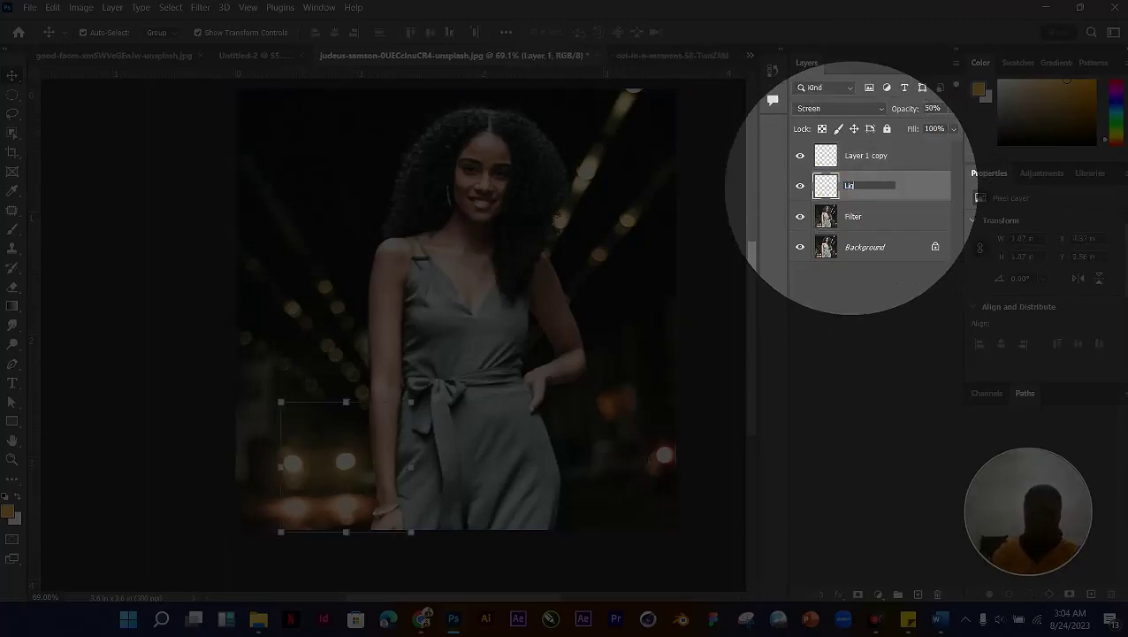
type("ht eff")
key("Return")
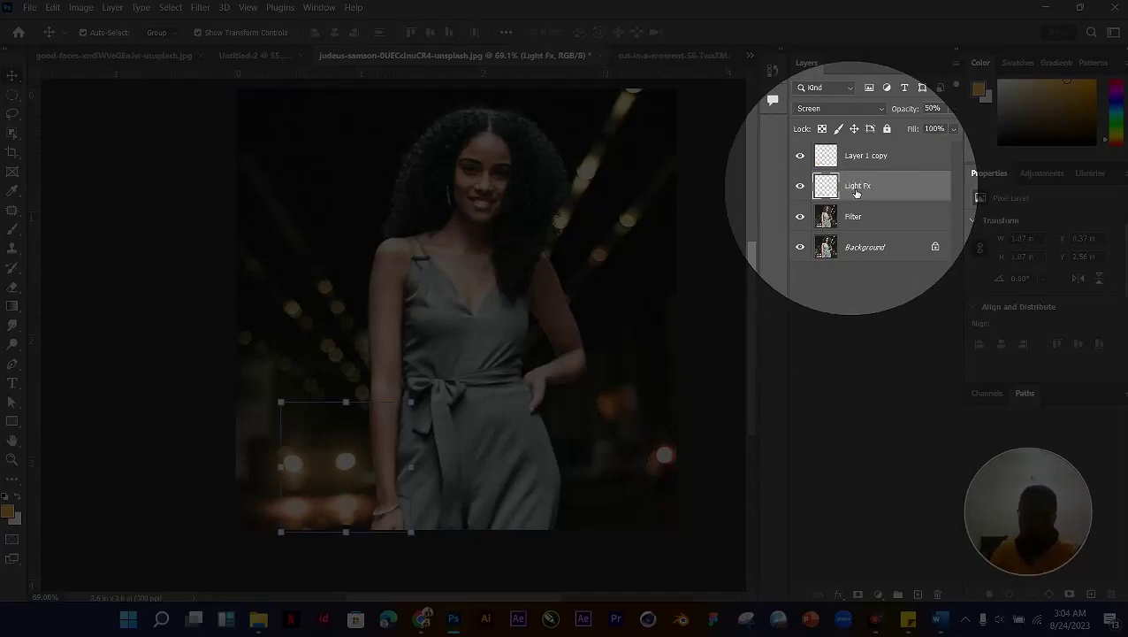
Step: Reuse the Light Fx name for Layer 1 copy and add a number so it reads Light Fx 2
double_click(854, 187)
key("ctrl+c")
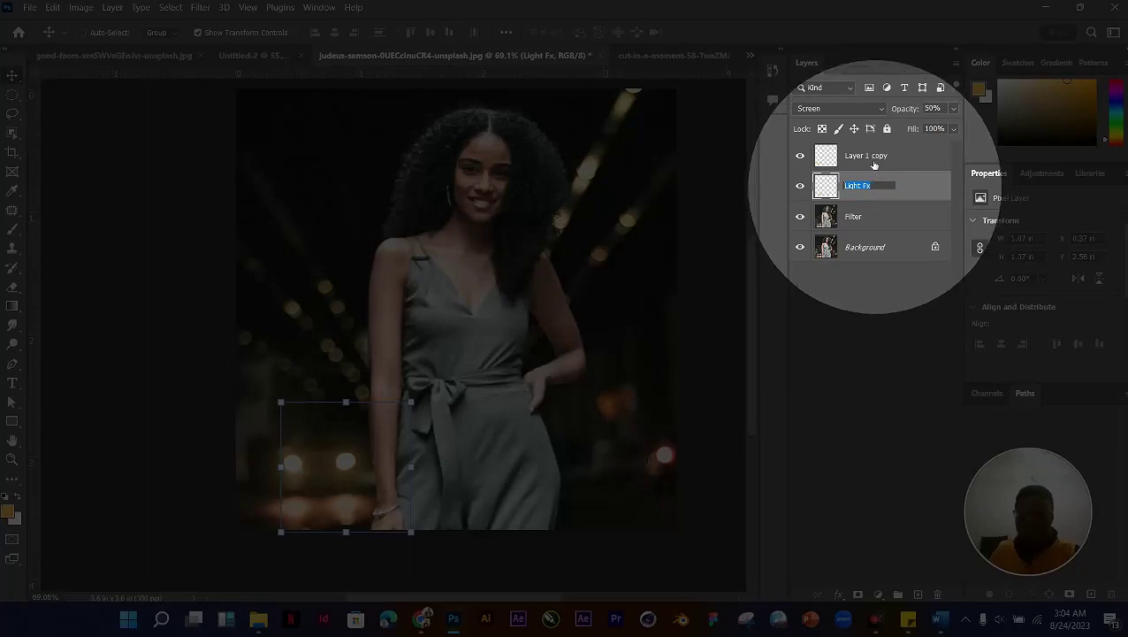
double_click(869, 157)
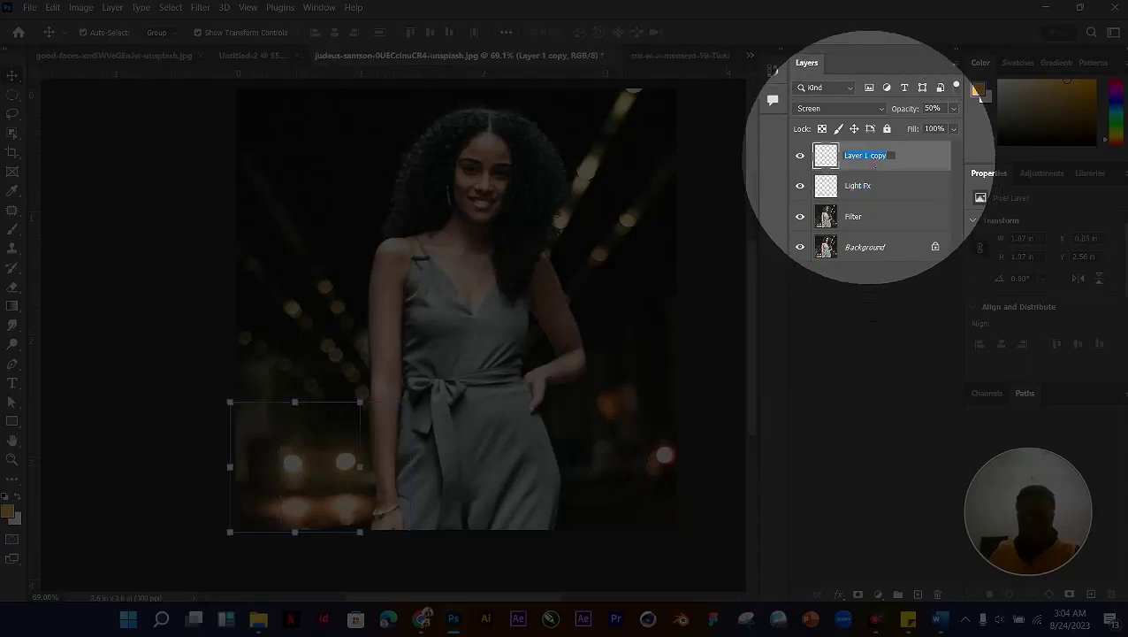
key("ctrl+v")
key("Return")
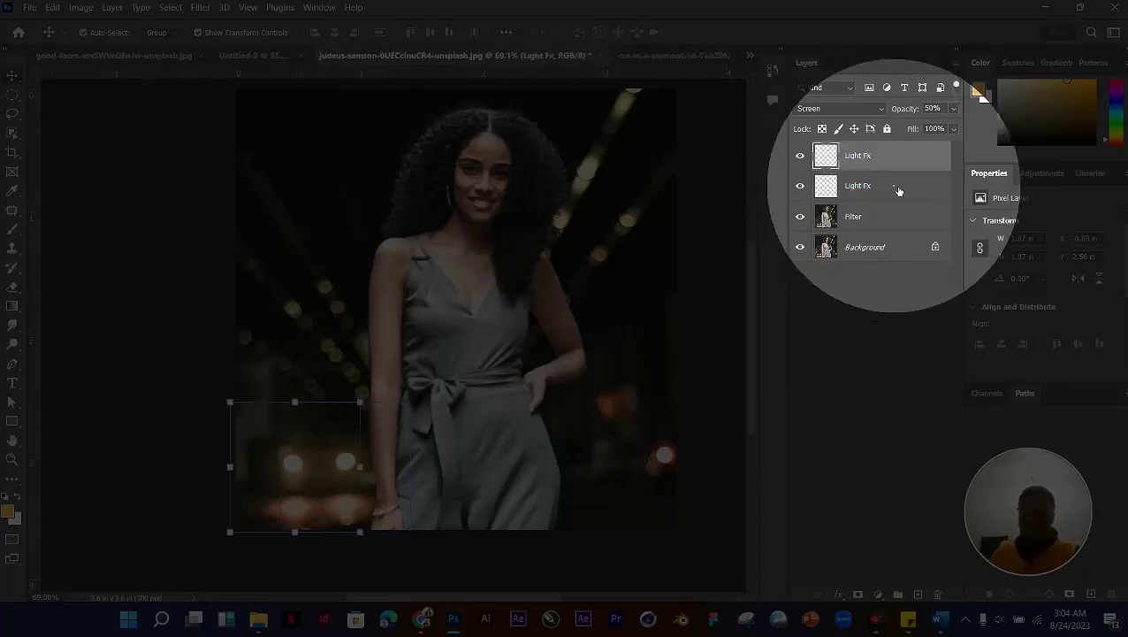
left_click(898, 188)
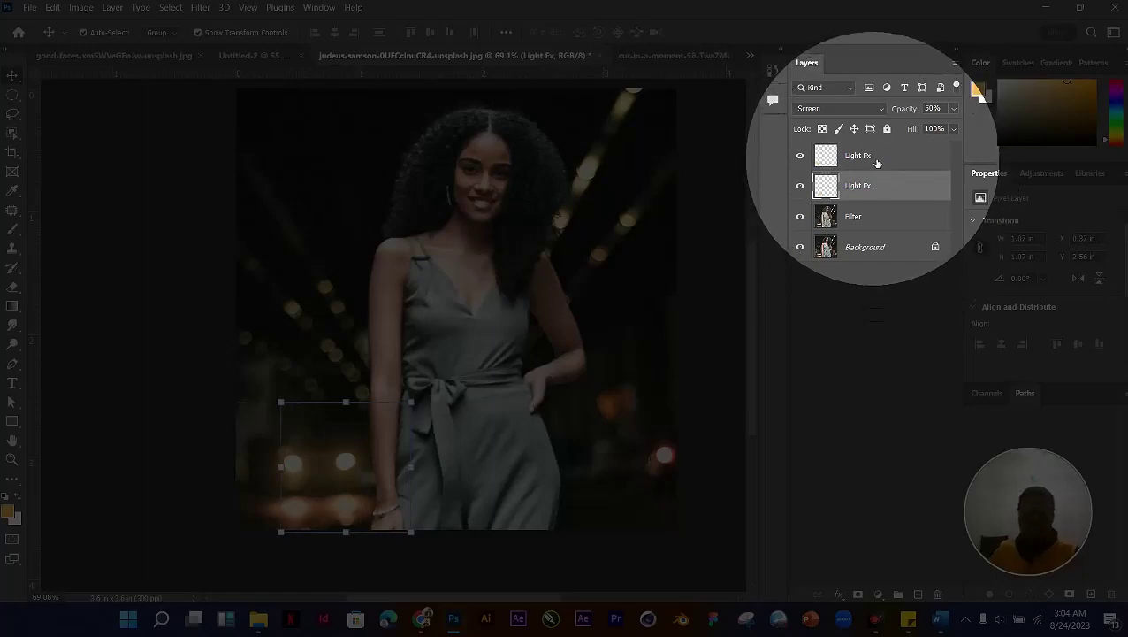
double_click(876, 156)
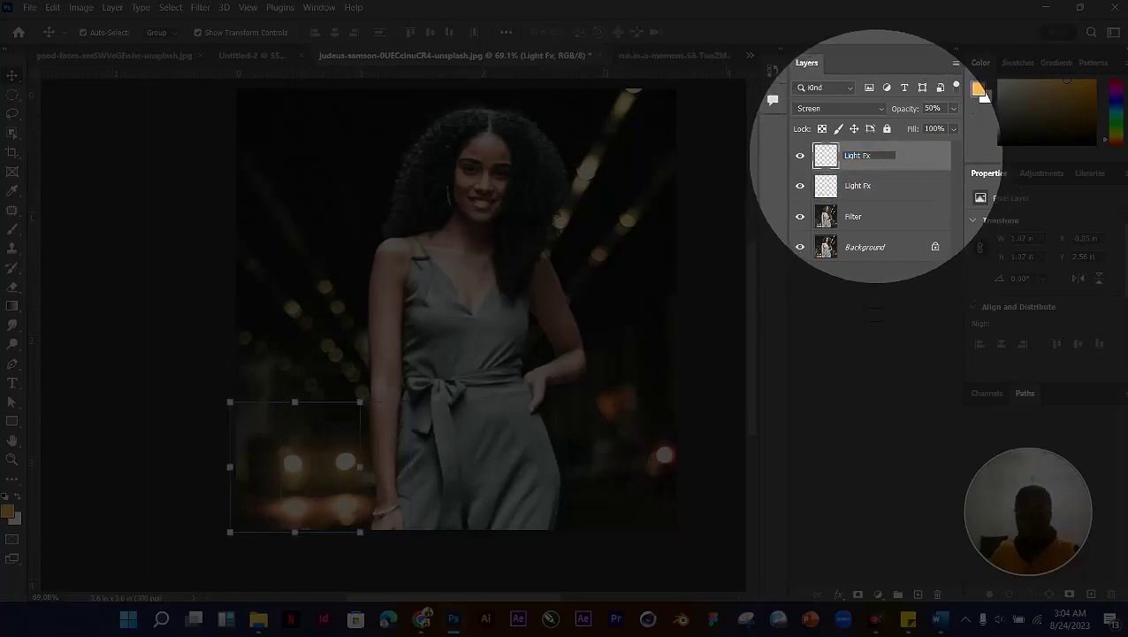
type("2")
key("Return")
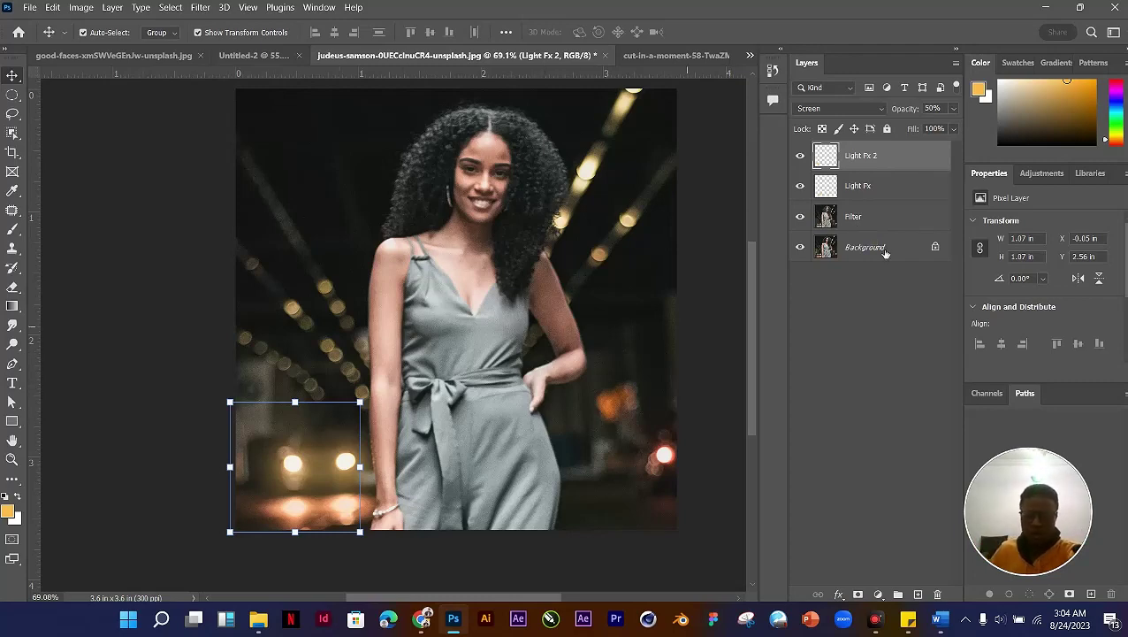
Step: Group the Light Fx and Light Fx 2 layers together
left_click(909, 193, "shift")
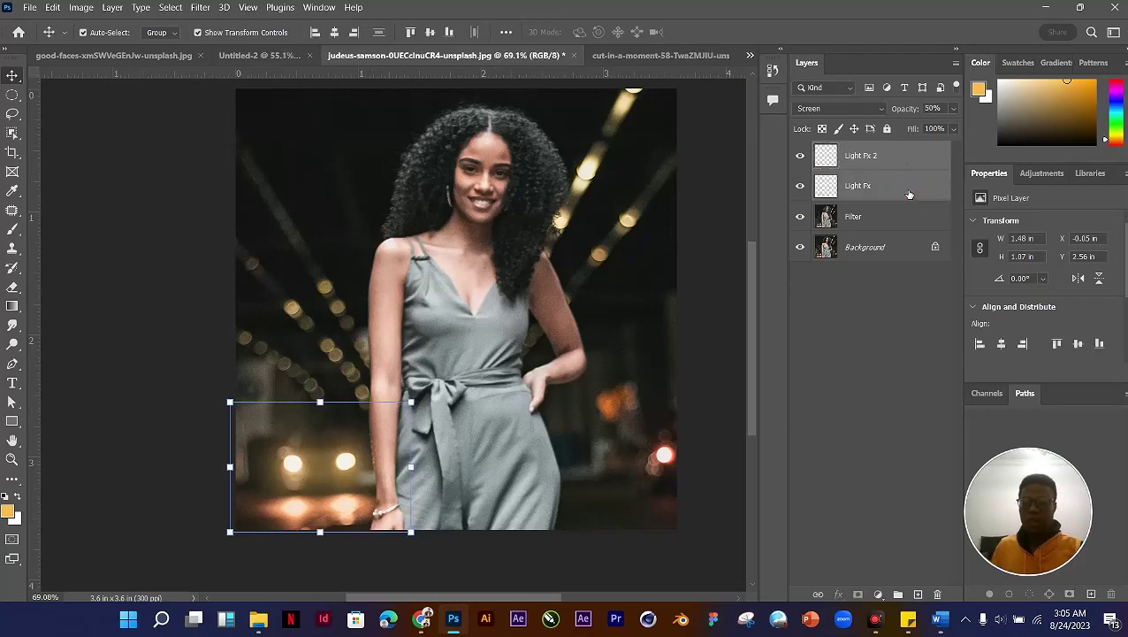
key("ctrl")
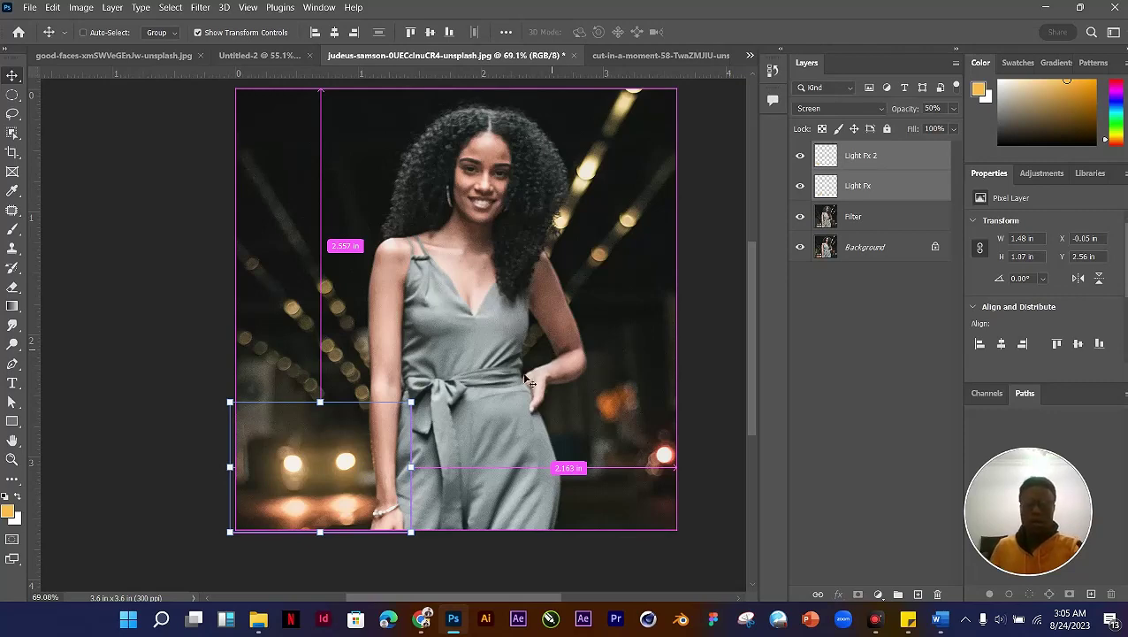
key("ctrl+g")
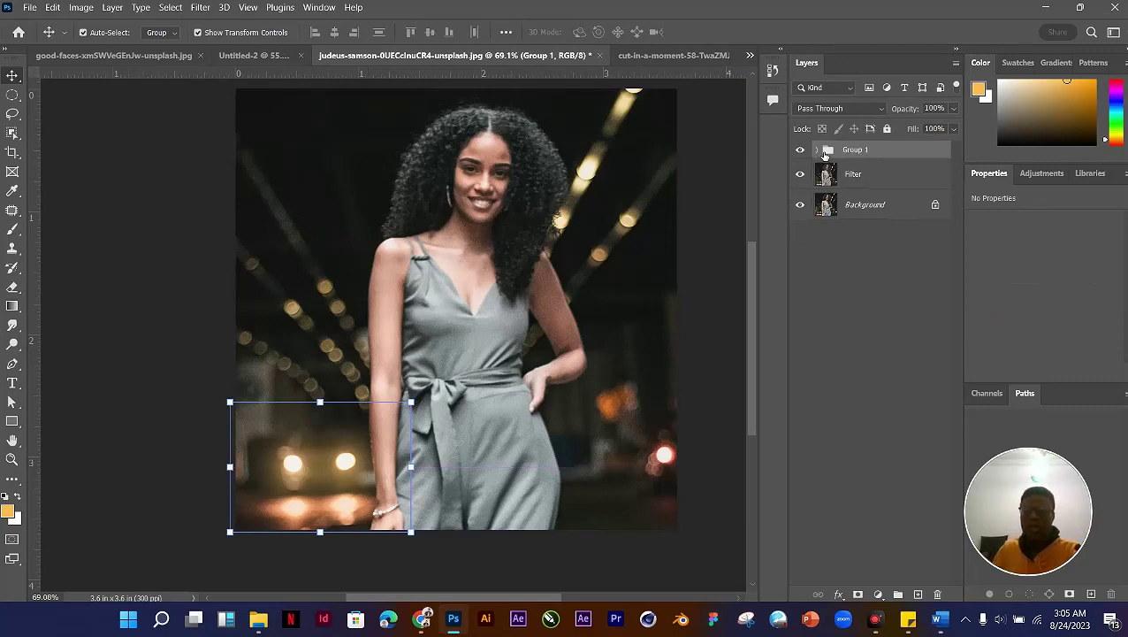
Step: Expand the layer group and check the Light Fx 2 and Light Fx layers inside it
left_click(817, 150)
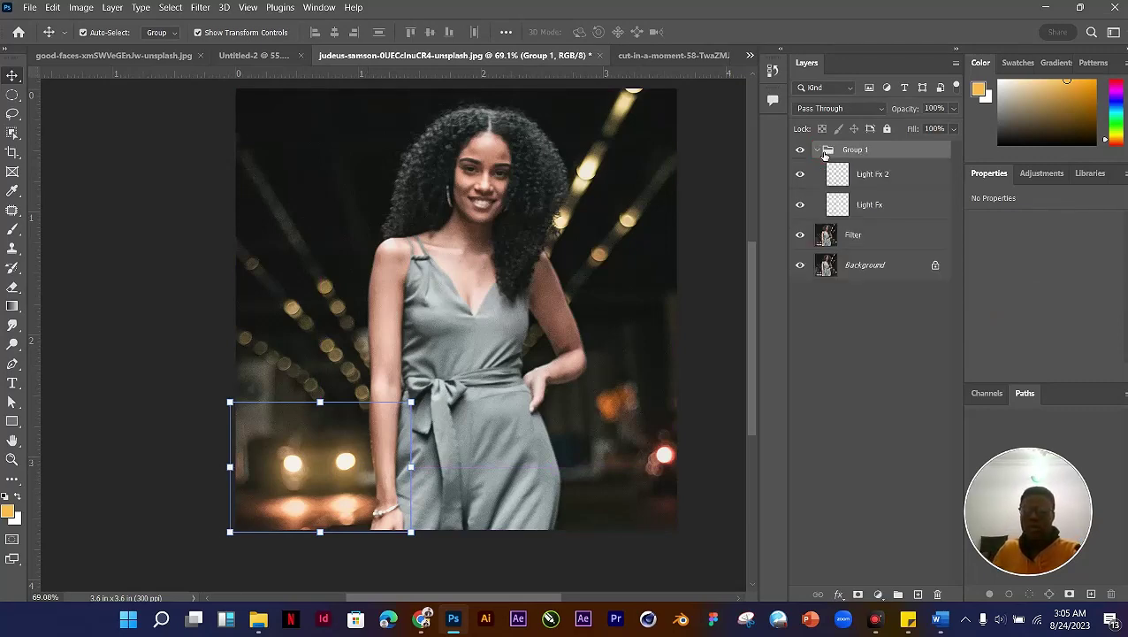
left_click(882, 175)
left_click(881, 198)
left_click(880, 177)
left_click(880, 200)
left_click(881, 176)
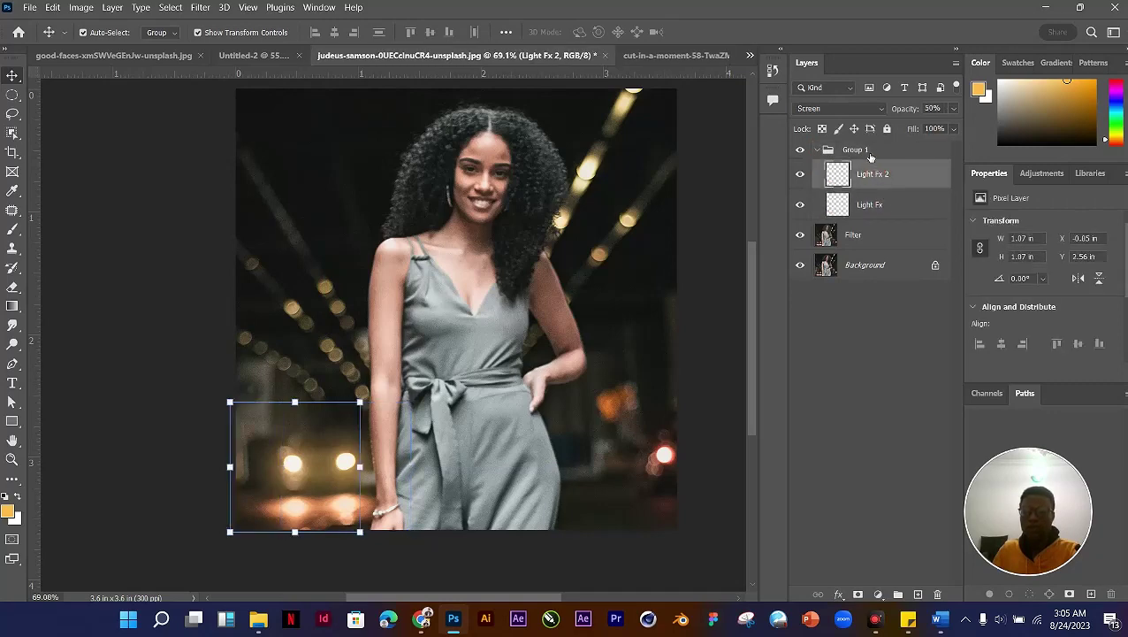
Step: Ungroup the Light Fx and Light Fx 2 layers and group them together again
left_click(863, 152)
key("ctrl+shift+g")
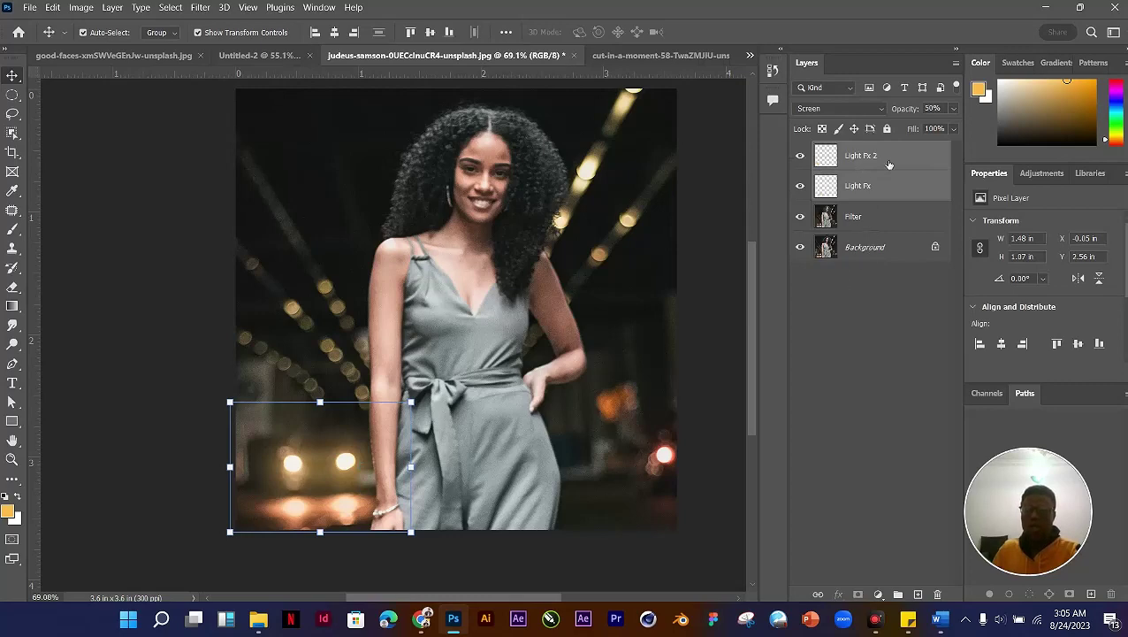
key("F4")
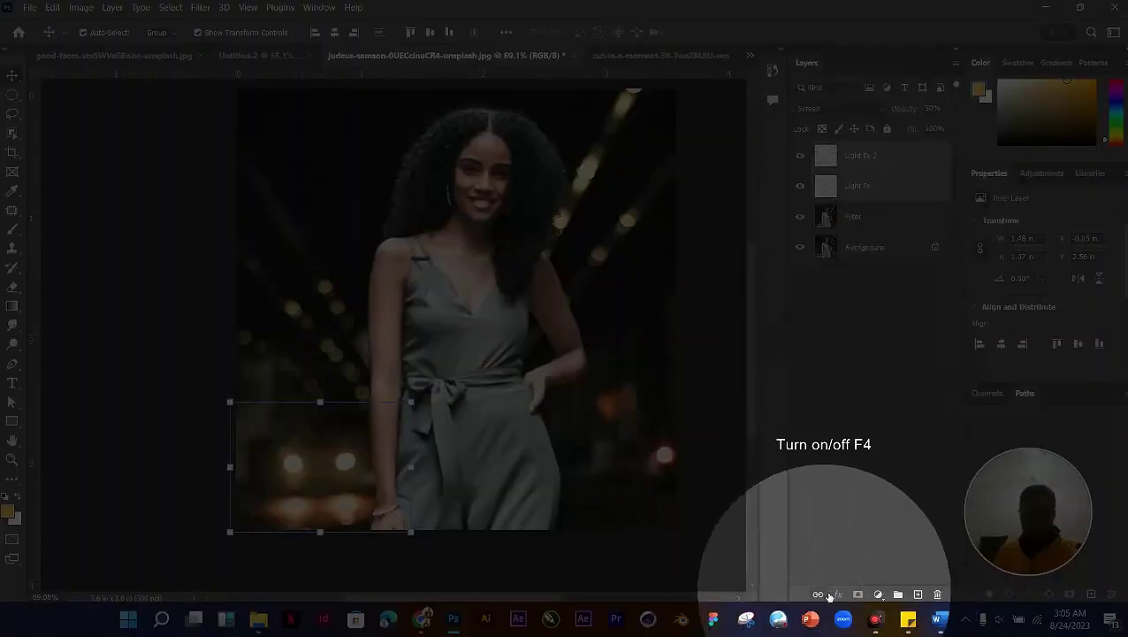
left_click(897, 594)
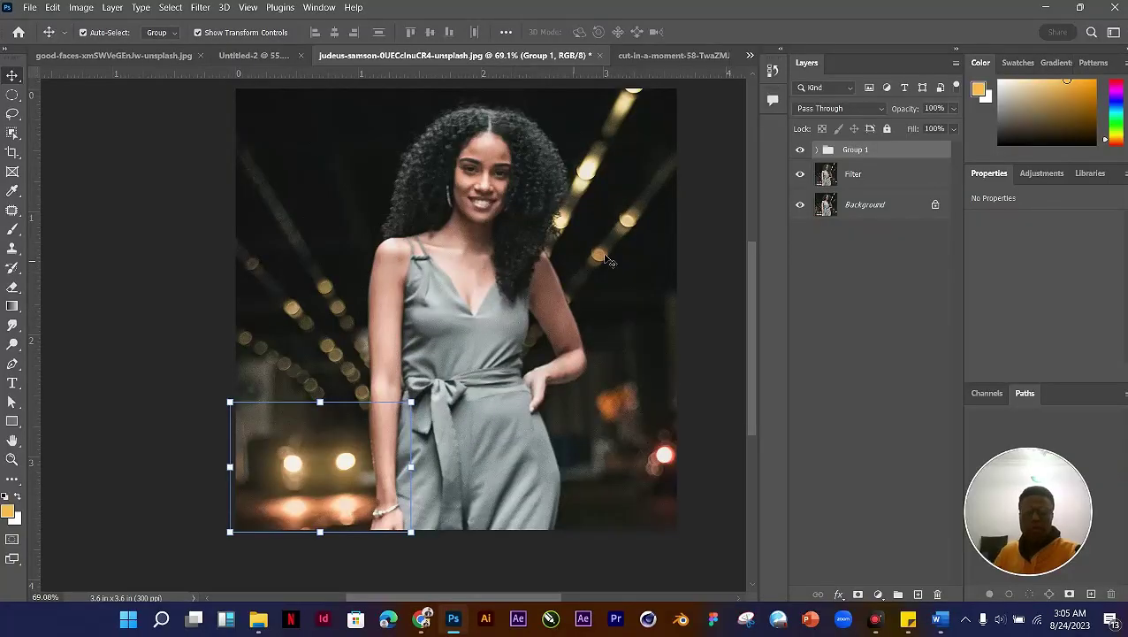
Step: Deselect the layers and examine the finished retouch across the whole portrait and at closer range
scroll(534, 292, "down", 2)
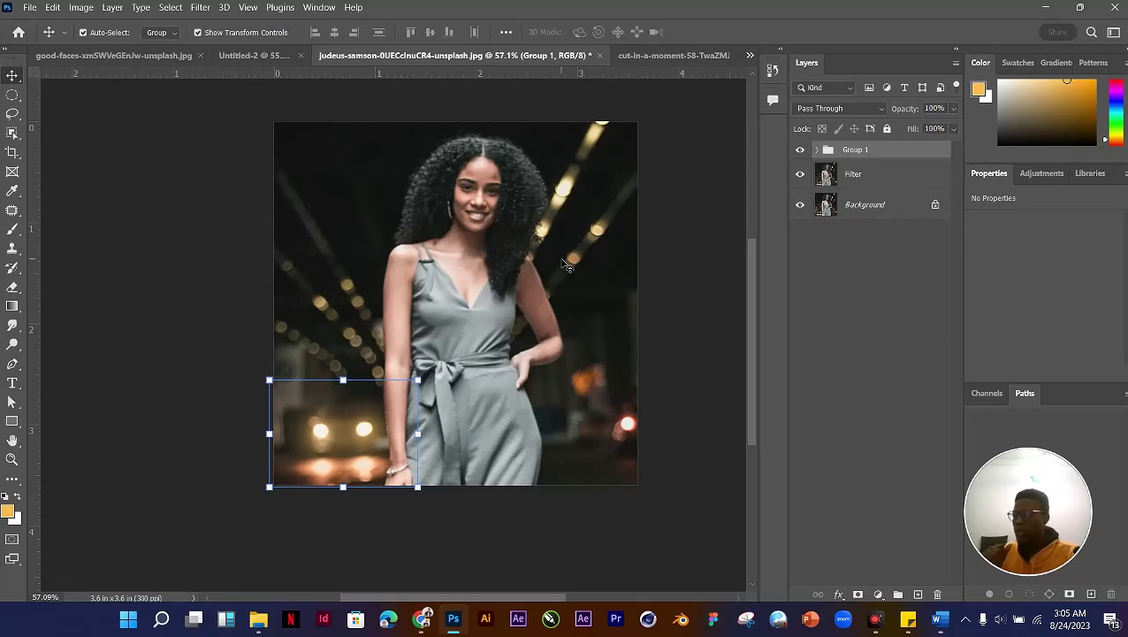
left_click(505, 222)
scroll(469, 227, "down", 2)
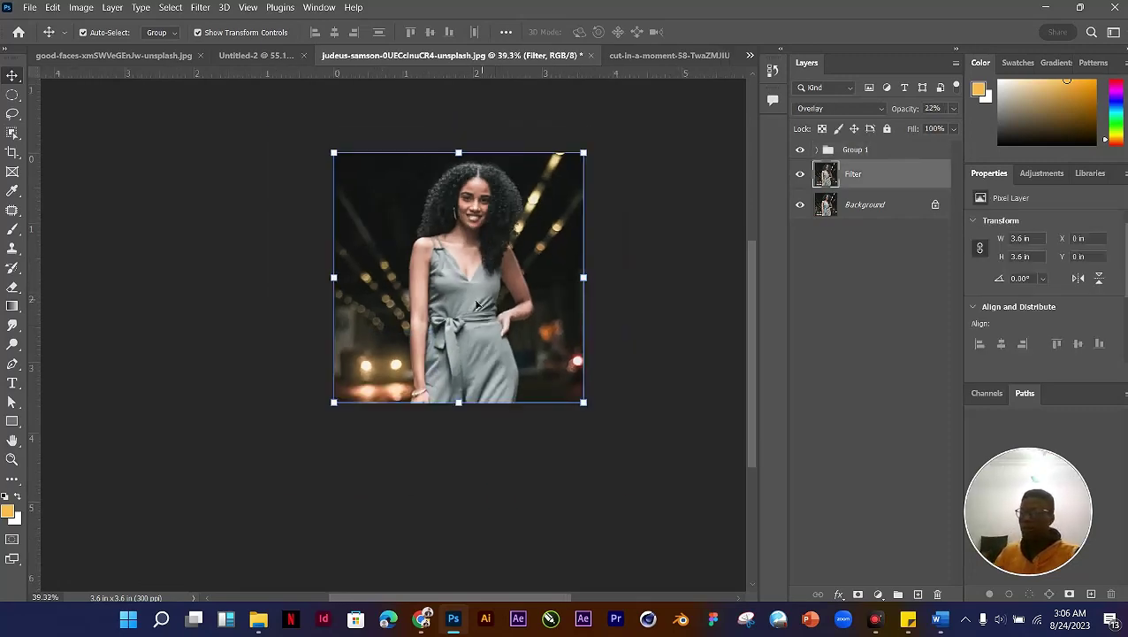
scroll(477, 301, "down", 2)
left_click(627, 369)
scroll(521, 310, "up", 4)
scroll(521, 310, "down", 2)
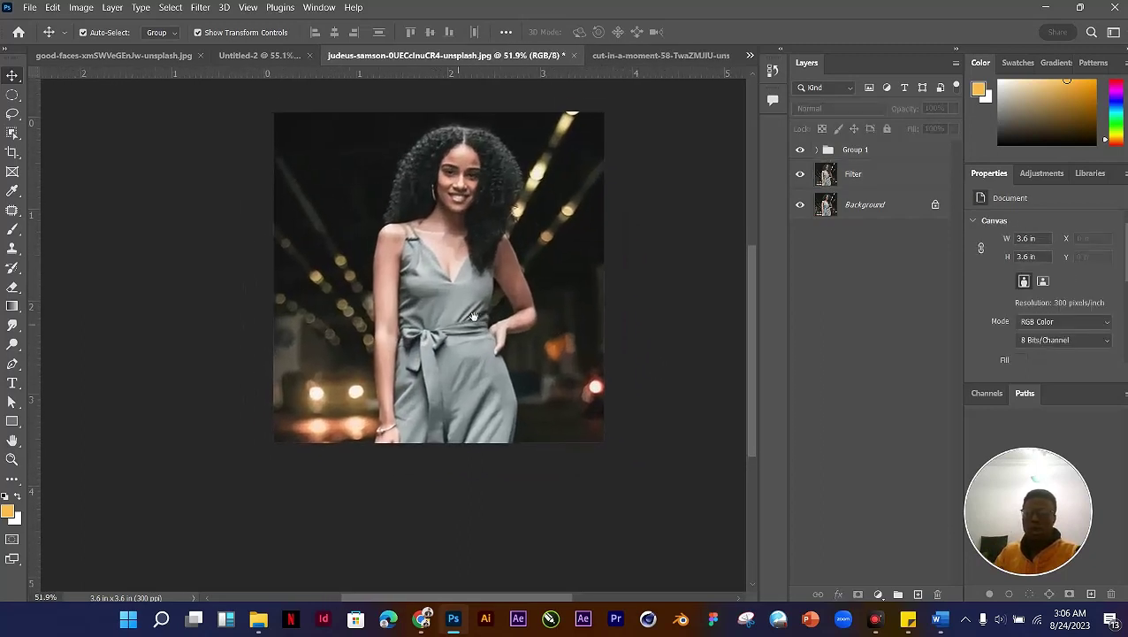
scroll(474, 316, "up", 2)
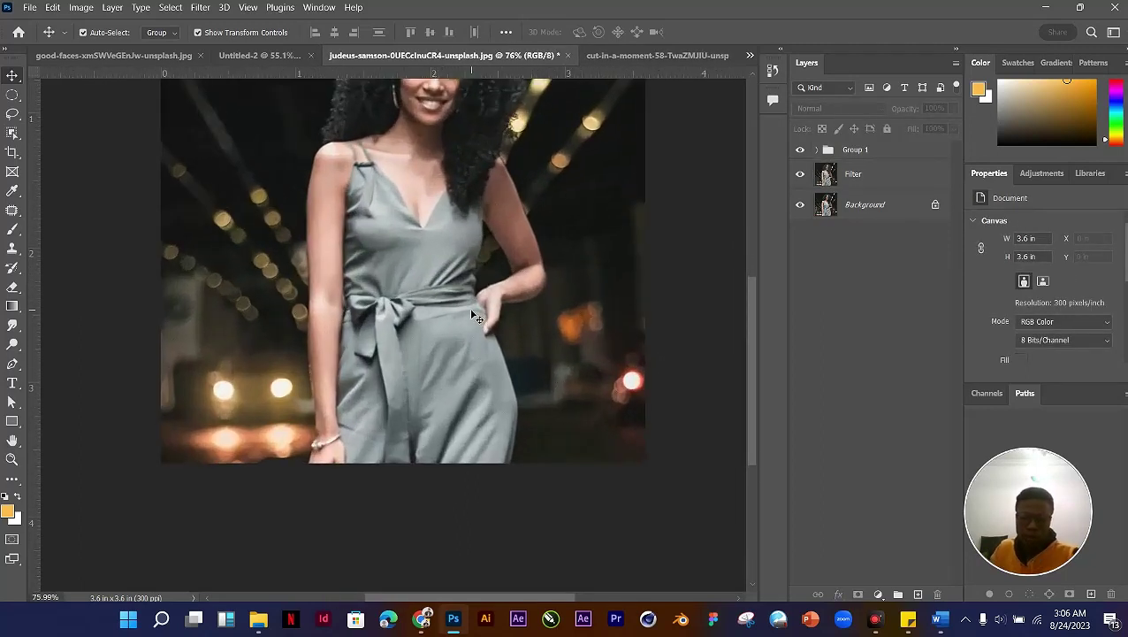
scroll(476, 324, "down", 2)
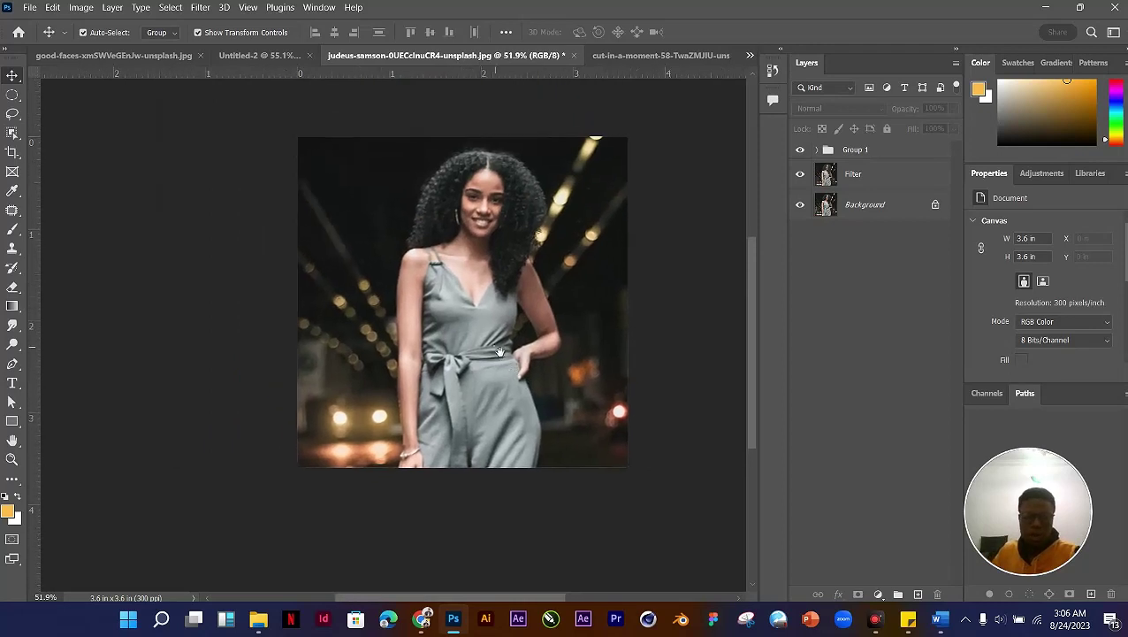
scroll(492, 340, "down", 3)
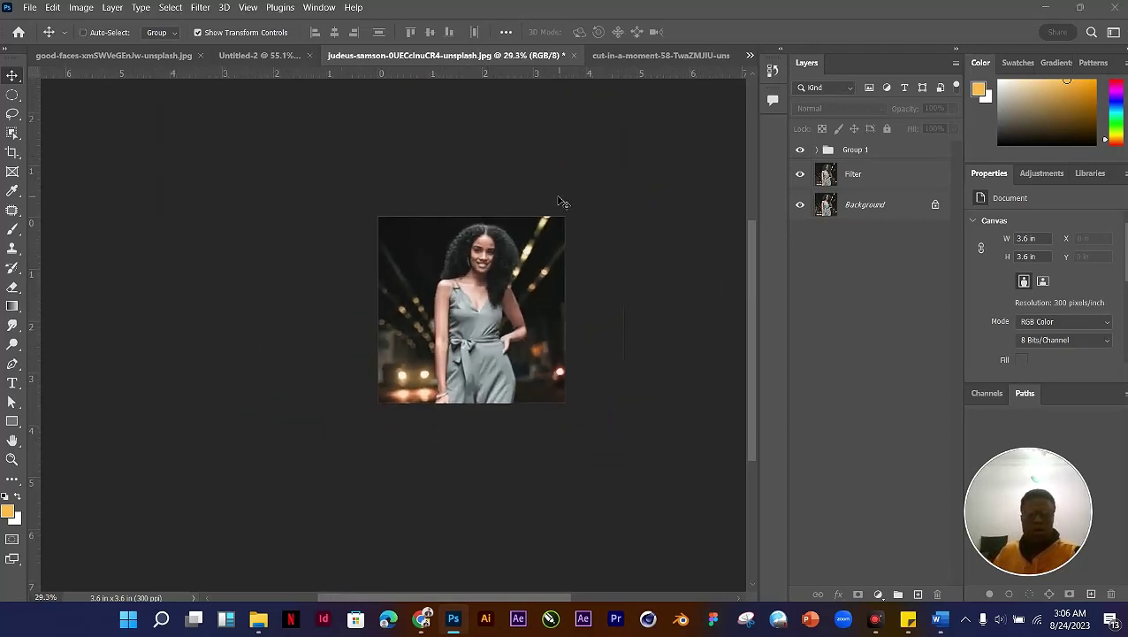
Step: Keep the portrait document open and revert it to its original opened state through the document history
key("ctrl+w")
left_click(633, 239)
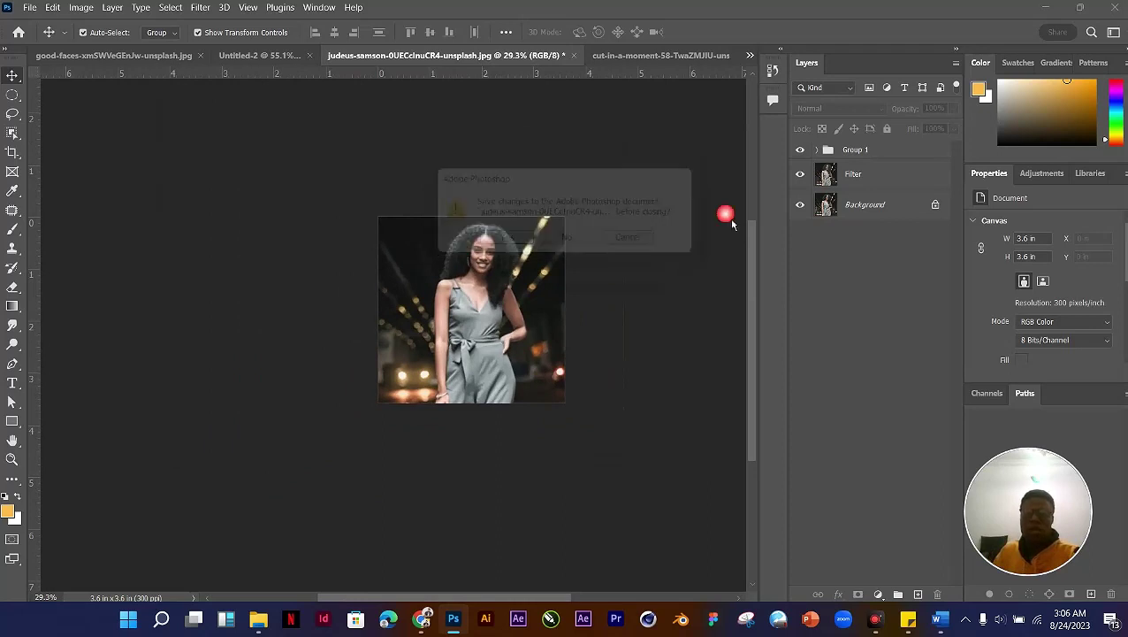
left_click(776, 76)
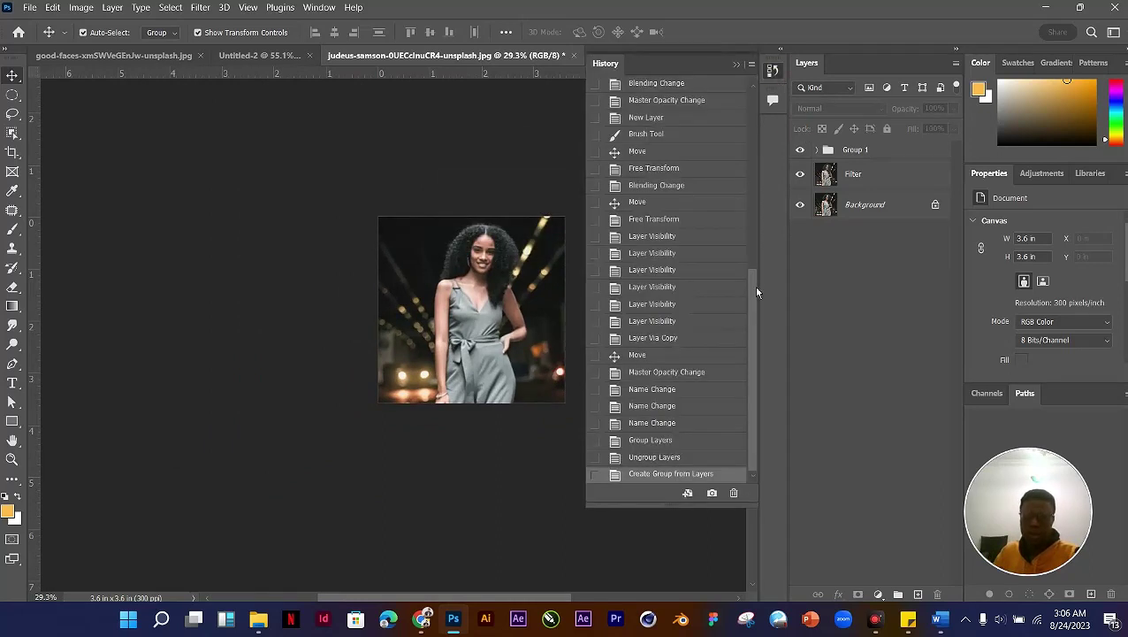
left_click_drag(753, 286, 755, 100)
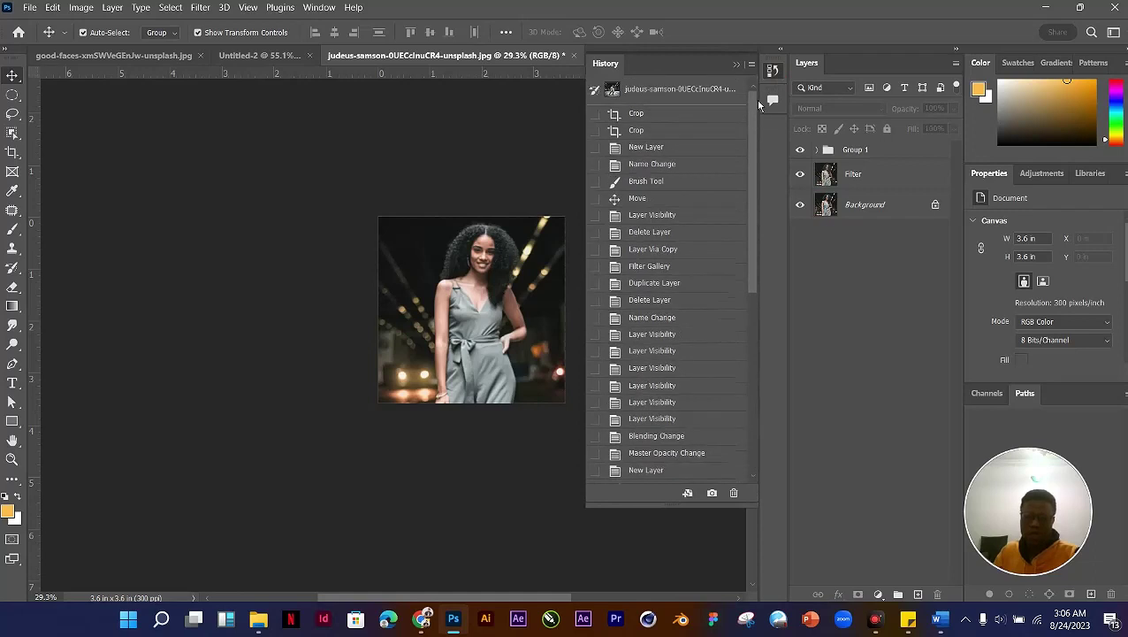
left_click(705, 93)
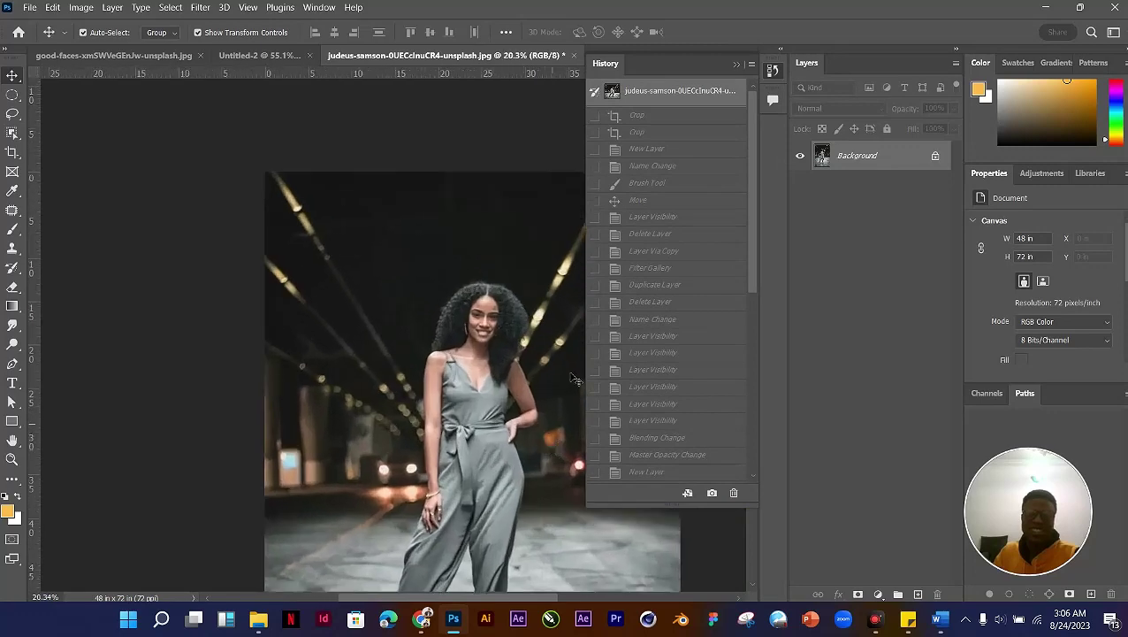
left_click(738, 66)
Step: Add the horizontal text Style over the dark area beside the woman's head in the full-length photo
scroll(451, 411, "up", 4)
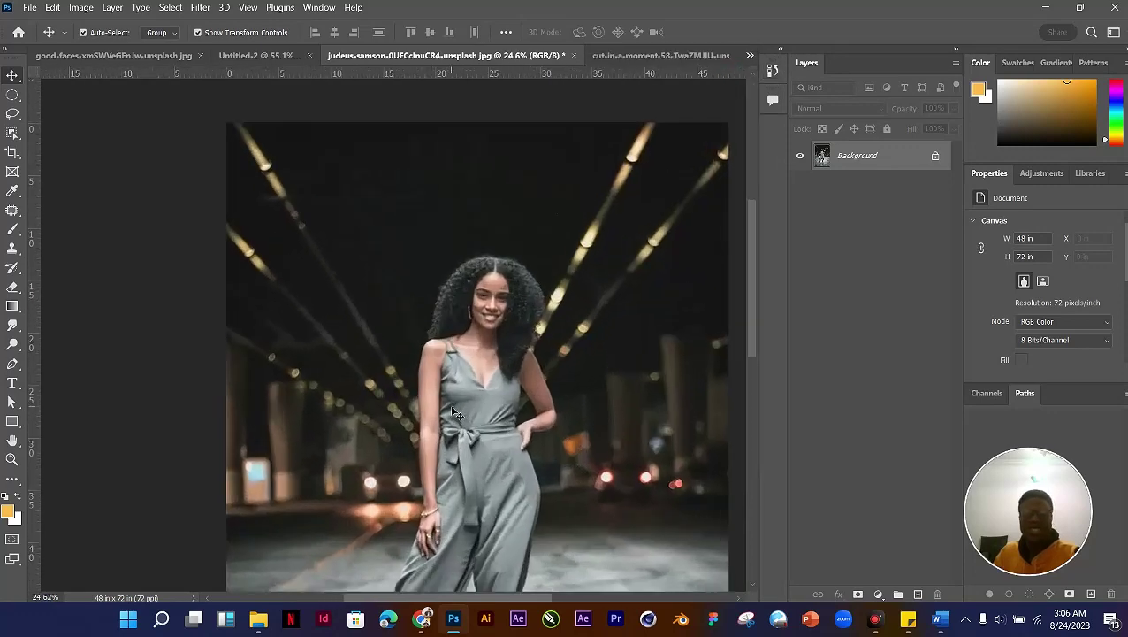
scroll(500, 409, "down", 2)
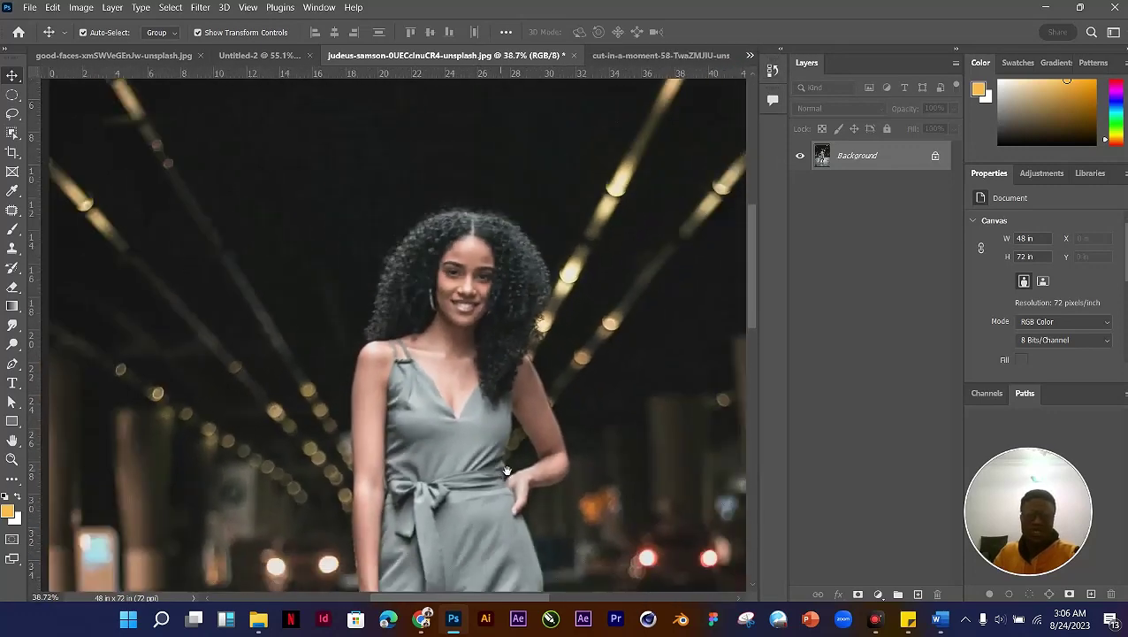
scroll(500, 410, "down", 6)
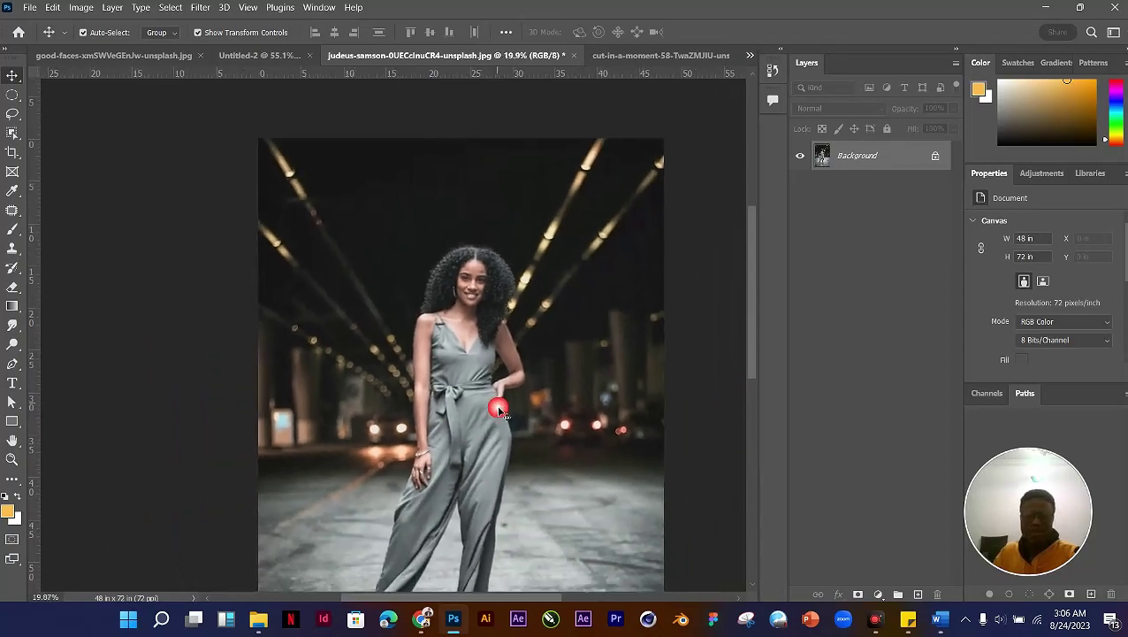
scroll(501, 421, "up", 2)
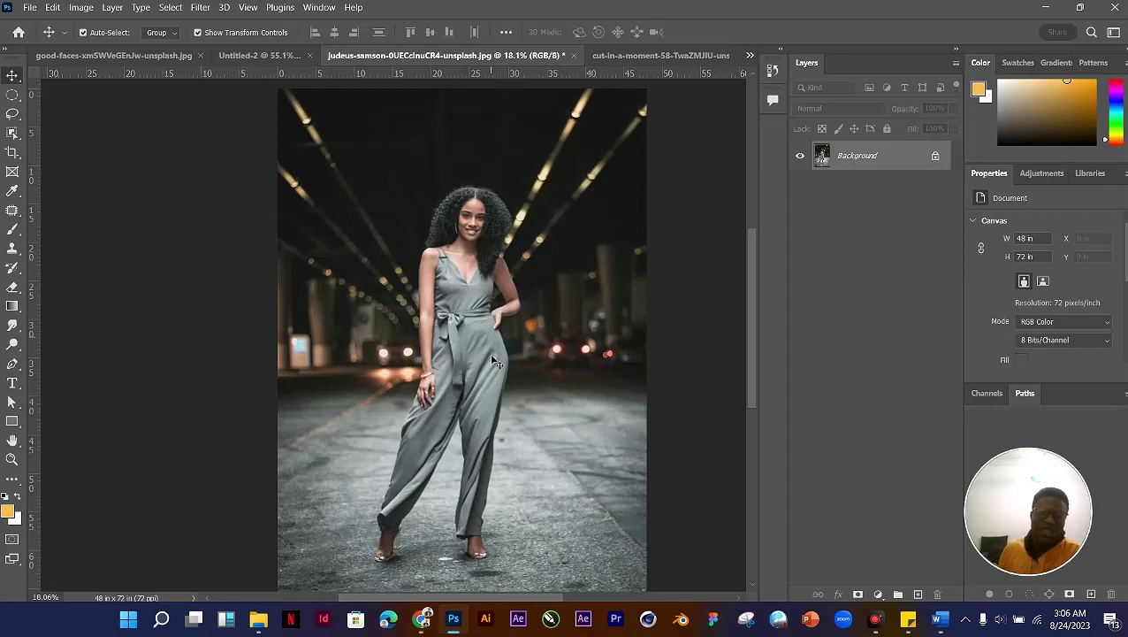
left_click(14, 383)
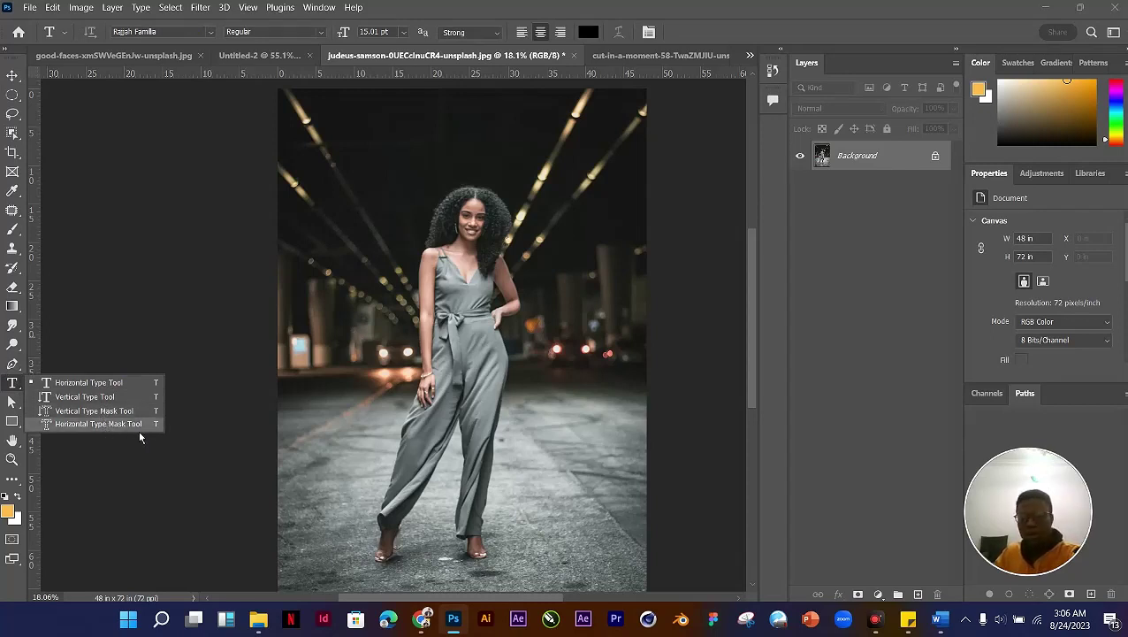
left_click(82, 382)
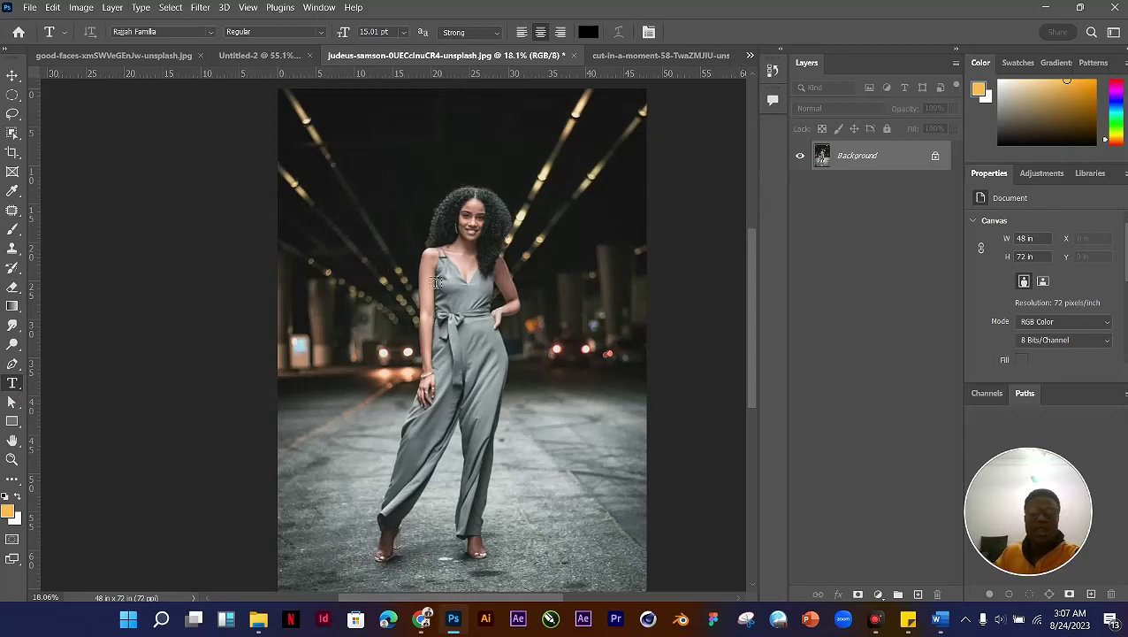
left_click(381, 190)
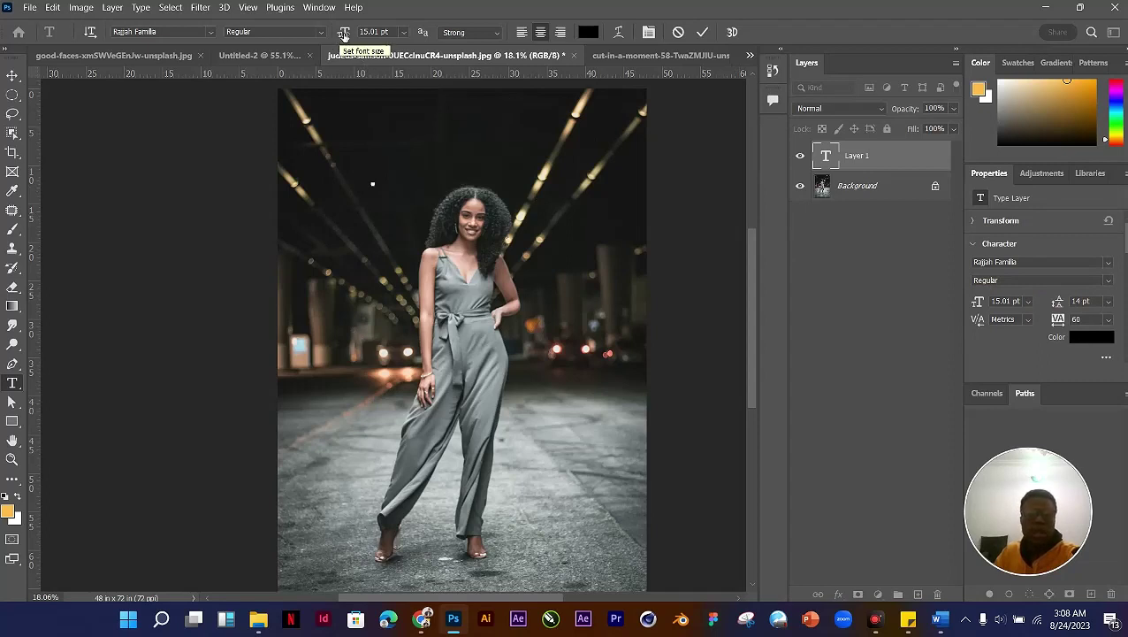
Step: Set the font size of the Style text to 509 pt
left_click_drag(344, 32, 703, 19)
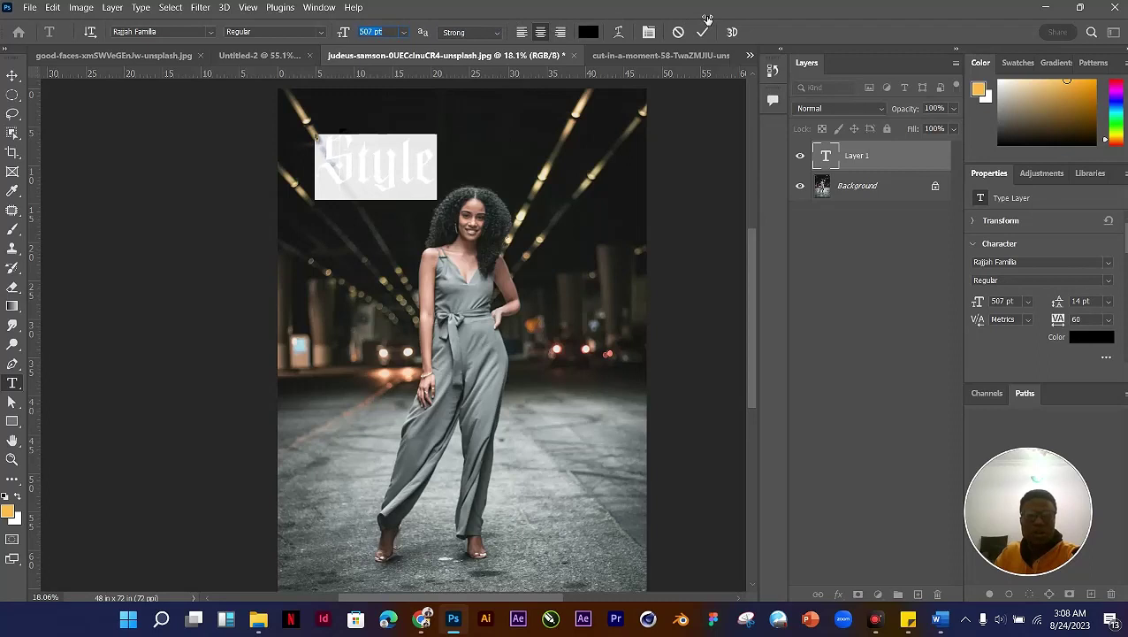
key("Up")
key("Up")
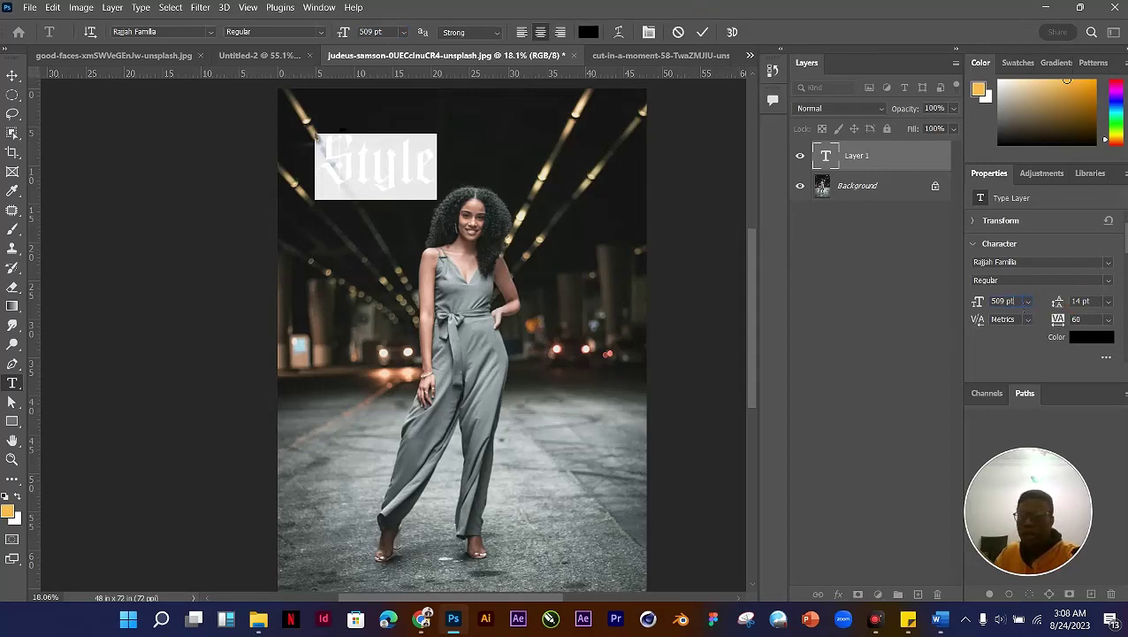
left_click(1028, 301)
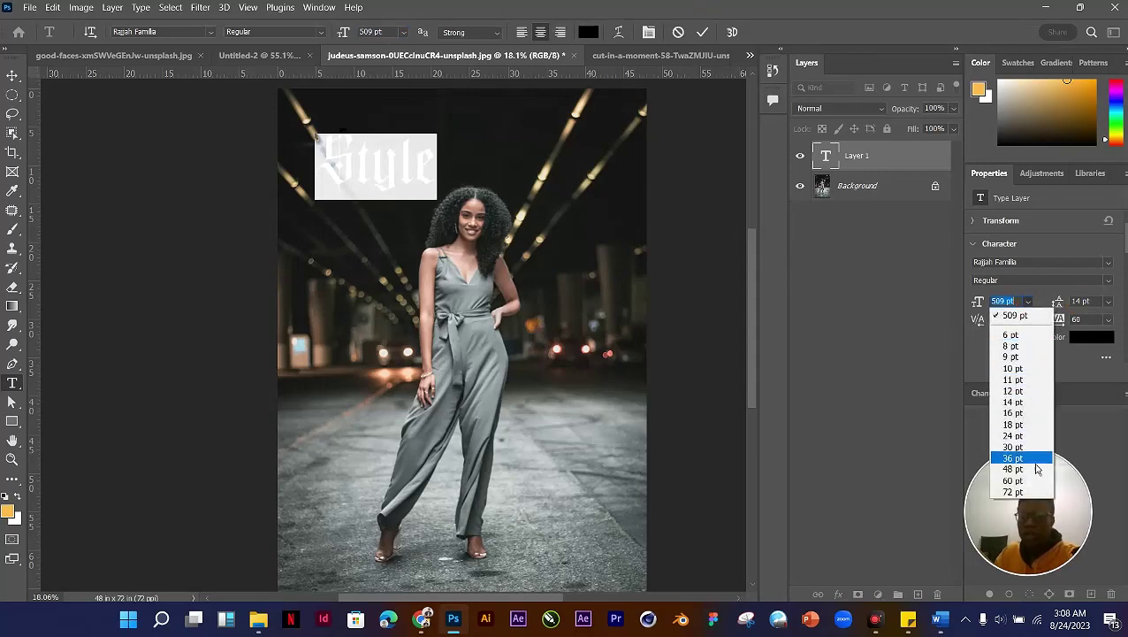
left_click(1027, 302)
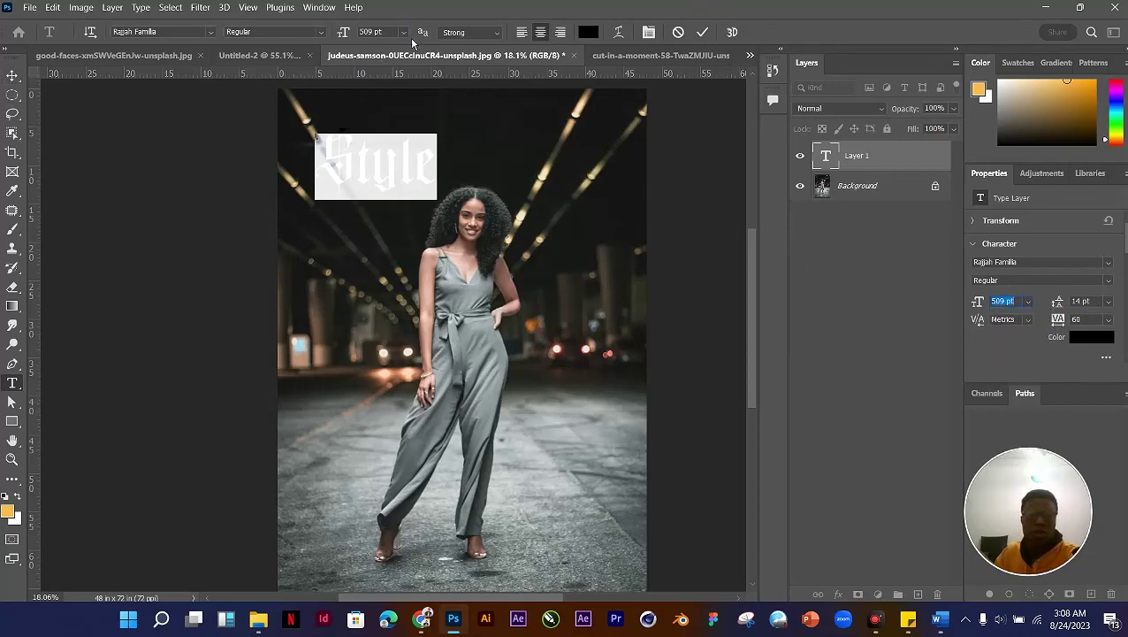
left_click(404, 33)
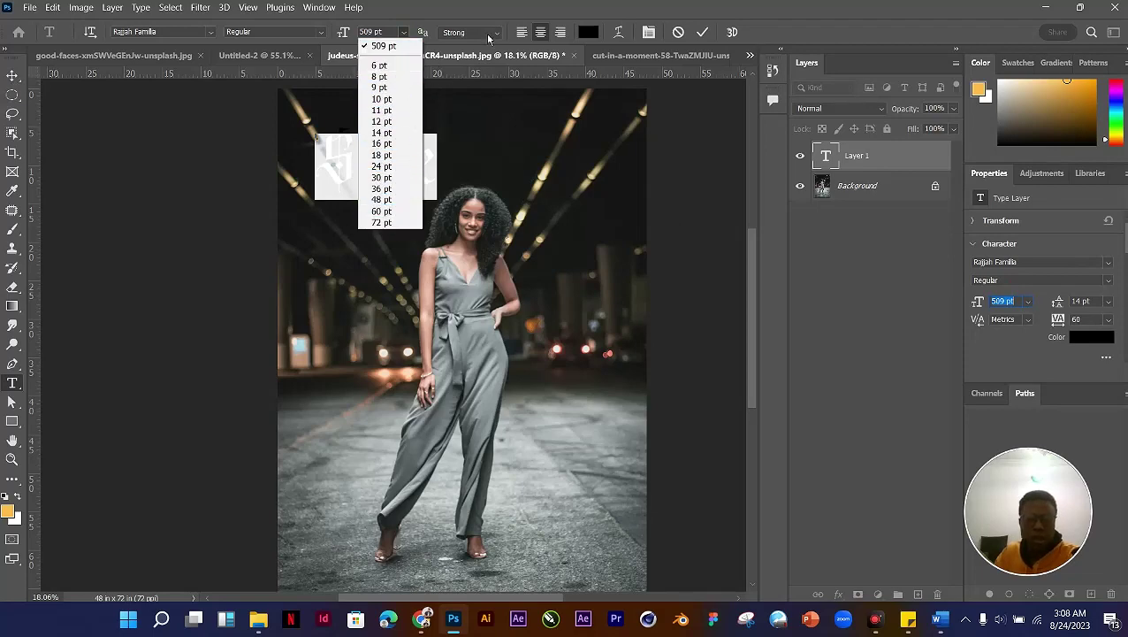
left_click(481, 7)
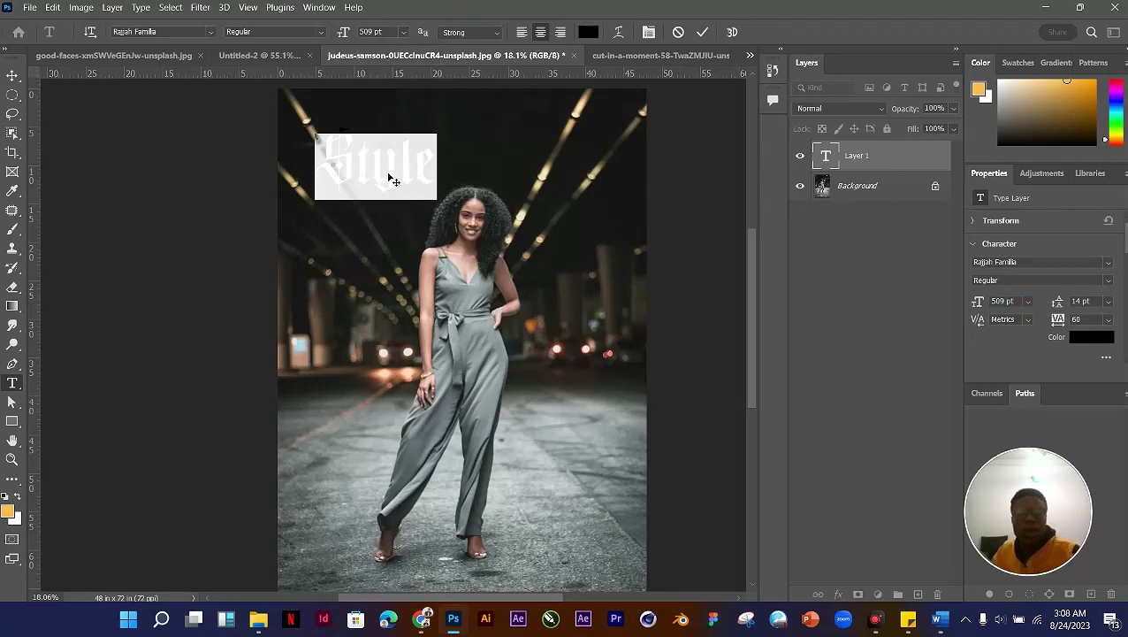
left_click(14, 77)
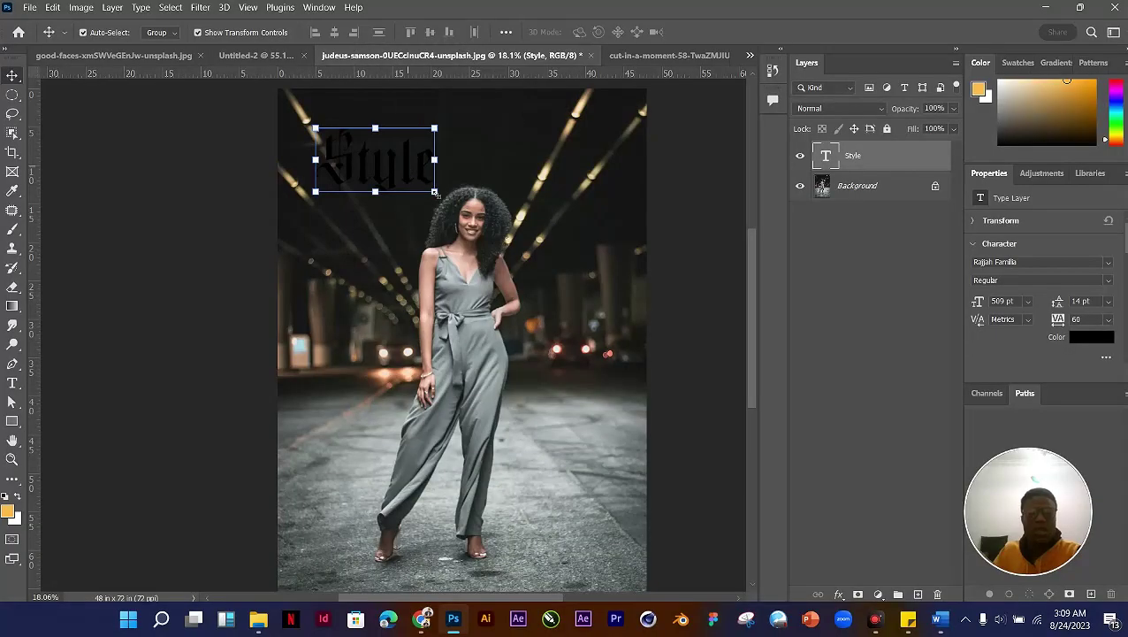
left_click(435, 192)
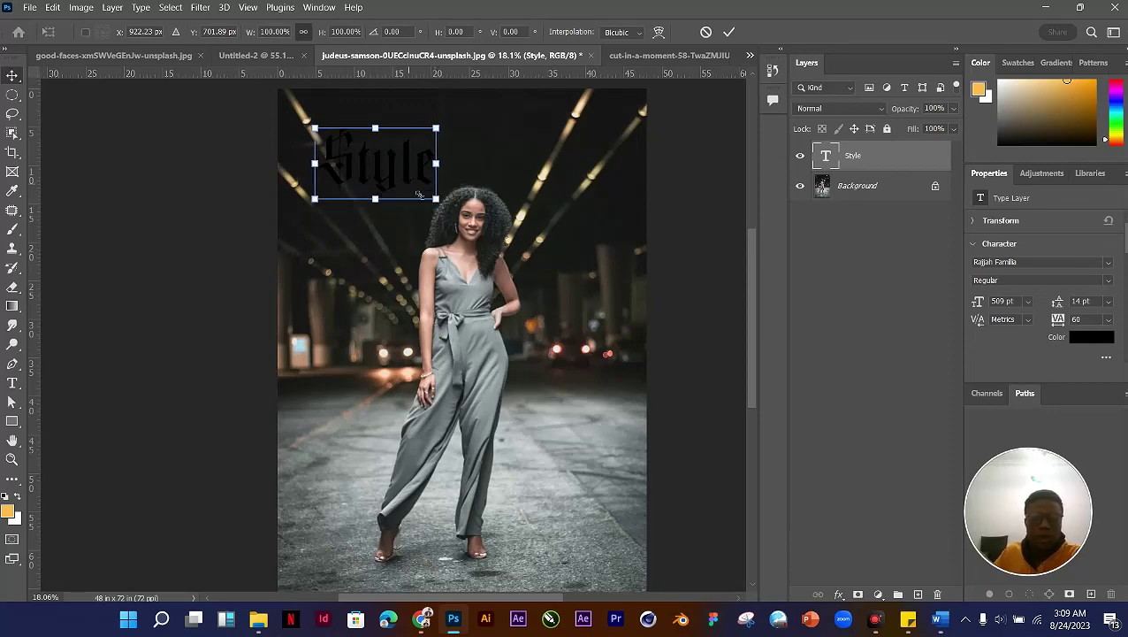
left_click_drag(441, 207, 447, 210)
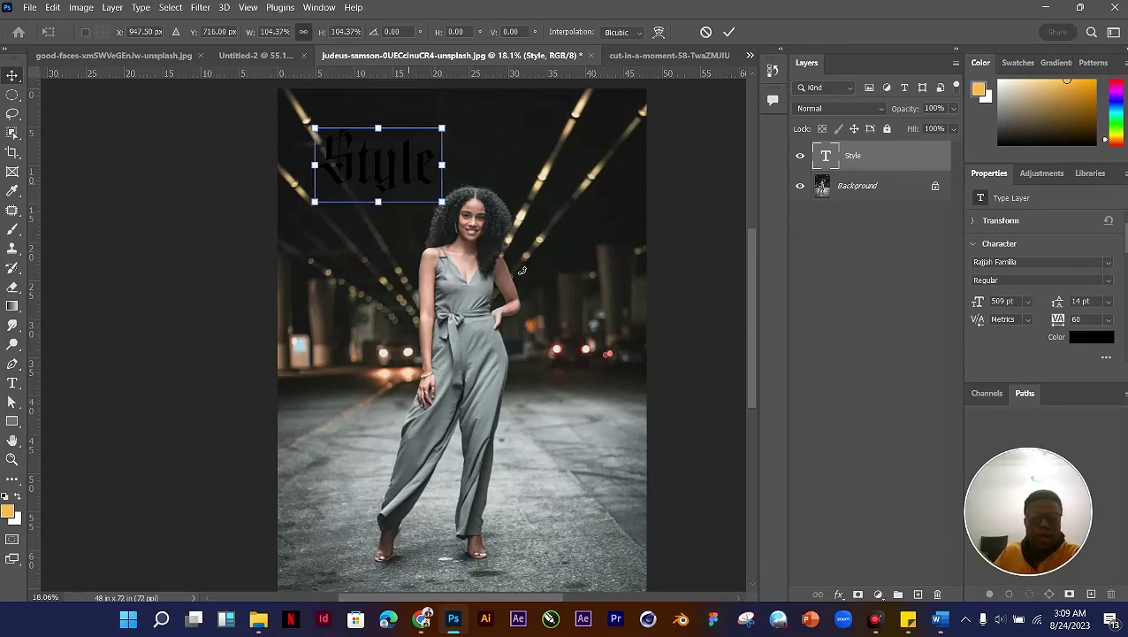
left_click(519, 264)
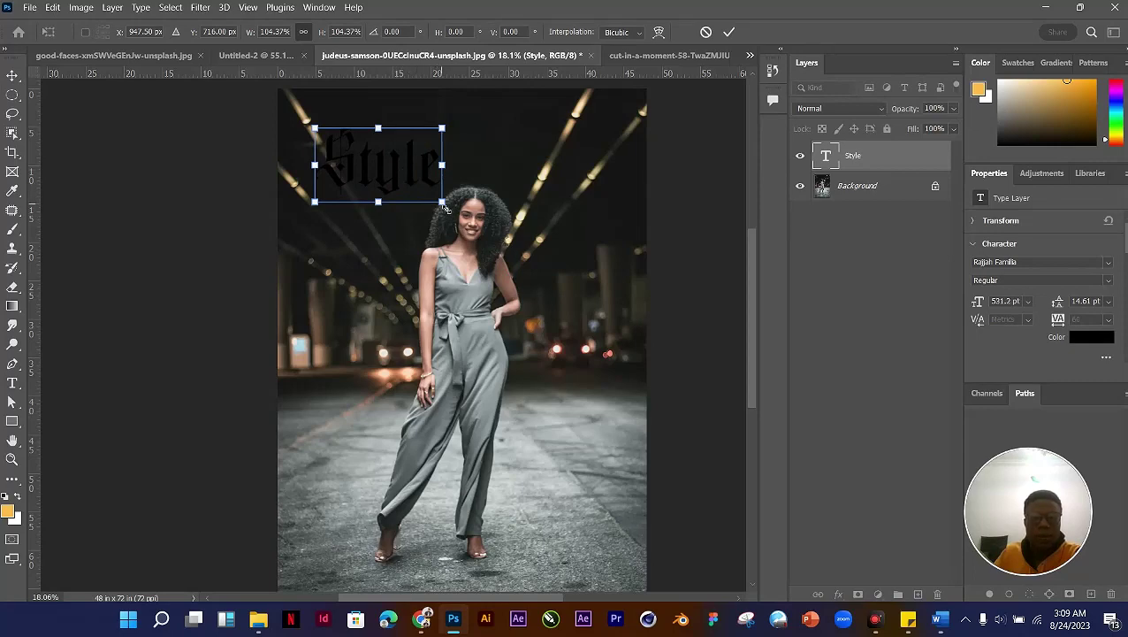
left_click_drag(471, 231, 592, 308)
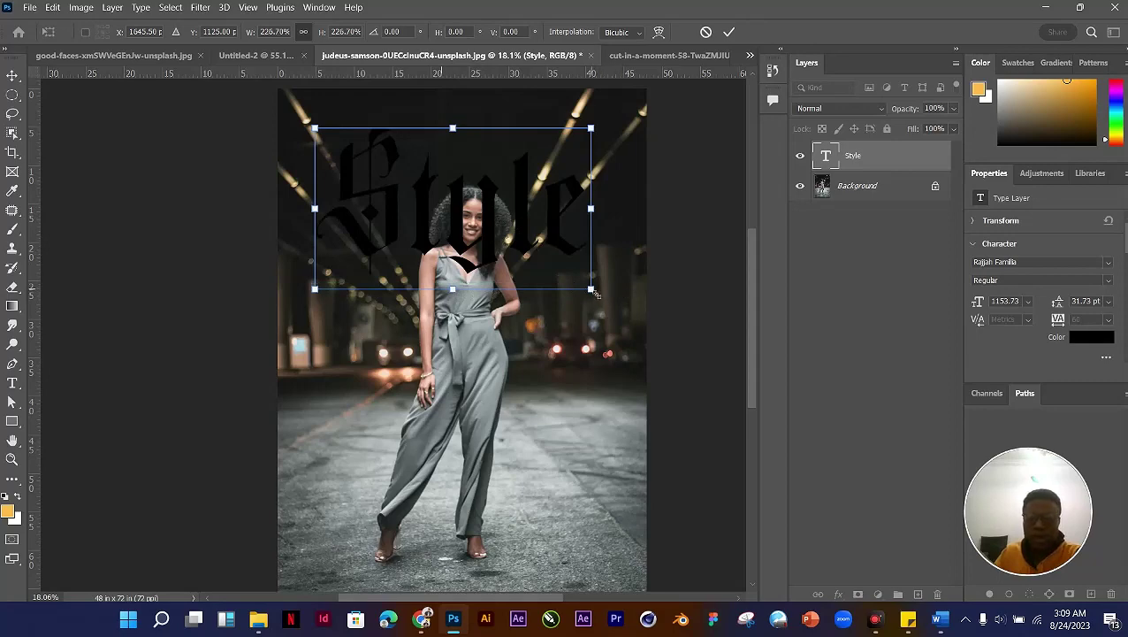
mouse_move(596, 293)
left_mouse_down()
mouse_move(611, 305)
mouse_move(599, 294)
left_mouse_up()
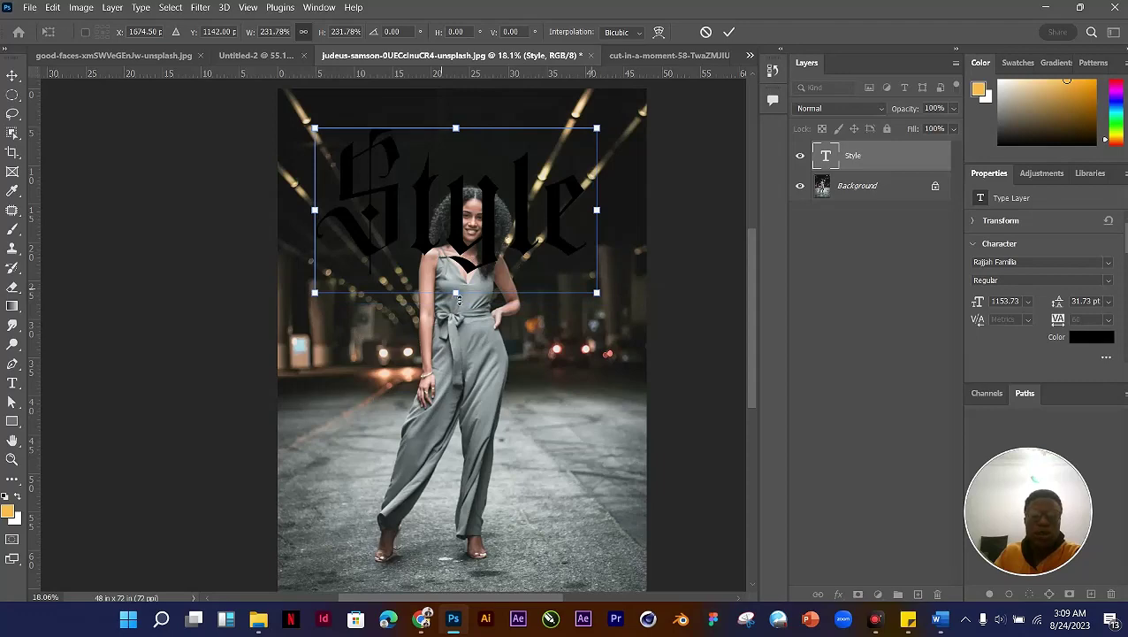
left_click_drag(459, 296, 460, 319)
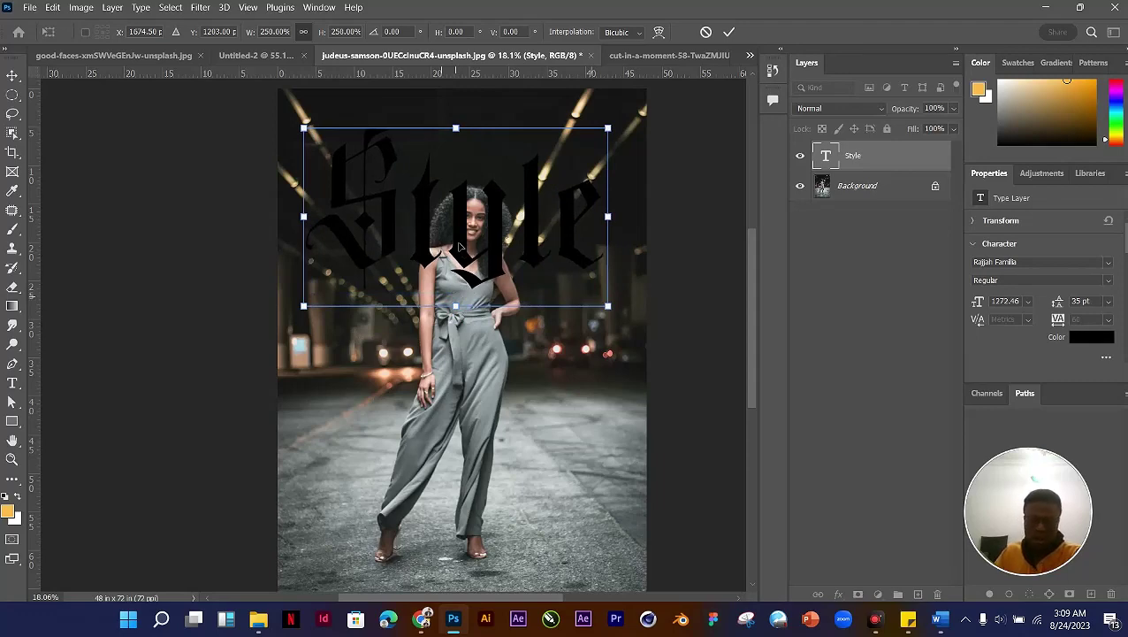
key("F4")
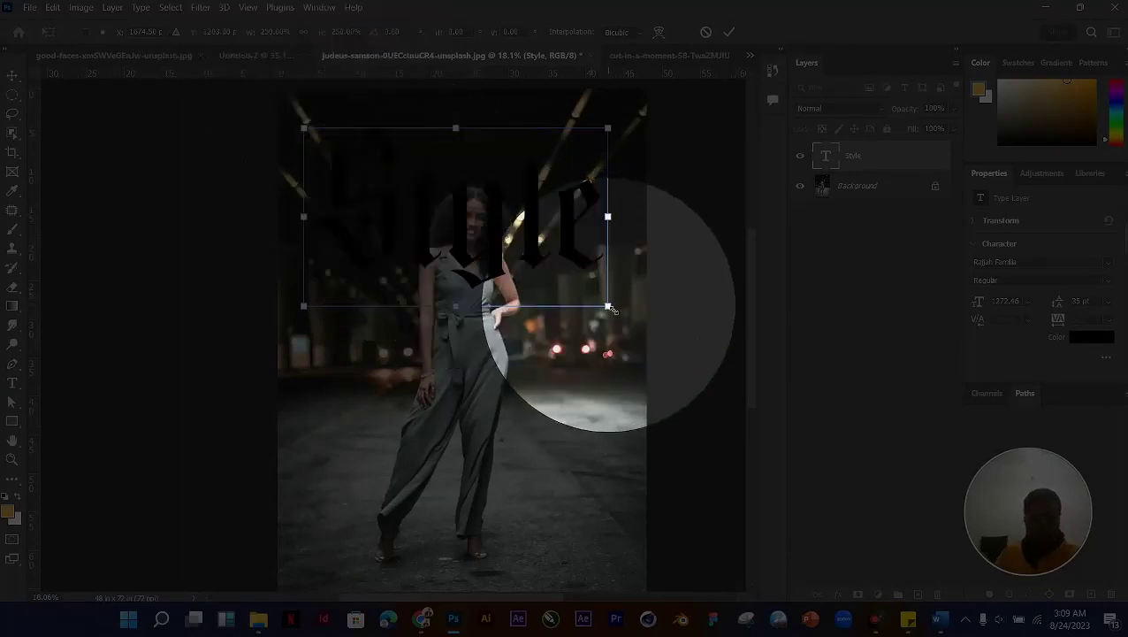
left_click_drag(608, 306, 515, 290)
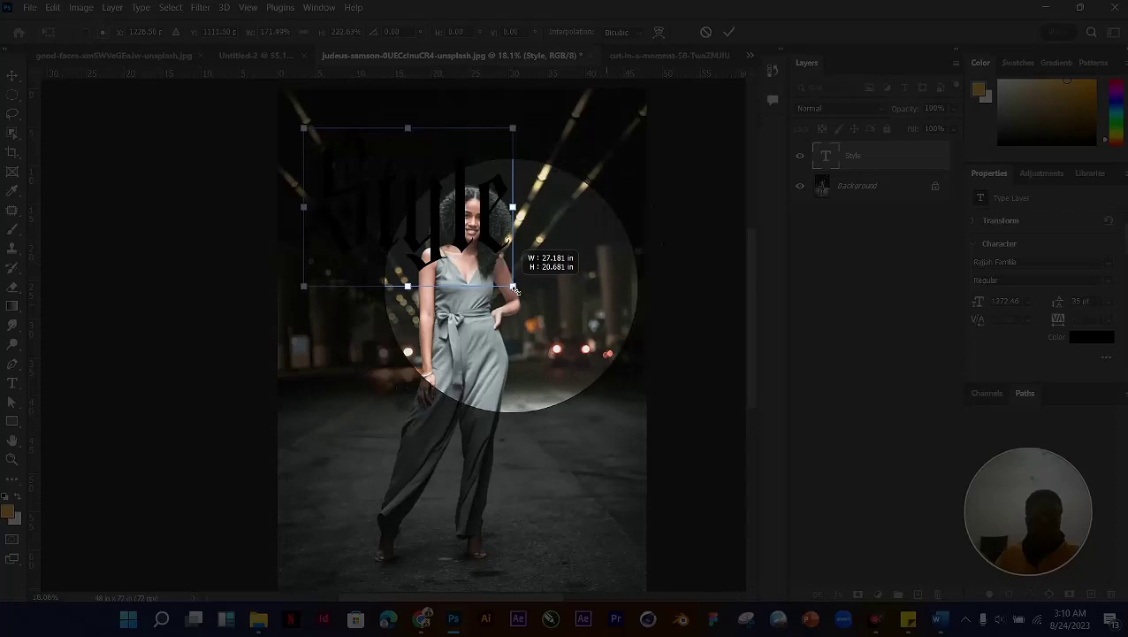
key("Escape")
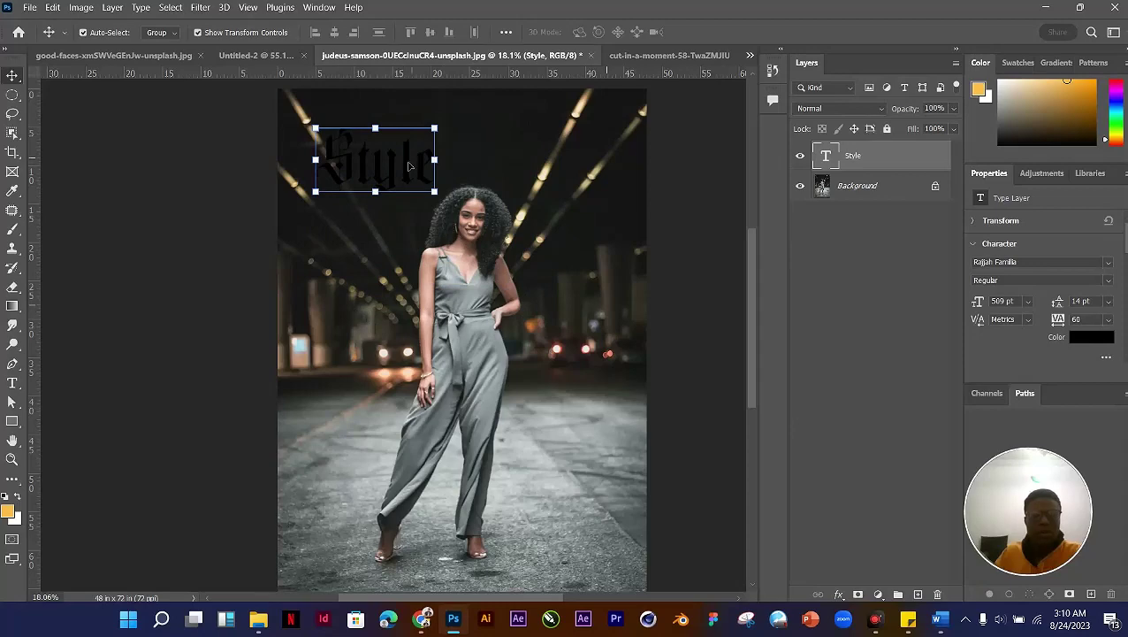
Step: Move the Style text onto the top of the woman's head and set its text color to white (ffffff)
left_click_drag(425, 165, 487, 186)
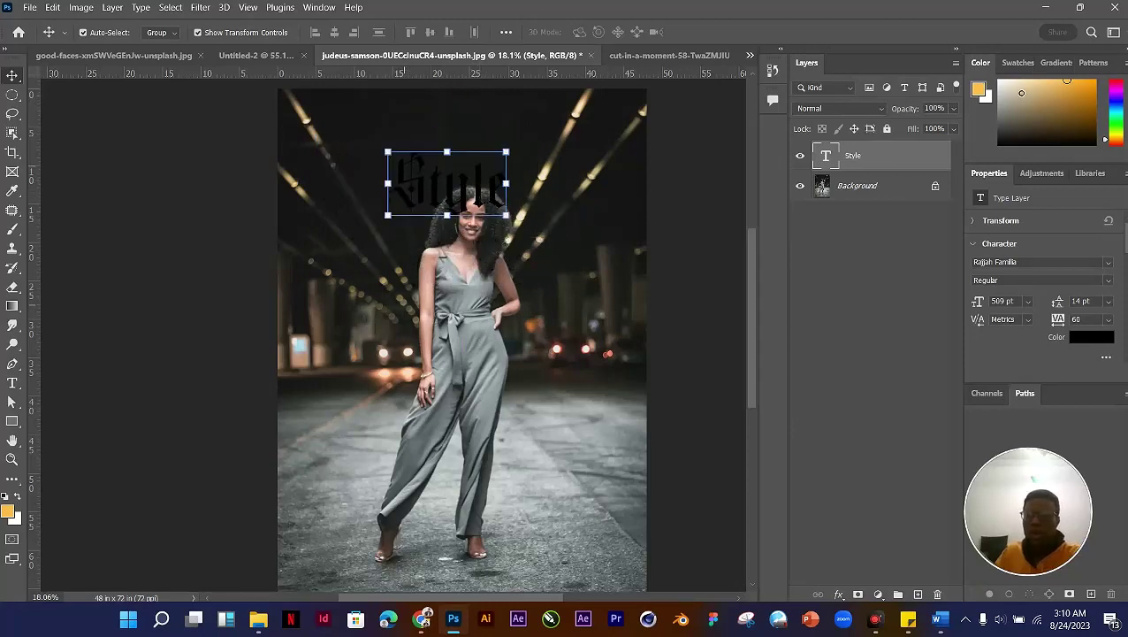
left_click(1000, 81)
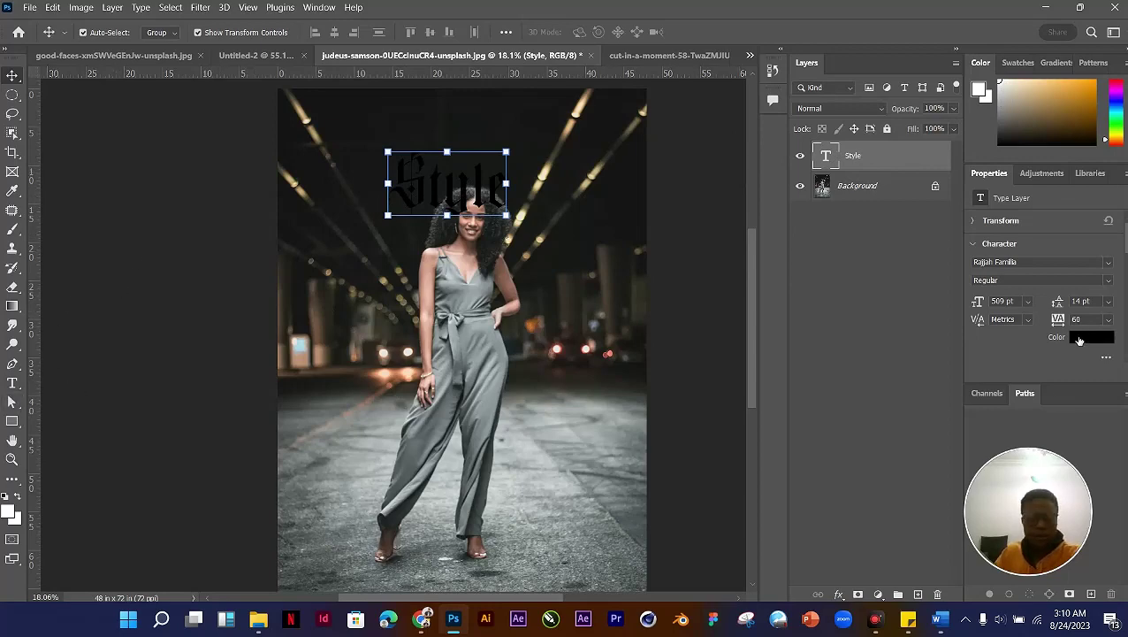
key("F4")
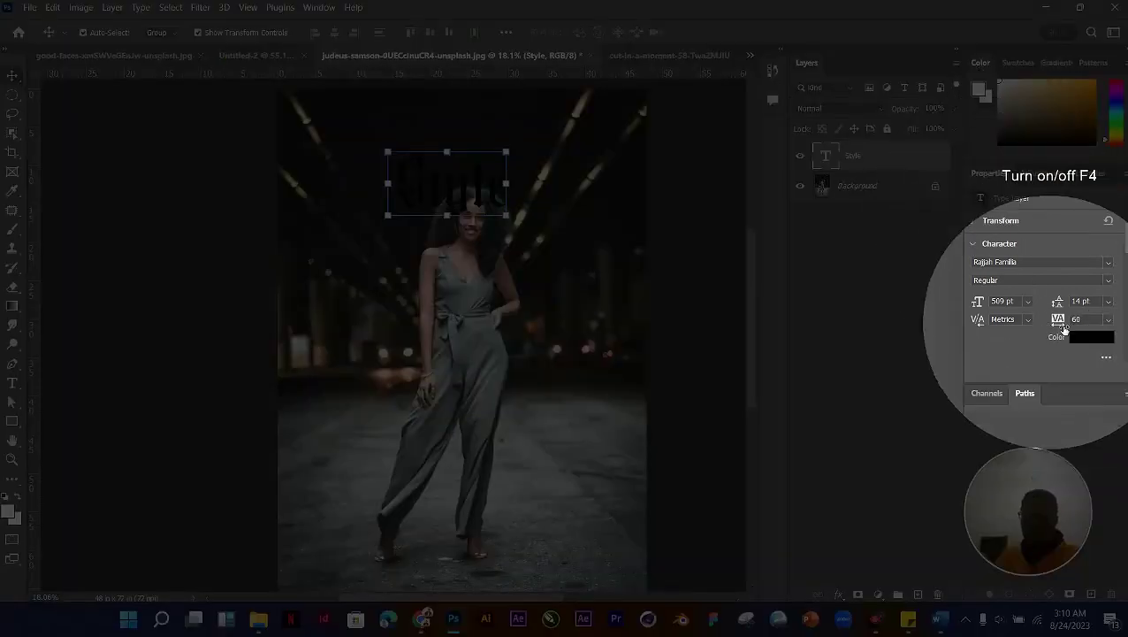
left_click(1085, 339)
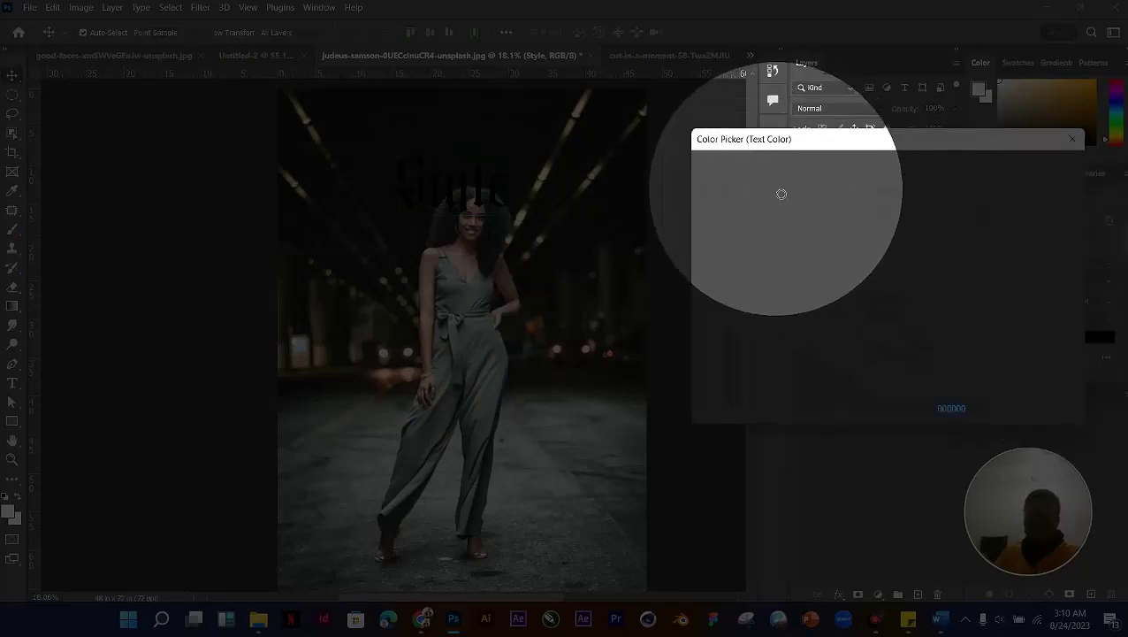
left_click(699, 176)
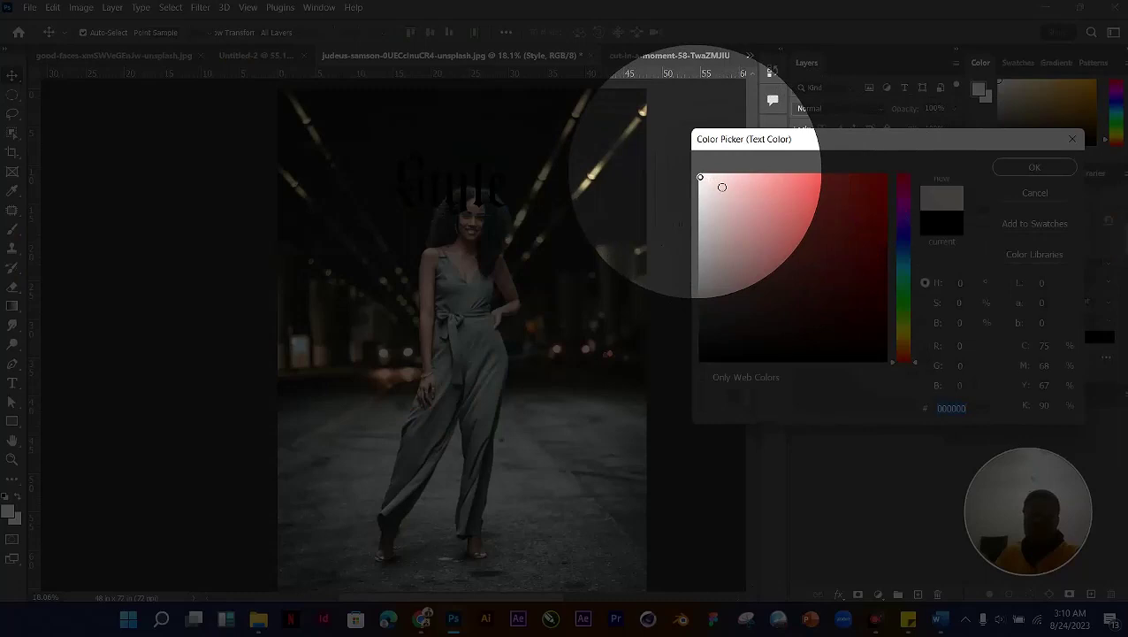
left_click(698, 175)
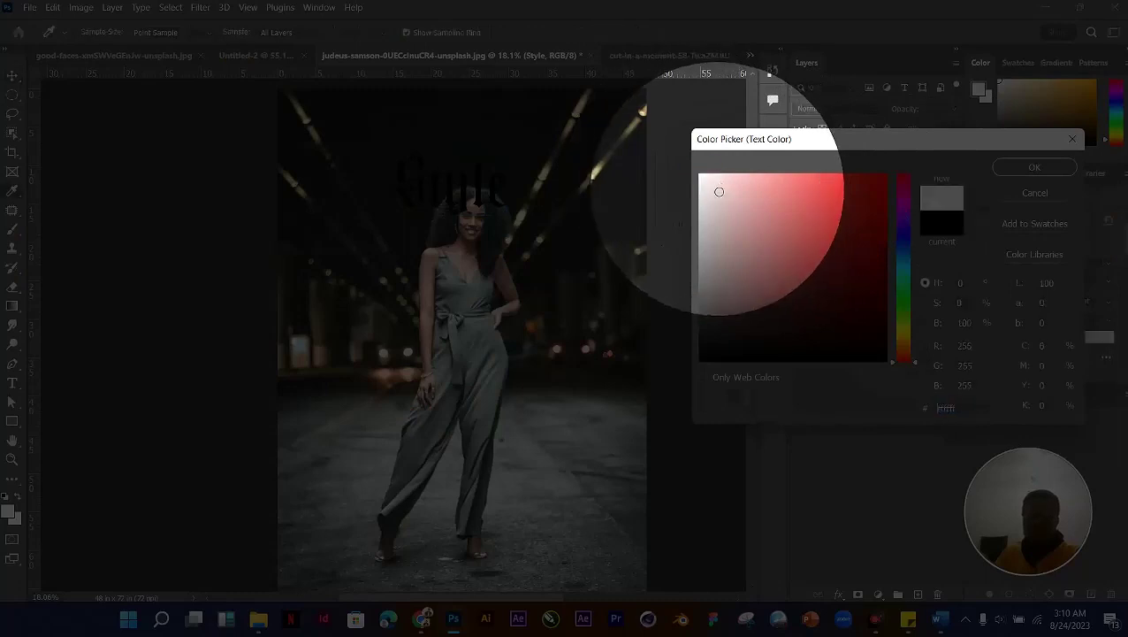
left_click(1013, 175)
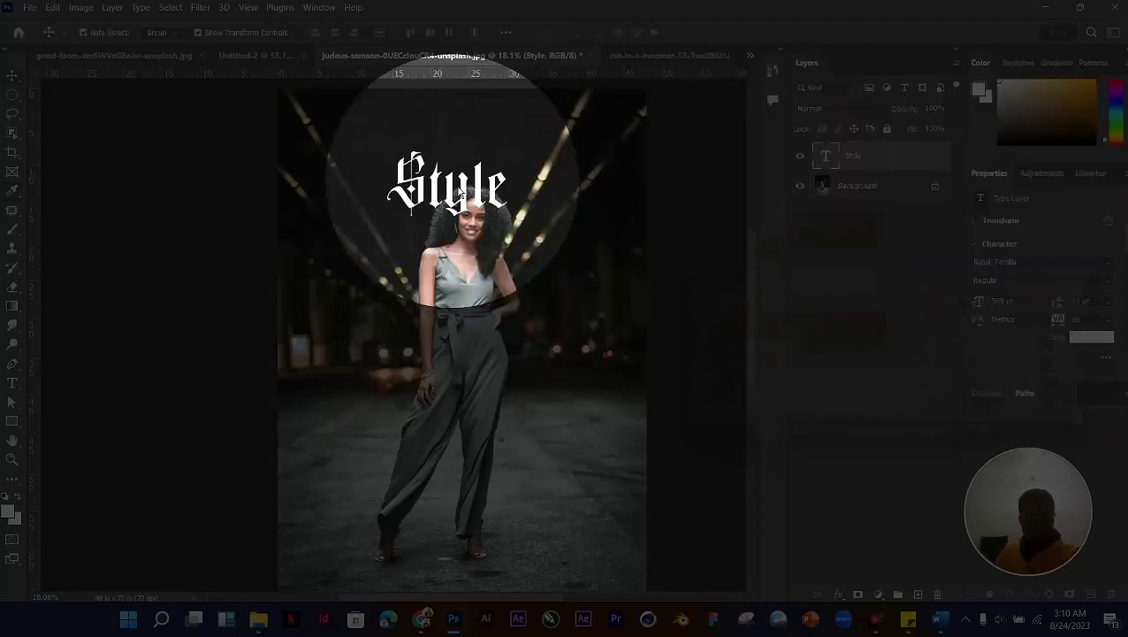
left_click(453, 181)
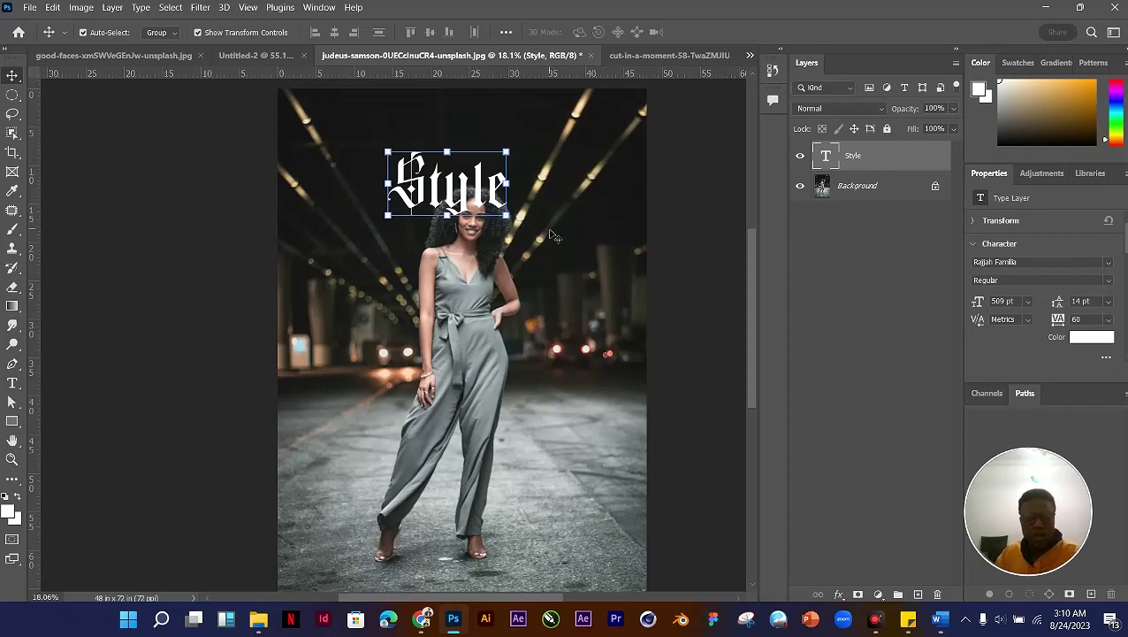
key("ctrl")
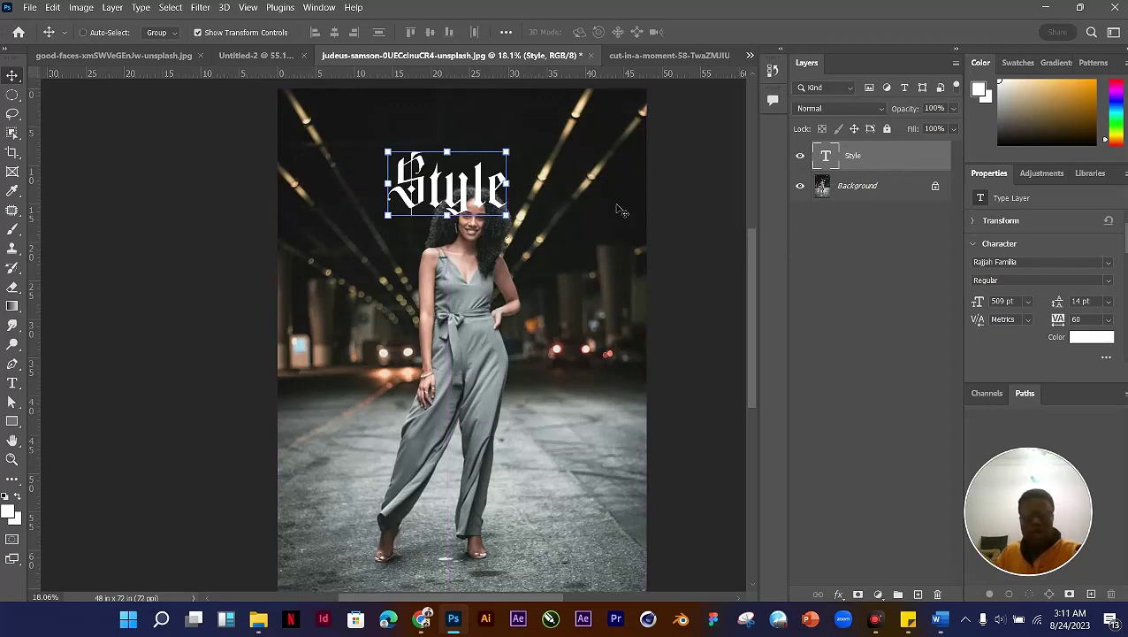
key("ctrl+t")
left_click_drag(510, 224, 596, 290)
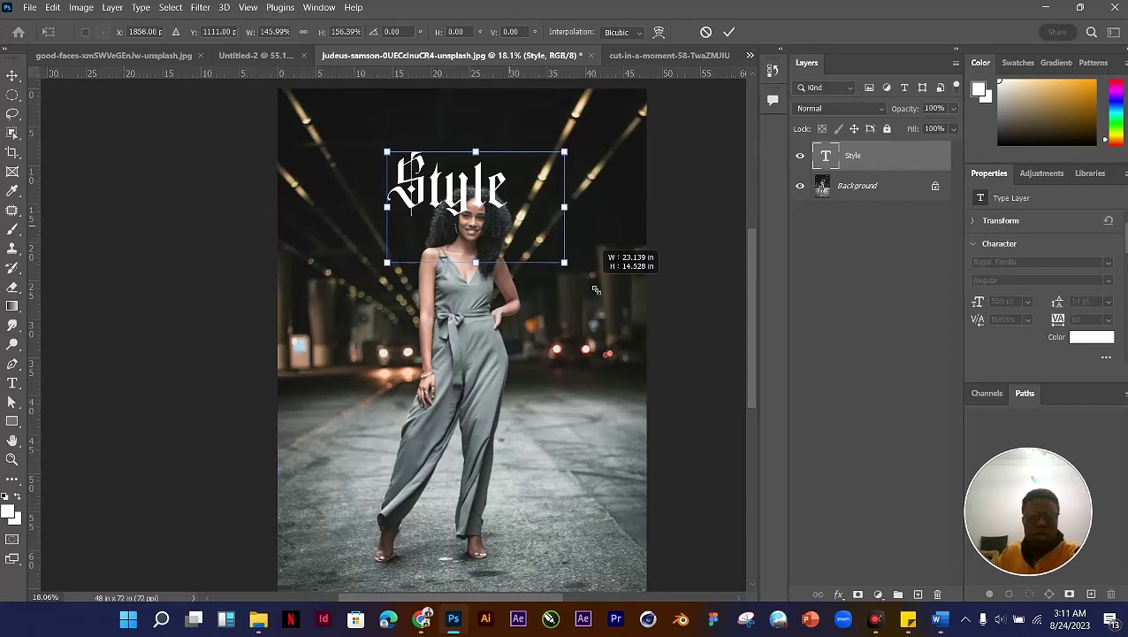
mouse_move(579, 317)
left_mouse_down()
mouse_move(482, 312)
mouse_move(582, 311)
left_mouse_up()
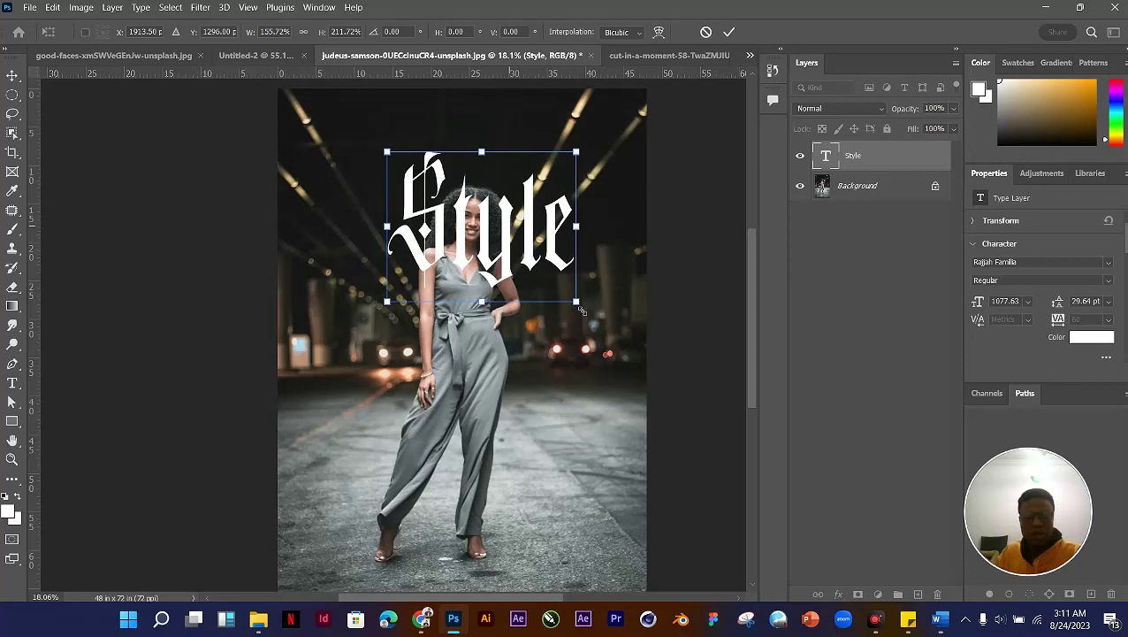
key("Escape")
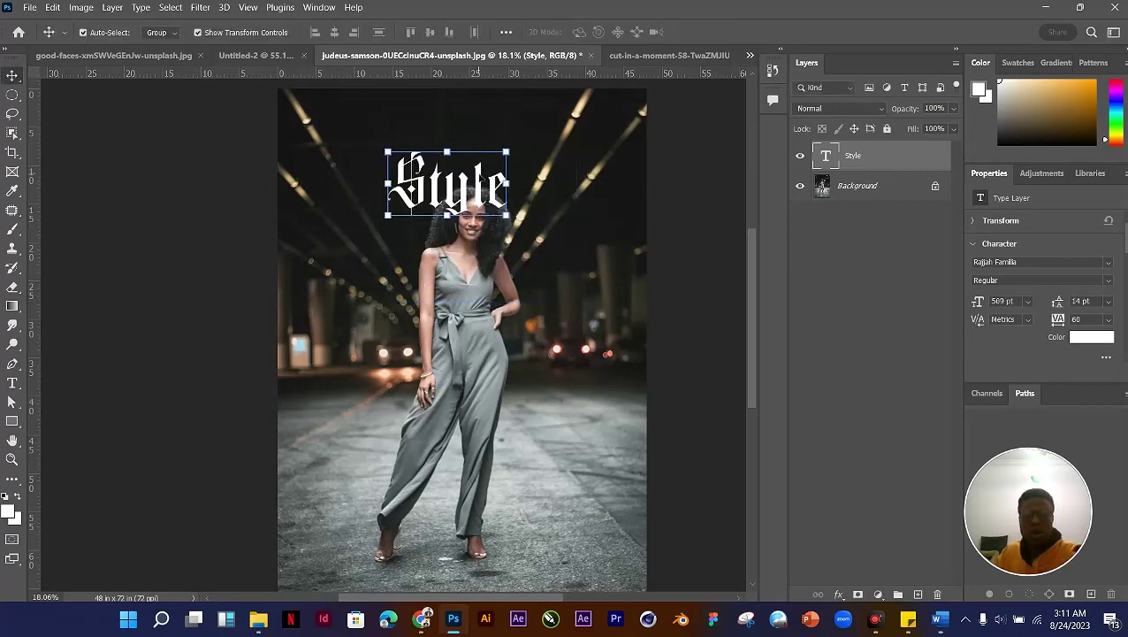
Step: Scale the Style text proportionally to about 202% and position it across the woman's head, with its aspect ratio linked
left_click_drag(482, 181, 507, 196)
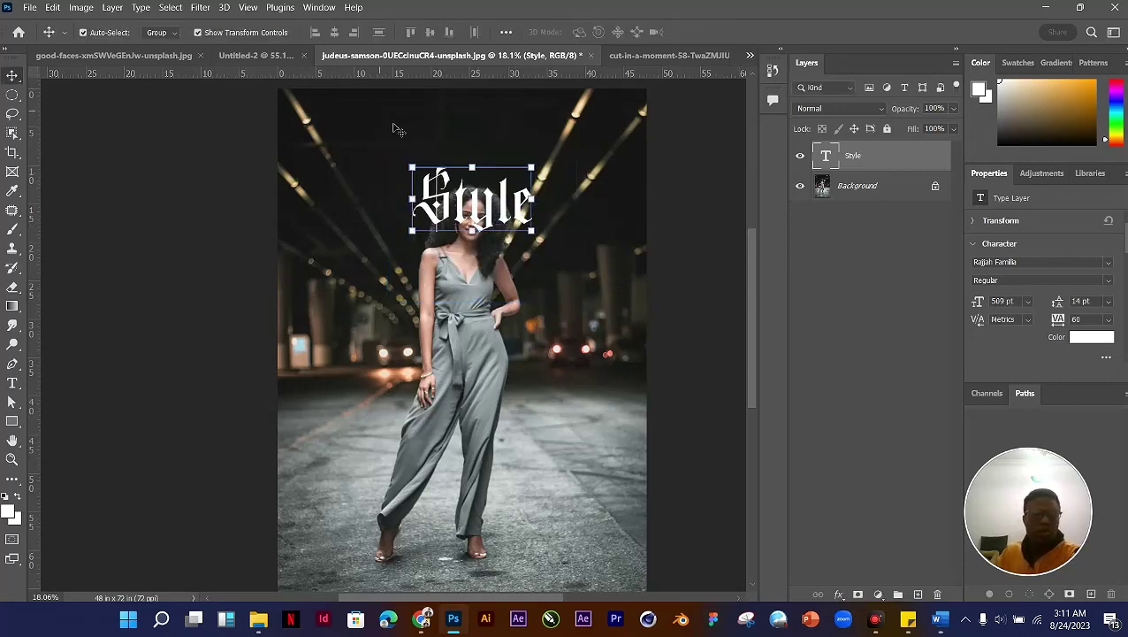
key("ctrl")
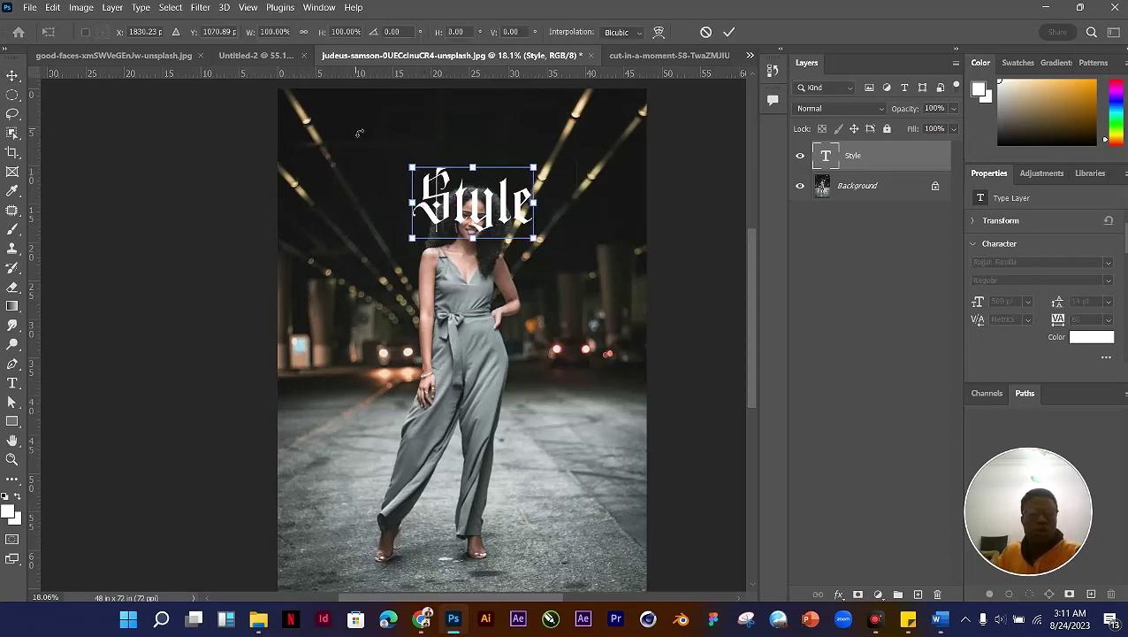
left_click(303, 32)
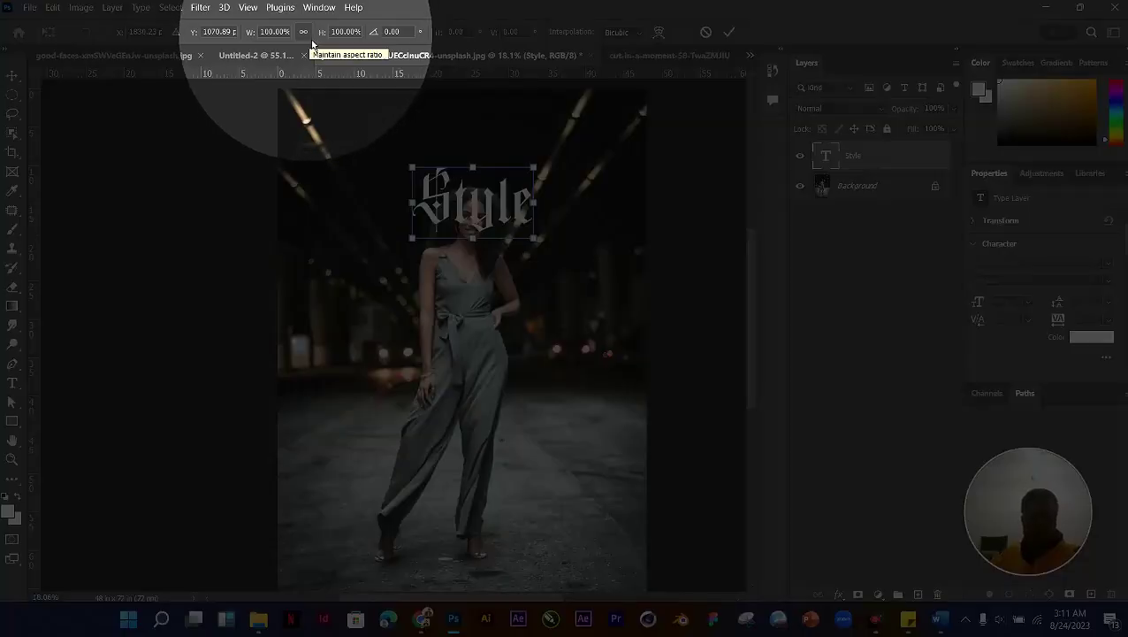
left_click(303, 32)
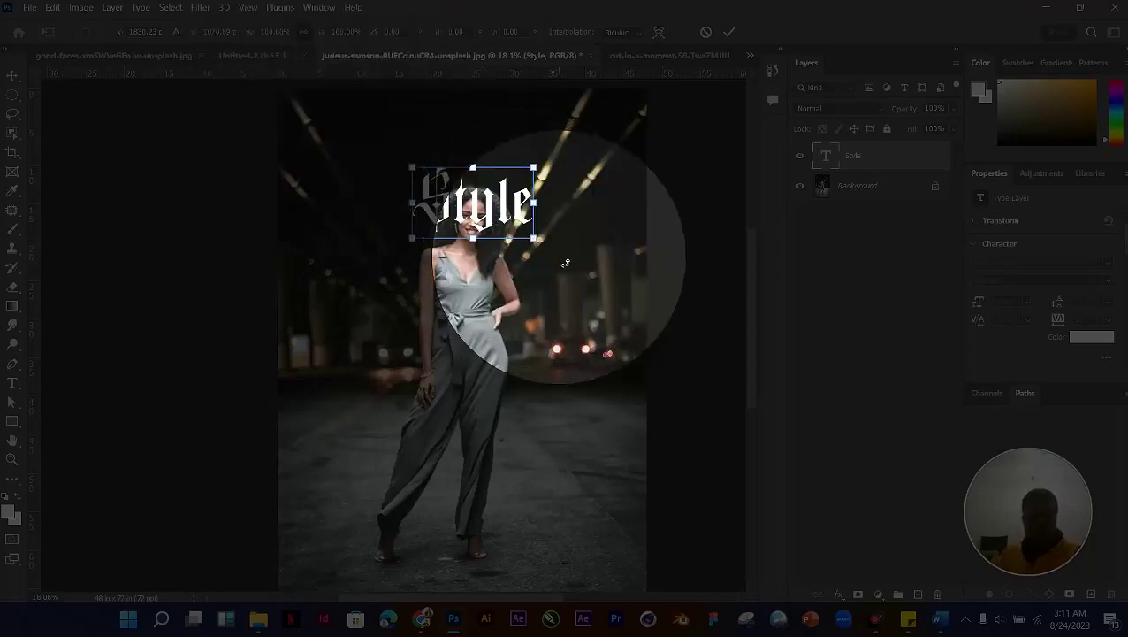
key("Return")
left_click_drag(563, 261, 559, 256)
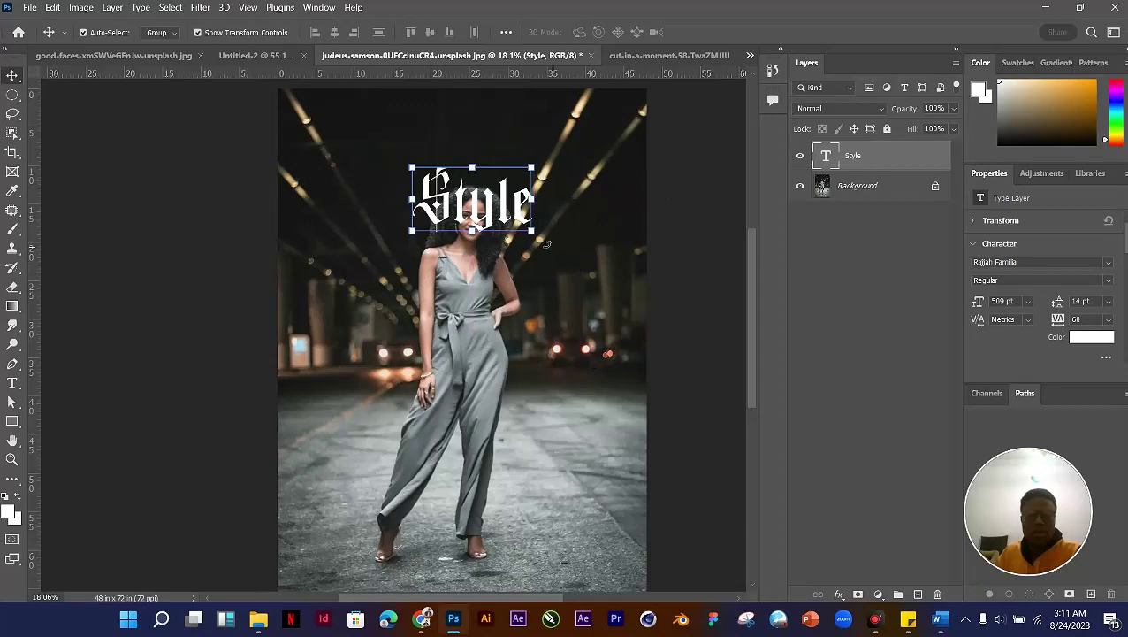
left_click(535, 235)
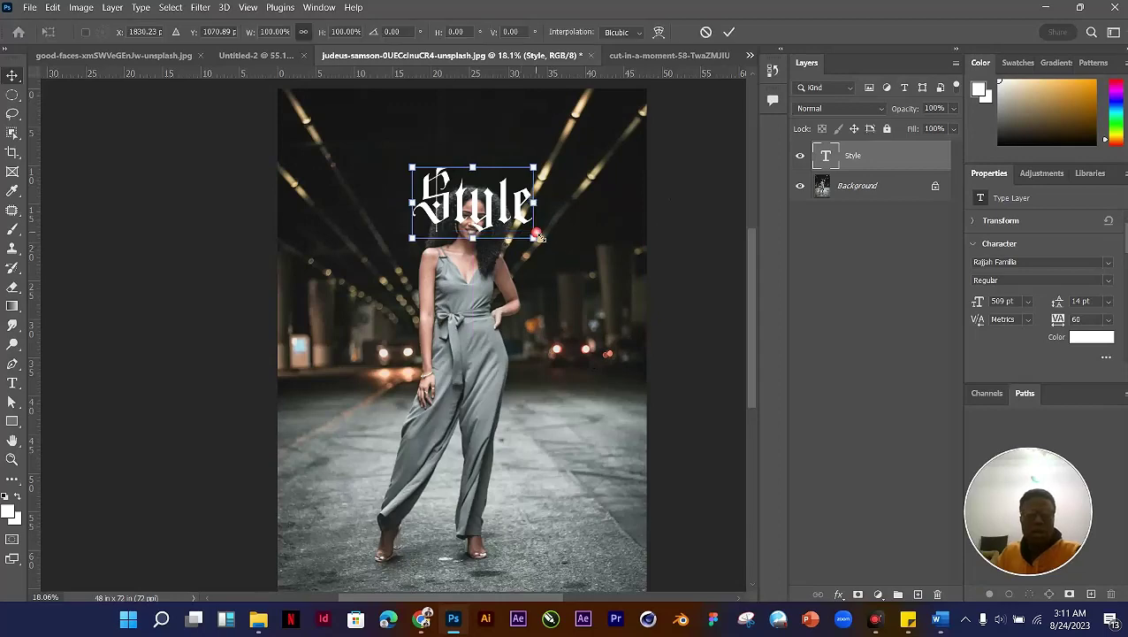
left_click_drag(537, 235, 635, 307)
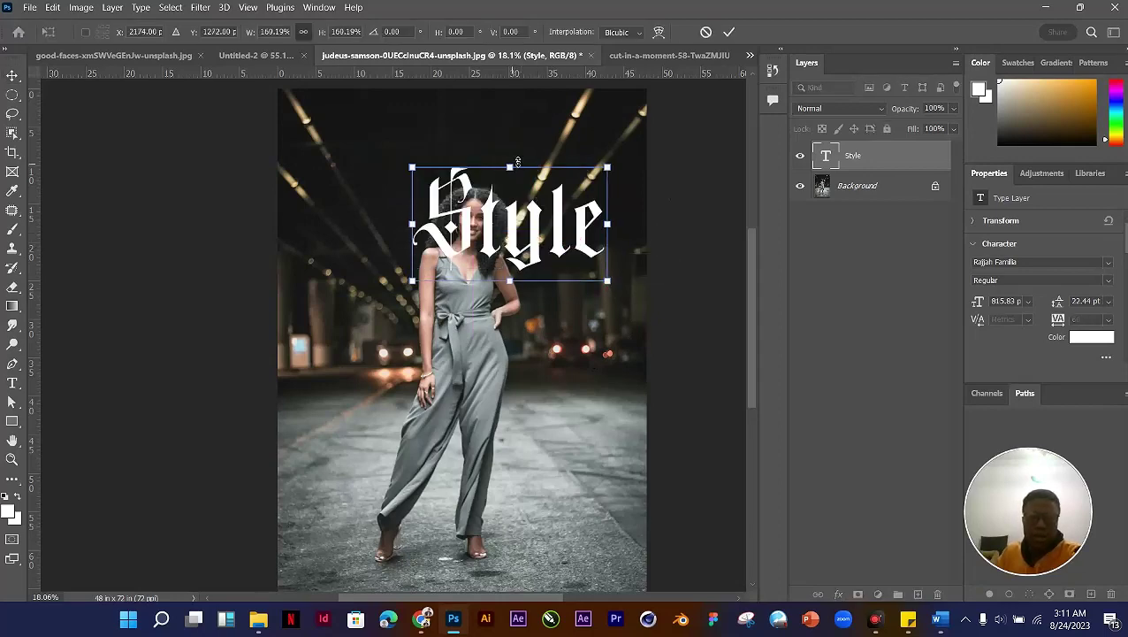
left_click_drag(517, 161, 512, 137)
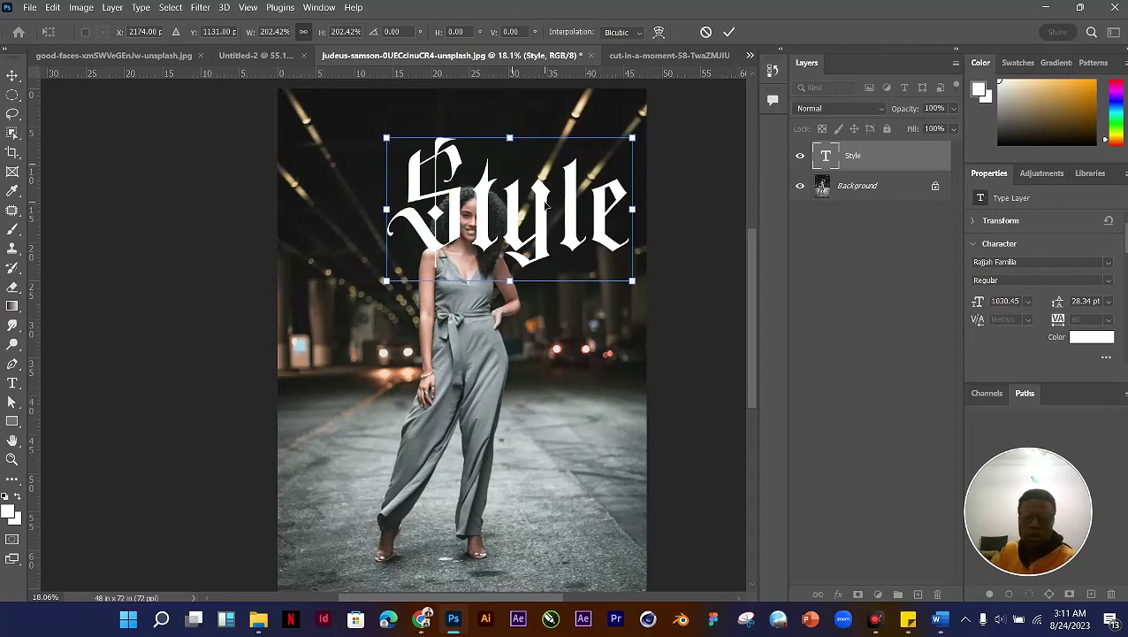
left_click_drag(545, 204, 507, 206)
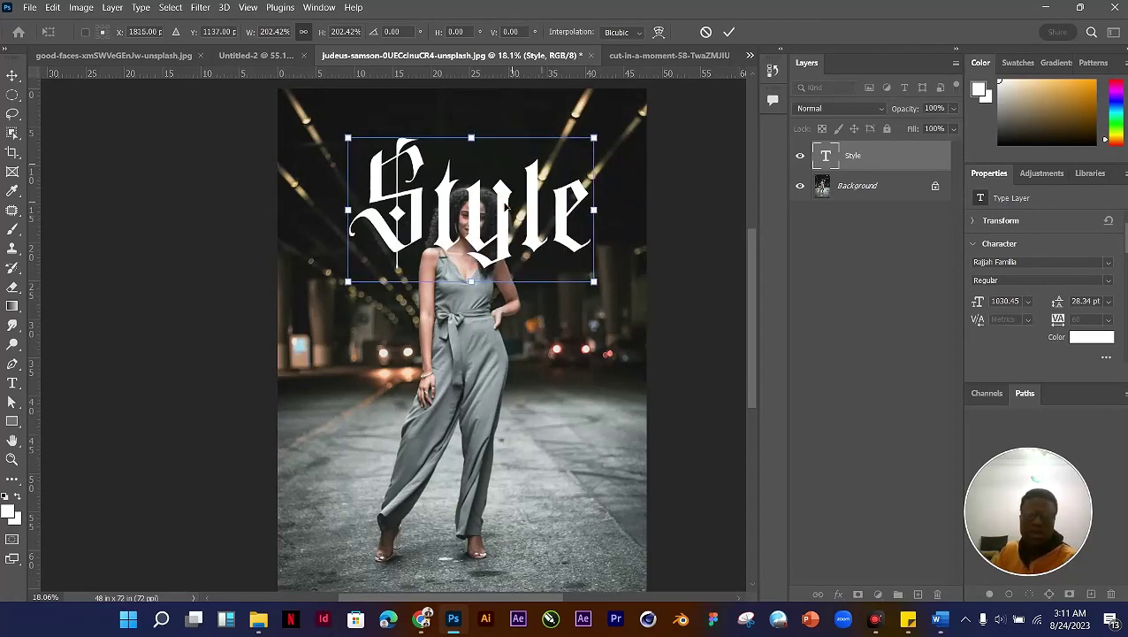
key("Return")
Step: Move the enlarged Style text down over the woman's lower legs
scroll(507, 210, "down", 2)
scroll(506, 212, "up", 2)
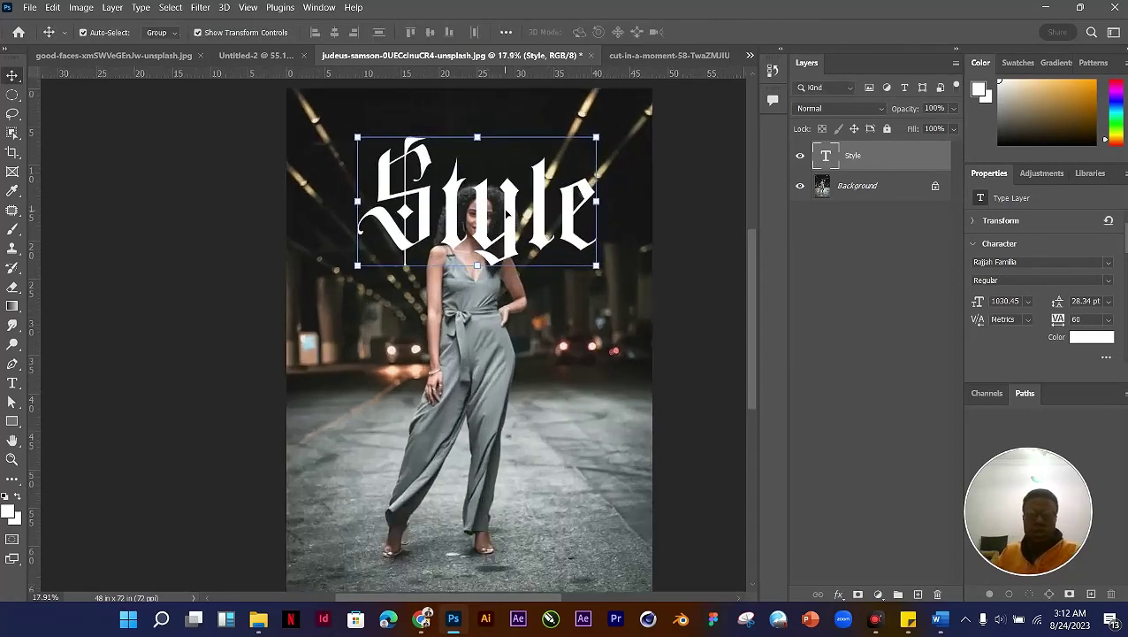
scroll(507, 210, "down", 2)
left_click_drag(507, 210, 482, 361)
scroll(475, 350, "up", 4)
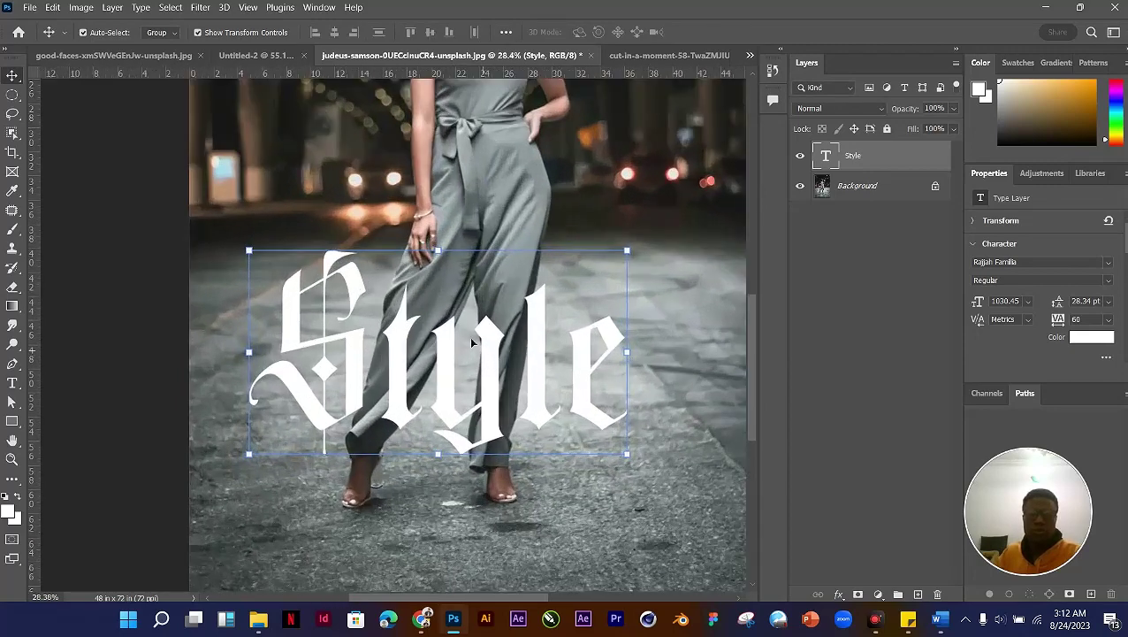
scroll(473, 343, "down", 2)
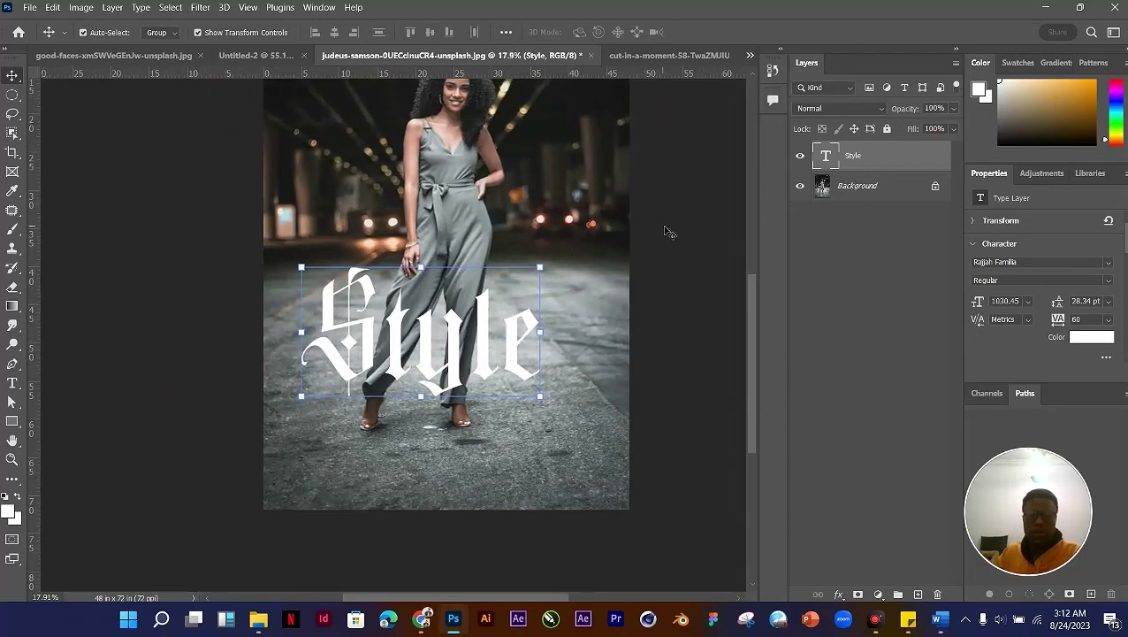
Step: Hide the Style text layer and select the Background layer
left_click(801, 157)
left_click(865, 193)
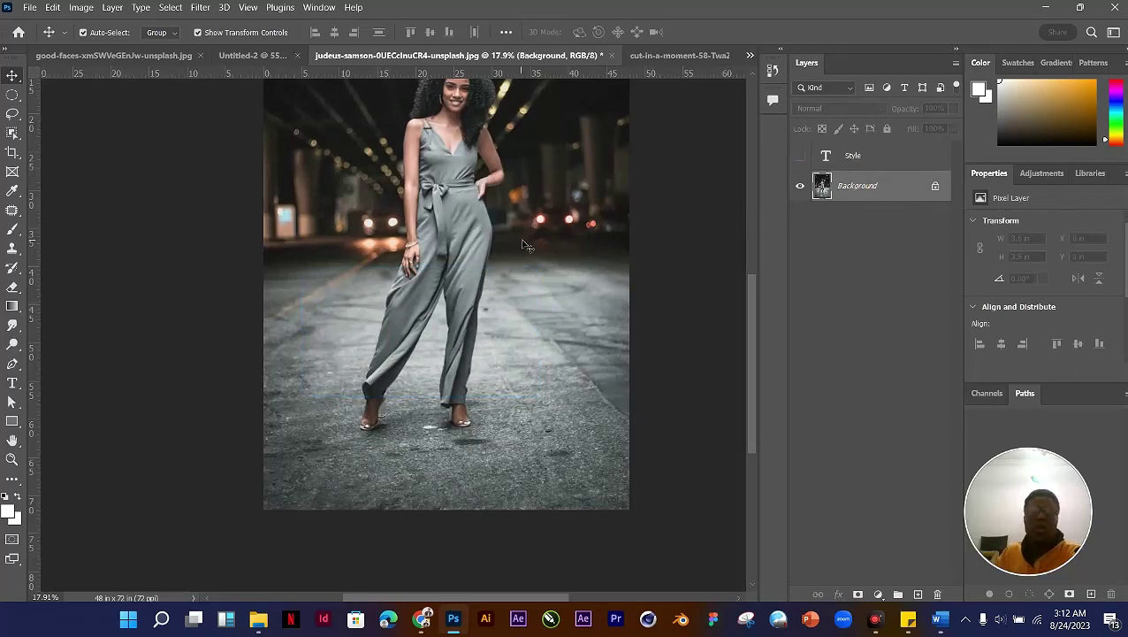
scroll(523, 245, "up", 3)
left_click_drag(446, 206, 493, 307)
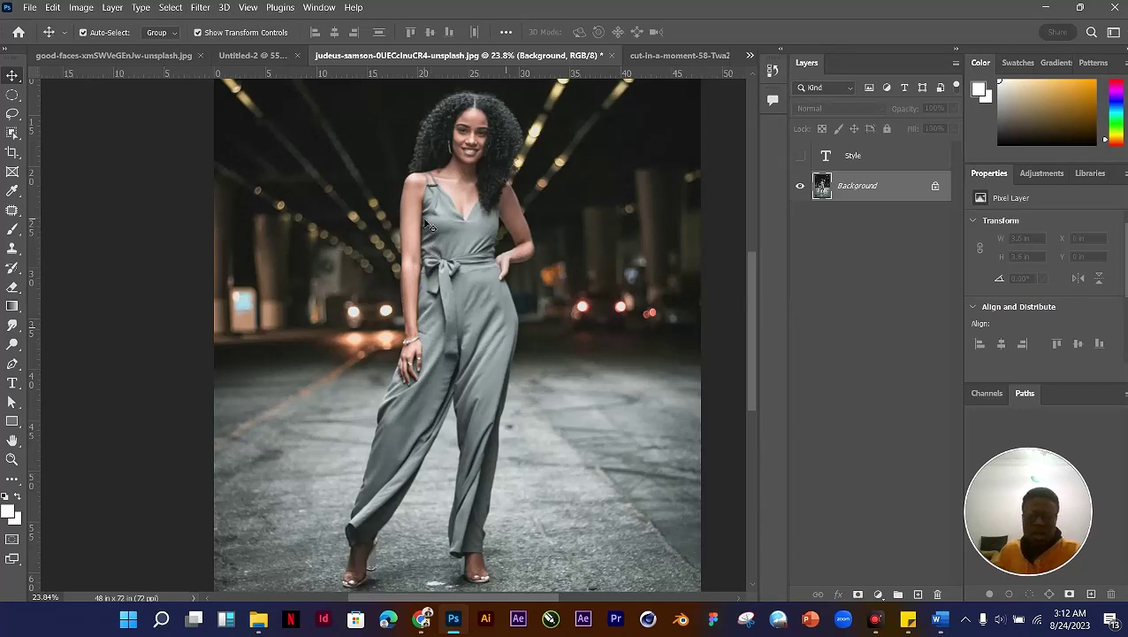
scroll(428, 224, "up", 5)
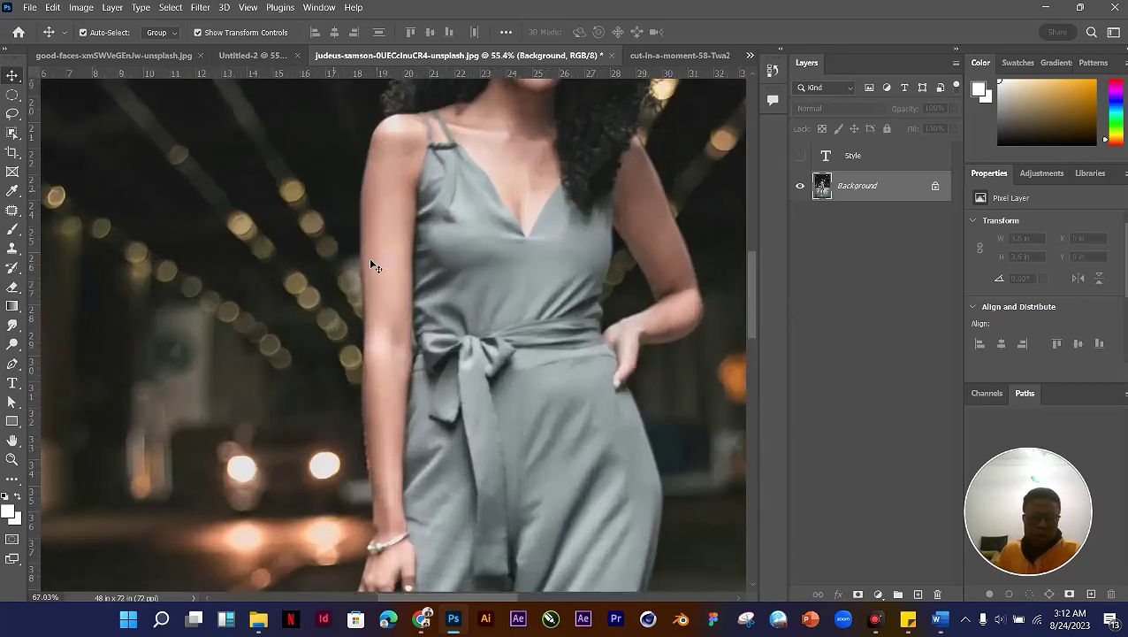
scroll(371, 265, "up", 2)
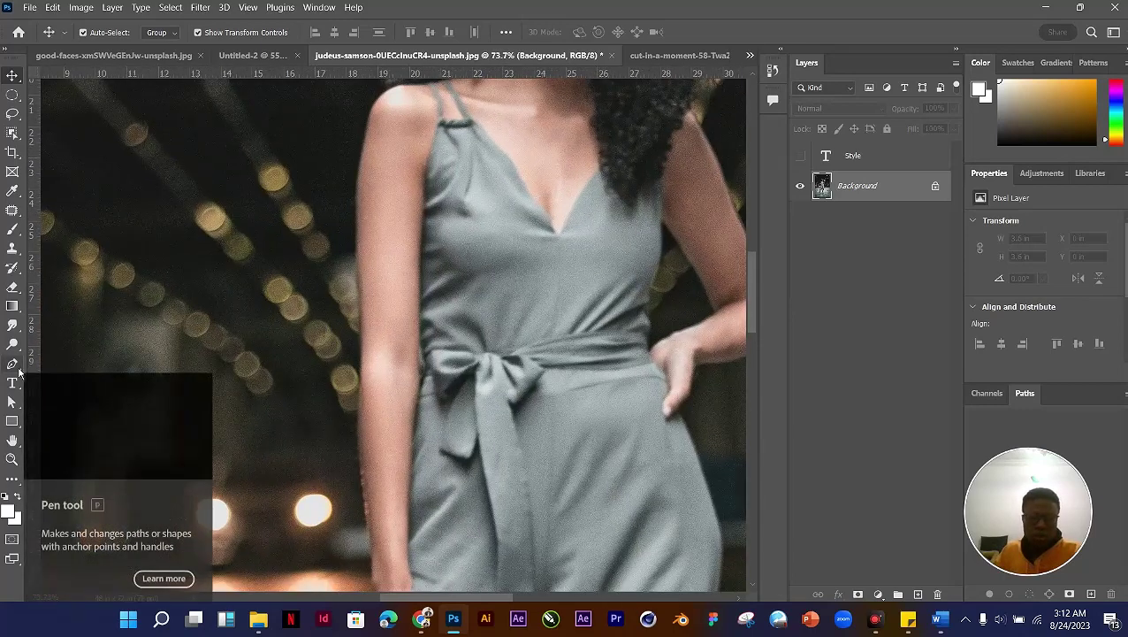
left_click(14, 364)
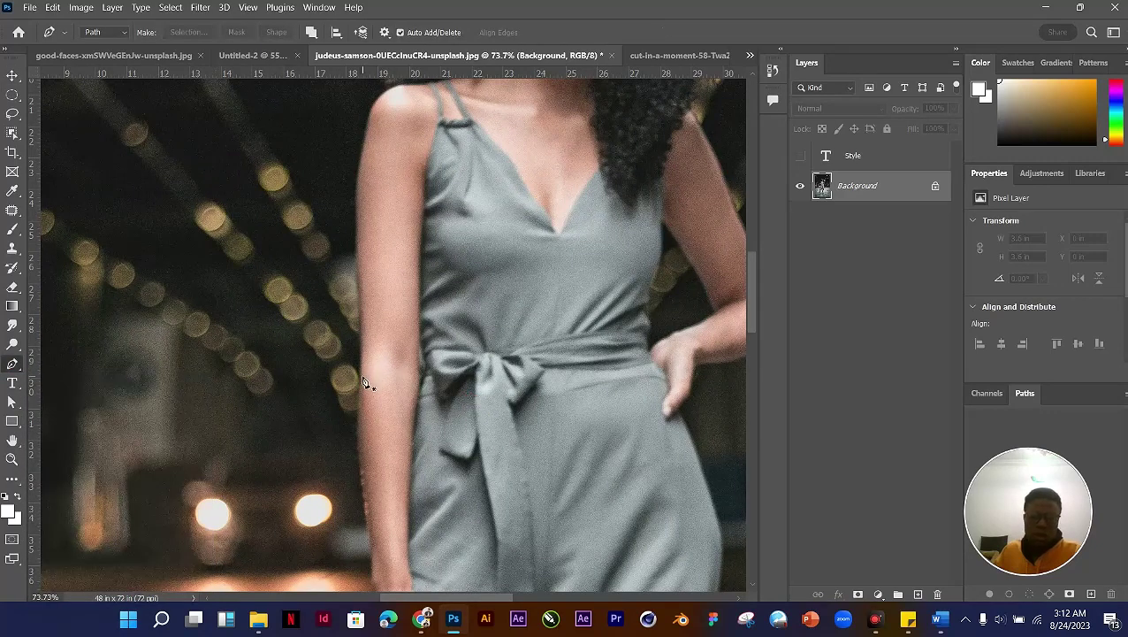
left_click_drag(361, 376, 402, 155)
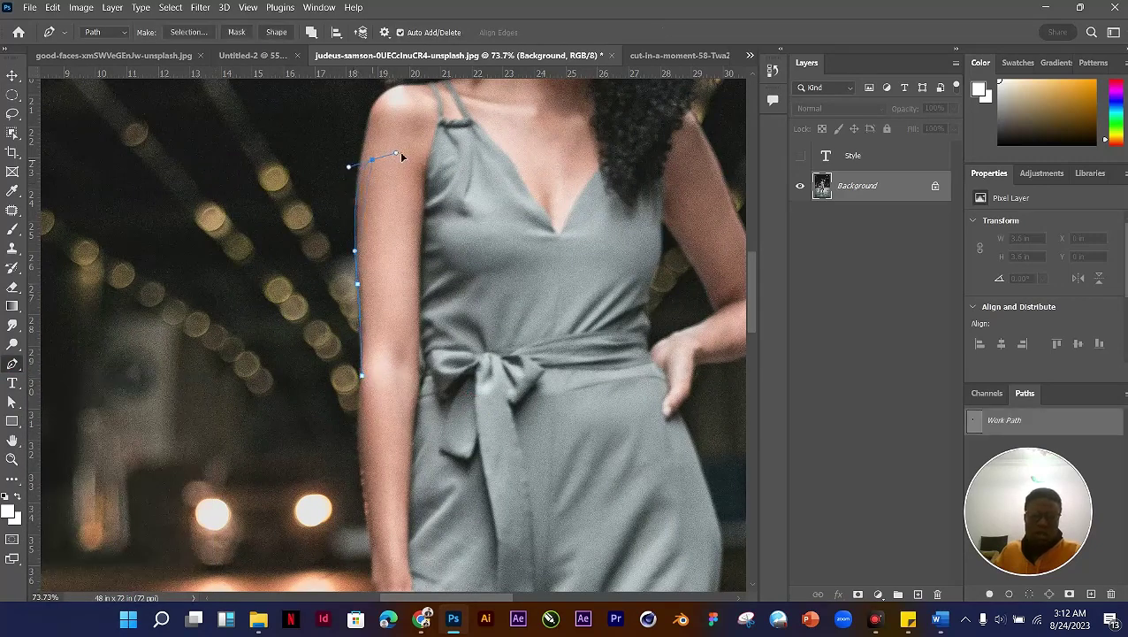
left_click_drag(452, 235, 451, 300)
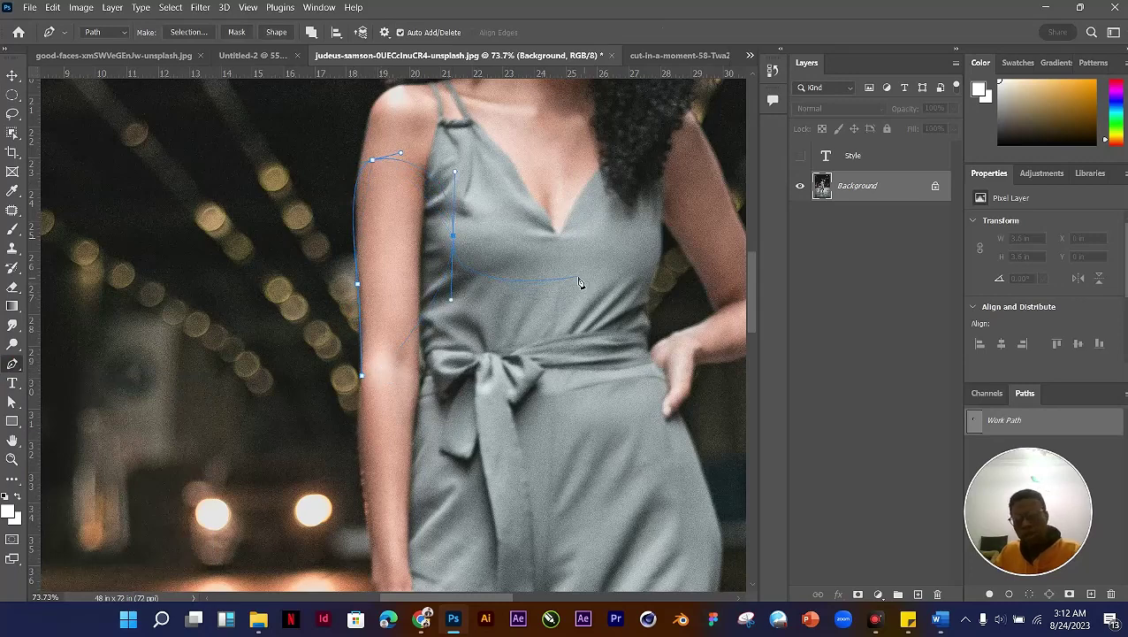
key("Delete")
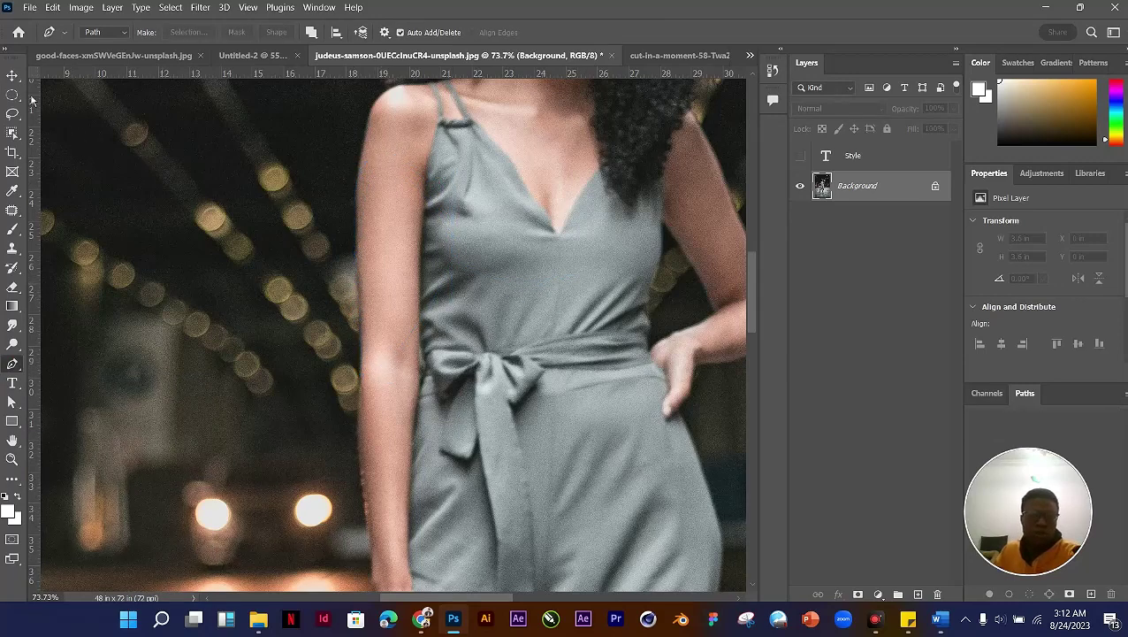
left_click(12, 75)
Step: Examine the woman's outline, hair and shoulders against the dark background of the photo
scroll(590, 345, "down", 1)
scroll(591, 345, "down", 4)
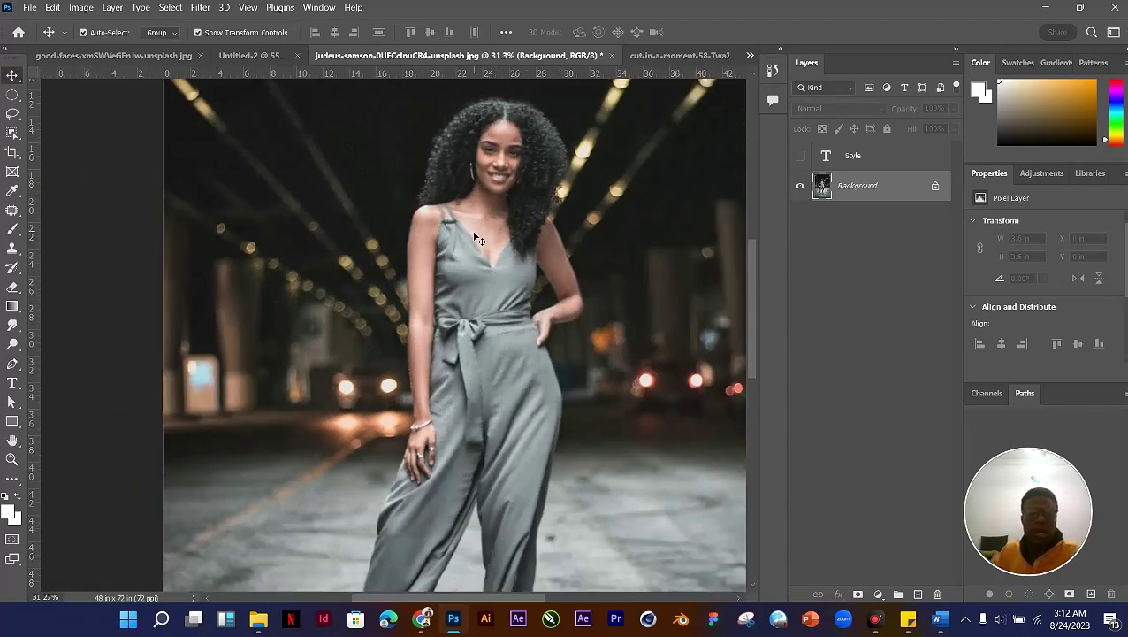
scroll(428, 225, "up", 1)
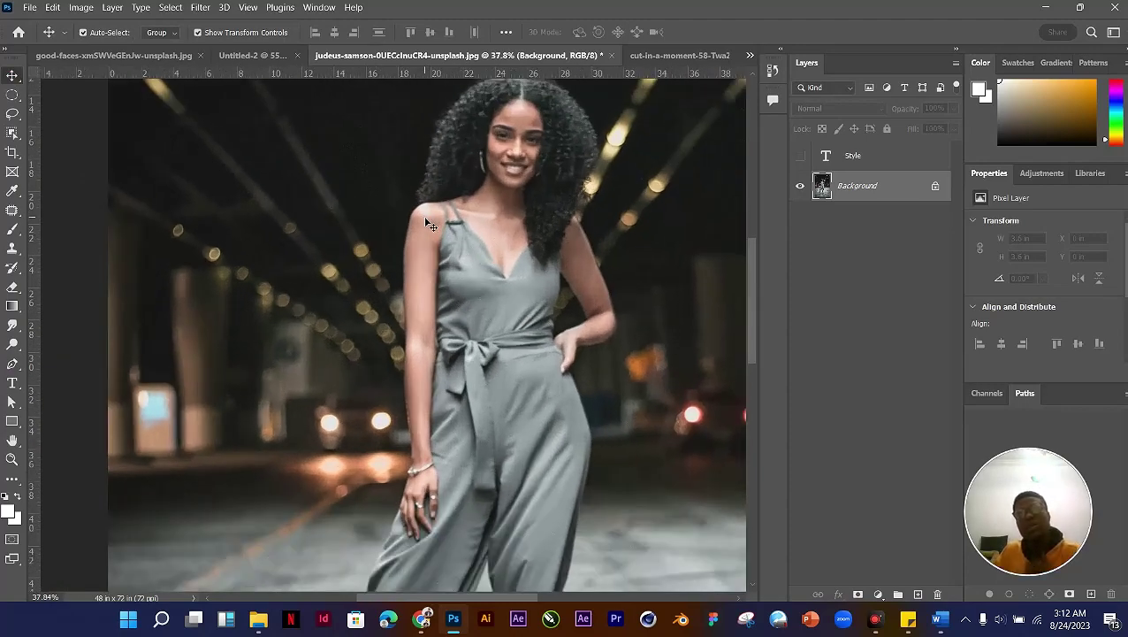
scroll(485, 264, "down", 3)
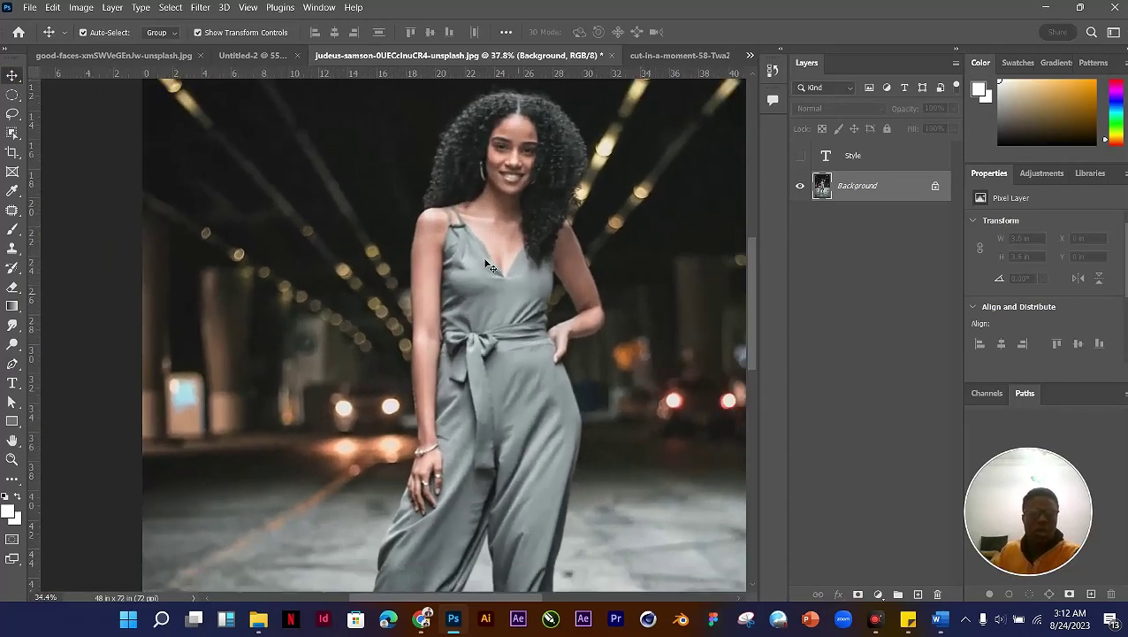
scroll(488, 265, "up", 2)
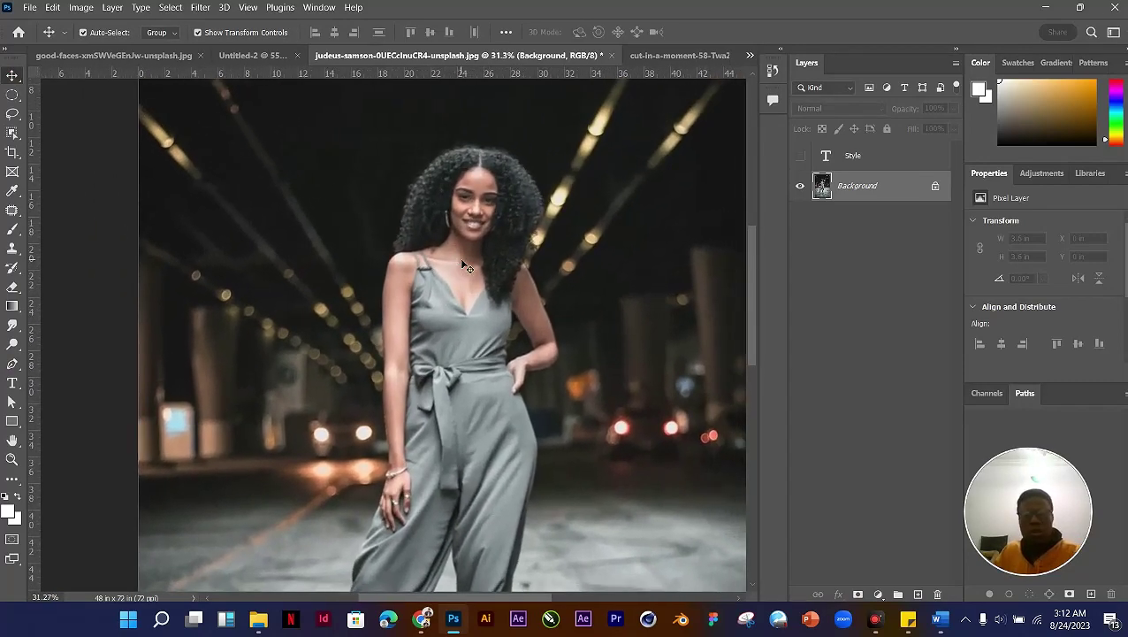
scroll(459, 261, "up", 2)
scroll(476, 252, "down", 1)
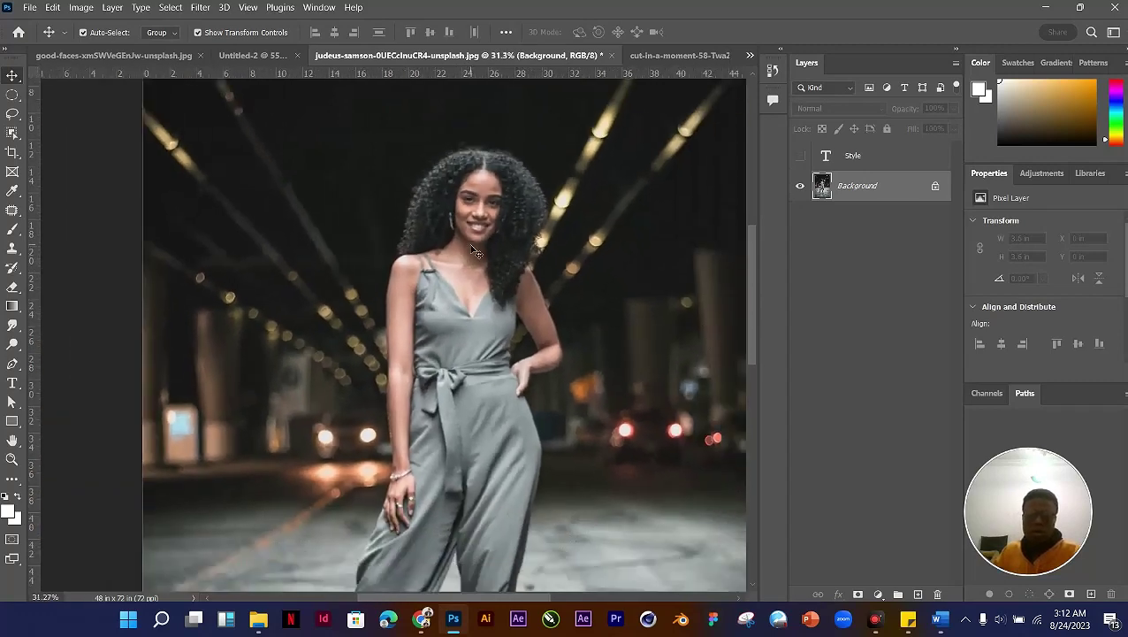
scroll(475, 252, "up", 3)
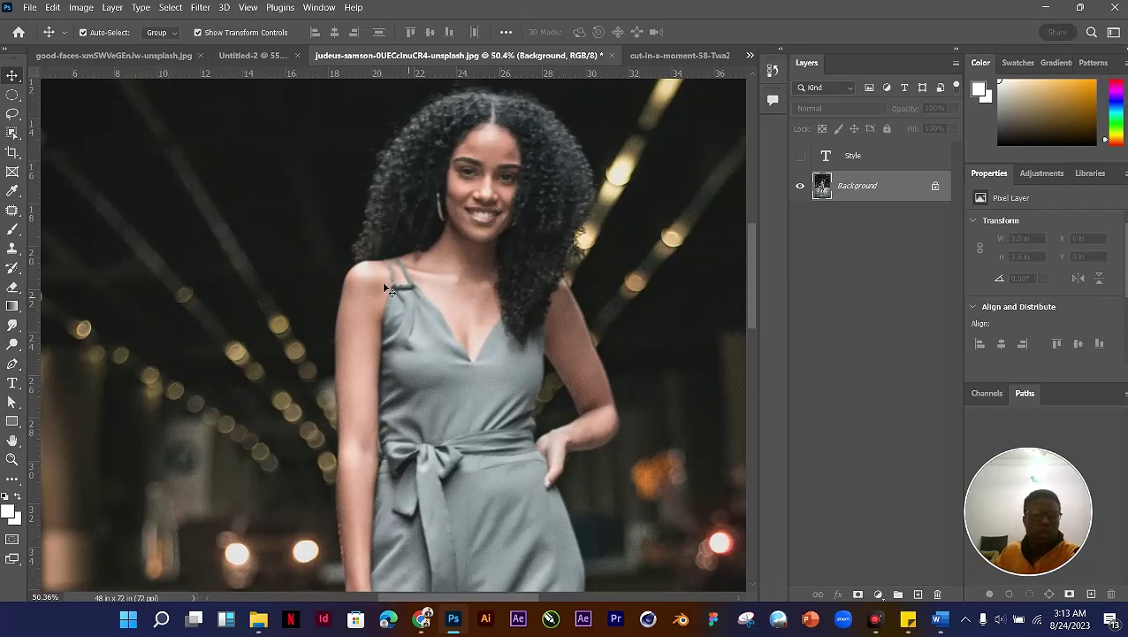
scroll(336, 251, "down", 2)
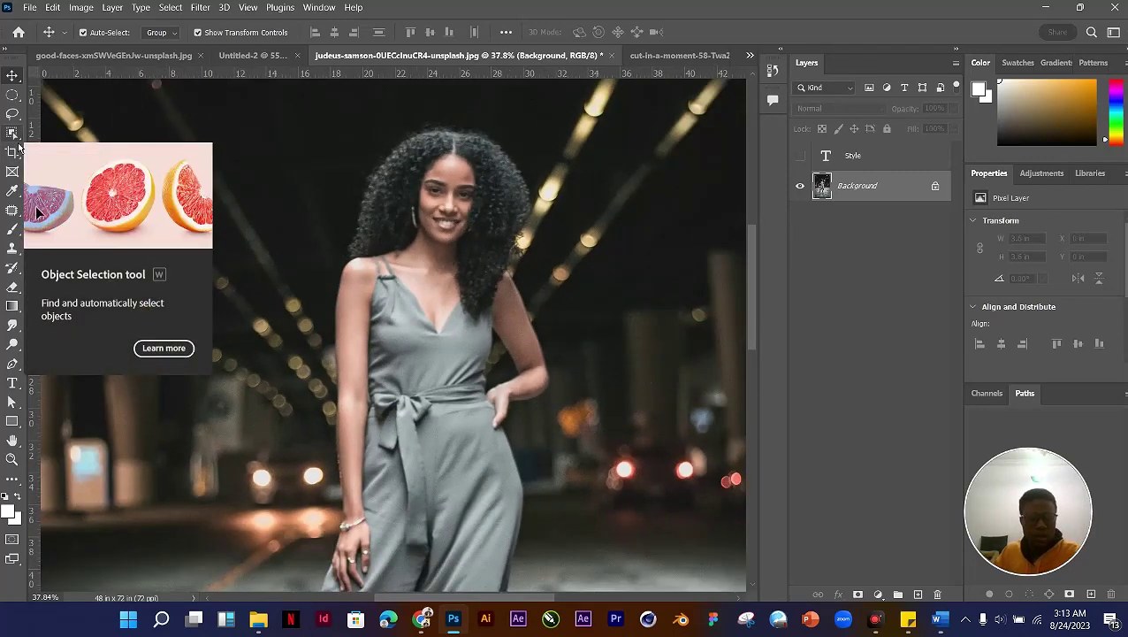
Step: Select the woman on the Background layer using the Object Selection tool's Select Subject option
key("F4")
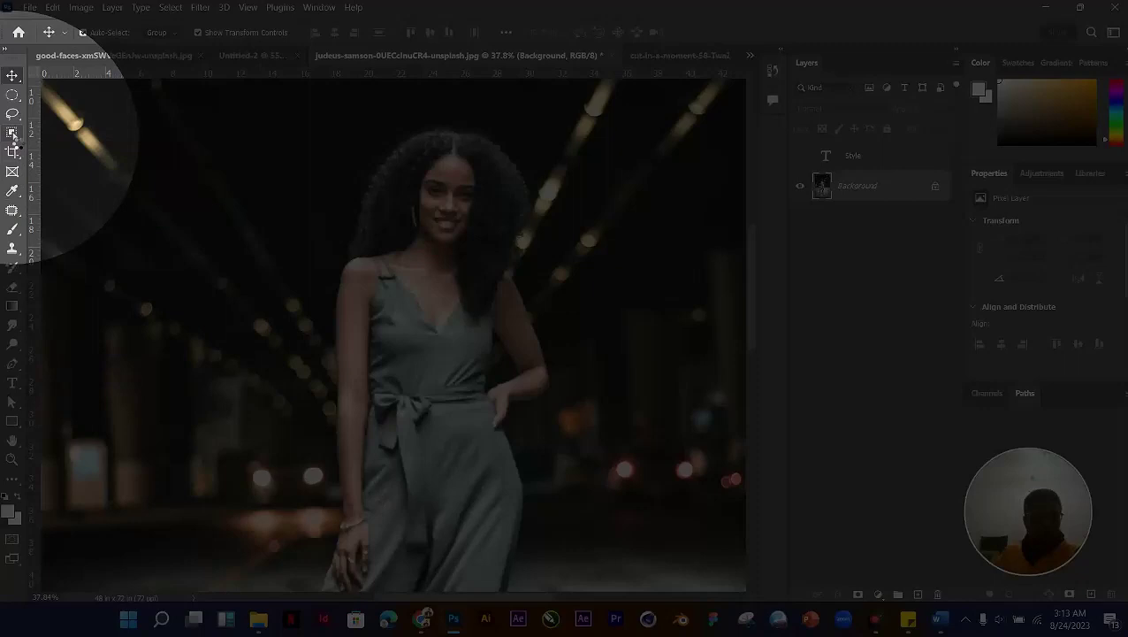
left_click(13, 133)
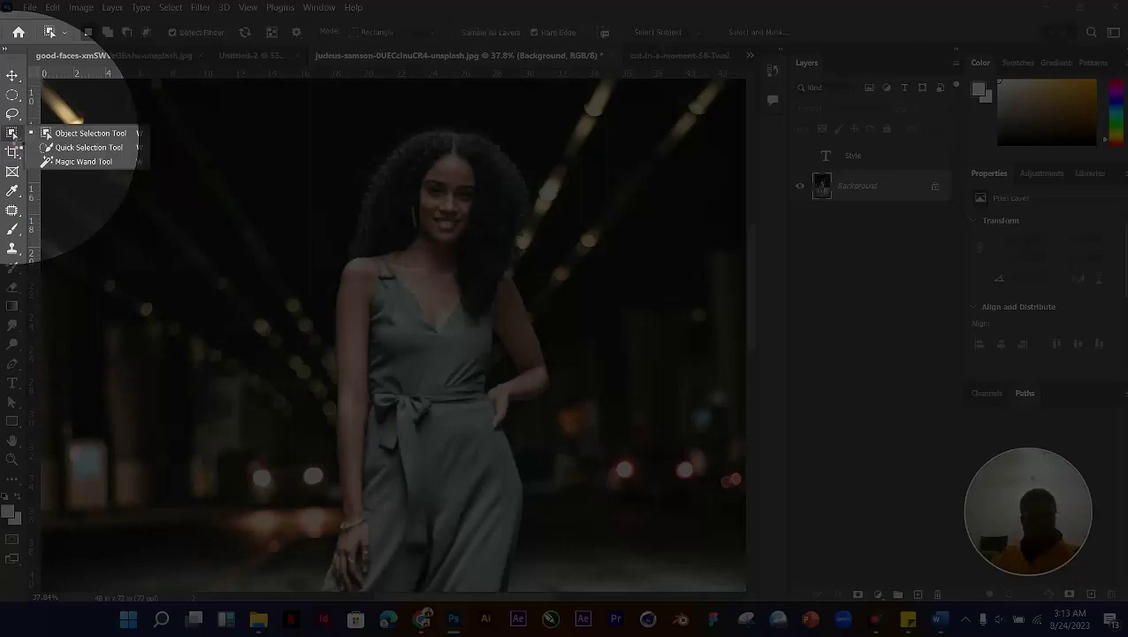
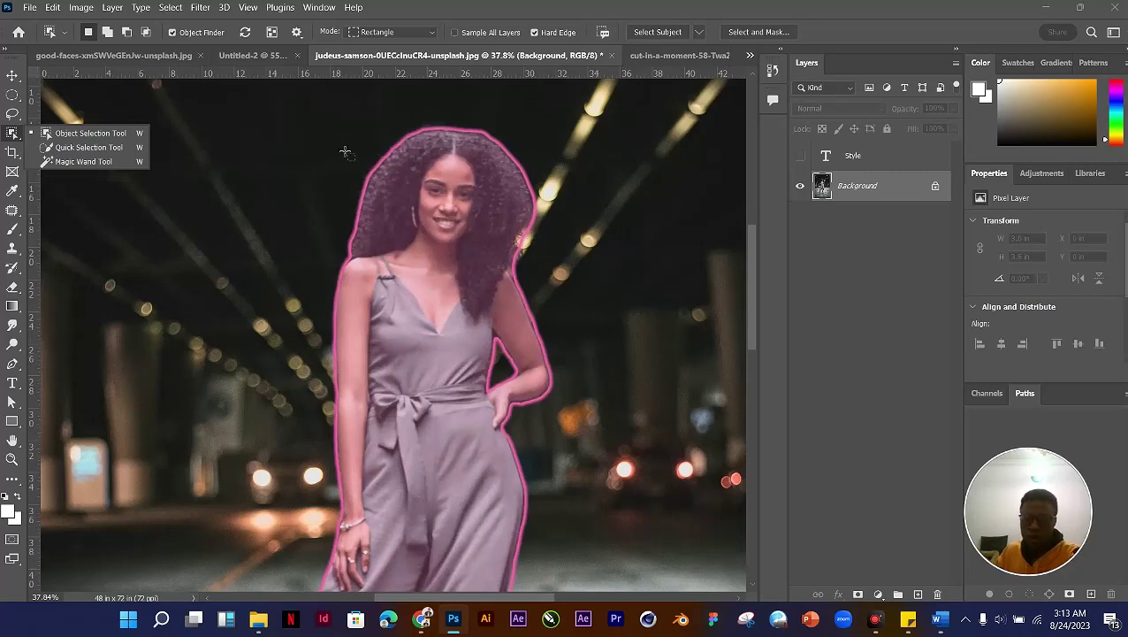
left_click(171, 7)
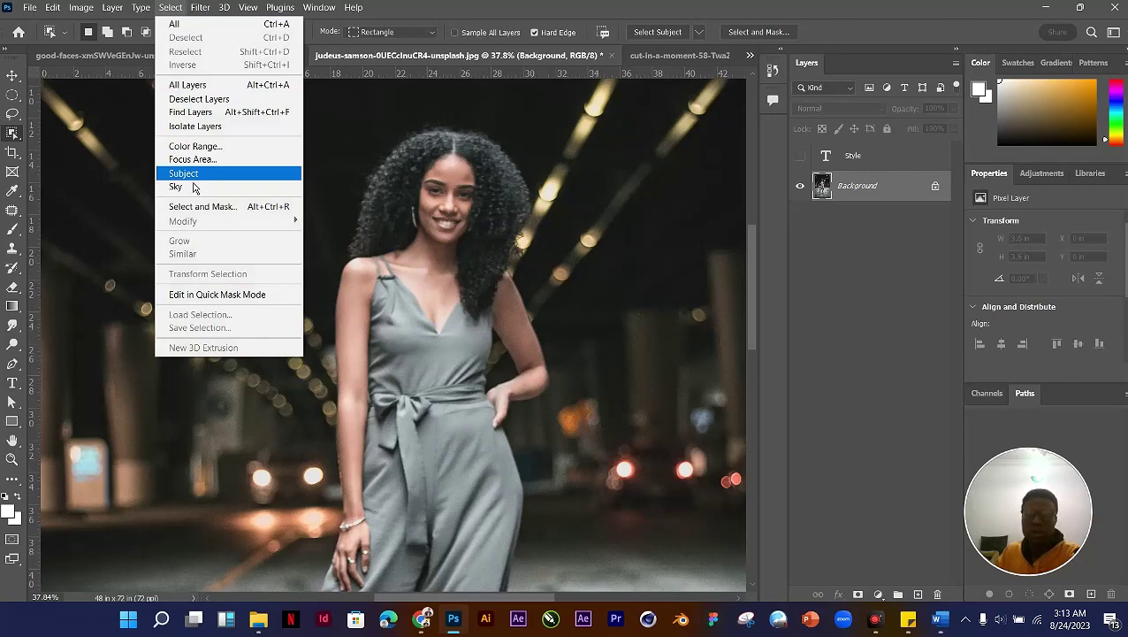
left_click(534, 18)
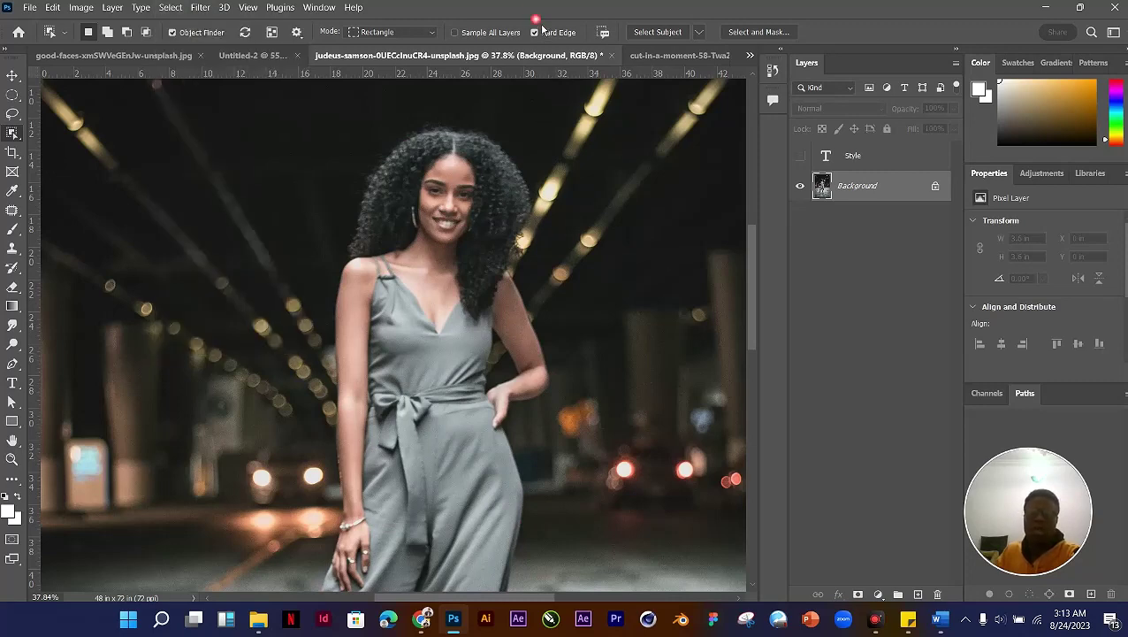
left_click(677, 33)
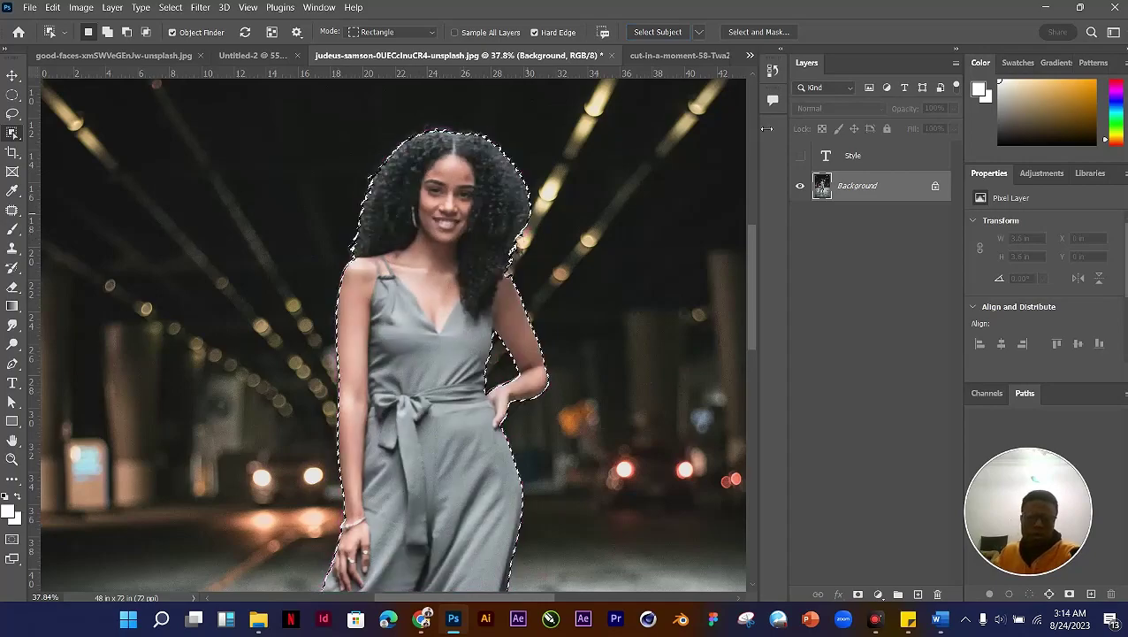
Step: Examine the selection edges around the woman's trouser hems, feet and shoe heels with the Move tool active
scroll(696, 161, "down", 2)
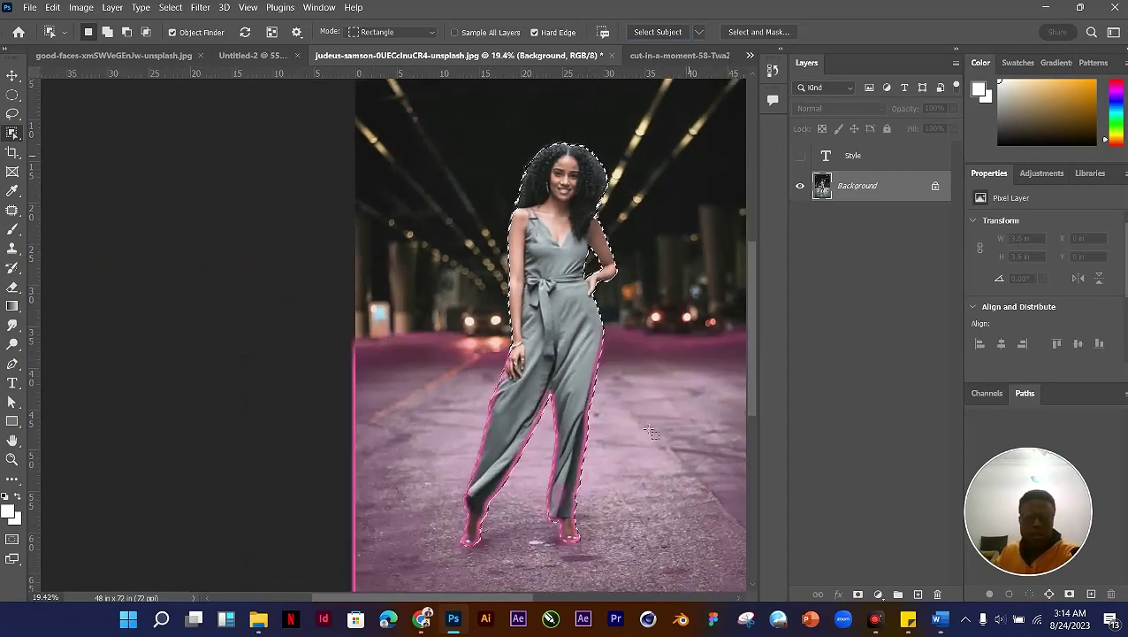
scroll(584, 565, "up", 5)
scroll(583, 566, "up", 1)
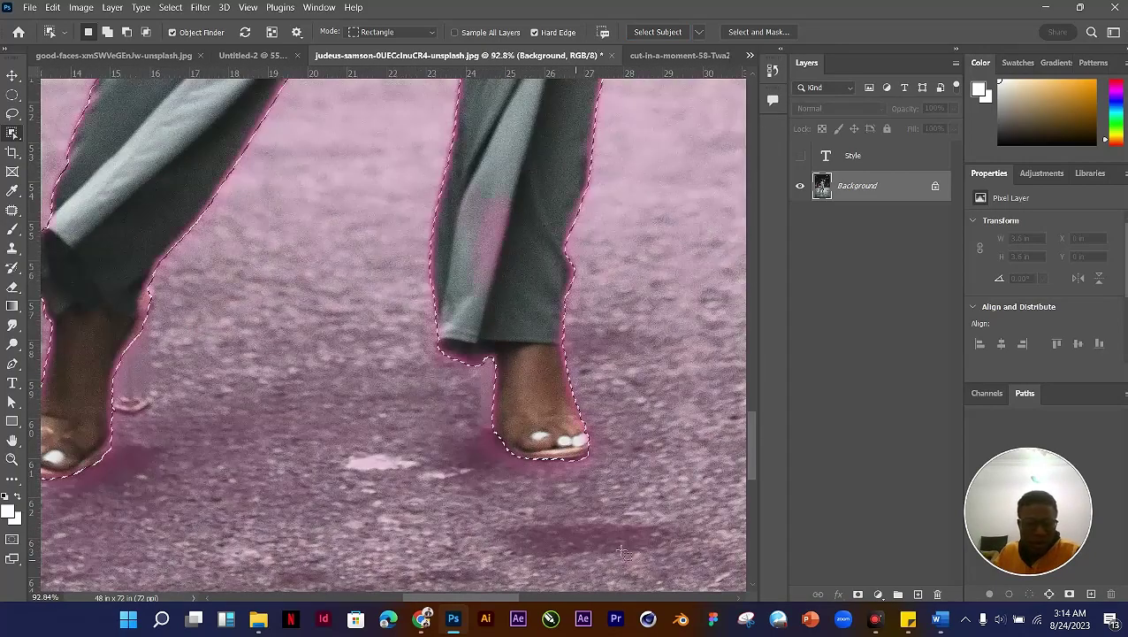
scroll(659, 509, "down", 1)
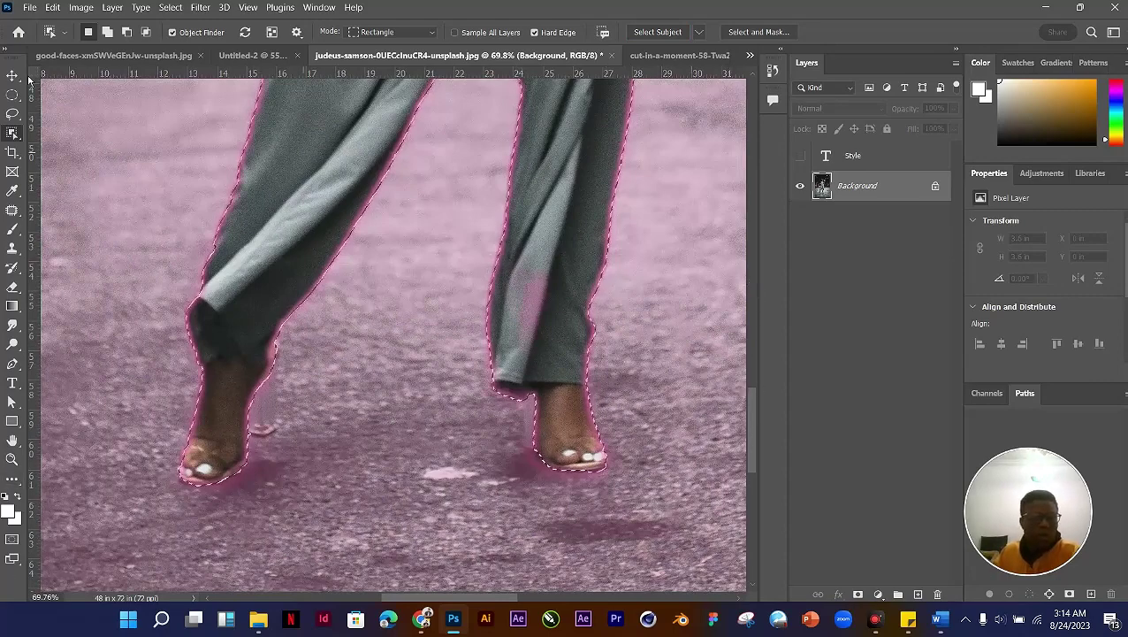
key("v")
scroll(349, 455, "up", 1)
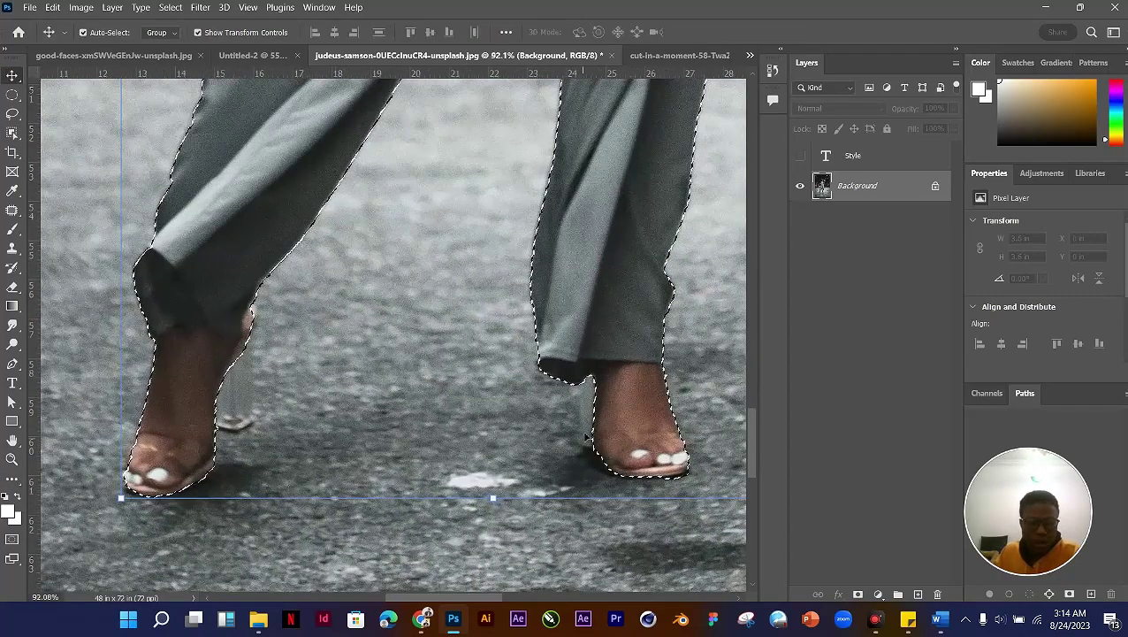
scroll(244, 332, "up", 2)
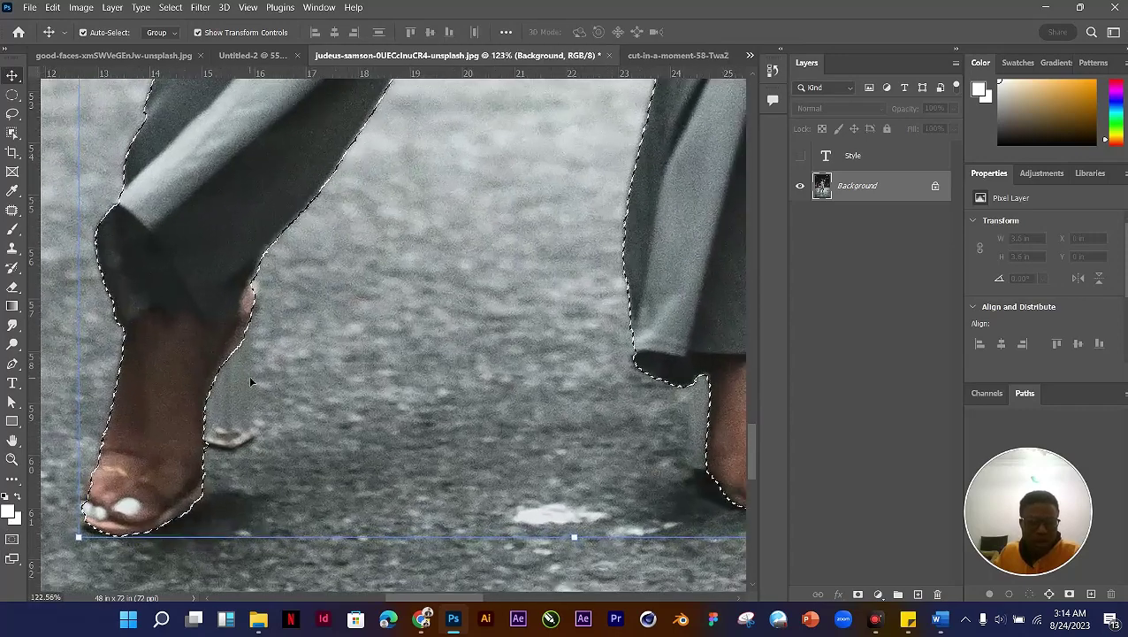
scroll(252, 460, "down", 1)
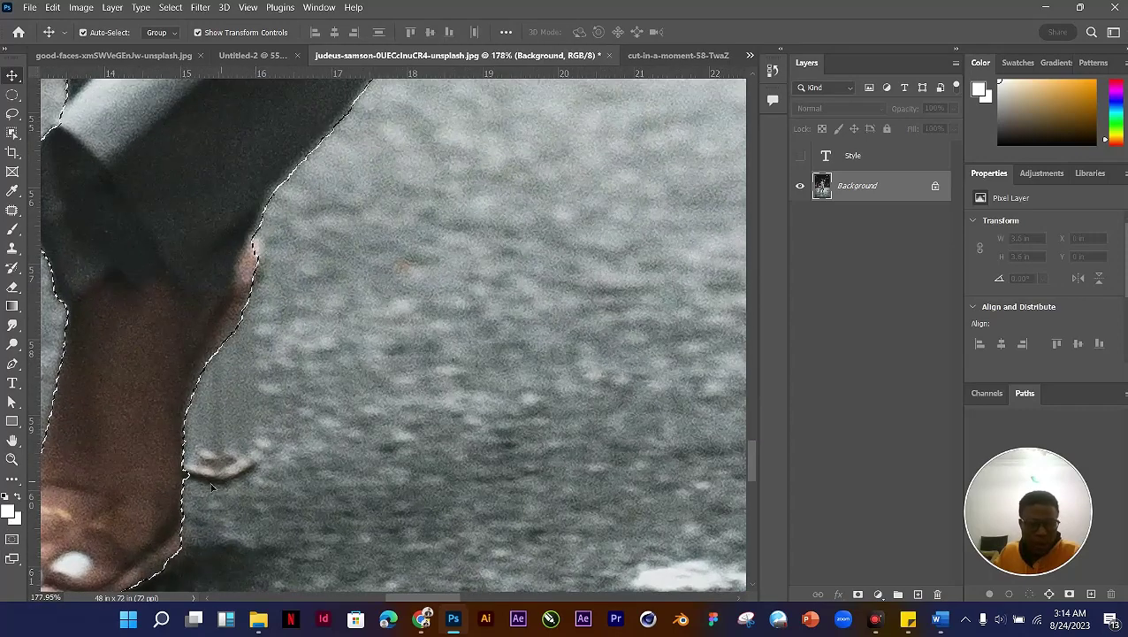
scroll(197, 458, "down", 2)
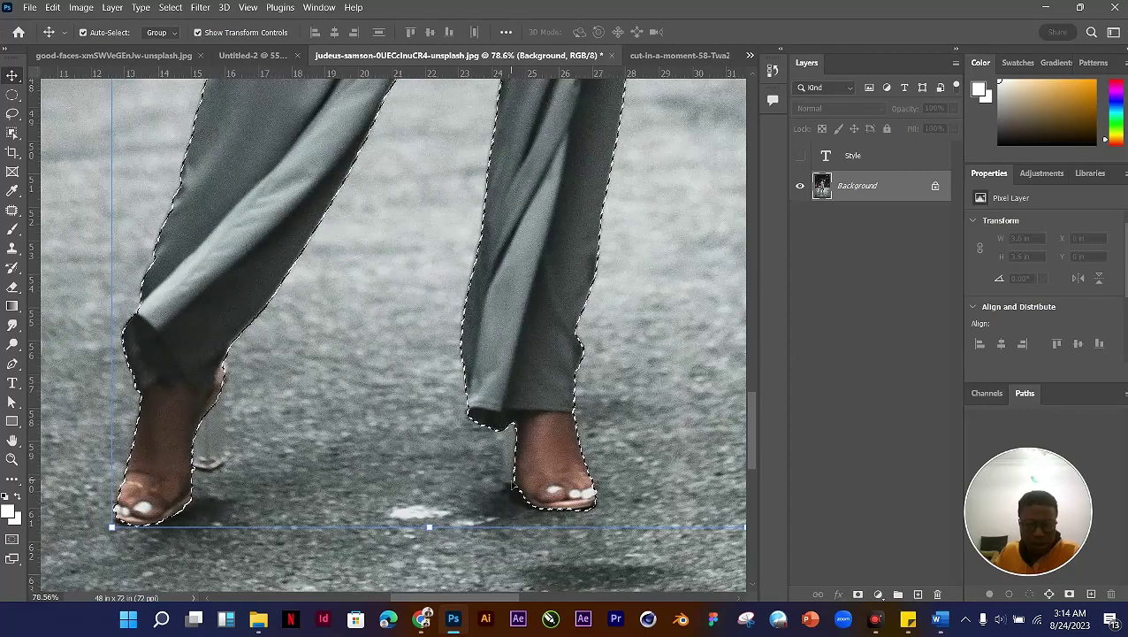
scroll(531, 426, "up", 2)
scroll(558, 430, "down", 1)
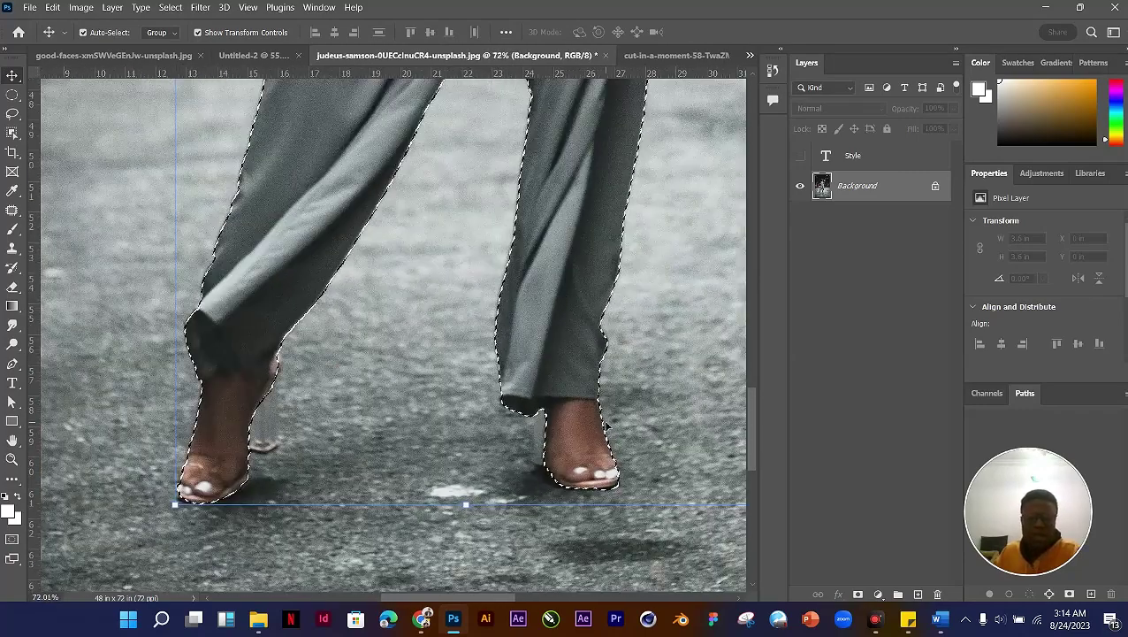
scroll(245, 449, "up", 1)
scroll(245, 449, "down", 1)
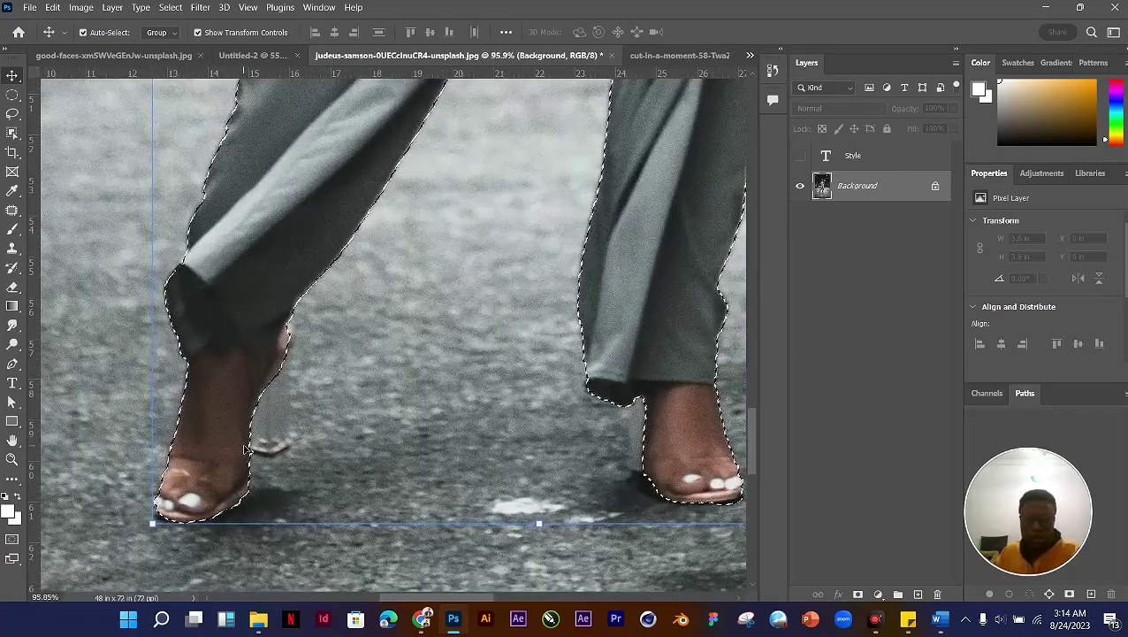
Step: Examine the selection outline around the woman's whole figure, especially her hair and shoulders
scroll(369, 453, "down", 2)
scroll(370, 452, "down", 3)
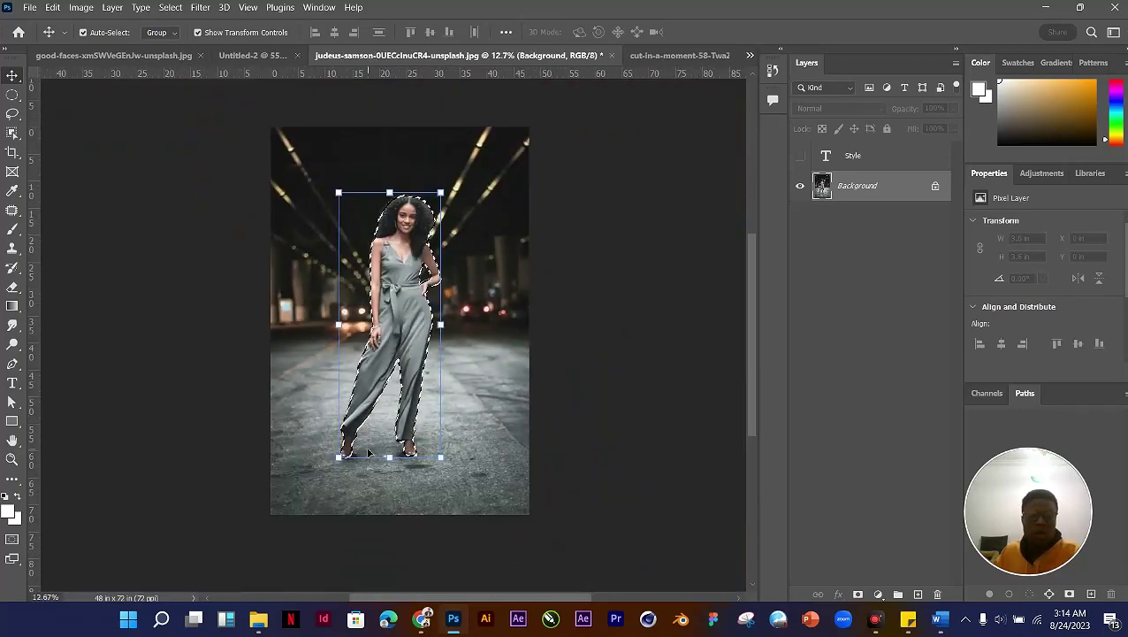
scroll(427, 360, "up", 3)
scroll(427, 360, "down", 2)
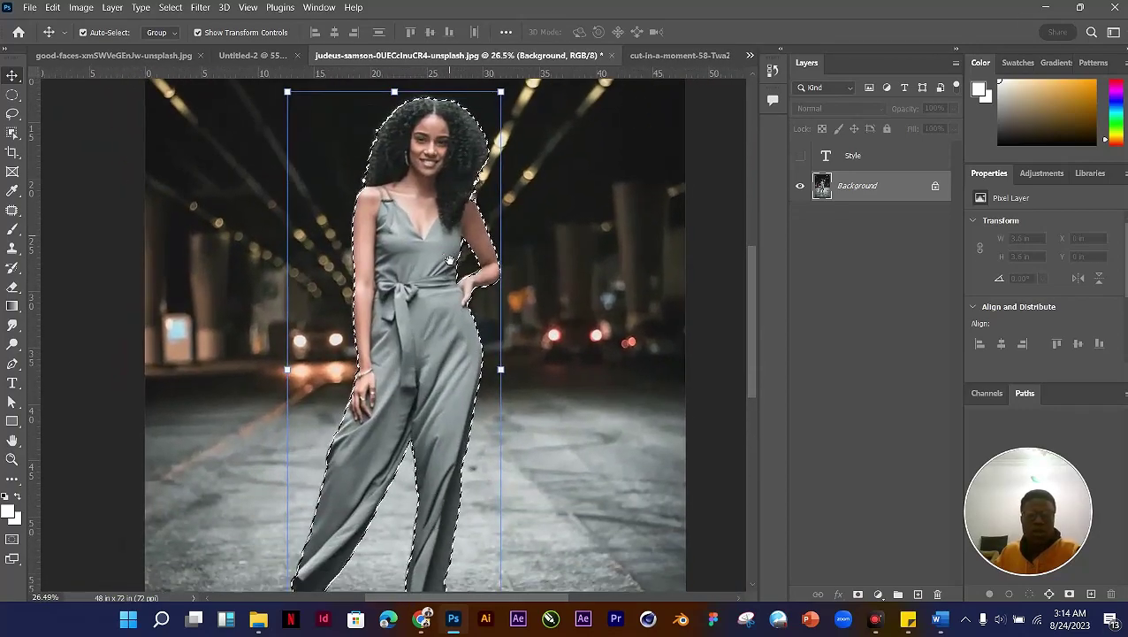
scroll(444, 483, "down", 3)
scroll(442, 468, "up", 3)
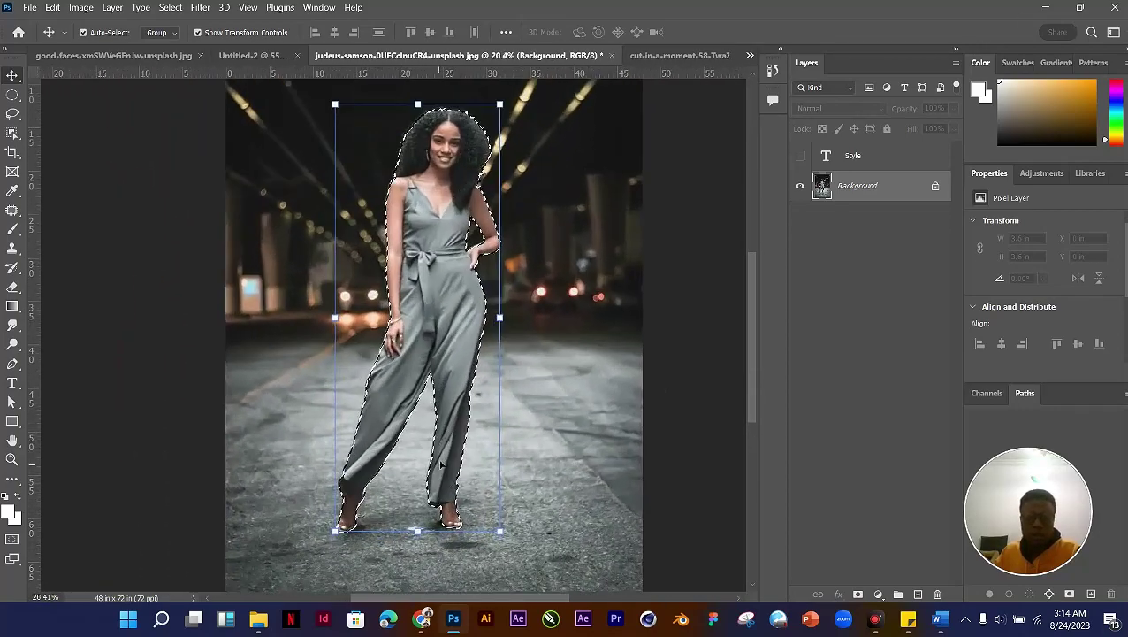
scroll(449, 217, "up", 2)
scroll(446, 213, "up", 2)
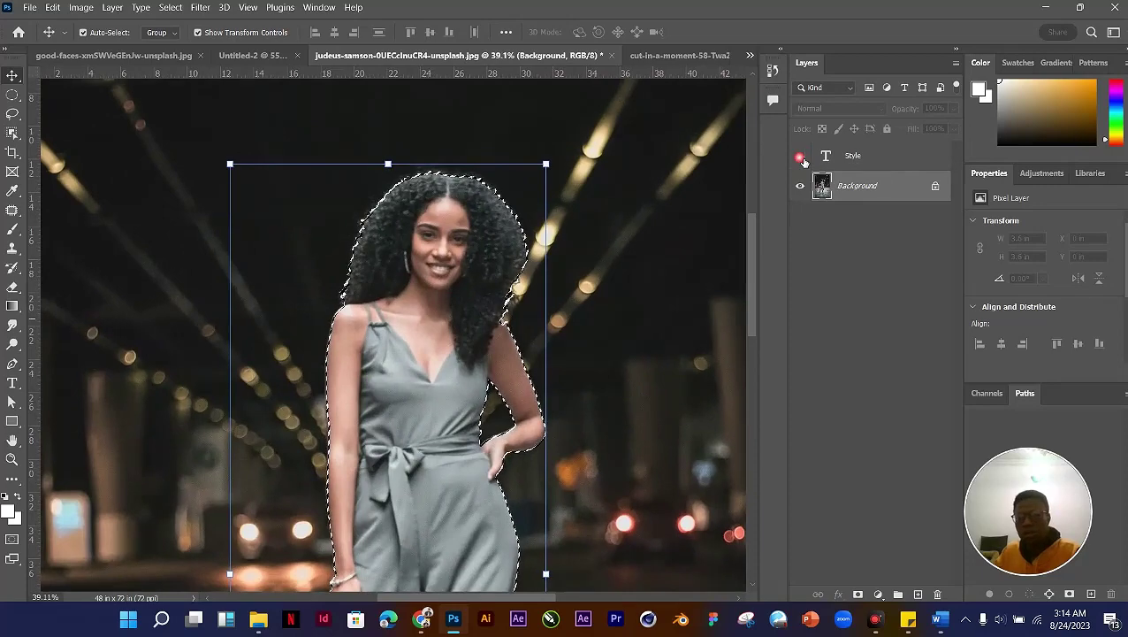
left_click(801, 157)
scroll(420, 265, "down", 1)
scroll(421, 265, "up", 2)
scroll(421, 266, "up", 1)
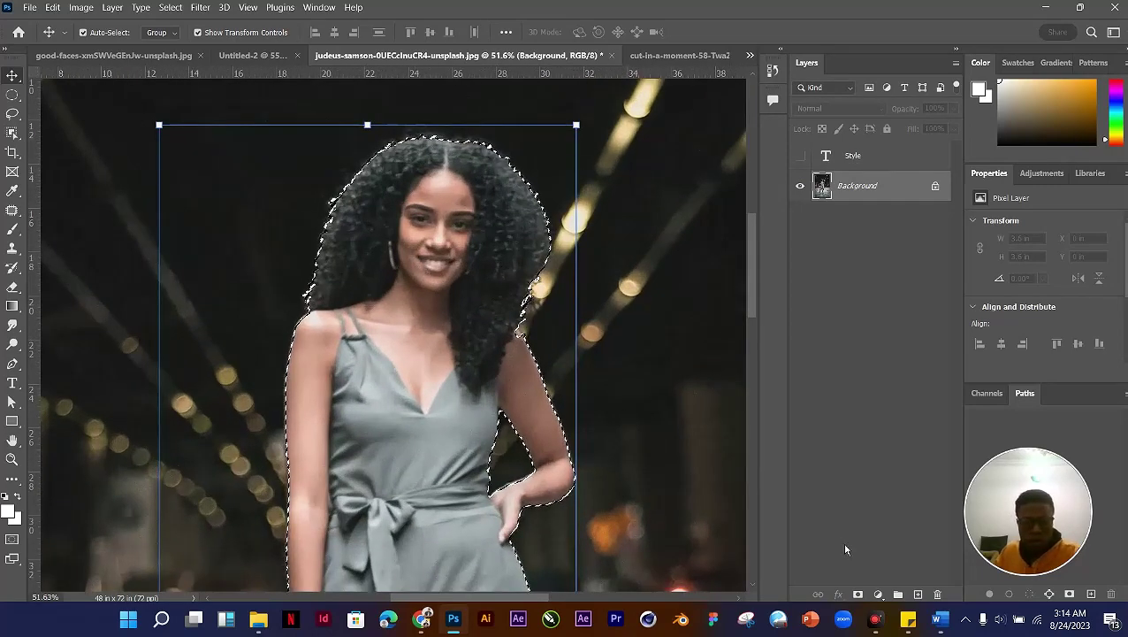
key("F4")
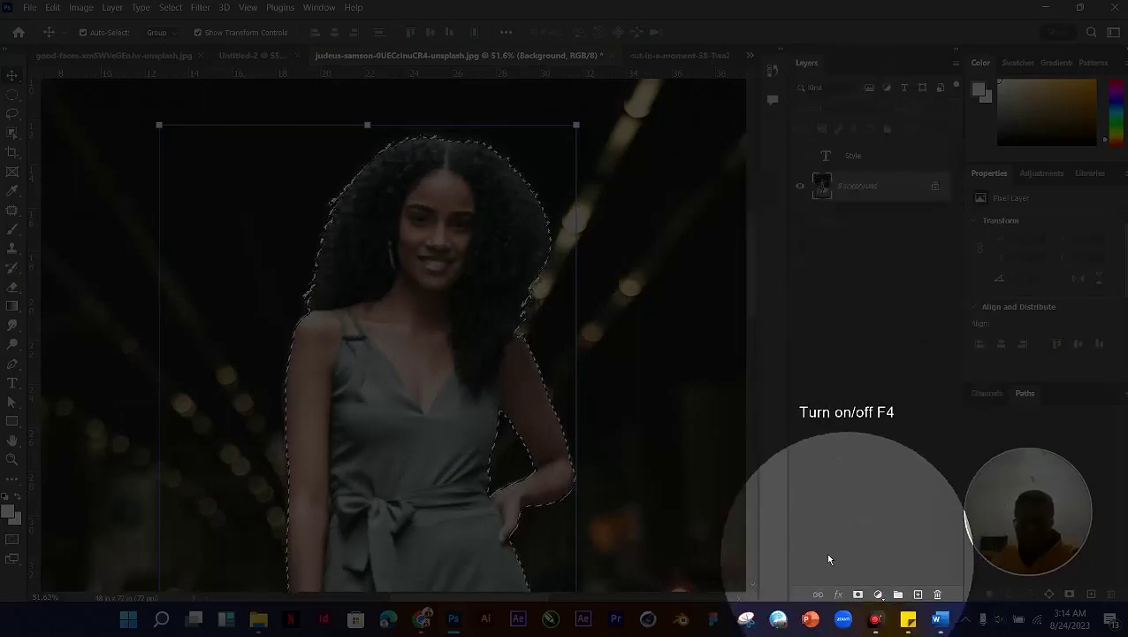
Step: Add a layer mask to the Background photo from the selection so that only the woman shows
key("ctrl+d")
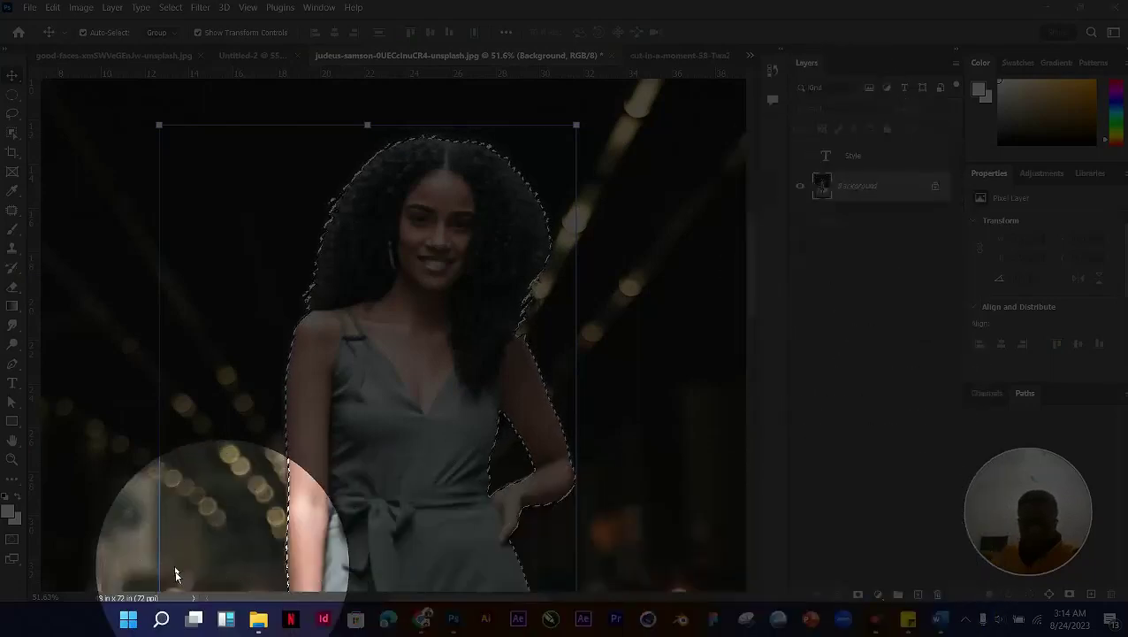
key("ctrl+z")
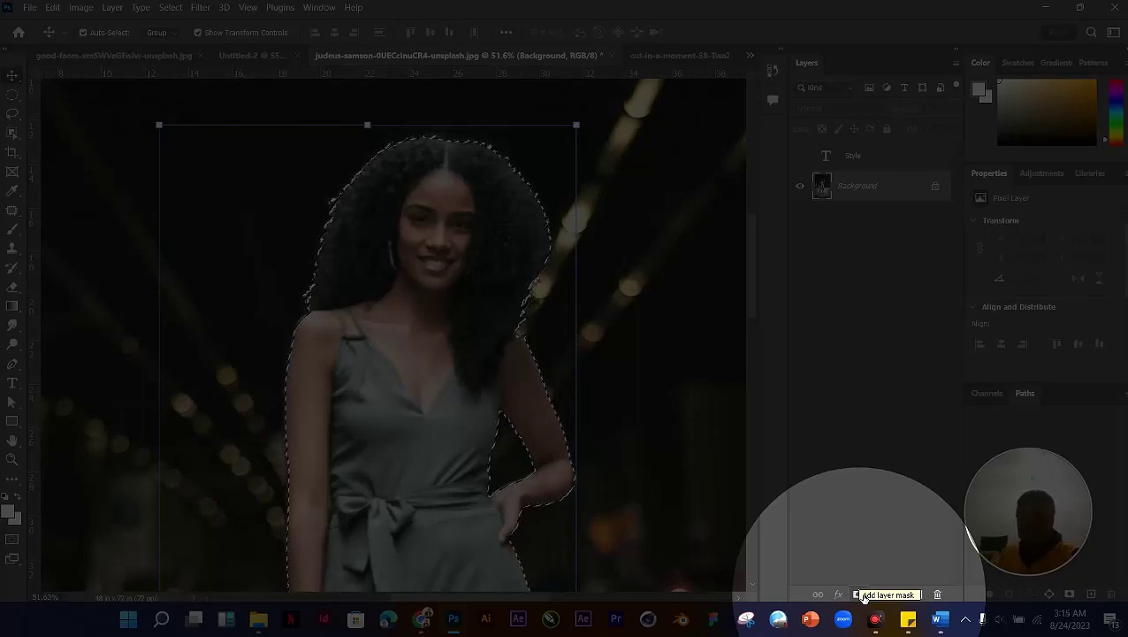
left_click(865, 596)
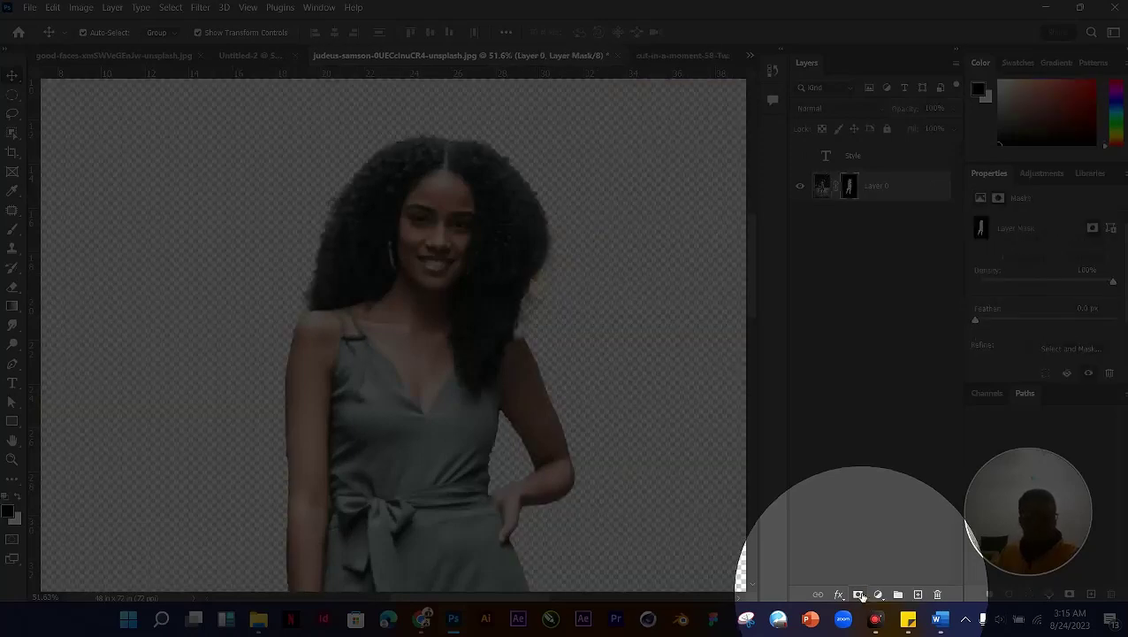
scroll(603, 285, "down", 6)
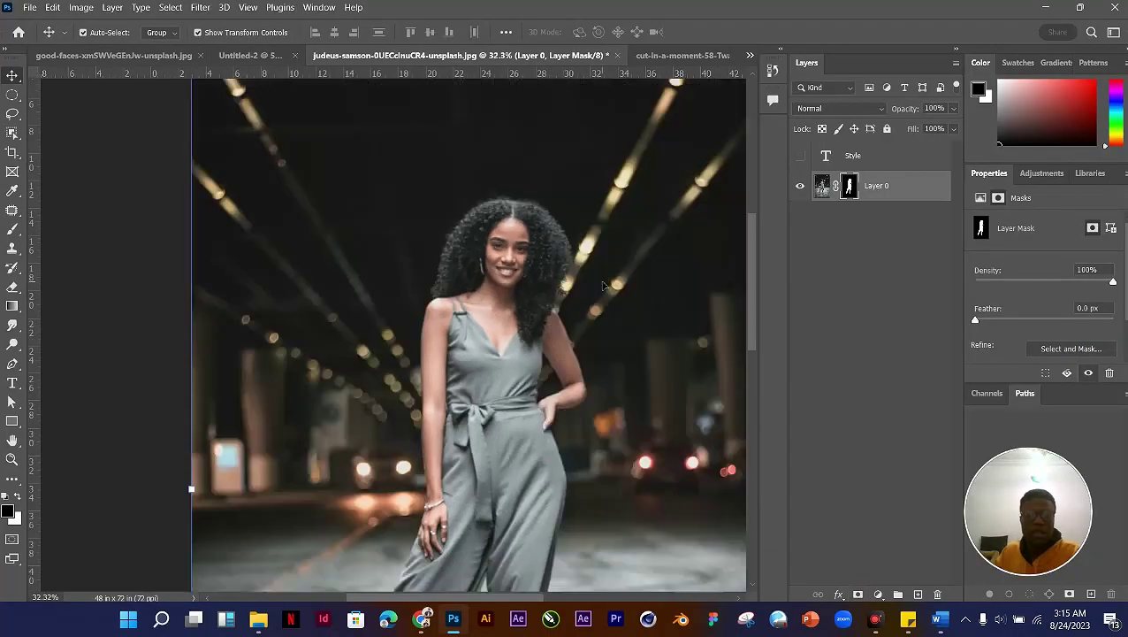
scroll(599, 307, "up", 3)
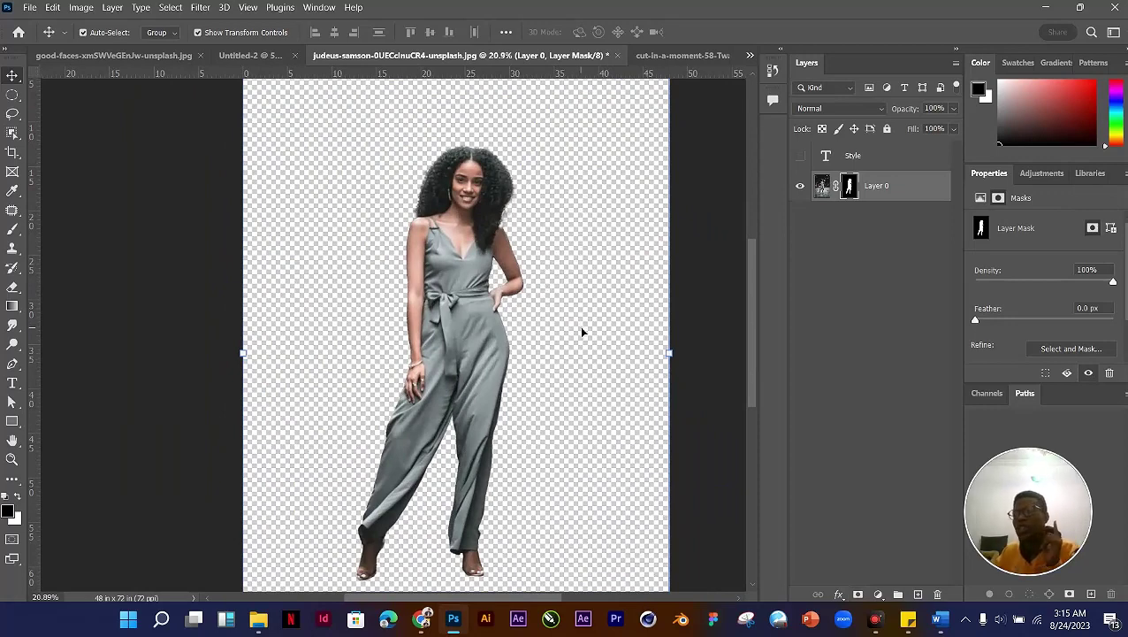
scroll(581, 332, "down", 1)
scroll(582, 332, "down", 1)
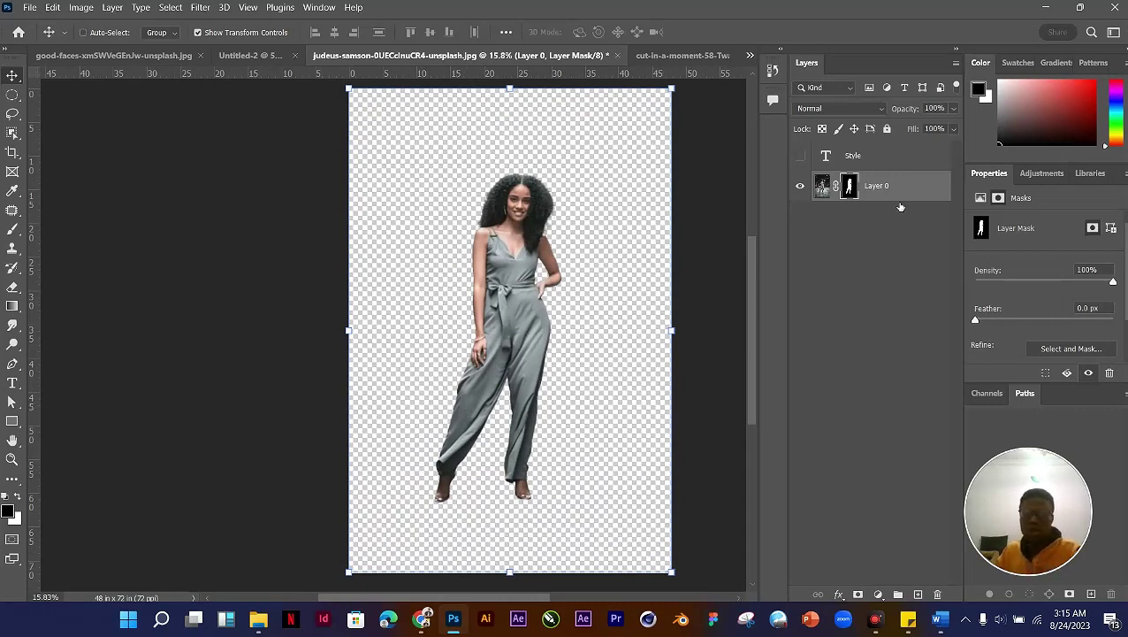
Step: Duplicate the masked Layer 0 together with its layer mask
key("ctrl+j")
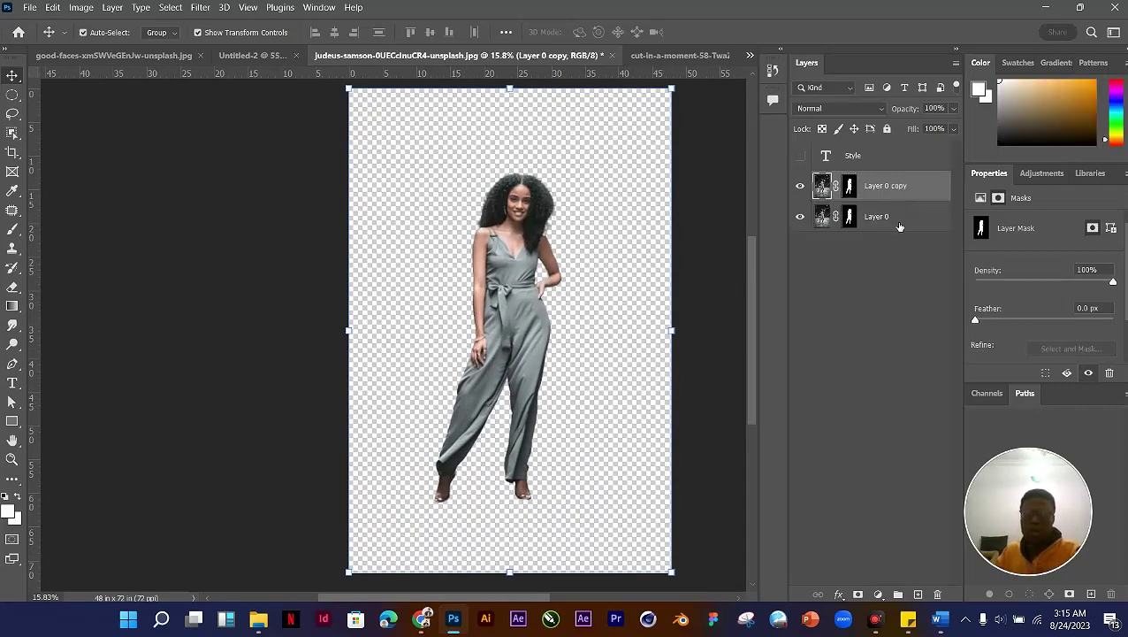
left_click(894, 221)
left_click(894, 203)
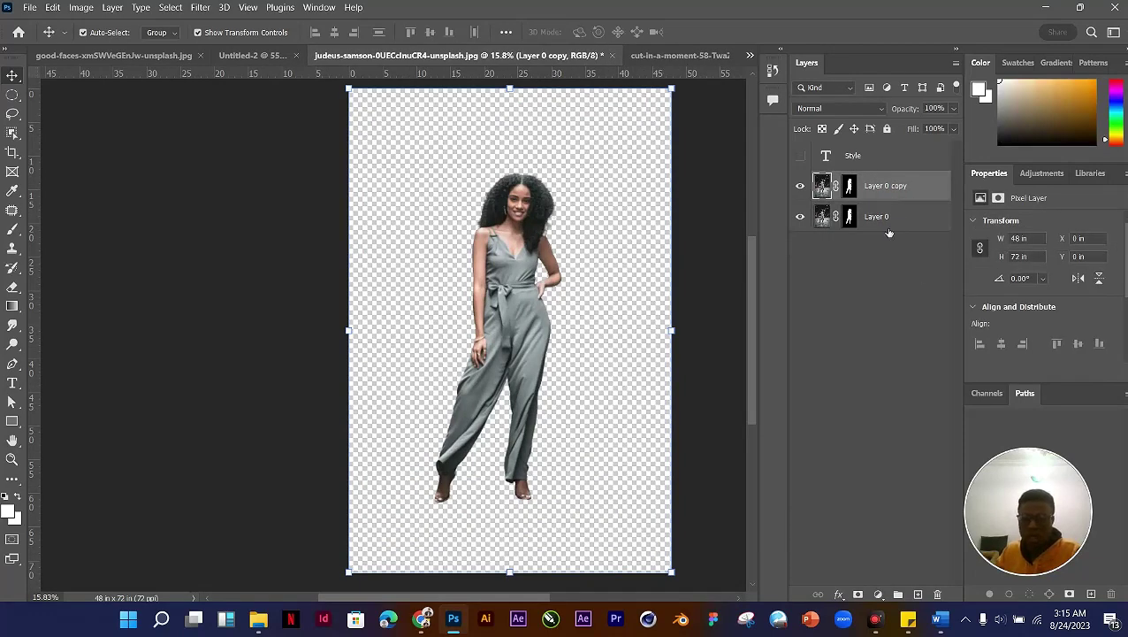
Step: Delete the layer mask from the lower Layer 0 to restore the full background photo
left_click(850, 217)
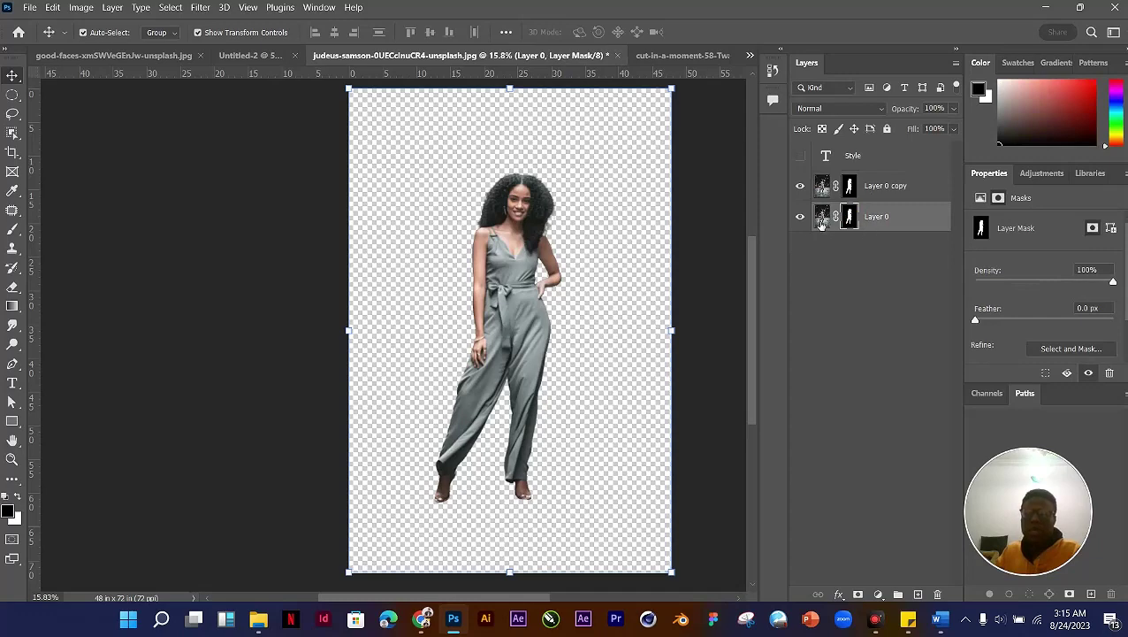
mouse_move(850, 224)
left_mouse_down()
mouse_move(882, 352)
mouse_move(855, 195)
mouse_move(856, 249)
mouse_move(852, 223)
left_mouse_up()
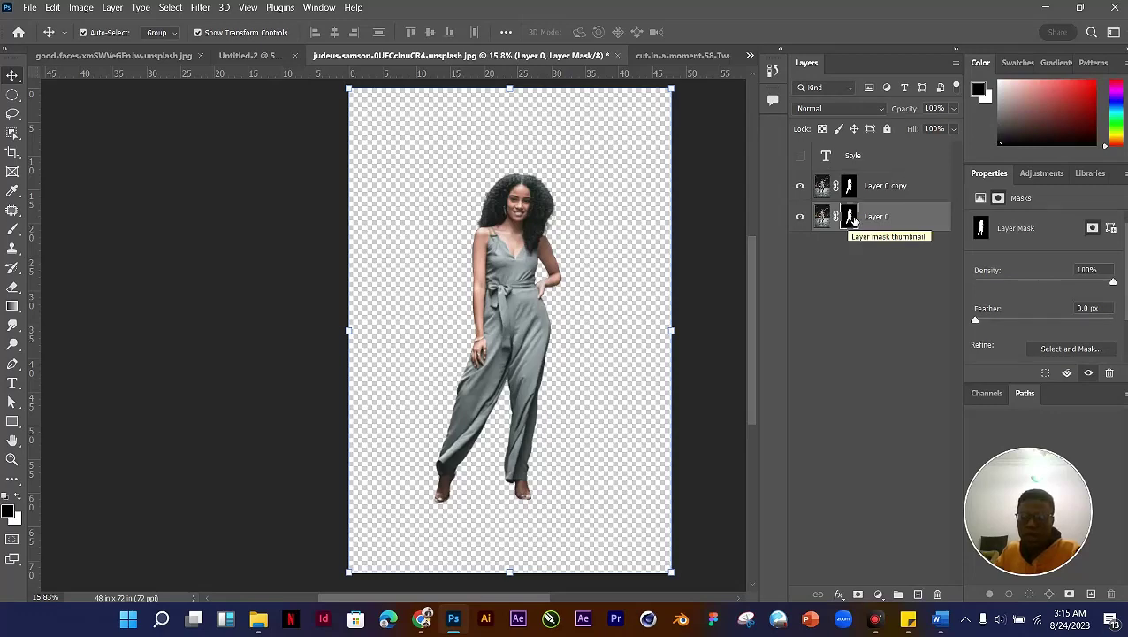
key("F4")
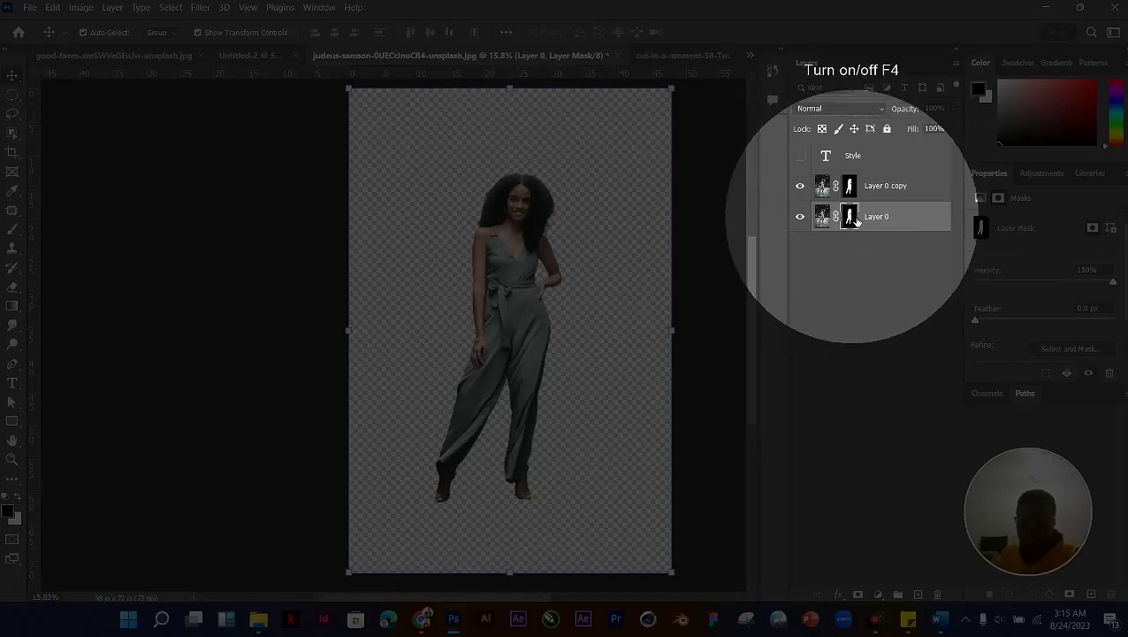
mouse_move(855, 220)
left_mouse_down()
mouse_move(944, 595)
mouse_move(887, 299)
mouse_move(854, 219)
left_mouse_up()
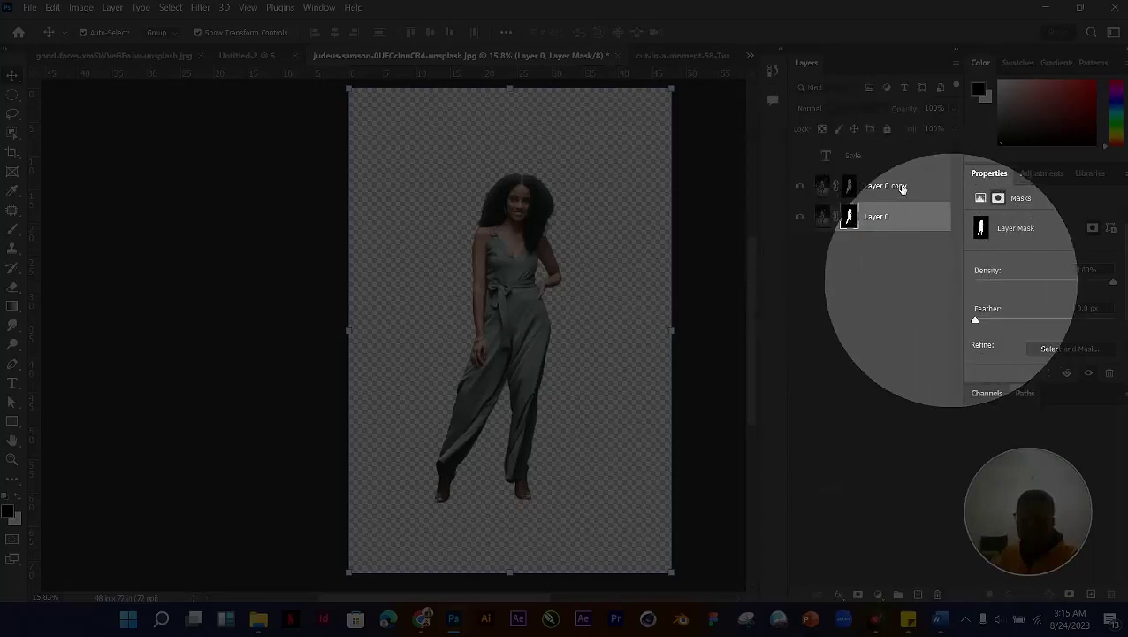
left_click(1110, 374)
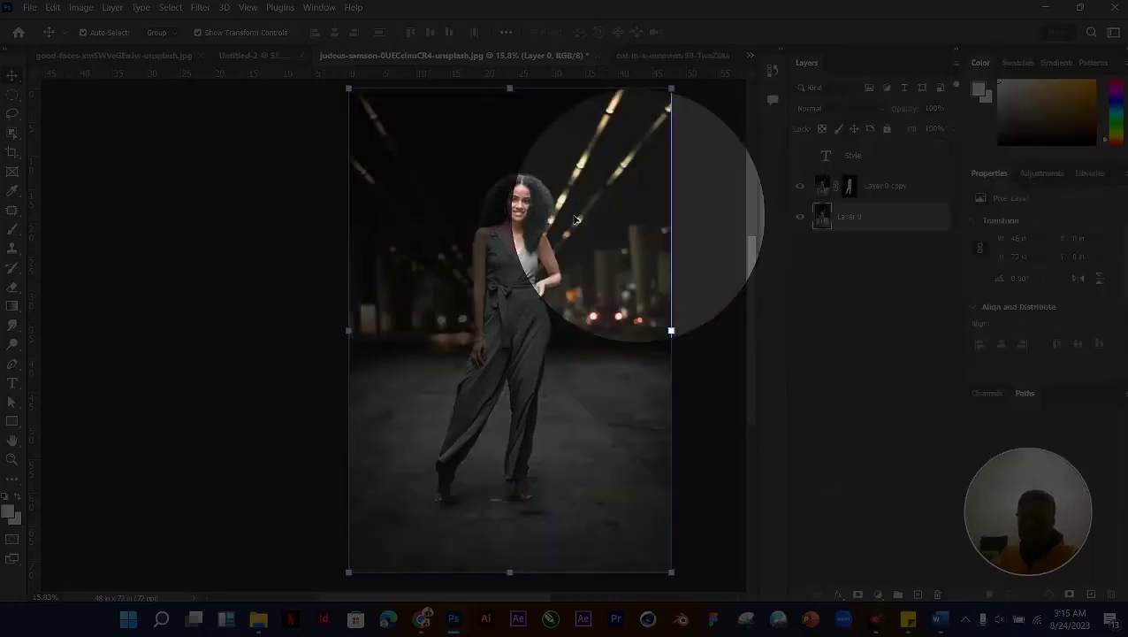
scroll(527, 232, "down", 2)
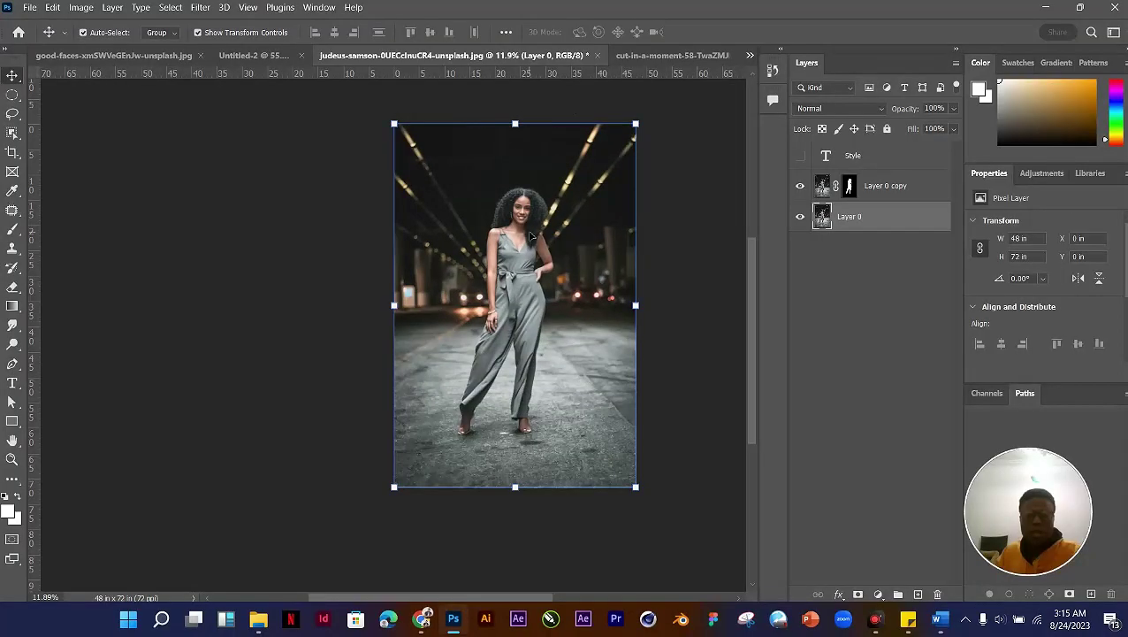
Step: Compare Layer 0 copy with the lower Layer 0 by hiding the lower layer and showing it again
left_click(864, 219, "ctrl")
left_click(865, 223)
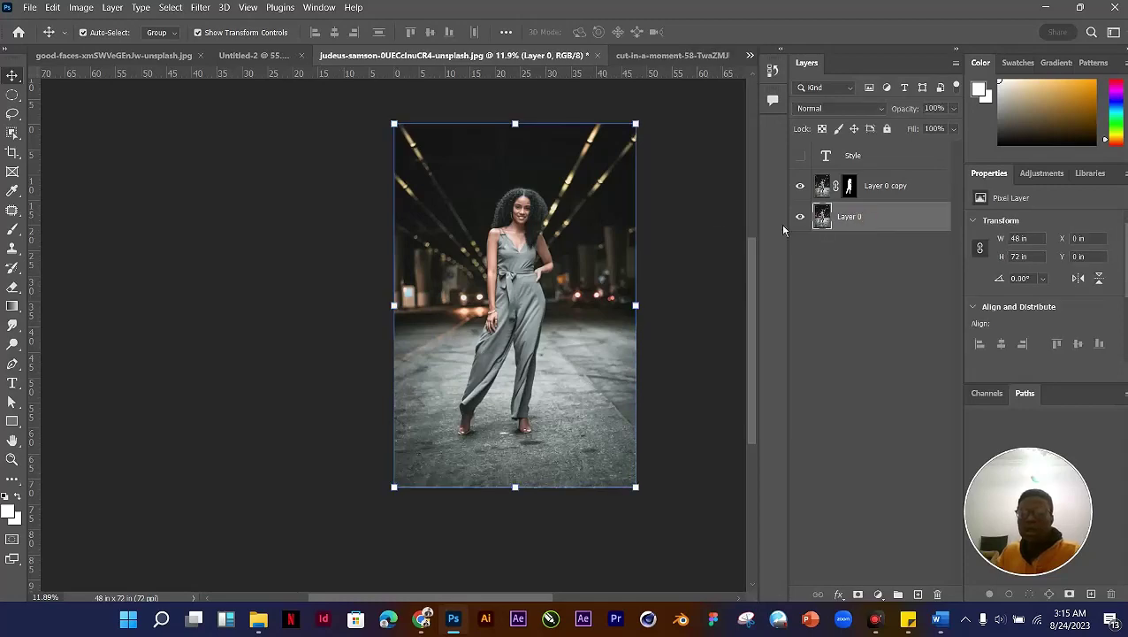
left_click(868, 194)
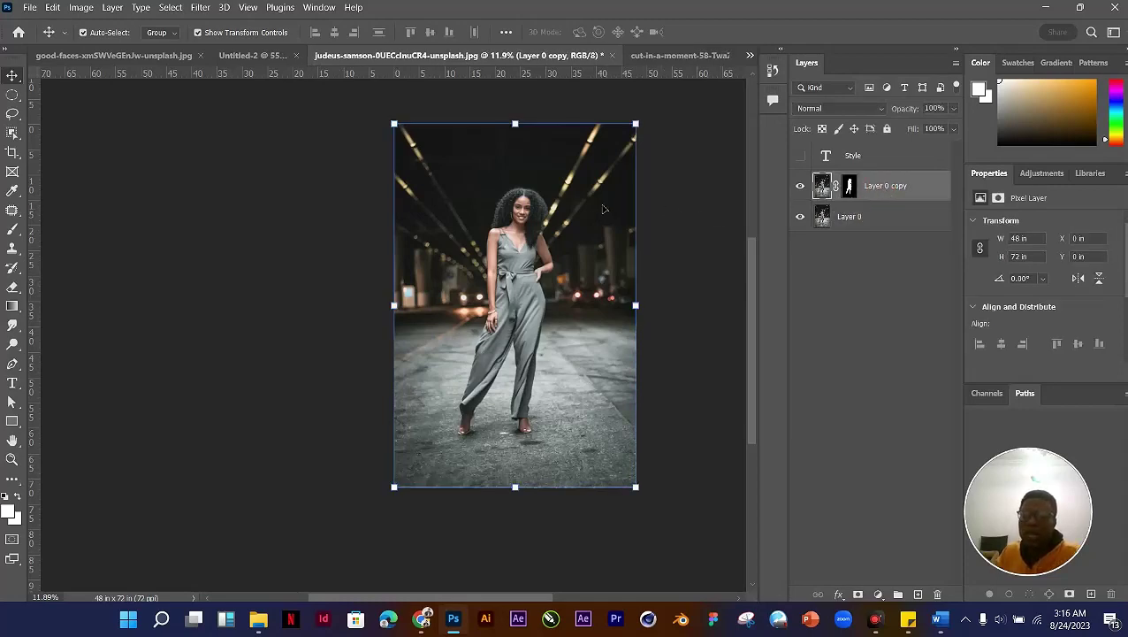
scroll(604, 209, "up", 1)
scroll(718, 214, "down", 2)
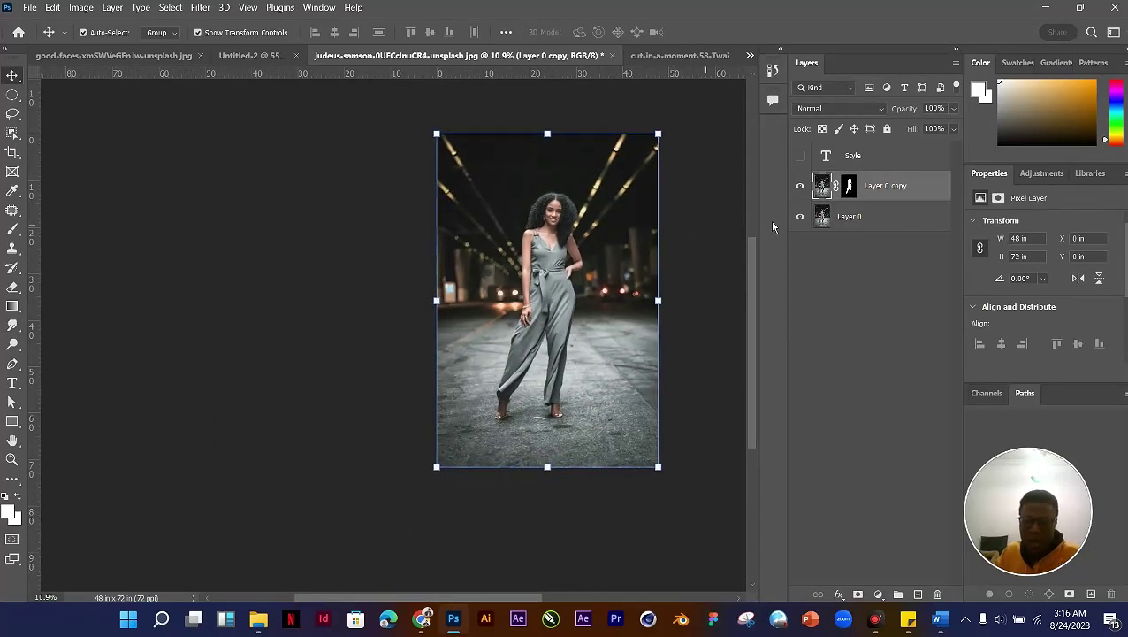
left_click(864, 218)
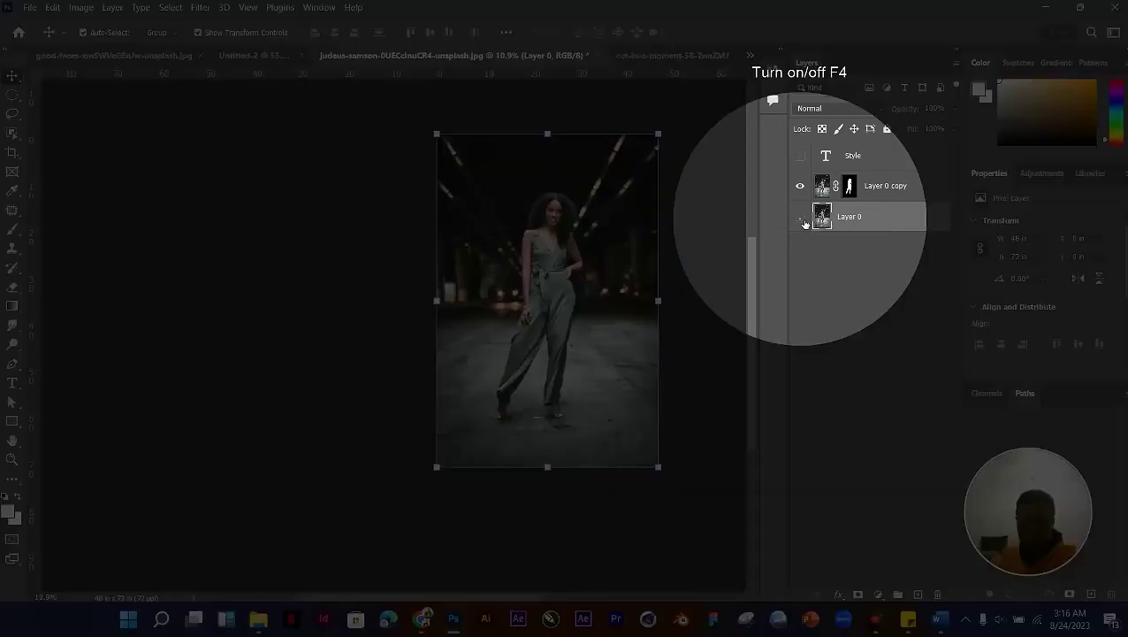
left_click(802, 219)
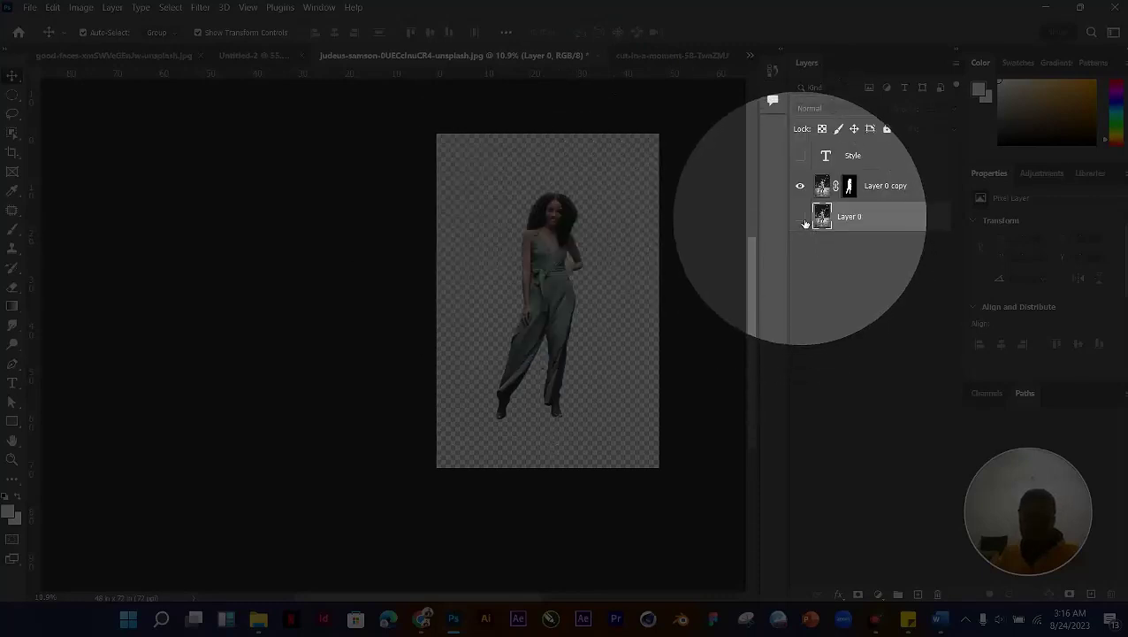
left_click(801, 218)
scroll(539, 249, "up", 2)
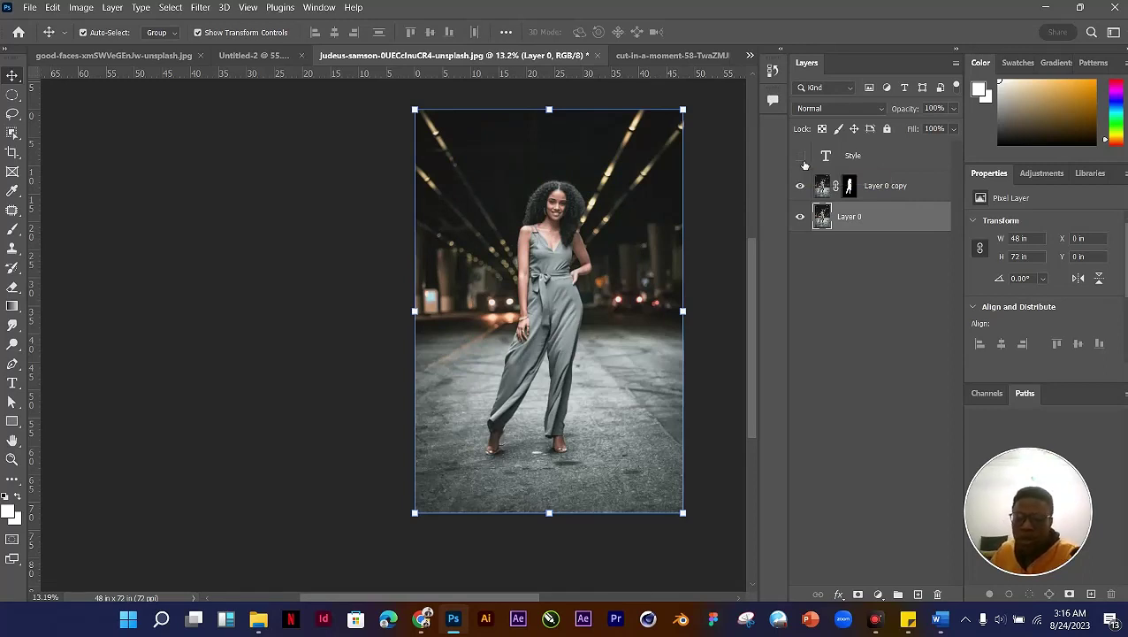
Step: Show the Style text layer and move the text up across the woman's head and chest
left_click(801, 157)
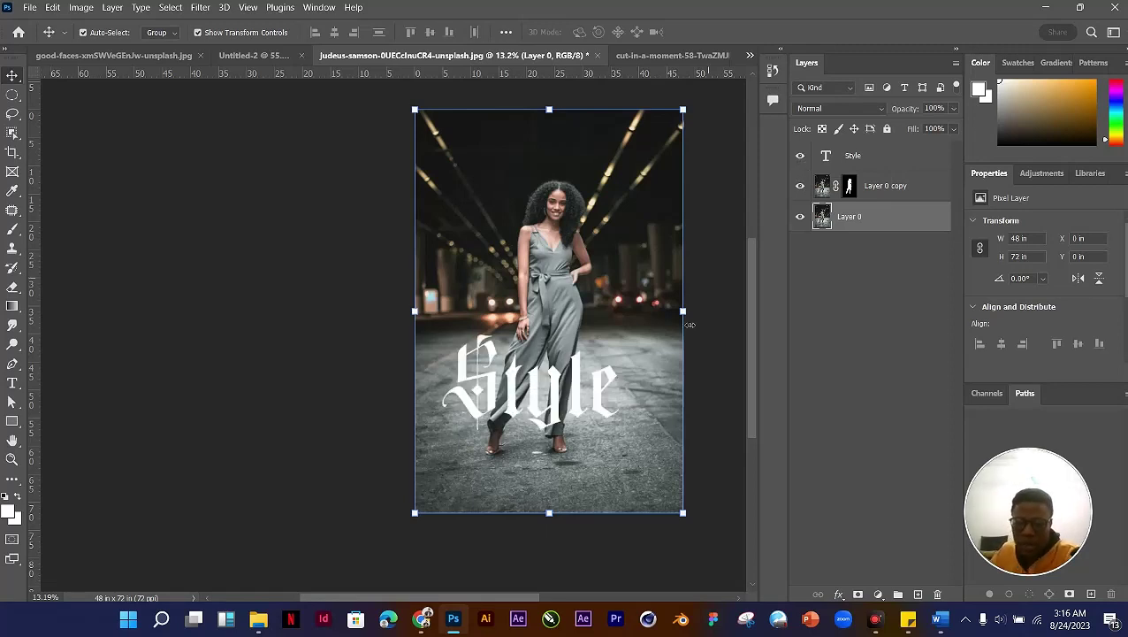
left_click_drag(597, 405, 622, 251)
Step: Reorder the Style layer between Layer 0 copy and Layer 0 so the text sits behind the woman
left_click_drag(871, 158, 871, 204)
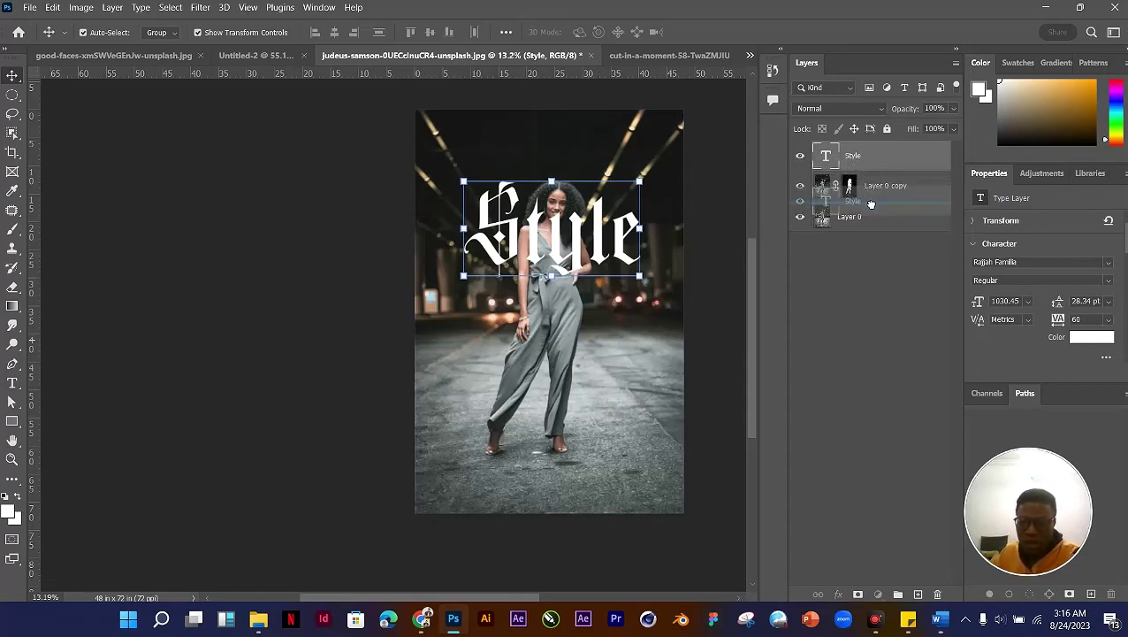
left_click_drag(871, 204, 871, 204)
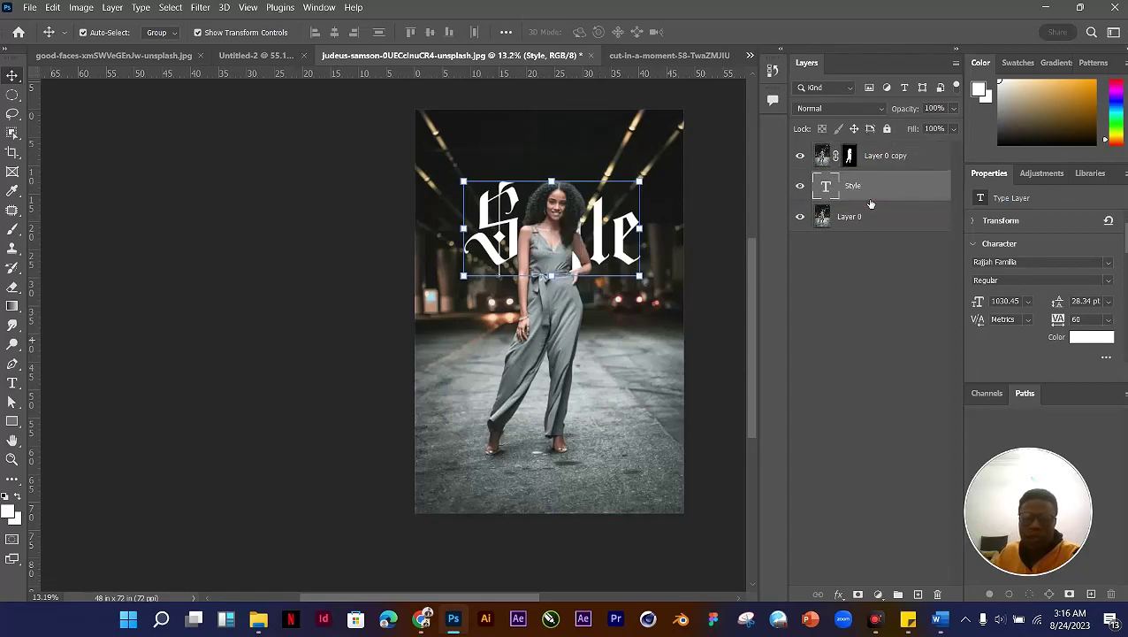
left_click_drag(694, 255, 708, 236)
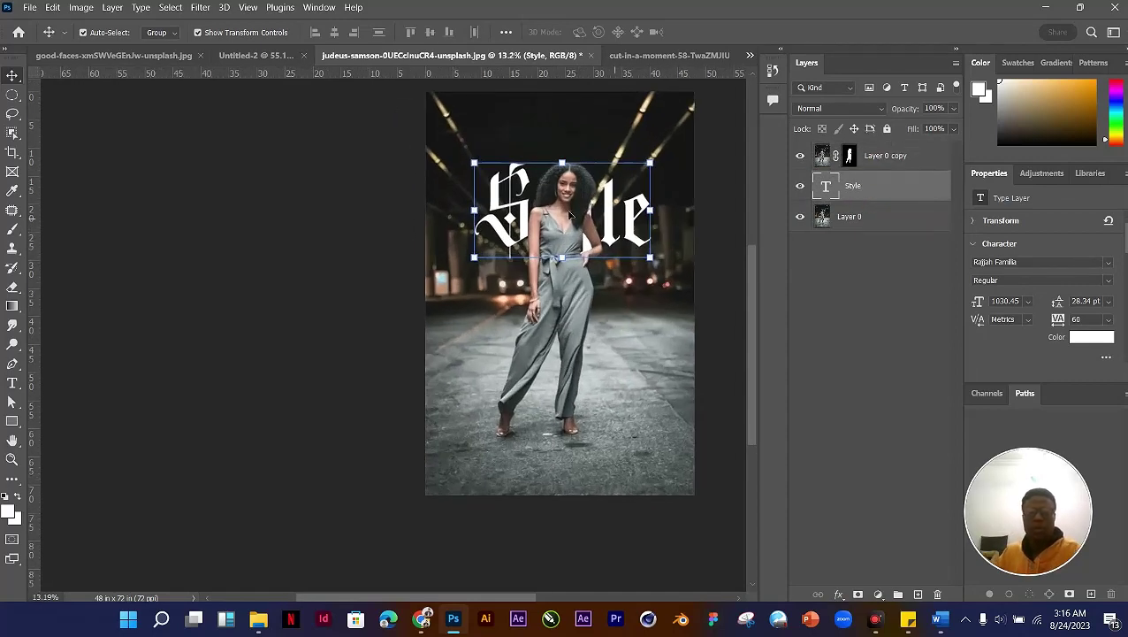
left_click_drag(584, 207, 480, 255)
scroll(516, 221, "up", 5)
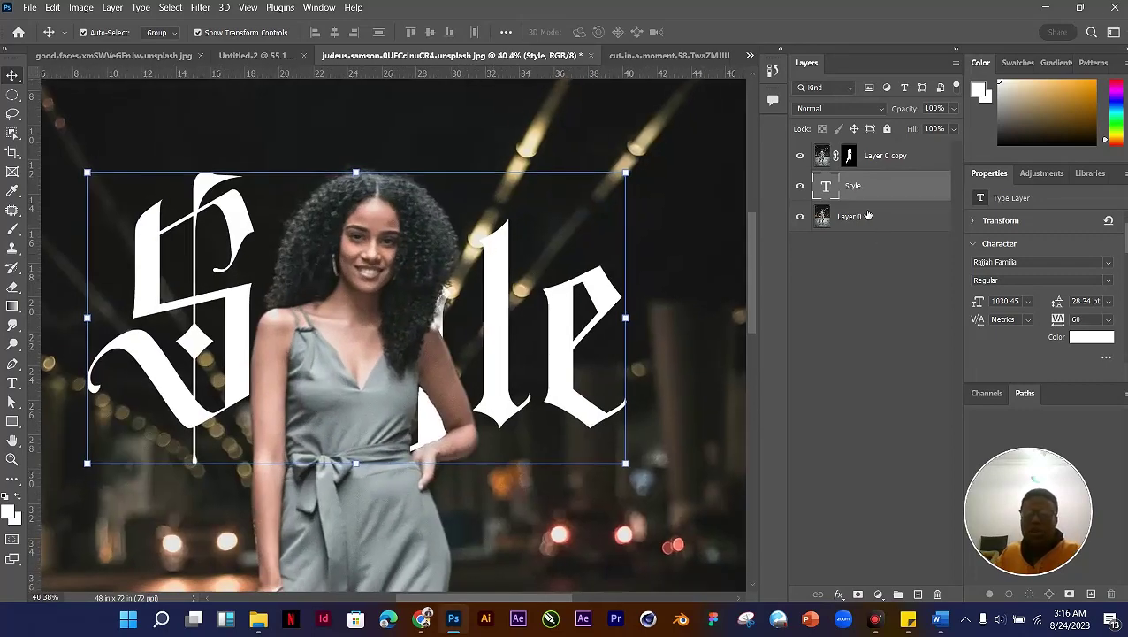
Step: Disable the layer mask on Layer 0 copy and re-enable it to compare the text effect
left_click(849, 158, "shift")
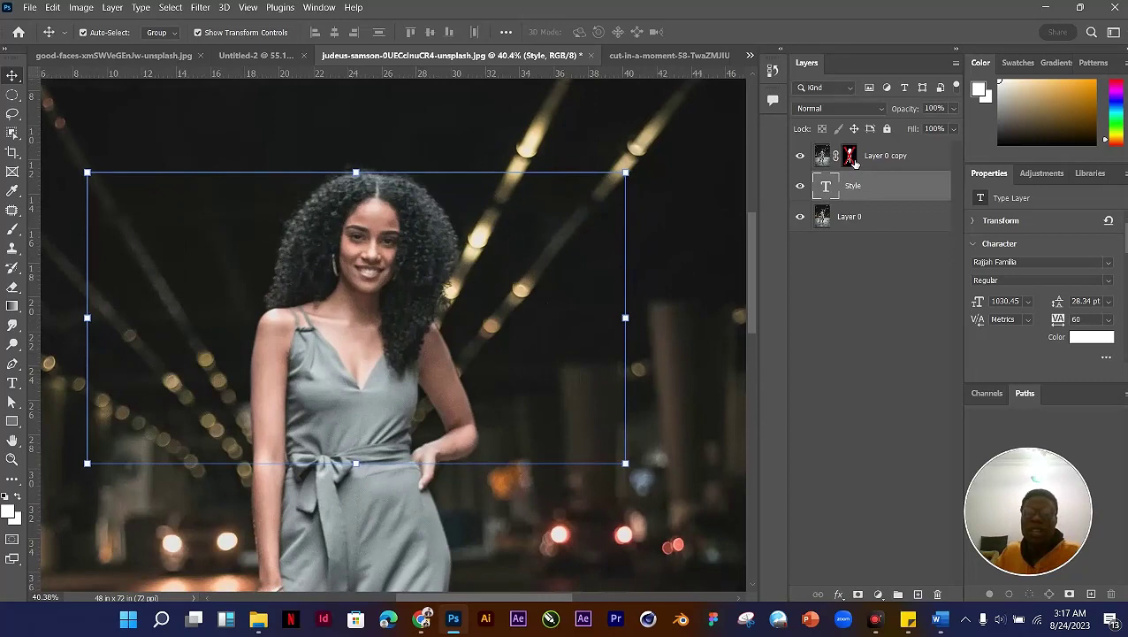
scroll(634, 195, "down", 5)
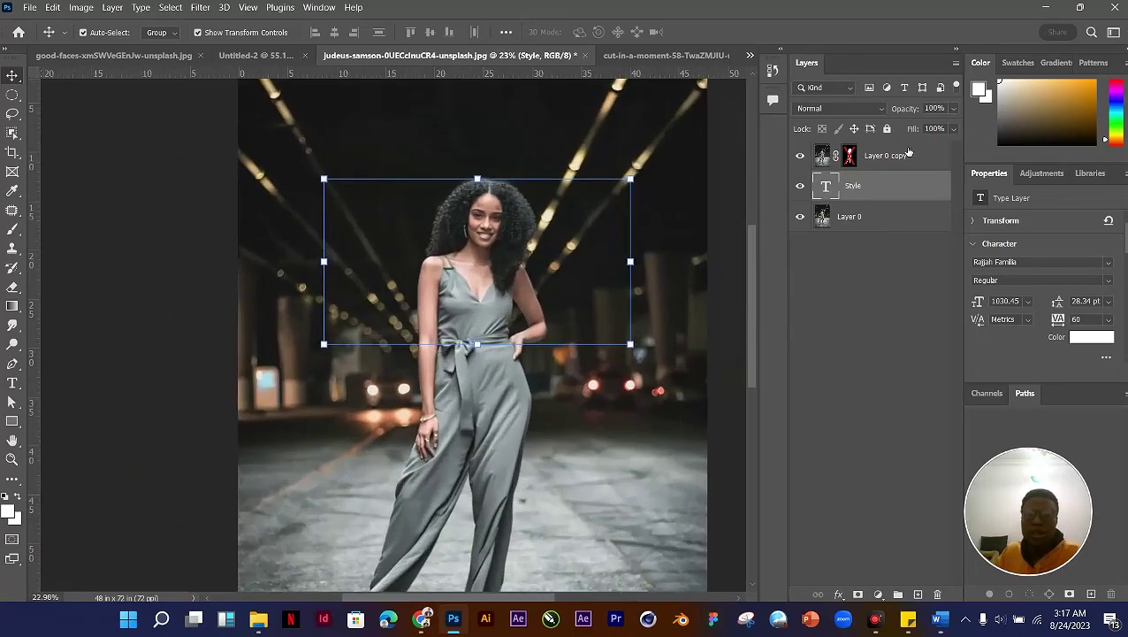
left_click(850, 157, "shift")
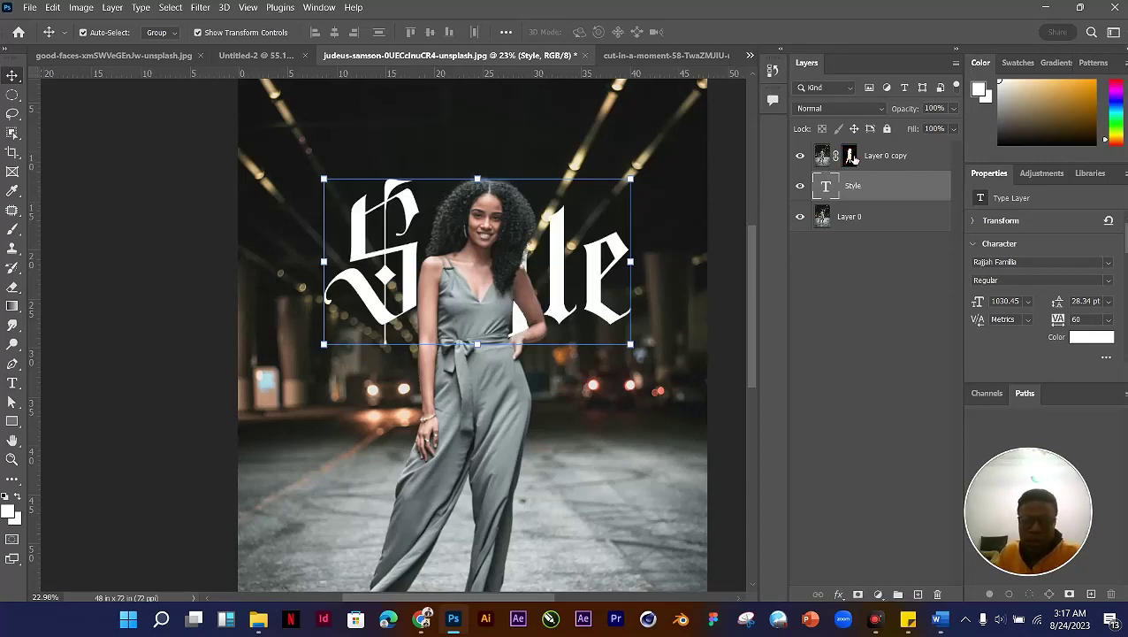
scroll(509, 248, "down", 3)
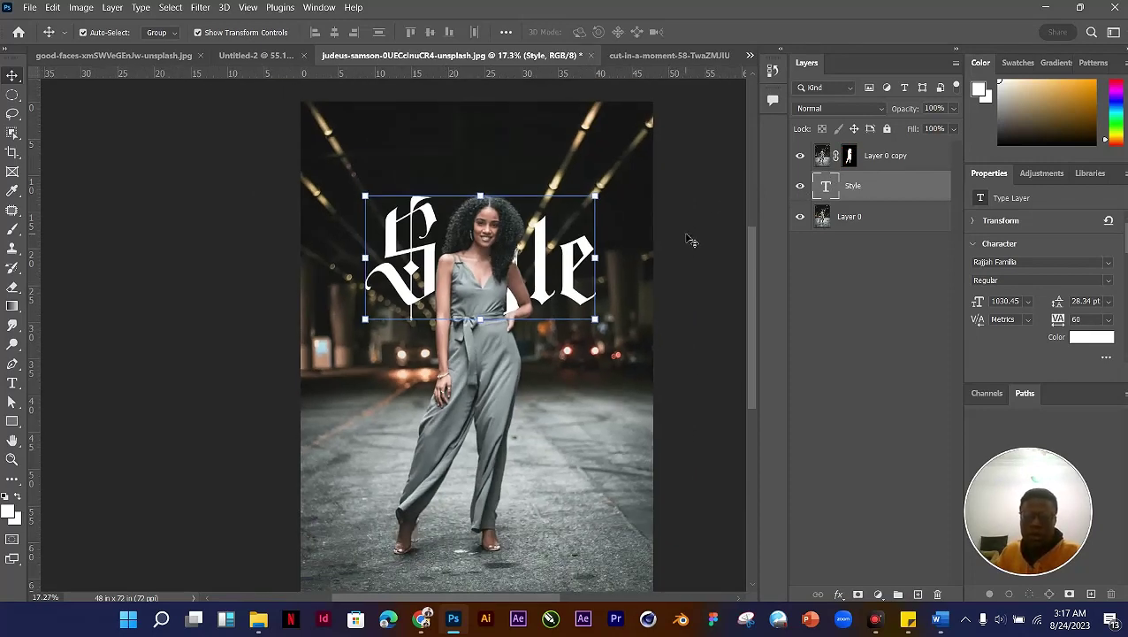
Step: Select Layer 0 copy, the Style layer and Layer 0 in turn to review the layer stack
left_click(688, 240)
left_click(893, 158)
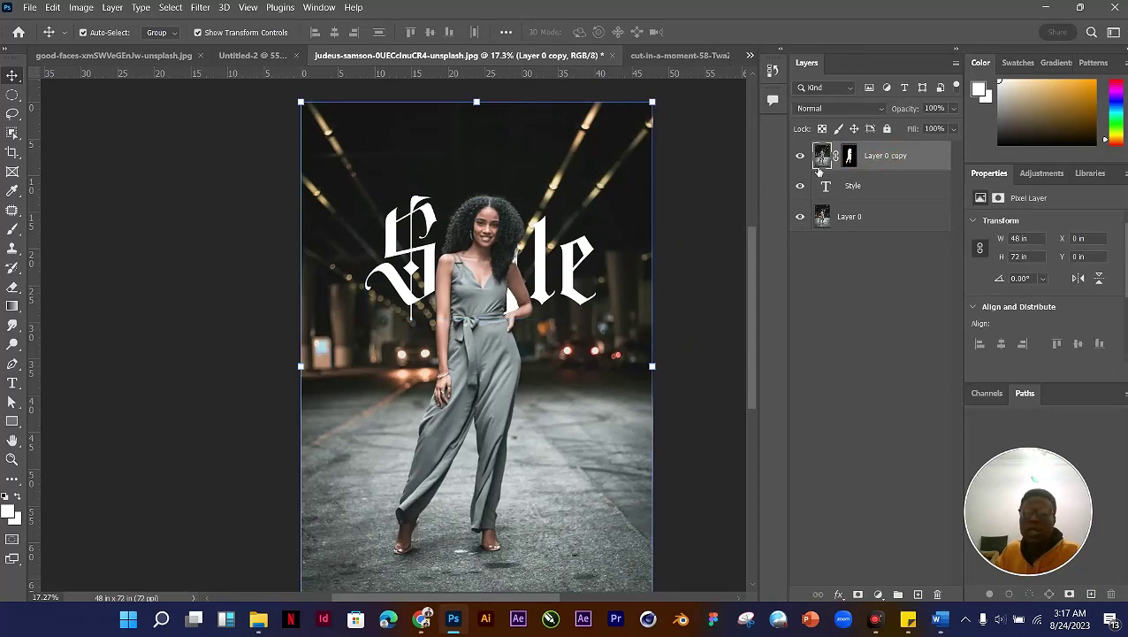
scroll(576, 228, "up", 3)
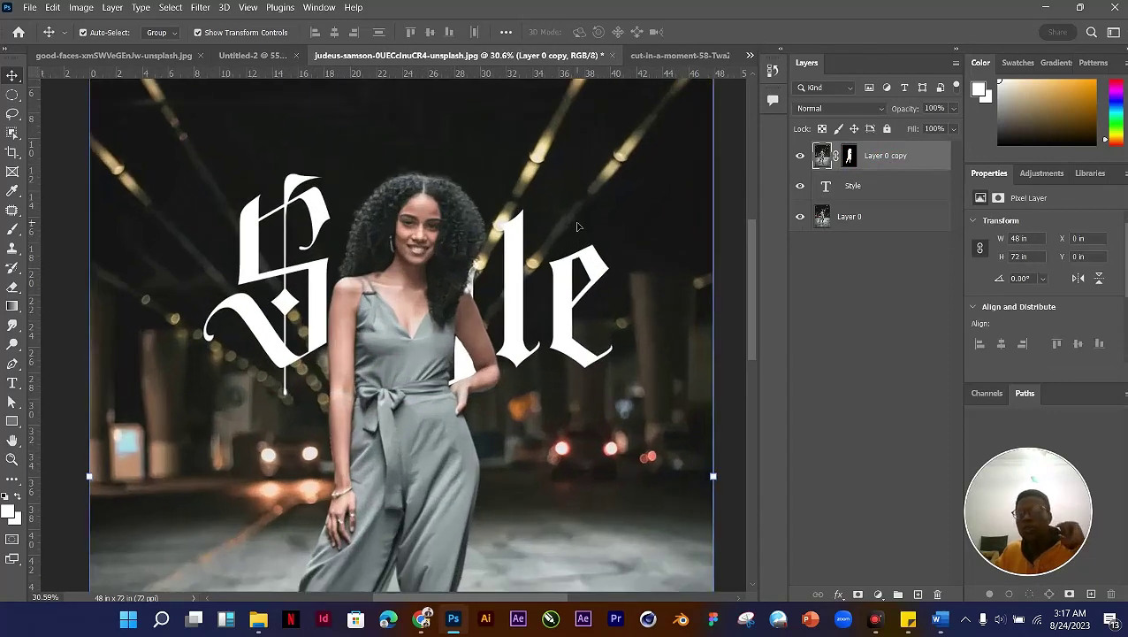
scroll(576, 228, "down", 4)
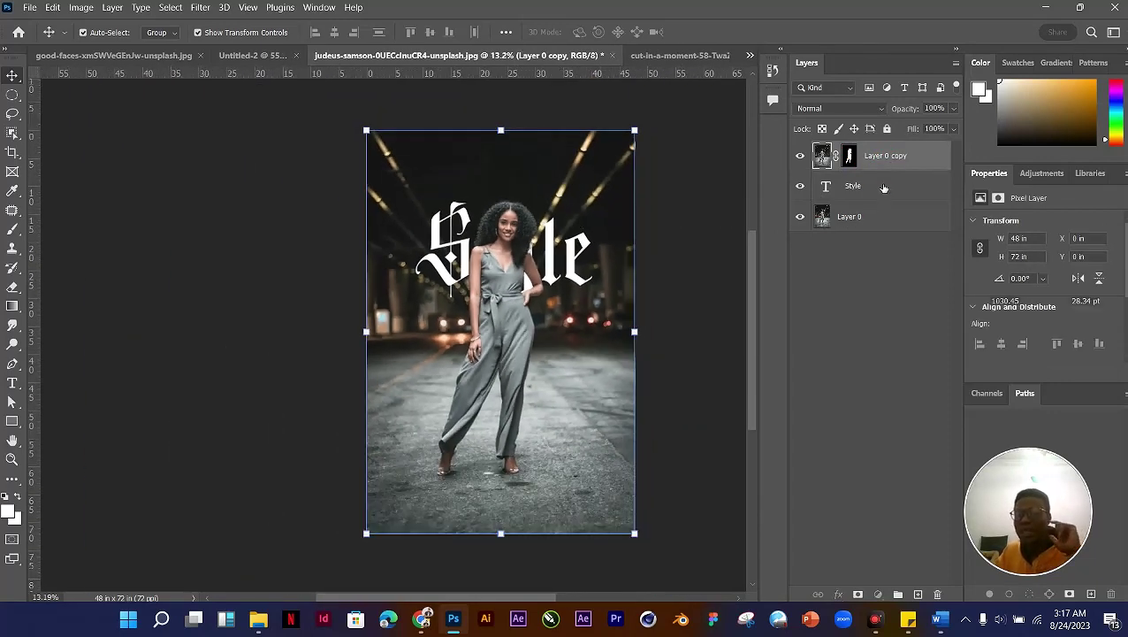
left_click(883, 188)
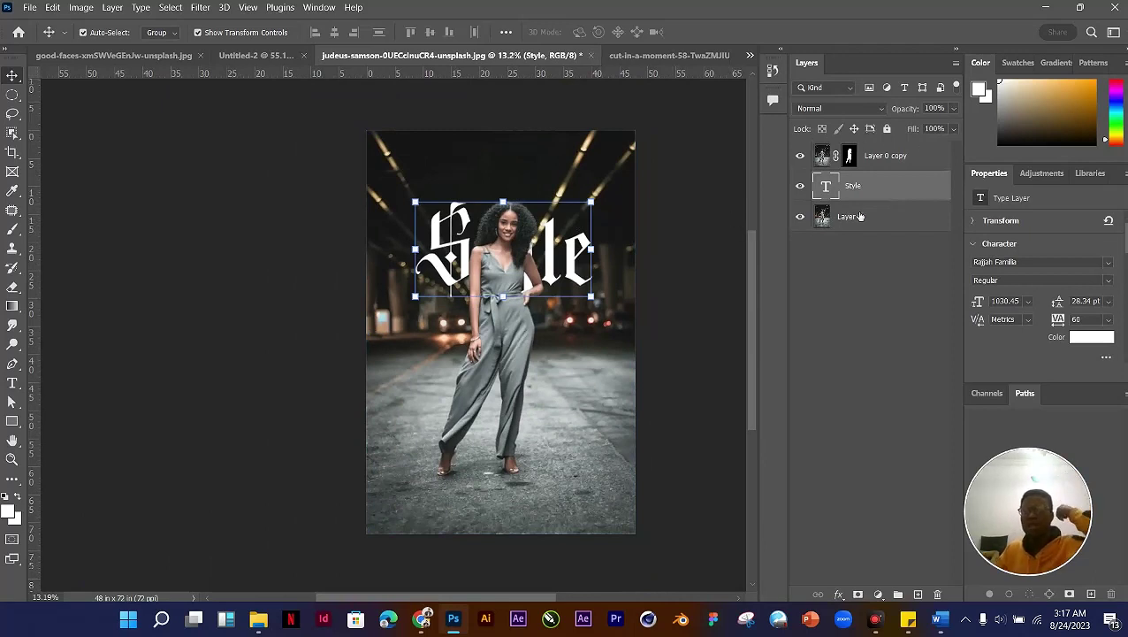
left_click(887, 225)
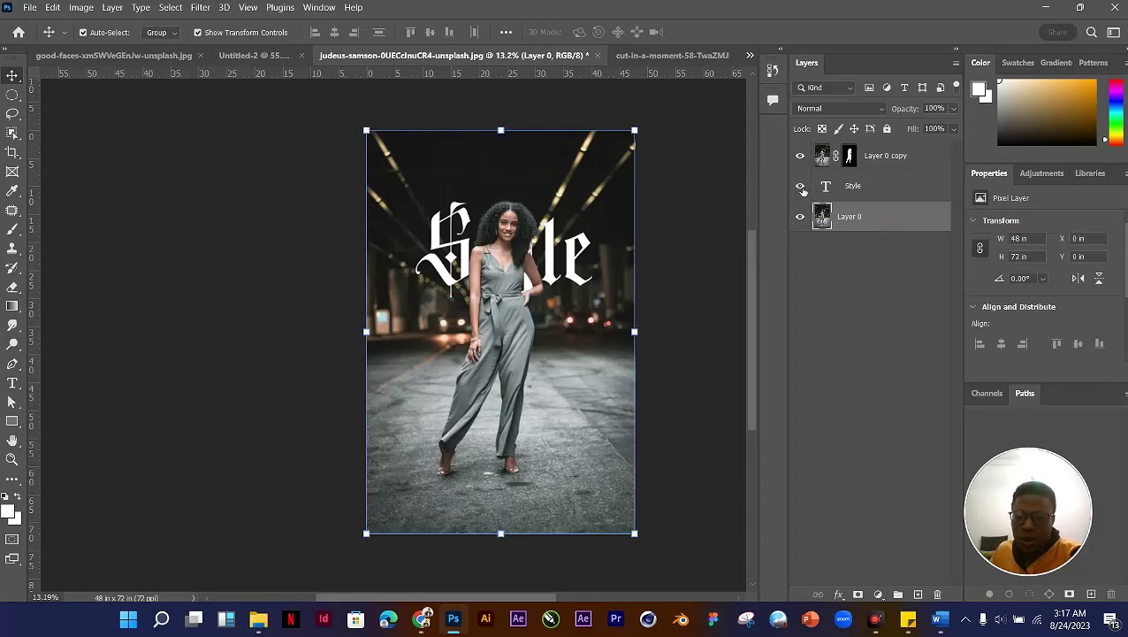
Step: Hide all three layers, and show Layer 0 copy, Style and Layer 0 again one by one to check the stacking
mouse_move(805, 168)
left_mouse_down()
mouse_move(805, 211)
mouse_move(805, 179)
left_mouse_up()
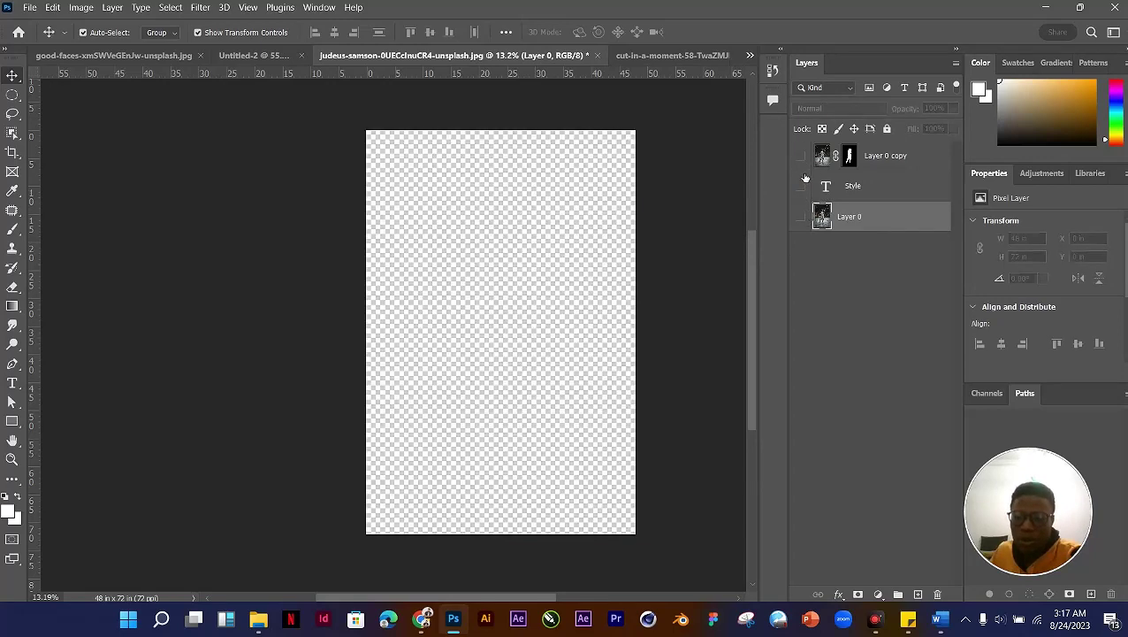
left_click(801, 155)
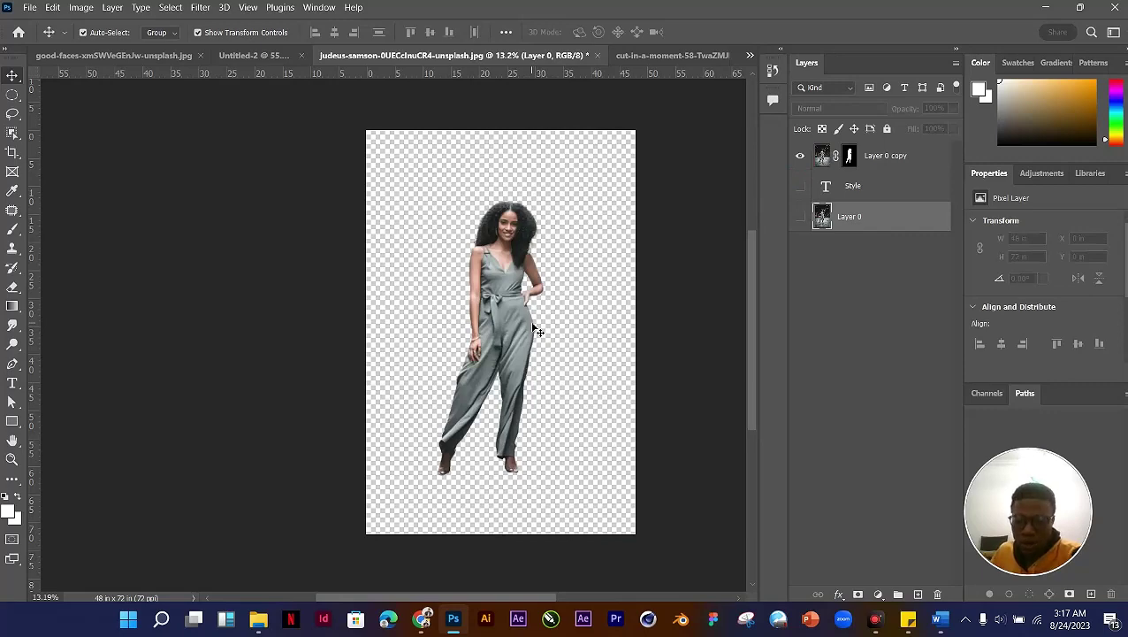
left_click(819, 189)
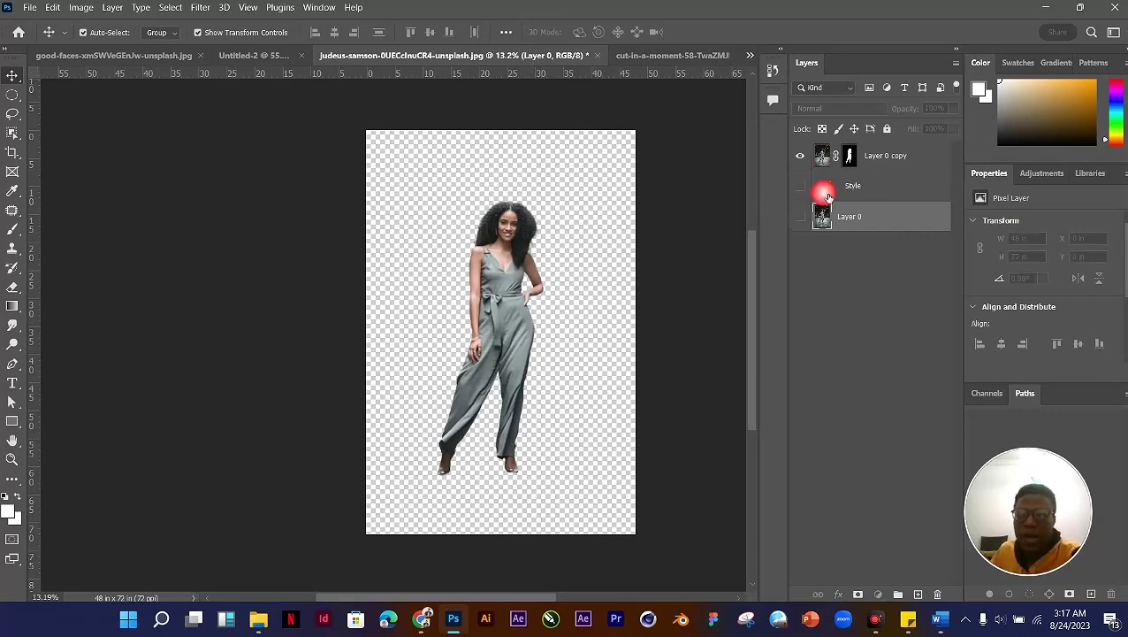
left_click(802, 186)
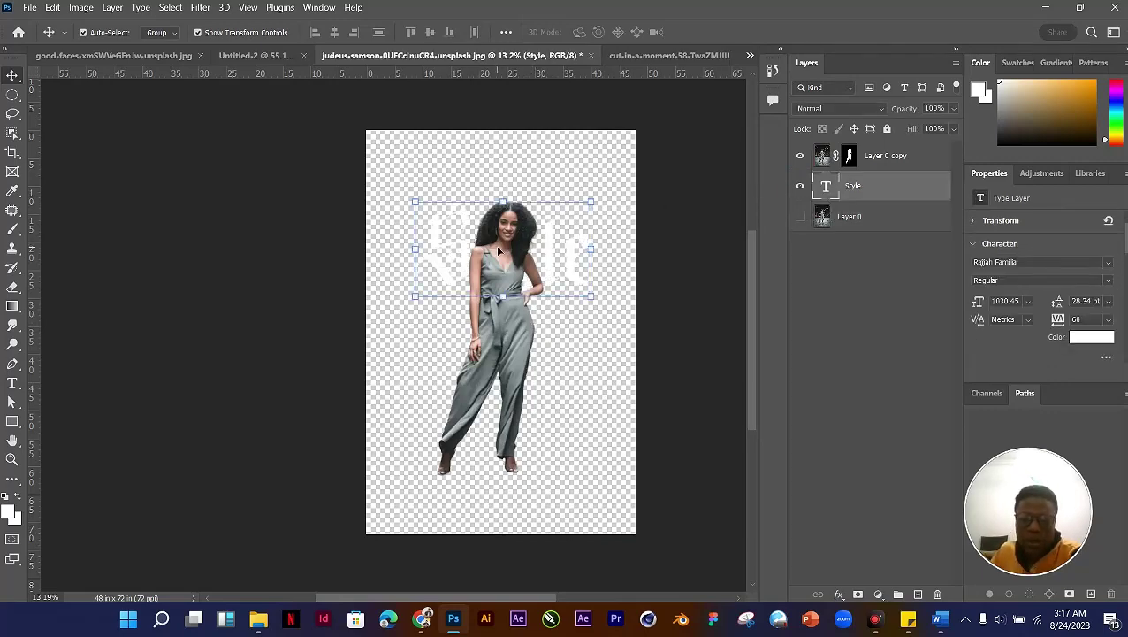
scroll(496, 245, "up", 3)
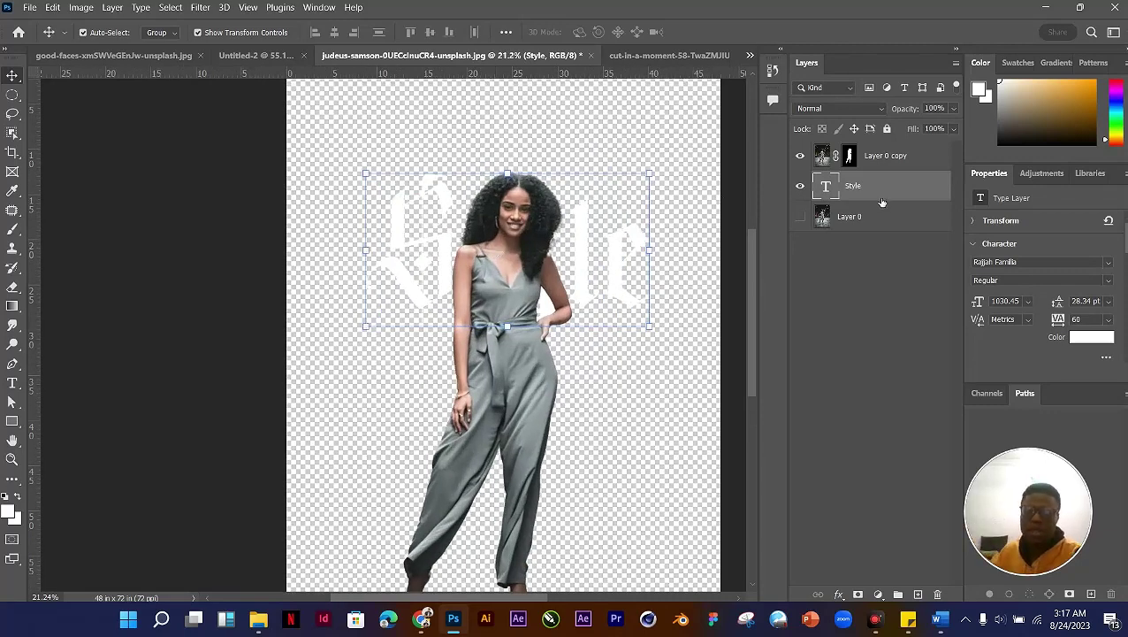
scroll(590, 214, "down", 3)
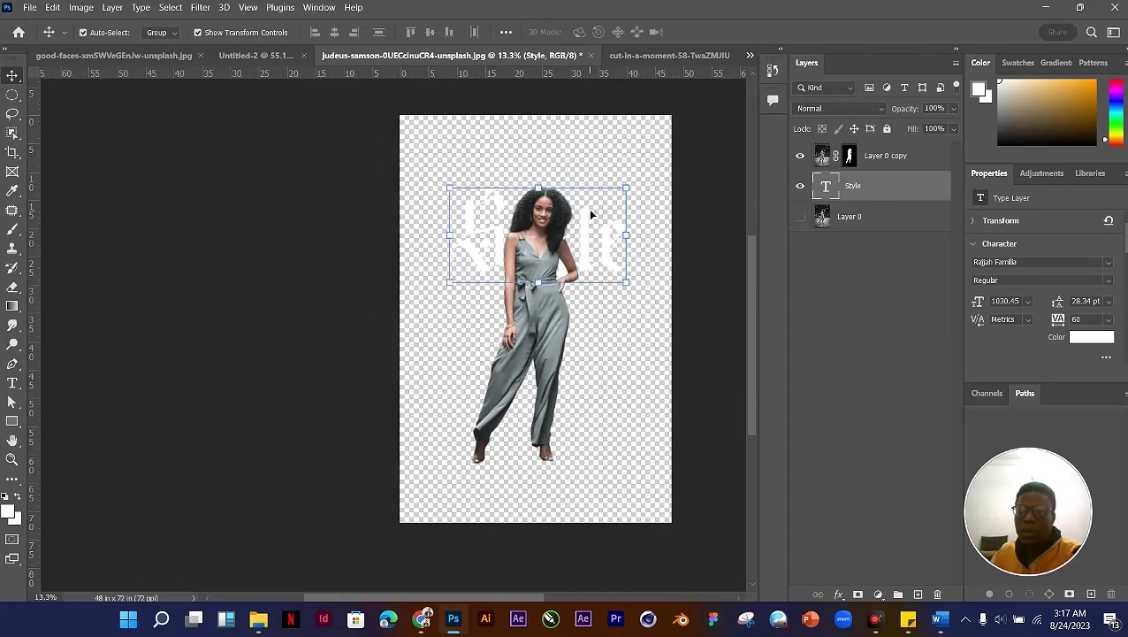
scroll(556, 277, "up", 3)
scroll(556, 278, "down", 2)
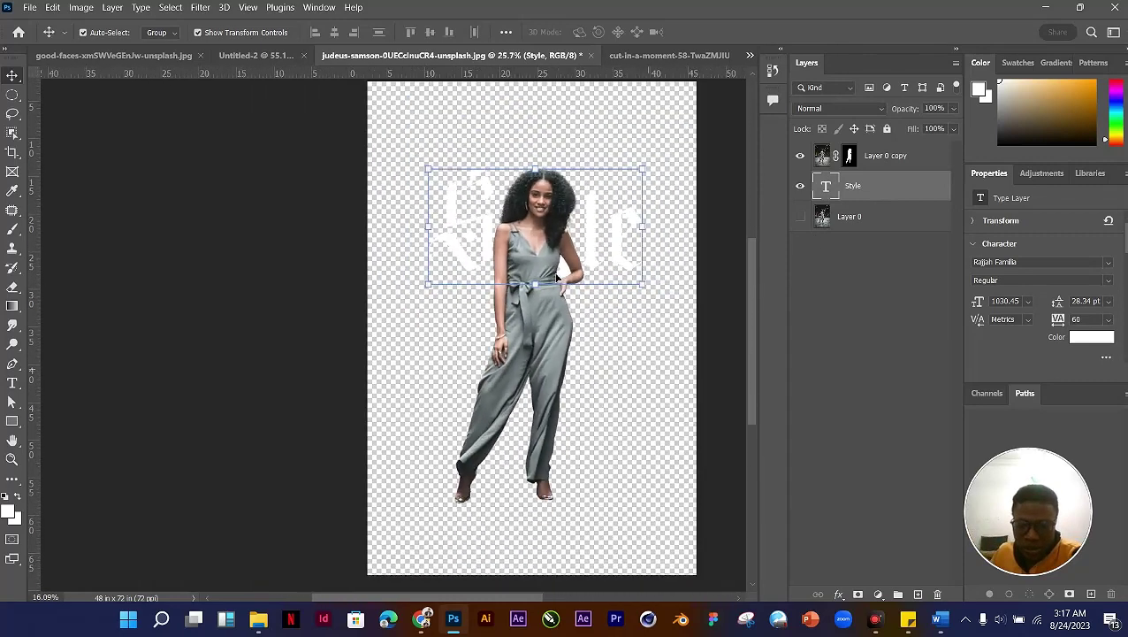
left_click(805, 223)
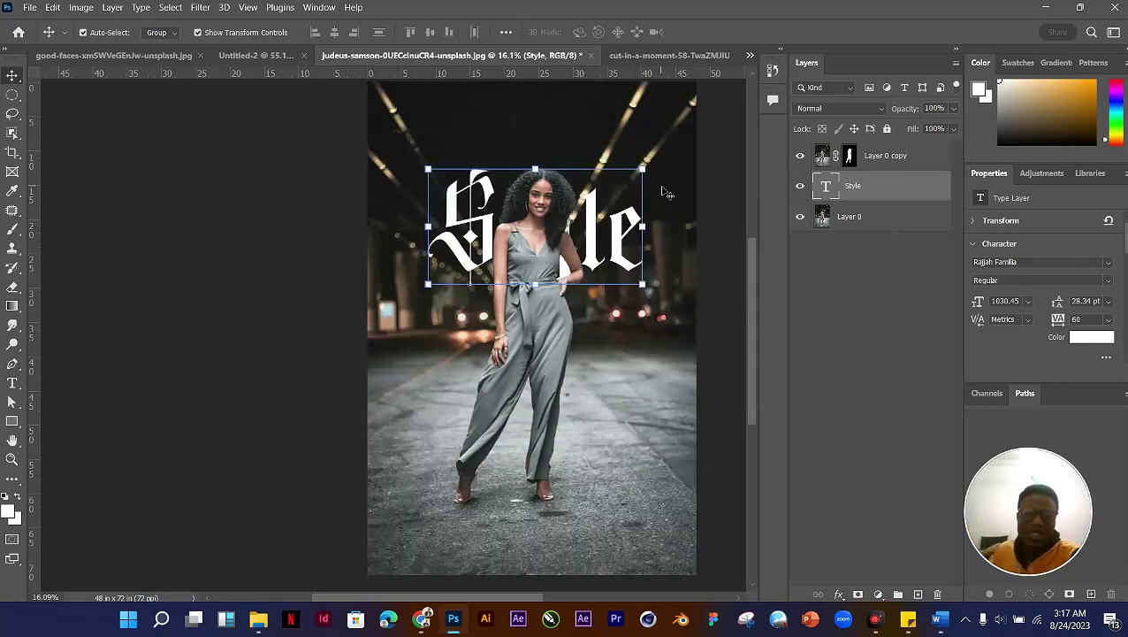
Step: Move the Style text slightly higher behind the woman's head
scroll(664, 190, "down", 2)
left_click(681, 294)
scroll(606, 272, "up", 2)
mouse_move(587, 276)
left_mouse_down()
mouse_move(587, 232)
mouse_move(589, 271)
mouse_move(590, 259)
left_mouse_up()
scroll(593, 263, "up", 1)
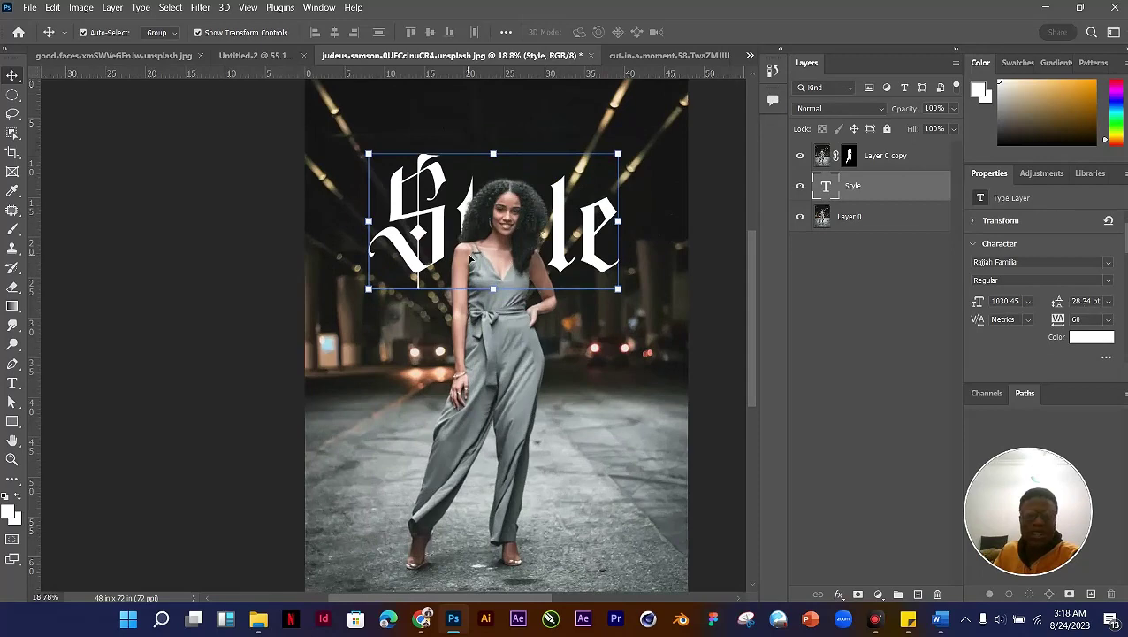
Step: Scale the Style text up to about 126% and apply the transform
left_click(616, 287)
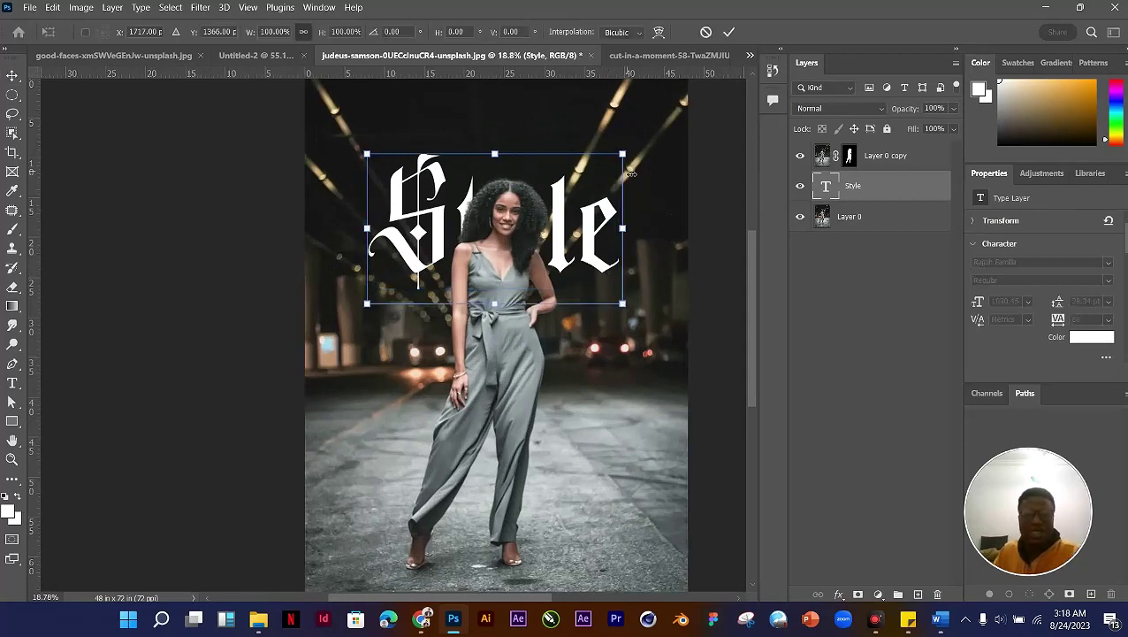
left_click_drag(631, 161, 652, 135)
left_click(615, 220)
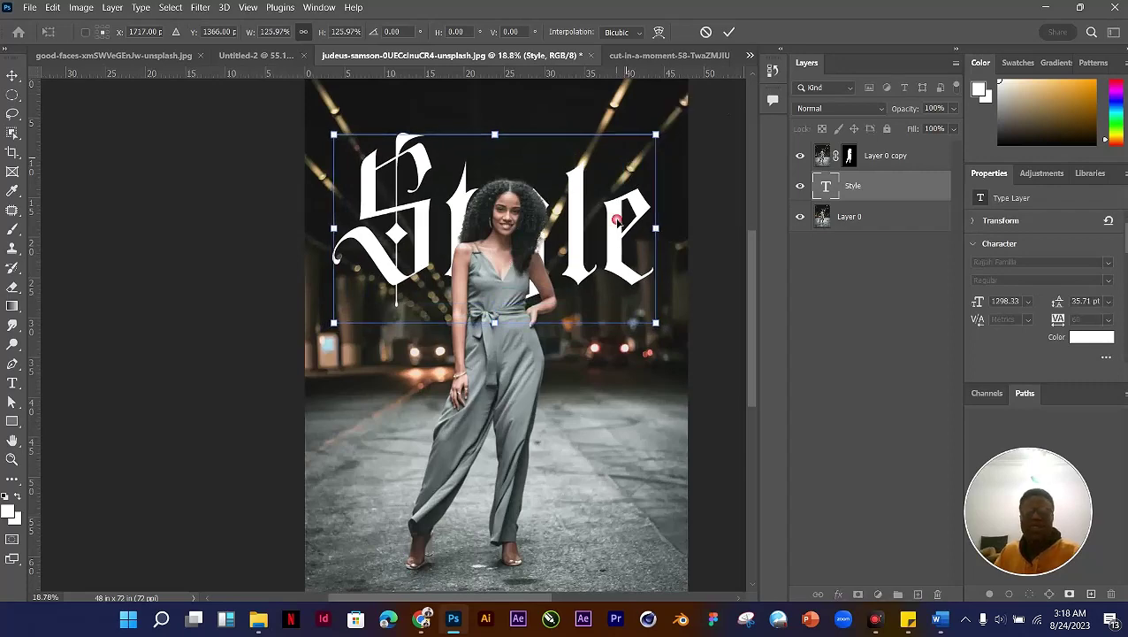
scroll(578, 252, "down", 3)
left_click(650, 325)
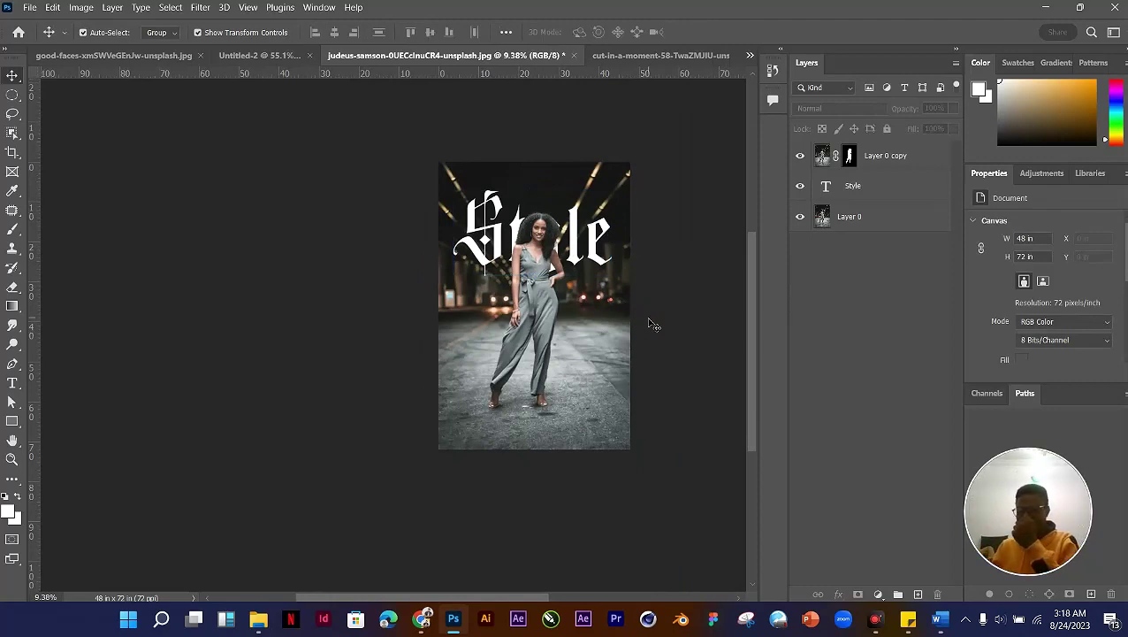
Step: Preview several fonts on the Style text and set its font to Agoestoesan
scroll(575, 228, "up", 3)
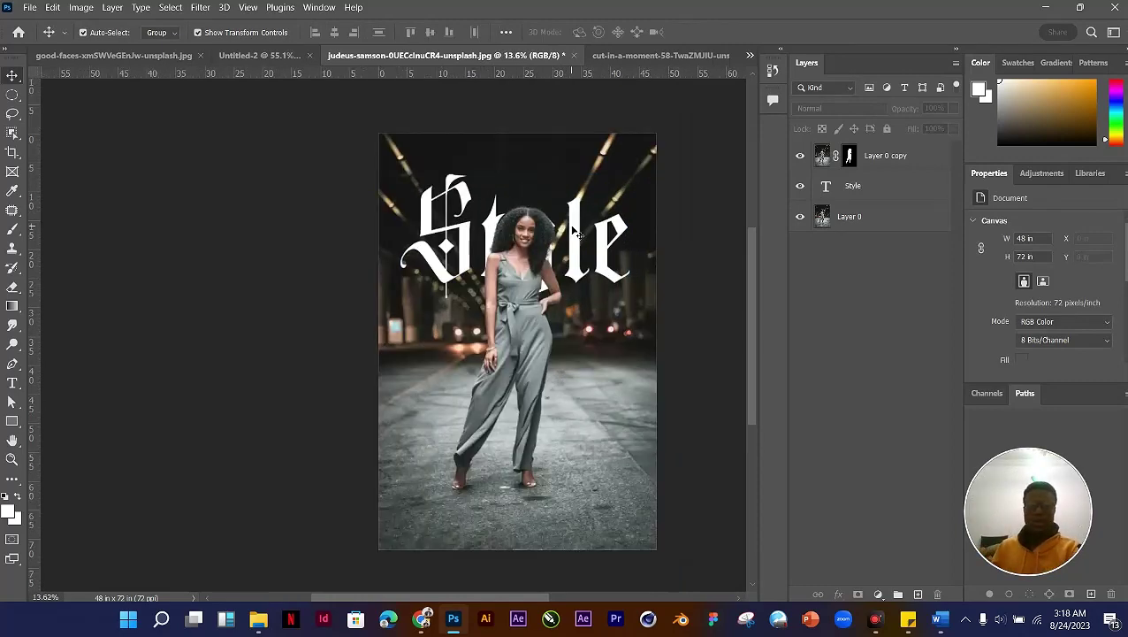
left_click(575, 228)
scroll(347, 257, "down", 2)
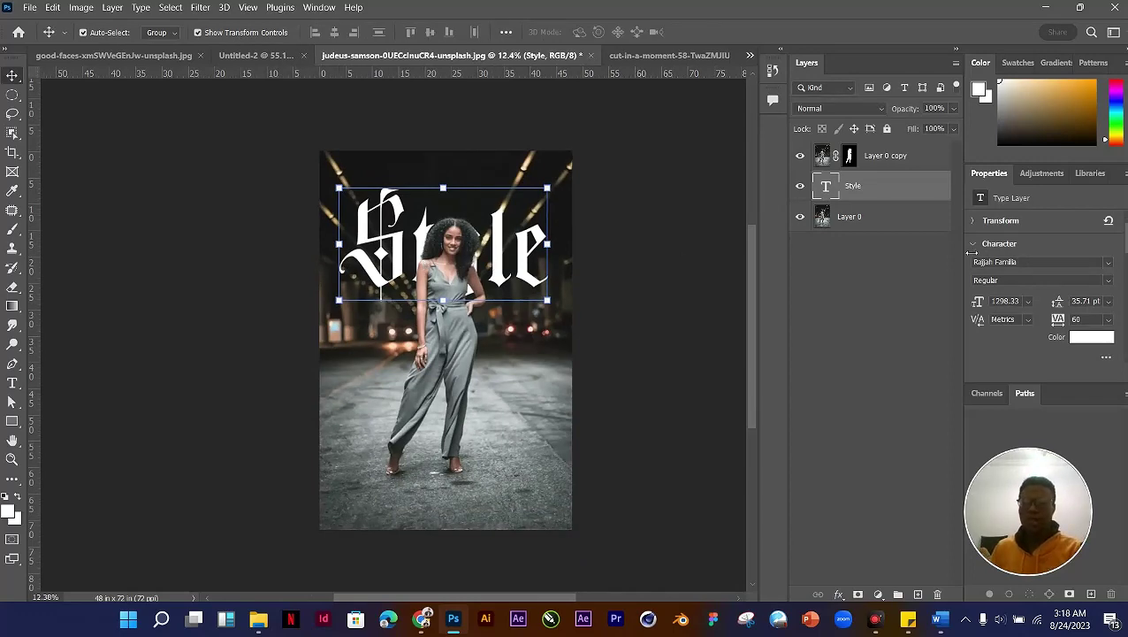
scroll(493, 249, "up", 1)
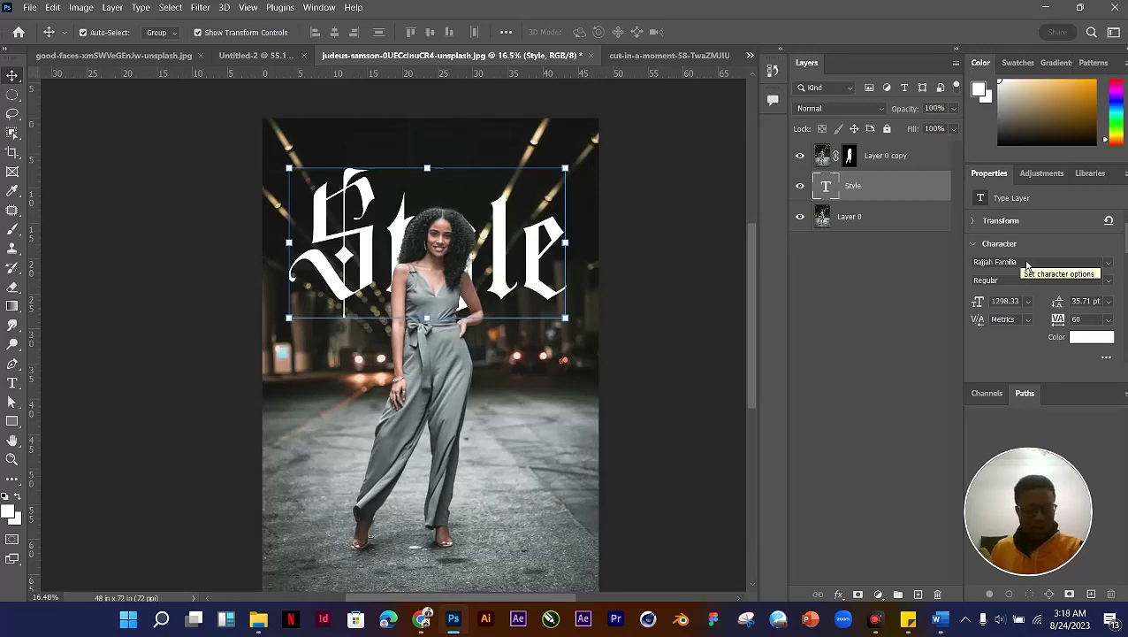
key("F4")
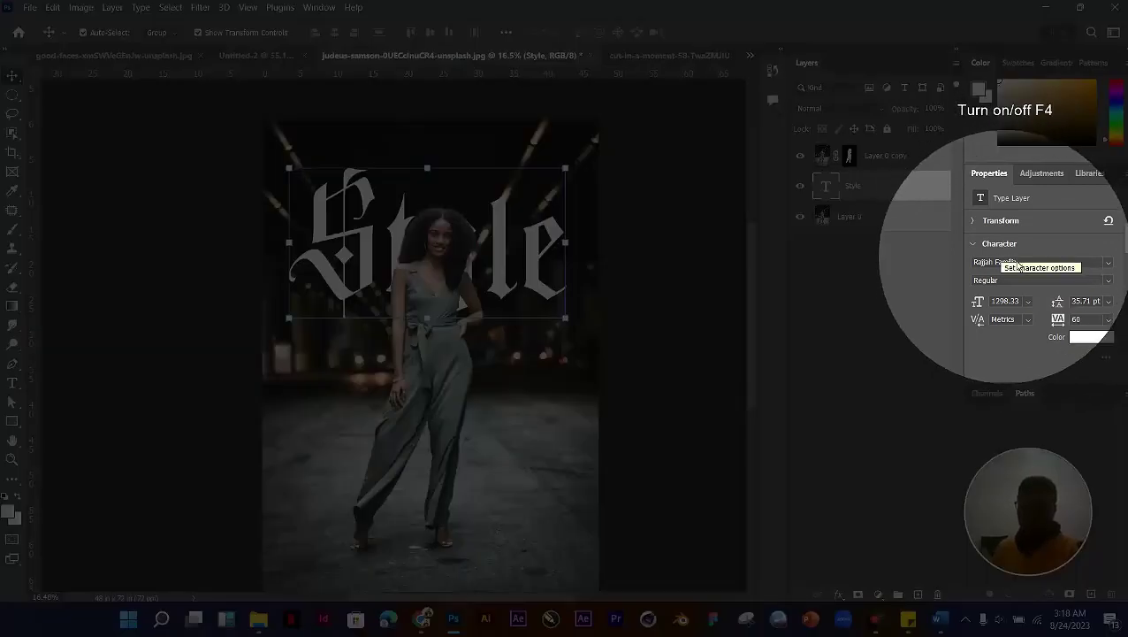
left_click(1109, 262)
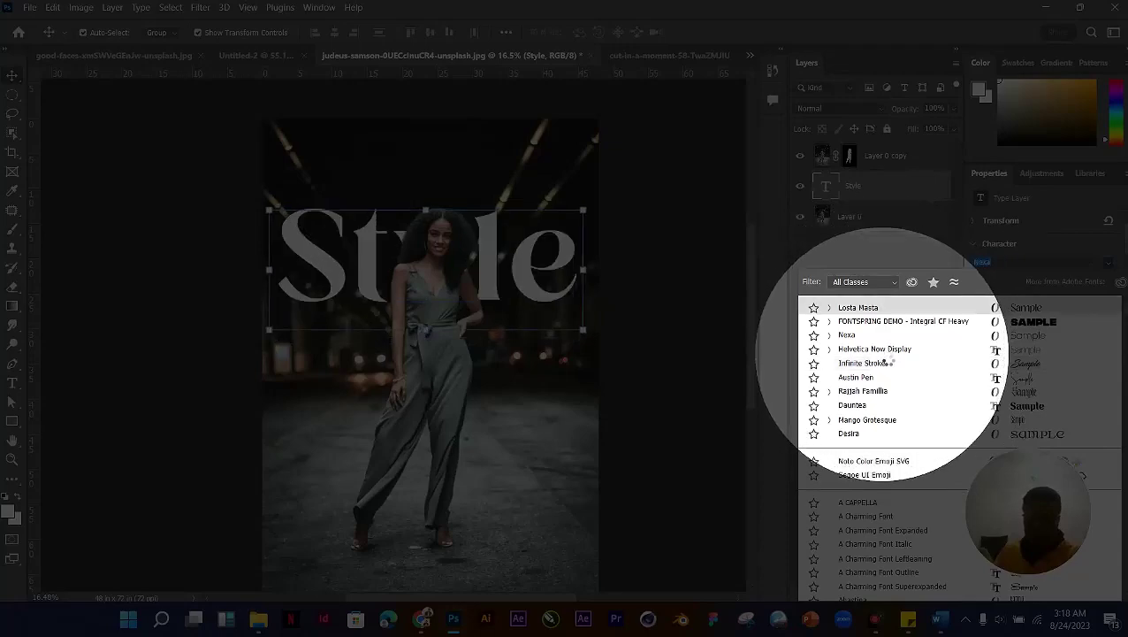
key("Down")
key("Down")
key("Down")
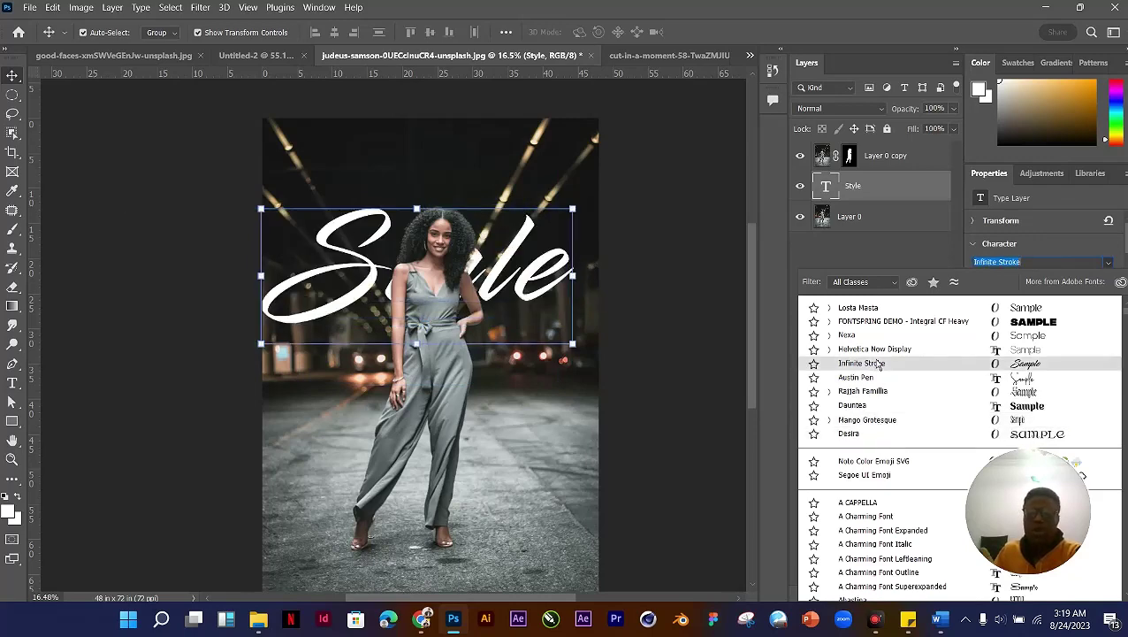
scroll(876, 477, "down", 5)
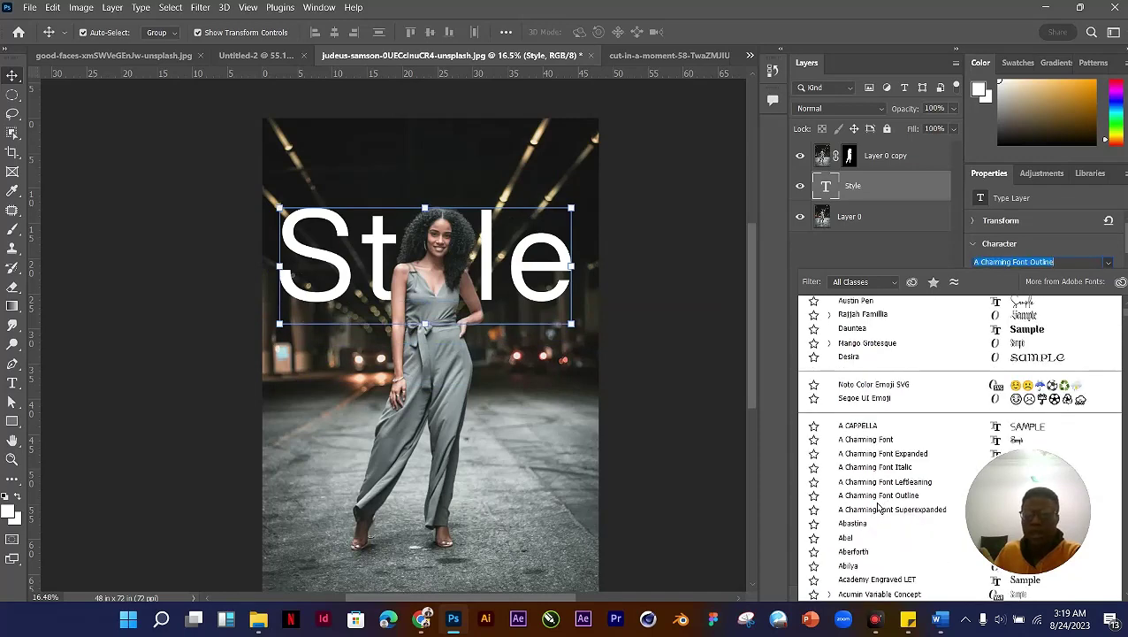
scroll(878, 506, "down", 5)
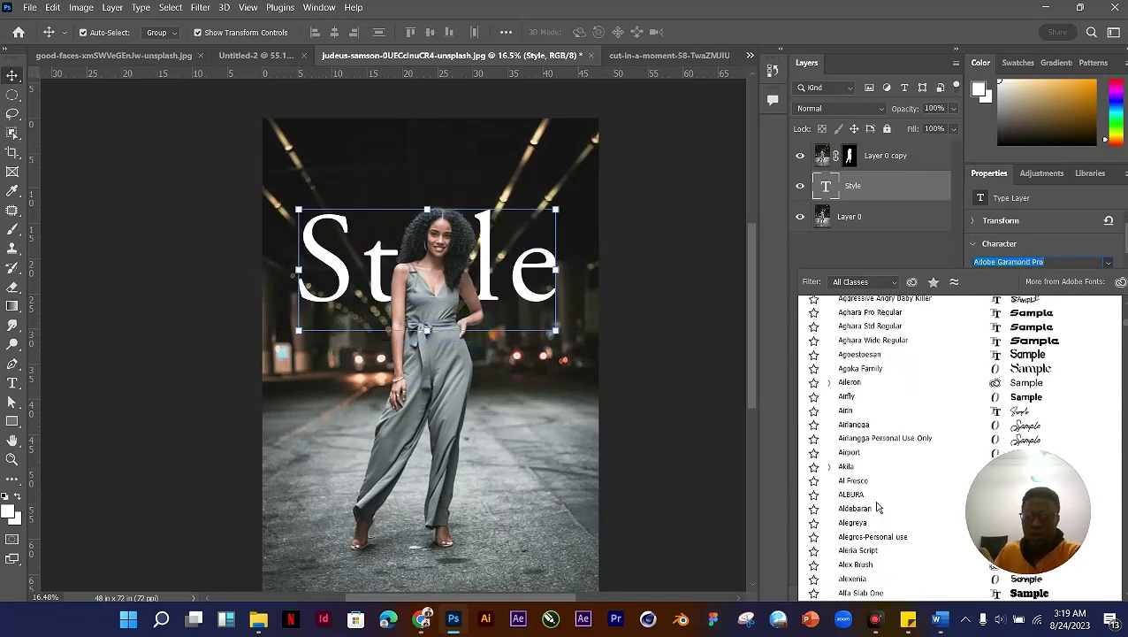
scroll(878, 506, "up", 1)
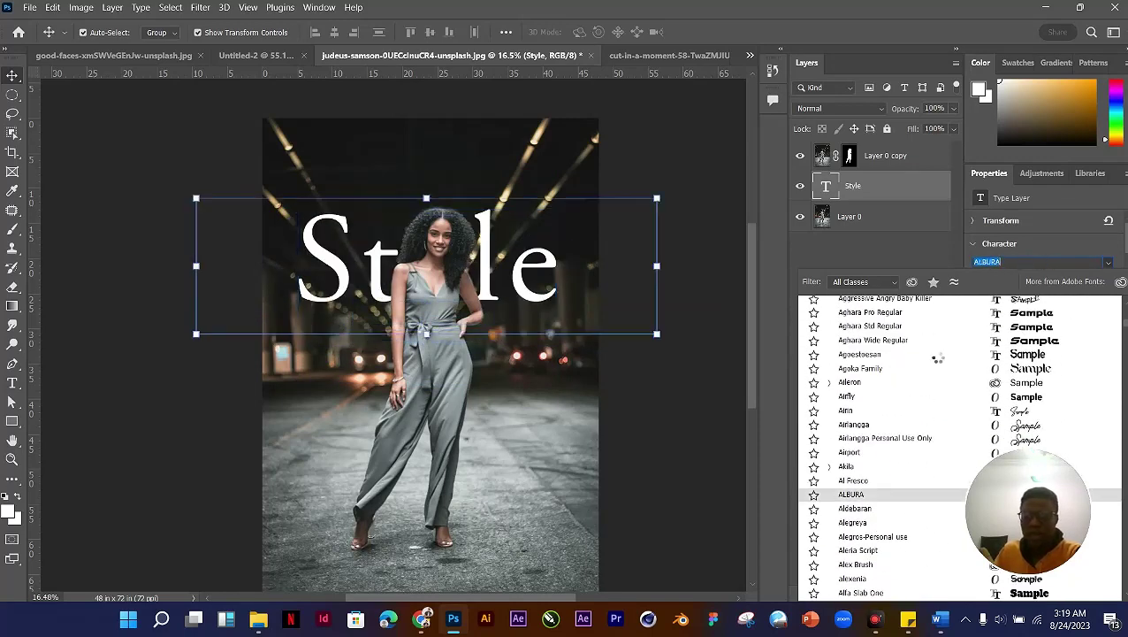
left_click(915, 361)
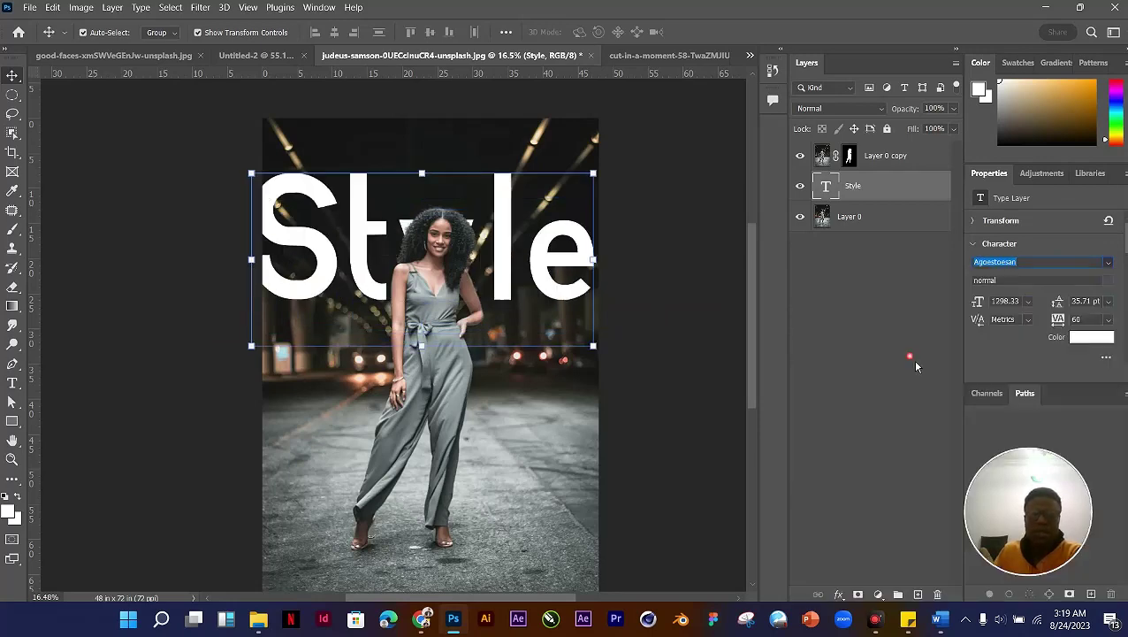
Step: Scale the Style text down to a font size of about 1004 pt so it fits within the photo's width
scroll(545, 276, "down", 2)
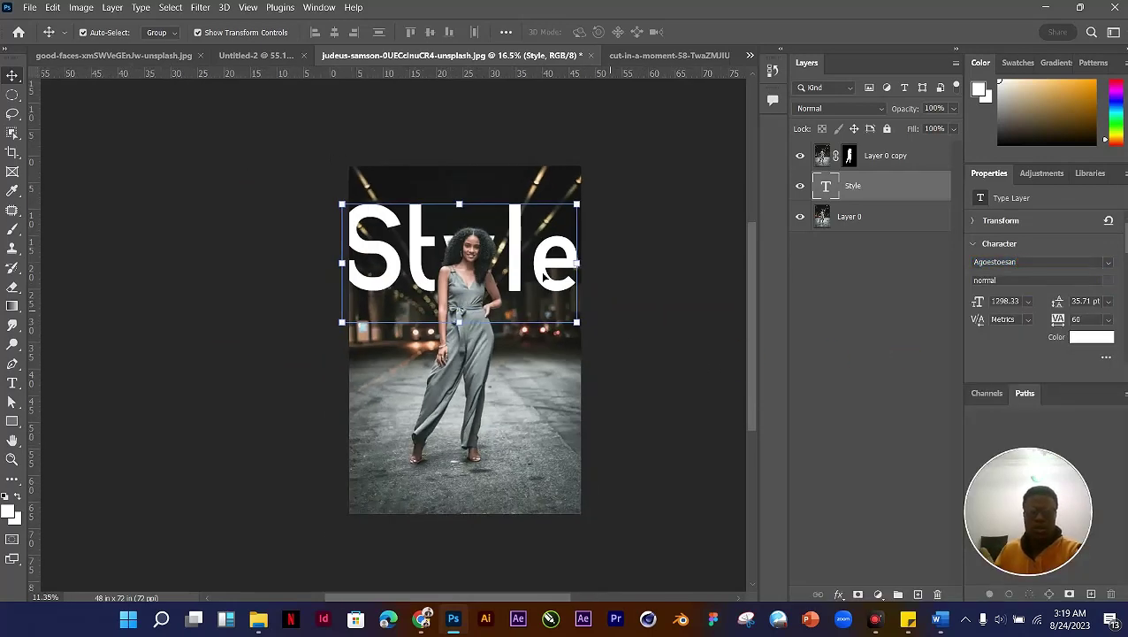
key("ctrl+t")
left_click_drag(592, 268, 541, 255)
scroll(528, 275, "up", 3)
key("Return")
Step: Shift the resized Style text slightly upward so more of it clears the woman's head
scroll(544, 259, "down", 3)
scroll(548, 265, "up", 4)
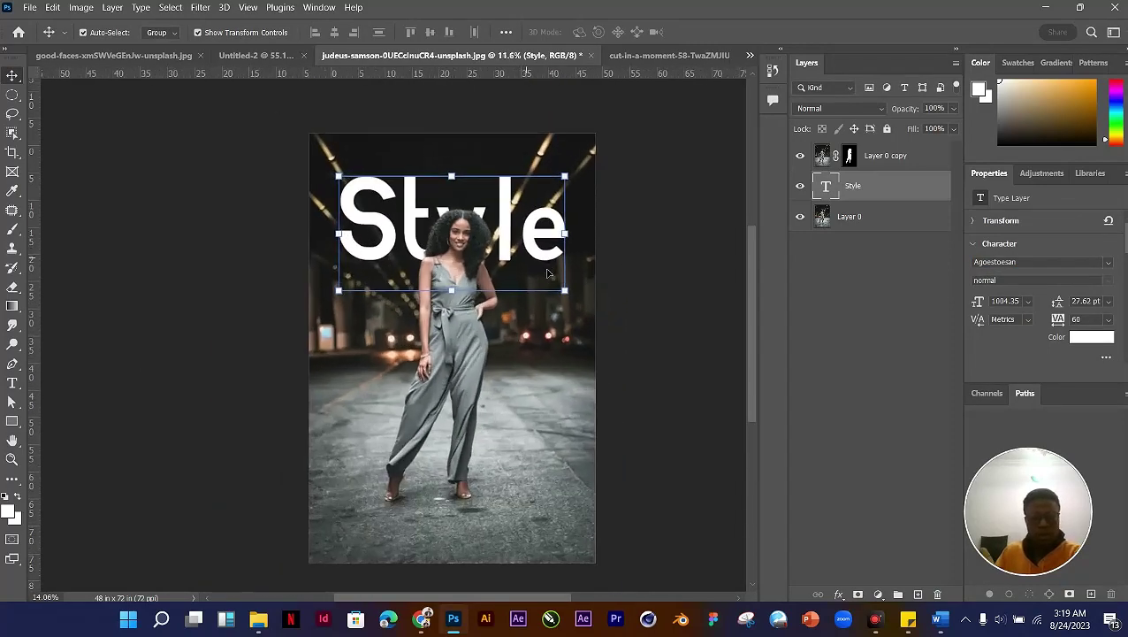
scroll(550, 267, "down", 2)
scroll(549, 267, "up", 2)
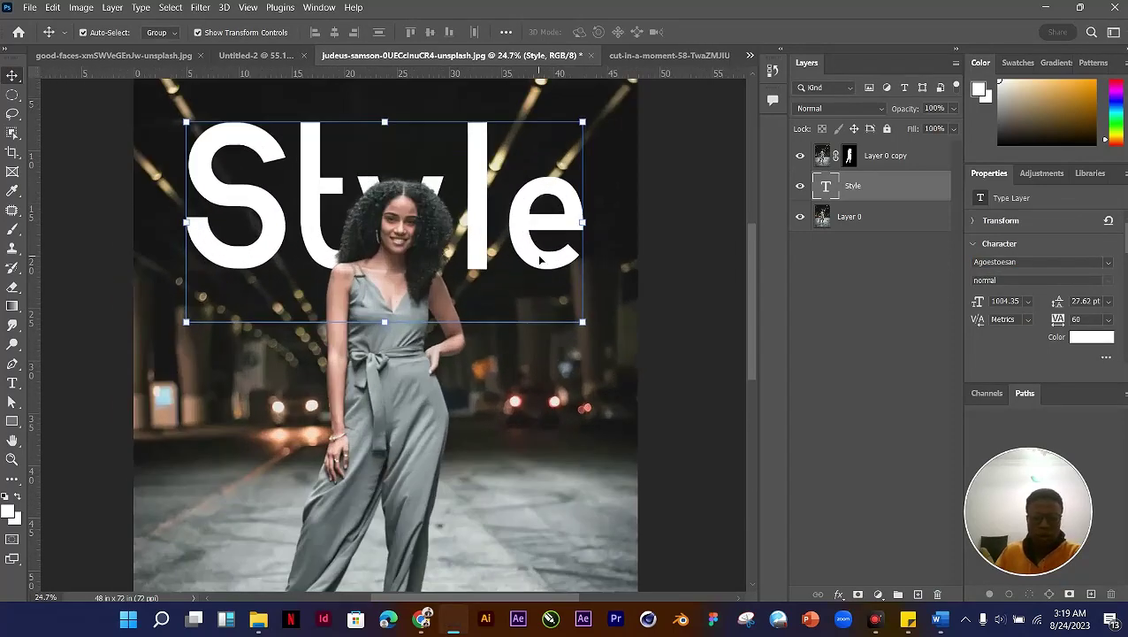
scroll(536, 257, "down", 2)
mouse_move(533, 254)
left_mouse_down()
mouse_move(537, 295)
mouse_move(529, 237)
left_mouse_up()
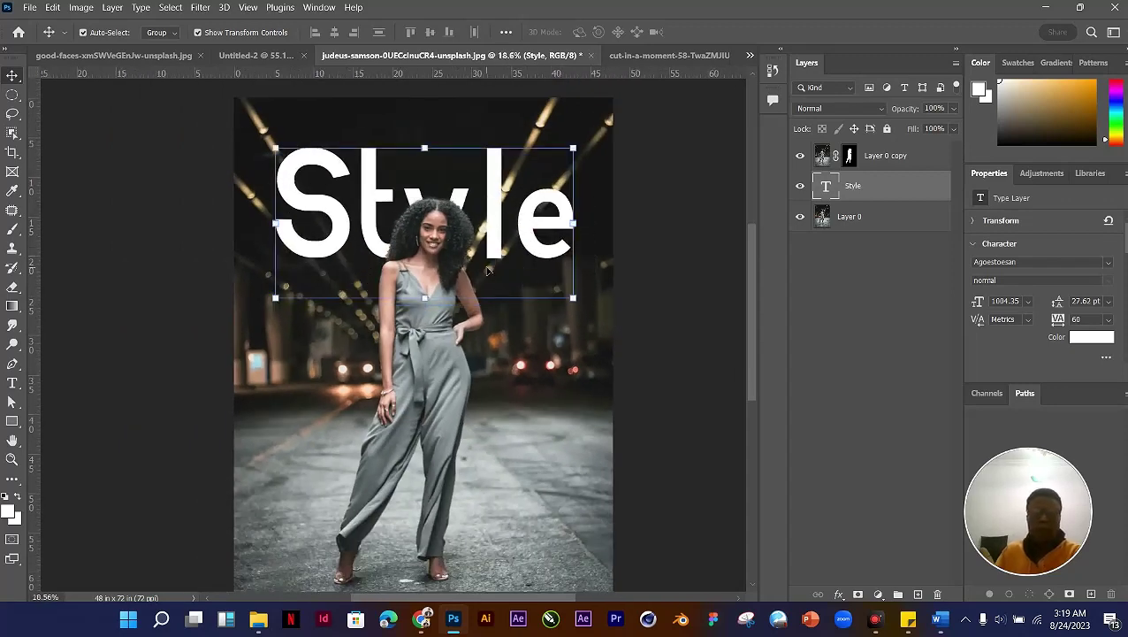
Step: Examine the Style text behind the woman's hair and shoulders, both close up and in the full composition
scroll(489, 274, "down", 2)
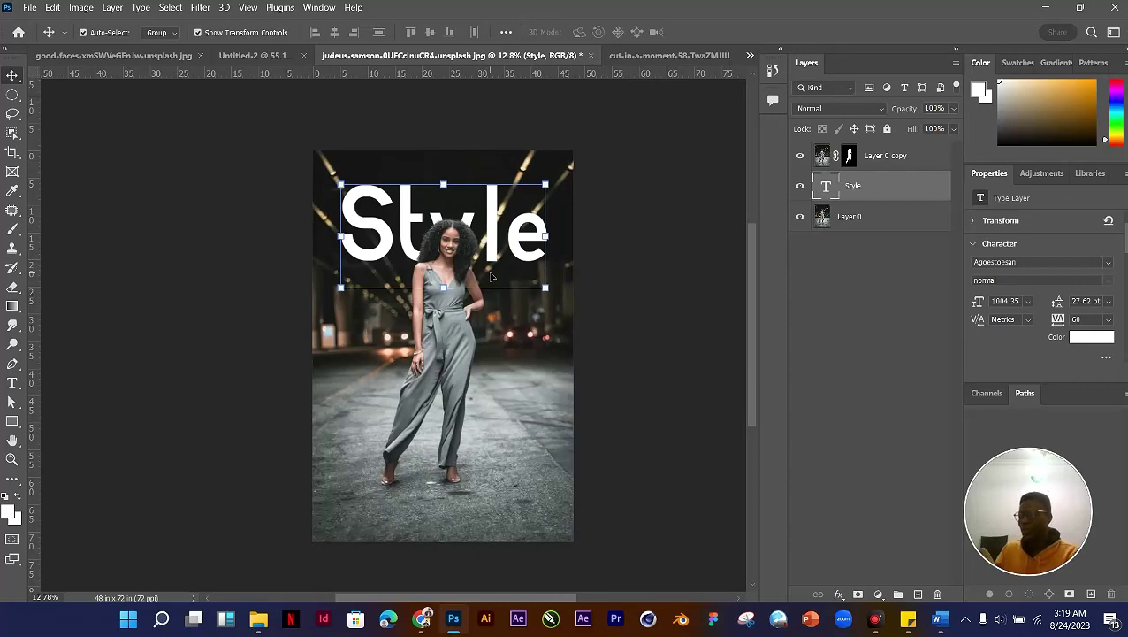
scroll(495, 269, "up", 2)
scroll(502, 260, "down", 1)
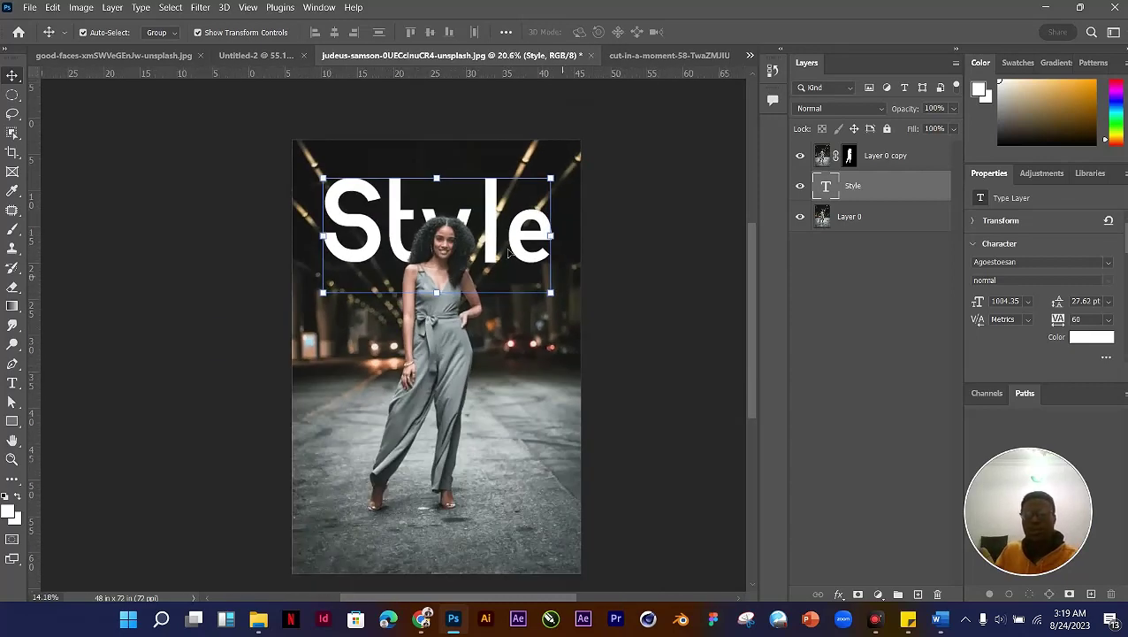
scroll(508, 252, "up", 1)
scroll(508, 252, "up", 2)
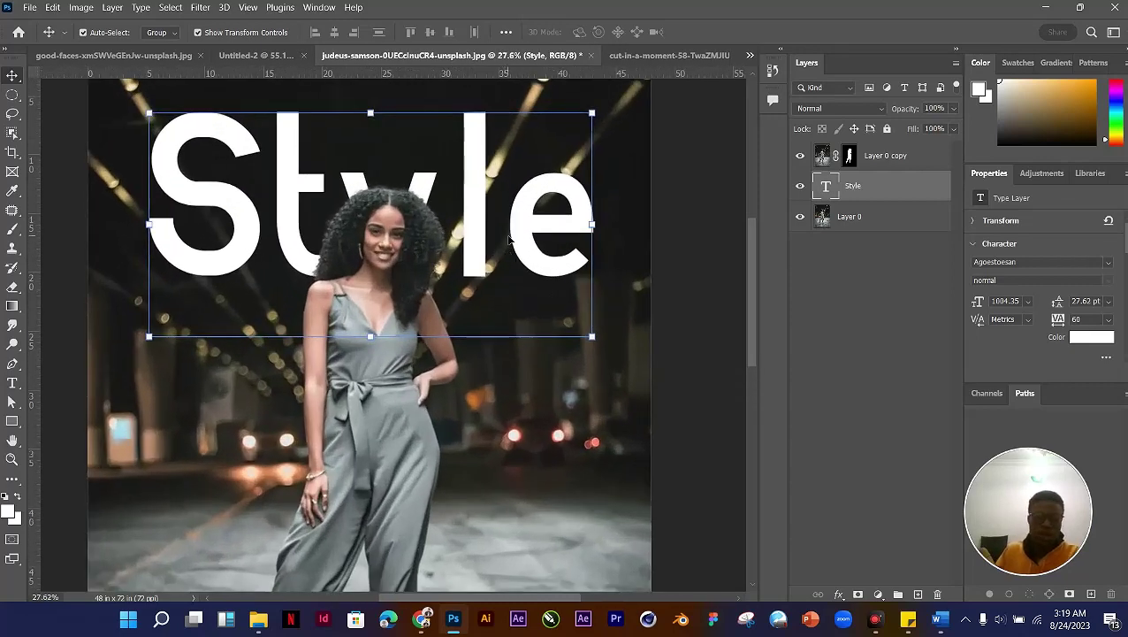
scroll(529, 261, "down", 2)
scroll(530, 261, "down", 1)
scroll(531, 261, "up", 3)
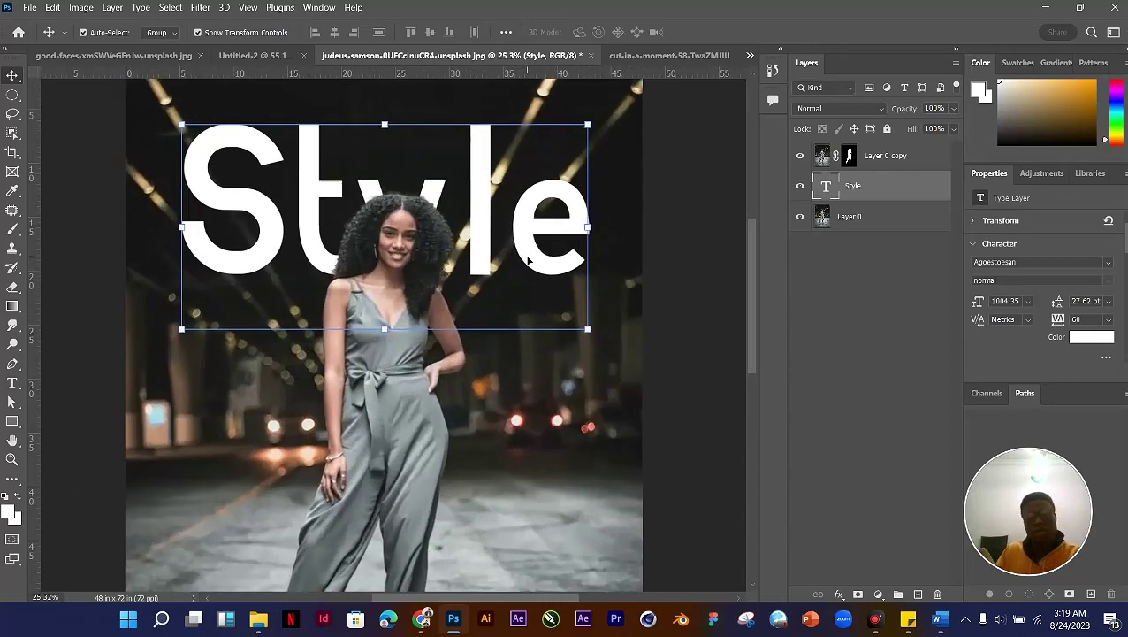
scroll(528, 261, "down", 1)
scroll(529, 261, "down", 2)
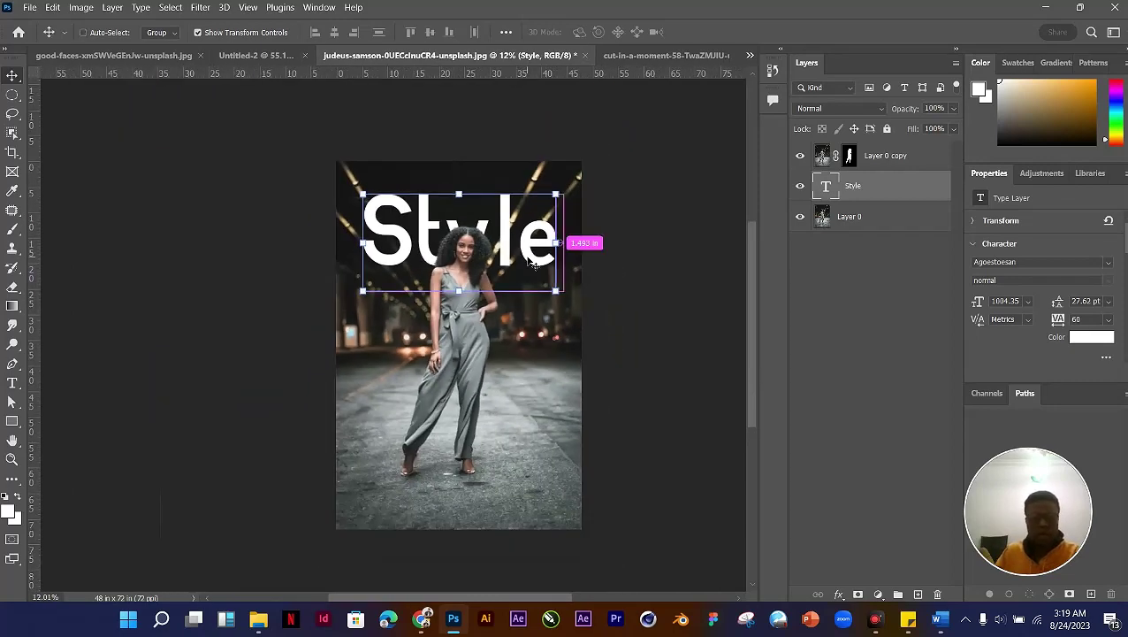
key("ctrl+t")
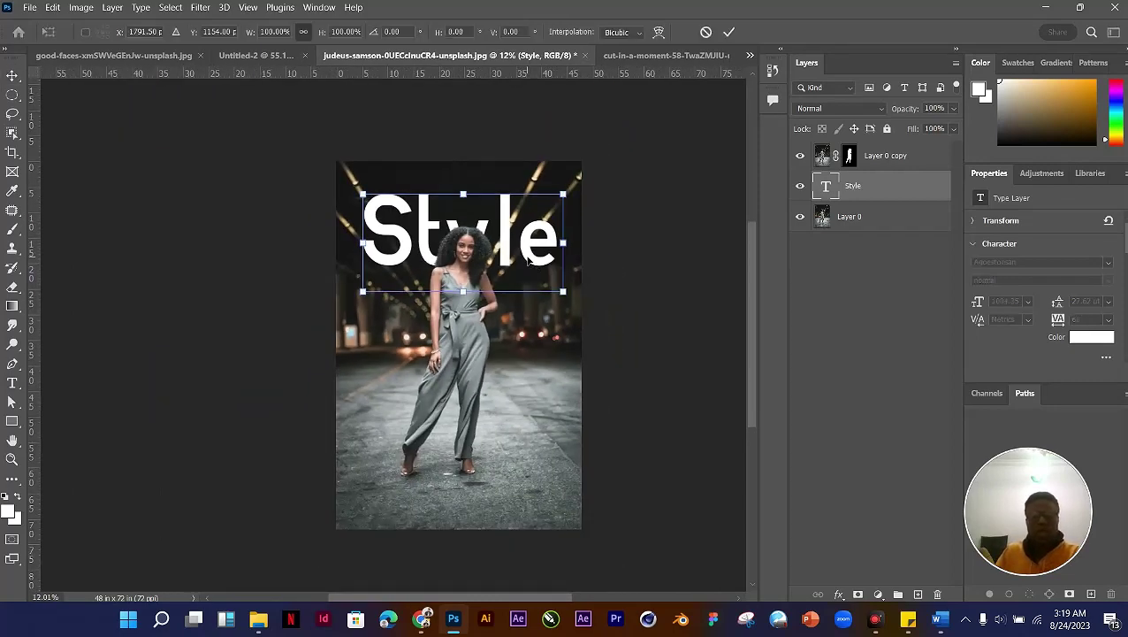
scroll(518, 245, "up", 3)
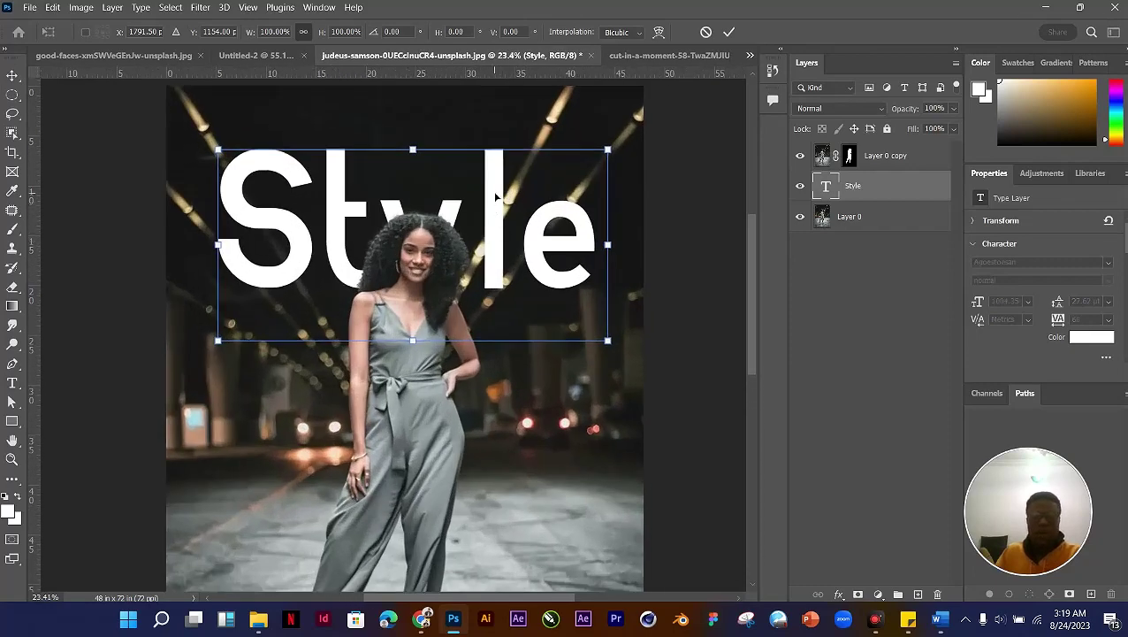
right_click(494, 192)
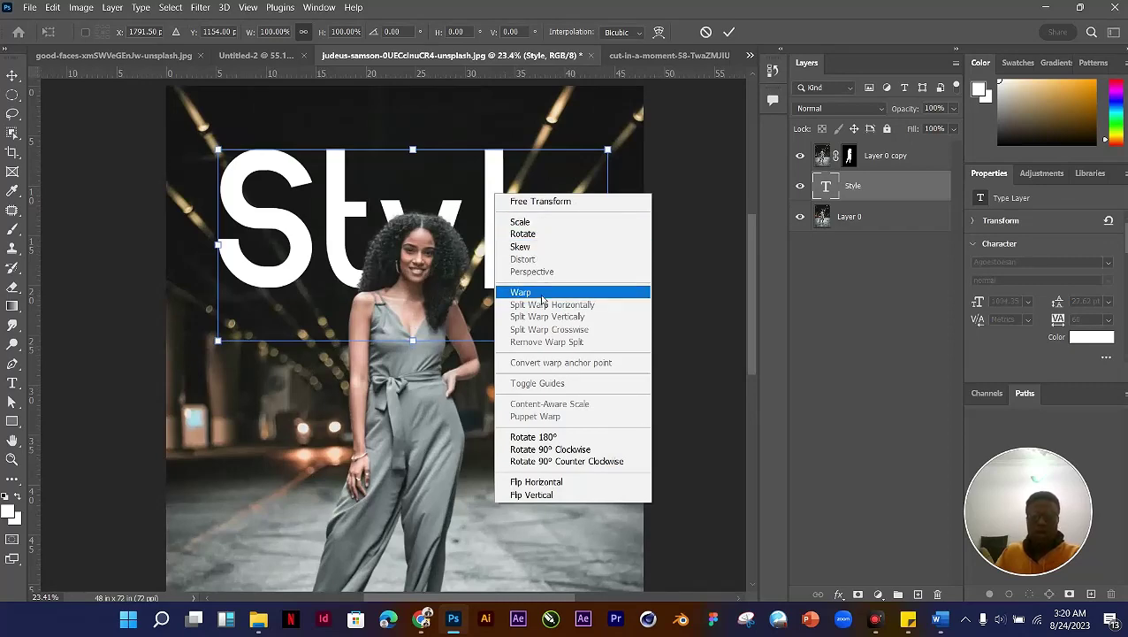
left_click(408, 209)
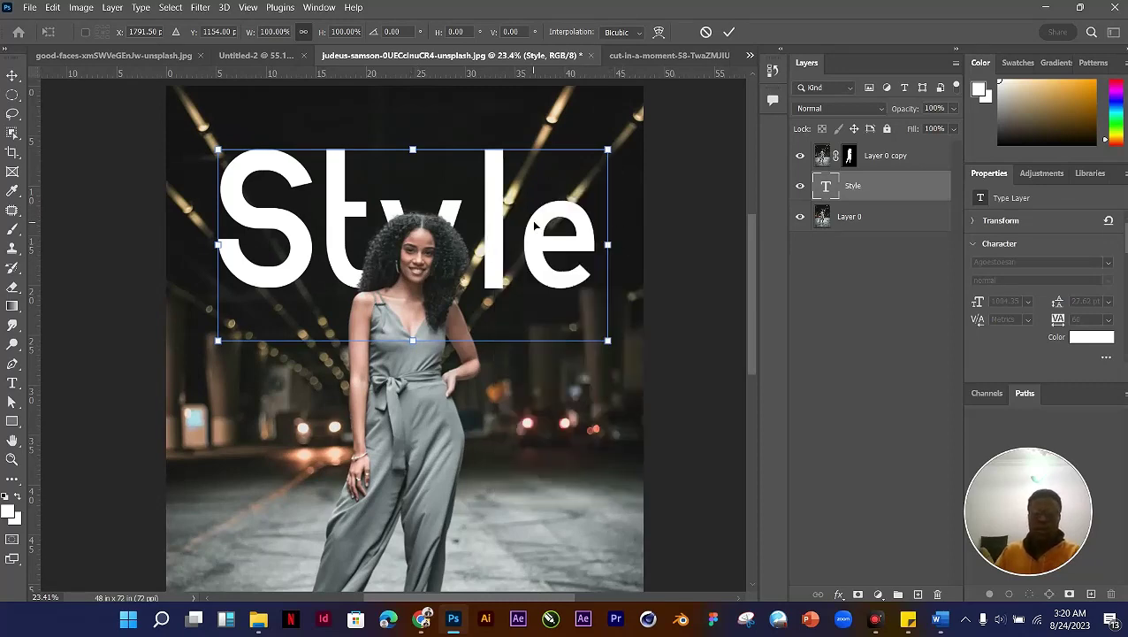
key("Return")
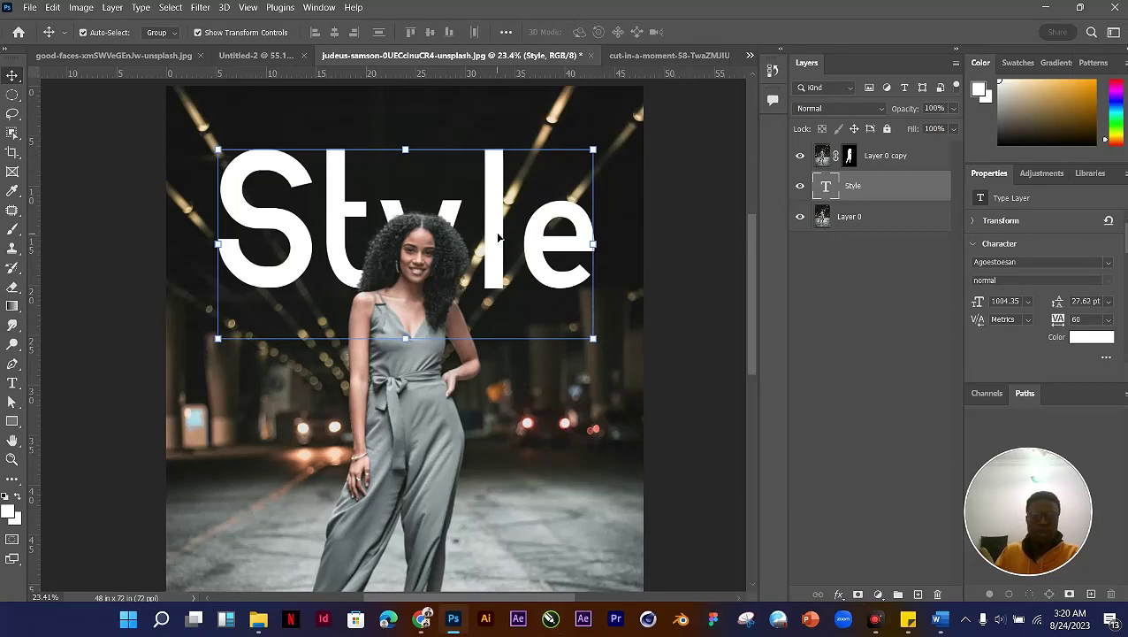
Step: Check the masked copy of the woman and the Style text by selecting each in turn, and view the whole composition
scroll(524, 291, "down", 2)
left_click(682, 390)
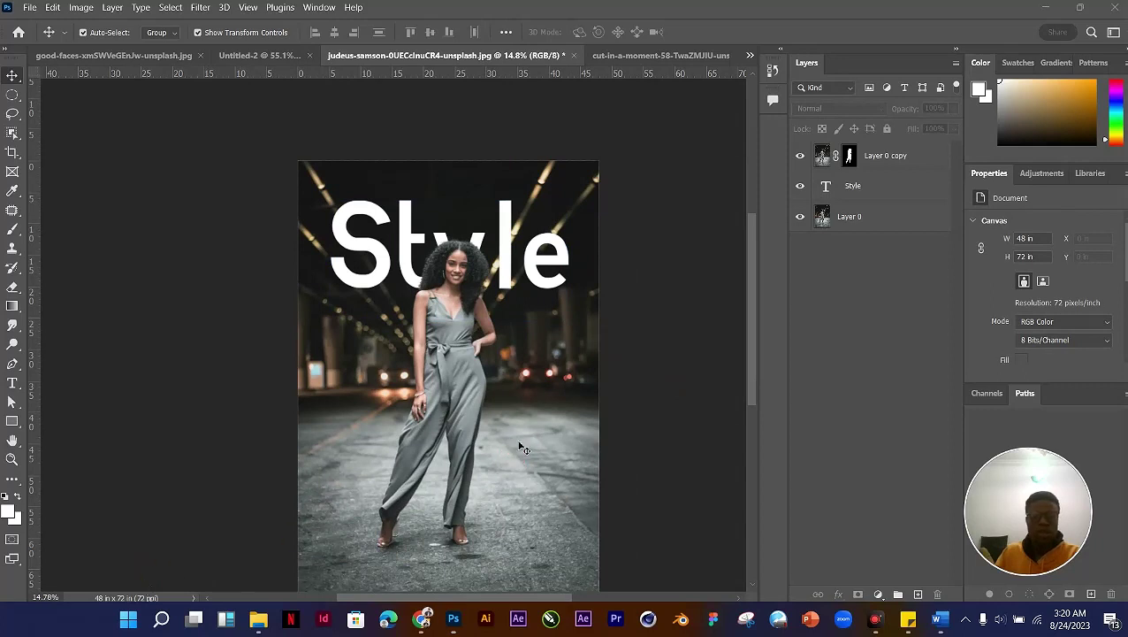
left_click(473, 277)
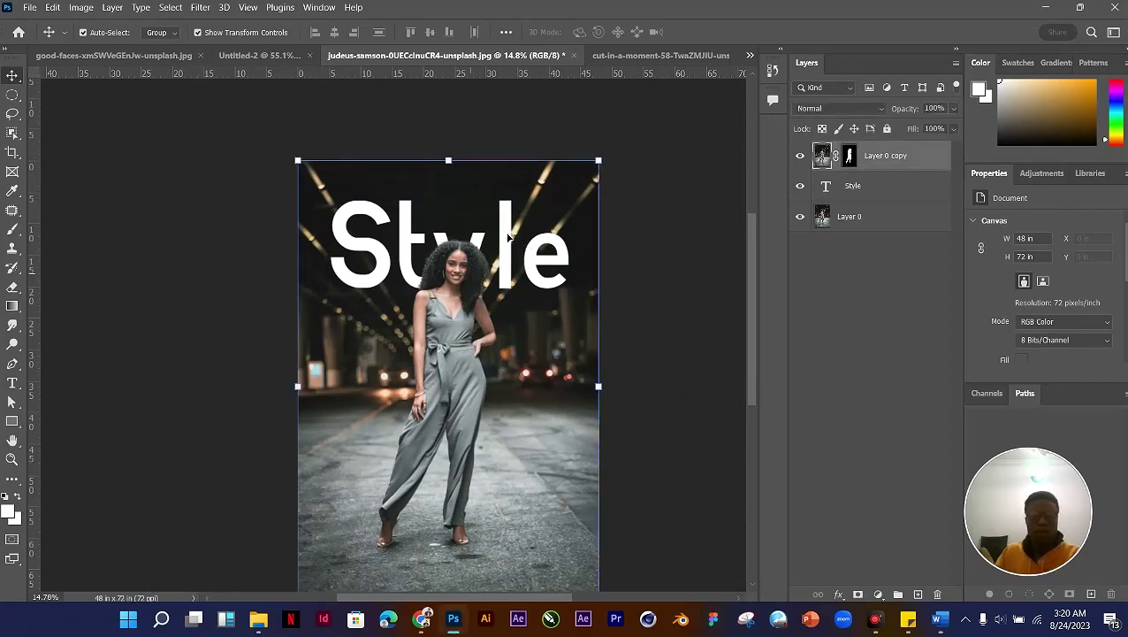
left_click(668, 323)
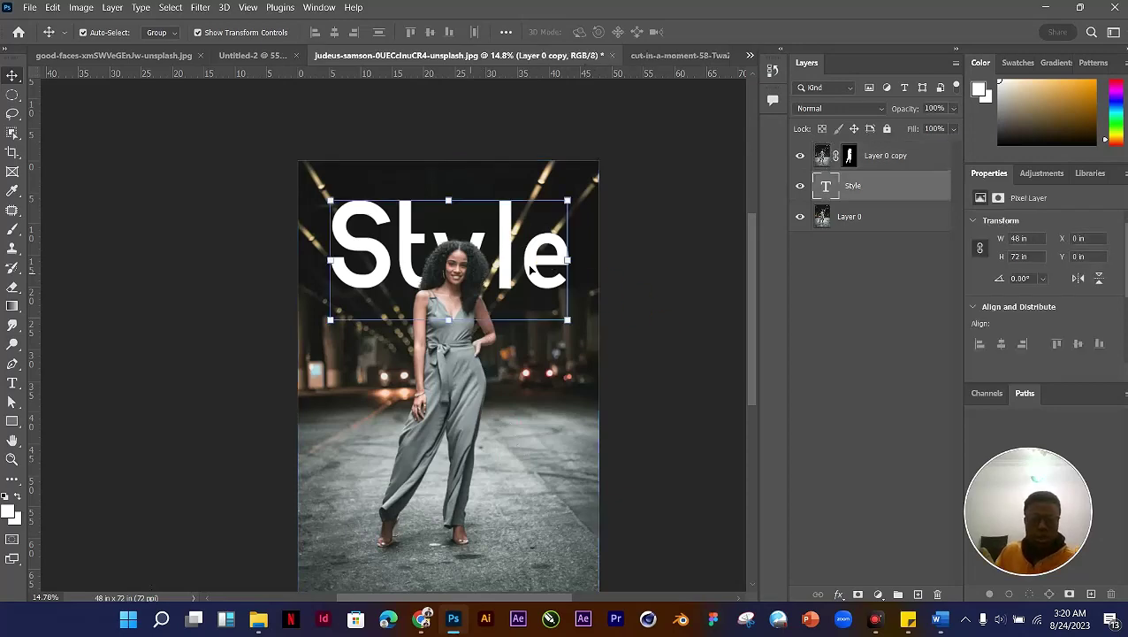
scroll(531, 268, "down", 2)
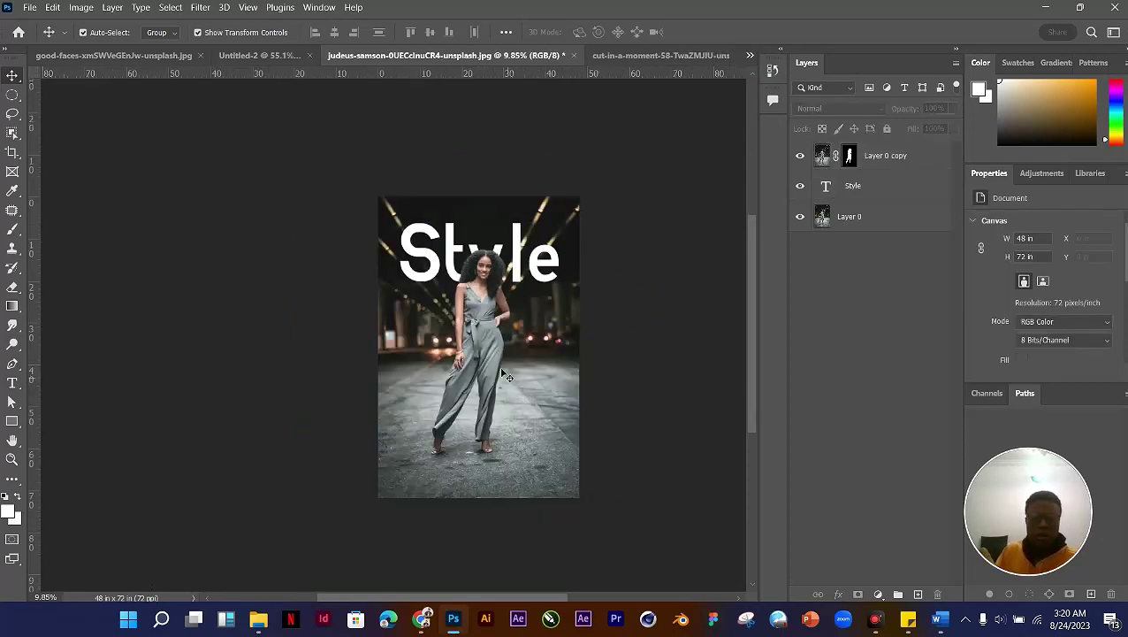
scroll(477, 465, "up", 1)
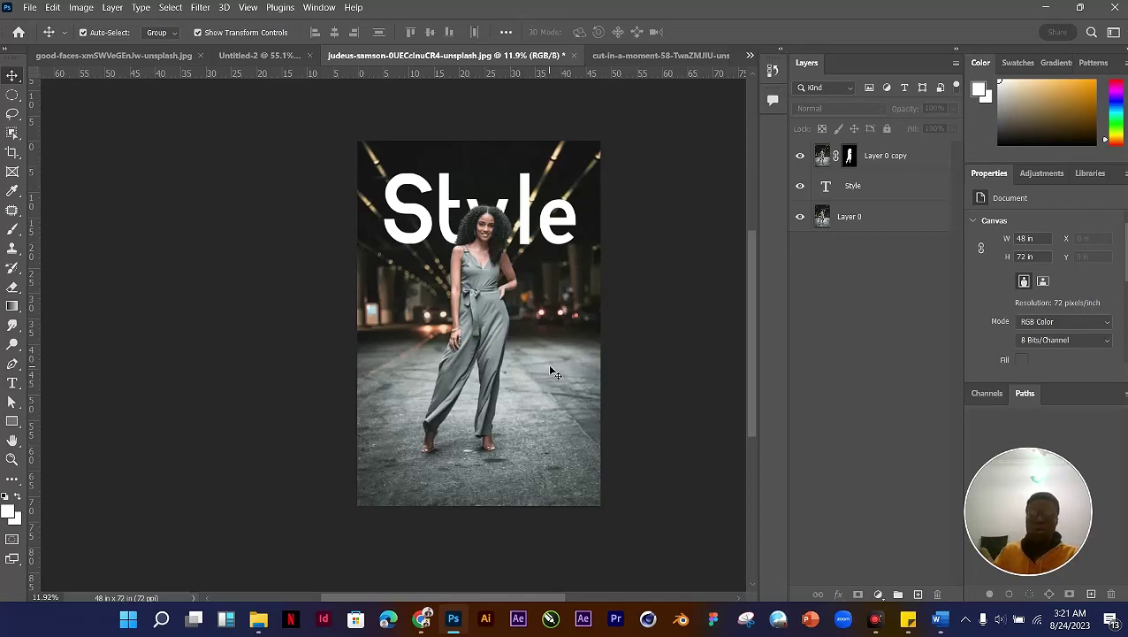
scroll(550, 371, "up", 3)
scroll(550, 372, "down", 2)
scroll(550, 371, "up", 1)
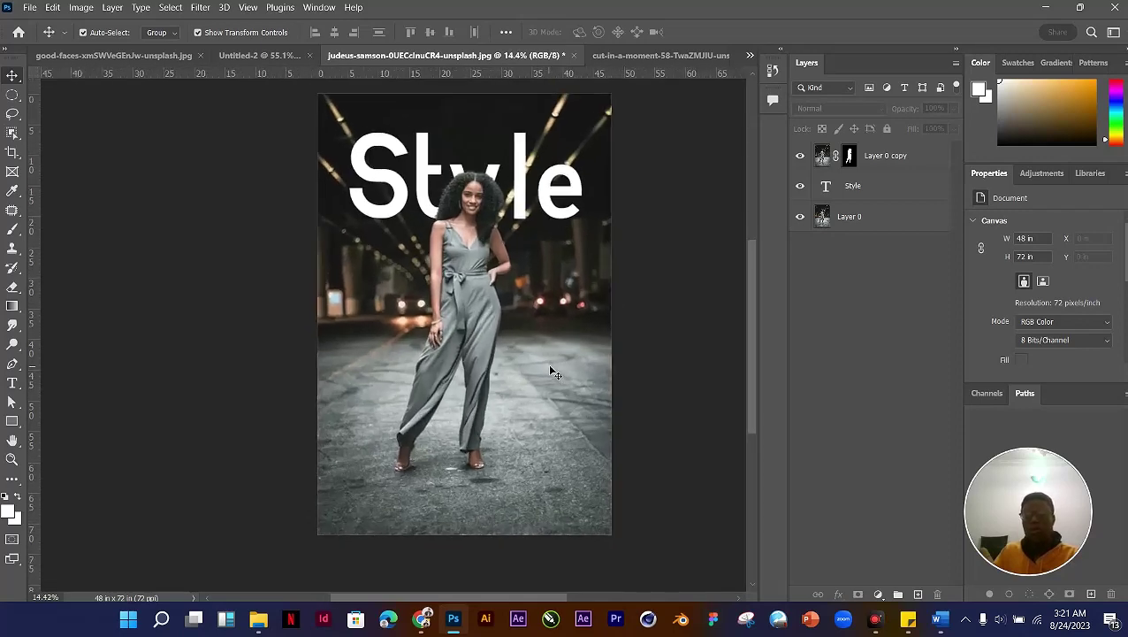
scroll(550, 372, "up", 2)
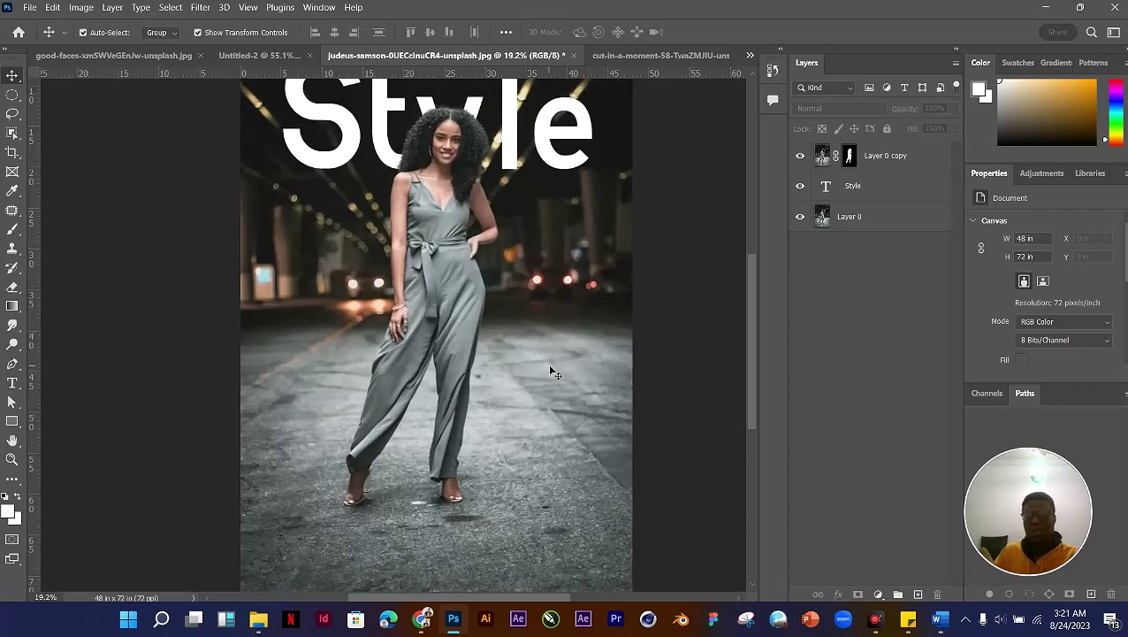
scroll(550, 371, "down", 2)
scroll(550, 372, "up", 1)
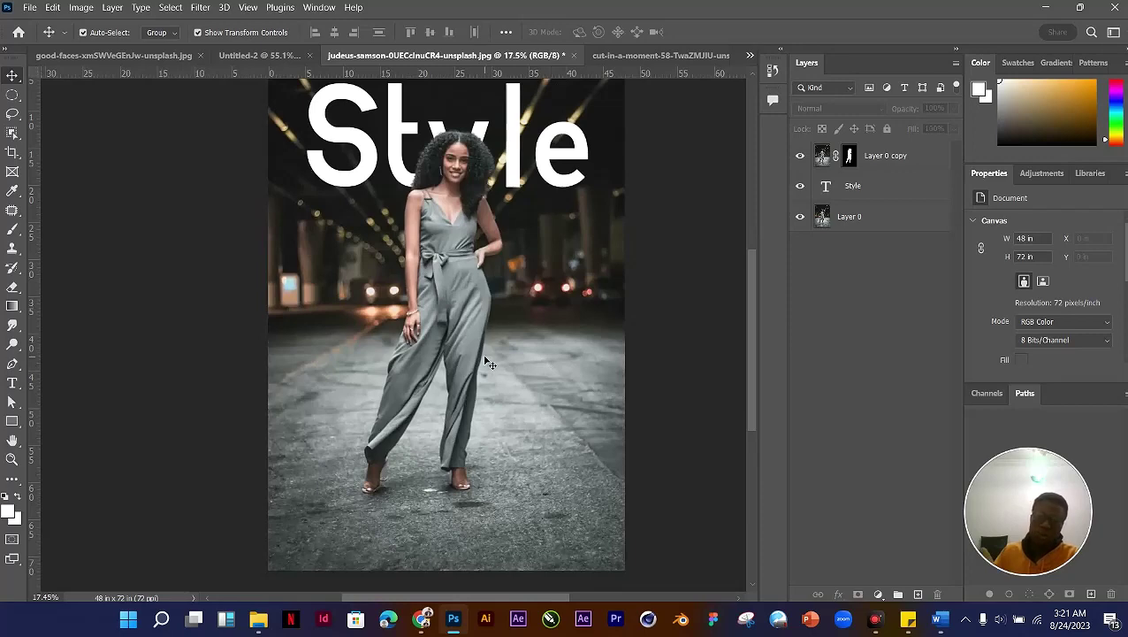
scroll(487, 362, "up", 1)
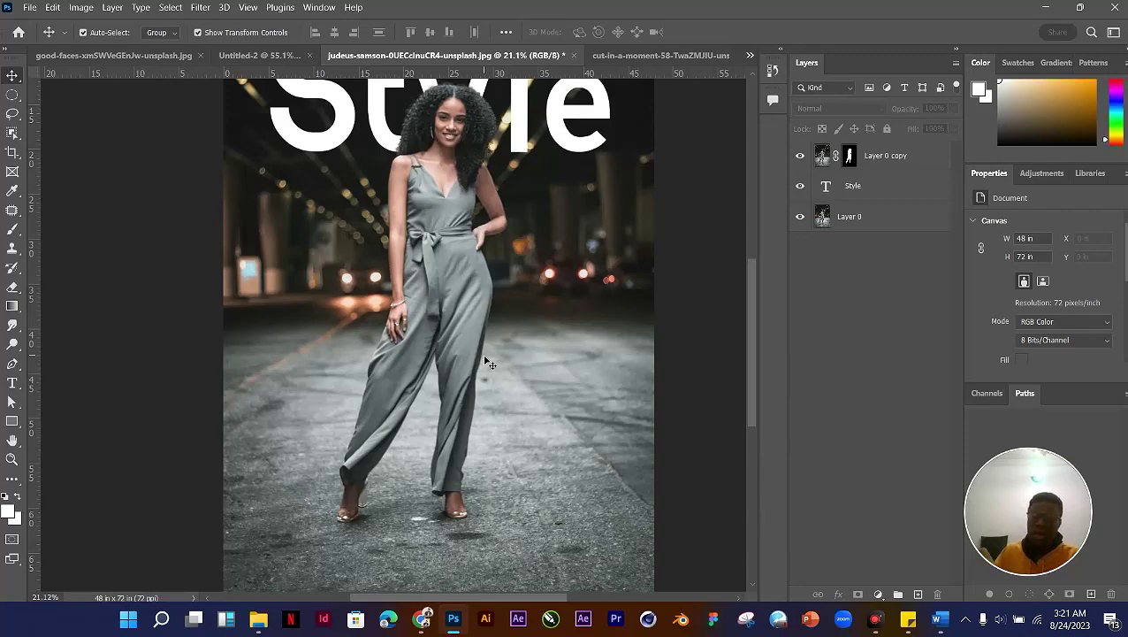
scroll(487, 363, "down", 1)
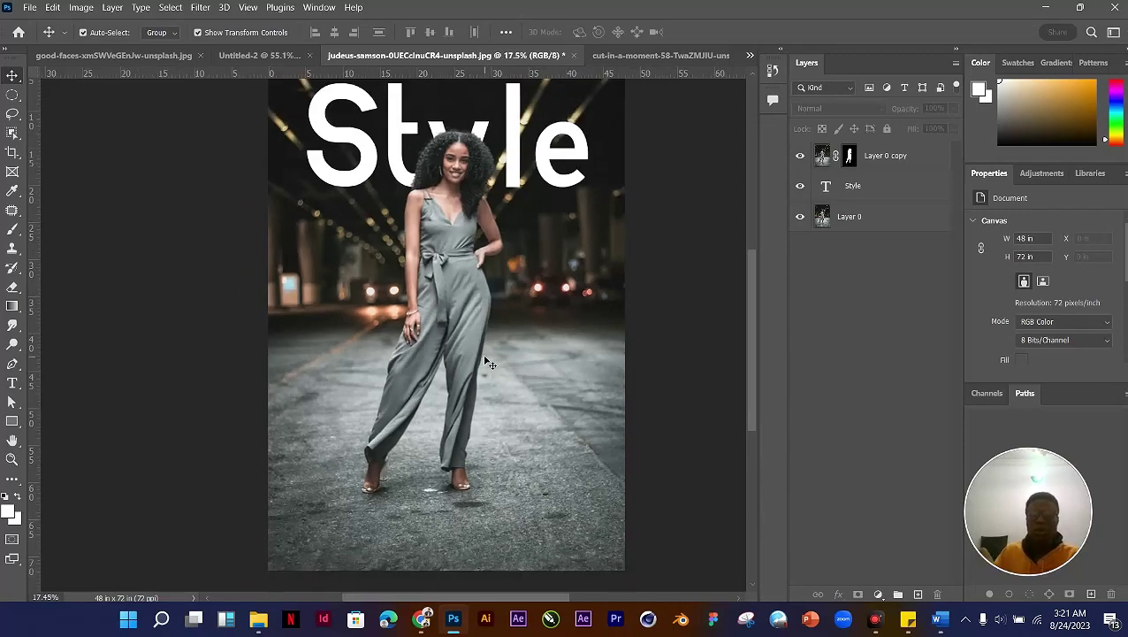
scroll(487, 362, "up", 3)
scroll(487, 362, "down", 3)
scroll(487, 363, "up", 2)
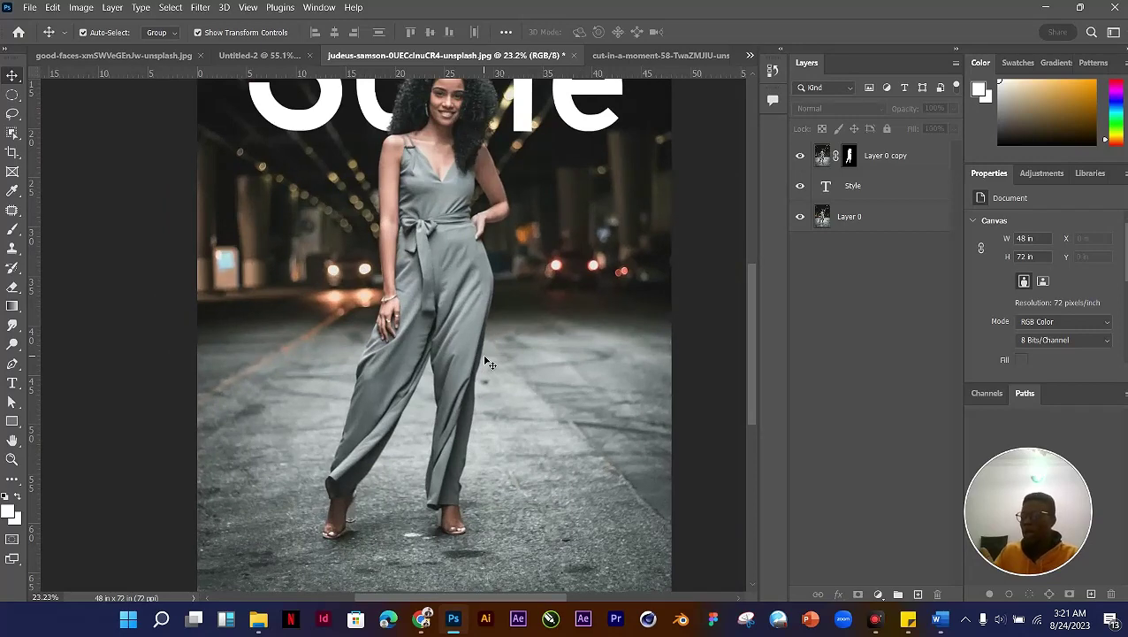
scroll(487, 362, "down", 2)
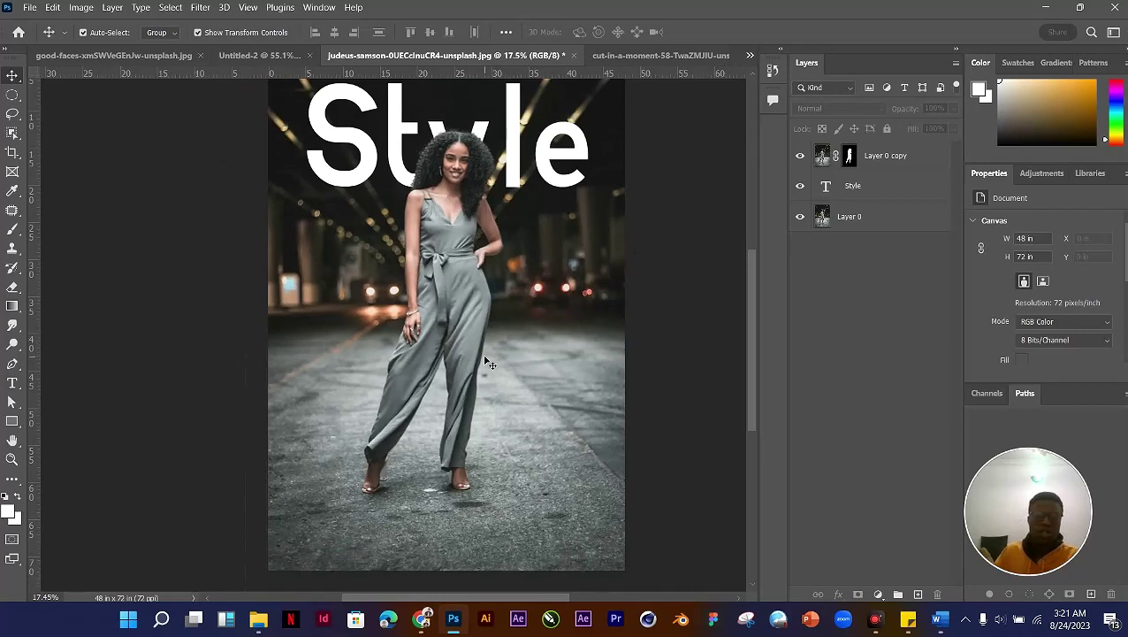
scroll(487, 363, "up", 4)
scroll(491, 389, "down", 3)
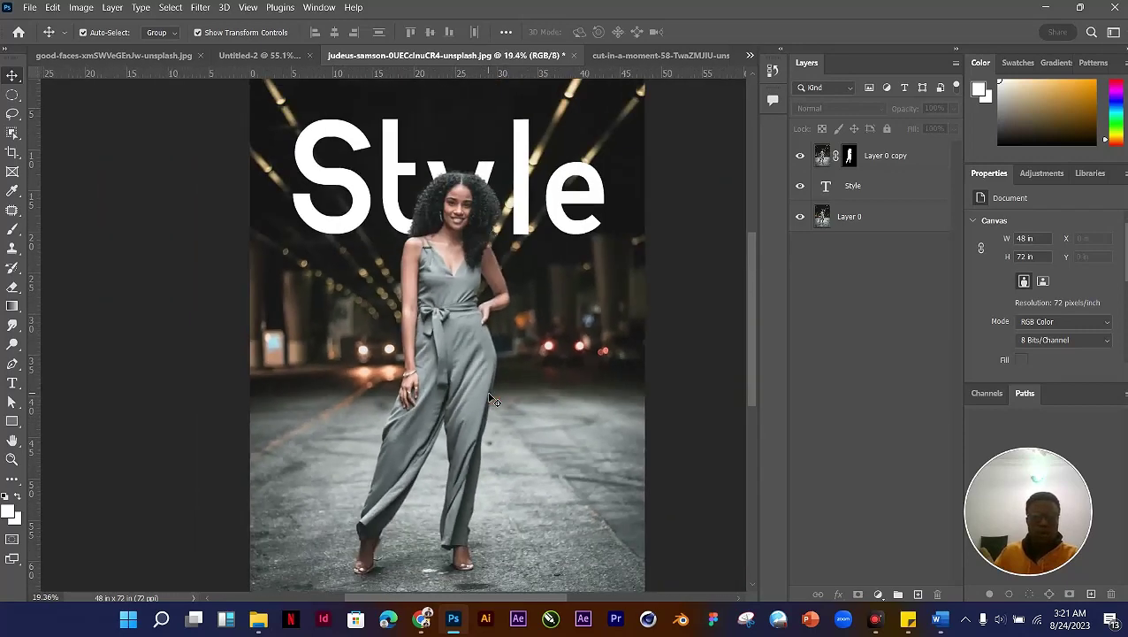
scroll(491, 400, "down", 2)
scroll(498, 328, "up", 1)
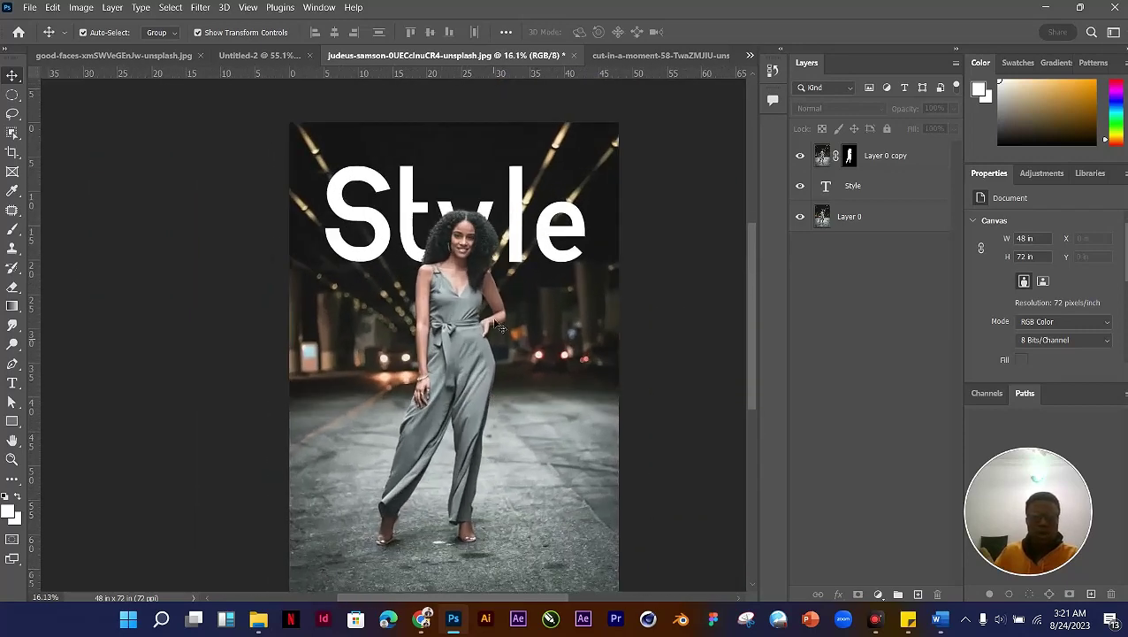
left_click(521, 223)
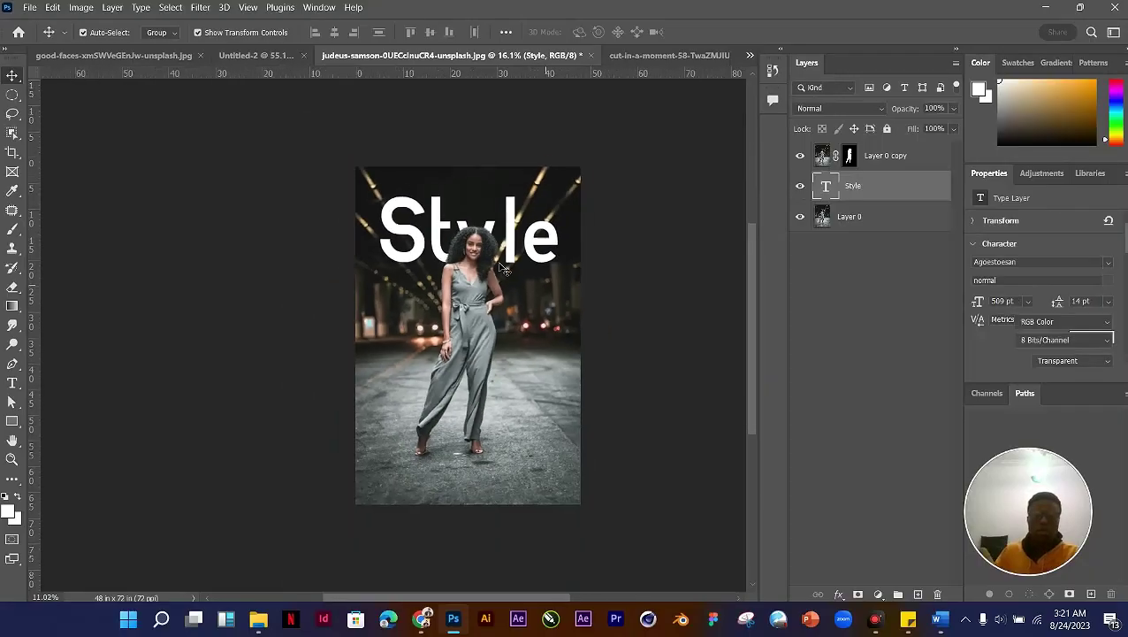
scroll(453, 282, "up", 5)
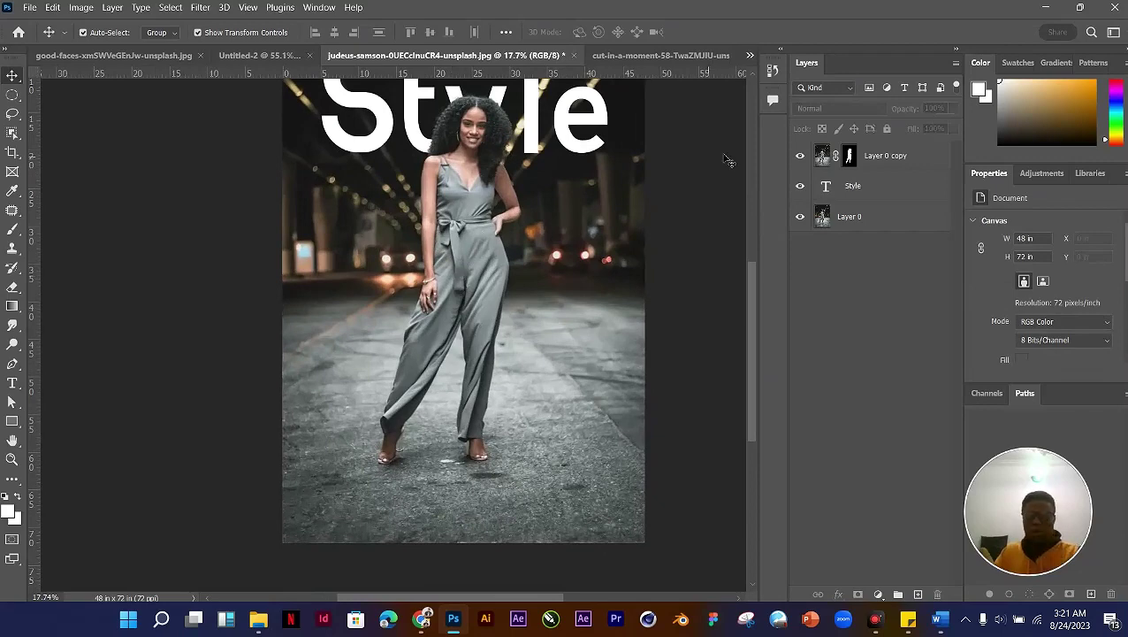
Step: Hide the masked woman copy and the Style text, and make the original photo on Layer 0 the active layer
left_click(800, 156)
scroll(451, 258, "down", 3)
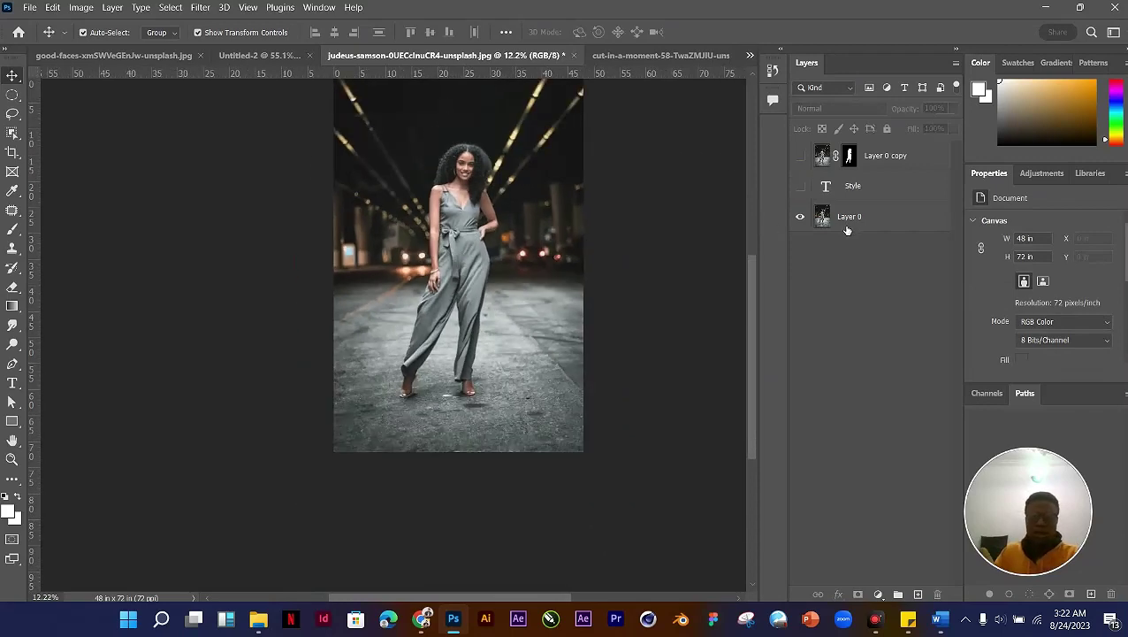
left_click(847, 223)
scroll(466, 256, "up", 2)
scroll(466, 256, "up", 5)
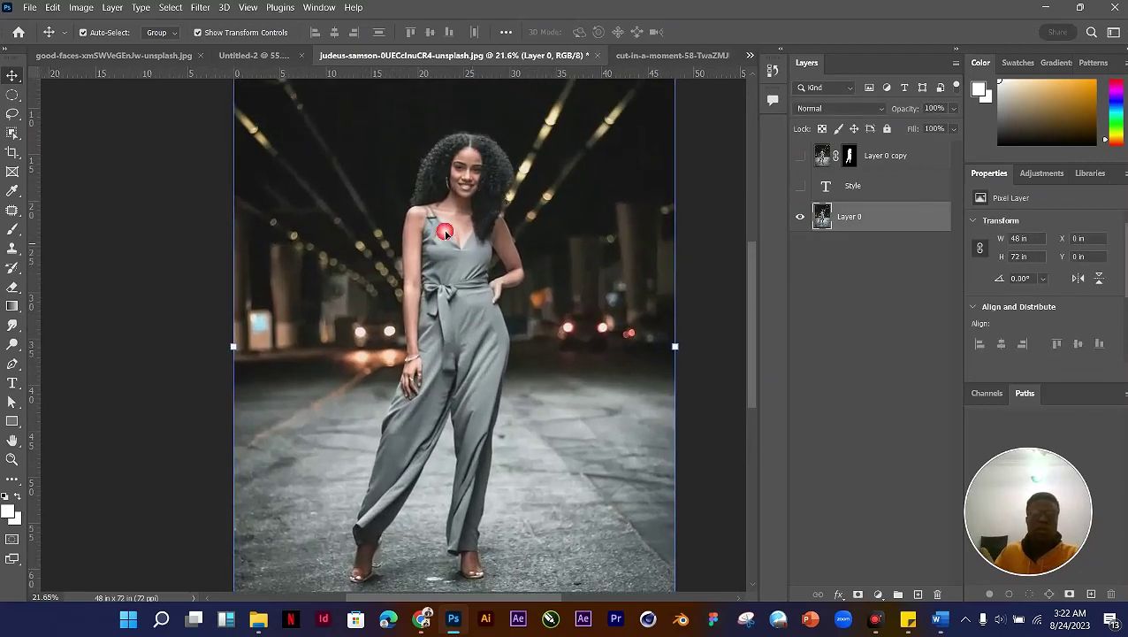
scroll(447, 282, "down", 4)
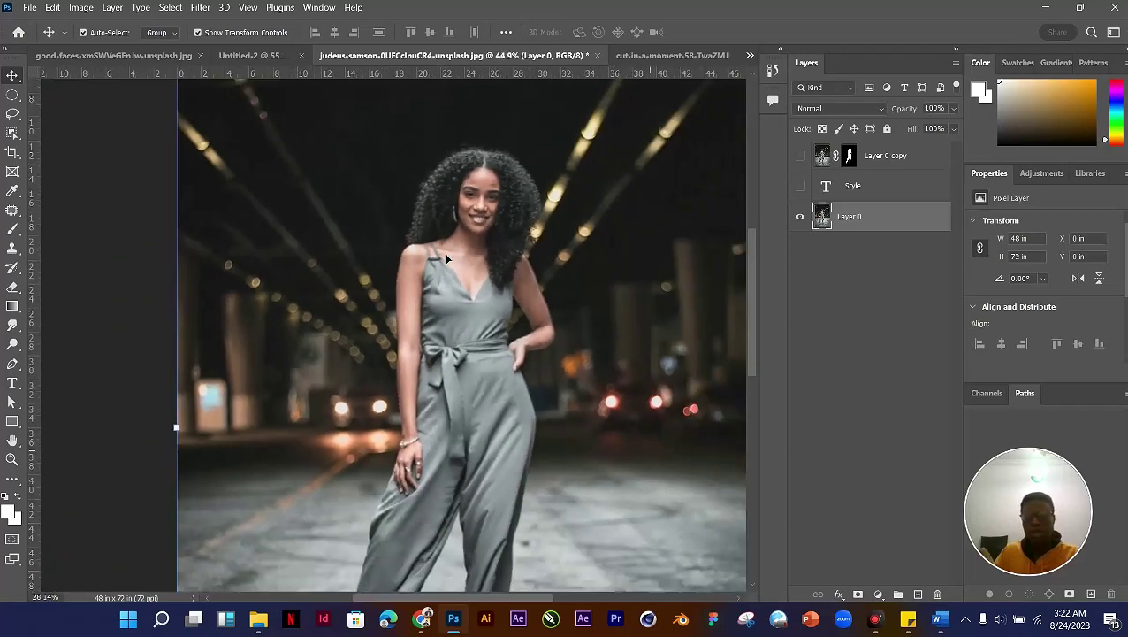
Step: Start a Pen tool path on Layer 0 along the outer edge of the woman's wrist, just above her bracelet
left_click(12, 364)
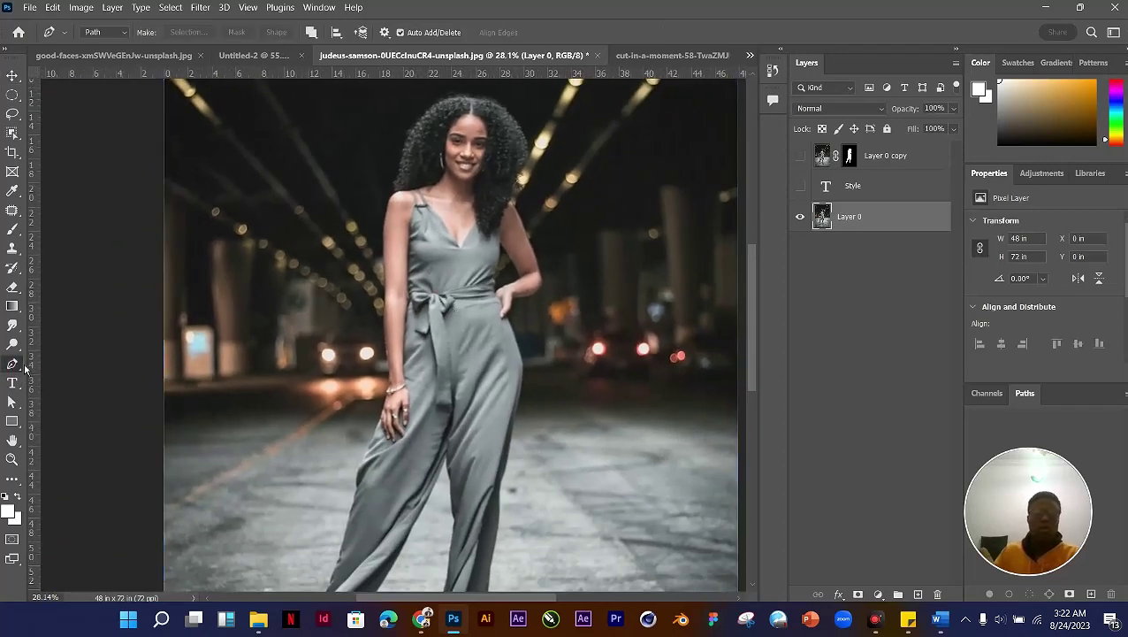
right_click(20, 369)
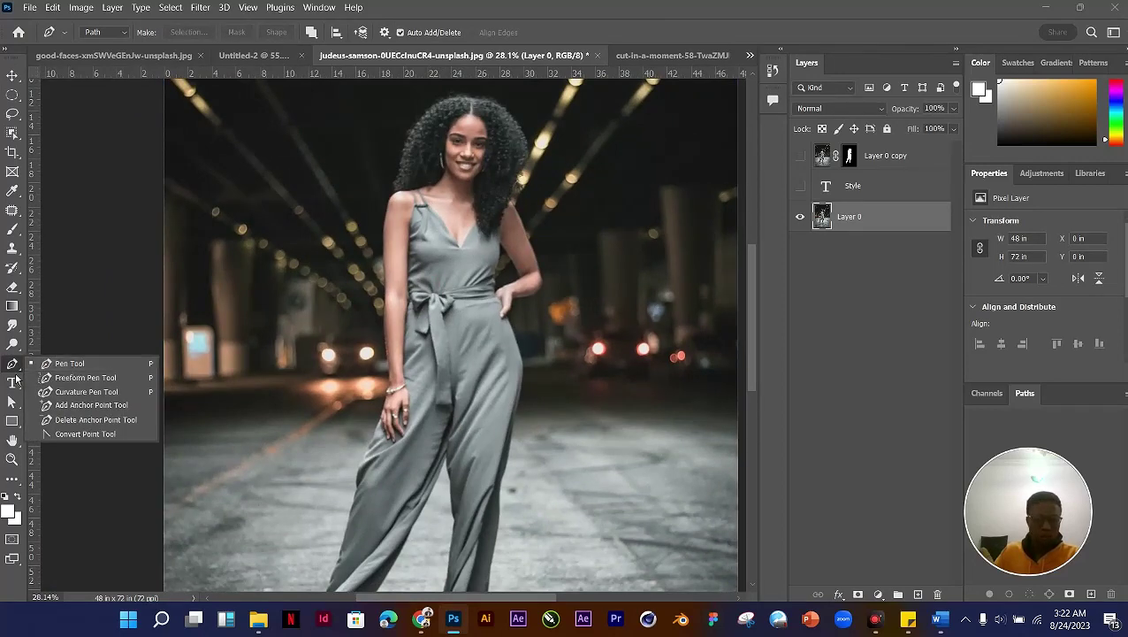
right_click(14, 373)
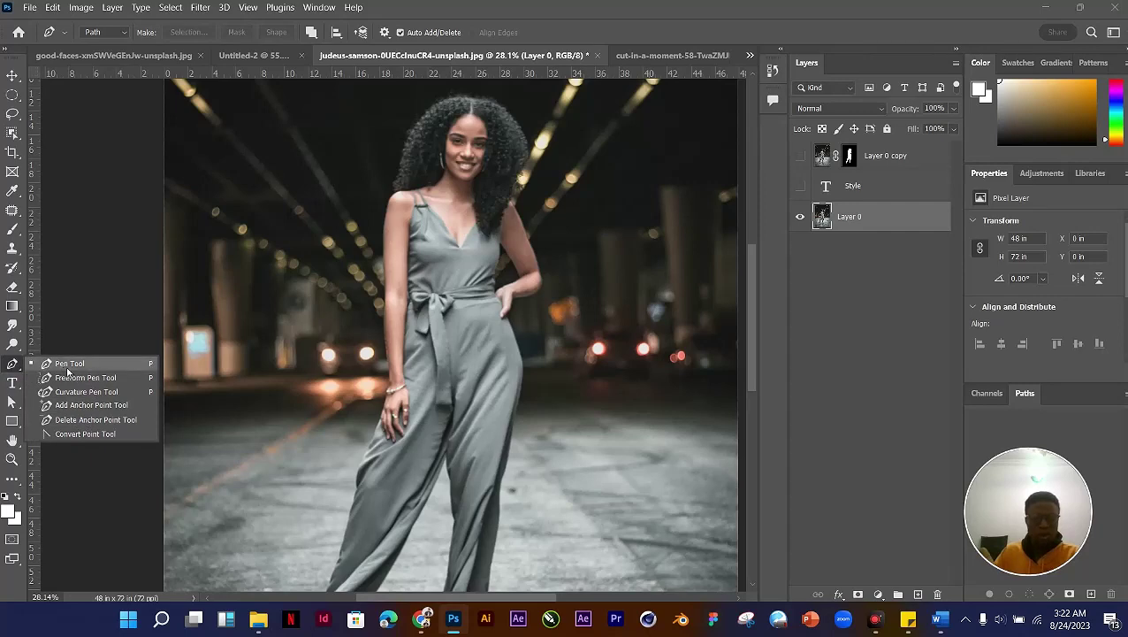
left_click(368, 351)
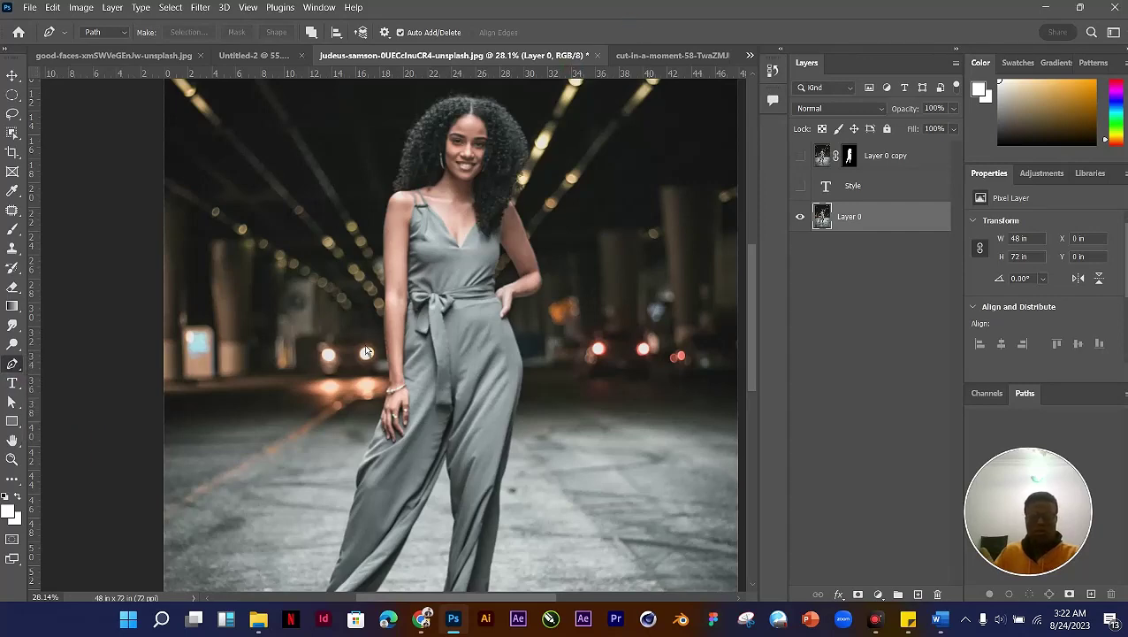
scroll(368, 351, "up", 2)
scroll(450, 272, "up", 3)
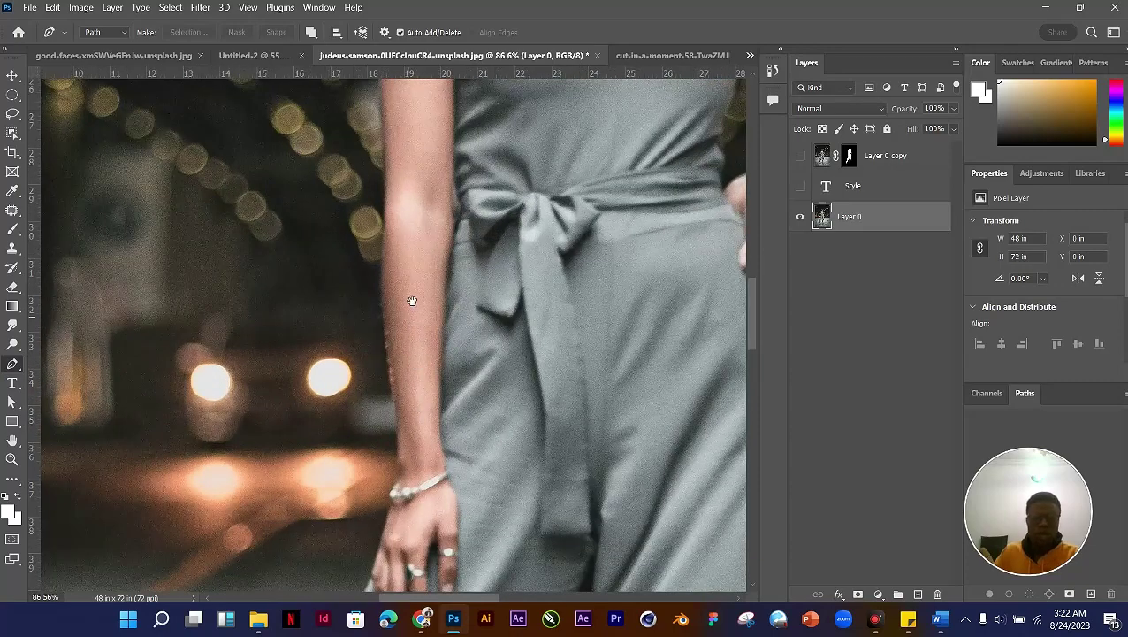
left_click_drag(402, 302, 412, 308)
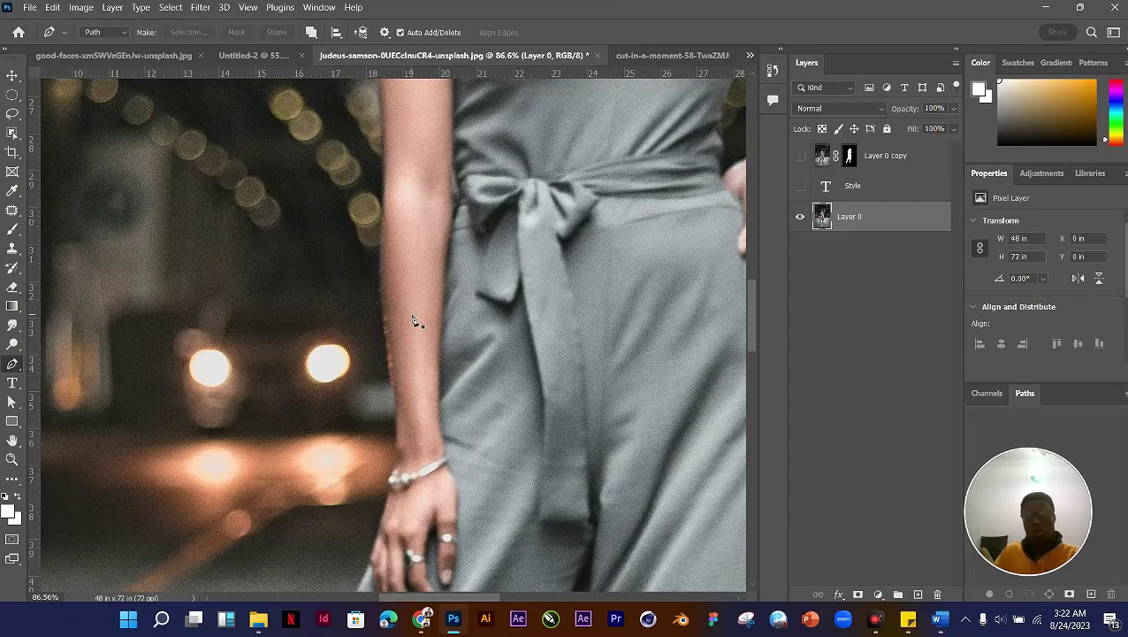
left_click(398, 455)
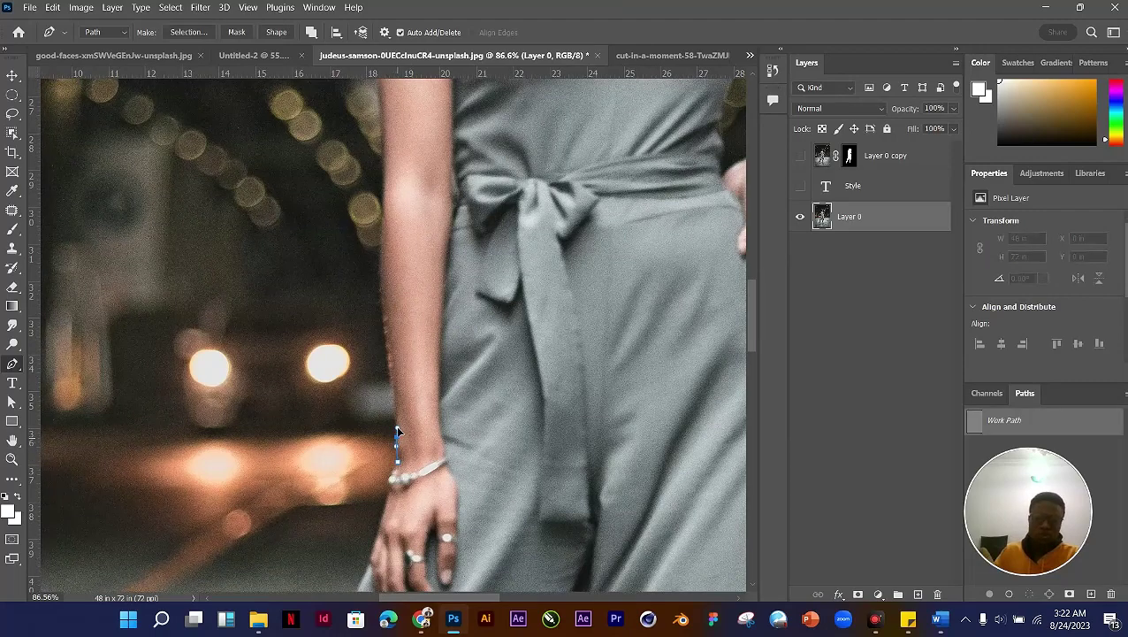
left_click(397, 430)
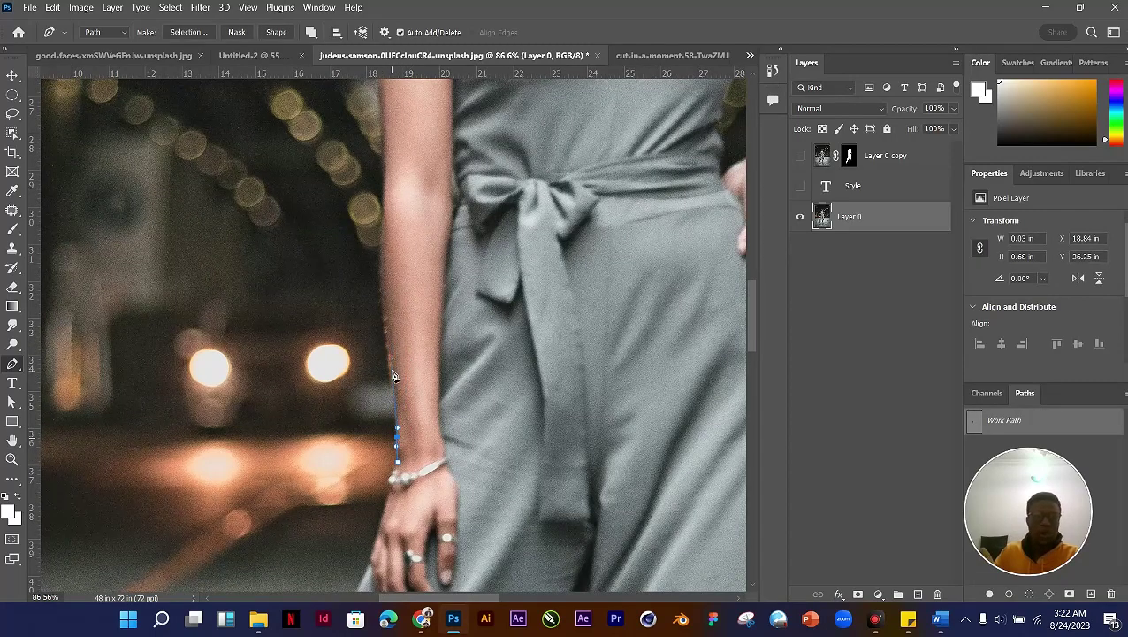
Step: Extend the Pen path with four more anchor points up the outer edge of the woman's forearm
left_click(392, 371)
left_click(383, 337)
scroll(378, 271, "up", 5)
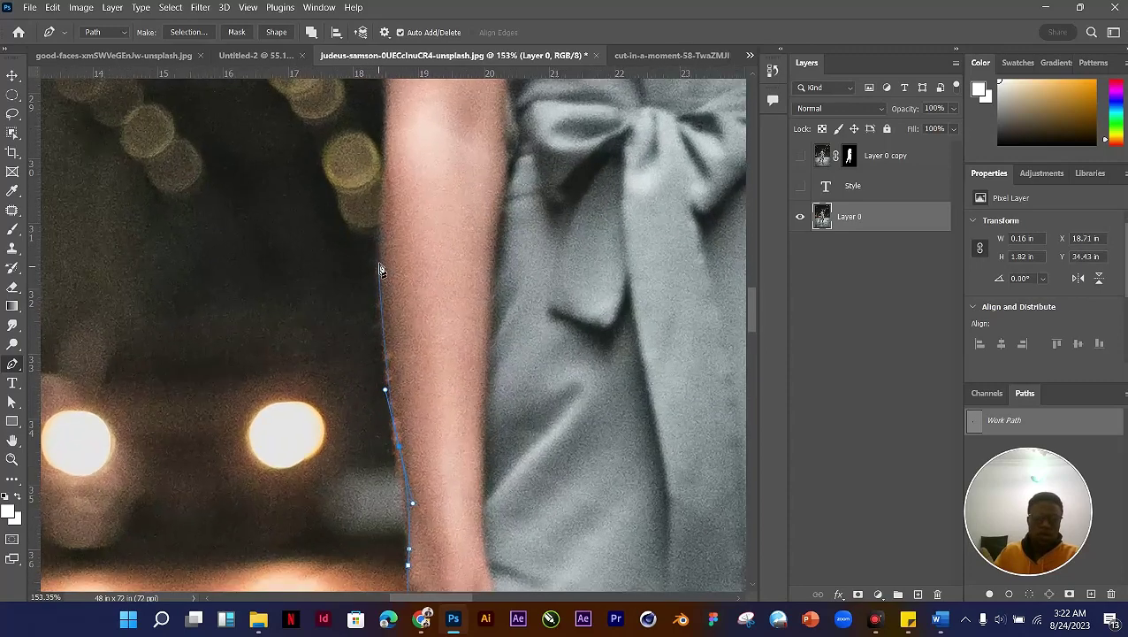
left_click(380, 269)
left_click(385, 197)
scroll(395, 206, "down", 8)
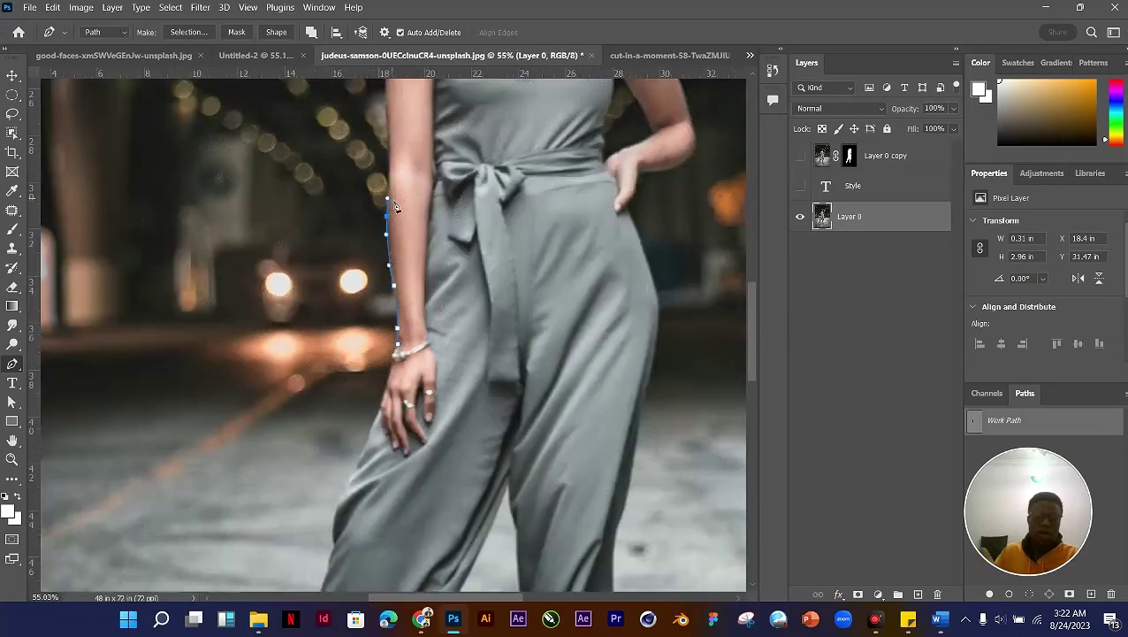
Step: Delete the unfinished work path along the woman's forearm
scroll(395, 206, "down", 2)
scroll(398, 217, "up", 3)
key("Delete")
key("Delete")
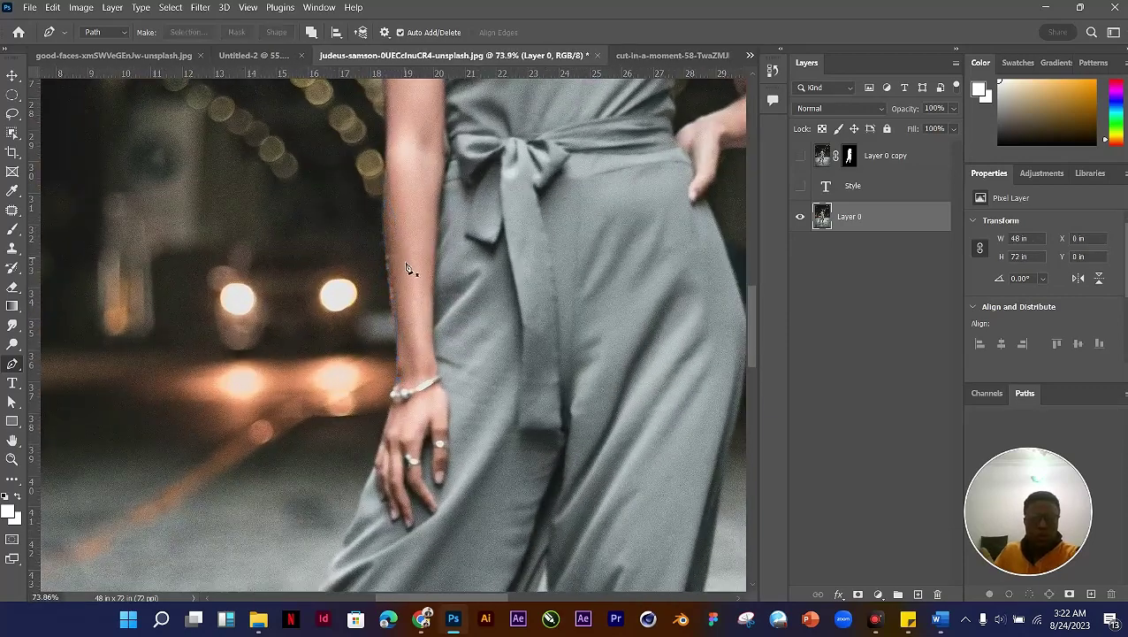
Step: Set the Pen tool to Shape mode and draw a closed curved shape about 268 by 223 px across the woman's forearm
scroll(408, 270, "up", 2)
scroll(401, 329, "up", 2)
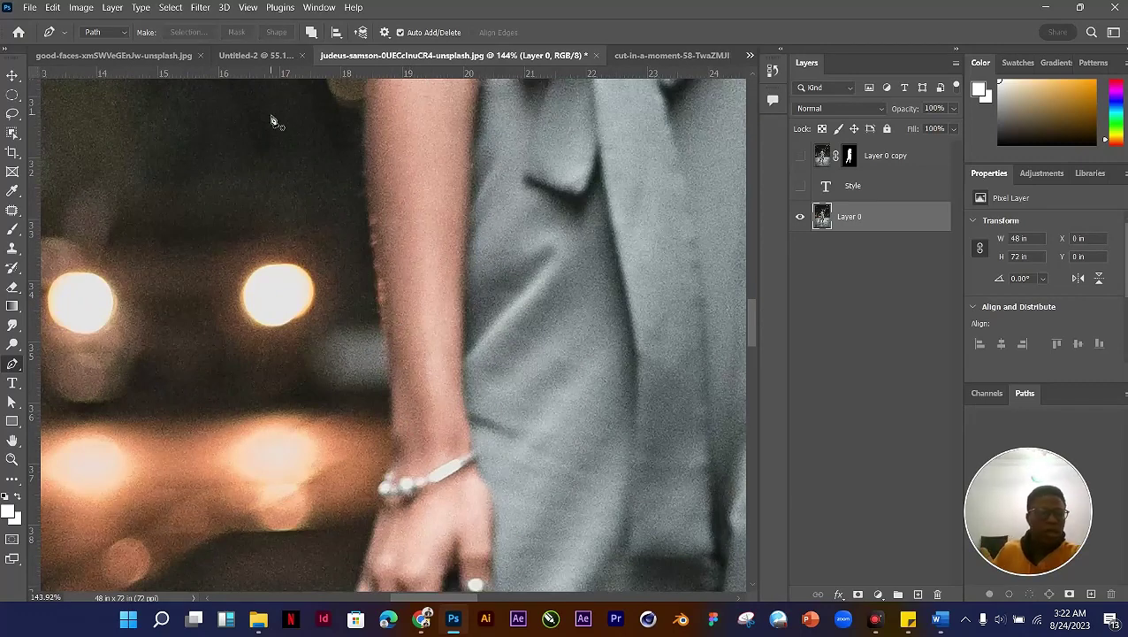
left_click(102, 33)
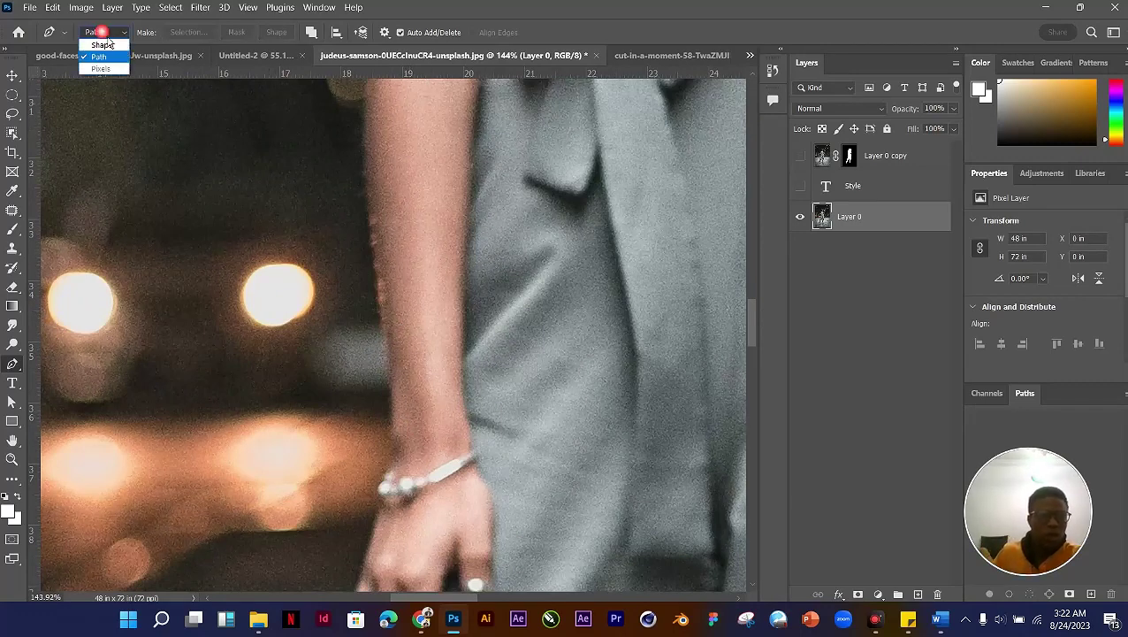
left_click(102, 49)
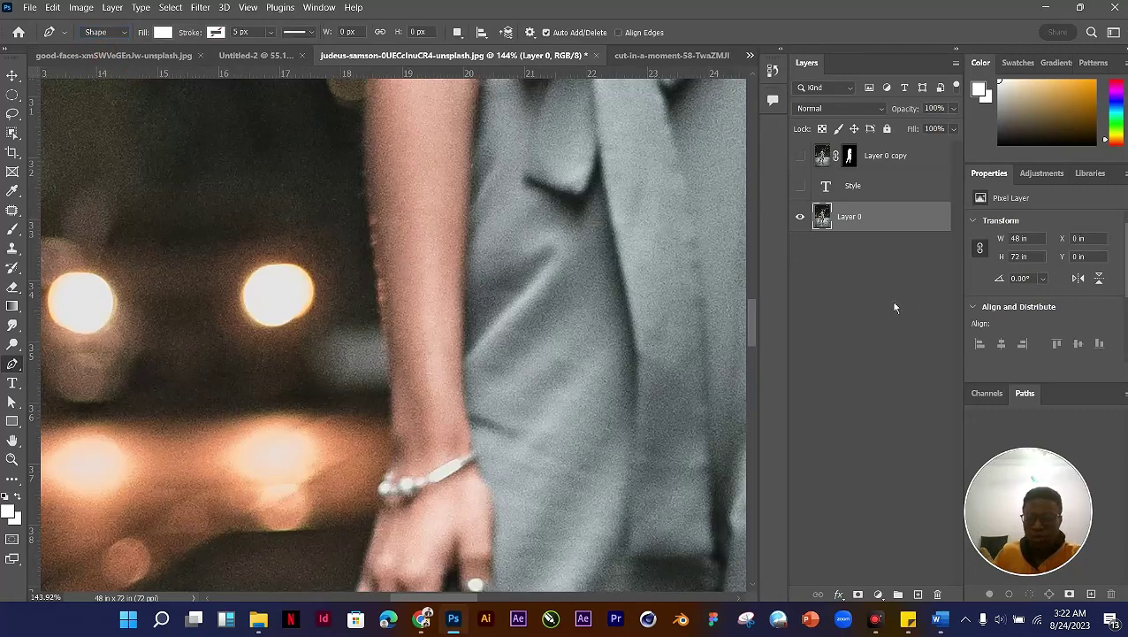
left_click_drag(326, 243, 323, 297)
left_click_drag(517, 350, 543, 288)
left_click_drag(430, 176, 483, 168)
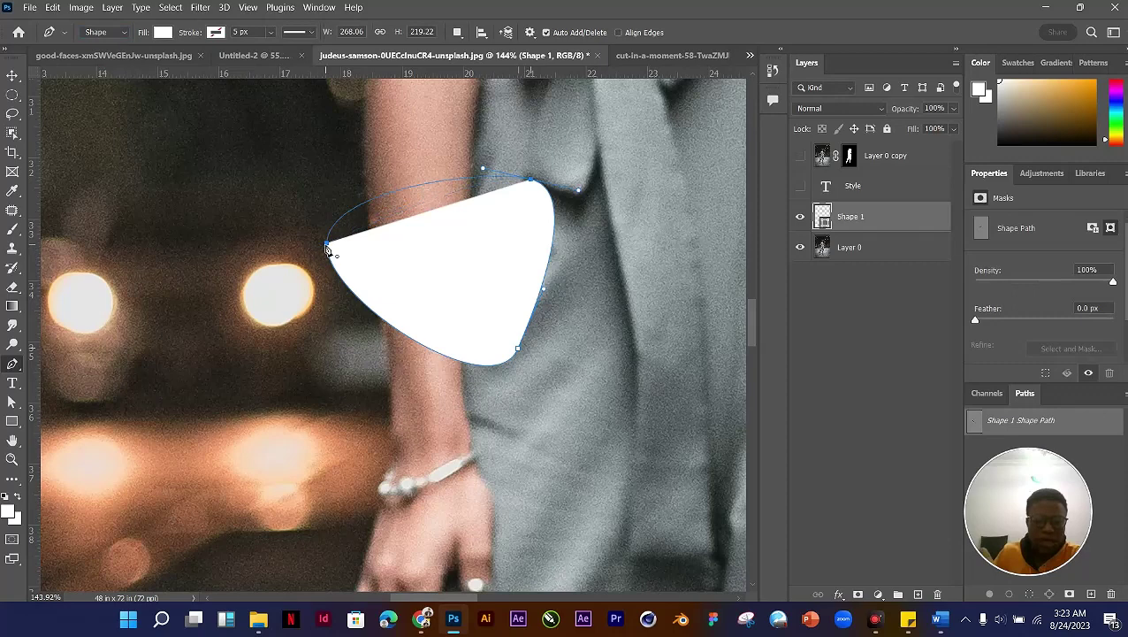
left_click(327, 246)
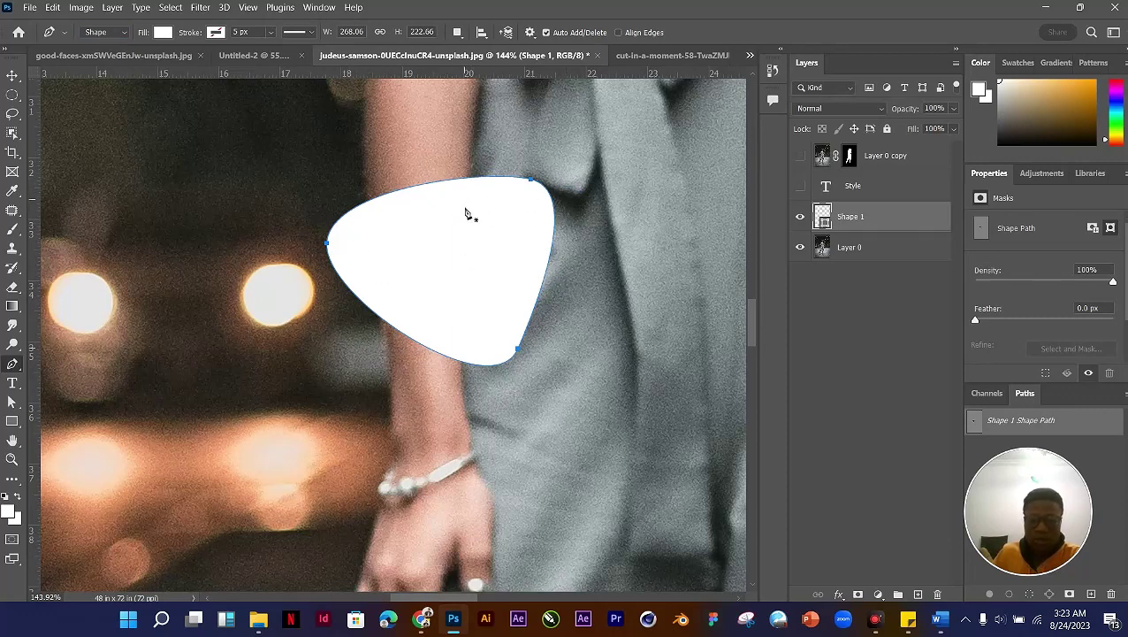
left_click(118, 35)
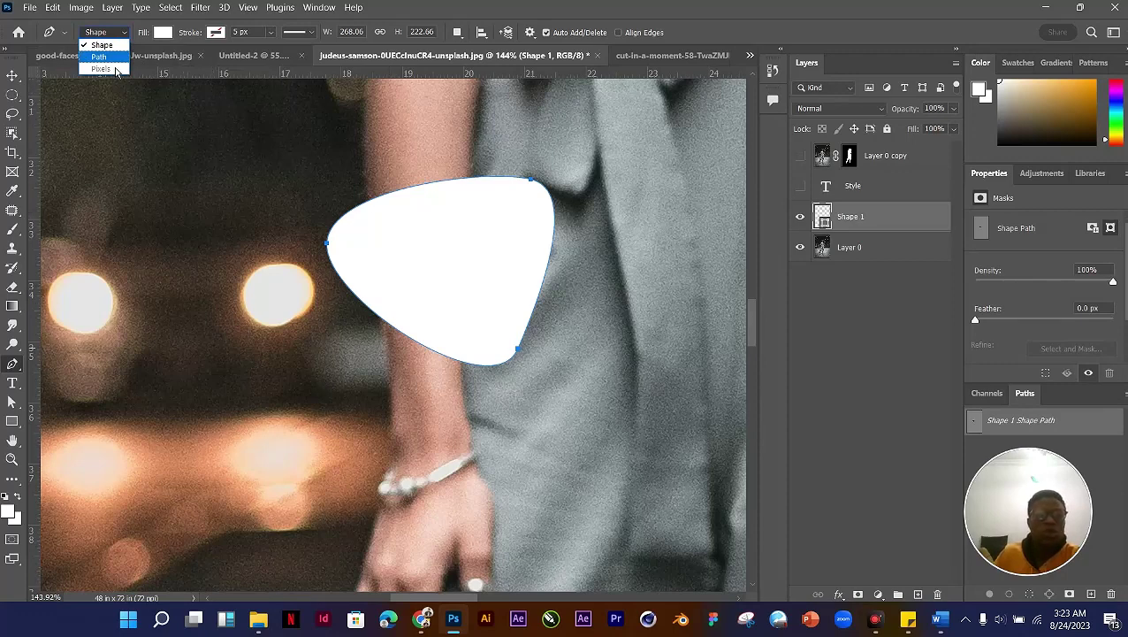
left_click(443, 149)
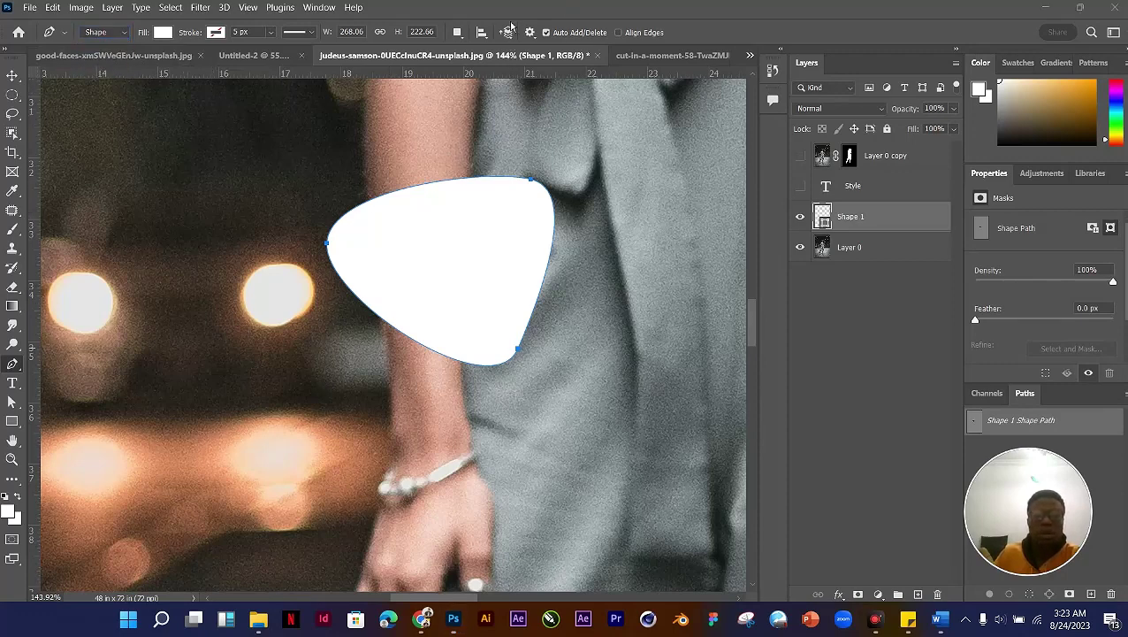
Step: Draw a second closed curved shape about 367 by 526 px over the woman's hip, below her hand at the waist
scroll(353, 306, "down", 5)
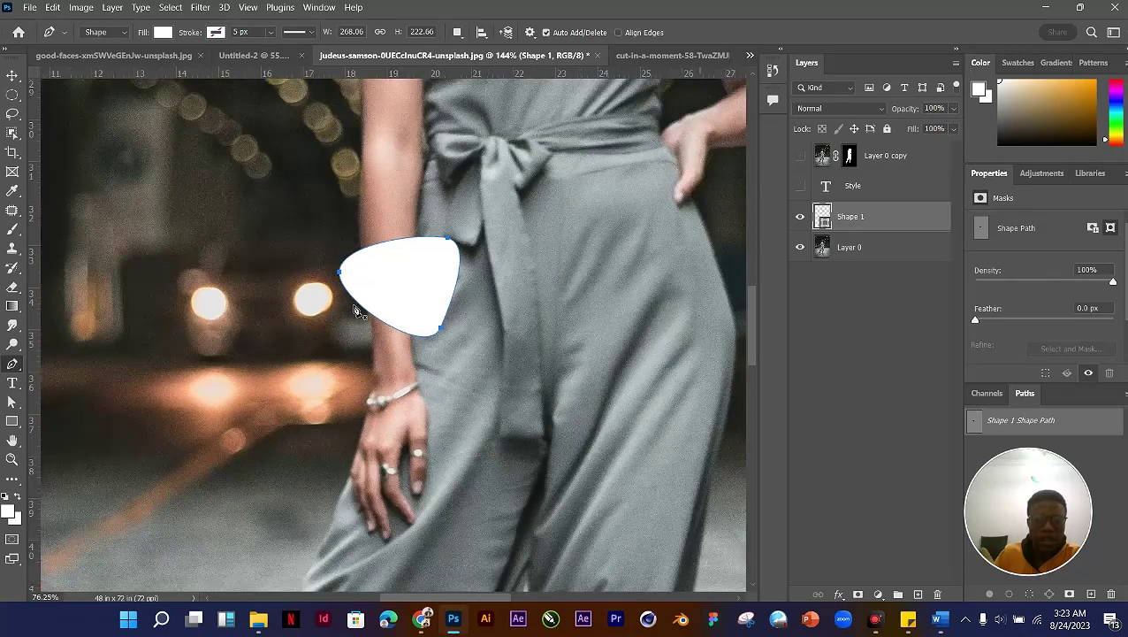
scroll(343, 311, "down", 1)
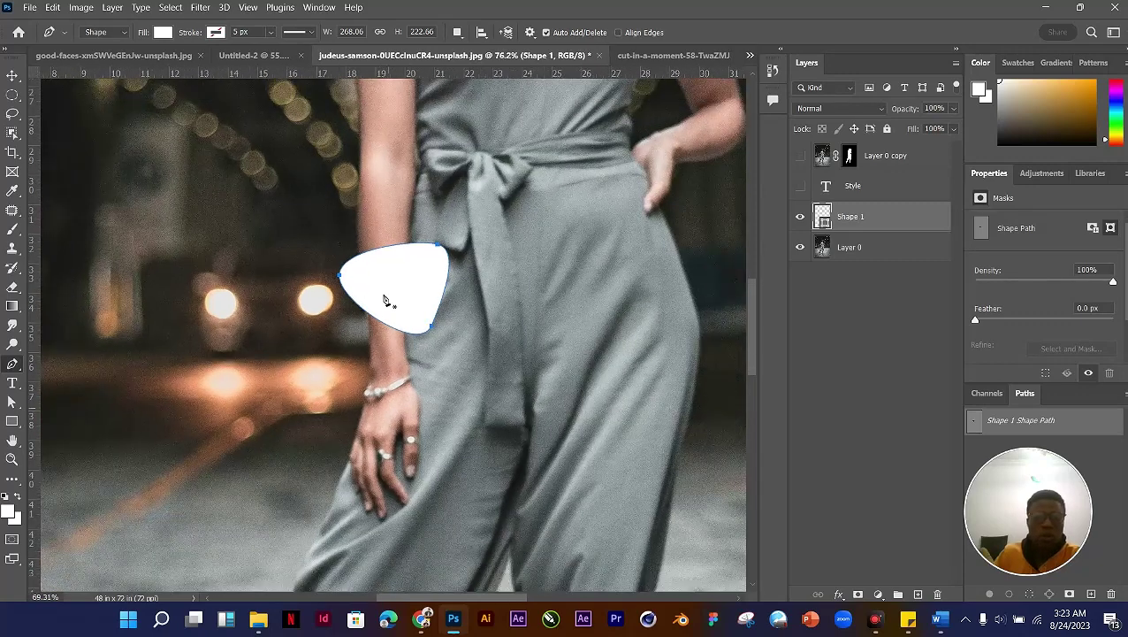
scroll(387, 301, "down", 2)
left_click(521, 251)
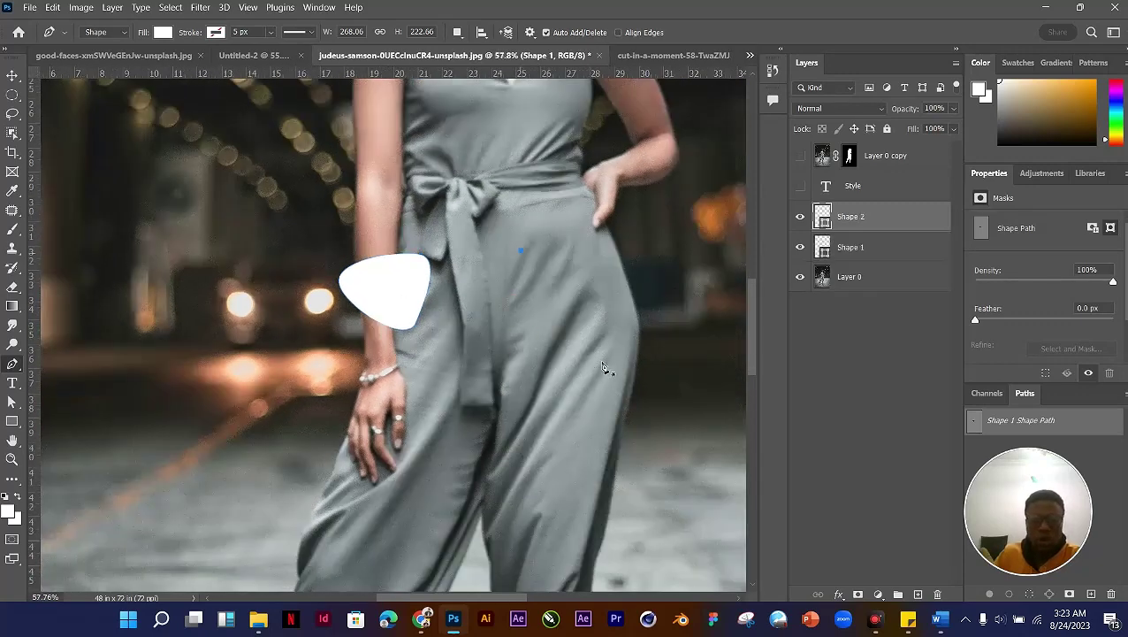
left_click_drag(628, 349, 656, 293)
left_click_drag(639, 243, 680, 222)
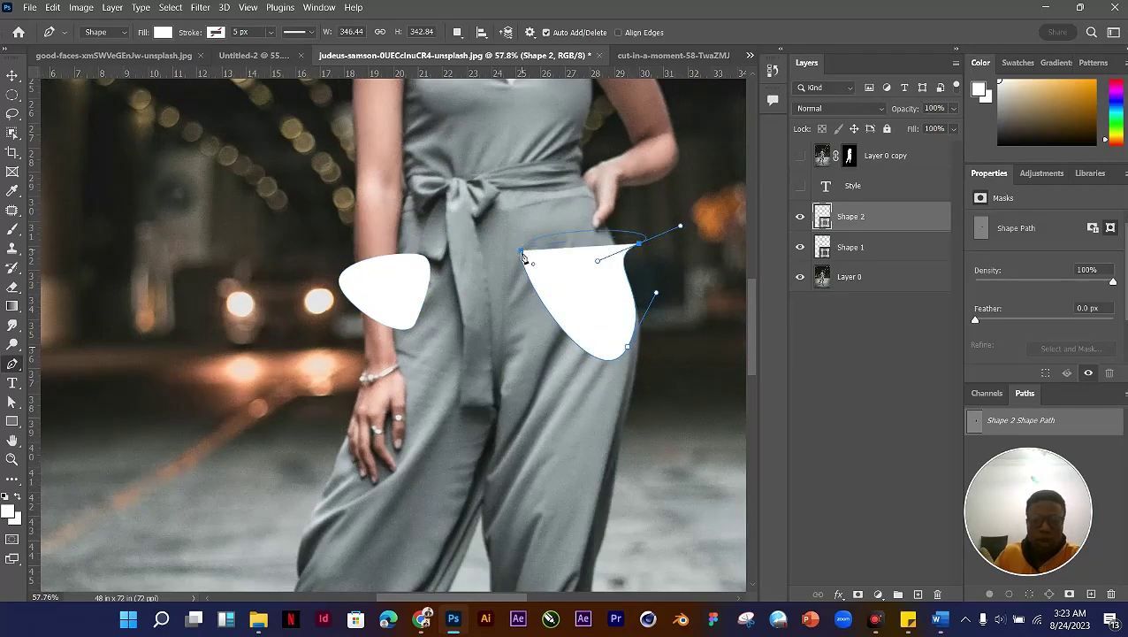
left_click_drag(521, 251, 512, 380)
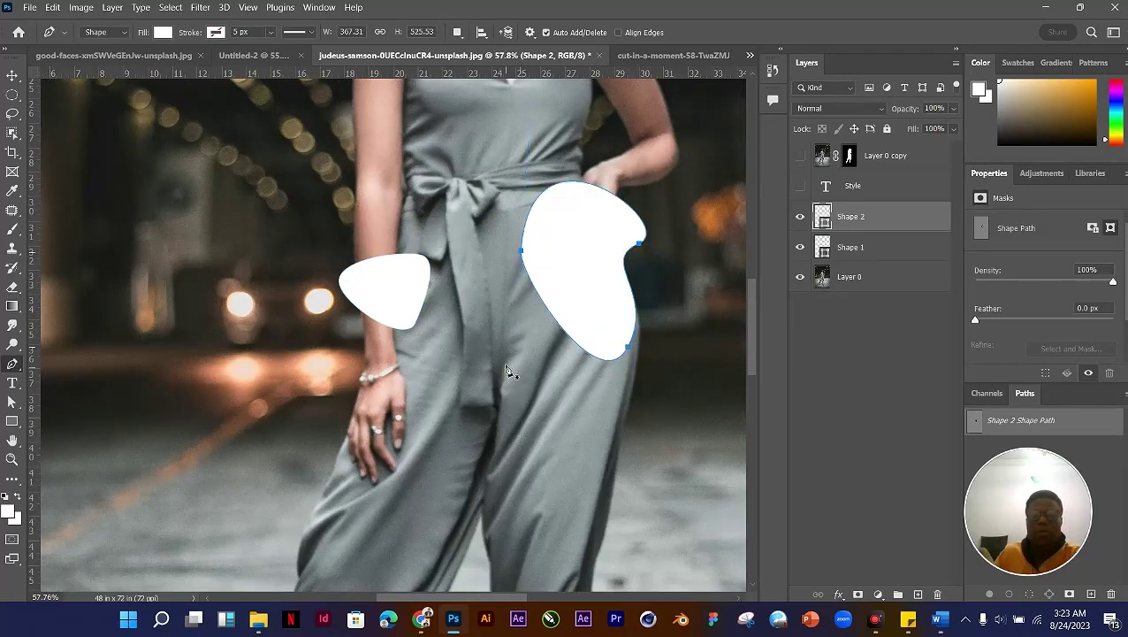
Step: Draw a third closed, rounded shape about 608 by 527 px over the woman's chest using two curved anchor points
scroll(500, 345, "down", 5)
left_click_drag(457, 201, 450, 252)
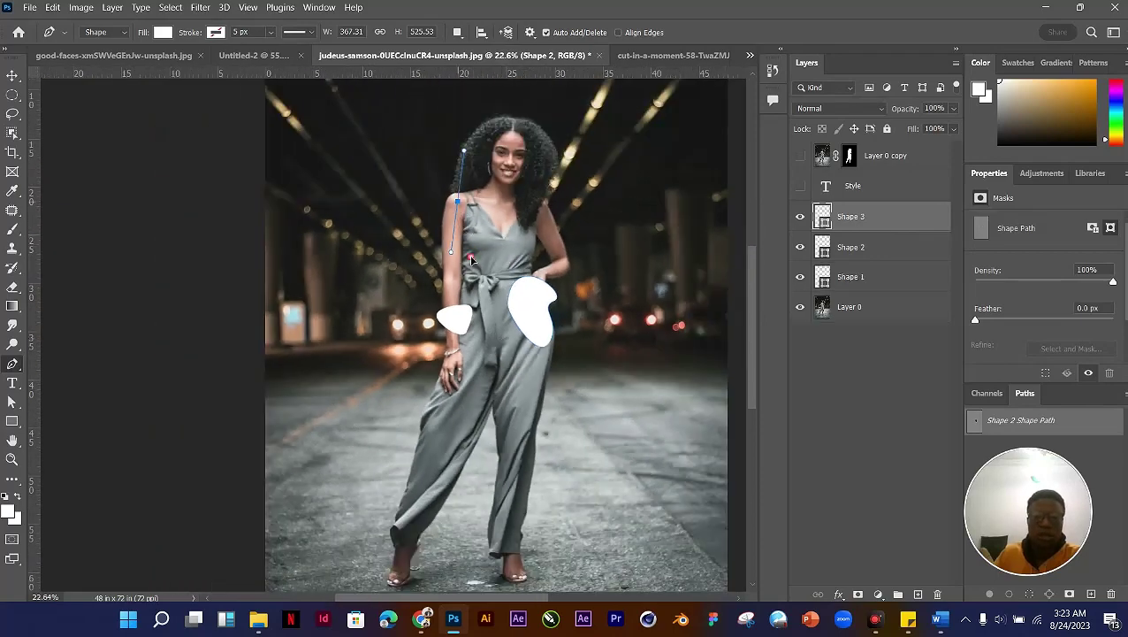
left_click_drag(539, 217, 539, 181)
left_click(458, 202)
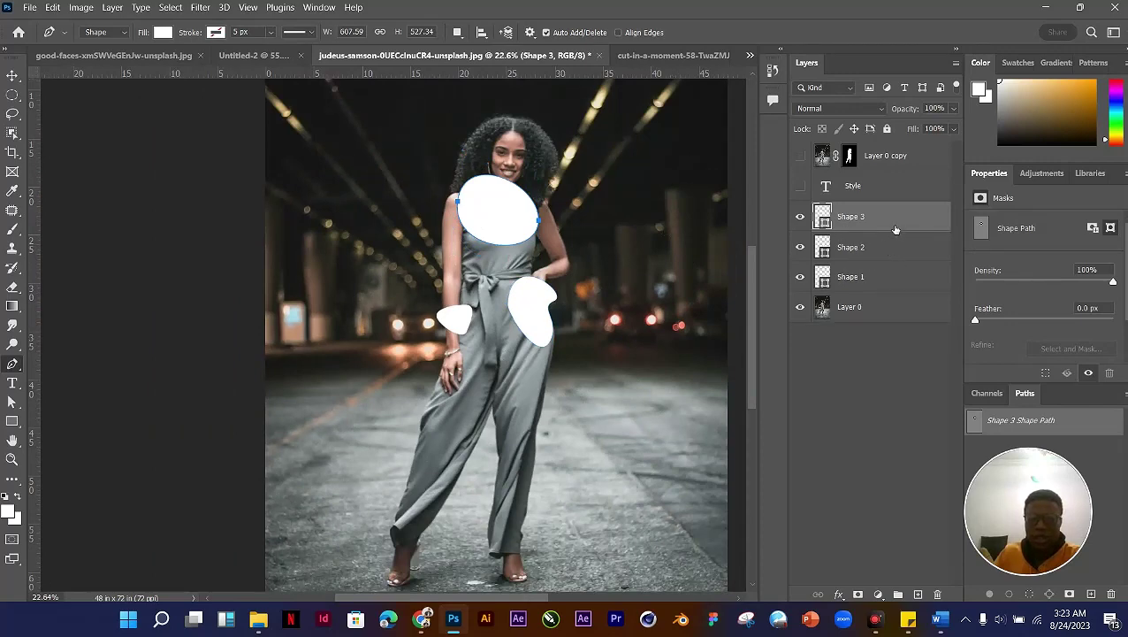
Step: Check the separate shape layers by selecting Shape 1, Shape 2 and Shape 3 in turn
left_click(900, 289)
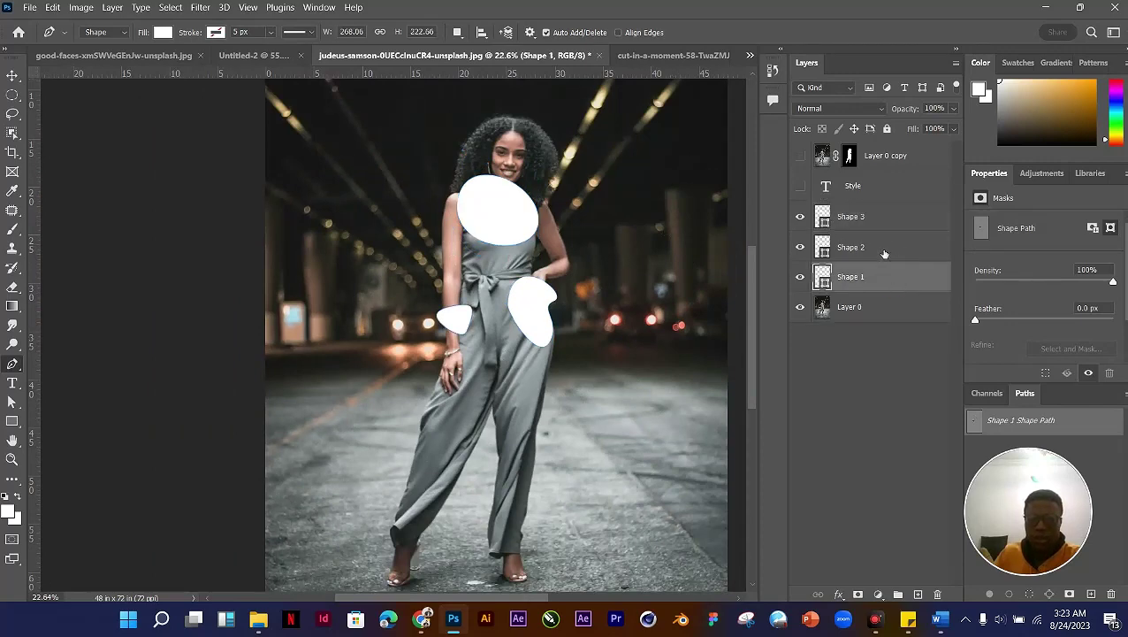
left_click(884, 254)
left_click(879, 227)
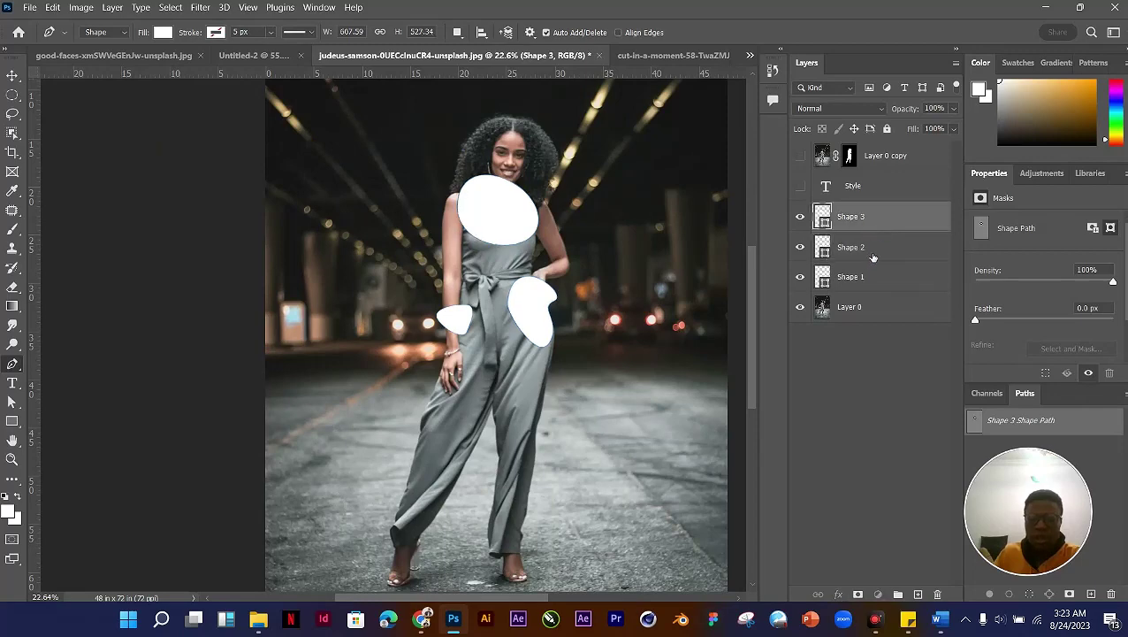
Step: Set the foreground colour to a brownish orange and recolour the Shape 2 layer's fill to green 44ec60
left_click(868, 257)
left_click(1090, 102)
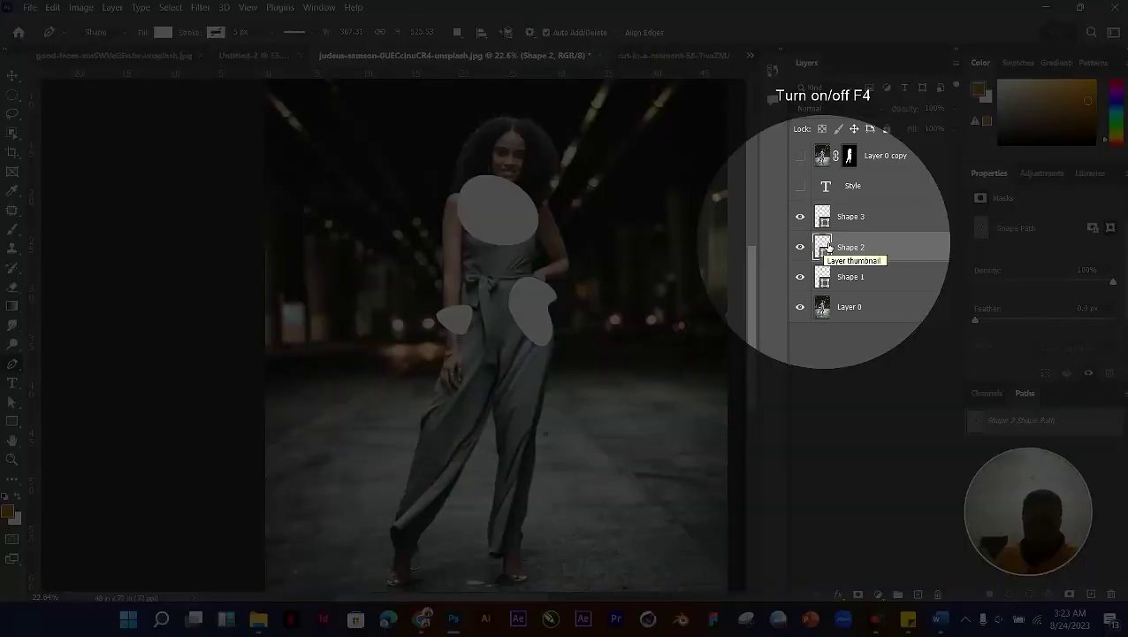
left_click(828, 248)
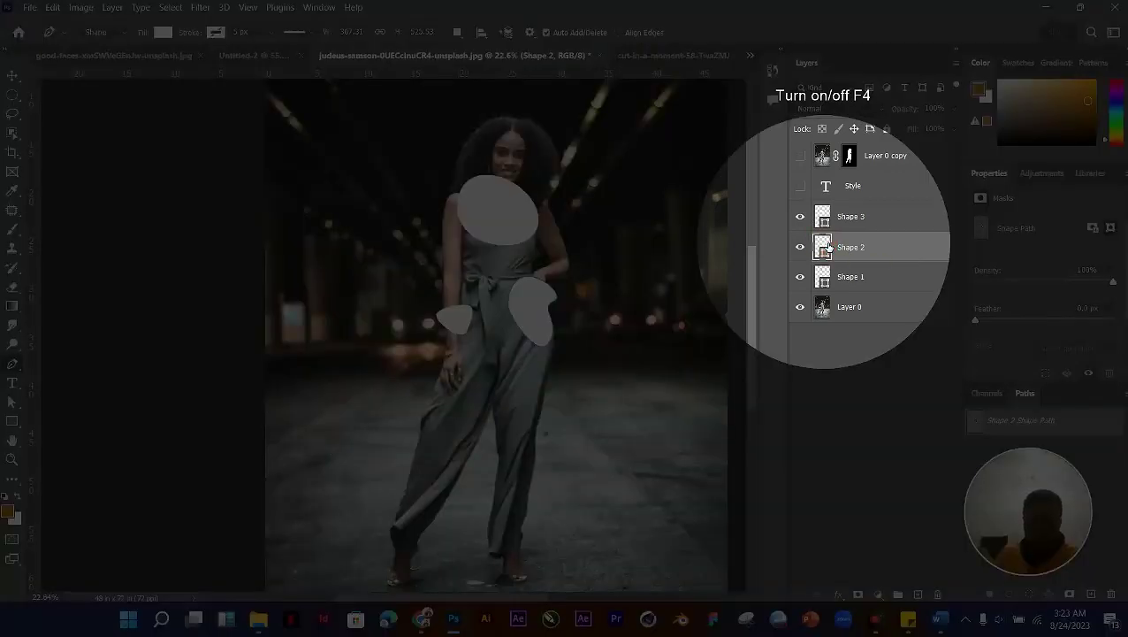
double_click(829, 250)
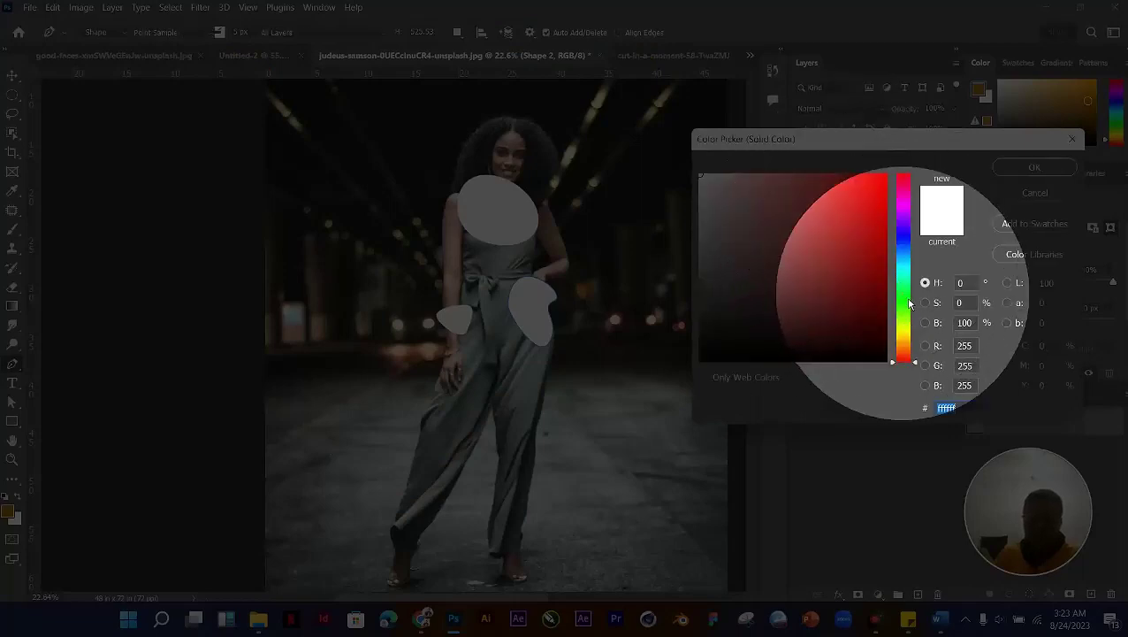
left_click(905, 295)
left_click(832, 188)
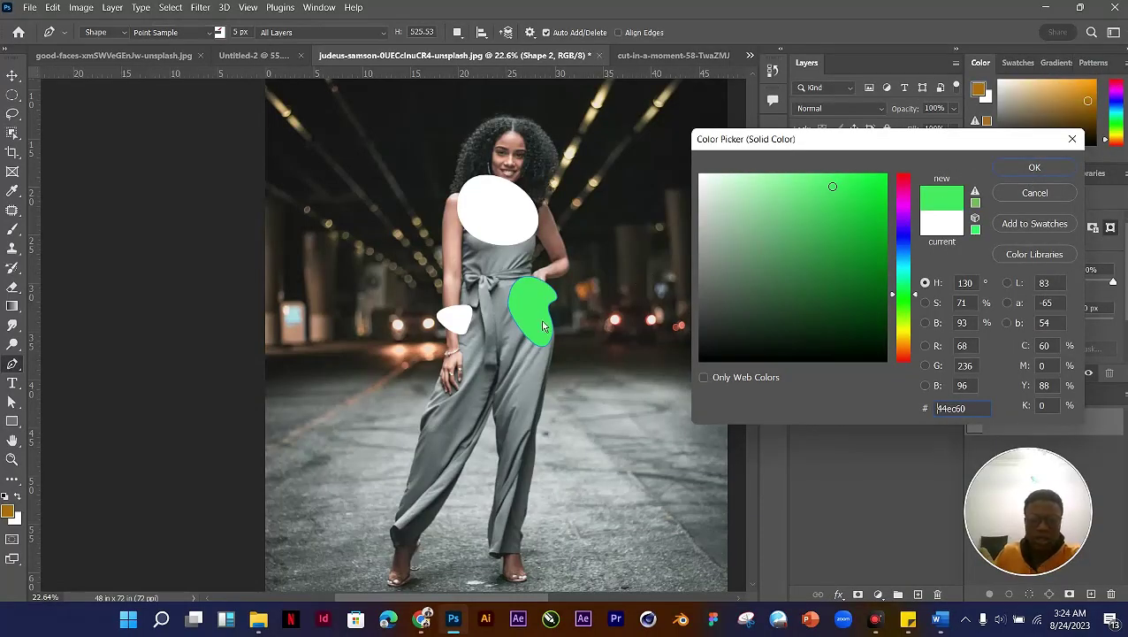
key("Return")
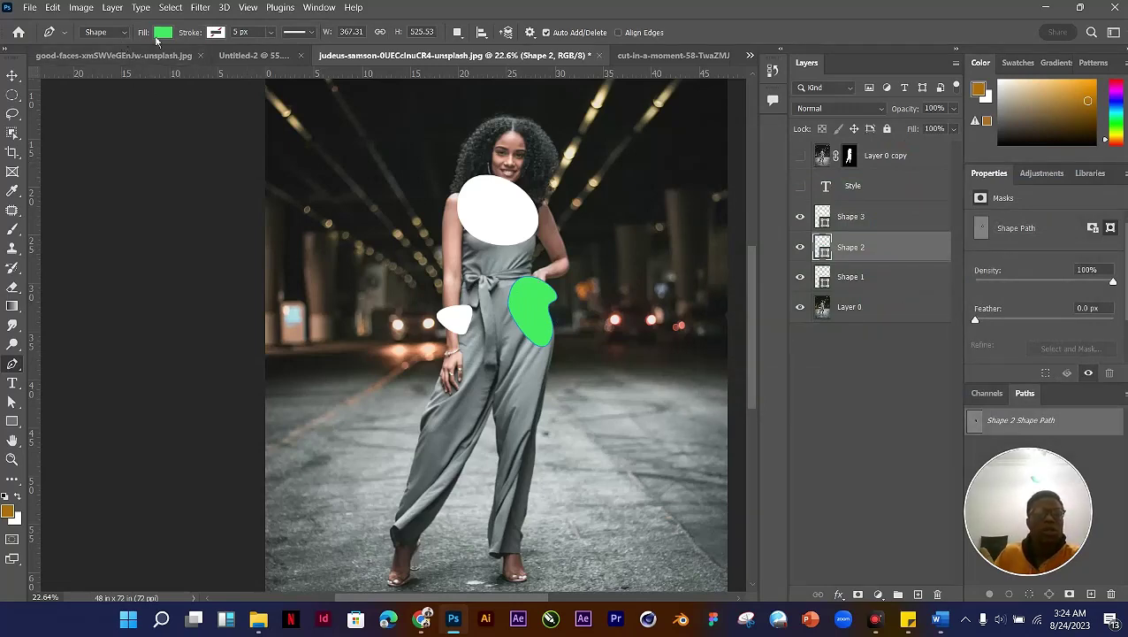
Step: Set the Pen tool to Path mode and draw a large closed U-shaped curved path around the woman's legs and sides
left_click(102, 33)
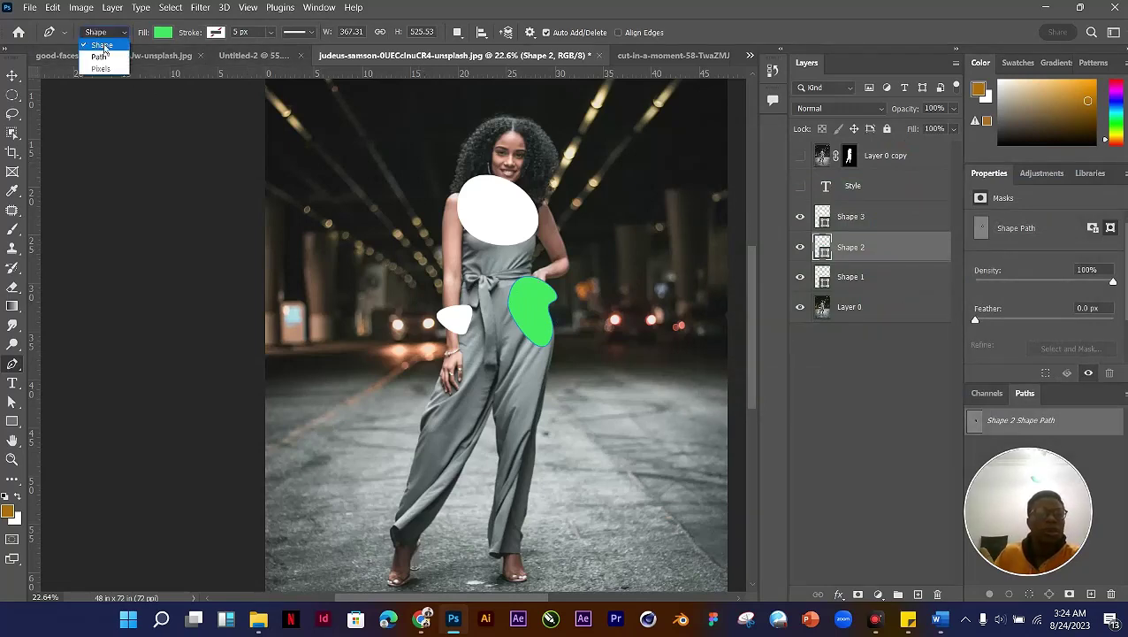
left_click(106, 57)
left_click(376, 399)
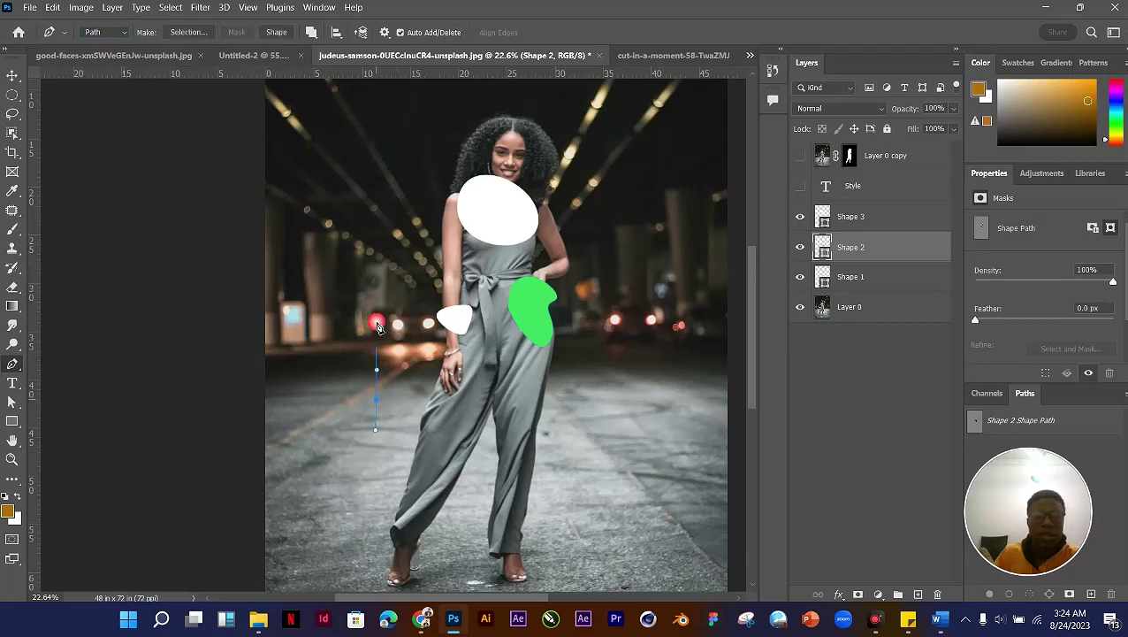
left_click_drag(367, 246, 367, 237)
left_click_drag(389, 175, 397, 185)
left_click_drag(409, 318, 418, 354)
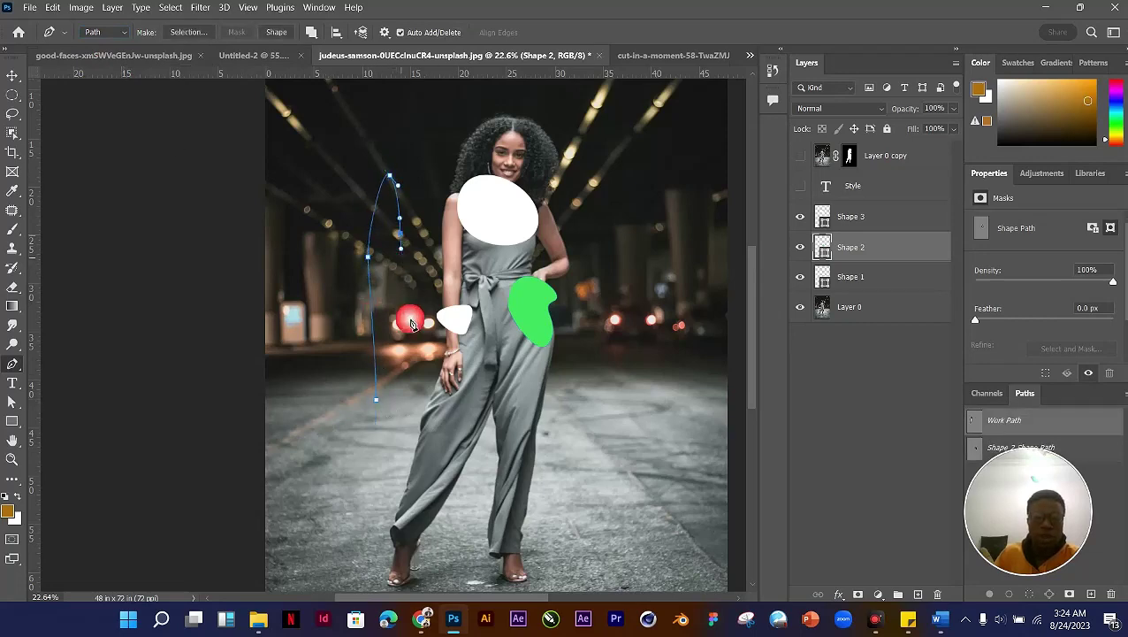
left_click_drag(430, 409, 443, 442)
left_click_drag(545, 418, 560, 385)
left_click(610, 318)
left_click(638, 266)
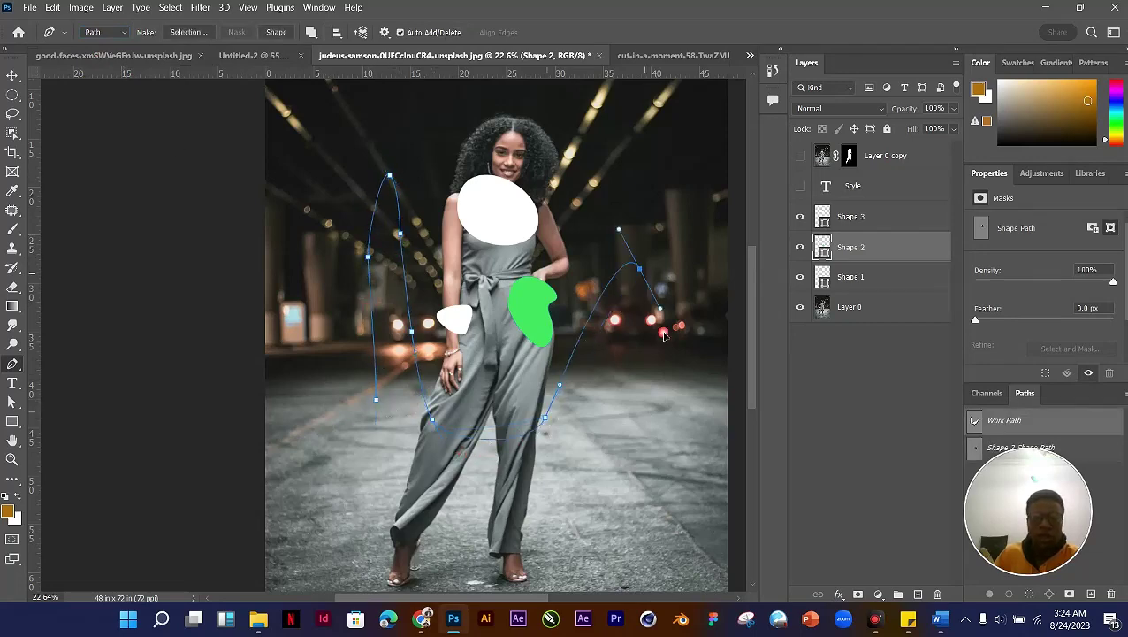
left_click(652, 382)
left_click_drag(578, 481, 569, 491)
left_click_drag(423, 493, 434, 514)
left_click(376, 400)
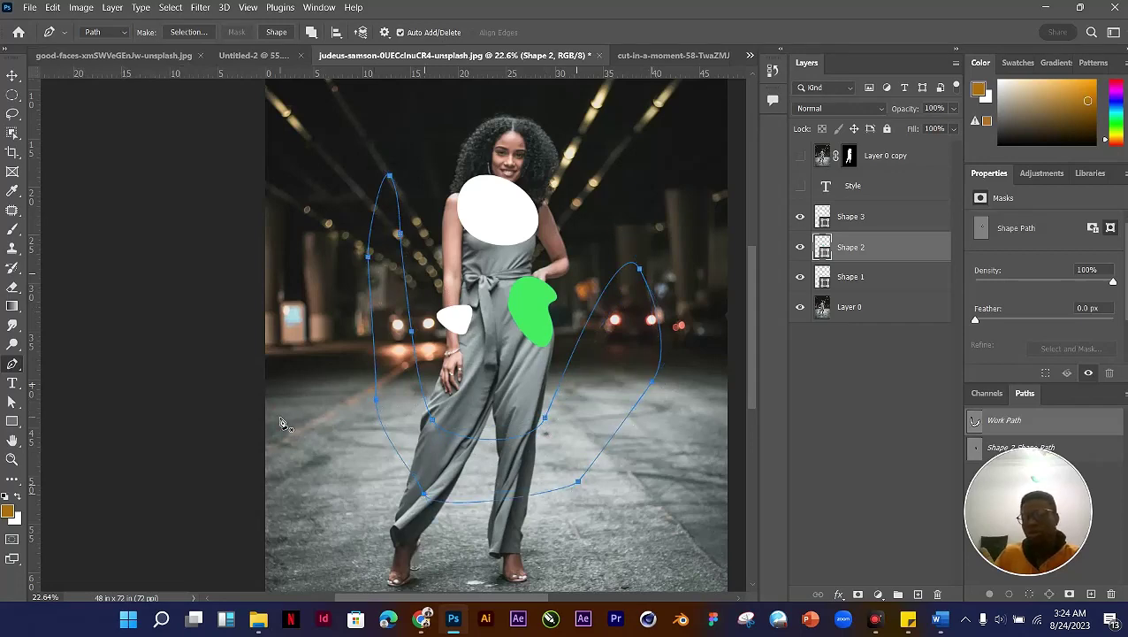
Step: Draw two closed curved paths, one beside the woman's shoulder over the ceiling lights and a smaller one over the edge of her hair
left_click(599, 155)
left_click_drag(586, 265, 620, 241)
left_click(652, 193)
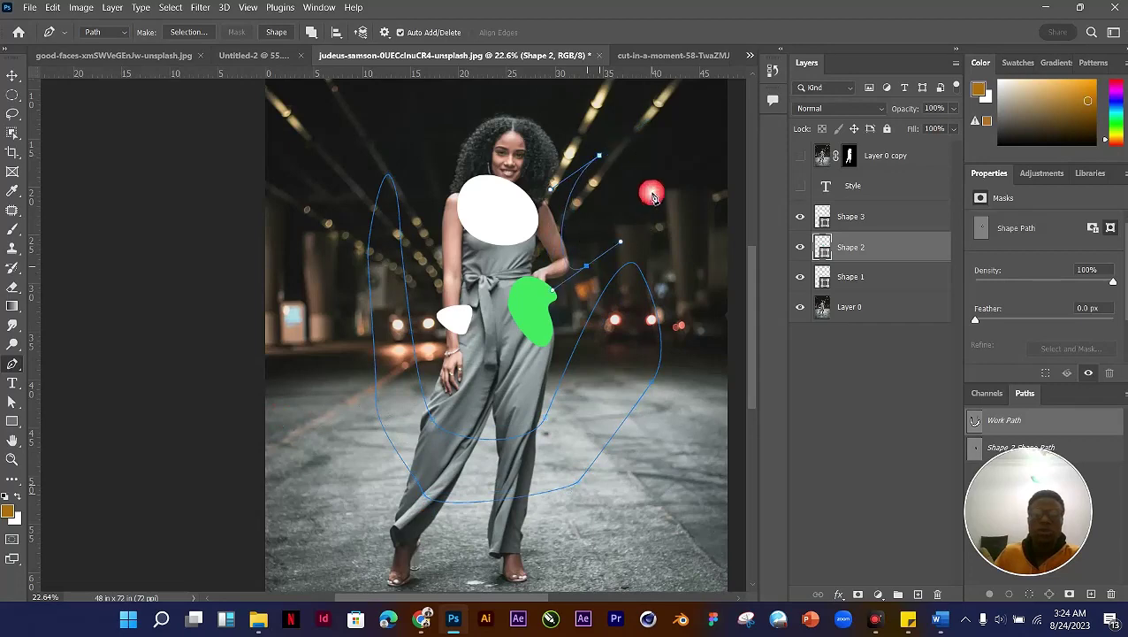
left_click(599, 156)
left_click_drag(451, 131, 435, 166)
left_click(480, 184)
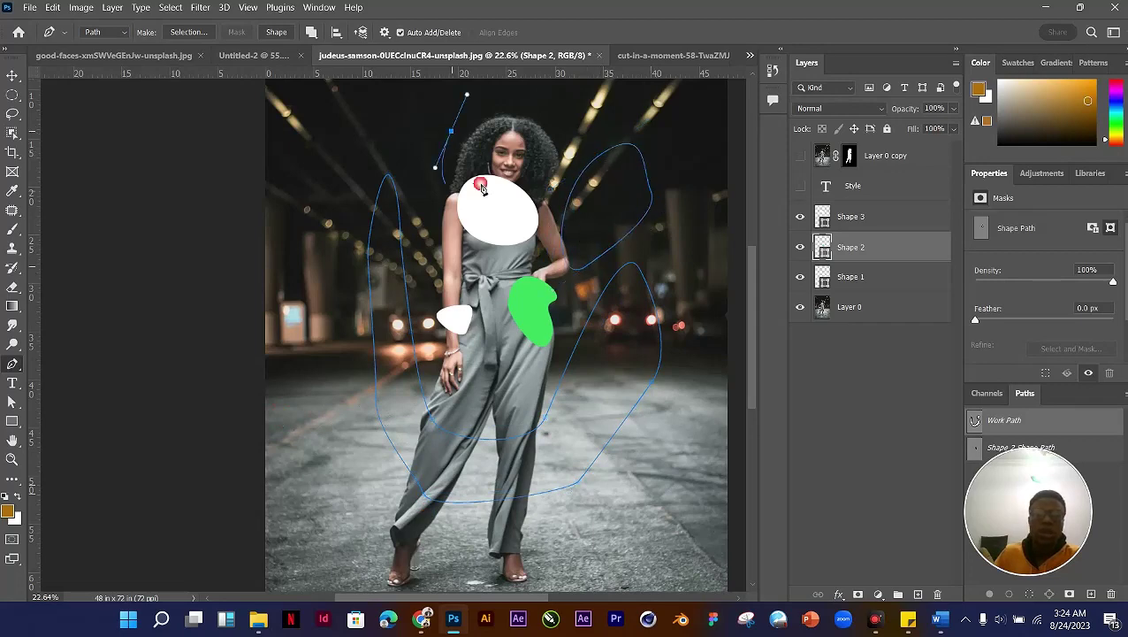
left_click(453, 133)
Step: Draw more closed paths: a narrow one beside the U-shape's tall arm, an oval from the hip outward, and one near the photo's edge
left_click(347, 132)
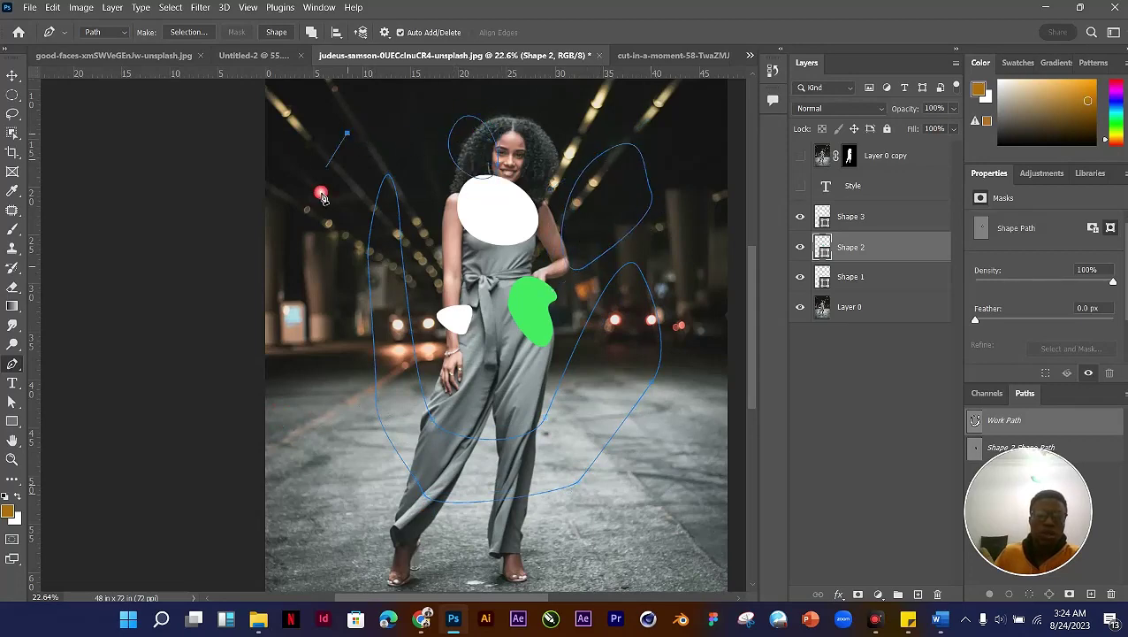
left_click(326, 265)
left_click(387, 161)
left_click(347, 132)
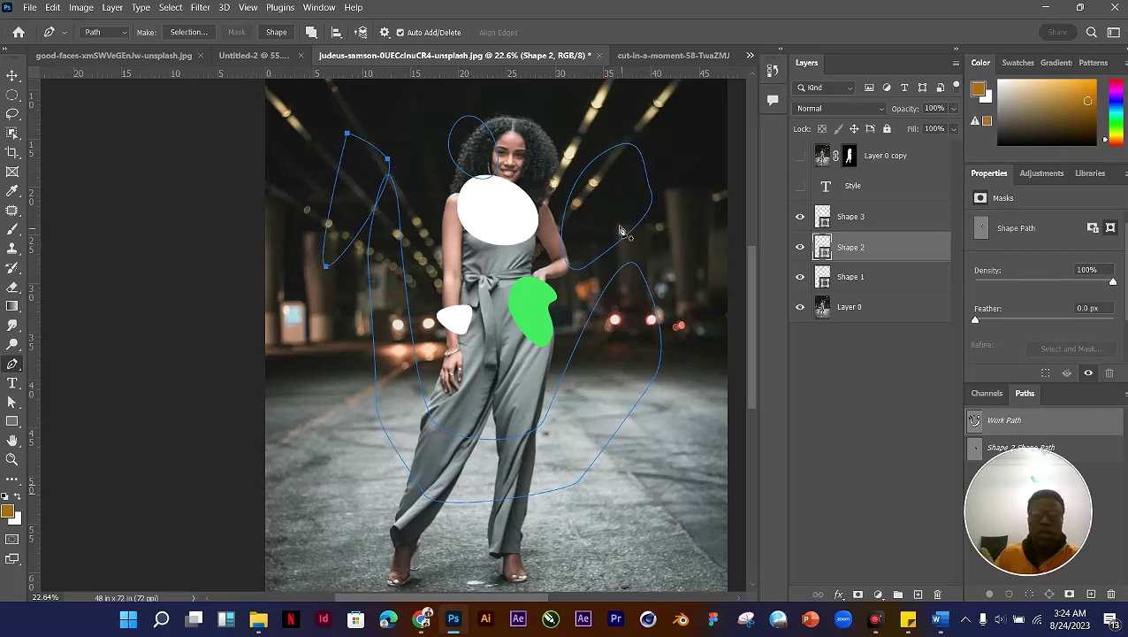
left_click(666, 249)
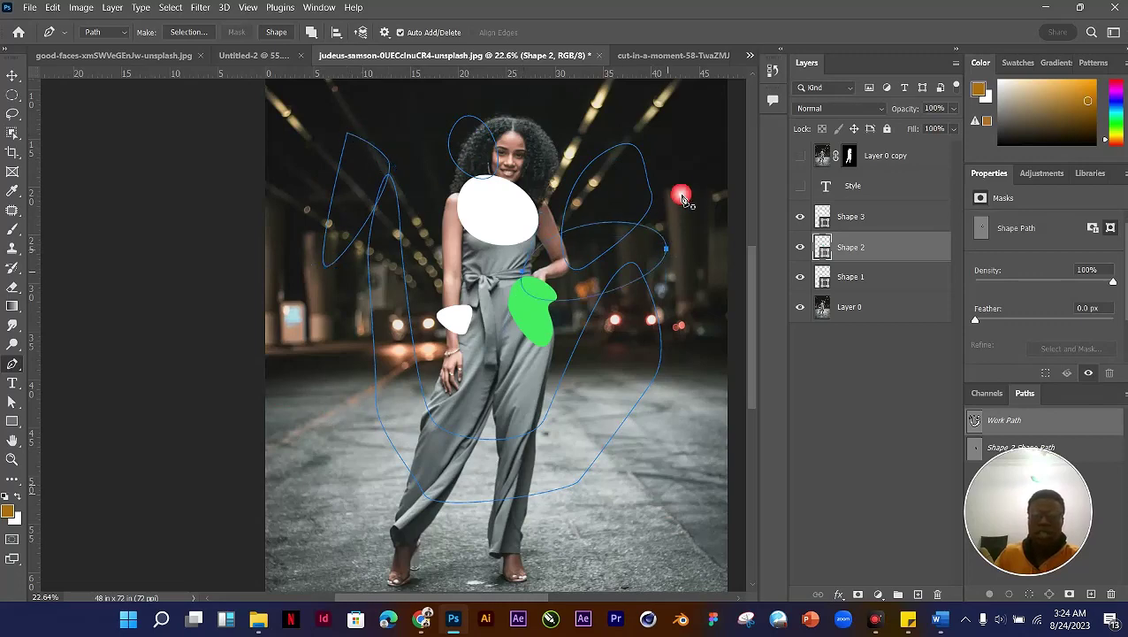
left_click(681, 193)
left_click(696, 267)
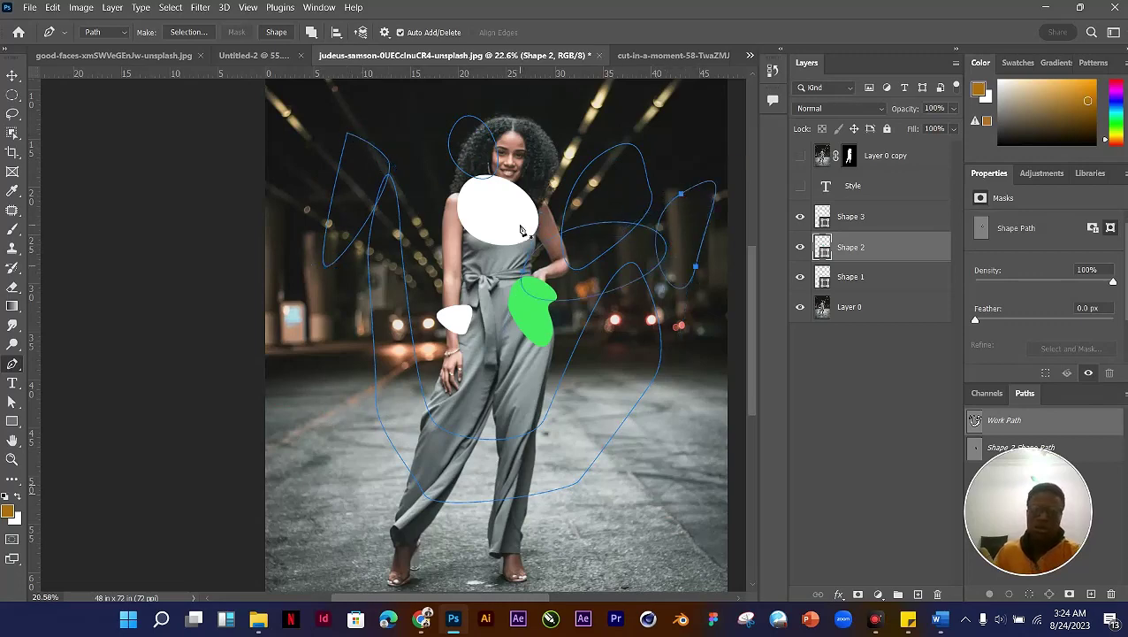
scroll(521, 230, "down", 3)
scroll(541, 228, "up", 2)
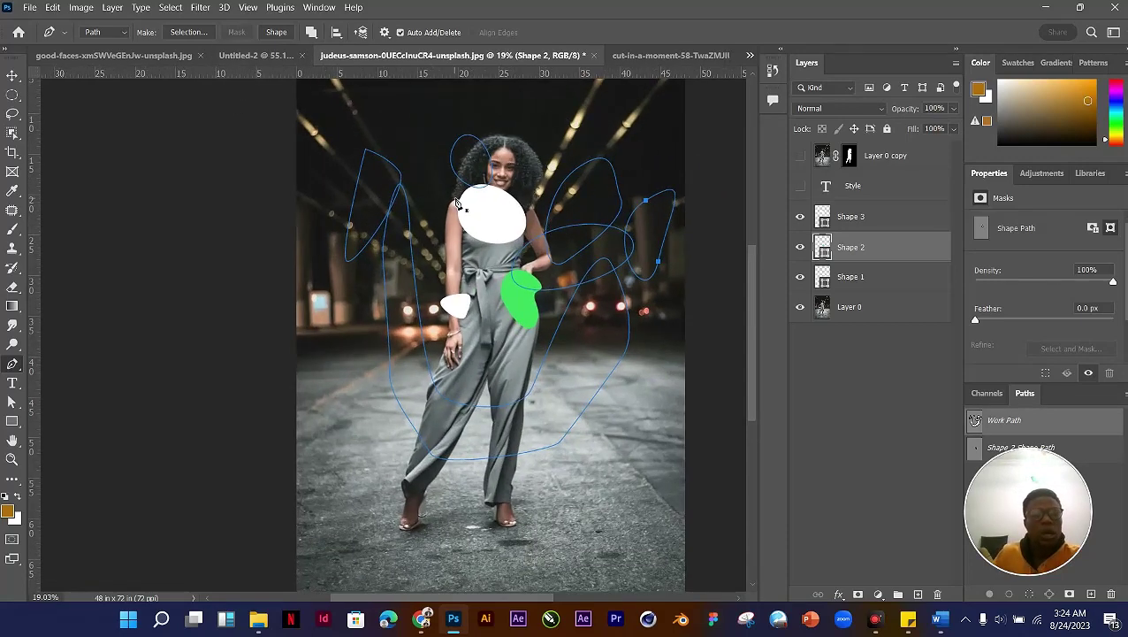
scroll(471, 255, "down", 2)
scroll(475, 261, "up", 3)
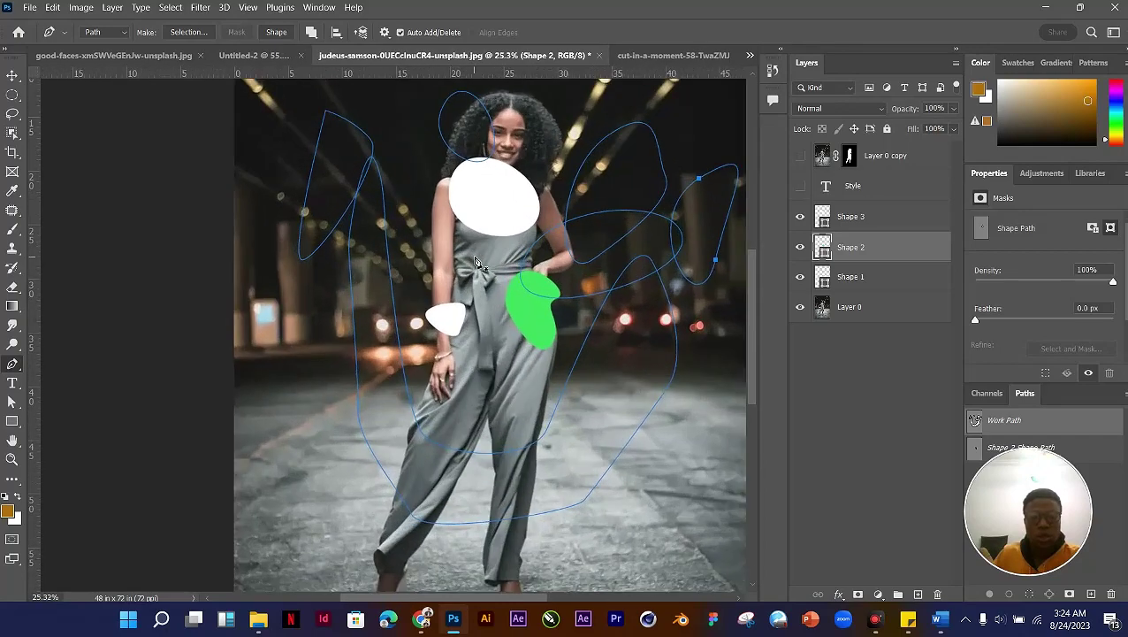
scroll(478, 260, "down", 2)
scroll(576, 241, "up", 4)
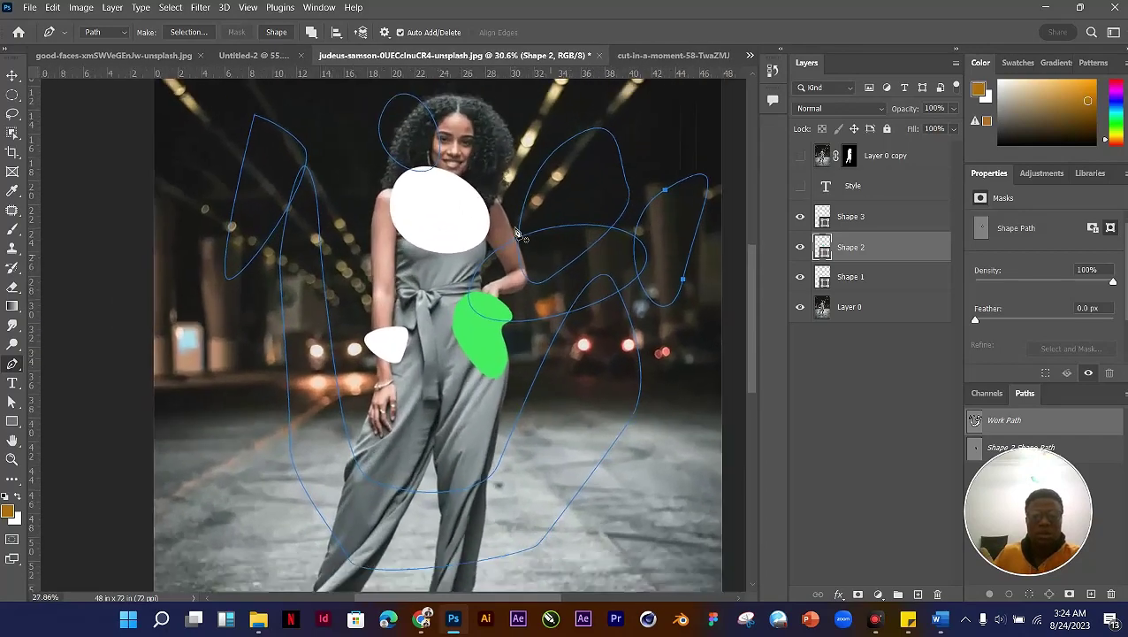
scroll(520, 234, "down", 3)
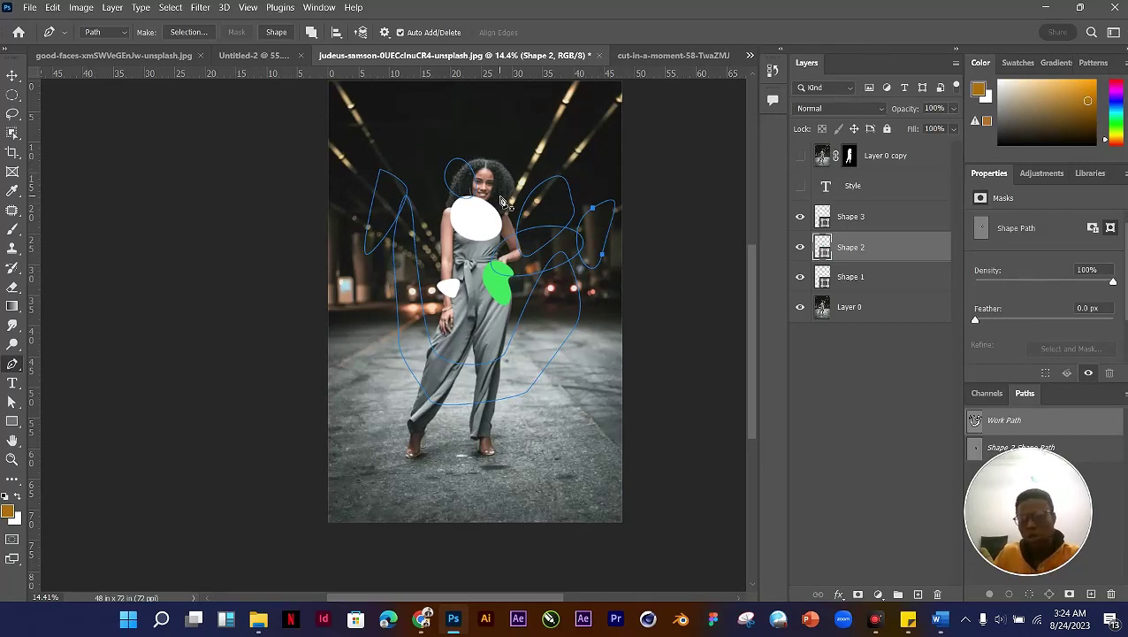
Step: Delete the Shape 2, Shape 3 and Shape 1 layers
left_click(12, 75)
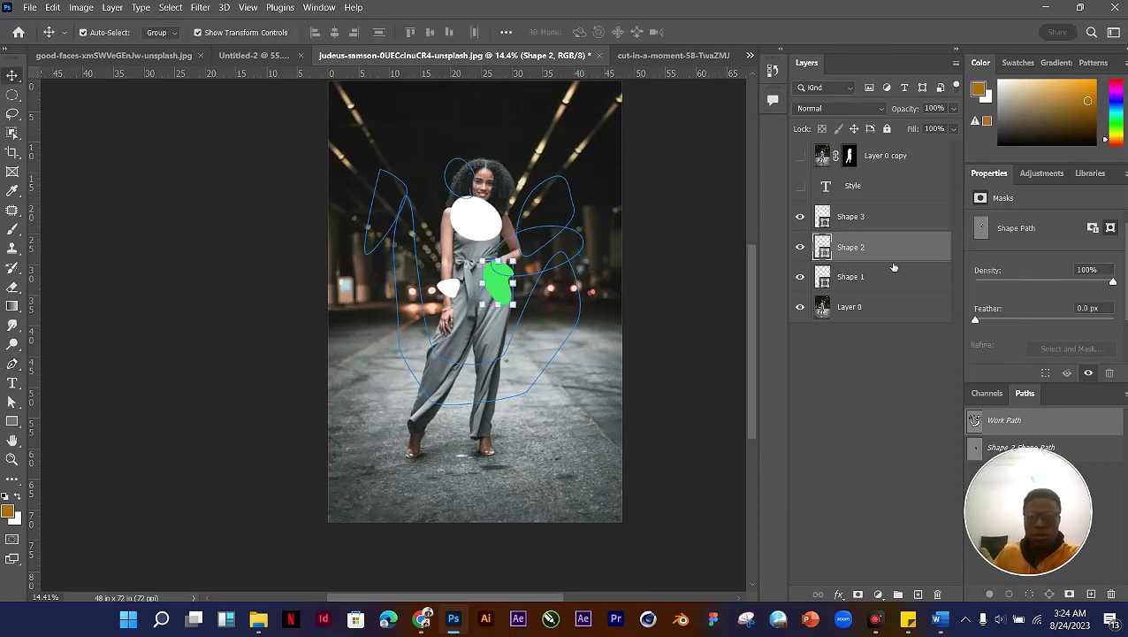
key("Delete")
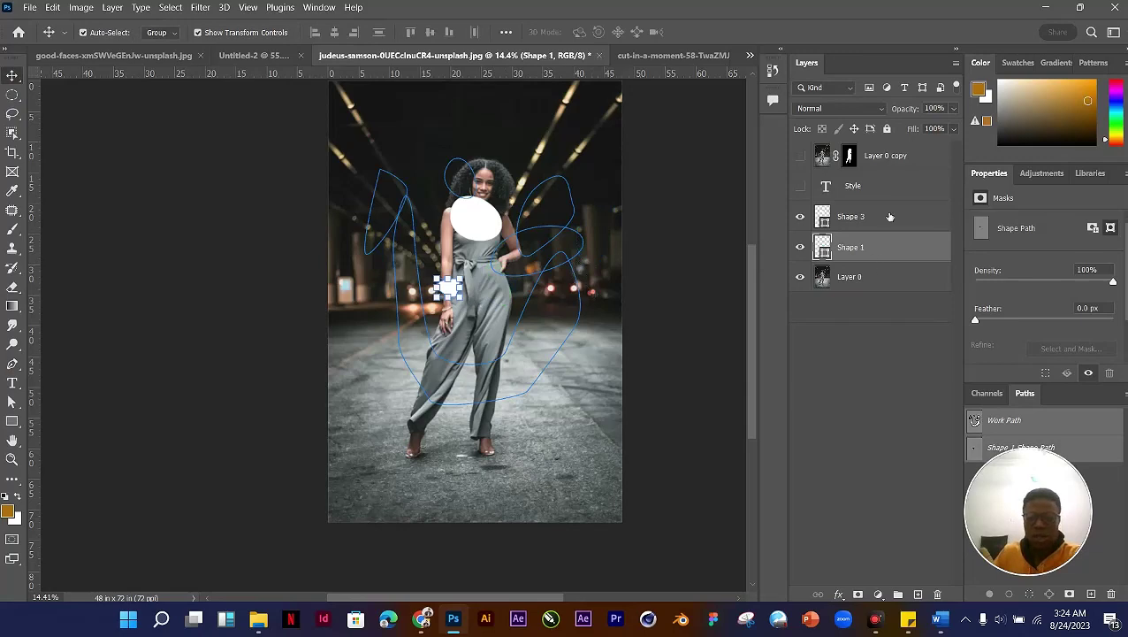
left_click(891, 217)
left_click(893, 247, "shift")
key("Delete")
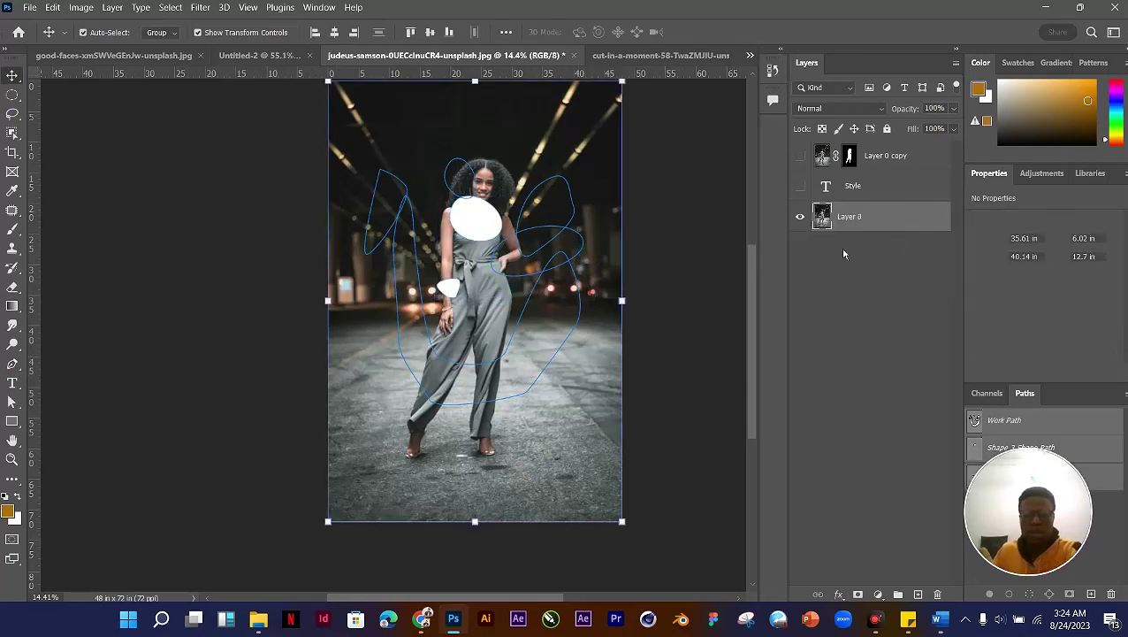
Step: Delete all the work paths drawn over the photo with the Pen tool active, undoing and redoing the deletion once
scroll(459, 265, "up", 3)
key("p")
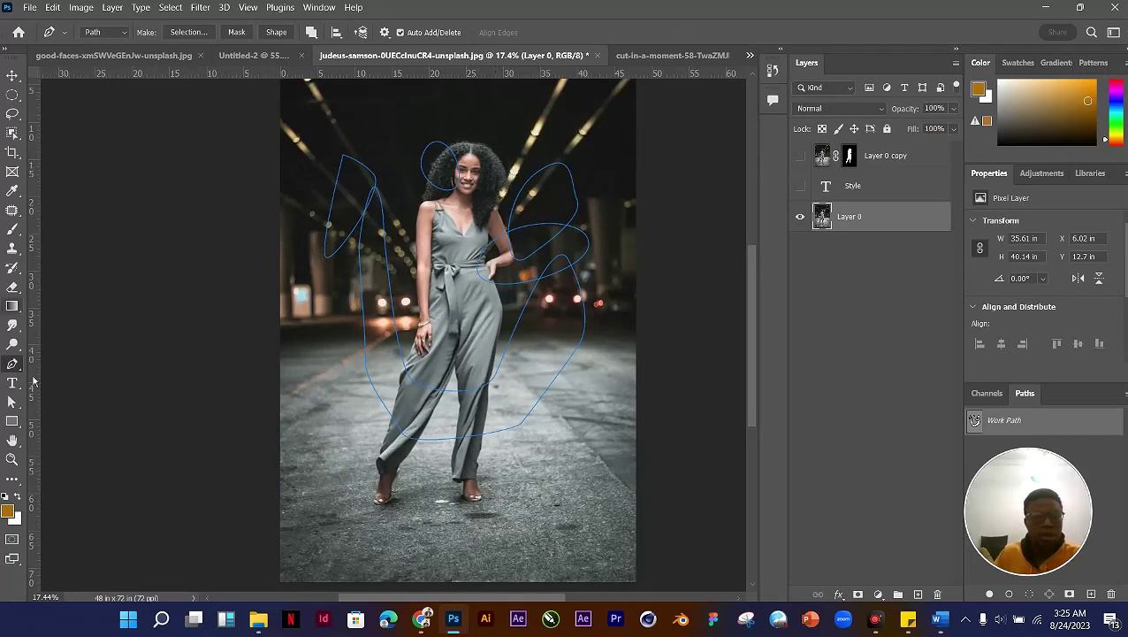
left_click(573, 147)
key("Delete")
key("Delete")
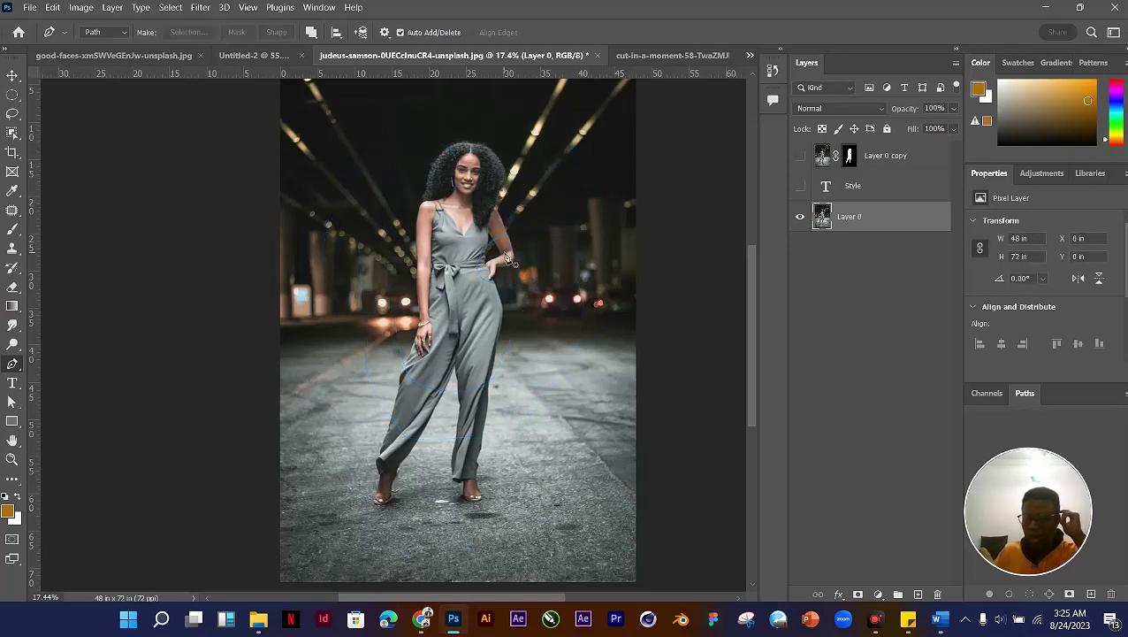
key("ctrl+z")
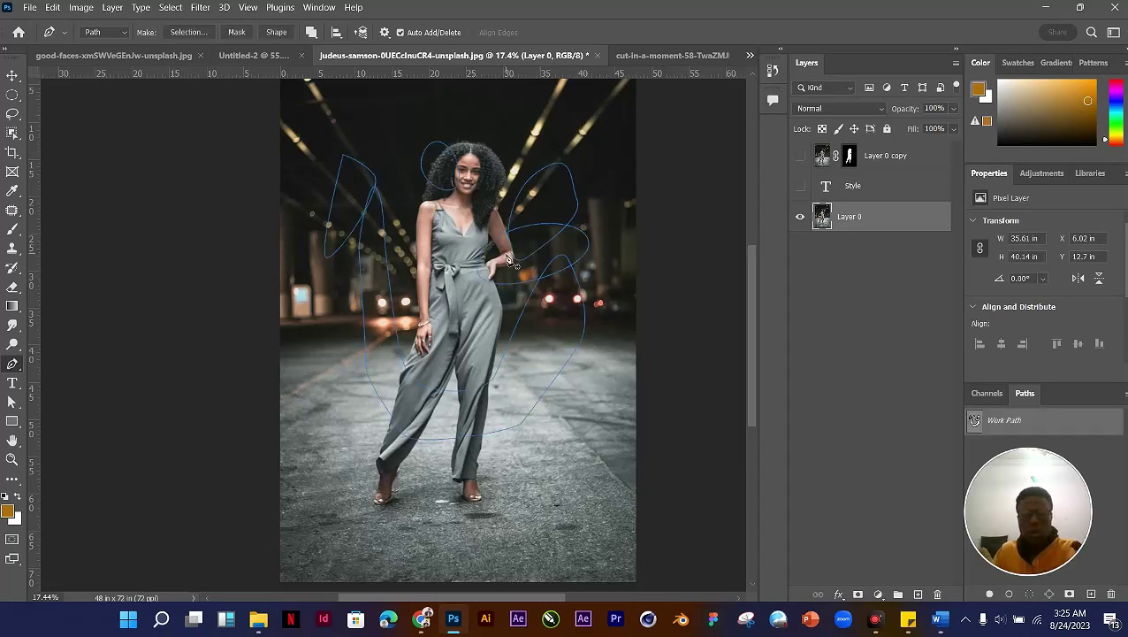
key("ctrl+shift+z")
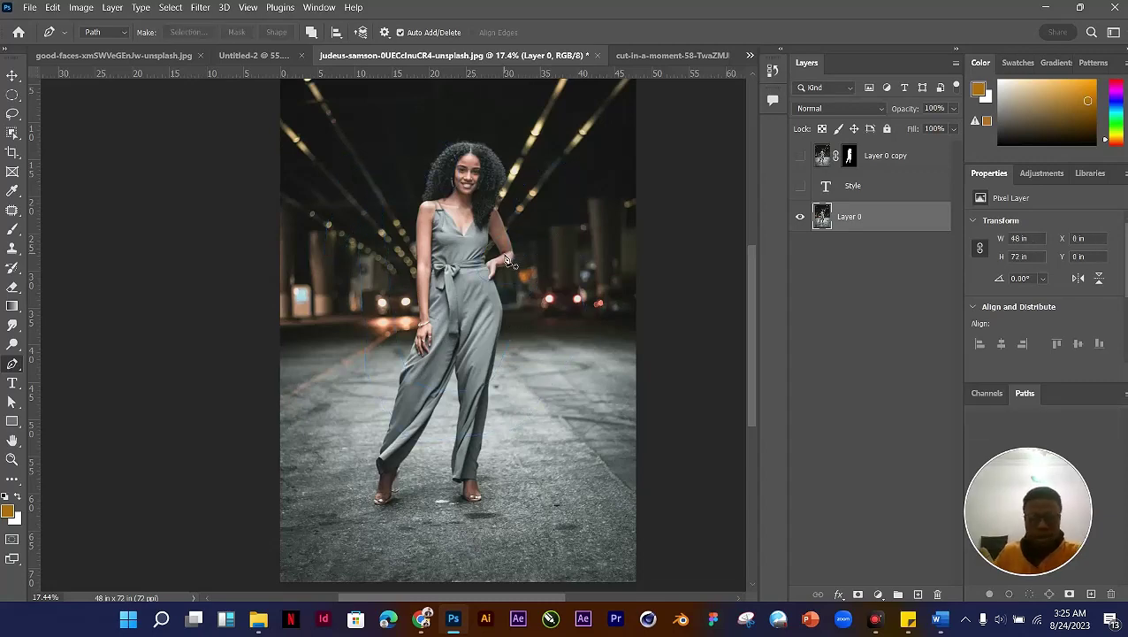
Step: Start a new path over the dress's bodice with two curved anchor points and a corner point at the V-neckline
scroll(468, 274, "up", 5)
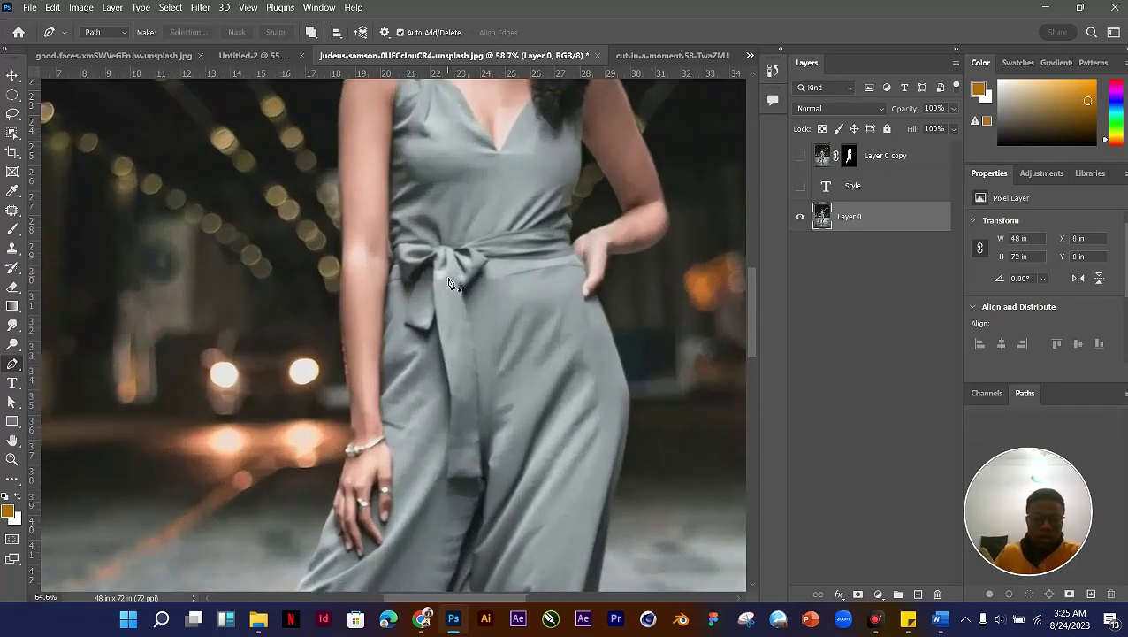
scroll(394, 380, "down", 5)
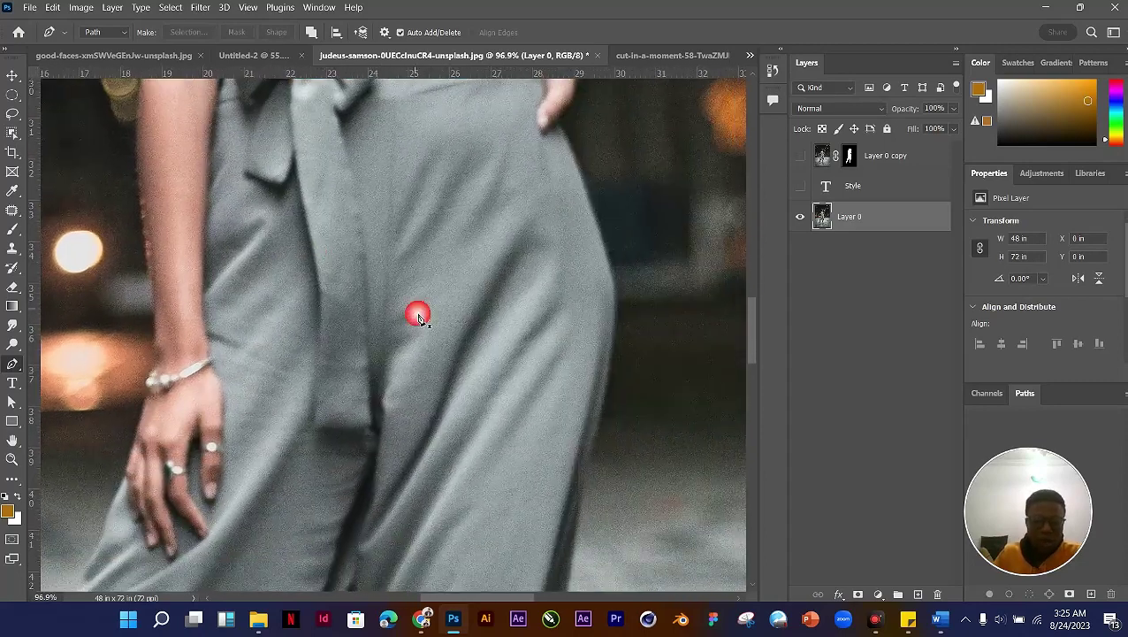
scroll(442, 331, "up", 3)
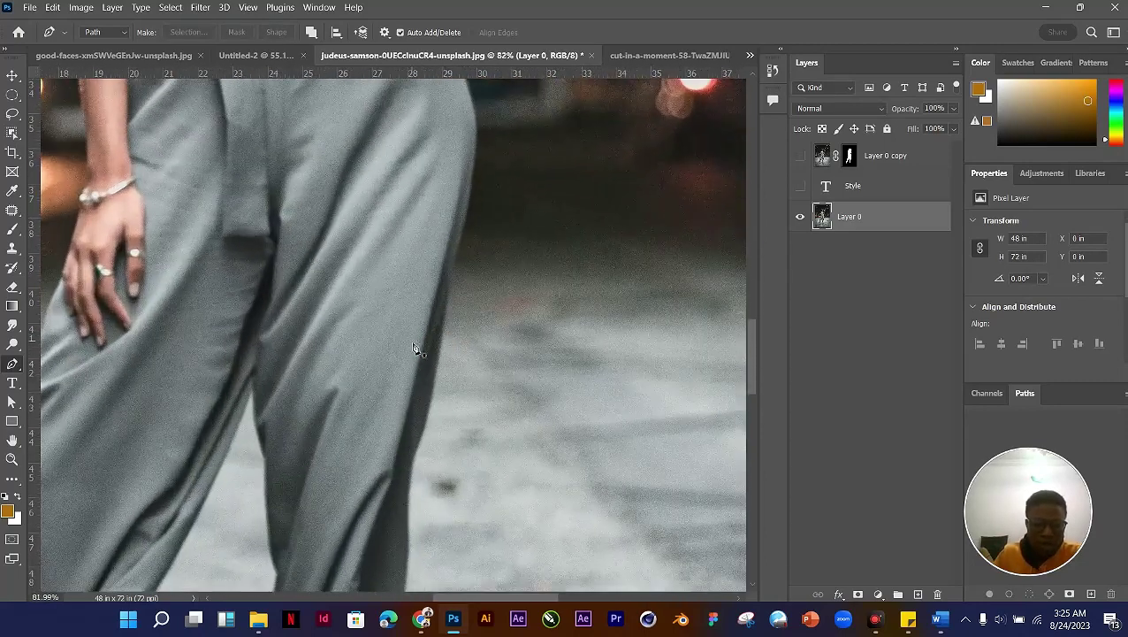
left_click_drag(413, 348, 513, 407)
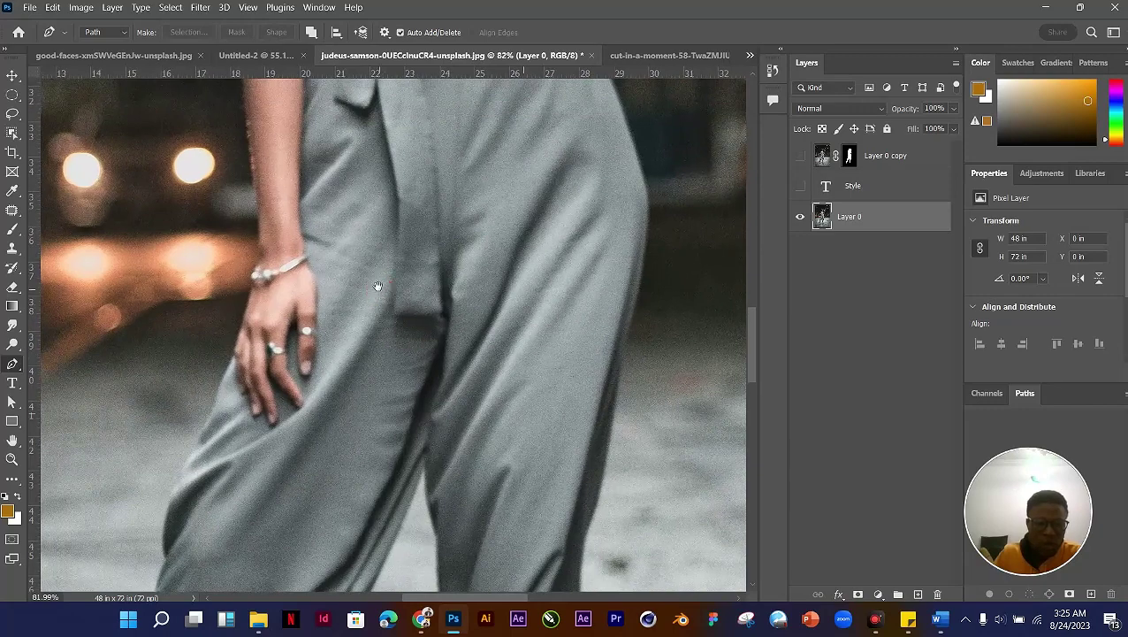
left_click_drag(378, 289, 358, 354)
scroll(304, 484, "down", 2)
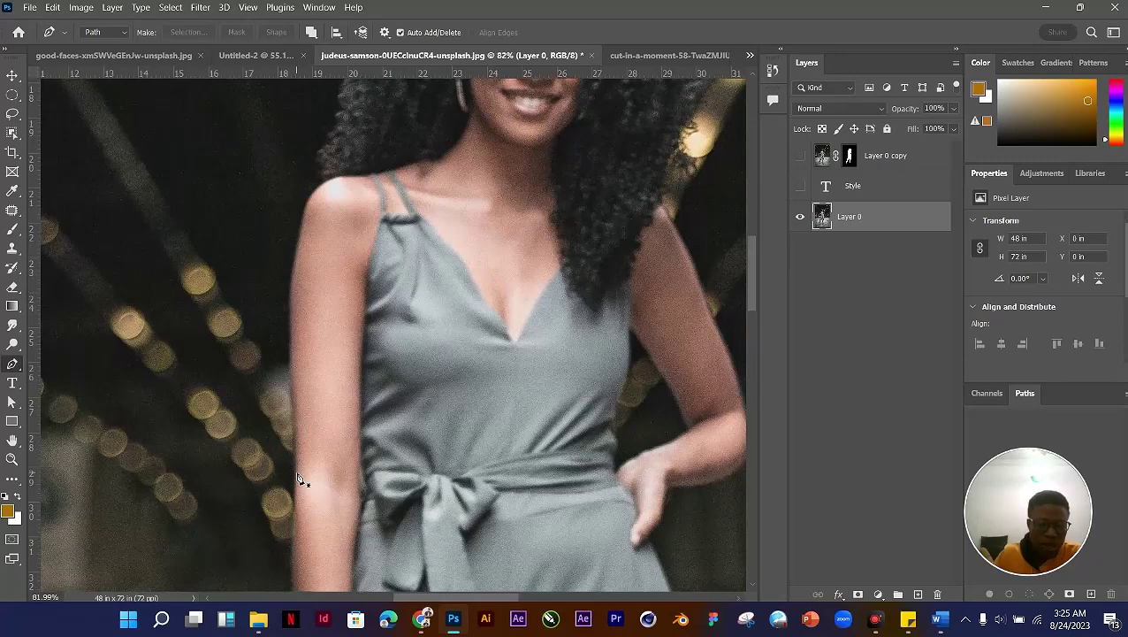
left_click(385, 33)
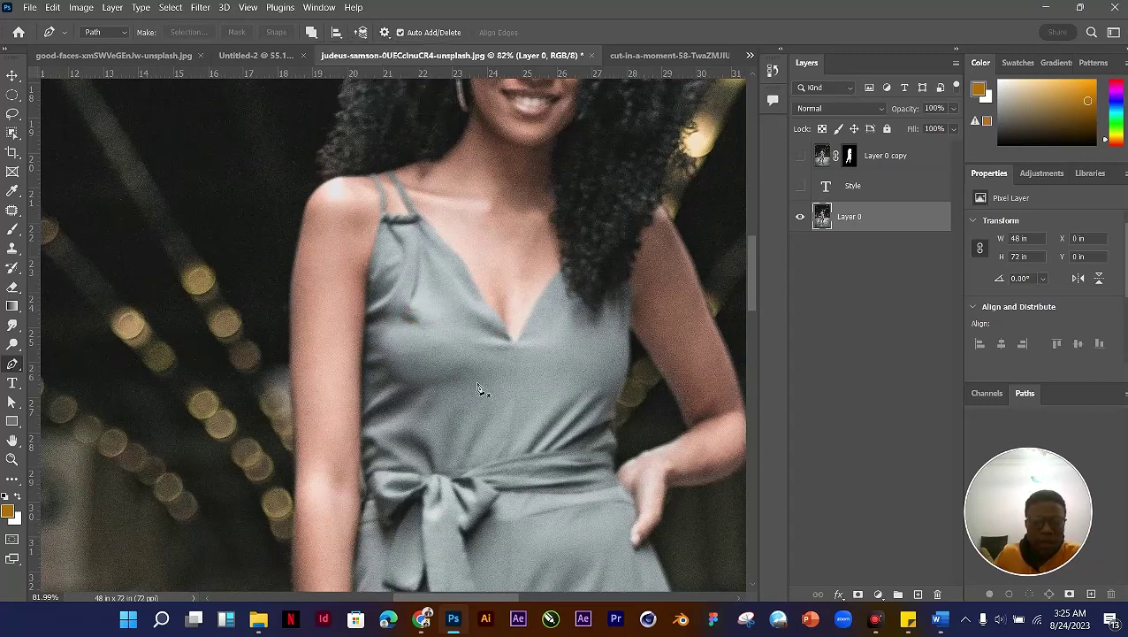
left_click_drag(419, 322, 462, 300)
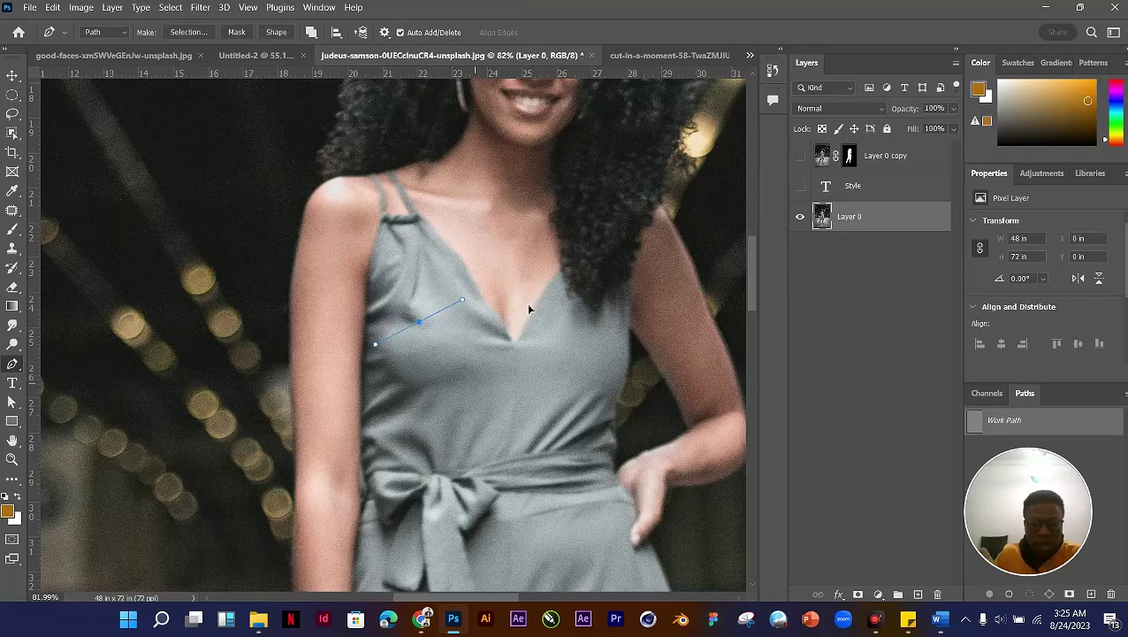
left_click_drag(426, 257, 407, 236)
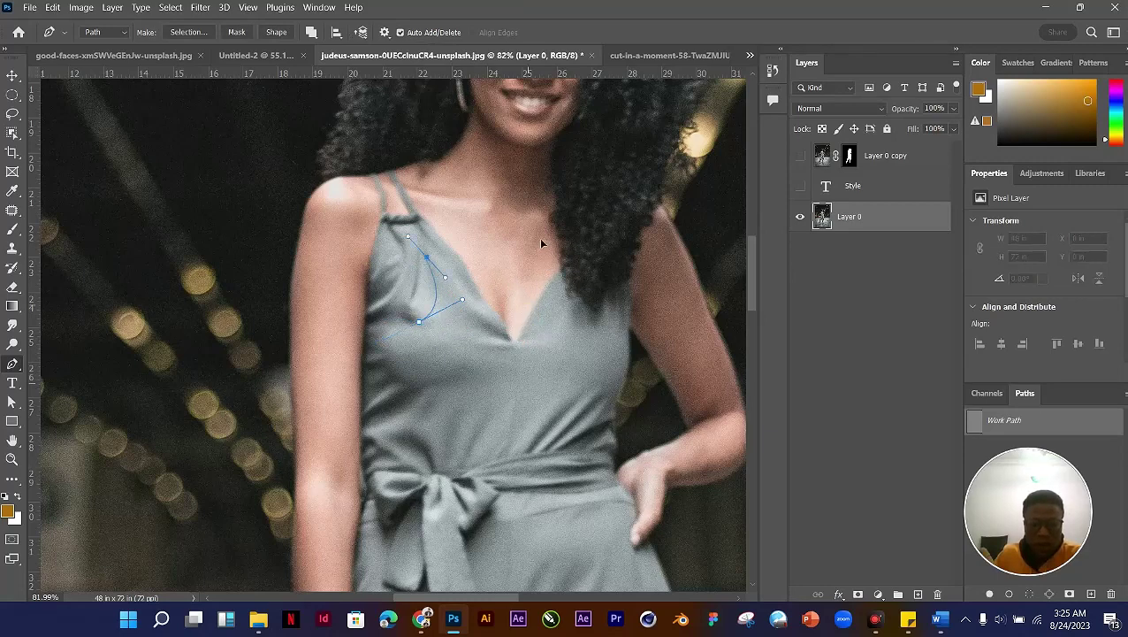
left_click(528, 304)
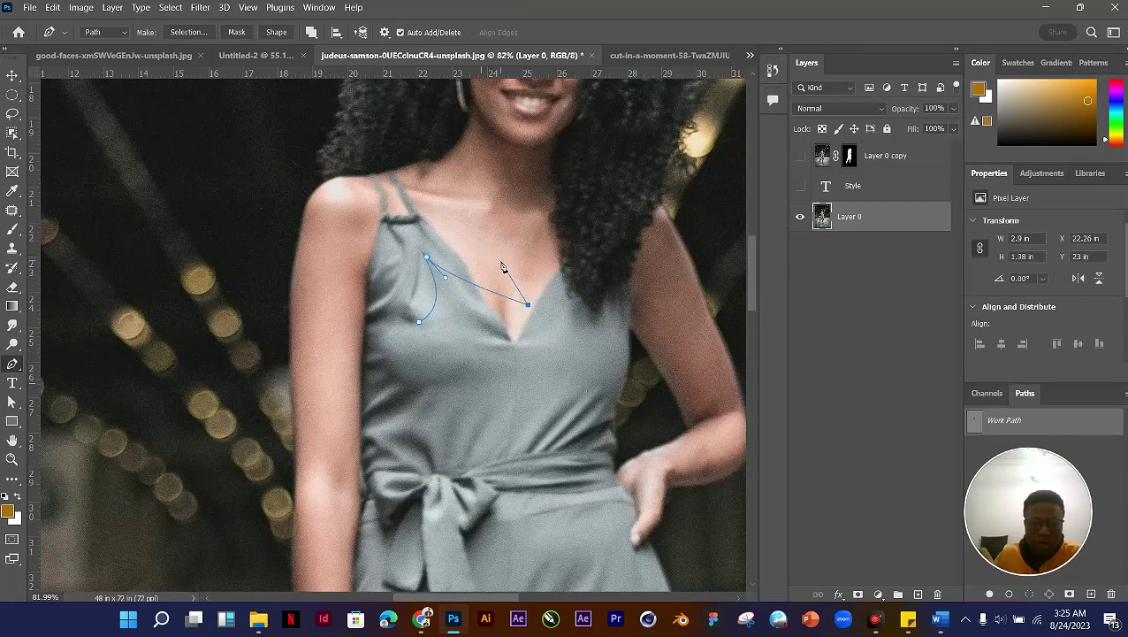
Step: Continue the path in wavy curves across the hair and bent arm, bringing it around to a curved point near the inner elbow
left_click_drag(555, 250, 577, 265)
left_click_drag(567, 354, 610, 379)
left_click(631, 282)
left_click_drag(642, 292, 660, 294)
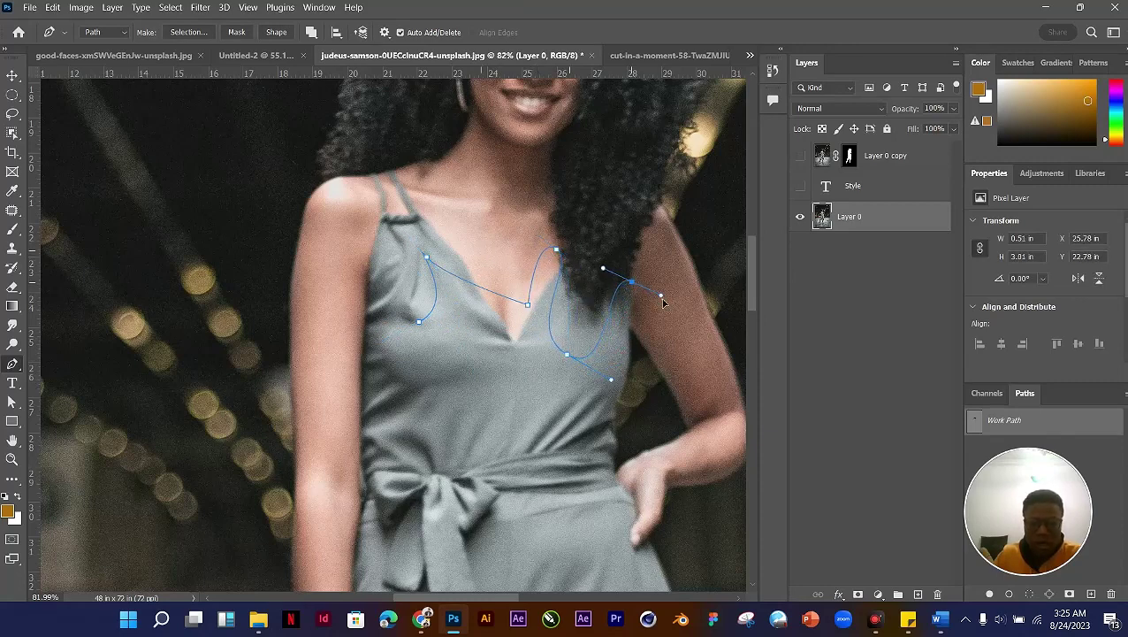
left_click_drag(642, 366, 664, 399)
left_click_drag(698, 307, 723, 322)
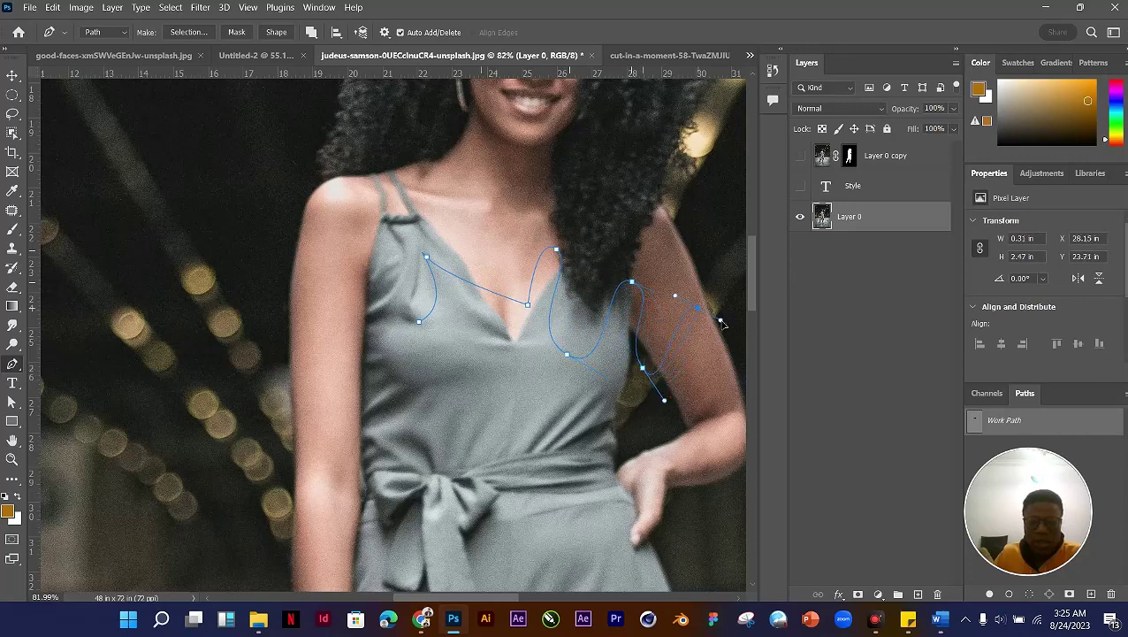
left_click_drag(647, 427, 581, 442)
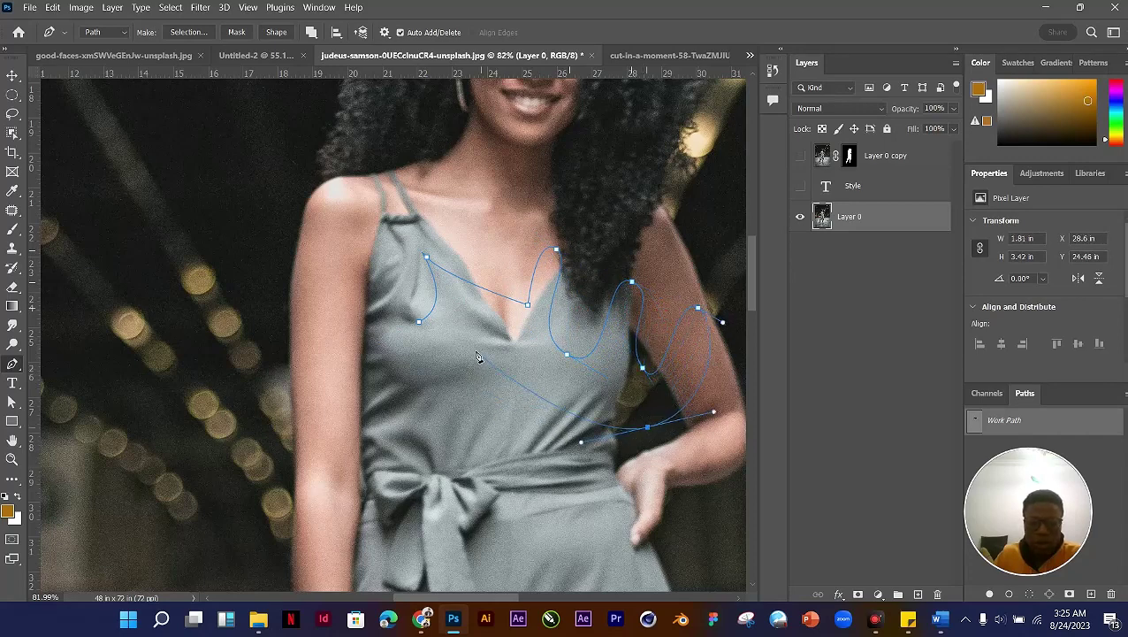
left_click_drag(527, 305, 483, 212)
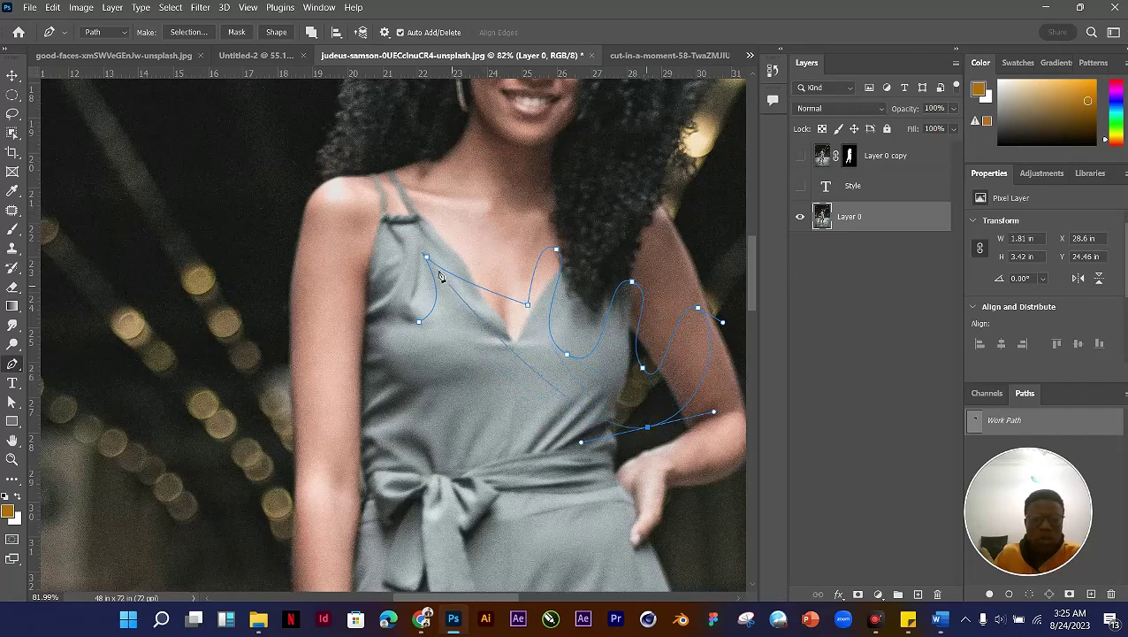
Step: Turn off the Pen tool's Rubber Band preview in the path options
left_click(389, 35)
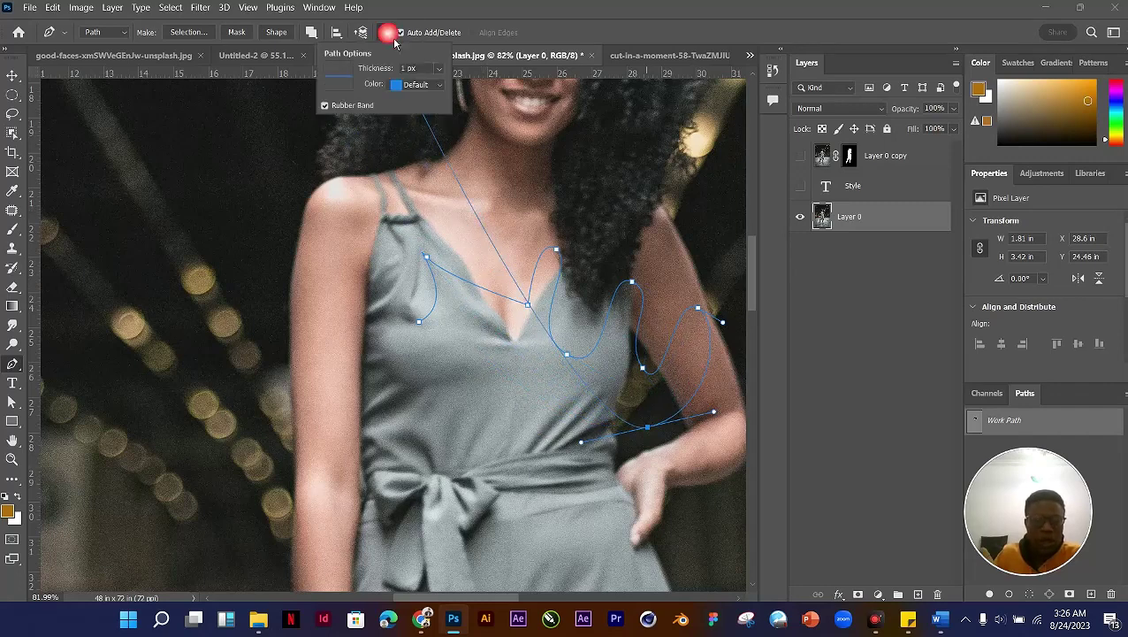
left_click(329, 111)
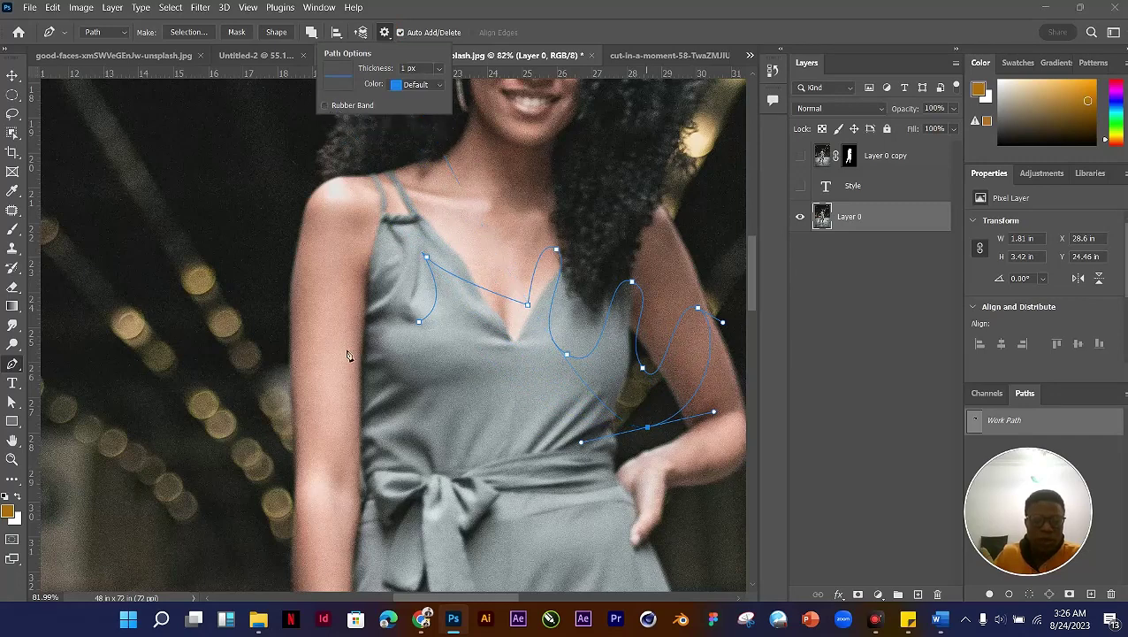
left_click(237, 262)
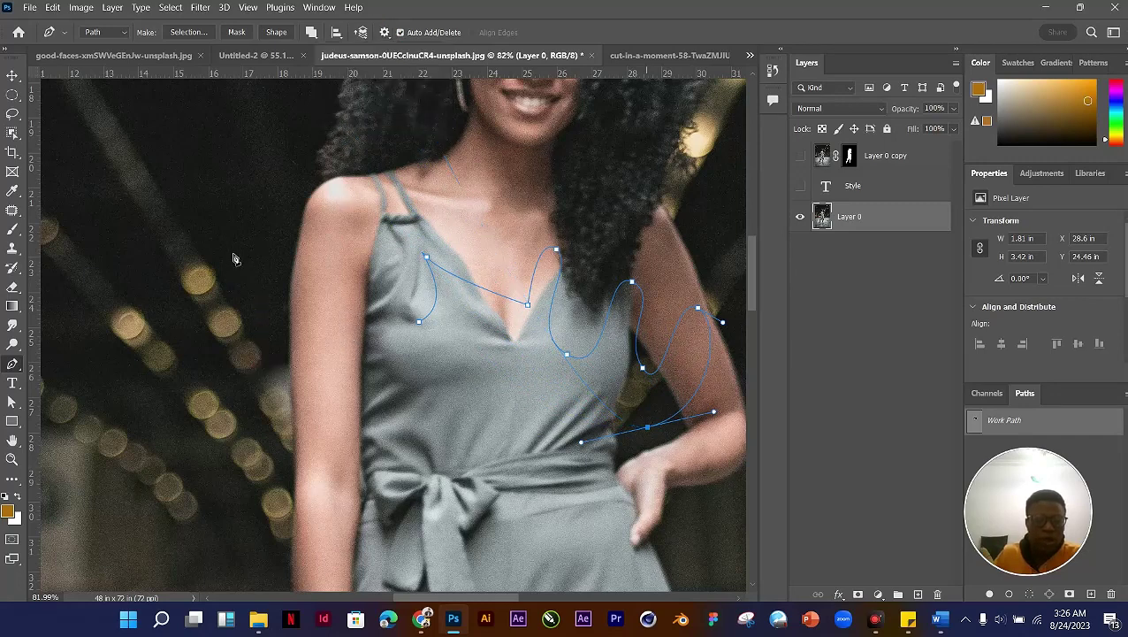
Step: Extend the path across the torso to two corner points beside the straight arm, with curves over the shoulder, neck and bent arm's outer edge
left_click(260, 300)
left_click(218, 190)
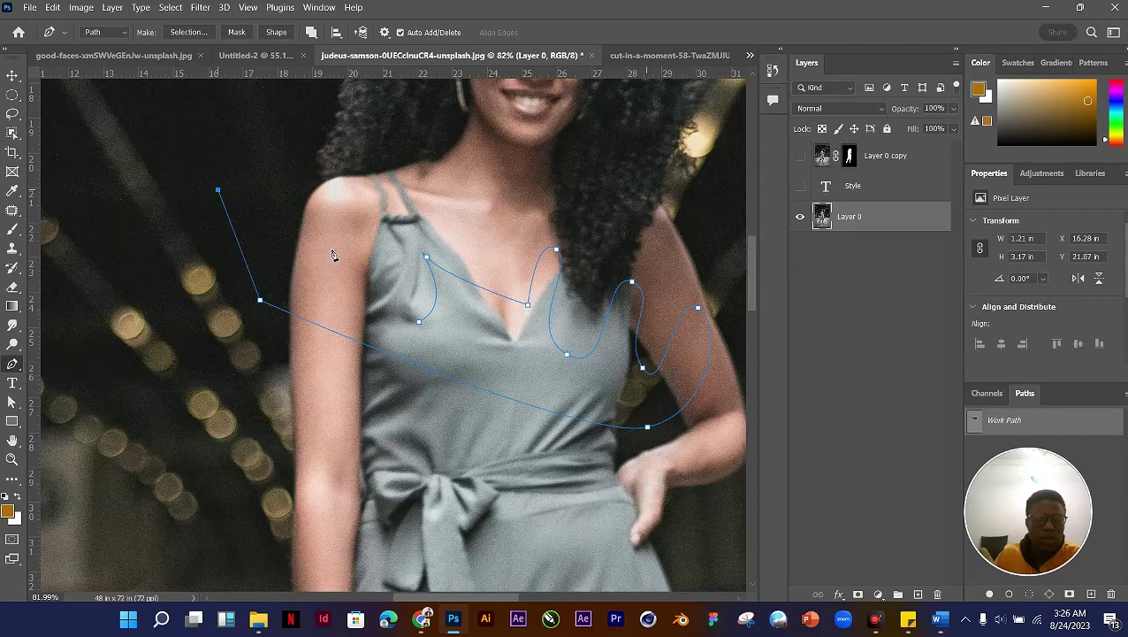
left_click_drag(326, 198, 351, 220)
left_click_drag(457, 164, 479, 187)
left_click_drag(661, 205, 709, 285)
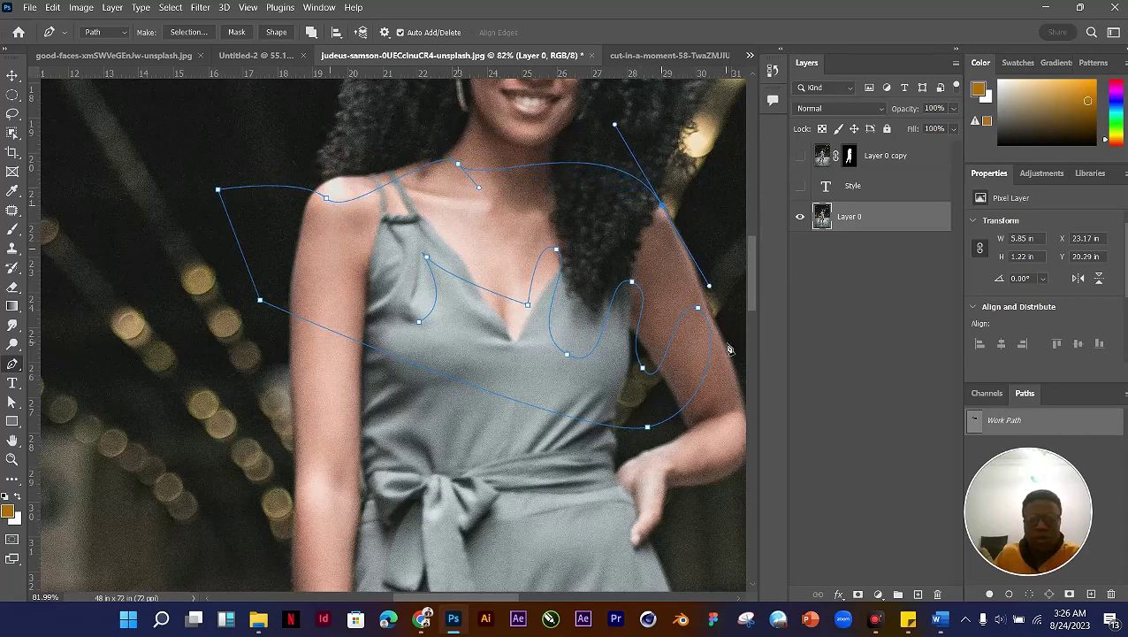
left_click_drag(726, 345, 743, 373)
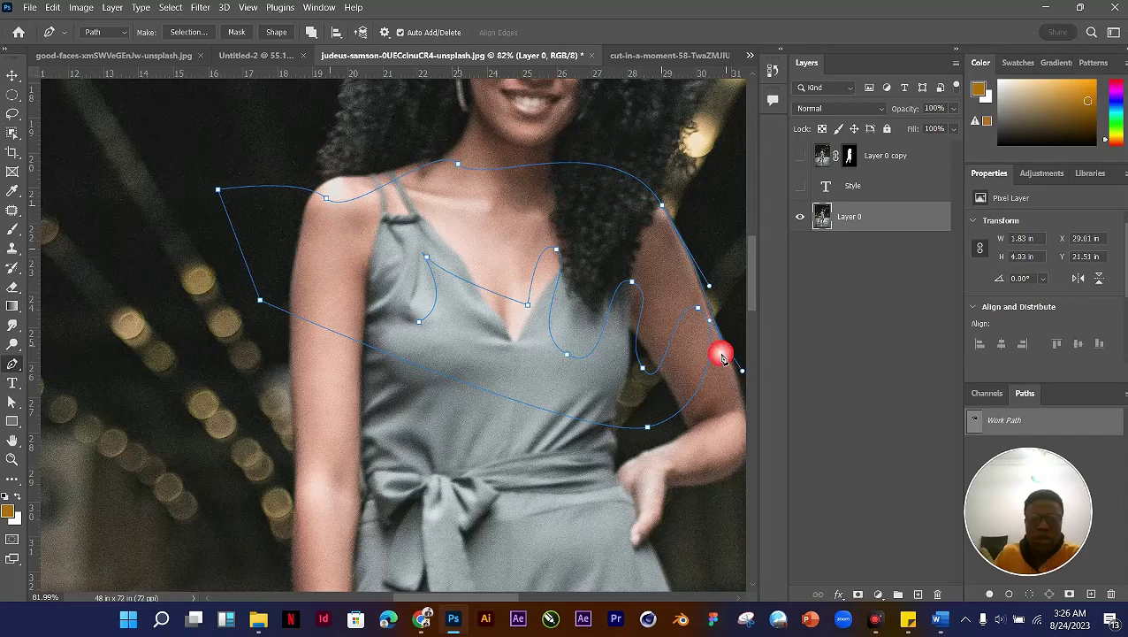
Step: Turn the Pen tool's Rubber Band preview back on
scroll(294, 326, "down", 2)
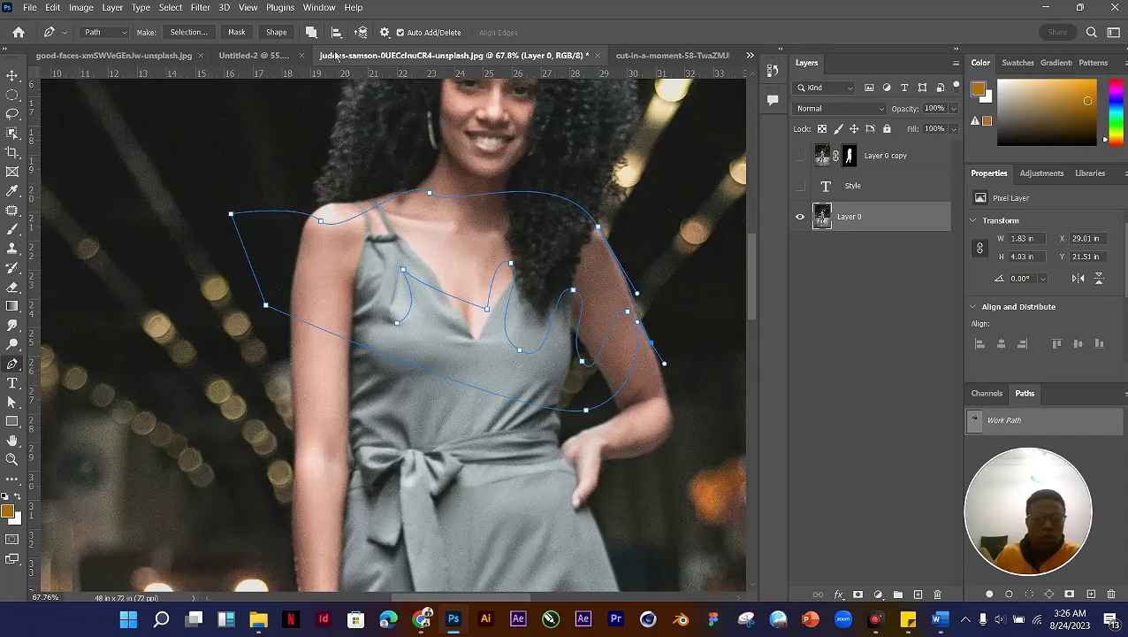
left_click(384, 32)
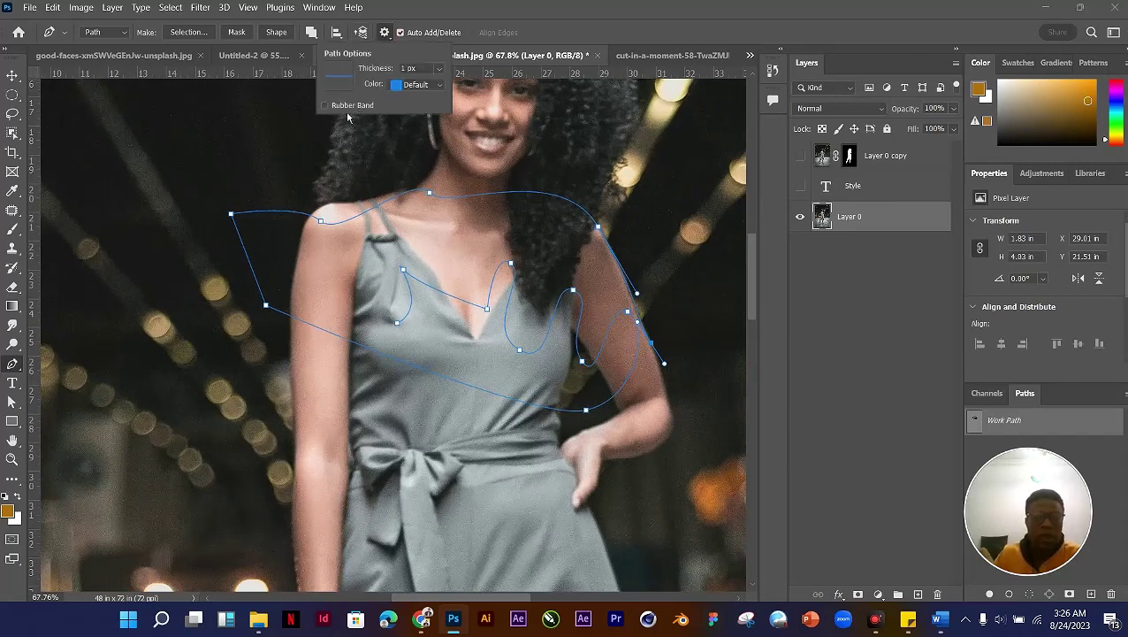
left_click(344, 106)
Step: Try a path thickness of 2 px, restore it to 1 px, and view the available path colors
left_click(440, 70)
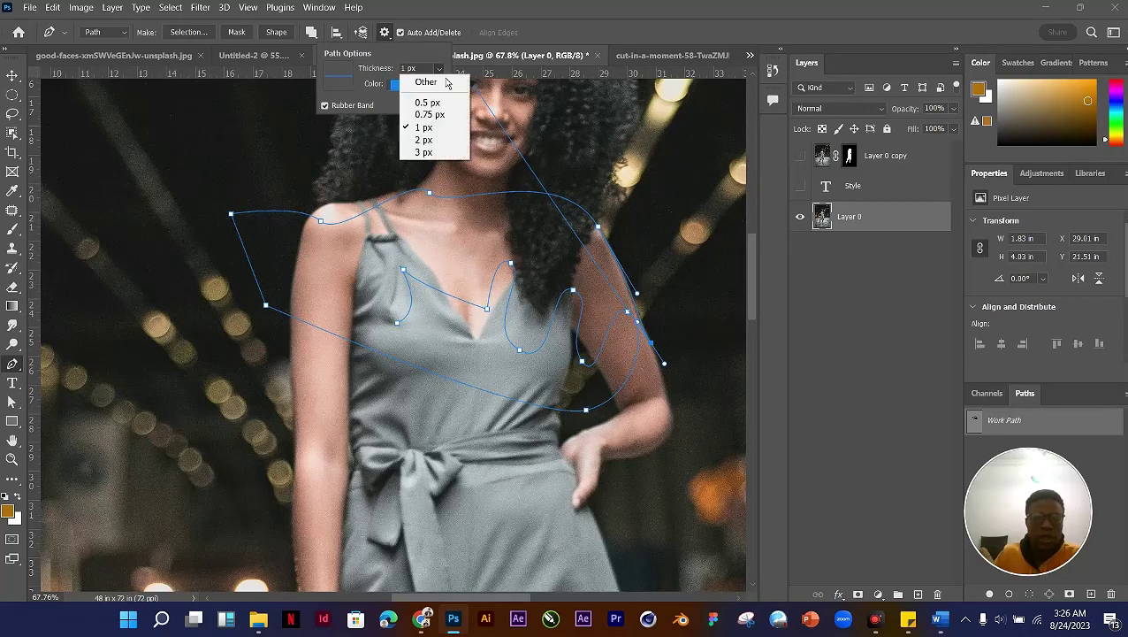
left_click(433, 141)
left_click(432, 71)
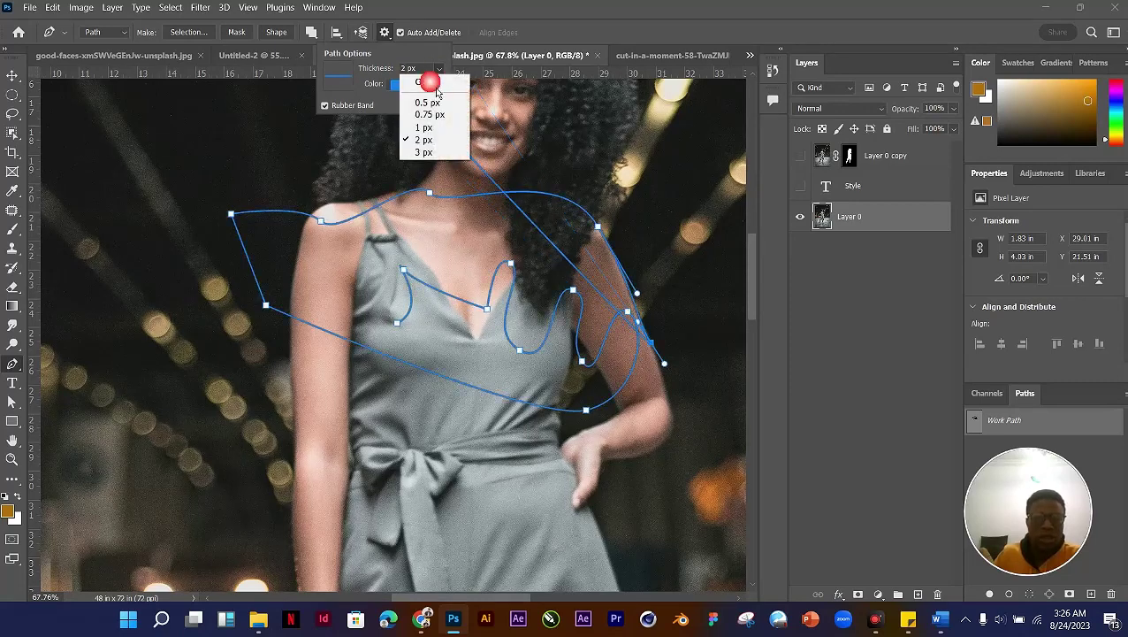
left_click(424, 127)
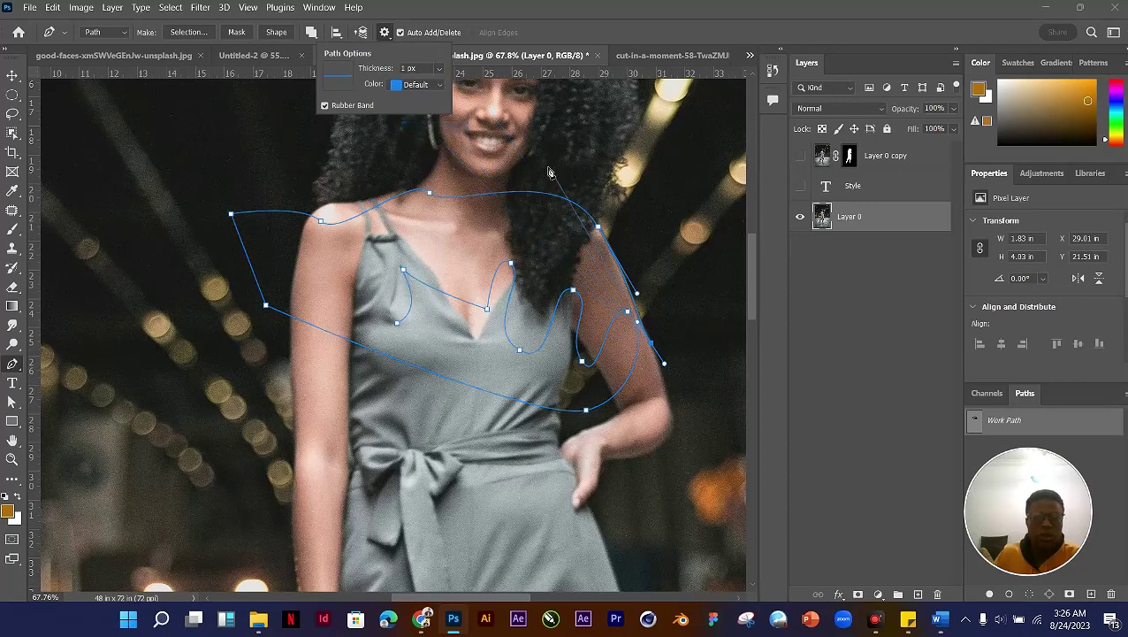
left_click(442, 85)
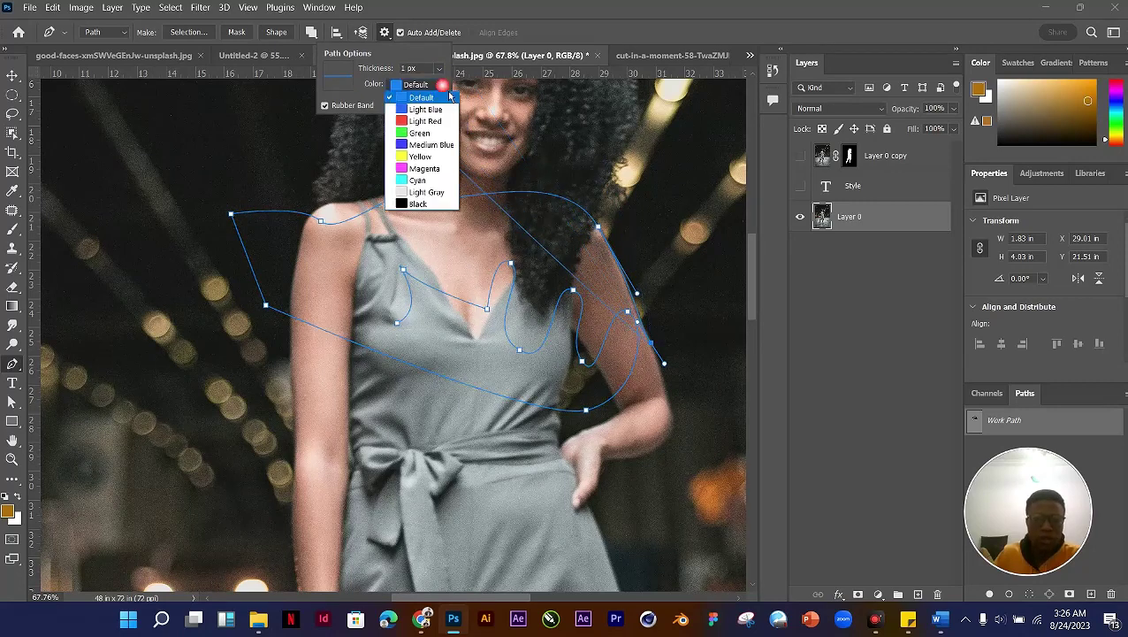
left_click(559, 50)
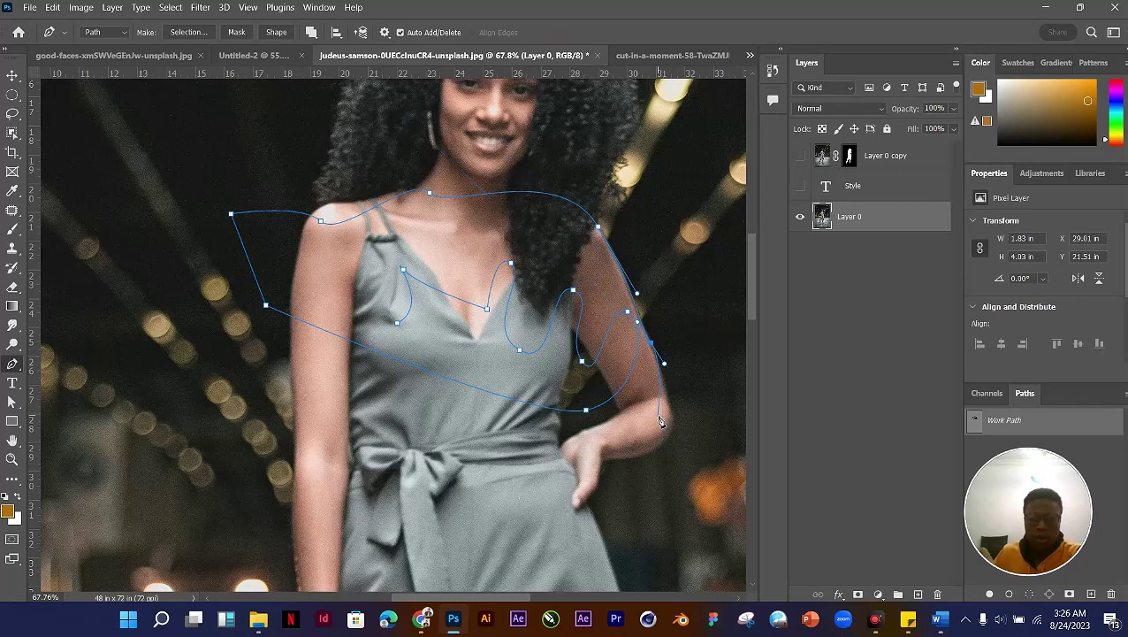
Step: Add a final anchor point at the wrist of the bent arm and end the path without closing it
left_click(605, 439)
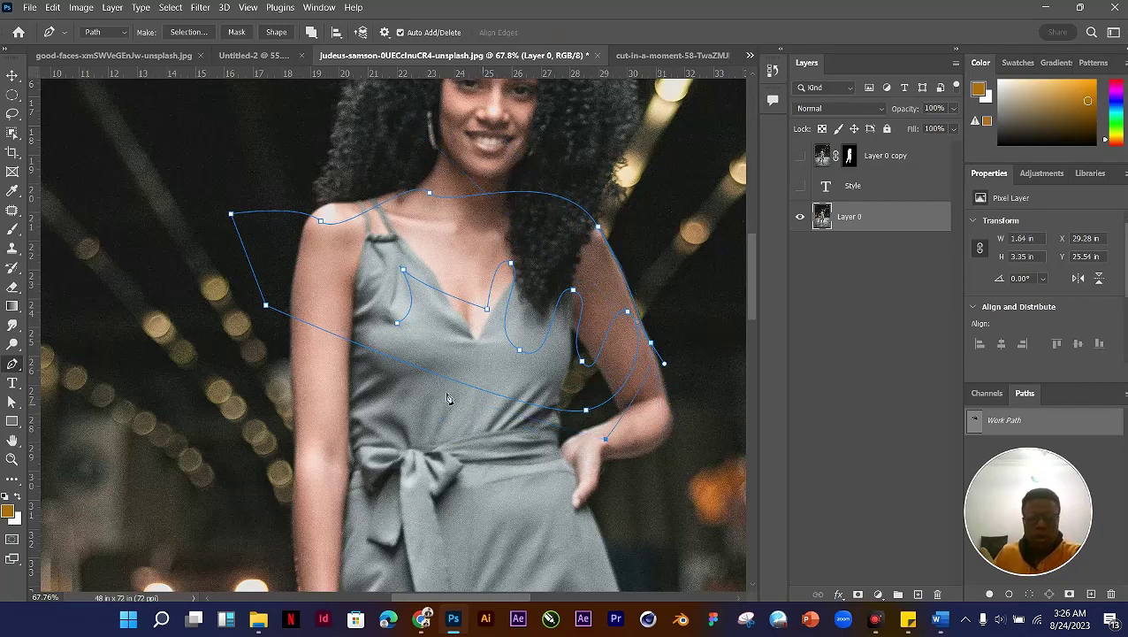
key("Escape")
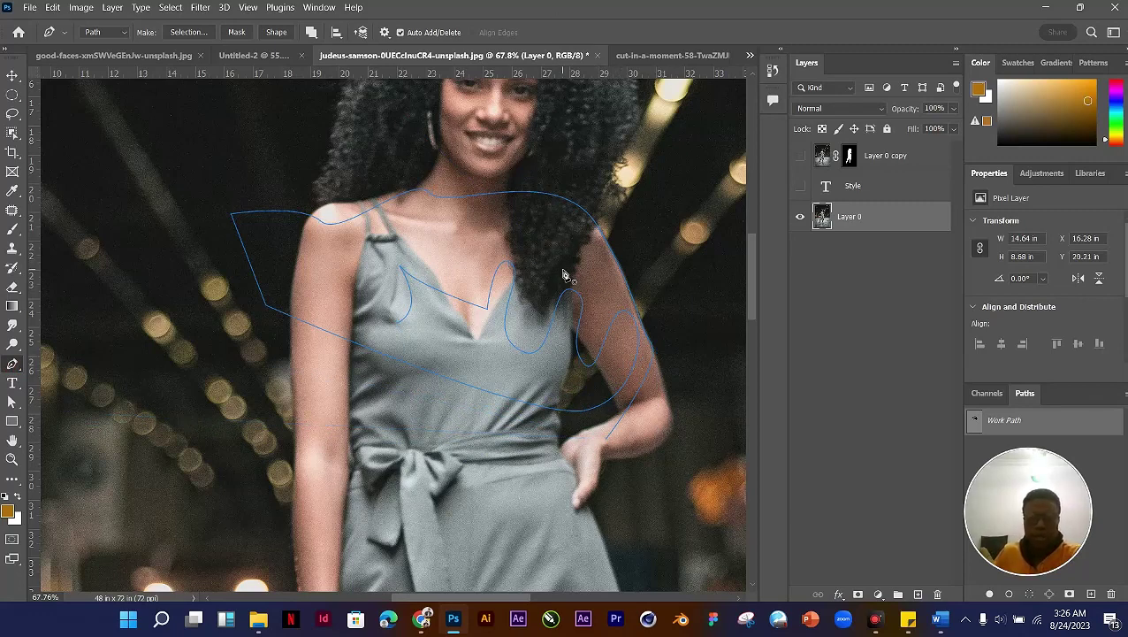
Step: Delete the selected Layer 0 with the Move tool active
left_click(11, 78)
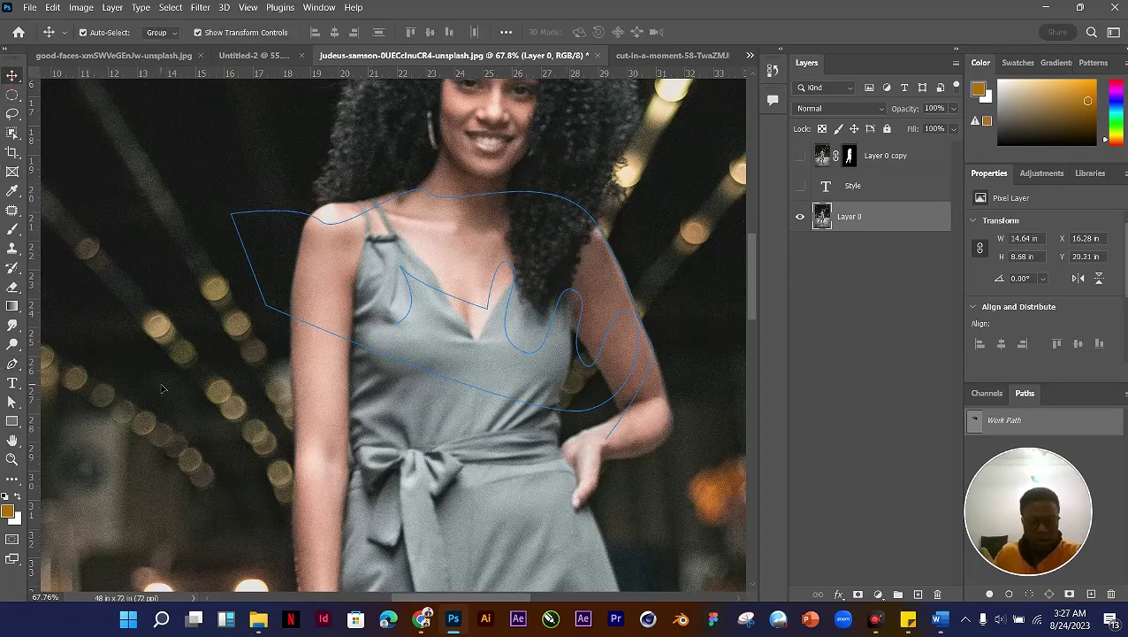
left_click(11, 365)
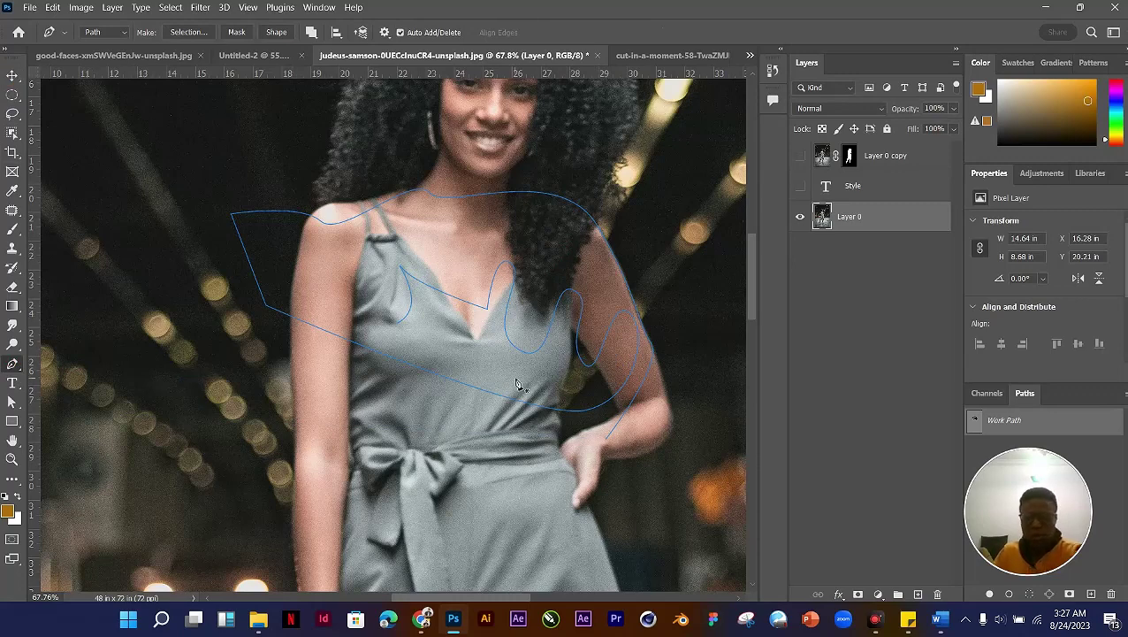
left_click(866, 221)
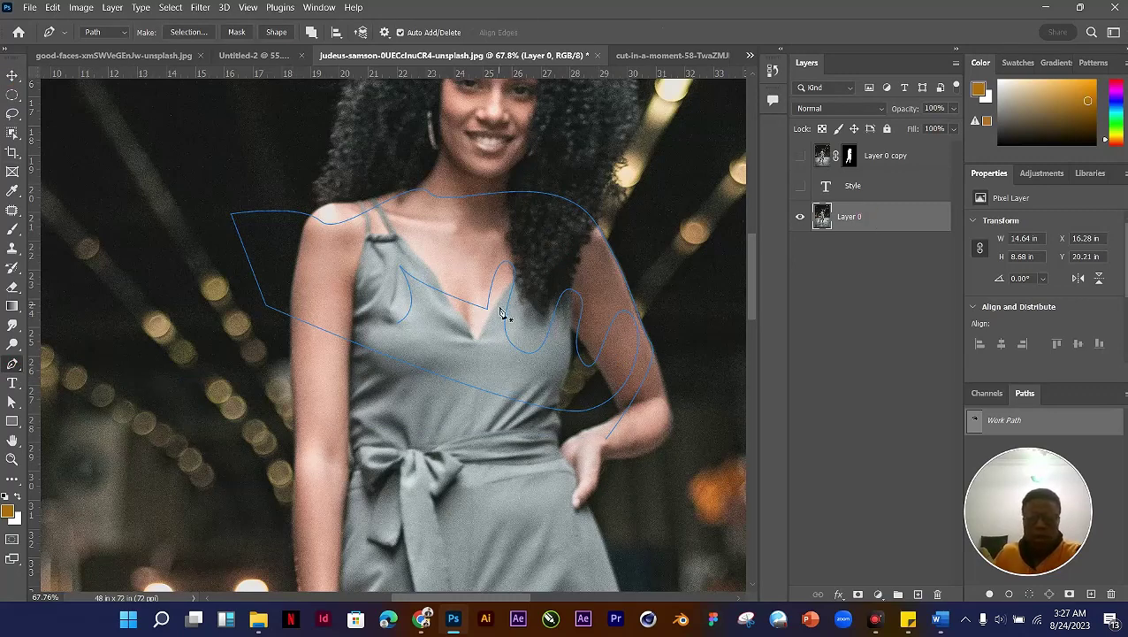
left_click(12, 74)
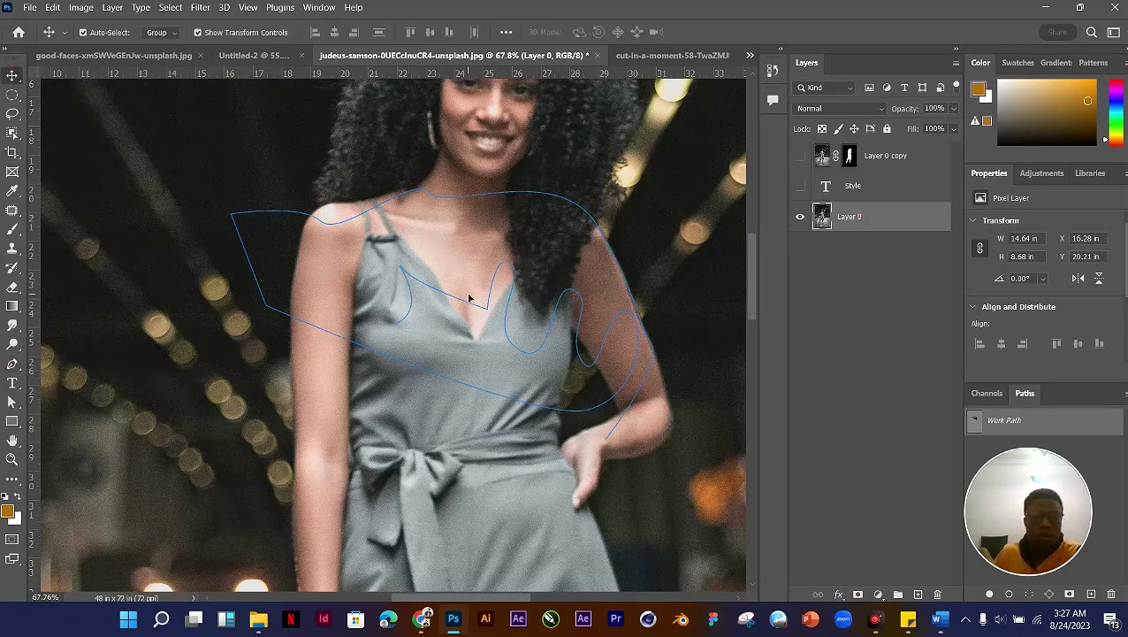
left_click(464, 292)
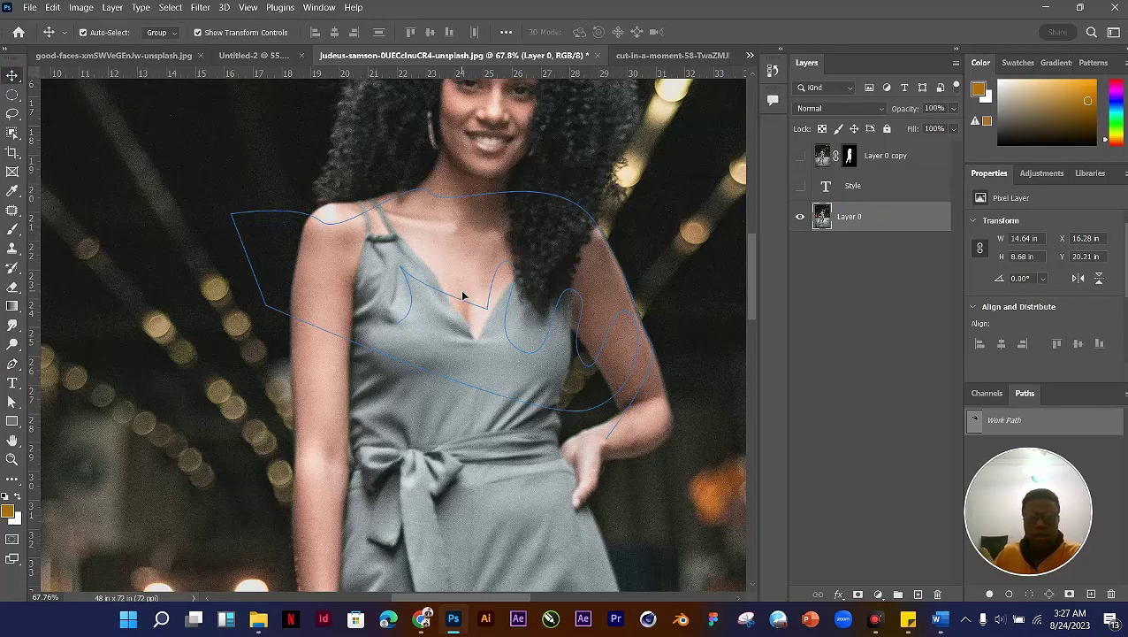
scroll(462, 295, "down", 3)
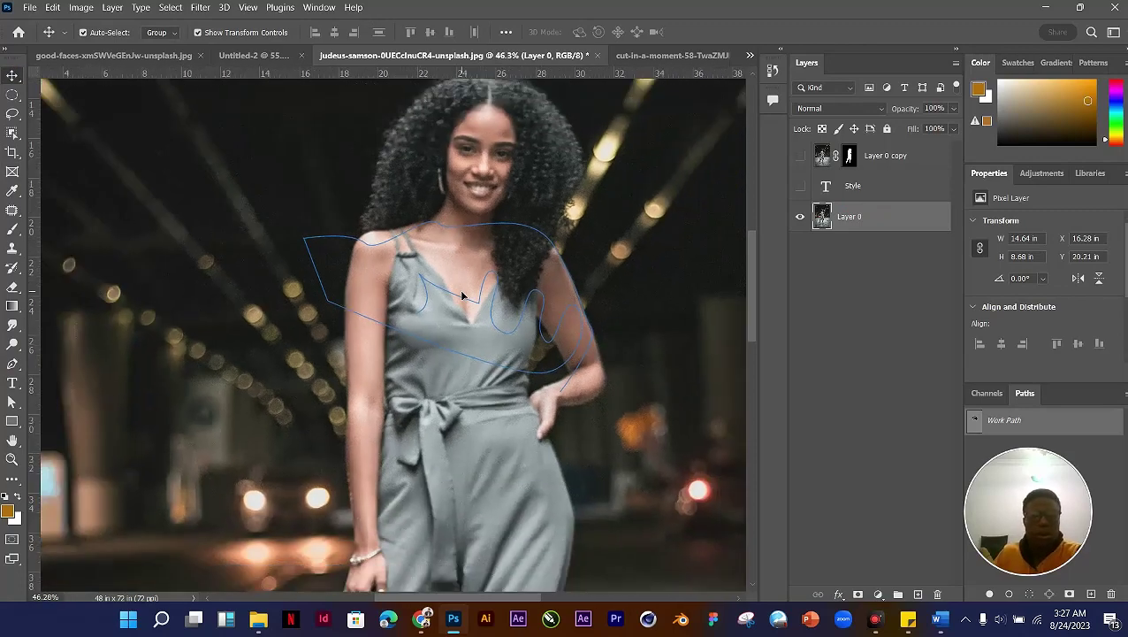
key("Delete")
scroll(461, 294, "up", 1)
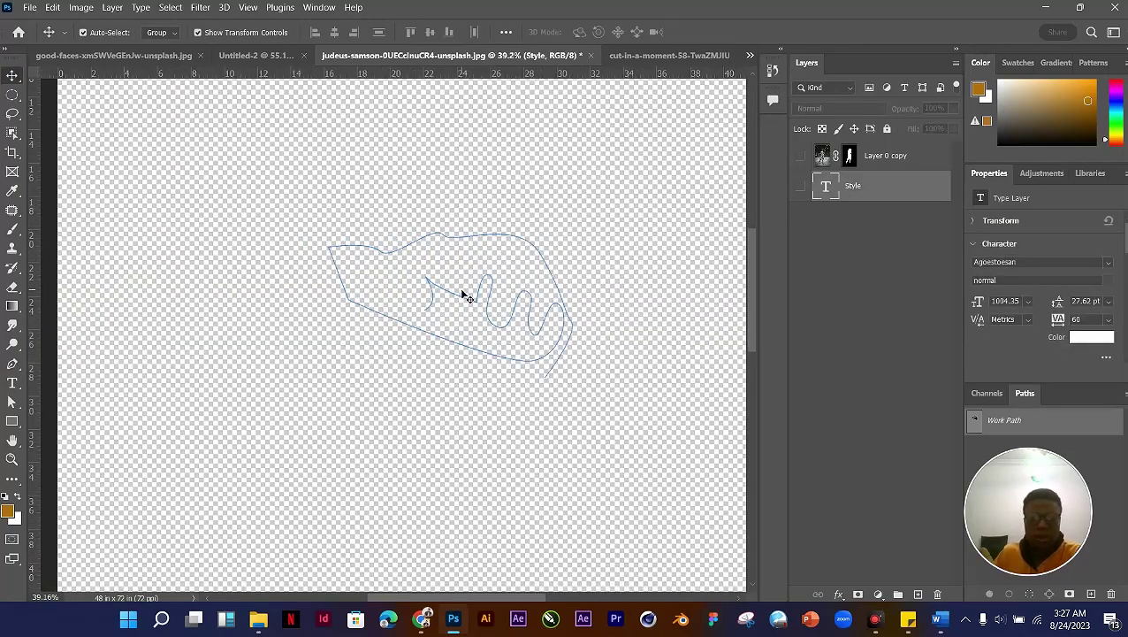
Step: Undo the deletion of Layer 0, switch back to the Pen tool, and delete the work path
key("ctrl+z")
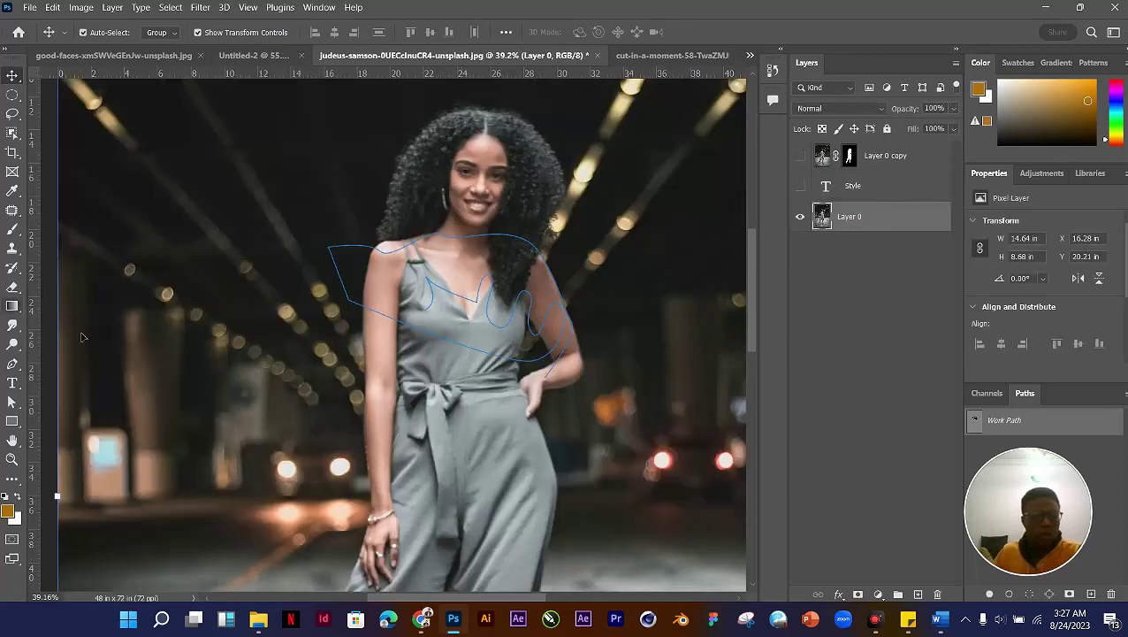
left_click(13, 363)
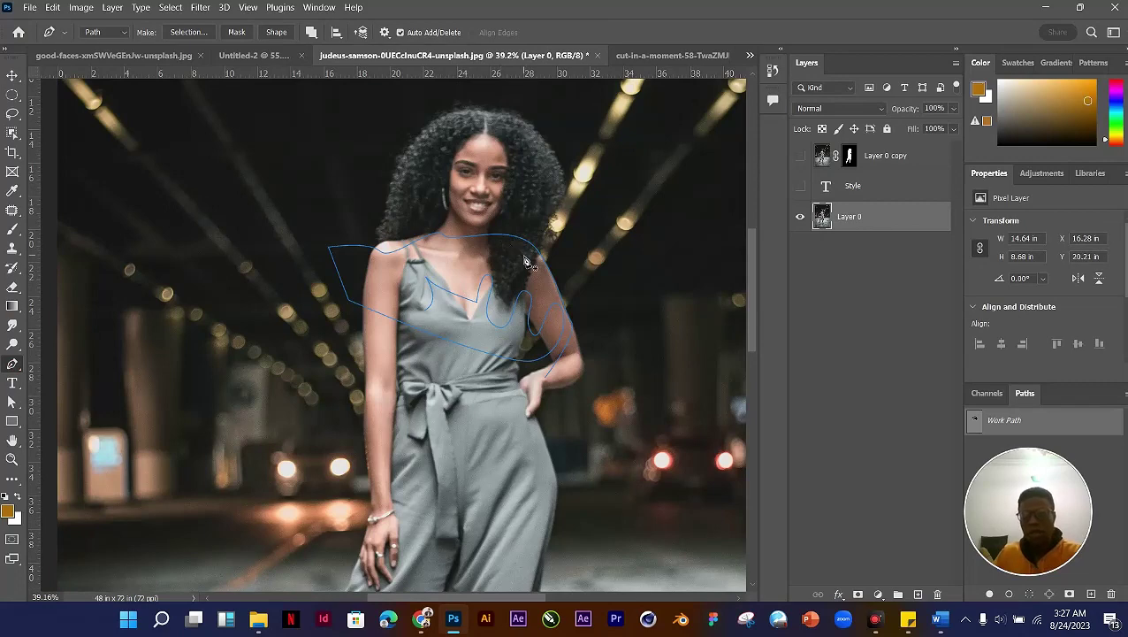
key("Delete")
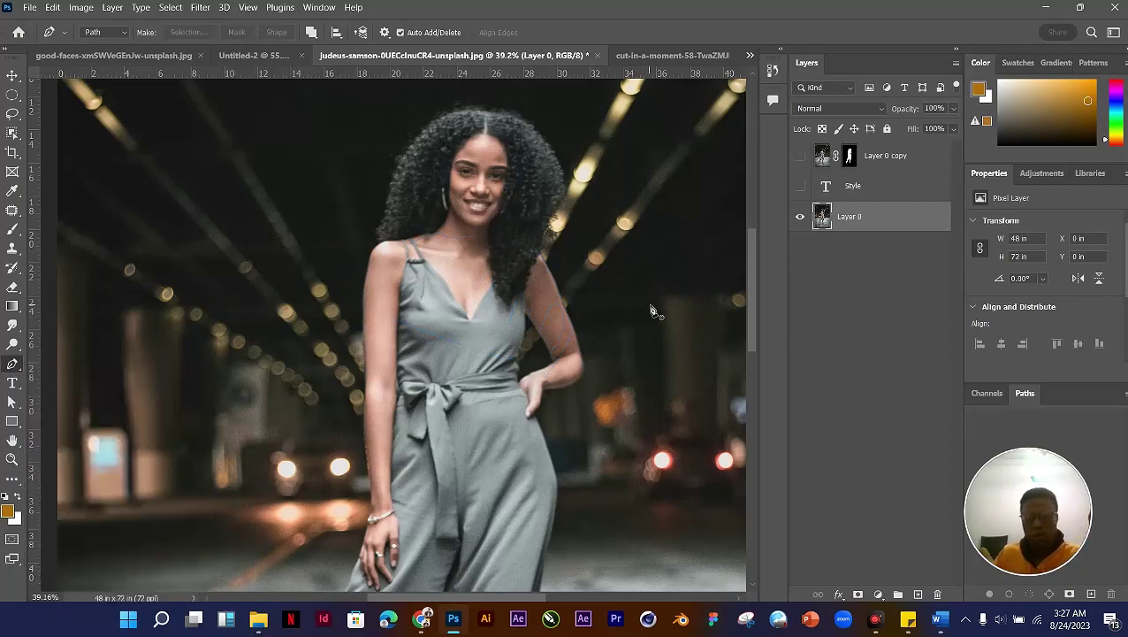
scroll(447, 208, "up", 5)
scroll(442, 208, "down", 5)
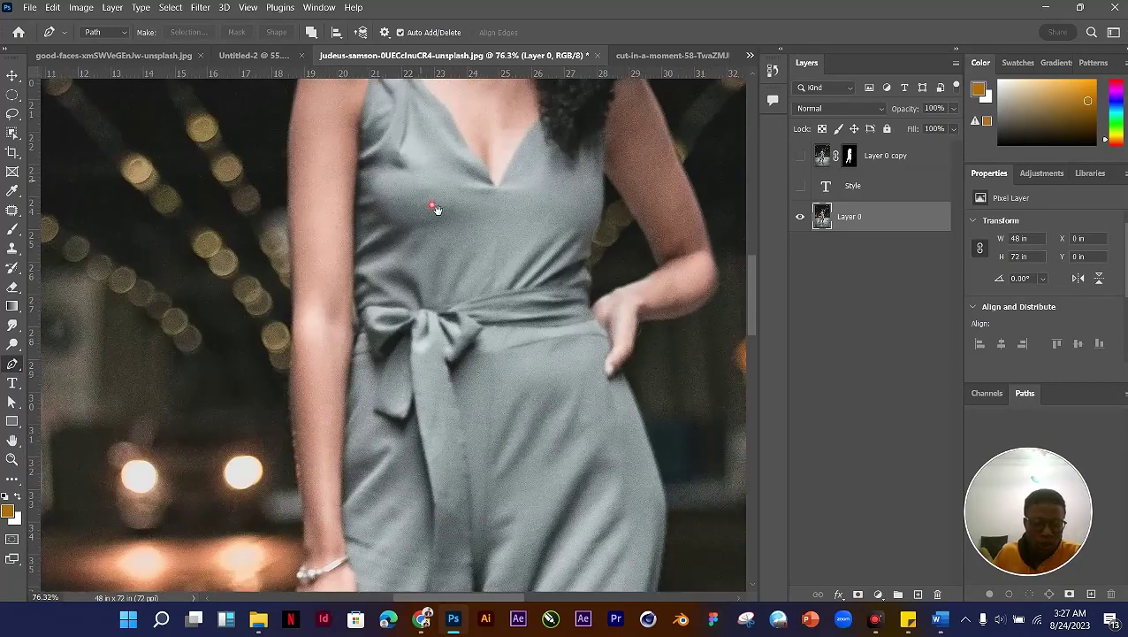
scroll(453, 214, "down", 6)
scroll(378, 377, "up", 2)
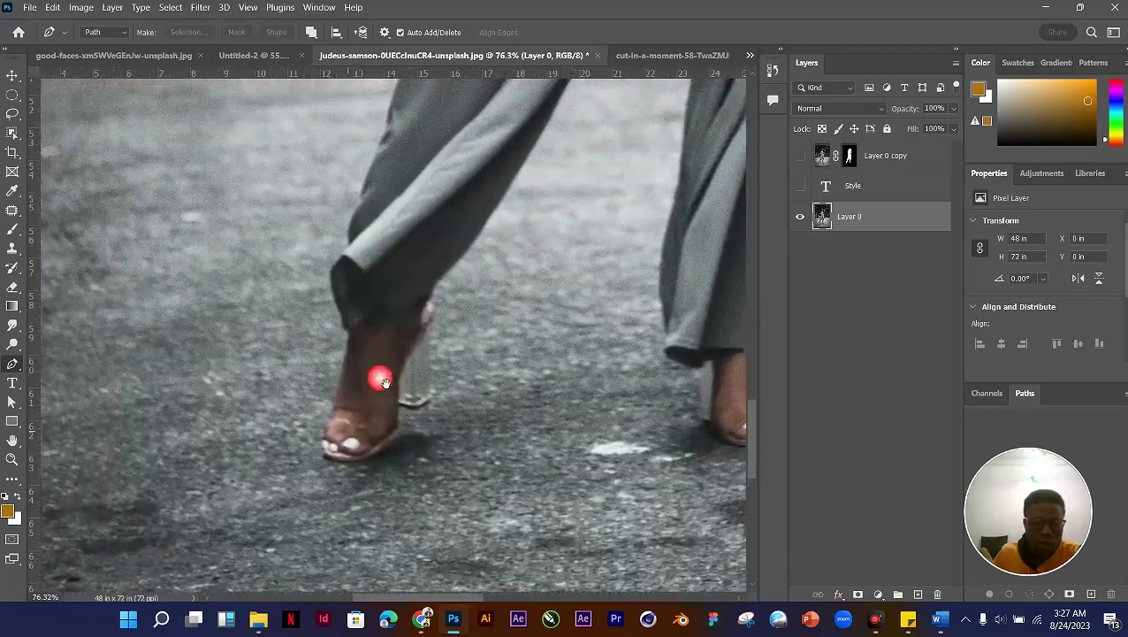
scroll(426, 348, "up", 1)
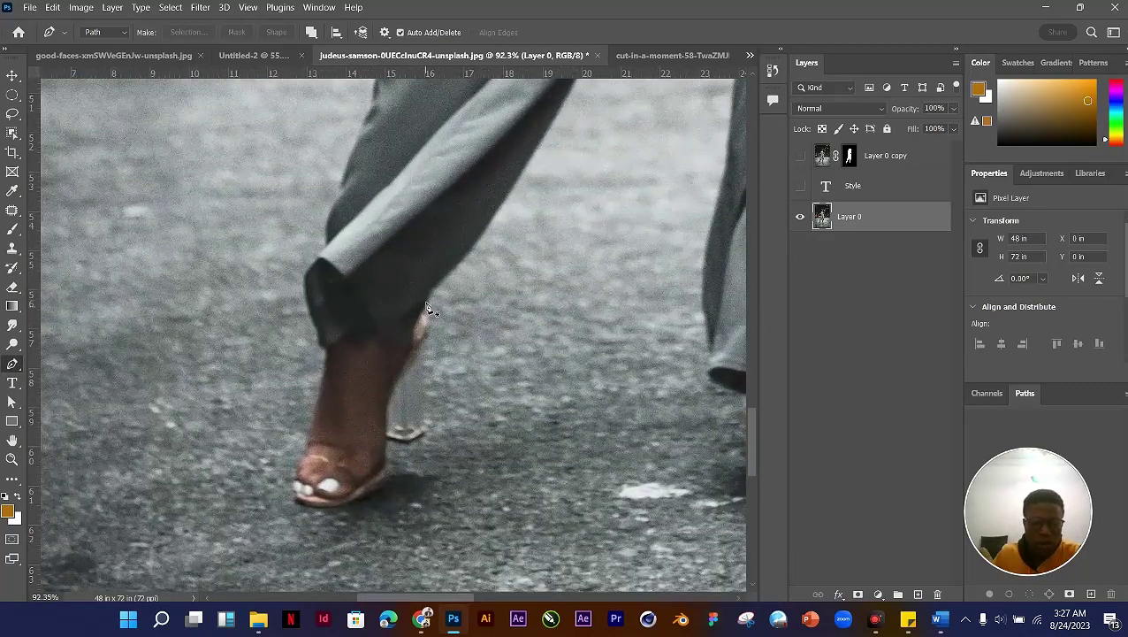
scroll(434, 309, "up", 1)
scroll(438, 314, "down", 4)
scroll(438, 310, "up", 4)
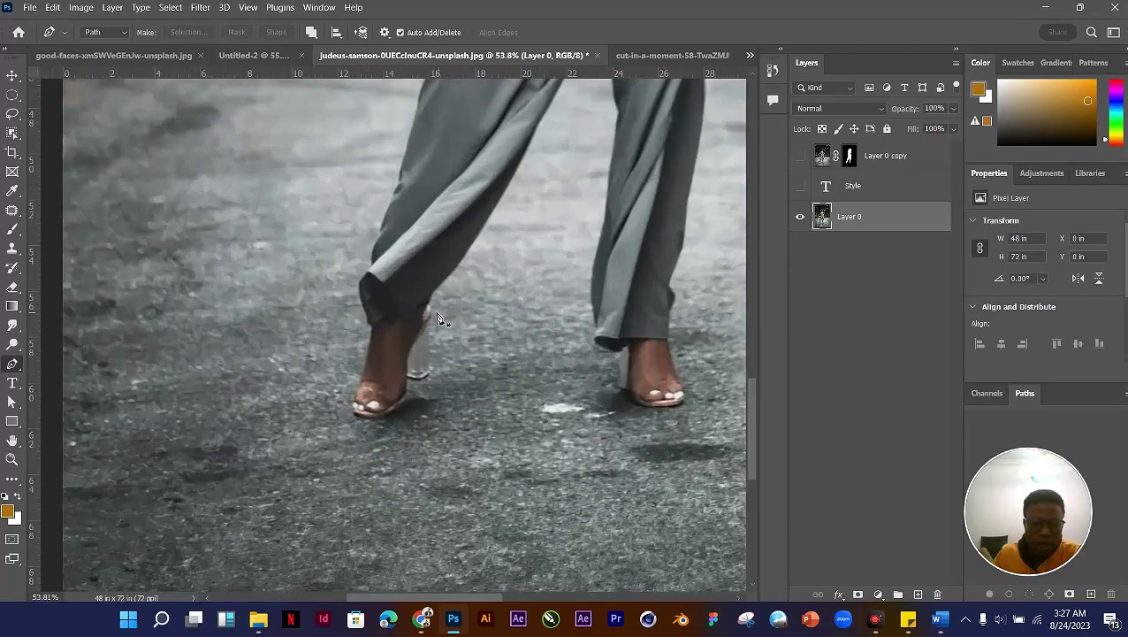
scroll(443, 291, "up", 2)
left_click(449, 270)
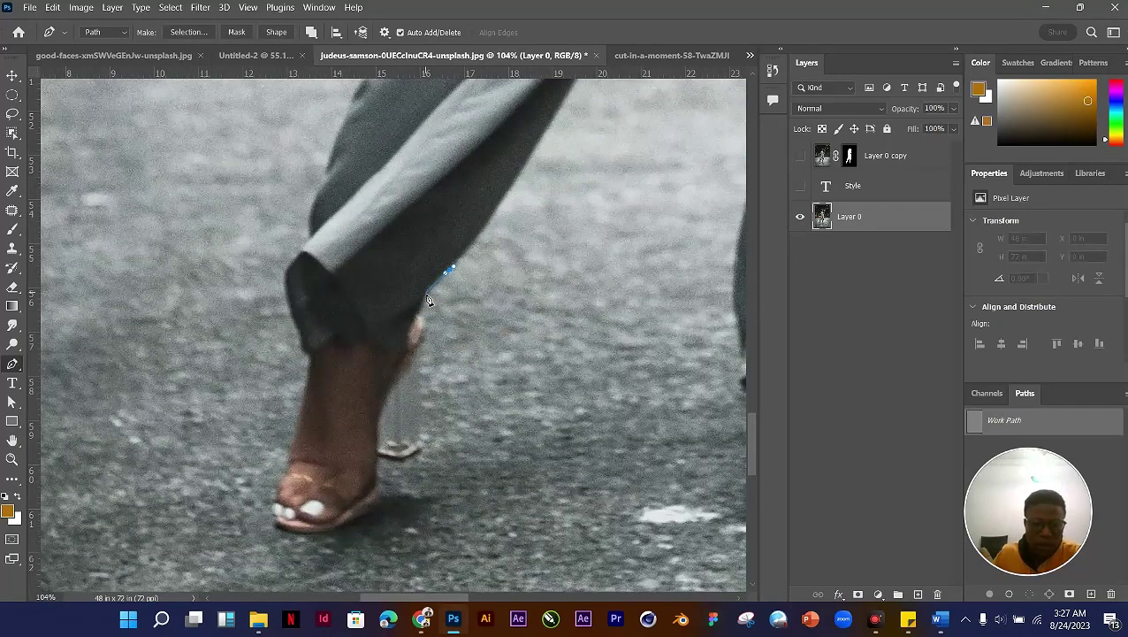
left_click(426, 298)
left_click(419, 317)
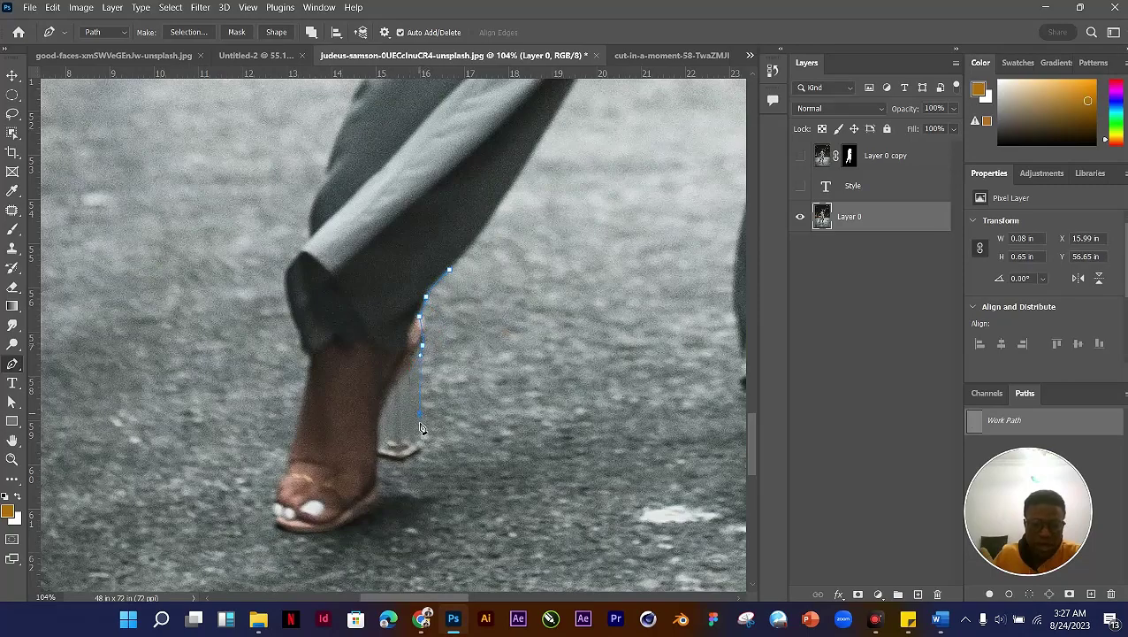
scroll(424, 469, "up", 6)
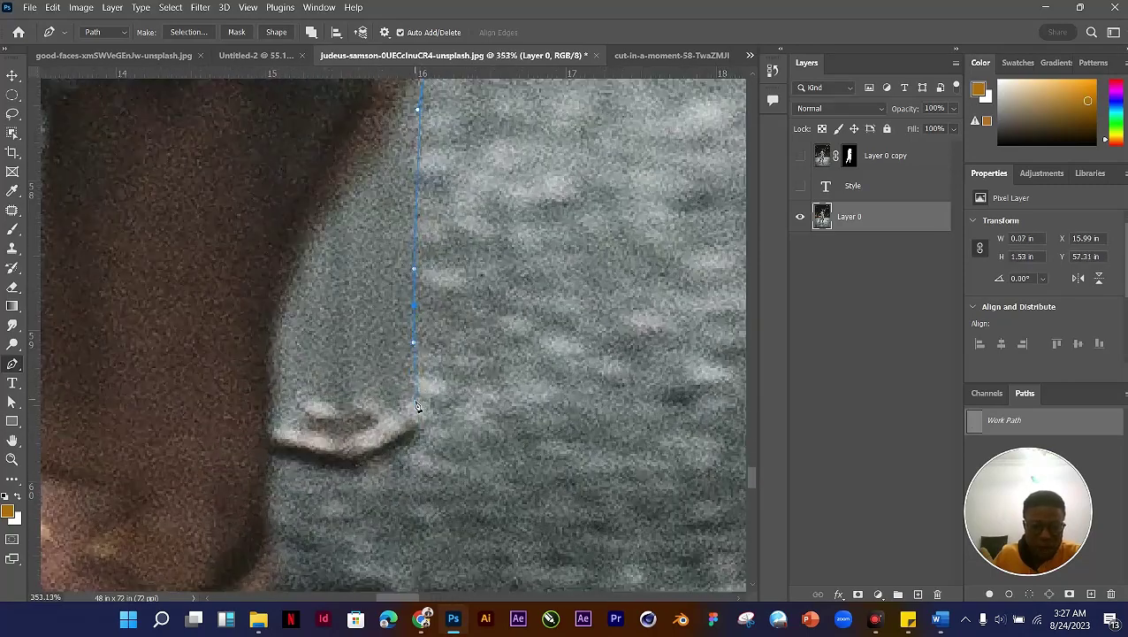
scroll(418, 406, "down", 10)
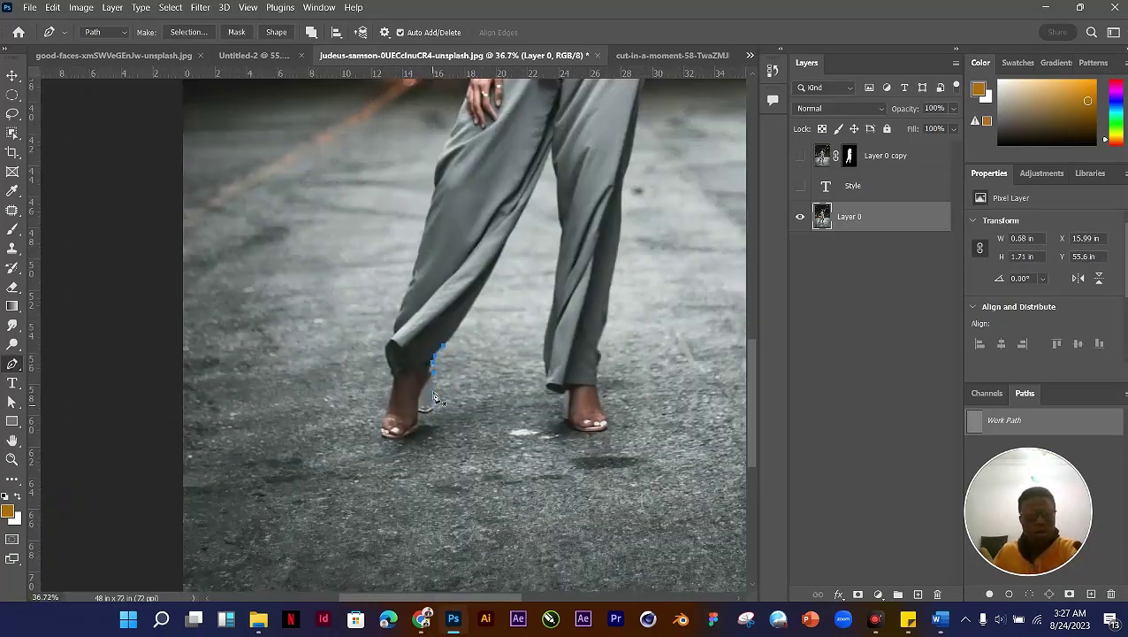
key("Delete")
key("Delete")
Step: Start a new Pen path along the outer edge of the trouser leg on the woman's straight-arm side, tracing up toward the dark fold
scroll(415, 336, "up", 5)
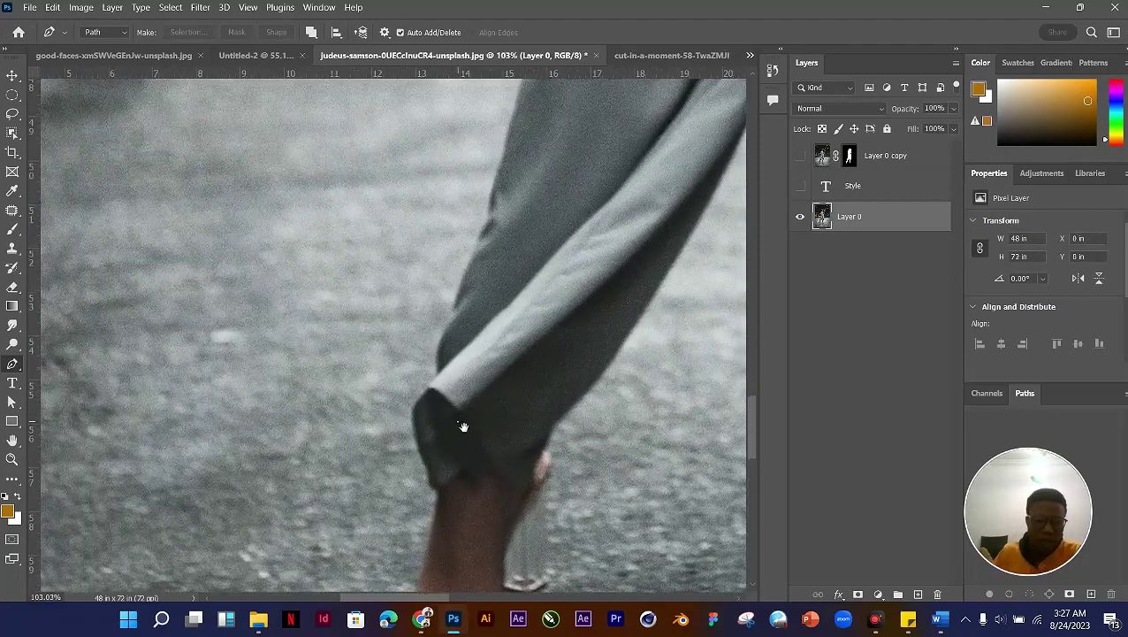
scroll(456, 428, "up", 15)
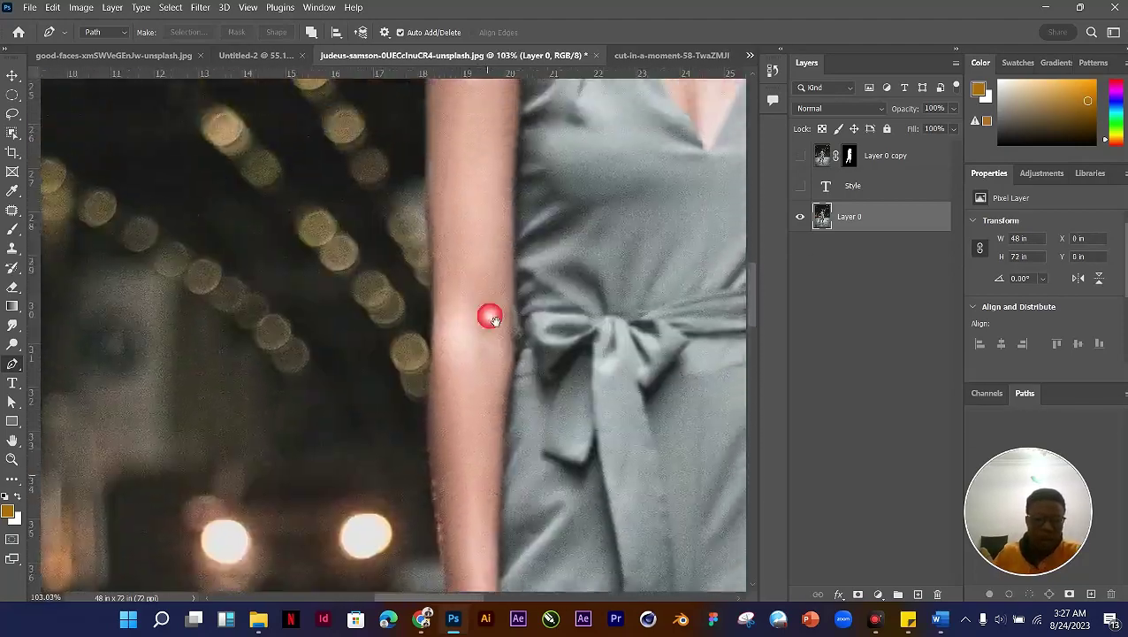
scroll(501, 375, "down", 15)
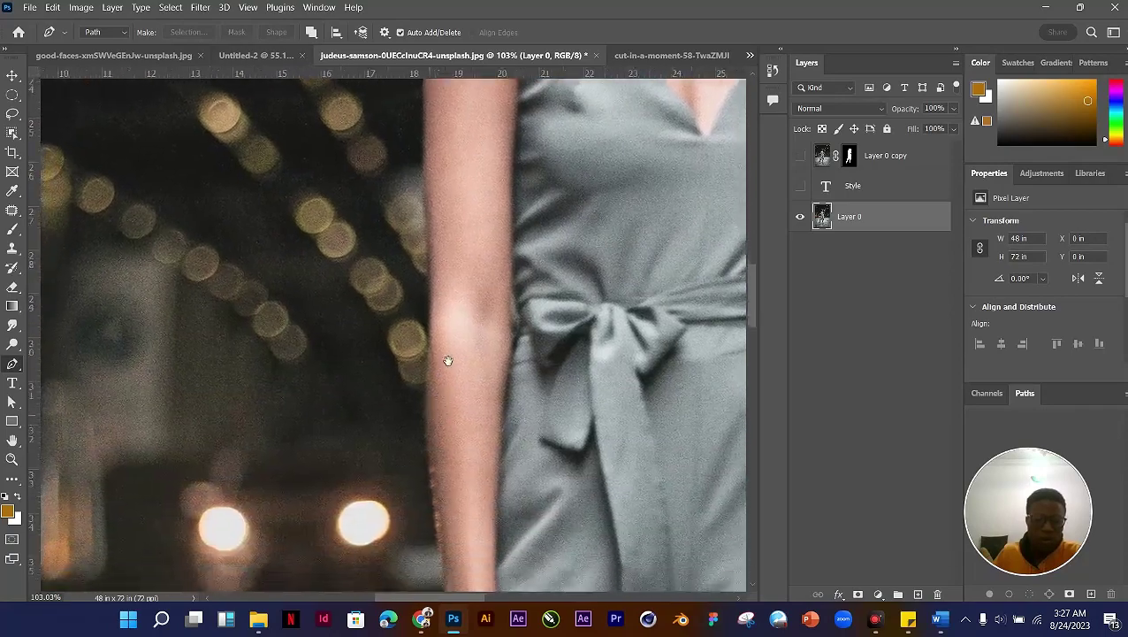
scroll(469, 395, "down", 10)
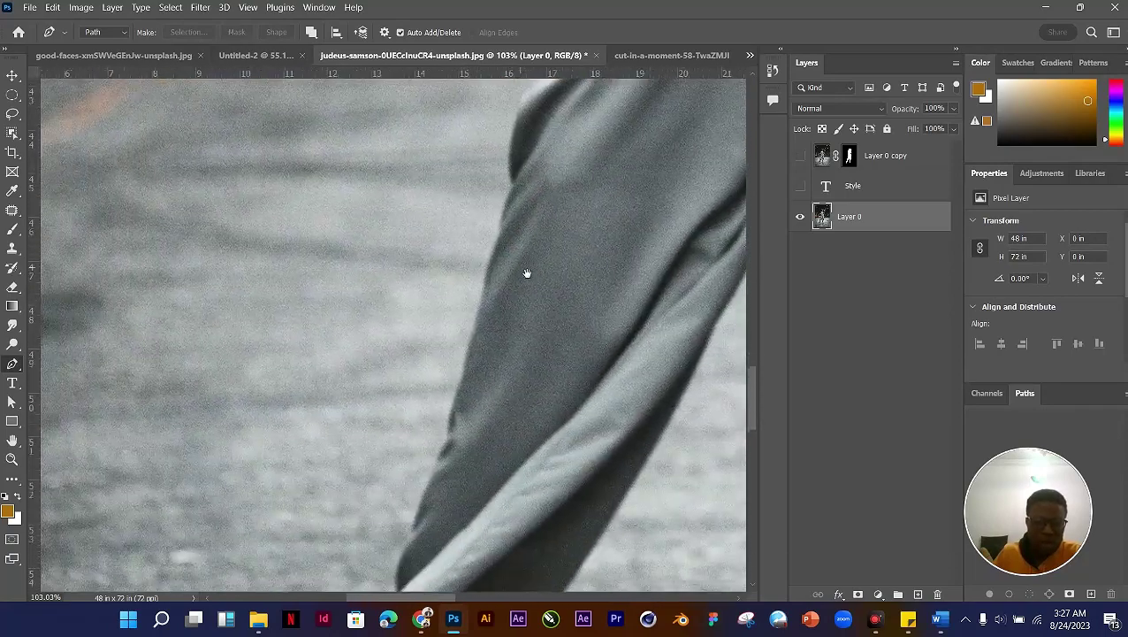
left_click(466, 389)
left_click(451, 417)
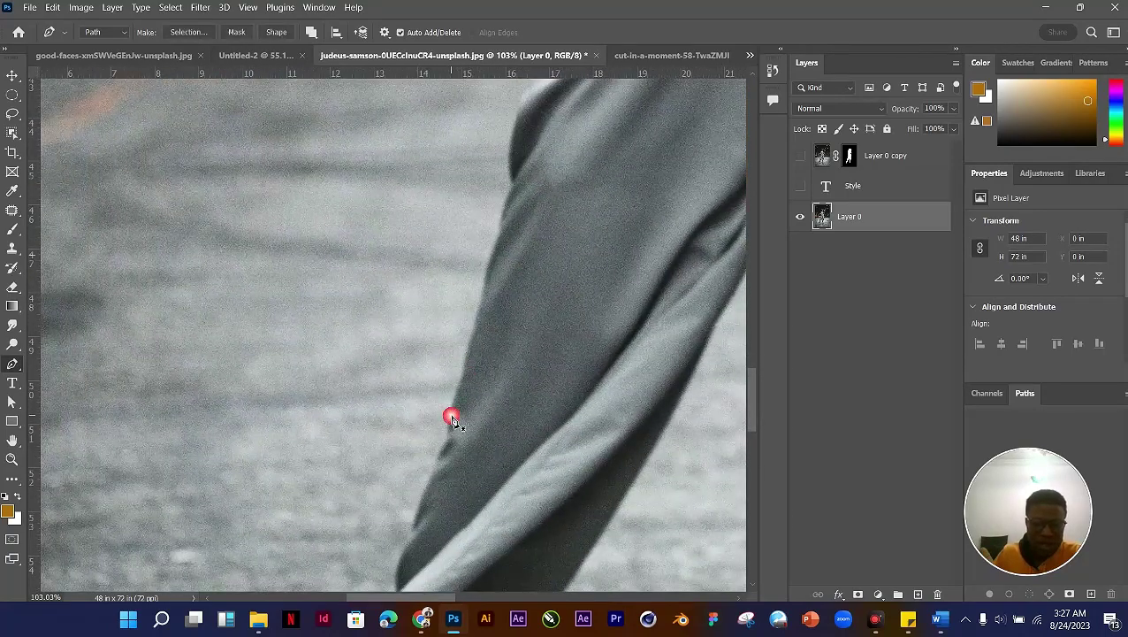
left_click(481, 294)
scroll(493, 248, "up", 2)
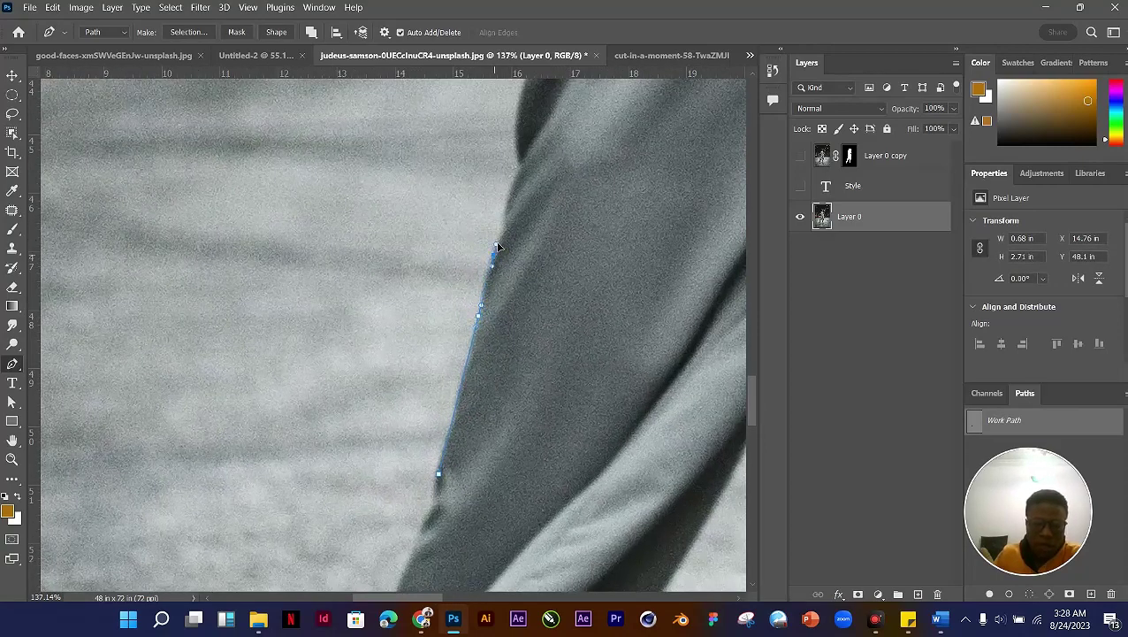
left_click_drag(499, 237, 507, 221)
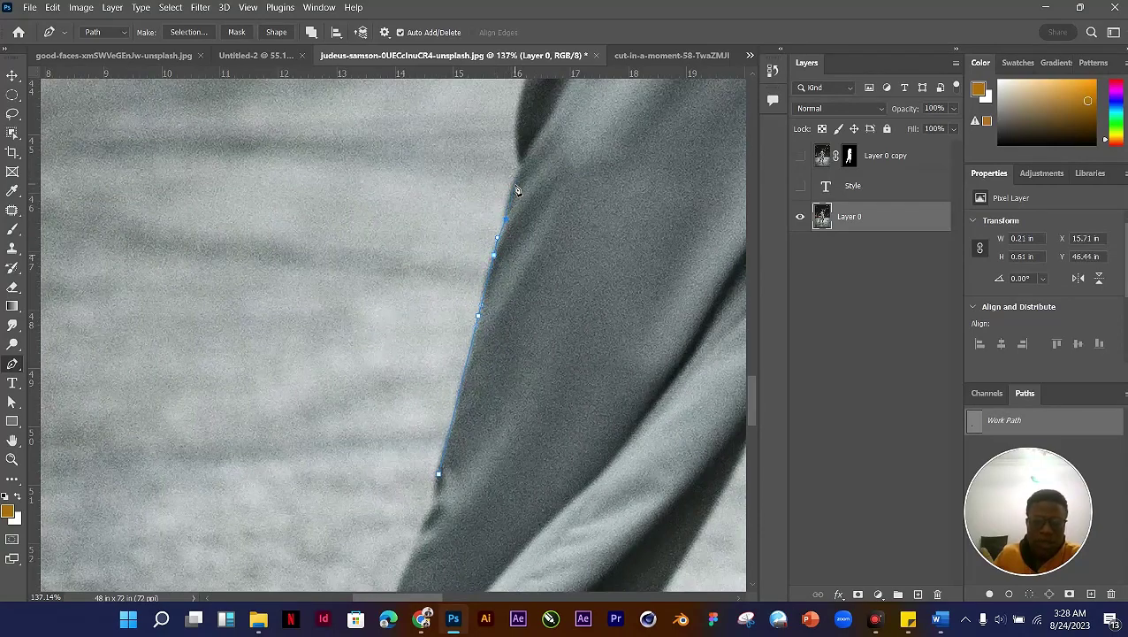
left_click(514, 182)
key("ctrl+z")
key("ctrl+z")
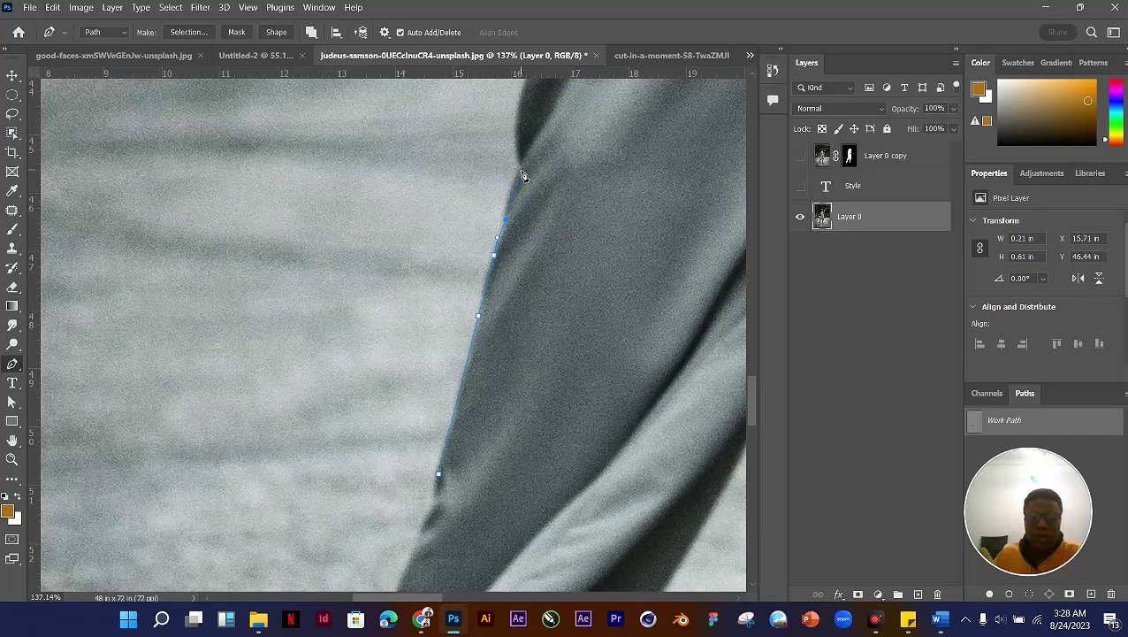
Step: Extend the path up the trouser edge and place a precise anchor point at the lower tip of the dark fold
left_click_drag(531, 171, 479, 294)
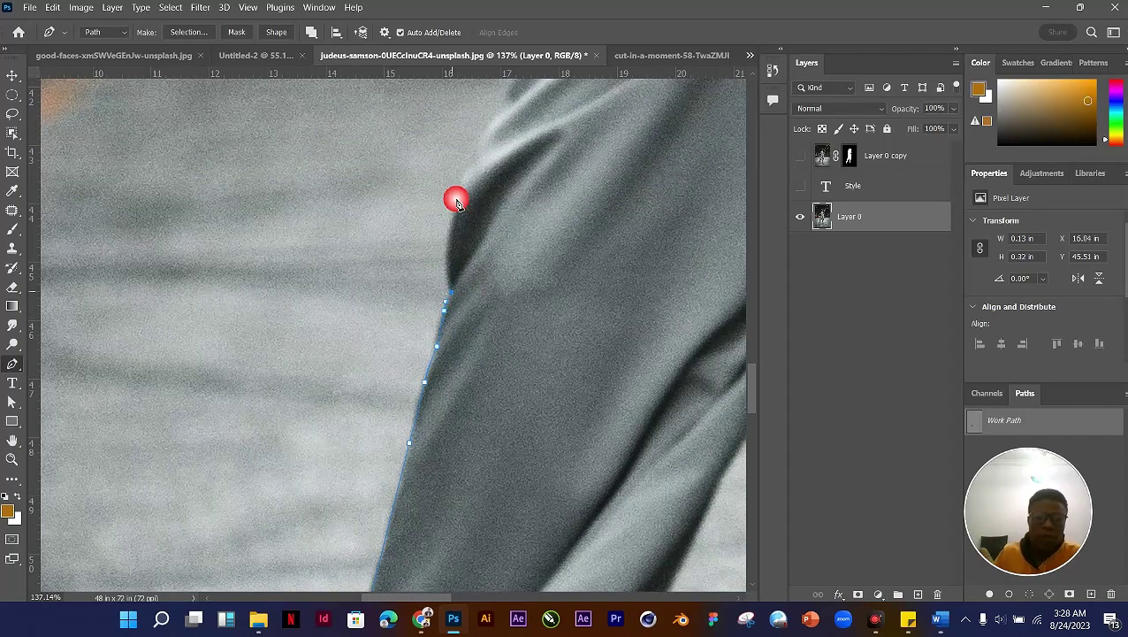
left_click_drag(481, 188, 360, 345)
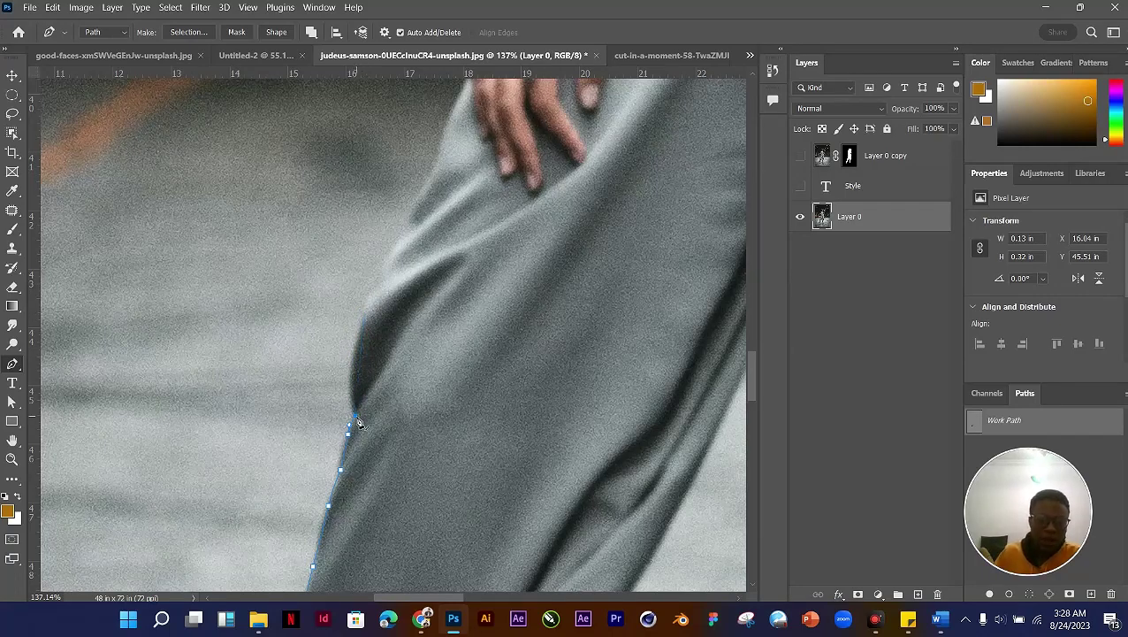
scroll(359, 424, "up", 5)
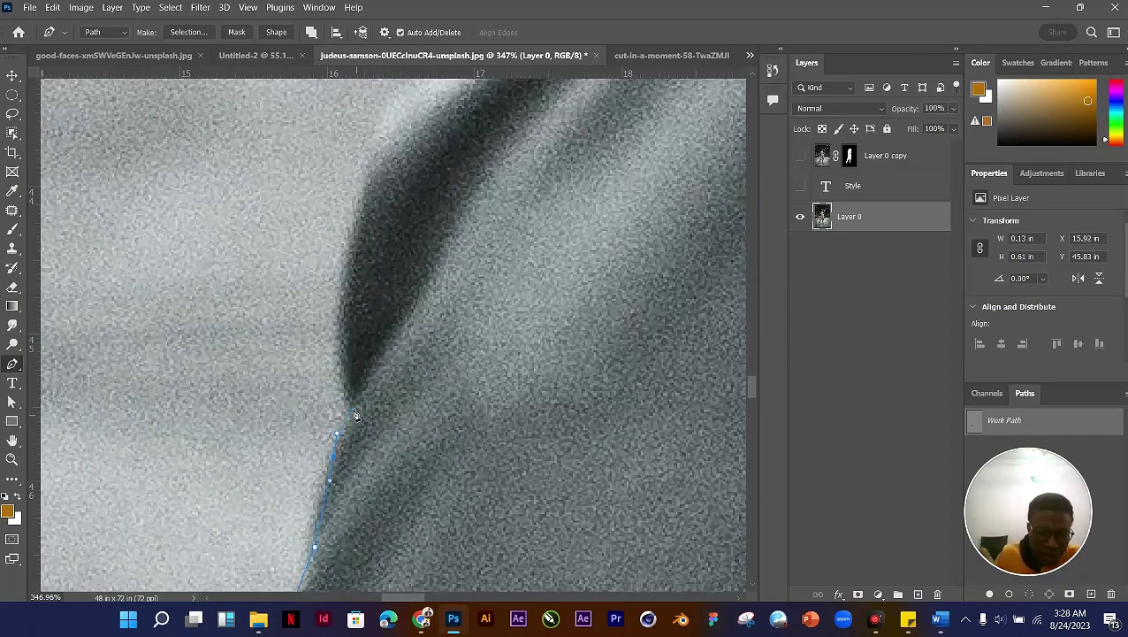
left_click(352, 410)
scroll(352, 412, "down", 2)
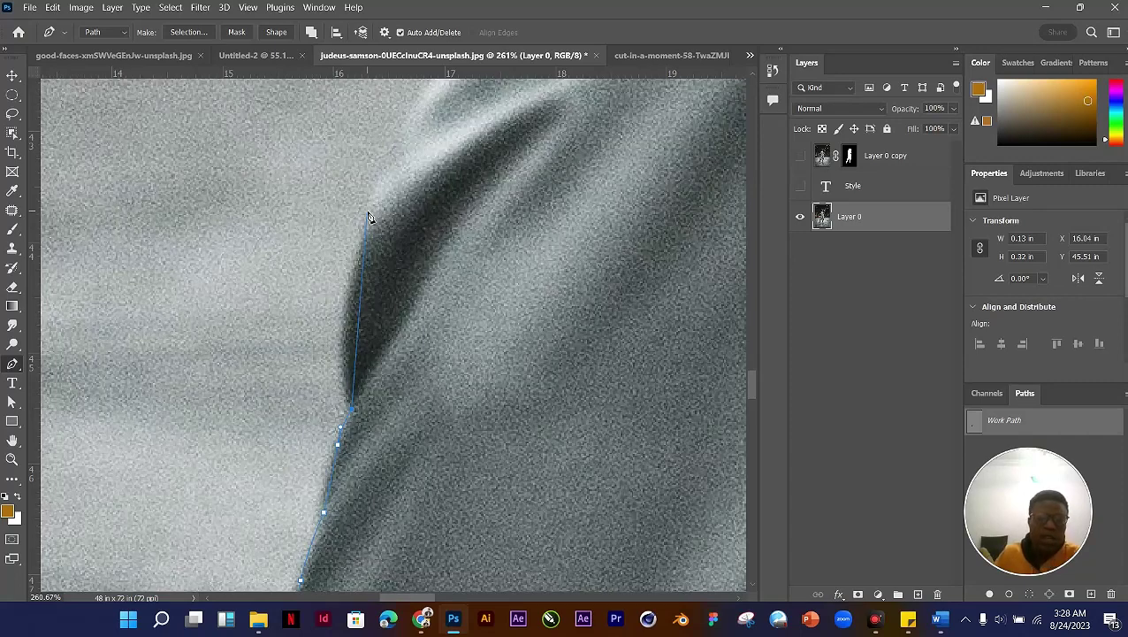
left_click_drag(367, 211, 413, 105)
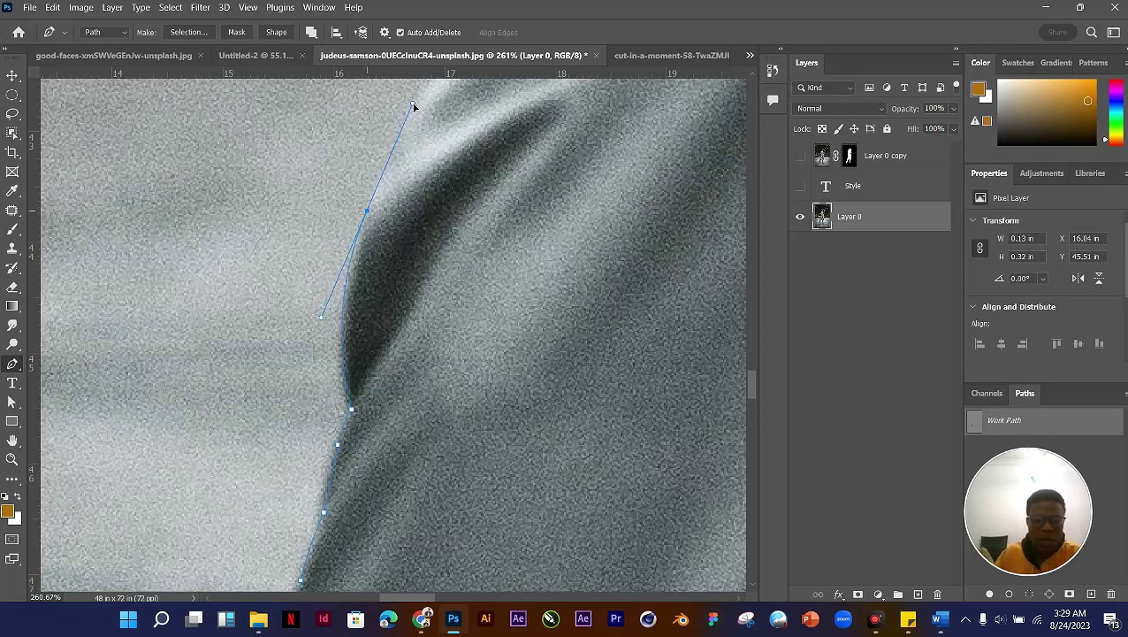
left_click_drag(413, 105, 413, 105)
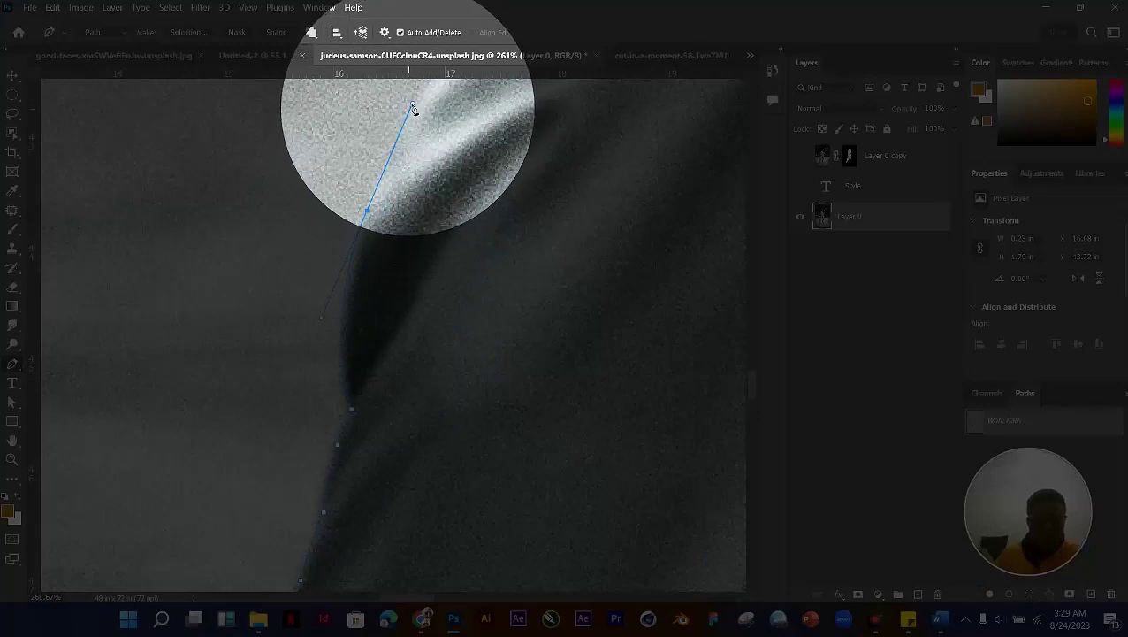
left_click_drag(418, 113, 357, 364)
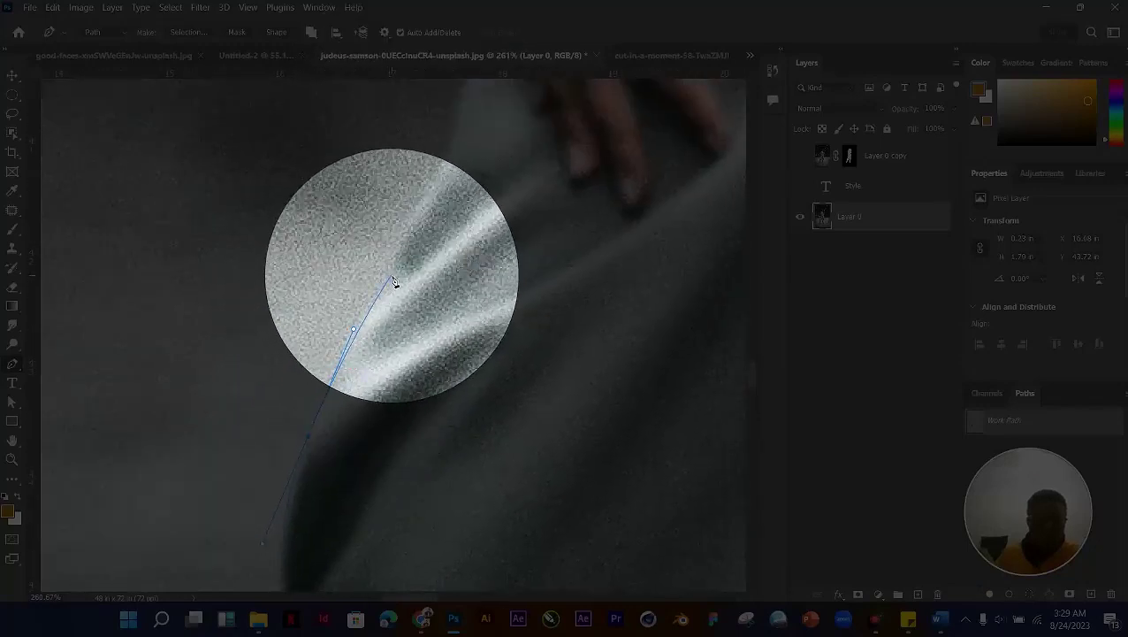
scroll(395, 281, "down", 2)
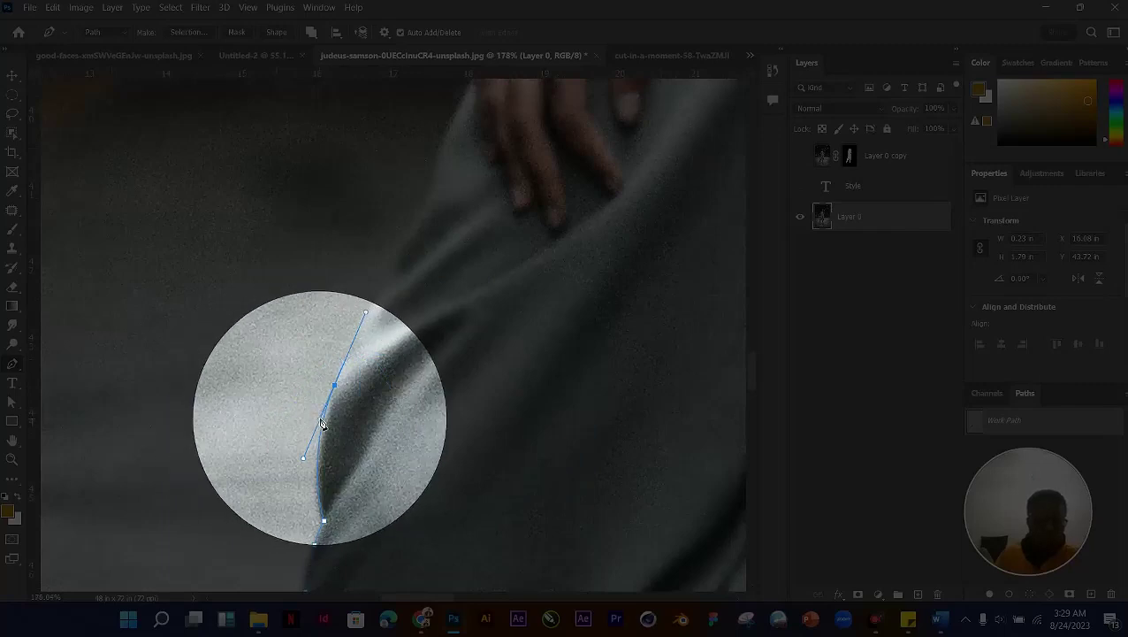
key("ctrl+z")
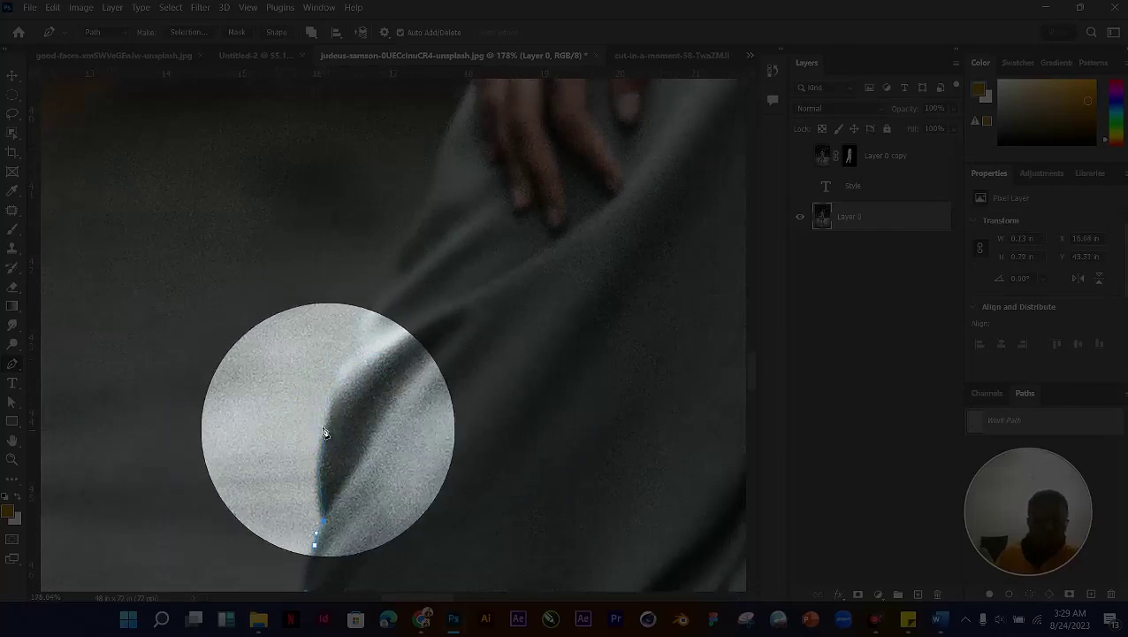
Step: Add a curved anchor point at the upper corner of the dark fold and adjust its position and direction handles to follow the edge
left_click_drag(331, 413, 372, 390)
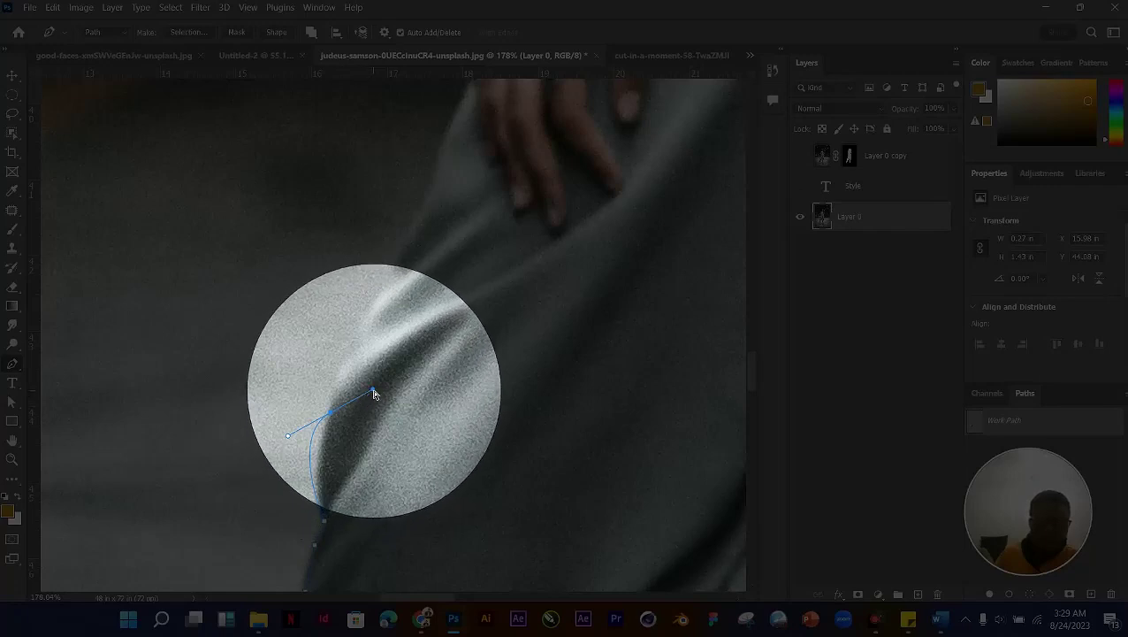
left_click_drag(374, 395, 357, 354)
left_click(328, 411)
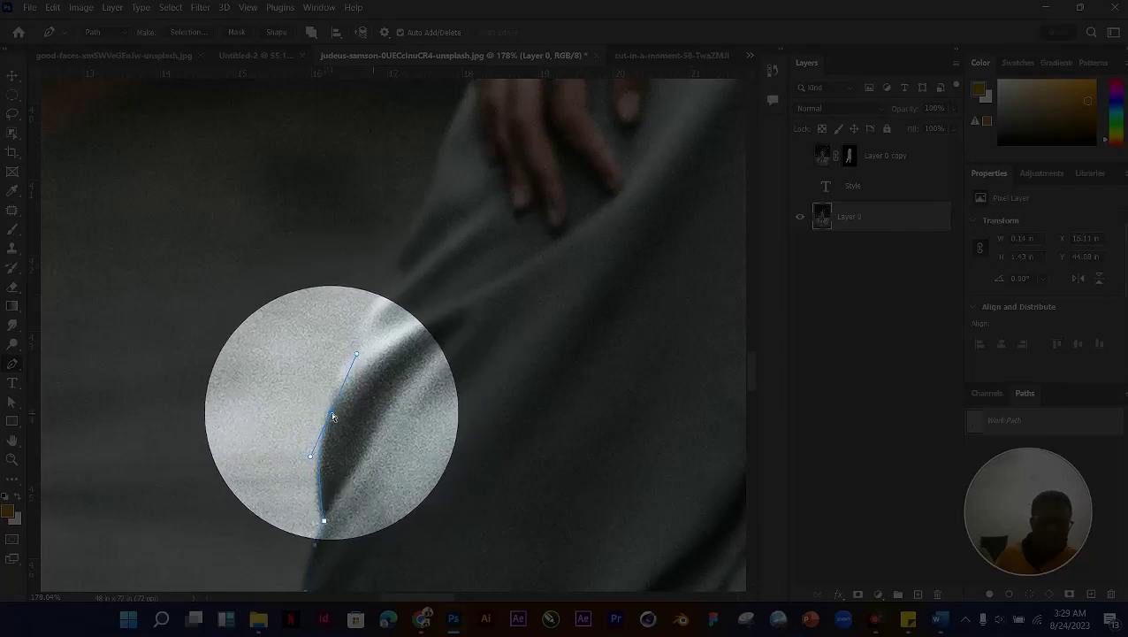
mouse_move(333, 416)
left_mouse_down()
mouse_move(265, 416)
mouse_move(307, 446)
mouse_move(327, 404)
mouse_move(391, 399)
mouse_move(331, 413)
left_mouse_up()
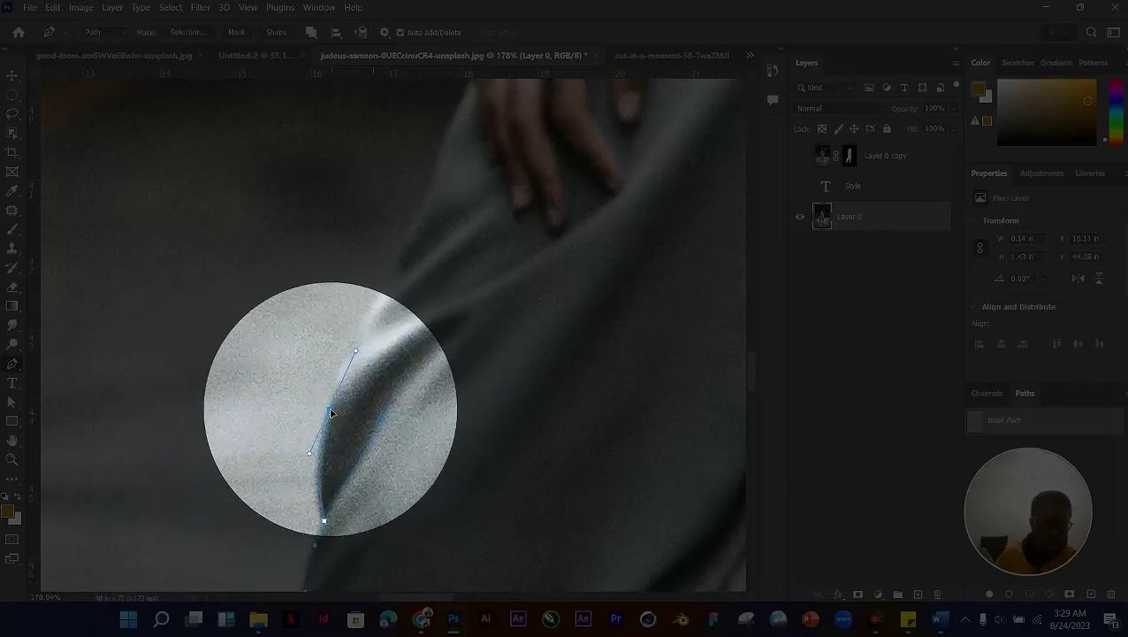
left_click_drag(356, 352, 351, 349)
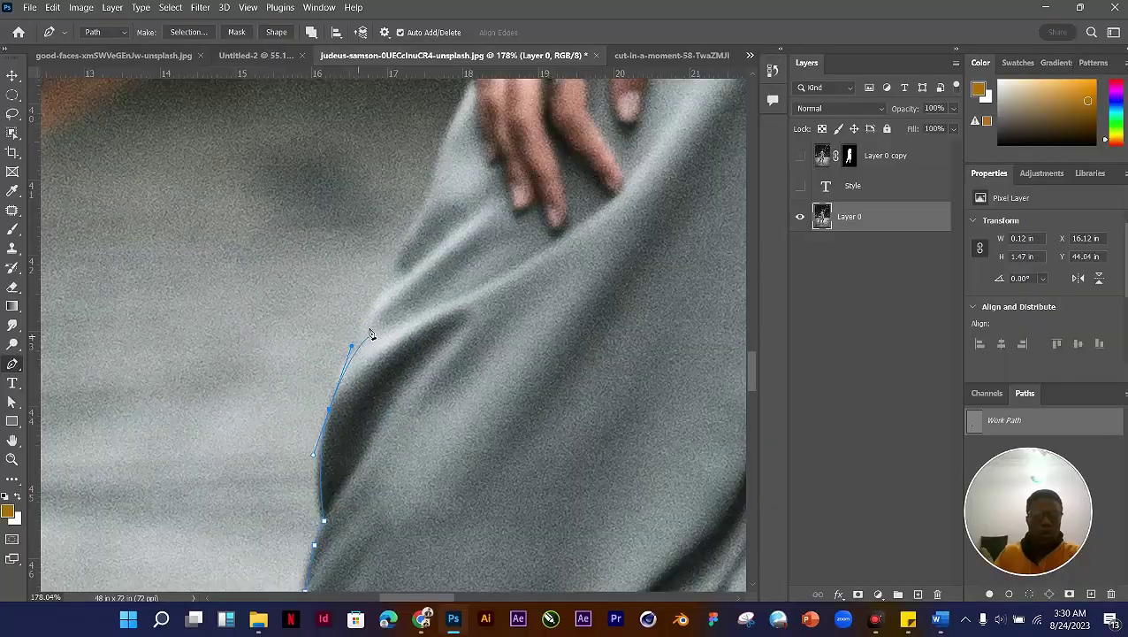
Step: Continue the path with curved anchor points up the trouser edge to where the fabric meets the resting hand
left_click_drag(377, 302, 391, 289)
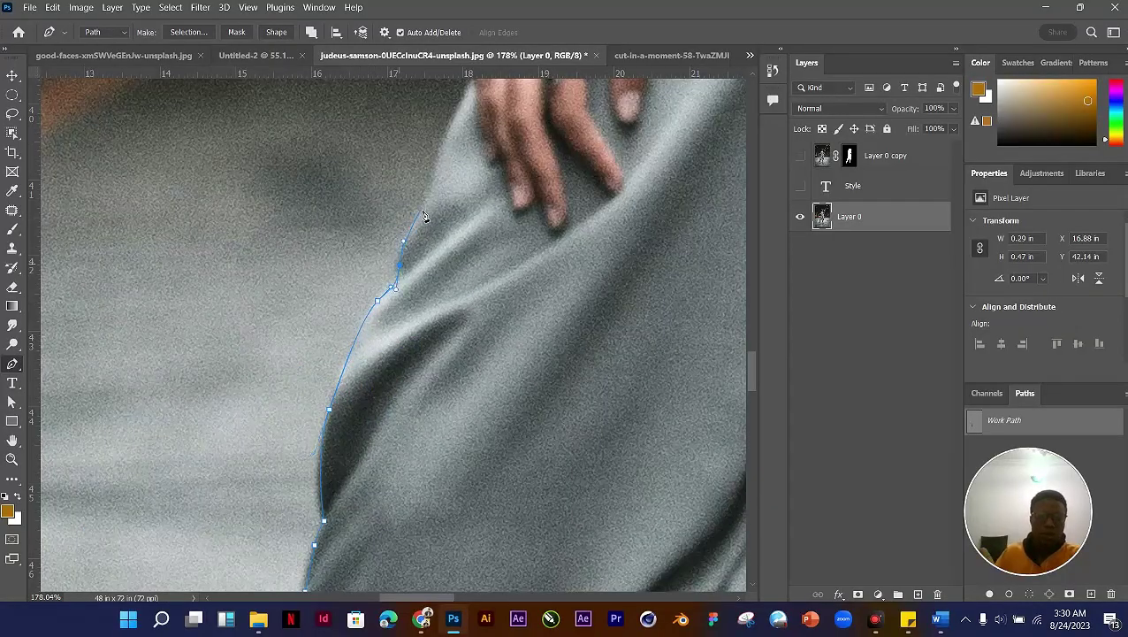
scroll(402, 256, "down", 4)
scroll(399, 386, "up", 5)
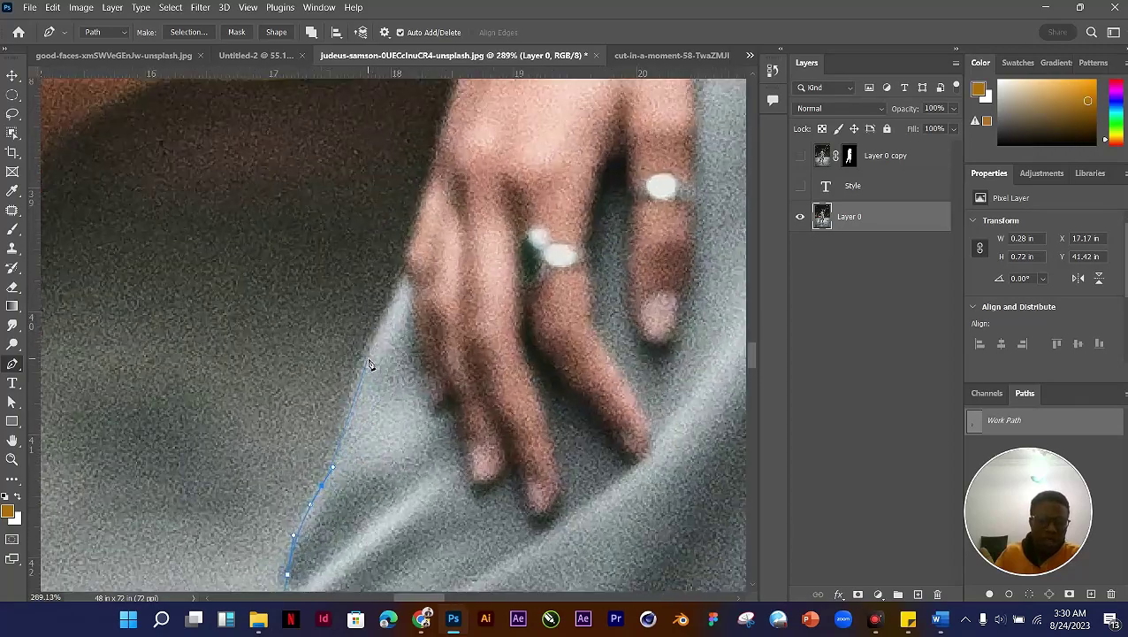
left_click_drag(367, 357, 383, 319)
left_click(404, 280)
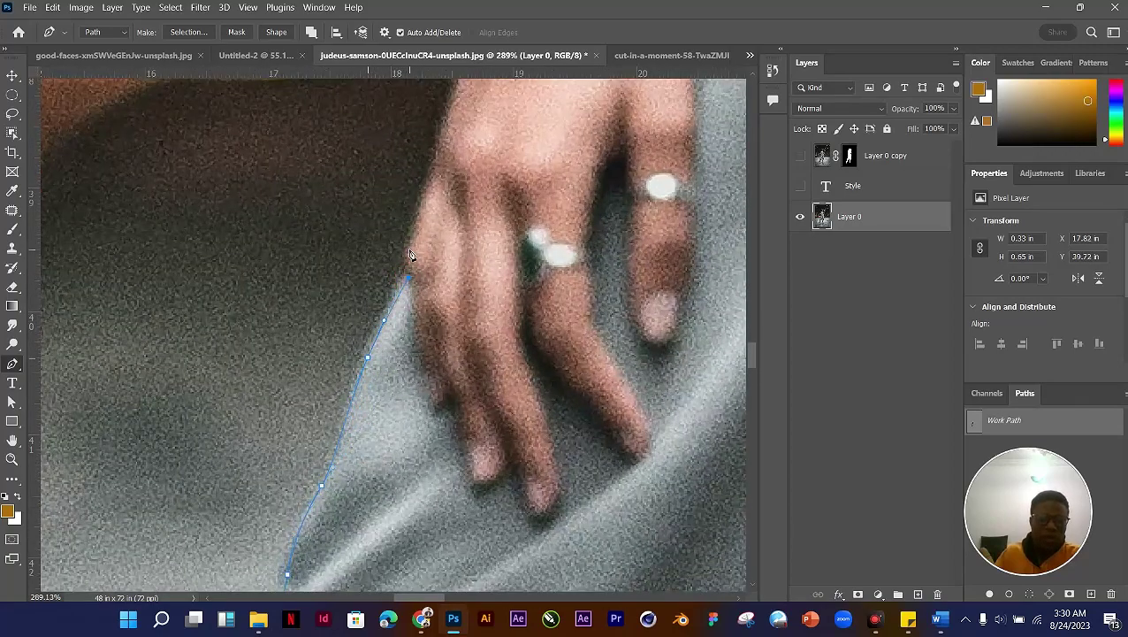
Step: Continue the path with anchor points up the outer edge of the resting hand to just below the bracelet
left_click(411, 237)
left_click(430, 171)
left_click_drag(454, 90, 358, 320)
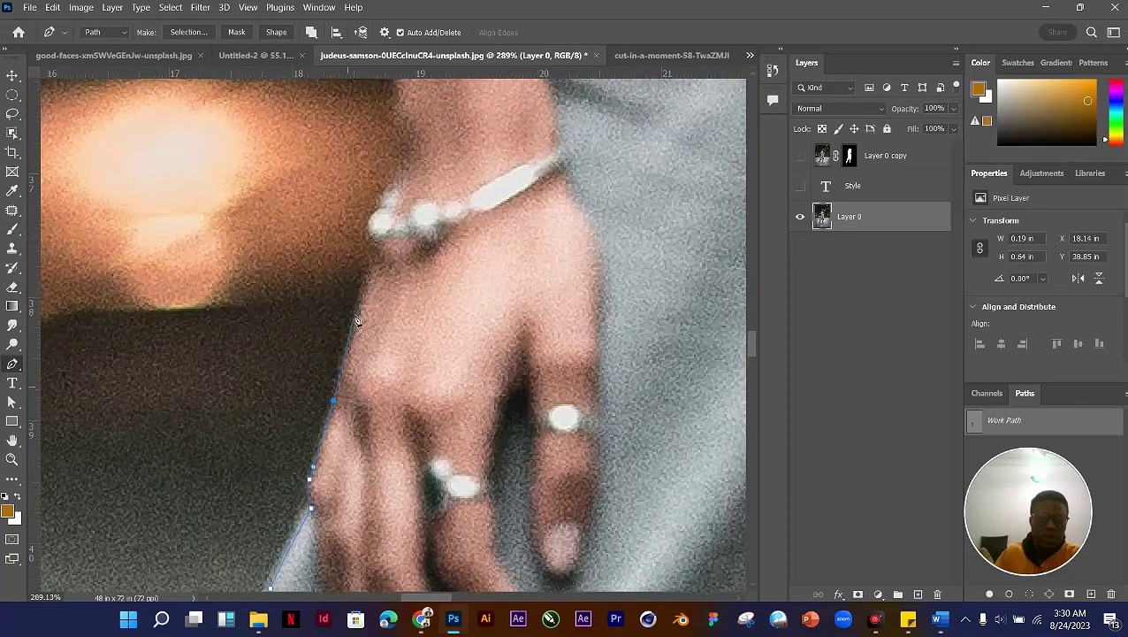
left_click(369, 278)
left_click(382, 255)
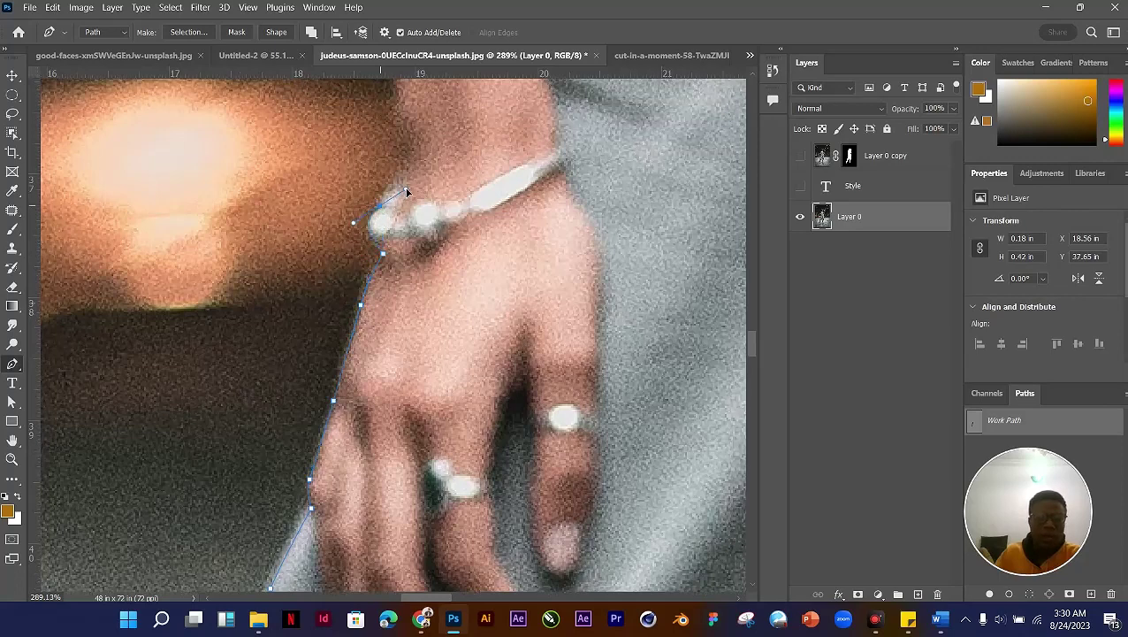
Step: Add a curved anchor point on top of the bracelet's outermost bead, shaping its handles so the segment wraps around the bead
scroll(396, 221, "up", 2)
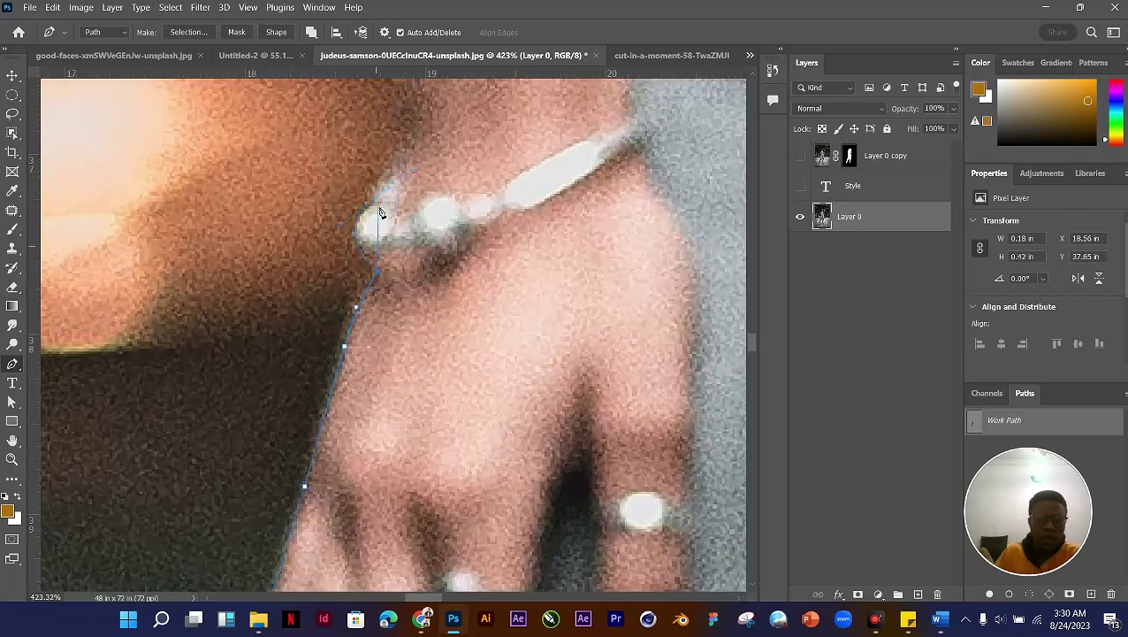
left_click_drag(366, 206, 389, 199)
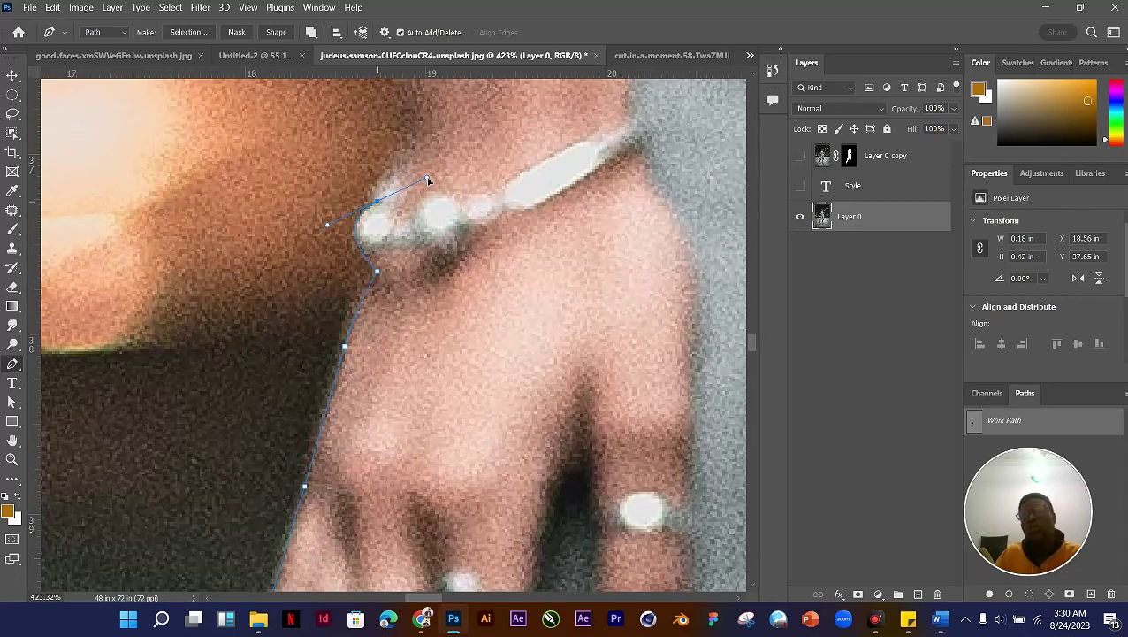
left_click_drag(428, 180, 428, 178)
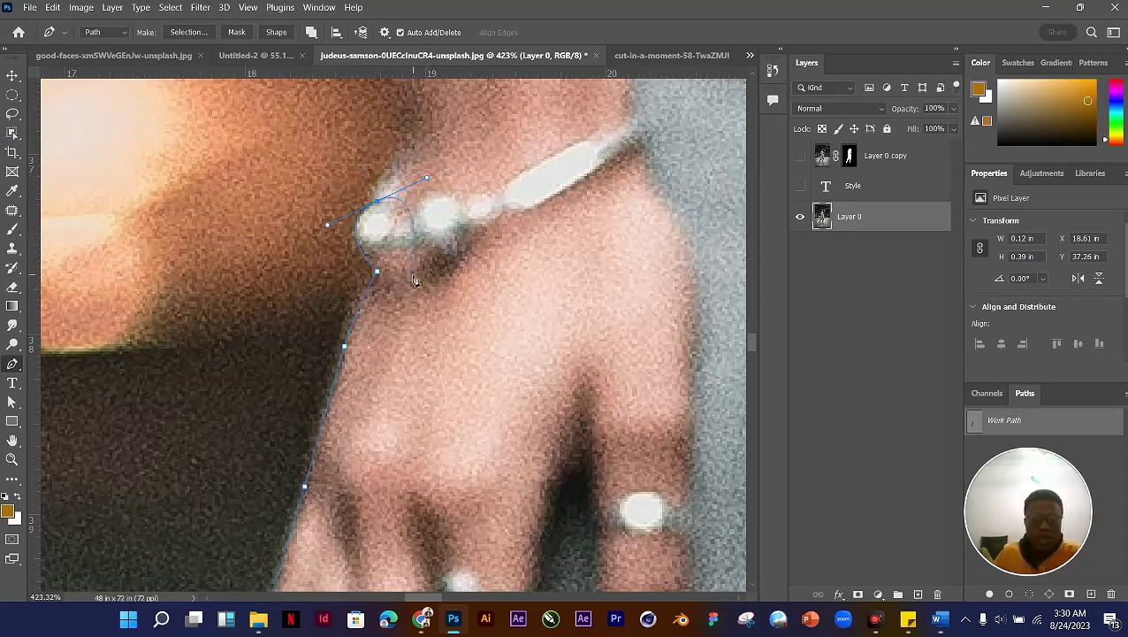
left_click(398, 136)
key("ctrl+z")
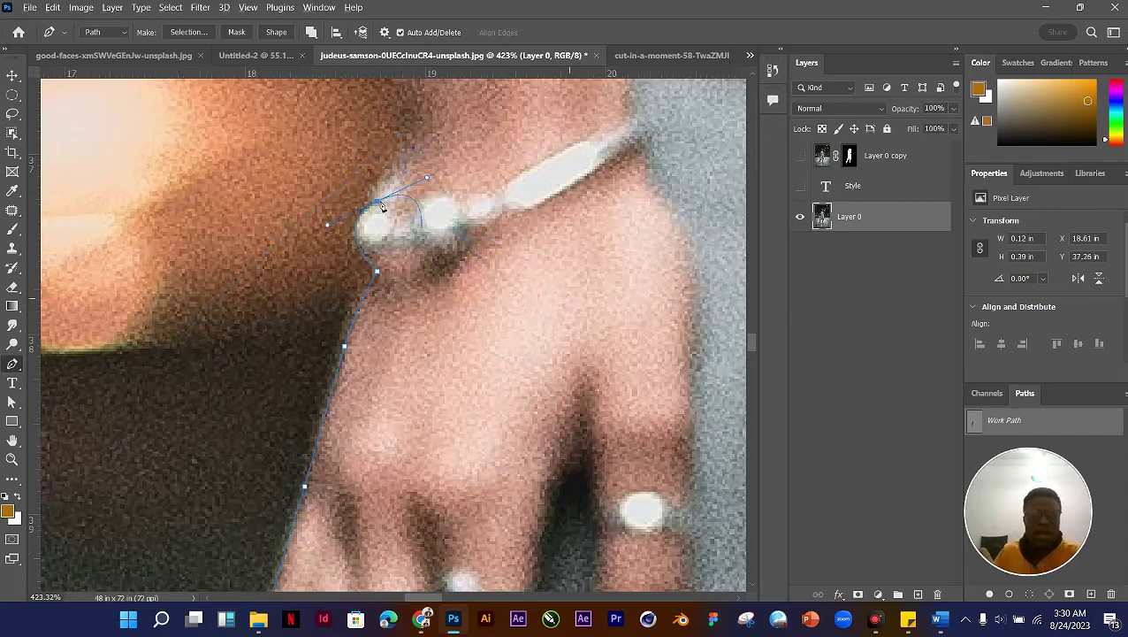
Step: Remove the outgoing handle of the bead's anchor point and add a curved anchor point at the bracelet's upper outer edge
key("F4")
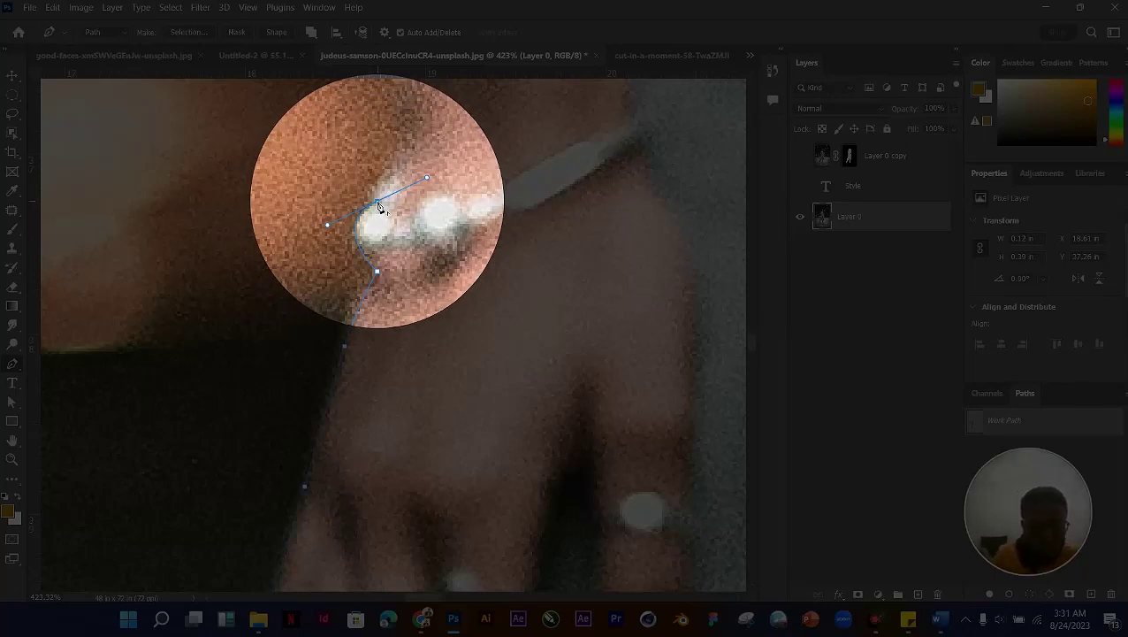
left_click(378, 204, "alt")
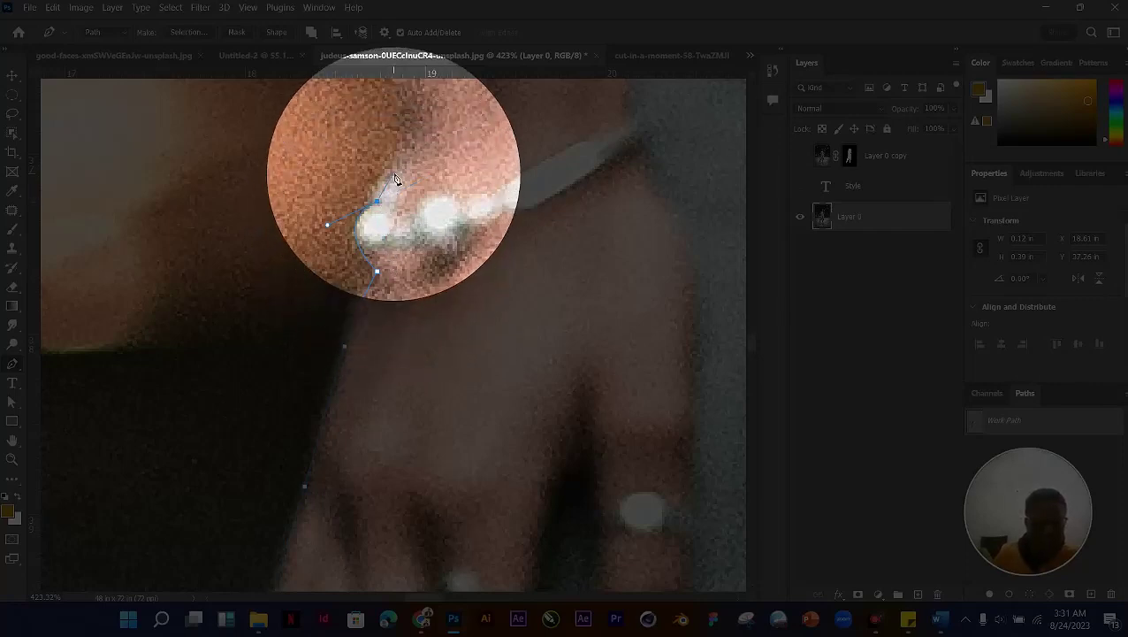
left_click_drag(378, 202, 385, 181)
left_click(384, 177)
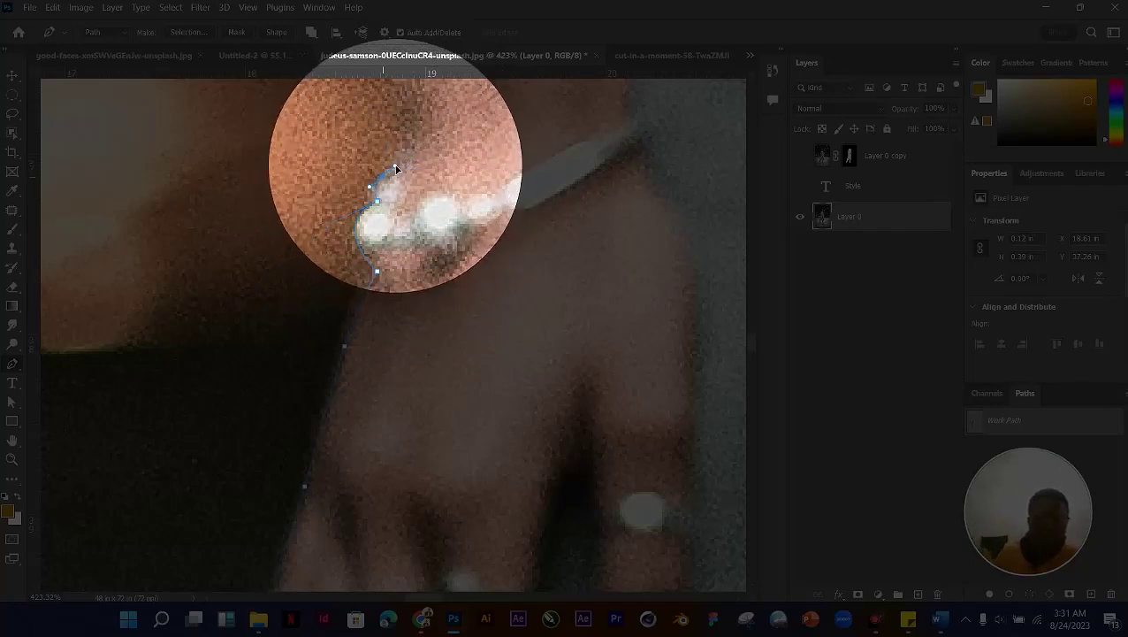
Step: Extend the path with curved anchor points along the outer edge of the wrist and forearm up to the elbow
scroll(407, 323, "down", 1)
scroll(407, 323, "down", 5)
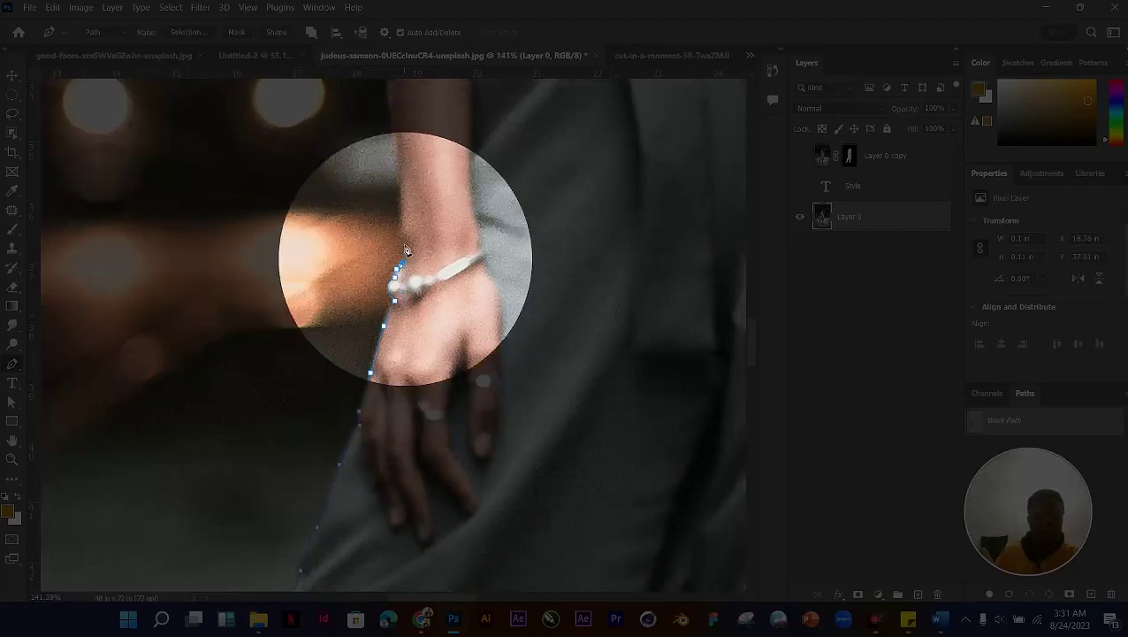
scroll(402, 221, "up", 1)
scroll(402, 219, "up", 2)
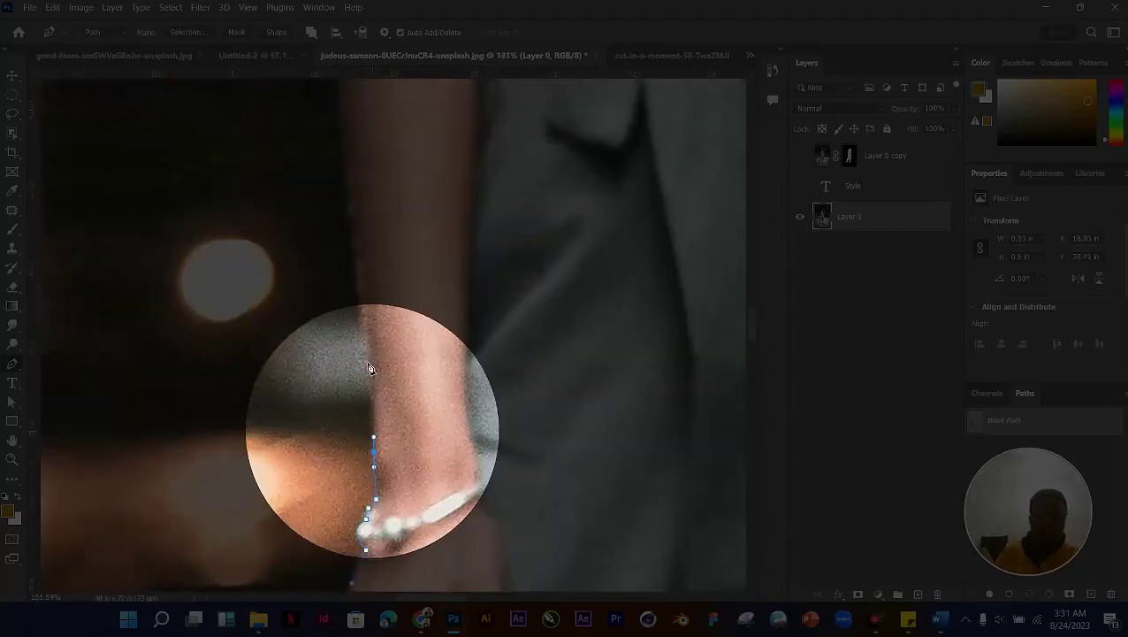
left_click(346, 187)
scroll(371, 256, "down", 3)
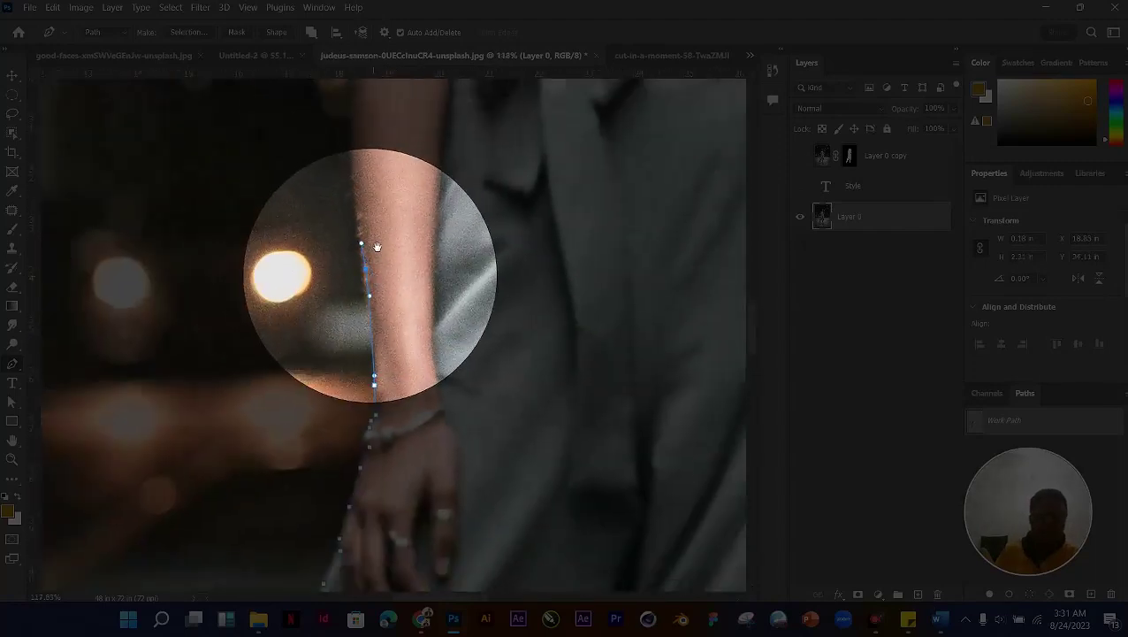
left_click_drag(370, 264, 347, 410)
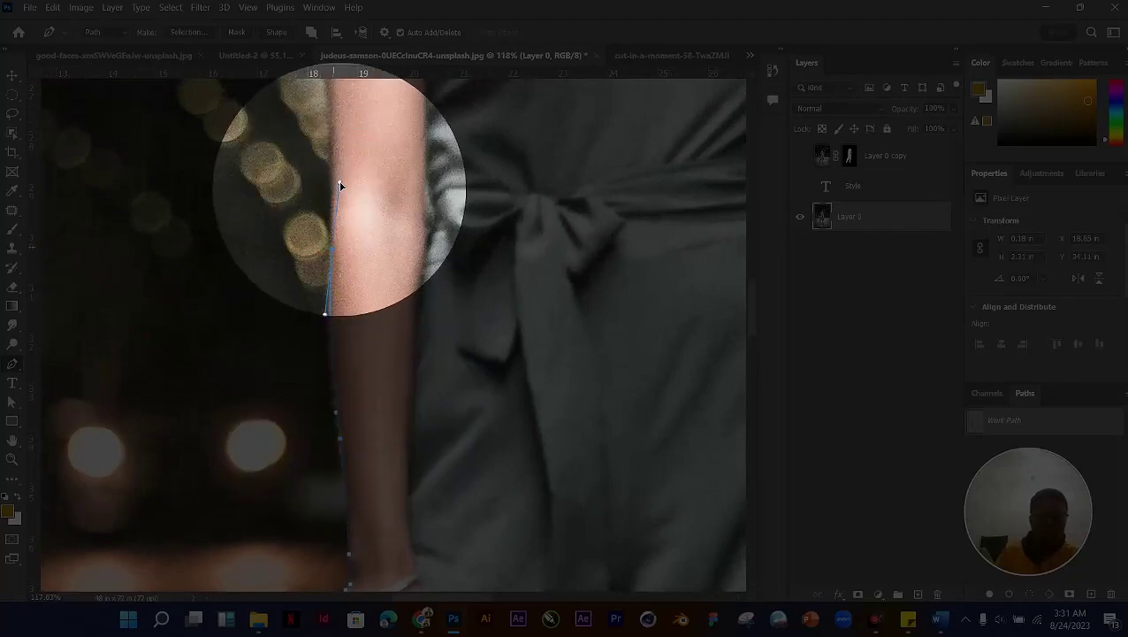
left_click_drag(340, 164, 347, 339)
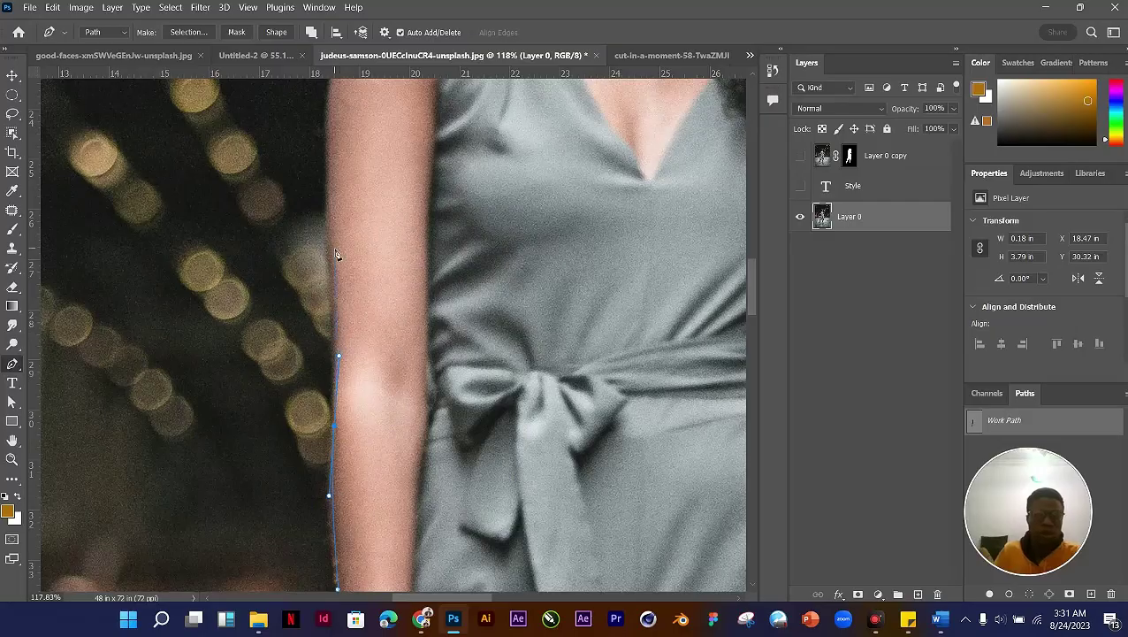
scroll(336, 256, "up", 5)
left_click(318, 205)
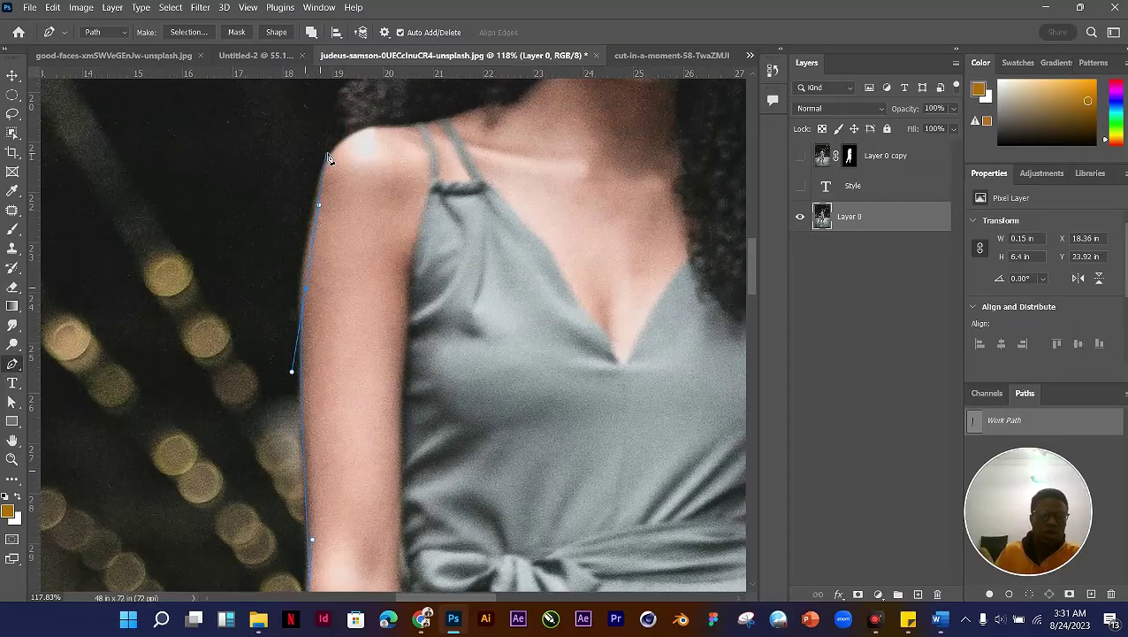
left_click_drag(335, 149, 359, 127)
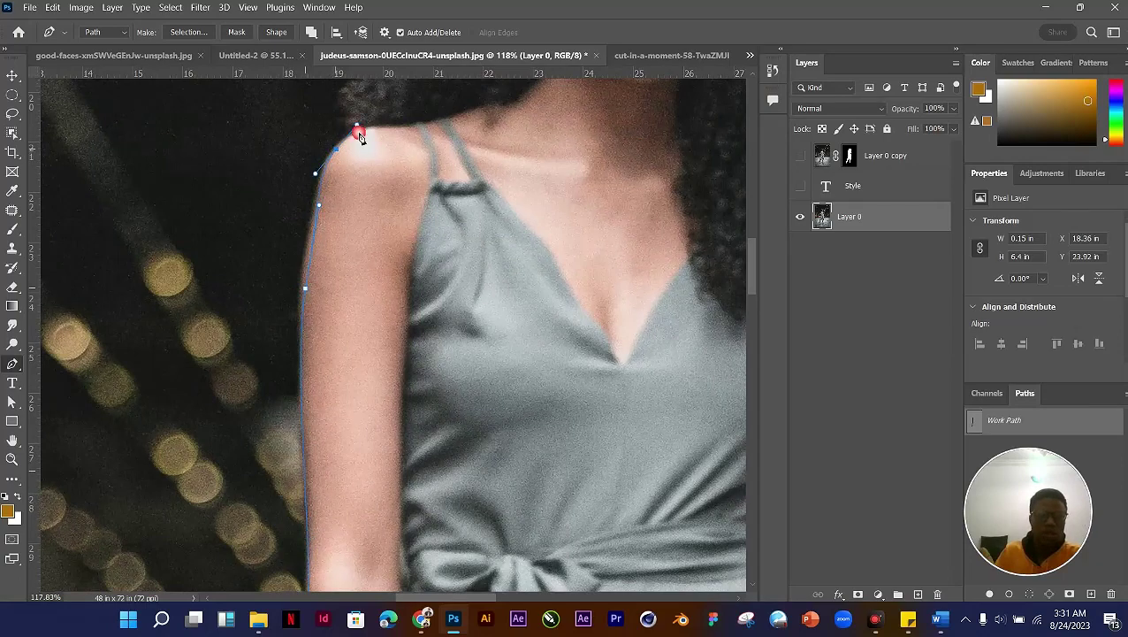
key("ctrl+z")
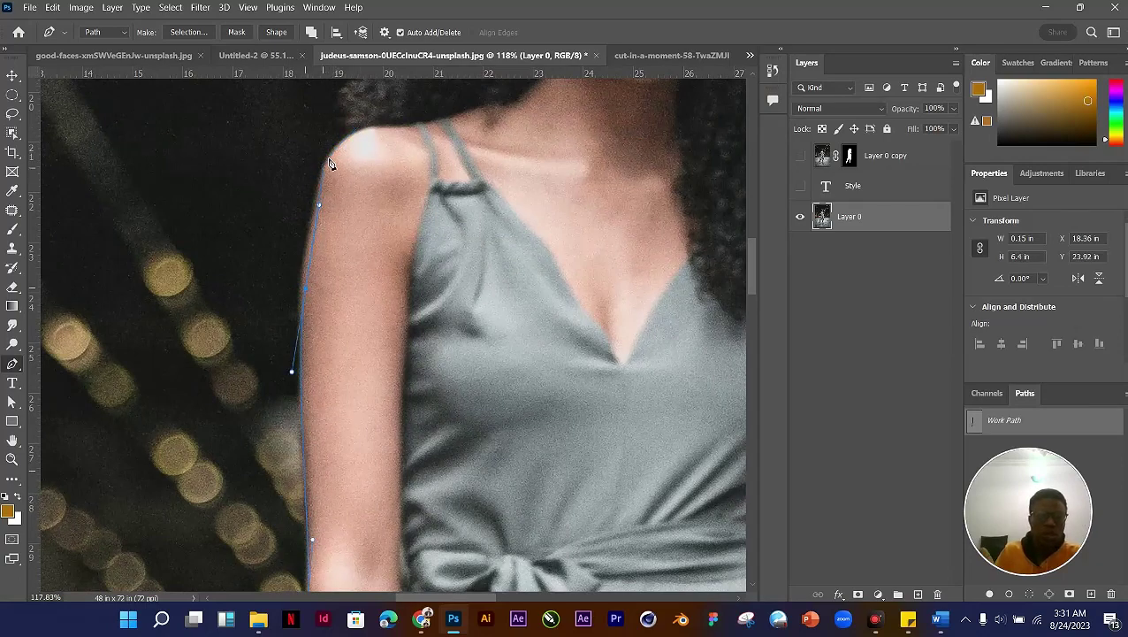
key("ctrl+z")
key("ctrl+z")
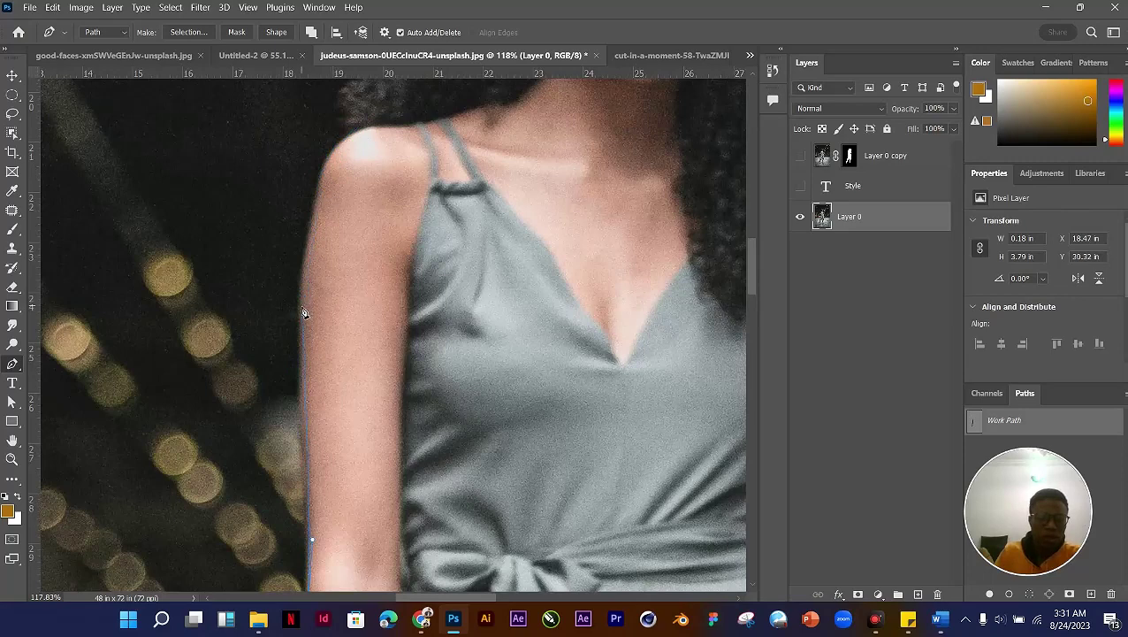
Step: Place curved anchor points along the outer edge of the upper arm and at the curve of the shoulder
left_click_drag(300, 307, 303, 239)
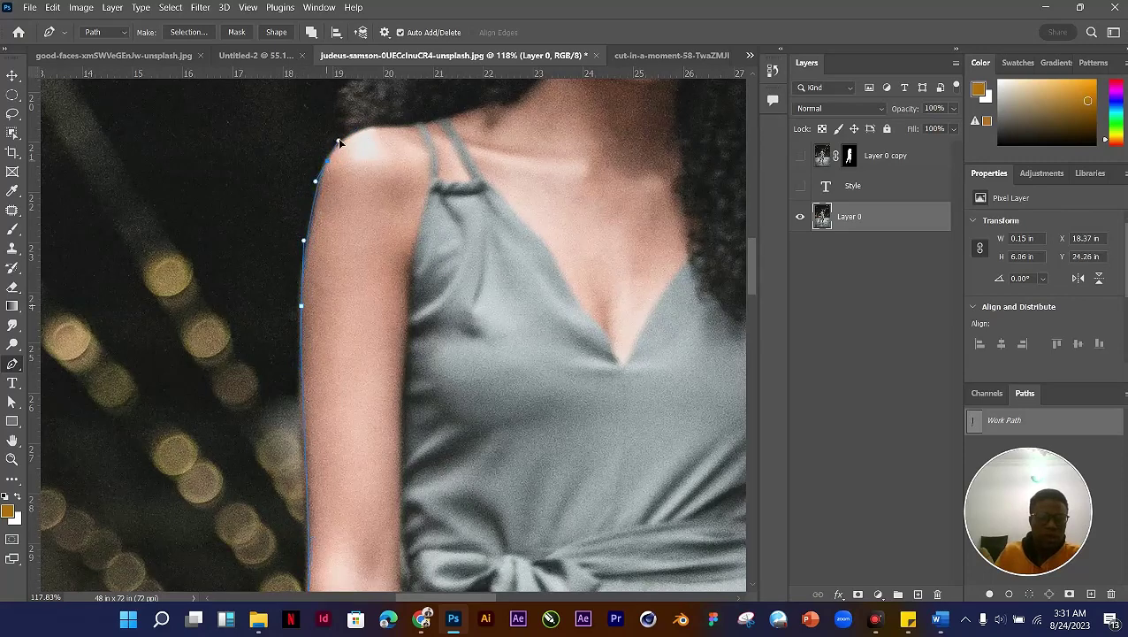
left_click_drag(341, 140, 353, 133)
left_click_drag(313, 277, 309, 309)
Step: Close the path with rough straight segments across the chest, down to the far trouser leg and back to the starting anchor
left_click_drag(252, 395, 159, 396)
left_click_drag(383, 252, 331, 277)
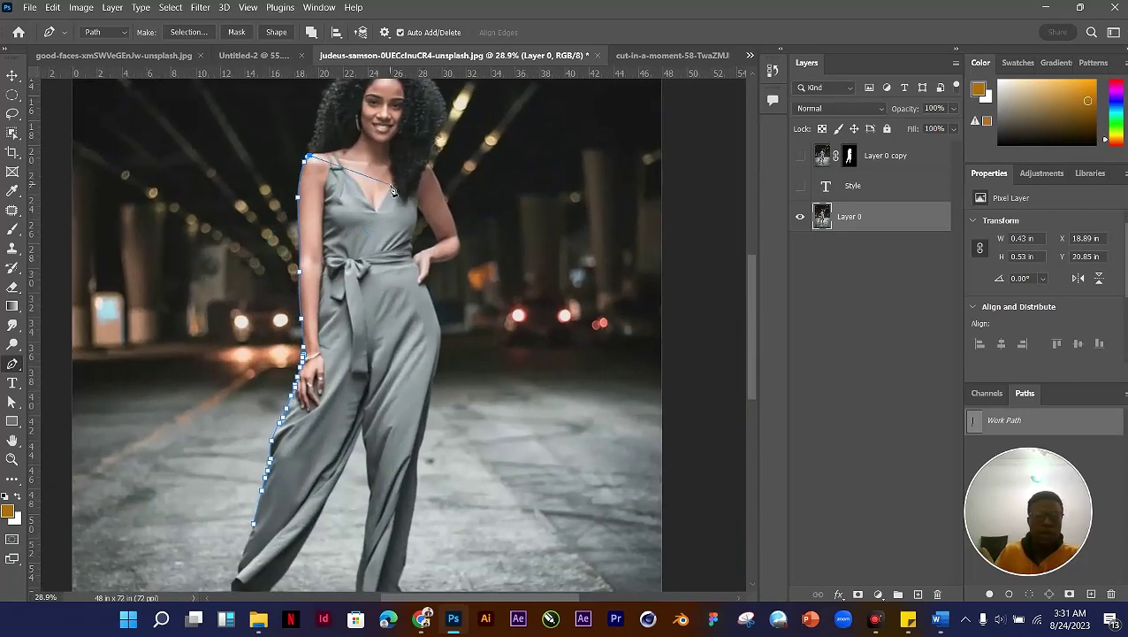
left_click_drag(403, 428, 435, 220)
left_click(404, 245)
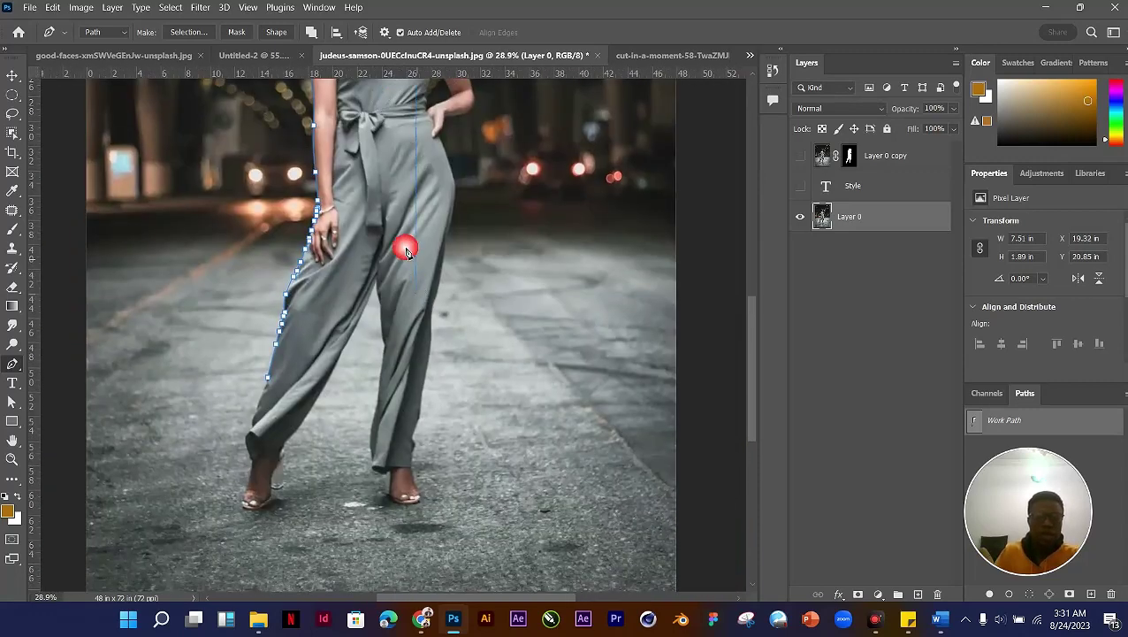
left_click(254, 398)
left_click(492, 386)
left_click_drag(492, 386, 546, 321)
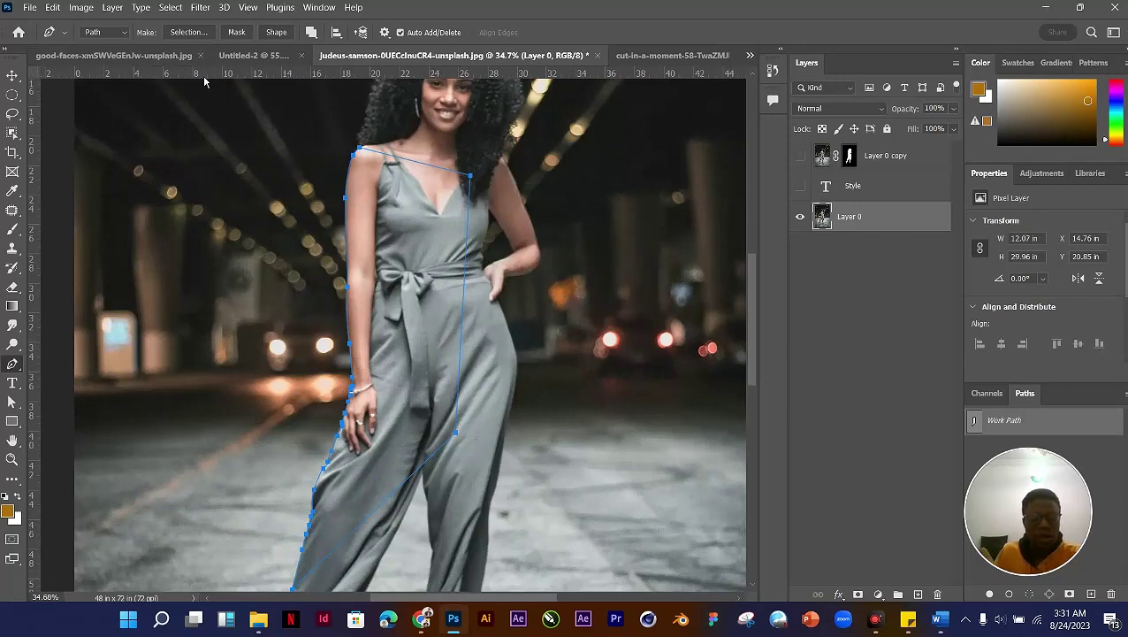
Step: Convert the closed path into a new anti-aliased selection with a feather radius of 1 pixel
key("F4")
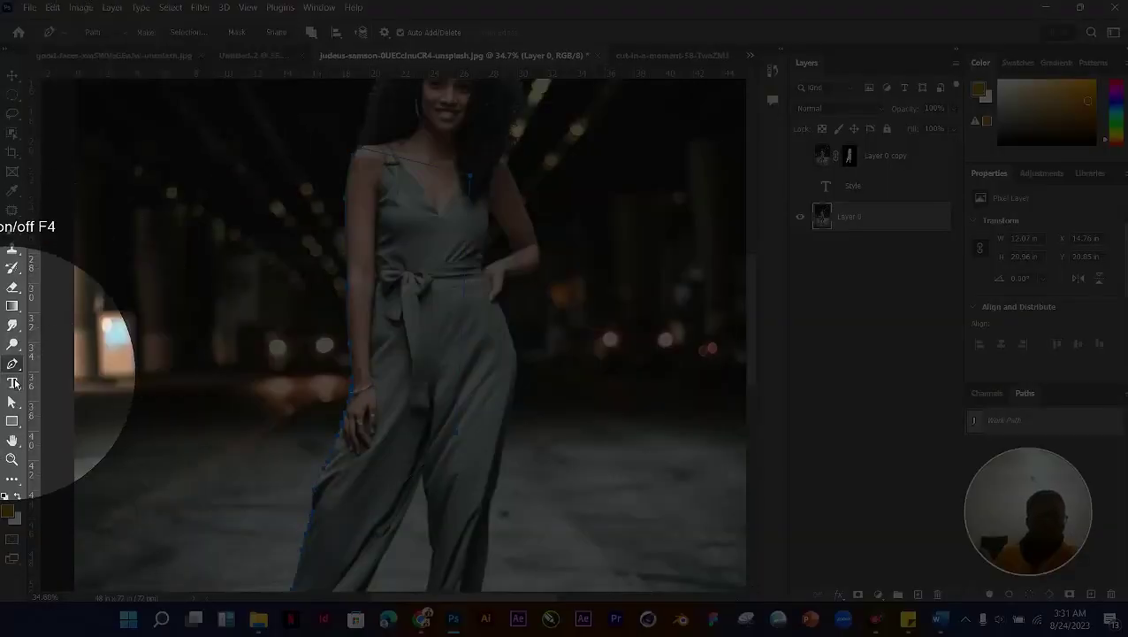
left_click(189, 32)
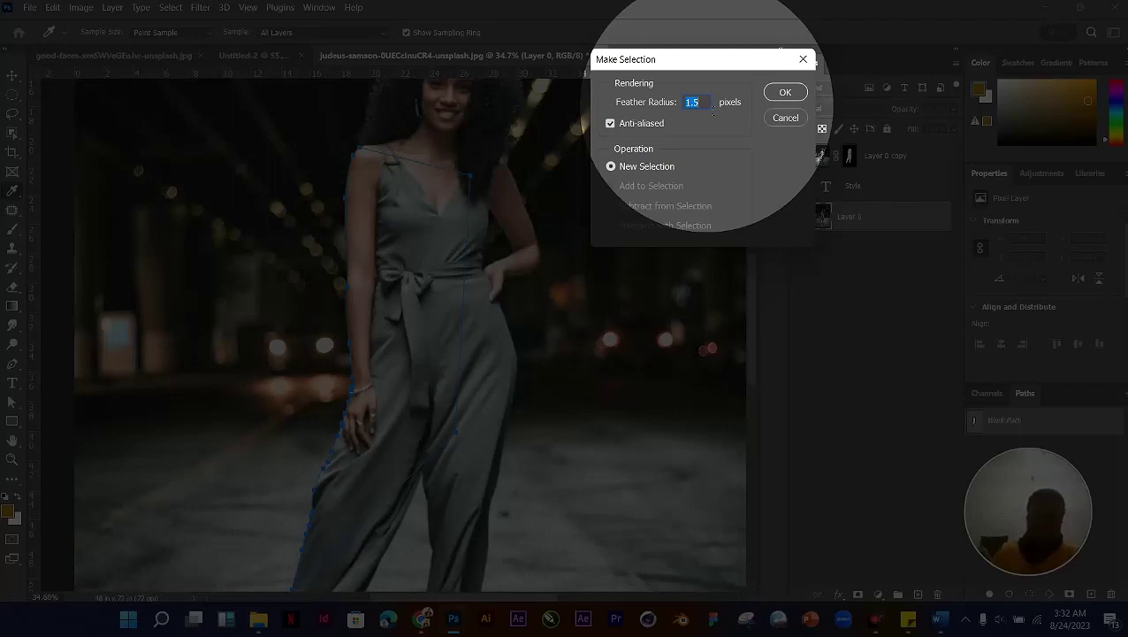
type("1")
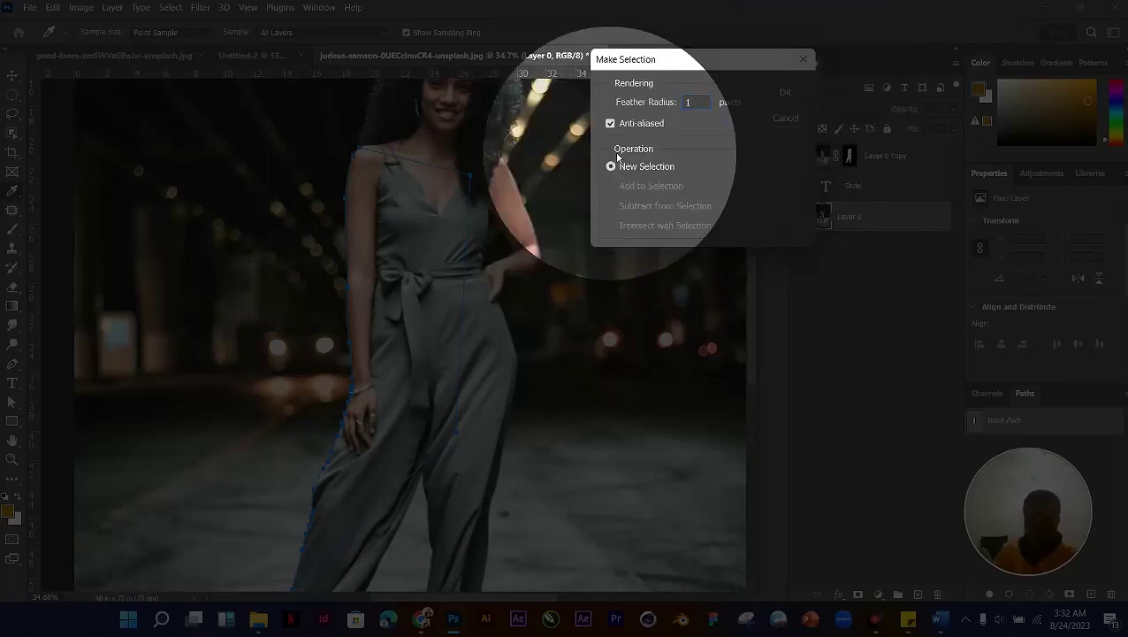
left_click(617, 125)
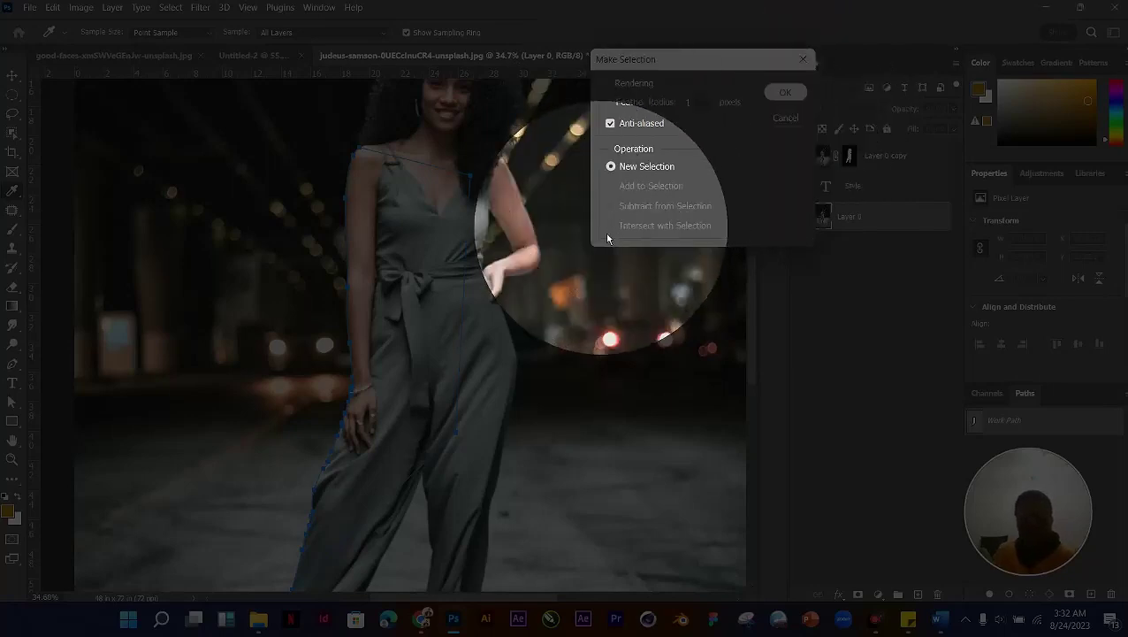
key("Return")
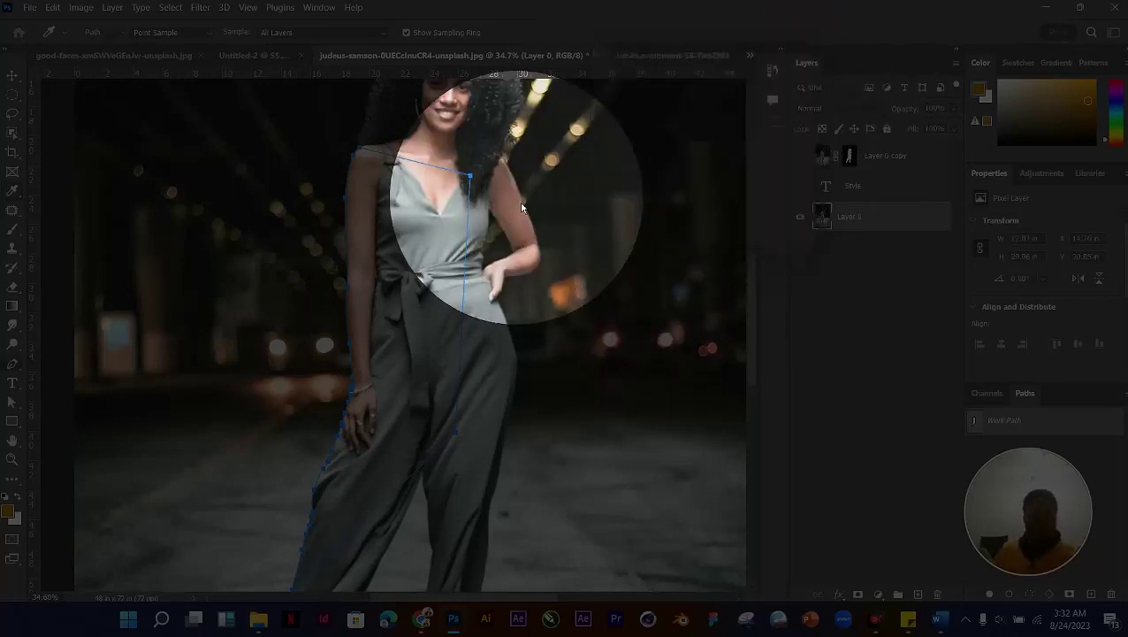
key("Return")
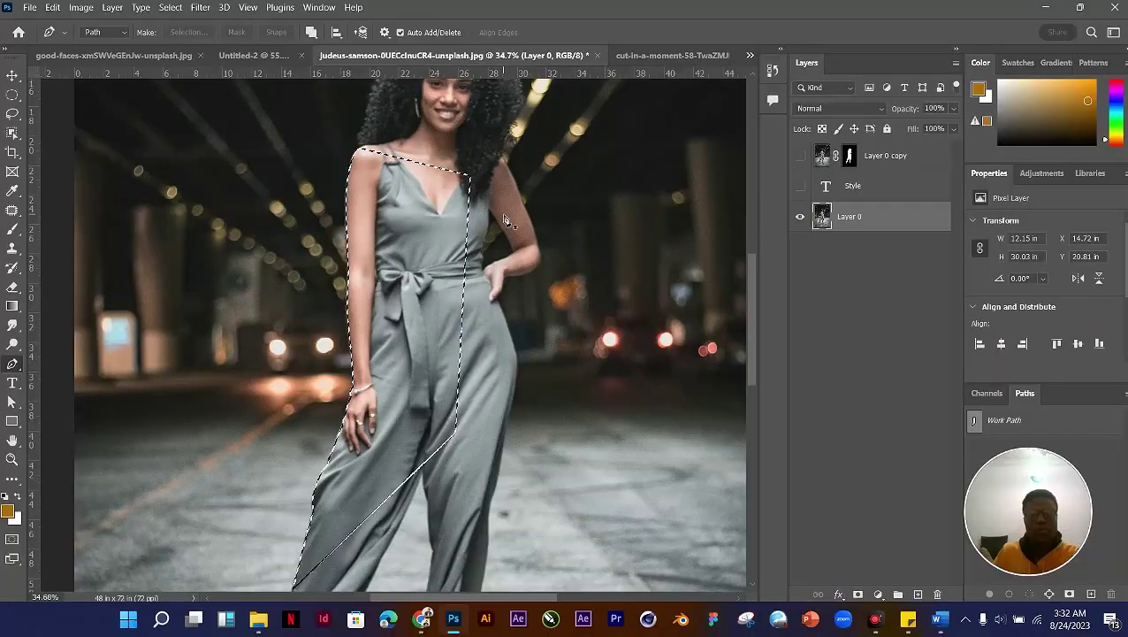
Step: Copy the selected part of the woman to a new layer and move the cut-out copy away from the original figure
scroll(504, 220, "down", 4)
scroll(511, 307, "up", 3)
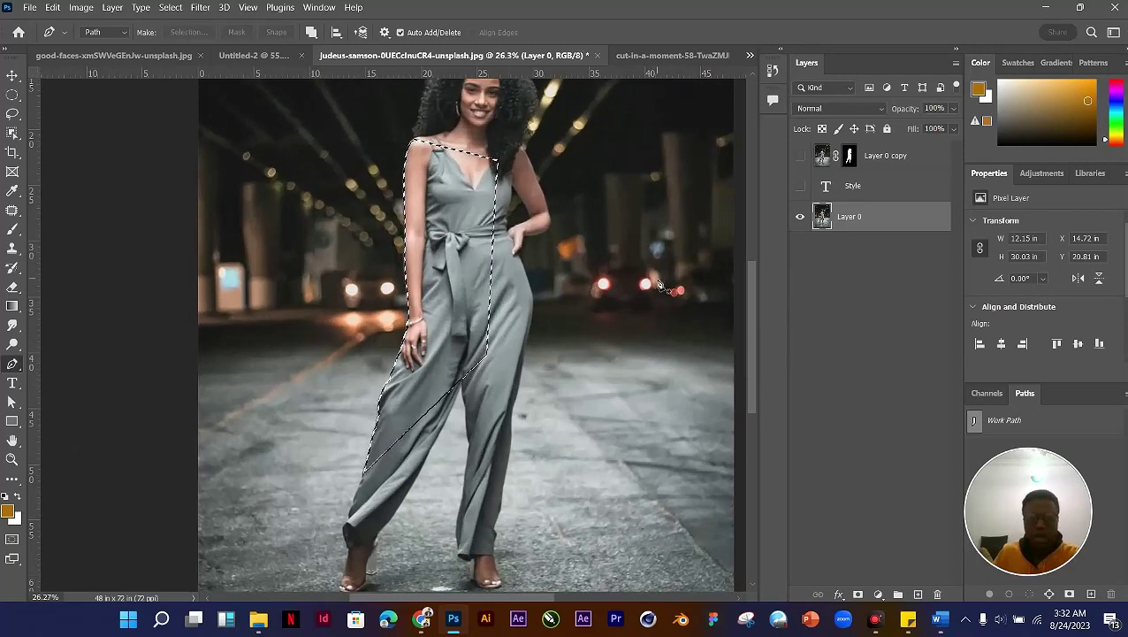
key("ctrl+j")
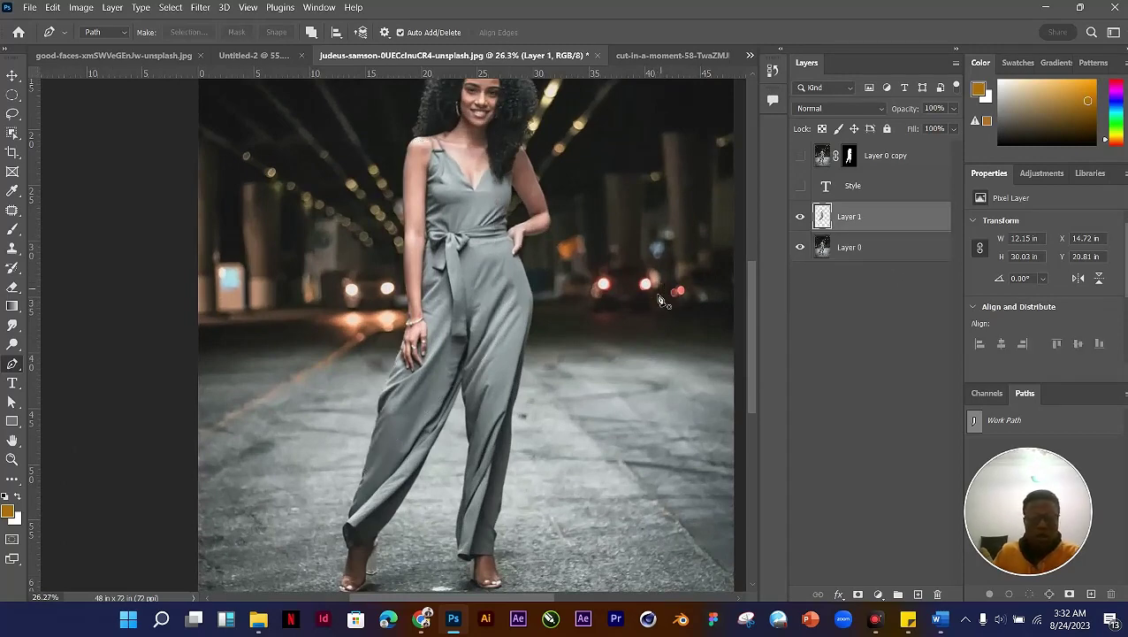
key("v")
left_click_drag(397, 248, 376, 265)
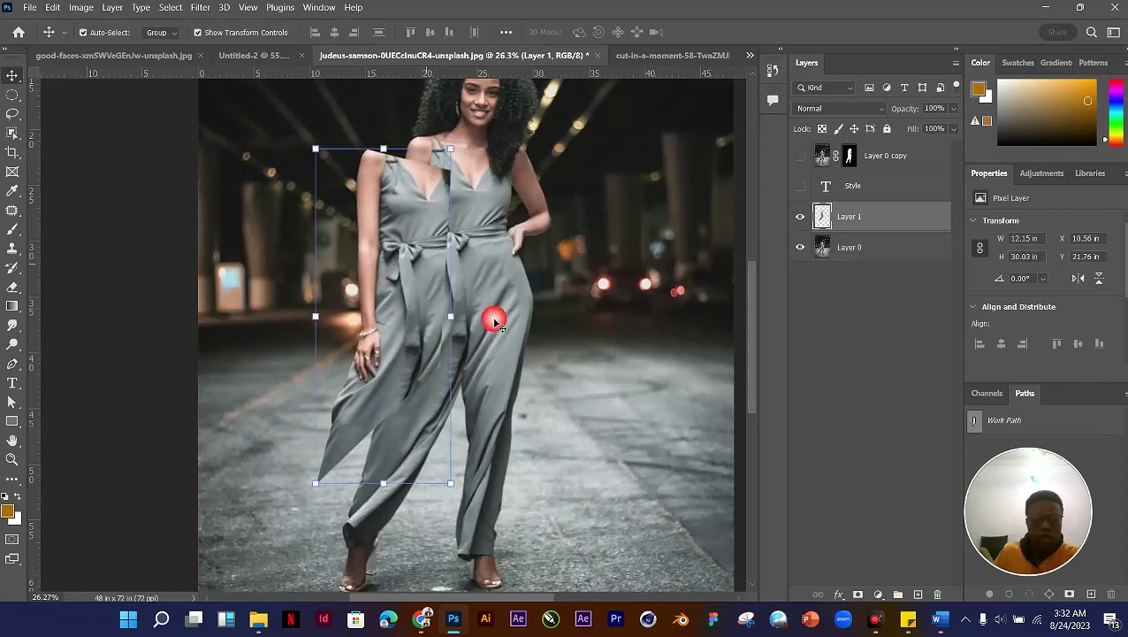
left_click_drag(495, 323, 542, 311)
Step: Undo the moves and the layer copy back to the active selection on Layer 0
key("ctrl+z")
key("ctrl+z")
key("ctrl+z")
key("ctrl+z")
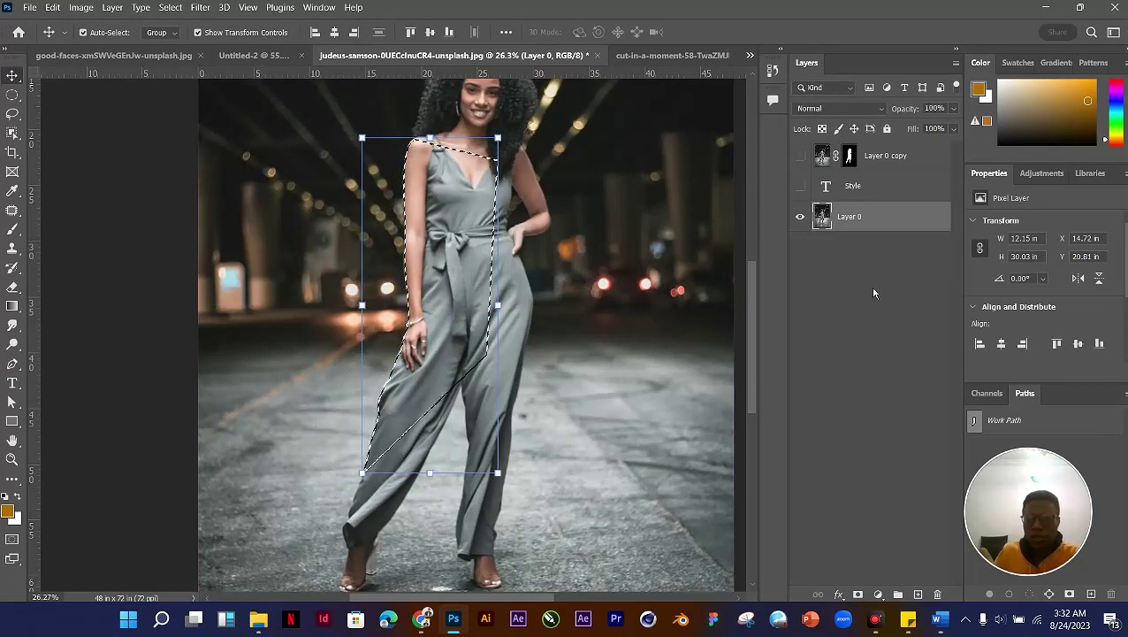
Step: Deselect the traced area and restore the same selection with Reselect
key("F4")
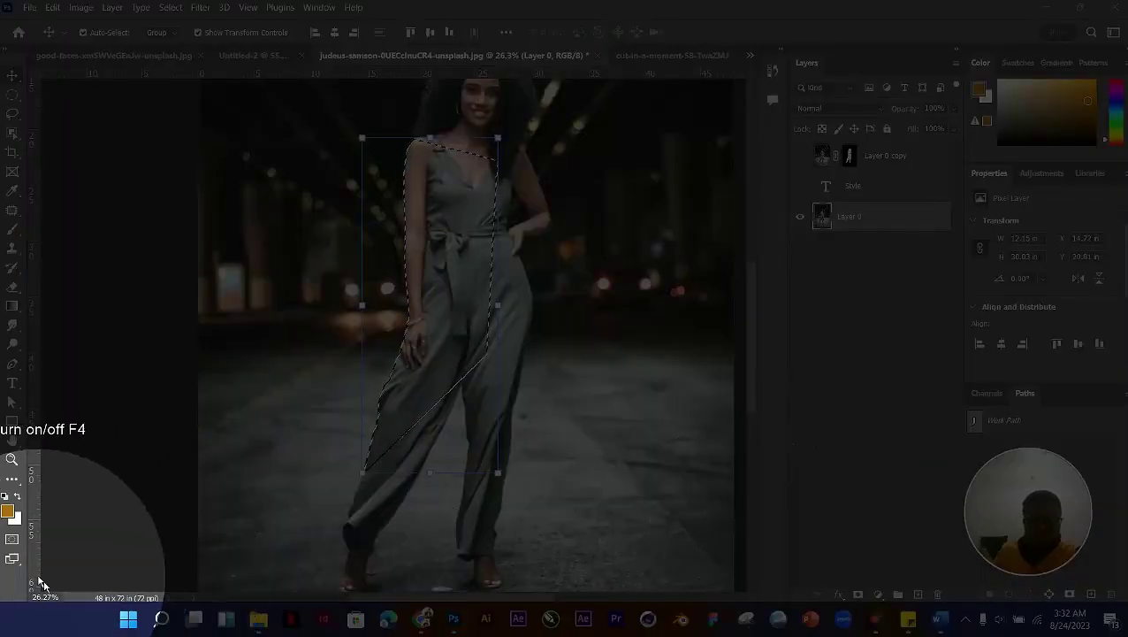
key("ctrl+d")
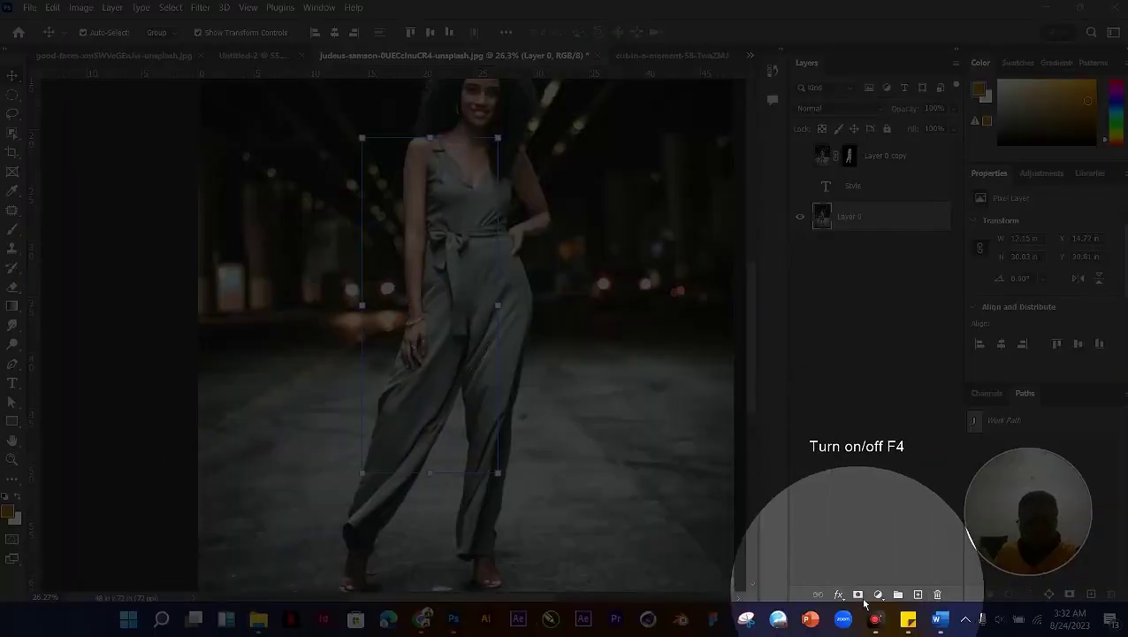
key("ctrl+shift+d")
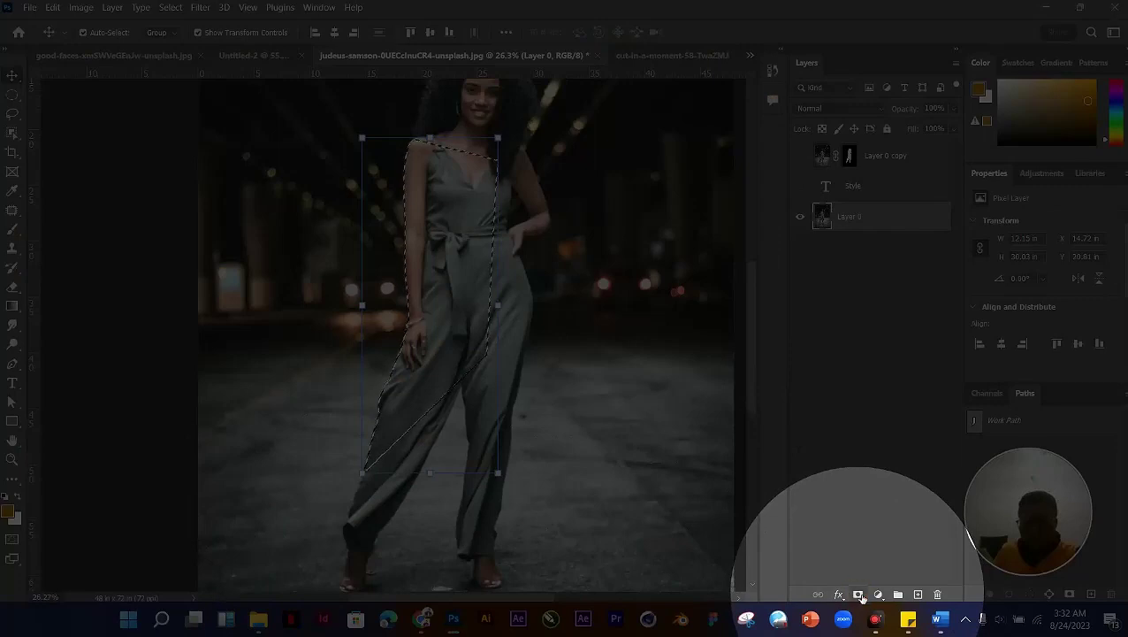
Step: Add a layer mask to Layer 0 from the active selection and inspect the isolated part of the woman
left_click(858, 595)
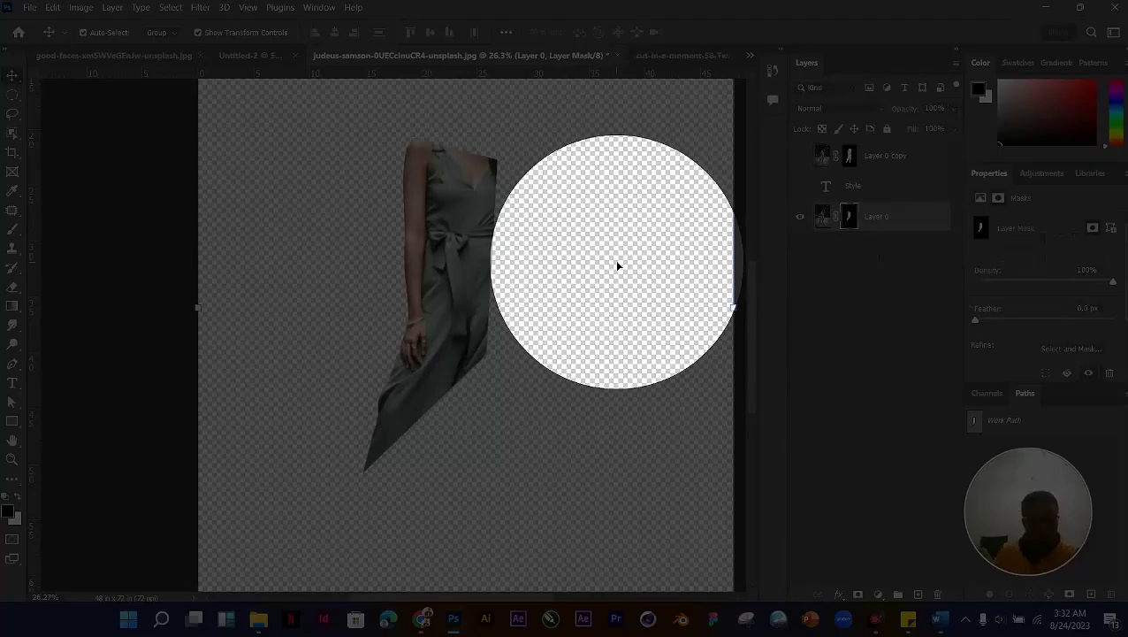
scroll(424, 368, "down", 5)
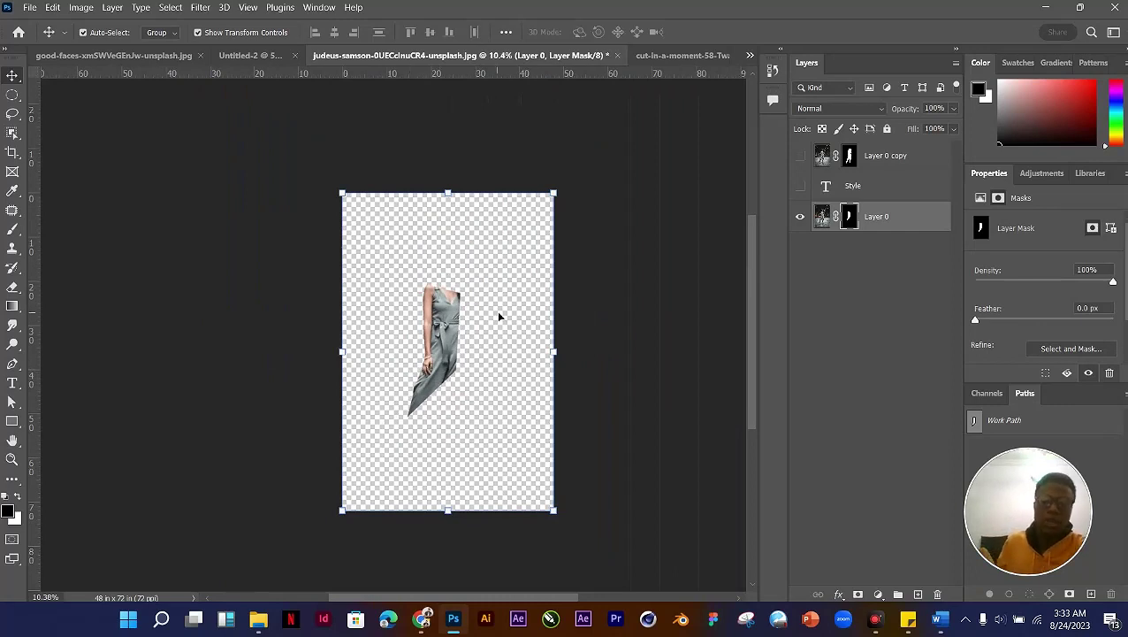
scroll(469, 345, "up", 2)
scroll(436, 299, "down", 2)
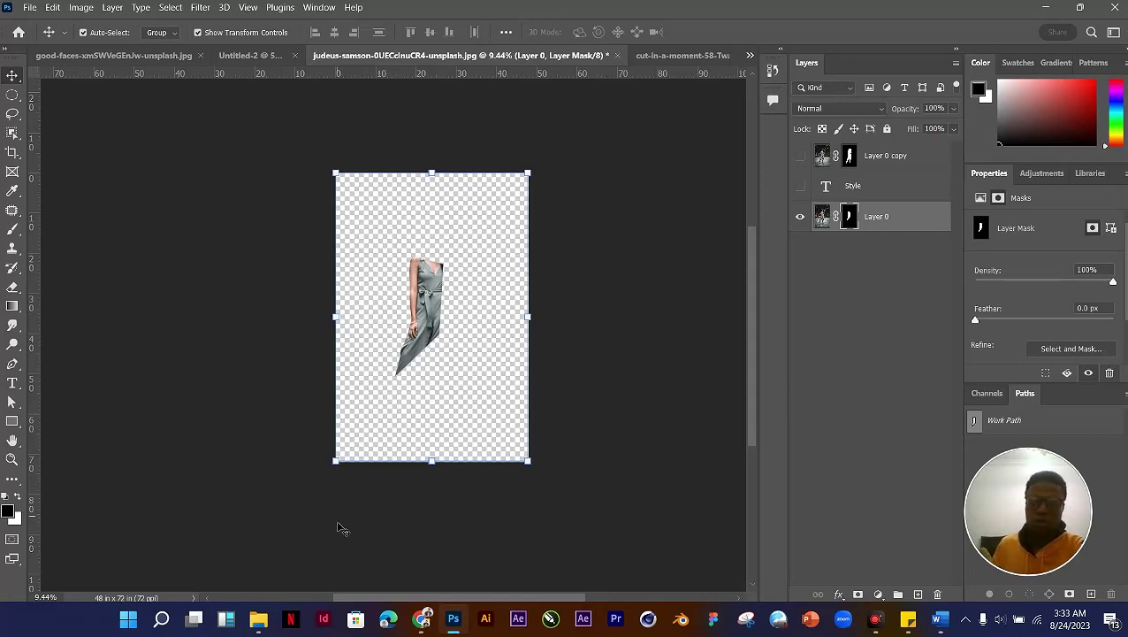
left_click(723, 314)
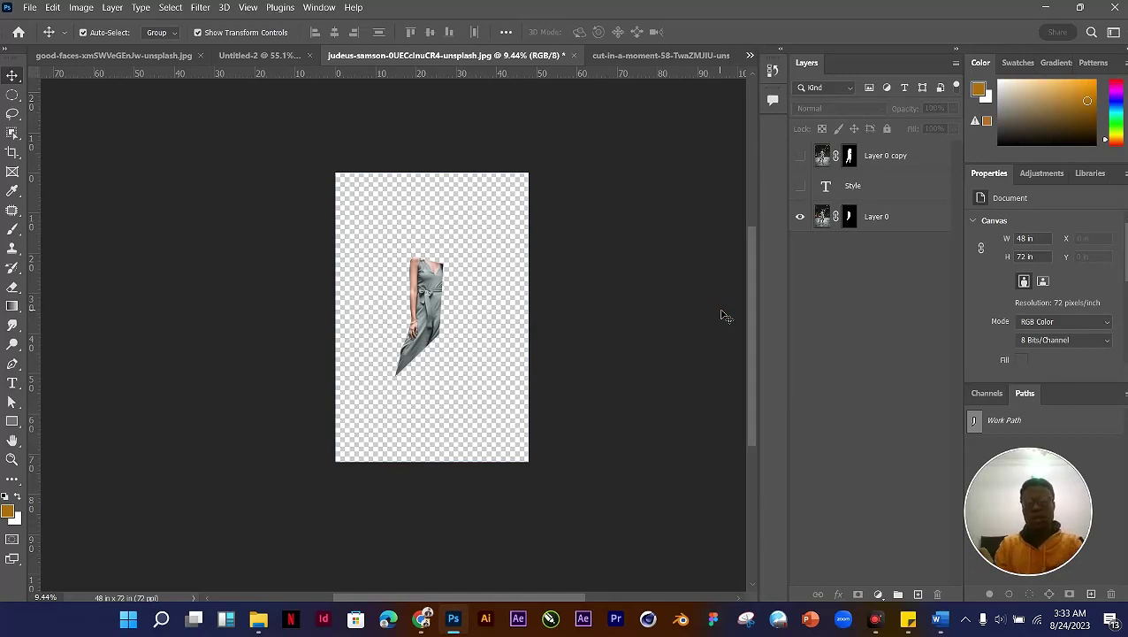
left_click(424, 314)
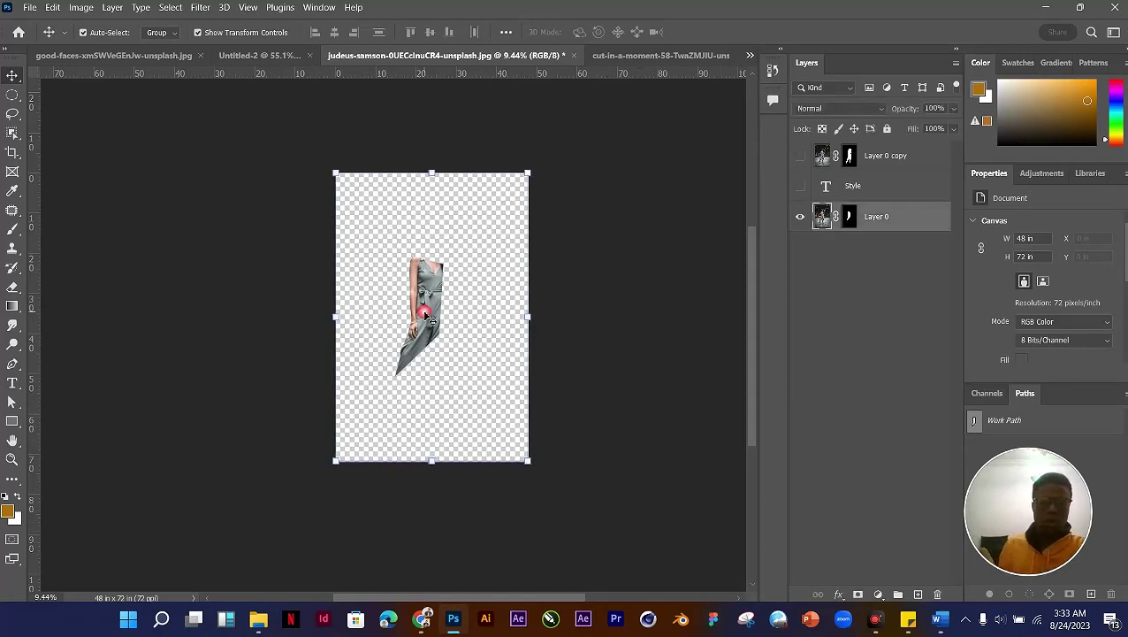
scroll(424, 314, "up", 2)
scroll(424, 314, "down", 3)
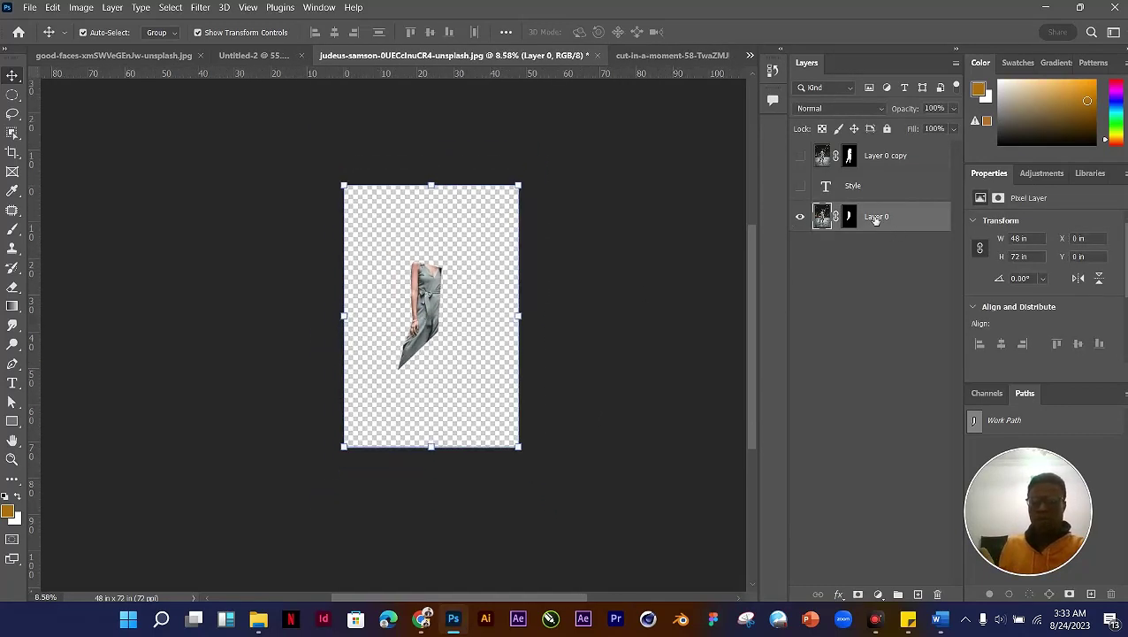
Step: Revert the document in its history to the Move state just before the Free Transform and Set Character Style entries
left_click(772, 70)
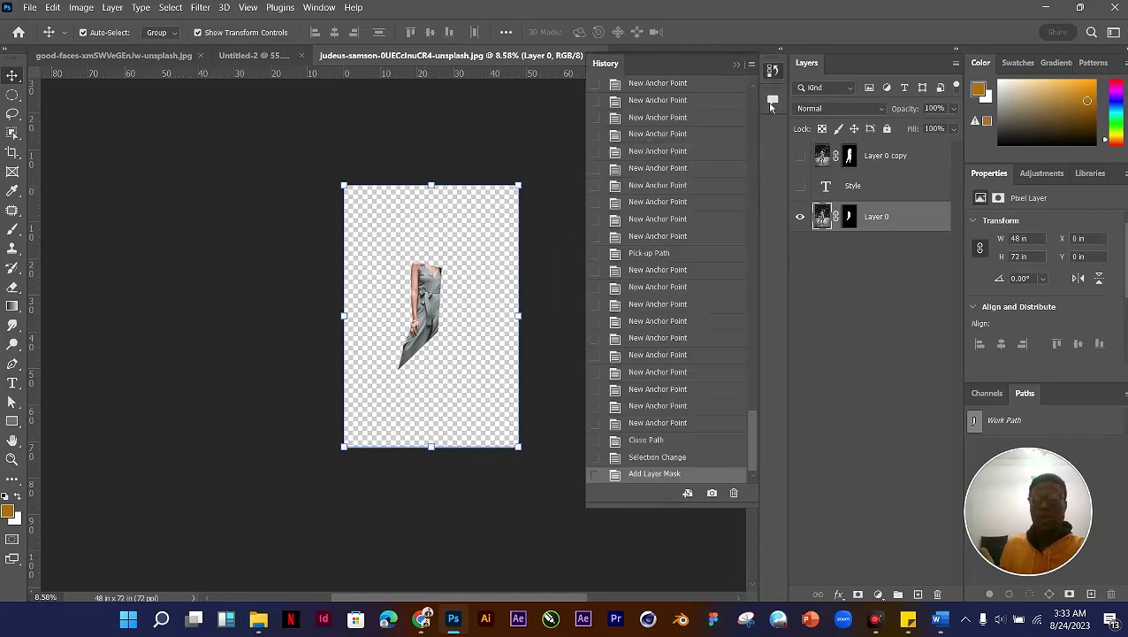
left_click_drag(758, 454, 756, 106)
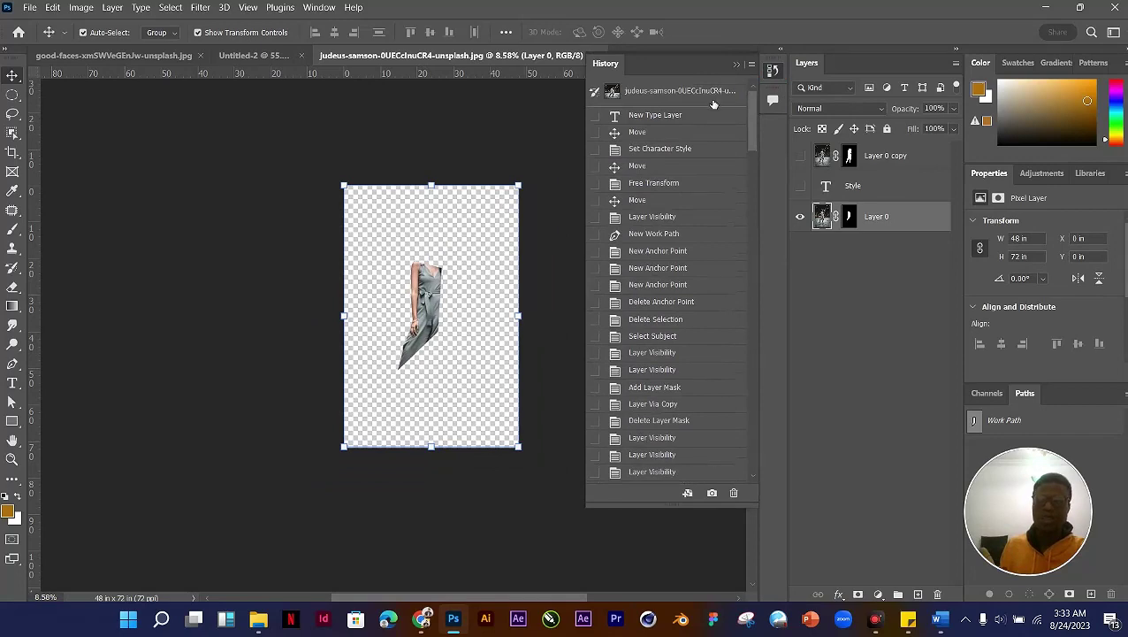
scroll(694, 232, "down", 8)
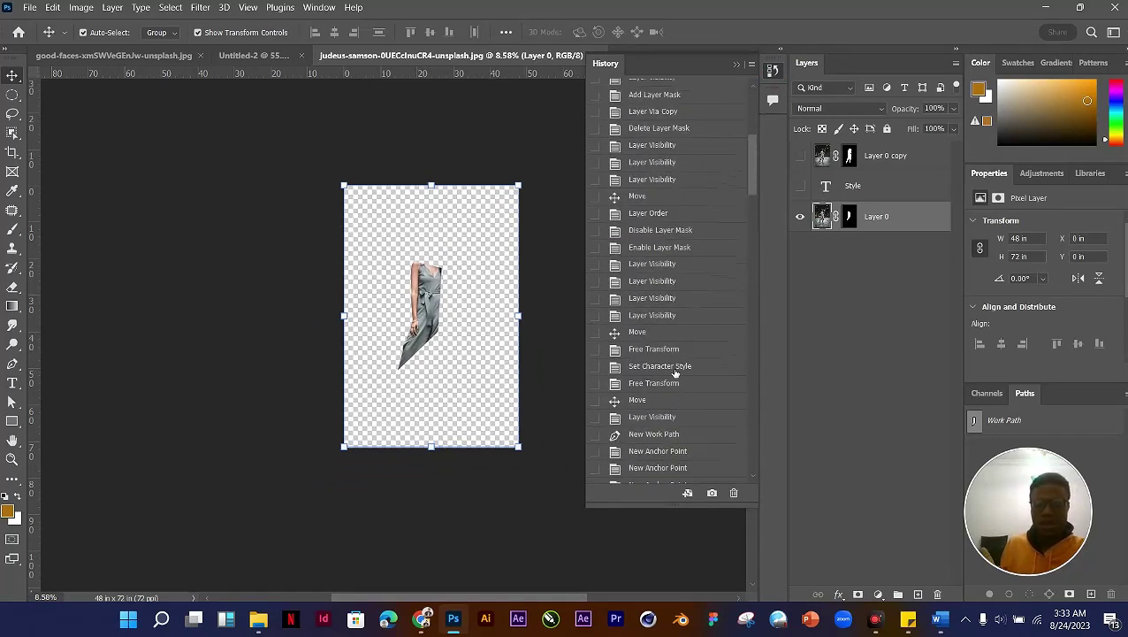
left_click(676, 371)
scroll(696, 388, "down", 4)
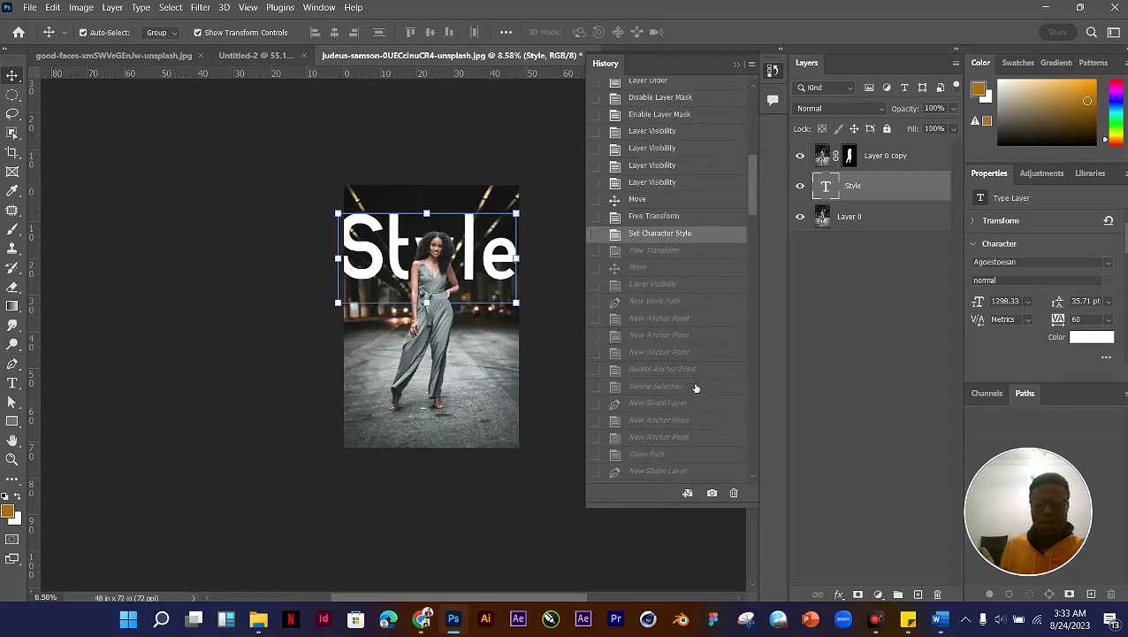
left_click(665, 199)
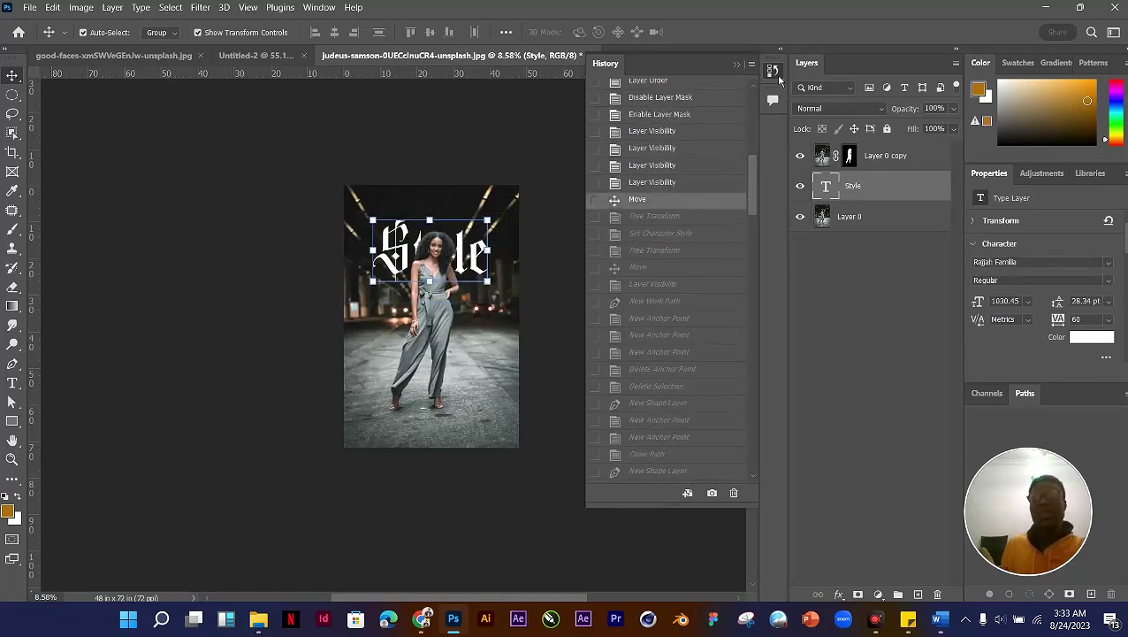
left_click(737, 67)
left_click(308, 345)
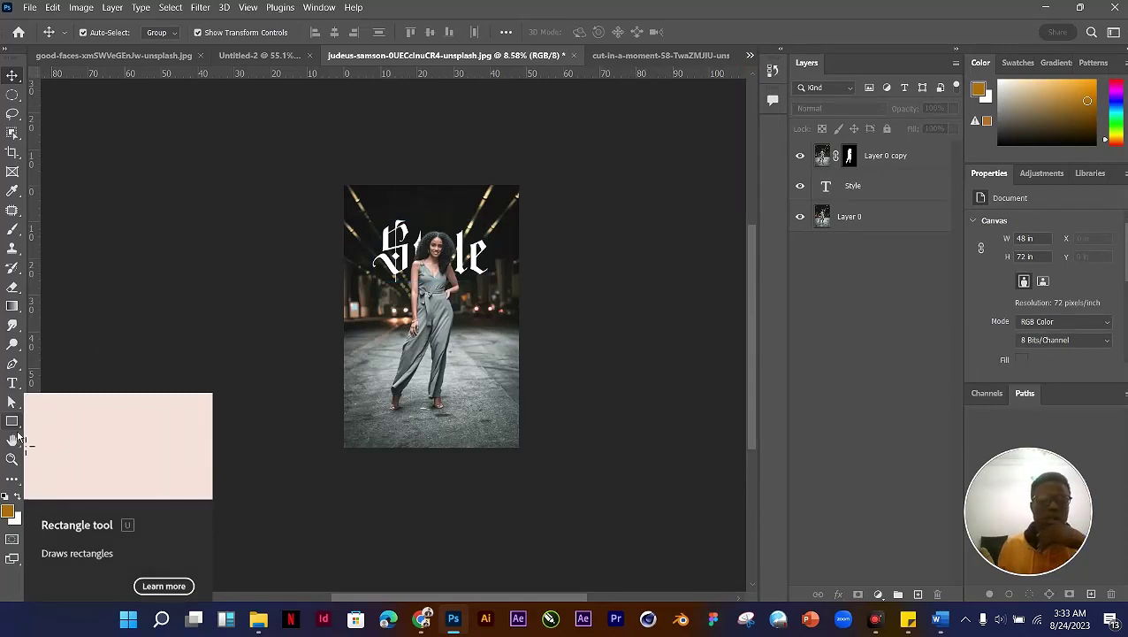
Step: Examine the woman's face on Layer 0 at up to 12800% magnification to see the individual pixels
left_click(427, 333)
scroll(427, 333, "up", 2)
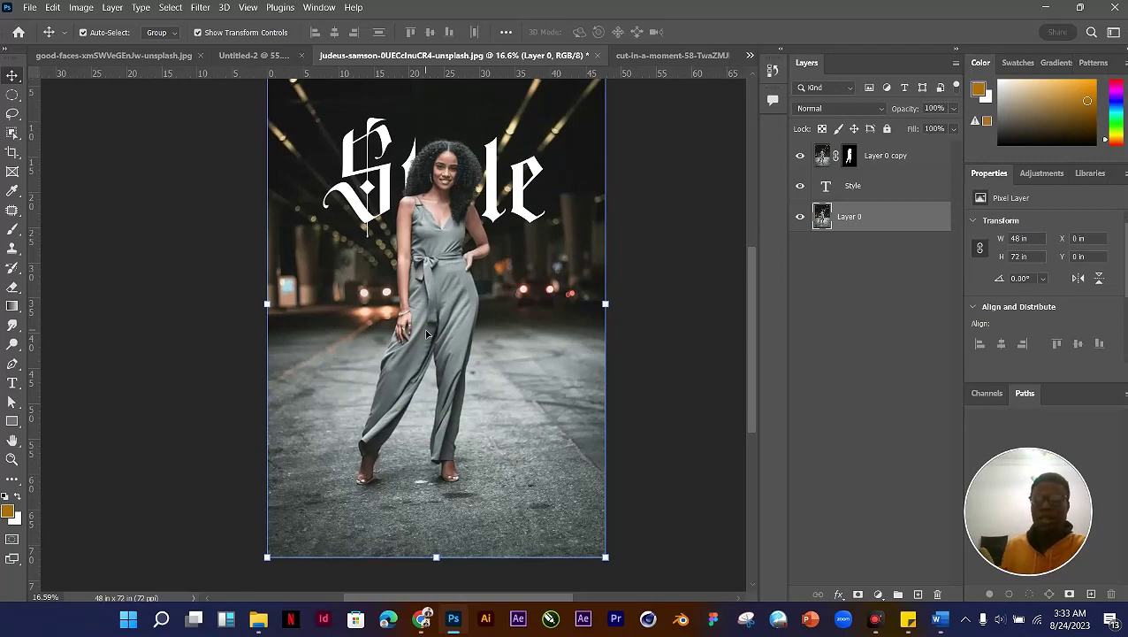
scroll(447, 170, "up", 1)
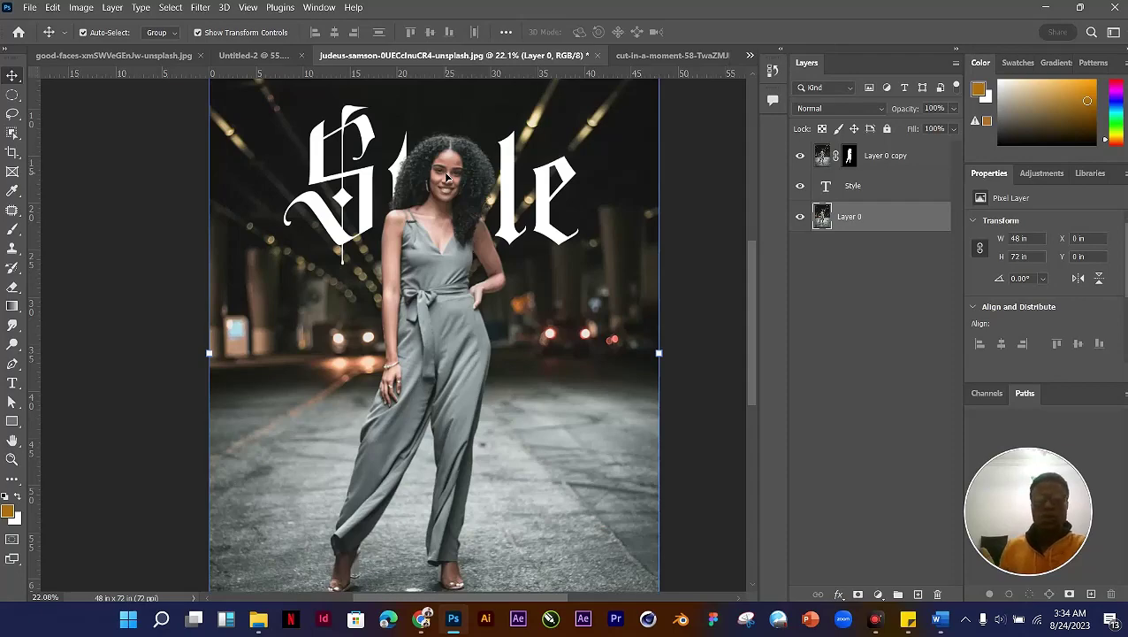
scroll(447, 177, "up", 6)
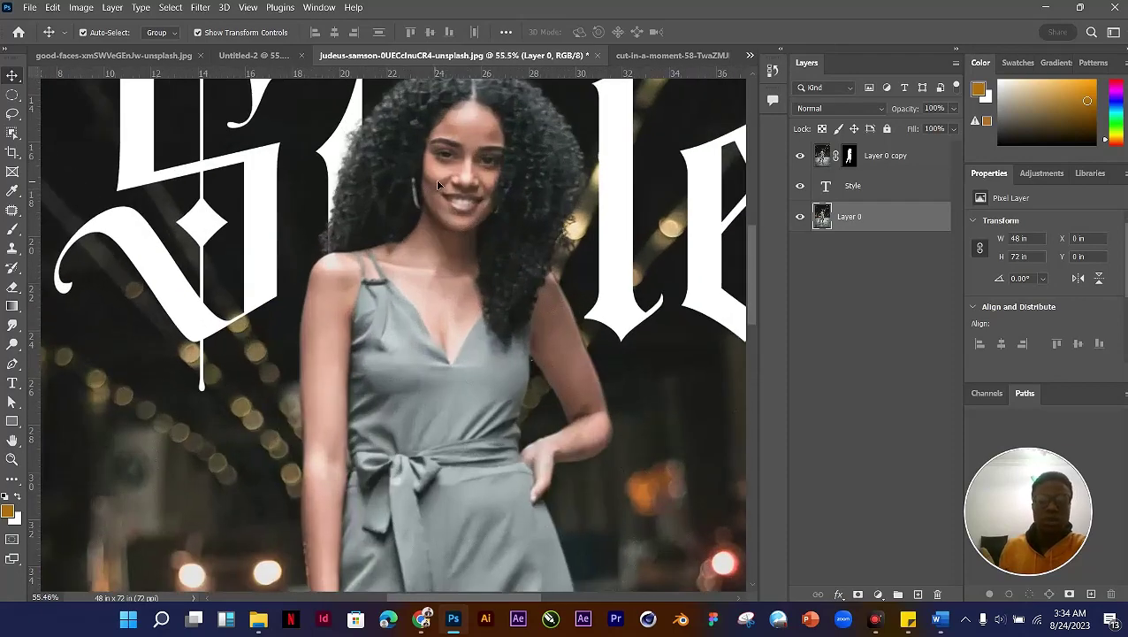
scroll(442, 182, "up", 12)
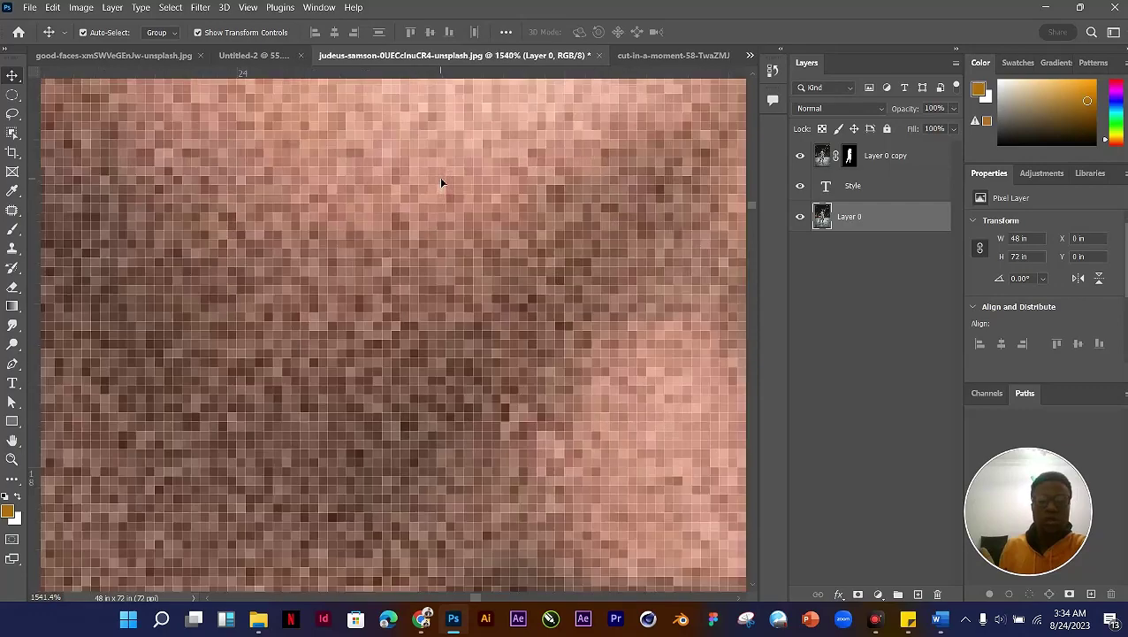
scroll(442, 182, "up", 3)
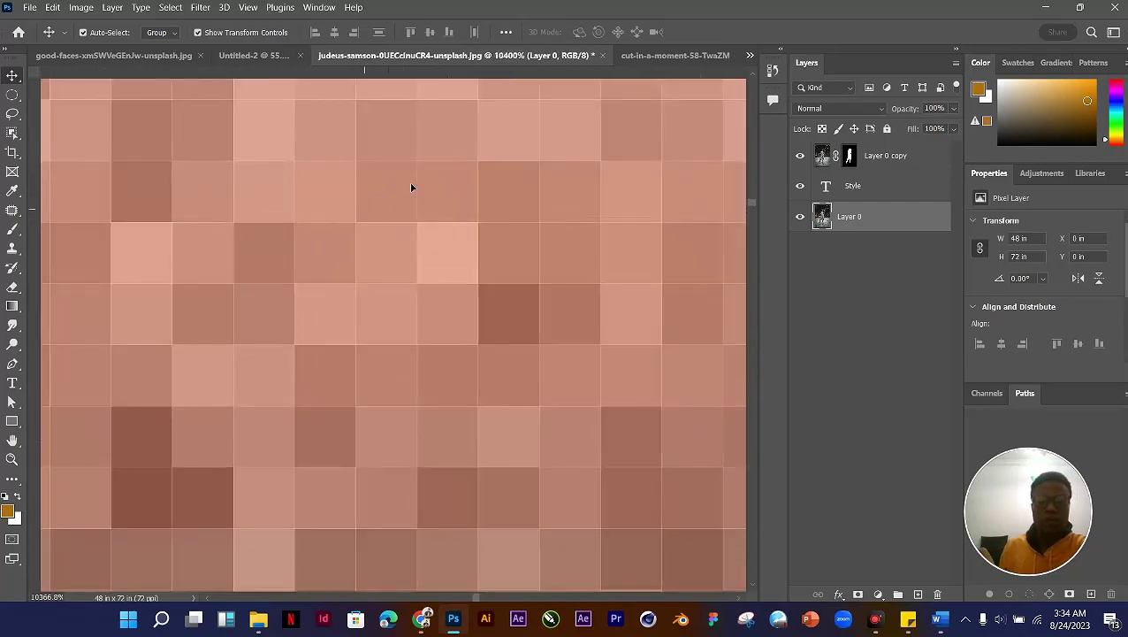
scroll(446, 194, "down", 3)
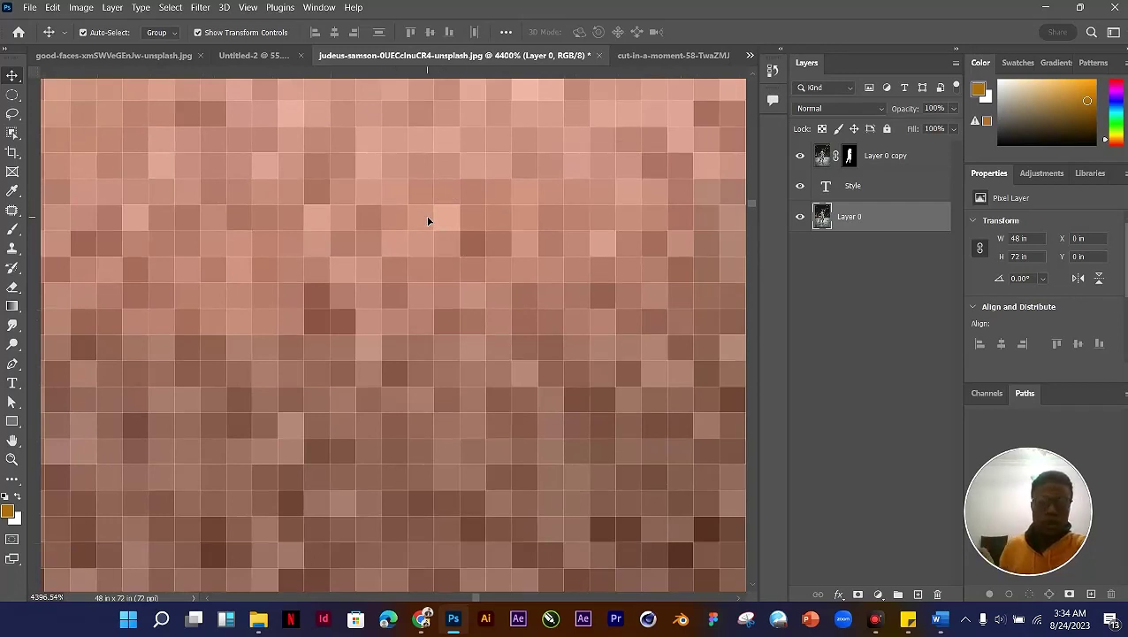
scroll(427, 218, "up", 4)
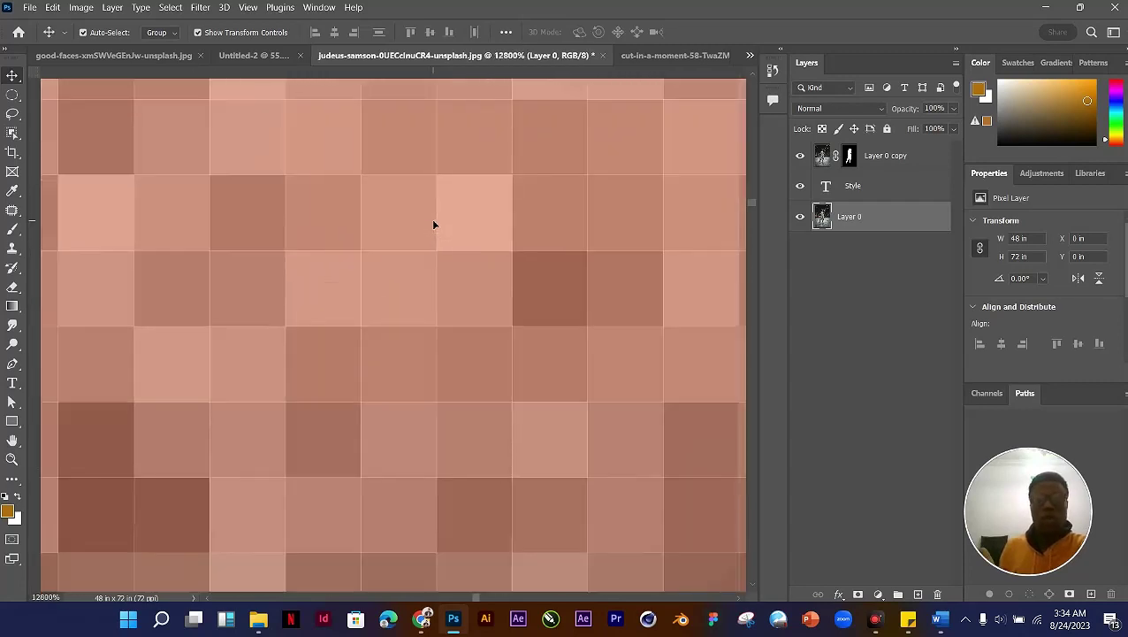
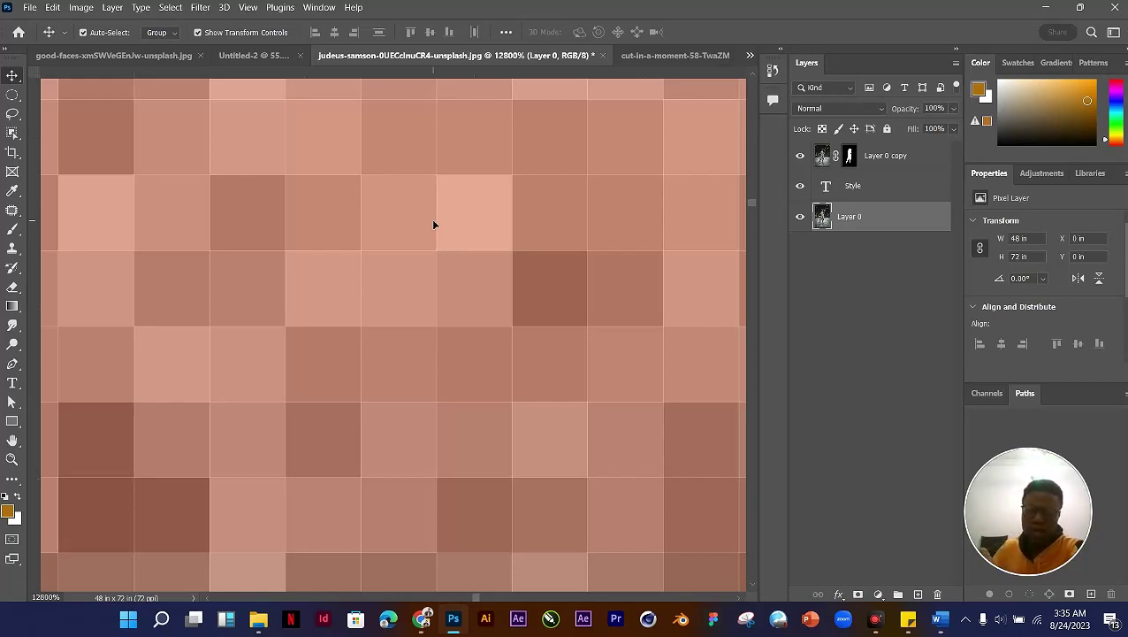
scroll(447, 293, "down", 10)
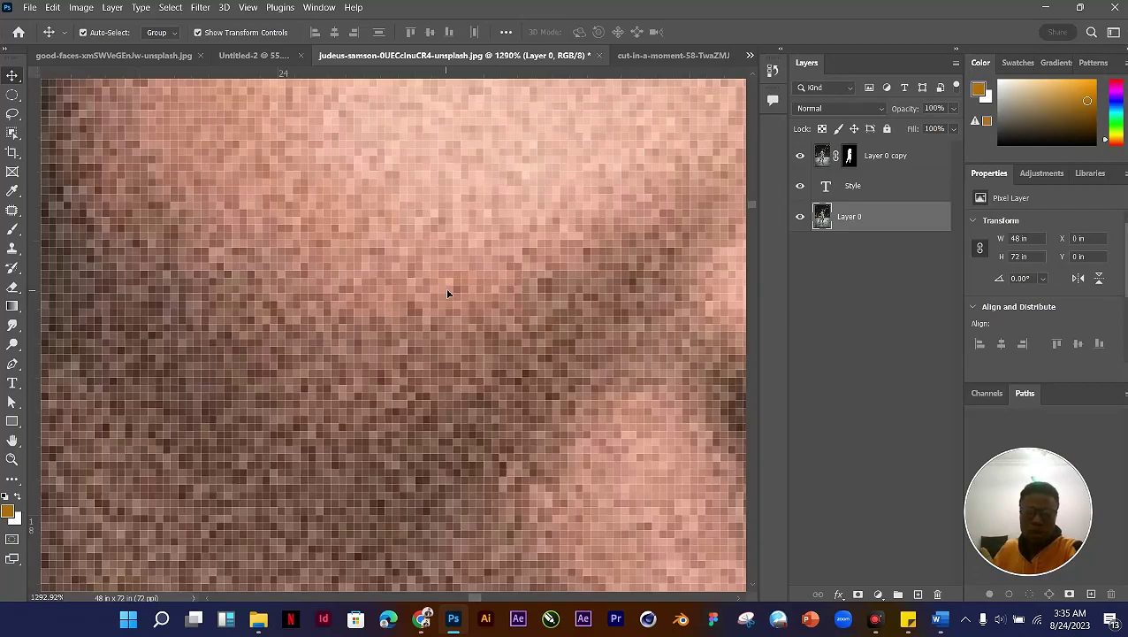
scroll(447, 293, "down", 15)
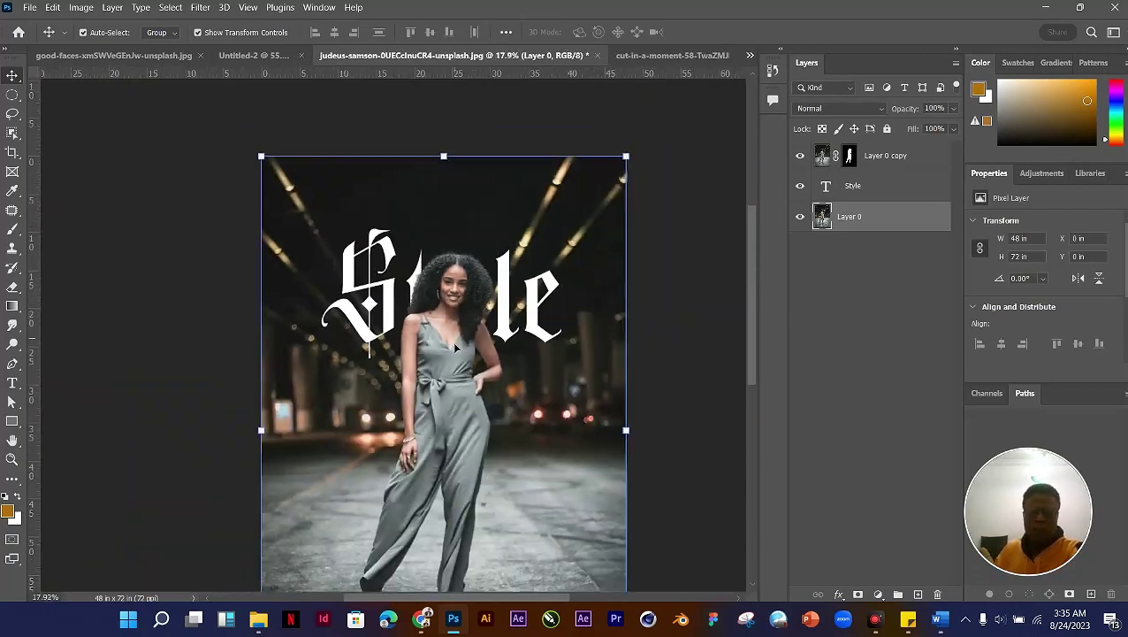
Step: Select the masked Layer 0 copy and look over the layer commands available for it
left_click(442, 339)
scroll(443, 339, "down", 1)
scroll(469, 392, "up", 1)
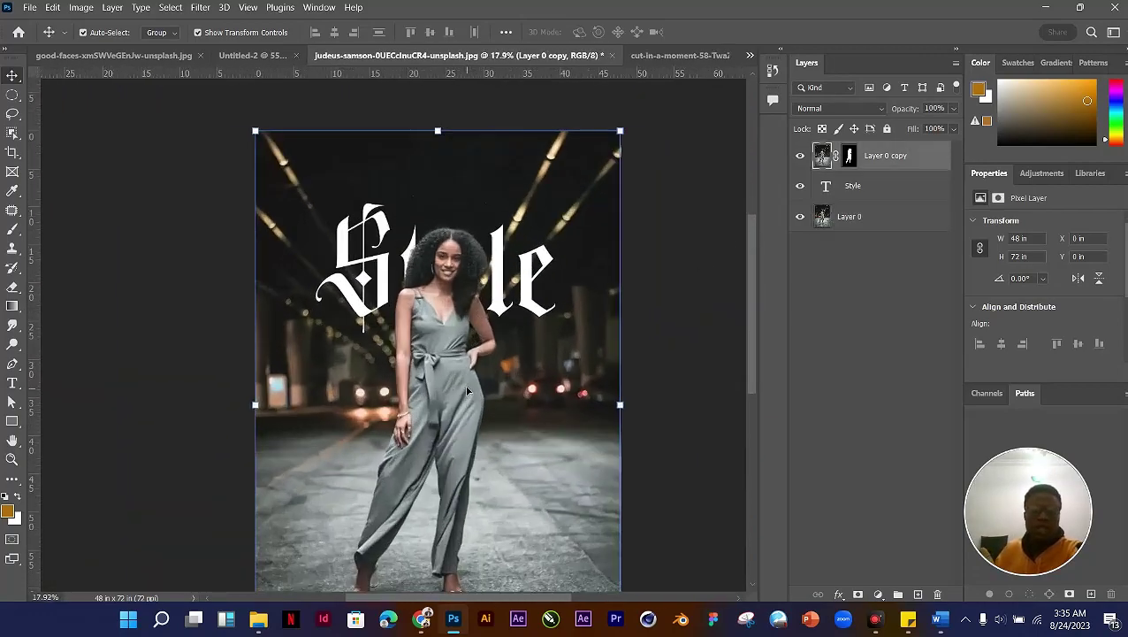
scroll(469, 392, "up", 1)
scroll(508, 296, "down", 2)
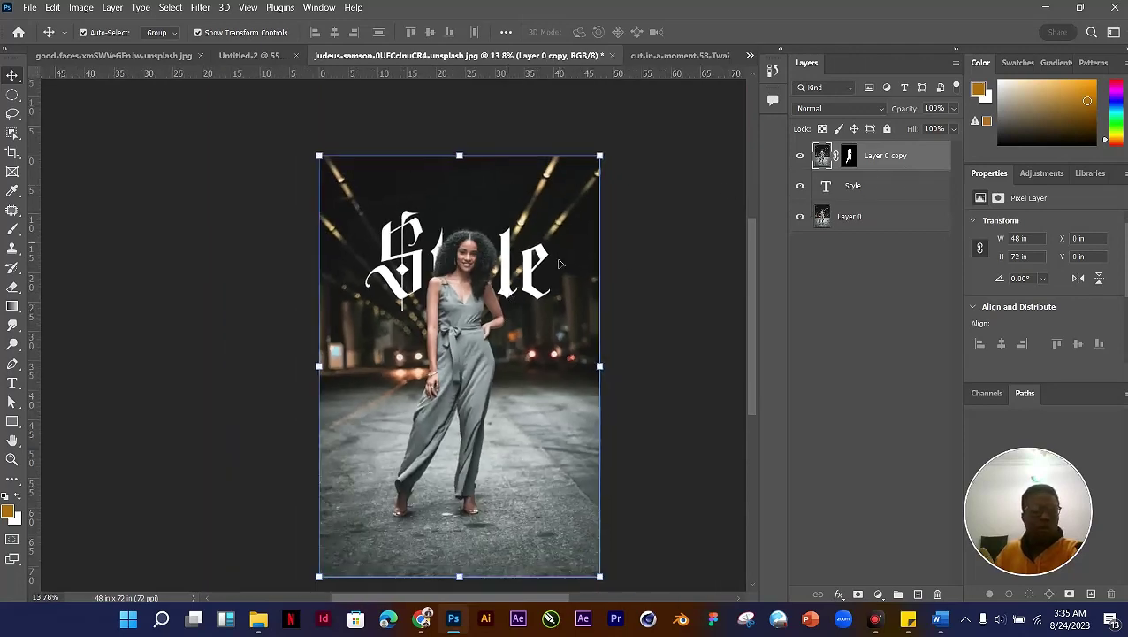
key("F4")
right_click(921, 159)
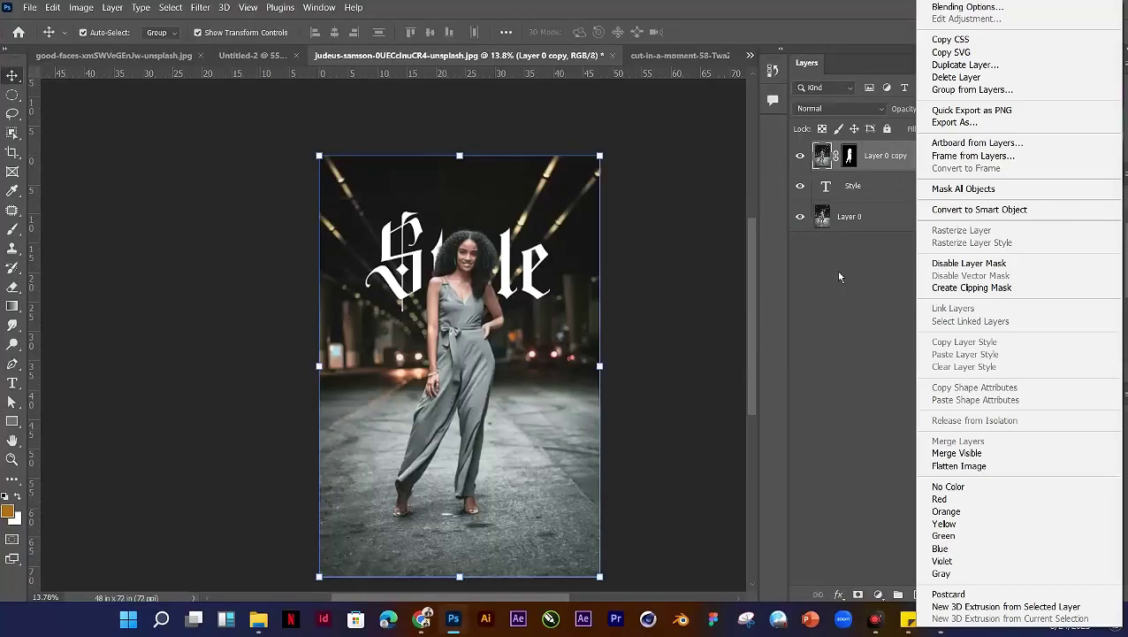
left_click(722, 285)
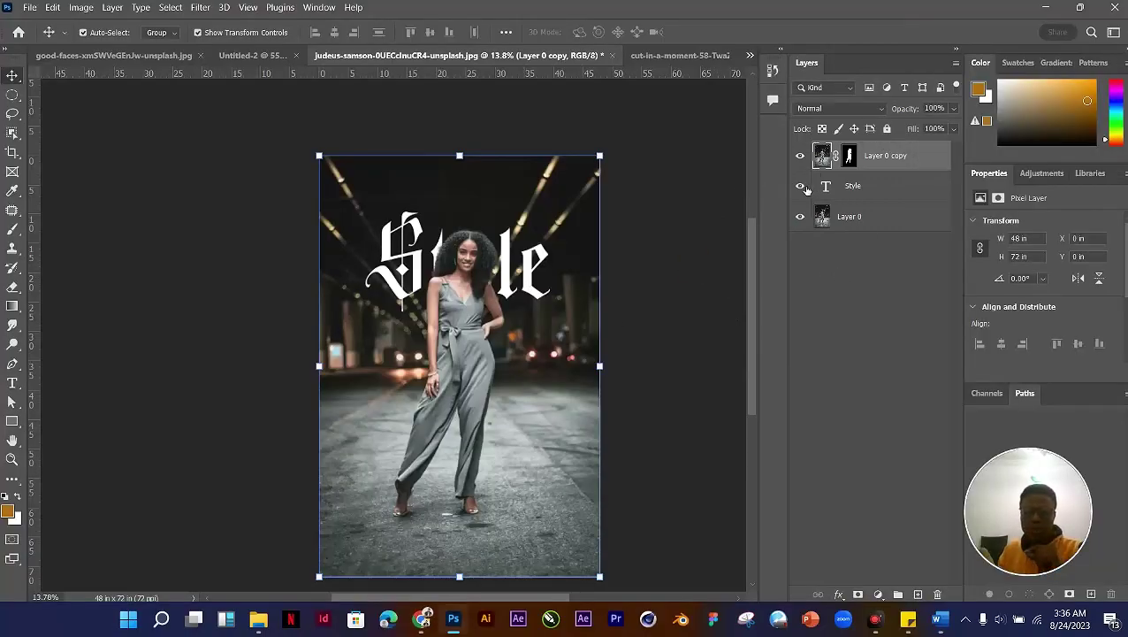
Step: Hide the Style text layer and the masked Layer 0 copy, and duplicate Layer 0
left_click_drag(801, 186, 800, 156)
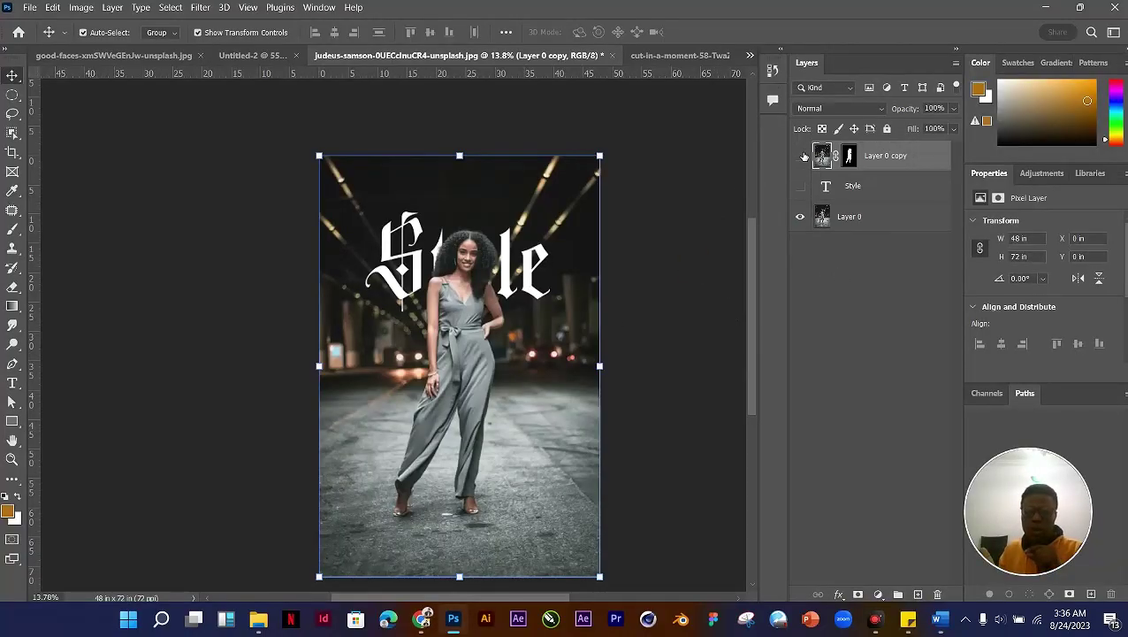
left_click(876, 216)
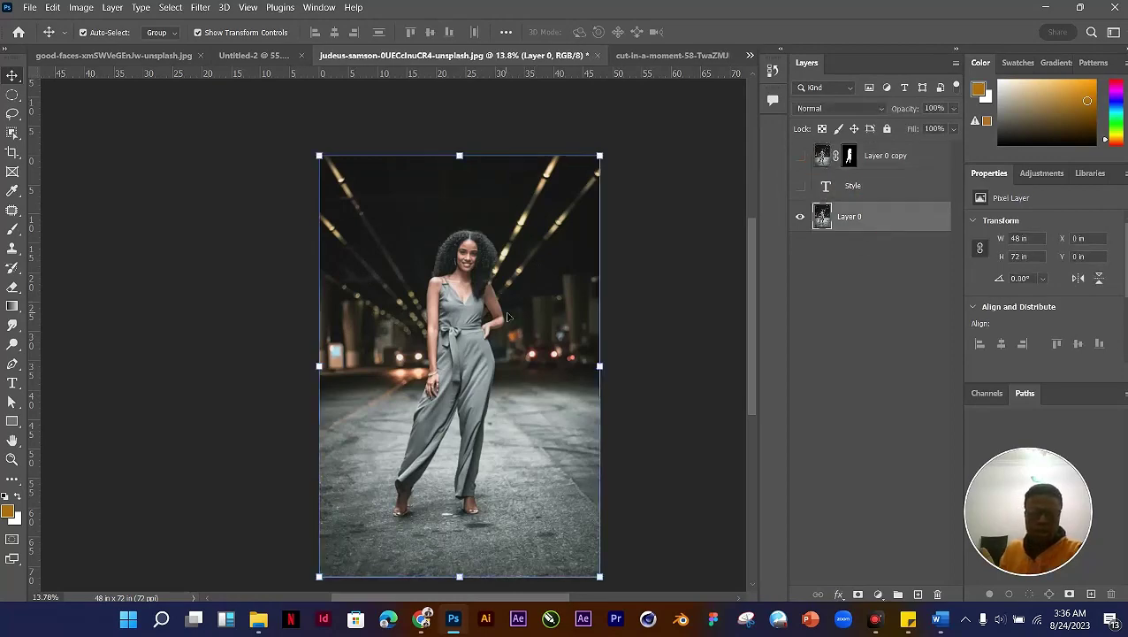
scroll(489, 286, "up", 3)
scroll(489, 286, "up", 2)
scroll(619, 274, "down", 4)
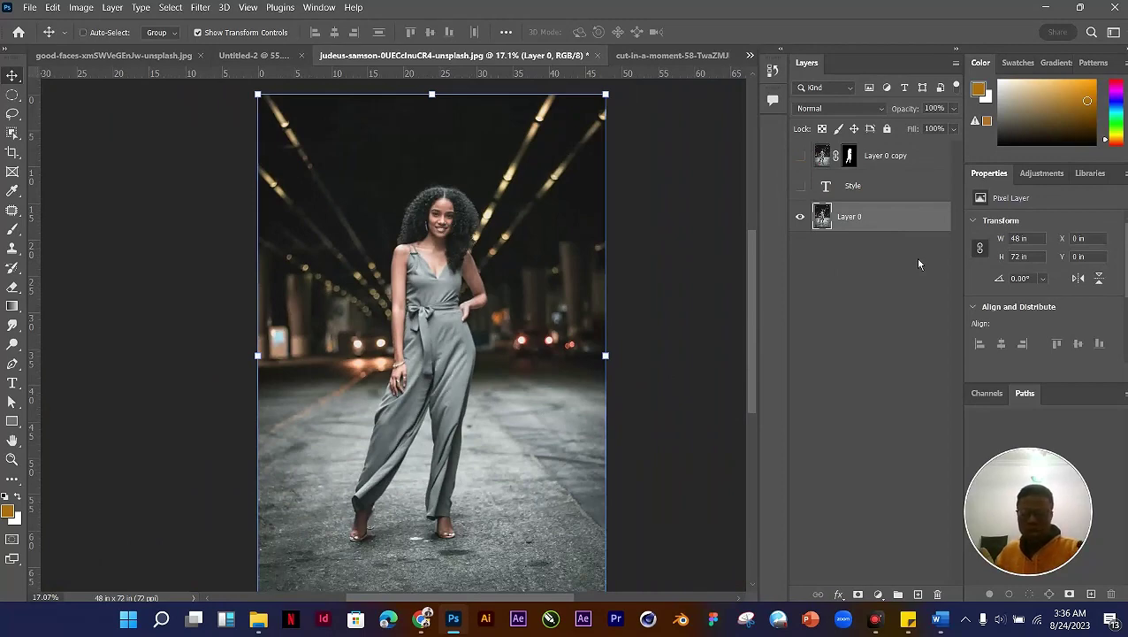
key("ctrl+j")
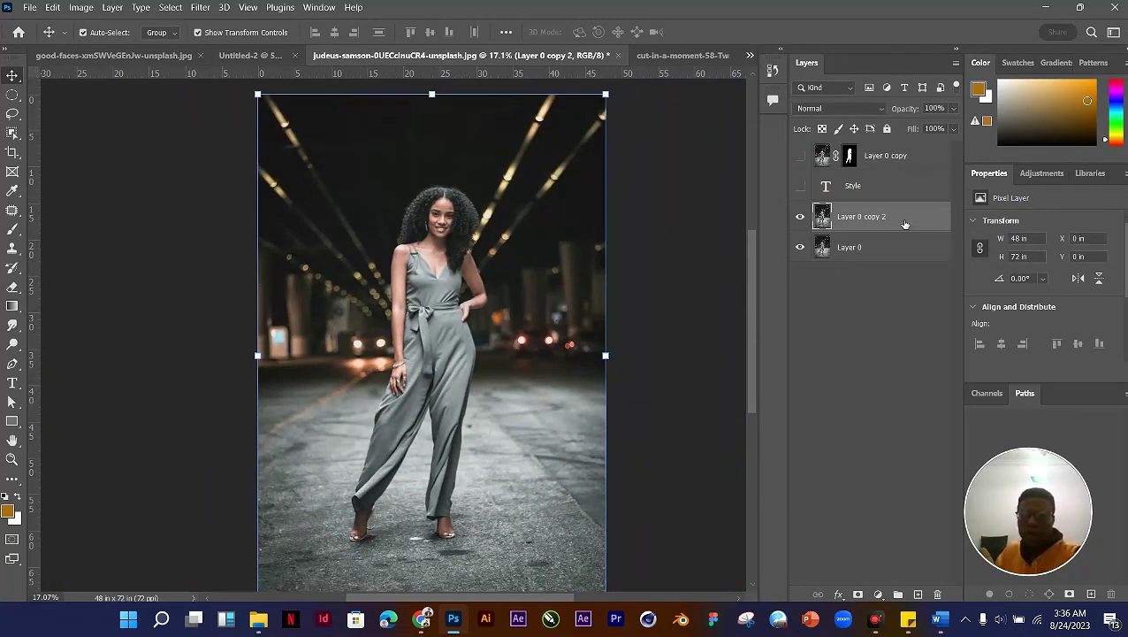
Step: Convert the original Layer 0 to a smart object
right_click(904, 224)
left_click(869, 247)
left_click(881, 255)
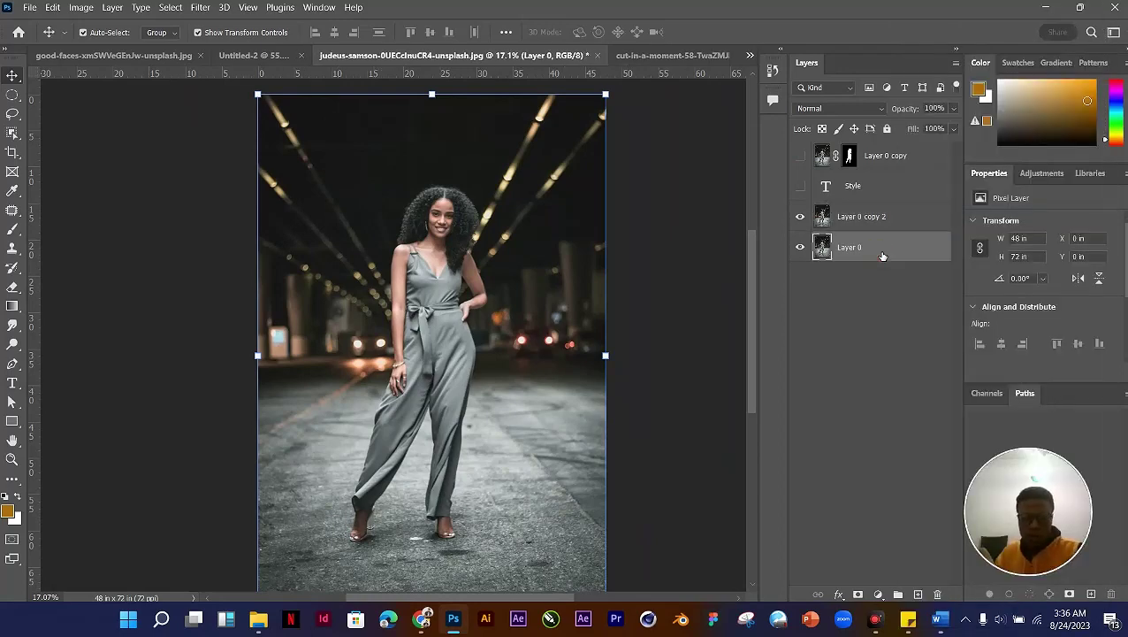
right_click(881, 256)
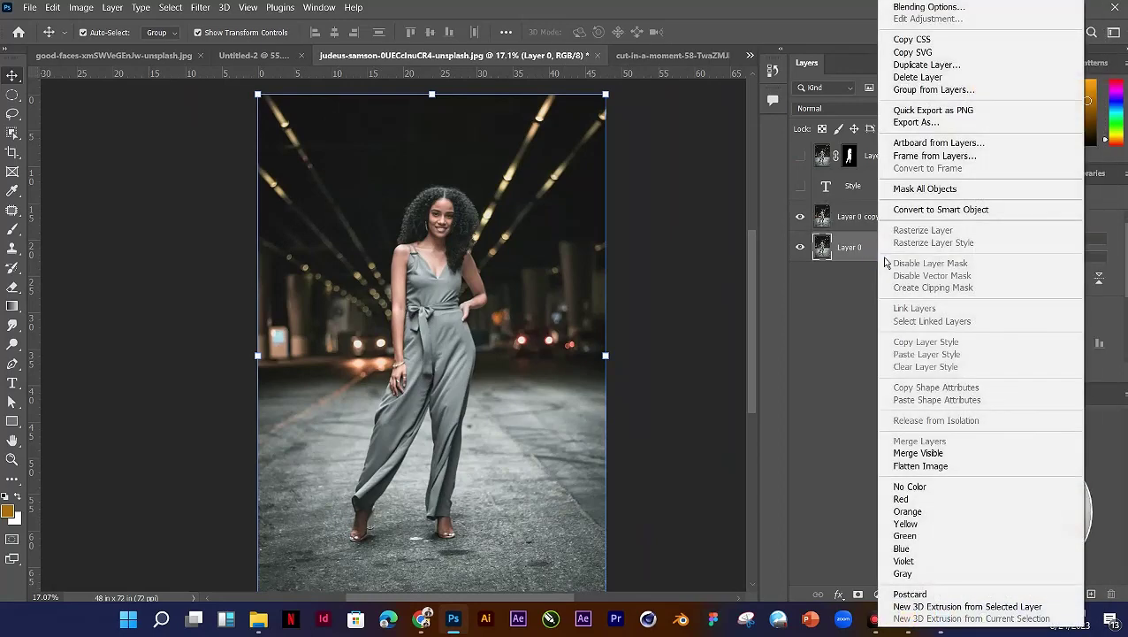
left_click(920, 209)
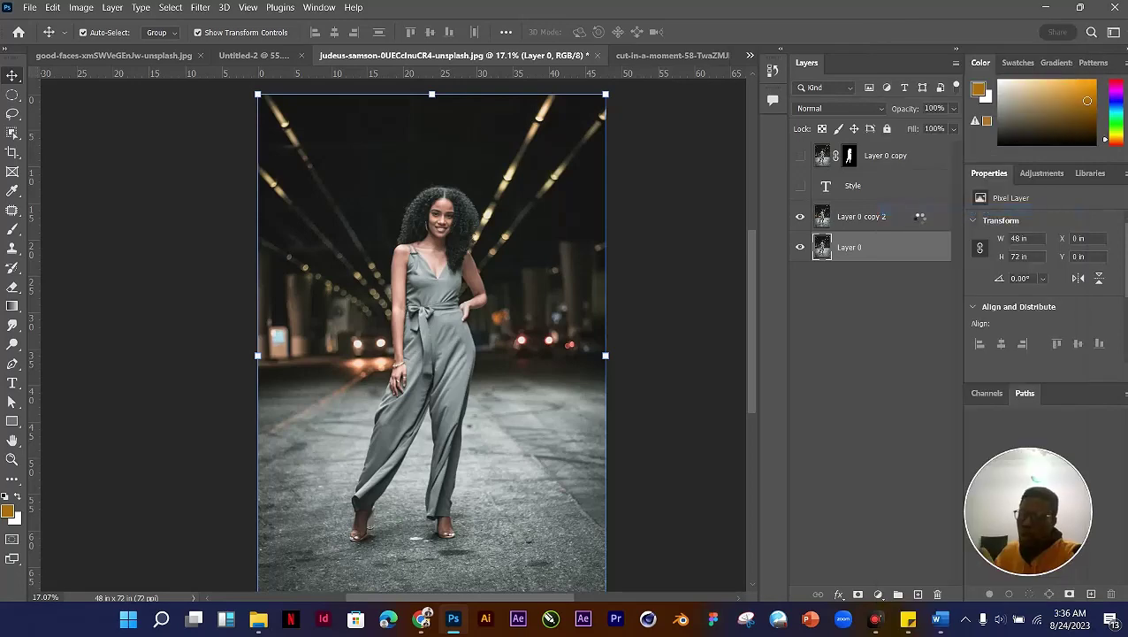
Step: Look over the layer commands available for the masked Layer 0 copy, and reselect Layer 0 copy 2
left_click(911, 221)
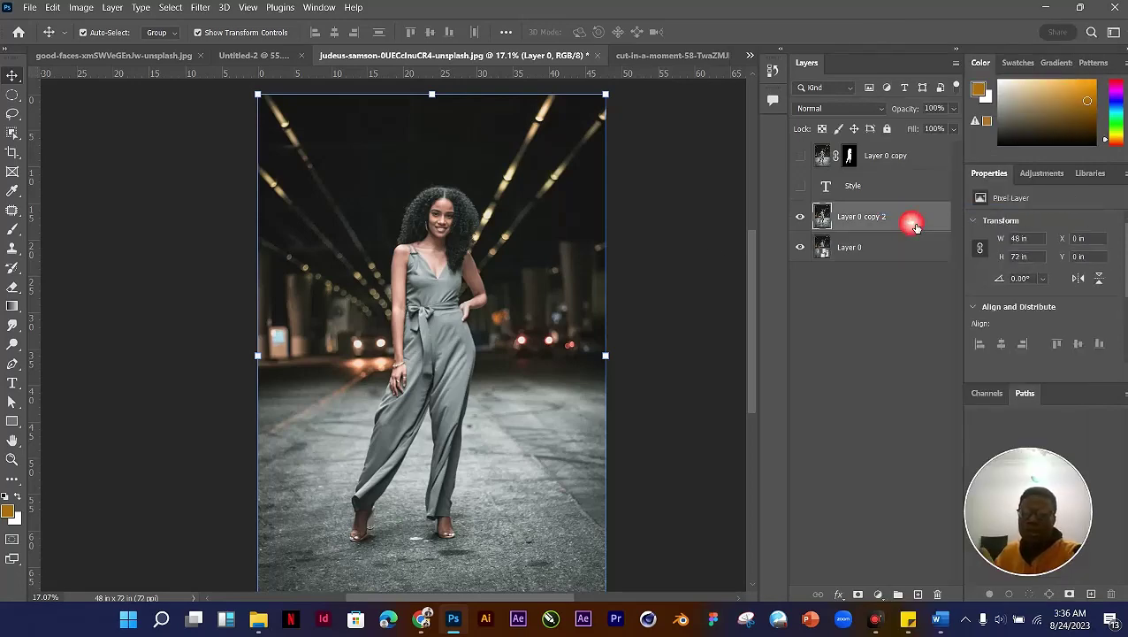
left_click(902, 168)
right_click(902, 168)
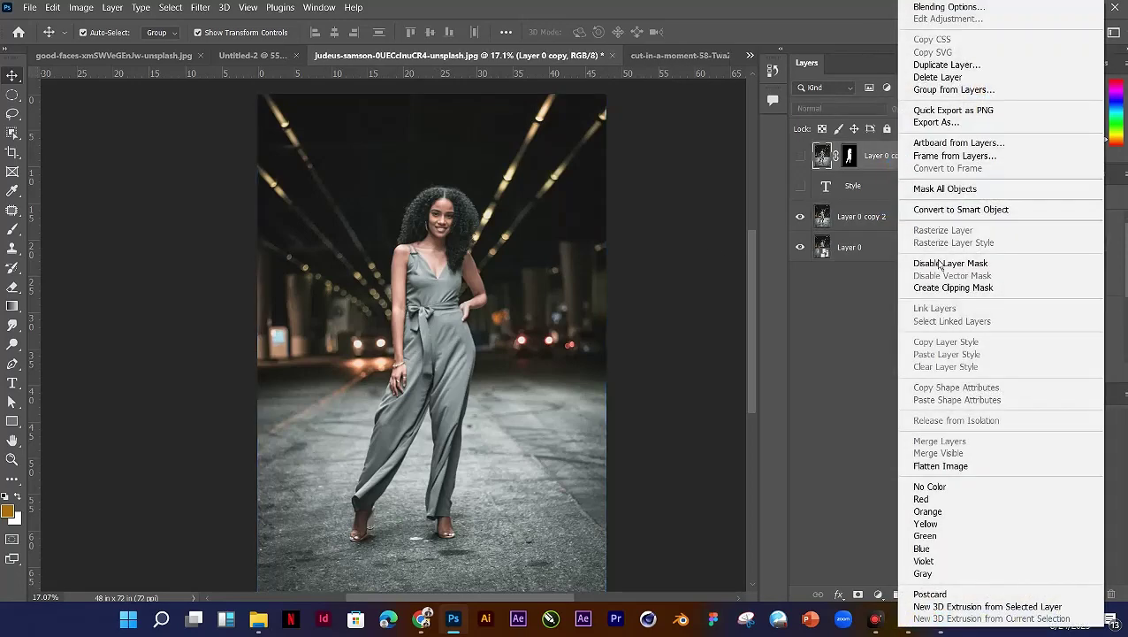
left_click(871, 225)
left_click(870, 228)
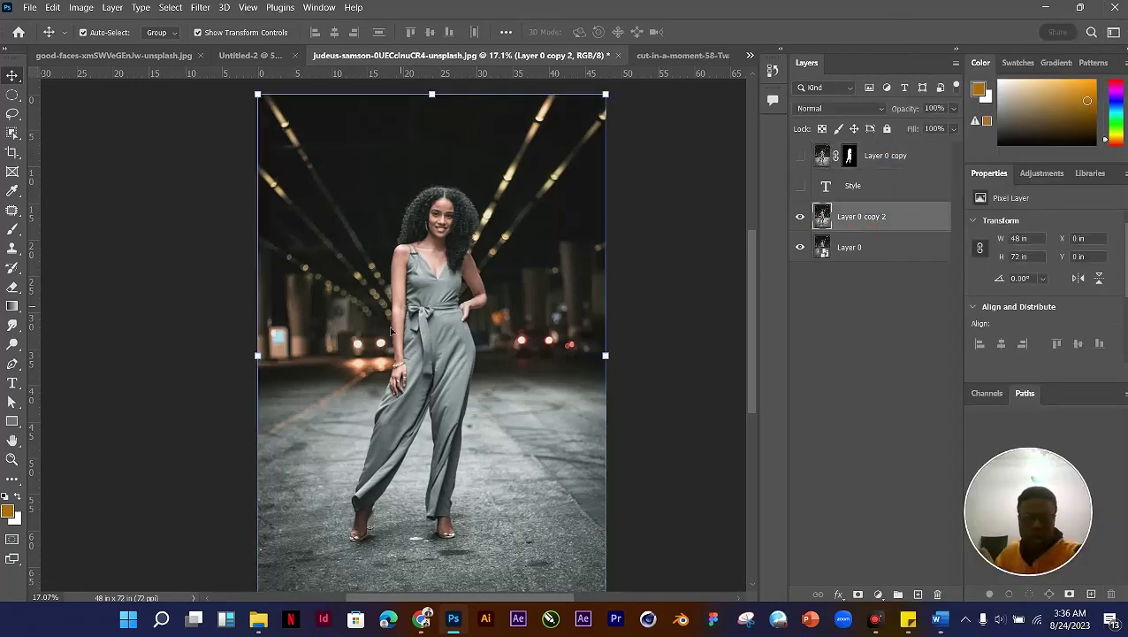
scroll(862, 243, "up", 2)
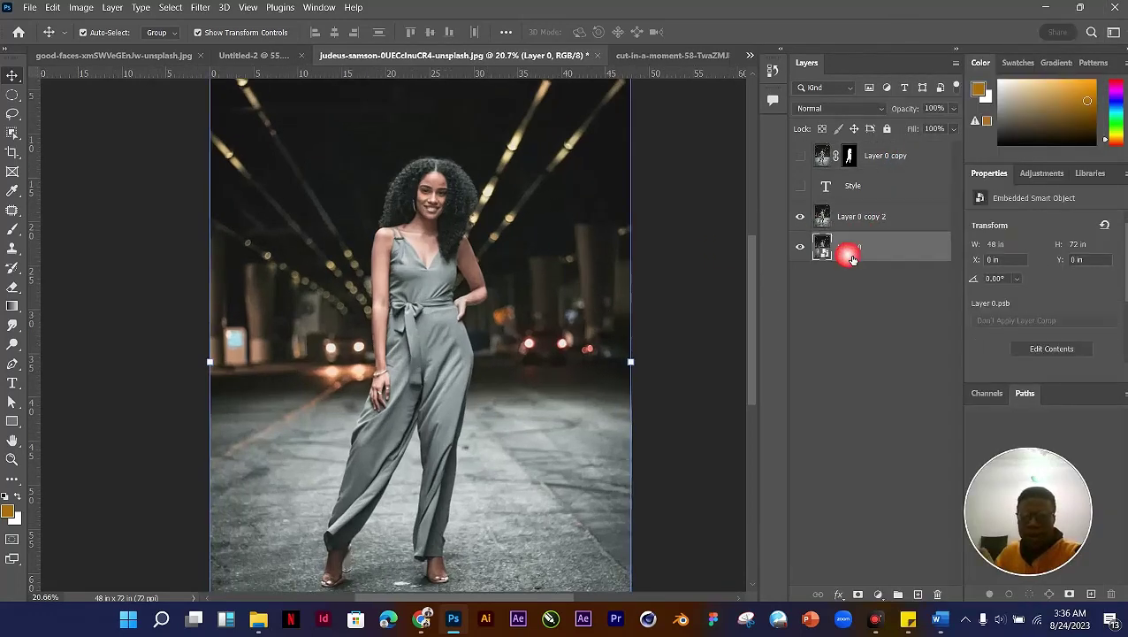
Step: Select the Layer 0 smart object, review its smart object commands and apply Convert to Smart Object
left_click(853, 259)
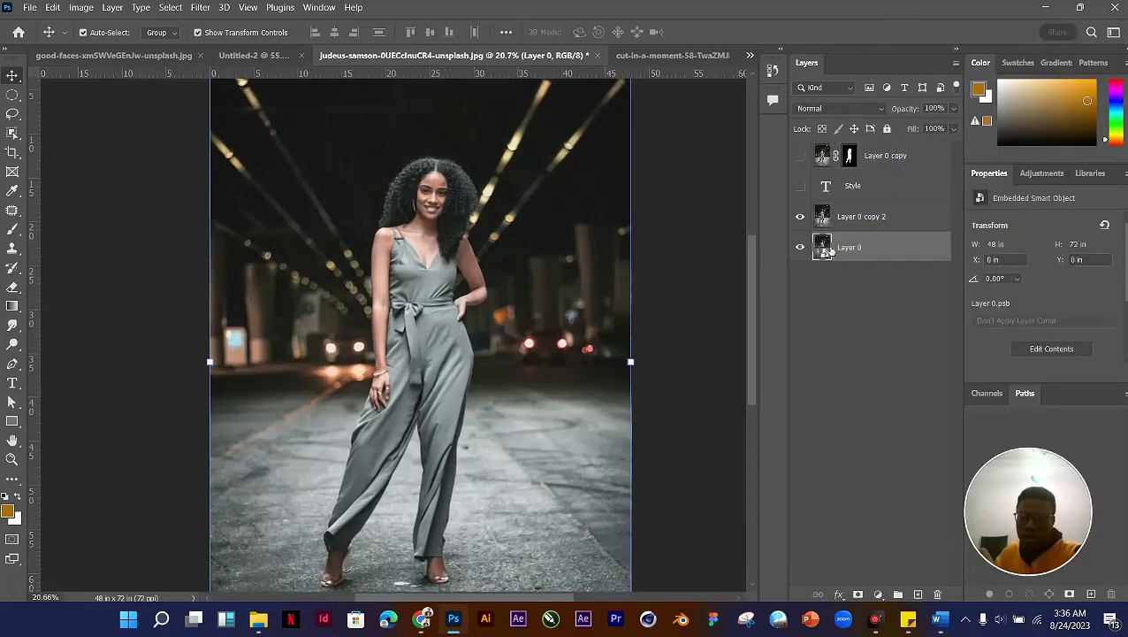
right_click(889, 256)
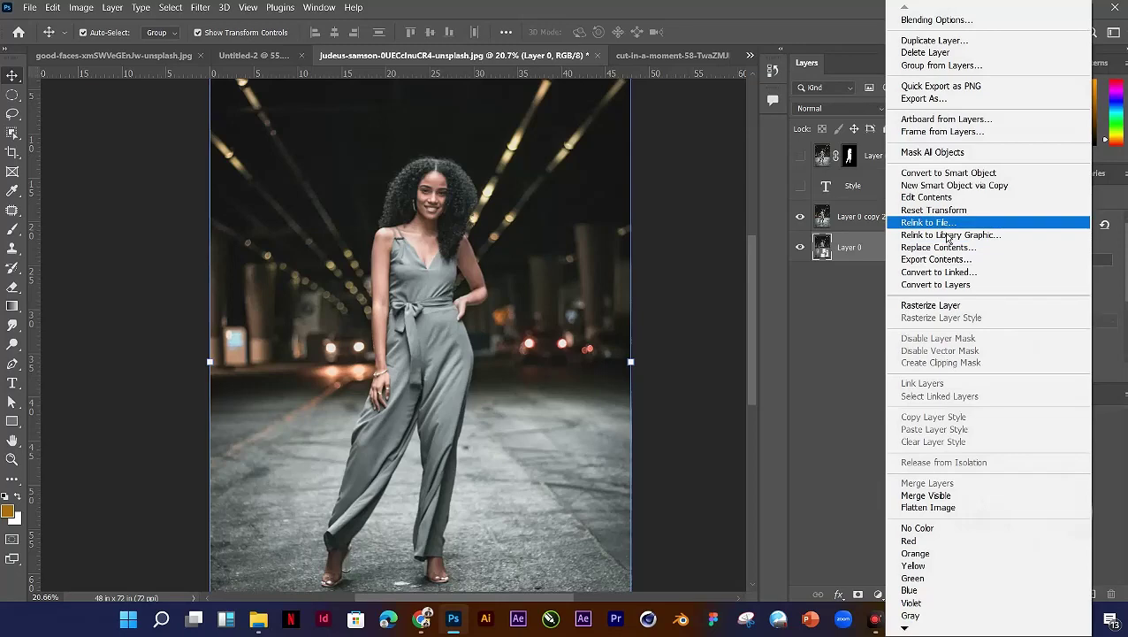
key("F4")
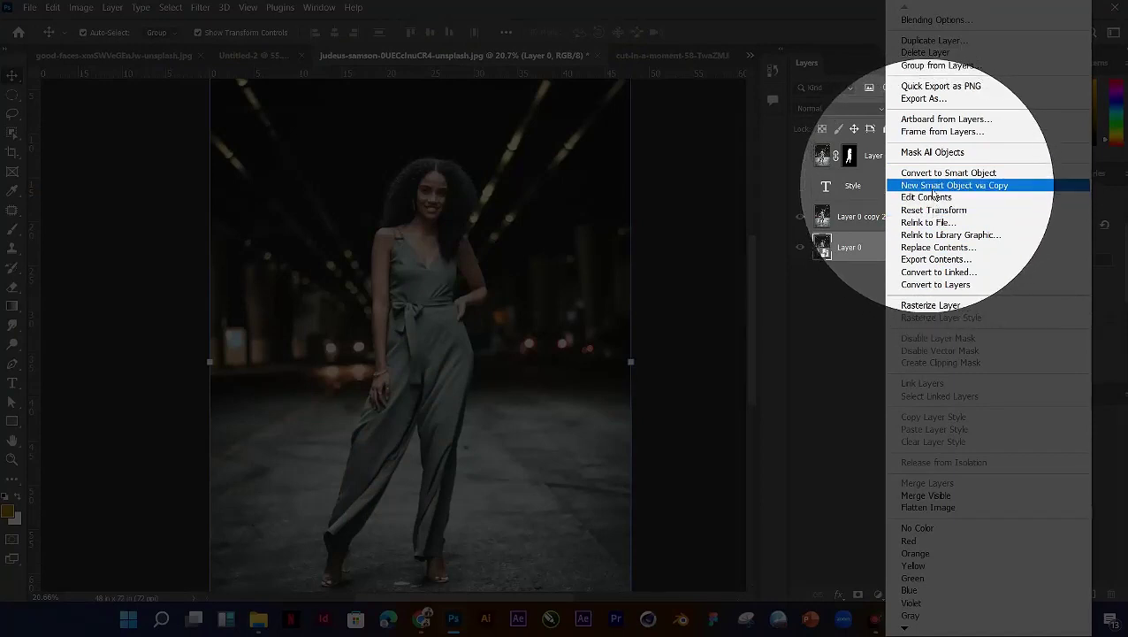
left_click(930, 174)
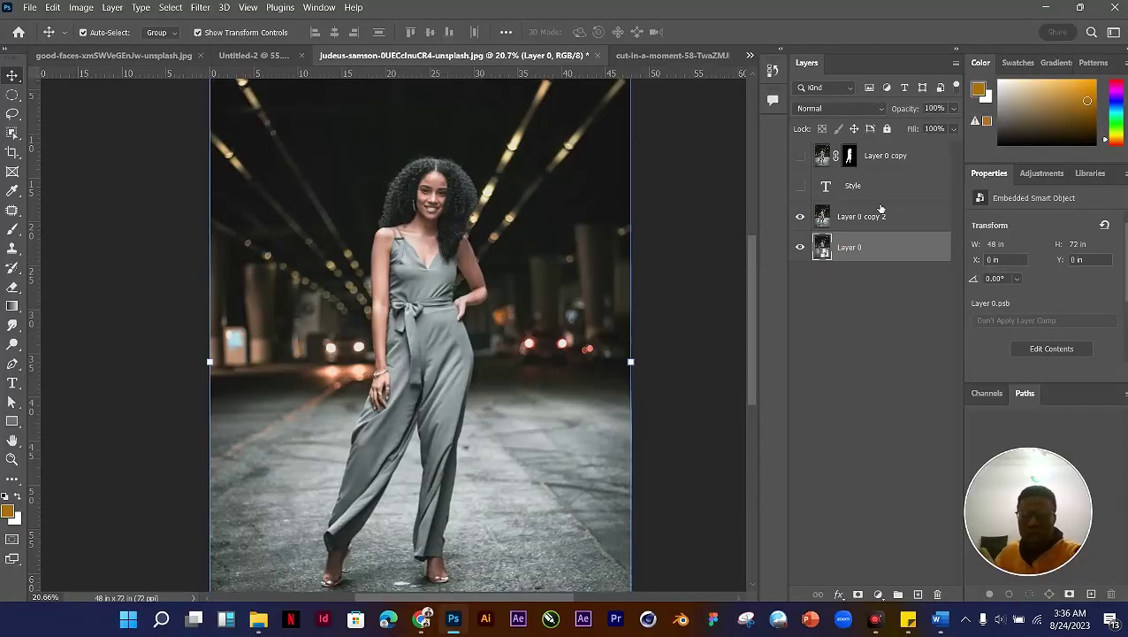
scroll(500, 263, "down", 2)
scroll(480, 217, "up", 2)
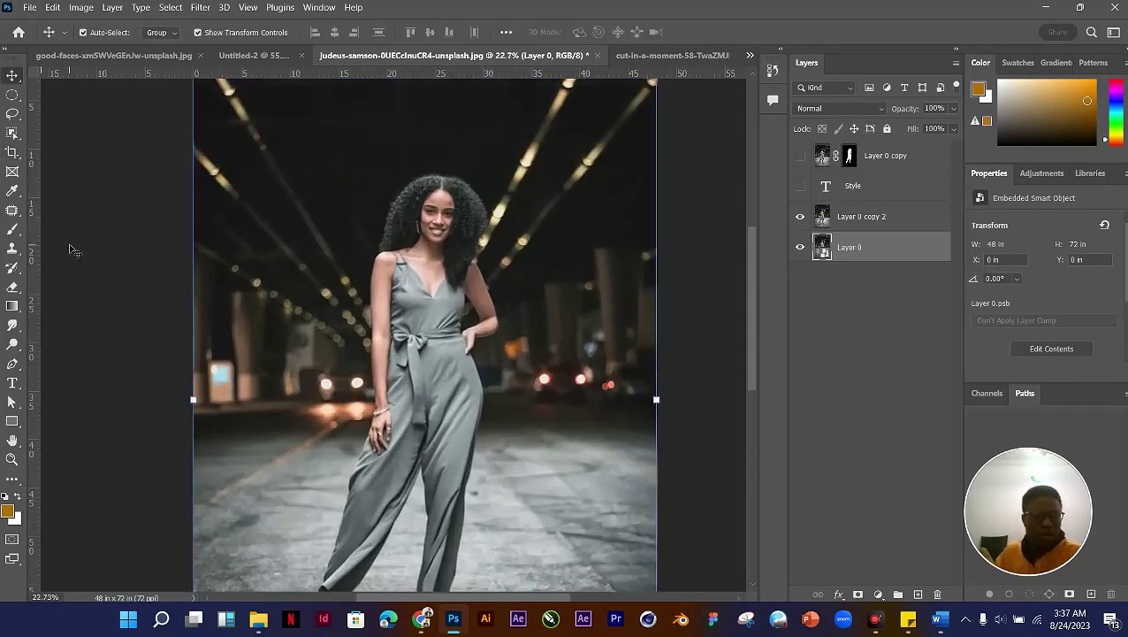
Step: Crop the image to a 1080 x 1080 px square at 300 px/in around the woman's head and shoulders
key("c")
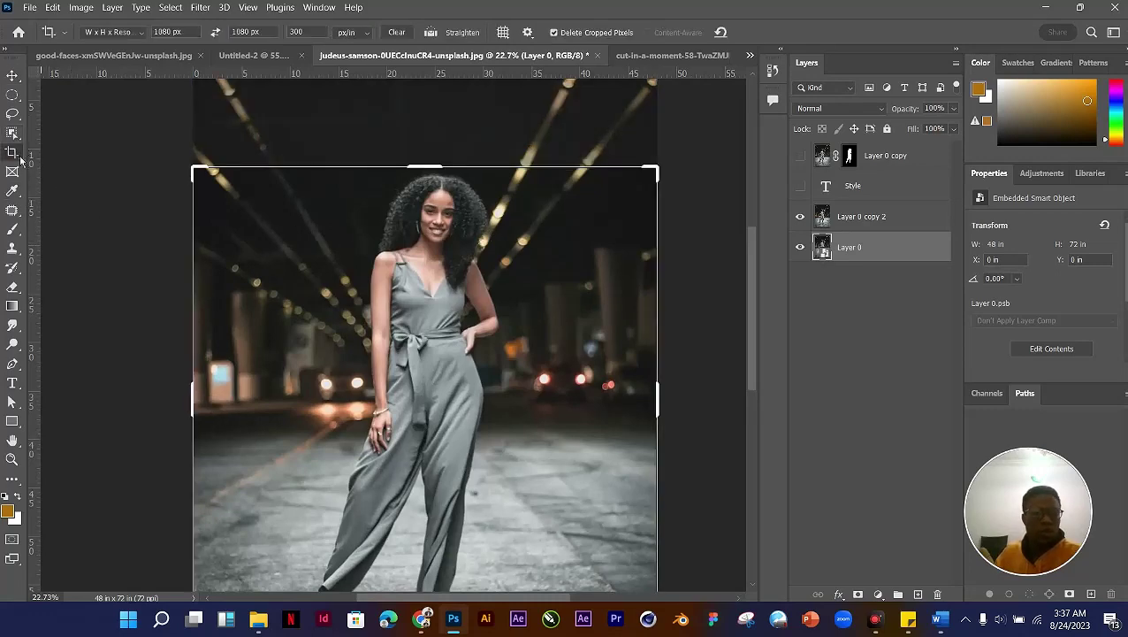
scroll(505, 199, "down", 2)
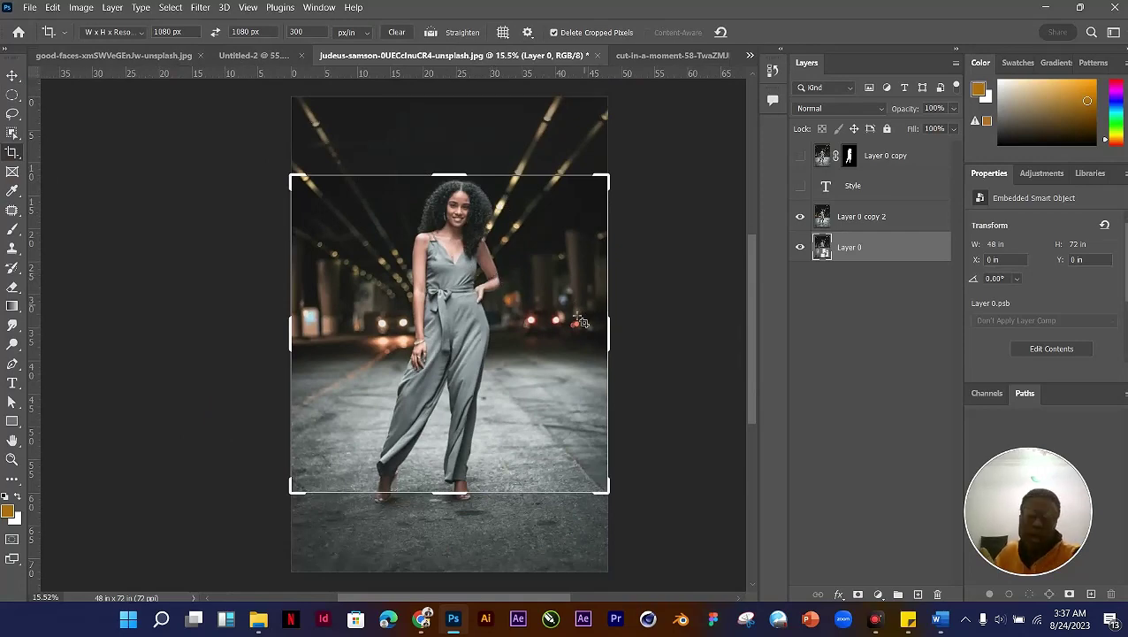
left_click_drag(610, 492, 478, 341)
left_click_drag(505, 387, 485, 363)
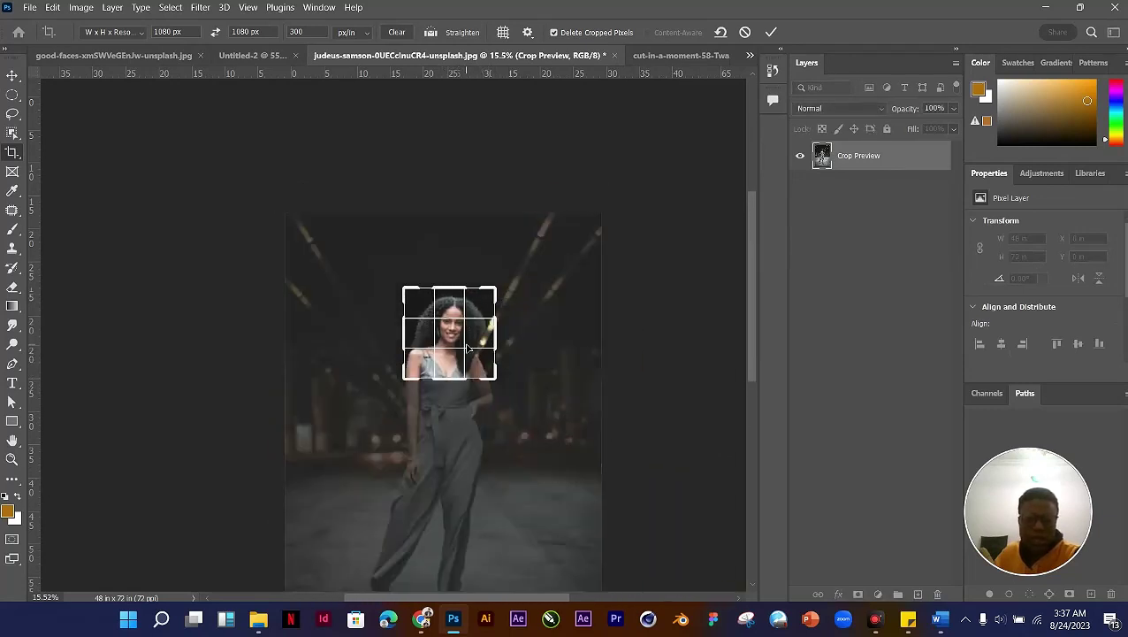
key("Return")
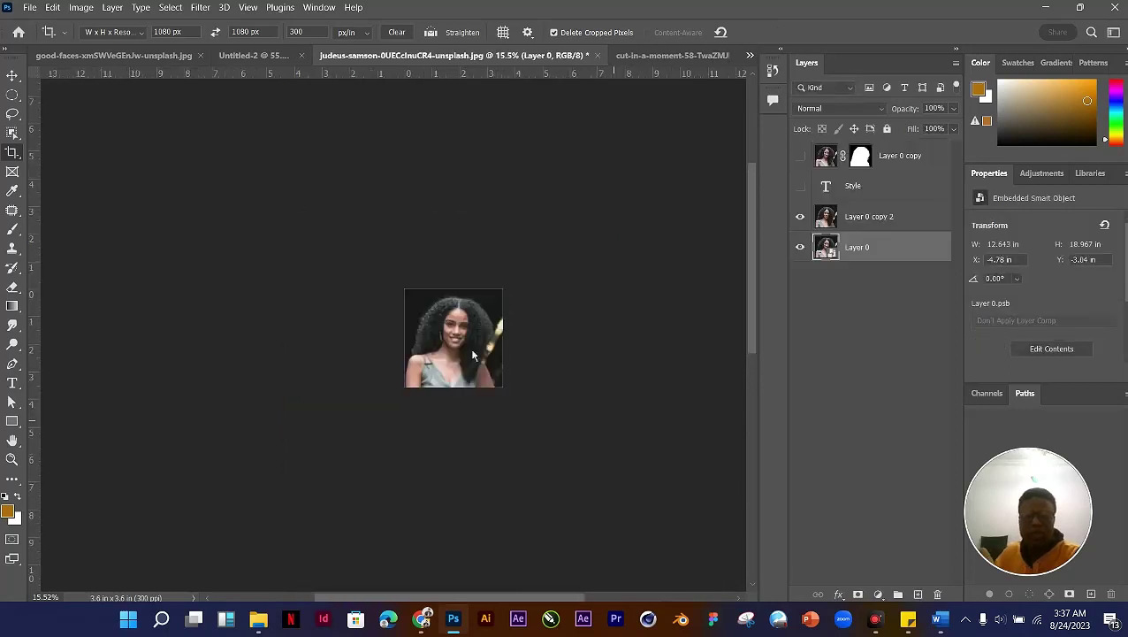
left_click(12, 75)
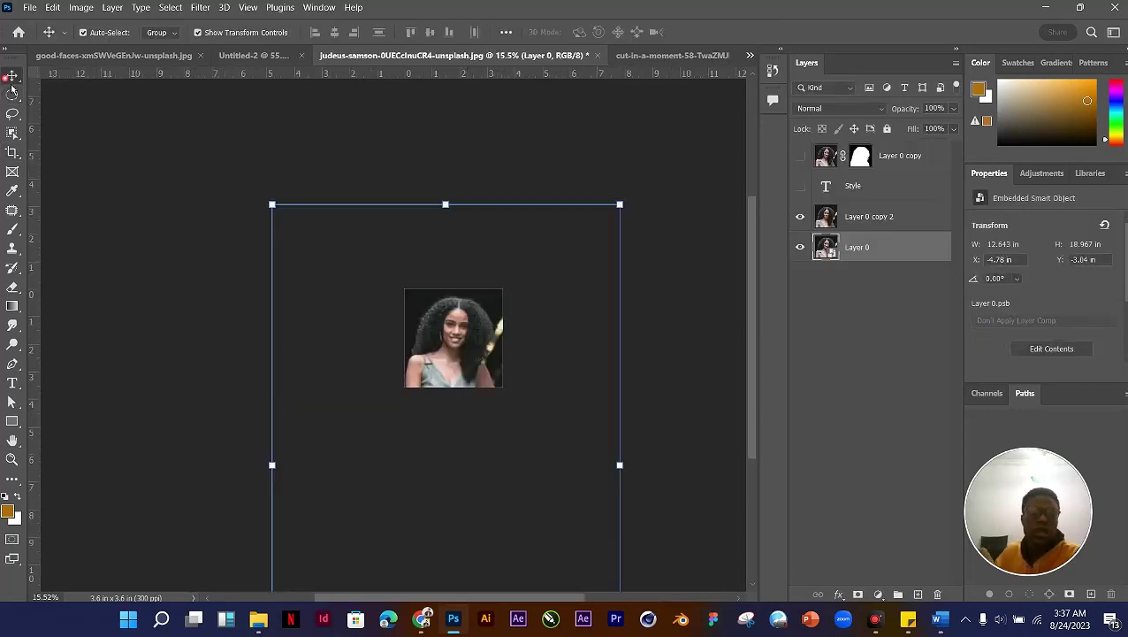
Step: Inspect the cropped face up close and rename Layer 0 copy 2 as Non Smart Object
scroll(441, 345, "up", 5)
scroll(441, 345, "up", 2)
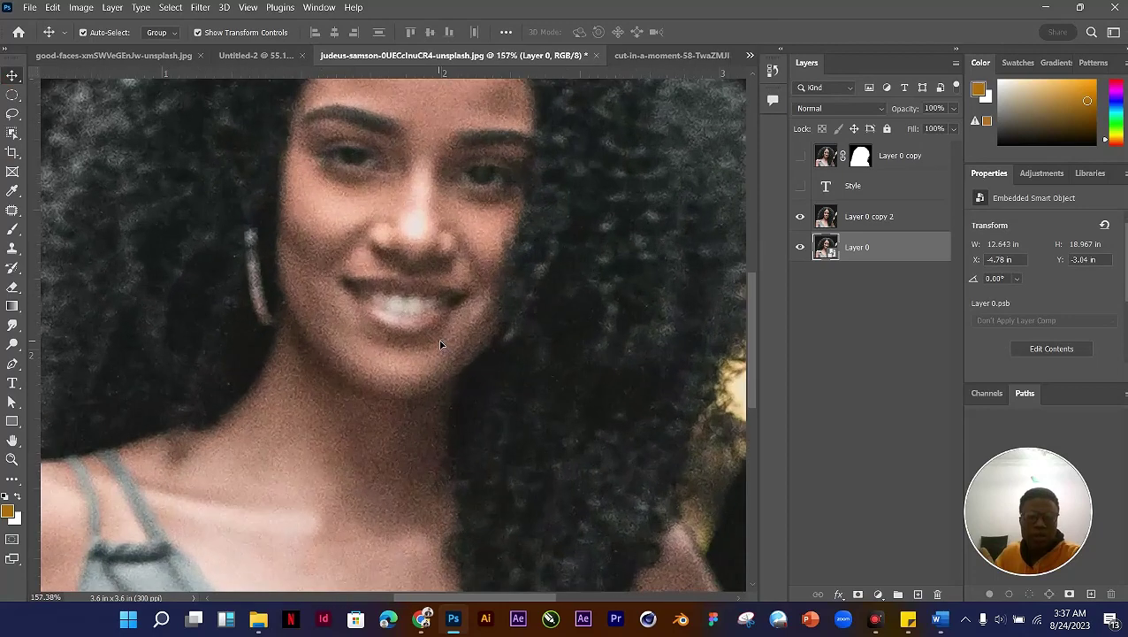
scroll(443, 346, "down", 3)
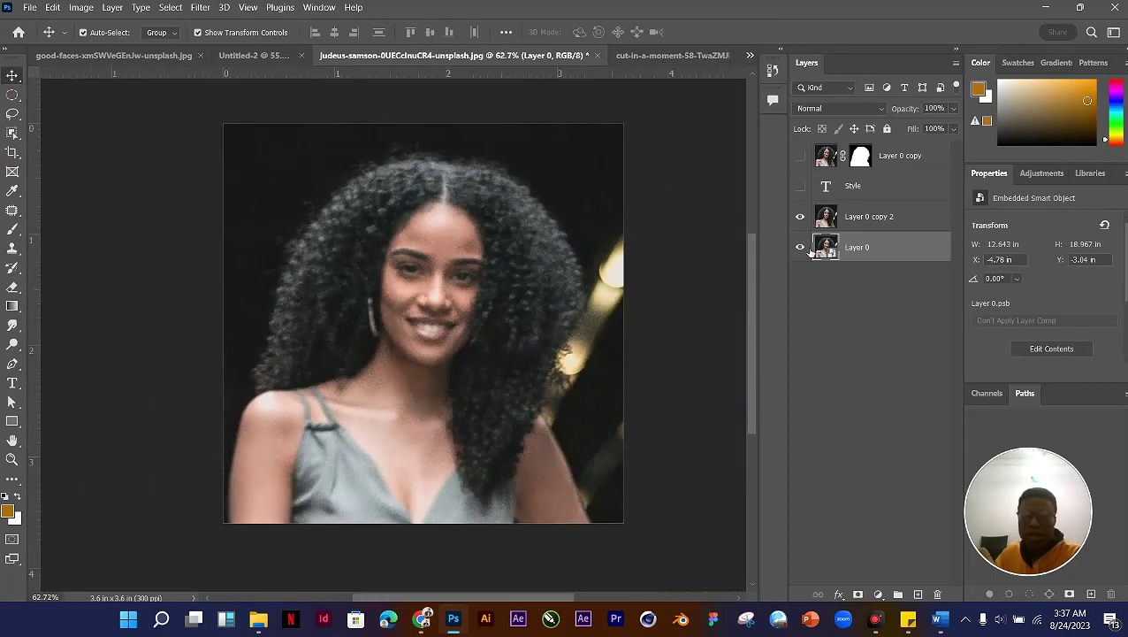
double_click(881, 217)
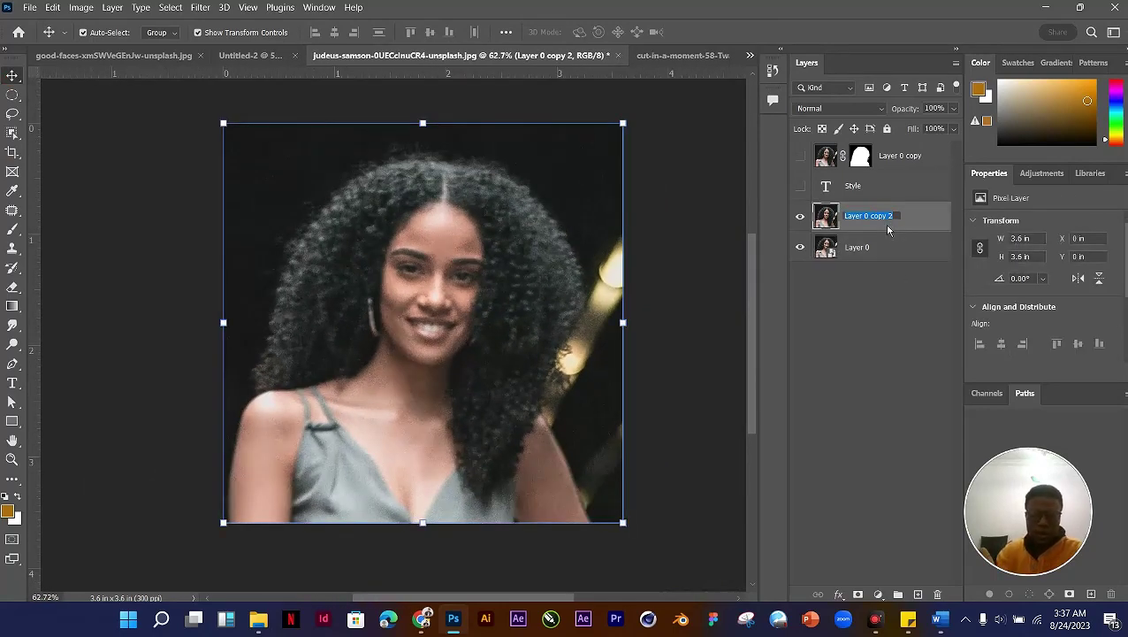
type("Non Smart Object")
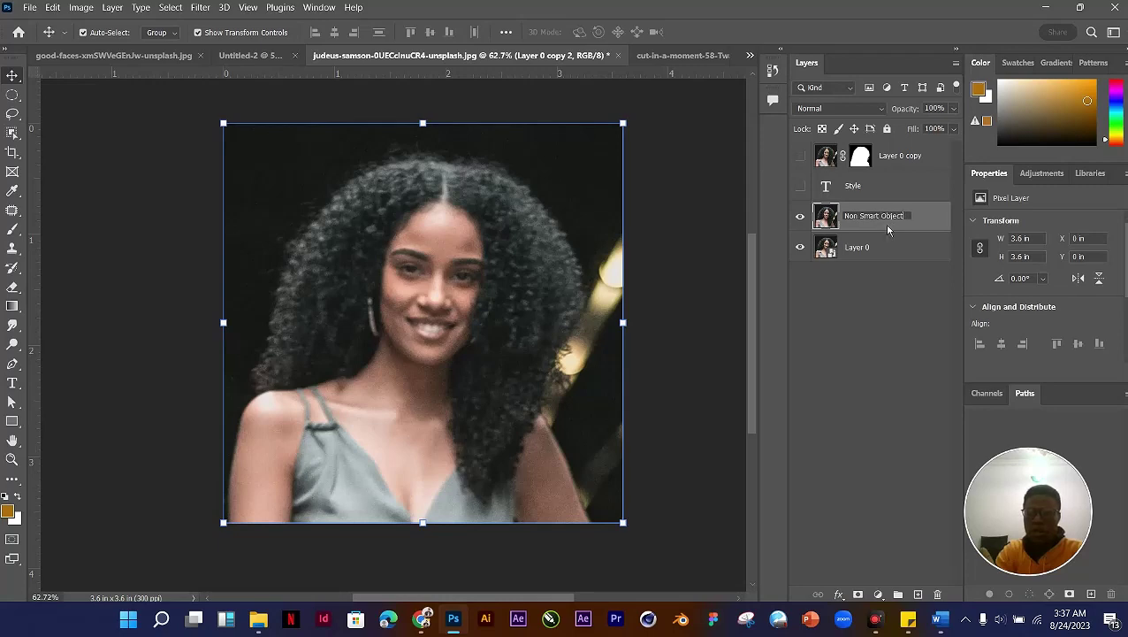
key("Return")
Step: Rename the converted Layer 0 as Smart Object
double_click(857, 247)
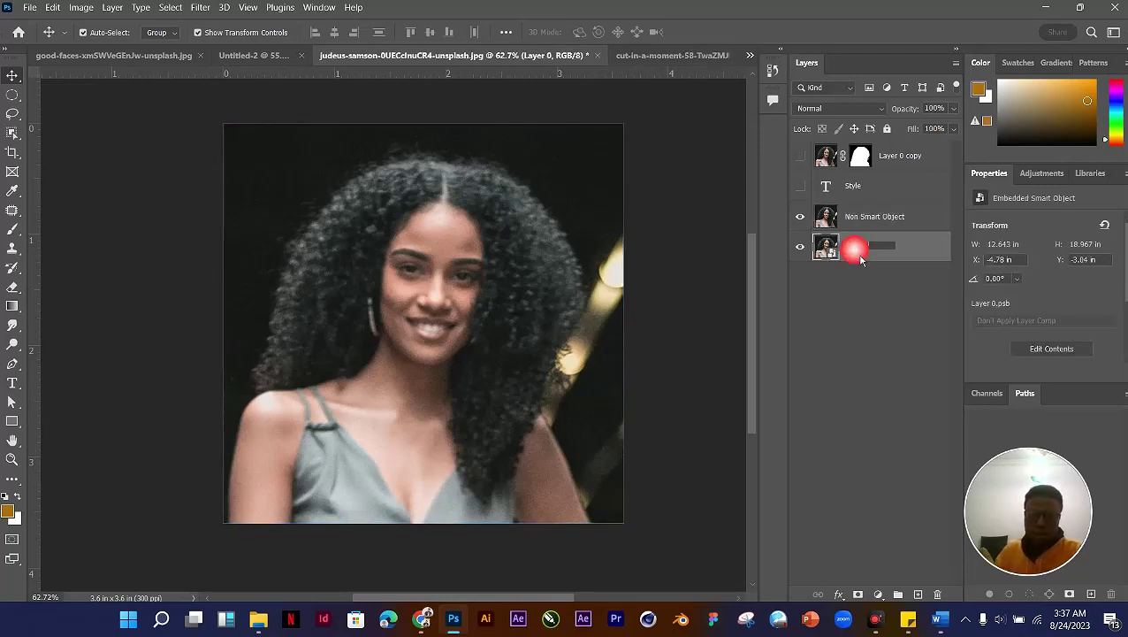
type("Sma")
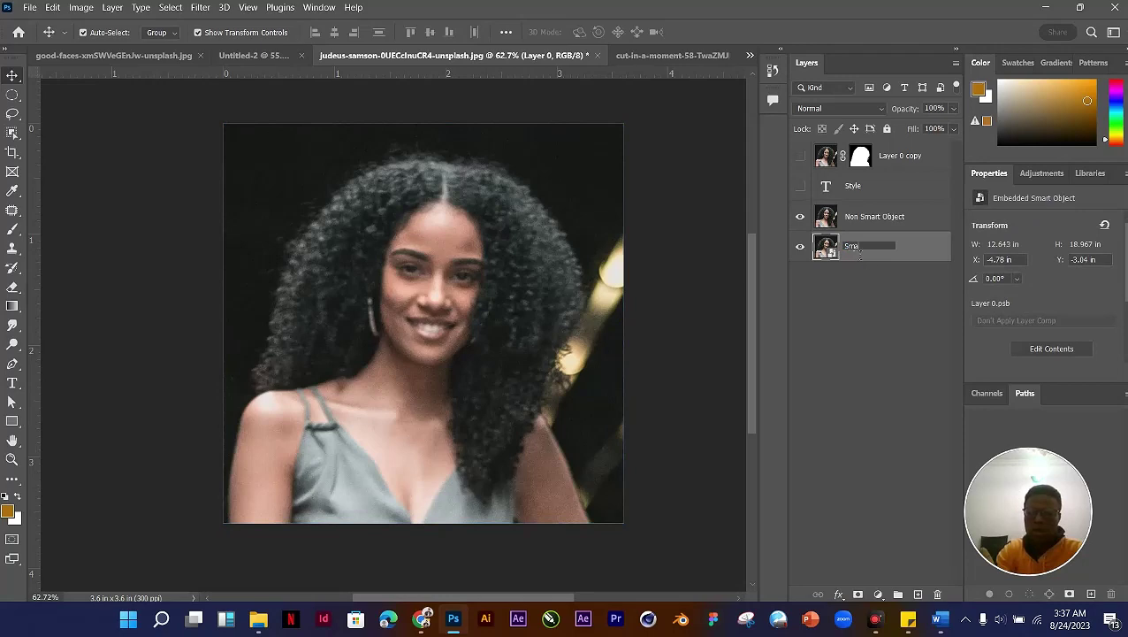
type("rt Object")
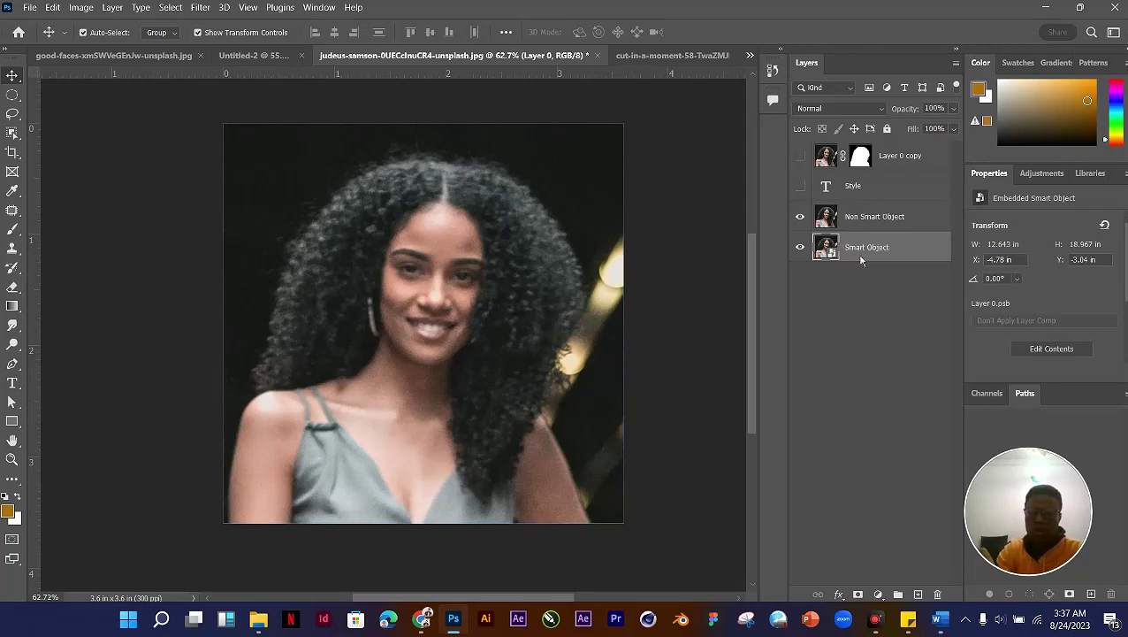
key("Return")
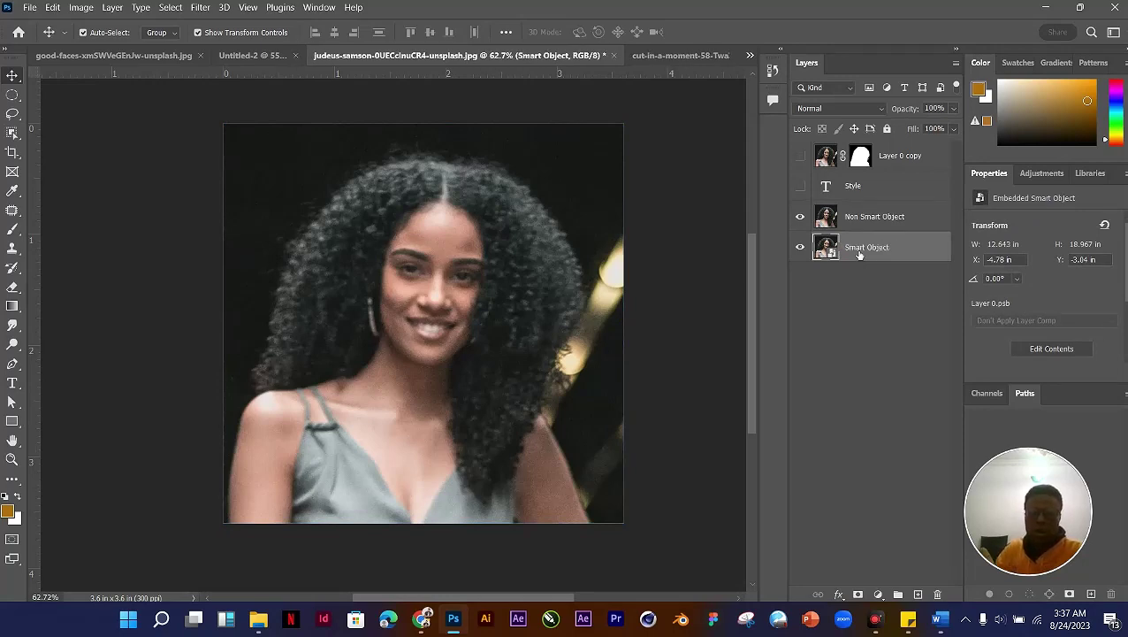
Step: Toggle the Non Smart Object layer off and on for comparison, and hide the Smart Object layer
left_click(800, 217)
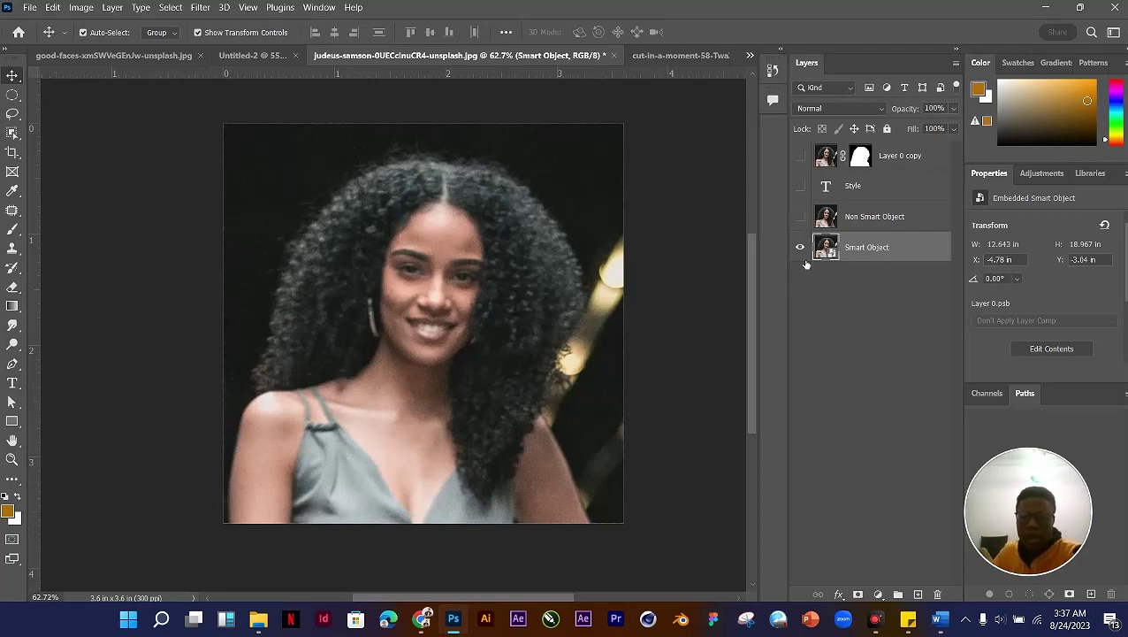
left_click(799, 217)
left_click(800, 248)
scroll(535, 274, "up", 4)
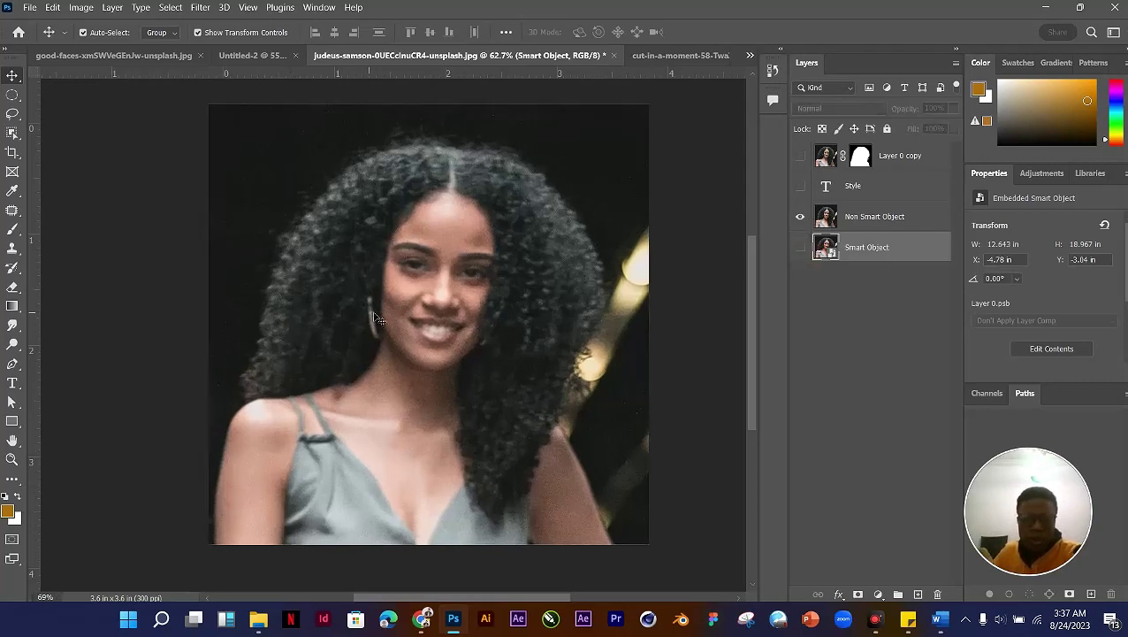
Step: Select the Non Smart Object layer and scale it down in two passes to about 0.22 in square
left_click(427, 309)
scroll(428, 309, "down", 6)
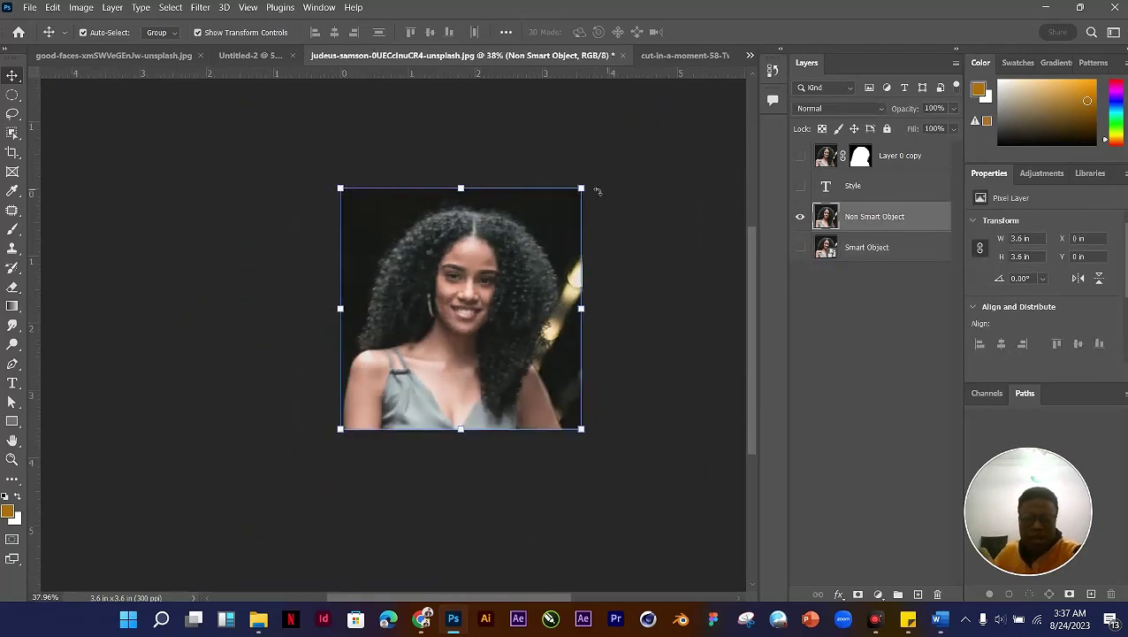
left_click_drag(582, 188, 442, 311)
key("Return")
scroll(482, 281, "up", 2)
left_click_drag(482, 280, 439, 334)
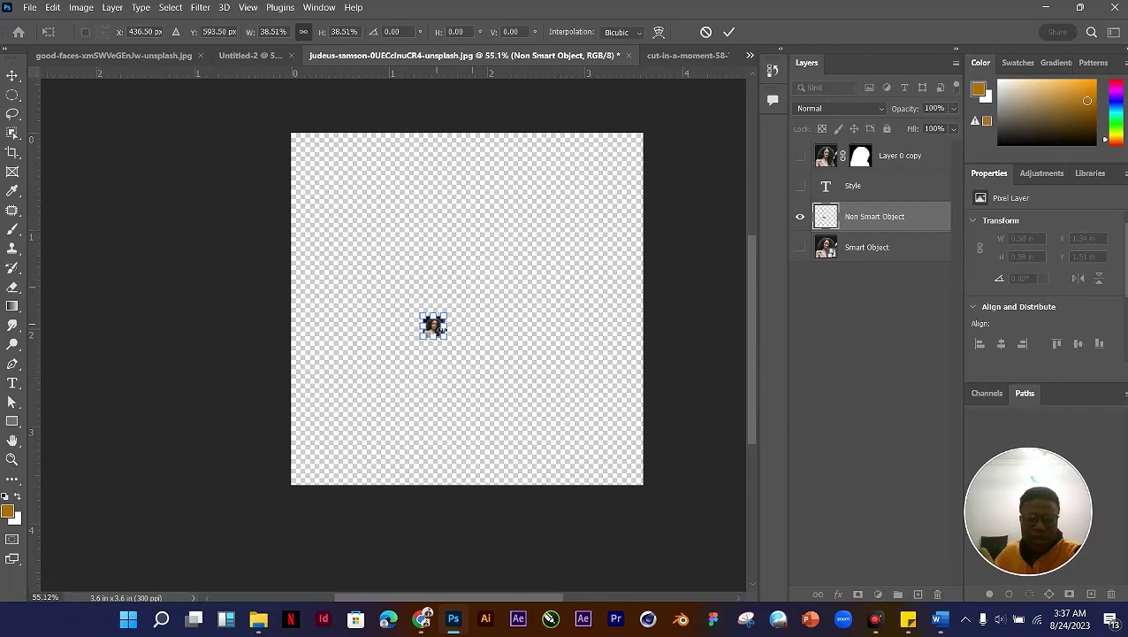
key("Return")
scroll(443, 343, "up", 2)
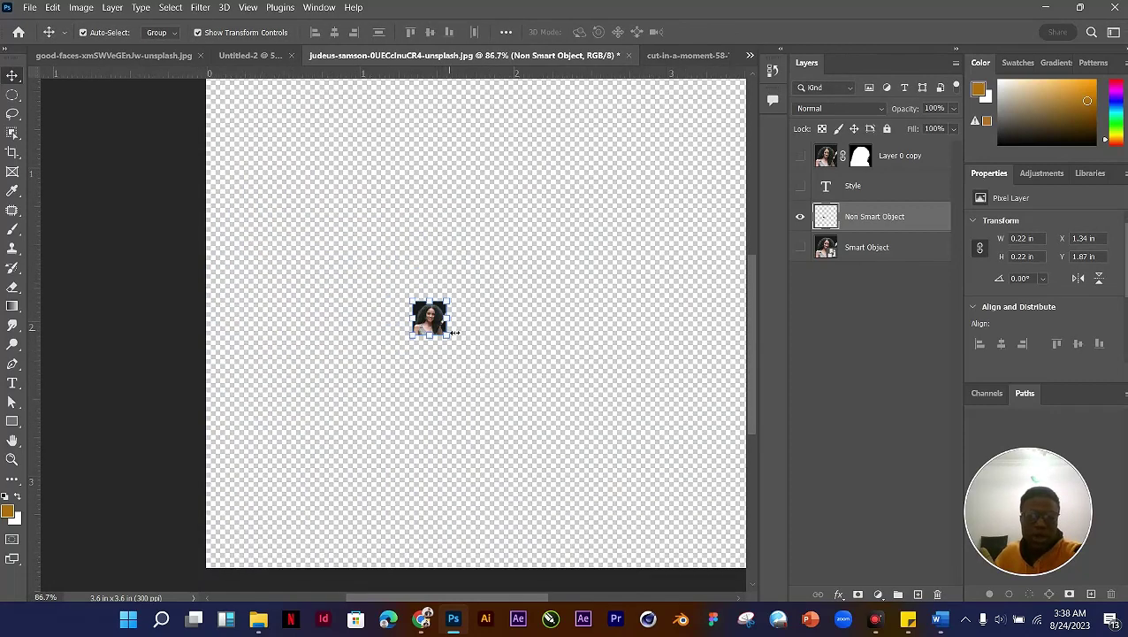
scroll(455, 333, "down", 2)
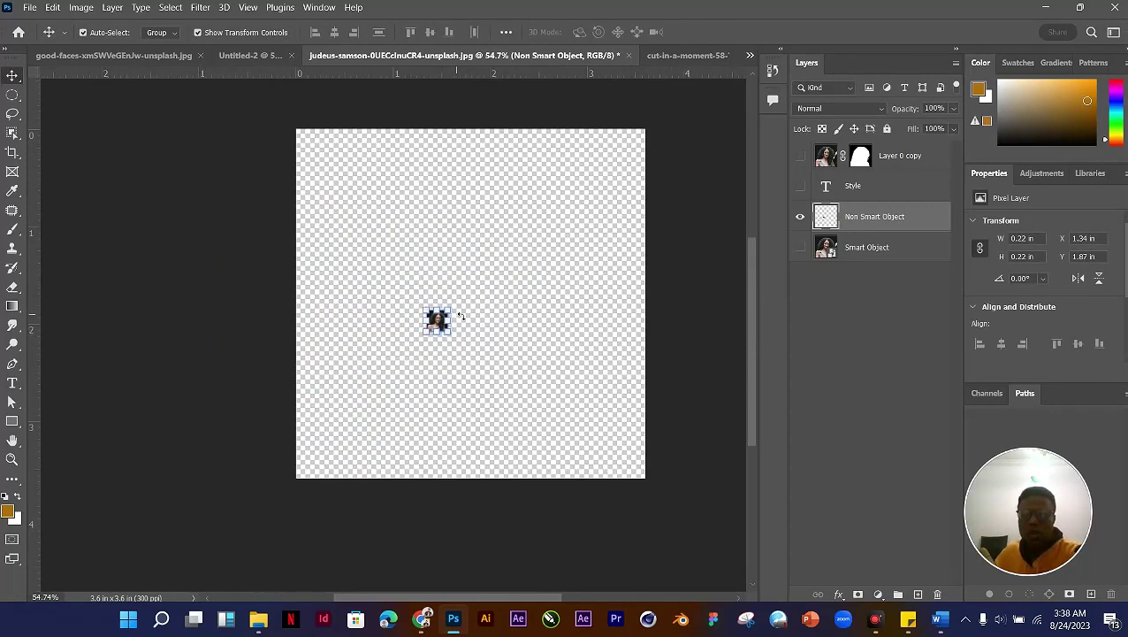
Step: Try to enlarge the tiny Non Smart Object layer to about 842%
key("ctrl+t")
left_click_drag(453, 310, 638, 173)
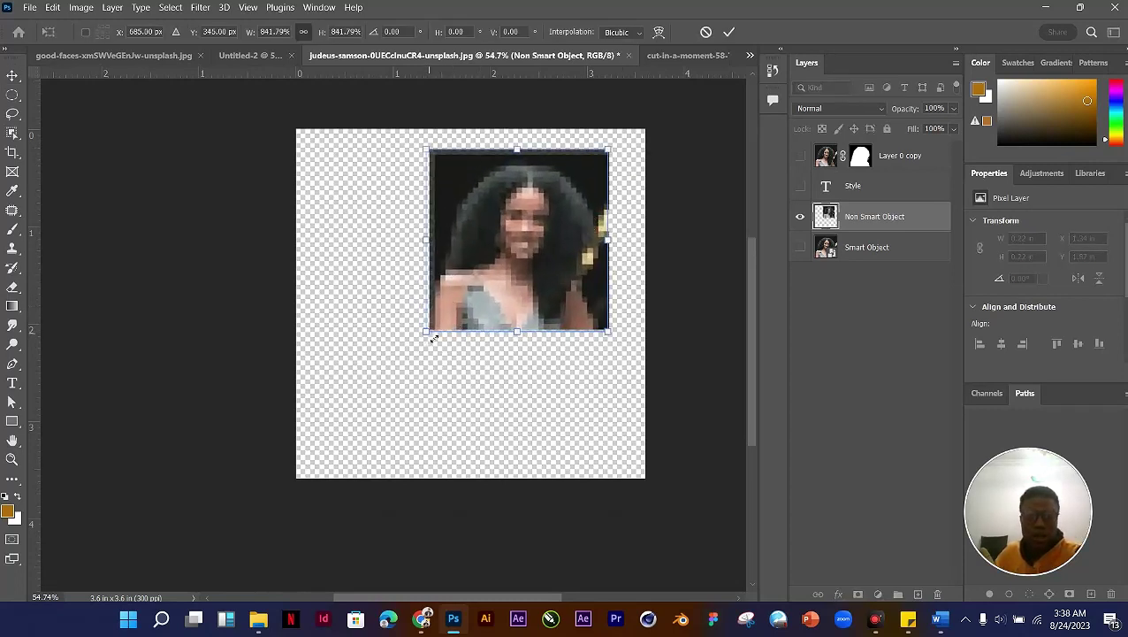
key("Escape")
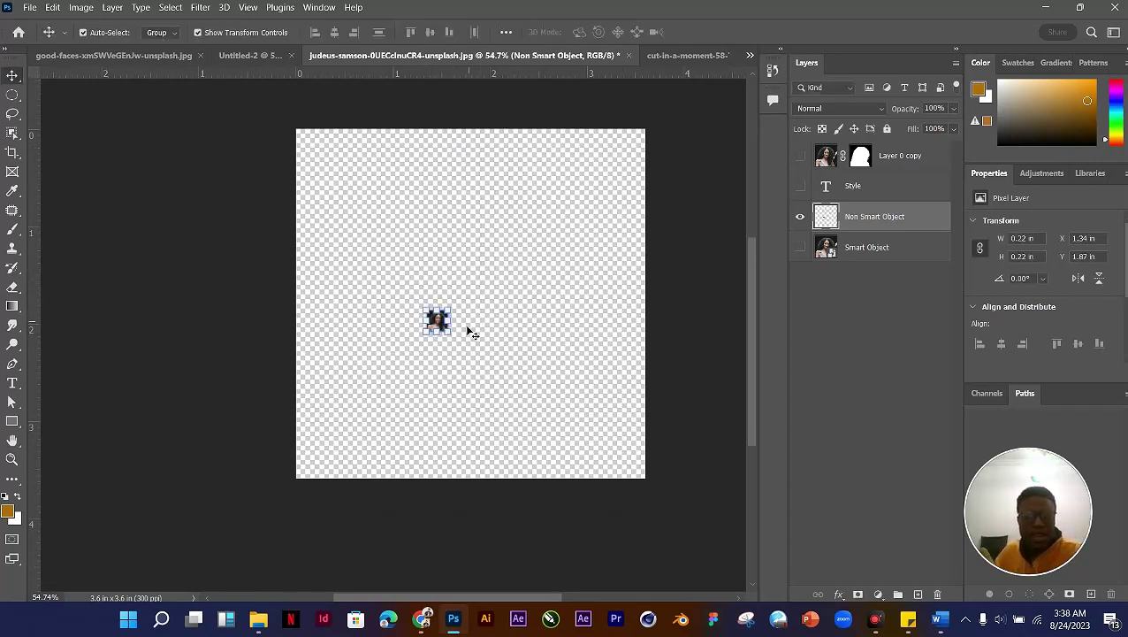
Step: Shrink the Non Smart Object layer to 8.33% around its center, commit it, and enlarge it again to about 3.13 in square
left_click_drag(466, 339, 487, 288)
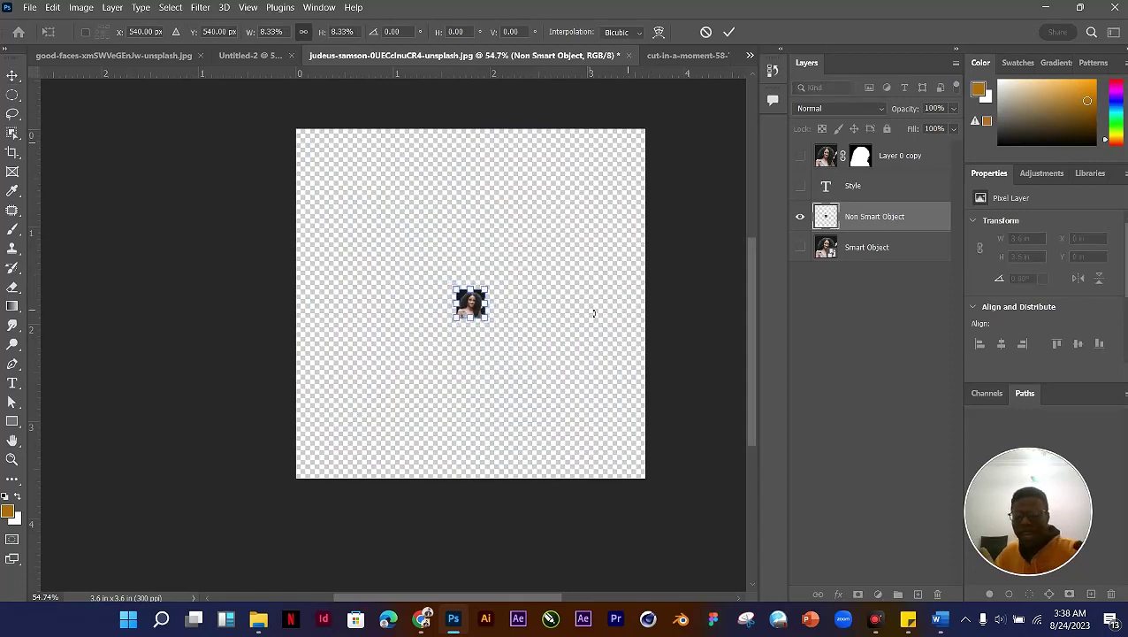
key("Return")
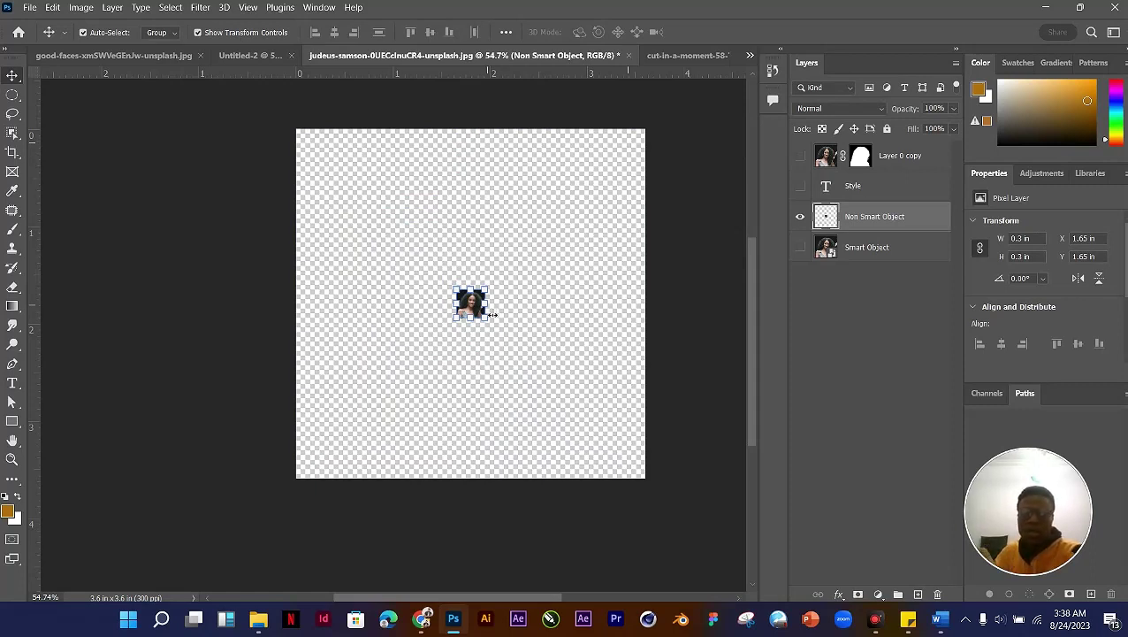
left_click_drag(491, 323, 607, 440)
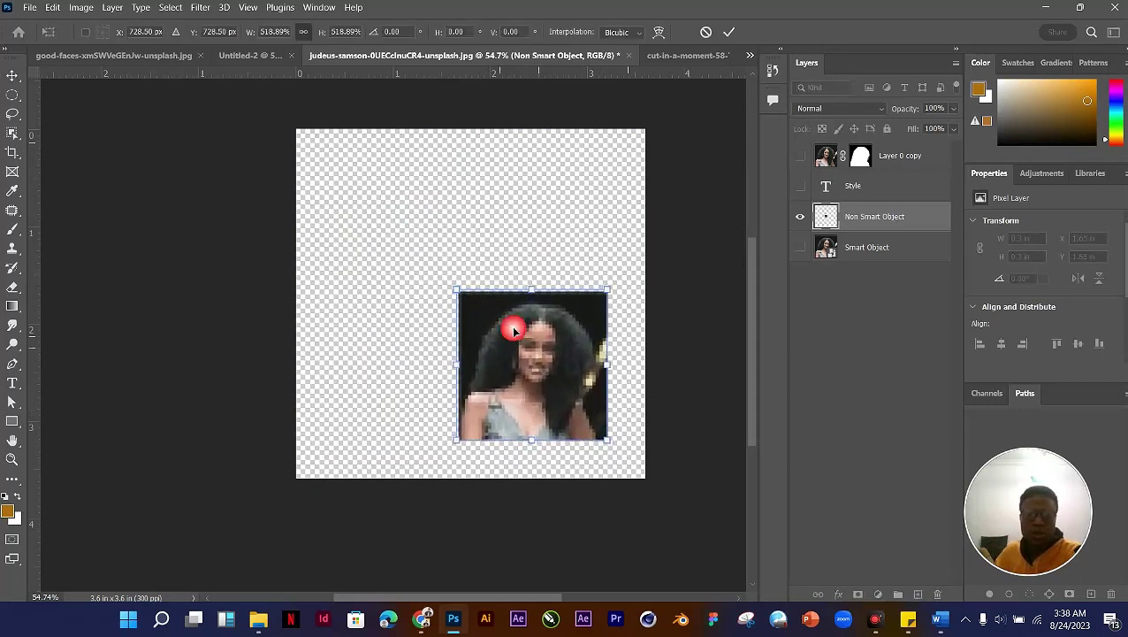
left_click_drag(461, 298, 315, 147)
left_click_drag(618, 445, 618, 452)
key("Return")
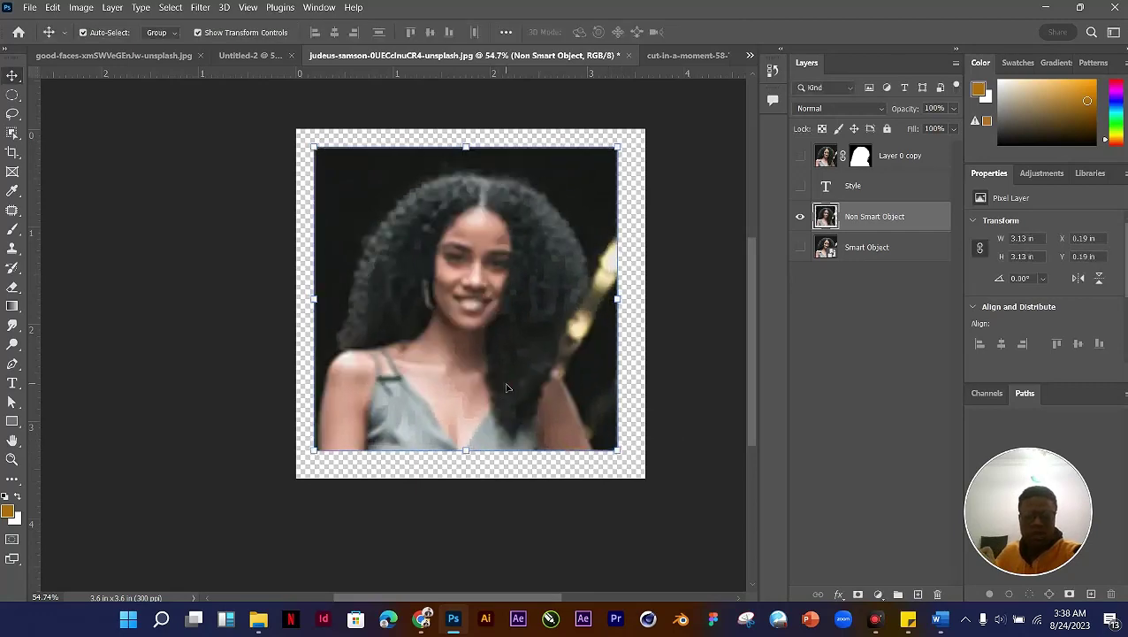
scroll(506, 313, "up", 3)
scroll(507, 314, "down", 2)
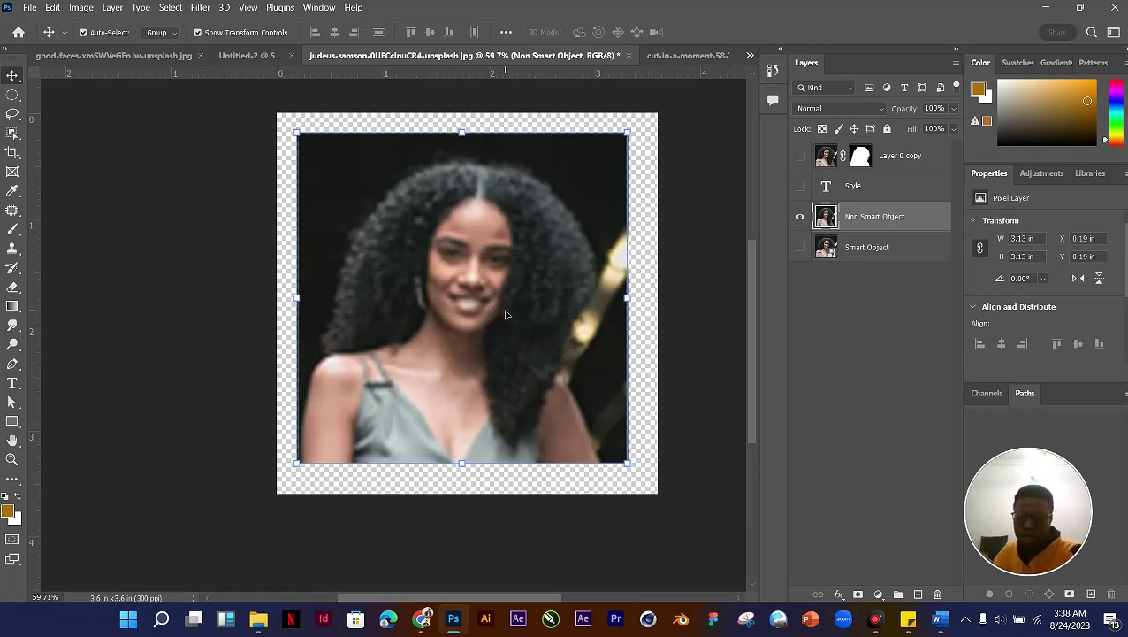
Step: Hide the Non Smart Object layer, and select and show the Smart Object layer
left_click(801, 218)
left_click(874, 252)
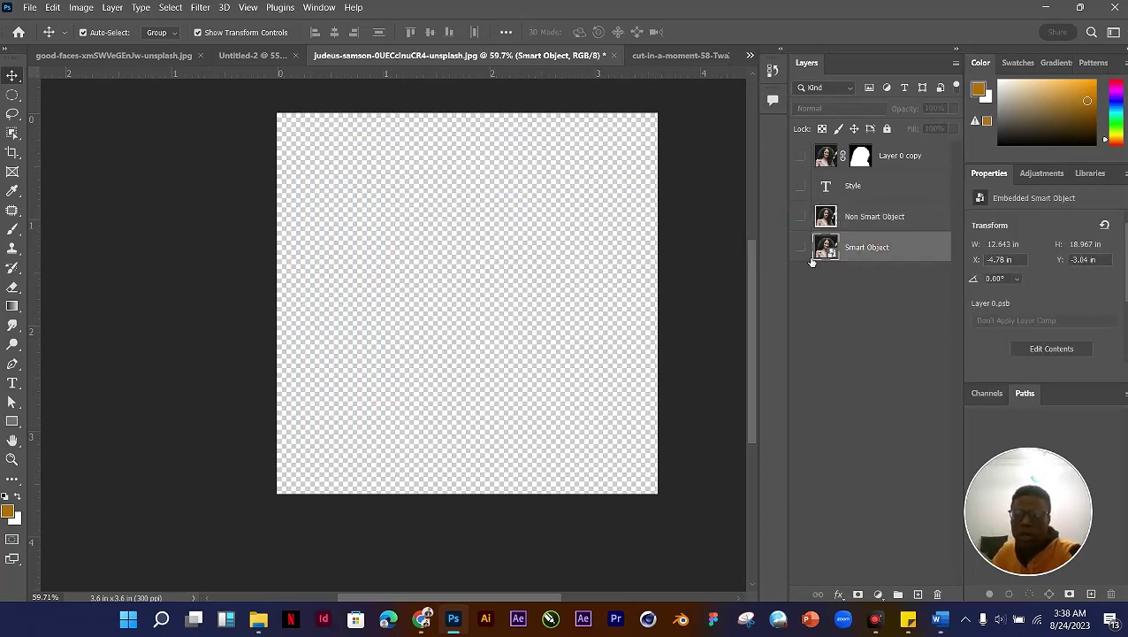
left_click(800, 248)
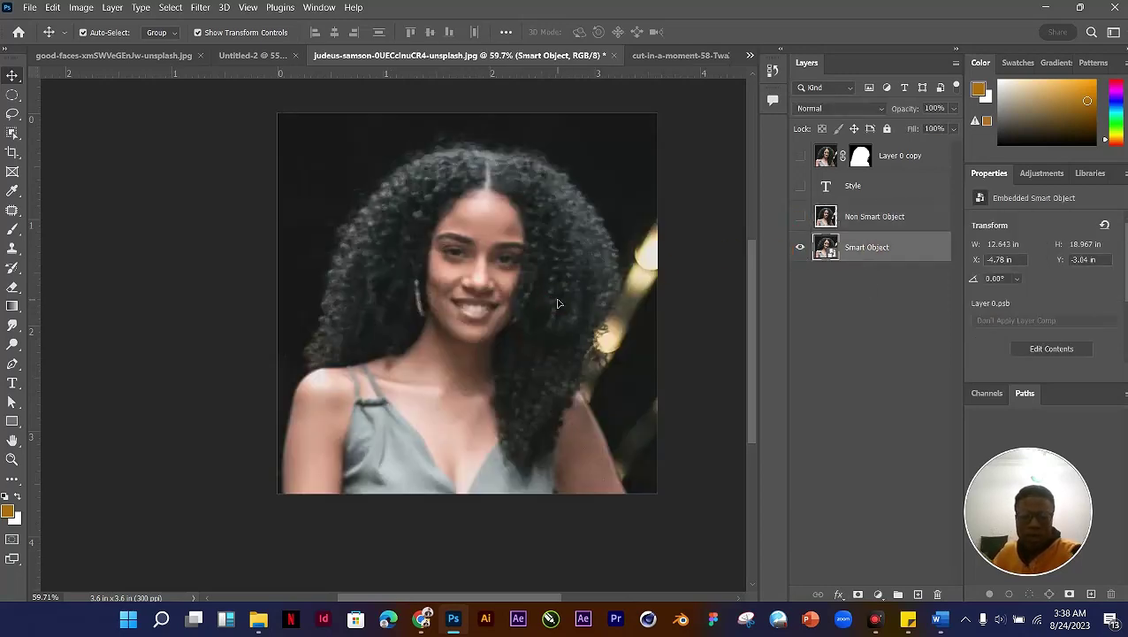
Step: Scale the Smart Object layer down to 0.13%, about 0.06 in wide, placing it inside the canvas
scroll(557, 303, "down", 6)
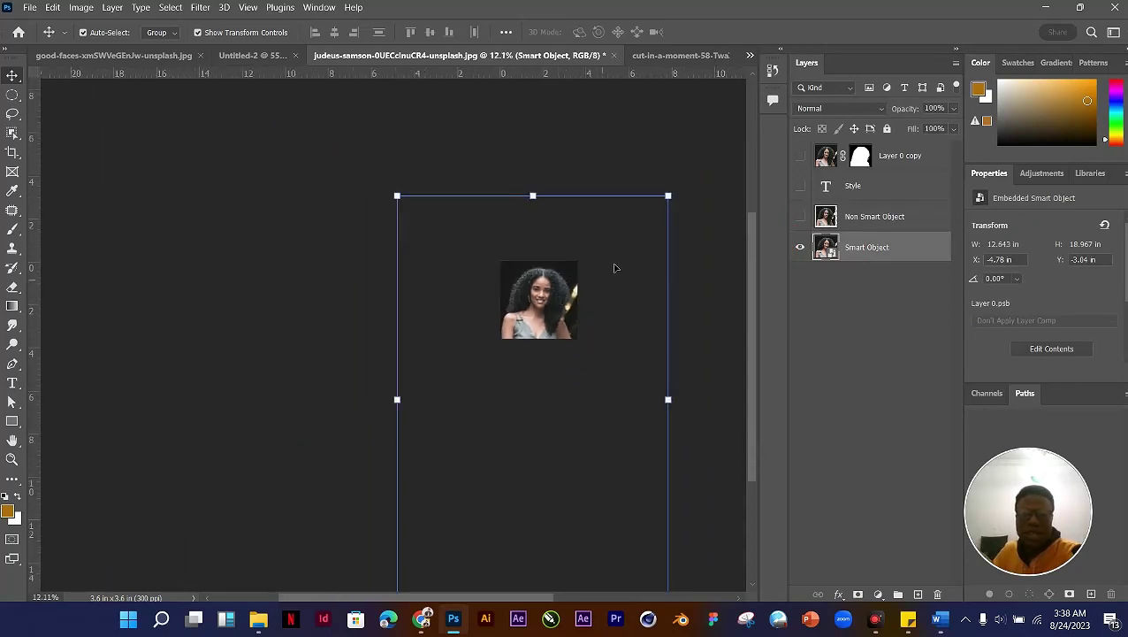
scroll(672, 200, "up", 2)
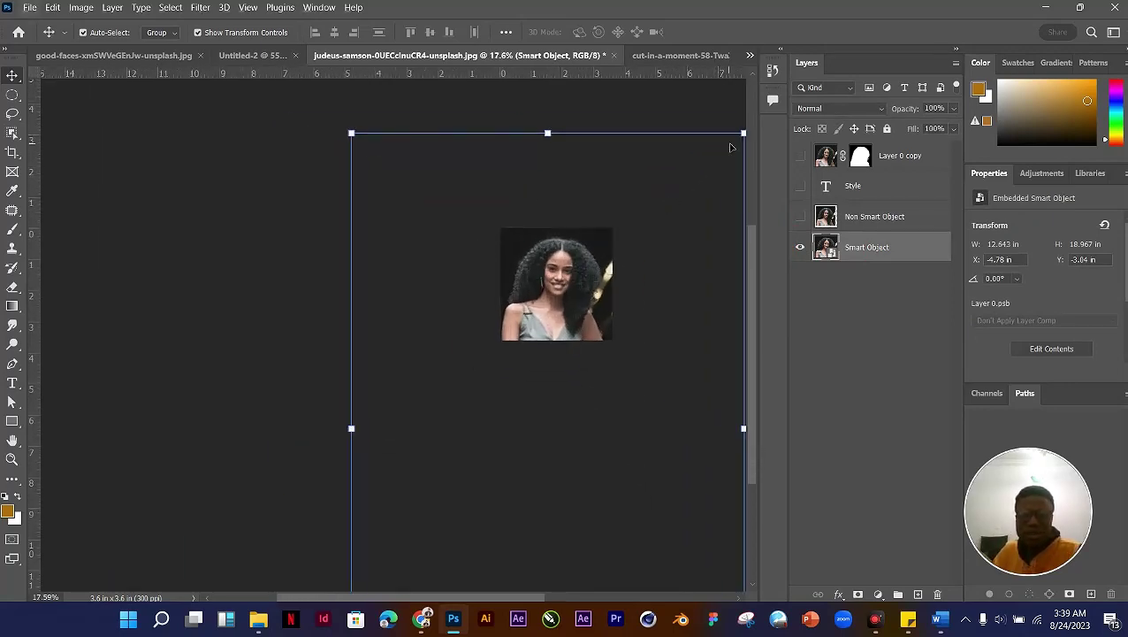
left_click_drag(744, 135, 585, 365)
scroll(579, 389, "up", 2)
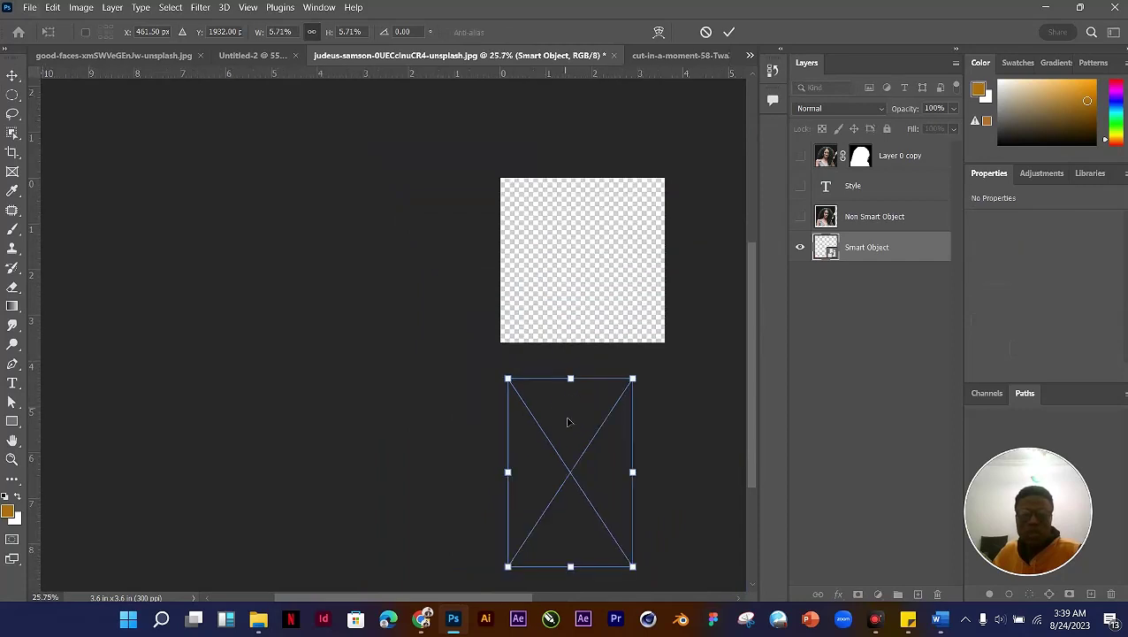
left_click_drag(569, 422, 594, 206)
left_click_drag(654, 156, 594, 250)
key("Return")
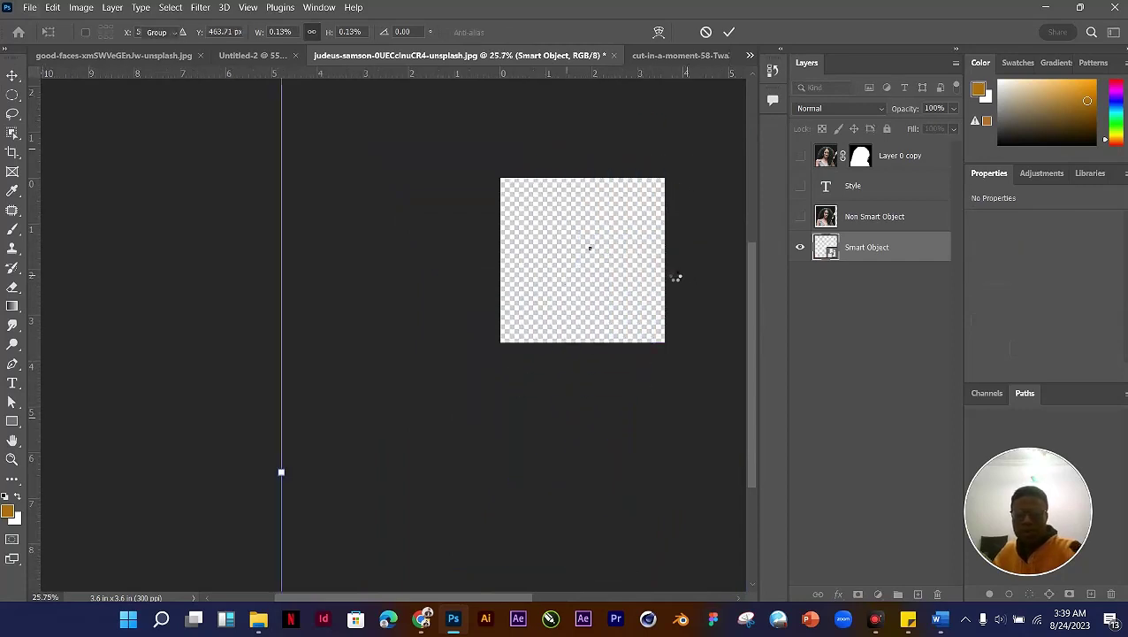
Step: Enlarge the tiny Smart Object to 8.25%, about 3.96 by 5.94 in, and reposition it so the woman's face shows on the canvas
scroll(641, 265, "up", 4)
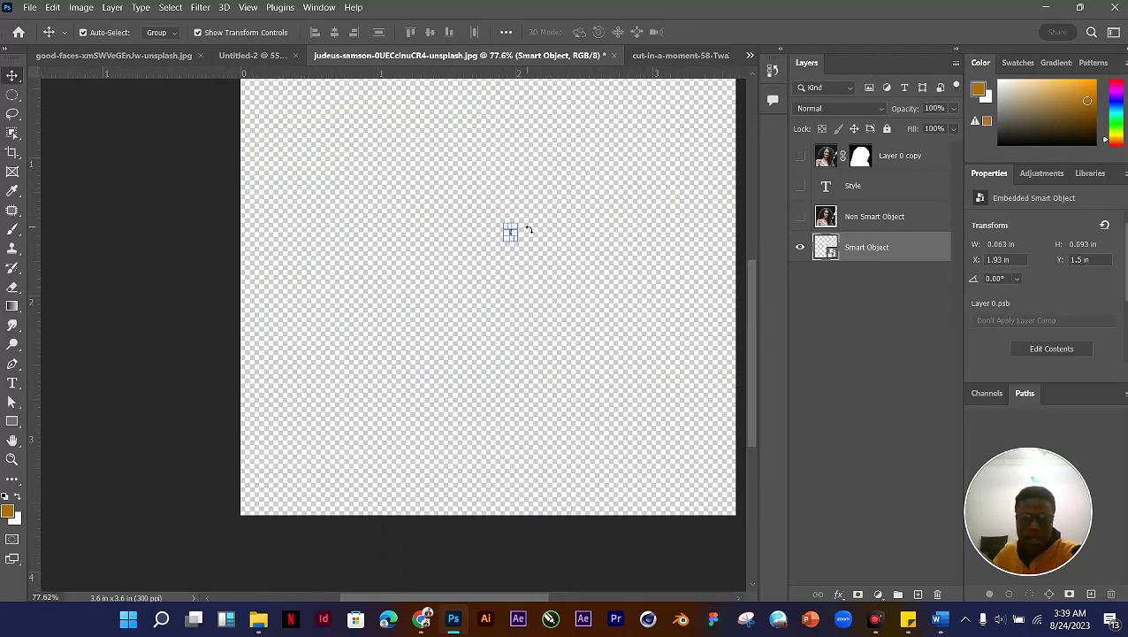
scroll(513, 239, "down", 2)
left_click(640, 273)
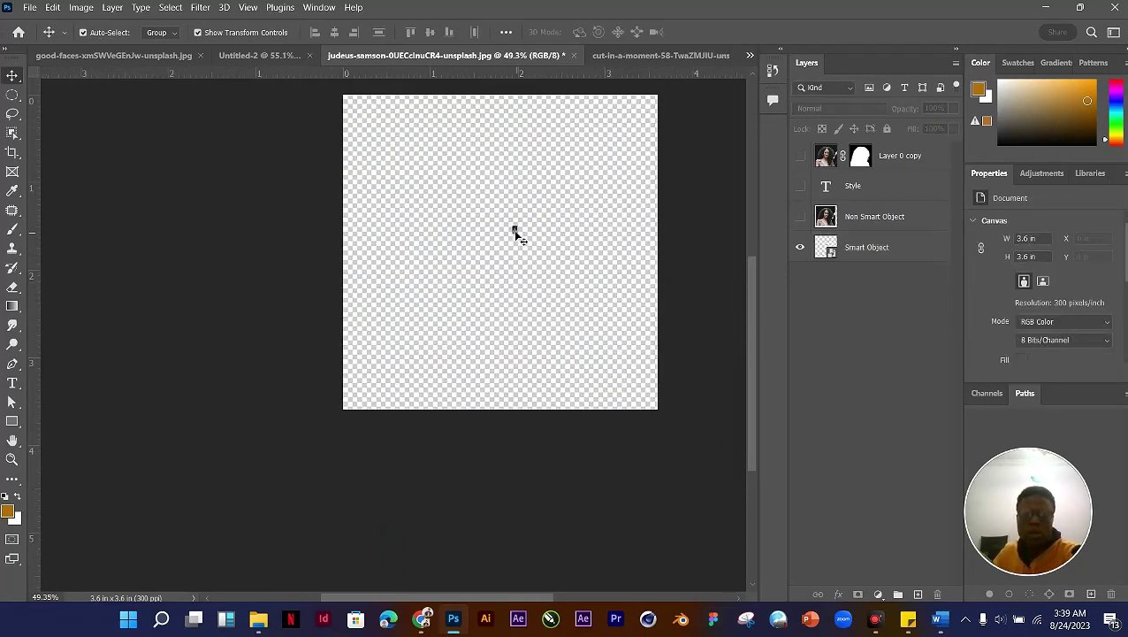
left_click(514, 232)
key("ctrl+t")
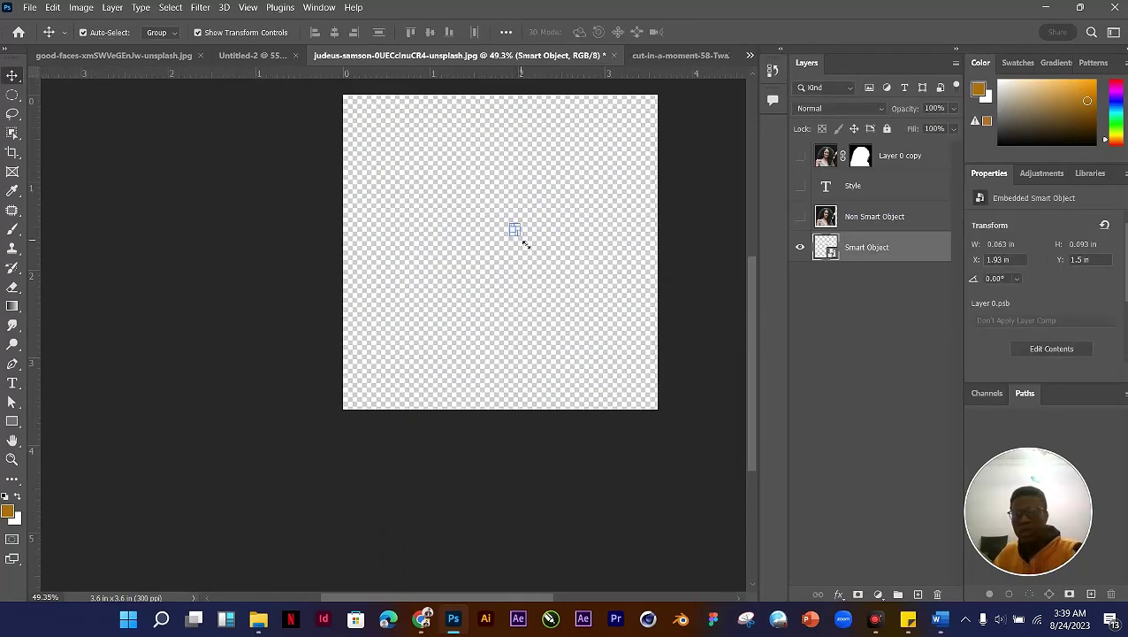
left_click_drag(523, 240, 712, 428)
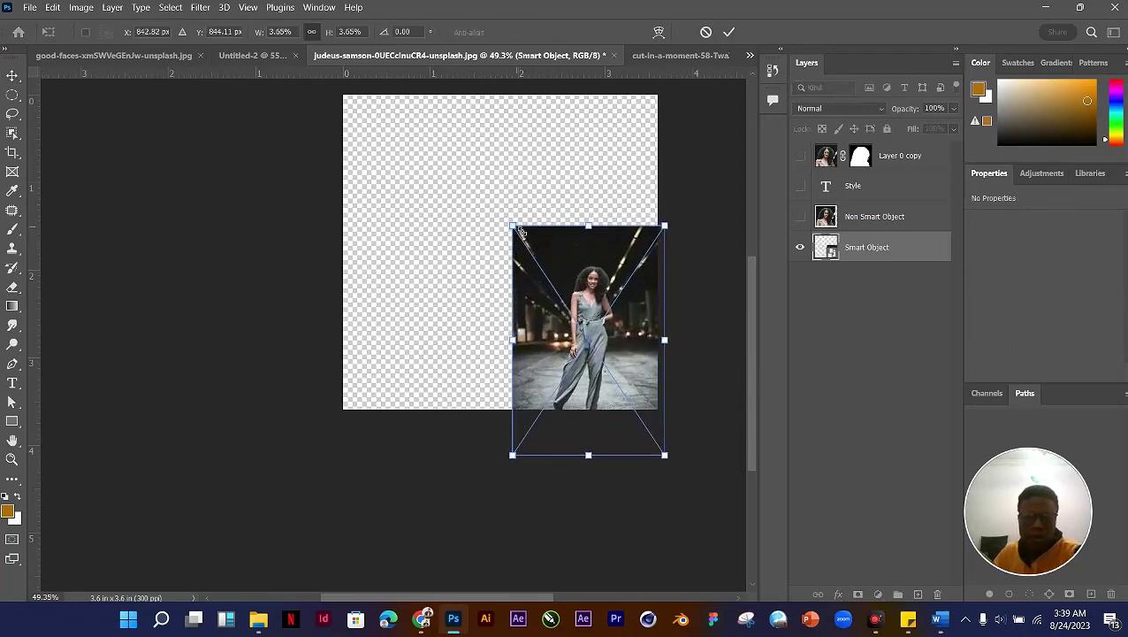
left_click_drag(521, 232, 314, 25)
scroll(569, 309, "up", 1)
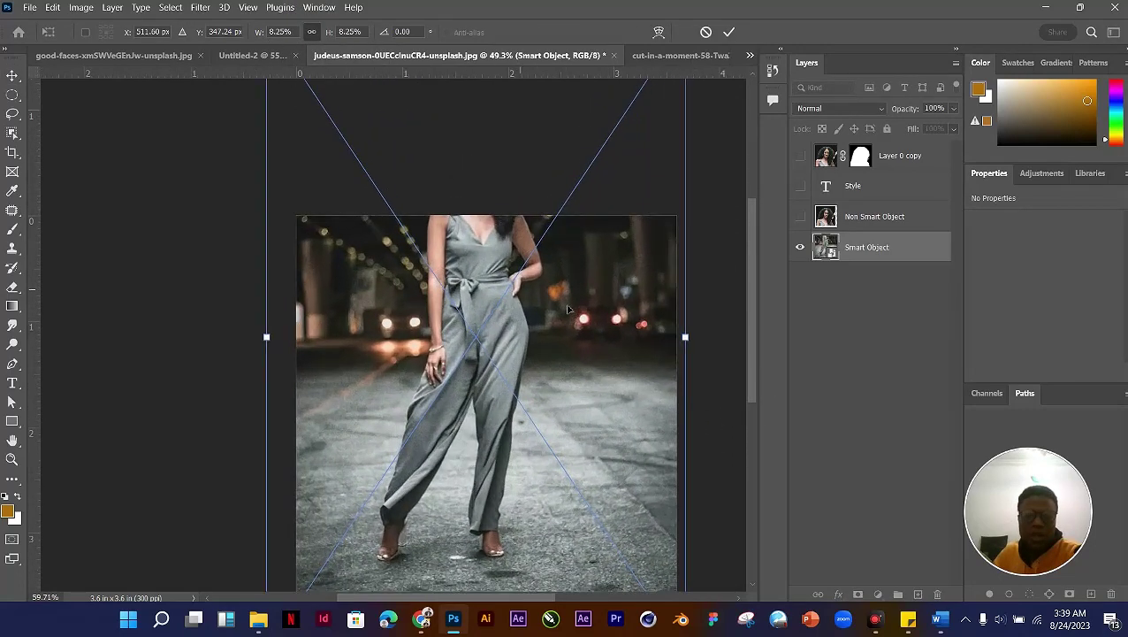
left_click_drag(569, 309, 522, 372)
scroll(480, 240, "up", 2)
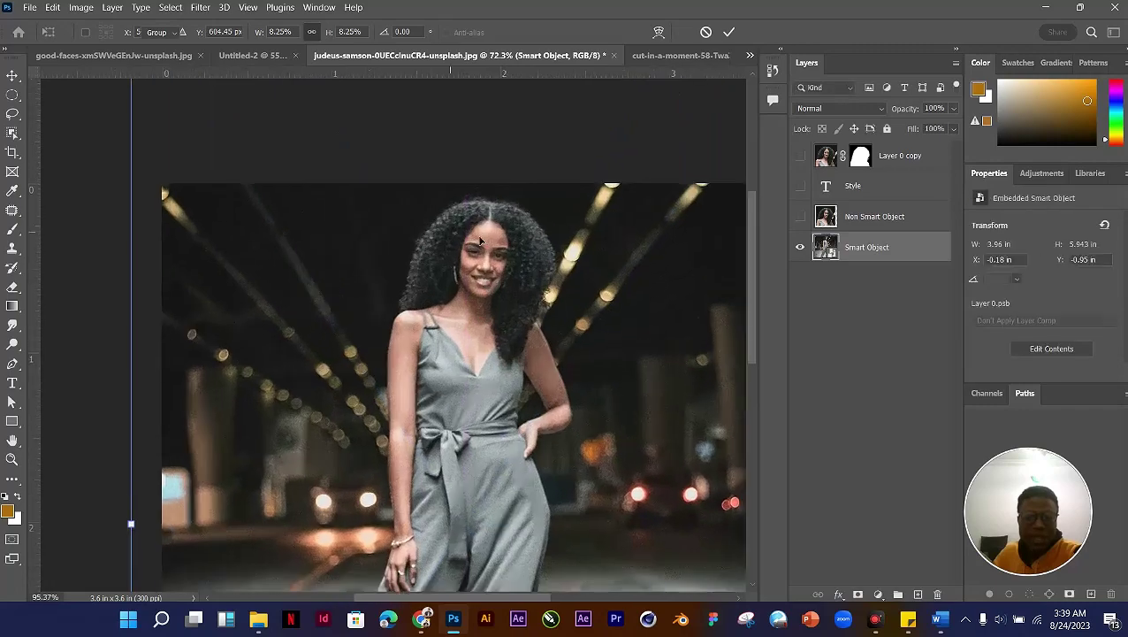
key("Return")
Step: Inspect the enlarged Smart Object up close and move it down to a Y position of about -0.42 in
scroll(480, 240, "up", 2)
scroll(495, 261, "down", 1)
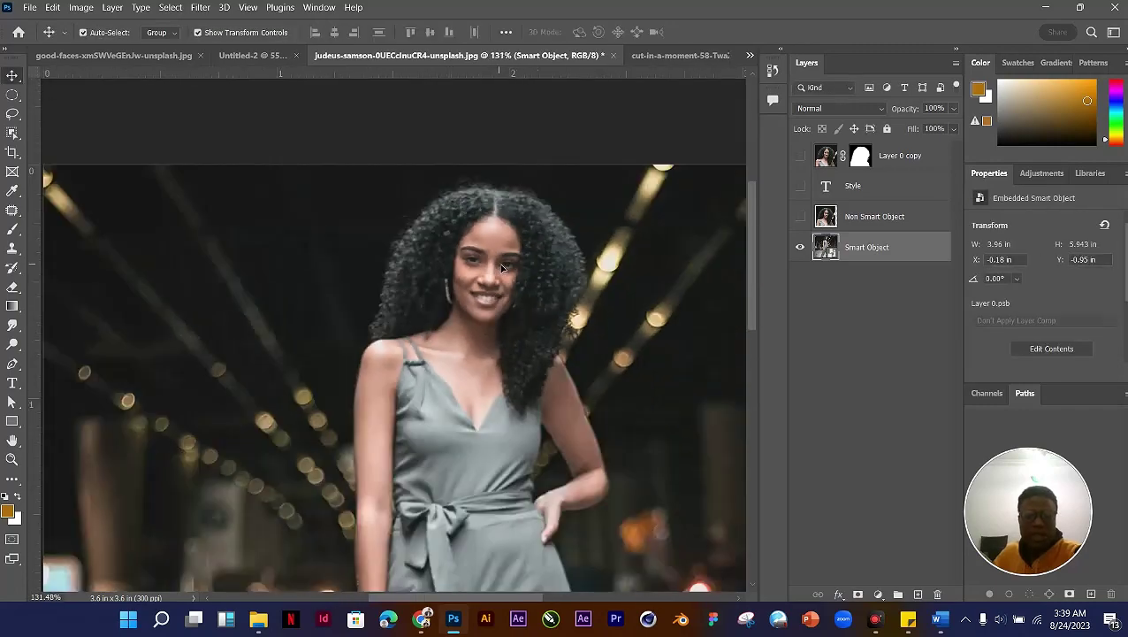
scroll(501, 267, "down", 2)
left_click_drag(501, 255, 506, 318)
scroll(509, 259, "down", 2)
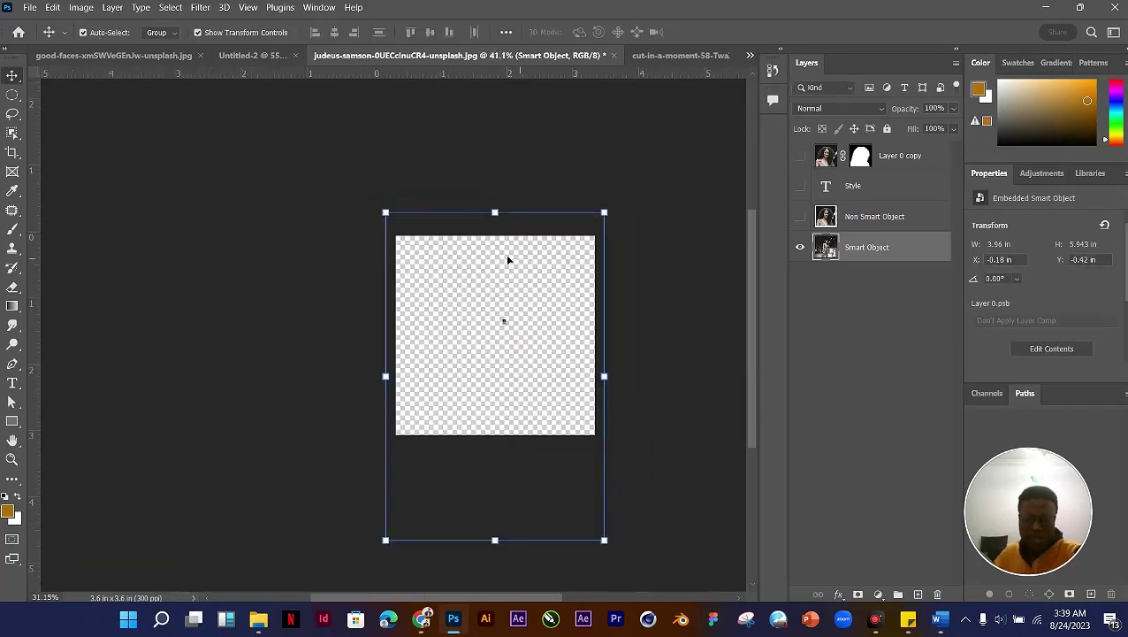
scroll(508, 259, "up", 3)
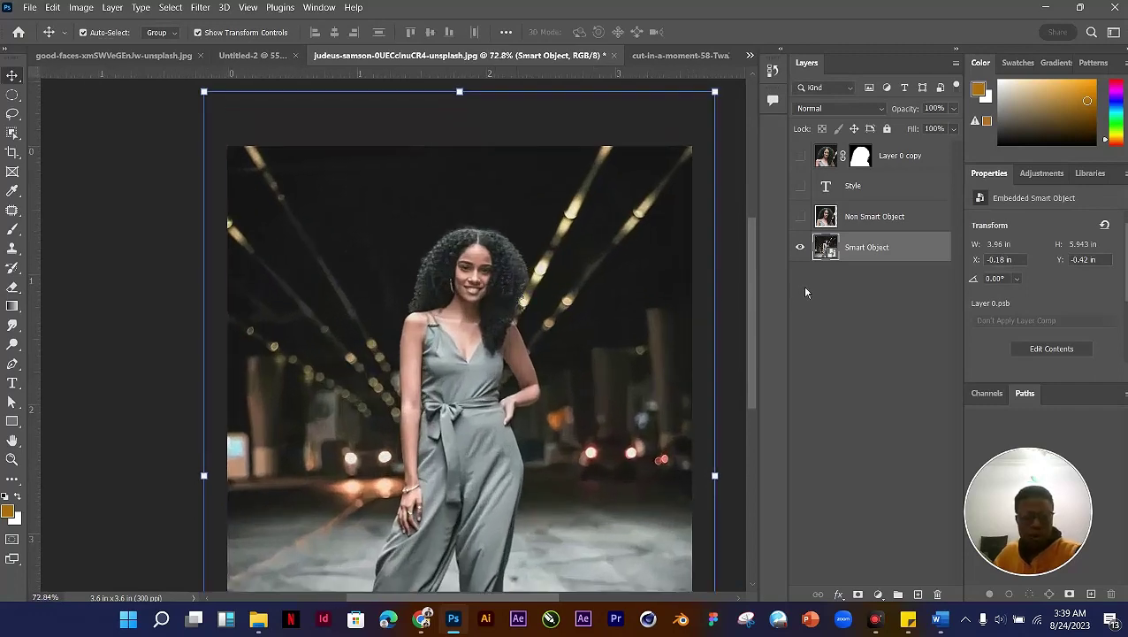
key("F4")
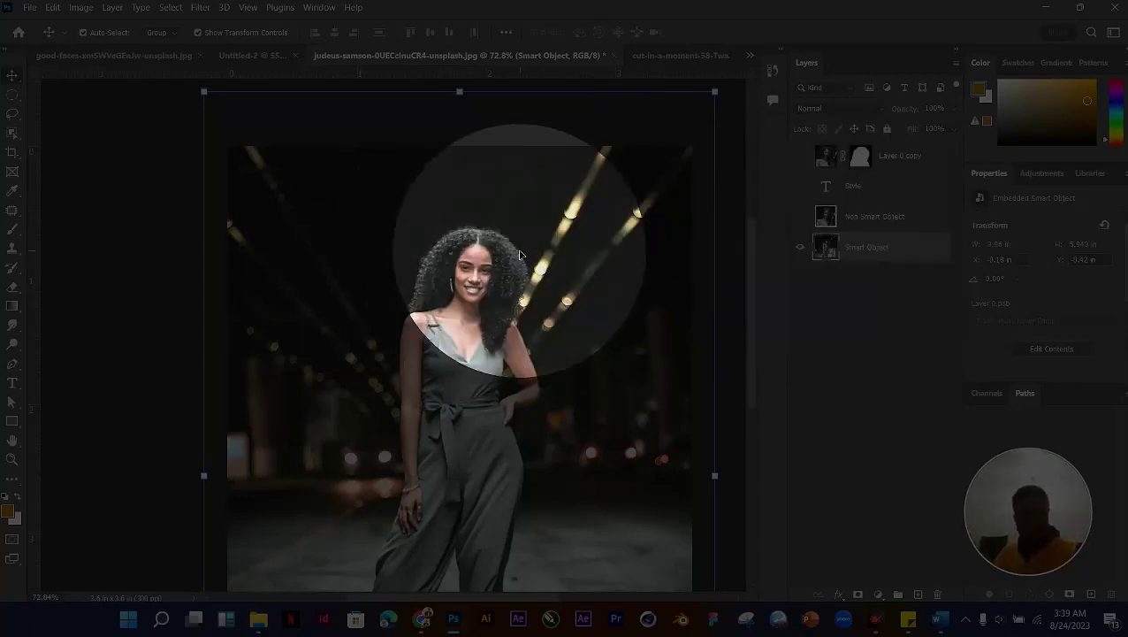
scroll(520, 254, "down", 5)
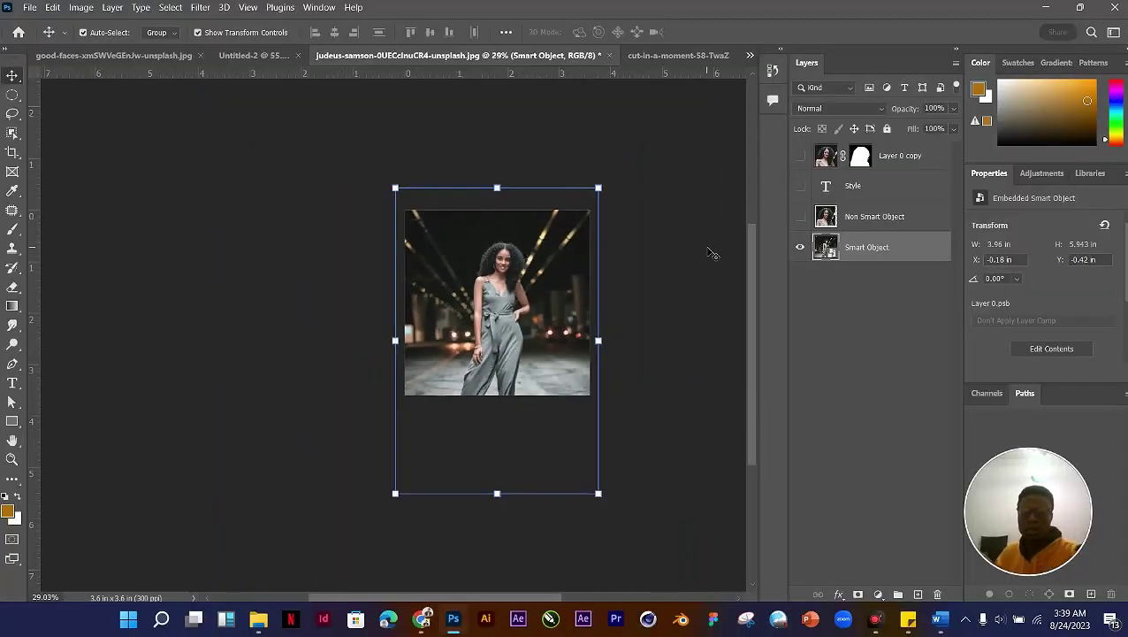
Step: Revert the document's history to the Move state before the layer was copied, converted and cropped, and deselect all layers
left_click(873, 221)
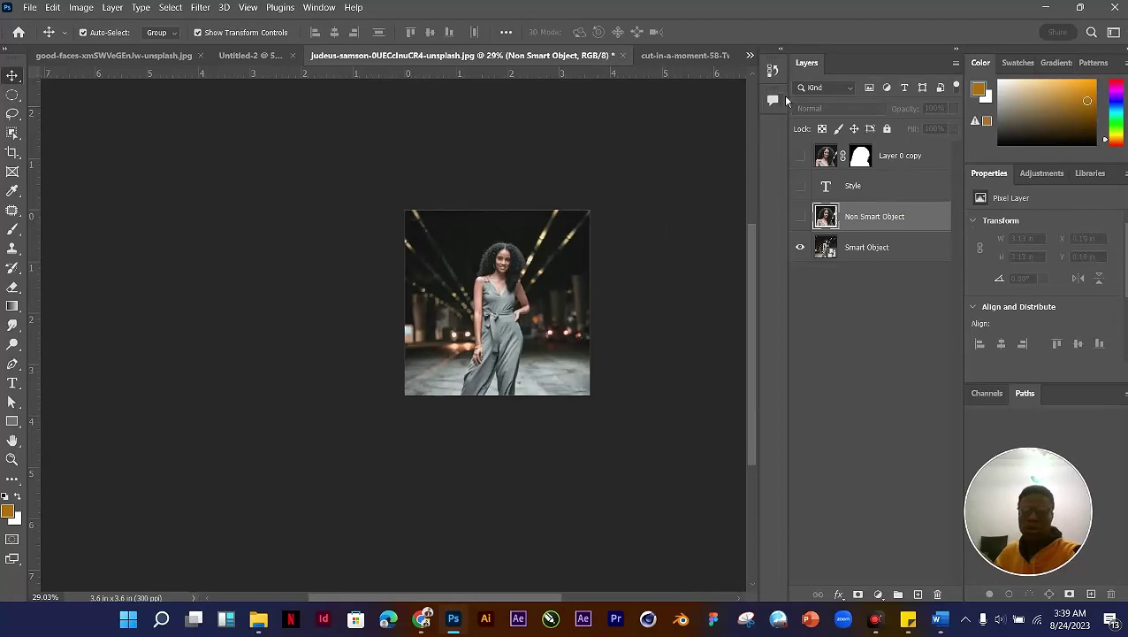
left_click(772, 70)
left_click(663, 270)
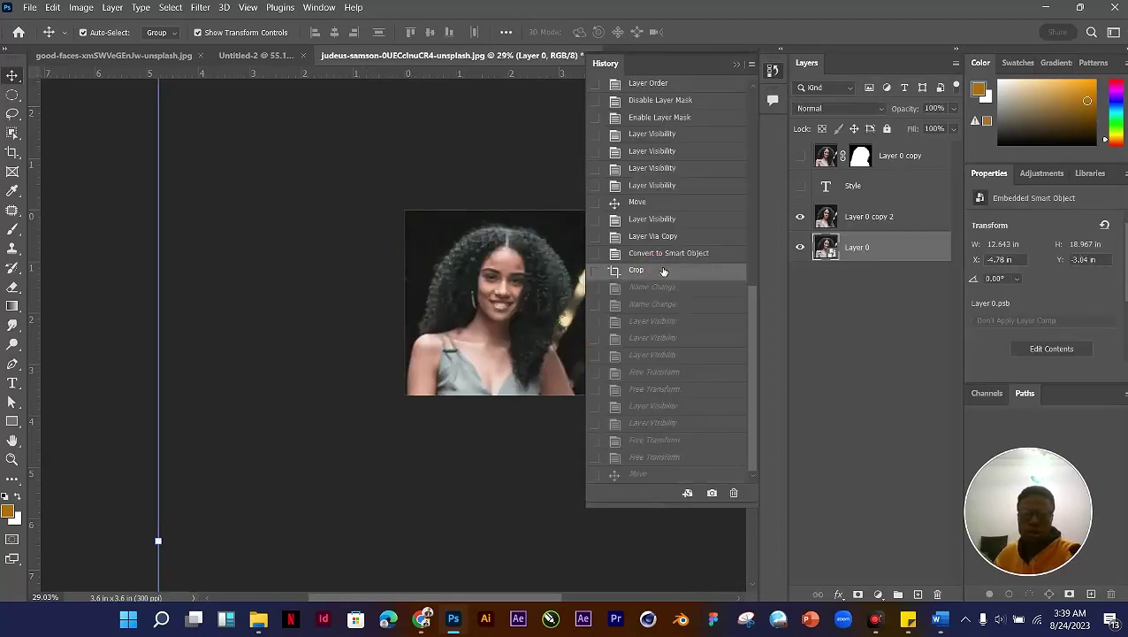
left_click(672, 233)
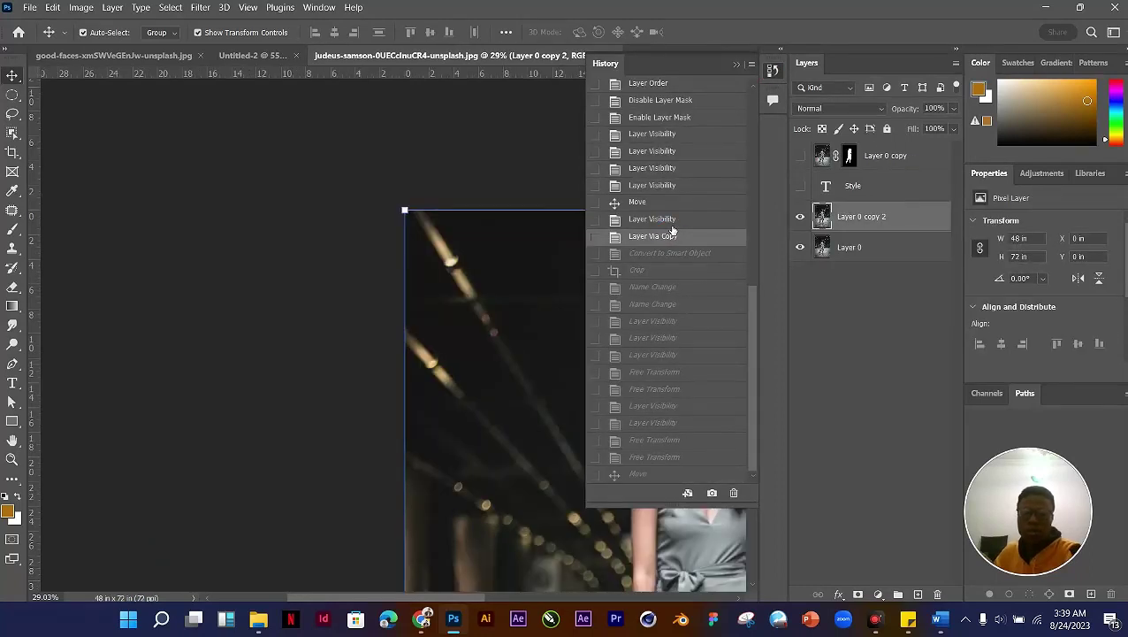
left_click(672, 221)
left_click(667, 204)
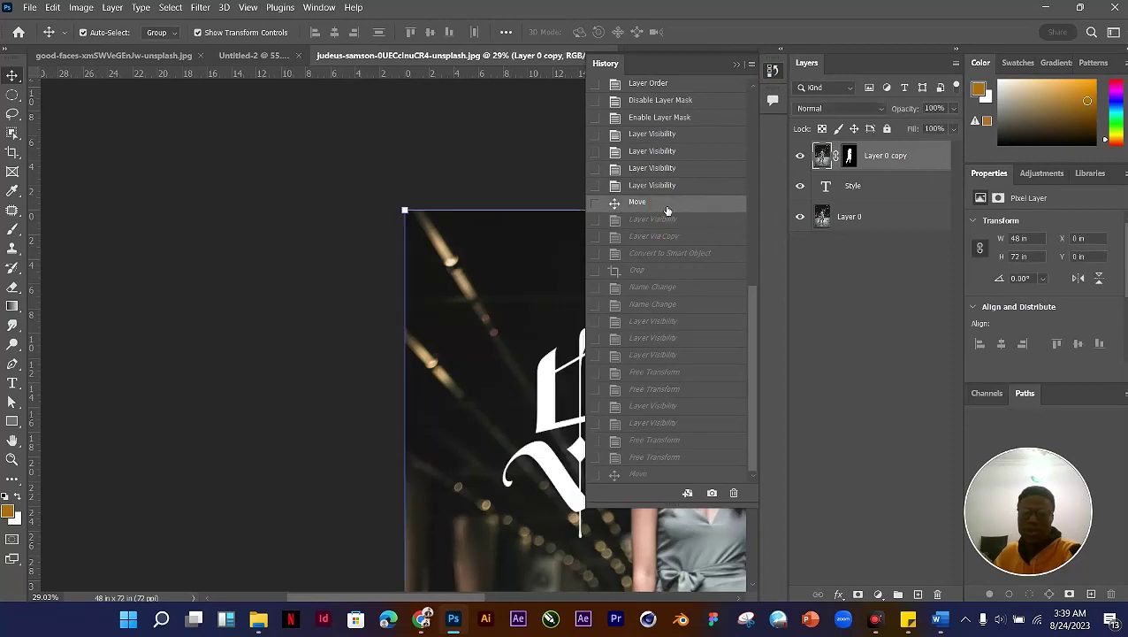
left_click(738, 64)
scroll(475, 241, "down", 5)
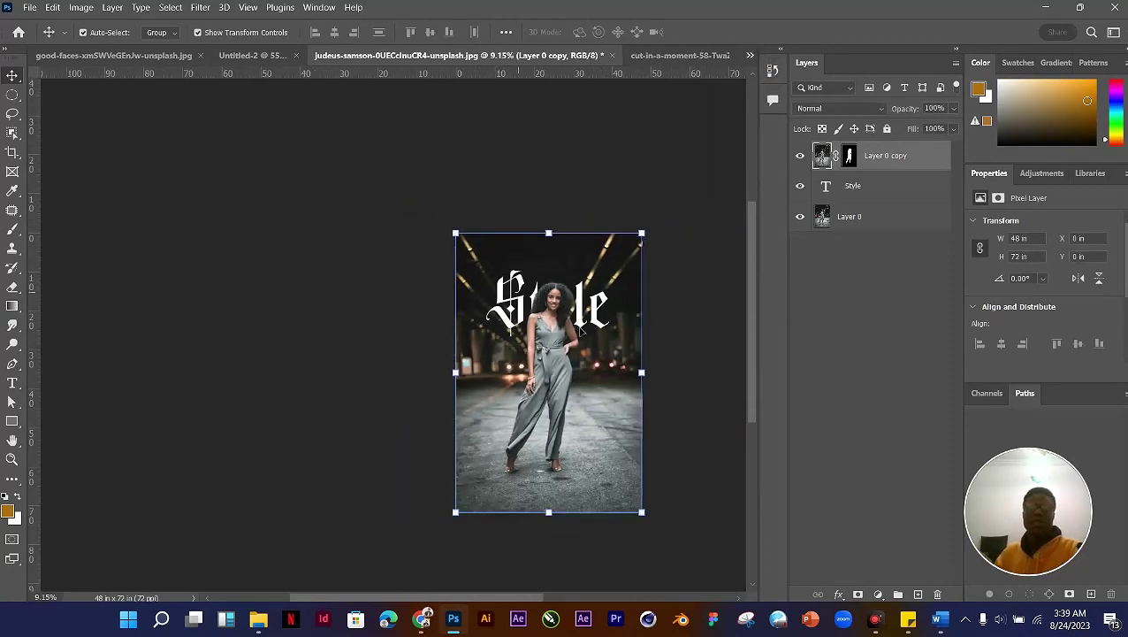
left_click(504, 181)
Step: Activate the Rectangle tool and display the other shape tools grouped with it
scroll(511, 352, "up", 2)
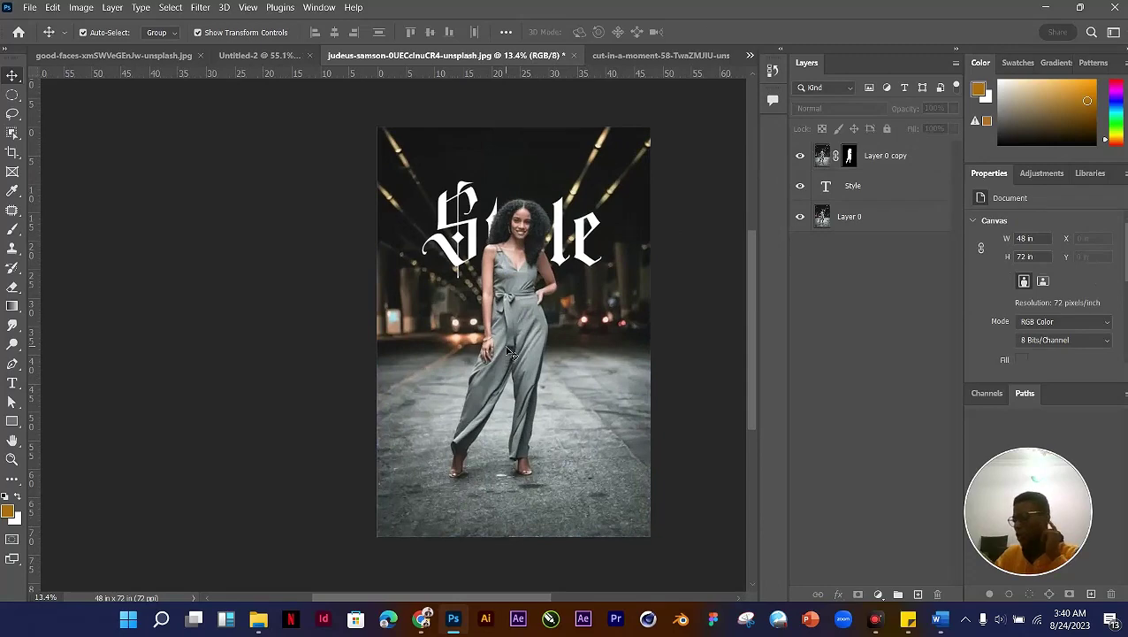
scroll(458, 428, "up", 1)
scroll(354, 406, "down", 2)
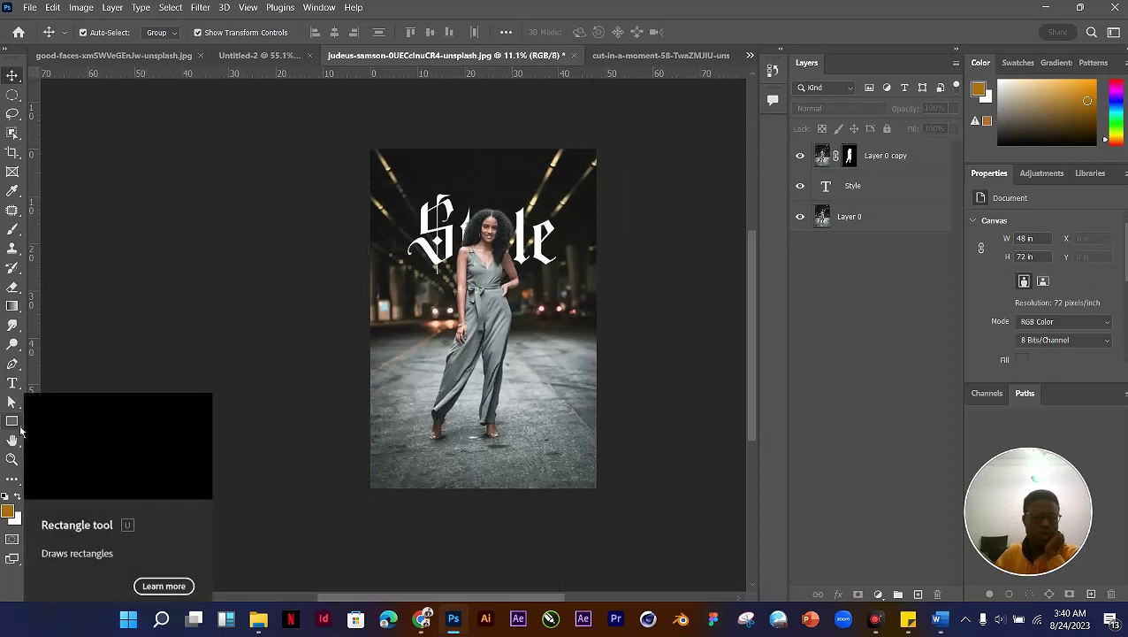
left_click(20, 426)
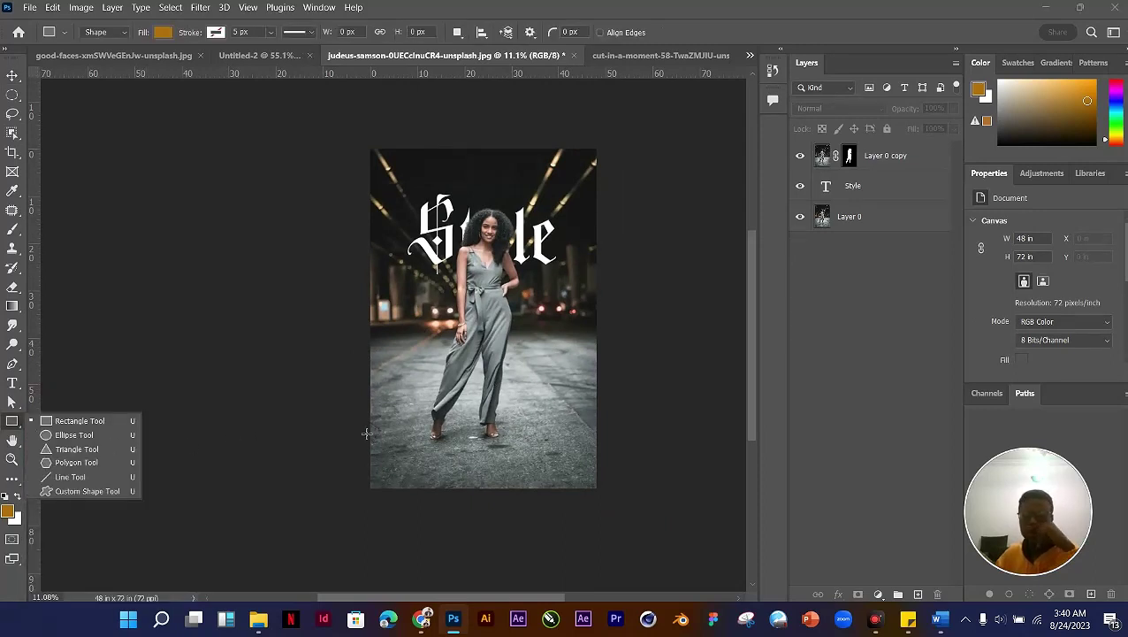
scroll(458, 414, "up", 5)
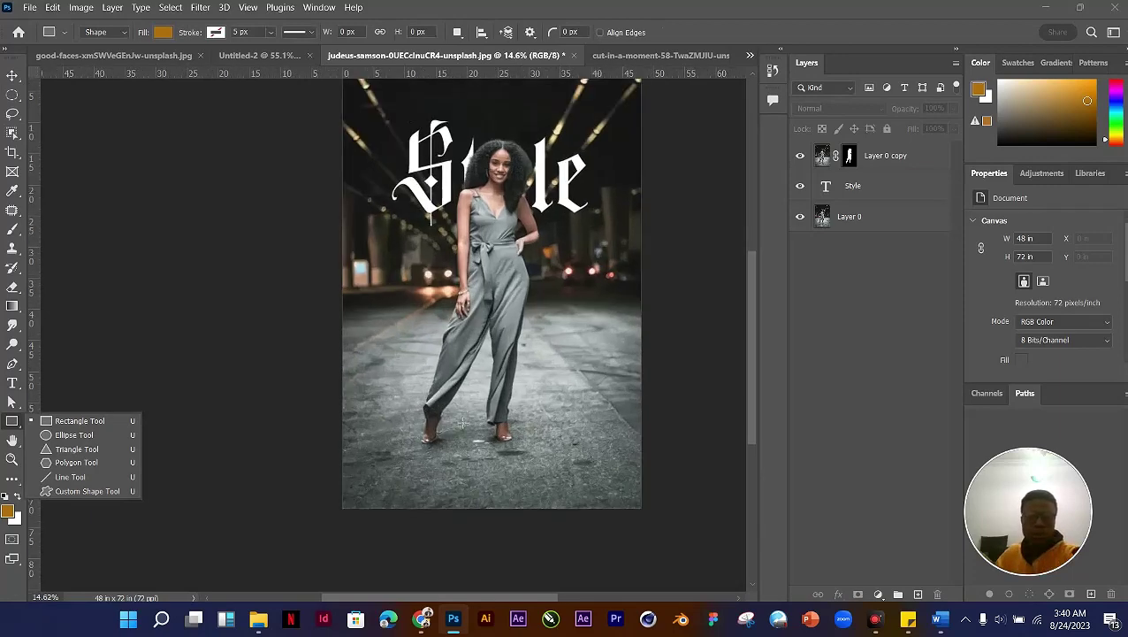
scroll(401, 374, "down", 2)
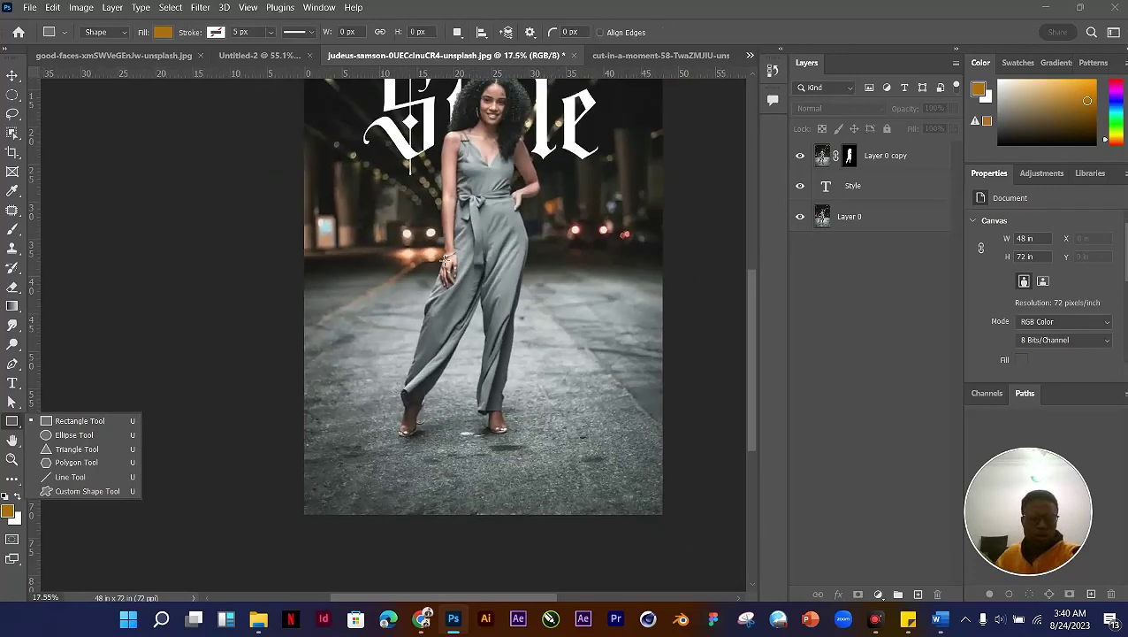
left_click(636, 20)
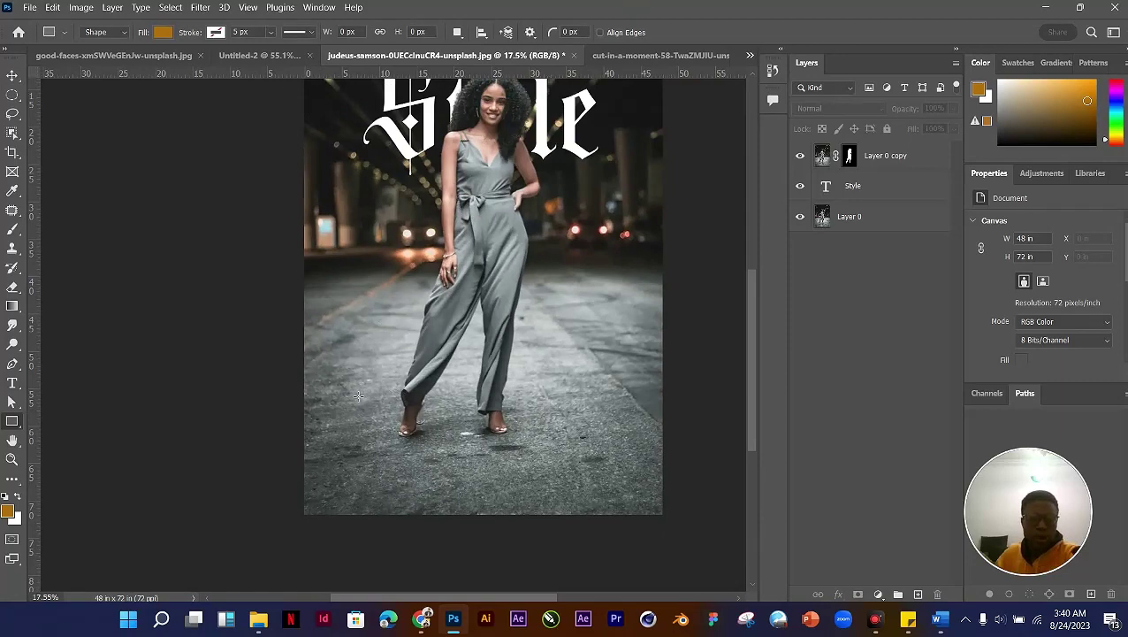
Step: Examine the portrait in close-up, from the trousers up to the face and Style lettering, and down to the feet
scroll(494, 238, "up", 3)
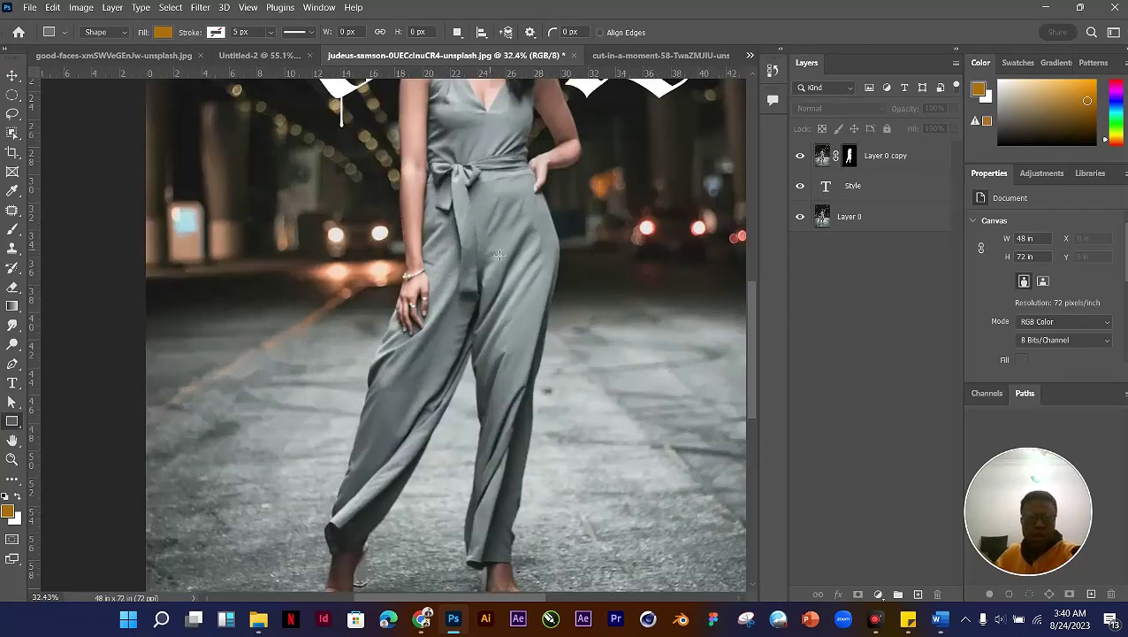
scroll(500, 256, "up", 2)
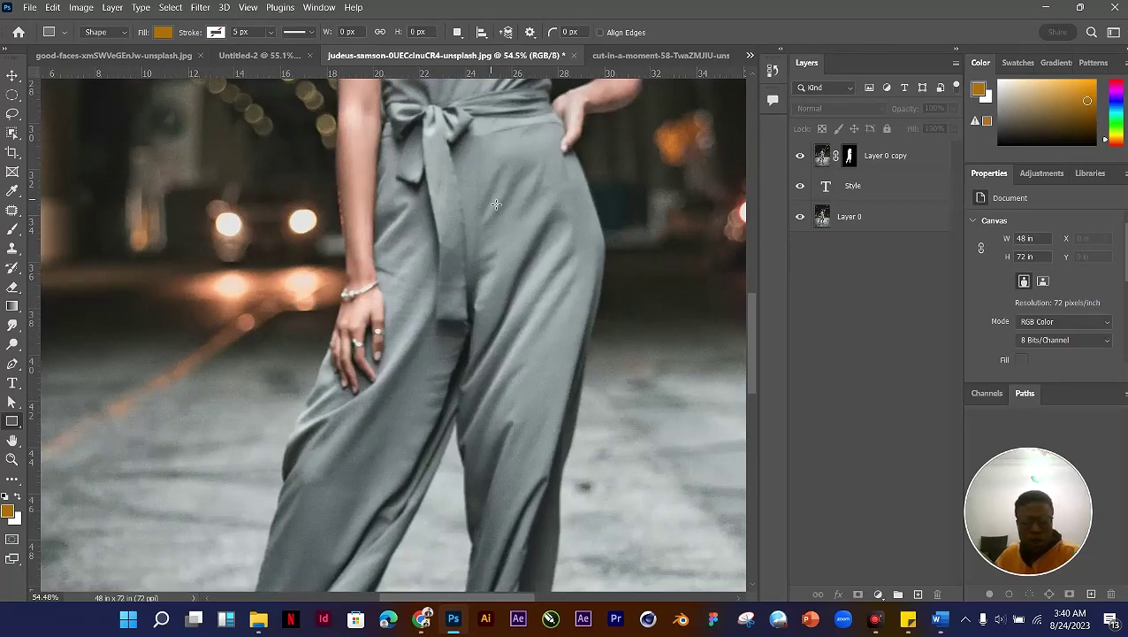
scroll(448, 328, "up", 3)
scroll(449, 328, "down", 2)
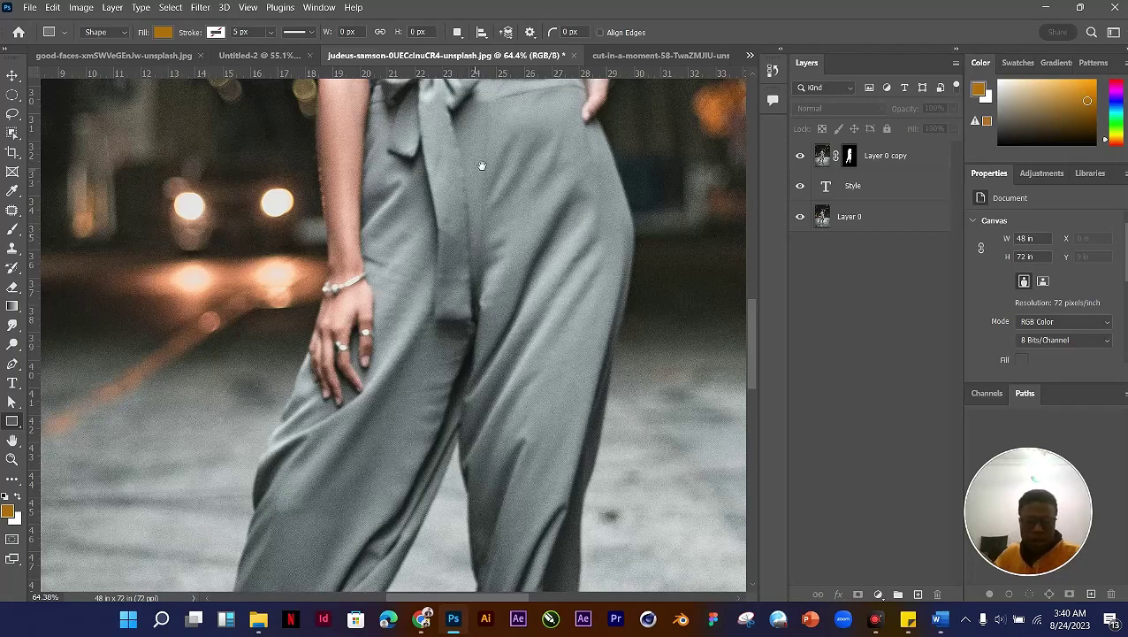
left_click_drag(484, 120, 498, 386)
left_click_drag(479, 267, 478, 330)
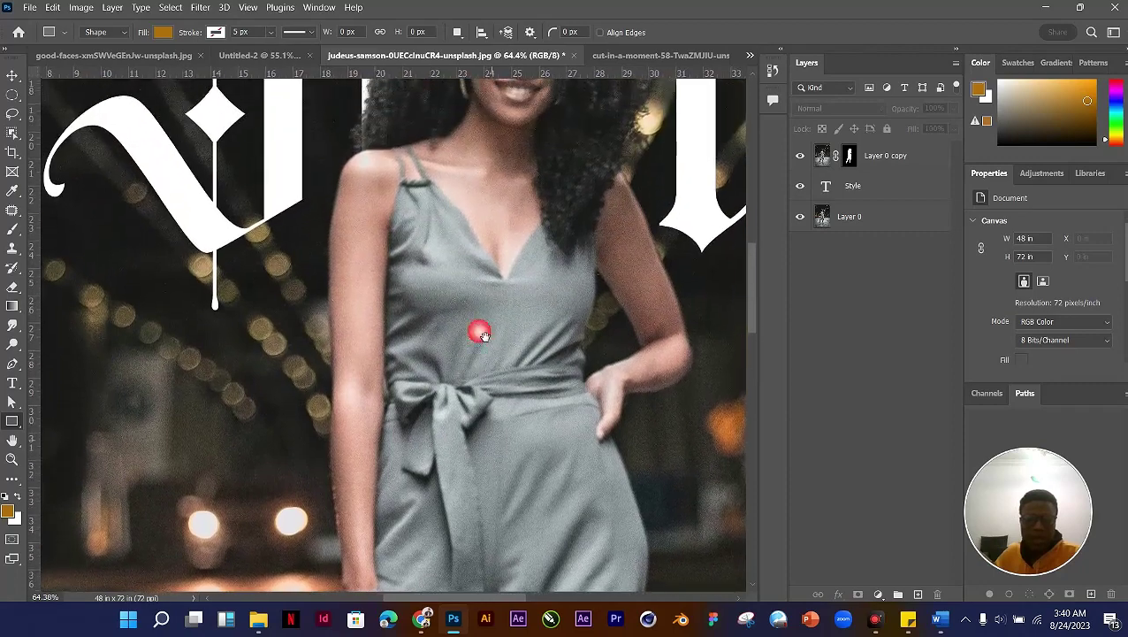
left_click_drag(496, 184, 437, 386)
left_click_drag(508, 221, 398, 184)
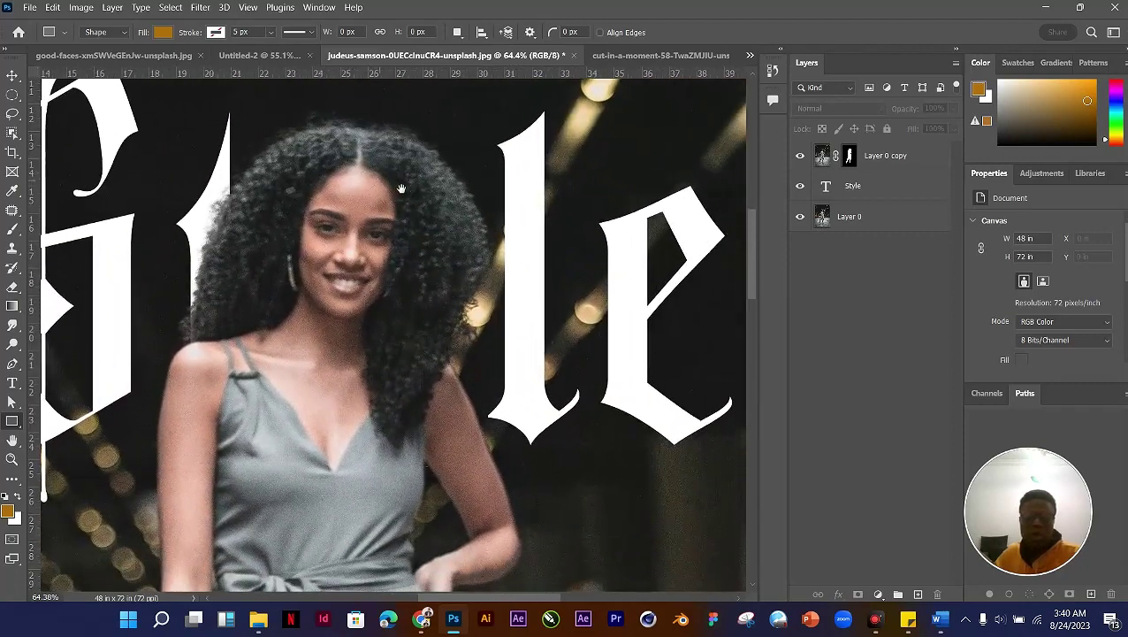
left_click_drag(315, 263, 521, 219)
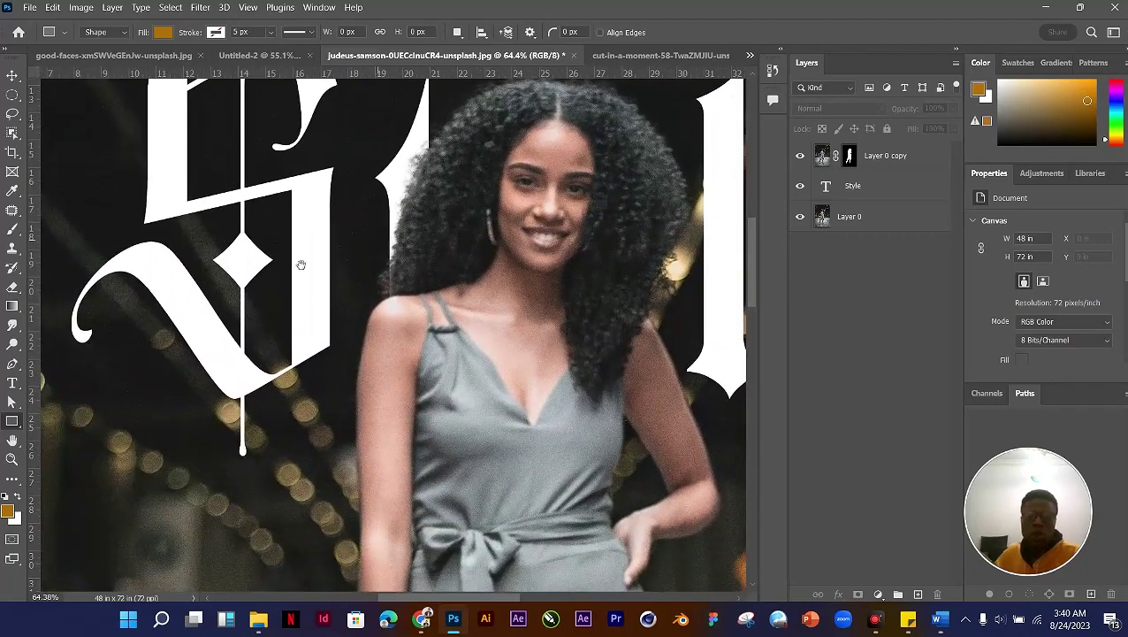
left_click_drag(300, 264, 230, 242)
left_click_drag(436, 242, 385, 353)
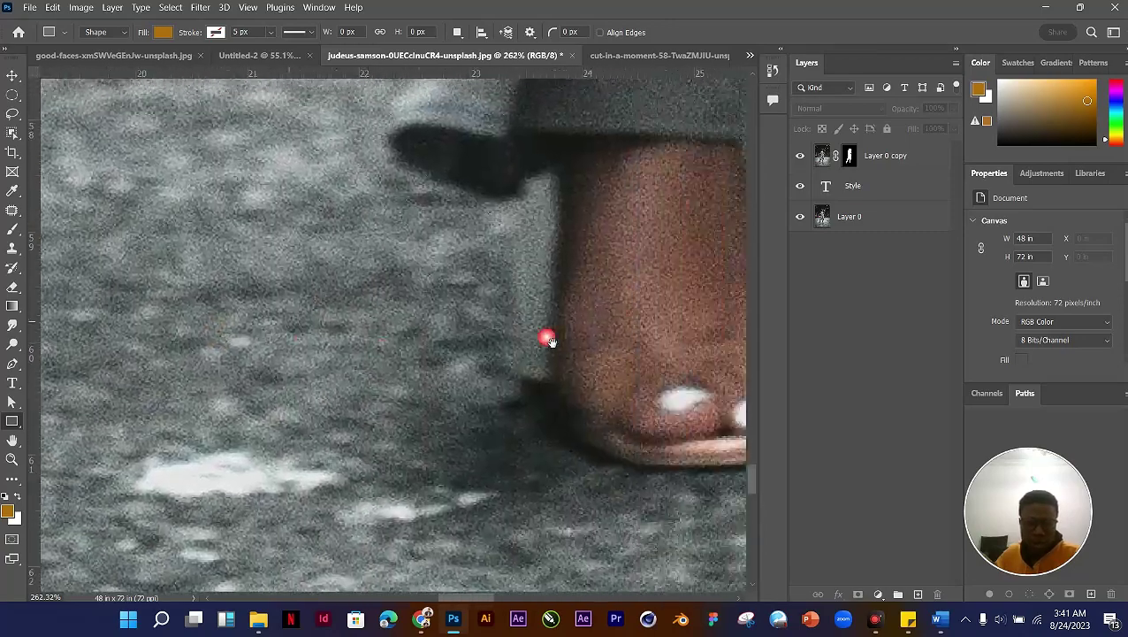
Step: Examine the portrait in close-up from the feet and trousers up to the face, and return to the full composition
scroll(494, 407, "up", 5)
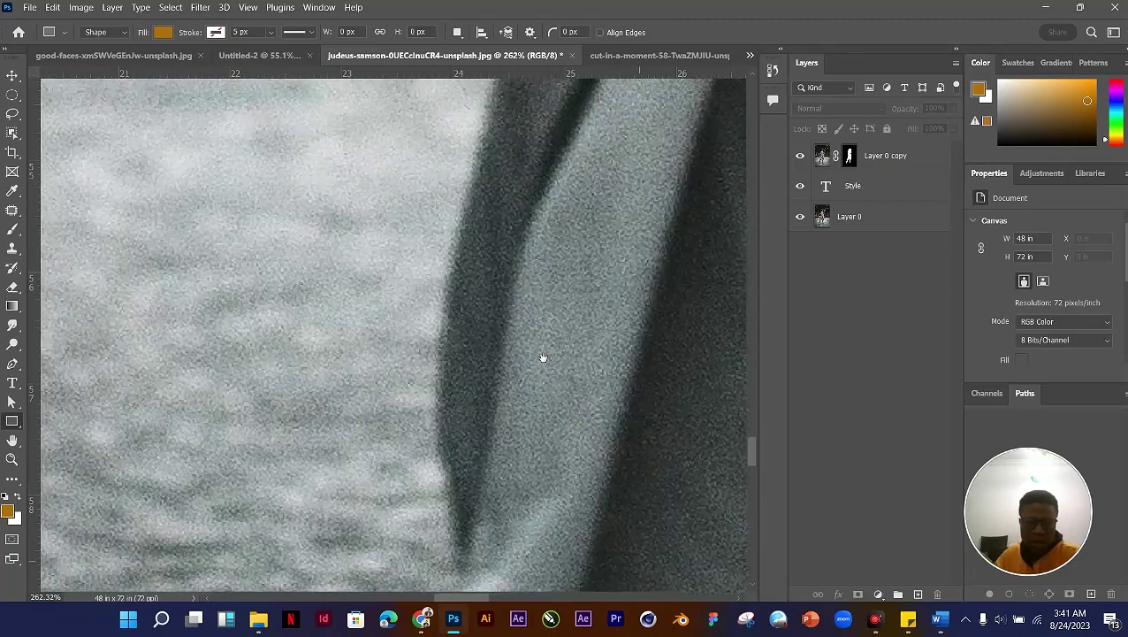
scroll(541, 357, "down", 4)
scroll(541, 371, "up", 10)
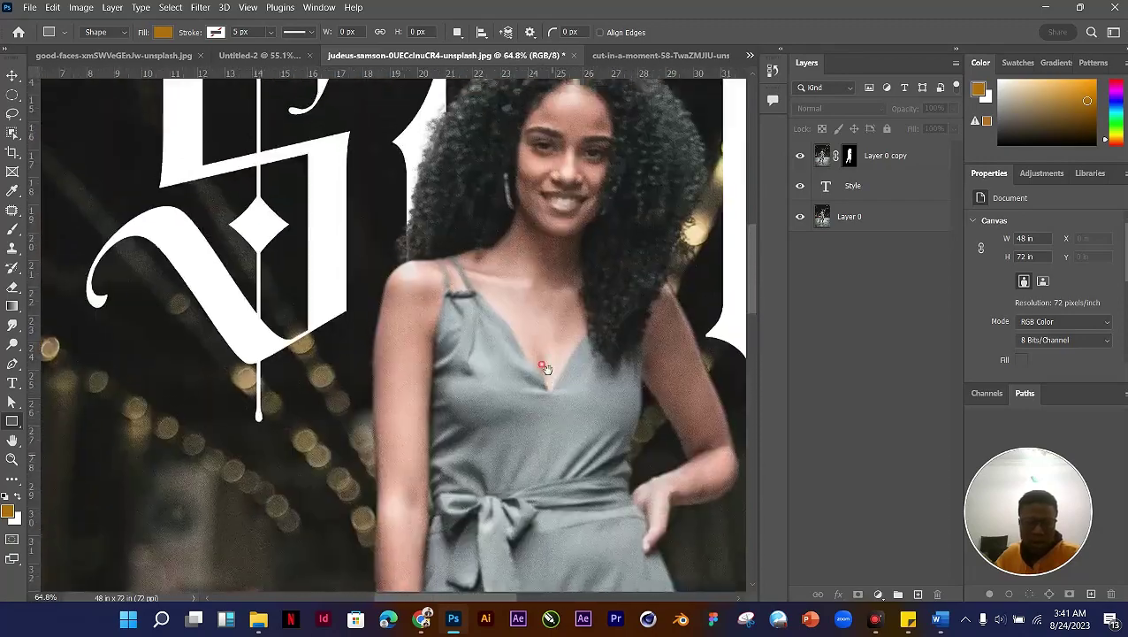
scroll(554, 278, "up", 4)
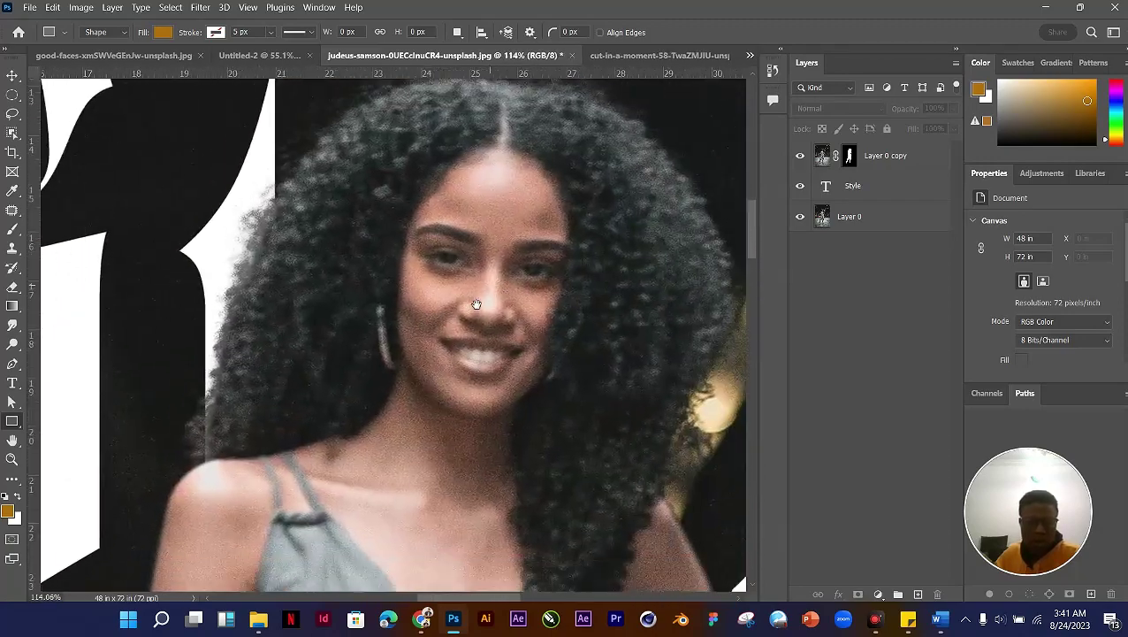
scroll(475, 303, "down", 8)
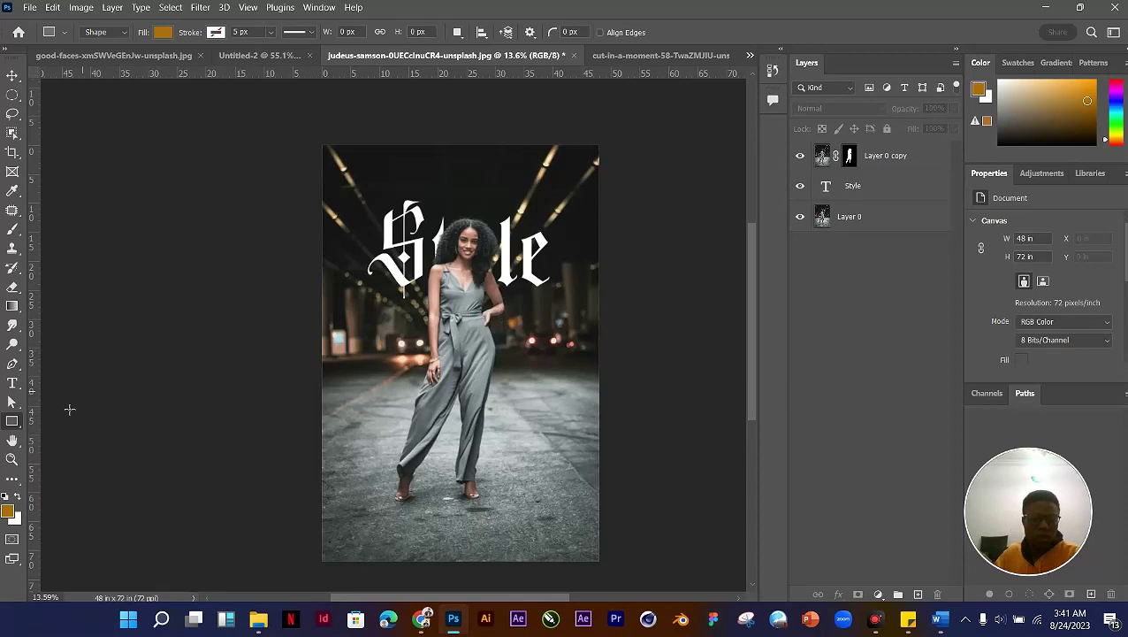
Step: Show the list of shape tools grouped with the Rectangle tool and close it with the Rectangle tool still active
left_click(13, 428)
left_click(78, 421)
left_click(18, 431)
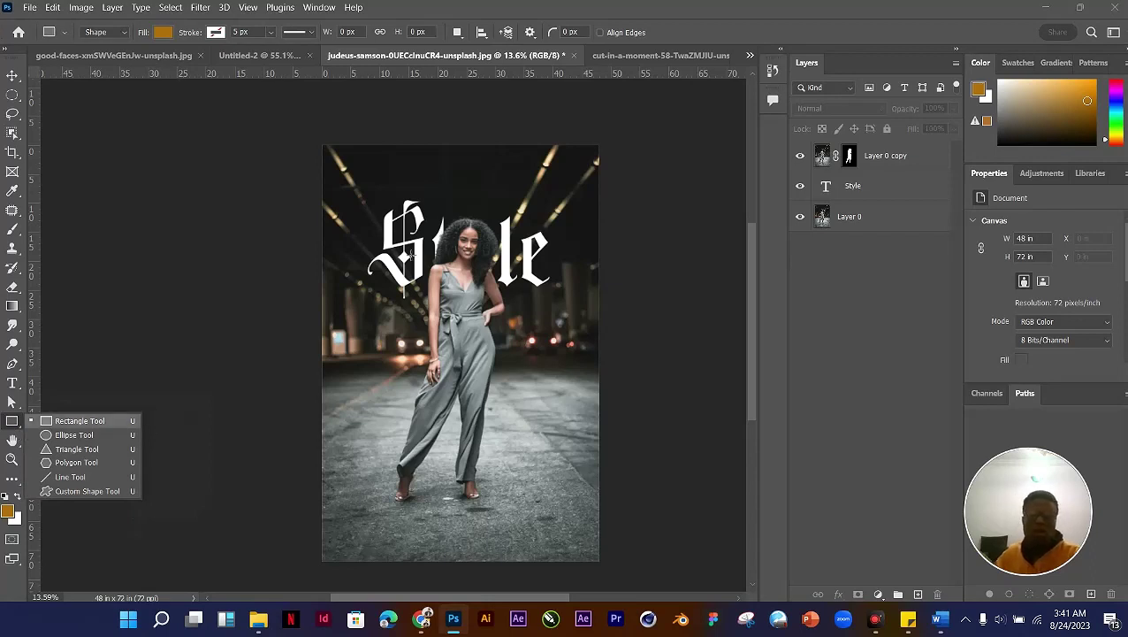
left_click(373, 444)
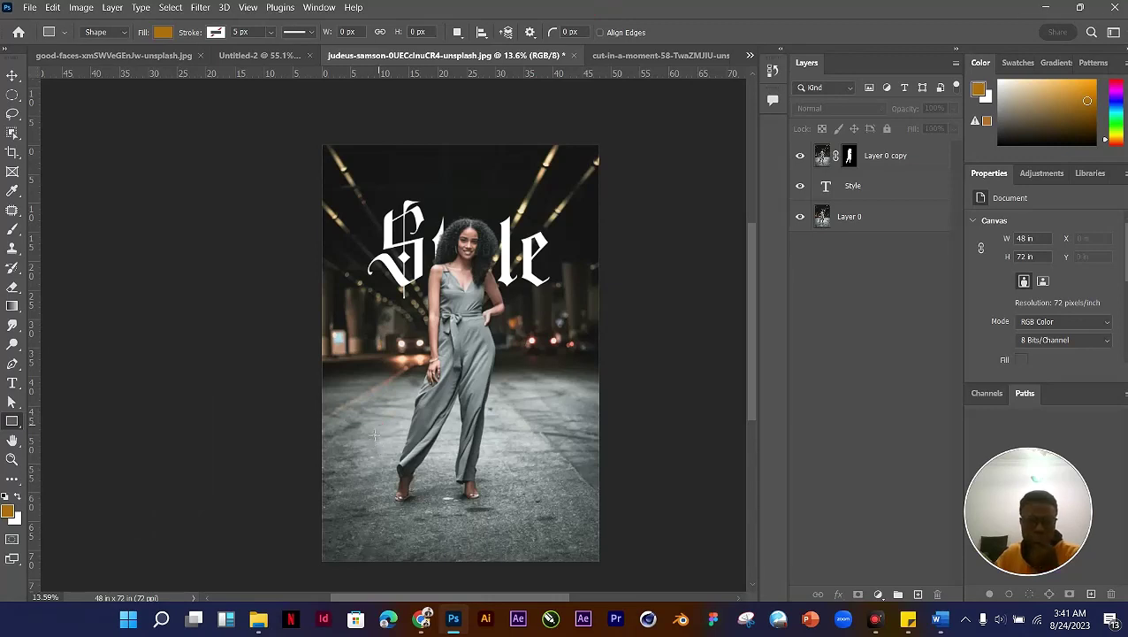
Step: Draw an orange rectangle about 41 in wide and 5 in high across the woman's lower legs
left_click(375, 438)
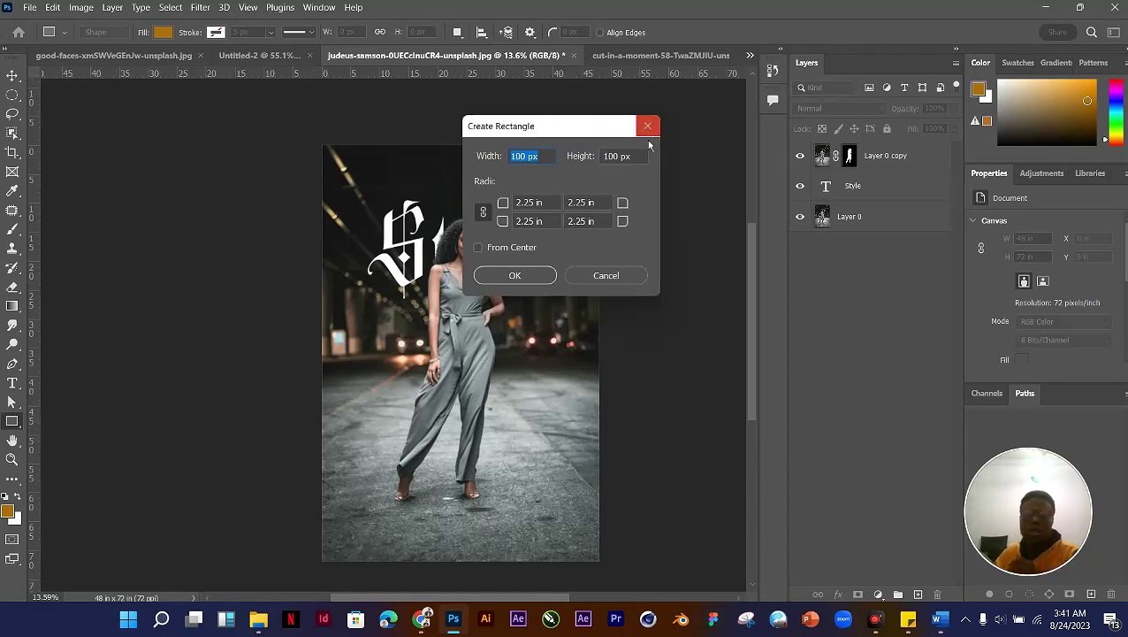
key("Escape")
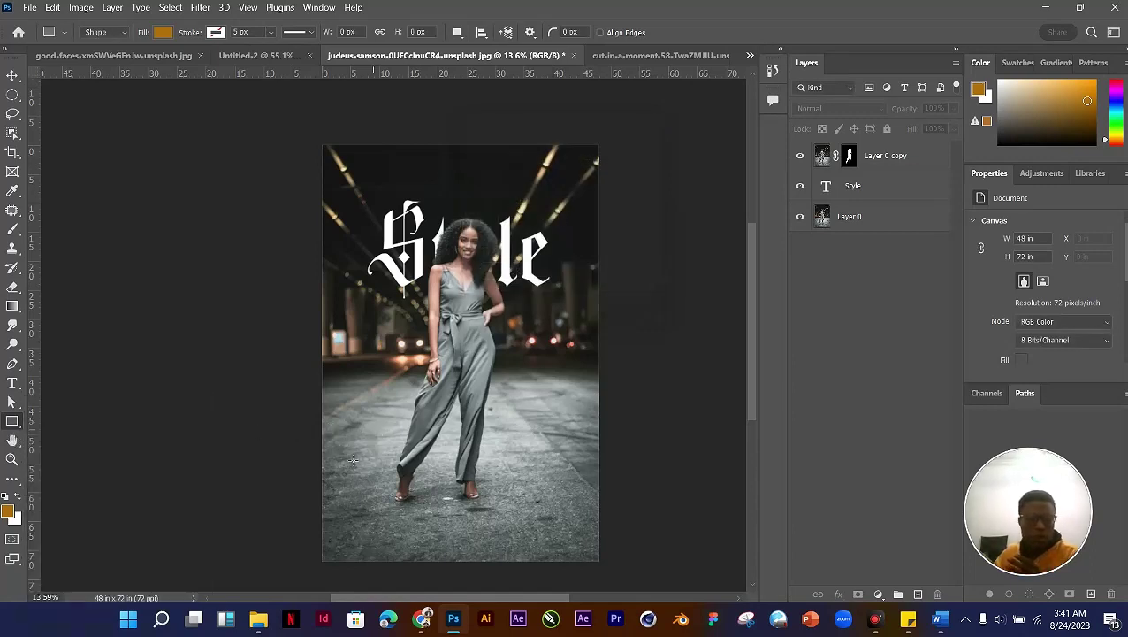
left_click_drag(353, 434, 585, 460)
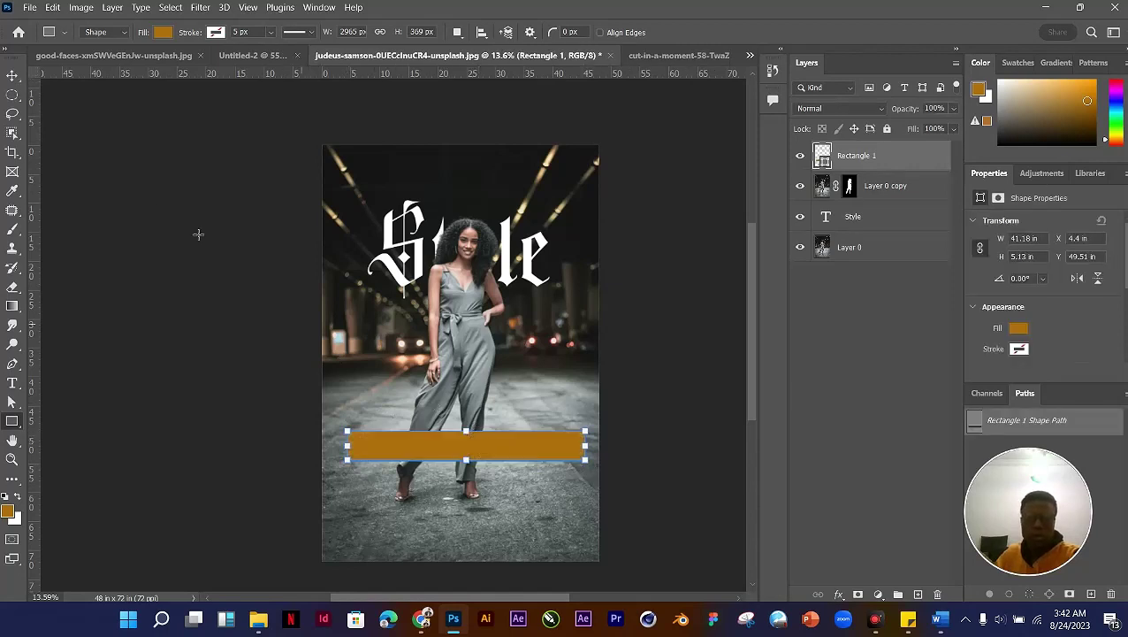
Step: Move the orange rectangle up over the Style lettering and place its layer between the Style text and Layer 0
left_click(14, 76)
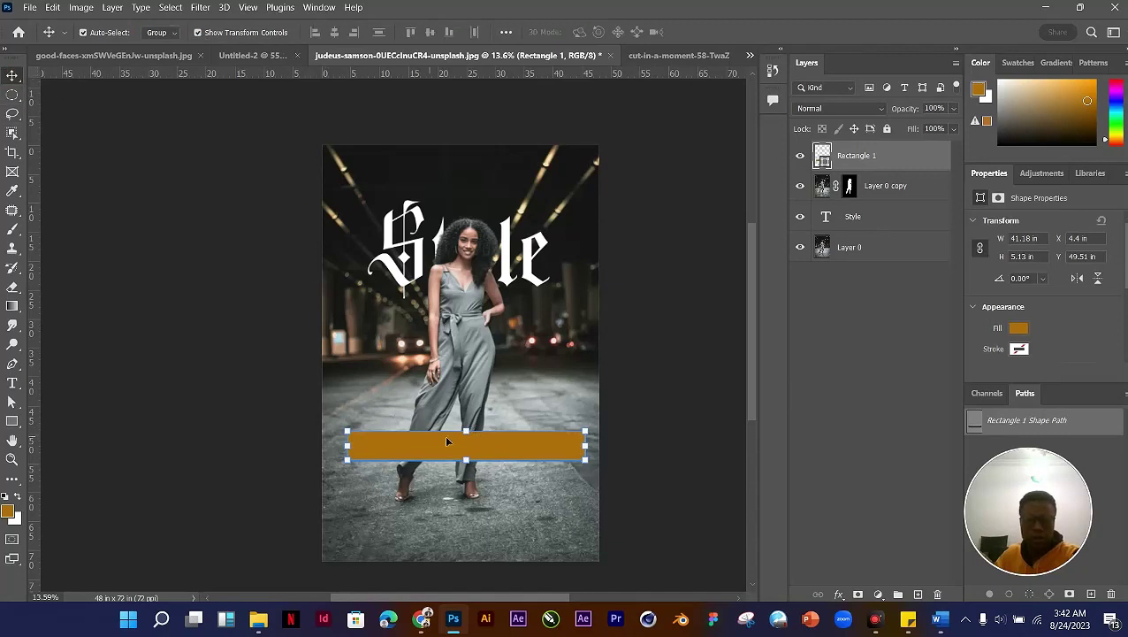
left_click_drag(449, 442, 531, 232)
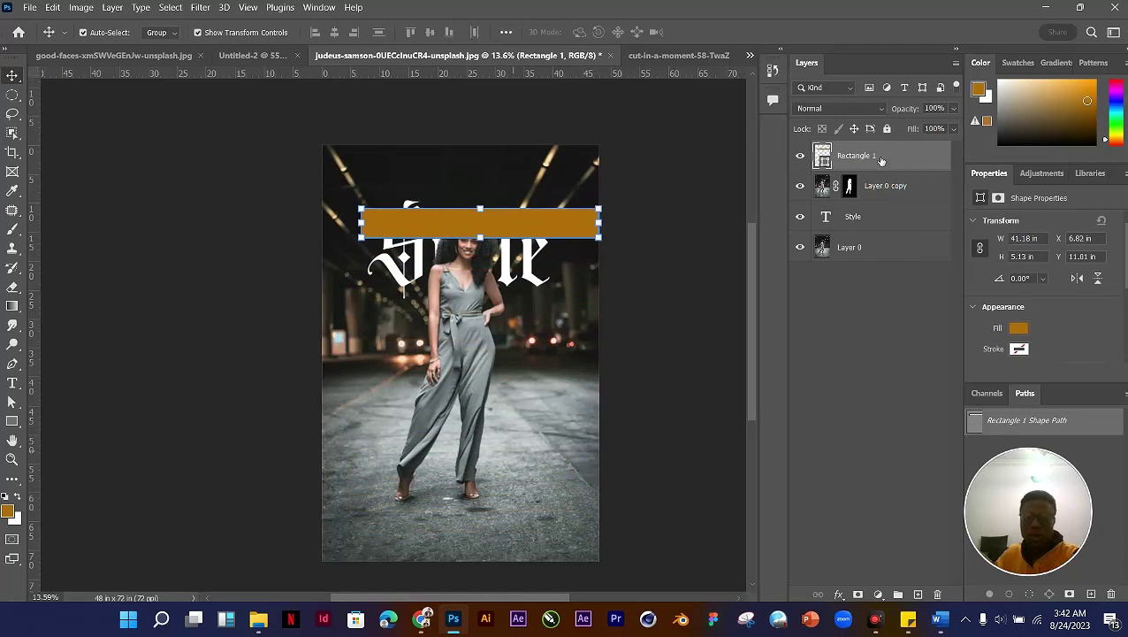
left_click_drag(880, 161, 884, 232)
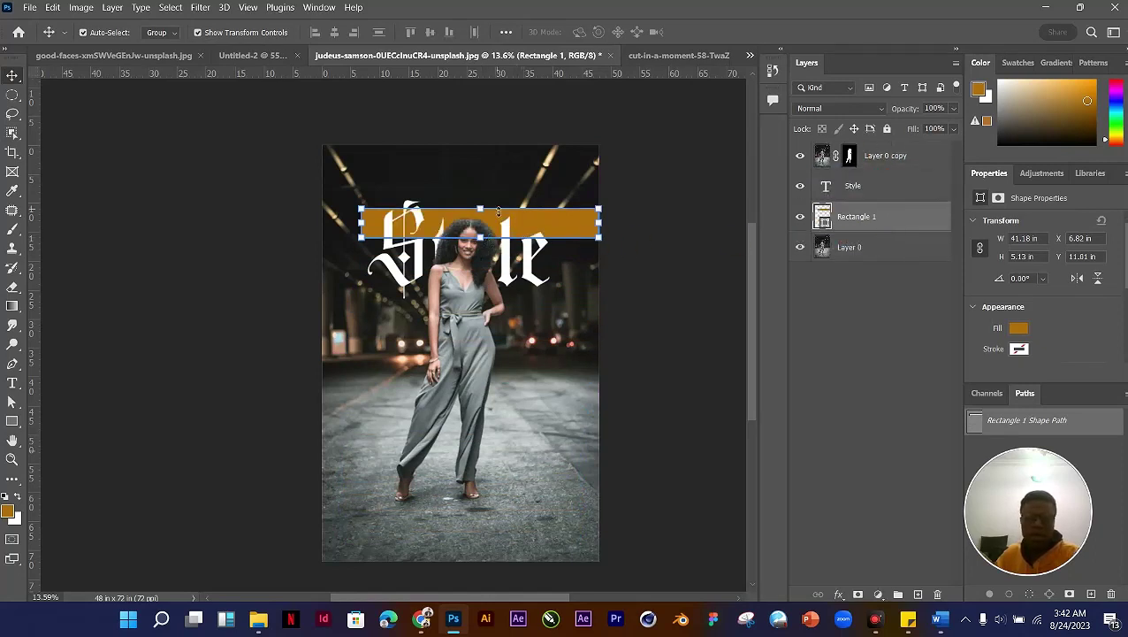
Step: Scale the orange rectangle to about 62.4 by 7.8 in and lower it, horizontally centred, behind the lower part of the lettering
key("ctrl+t")
left_click_drag(601, 222, 665, 228)
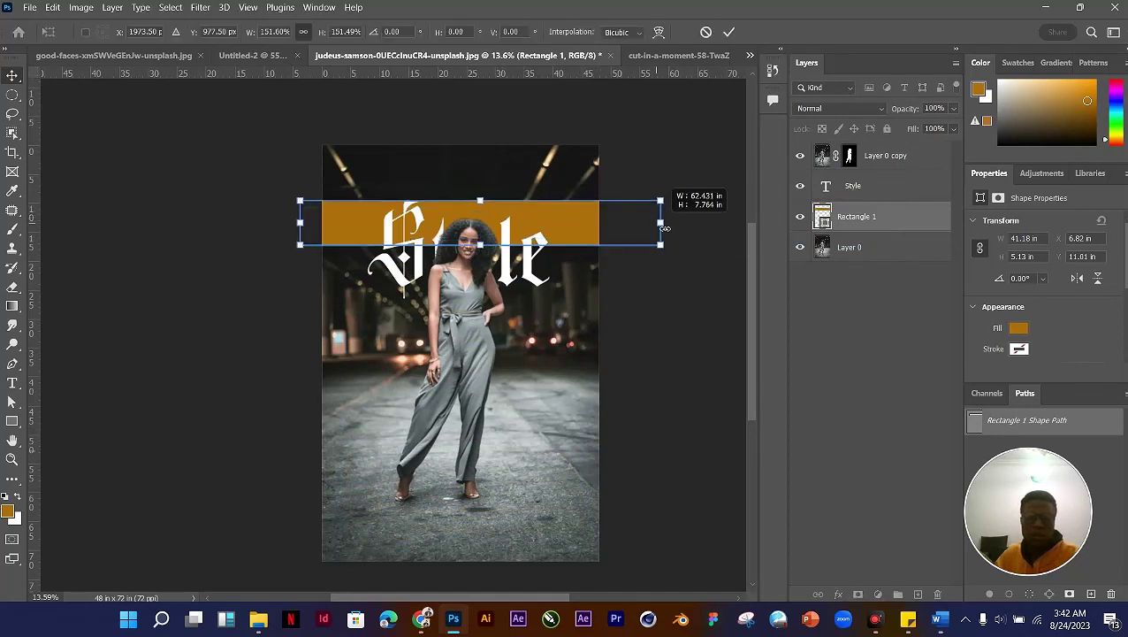
left_click_drag(587, 221, 576, 285)
left_click(703, 250)
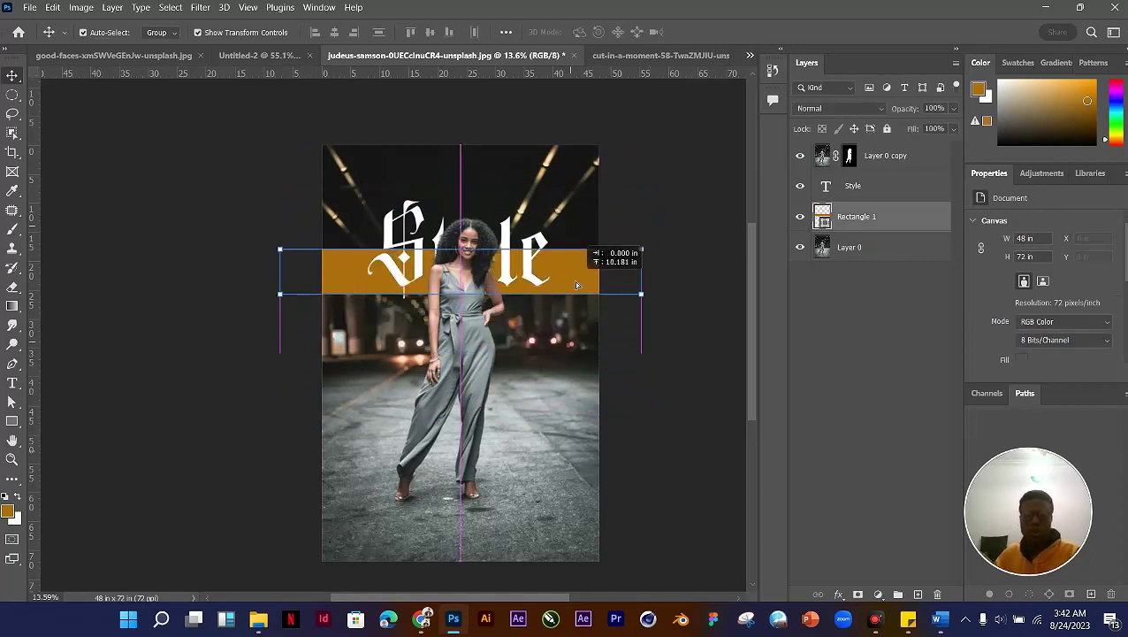
Step: Delete the orange rectangle from behind the Style lettering and leave all layers deselected
left_click(668, 422)
left_click(588, 293)
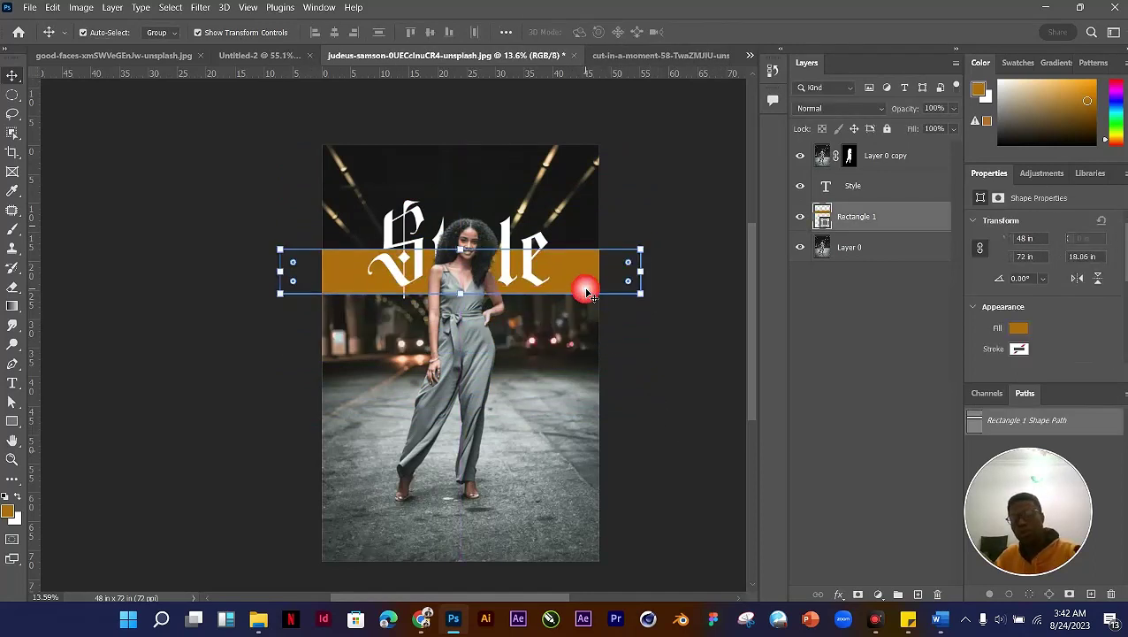
key("Delete")
left_click(669, 503)
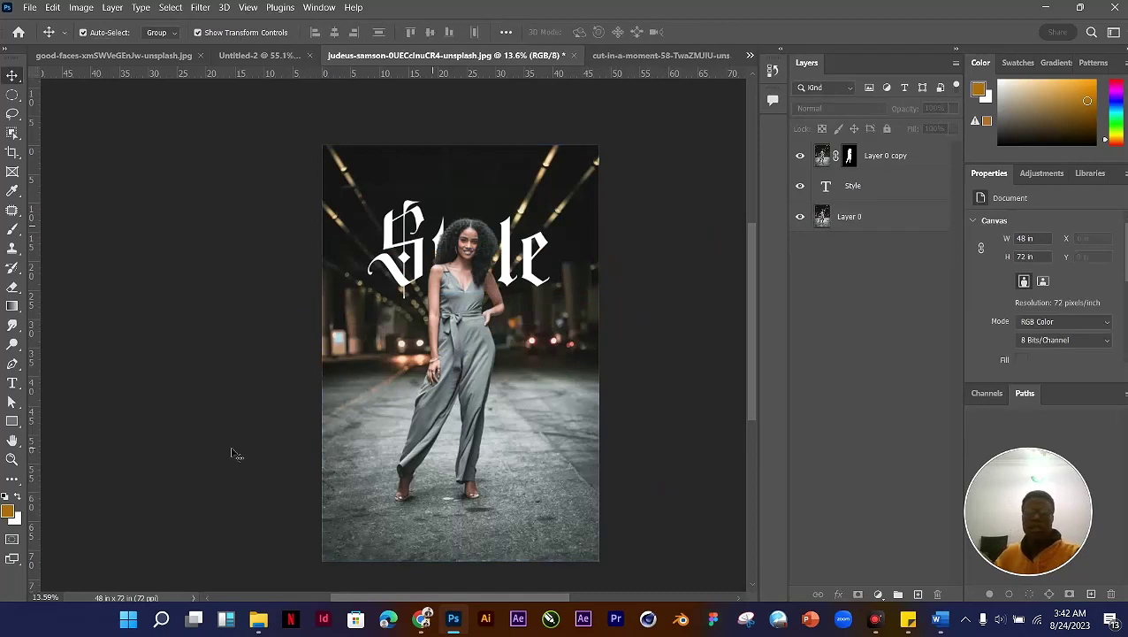
Step: Display the tools grouped with the Rectangle tool and those grouped with the Move tool, leaving the Move tool active
left_click(12, 421)
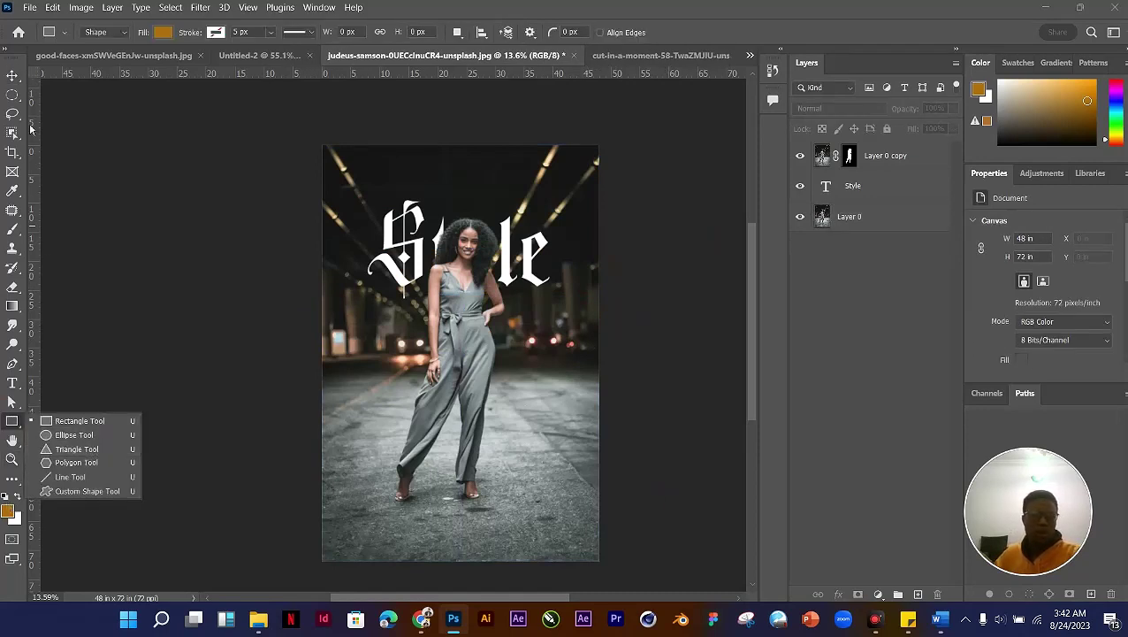
left_click(16, 89)
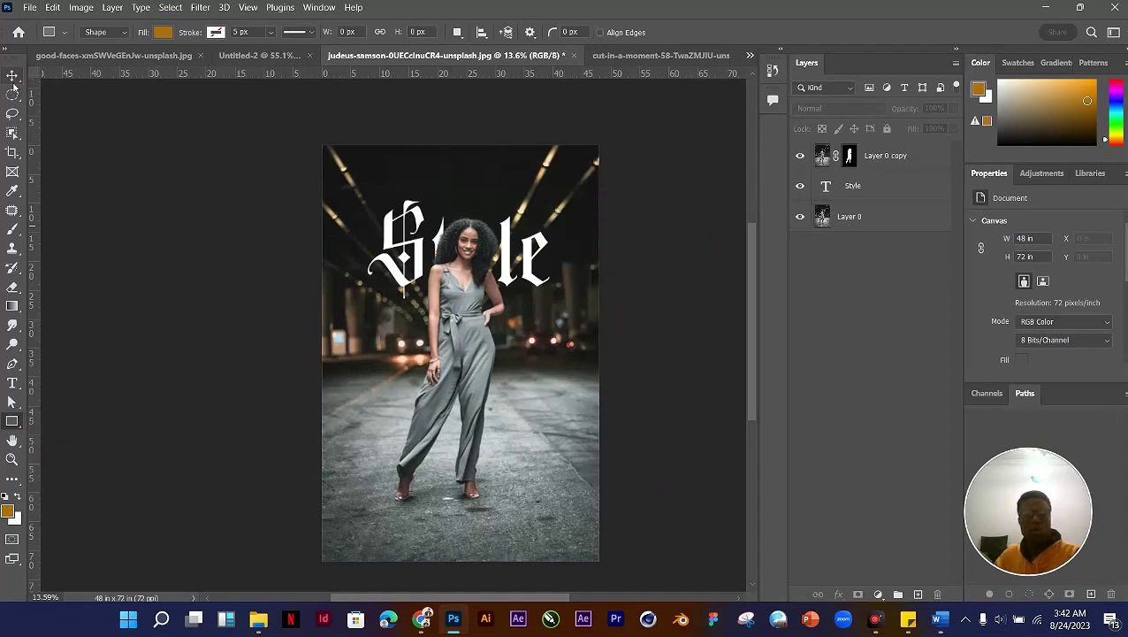
key("v")
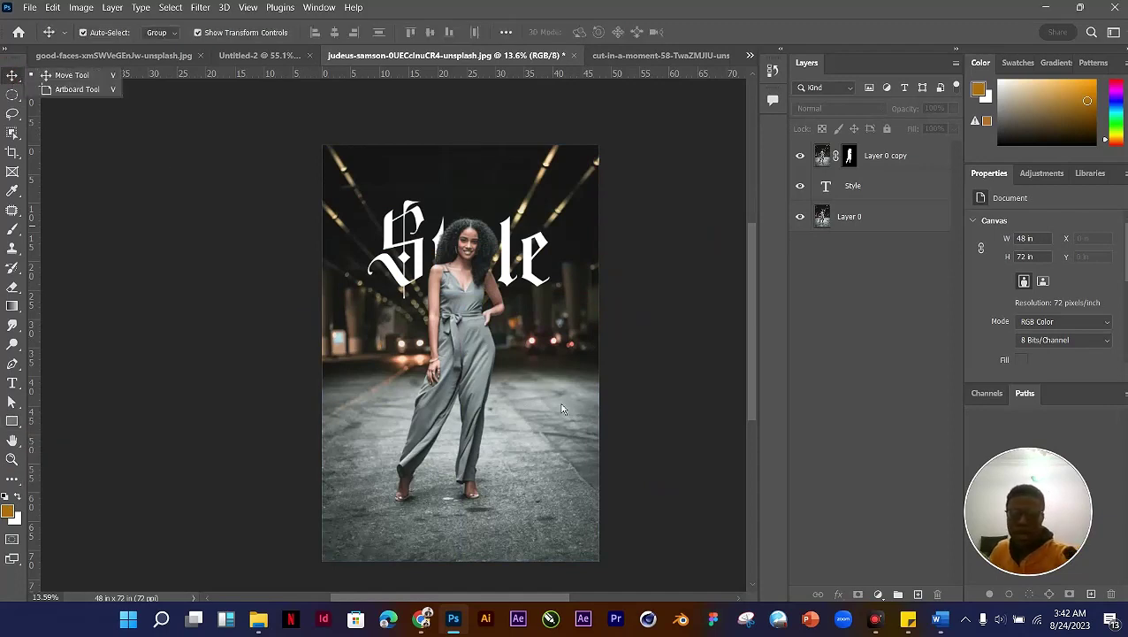
scroll(548, 414, "down", 1, "alt")
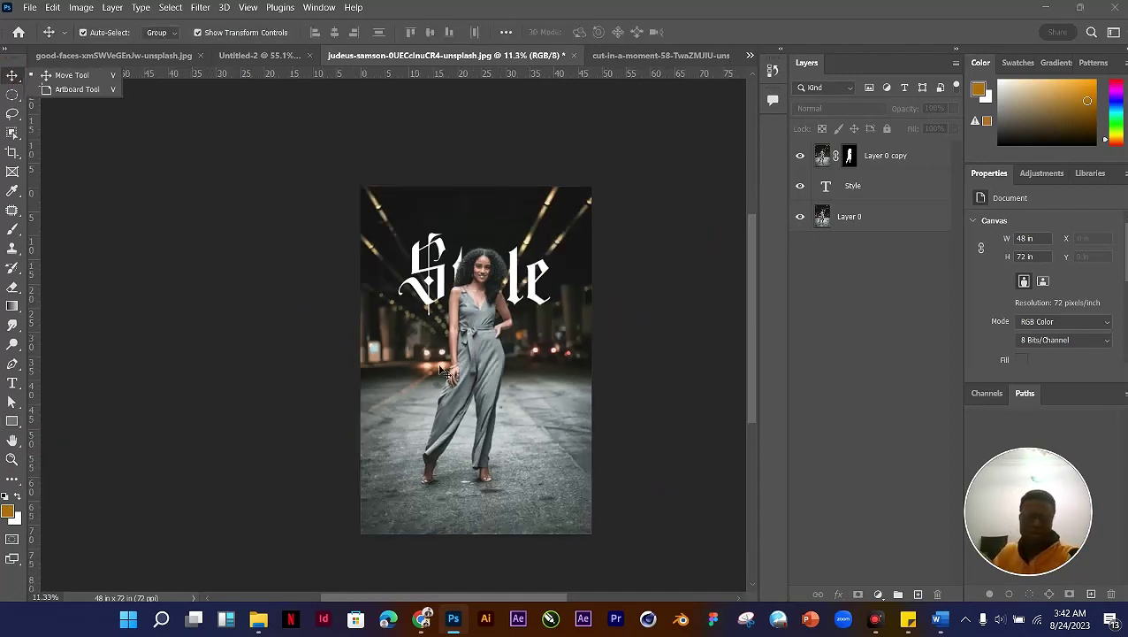
scroll(516, 384, "up", 2, "alt")
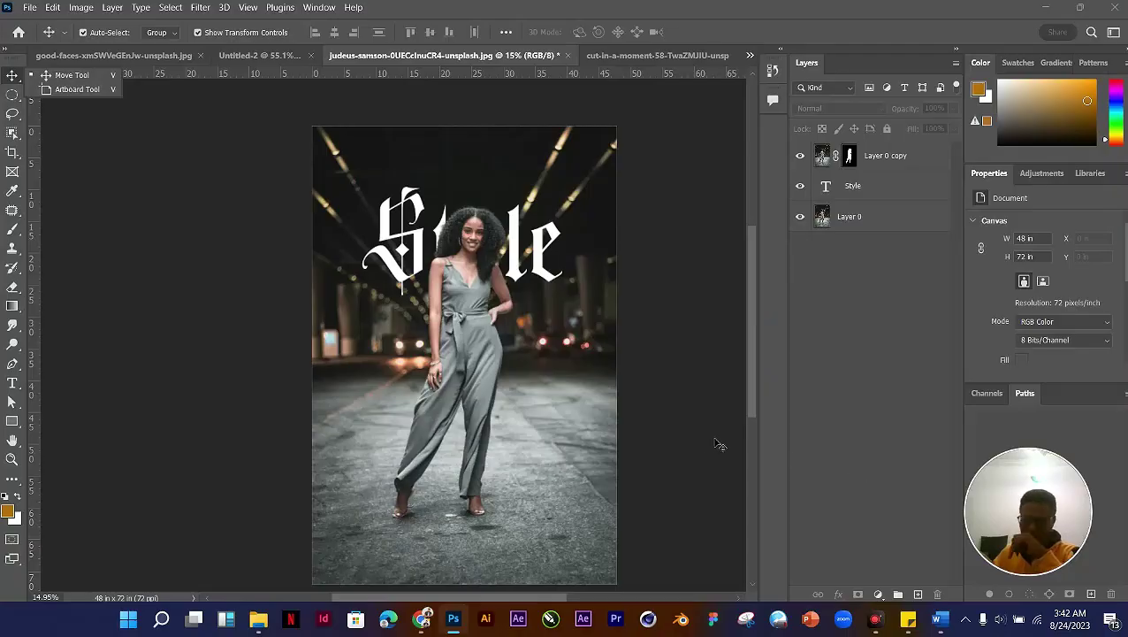
scroll(508, 401, "down", 3)
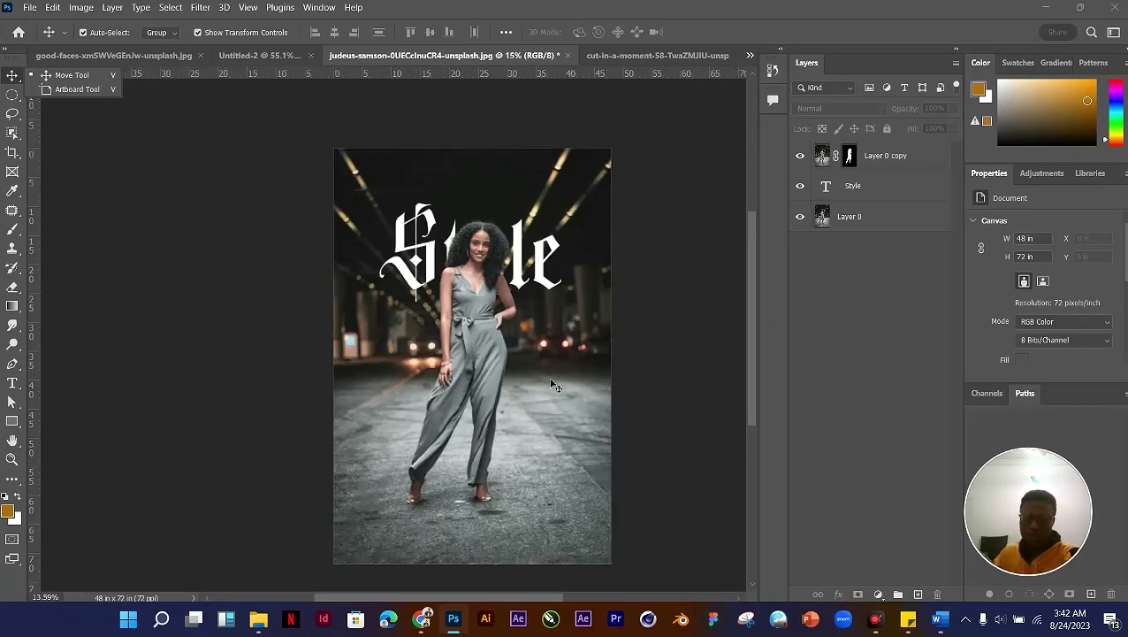
scroll(508, 401, "up", 3)
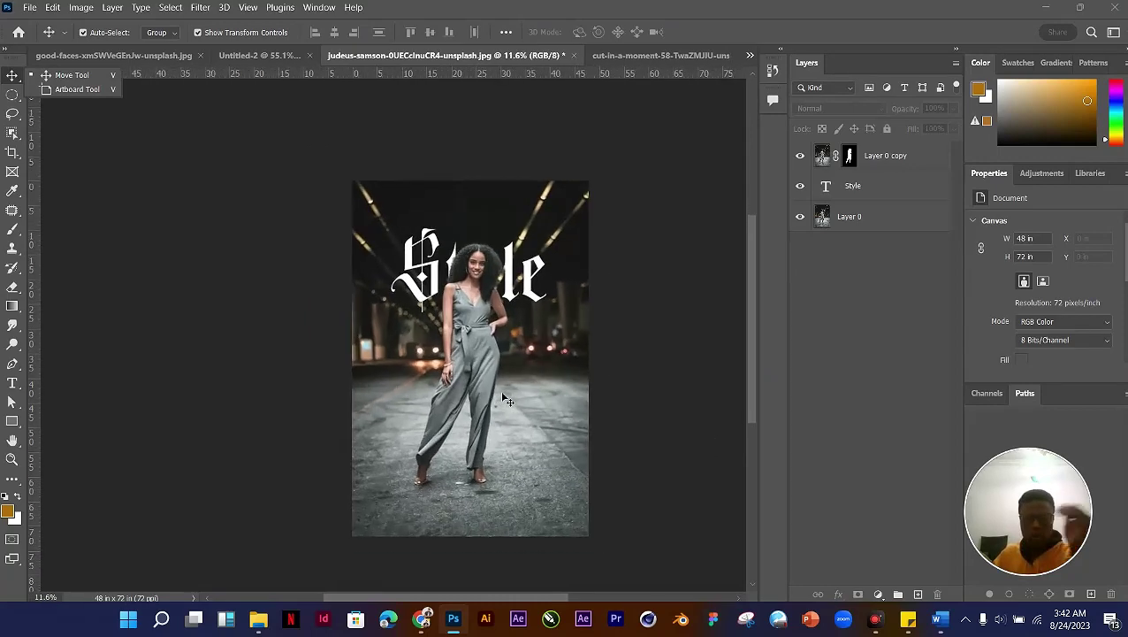
scroll(509, 400, "down", 2)
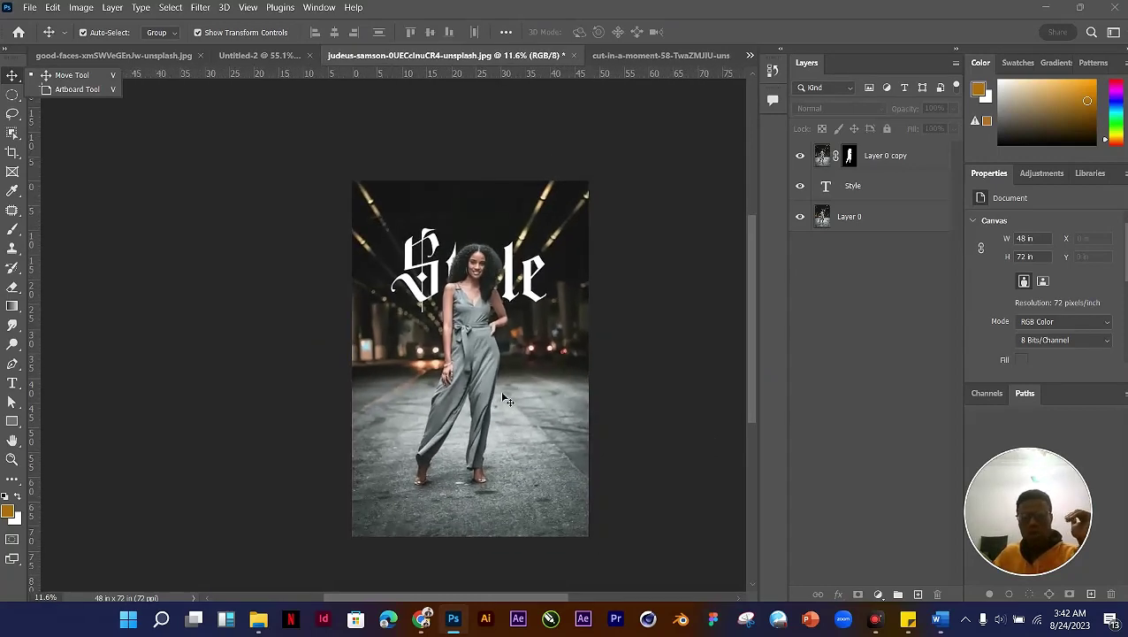
scroll(513, 405, "up", 2)
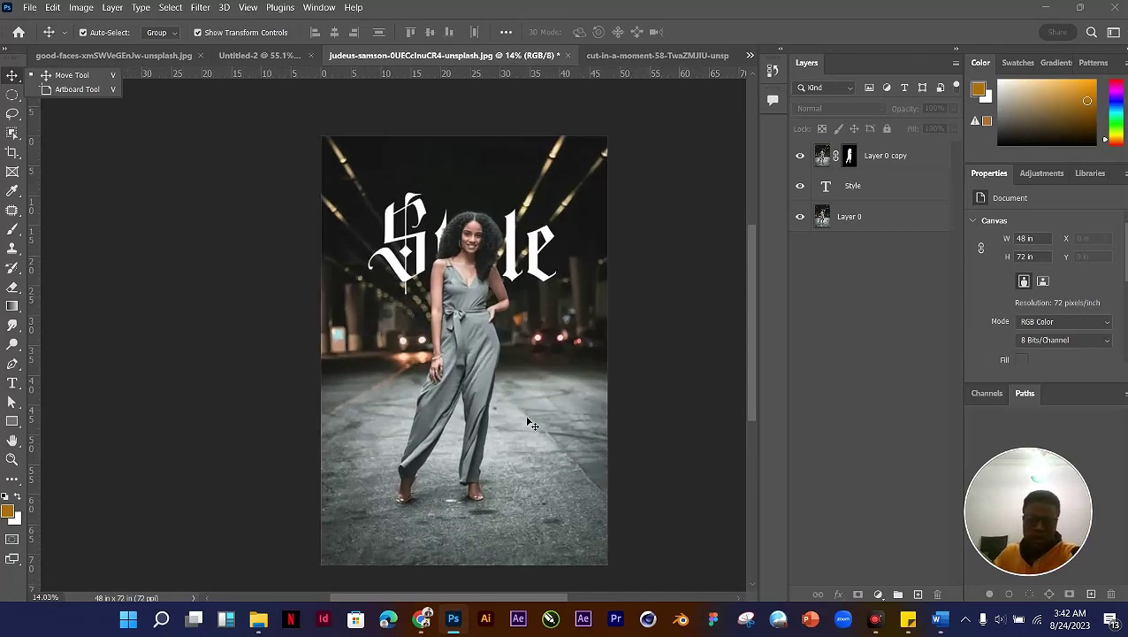
key("Escape")
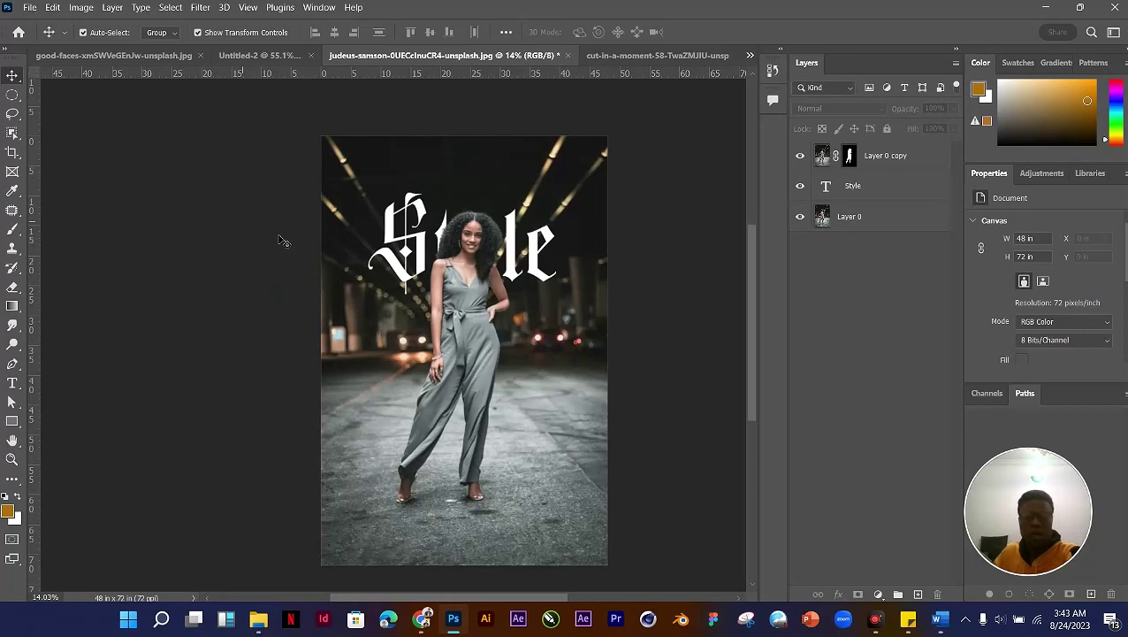
Step: Select the woman's masked layer and open the Save As dialog for the document in the TUTORIAL FILE folder
left_click(468, 320, "ctrl")
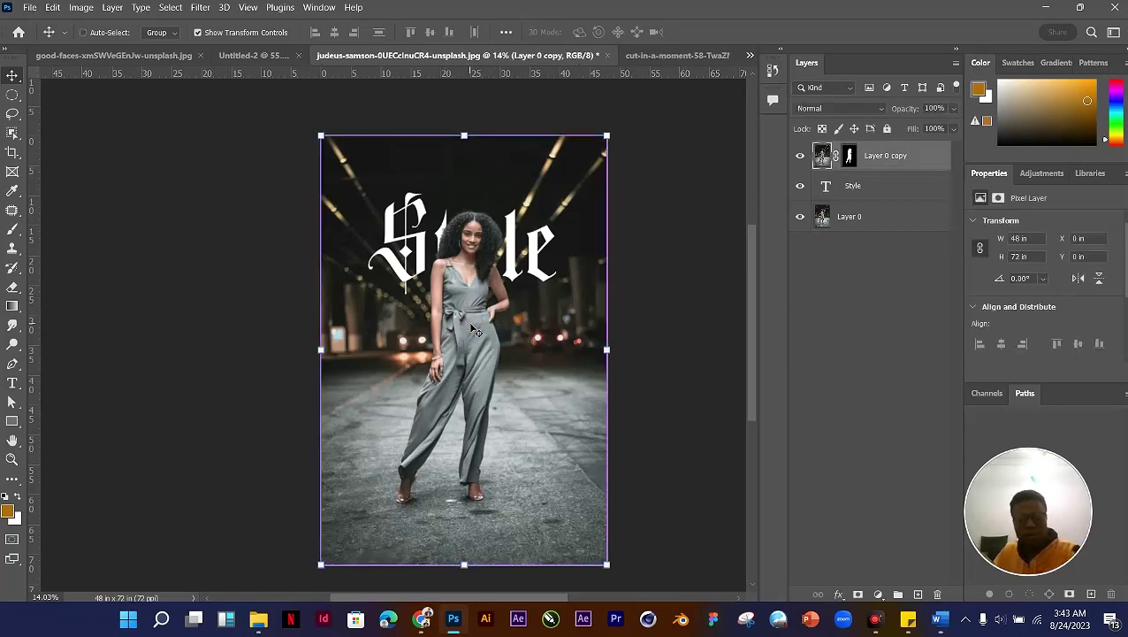
left_click(30, 7)
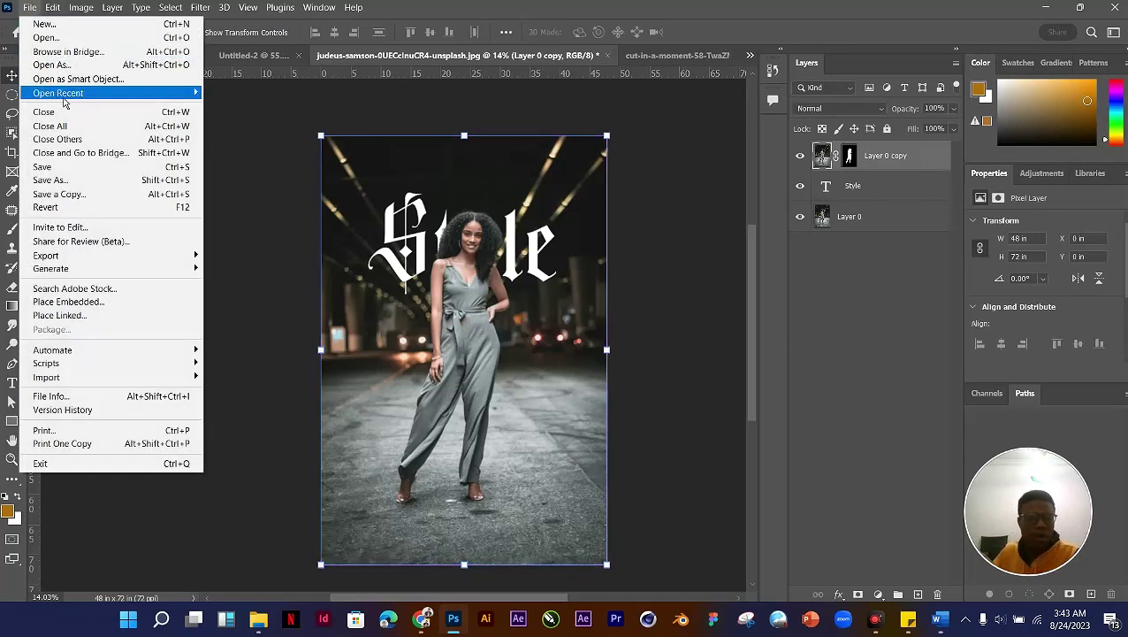
left_click(83, 166)
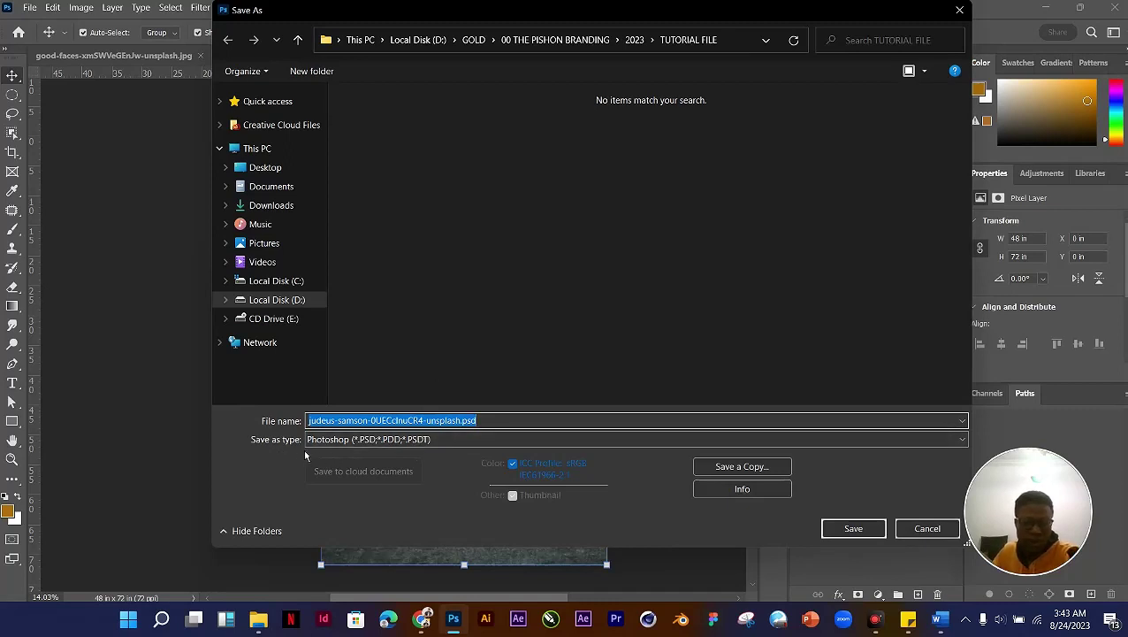
Step: Review the available save formats, including PSB, PDF and TIFF, and keep Photoshop (*.PSD;*.PDD;*.PSDT) as the file type
left_click(439, 443)
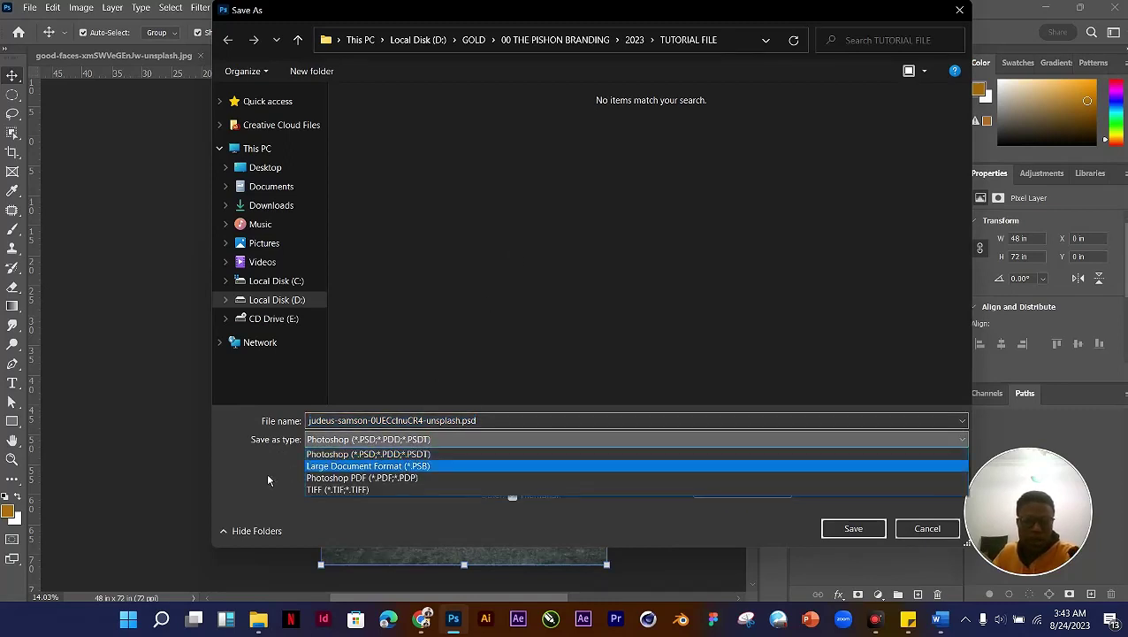
left_click(483, 453)
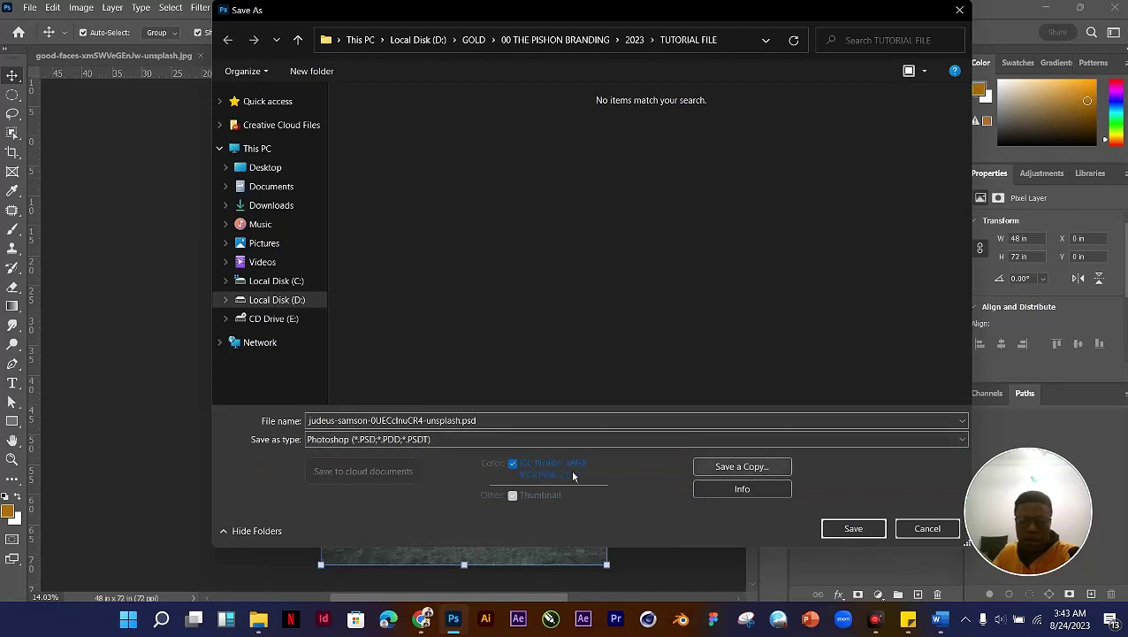
left_click(431, 444)
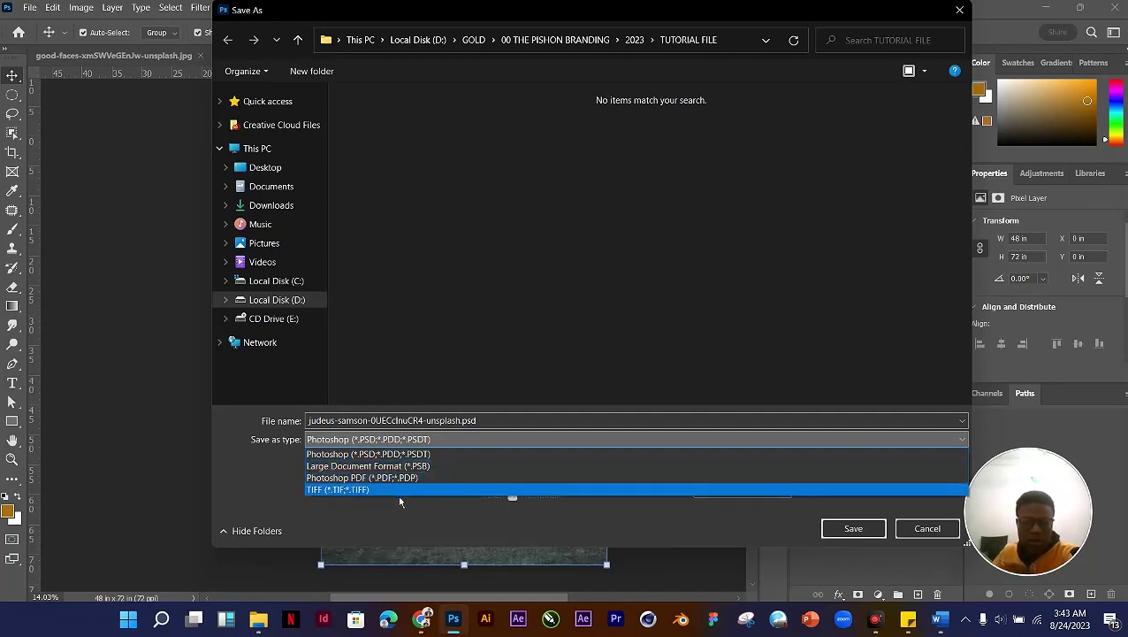
left_click(277, 494)
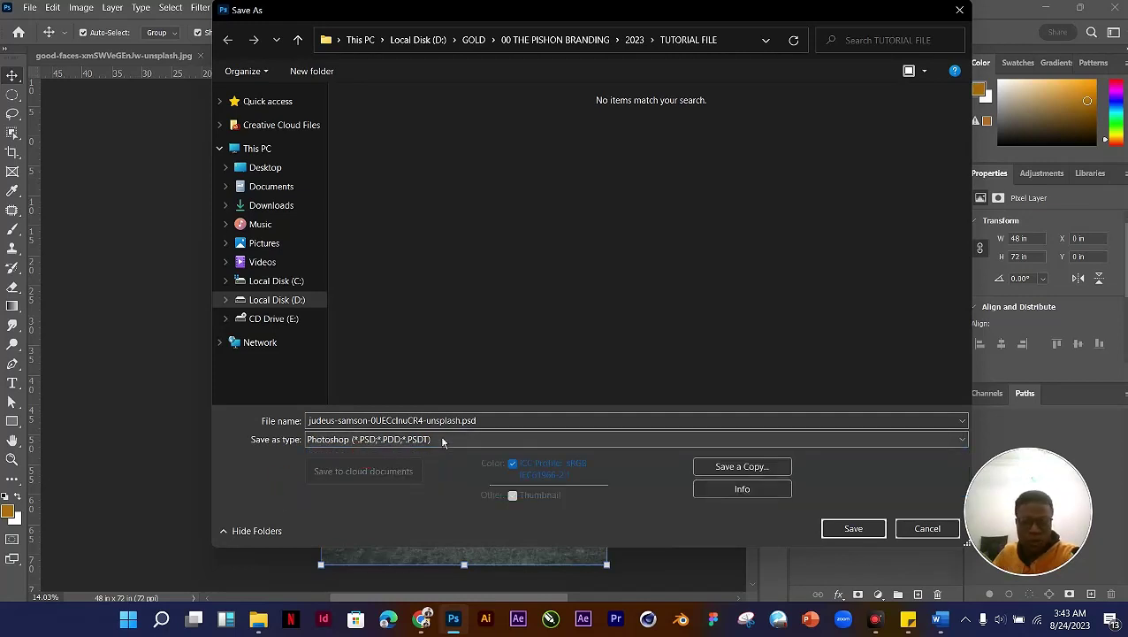
Step: Name the file Tutorial, save it as a PSD in the TUTORIAL FILE folder, and deselect all layers
left_click(479, 421)
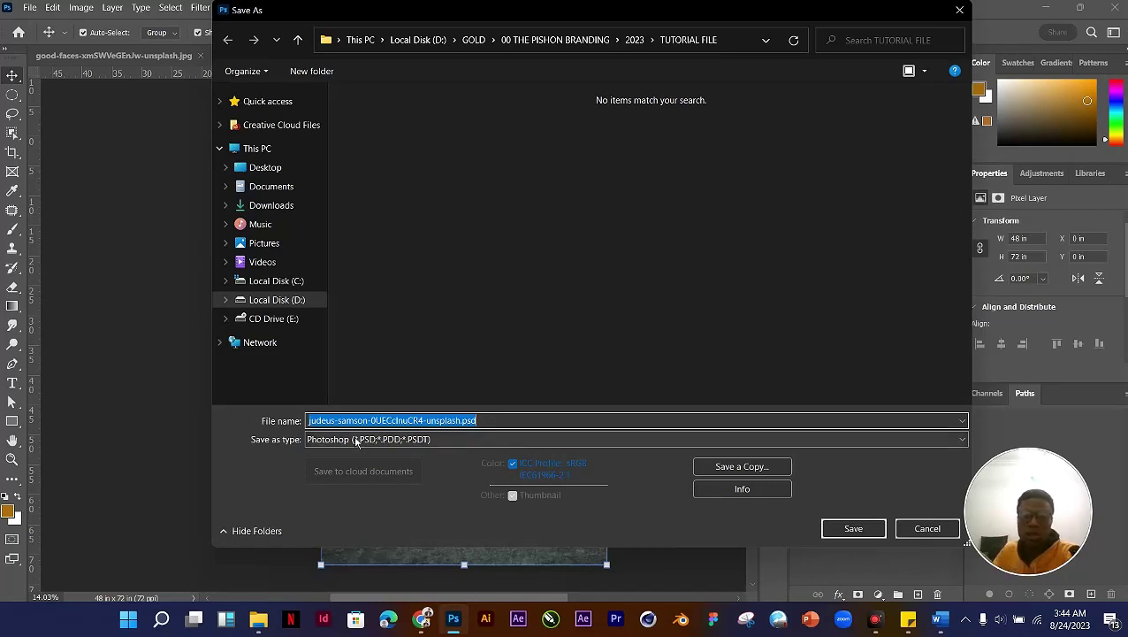
left_click(463, 424)
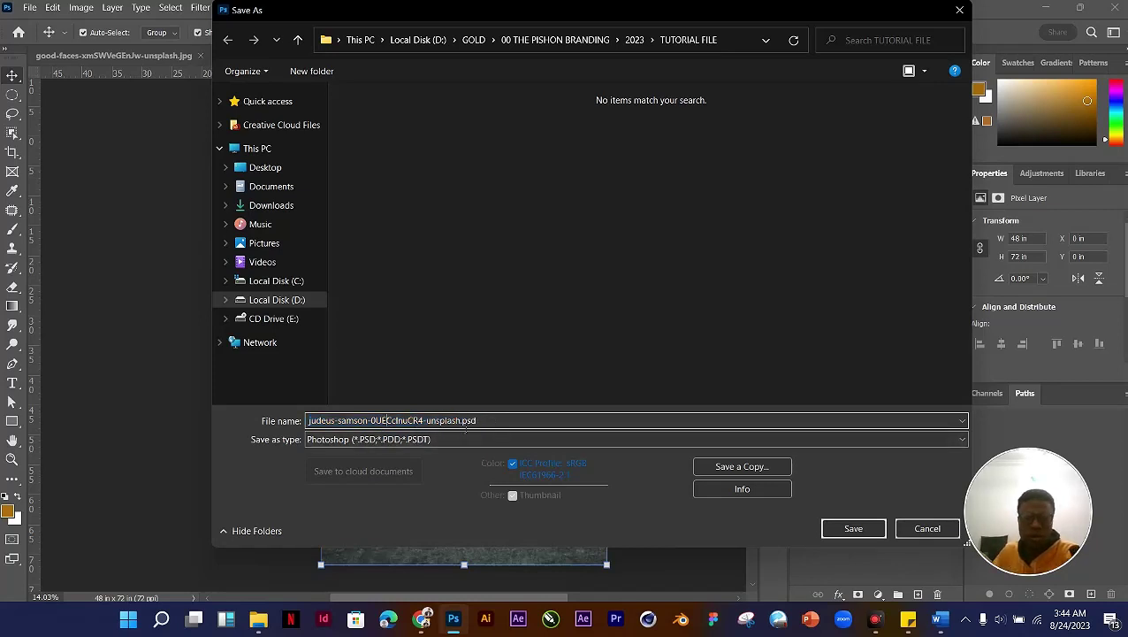
left_click_drag(463, 425, 304, 430)
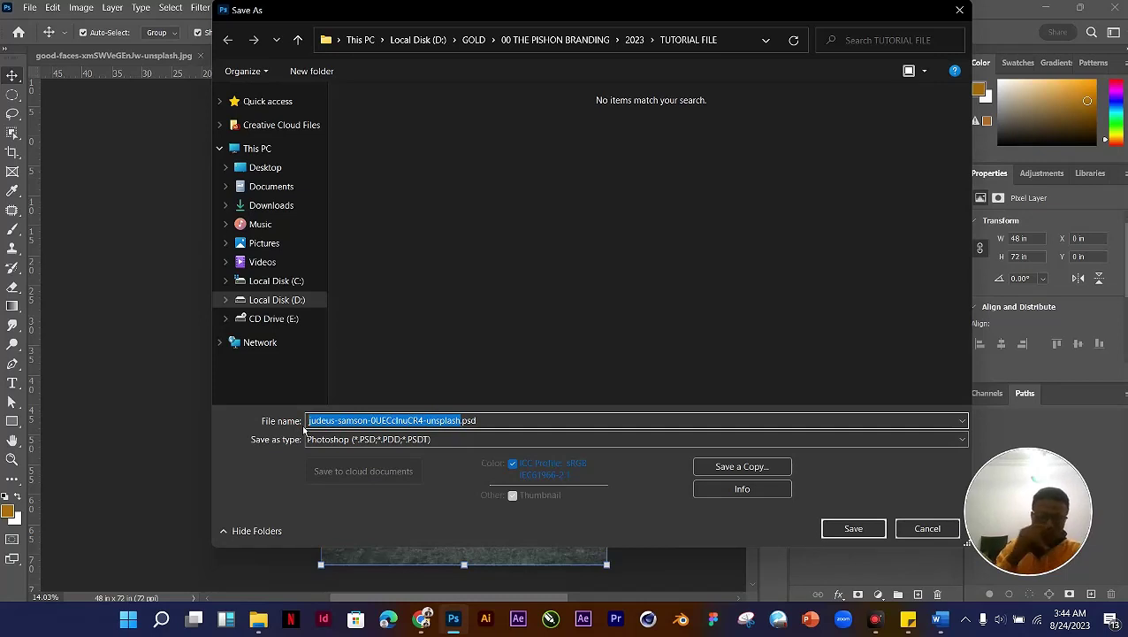
type("Tutorial")
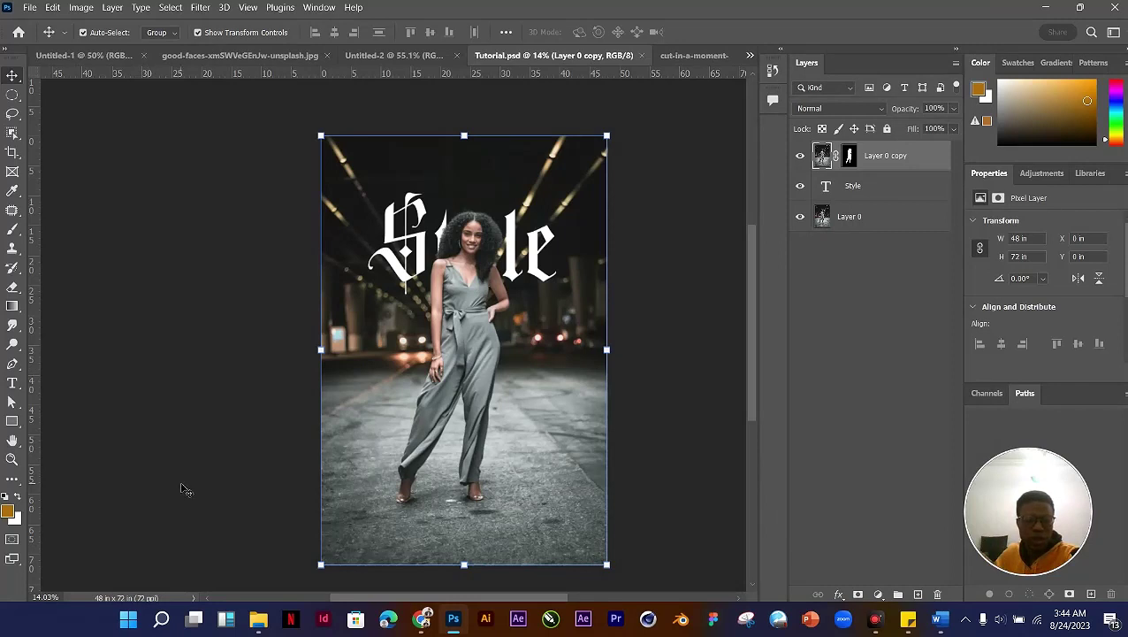
left_click(207, 491)
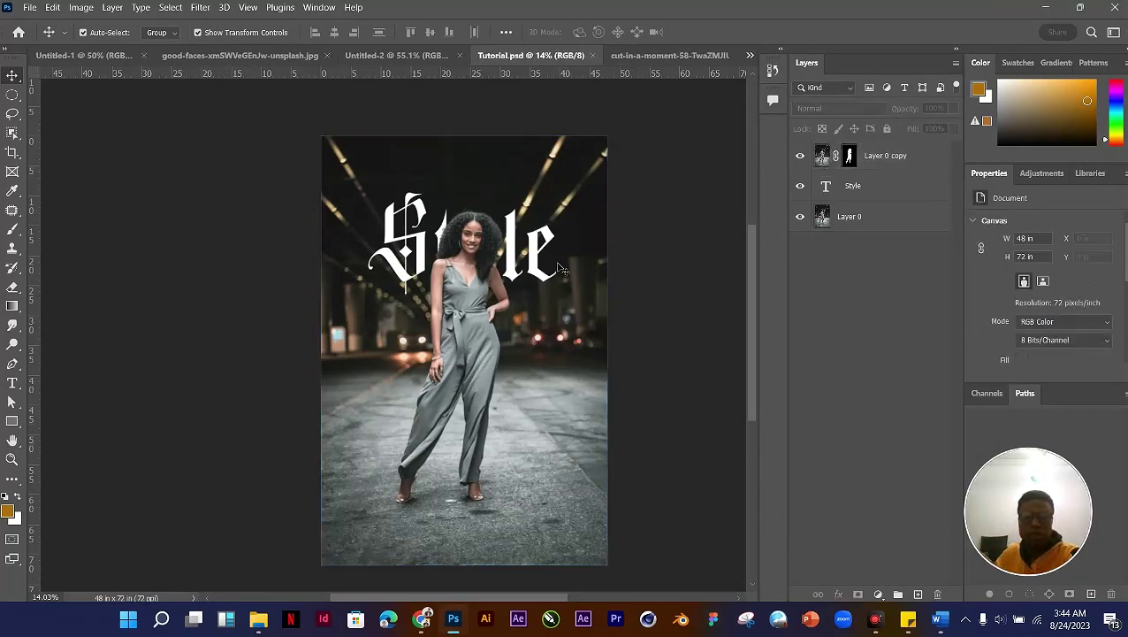
Step: Move the Style lettering slightly higher behind the woman's head and deselect it
left_click(556, 296)
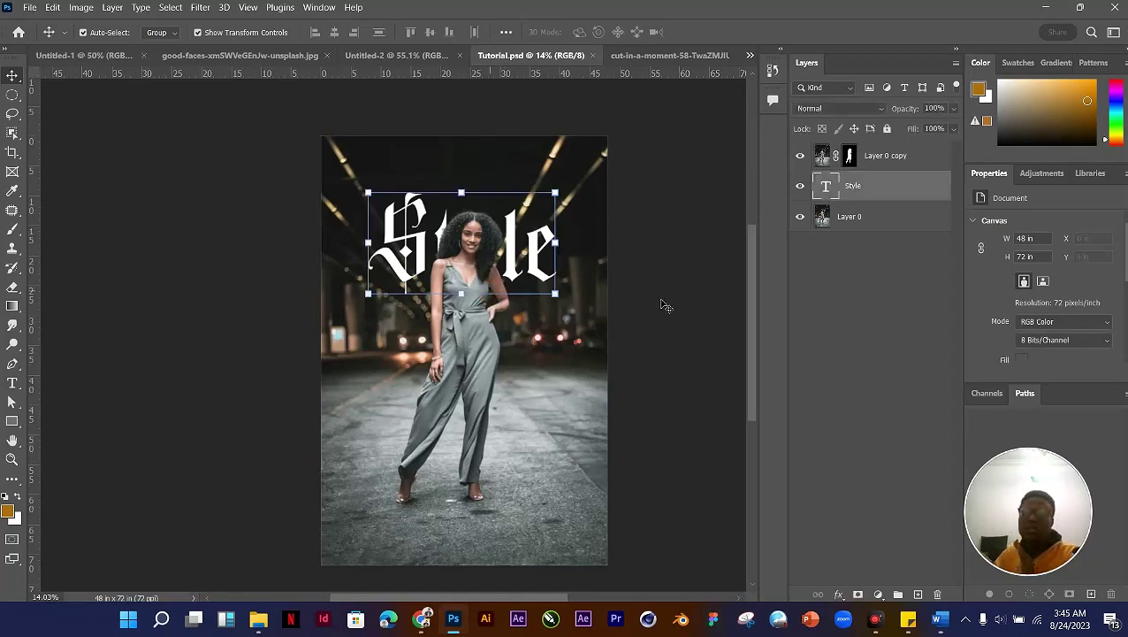
left_click(662, 306)
left_click(541, 268)
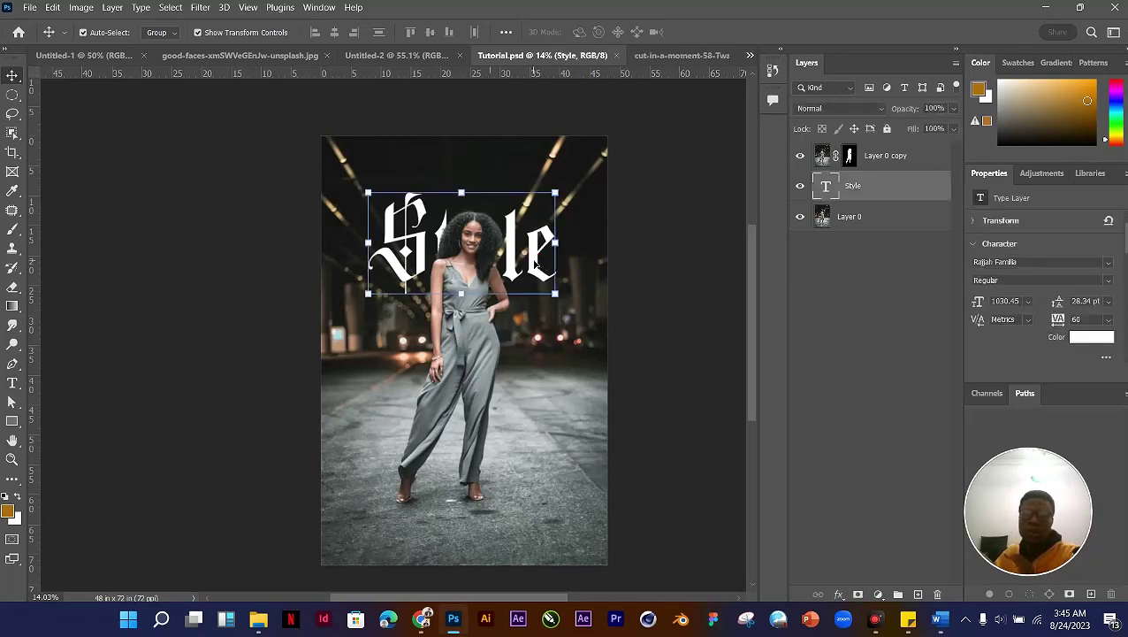
left_click_drag(535, 261, 536, 233)
left_click(648, 308)
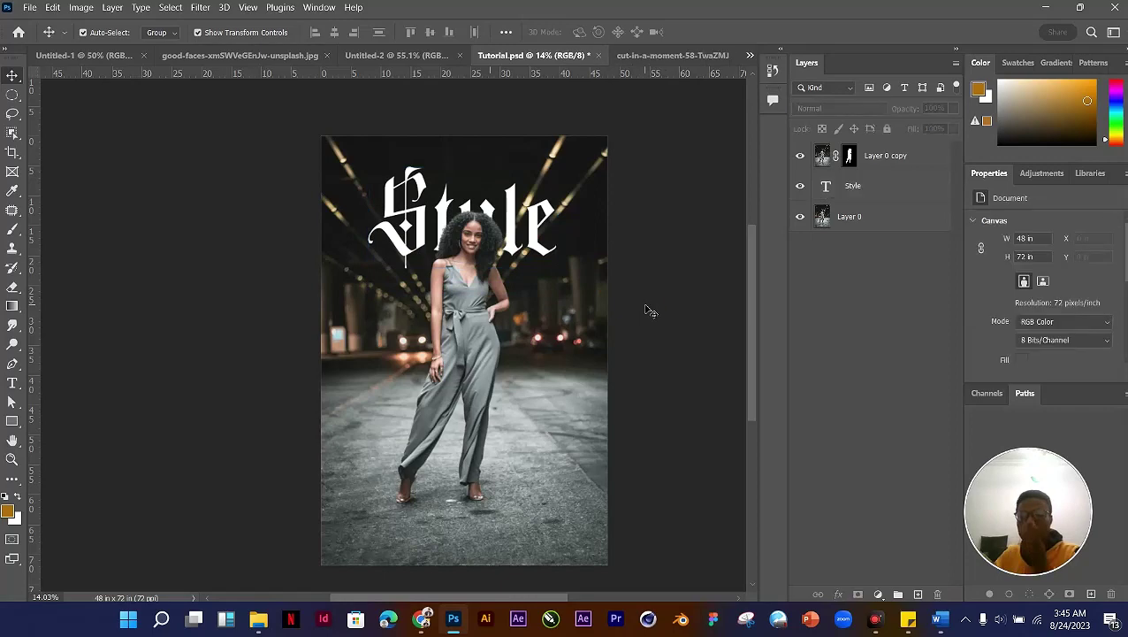
Step: Display the Save, Save As and Save a Copy commands and select the woman's masked layer
scroll(555, 244, "up", 2)
scroll(555, 244, "down", 3)
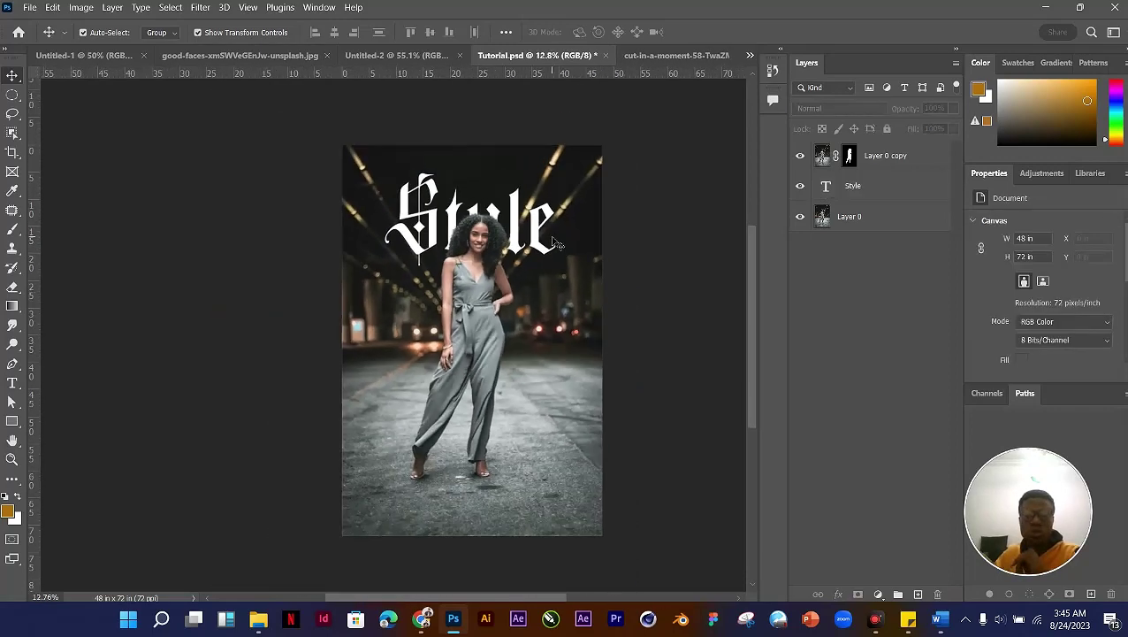
scroll(549, 249, "up", 2)
left_click(542, 256)
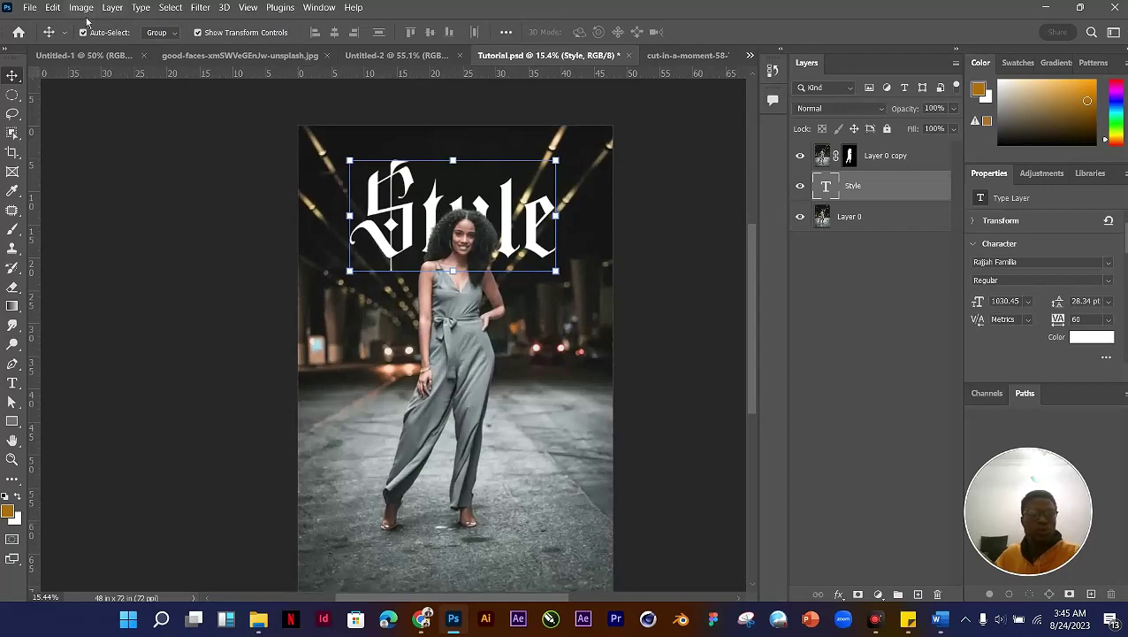
left_click(29, 7)
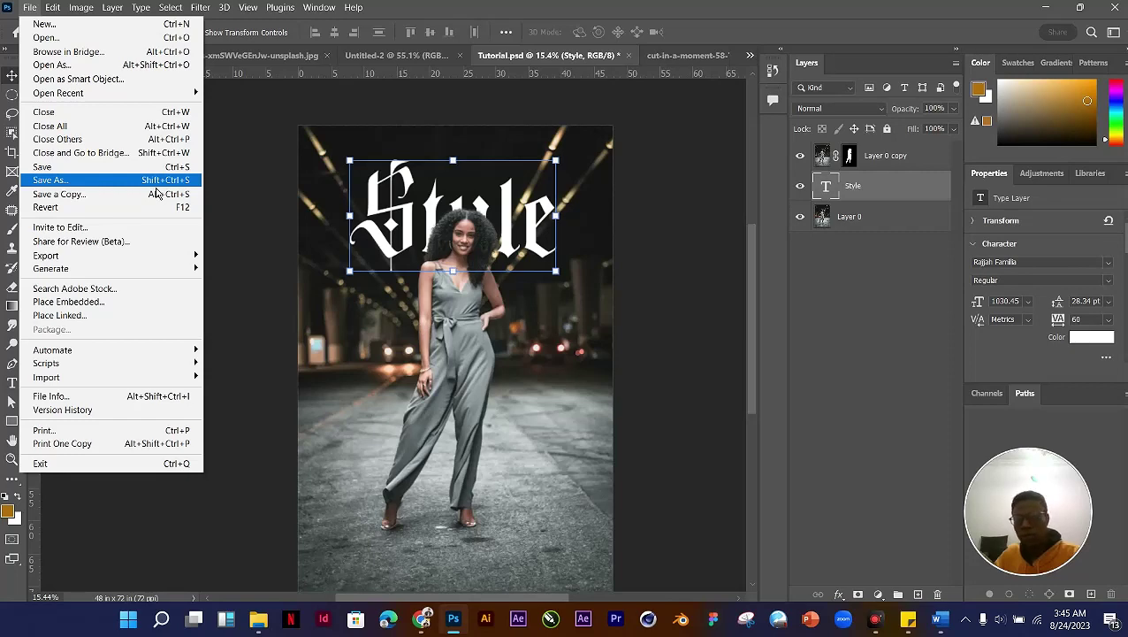
left_click(473, 353)
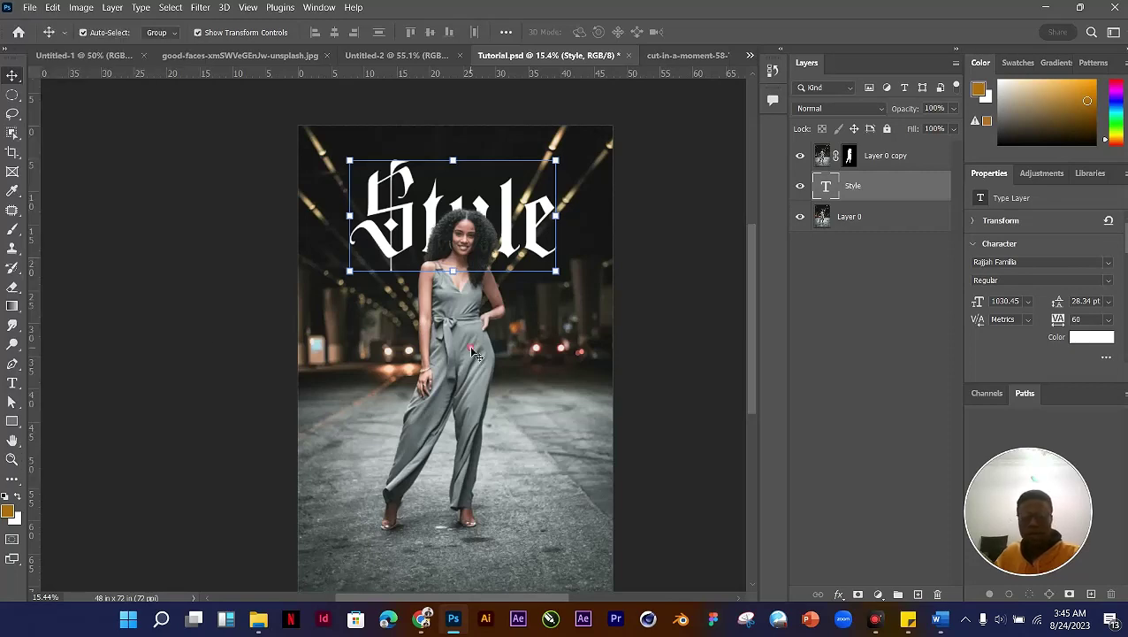
left_click(473, 354, "ctrl")
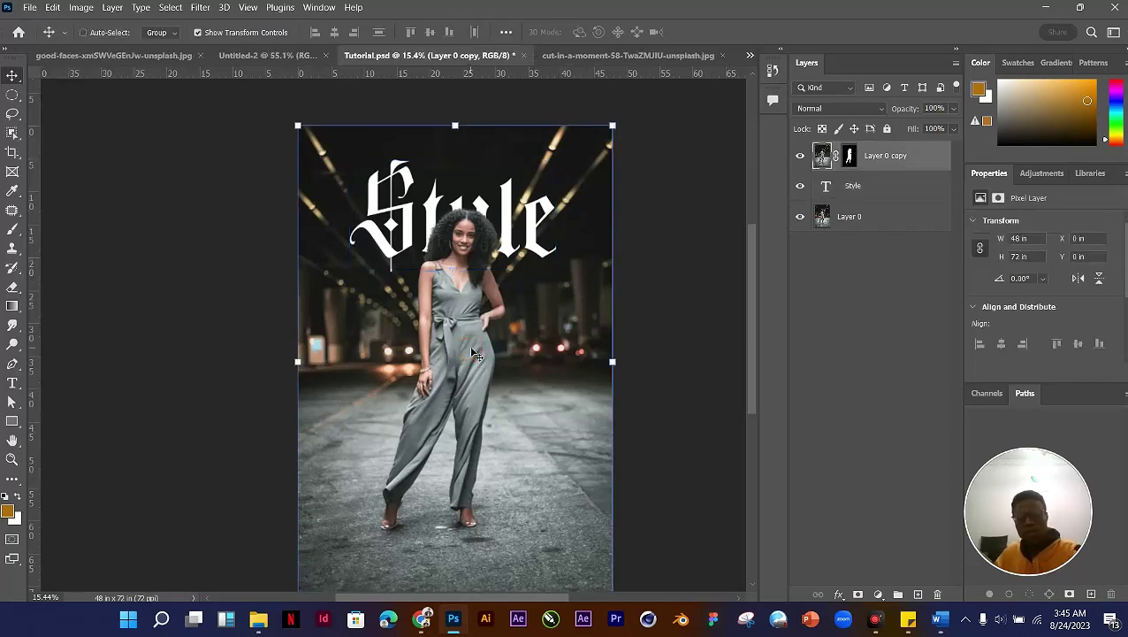
Step: Review the formats and the Save a Copy option in the Save As dialog for Tutorial.psd, leaving the dialog without saving
key("ctrl+shift+s")
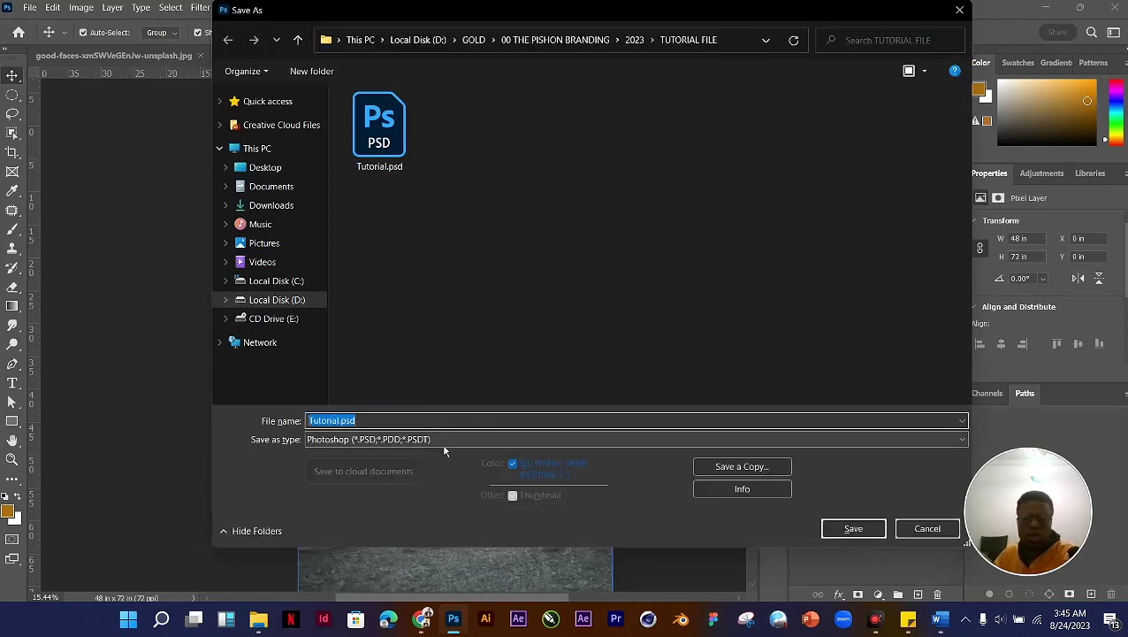
left_click(387, 447)
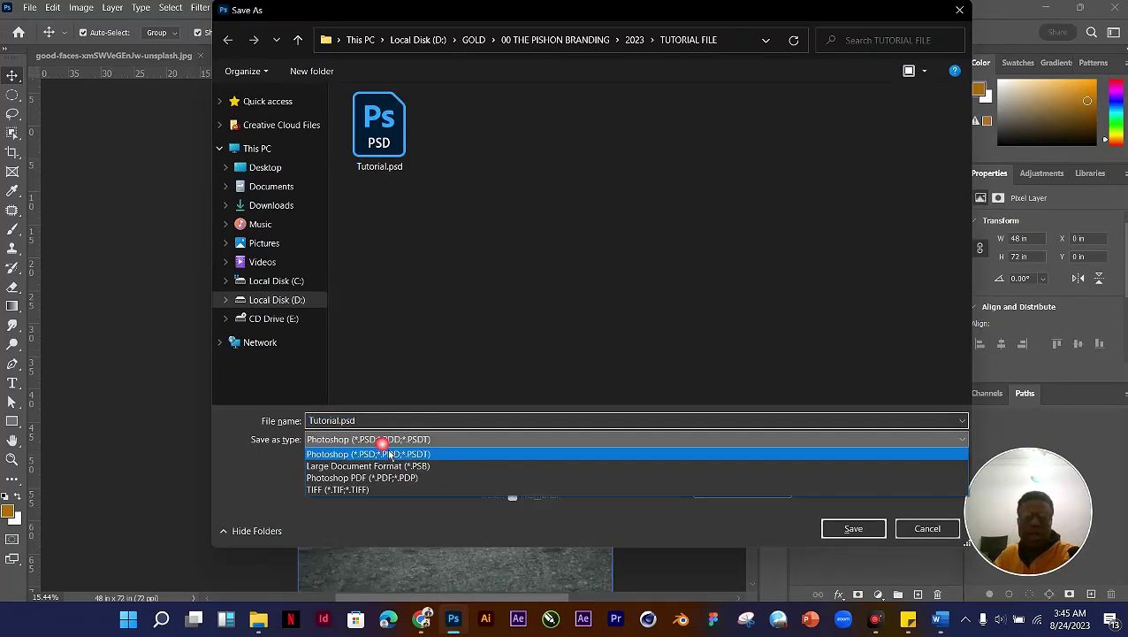
left_click(387, 448)
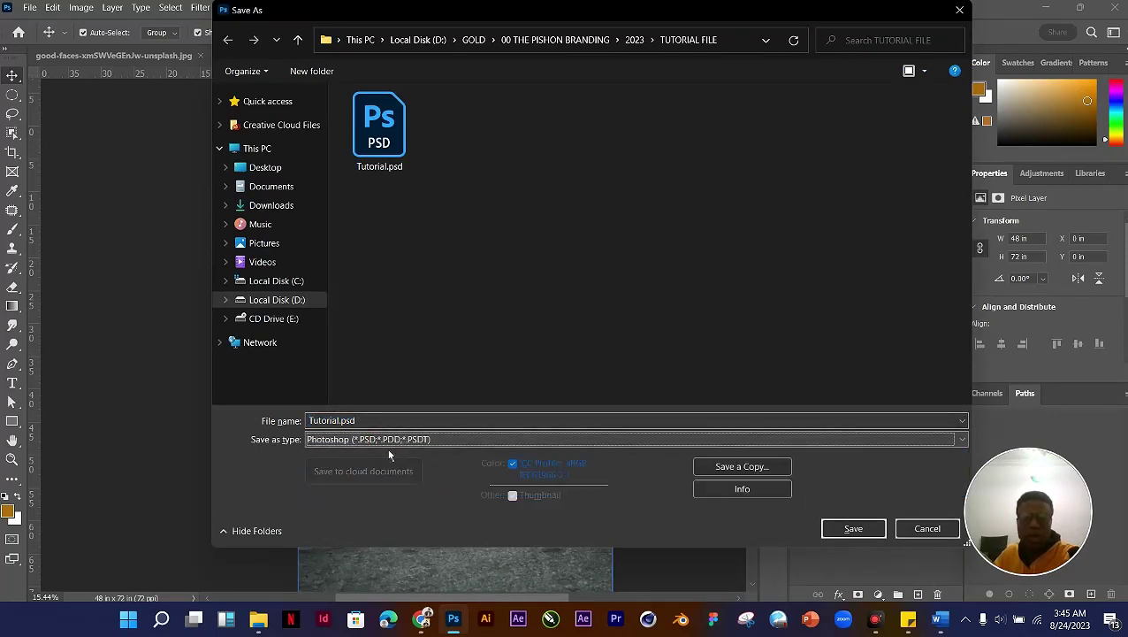
left_click(387, 447)
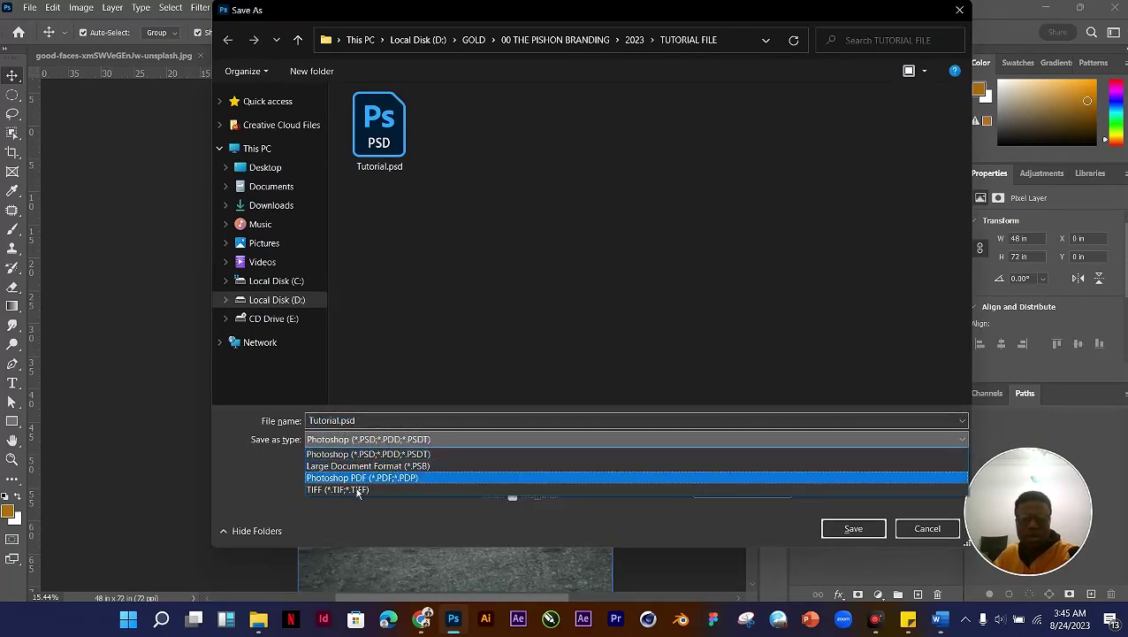
left_click(279, 484)
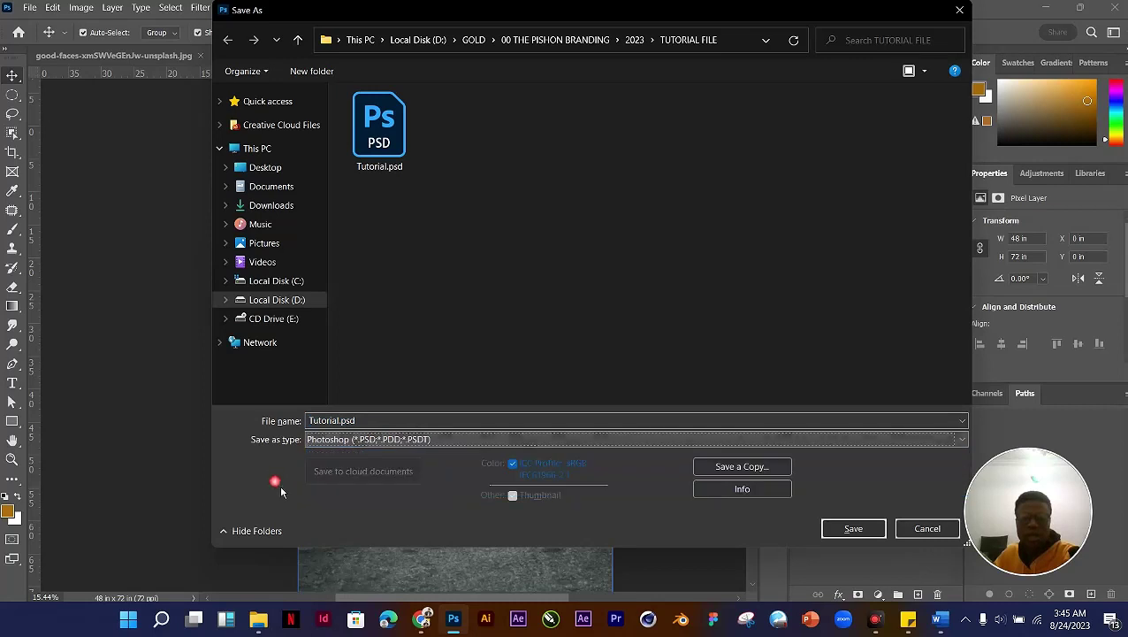
key("F4")
left_click(751, 474)
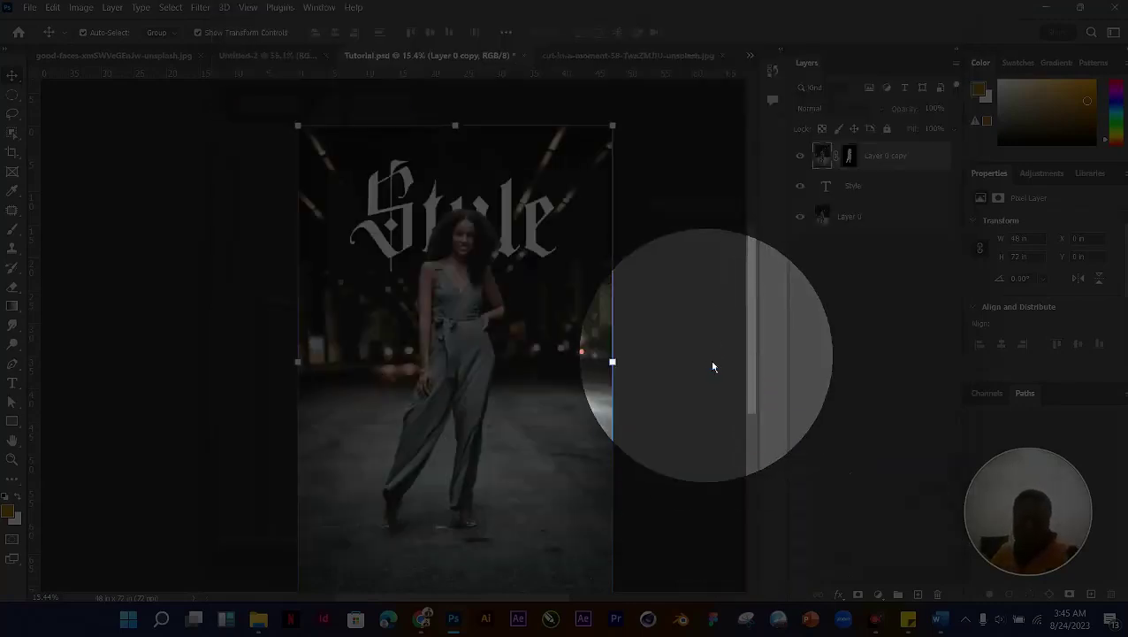
key("F4")
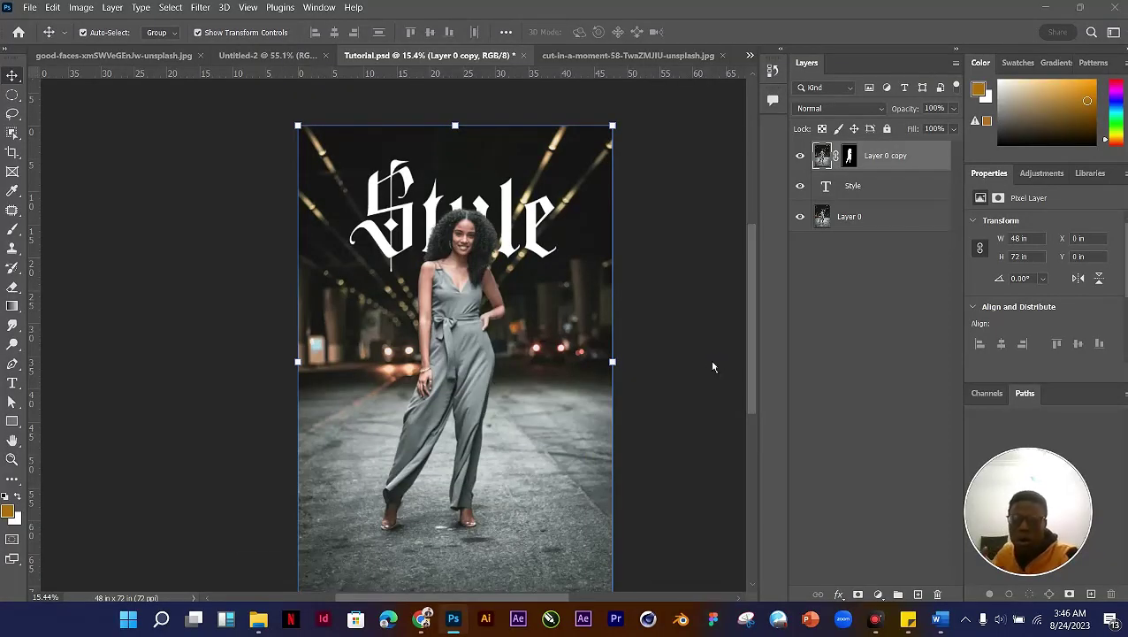
Step: Save a copy as Tutorial copy.jpg in JPEG format in the TUTORIAL FILE folder, moving the JPEG Options dialog aside
key("ctrl+alt+s")
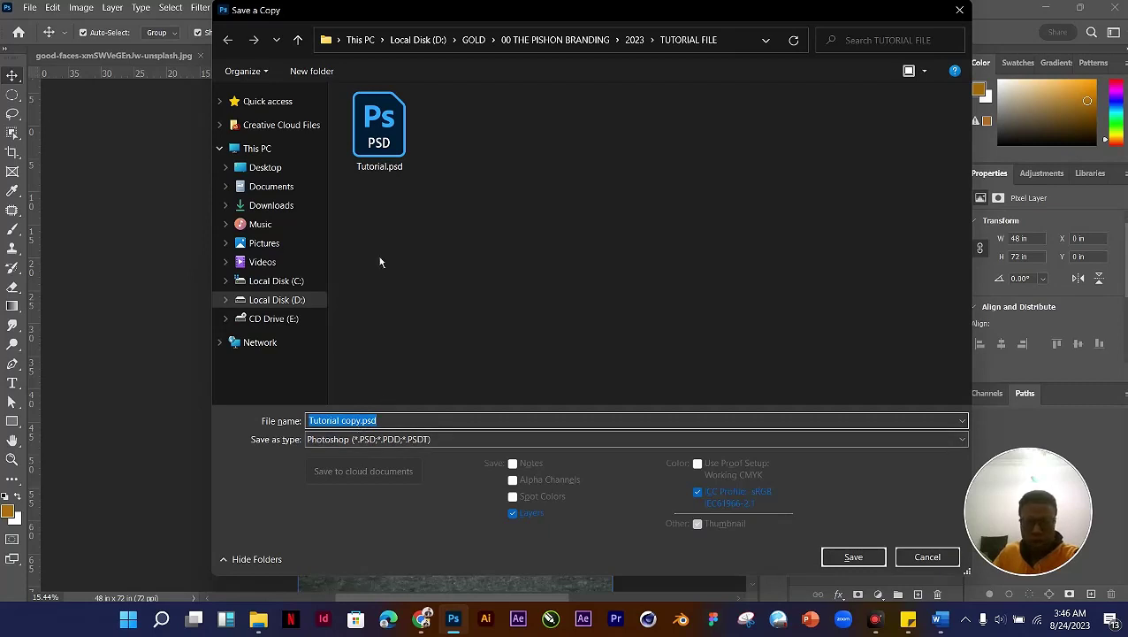
left_click(416, 445)
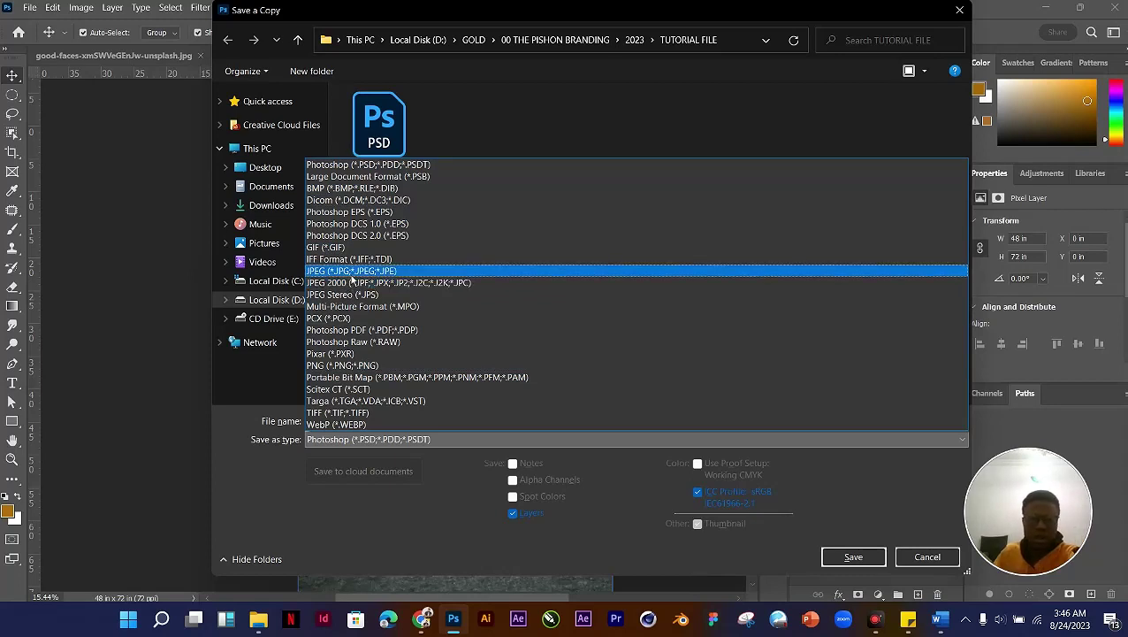
left_click(354, 271)
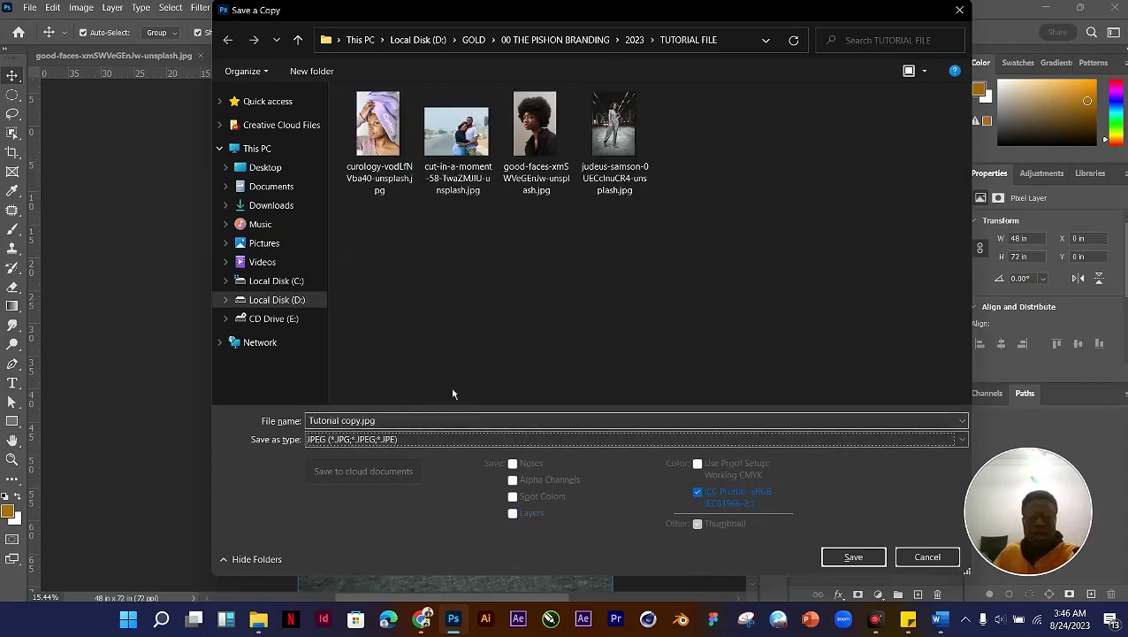
left_click(853, 557)
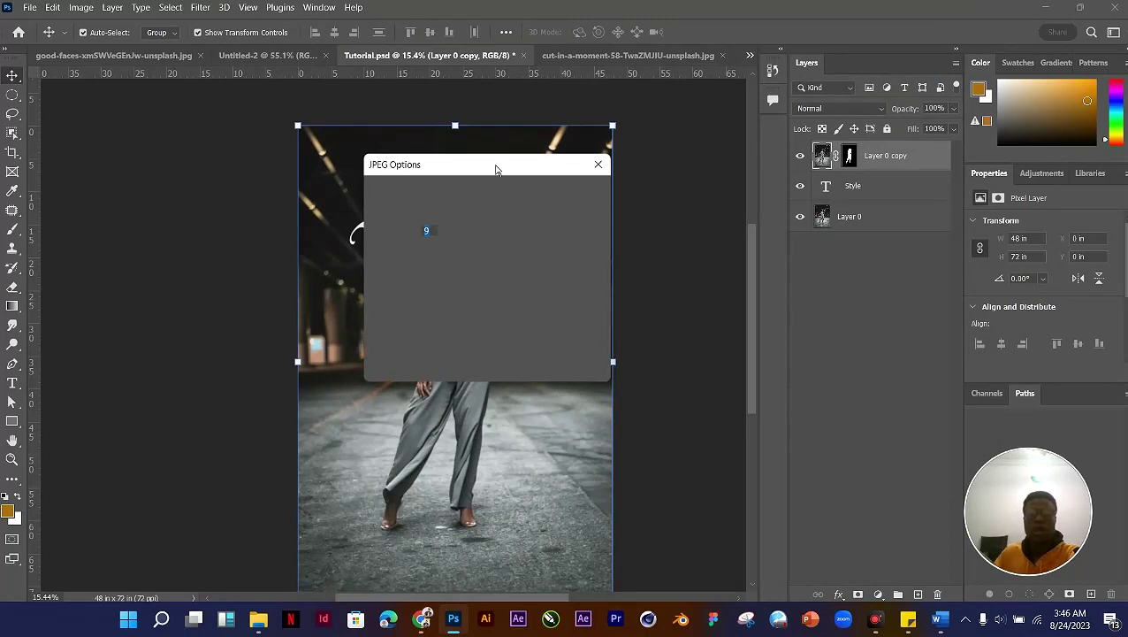
mouse_move(499, 171)
left_mouse_down()
mouse_move(556, 176)
mouse_move(571, 164)
left_mouse_up()
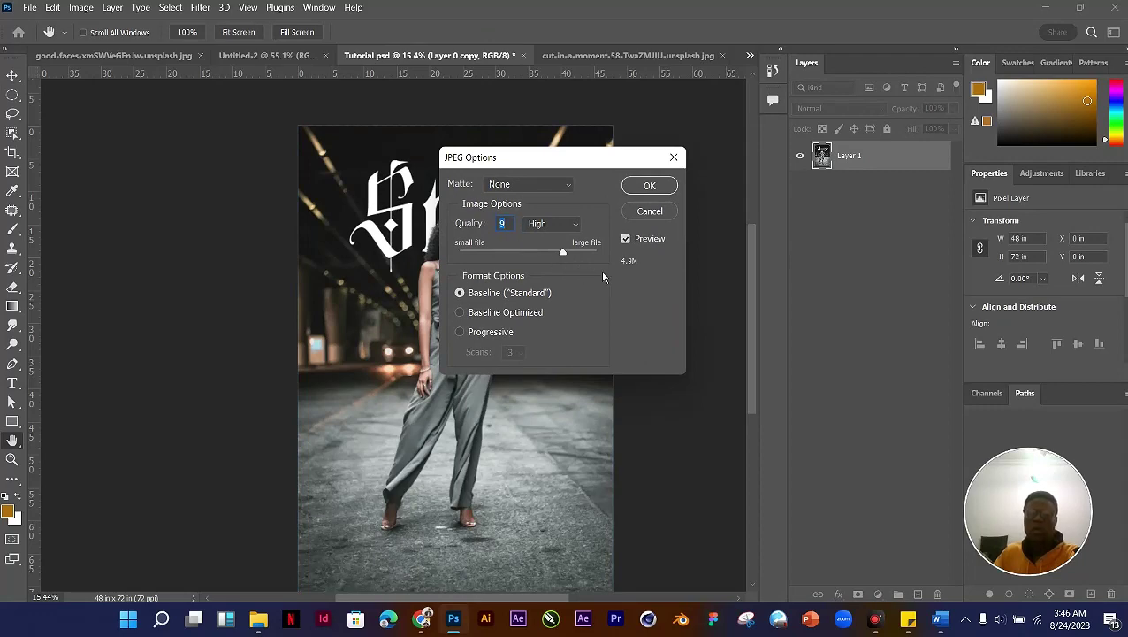
Step: Switch the Preview option for the JPEG export off and back on
key("F4")
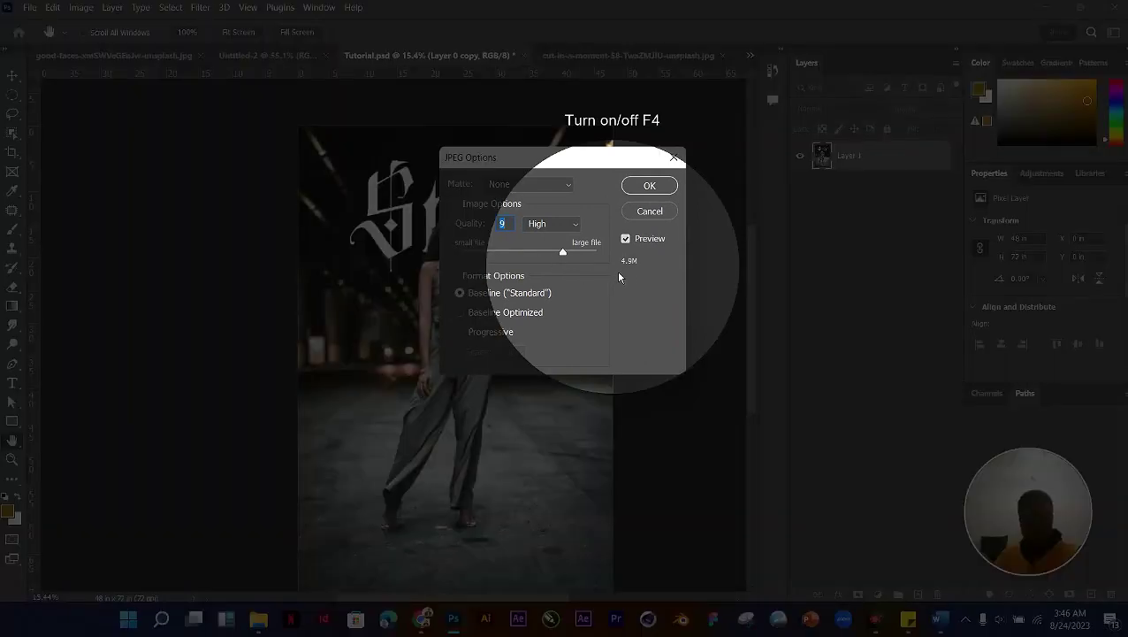
left_click(626, 240)
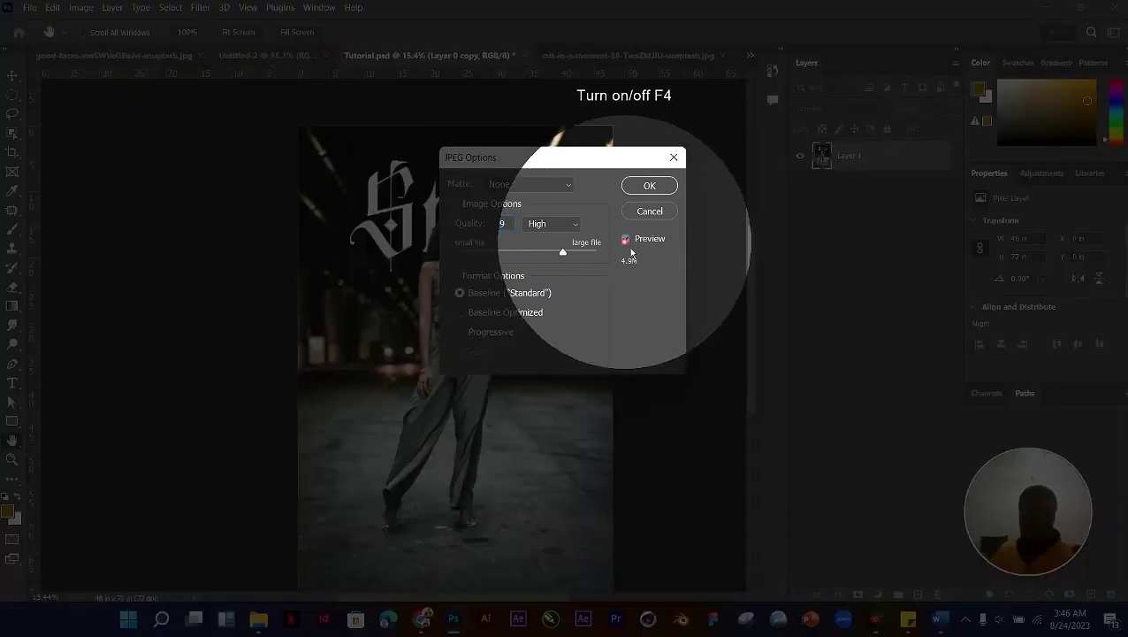
left_click(630, 247)
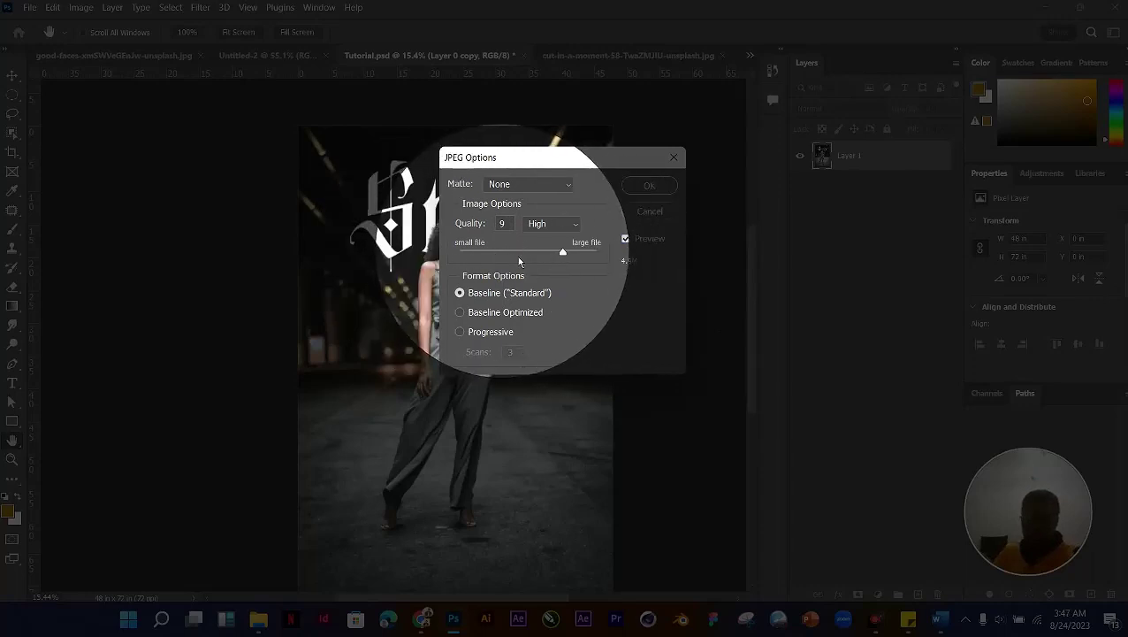
Step: Try the Low, Medium and High JPEG quality presets and settle on Maximum with quality 10
left_click(550, 226)
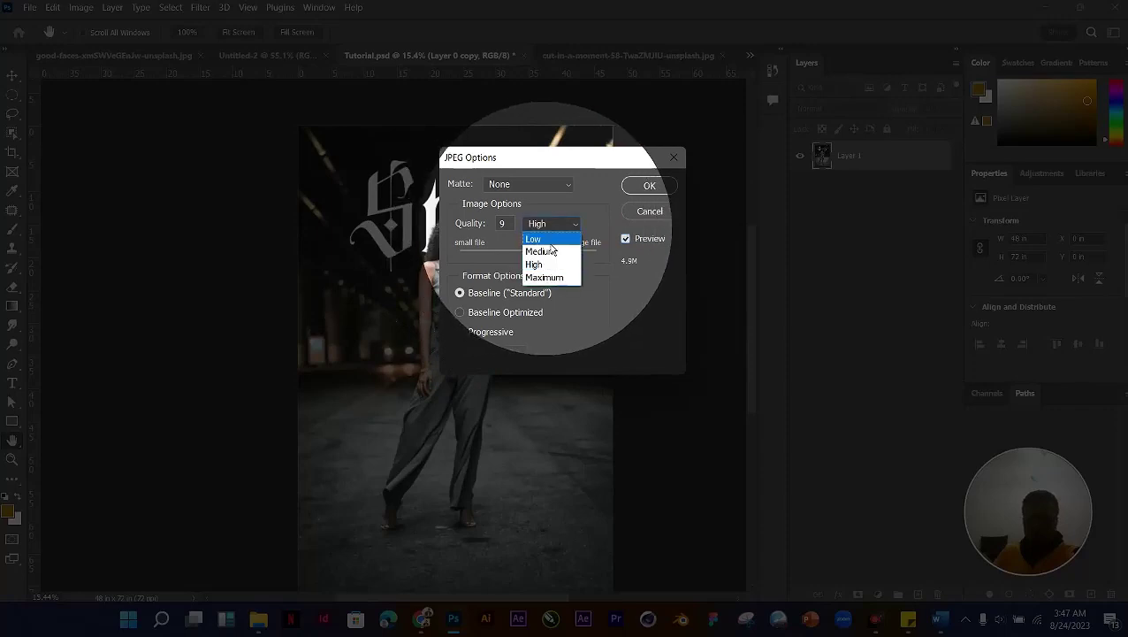
left_click(549, 239)
left_click(550, 224)
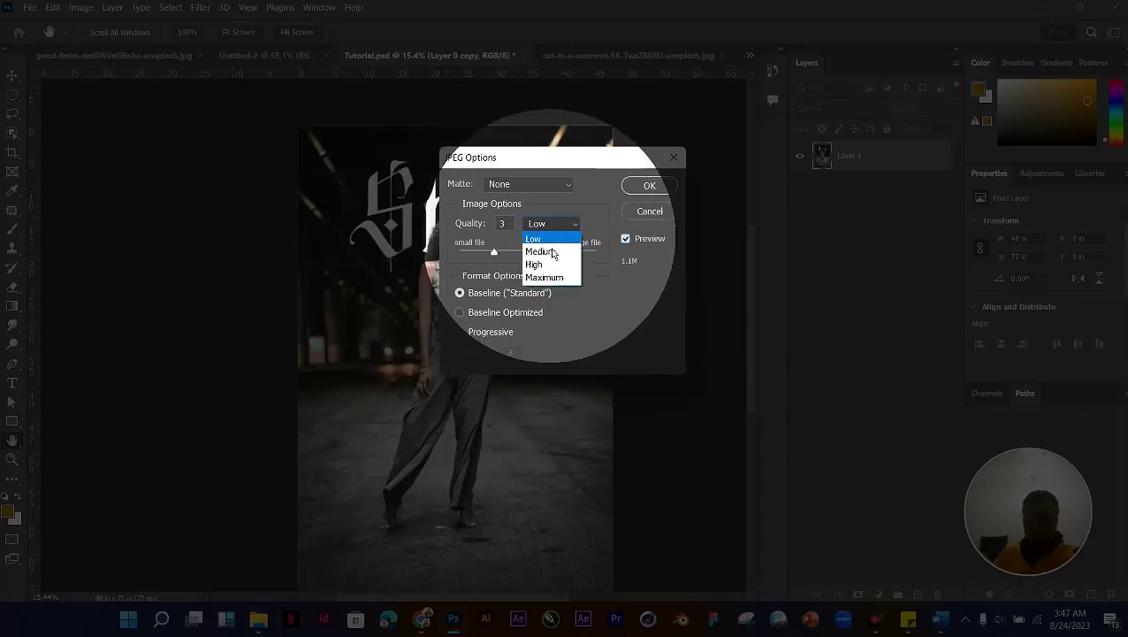
left_click(553, 252)
left_click(550, 224)
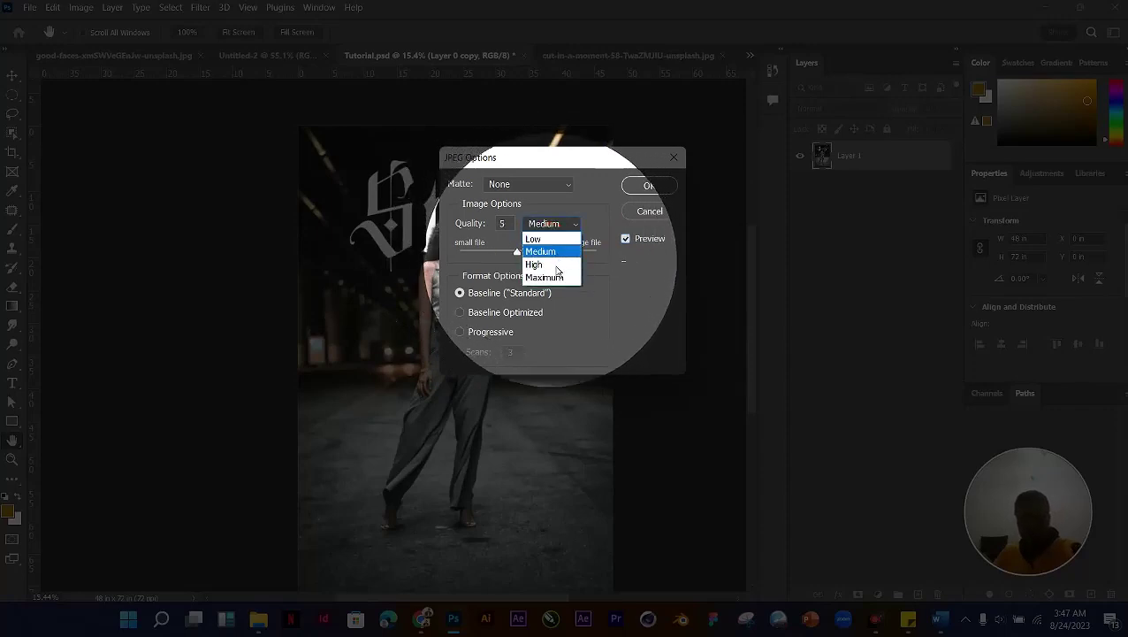
left_click(557, 266)
left_click(550, 224)
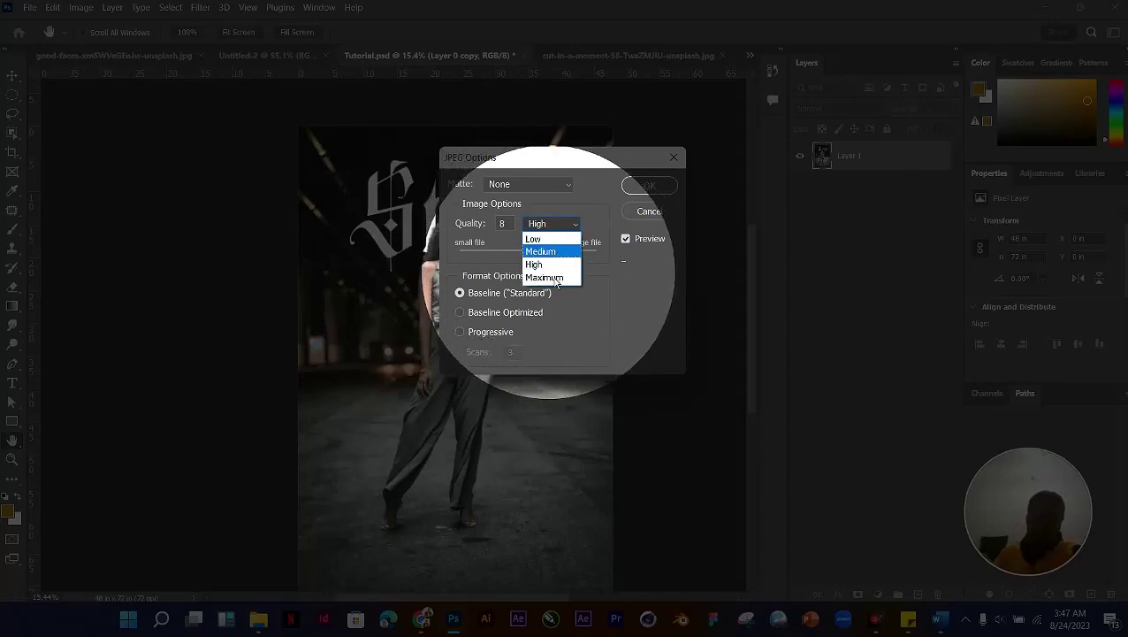
left_click(555, 278)
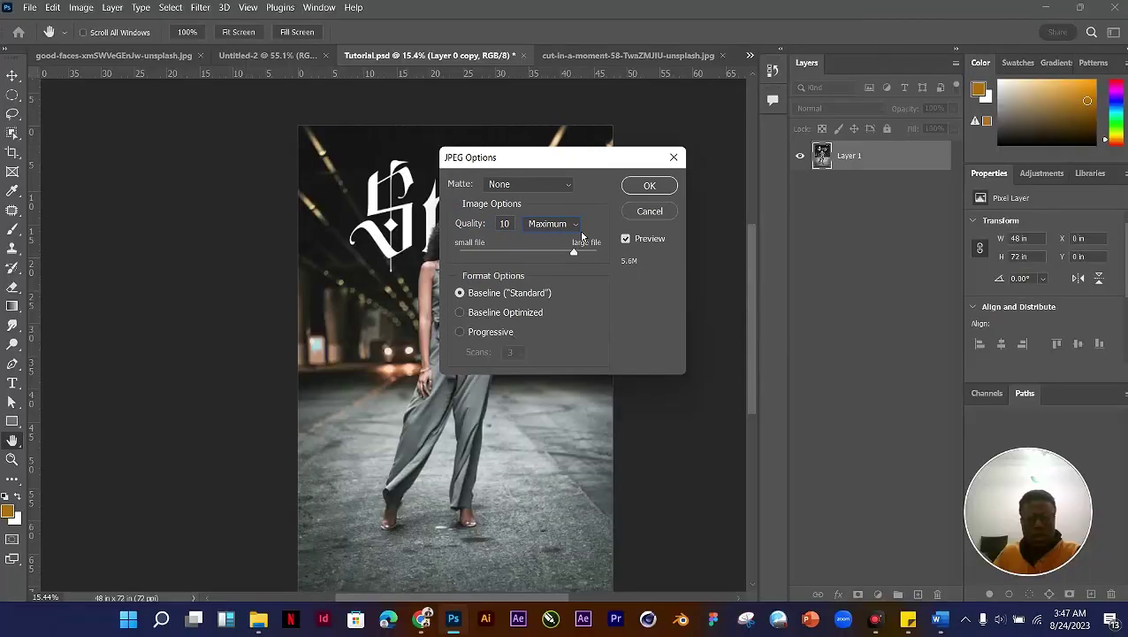
left_click(570, 225)
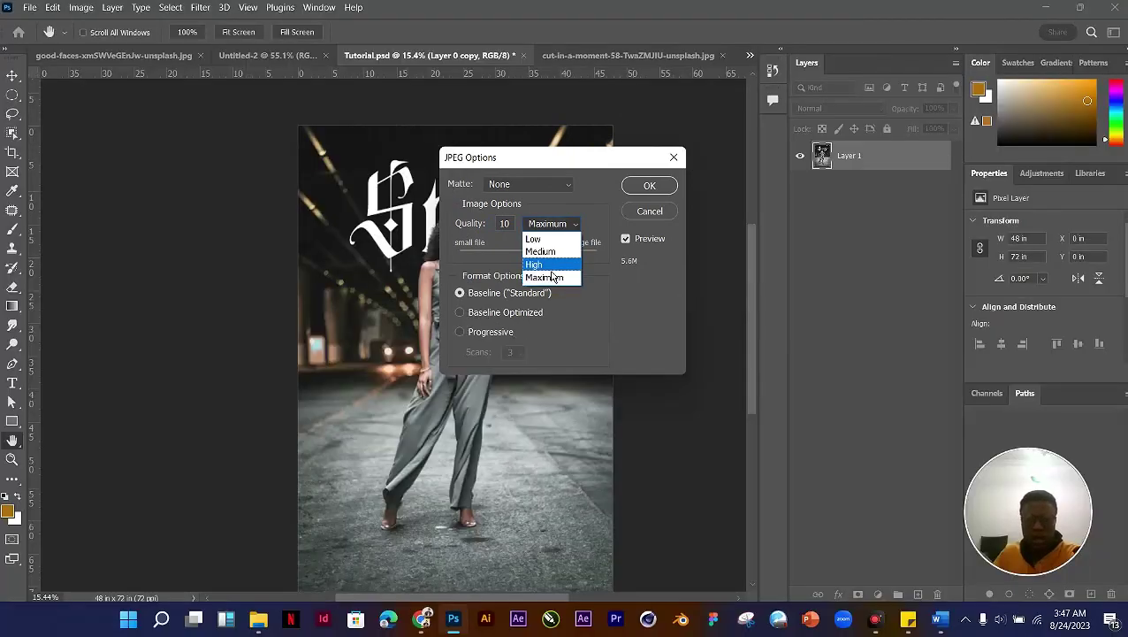
left_click(624, 289)
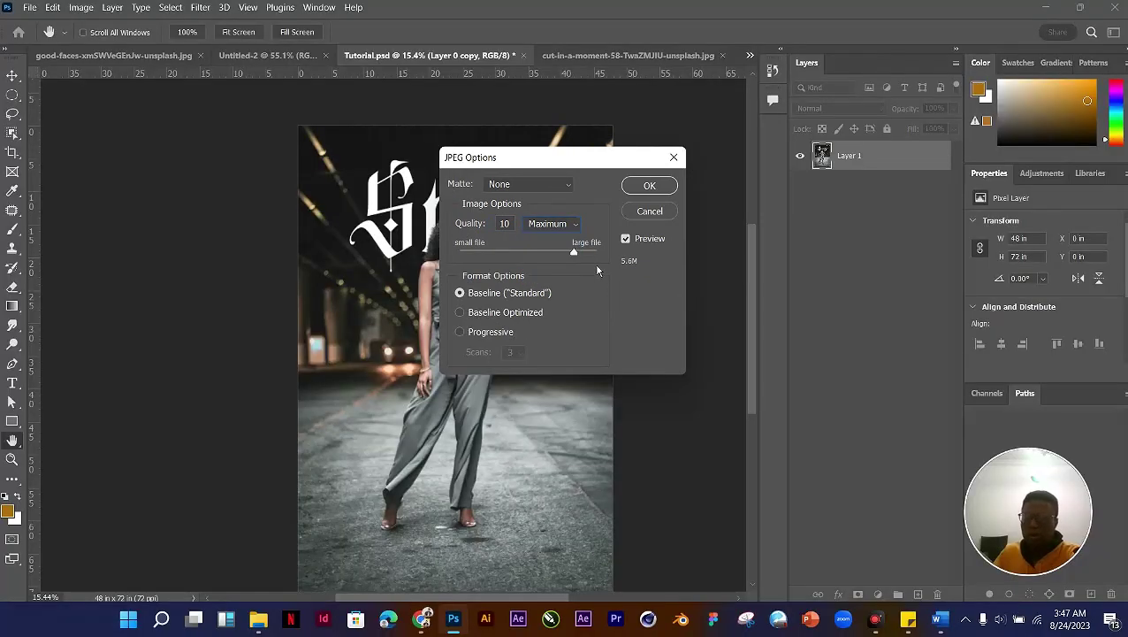
Step: Try lower JPEG quality values such as 3, settle on Maximum quality 12, and export the copy with the Baseline ("Standard") format
left_click_drag(576, 261, 604, 258)
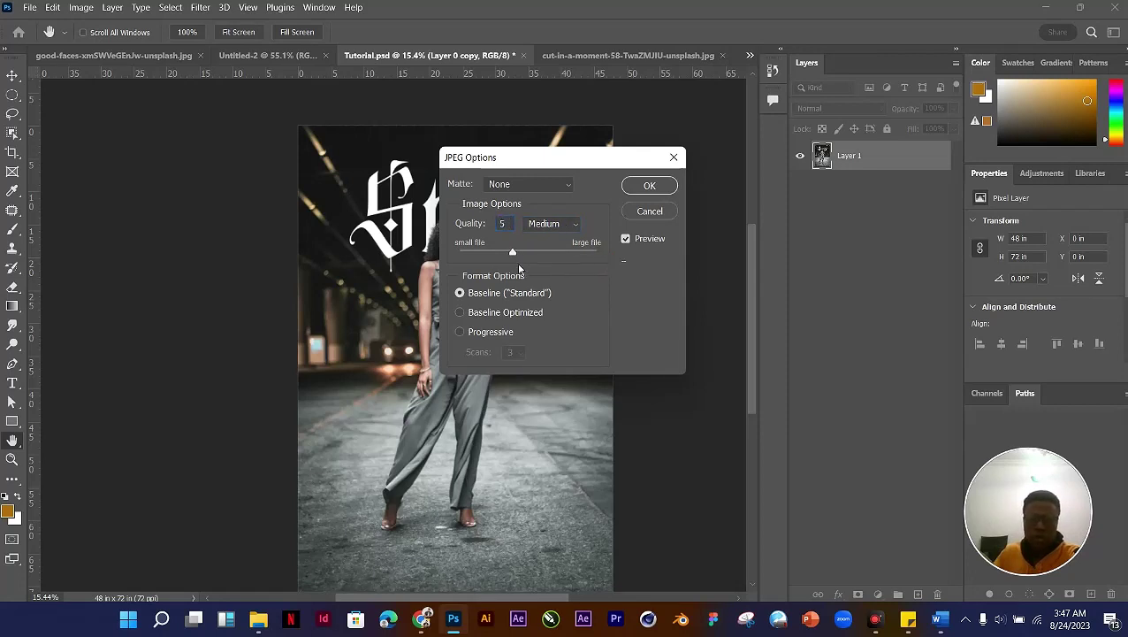
left_click_drag(520, 265, 506, 260)
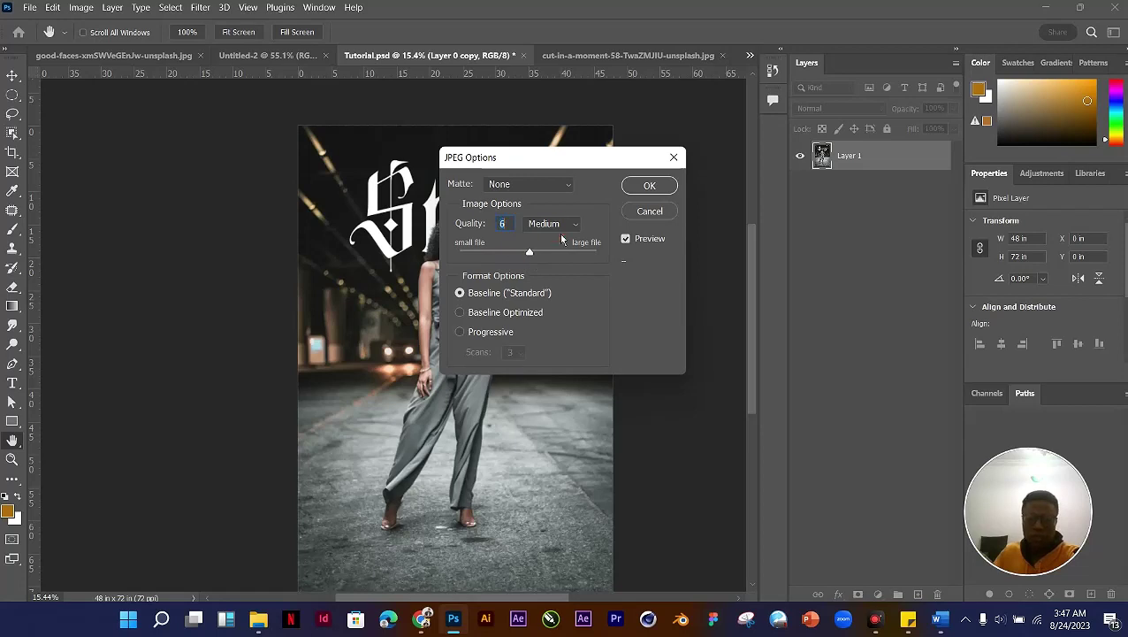
left_click_drag(536, 255, 502, 254)
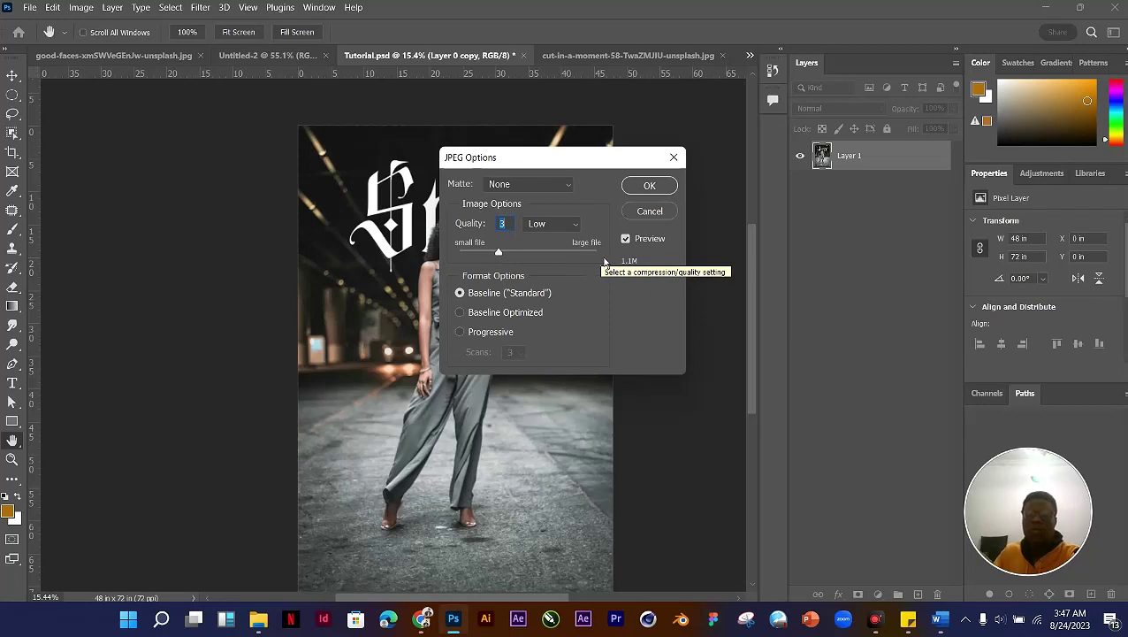
left_click_drag(498, 253, 610, 259)
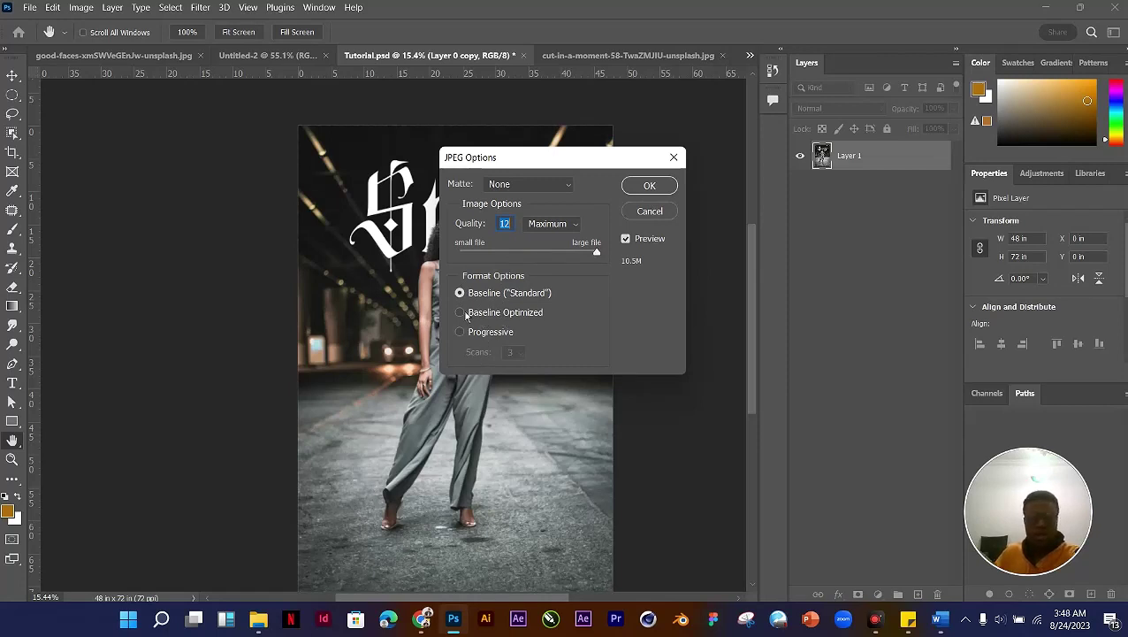
left_click(640, 191)
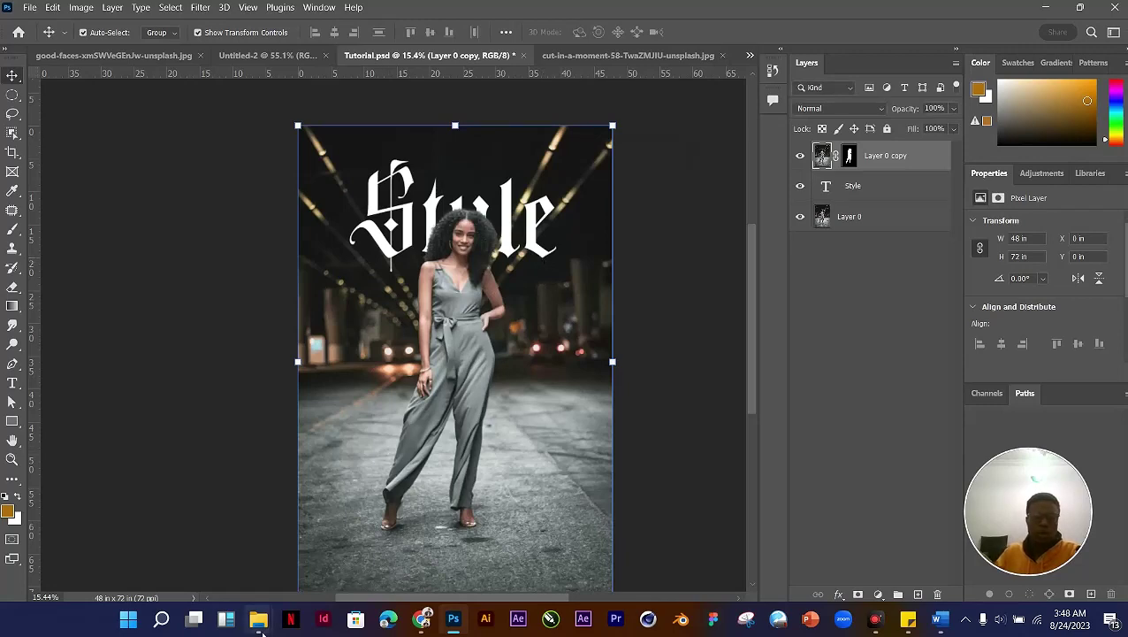
Step: Switch to the TUTORIAL FILE folder in File Explorer, view the exported Tutorial copy.jpg full size in the photo viewer, and return to Photoshop
mouse_move(258, 618)
left_click(137, 579)
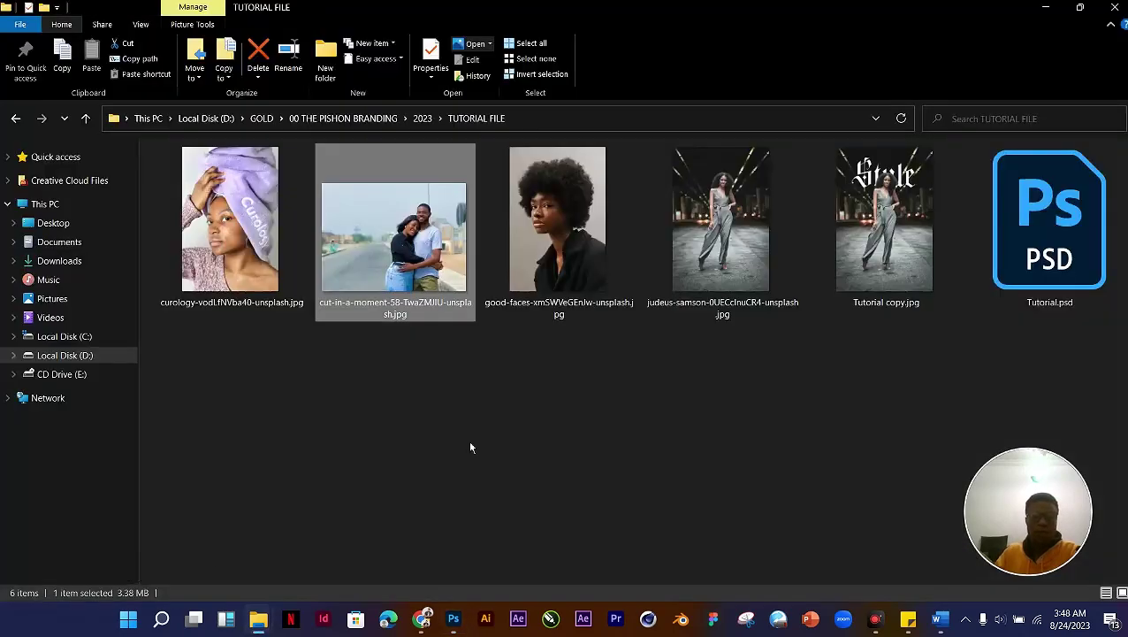
left_click(904, 303)
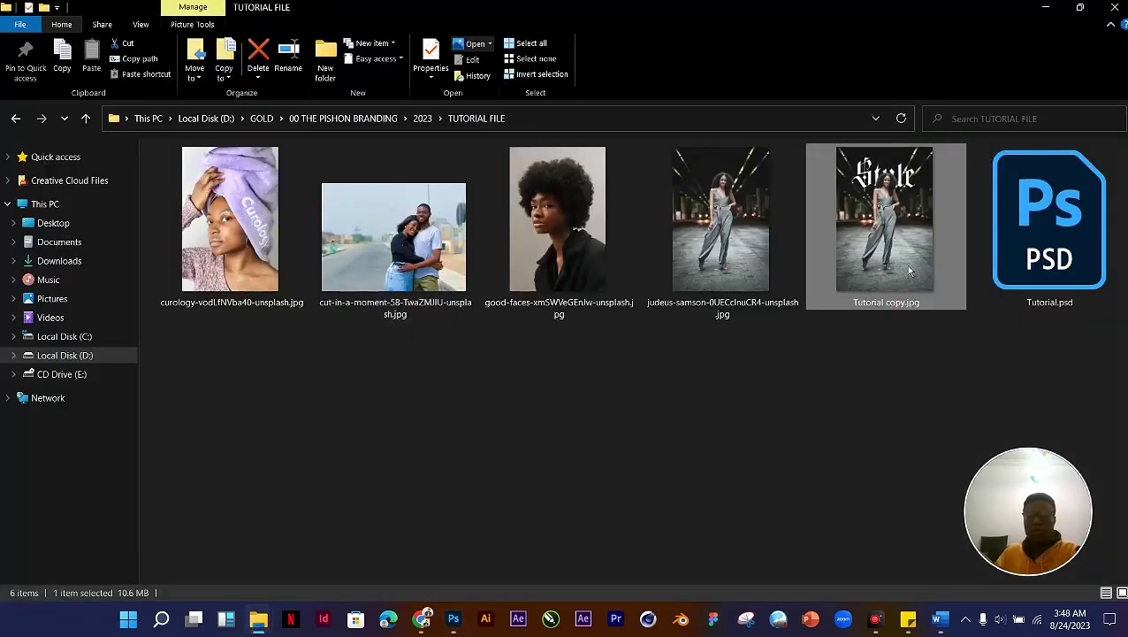
double_click(907, 257)
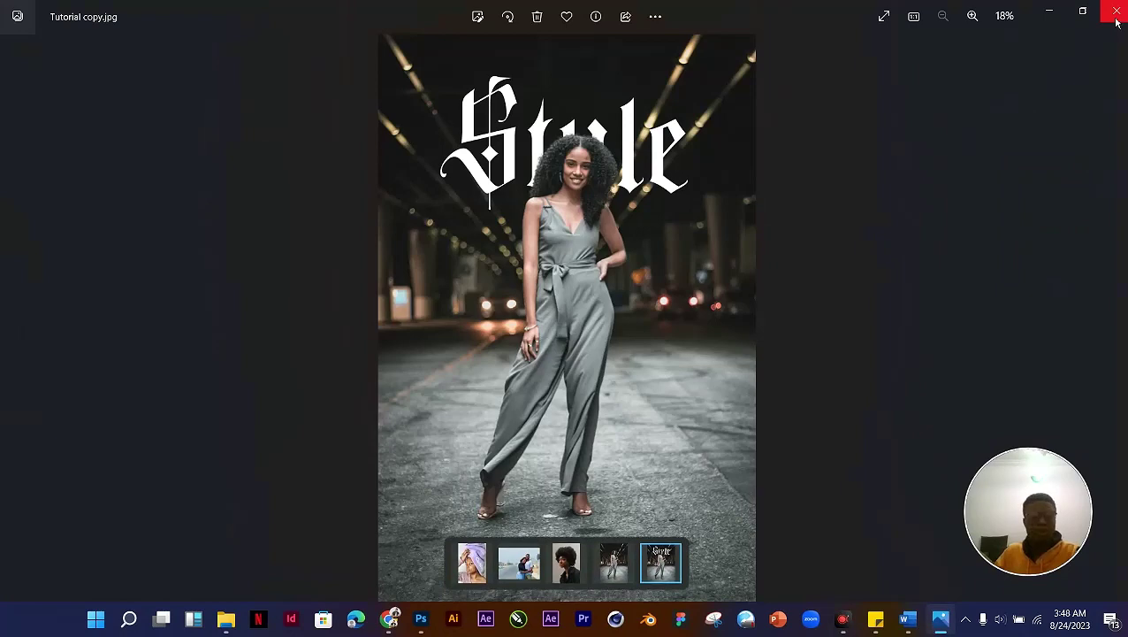
left_click(1061, 19)
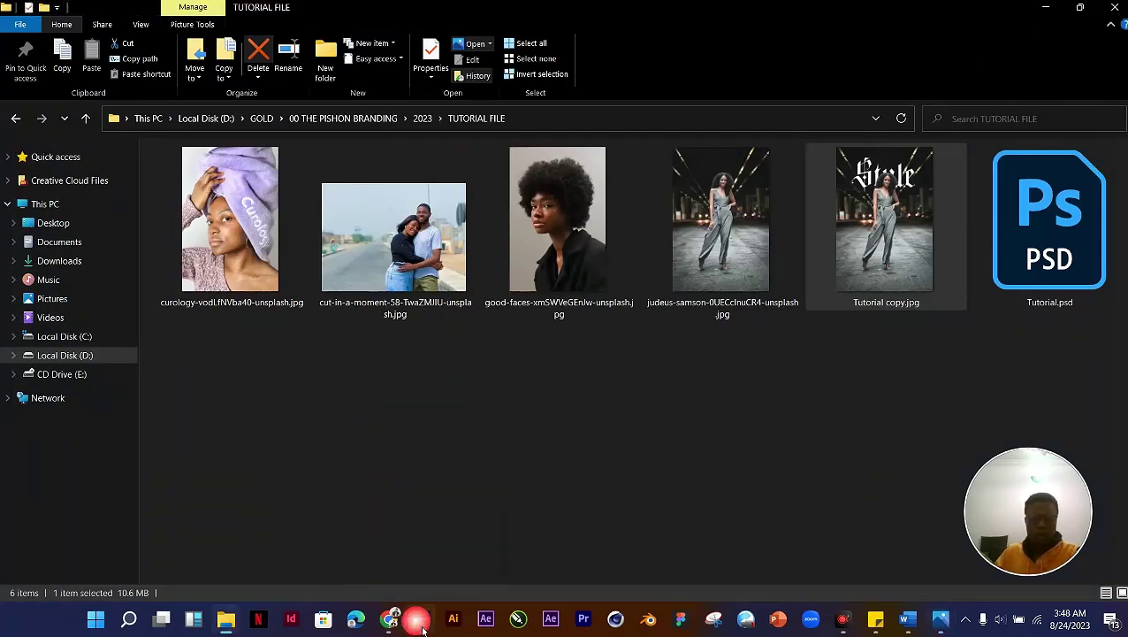
left_click(421, 621)
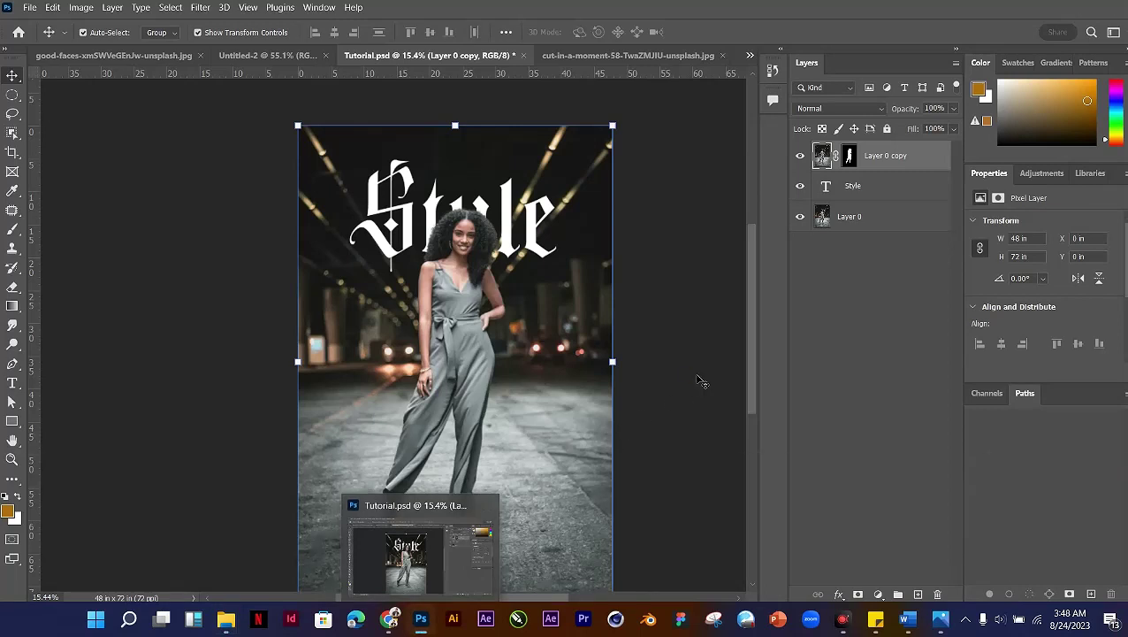
left_click(522, 376)
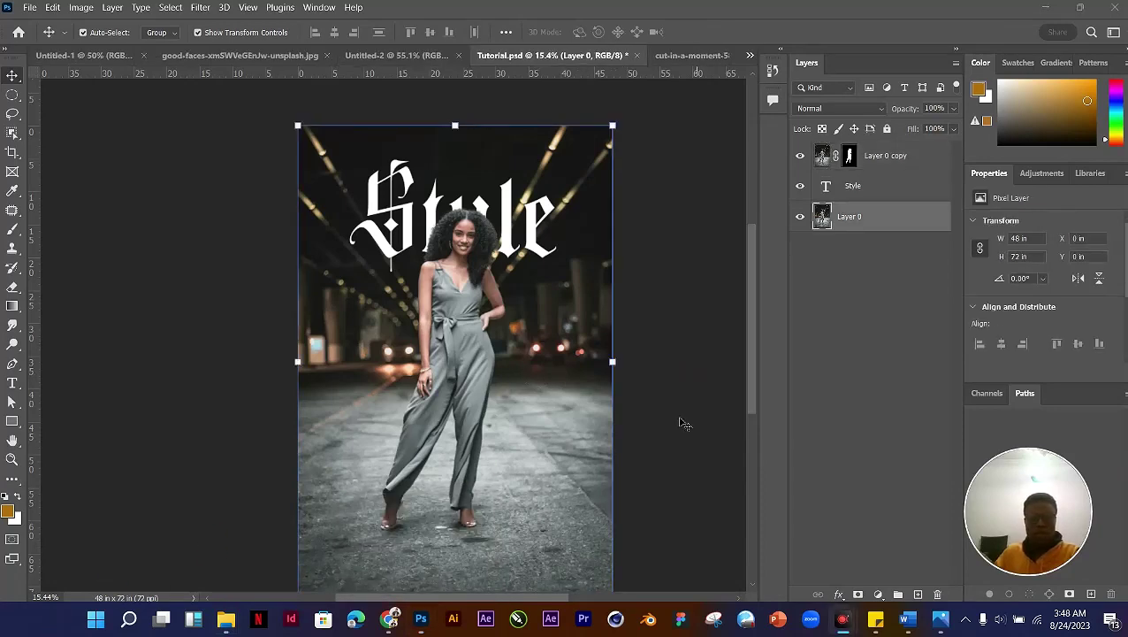
scroll(601, 356, "down", 2)
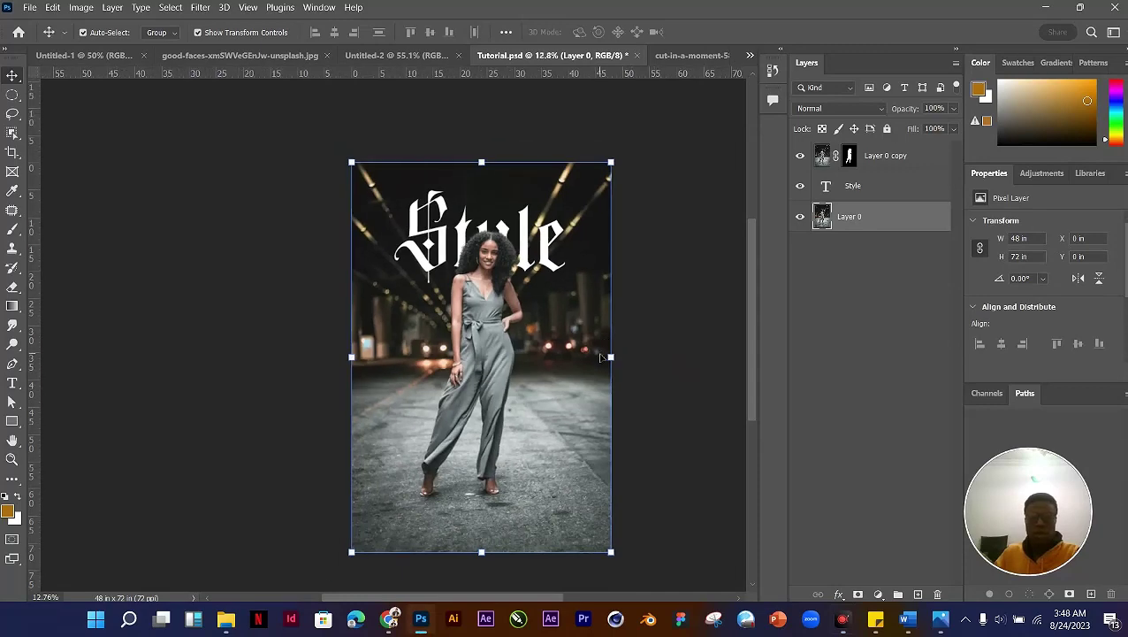
scroll(602, 355, "up", 2)
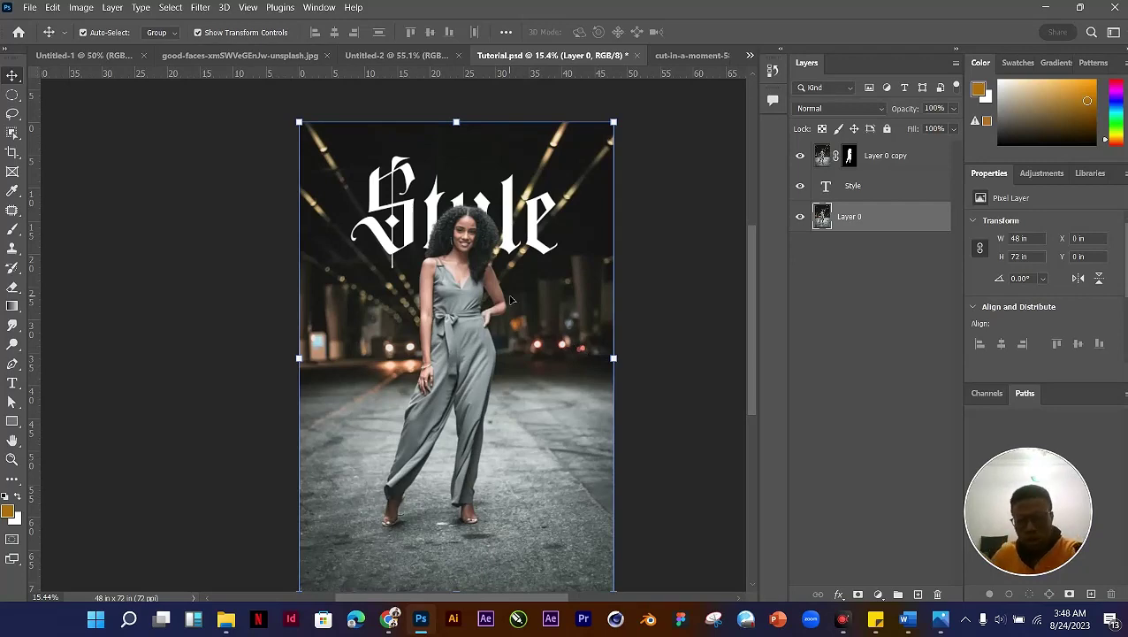
left_click(685, 360)
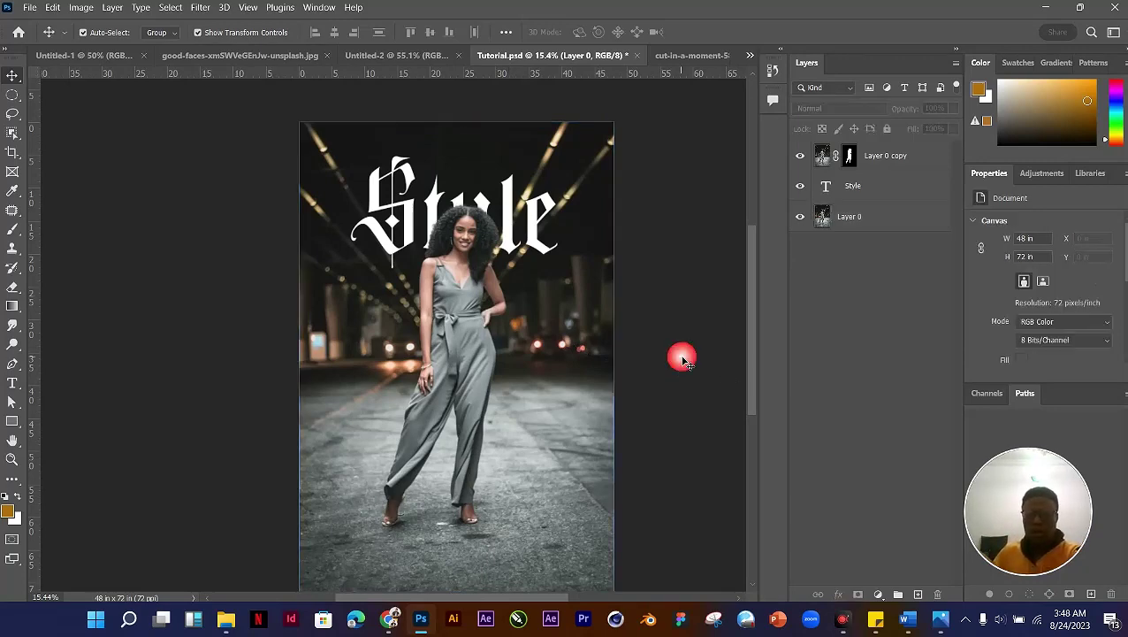
scroll(460, 309, "down", 2)
scroll(462, 311, "up", 4)
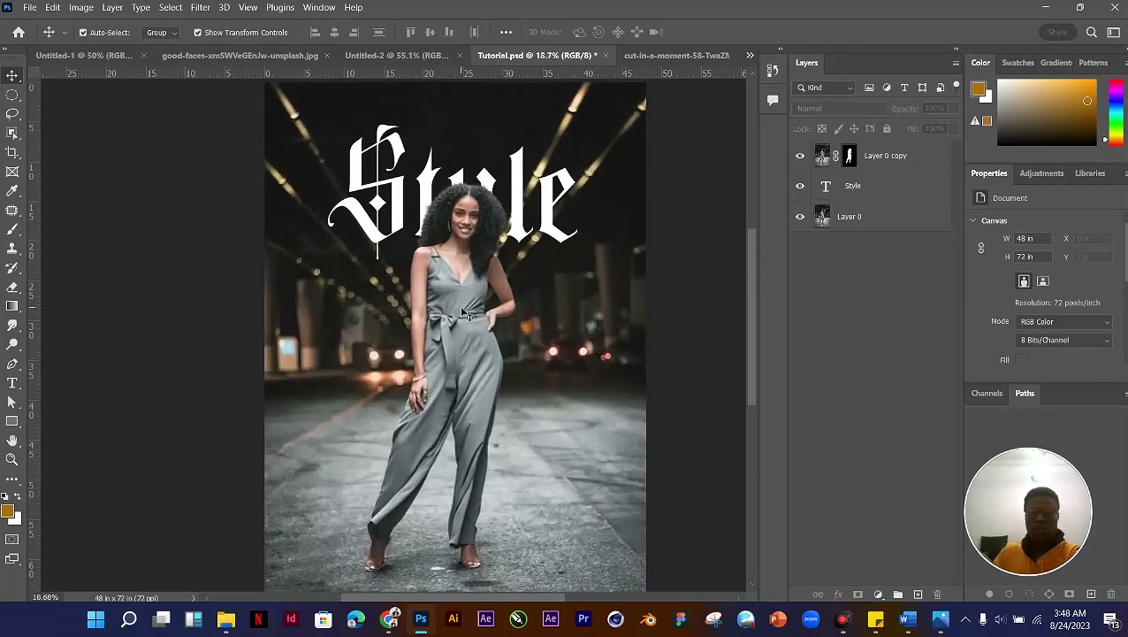